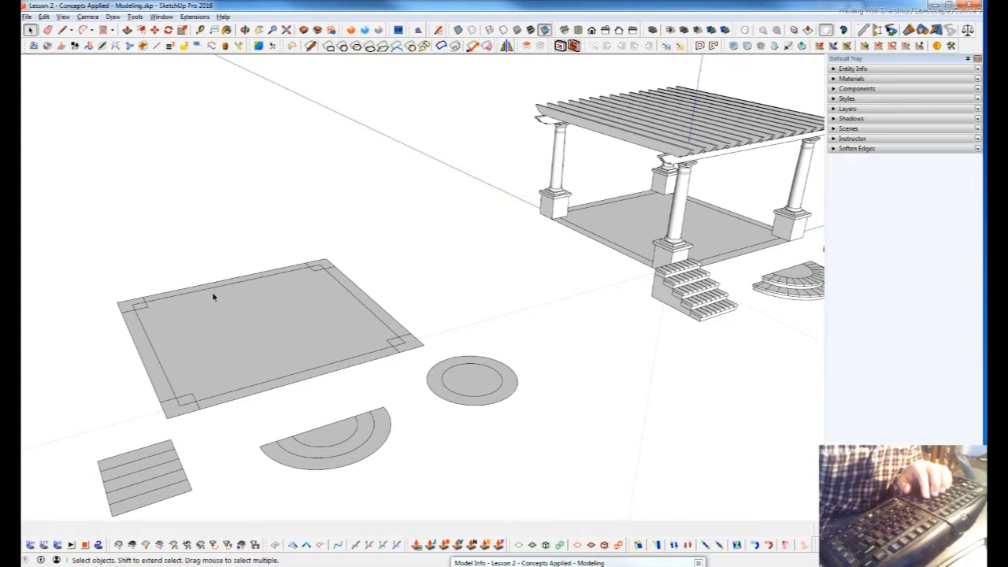
Switch to the keyboard shortcuts list in Notepad and read through its tool assignments.
{"action": "key", "text": "alt+Tab"}
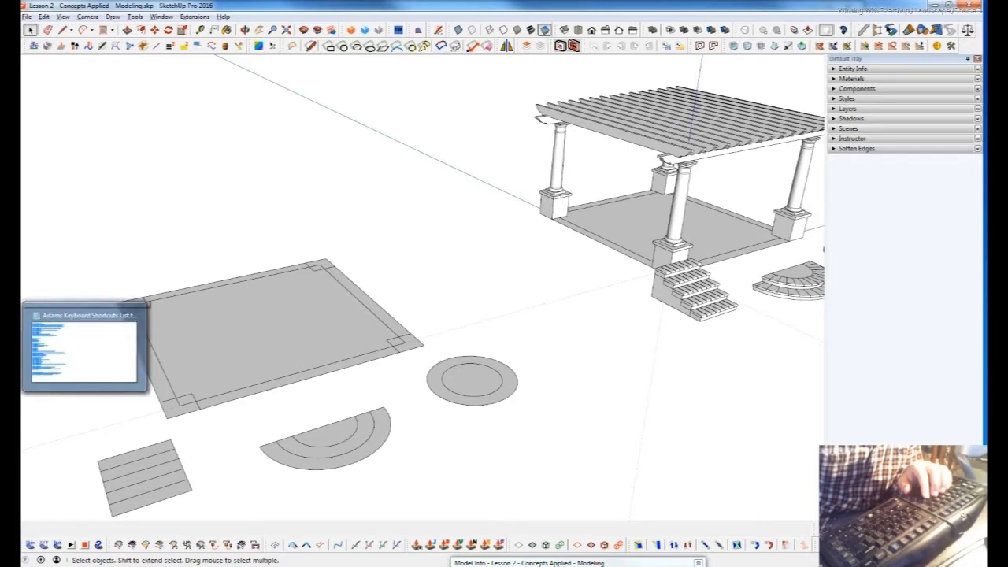
{"action": "scroll", "coordinate": [202, 331], "scroll_direction": "up", "scroll_amount": 20}
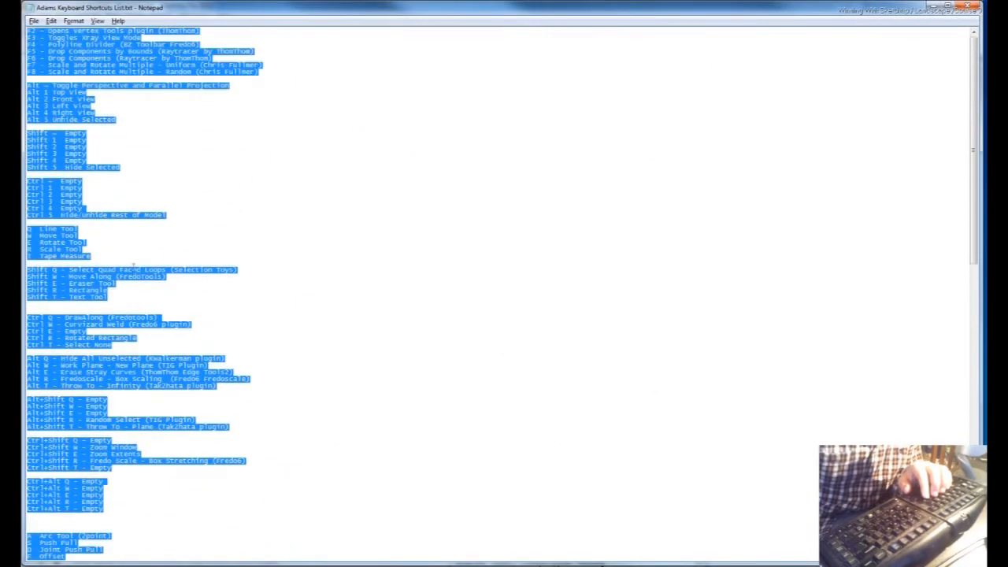
{"action": "left_click", "coordinate": [417, 263]}
{"action": "scroll", "coordinate": [200, 343], "scroll_direction": "down", "scroll_amount": 19}
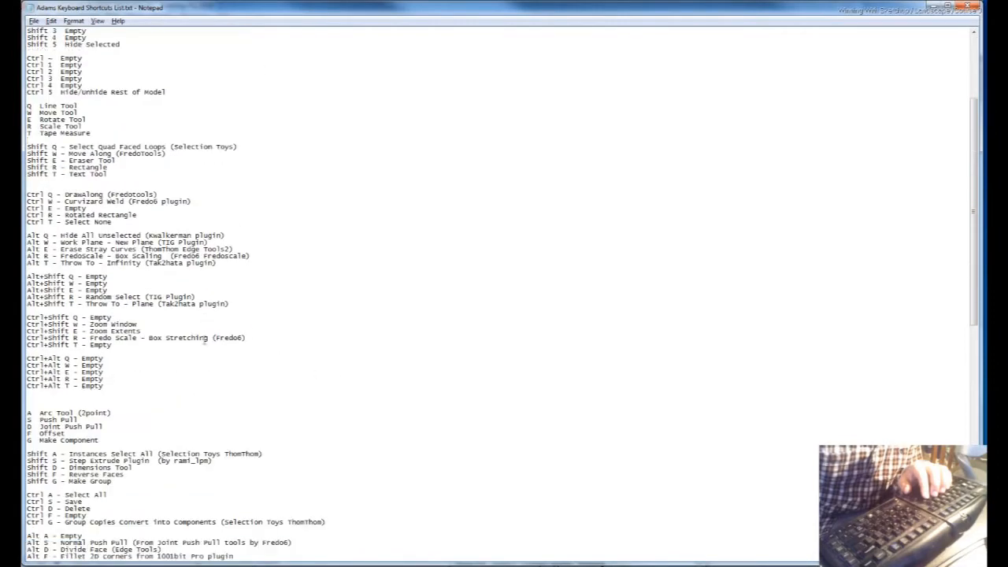
{"action": "scroll", "coordinate": [200, 339], "scroll_direction": "down", "scroll_amount": 7}
{"action": "scroll", "coordinate": [176, 444], "scroll_direction": "up", "scroll_amount": 20}
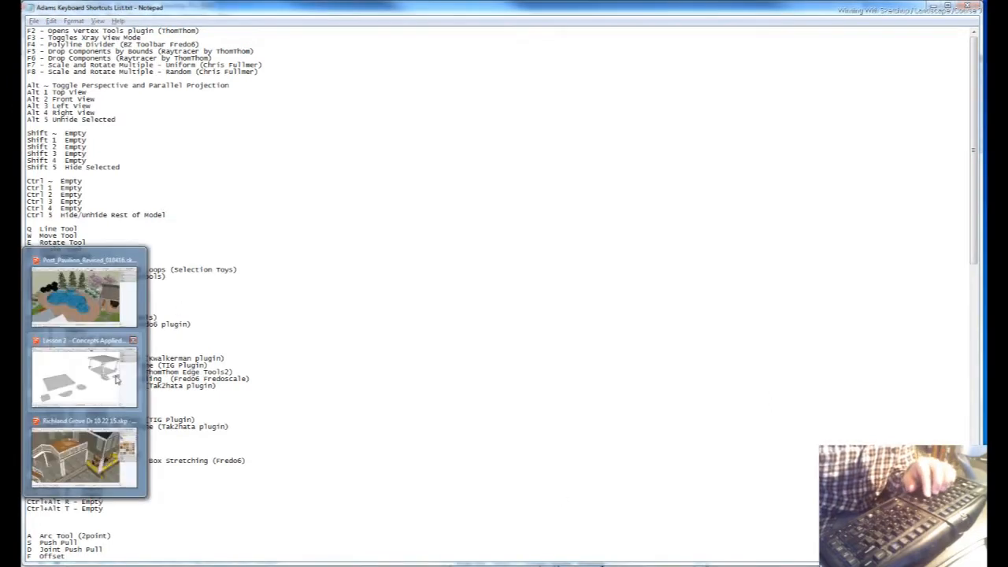
Return to the Lesson 2 model, view it from the top, and compare parallel projection with perspective.
{"action": "left_click", "coordinate": [118, 384]}
{"action": "key", "text": "F2"}
{"action": "key", "text": "v"}
{"action": "key", "text": "v"}
{"action": "key", "text": "v"}
{"action": "key", "text": "v"}
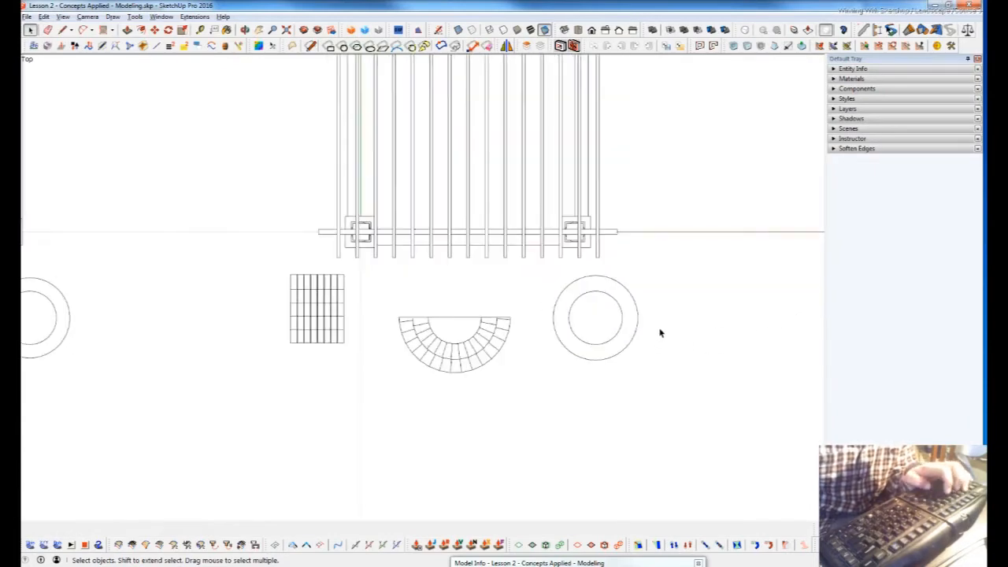
{"action": "key", "text": "v"}
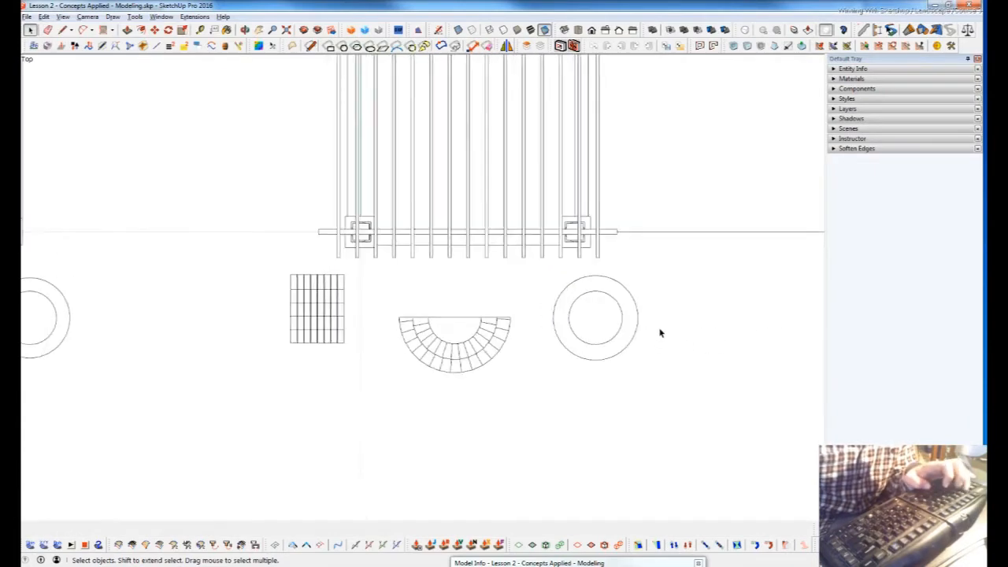
{"action": "key", "text": "v"}
{"action": "key", "text": "v"}
{"action": "key", "text": "v"}
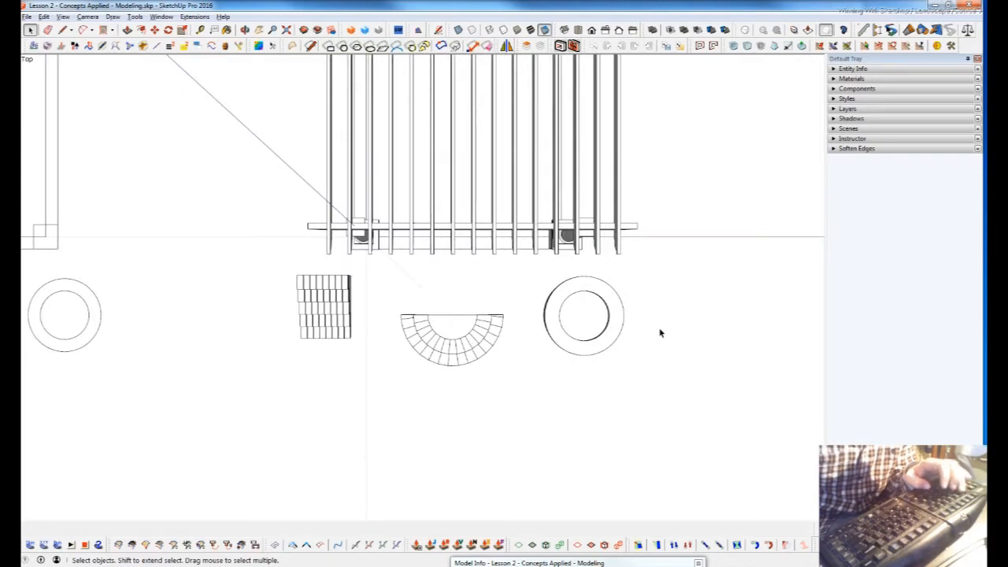
View the pergola model from the left and from the front, toggling between parallel projection and perspective.
{"action": "key", "text": "F6"}
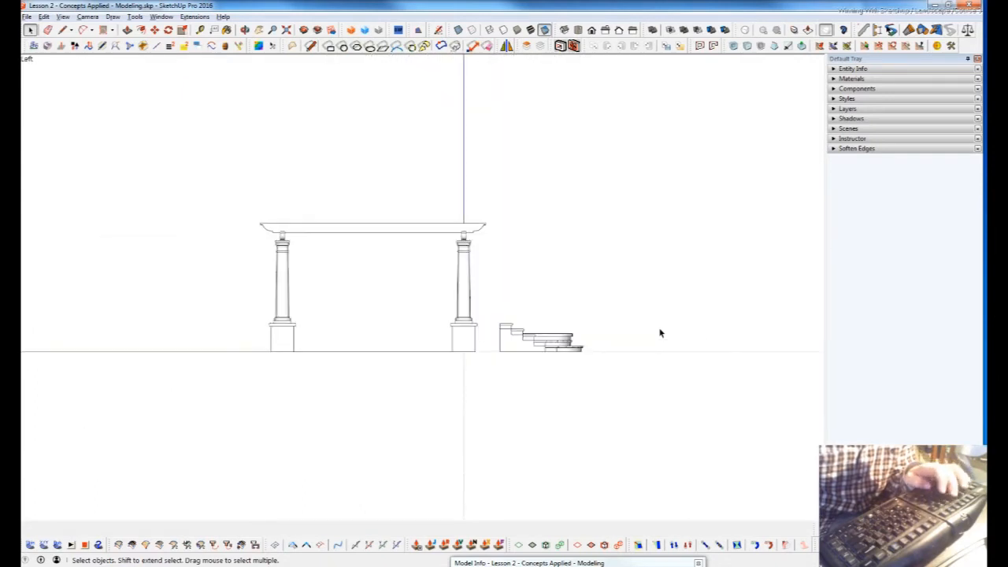
{"action": "key", "text": "v"}
{"action": "key", "text": "v"}
{"action": "key", "text": "v"}
{"action": "key", "text": "v"}
{"action": "key", "text": "v"}
{"action": "key", "text": "v"}
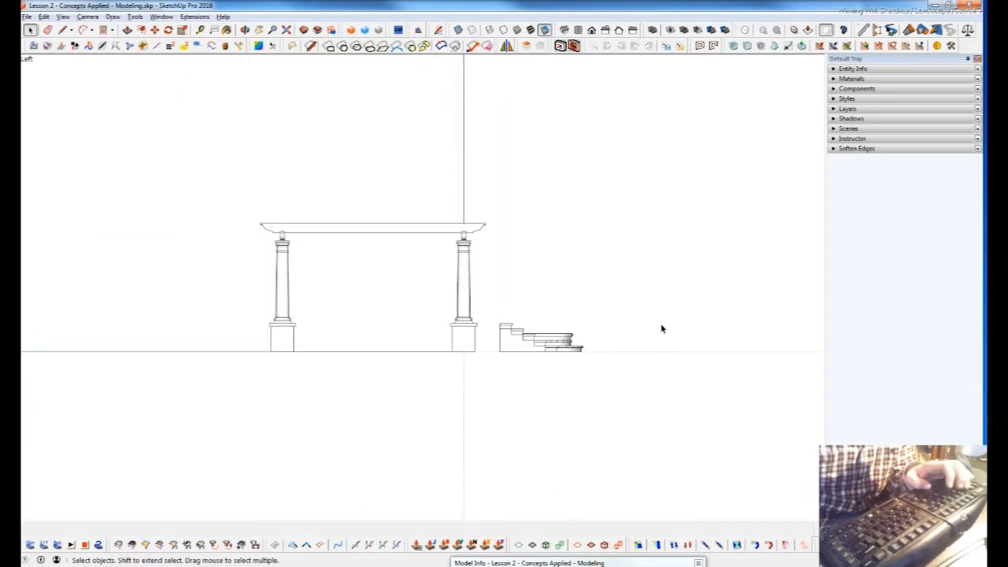
{"action": "key", "text": "v"}
{"action": "key", "text": "v"}
{"action": "key", "text": "v"}
{"action": "key", "text": "v"}
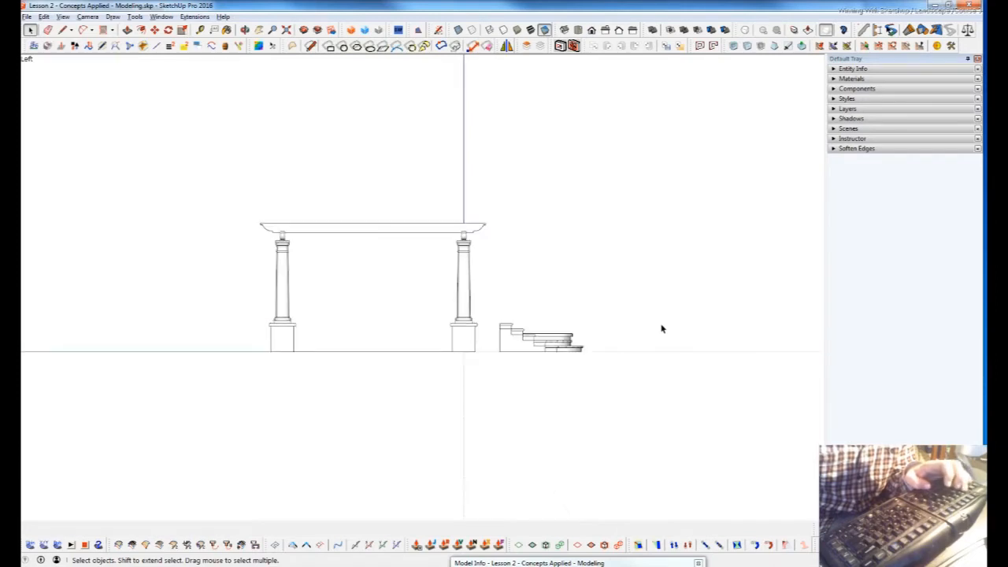
{"action": "key", "text": "v"}
{"action": "key", "text": "v"}
{"action": "key", "text": "v"}
{"action": "key", "text": "v"}
{"action": "key", "text": "v"}
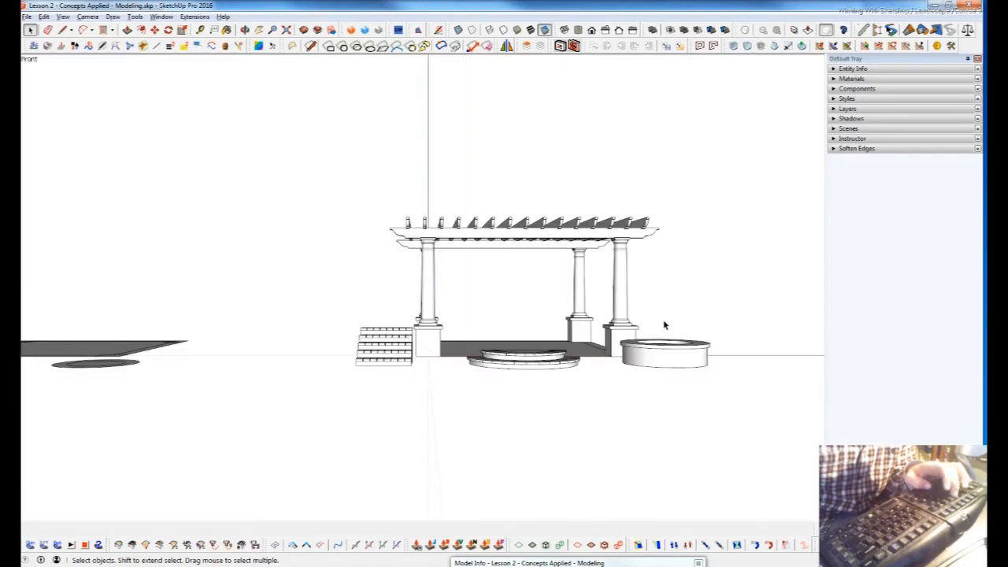
Orbit around the pergola in perspective and return to a top view that includes the flat plan beside it.
{"action": "key", "text": "t"}
{"action": "key", "text": "v"}
{"action": "key", "text": "v"}
{"action": "middle_click_drag", "start_coordinate": [600, 317], "coordinate": [799, 333]}
{"action": "middle_click_drag", "start_coordinate": [462, 286], "coordinate": [508, 330]}
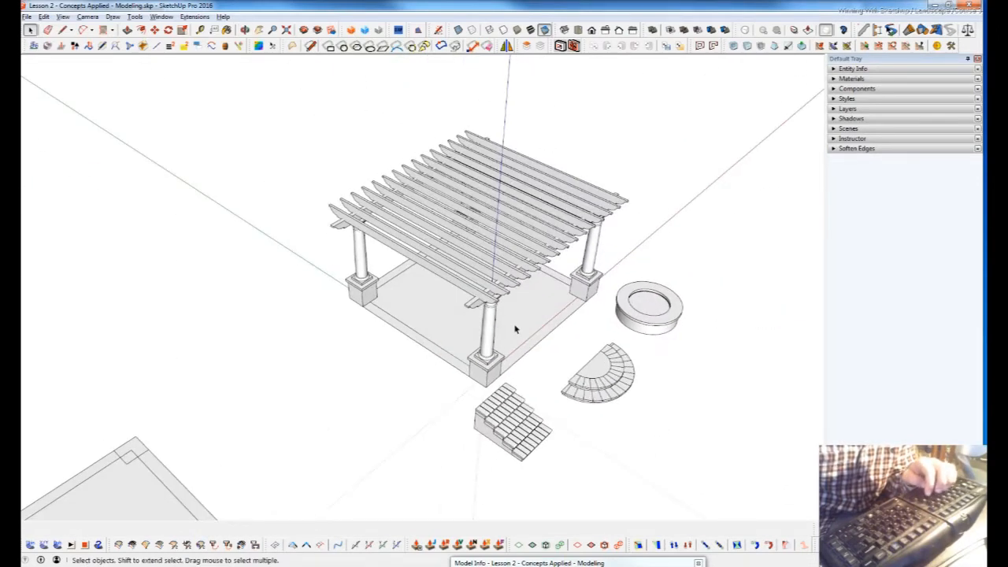
{"action": "key", "text": "t"}
{"action": "scroll", "coordinate": [363, 357], "scroll_direction": "down", "scroll_amount": 2}
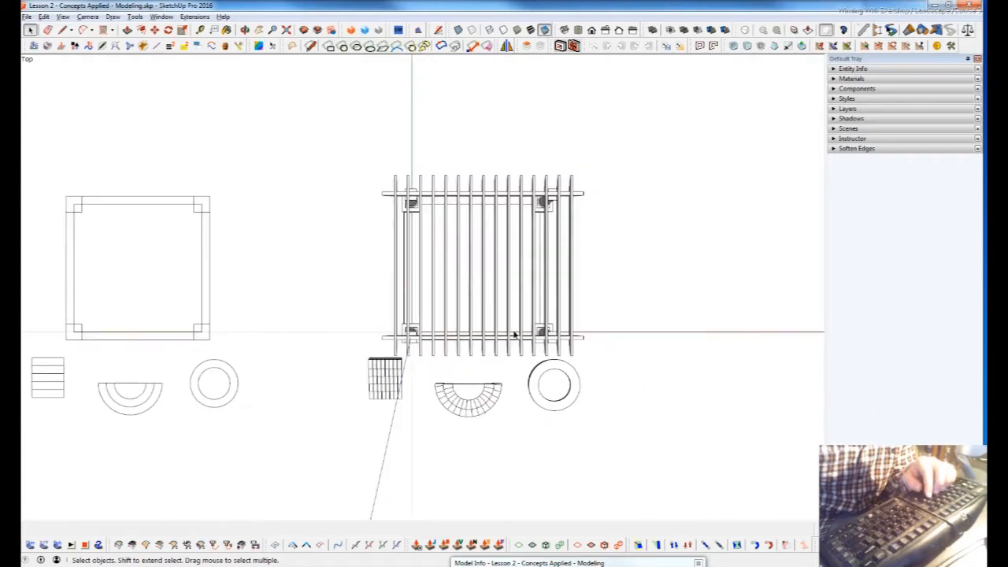
Select the flat plan group beside the pergola, zoom to the selection, and orbit to an angled view.
{"action": "left_click", "coordinate": [209, 282]}
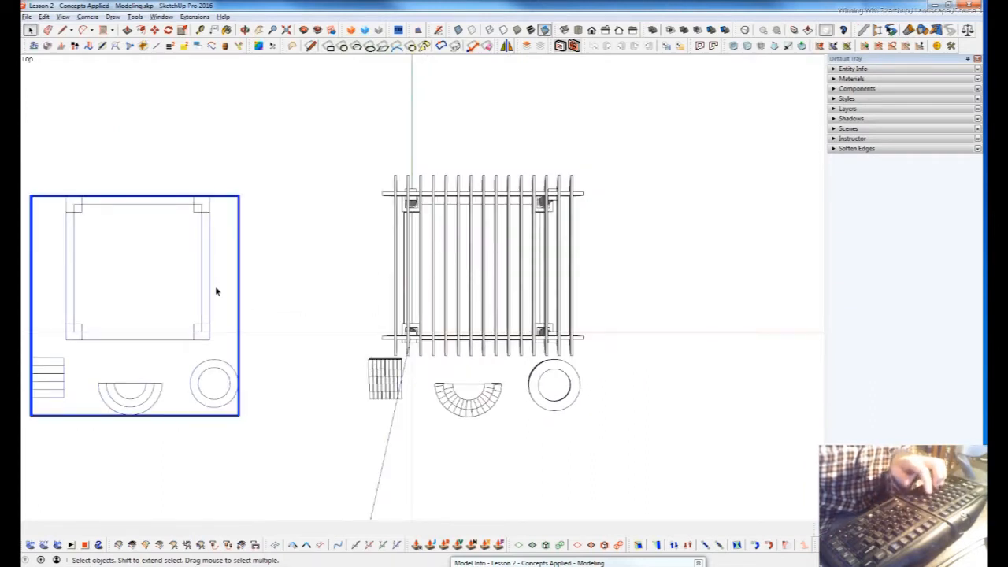
{"action": "key", "text": "shift+z"}
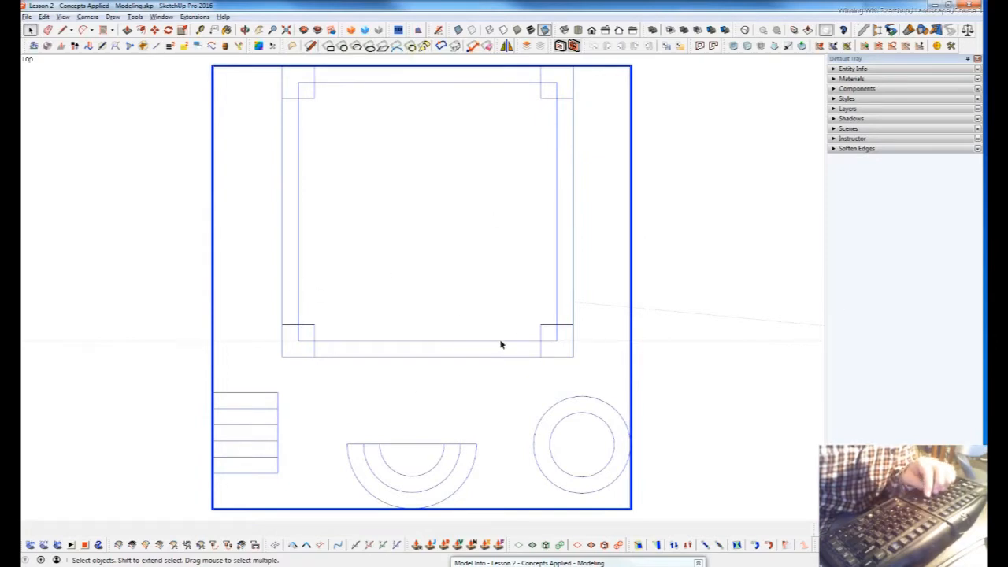
{"action": "key", "text": "F3"}
{"action": "key", "text": "F4"}
{"action": "middle_click_drag", "start_coordinate": [523, 402], "coordinate": [612, 255]}
{"action": "middle_click_drag", "start_coordinate": [379, 295], "coordinate": [567, 297]}
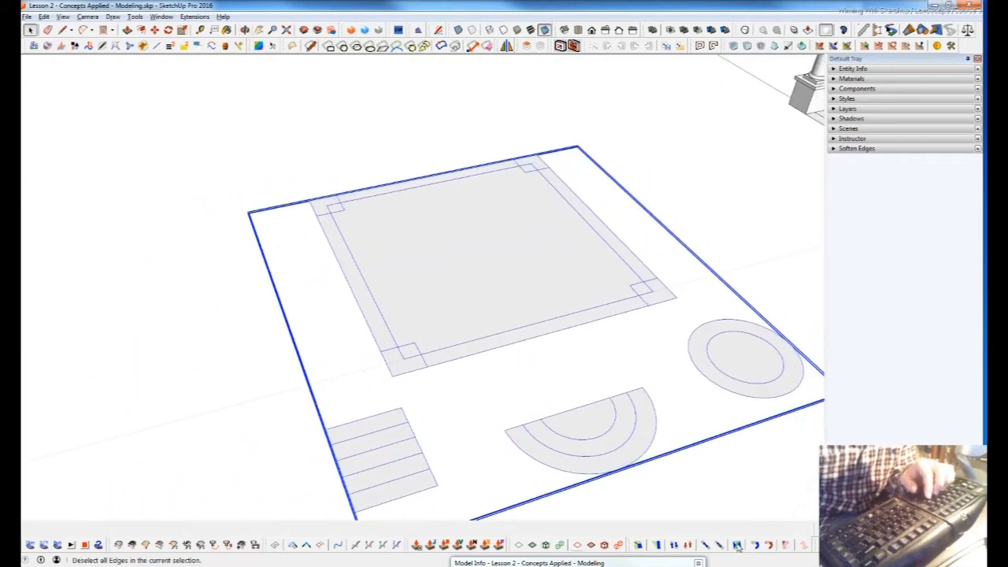
Consult the keyboard shortcuts list in Notepad and return to the SketchUp model.
{"action": "middle_click_drag", "start_coordinate": [592, 444], "coordinate": [387, 431]}
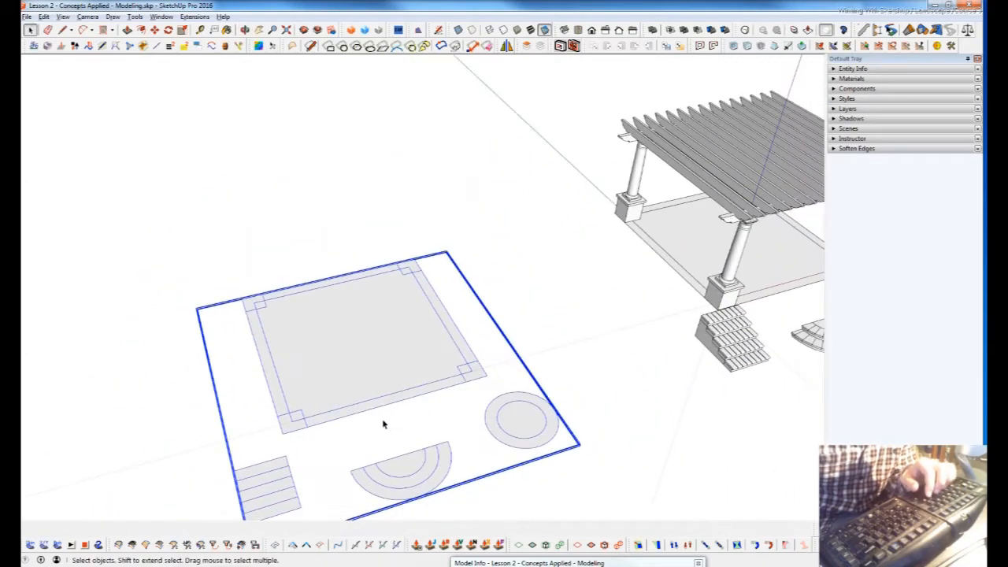
{"action": "scroll", "coordinate": [387, 431], "scroll_direction": "down", "scroll_amount": 2}
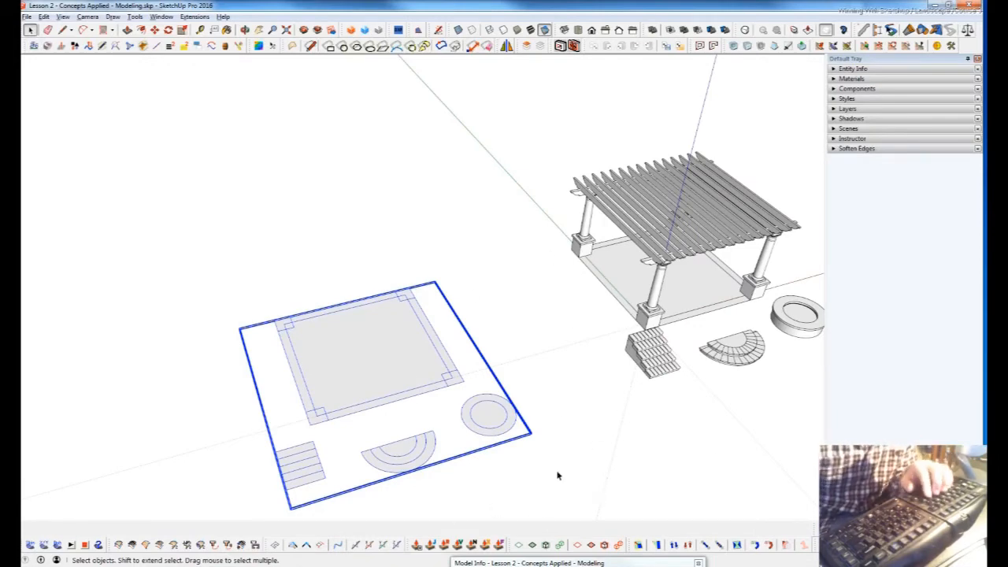
{"action": "middle_click_drag", "start_coordinate": [381, 453], "coordinate": [437, 421]}
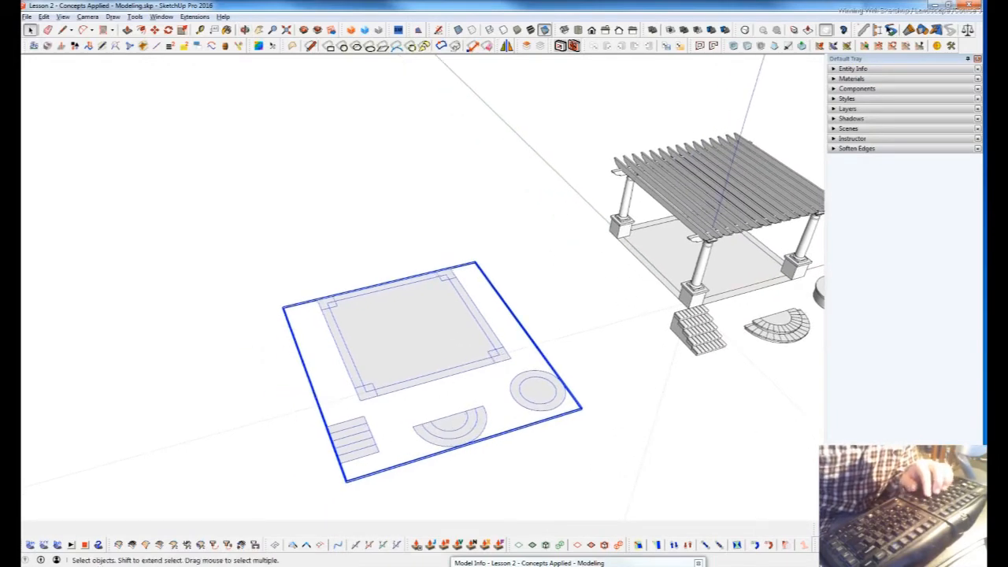
{"action": "key", "text": "alt+Tab"}
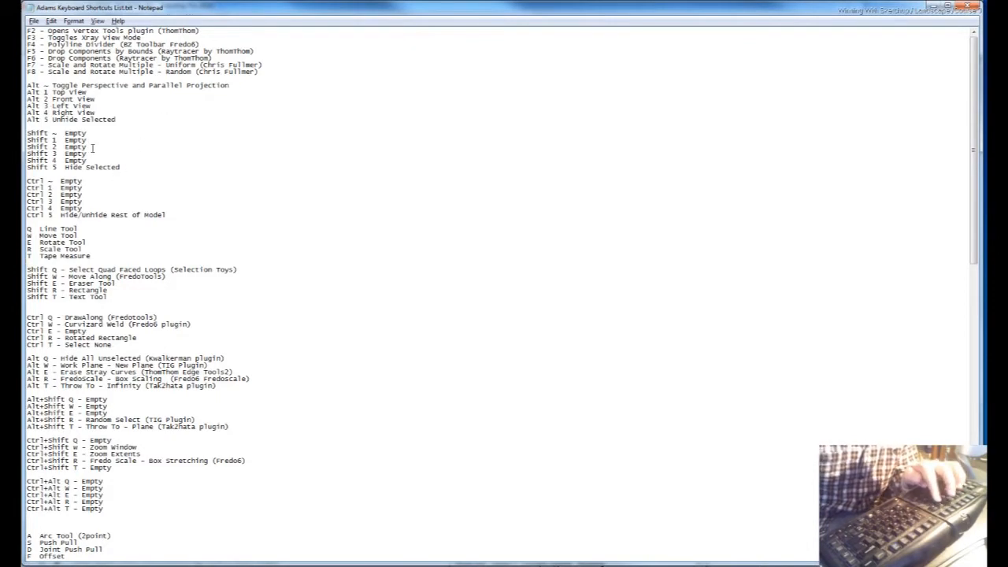
{"action": "key", "text": "alt+Tab"}
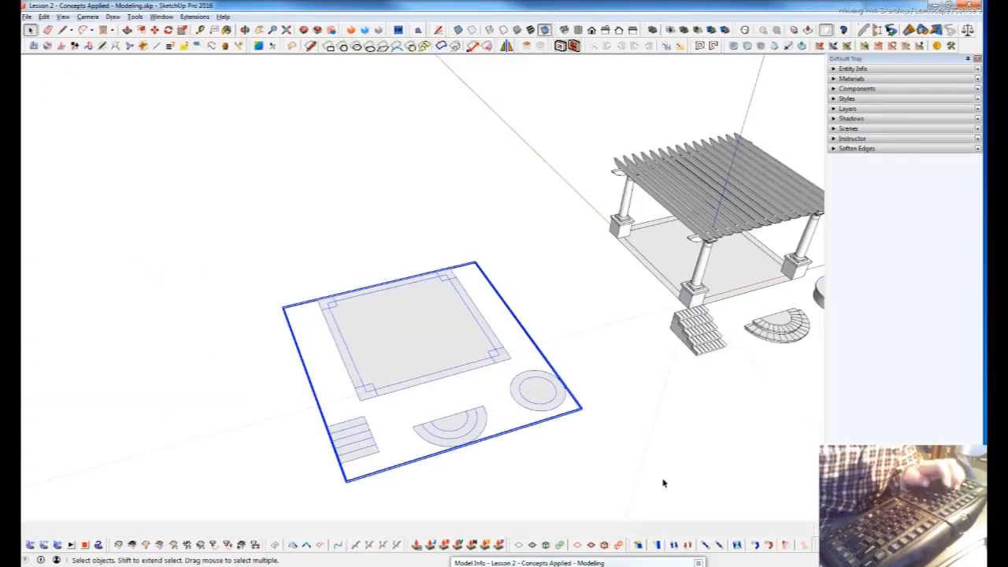
Open the flat plan group, select the square patio inside it, and leave the group.
{"action": "double_click", "coordinate": [424, 312]}
{"action": "left_click", "coordinate": [424, 313]}
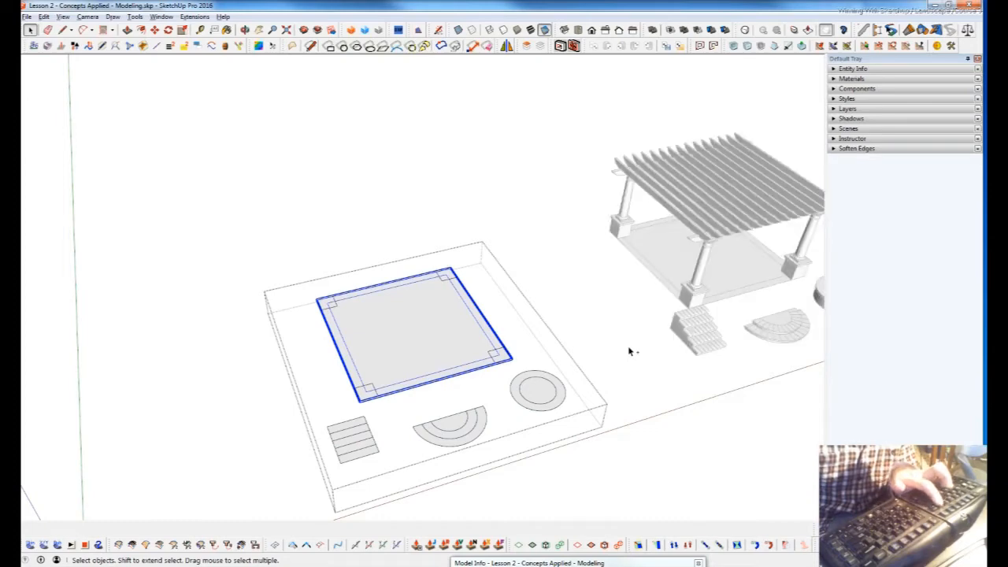
{"action": "middle_click_drag", "start_coordinate": [626, 353], "coordinate": [482, 386]}
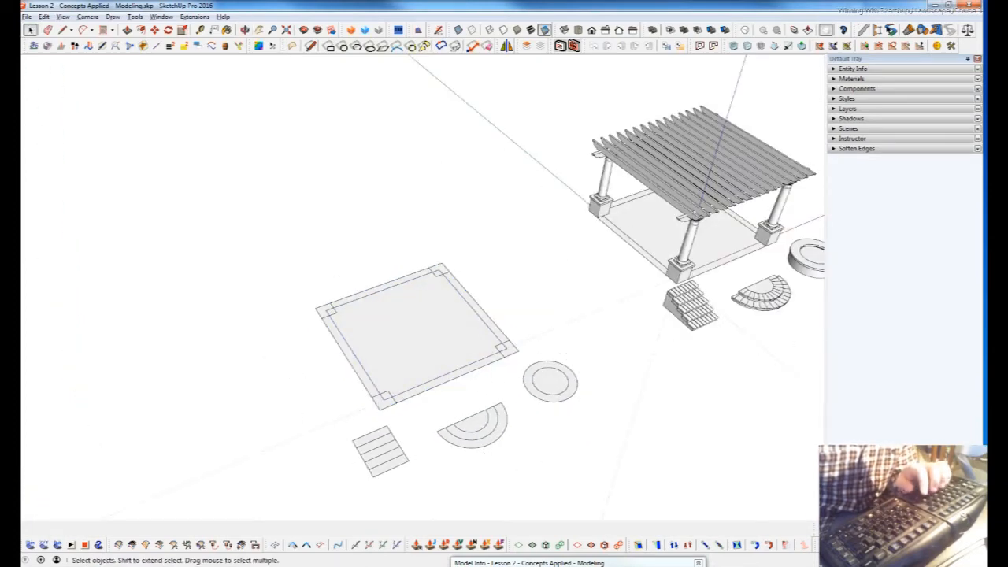
{"action": "key", "text": "alt+Tab"}
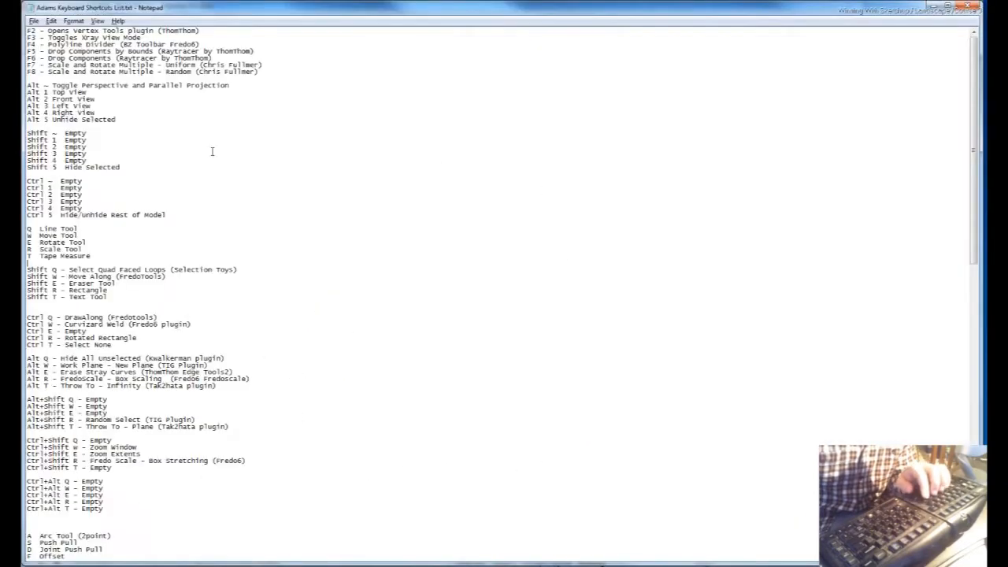
{"action": "key", "text": "alt+Tab"}
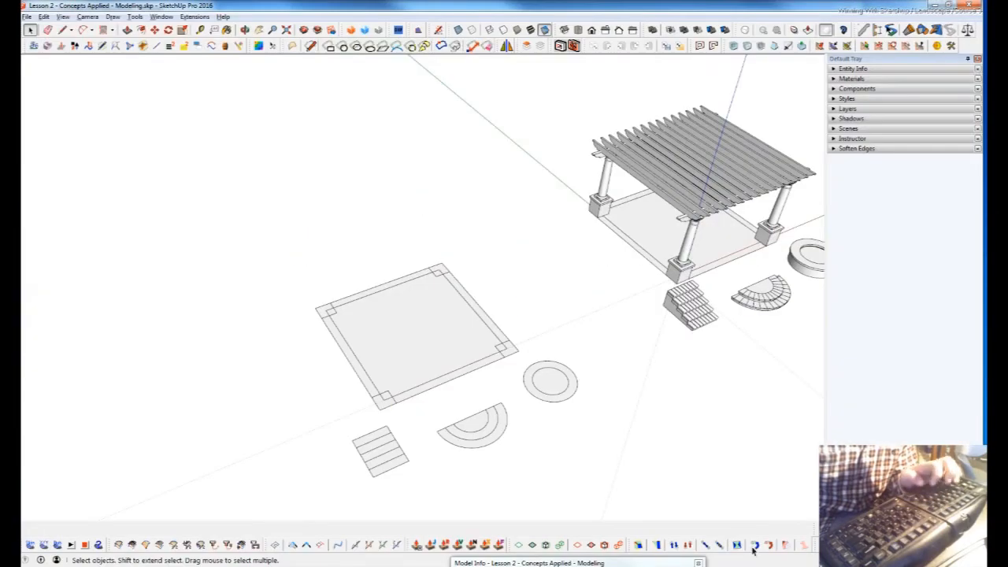
{"action": "middle_click_drag", "start_coordinate": [483, 335], "coordinate": [384, 321], "text": "shift"}
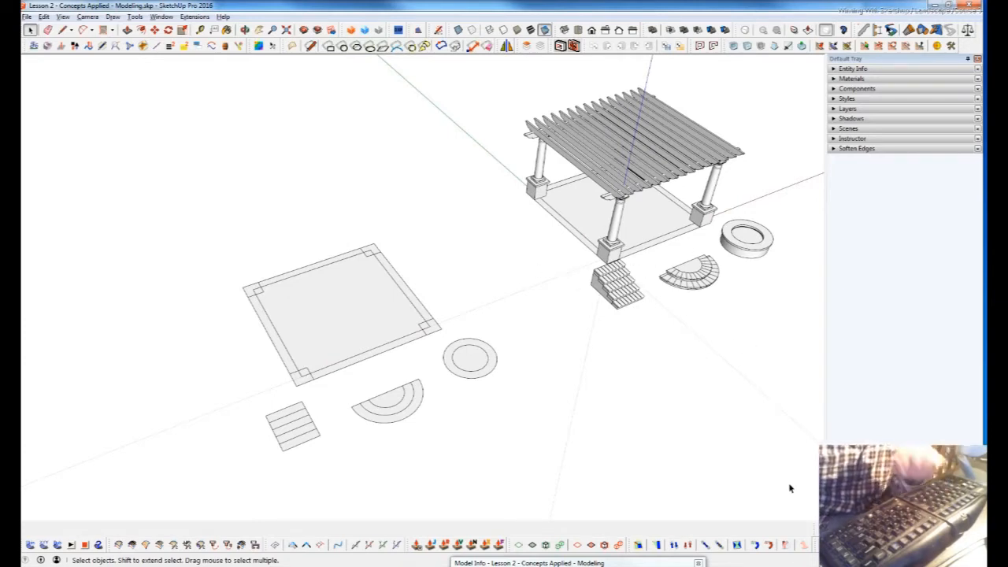
{"action": "middle_click_drag", "start_coordinate": [343, 354], "coordinate": [364, 336]}
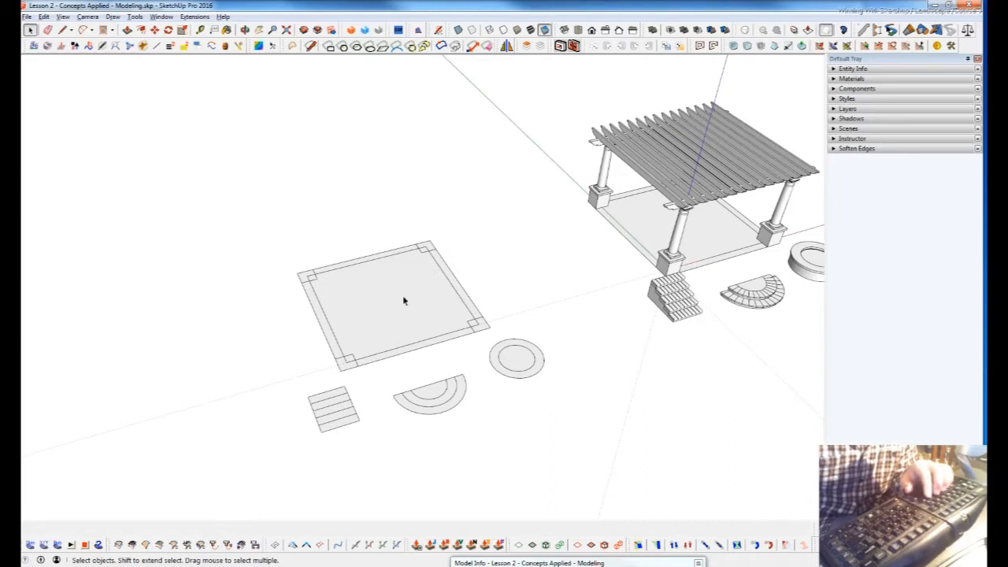
{"action": "middle_click_drag", "start_coordinate": [394, 388], "coordinate": [319, 387], "text": "shift"}
Switch to the shortcuts list in Notepad, dismiss both Facebook notifications, and return to the Lesson 2 model.
{"action": "key", "text": "alt+Tab"}
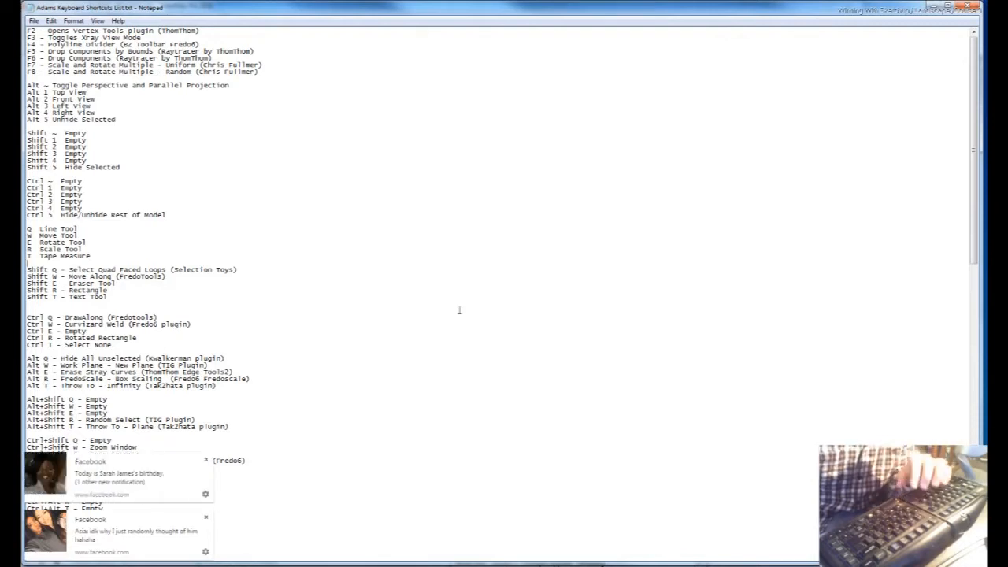
{"action": "left_click", "coordinate": [207, 460]}
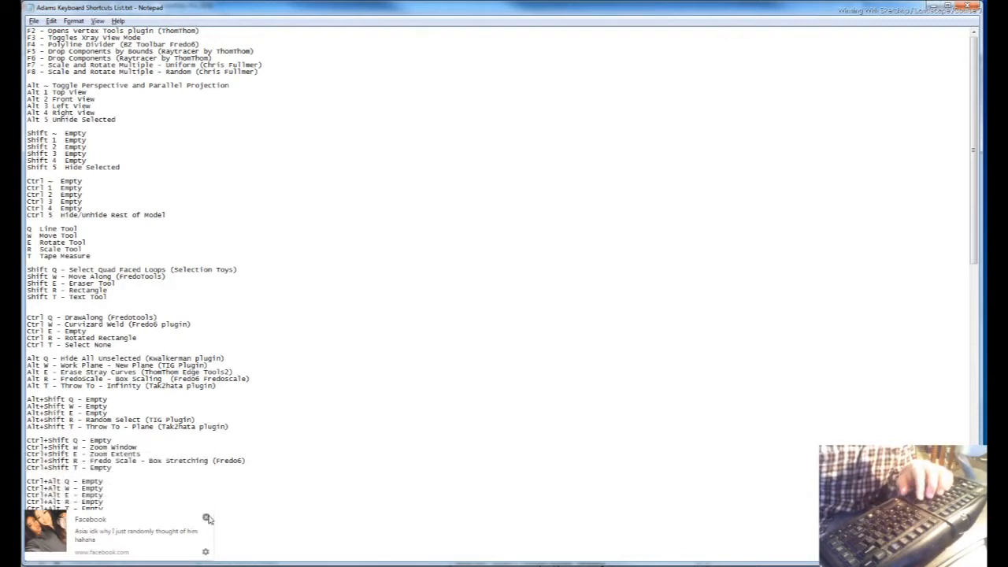
{"action": "left_click", "coordinate": [206, 516]}
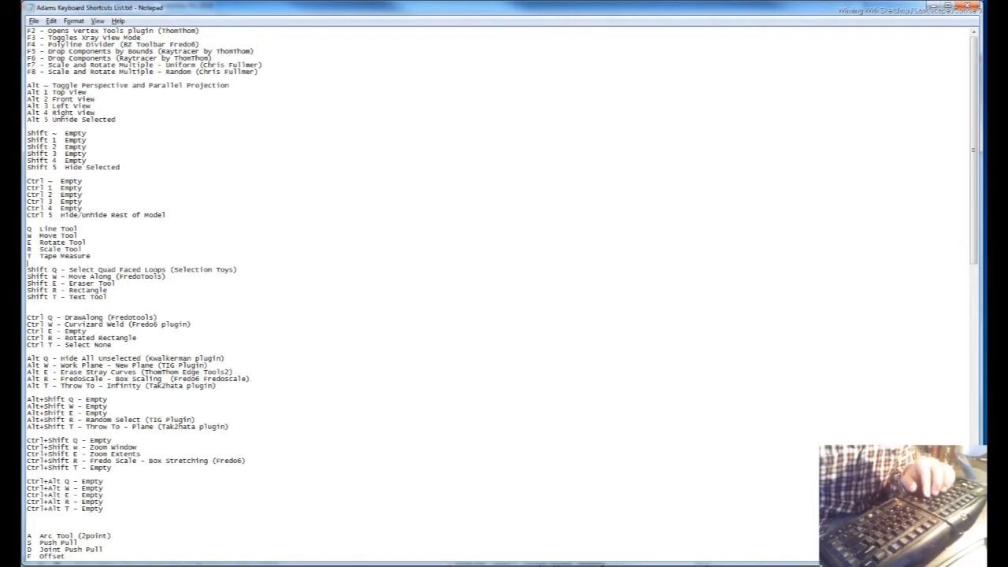
{"action": "mouse_move", "coordinate": [11, 371]}
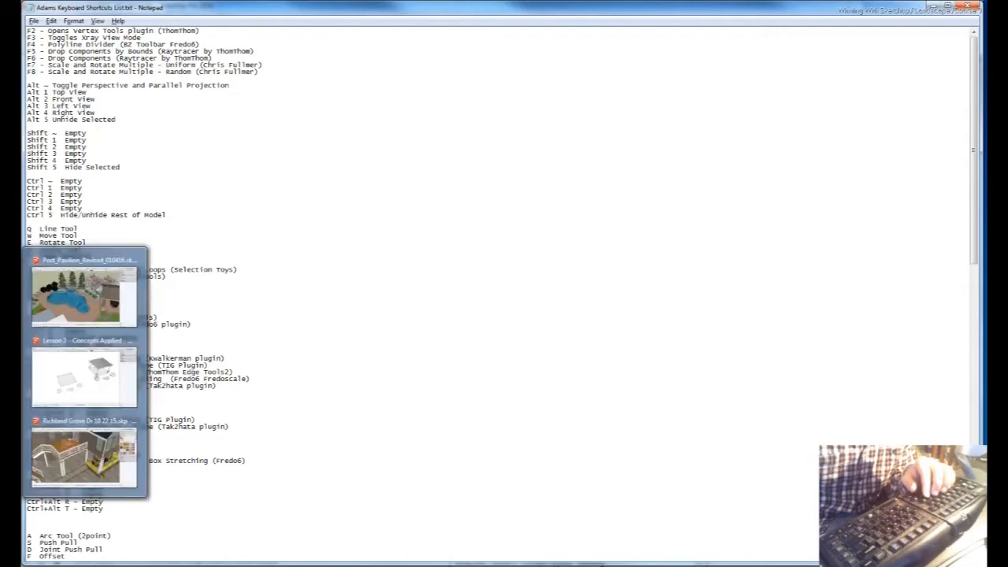
{"action": "left_click", "coordinate": [78, 372]}
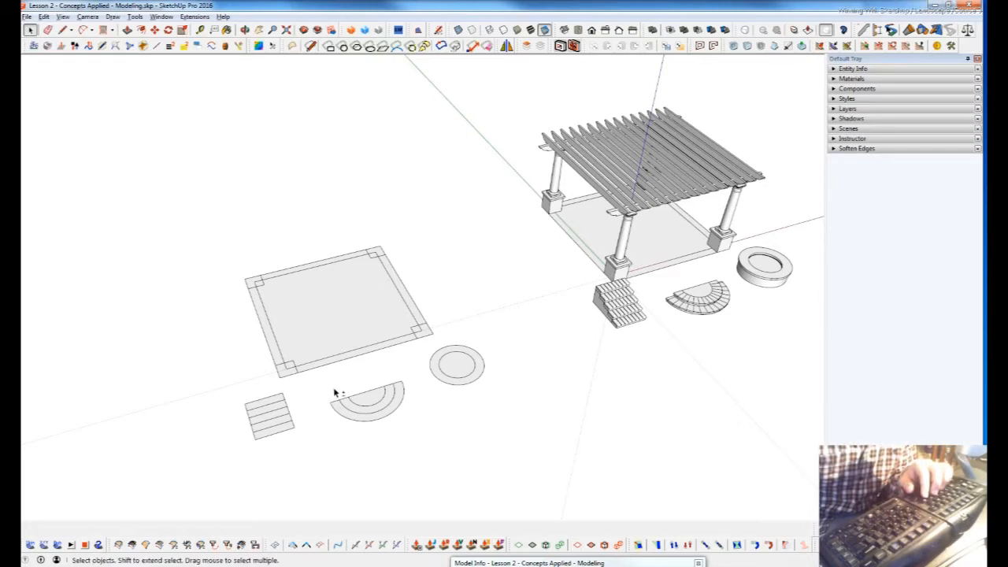
{"action": "middle_click_drag", "start_coordinate": [390, 416], "coordinate": [405, 389], "text": "shift"}
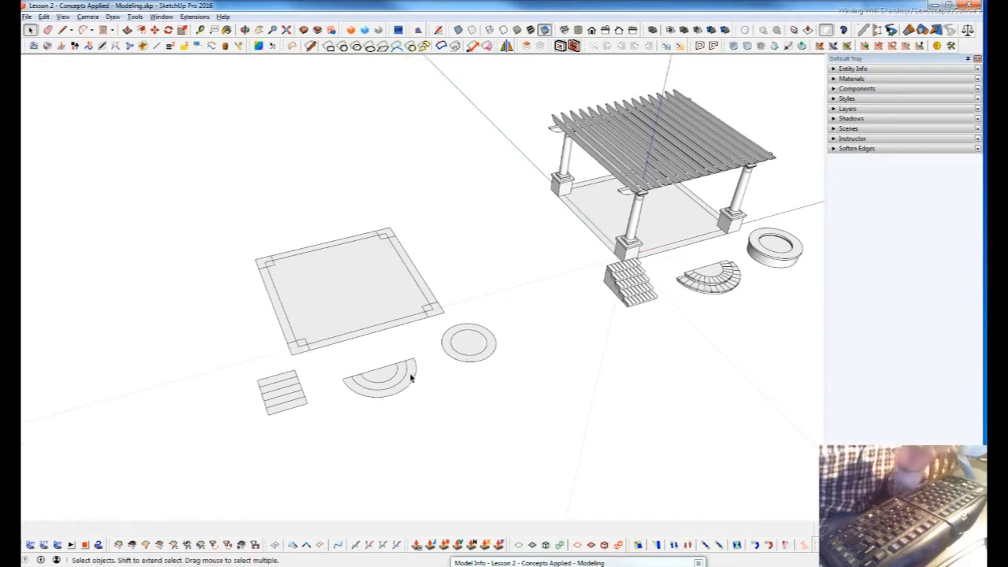
{"action": "middle_click_drag", "start_coordinate": [406, 390], "coordinate": [26, 347]}
{"action": "key", "text": "alt+Tab"}
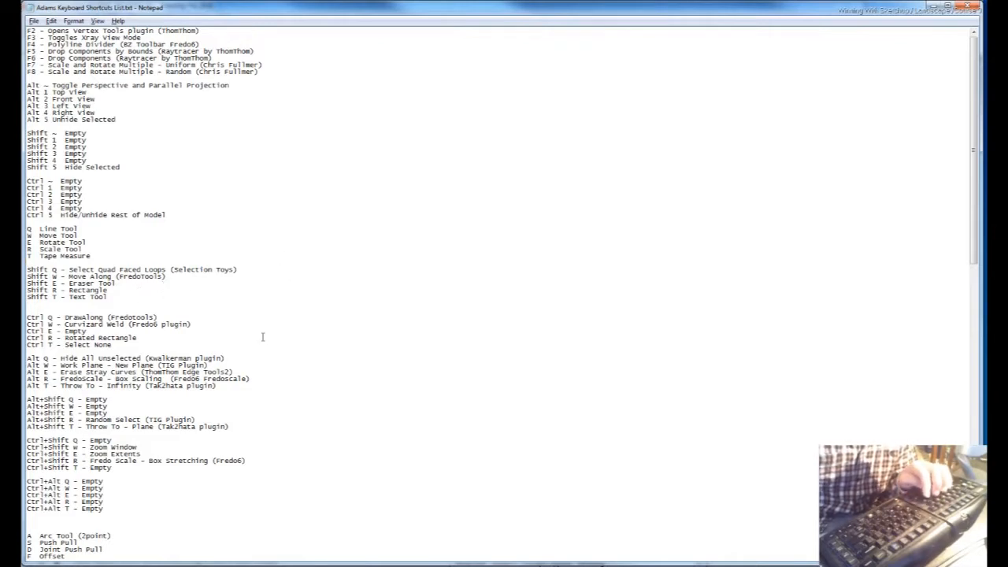
{"action": "key", "text": "alt+Tab"}
Draw a zigzag of connected line segments on the ground beside the flat square patio plan.
{"action": "middle_click_drag", "start_coordinate": [404, 359], "coordinate": [551, 321], "text": "shift"}
{"action": "key", "text": "l"}
{"action": "left_click", "coordinate": [184, 360]}
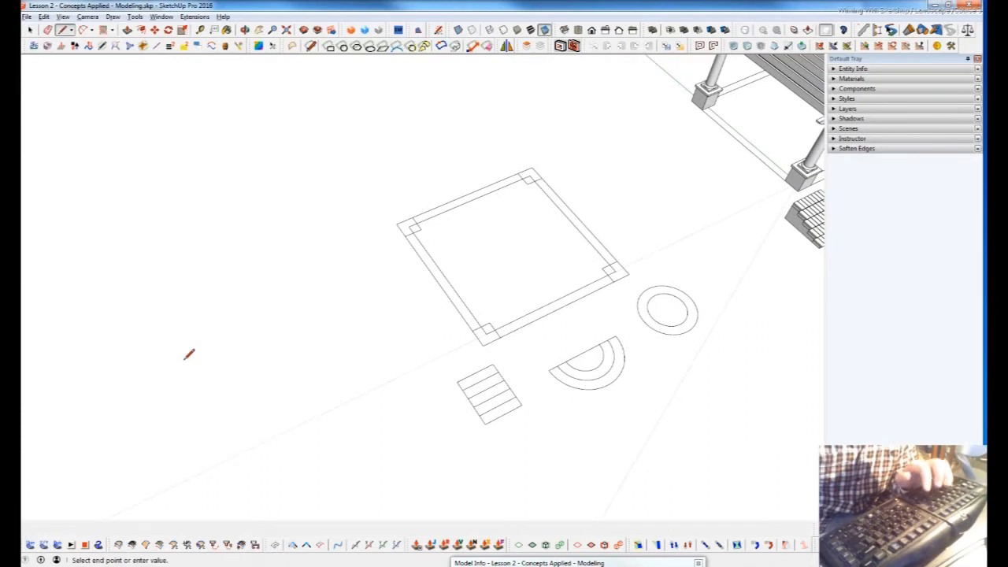
{"action": "left_click", "coordinate": [238, 336]}
{"action": "left_click", "coordinate": [262, 373]}
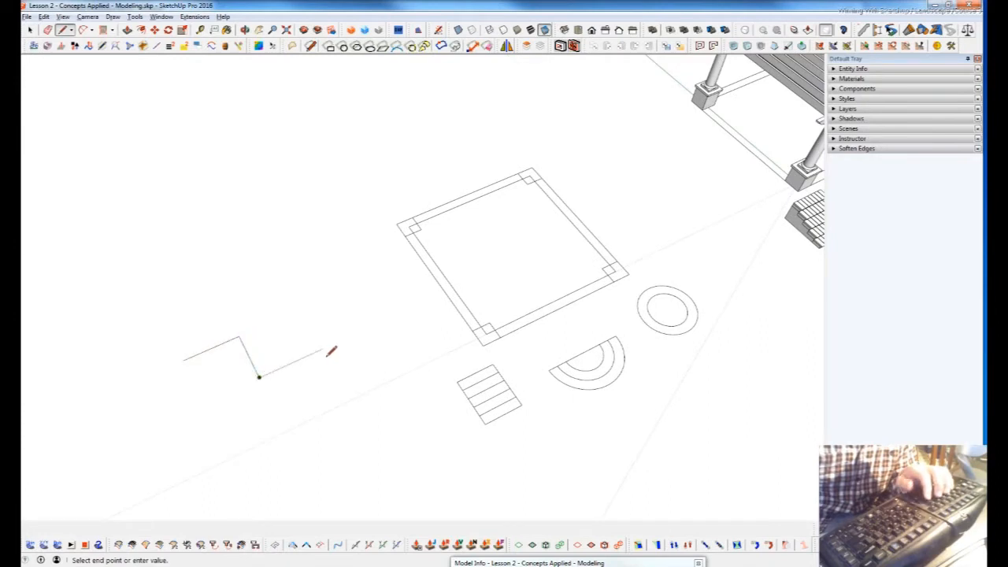
{"action": "key", "text": "space"}
Draw one more short line beside the patio plan and erase all the loose practice lines.
{"action": "middle_click_drag", "start_coordinate": [203, 364], "coordinate": [278, 336], "text": "shift"}
{"action": "left_click", "coordinate": [334, 345]}
{"action": "key", "text": "l"}
{"action": "left_click", "coordinate": [344, 363]}
{"action": "left_click", "coordinate": [373, 350]}
{"action": "key", "text": "space"}
{"action": "left_click_drag", "start_coordinate": [184, 297], "coordinate": [481, 430]}
{"action": "key", "text": "Delete"}
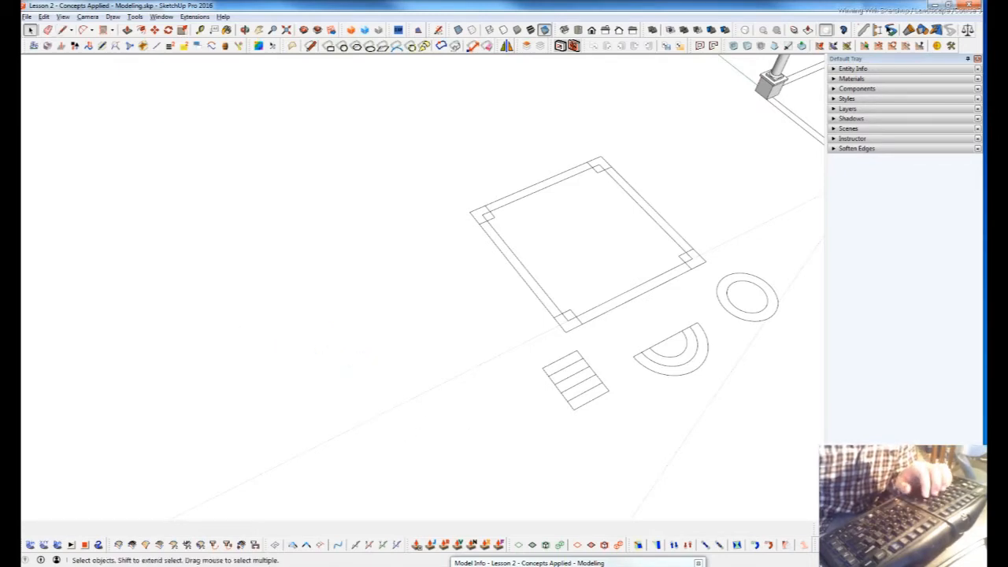
Consult the keyboard shortcuts list in Notepad, return to the Lesson 2 model, and try the Move tool on the square patio plan.
{"action": "key", "text": "alt+Tab"}
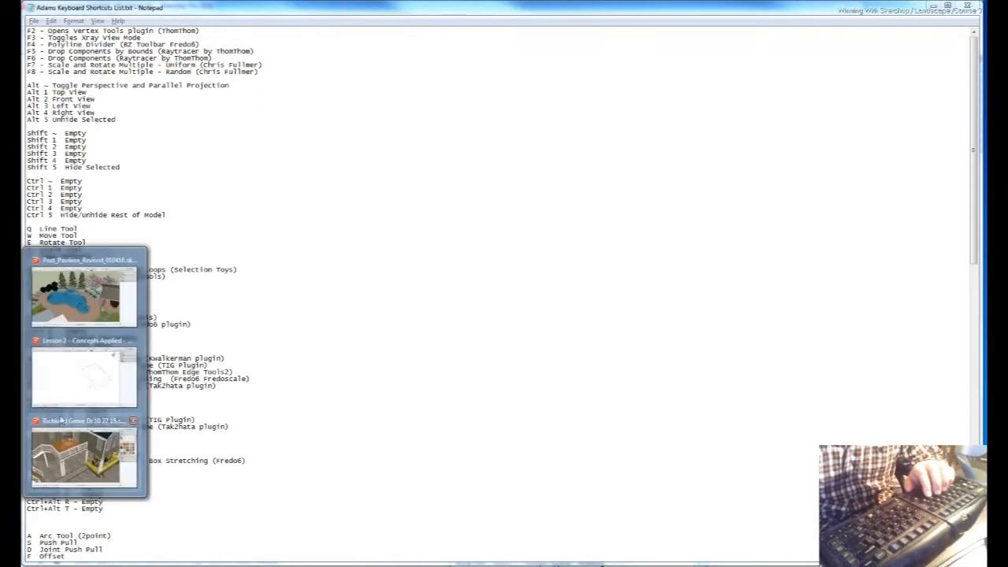
{"action": "left_click", "coordinate": [65, 376]}
{"action": "middle_click_drag", "start_coordinate": [584, 313], "coordinate": [412, 369], "text": "shift"}
{"action": "key", "text": "m"}
{"action": "left_click", "coordinate": [508, 288]}
{"action": "key", "text": "space"}
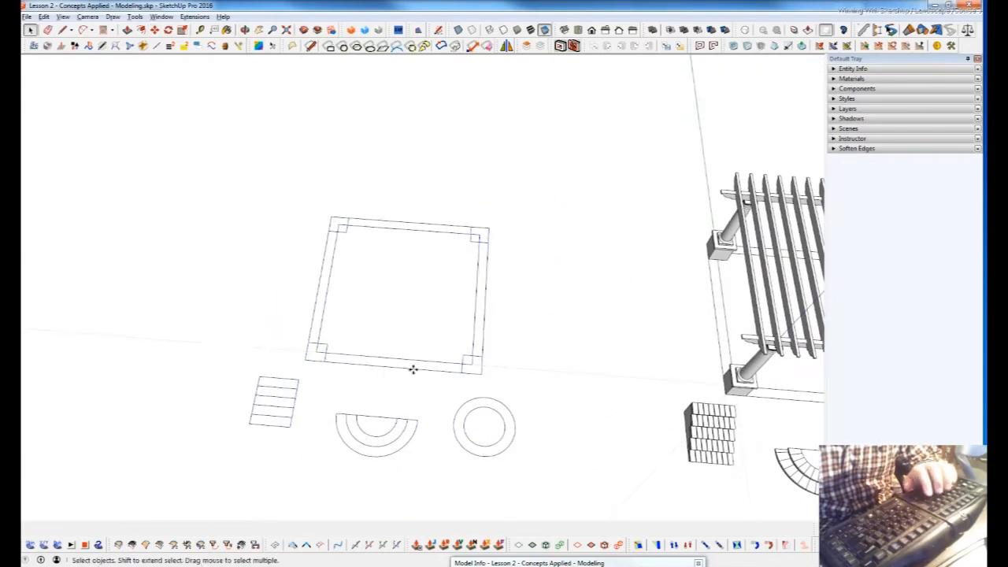
{"action": "key", "text": "m"}
{"action": "left_click", "coordinate": [423, 313]}
{"action": "key", "text": "space"}
Select the semicircular steps in front of the pergola and try the Move tool on them.
{"action": "middle_click_drag", "start_coordinate": [719, 457], "coordinate": [530, 387], "text": "shift"}
{"action": "key", "text": "m"}
{"action": "left_click", "coordinate": [526, 371]}
{"action": "key", "text": "space"}
{"action": "left_click", "coordinate": [638, 404]}
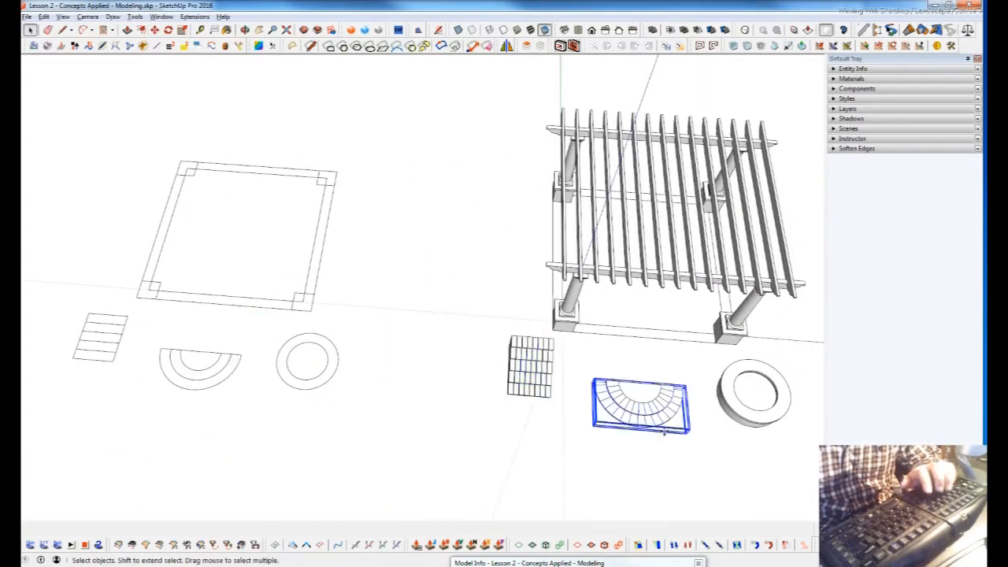
{"action": "key", "text": "m"}
{"action": "left_click", "coordinate": [638, 403]}
{"action": "middle_click_drag", "start_coordinate": [644, 443], "coordinate": [447, 453], "text": "shift"}
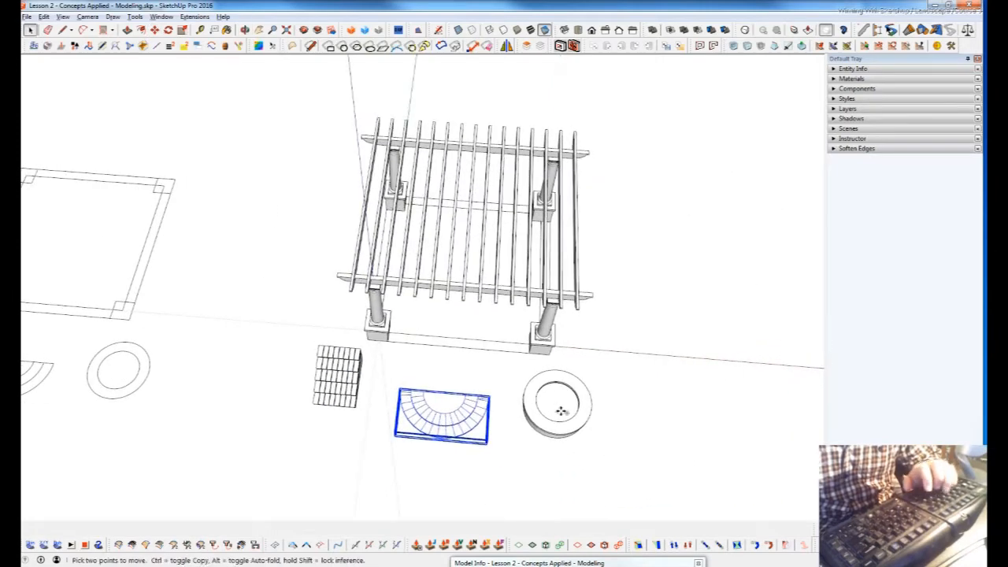
Select the round fire pit and a neighbouring piece in turn, trying the Move tool on each.
{"action": "key", "text": "space"}
{"action": "left_click", "coordinate": [571, 403]}
{"action": "key", "text": "m"}
{"action": "left_click", "coordinate": [652, 422]}
{"action": "key", "text": "space"}
{"action": "left_click", "coordinate": [543, 356]}
{"action": "key", "text": "m"}
{"action": "left_click", "coordinate": [544, 356]}
{"action": "key", "text": "space"}
Select the straight brick stair beside the pergola column and try to rotate it about its front corner.
{"action": "middle_click_drag", "start_coordinate": [165, 420], "coordinate": [339, 421], "text": "shift"}
{"action": "scroll", "coordinate": [562, 259], "scroll_direction": "up", "scroll_amount": 5}
{"action": "scroll", "coordinate": [575, 319], "scroll_direction": "up", "scroll_amount": 3}
{"action": "left_click", "coordinate": [583, 337]}
{"action": "key", "text": "q"}
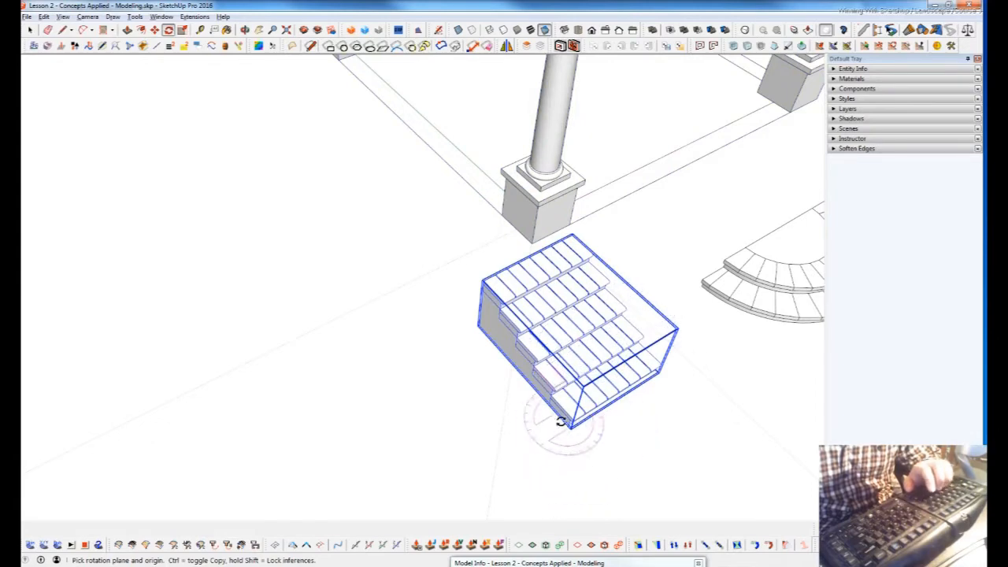
{"action": "left_click_drag", "start_coordinate": [572, 428], "coordinate": [452, 359]}
{"action": "left_click", "coordinate": [450, 362]}
{"action": "key", "text": "space"}
Scale the selected brick stair down uniformly by its upper back corner.
{"action": "middle_click_drag", "start_coordinate": [749, 370], "coordinate": [700, 255]}
{"action": "key", "text": "q"}
{"action": "middle_click_drag", "start_coordinate": [653, 305], "coordinate": [662, 285]}
{"action": "key", "text": "s"}
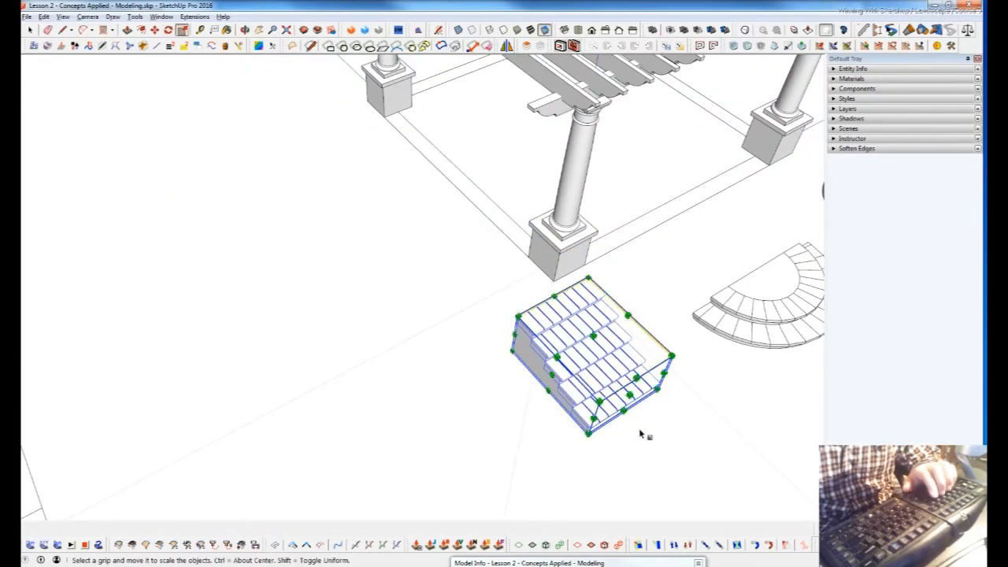
{"action": "left_click_drag", "start_coordinate": [588, 280], "coordinate": [745, 474]}
{"action": "key", "text": "space"}
{"action": "key", "text": "t"}
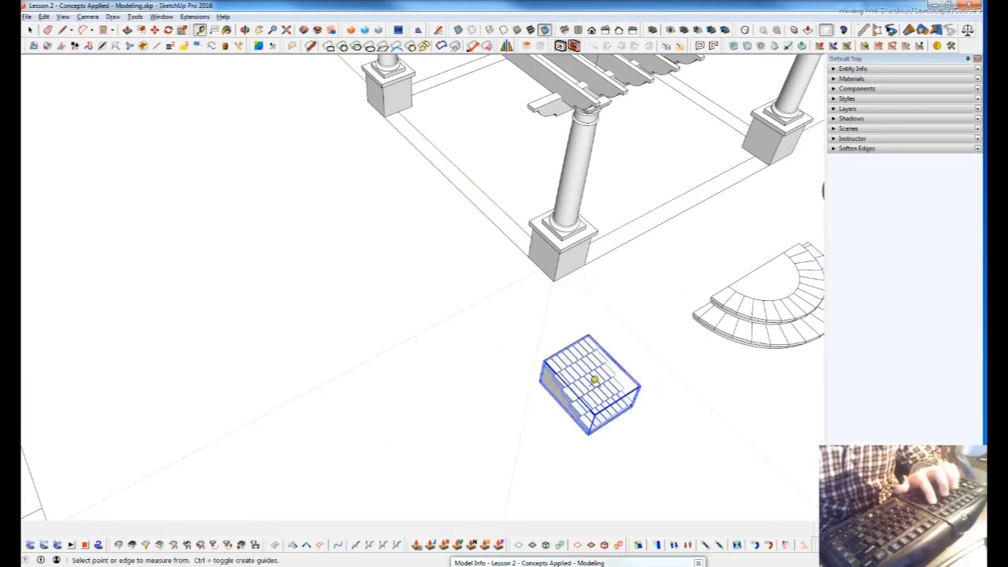
{"action": "key", "text": "space"}
{"action": "middle_click_drag", "start_coordinate": [654, 432], "coordinate": [463, 361]}
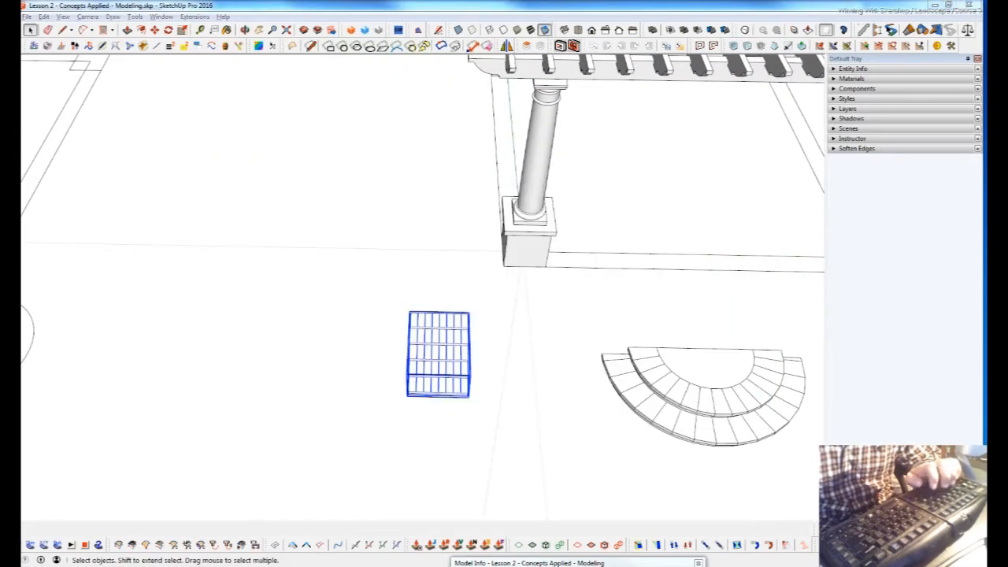
Read through the keyboard shortcuts list in Notepad and return to the Lesson 2 model.
{"action": "key", "text": "alt+Tab"}
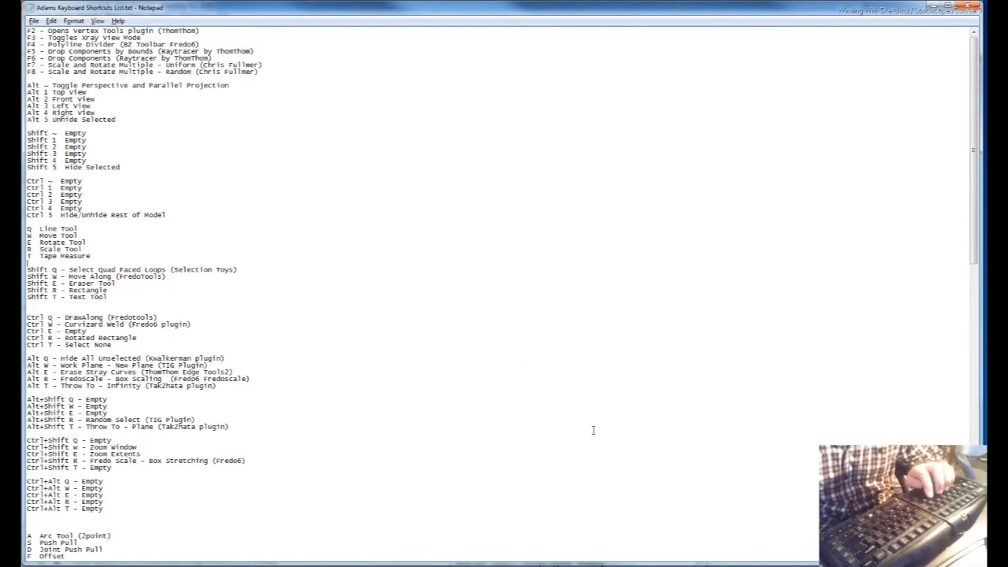
{"action": "scroll", "coordinate": [489, 386], "scroll_direction": "down", "scroll_amount": 1}
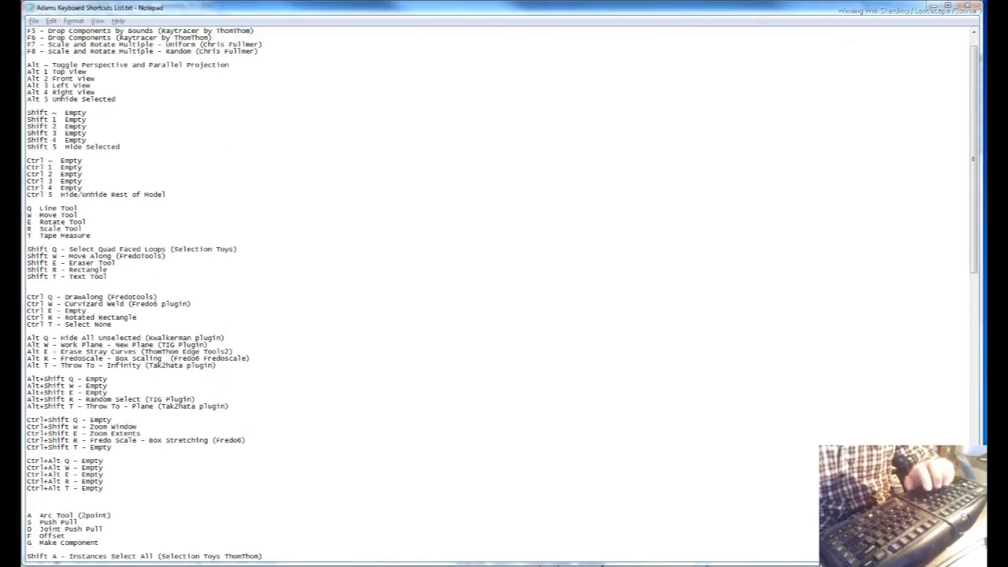
{"action": "mouse_move", "coordinate": [11, 347]}
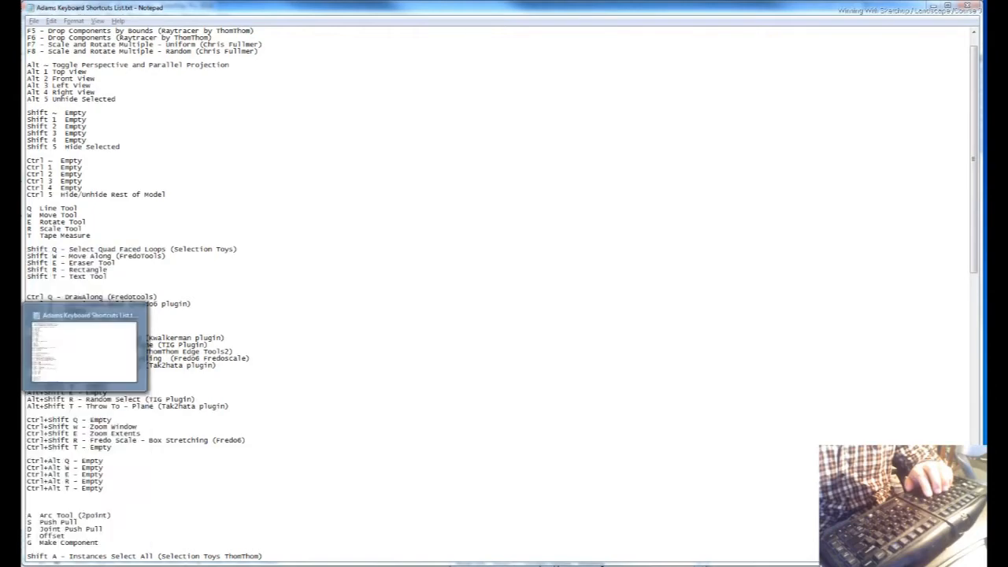
{"action": "mouse_move", "coordinate": [11, 372]}
{"action": "left_click", "coordinate": [79, 373]}
Open the round fire pit group, select its cap, turn on hidden geometry, and leave the group.
{"action": "mouse_move", "coordinate": [607, 346]}
{"action": "middle_mouse_down"}
{"action": "mouse_move", "coordinate": [562, 370]}
{"action": "mouse_move", "coordinate": [394, 405]}
{"action": "middle_mouse_up"}
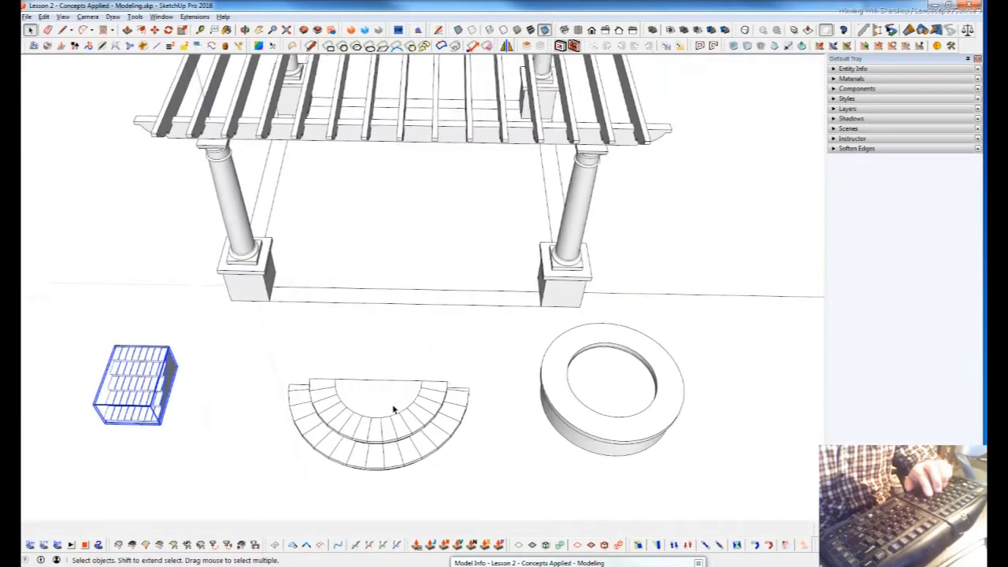
{"action": "scroll", "coordinate": [396, 406], "scroll_direction": "down", "scroll_amount": 4}
{"action": "middle_click_drag", "start_coordinate": [538, 431], "coordinate": [536, 252]}
{"action": "scroll", "coordinate": [495, 331], "scroll_direction": "down", "scroll_amount": 2}
{"action": "scroll", "coordinate": [504, 332], "scroll_direction": "up", "scroll_amount": 9}
{"action": "scroll", "coordinate": [558, 341], "scroll_direction": "up", "scroll_amount": 2}
{"action": "double_click", "coordinate": [553, 346]}
{"action": "left_click", "coordinate": [554, 346]}
{"action": "key", "text": "alt+h"}
{"action": "scroll", "coordinate": [547, 343], "scroll_direction": "down", "scroll_amount": 3}
{"action": "scroll", "coordinate": [513, 336], "scroll_direction": "down", "scroll_amount": 4}
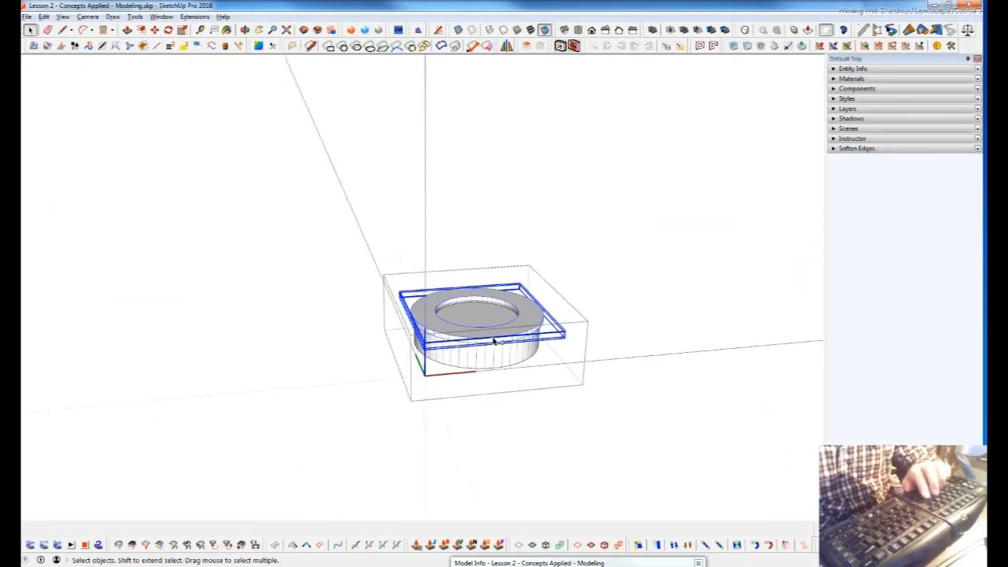
{"action": "key", "text": "Escape"}
Open the nested groups of a column pedestal down to its cap slab and select the slab's geometry.
{"action": "scroll", "coordinate": [531, 315], "scroll_direction": "down", "scroll_amount": 2}
{"action": "scroll", "coordinate": [311, 275], "scroll_direction": "up", "scroll_amount": 6}
{"action": "scroll", "coordinate": [299, 286], "scroll_direction": "up", "scroll_amount": 4}
{"action": "middle_click_drag", "start_coordinate": [299, 286], "coordinate": [392, 257]}
{"action": "scroll", "coordinate": [392, 257], "scroll_direction": "down", "scroll_amount": 8}
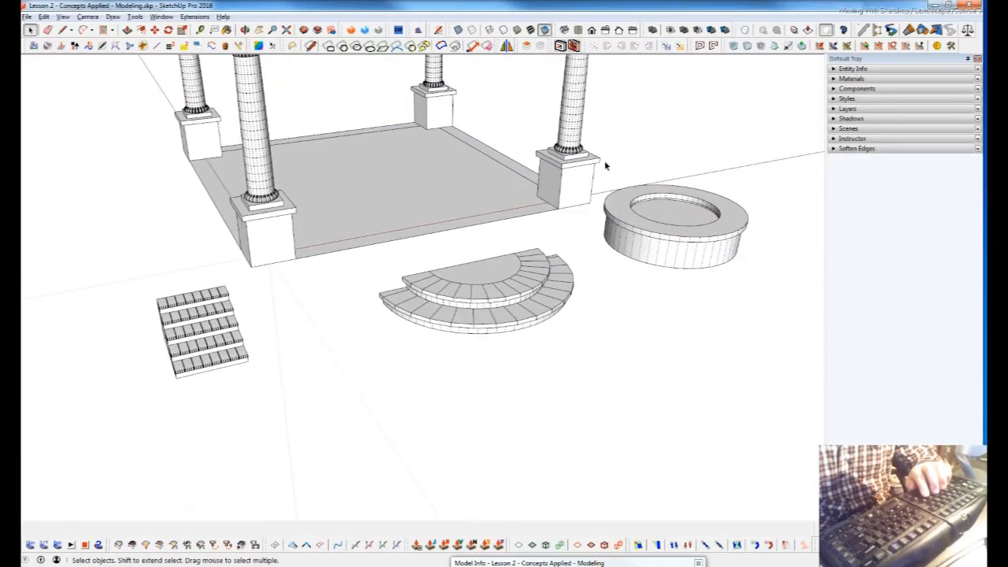
{"action": "scroll", "coordinate": [604, 160], "scroll_direction": "up", "scroll_amount": 7}
{"action": "scroll", "coordinate": [536, 178], "scroll_direction": "up", "scroll_amount": 3}
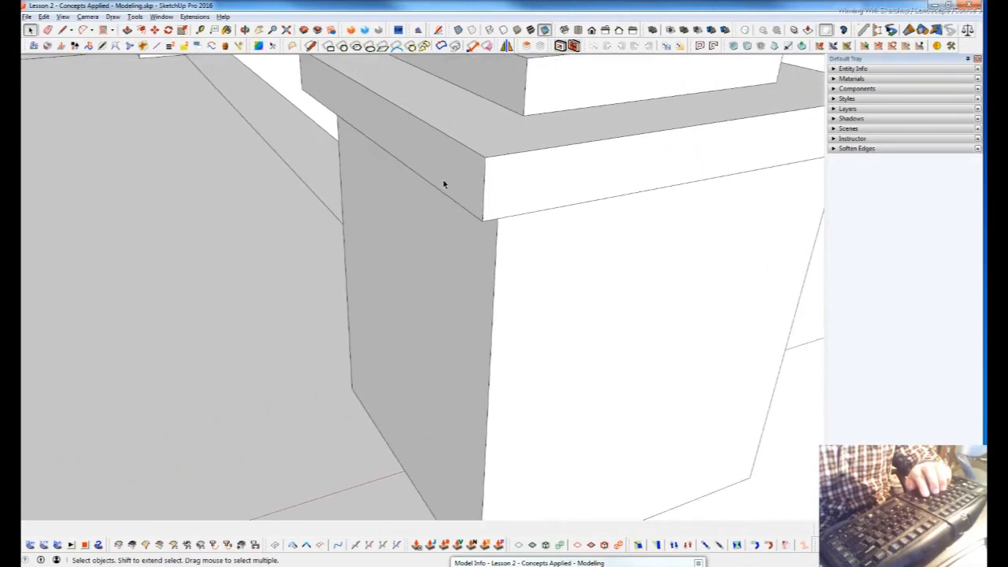
{"action": "left_click", "coordinate": [520, 185]}
{"action": "double_click", "coordinate": [520, 184]}
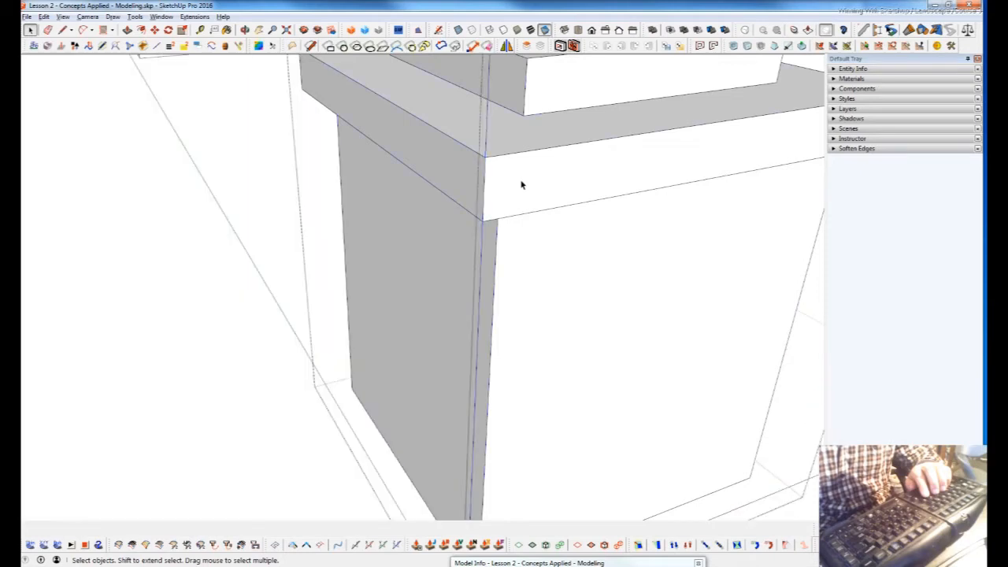
{"action": "double_click", "coordinate": [519, 184]}
{"action": "triple_click", "coordinate": [520, 184]}
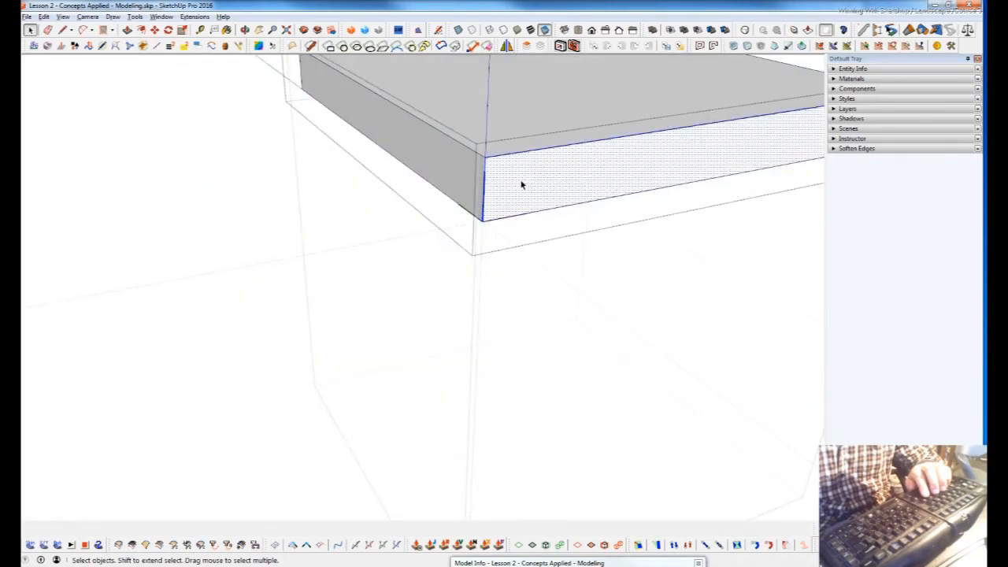
Soften the selected cap slab edges with an angle between normals of 94.1 degrees.
{"action": "left_click", "coordinate": [848, 150]}
{"action": "left_click_drag", "start_coordinate": [849, 185], "coordinate": [877, 187]}
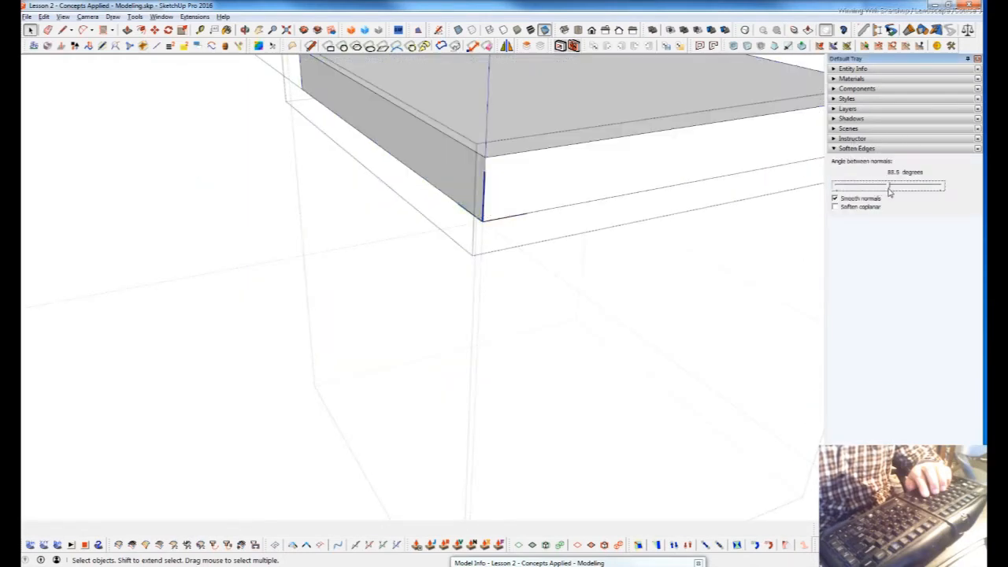
{"action": "left_click_drag", "start_coordinate": [889, 191], "coordinate": [892, 192]}
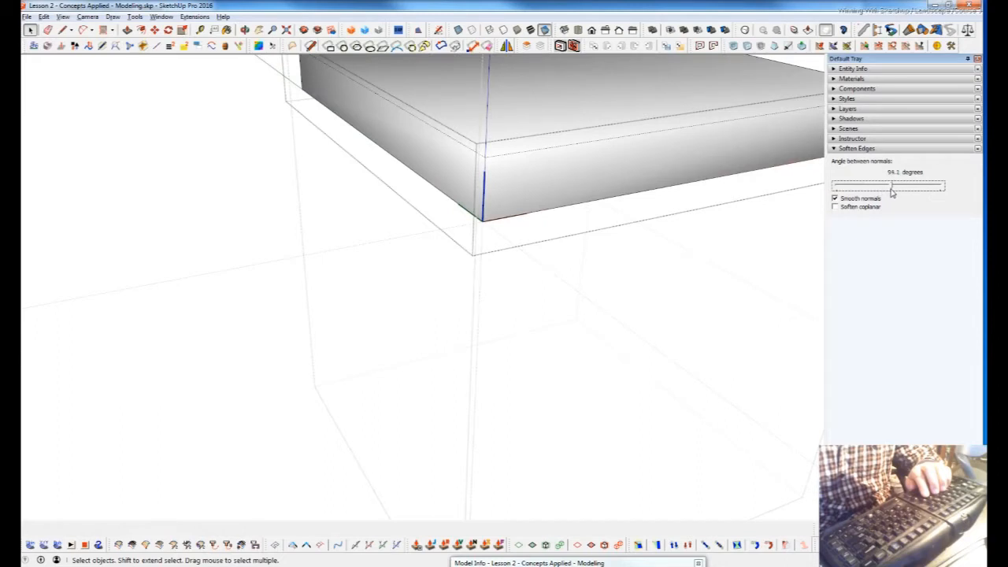
Select the smoothed cap surface and inspect its entity information and shading.
{"action": "left_click", "coordinate": [530, 186]}
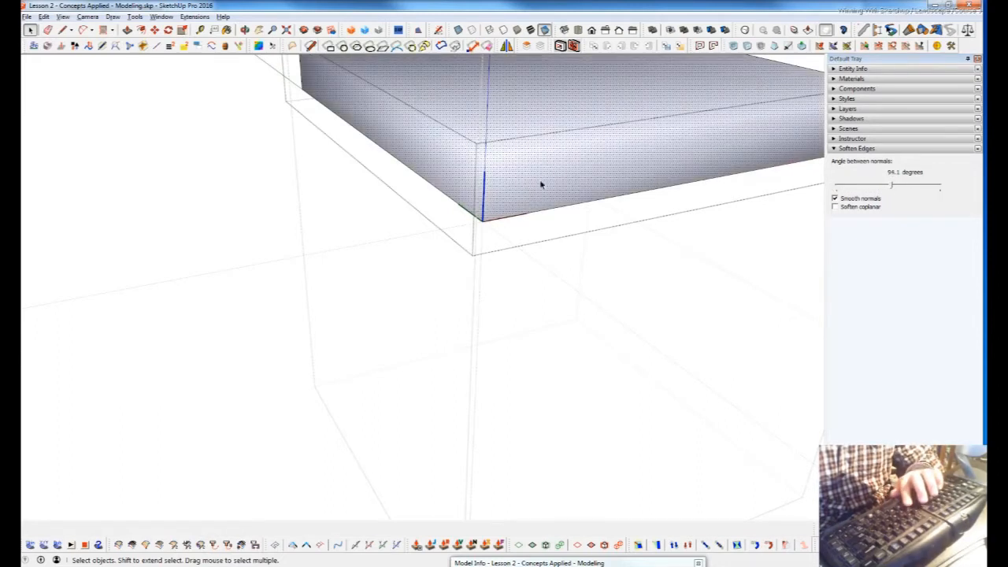
{"action": "mouse_move", "coordinate": [533, 210]}
{"action": "middle_mouse_down"}
{"action": "mouse_move", "coordinate": [557, 151]}
{"action": "mouse_move", "coordinate": [598, 110]}
{"action": "middle_mouse_up"}
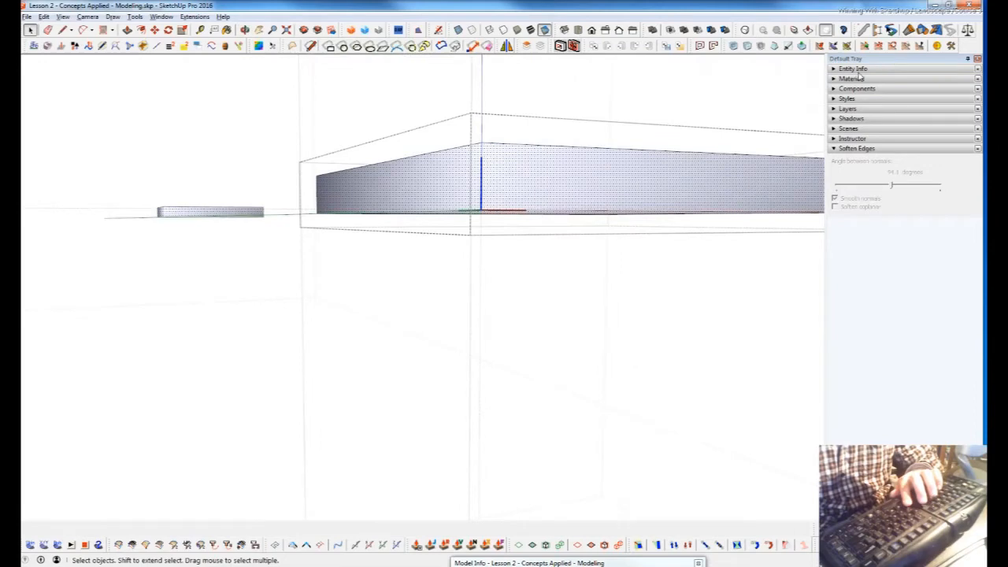
{"action": "left_click", "coordinate": [855, 70]}
{"action": "middle_click_drag", "start_coordinate": [536, 236], "coordinate": [529, 192]}
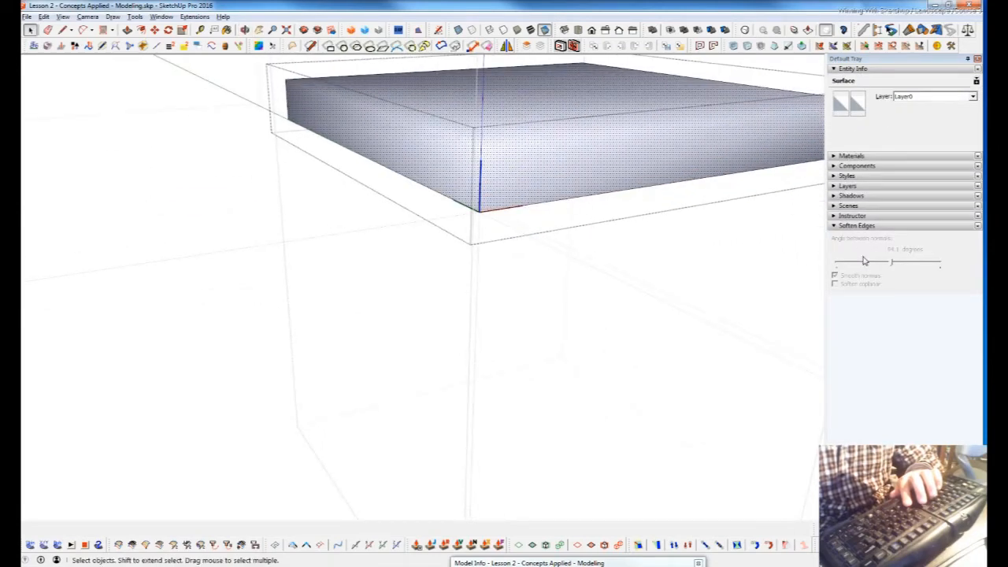
Select all of the cap slab's geometry and set its softening angle to 63.0 degrees.
{"action": "triple_click", "coordinate": [526, 184]}
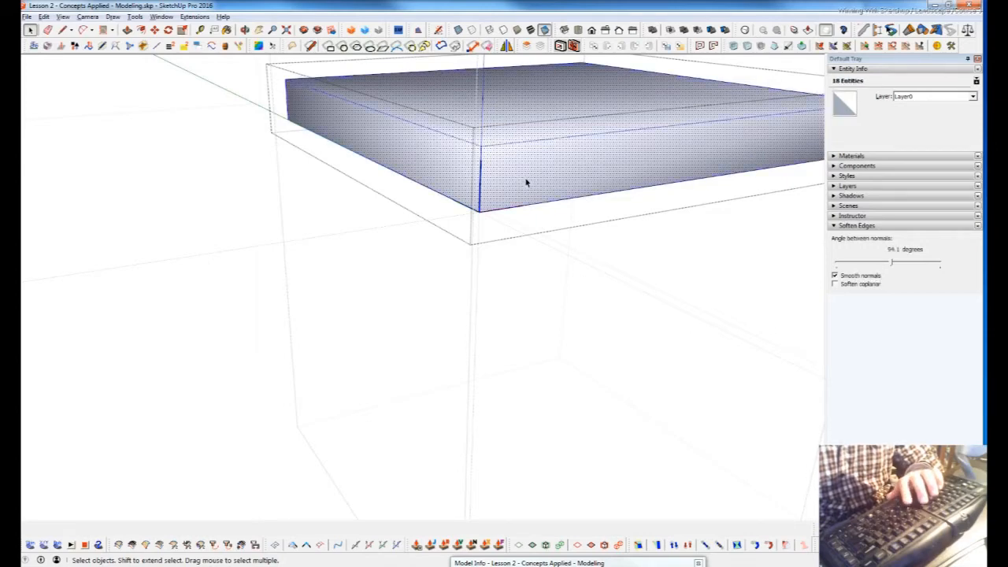
{"action": "left_click_drag", "start_coordinate": [902, 259], "coordinate": [874, 273]}
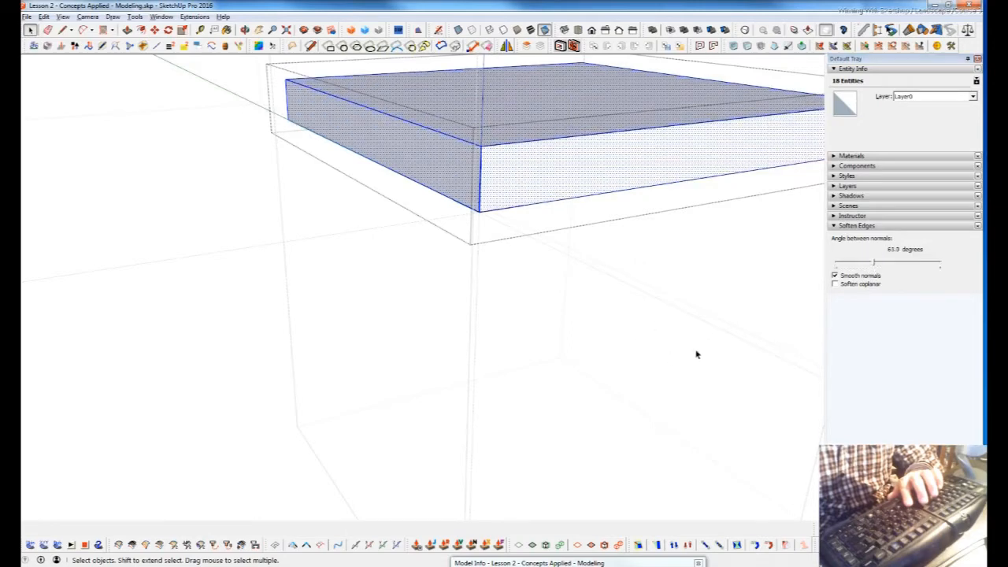
Select one side face of the cap slab on its own and clear the selection.
{"action": "middle_click_drag", "start_coordinate": [472, 163], "coordinate": [524, 155]}
{"action": "left_click", "coordinate": [519, 162]}
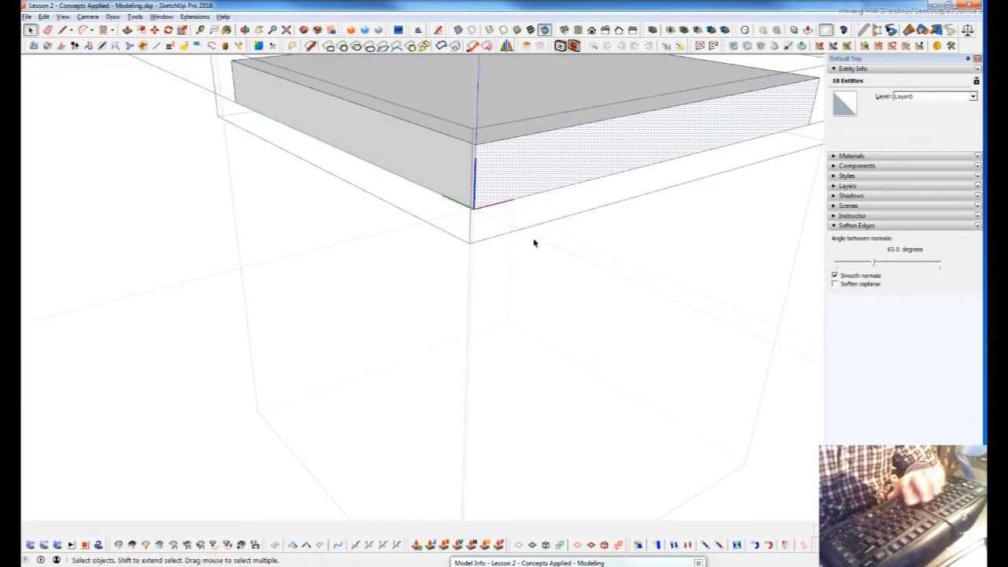
{"action": "middle_click_drag", "start_coordinate": [473, 203], "coordinate": [257, 210]}
{"action": "middle_click_drag", "start_coordinate": [794, 212], "coordinate": [457, 303]}
{"action": "middle_click_drag", "start_coordinate": [704, 292], "coordinate": [346, 236], "text": "shift"}
{"action": "key", "text": "Delete"}
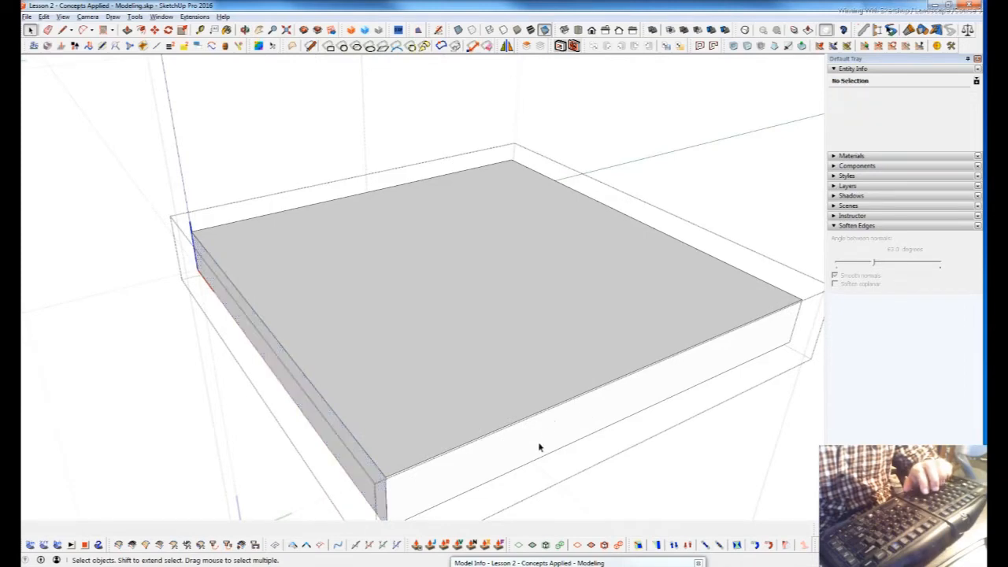
Select the cap slab's four side faces and its underside together, adding them one by one.
{"action": "left_click", "coordinate": [360, 485]}
{"action": "left_click", "coordinate": [420, 491], "text": "shift"}
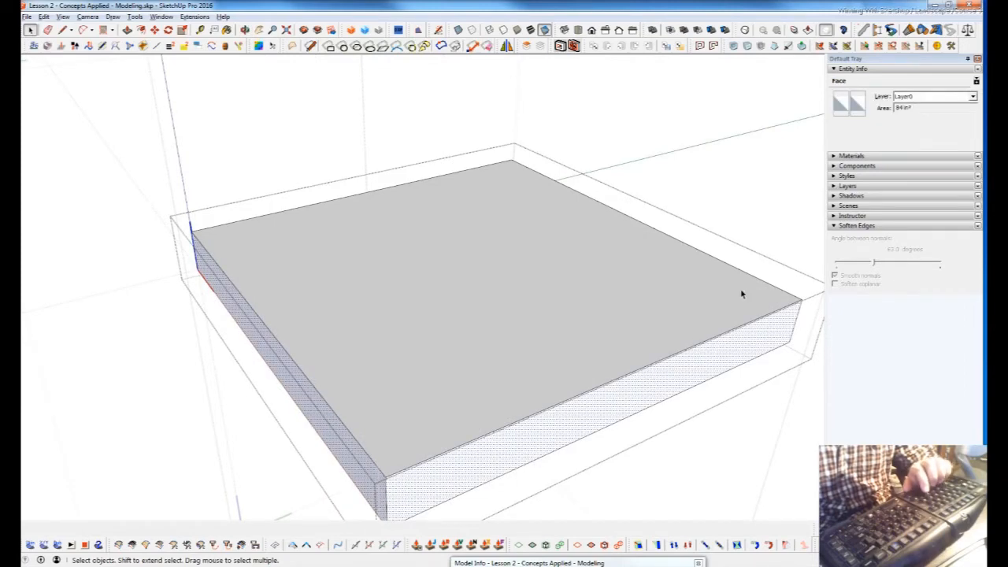
{"action": "middle_click_drag", "start_coordinate": [741, 290], "coordinate": [319, 325]}
{"action": "middle_click_drag", "start_coordinate": [657, 369], "coordinate": [473, 285], "text": "shift"}
{"action": "left_click", "coordinate": [494, 398], "text": "shift"}
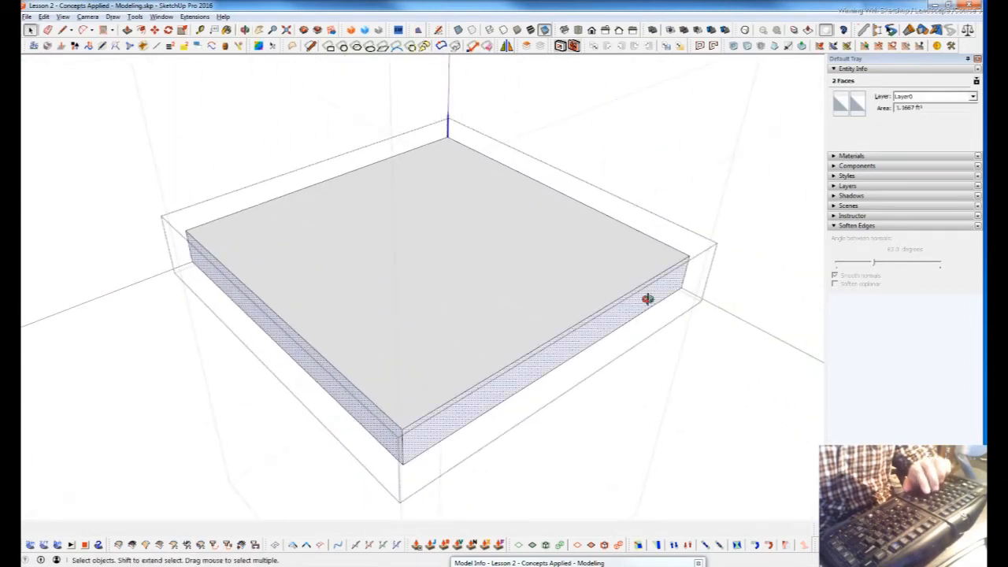
{"action": "middle_click_drag", "start_coordinate": [648, 299], "coordinate": [269, 257]}
{"action": "left_click", "coordinate": [162, 171], "text": "shift"}
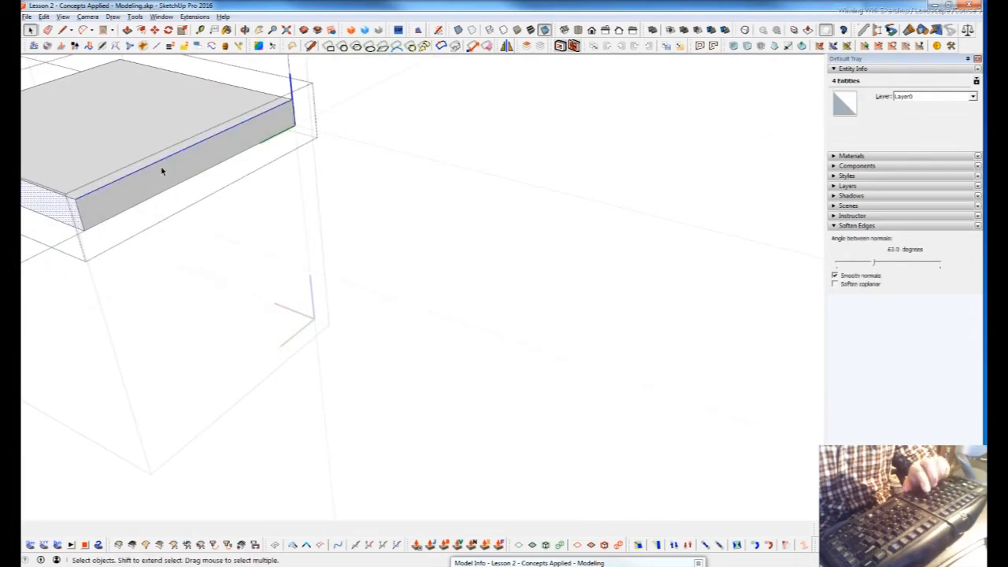
{"action": "left_click", "coordinate": [178, 197], "text": "shift"}
{"action": "middle_click_drag", "start_coordinate": [175, 225], "coordinate": [547, 313]}
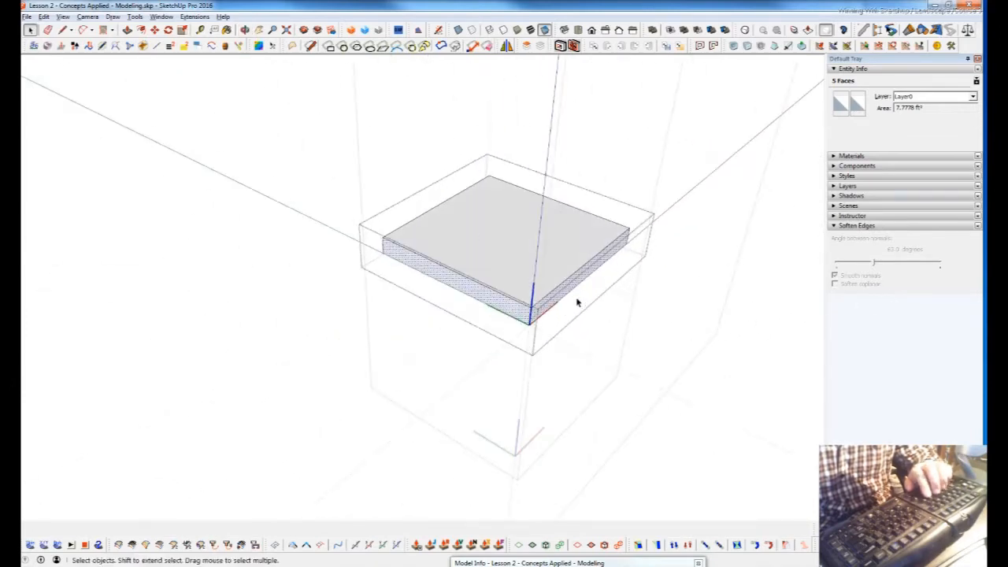
Replace the face selection with the cap slab's connected geometry and return to the whole column pedestal.
{"action": "left_click", "coordinate": [576, 300]}
{"action": "scroll", "coordinate": [530, 310], "scroll_direction": "up", "scroll_amount": 5}
{"action": "triple_click", "coordinate": [529, 326]}
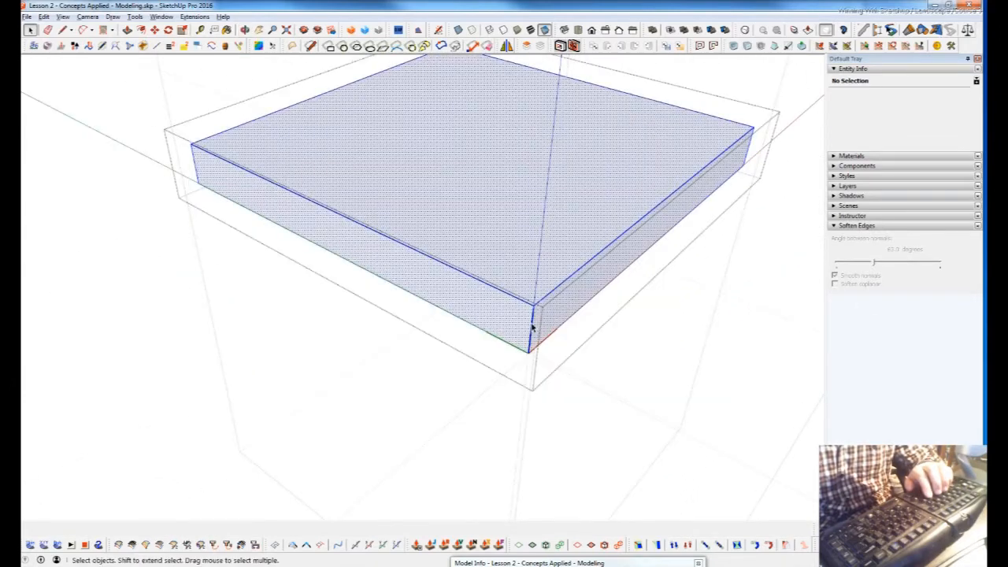
{"action": "double_click", "coordinate": [533, 328]}
{"action": "middle_click_drag", "start_coordinate": [685, 106], "coordinate": [217, 119]}
{"action": "scroll", "coordinate": [689, 347], "scroll_direction": "down", "scroll_amount": 4}
{"action": "middle_click_drag", "start_coordinate": [680, 342], "coordinate": [433, 198], "text": "shift"}
{"action": "scroll", "coordinate": [445, 217], "scroll_direction": "down", "scroll_amount": 3}
{"action": "middle_click_drag", "start_coordinate": [477, 293], "coordinate": [565, 113]}
{"action": "middle_click_drag", "start_coordinate": [546, 170], "coordinate": [564, 308]}
{"action": "scroll", "coordinate": [564, 308], "scroll_direction": "up", "scroll_amount": 8}
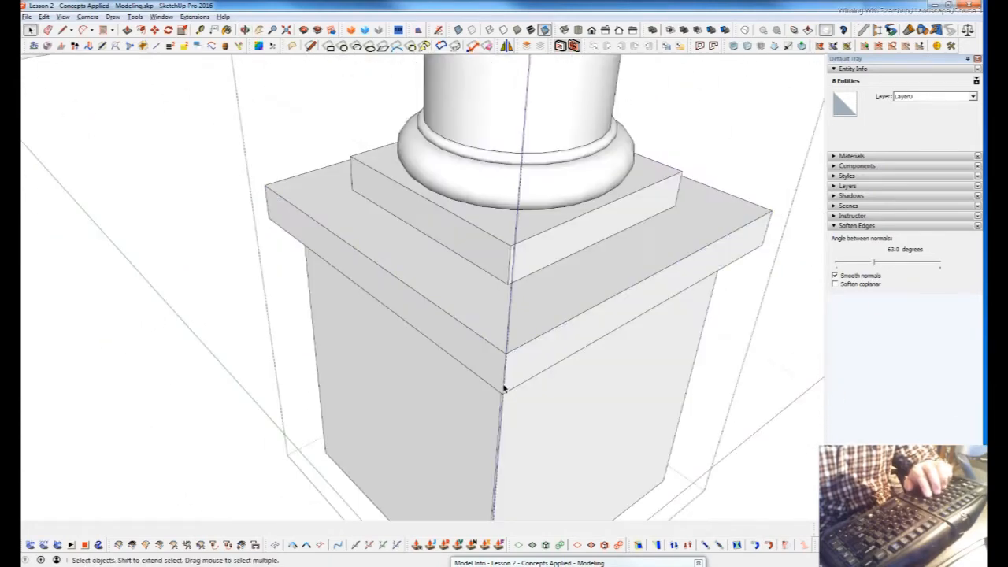
Open the cap slab for editing and select its ring of side faces from the front vertical corner edge.
{"action": "left_click", "coordinate": [504, 382]}
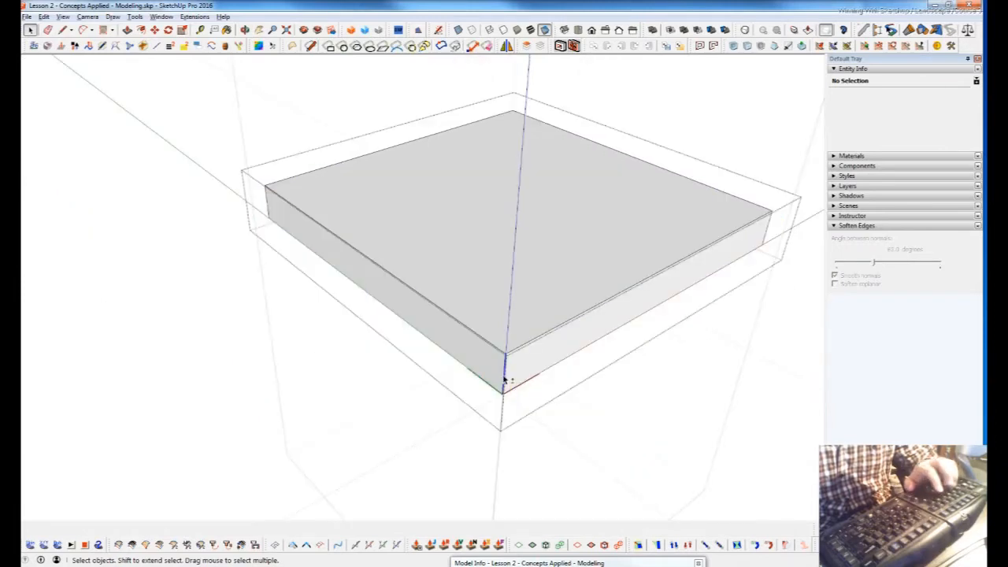
{"action": "left_click", "coordinate": [505, 381]}
{"action": "left_click", "coordinate": [505, 382]}
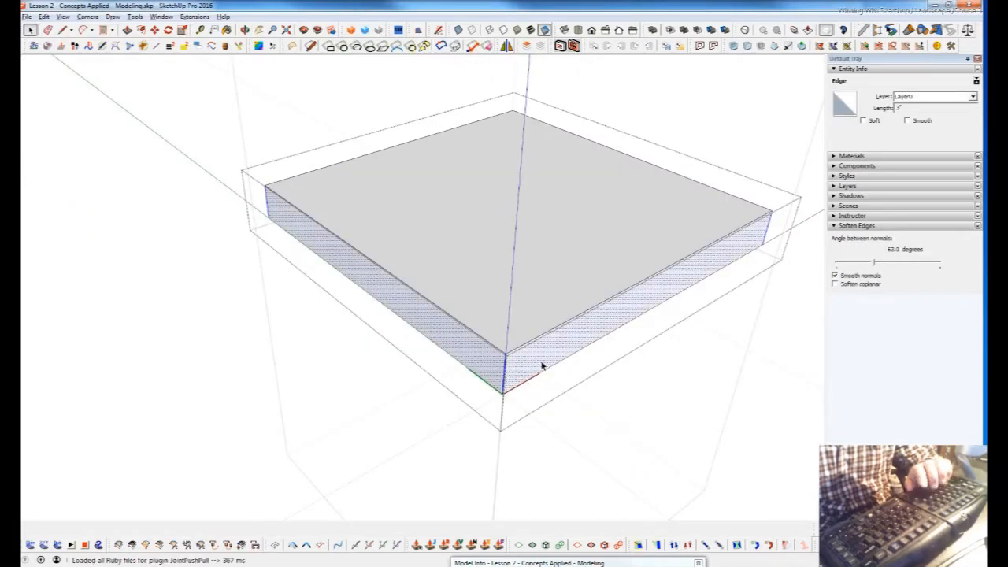
{"action": "key", "text": "j"}
{"action": "middle_click_drag", "start_coordinate": [569, 340], "coordinate": [571, 344]}
{"action": "left_click", "coordinate": [573, 344]}
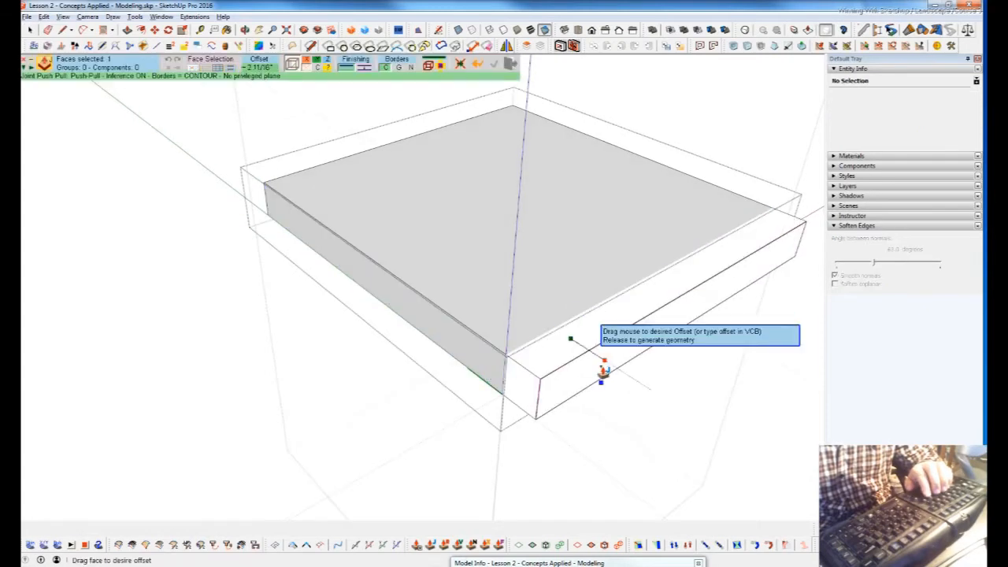
{"action": "key", "text": "space"}
Reselect the cap slab's side-face ring, Joint Push Pull it outward about 1 7/8 inches, and undo the offset.
{"action": "double_click", "coordinate": [505, 381]}
{"action": "key", "text": "j"}
{"action": "left_click_drag", "start_coordinate": [556, 356], "coordinate": [576, 383]}
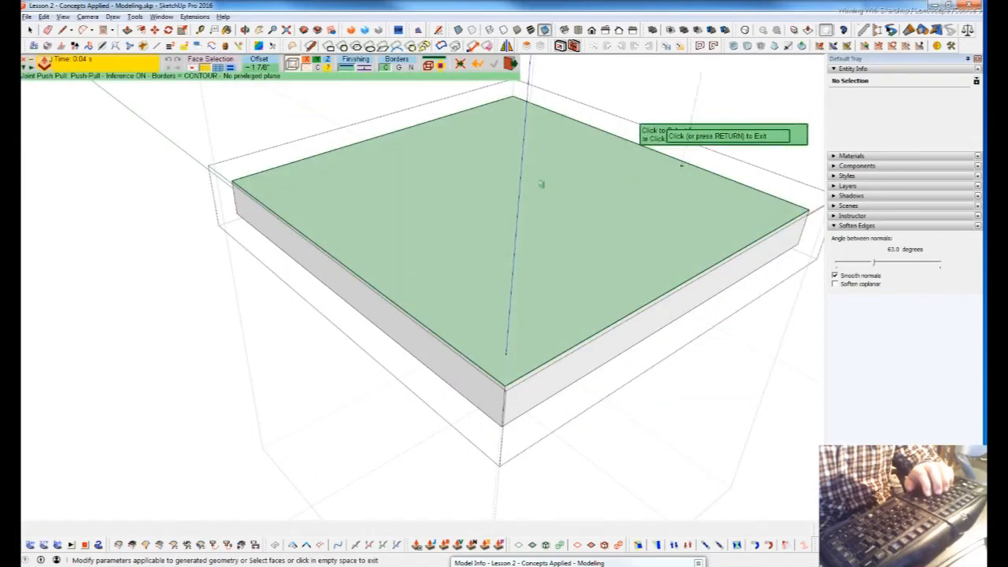
{"action": "middle_click_drag", "start_coordinate": [574, 368], "coordinate": [577, 374]}
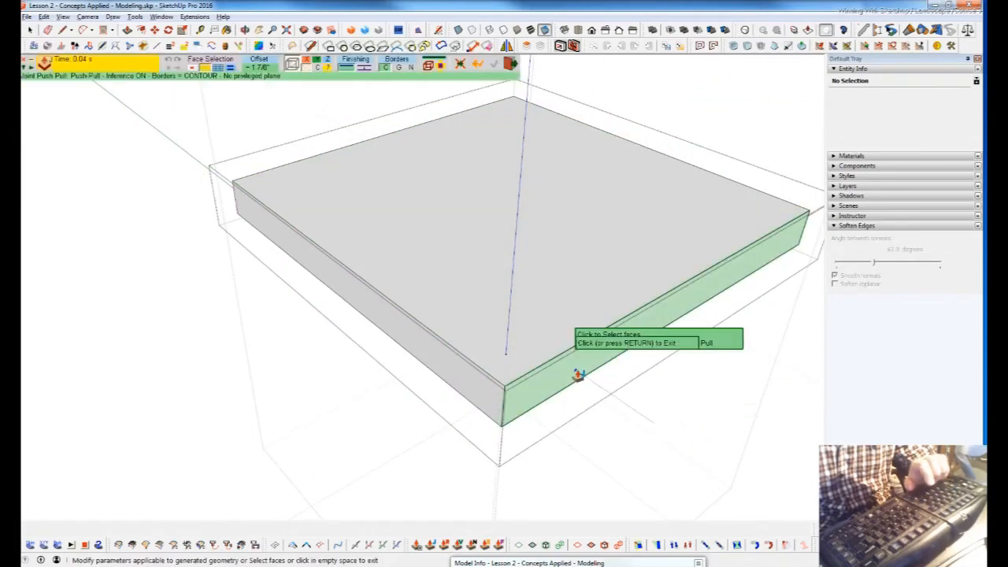
{"action": "key", "text": "ctrl+z"}
Select the side-face ring from the corner edge again, try a Joint Push Pull of about 1 5/16 inches, and undo it.
{"action": "scroll", "coordinate": [591, 331], "scroll_direction": "down", "scroll_amount": 2}
{"action": "scroll", "coordinate": [555, 351], "scroll_direction": "up", "scroll_amount": 3}
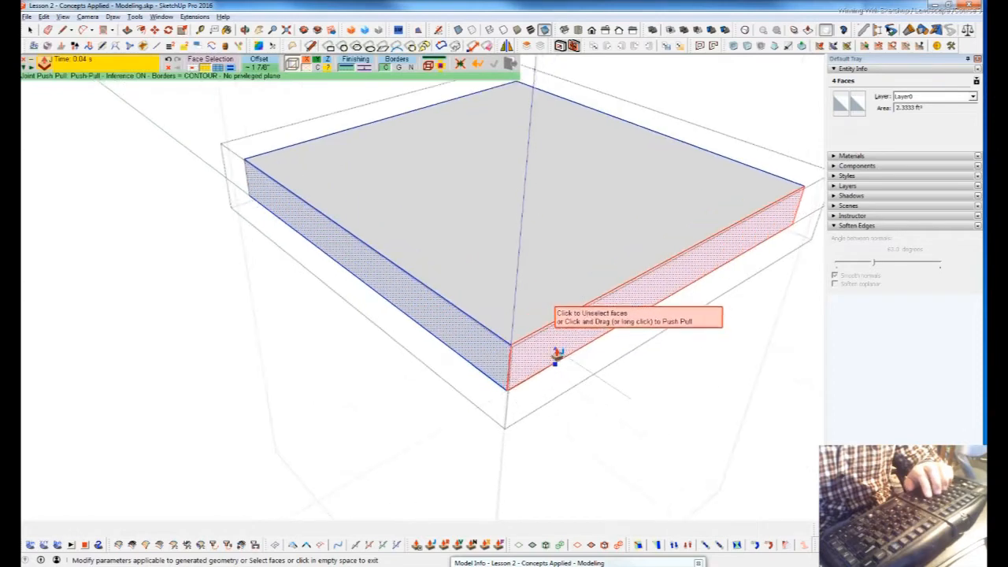
{"action": "scroll", "coordinate": [557, 355], "scroll_direction": "up", "scroll_amount": 1}
{"action": "left_click", "coordinate": [499, 408]}
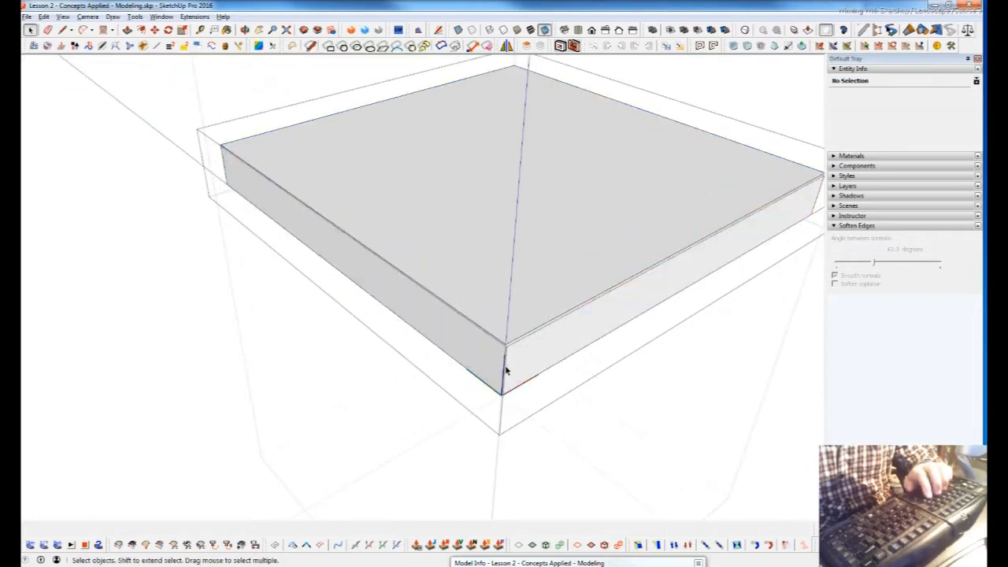
{"action": "triple_click", "coordinate": [505, 375]}
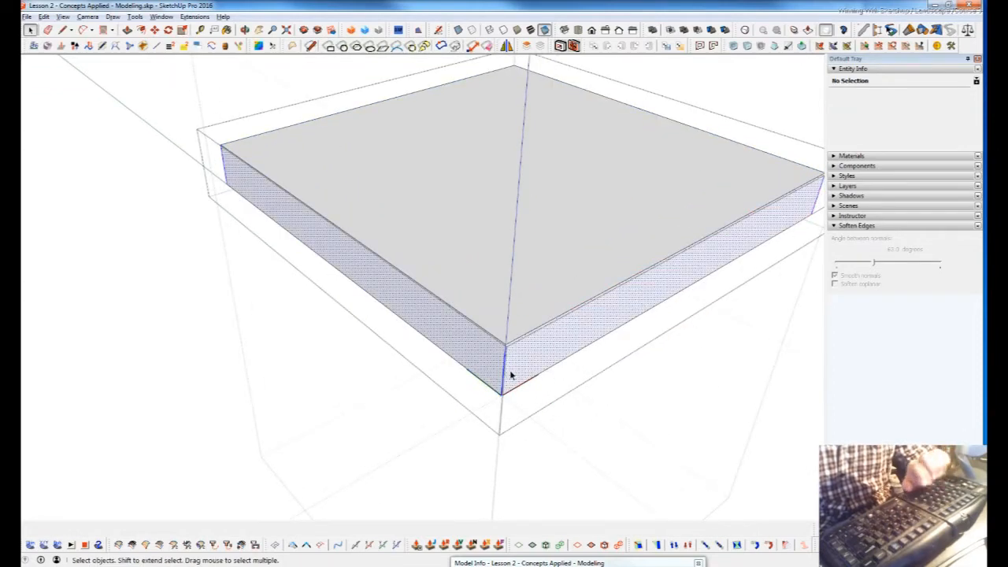
{"action": "key", "text": "j"}
{"action": "left_click", "coordinate": [552, 353]}
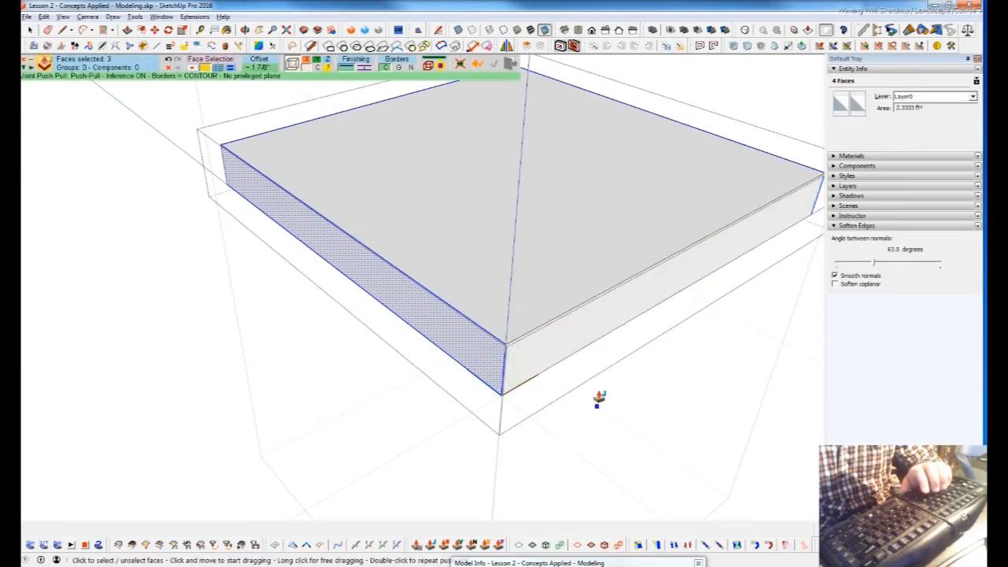
{"action": "mouse_move", "coordinate": [562, 354]}
{"action": "left_mouse_down"}
{"action": "mouse_move", "coordinate": [585, 396]}
{"action": "mouse_move", "coordinate": [558, 354]}
{"action": "left_mouse_up"}
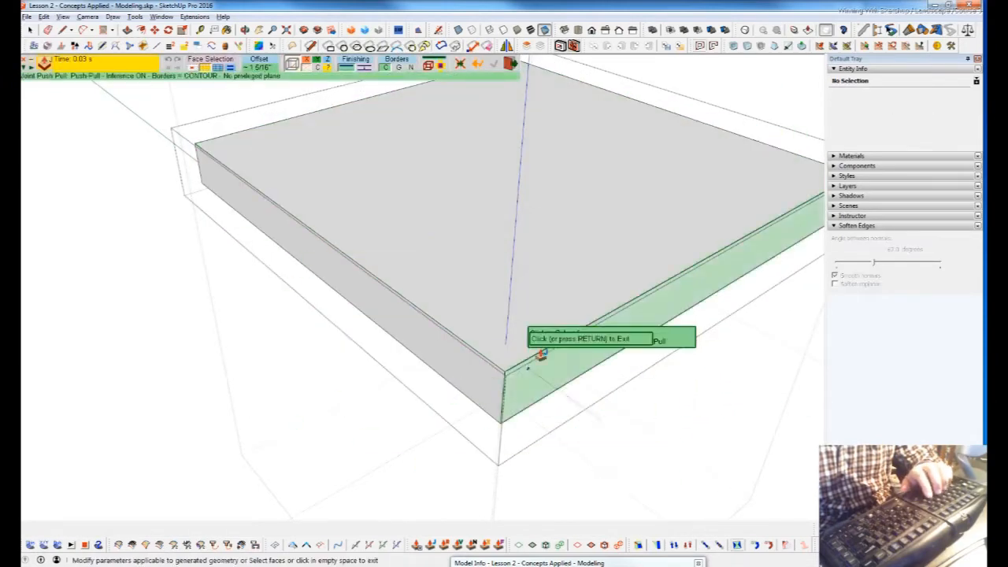
{"action": "scroll", "coordinate": [506, 387], "scroll_direction": "down", "scroll_amount": 2}
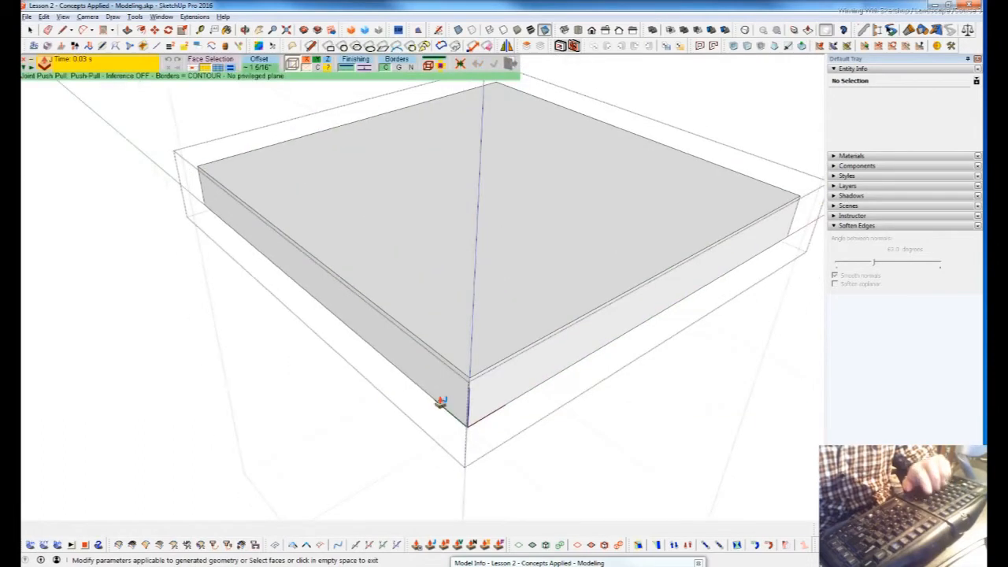
{"action": "key", "text": "space"}
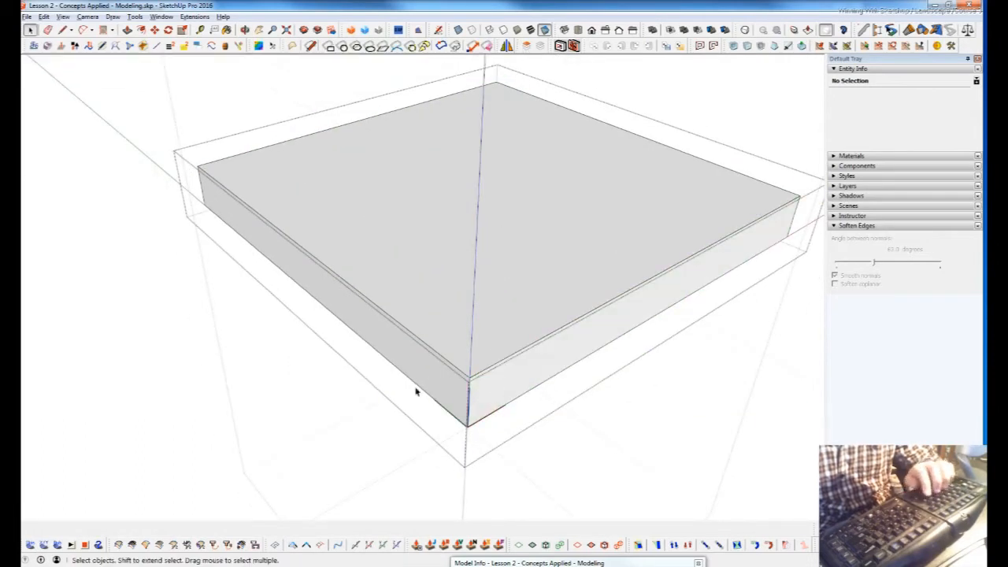
Select the cap slab's front vertical corner edge and float the Selection Toys toolbar over the model.
{"action": "left_click", "coordinate": [468, 396]}
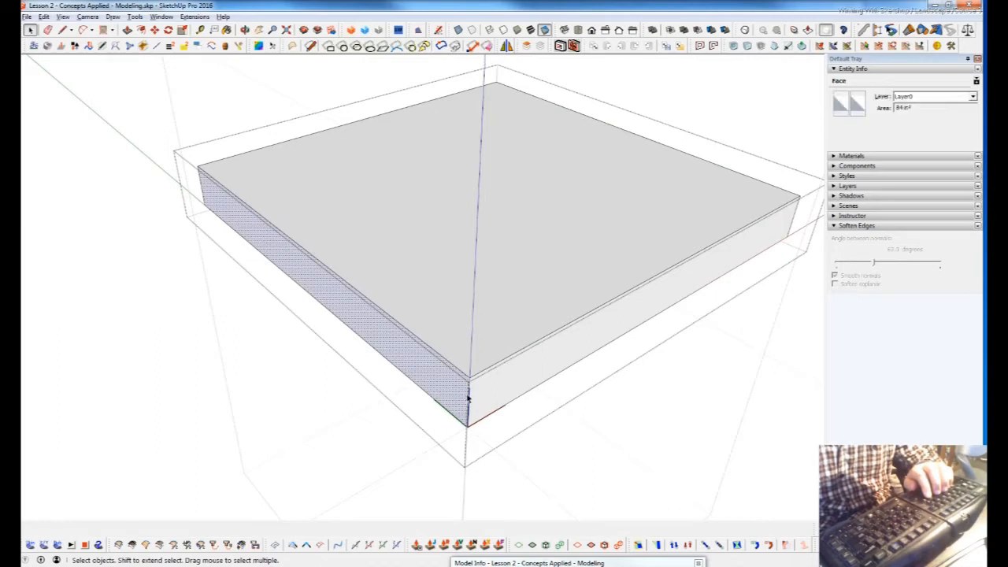
{"action": "left_click", "coordinate": [469, 398]}
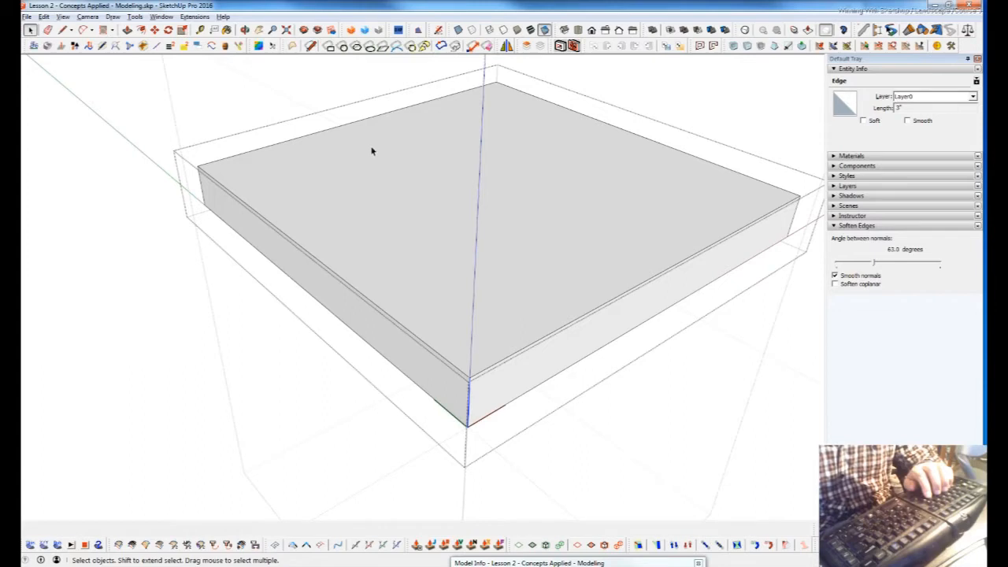
{"action": "left_click_drag", "start_coordinate": [511, 544], "coordinate": [276, 82]}
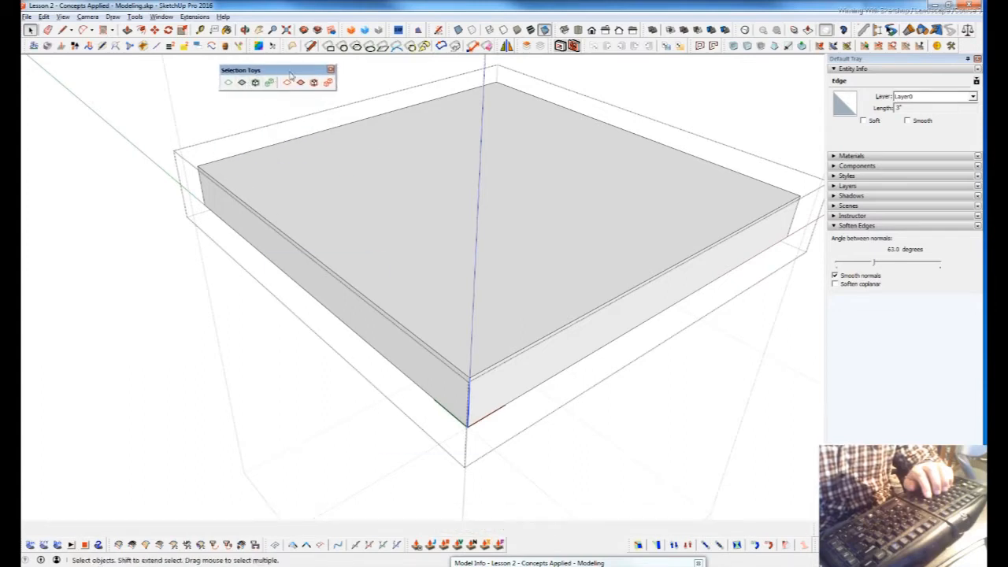
Look up the Quad-face Loops selection command and its Shift+Q shortcut for the corner edge.
{"action": "right_click", "coordinate": [469, 404]}
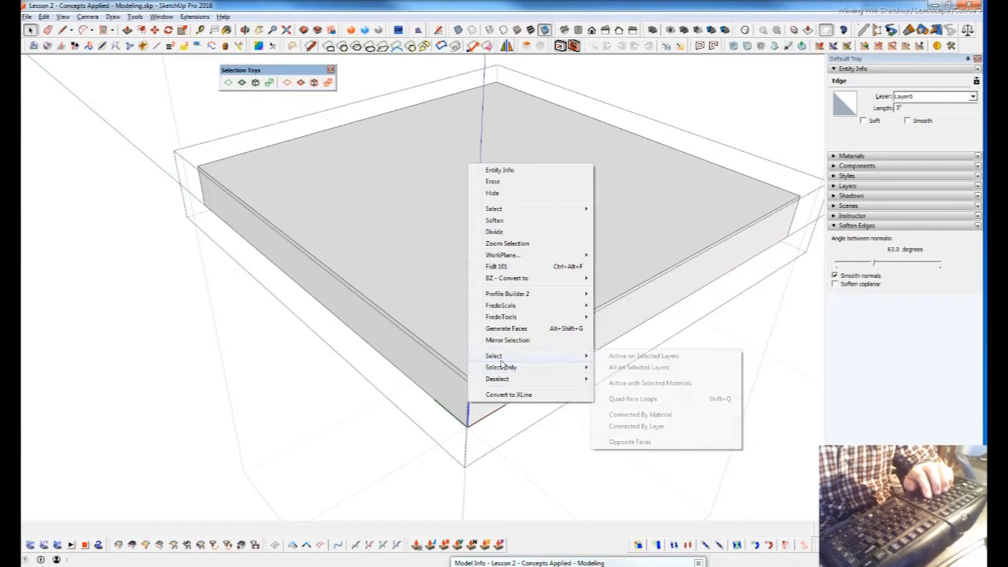
{"action": "mouse_move", "coordinate": [501, 369]}
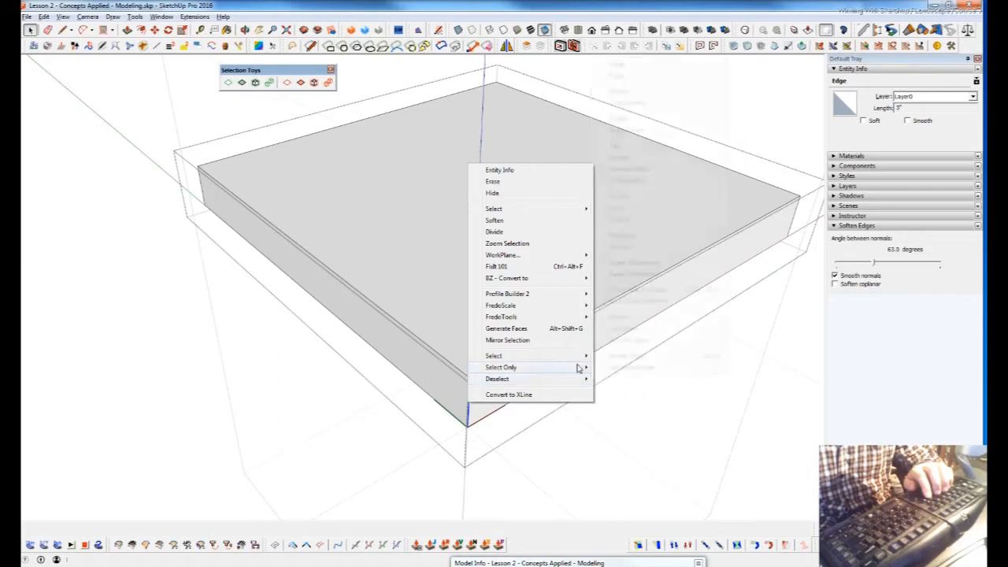
{"action": "mouse_move", "coordinate": [555, 360]}
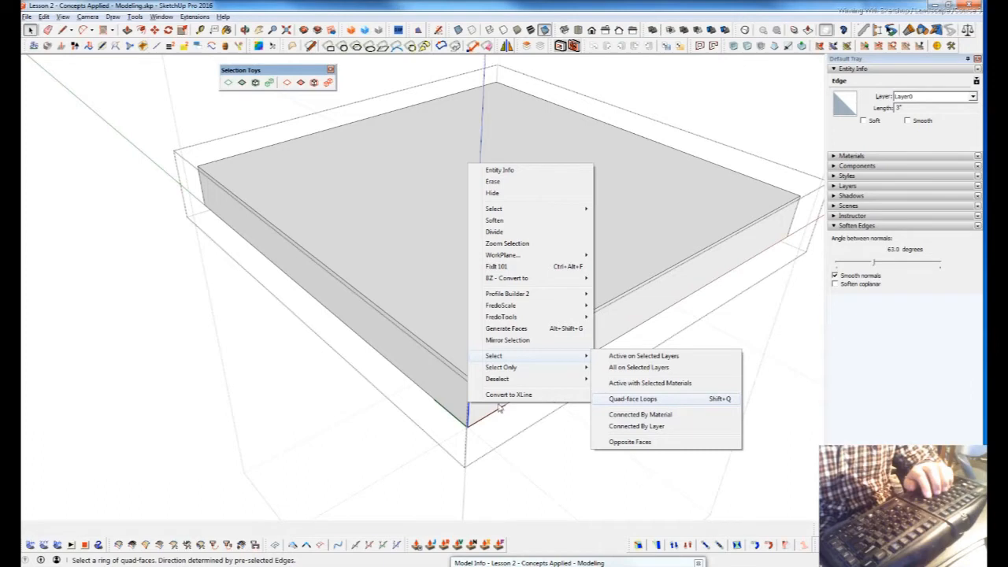
{"action": "key", "text": "Escape"}
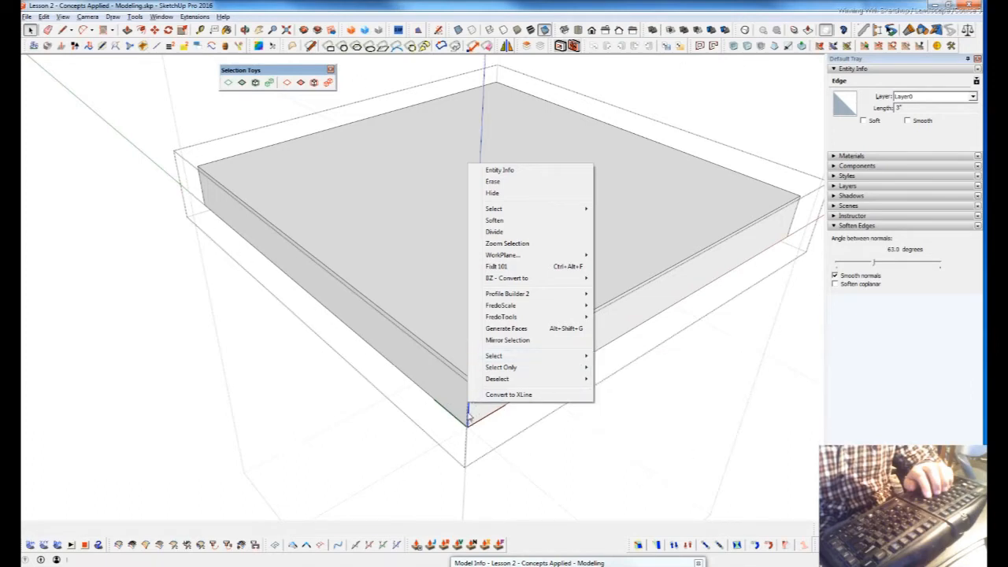
{"action": "key", "text": "Escape"}
Leave the cap slab and open the lower semicircular step's stone border group for editing.
{"action": "left_click", "coordinate": [257, 360]}
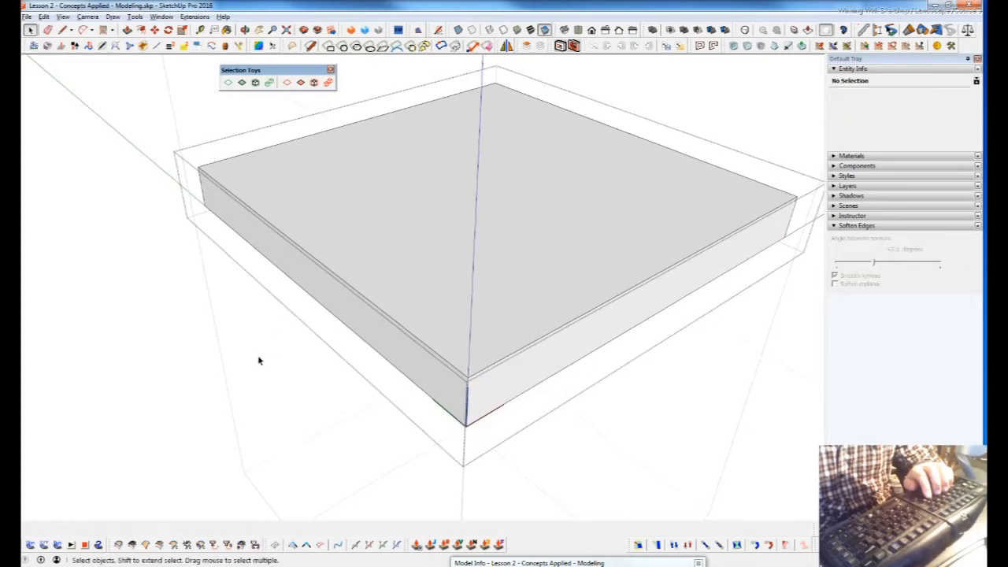
{"action": "scroll", "coordinate": [371, 317], "scroll_direction": "down", "scroll_amount": 6}
{"action": "scroll", "coordinate": [374, 292], "scroll_direction": "up", "scroll_amount": 8}
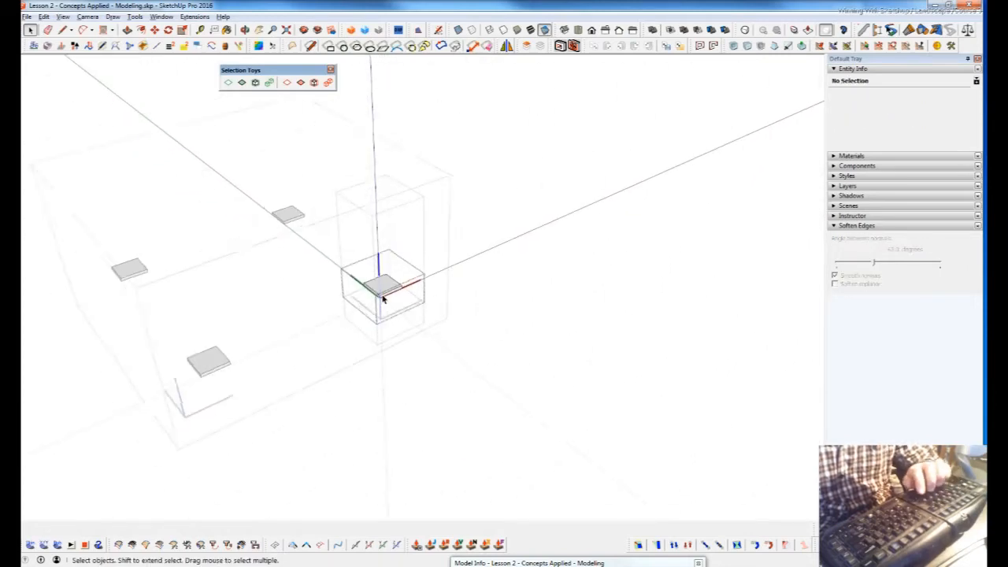
{"action": "scroll", "coordinate": [378, 384], "scroll_direction": "up", "scroll_amount": 10}
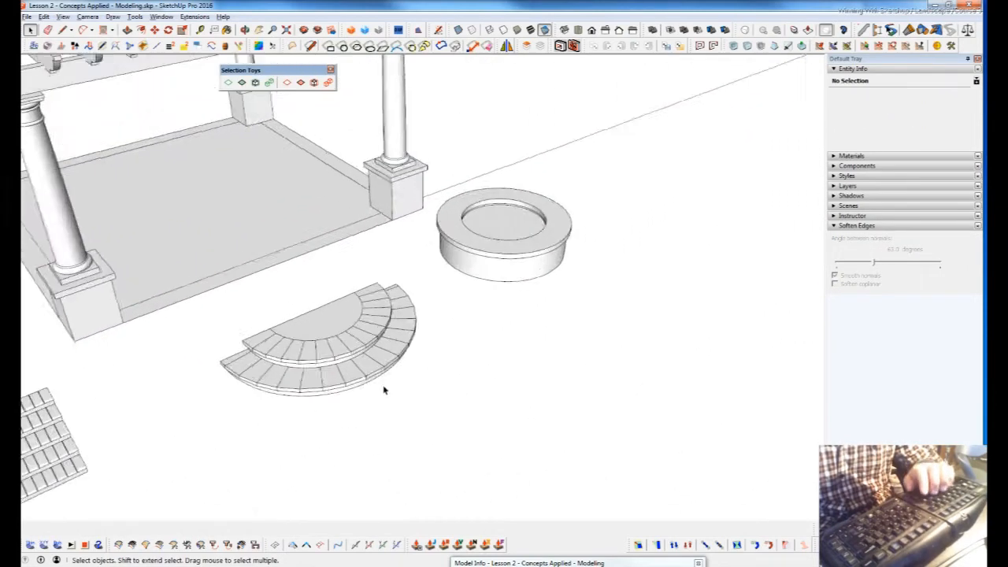
{"action": "left_click", "coordinate": [346, 384]}
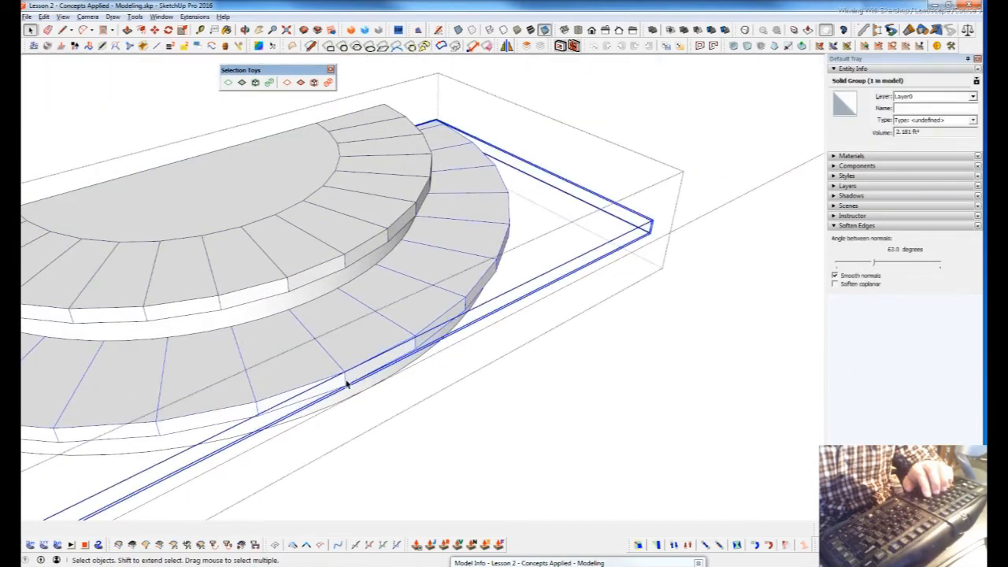
{"action": "double_click", "coordinate": [346, 384]}
Select one vertical edge between two border stones and extend the selection to the whole ring of side faces.
{"action": "scroll", "coordinate": [346, 384], "scroll_direction": "up", "scroll_amount": 2}
{"action": "left_click", "coordinate": [344, 384]}
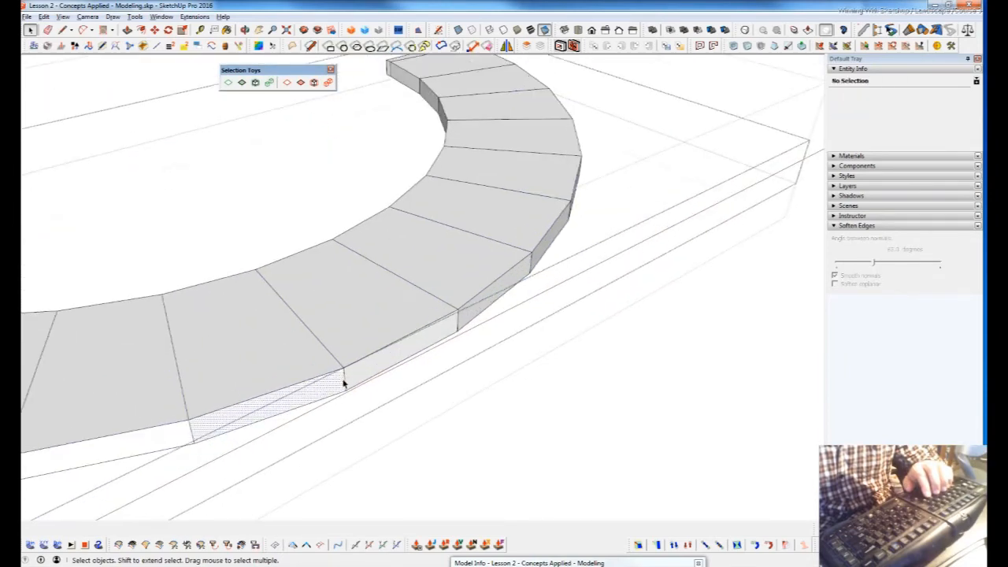
{"action": "left_click", "coordinate": [345, 382]}
{"action": "key", "text": "alt+r"}
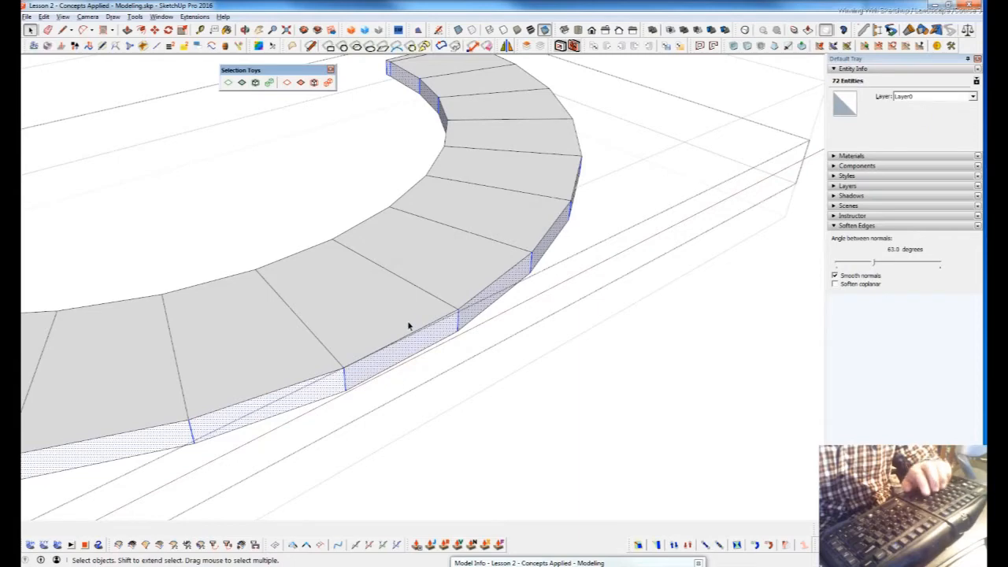
{"action": "scroll", "coordinate": [408, 328], "scroll_direction": "down", "scroll_amount": 3}
{"action": "mouse_move", "coordinate": [404, 332]}
{"action": "middle_mouse_down"}
{"action": "mouse_move", "coordinate": [575, 272]}
{"action": "mouse_move", "coordinate": [505, 200]}
{"action": "mouse_move", "coordinate": [360, 227]}
{"action": "mouse_move", "coordinate": [465, 218]}
{"action": "mouse_move", "coordinate": [417, 336]}
{"action": "middle_mouse_up"}
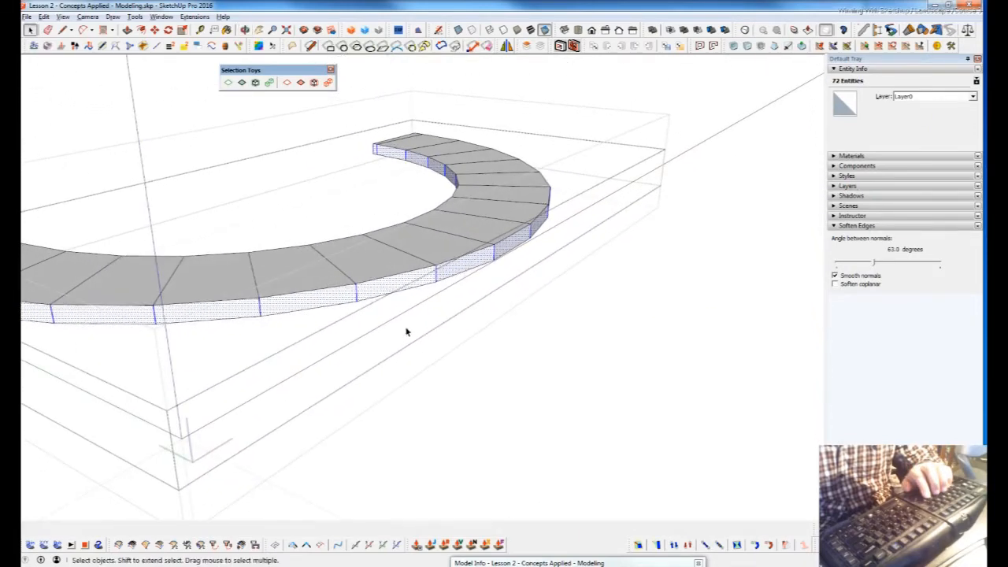
Clear the ring selection and select individual outer side faces of the stone border one at a time.
{"action": "left_click", "coordinate": [472, 293]}
{"action": "left_click", "coordinate": [461, 270]}
{"action": "left_click", "coordinate": [499, 256]}
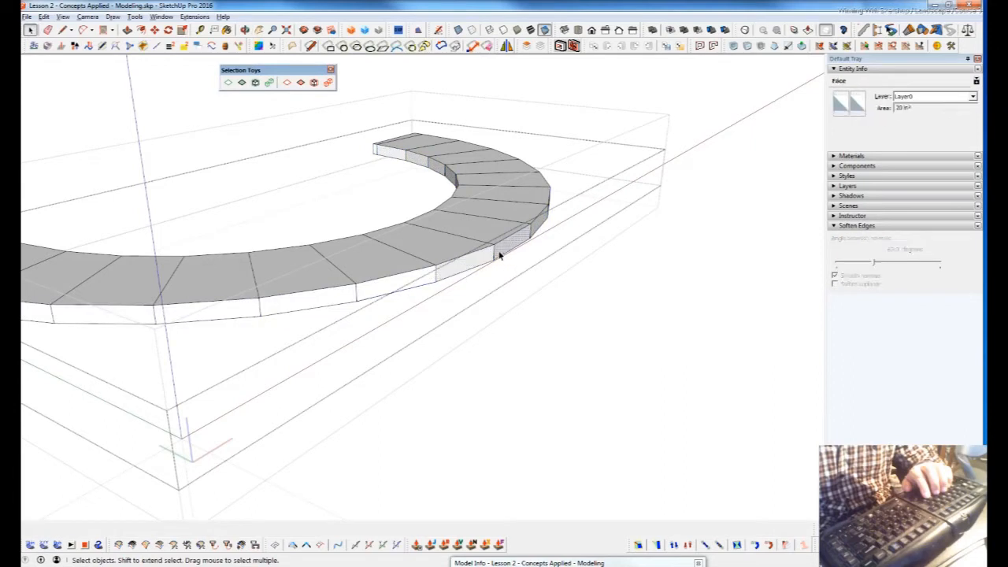
{"action": "left_click", "coordinate": [388, 290]}
{"action": "left_click", "coordinate": [315, 306]}
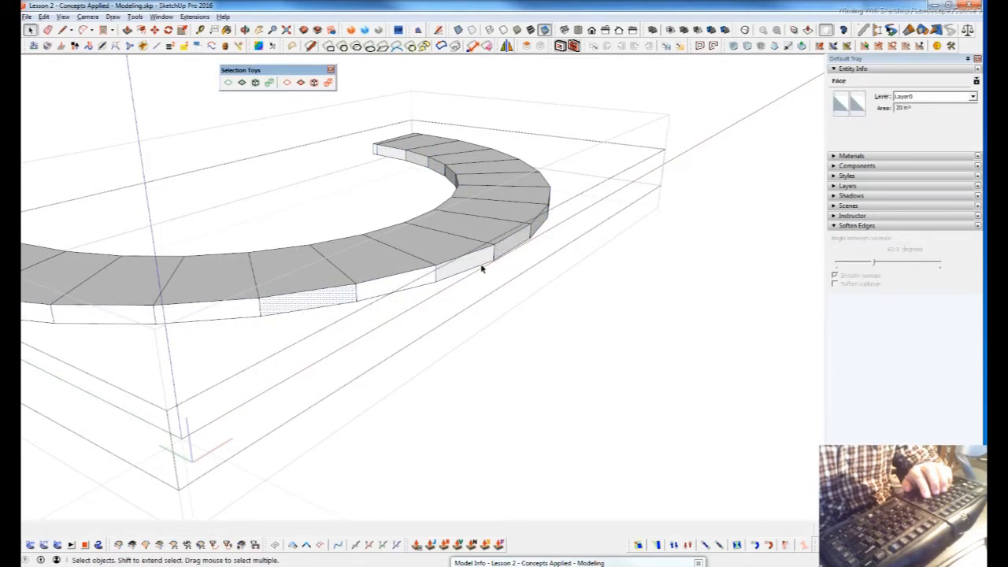
Select all of the stone border's connected geometry and lower the softening angle to smooth its curved sides.
{"action": "middle_click_drag", "start_coordinate": [341, 298], "coordinate": [394, 308]}
{"action": "triple_click", "coordinate": [396, 306]}
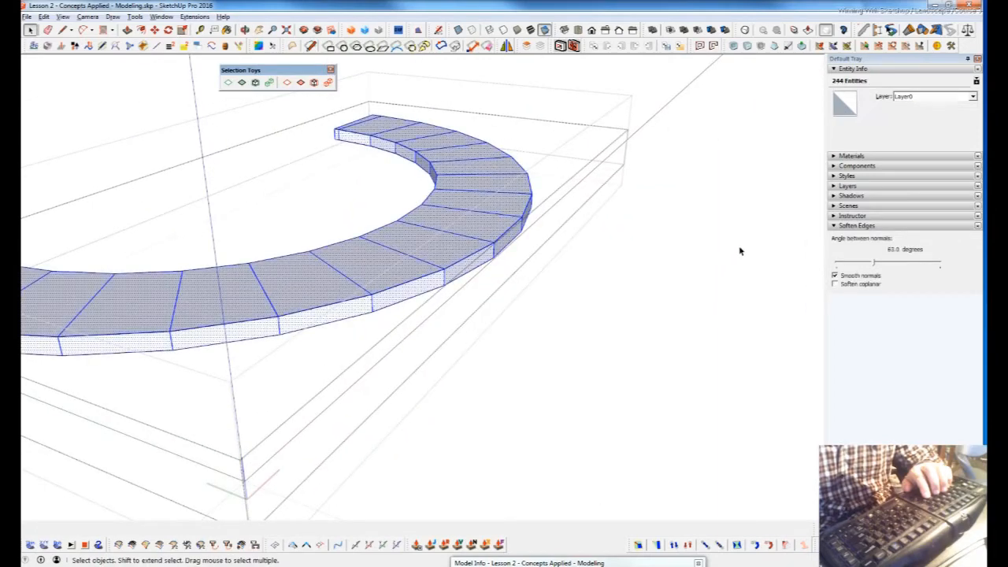
{"action": "left_click_drag", "start_coordinate": [878, 265], "coordinate": [873, 266]}
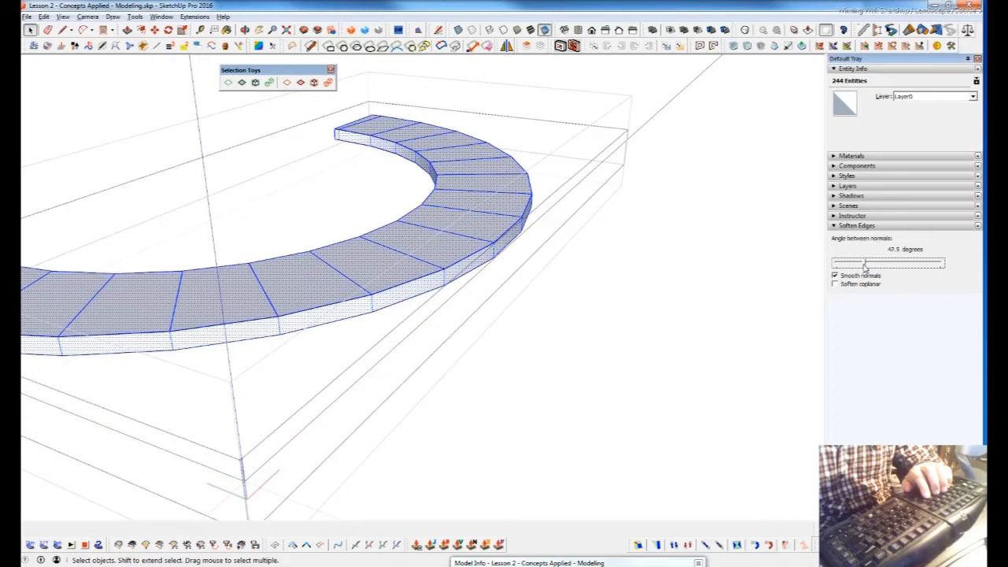
Select the border's smoothed outer side as one continuous surface and inspect it along the whole curve.
{"action": "left_click", "coordinate": [400, 309]}
{"action": "left_click", "coordinate": [400, 296]}
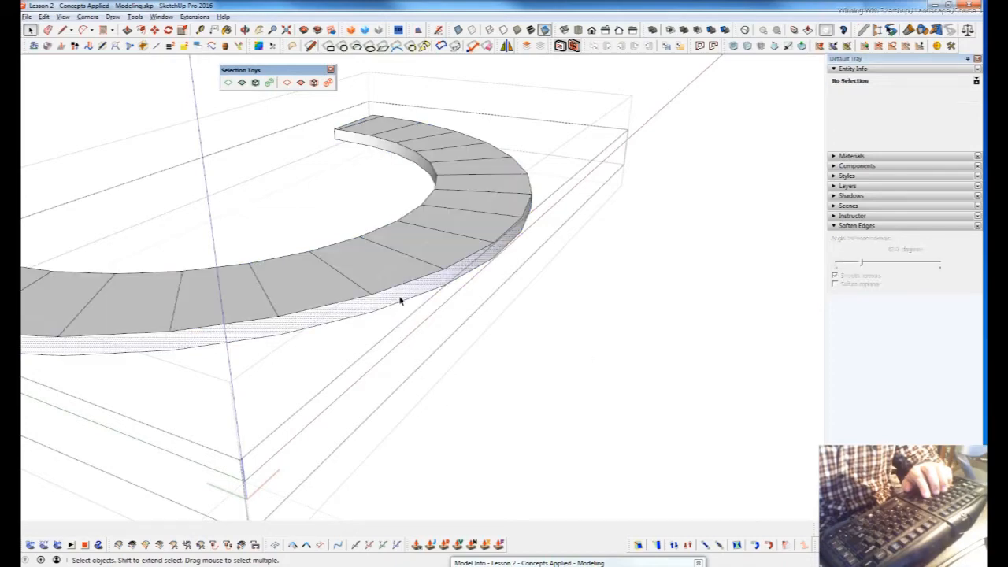
{"action": "middle_click_drag", "start_coordinate": [461, 270], "coordinate": [340, 281]}
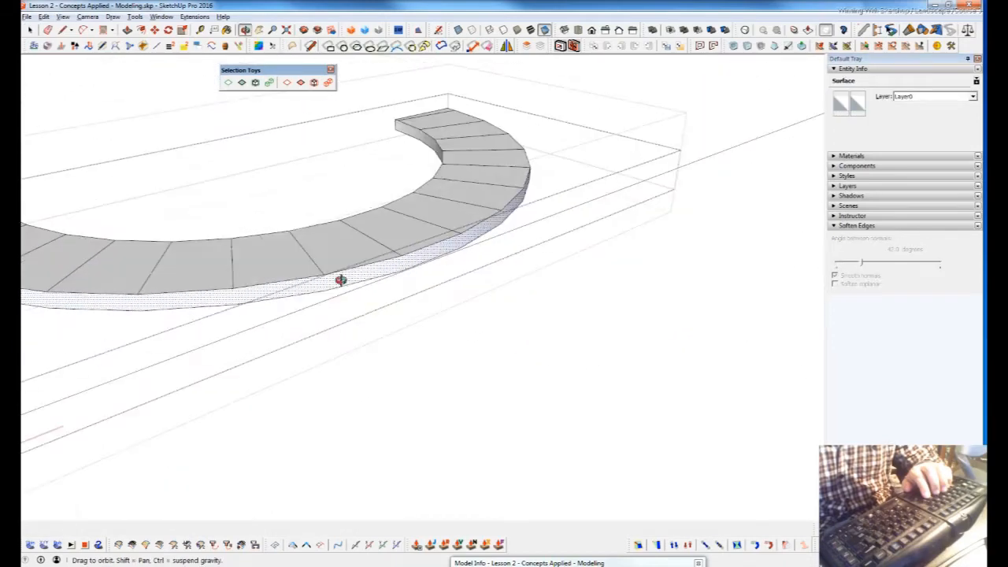
{"action": "scroll", "coordinate": [374, 299], "scroll_direction": "down", "scroll_amount": 3}
{"action": "mouse_move", "coordinate": [660, 319]}
{"action": "middle_mouse_down"}
{"action": "mouse_move", "coordinate": [686, 329]}
{"action": "mouse_move", "coordinate": [652, 327]}
{"action": "middle_mouse_up"}
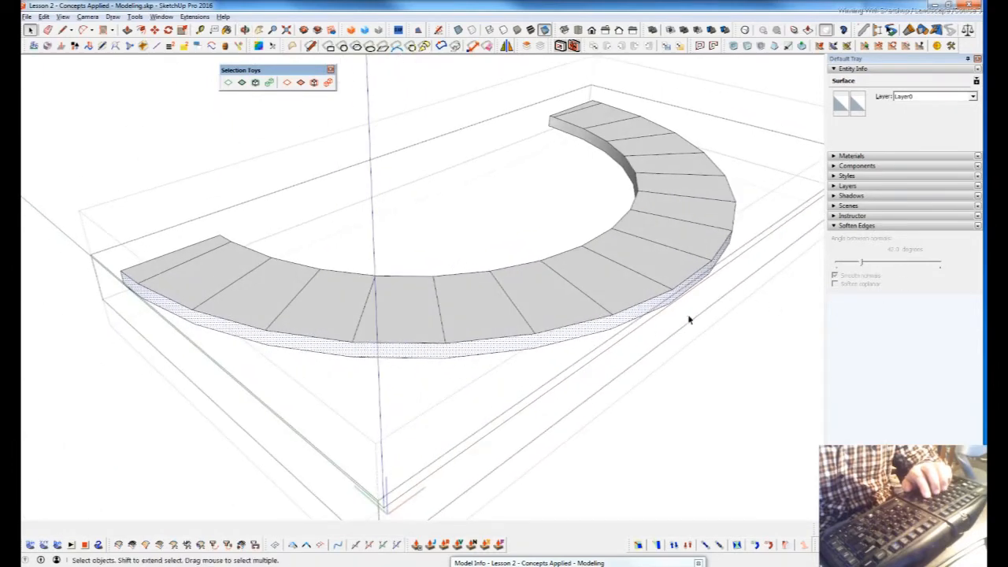
Select the border's connected geometry and set its softening angle to 0.0 degrees.
{"action": "triple_click", "coordinate": [636, 312]}
{"action": "left_click_drag", "start_coordinate": [860, 263], "coordinate": [835, 267]}
{"action": "middle_click_drag", "start_coordinate": [506, 342], "coordinate": [487, 380]}
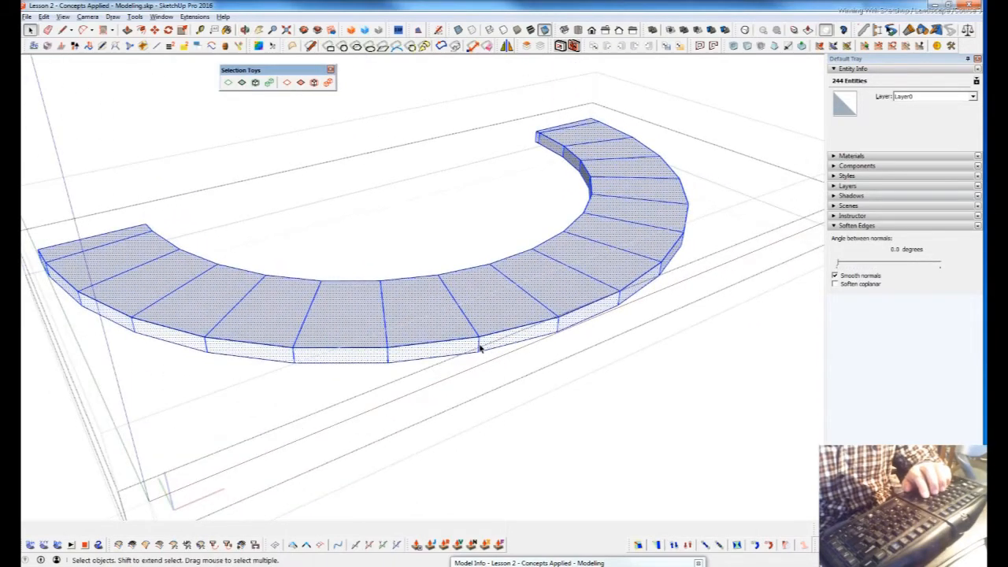
Select a vertical edge on the stone border's outer side, extend it to the quad-face loop, and inspect the loop around the border.
{"action": "left_click", "coordinate": [479, 347]}
{"action": "scroll", "coordinate": [482, 345], "scroll_direction": "up", "scroll_amount": 5}
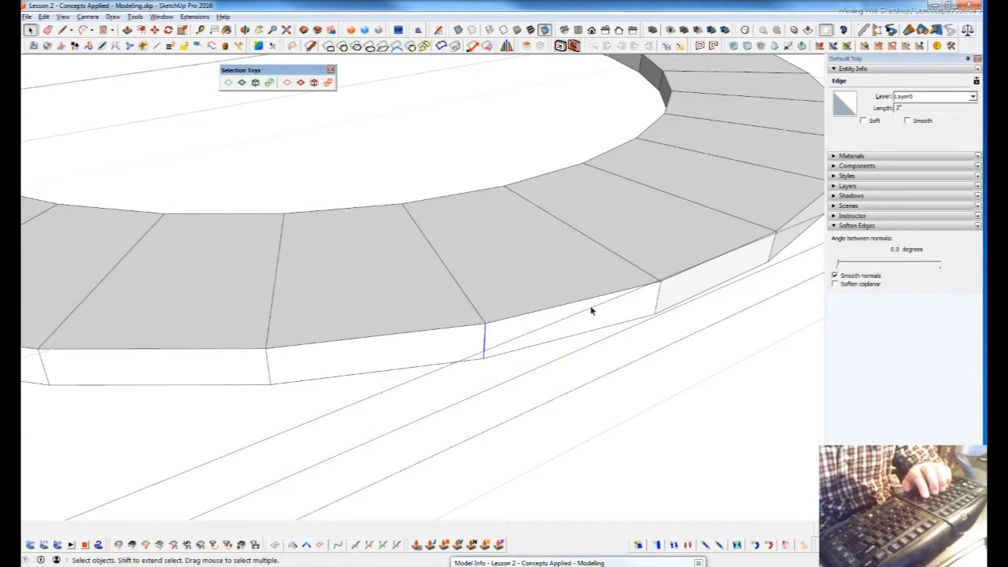
{"action": "scroll", "coordinate": [463, 327], "scroll_direction": "down", "scroll_amount": 2}
{"action": "key", "text": "alt+r"}
{"action": "scroll", "coordinate": [490, 332], "scroll_direction": "down", "scroll_amount": 2}
{"action": "middle_click_drag", "start_coordinate": [477, 317], "coordinate": [417, 309]}
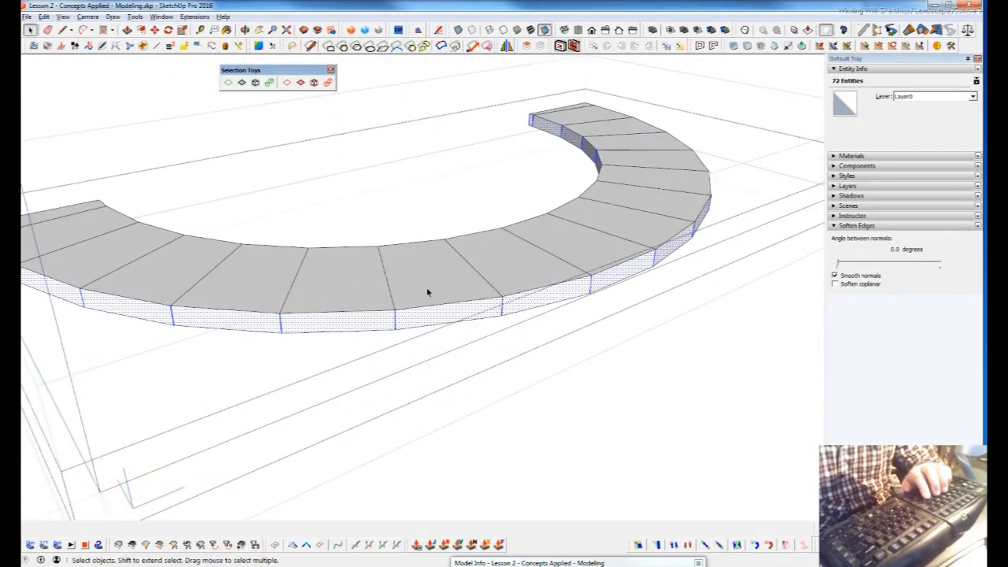
{"action": "scroll", "coordinate": [319, 259], "scroll_direction": "down", "scroll_amount": 3}
{"action": "middle_click_drag", "start_coordinate": [319, 259], "coordinate": [384, 370]}
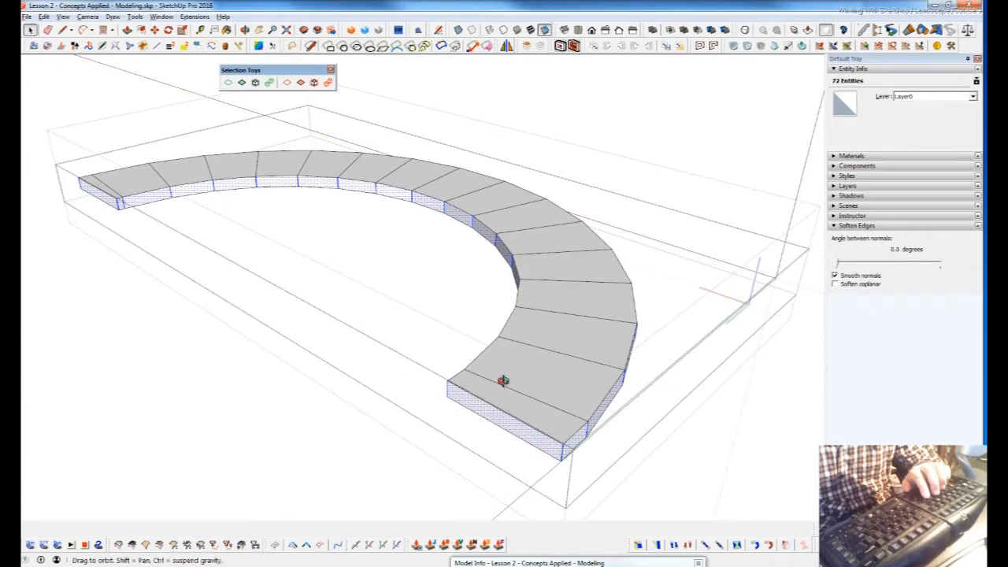
Delete the end face at each end of the curved stone border.
{"action": "middle_click_drag", "start_coordinate": [502, 380], "coordinate": [589, 428]}
{"action": "left_click", "coordinate": [587, 429]}
{"action": "key", "text": "Delete"}
{"action": "middle_click_drag", "start_coordinate": [160, 304], "coordinate": [488, 365]}
{"action": "left_click", "coordinate": [444, 305]}
{"action": "key", "text": "Delete"}
{"action": "middle_click_drag", "start_coordinate": [444, 304], "coordinate": [525, 261]}
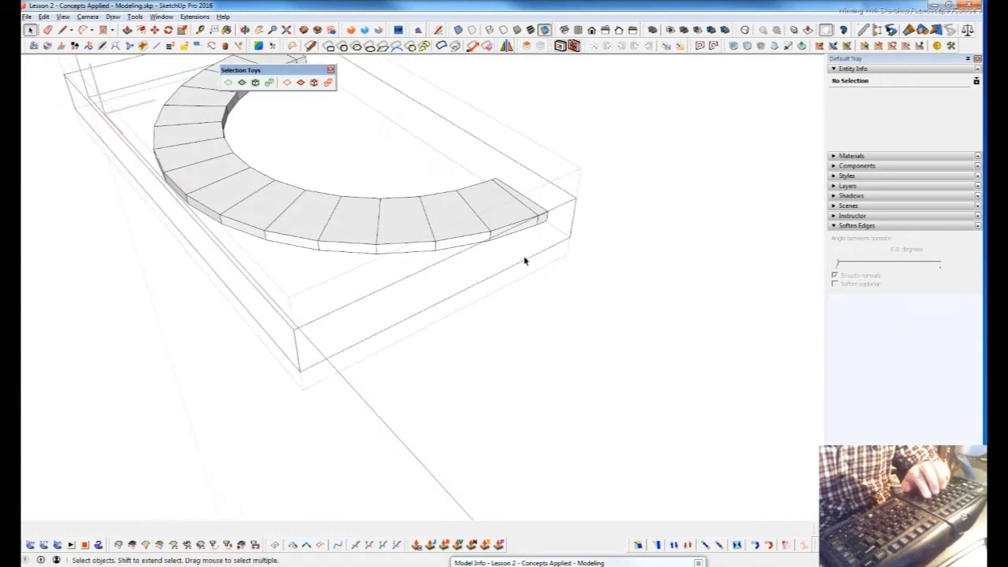
Select the quad-face loop along the border's outer side from one vertical edge and inspect where it ends at the open ends.
{"action": "left_click", "coordinate": [435, 249]}
{"action": "middle_click_drag", "start_coordinate": [518, 235], "coordinate": [536, 299]}
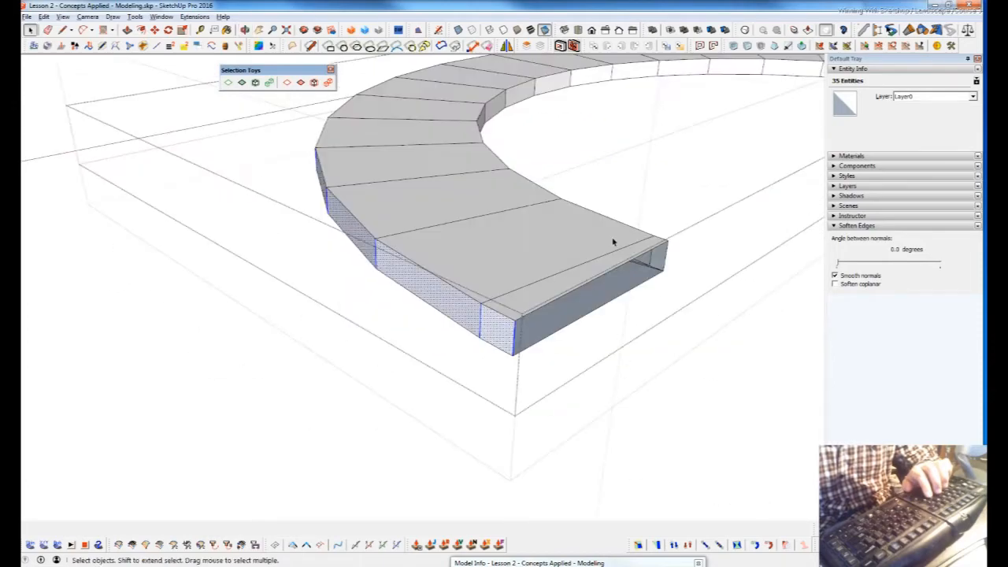
{"action": "middle_click_drag", "start_coordinate": [476, 243], "coordinate": [349, 360]}
Leave the border group, open the circular structure's ring-shaped cap, and set the softening angle of its connected geometry to 0.0 degrees.
{"action": "scroll", "coordinate": [360, 412], "scroll_direction": "down", "scroll_amount": 4}
{"action": "middle_click_drag", "start_coordinate": [360, 412], "coordinate": [627, 381]}
{"action": "key", "text": "Escape"}
{"action": "scroll", "coordinate": [405, 337], "scroll_direction": "up", "scroll_amount": 4}
{"action": "key", "text": "Escape"}
{"action": "scroll", "coordinate": [361, 410], "scroll_direction": "down", "scroll_amount": 1}
{"action": "scroll", "coordinate": [302, 433], "scroll_direction": "down", "scroll_amount": 3}
{"action": "scroll", "coordinate": [625, 211], "scroll_direction": "up", "scroll_amount": 5}
{"action": "double_click", "coordinate": [625, 342]}
{"action": "left_click", "coordinate": [622, 343]}
{"action": "triple_click", "coordinate": [622, 343]}
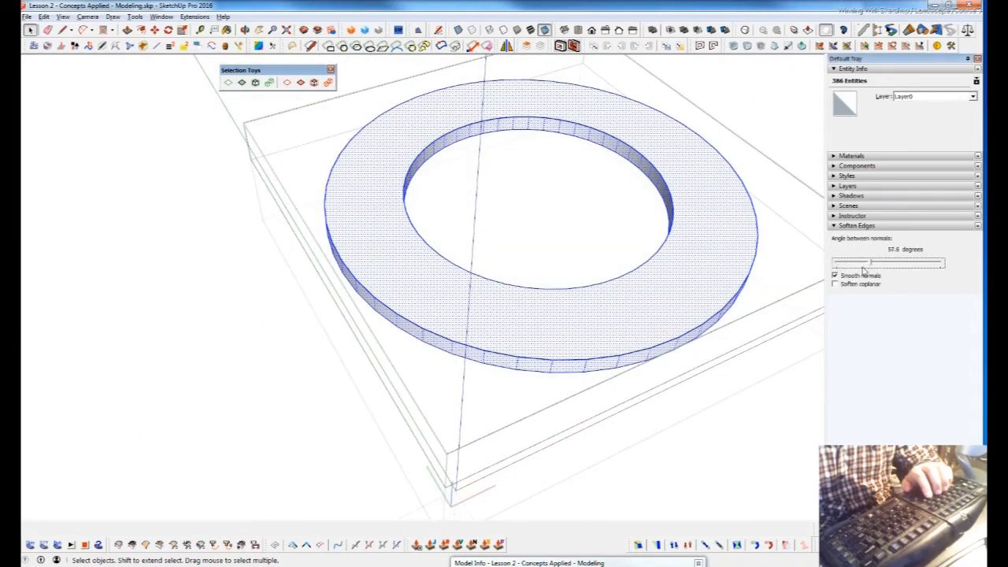
{"action": "left_click", "coordinate": [618, 433]}
Select the quad-face loop around the ring-shaped cap's outer side, then clear the selection and leave the group.
{"action": "middle_click_drag", "start_coordinate": [610, 311], "coordinate": [634, 118]}
{"action": "left_click", "coordinate": [643, 212]}
{"action": "double_click", "coordinate": [644, 212]}
{"action": "scroll", "coordinate": [644, 212], "scroll_direction": "up", "scroll_amount": 3}
{"action": "middle_click_drag", "start_coordinate": [644, 213], "coordinate": [636, 220]}
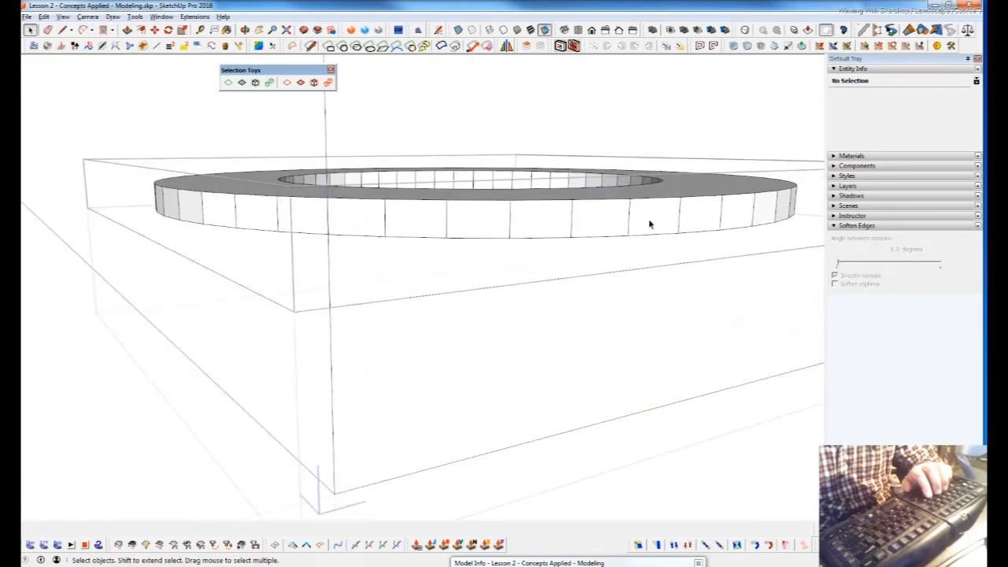
{"action": "double_click", "coordinate": [629, 225]}
{"action": "middle_click_drag", "start_coordinate": [630, 225], "coordinate": [655, 409]}
{"action": "scroll", "coordinate": [655, 409], "scroll_direction": "up", "scroll_amount": 3}
{"action": "scroll", "coordinate": [606, 327], "scroll_direction": "down", "scroll_amount": 1}
{"action": "scroll", "coordinate": [606, 327], "scroll_direction": "down", "scroll_amount": 3}
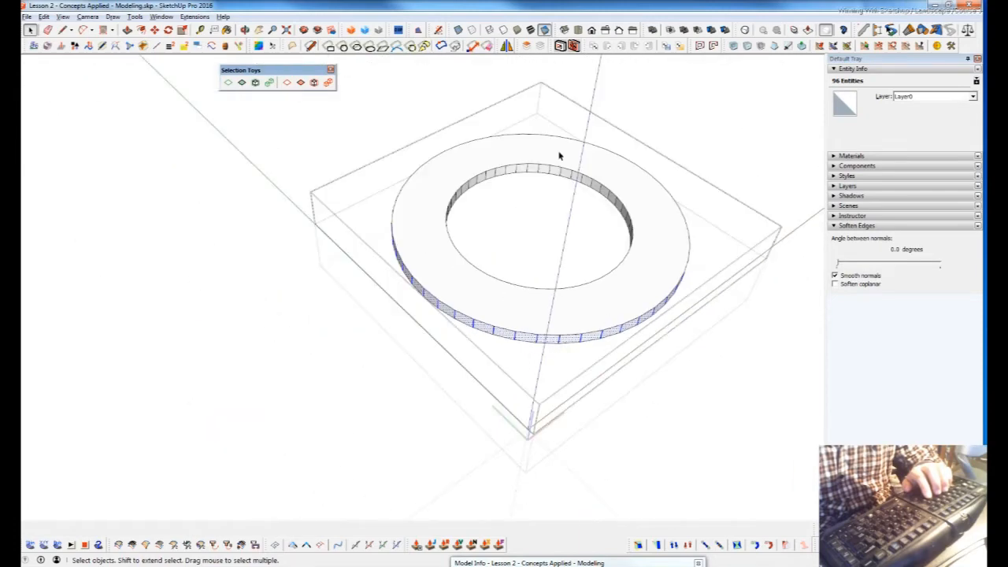
{"action": "middle_click_drag", "start_coordinate": [628, 273], "coordinate": [593, 303]}
{"action": "key", "text": "ctrl+t"}
{"action": "scroll", "coordinate": [583, 308], "scroll_direction": "down", "scroll_amount": 6}
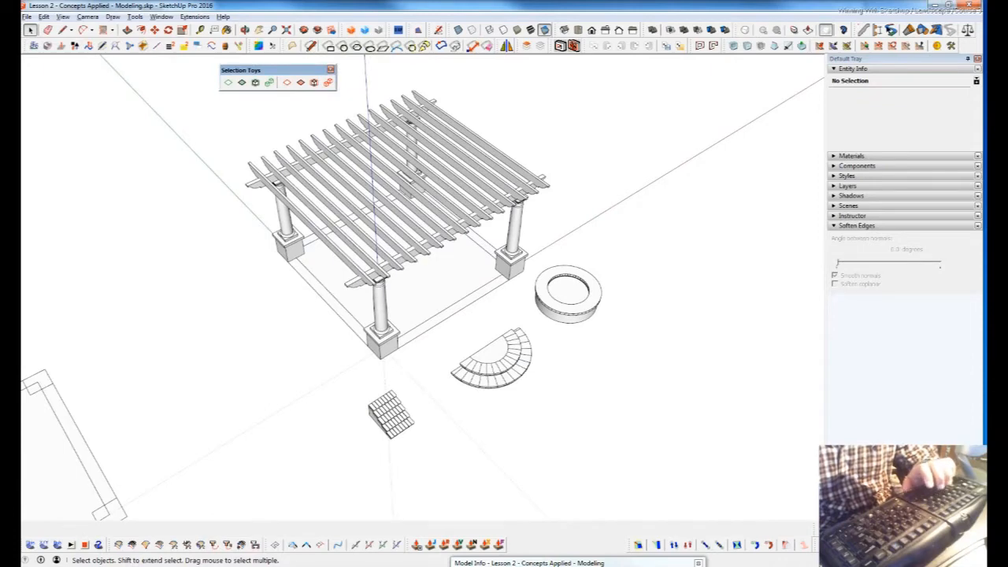
Check the keyboard shortcuts list in Notepad and return to the Lesson 2 model in SketchUp.
{"action": "key", "text": "alt+Tab"}
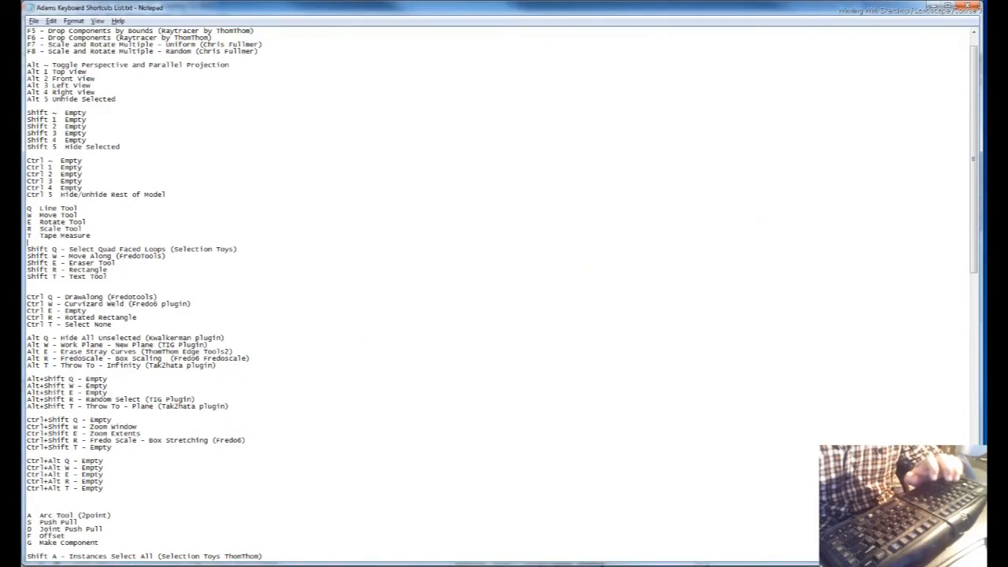
{"action": "mouse_move", "coordinate": [10, 374]}
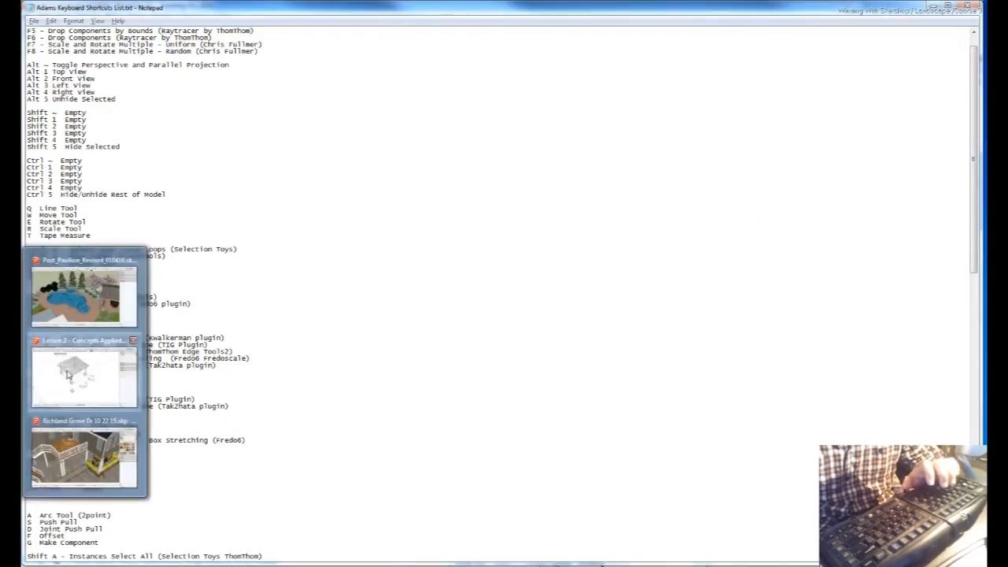
{"action": "left_click", "coordinate": [66, 389]}
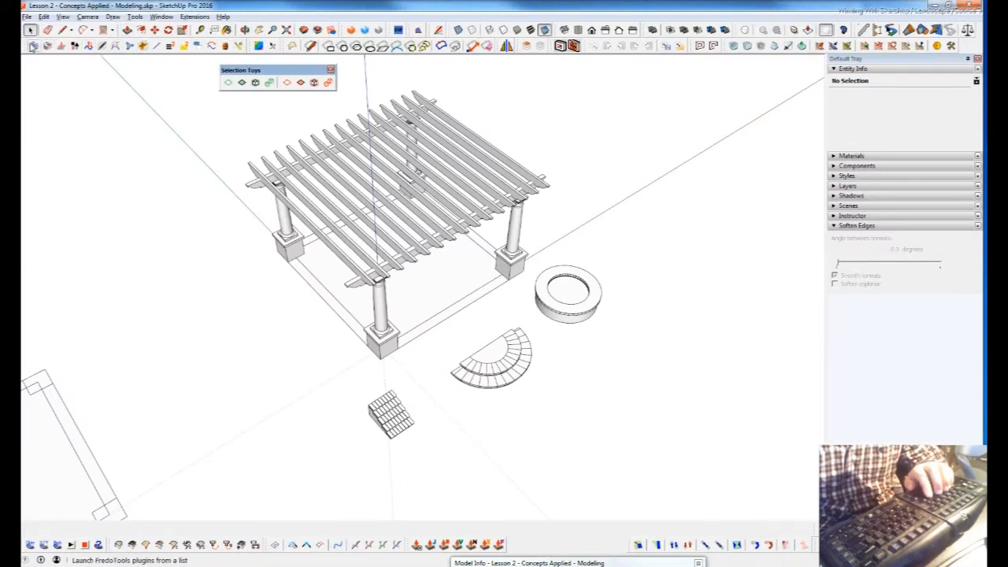
Open the FredoTools default parameters, review which tool icons are set visible in the toolbar, and close the plugin windows.
{"action": "left_click", "coordinate": [33, 45]}
{"action": "left_click", "coordinate": [102, 154]}
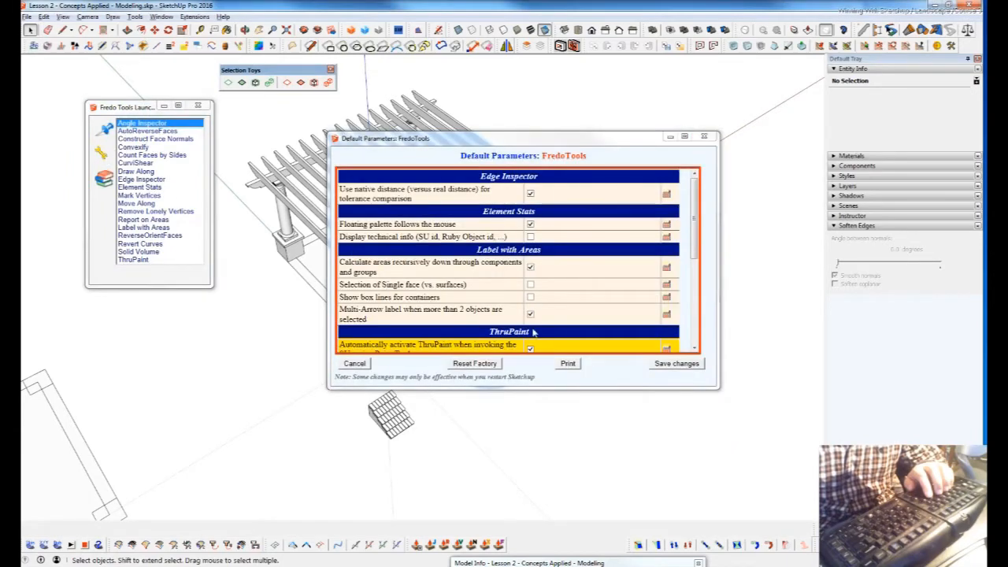
{"action": "scroll", "coordinate": [677, 339], "scroll_direction": "down", "scroll_amount": 6}
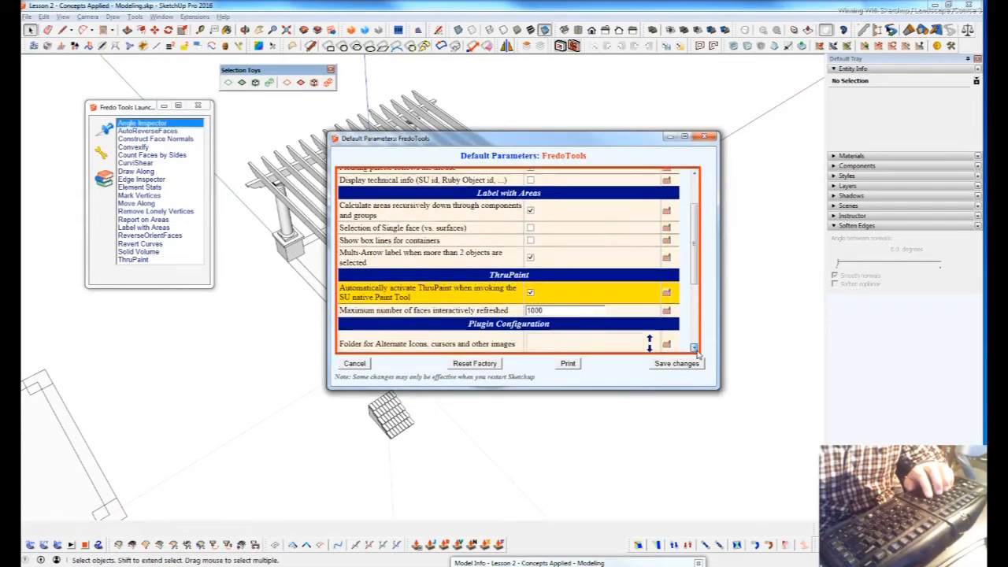
{"action": "scroll", "coordinate": [641, 311], "scroll_direction": "down", "scroll_amount": 2}
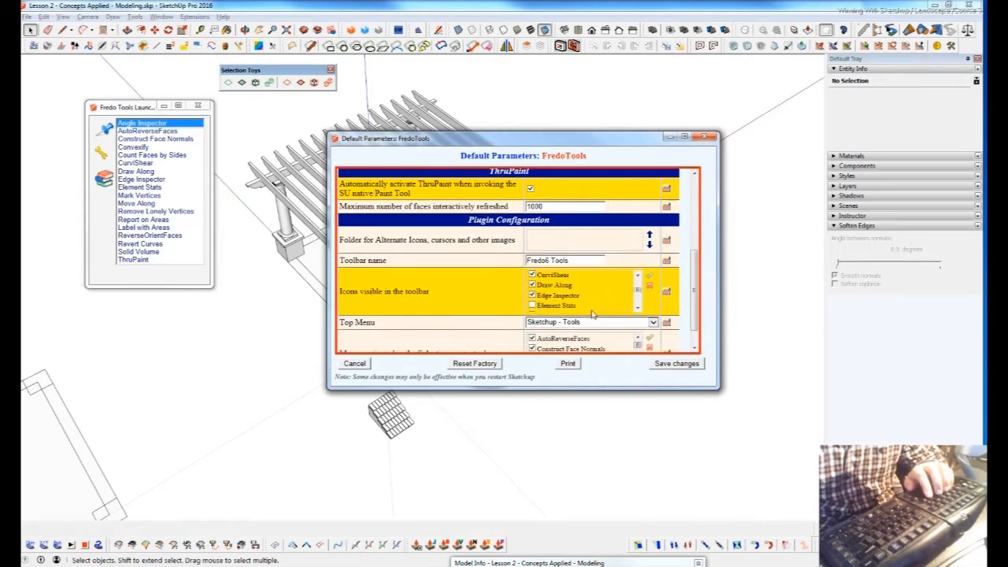
{"action": "scroll", "coordinate": [641, 311], "scroll_direction": "down", "scroll_amount": 1}
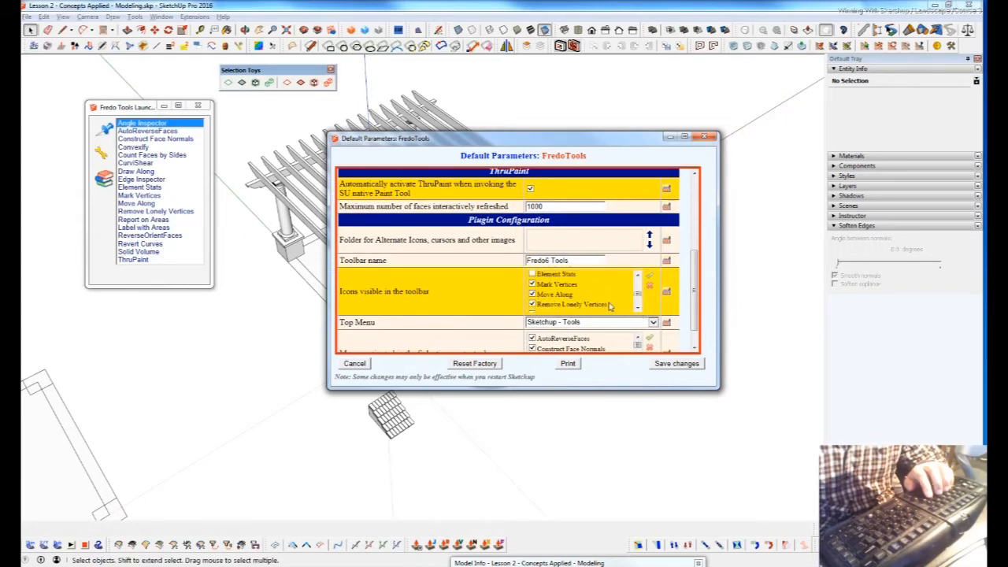
{"action": "scroll", "coordinate": [640, 299], "scroll_direction": "up", "scroll_amount": 3}
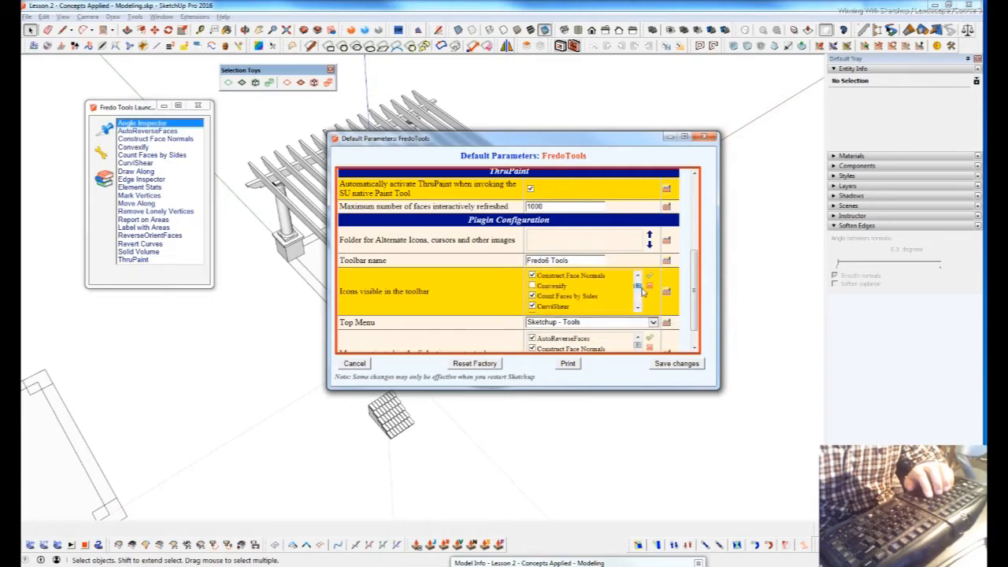
{"action": "scroll", "coordinate": [564, 299], "scroll_direction": "up", "scroll_amount": 1}
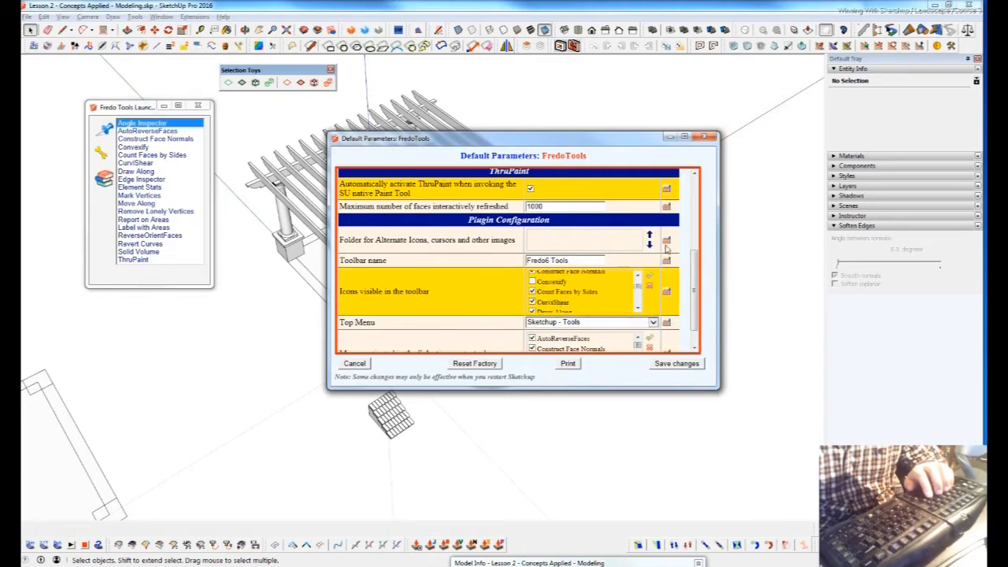
{"action": "left_click", "coordinate": [703, 137]}
{"action": "left_click", "coordinate": [198, 106]}
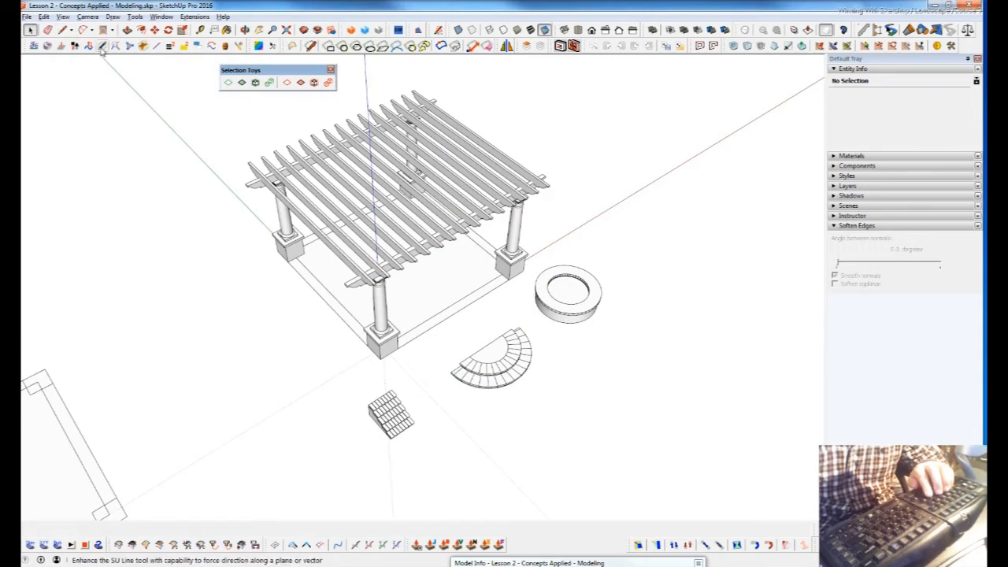
Activate Move Along, move the floating Selection Toys toolbar clear of its options, and exit the tool.
{"action": "left_click", "coordinate": [170, 46]}
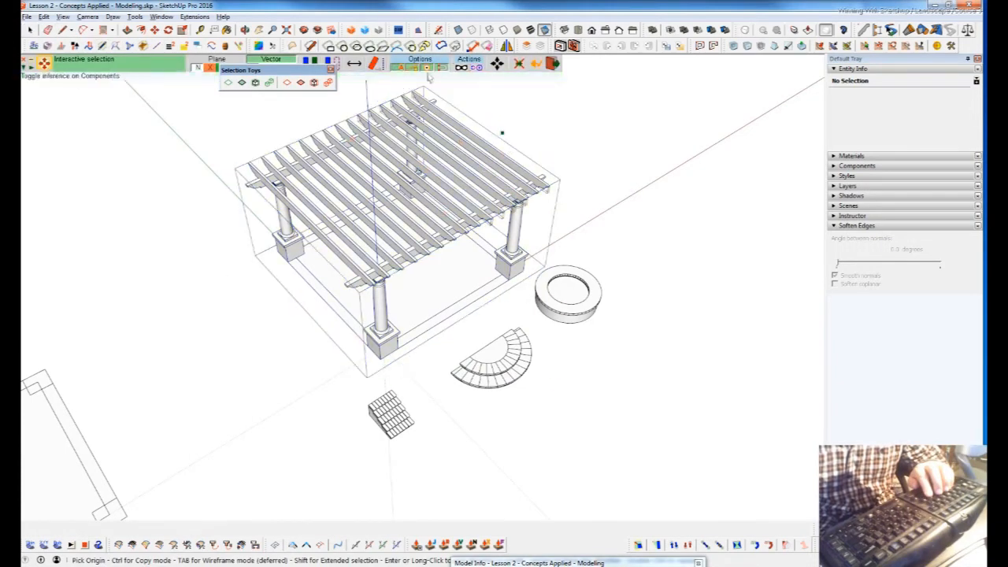
{"action": "left_click_drag", "start_coordinate": [252, 70], "coordinate": [224, 94]}
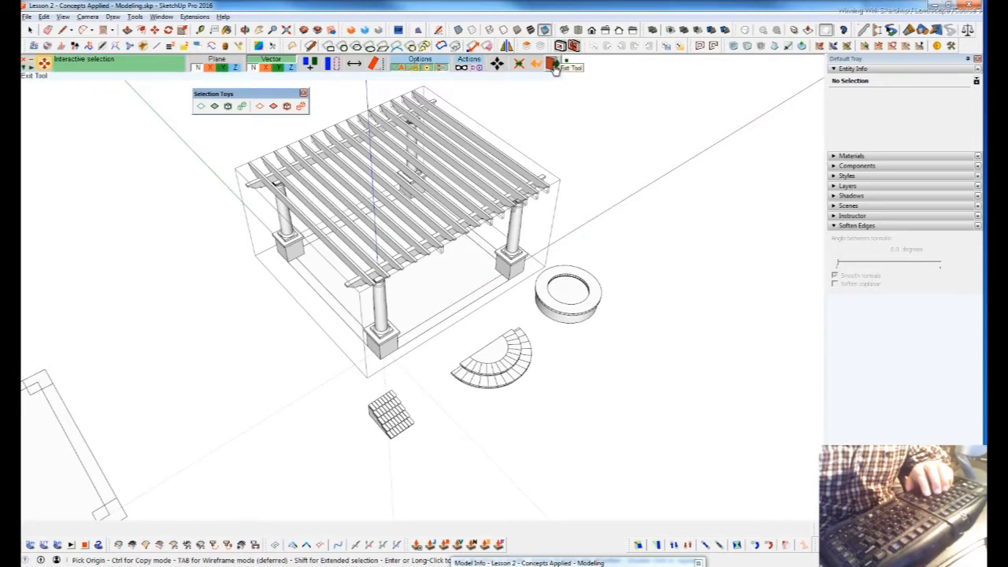
{"action": "left_click", "coordinate": [554, 68]}
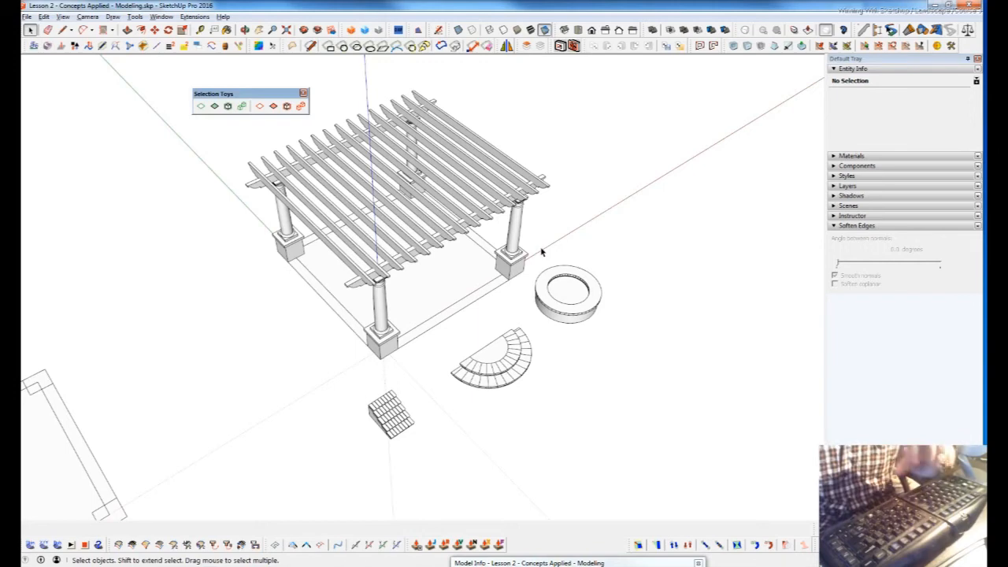
Try a Draw Along line from the open ground between the plan drawing and the pergola, previewing it in several directions.
{"action": "middle_click_drag", "start_coordinate": [441, 333], "coordinate": [205, 158]}
{"action": "left_click", "coordinate": [103, 48]}
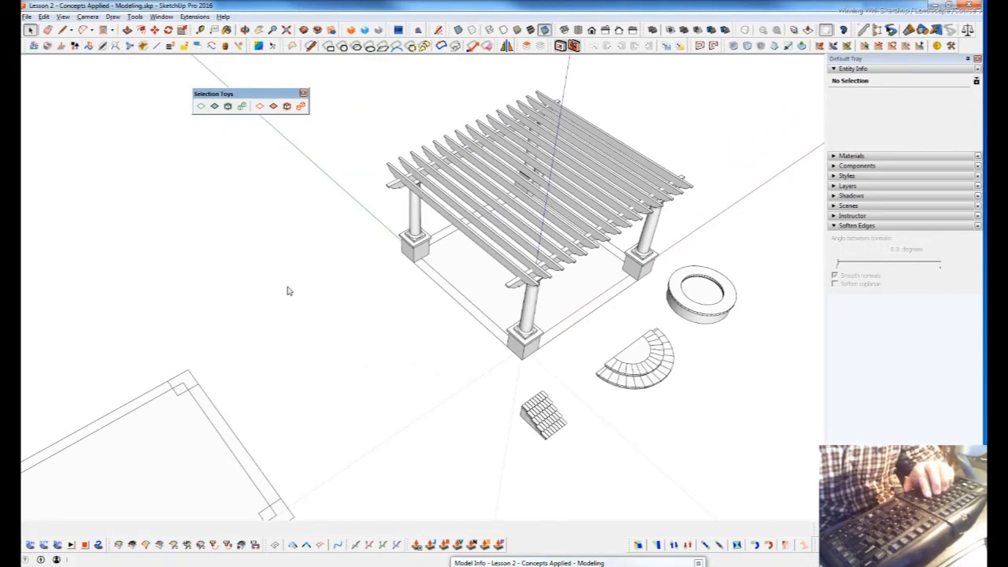
{"action": "left_click", "coordinate": [382, 417]}
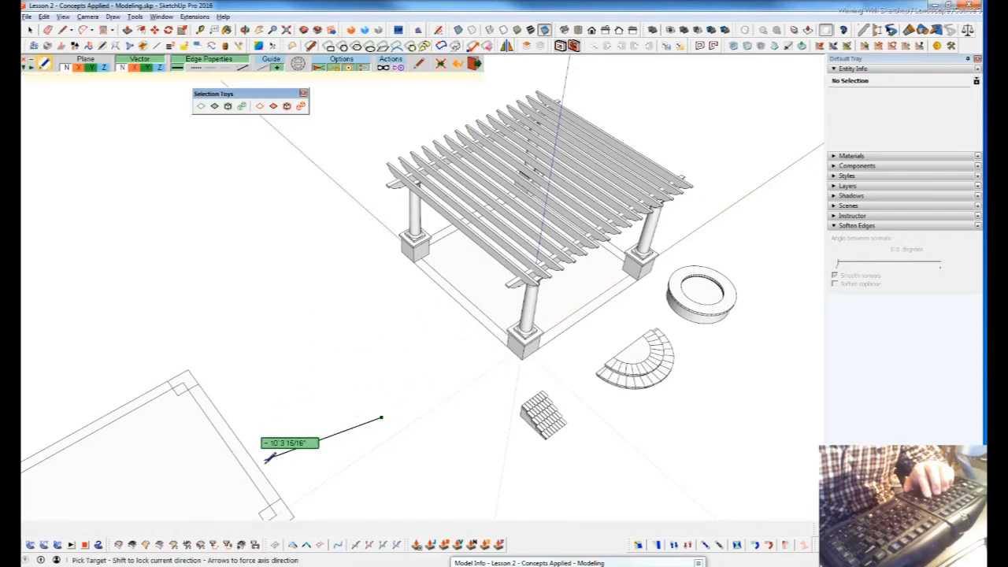
{"action": "scroll", "coordinate": [302, 209], "scroll_direction": "down", "scroll_amount": 2}
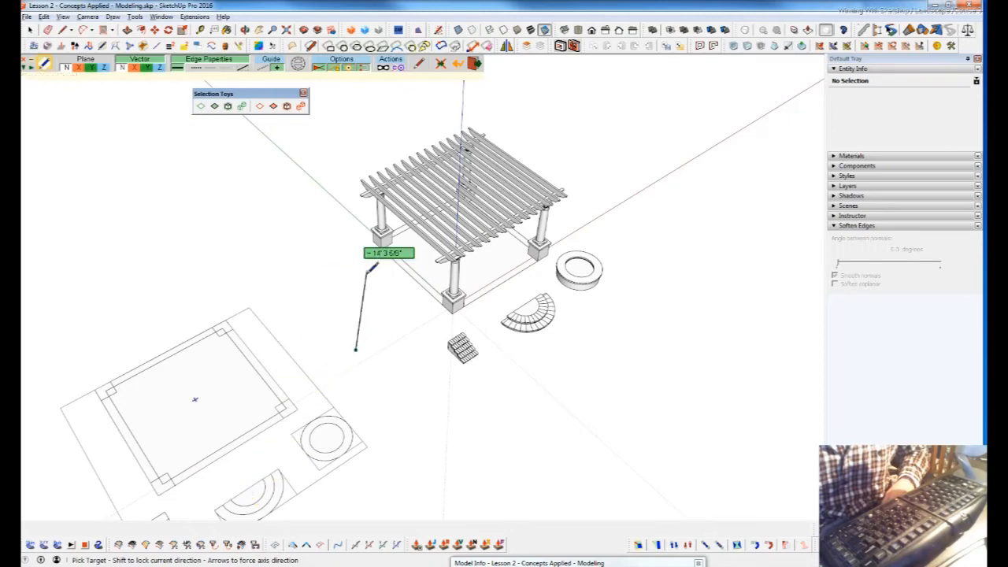
{"action": "scroll", "coordinate": [368, 268], "scroll_direction": "down", "scroll_amount": 3}
{"action": "scroll", "coordinate": [272, 352], "scroll_direction": "up", "scroll_amount": 5}
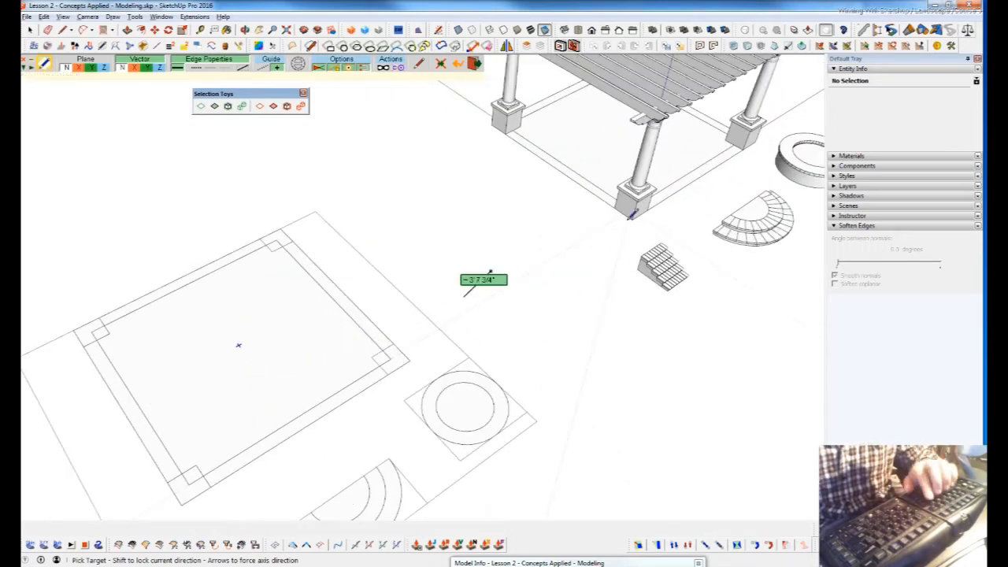
{"action": "scroll", "coordinate": [679, 207], "scroll_direction": "down", "scroll_amount": 4}
{"action": "scroll", "coordinate": [347, 233], "scroll_direction": "up", "scroll_amount": 3}
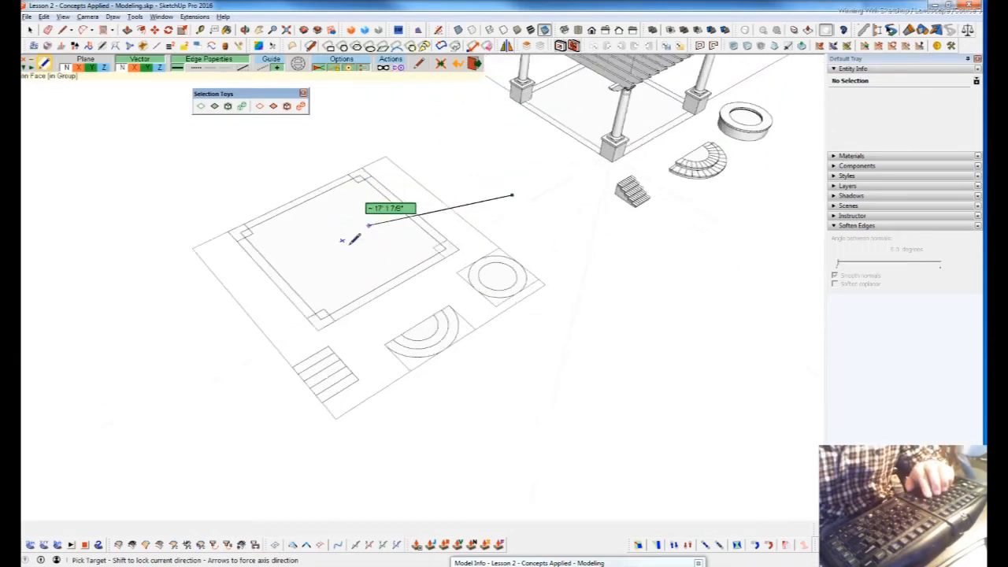
{"action": "scroll", "coordinate": [355, 239], "scroll_direction": "up", "scroll_amount": 1}
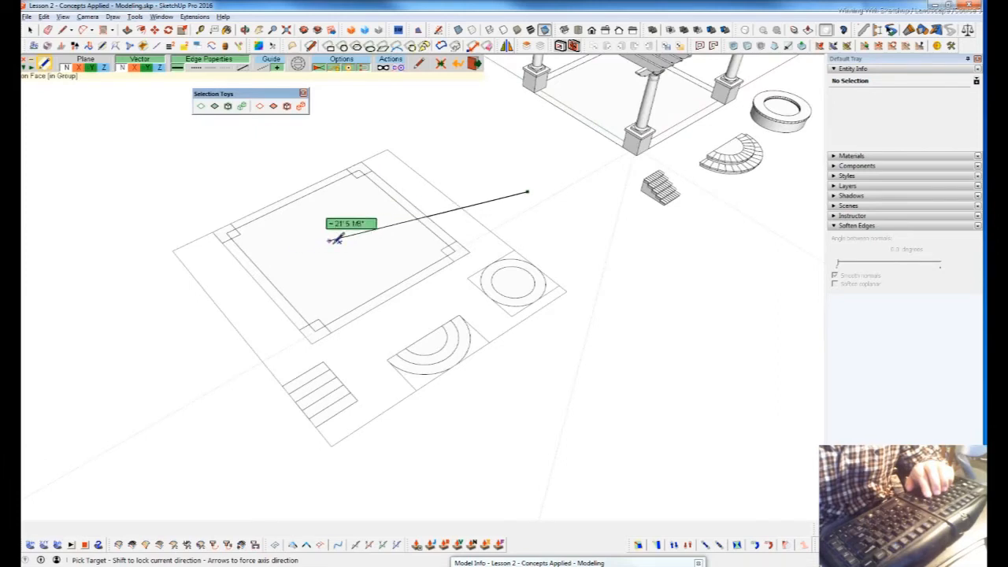
{"action": "scroll", "coordinate": [354, 260], "scroll_direction": "down", "scroll_amount": 1}
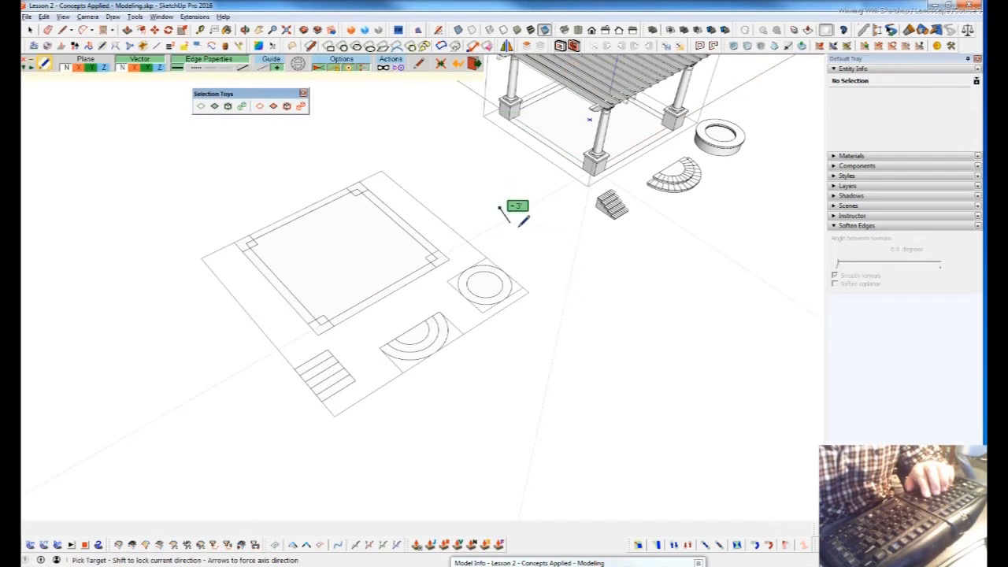
{"action": "key", "text": "space"}
Try Move Along with the flat plan drawing group as the object to move.
{"action": "middle_click_drag", "start_coordinate": [521, 228], "coordinate": [522, 236]}
{"action": "scroll", "coordinate": [517, 167], "scroll_direction": "up", "scroll_amount": 3}
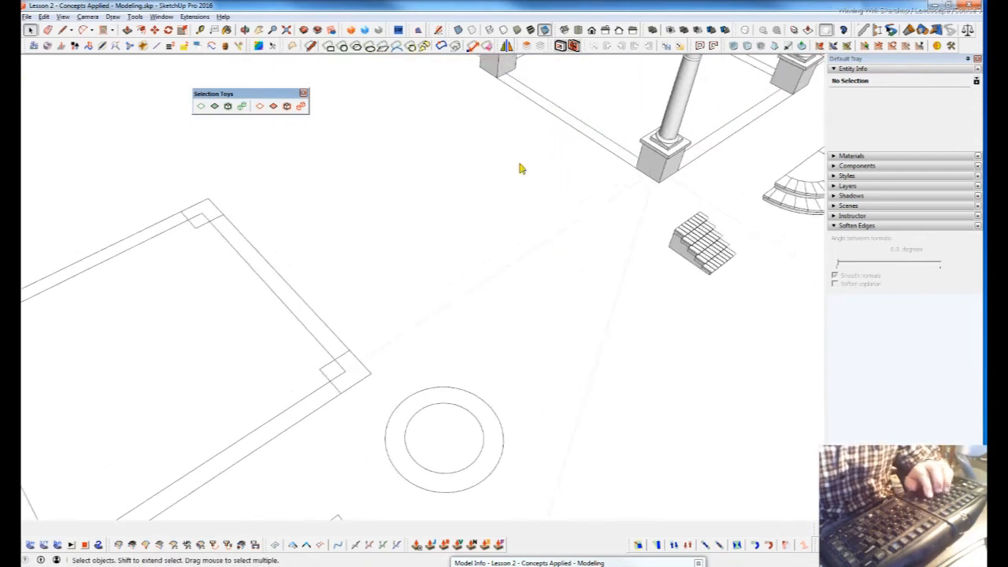
{"action": "key", "text": "m"}
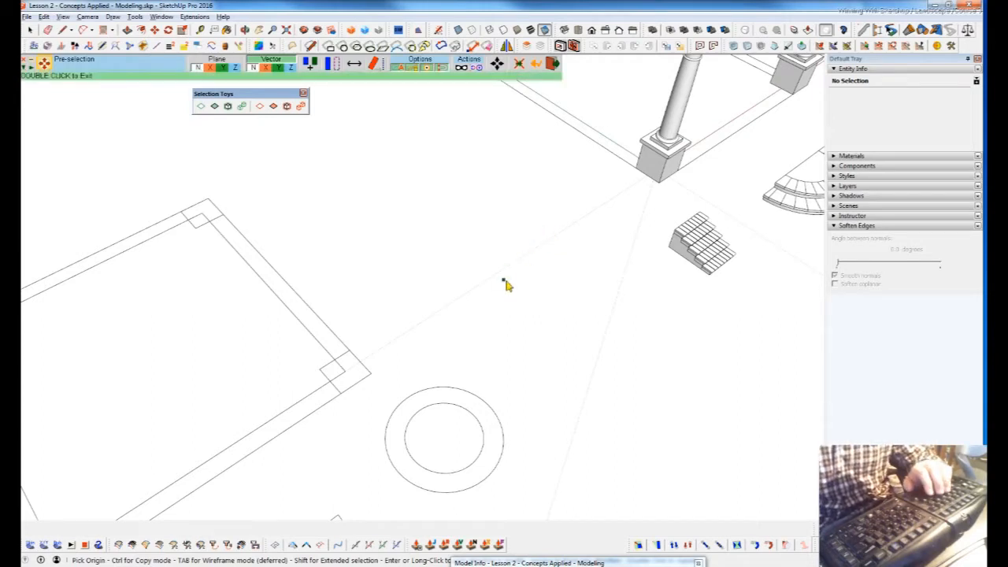
{"action": "scroll", "coordinate": [547, 303], "scroll_direction": "down", "scroll_amount": 4}
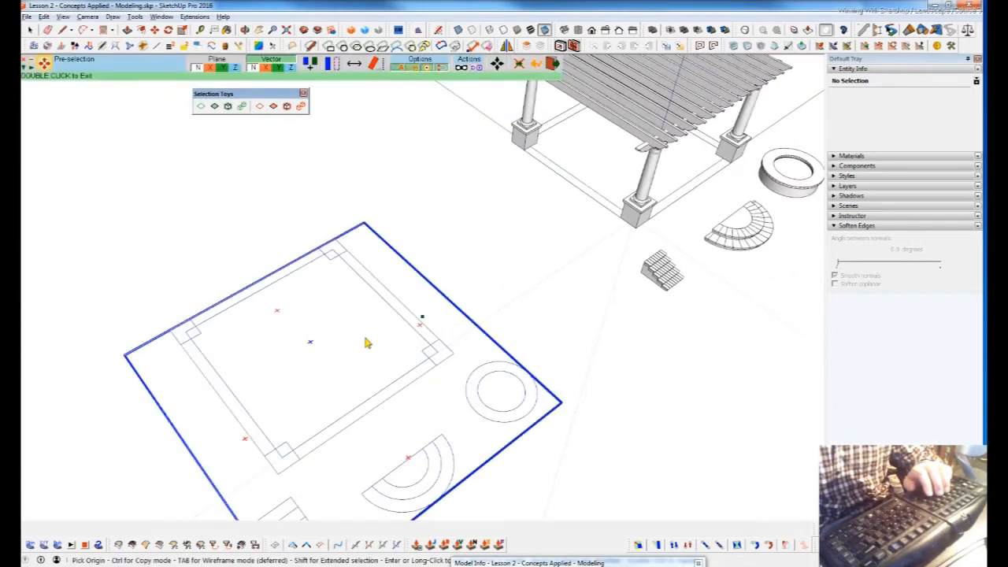
{"action": "key", "text": "space"}
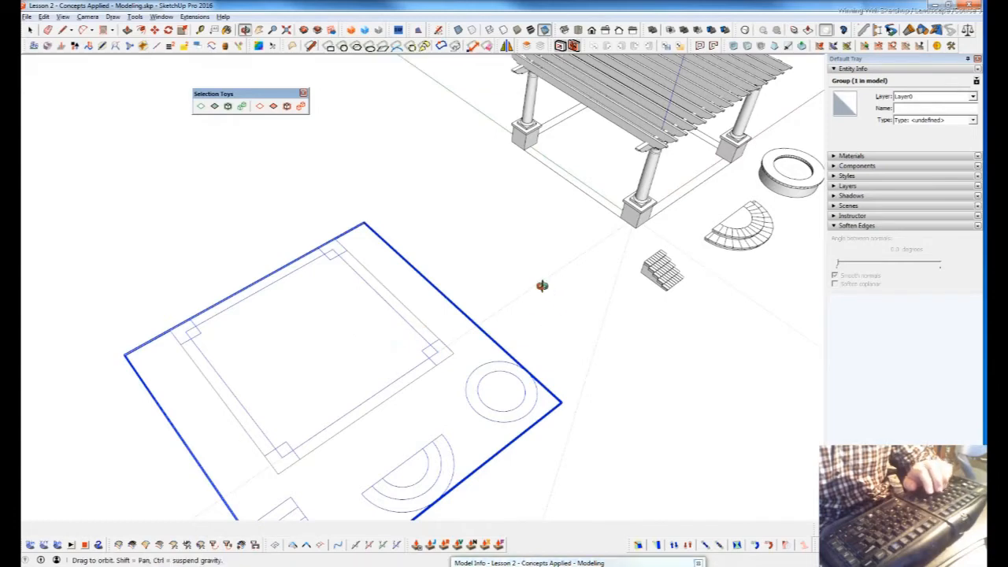
{"action": "scroll", "coordinate": [562, 297], "scroll_direction": "down", "scroll_amount": 1}
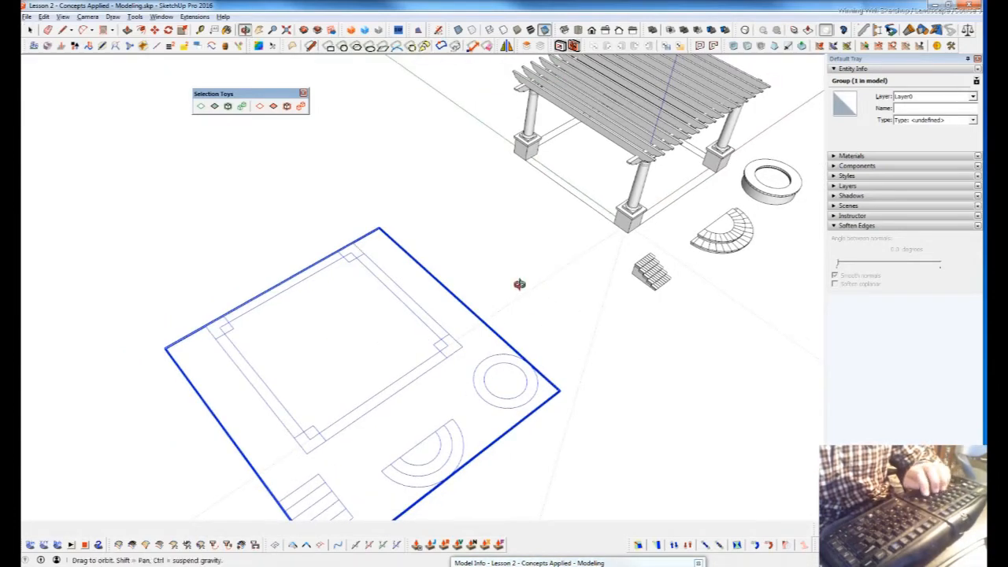
{"action": "middle_click_drag", "start_coordinate": [520, 289], "coordinate": [357, 299]}
Check the keyboard shortcuts list in Notepad, return to SketchUp and deselect the flat plan drawing group.
{"action": "key", "text": "alt+Tab"}
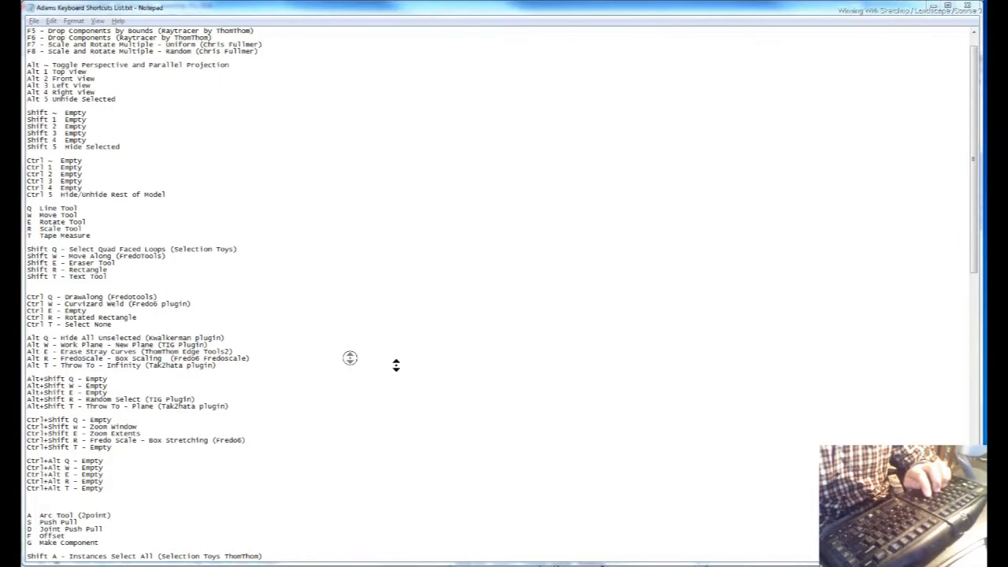
{"action": "scroll", "coordinate": [418, 364], "scroll_direction": "down", "scroll_amount": 1}
{"action": "key", "text": "alt+Tab"}
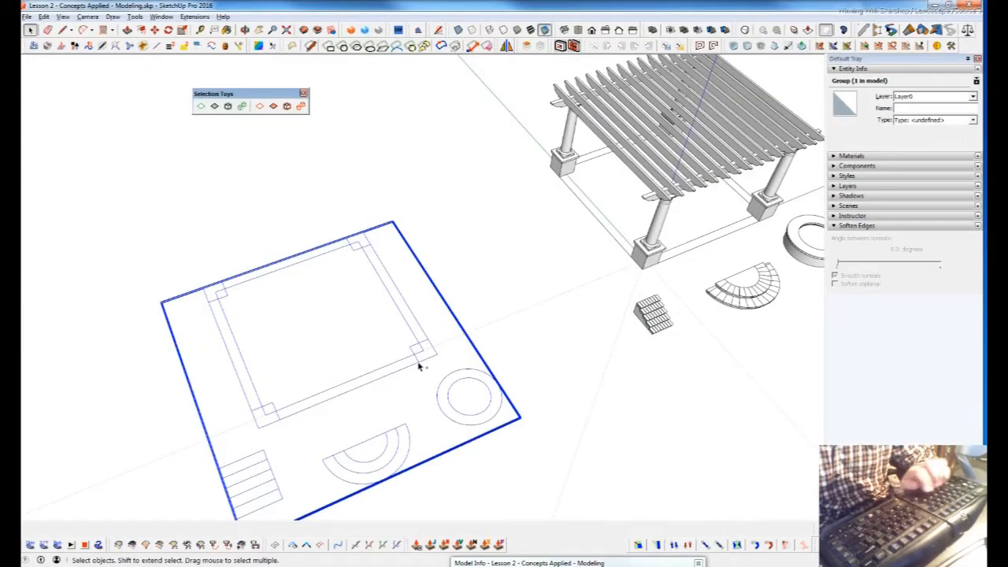
{"action": "left_click", "coordinate": [544, 315]}
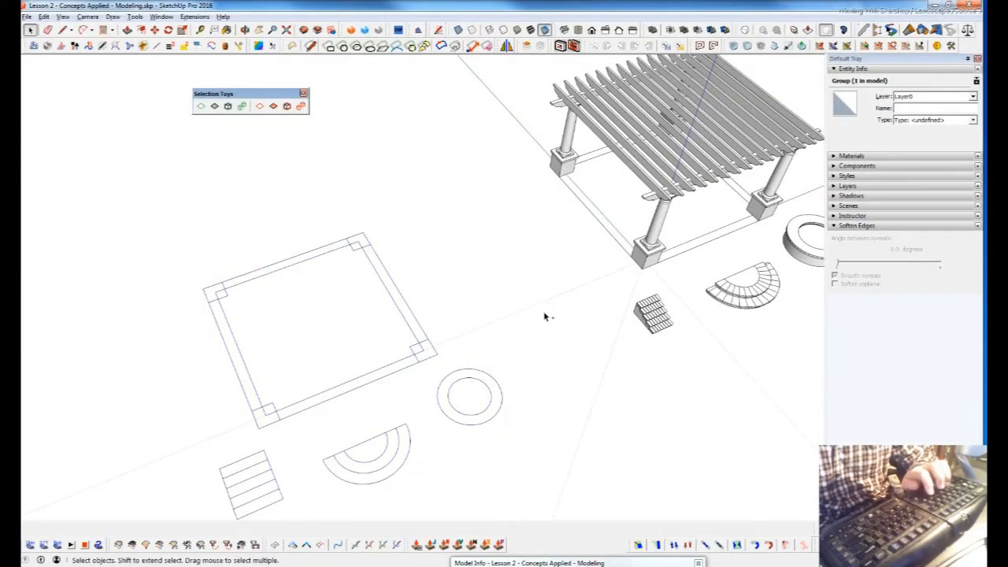
{"action": "middle_click_drag", "start_coordinate": [534, 300], "coordinate": [475, 330]}
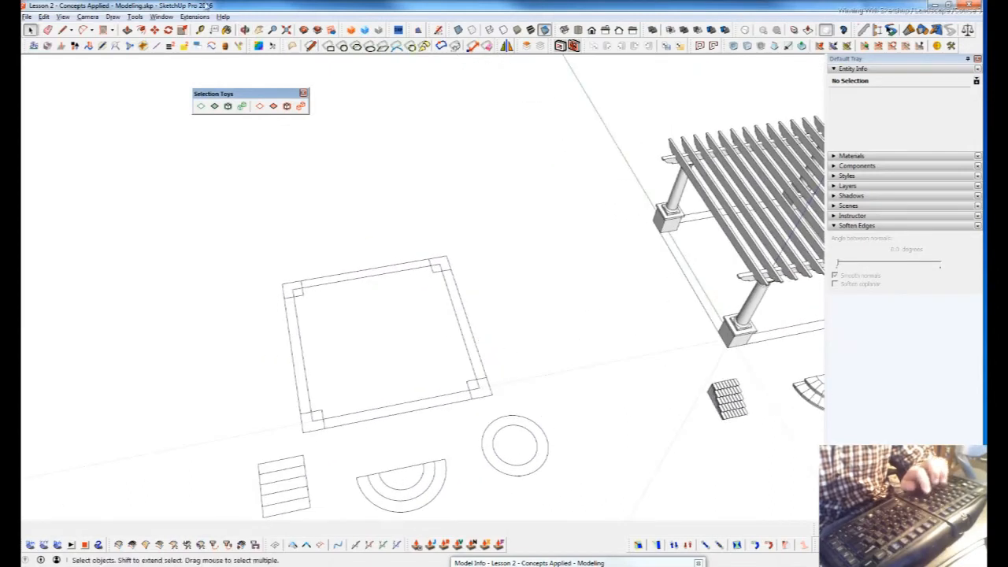
Filter the shortcut preferences for "draw" and assign Ctrl+Q to the Fredo Tools Draw Along function.
{"action": "left_click", "coordinate": [170, 17]}
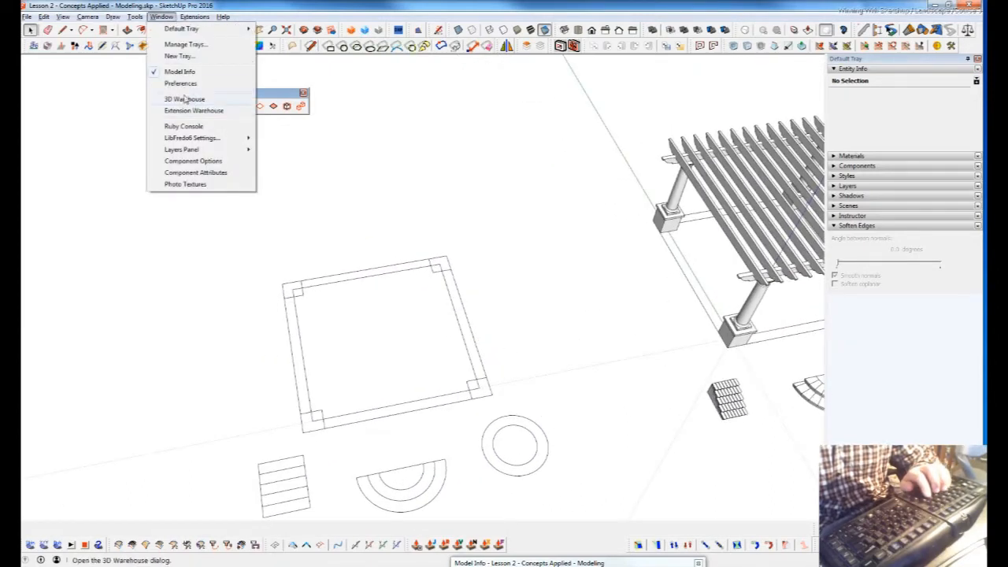
{"action": "left_click", "coordinate": [180, 83]}
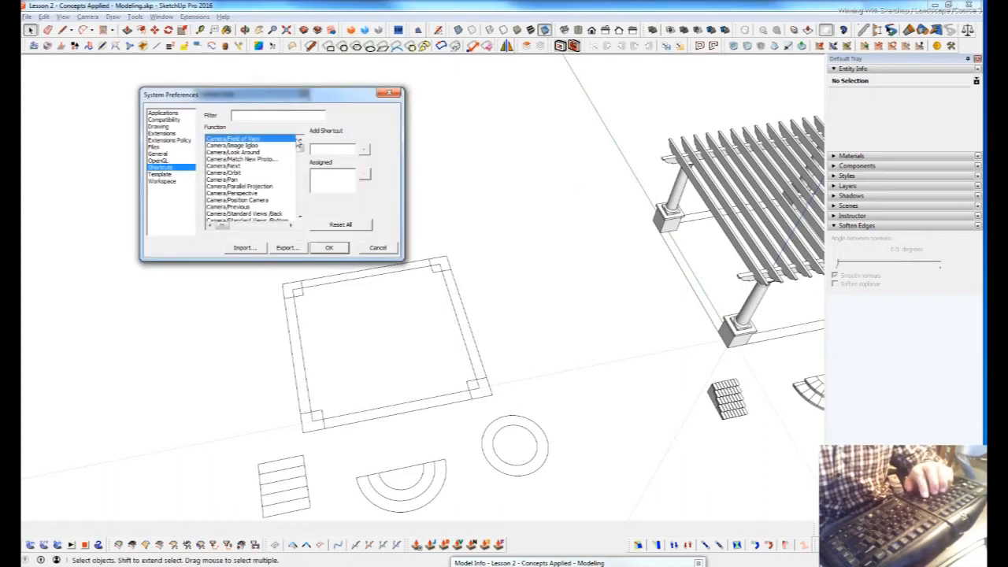
{"action": "type", "text": "draw"}
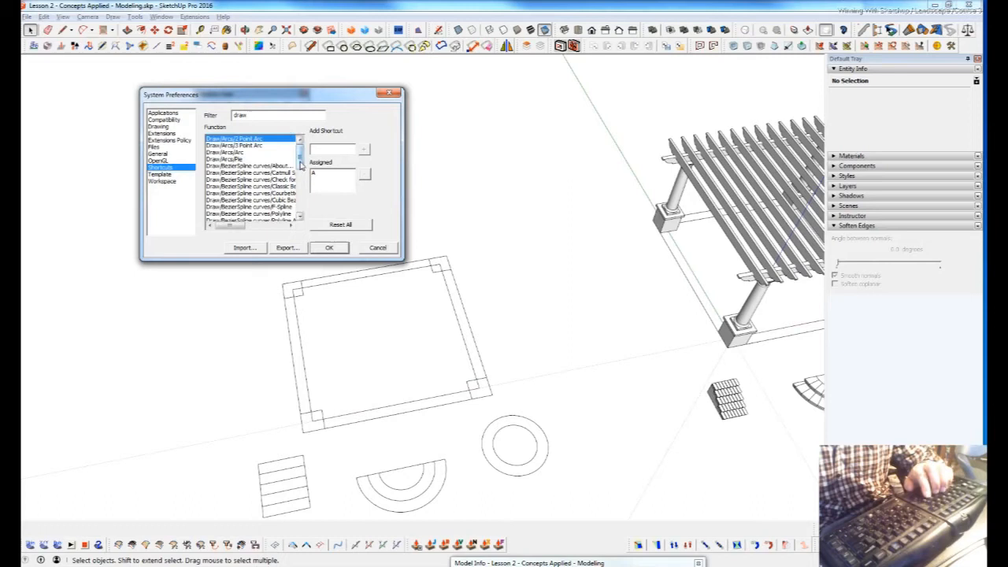
{"action": "left_click_drag", "start_coordinate": [300, 164], "coordinate": [306, 213]}
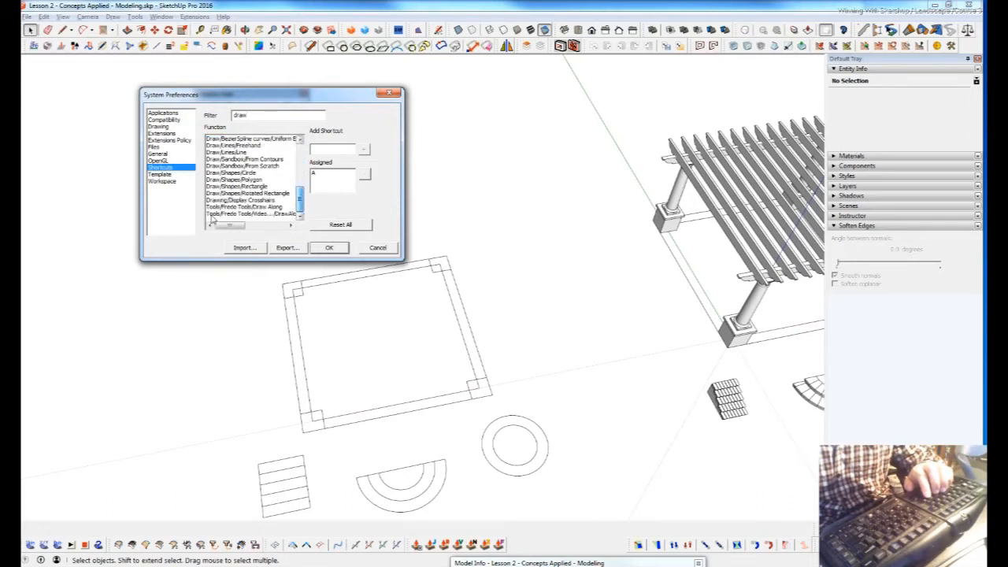
{"action": "left_click", "coordinate": [263, 208]}
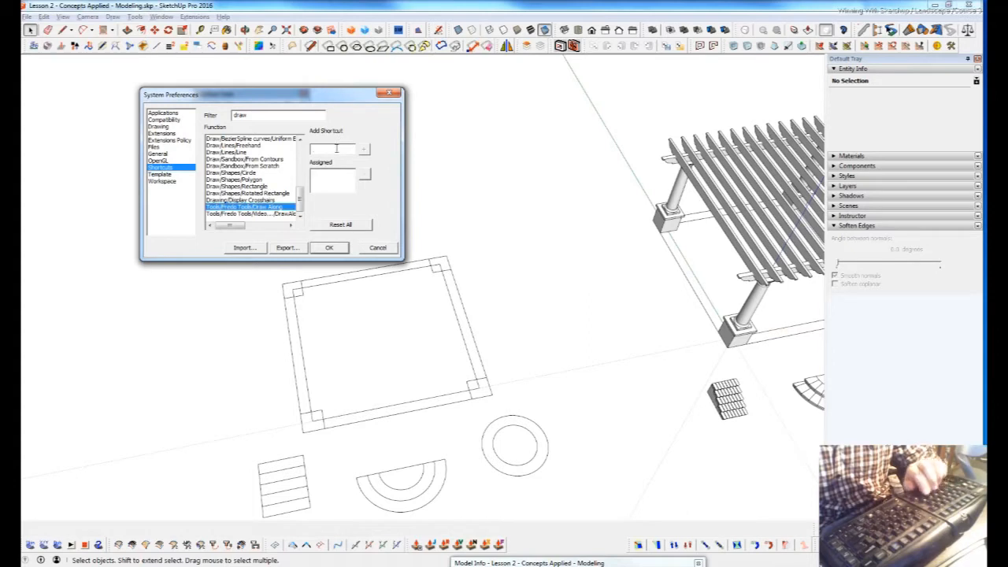
{"action": "left_click", "coordinate": [363, 150]}
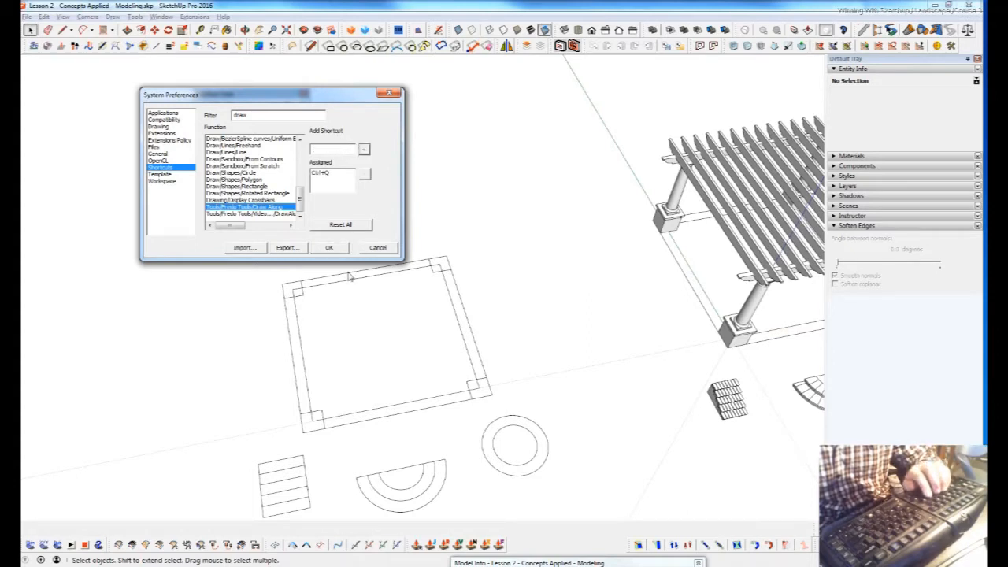
{"action": "left_click", "coordinate": [328, 248]}
Use Draw Along to draw two connected segments on the open ground between the plan drawing and the pergola.
{"action": "key", "text": "ctrl+q"}
{"action": "left_click", "coordinate": [550, 300]}
{"action": "left_click", "coordinate": [615, 290]}
{"action": "left_click", "coordinate": [629, 320]}
{"action": "key", "text": "space"}
Draw a third segment from the open end of the Draw Along lines with the standard Line tool.
{"action": "key", "text": "l"}
{"action": "left_click", "coordinate": [630, 320]}
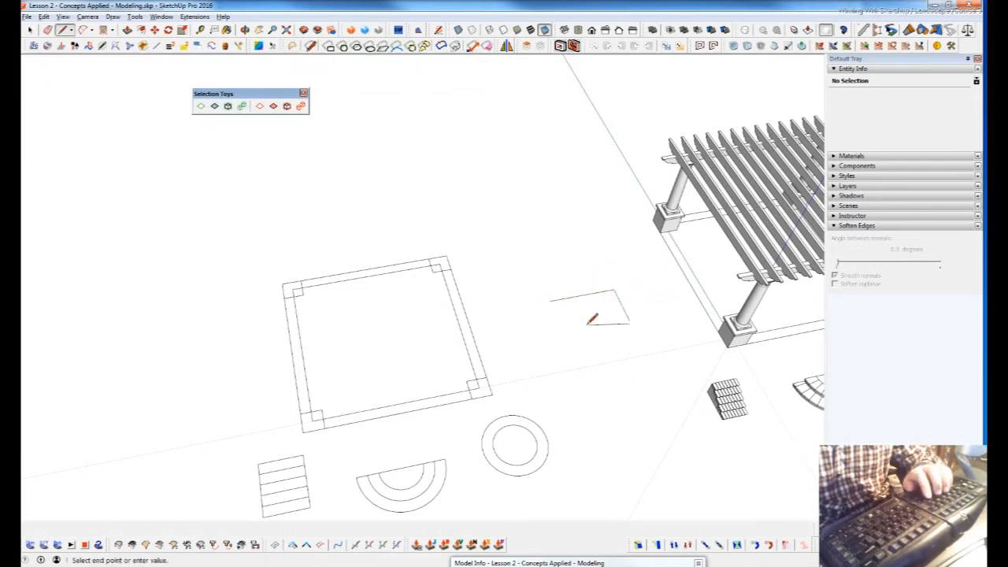
{"action": "double_click", "coordinate": [587, 331]}
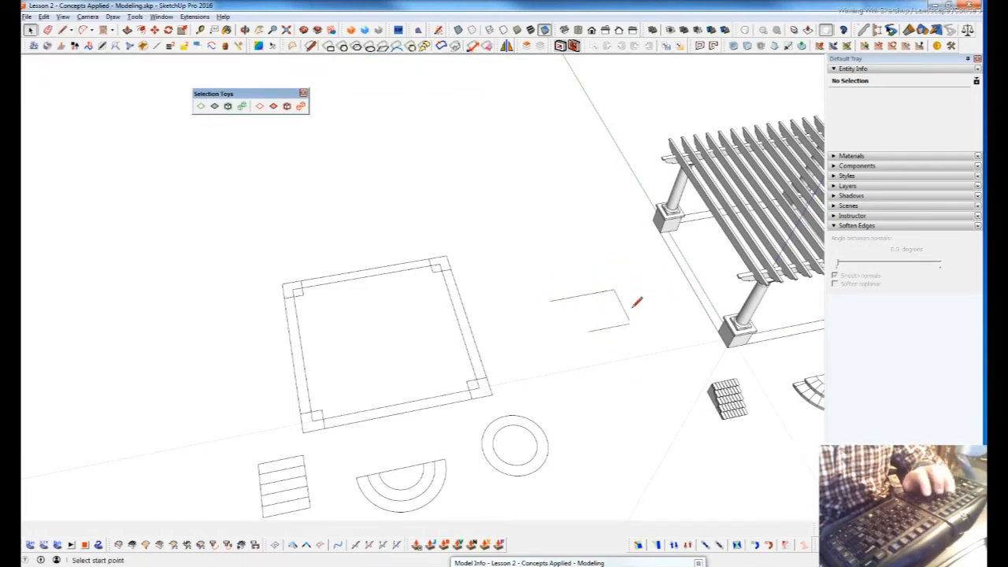
{"action": "key", "text": "shift+l"}
{"action": "left_click", "coordinate": [630, 320]}
Select and delete the test lines between the plan drawing and the pergola.
{"action": "key", "text": "space"}
{"action": "left_click_drag", "start_coordinate": [501, 284], "coordinate": [691, 387]}
{"action": "key", "text": "Delete"}
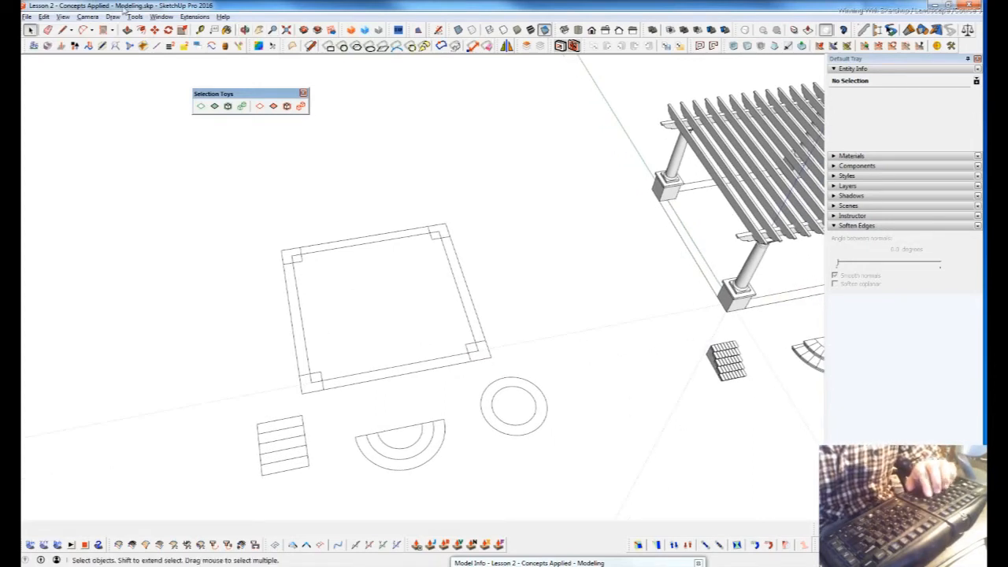
Browse the Fredo Tools video list, open the MoveAlong: Overview video in the browser, and return to SketchUp.
{"action": "left_click", "coordinate": [136, 17]}
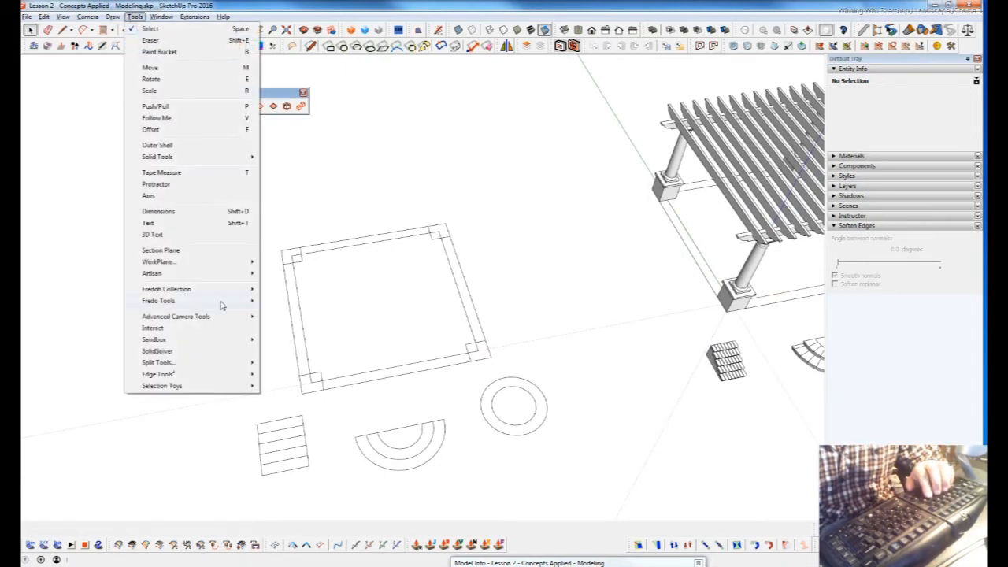
{"action": "mouse_move", "coordinate": [177, 302]}
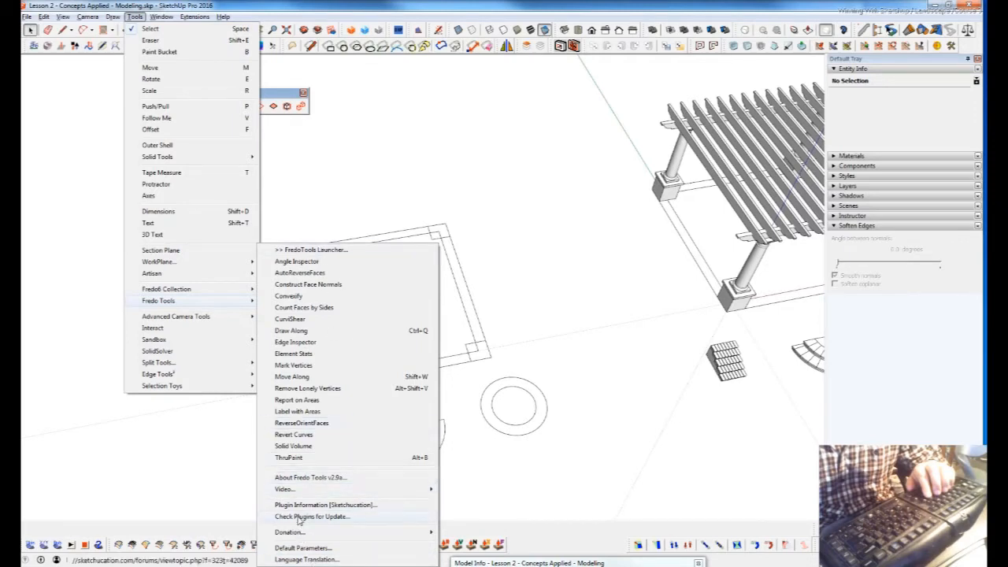
{"action": "mouse_move", "coordinate": [293, 493]}
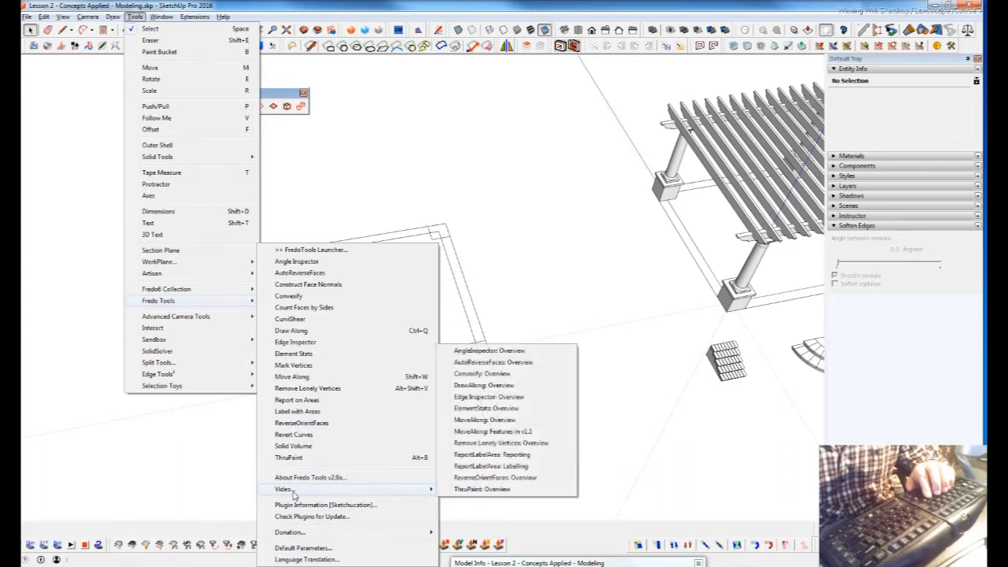
{"action": "left_click", "coordinate": [97, 4]}
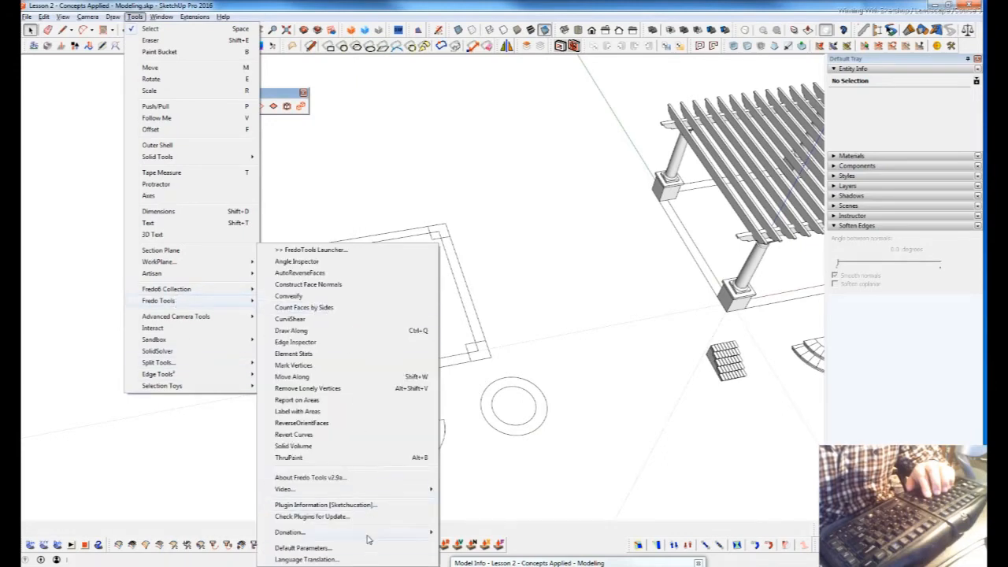
{"action": "mouse_move", "coordinate": [360, 490]}
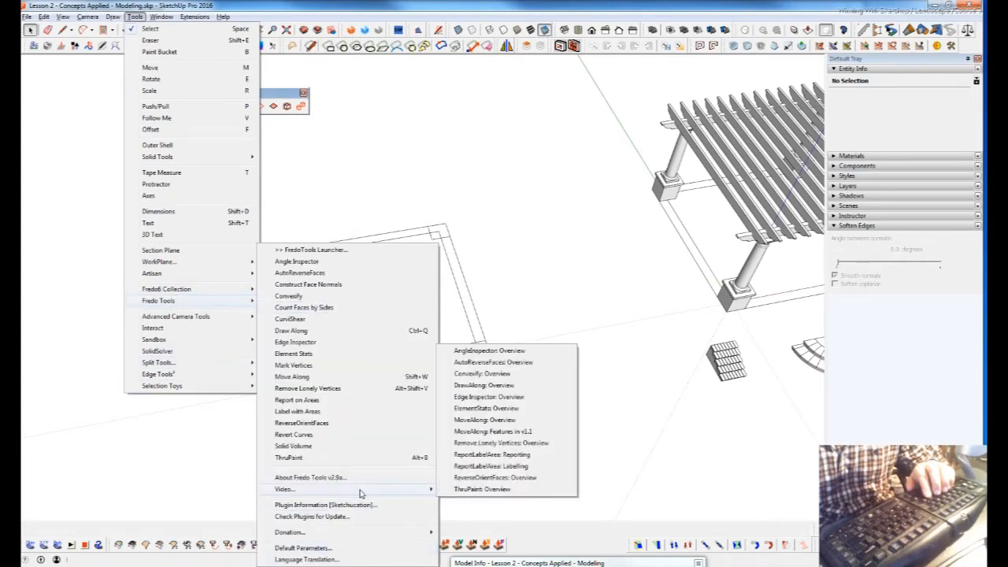
{"action": "left_click", "coordinate": [495, 421]}
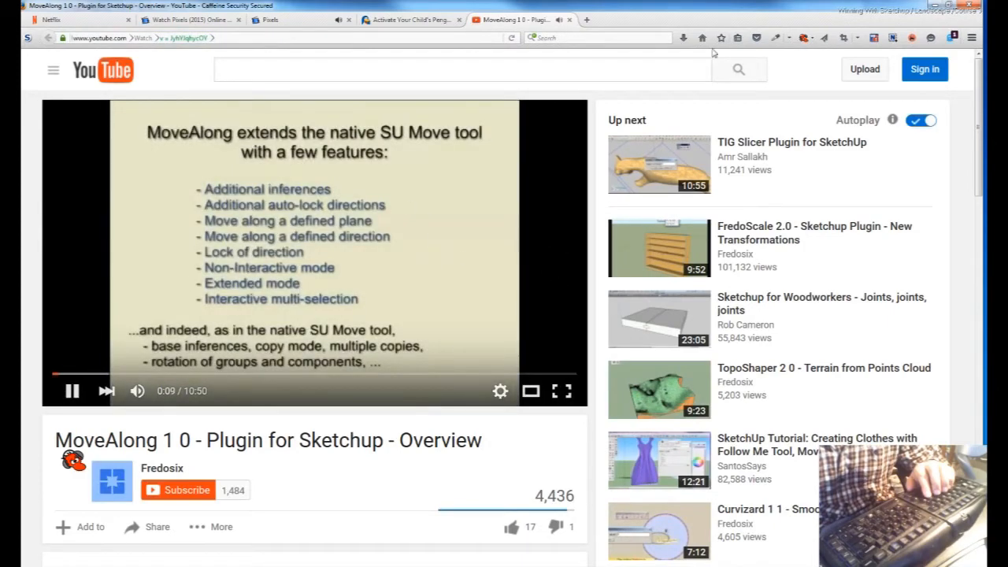
{"action": "left_click", "coordinate": [936, 7]}
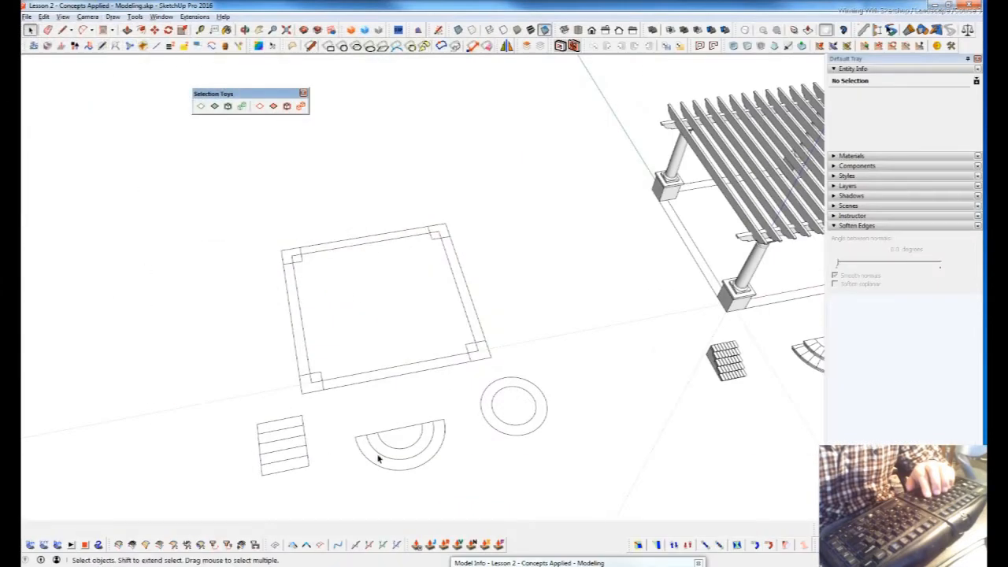
Review the remaining entries of the keyboard shortcuts list in Notepad and return to SketchUp.
{"action": "middle_click_drag", "start_coordinate": [411, 337], "coordinate": [504, 337]}
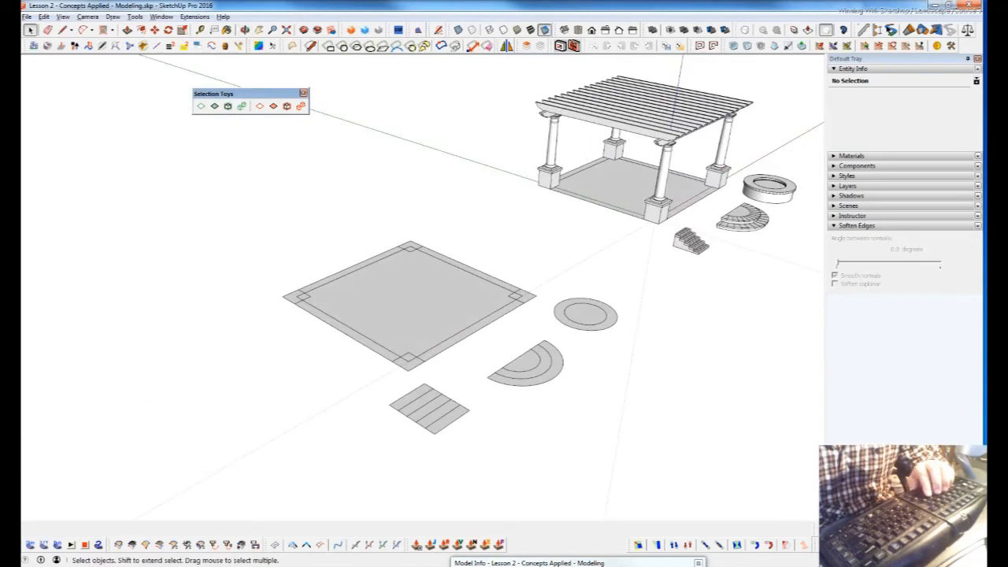
{"action": "key", "text": "alt+Tab"}
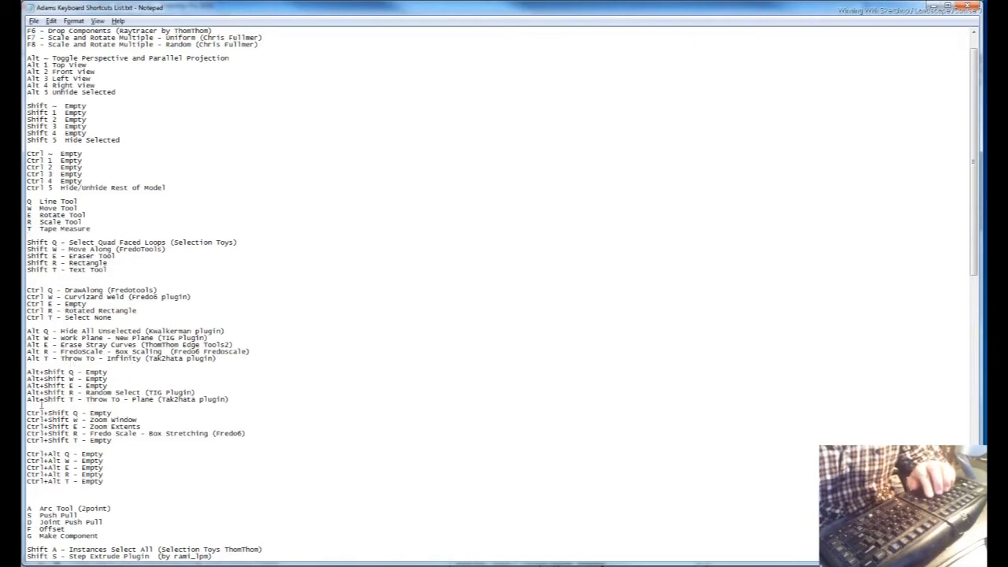
{"action": "mouse_move", "coordinate": [443, 318]}
{"action": "middle_mouse_down"}
{"action": "mouse_move", "coordinate": [378, 351]}
{"action": "mouse_move", "coordinate": [403, 335]}
{"action": "mouse_move", "coordinate": [472, 171]}
{"action": "middle_mouse_up"}
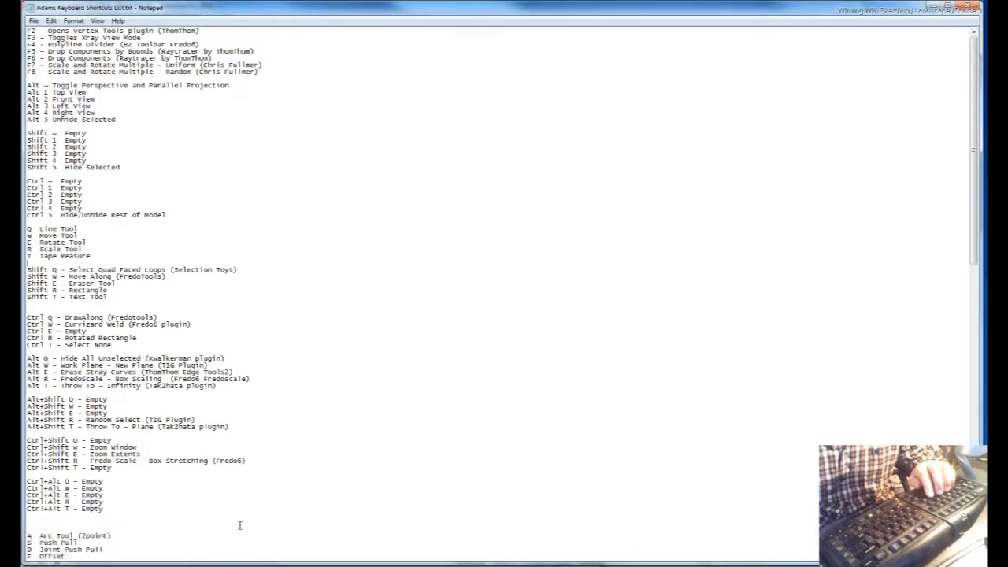
{"action": "scroll", "coordinate": [567, 416], "scroll_direction": "down", "scroll_amount": 5}
{"action": "key", "text": "alt+Tab"}
Select the straight stairs component and throw it against the side face of the nearest pergola column base with Throw To.
{"action": "mouse_move", "coordinate": [423, 334]}
{"action": "middle_mouse_down"}
{"action": "mouse_move", "coordinate": [484, 360]}
{"action": "mouse_move", "coordinate": [506, 349]}
{"action": "middle_mouse_up"}
{"action": "scroll", "coordinate": [520, 342], "scroll_direction": "up", "scroll_amount": 4}
{"action": "left_click", "coordinate": [521, 353]}
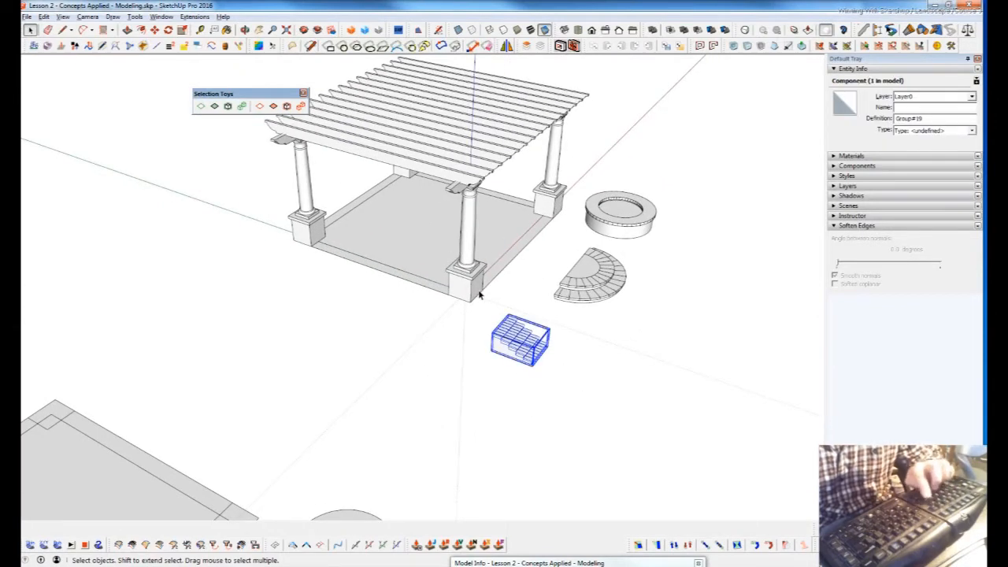
{"action": "key", "text": "ctrl+d"}
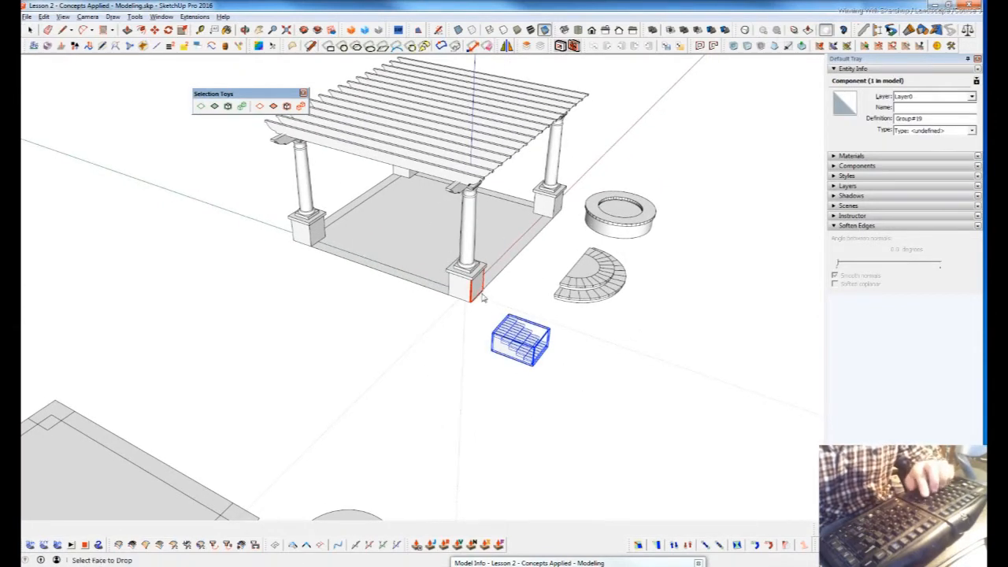
{"action": "scroll", "coordinate": [483, 291], "scroll_direction": "up", "scroll_amount": 3}
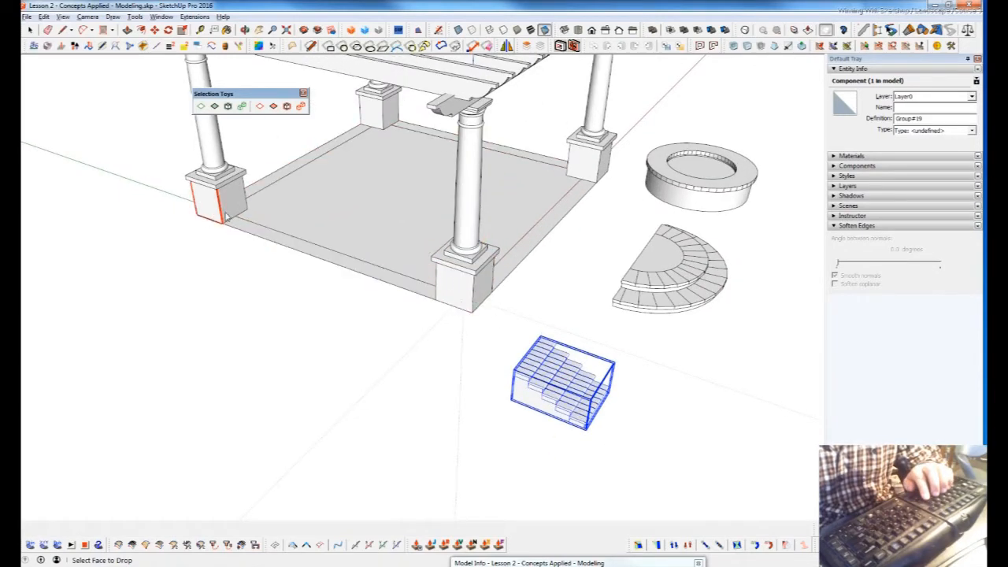
{"action": "middle_click_drag", "start_coordinate": [461, 377], "coordinate": [308, 283]}
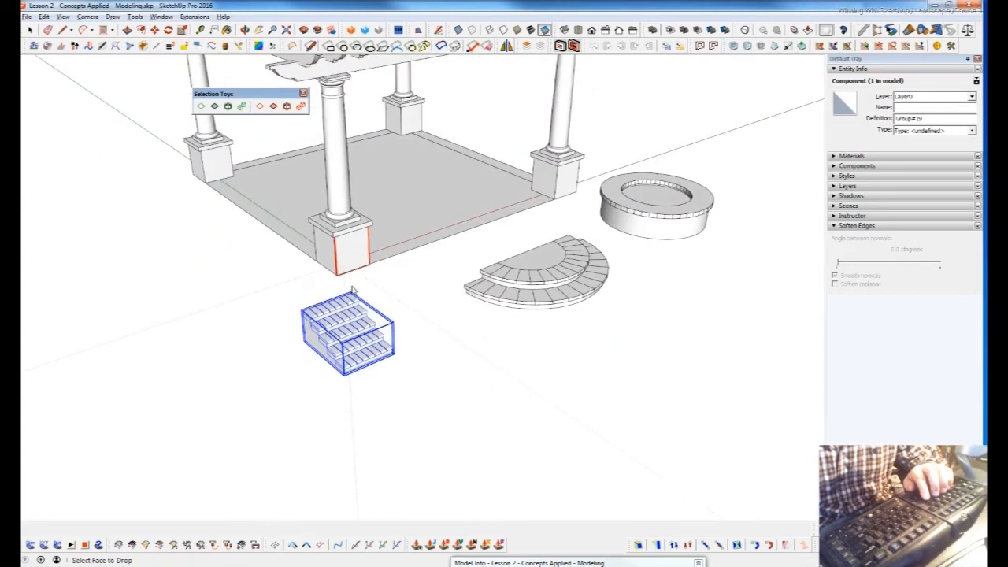
{"action": "middle_click_drag", "start_coordinate": [333, 319], "coordinate": [828, 345]}
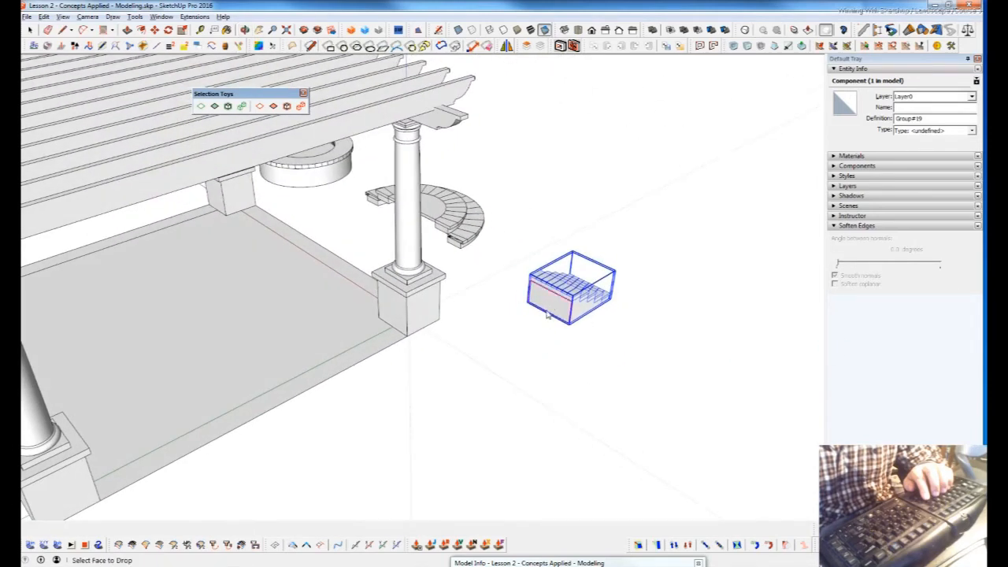
{"action": "middle_click_drag", "start_coordinate": [607, 335], "coordinate": [260, 315]}
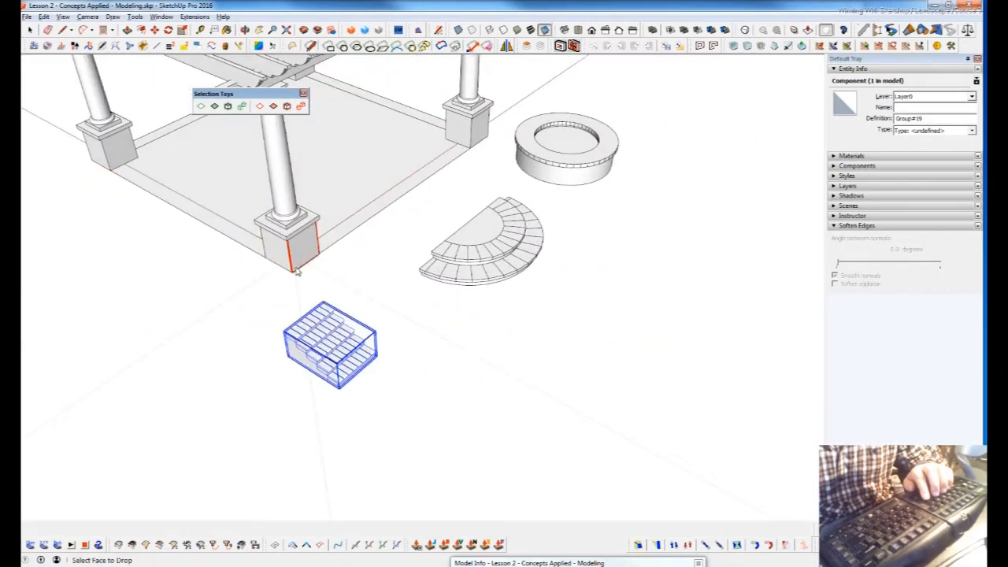
{"action": "middle_click_drag", "start_coordinate": [331, 450], "coordinate": [591, 315]}
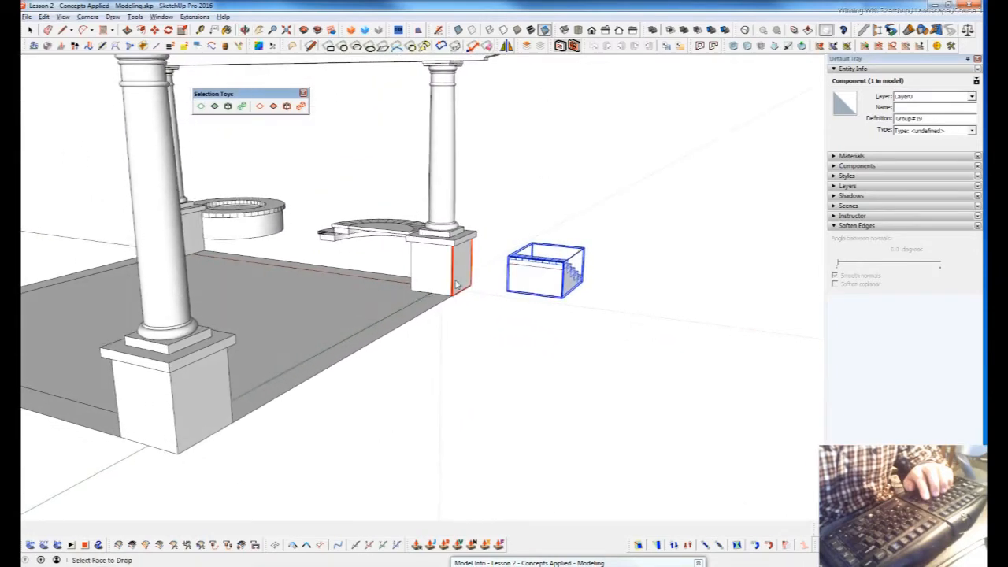
{"action": "middle_click_drag", "start_coordinate": [632, 387], "coordinate": [494, 274]}
{"action": "scroll", "coordinate": [393, 197], "scroll_direction": "up", "scroll_amount": 6}
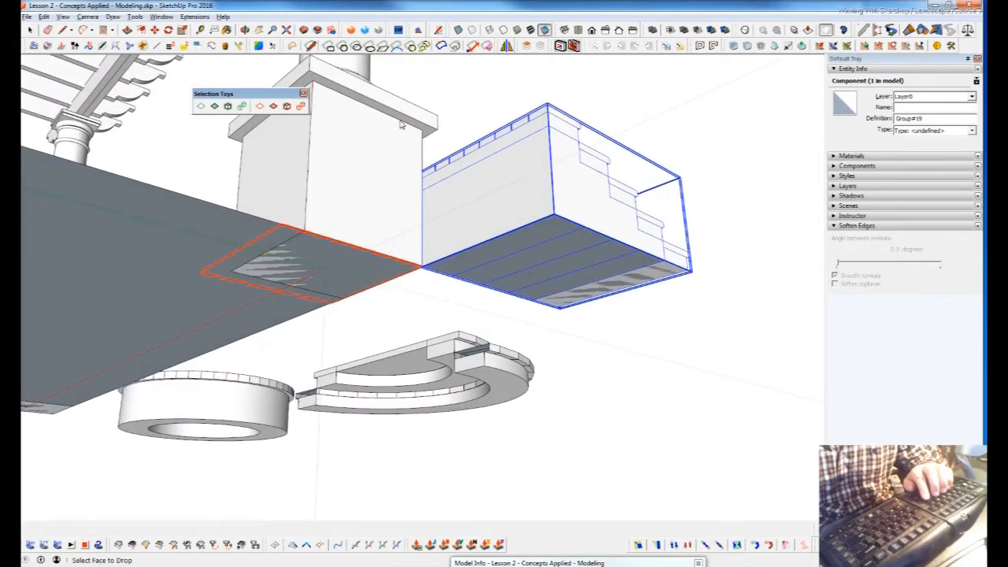
Throw the selected straight stairs against the other side faces of the nearest pergola column base.
{"action": "scroll", "coordinate": [418, 122], "scroll_direction": "up", "scroll_amount": 2}
{"action": "scroll", "coordinate": [417, 122], "scroll_direction": "up", "scroll_amount": 2}
{"action": "left_click", "coordinate": [450, 140]}
{"action": "middle_click_drag", "start_coordinate": [576, 254], "coordinate": [603, 396]}
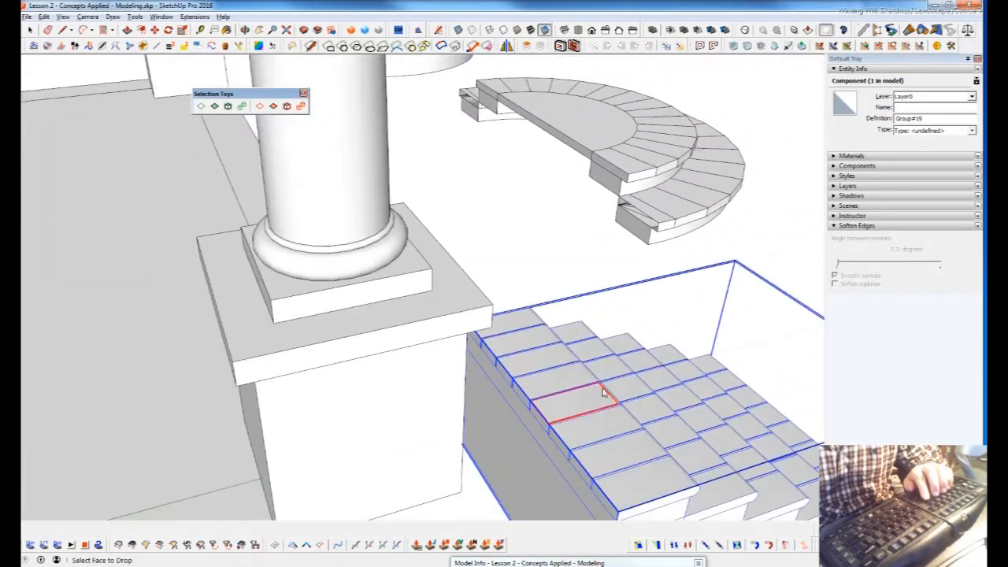
{"action": "left_click", "coordinate": [359, 441]}
{"action": "middle_click_drag", "start_coordinate": [420, 426], "coordinate": [528, 472]}
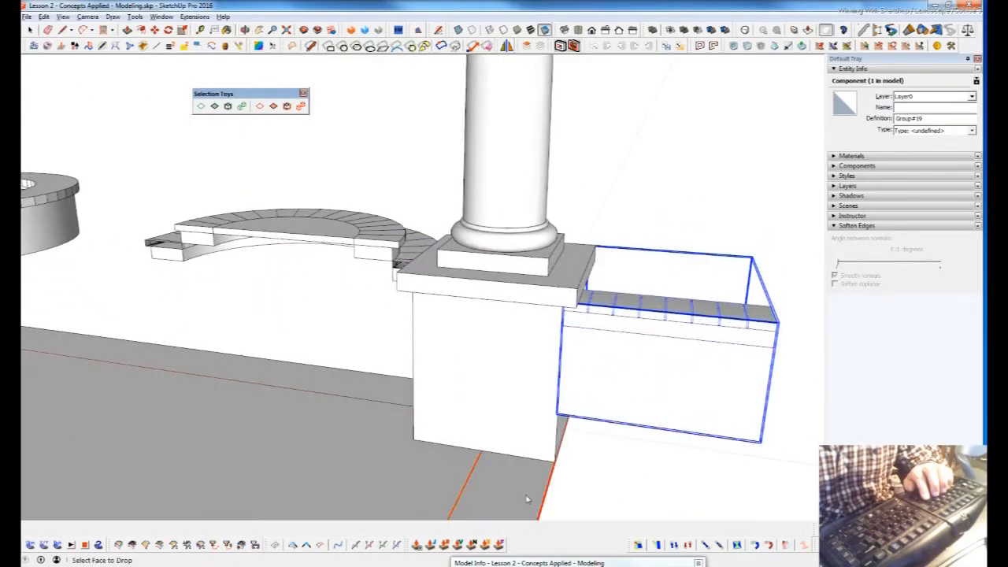
{"action": "middle_click_drag", "start_coordinate": [674, 443], "coordinate": [440, 276]}
{"action": "middle_click_drag", "start_coordinate": [359, 260], "coordinate": [596, 349]}
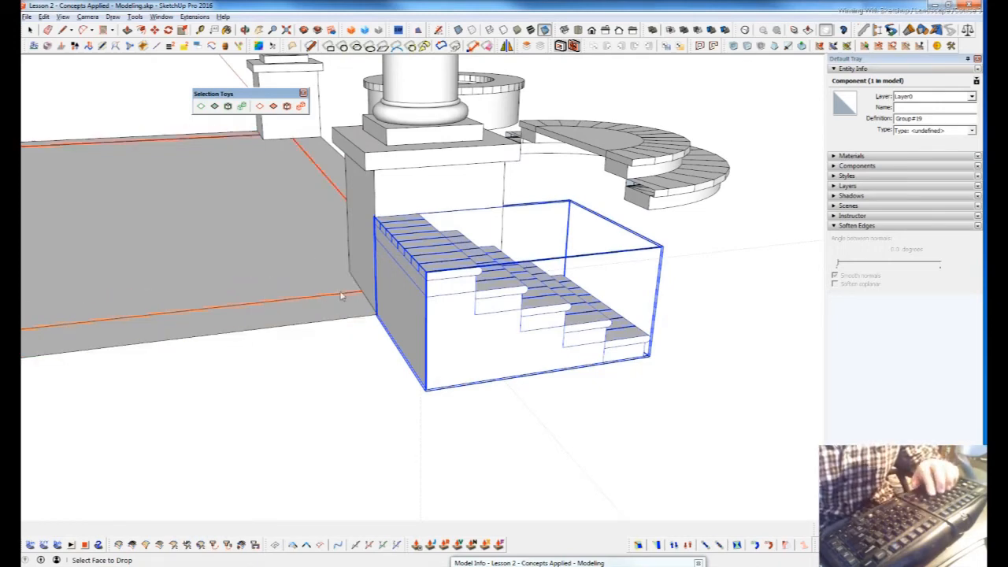
{"action": "middle_click_drag", "start_coordinate": [328, 239], "coordinate": [464, 301]}
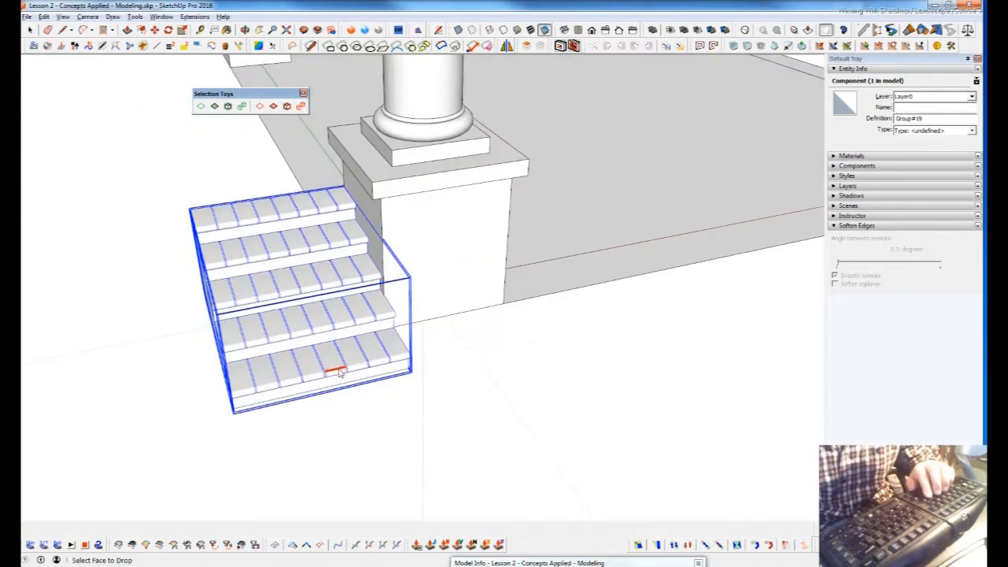
Throw the straight stairs against the bases of the three other pergola columns, one after another.
{"action": "scroll", "coordinate": [340, 374], "scroll_direction": "down", "scroll_amount": 5}
{"action": "left_click", "coordinate": [292, 178]}
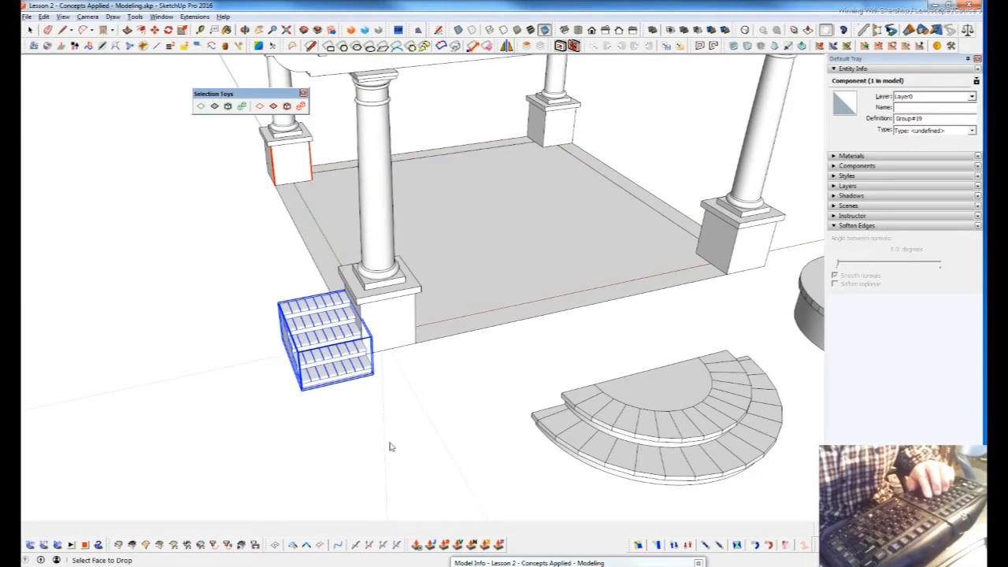
{"action": "left_click", "coordinate": [538, 124]}
{"action": "left_click", "coordinate": [731, 250]}
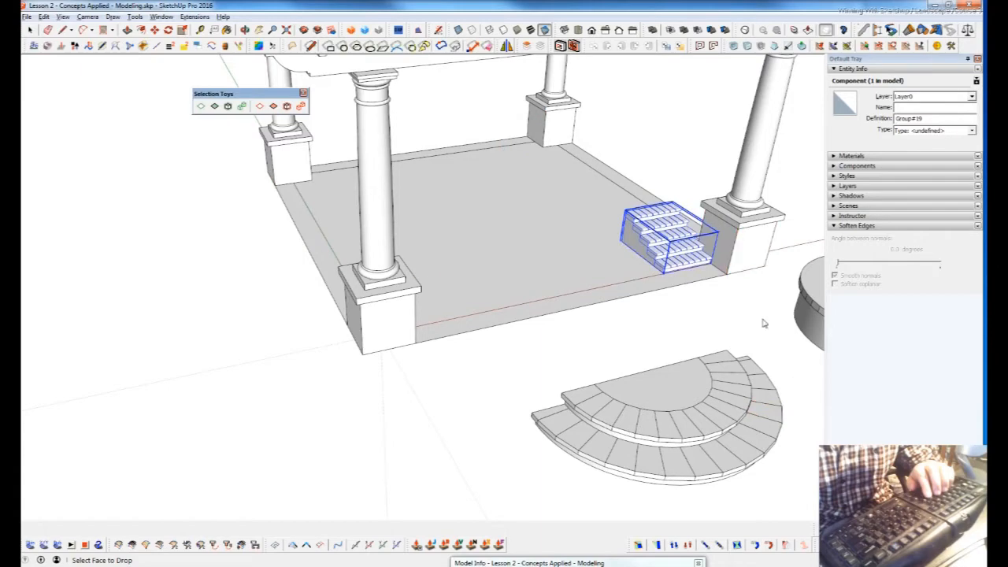
Undo the stair throws back to the stairs' original spot in front of the pergola.
{"action": "scroll", "coordinate": [708, 326], "scroll_direction": "down", "scroll_amount": 6}
{"action": "key", "text": "ctrl+z"}
{"action": "key", "text": "ctrl+z"}
{"action": "key", "text": "ctrl+z"}
{"action": "key", "text": "ctrl+z"}
{"action": "key", "text": "ctrl+z"}
{"action": "key", "text": "ctrl+z"}
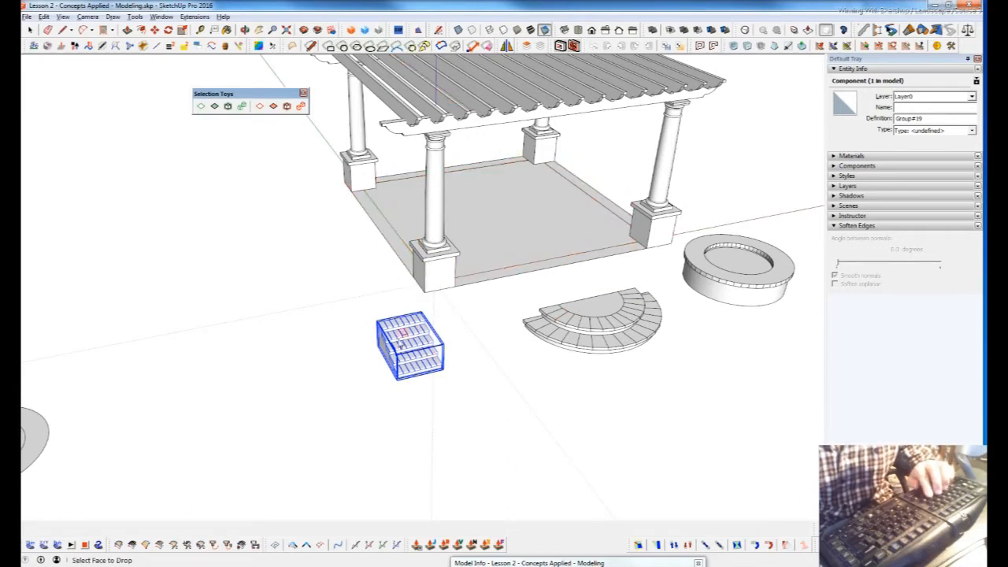
Check the scaling and Throw To entries of the keyboard shortcuts list in Notepad and return to SketchUp.
{"action": "key", "text": "alt+Tab"}
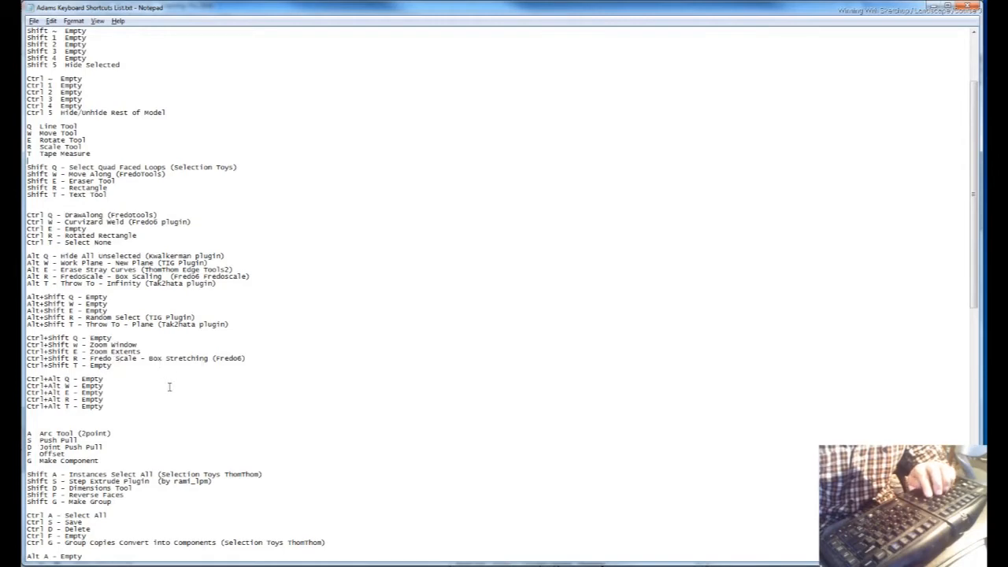
{"action": "key", "text": "alt+Tab"}
{"action": "middle_click_drag", "start_coordinate": [474, 370], "coordinate": [503, 389]}
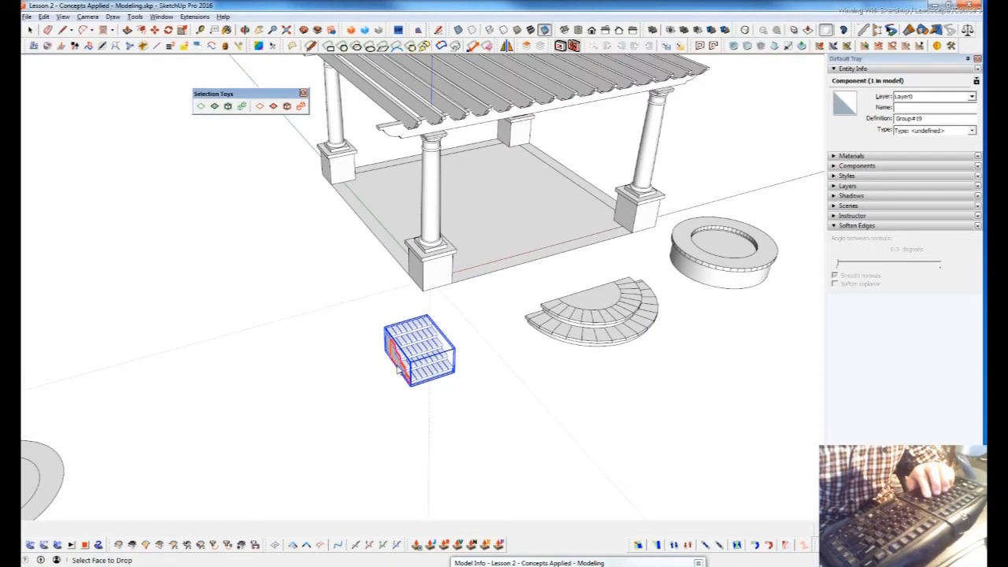
{"action": "scroll", "coordinate": [398, 371], "scroll_direction": "up", "scroll_amount": 2}
{"action": "scroll", "coordinate": [397, 371], "scroll_direction": "up", "scroll_amount": 5}
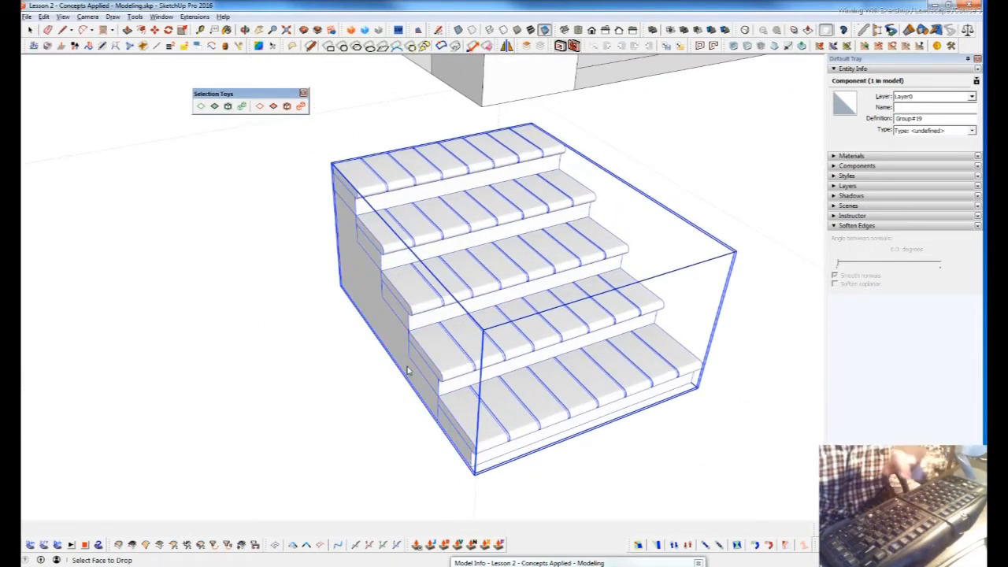
{"action": "key", "text": "s"}
{"action": "key", "text": "o"}
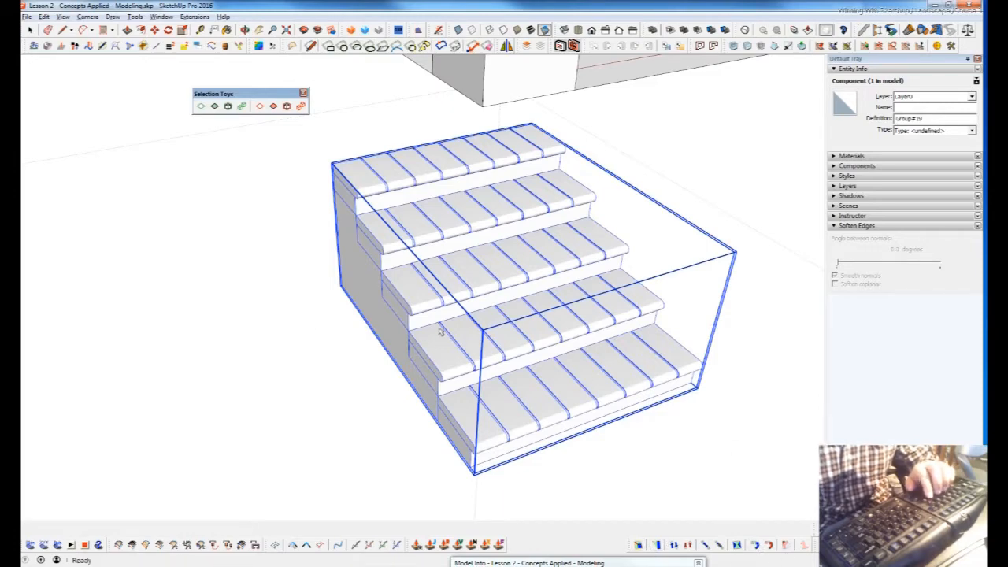
{"action": "key", "text": "s"}
{"action": "middle_click_drag", "start_coordinate": [464, 364], "coordinate": [356, 293]}
{"action": "left_click_drag", "start_coordinate": [396, 304], "coordinate": [417, 384]}
{"action": "scroll", "coordinate": [418, 322], "scroll_direction": "down", "scroll_amount": 3}
{"action": "key", "text": "space"}
{"action": "scroll", "coordinate": [463, 324], "scroll_direction": "up", "scroll_amount": 3}
Narrow the straight stairs from their side grip with FredoScale Box Scaling and undo the scaling.
{"action": "key", "text": "r"}
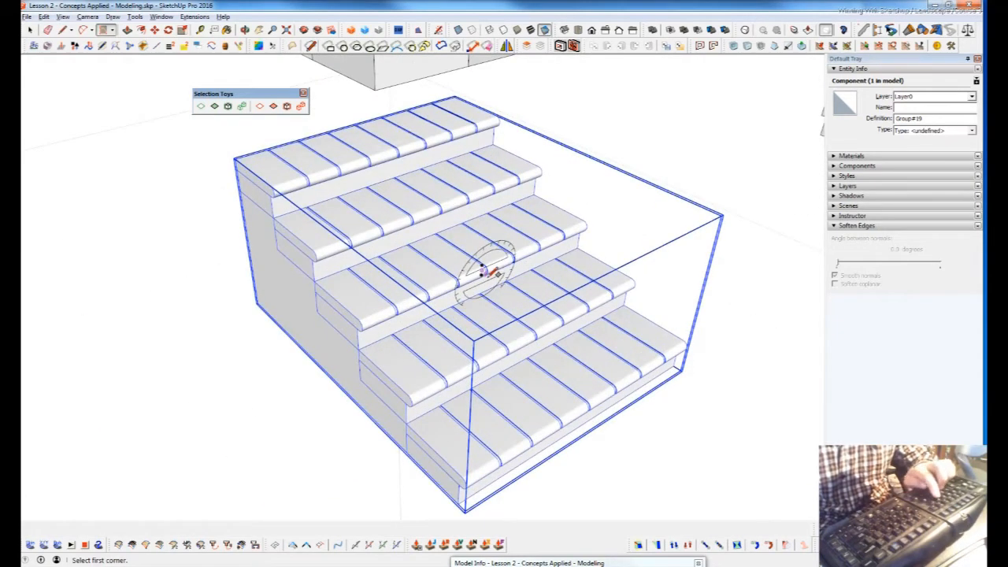
{"action": "key", "text": "s"}
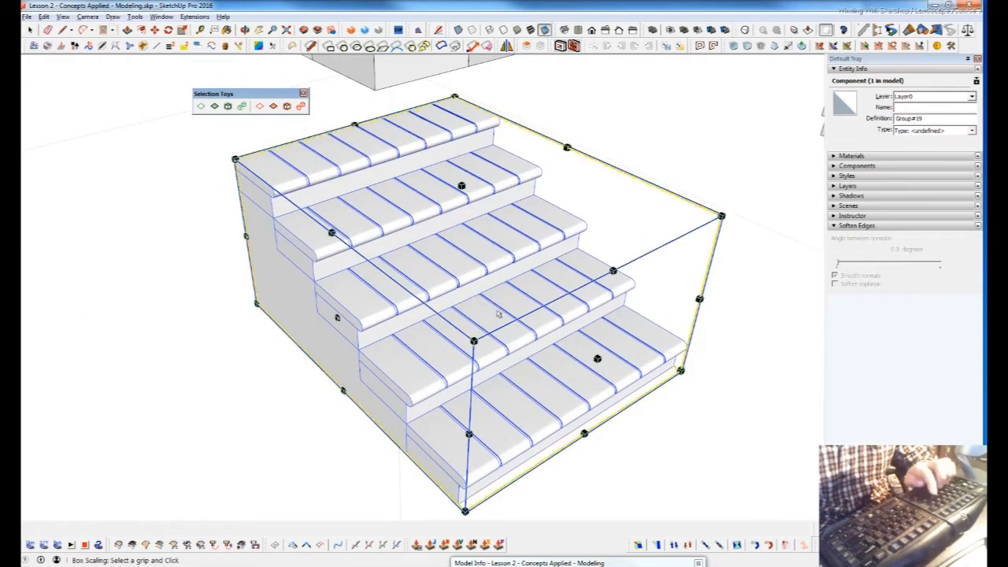
{"action": "left_click_drag", "start_coordinate": [337, 317], "coordinate": [589, 534]}
{"action": "scroll", "coordinate": [417, 252], "scroll_direction": "down", "scroll_amount": 3}
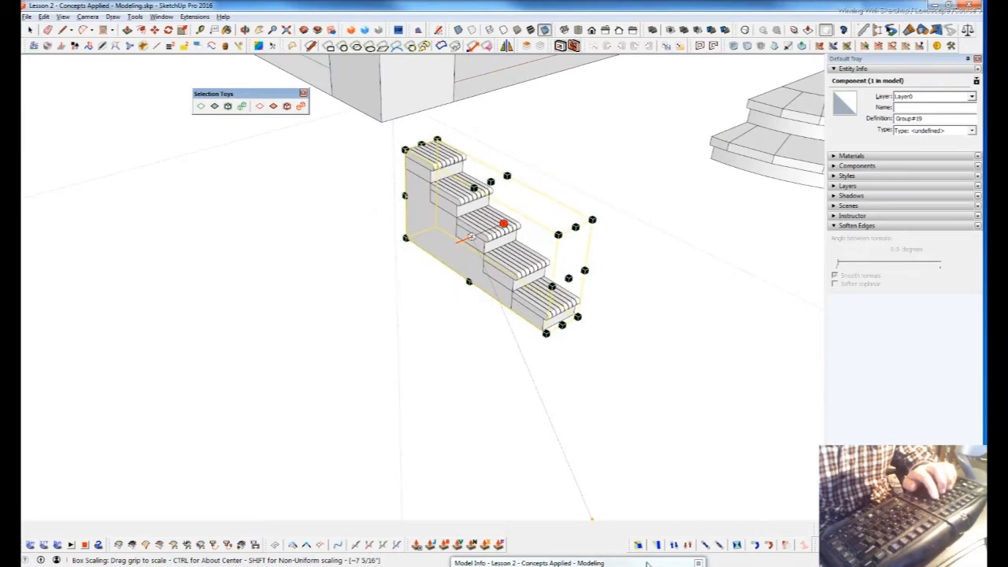
{"action": "key", "text": "space"}
{"action": "middle_click", "coordinate": [584, 395]}
{"action": "key", "text": "ctrl+z"}
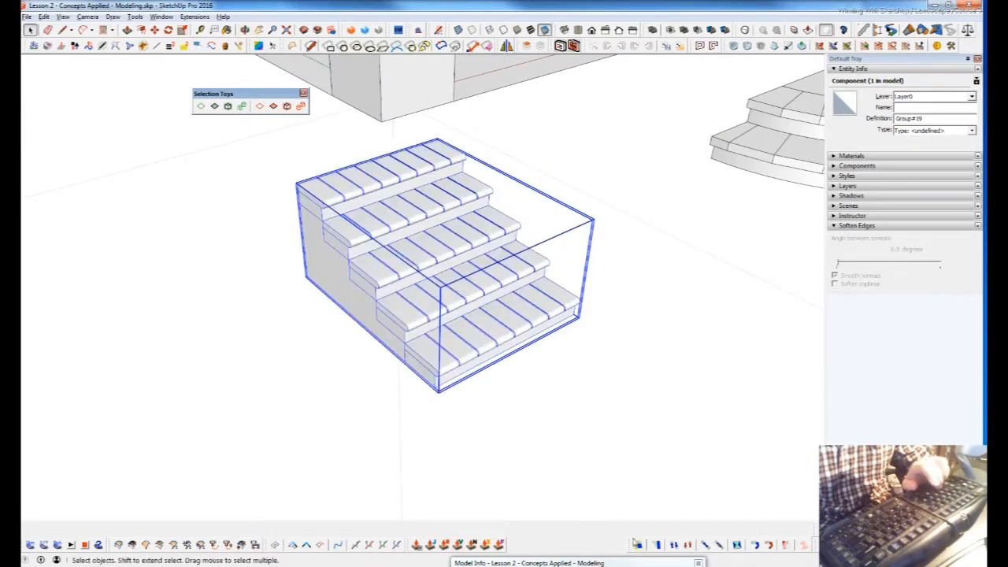
Try another FredoScale Box Scaling of the selected straight stairs from a side grip and leave the tool.
{"action": "left_click", "coordinate": [639, 551]}
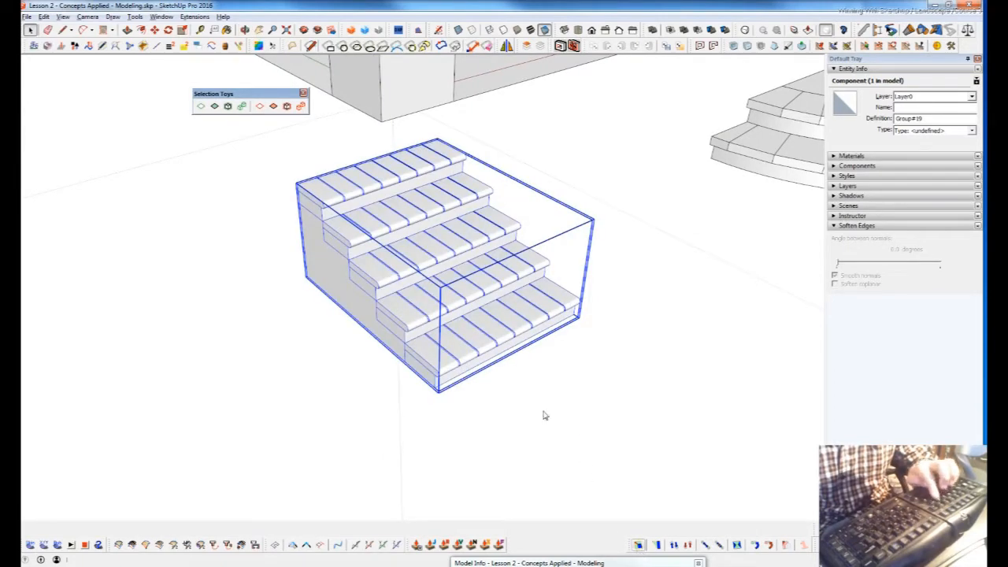
{"action": "middle_click_drag", "start_coordinate": [486, 311], "coordinate": [543, 313]}
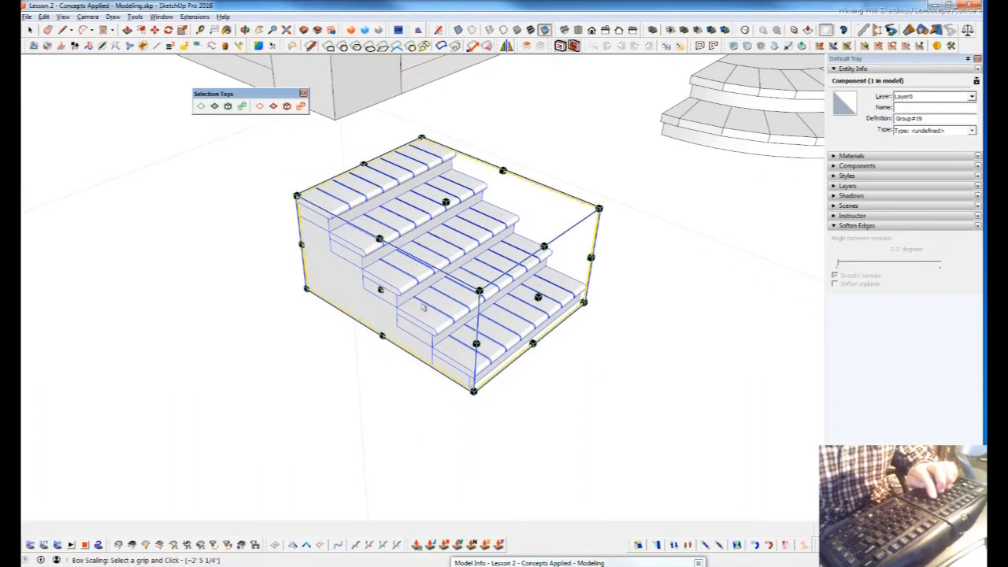
{"action": "middle_click_drag", "start_coordinate": [465, 306], "coordinate": [356, 332]}
{"action": "middle_click_drag", "start_coordinate": [485, 287], "coordinate": [326, 369]}
{"action": "left_click_drag", "start_coordinate": [376, 328], "coordinate": [408, 455]}
{"action": "key", "text": "space"}
{"action": "mouse_move", "coordinate": [524, 227]}
{"action": "middle_mouse_down"}
{"action": "mouse_move", "coordinate": [468, 317]}
{"action": "mouse_move", "coordinate": [383, 338]}
{"action": "mouse_move", "coordinate": [467, 309]}
{"action": "mouse_move", "coordinate": [410, 320]}
{"action": "middle_mouse_up"}
{"action": "scroll", "coordinate": [441, 355], "scroll_direction": "down", "scroll_amount": 6}
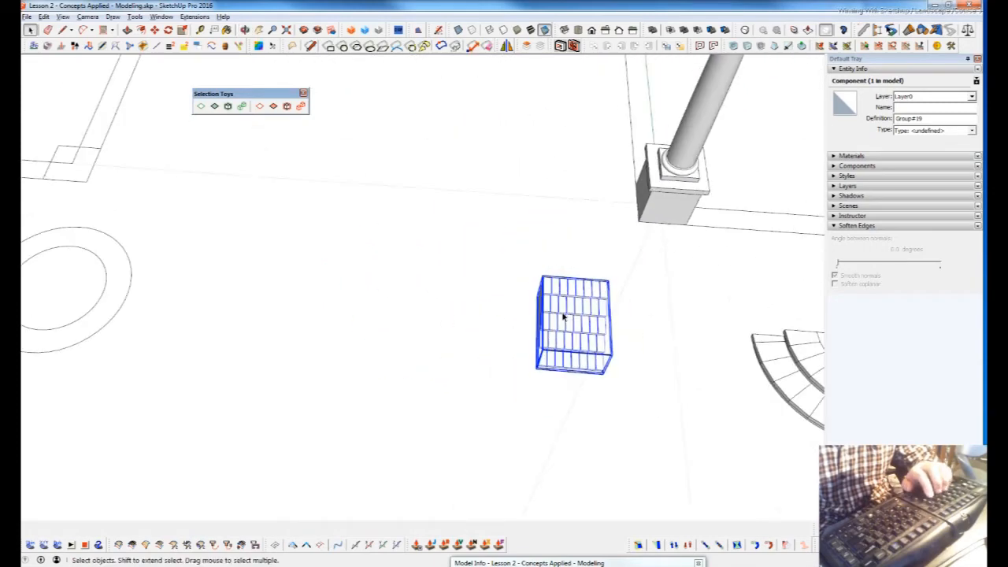
{"action": "key", "text": "r"}
{"action": "left_click", "coordinate": [350, 346]}
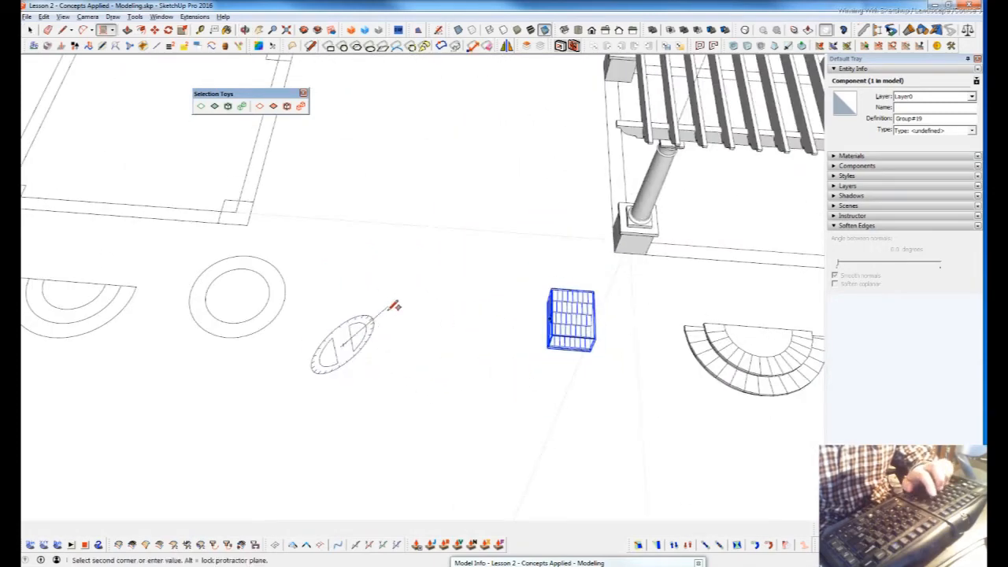
{"action": "left_click", "coordinate": [408, 308]}
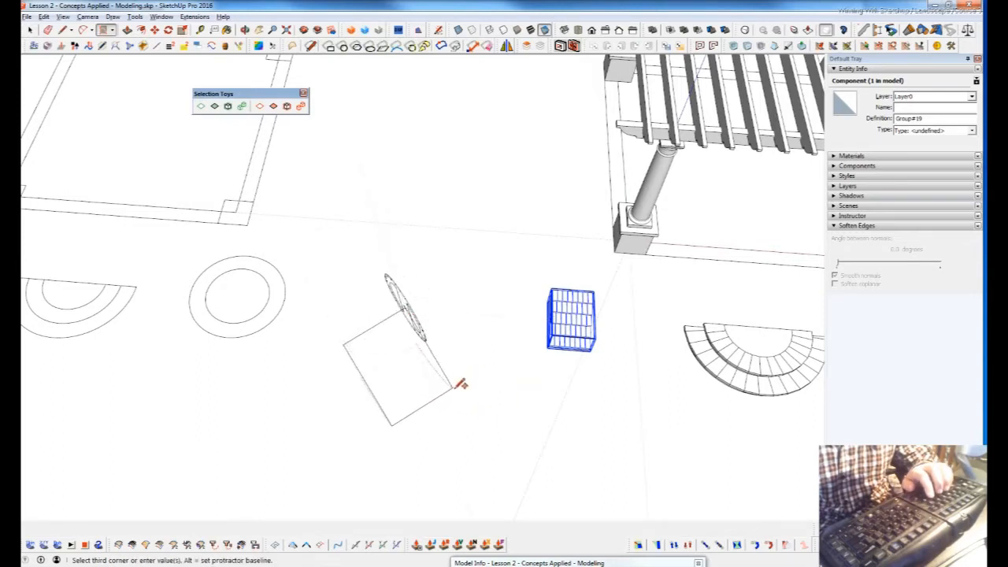
{"action": "key", "text": "Escape"}
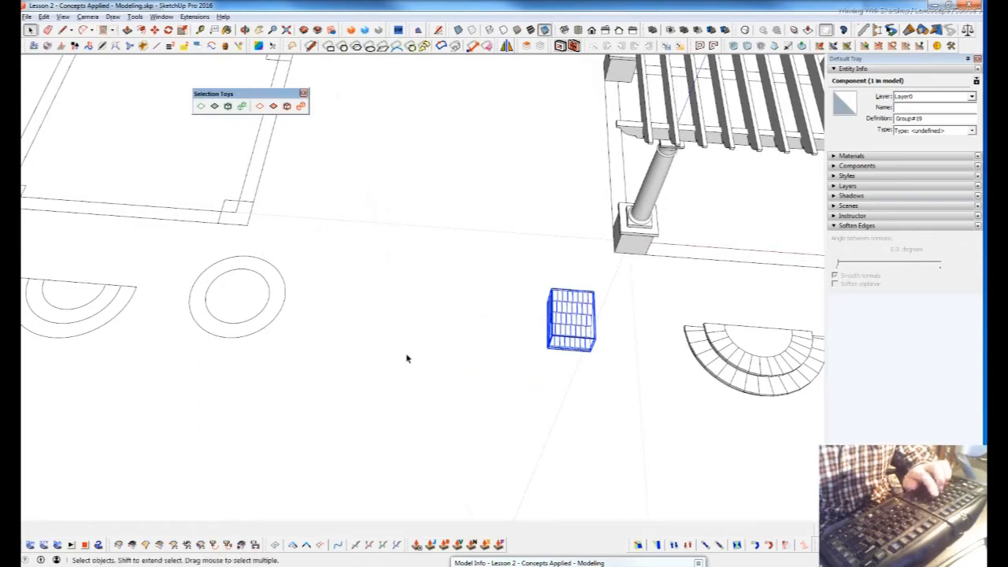
Draw an axis-aligned rectangle on the ground between the circular plan outline and the stairs with the Rotated Rectangle tool.
{"action": "left_click", "coordinate": [364, 305]}
{"action": "left_click", "coordinate": [423, 307]}
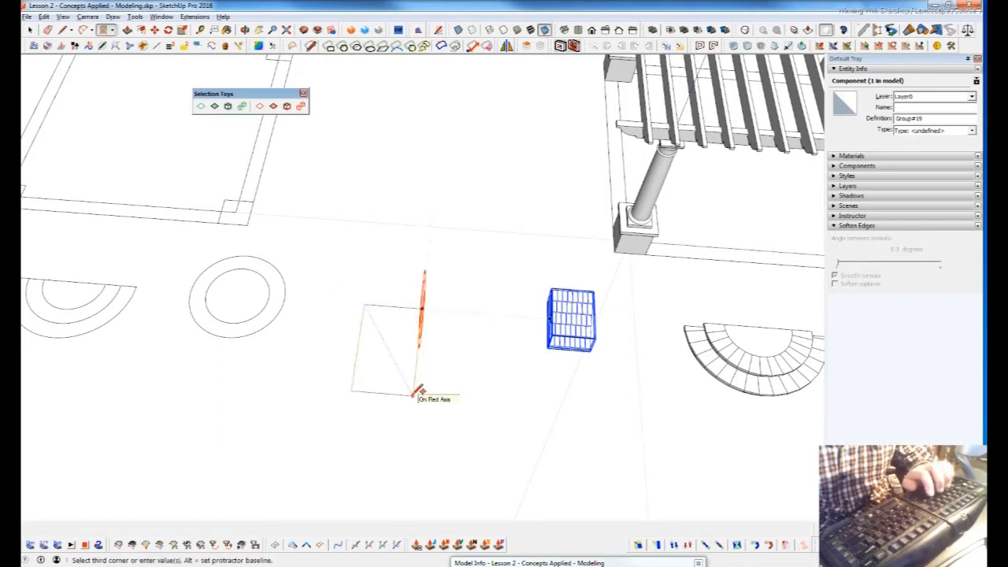
{"action": "left_click", "coordinate": [414, 394]}
{"action": "key", "text": "space"}
Select the new rectangle's face with its edges and rotate it in plan out of alignment with the axes.
{"action": "left_click", "coordinate": [393, 362]}
{"action": "key", "text": "q"}
{"action": "left_click", "coordinate": [386, 371]}
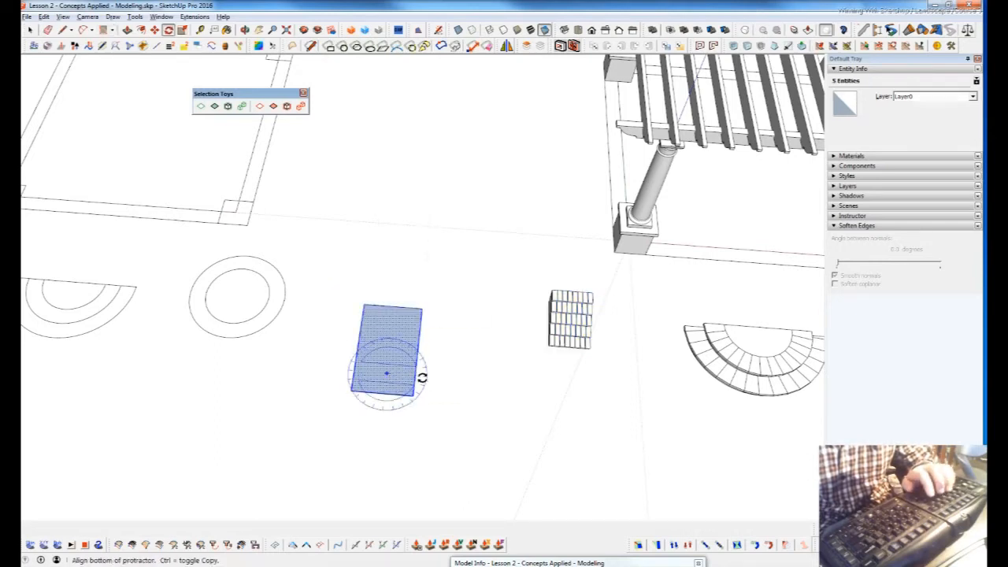
{"action": "left_click", "coordinate": [419, 378]}
{"action": "left_click", "coordinate": [440, 340]}
{"action": "key", "text": "space"}
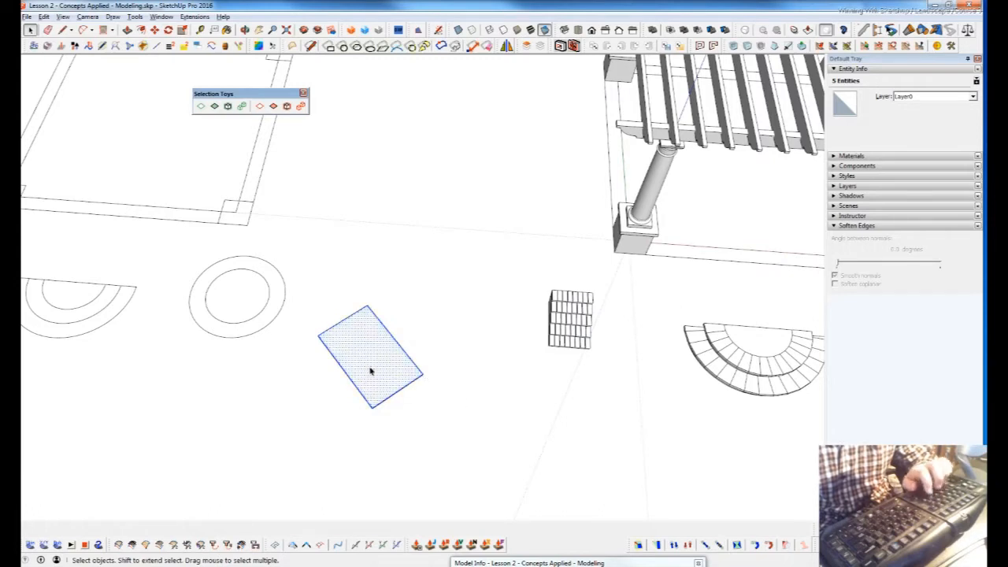
Try to resize the rotated rectangle with the standard Scale tool from its side grips and cancel the scaling.
{"action": "key", "text": "s"}
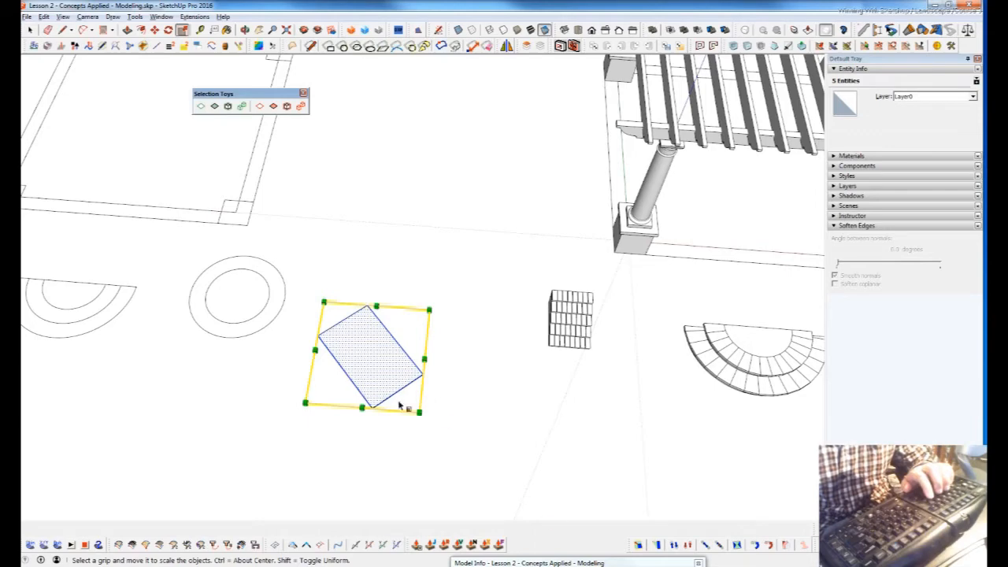
{"action": "scroll", "coordinate": [376, 344], "scroll_direction": "up", "scroll_amount": 2}
{"action": "left_click_drag", "start_coordinate": [379, 284], "coordinate": [394, 270]}
{"action": "key", "text": "ctrl+z"}
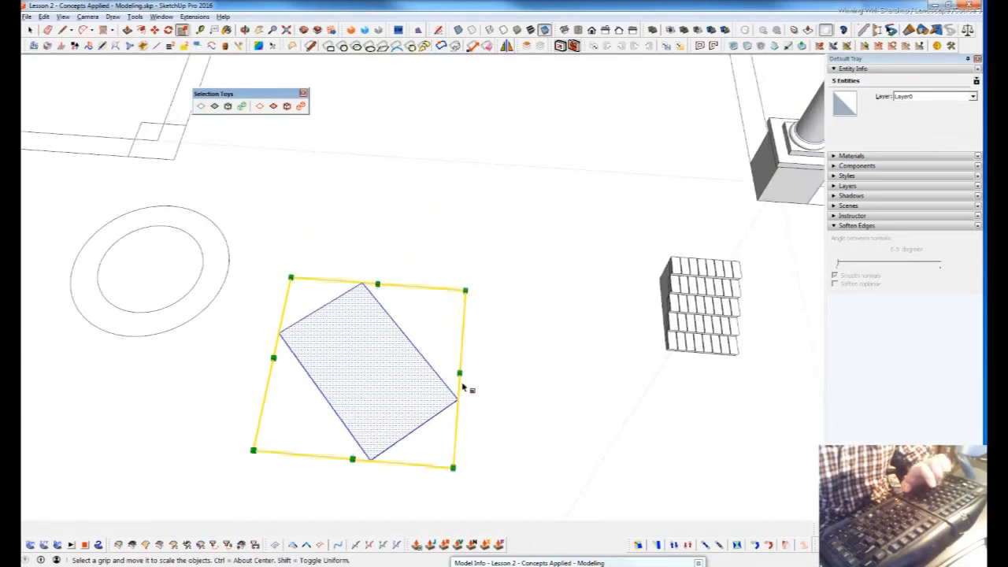
{"action": "left_click_drag", "start_coordinate": [459, 373], "coordinate": [574, 401]}
{"action": "key", "text": "Escape"}
{"action": "key", "text": "space"}
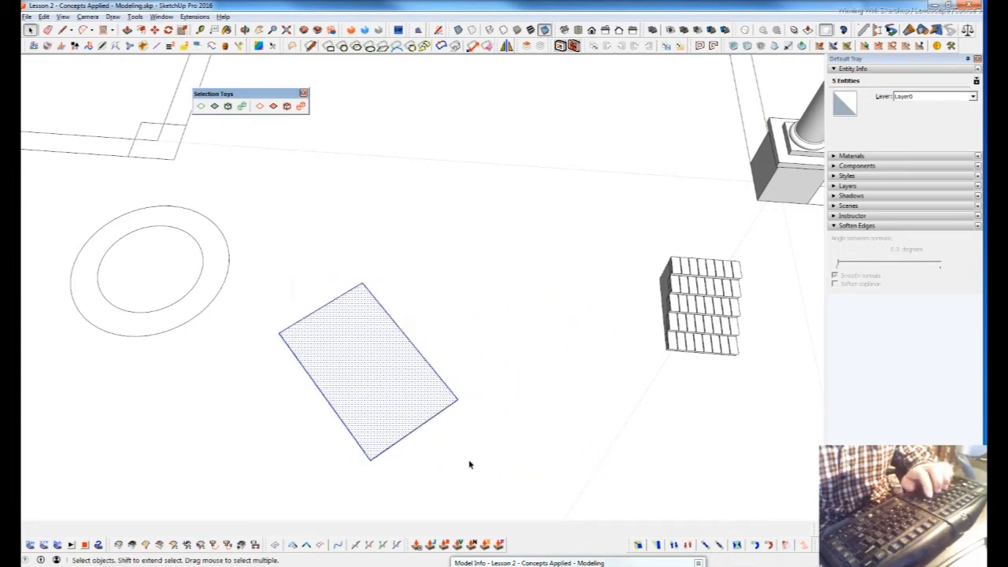
Select the rectangle's short end edge and try to lengthen the rectangle by moving that edge.
{"action": "left_click", "coordinate": [418, 427]}
{"action": "key", "text": "t"}
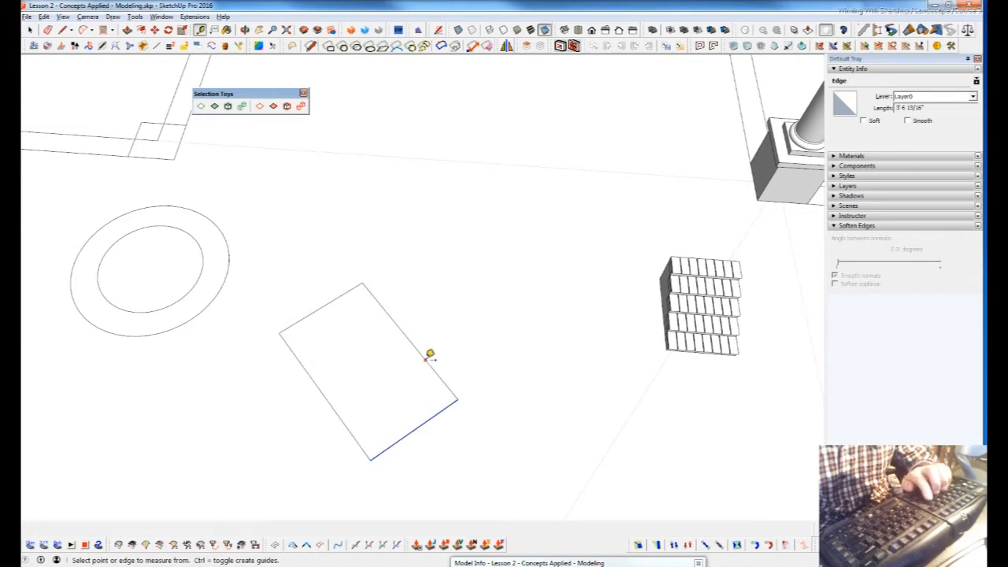
{"action": "key", "text": "m"}
{"action": "left_click", "coordinate": [457, 400]}
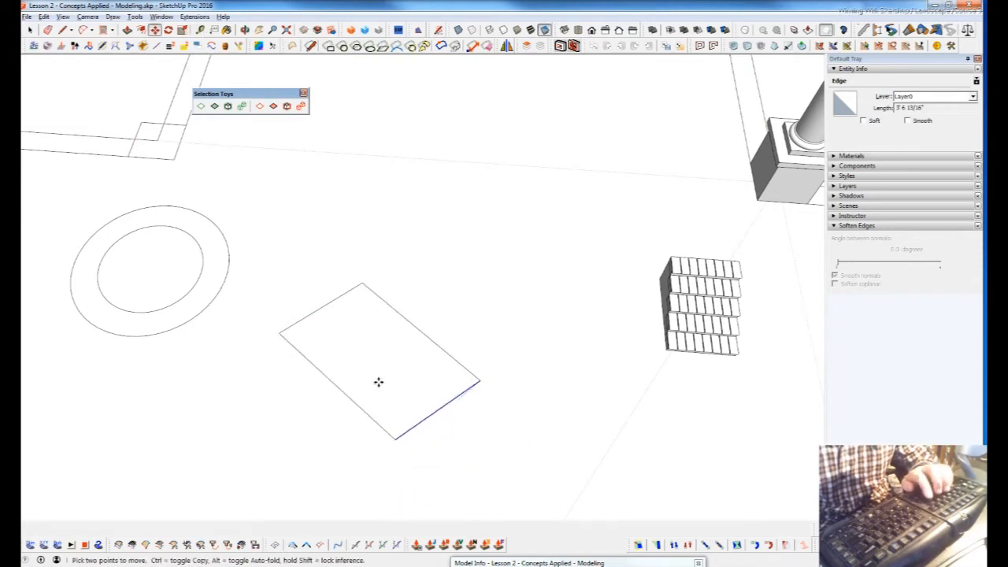
{"action": "scroll", "coordinate": [394, 355], "scroll_direction": "down", "scroll_amount": 3}
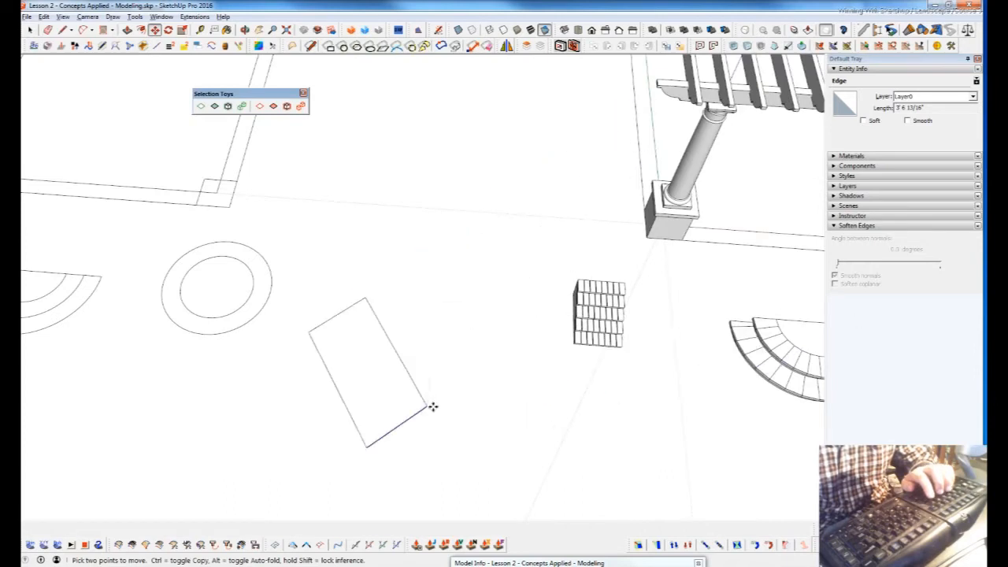
{"action": "middle_click_drag", "start_coordinate": [430, 407], "coordinate": [554, 412]}
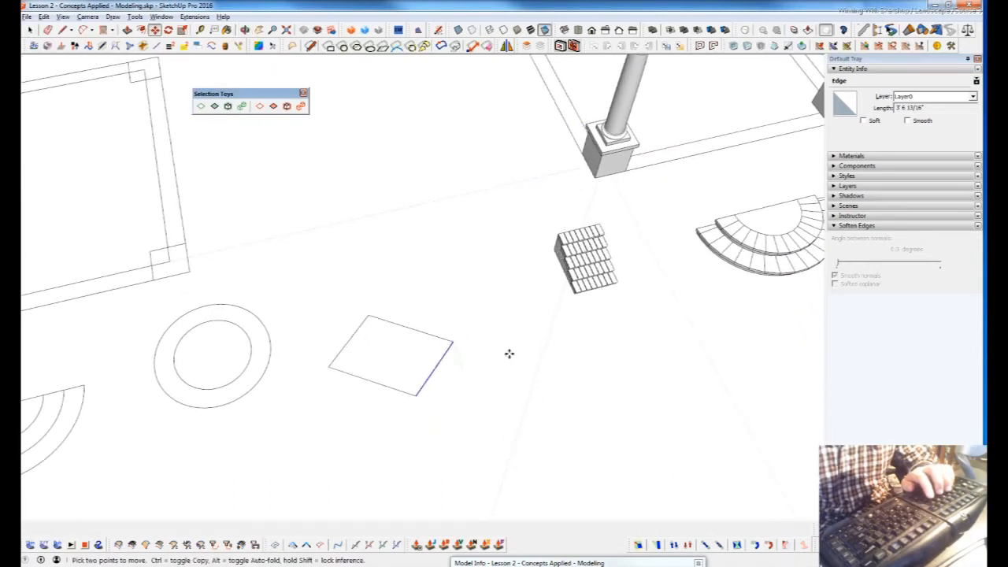
{"action": "key", "text": "space"}
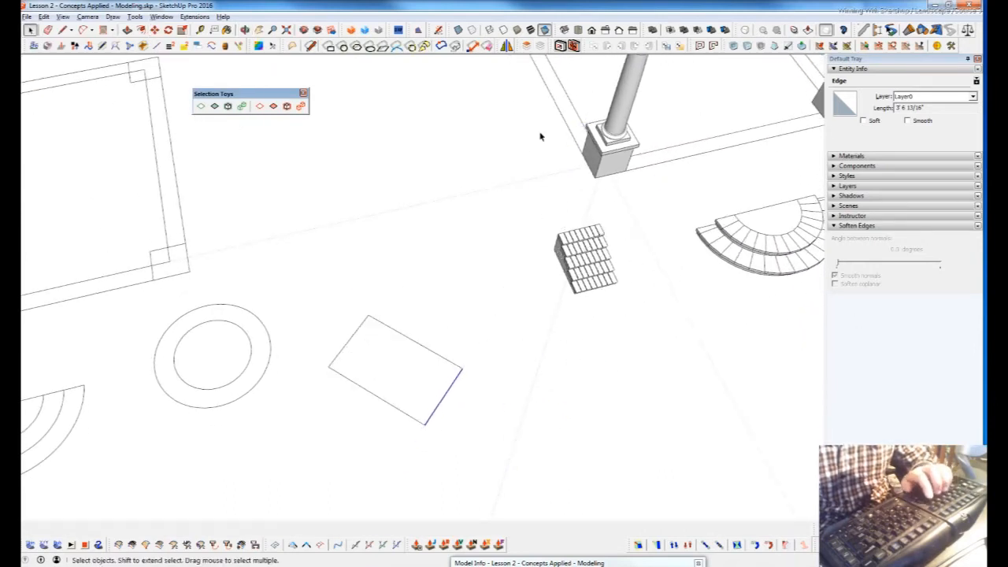
Select the whole rotated rectangle and lengthen it to about 8' 8" from its short end with FredoScale Box Scaling.
{"action": "mouse_move", "coordinate": [617, 212]}
{"action": "middle_mouse_down"}
{"action": "mouse_move", "coordinate": [546, 434]}
{"action": "mouse_move", "coordinate": [299, 375]}
{"action": "mouse_move", "coordinate": [308, 374]}
{"action": "middle_mouse_up"}
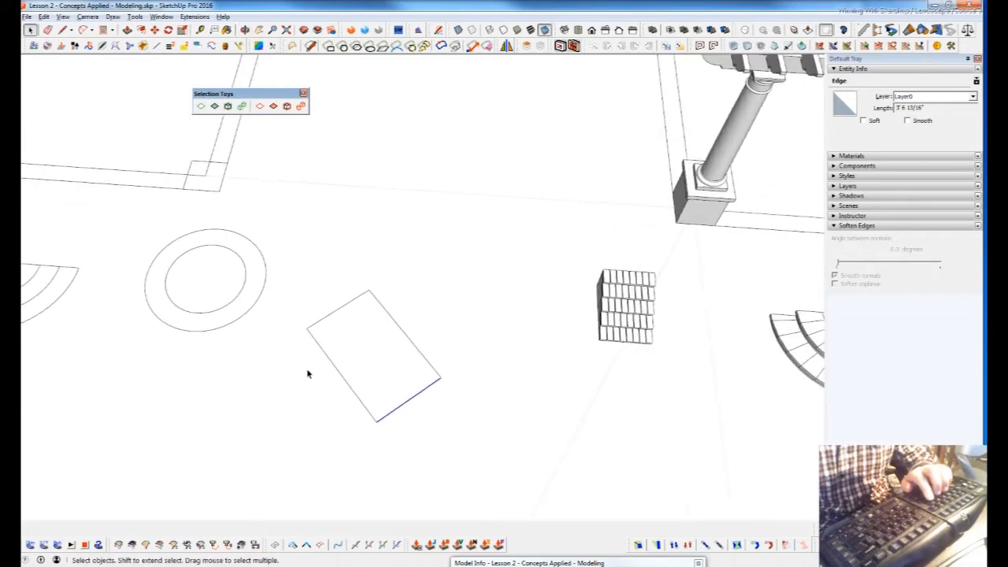
{"action": "double_click", "coordinate": [394, 361]}
{"action": "key", "text": "s"}
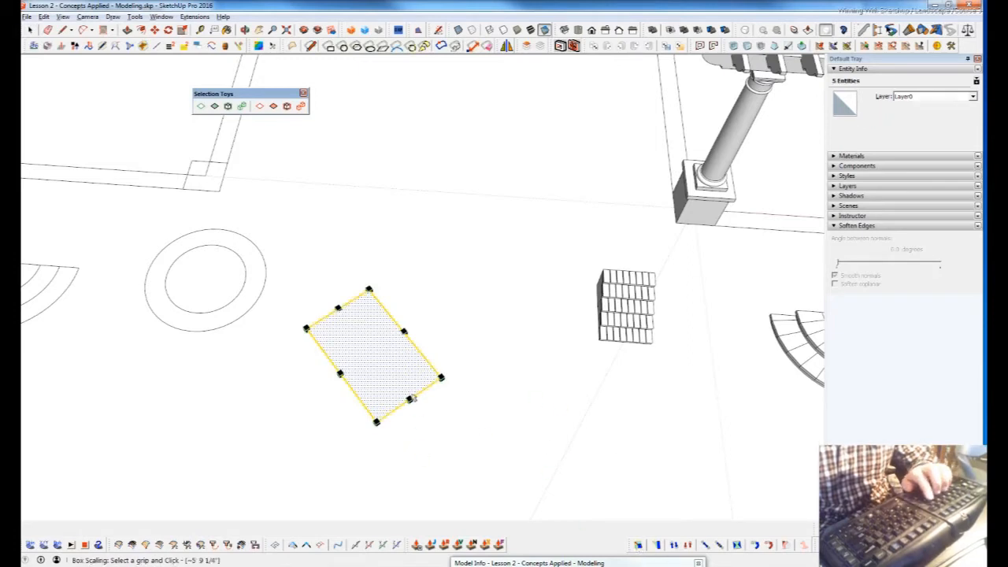
{"action": "left_click_drag", "start_coordinate": [410, 399], "coordinate": [448, 450]}
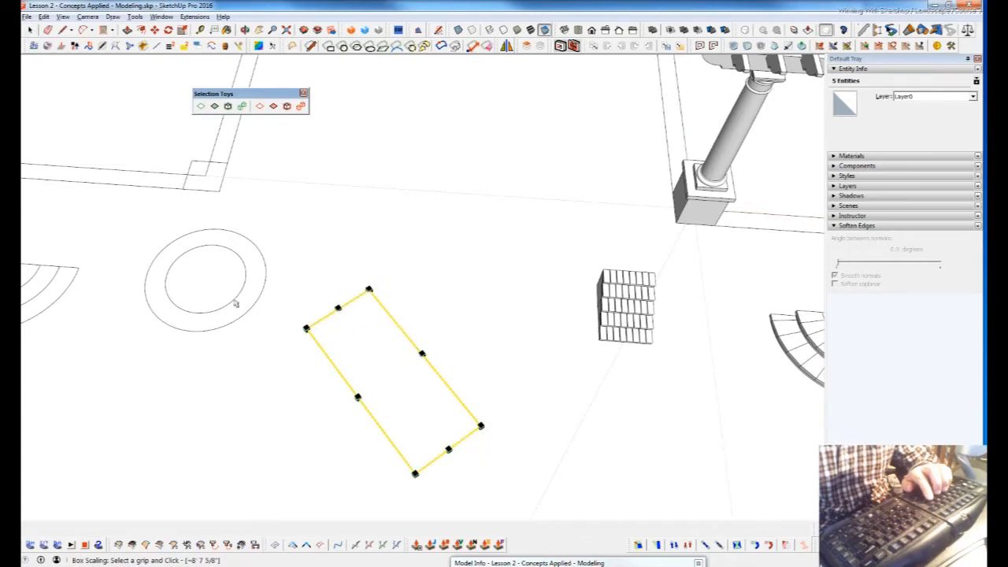
Open the flat patio outline group, start Box Scaling on its semicircular steps, cancel it and leave the group.
{"action": "key", "text": "o"}
{"action": "left_click_drag", "start_coordinate": [400, 418], "coordinate": [792, 387]}
{"action": "left_click_drag", "start_coordinate": [378, 185], "coordinate": [425, 326]}
{"action": "key", "text": "space"}
{"action": "left_click", "coordinate": [402, 477]}
{"action": "double_click", "coordinate": [405, 478]}
{"action": "key", "text": "s"}
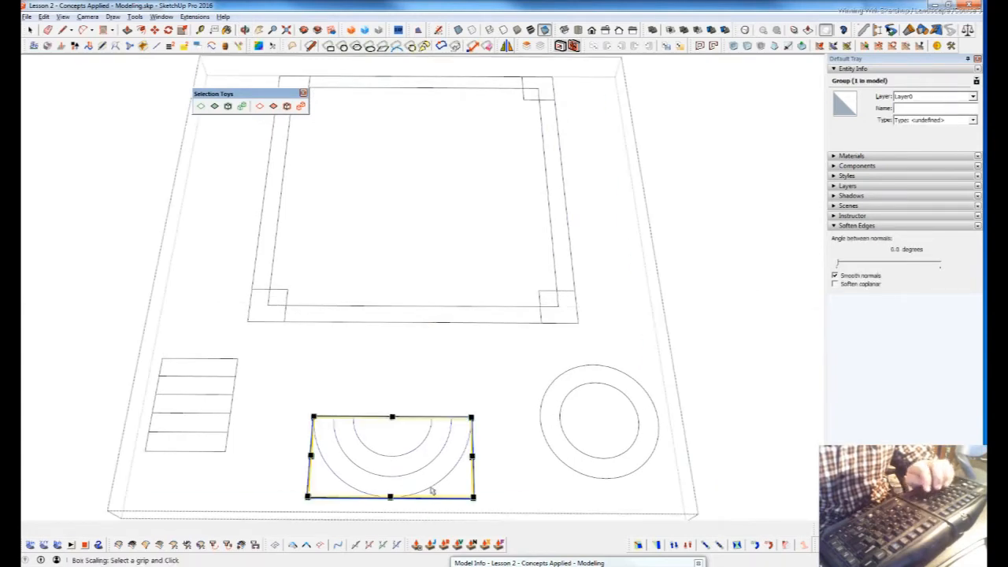
{"action": "scroll", "coordinate": [407, 440], "scroll_direction": "up", "scroll_amount": 3}
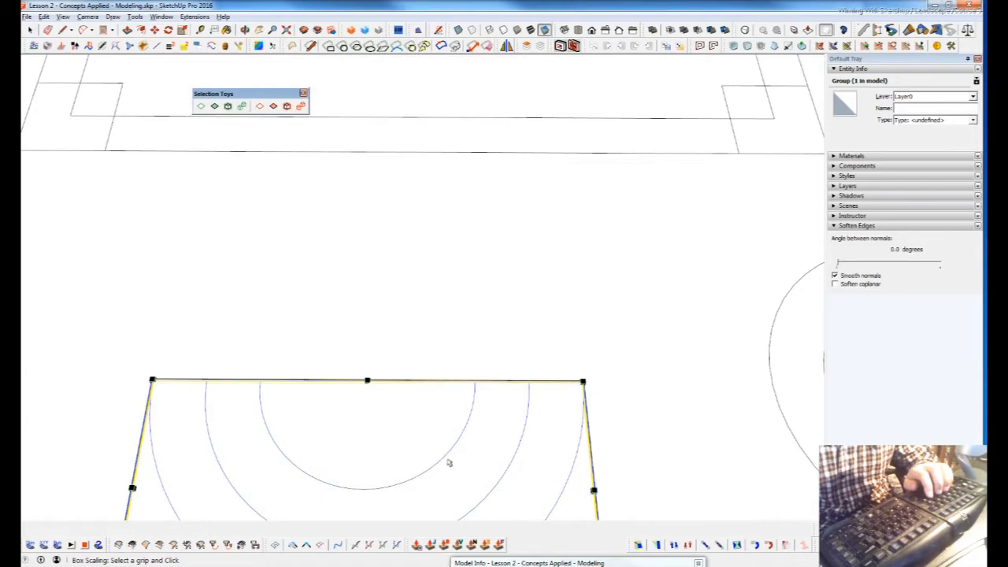
{"action": "scroll", "coordinate": [481, 438], "scroll_direction": "down", "scroll_amount": 3}
{"action": "key", "text": "space"}
{"action": "left_click", "coordinate": [662, 429]}
{"action": "scroll", "coordinate": [173, 322], "scroll_direction": "down", "scroll_amount": 5}
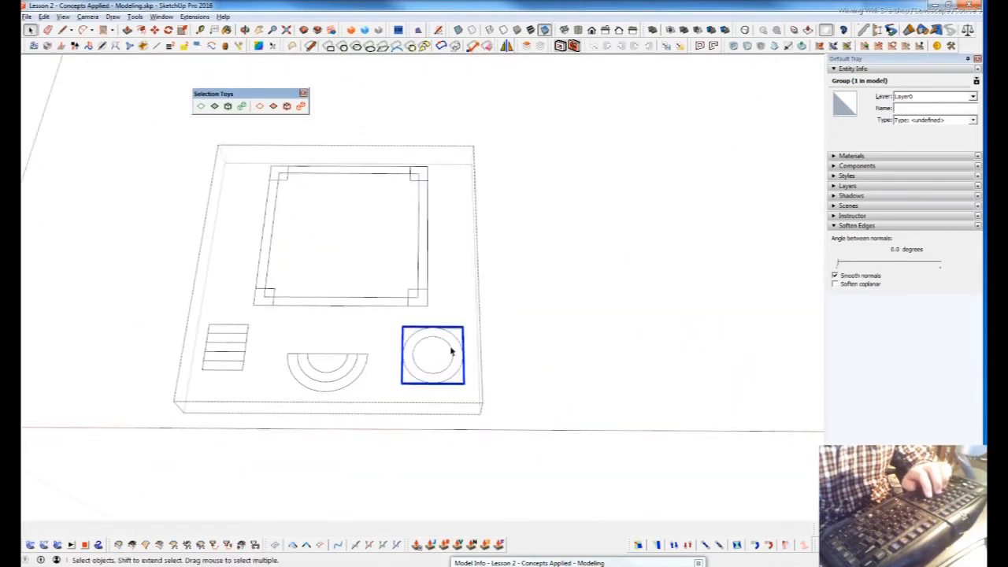
{"action": "scroll", "coordinate": [320, 377], "scroll_direction": "down", "scroll_amount": 4}
{"action": "left_click", "coordinate": [394, 367]}
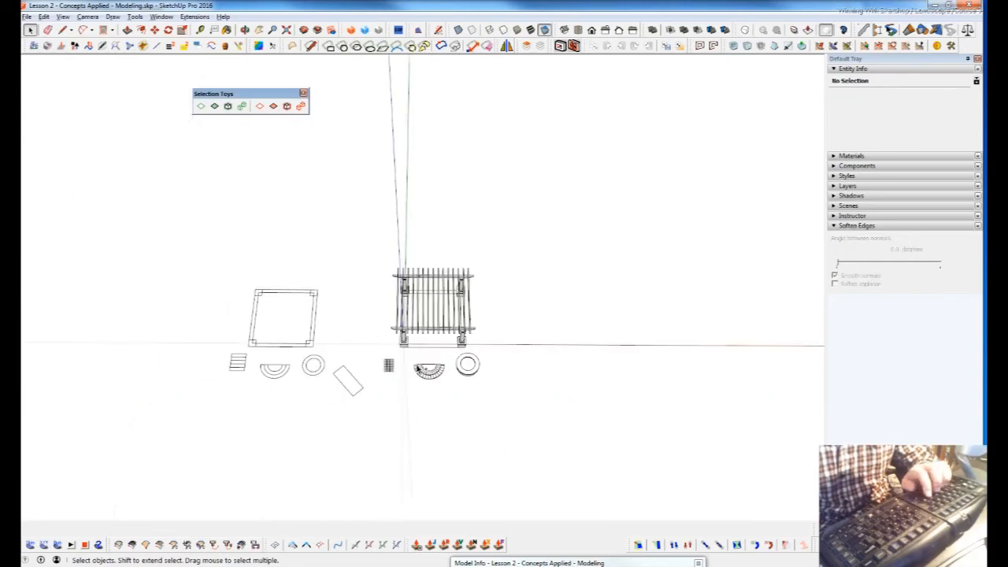
Select the rotated rectangle's short end edge and lengthen it about its center to about 7' 1 5/8" with FredoScale Box Scaling.
{"action": "scroll", "coordinate": [539, 386], "scroll_direction": "up", "scroll_amount": 4}
{"action": "key", "text": "l"}
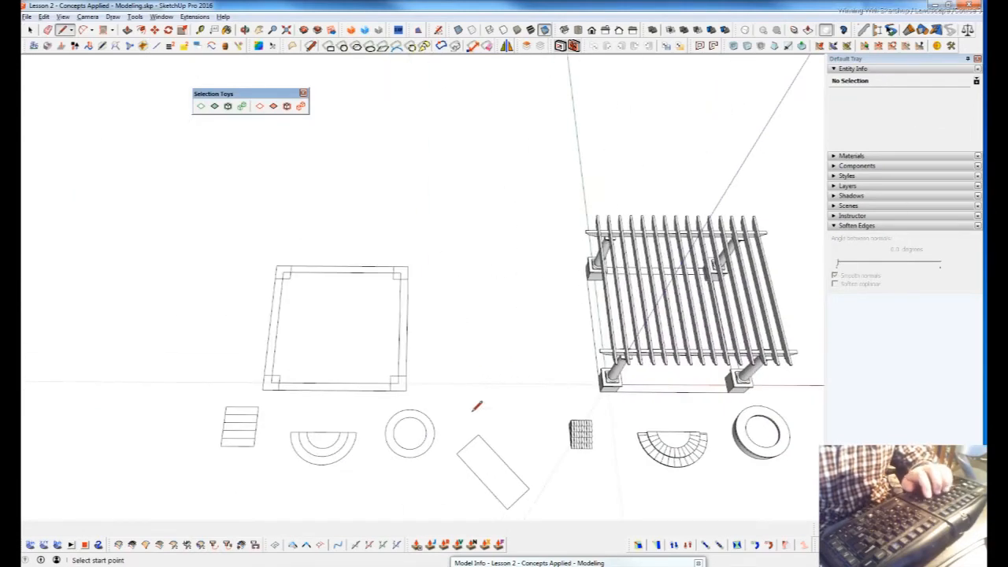
{"action": "scroll", "coordinate": [472, 383], "scroll_direction": "up", "scroll_amount": 5}
{"action": "key", "text": "space"}
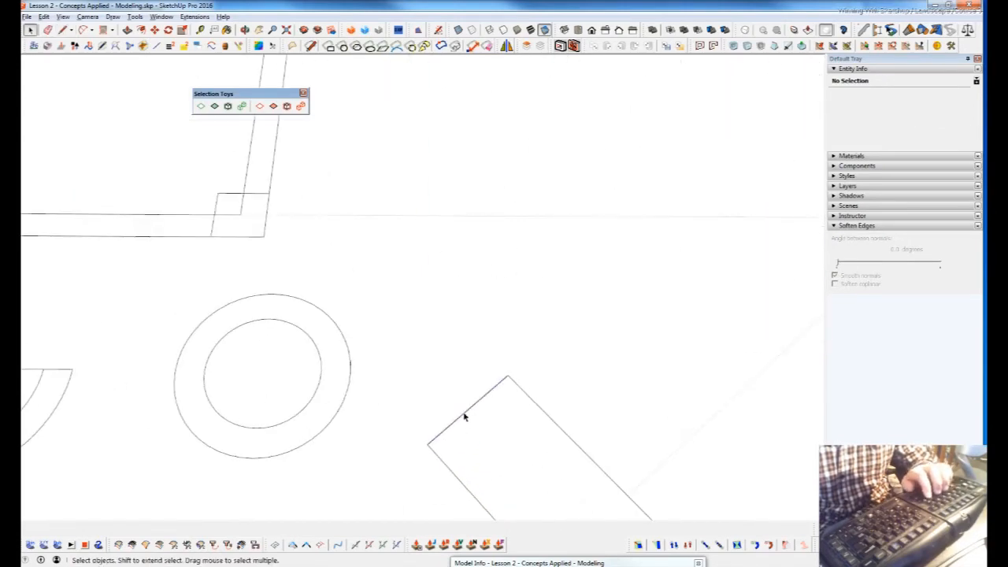
{"action": "left_click", "coordinate": [462, 422]}
{"action": "key", "text": "s"}
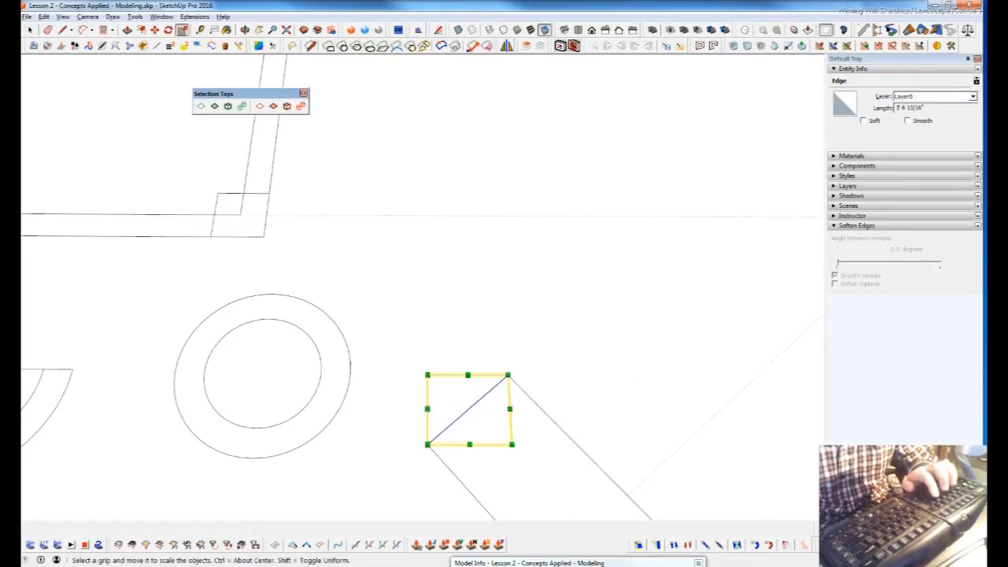
{"action": "left_click", "coordinate": [508, 376]}
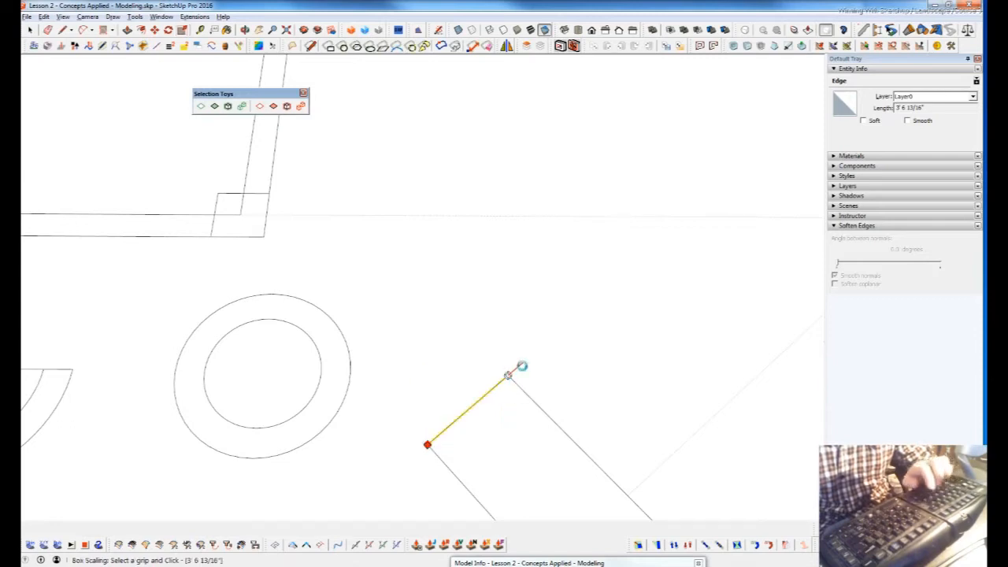
{"action": "key", "text": "ctrl"}
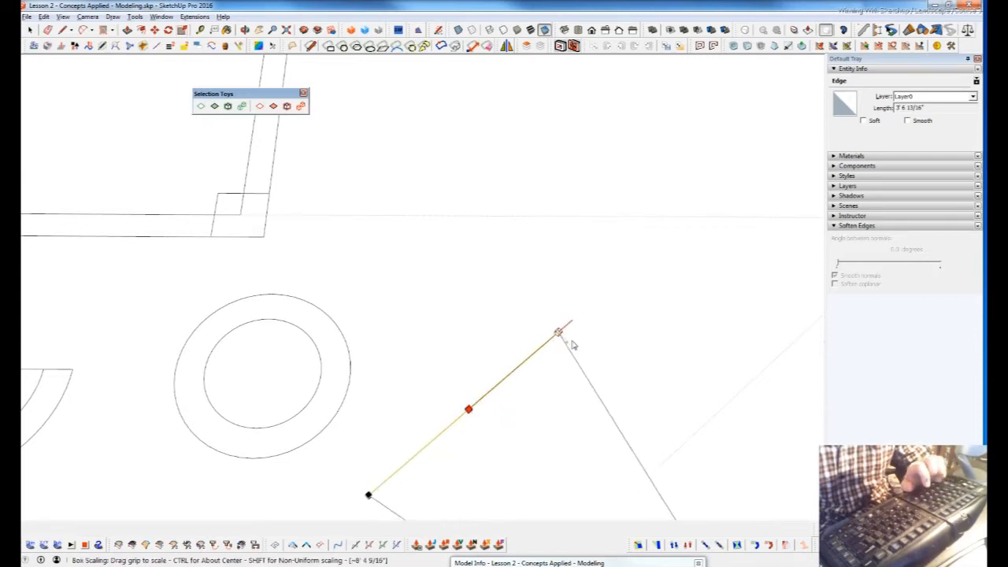
{"action": "scroll", "coordinate": [564, 364], "scroll_direction": "down", "scroll_amount": 5}
{"action": "left_click", "coordinate": [472, 415]}
{"action": "key", "text": "space"}
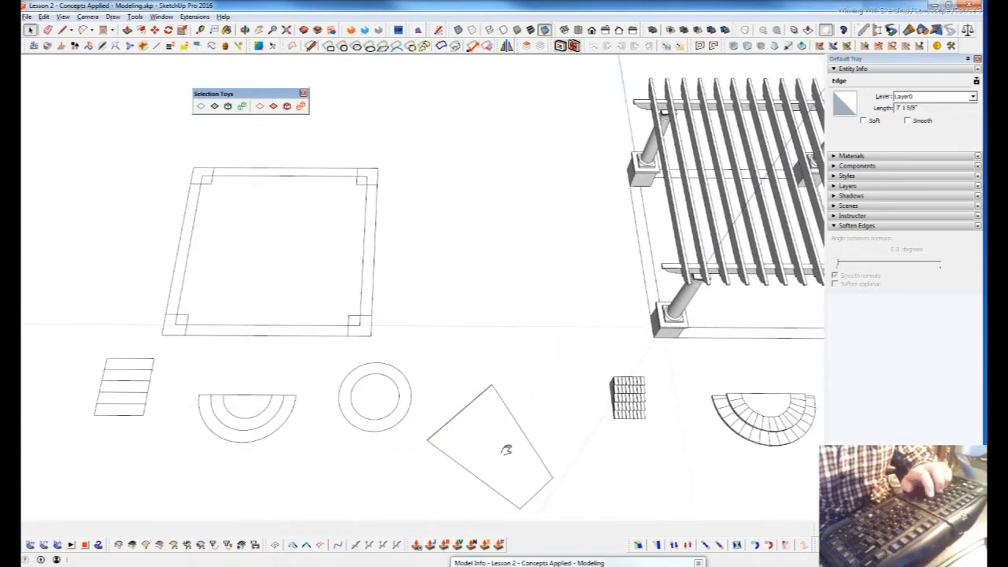
Draw a straight line about 6' 11" long in the empty space between the patio outline and the pergola.
{"action": "middle_click_drag", "start_coordinate": [506, 449], "coordinate": [536, 419], "text": "shift"}
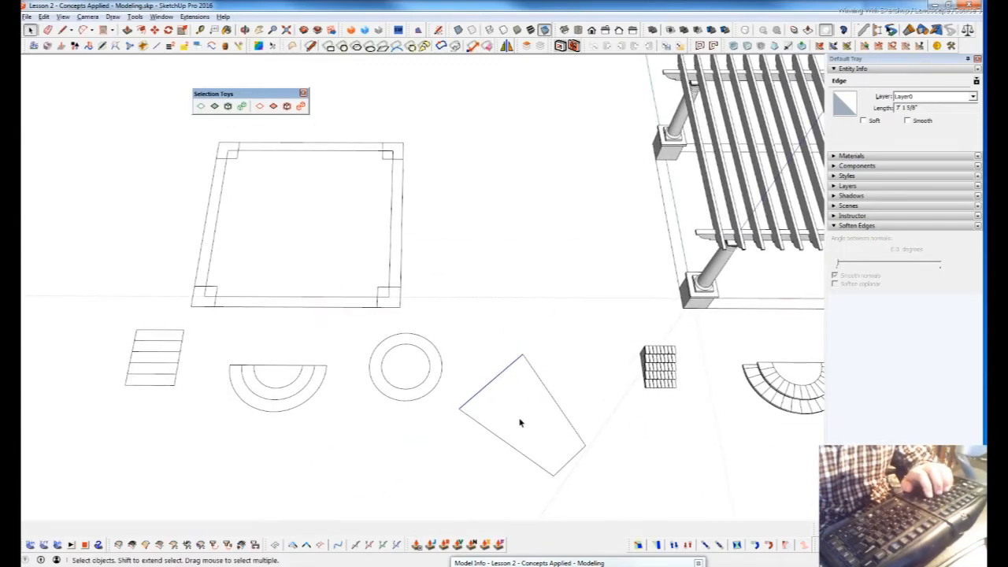
{"action": "scroll", "coordinate": [520, 423], "scroll_direction": "up", "scroll_amount": 4}
{"action": "scroll", "coordinate": [504, 428], "scroll_direction": "down", "scroll_amount": 4}
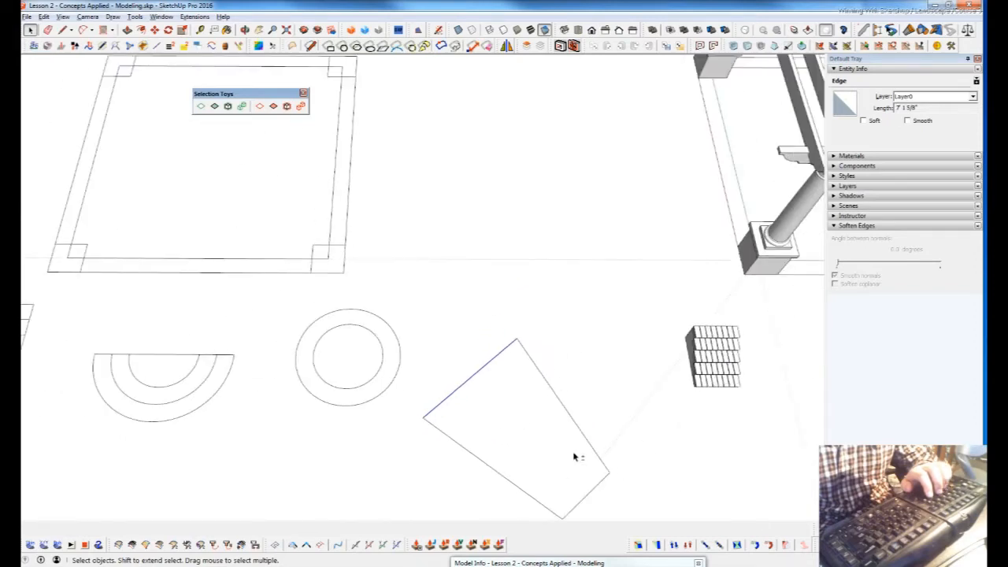
{"action": "scroll", "coordinate": [552, 473], "scroll_direction": "down", "scroll_amount": 1}
{"action": "scroll", "coordinate": [513, 463], "scroll_direction": "up", "scroll_amount": 3}
{"action": "key", "text": "l"}
{"action": "left_click", "coordinate": [432, 215]}
{"action": "left_click", "coordinate": [563, 216]}
{"action": "key", "text": "space"}
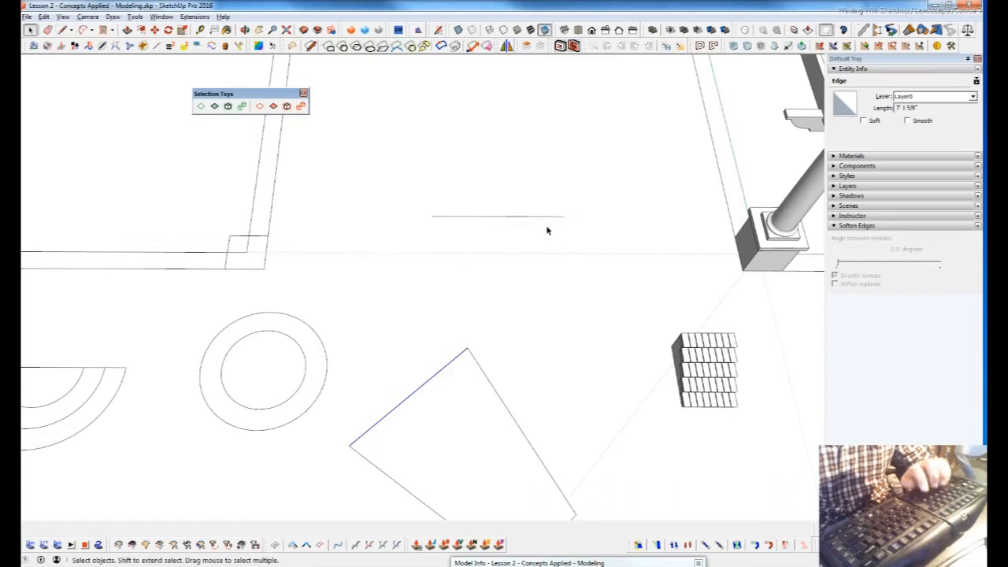
Select the new line and lengthen it slightly from its end with FredoScale Box Scaling.
{"action": "left_click", "coordinate": [548, 217]}
{"action": "key", "text": "s"}
{"action": "left_click", "coordinate": [454, 318]}
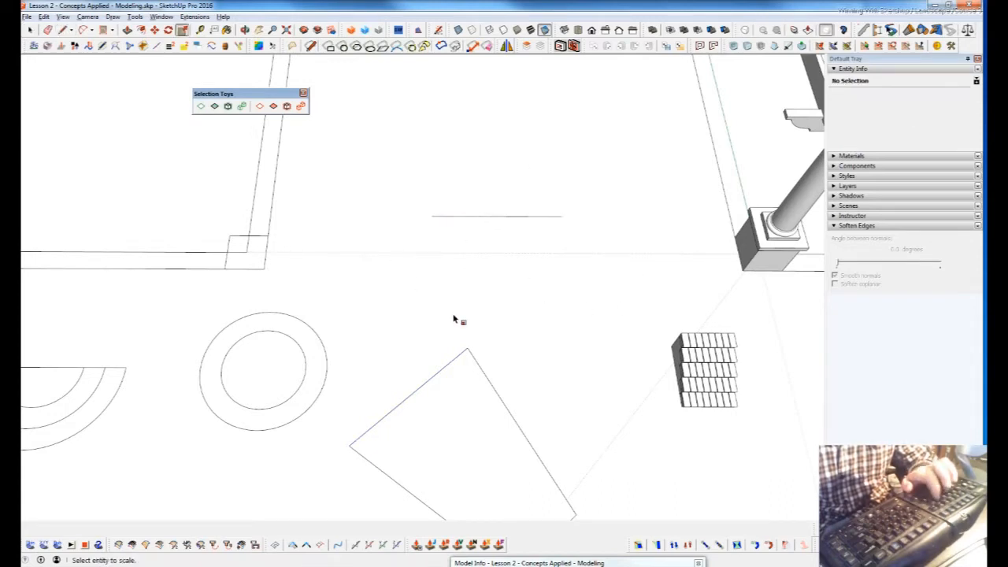
{"action": "key", "text": "space"}
{"action": "key", "text": "s"}
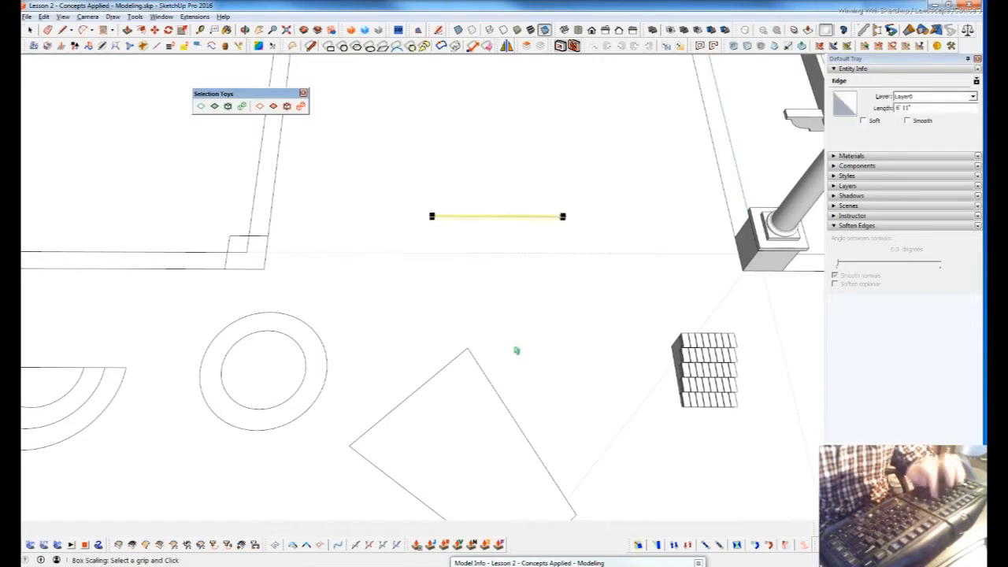
{"action": "left_click", "coordinate": [564, 217]}
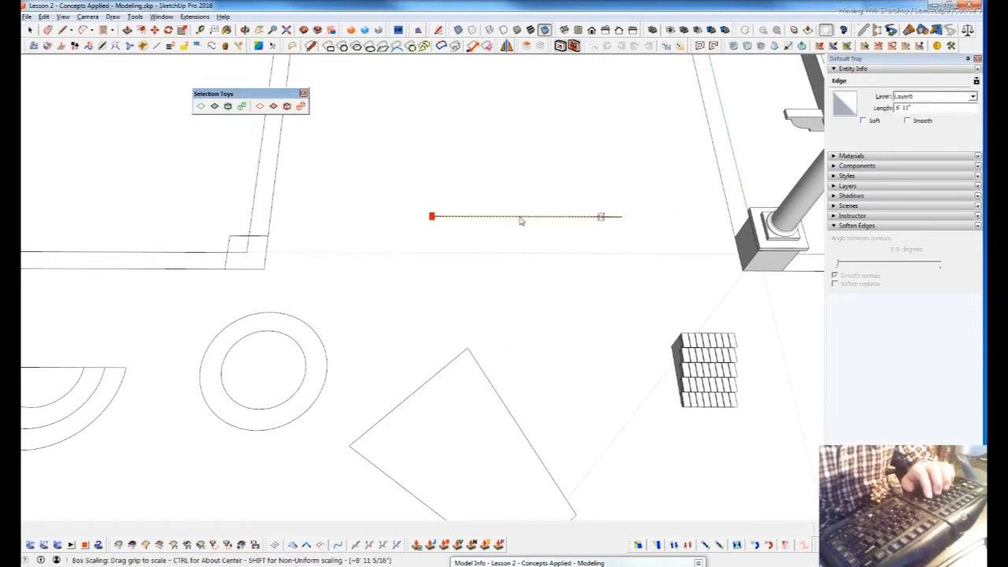
{"action": "left_click", "coordinate": [545, 220]}
{"action": "key", "text": "space"}
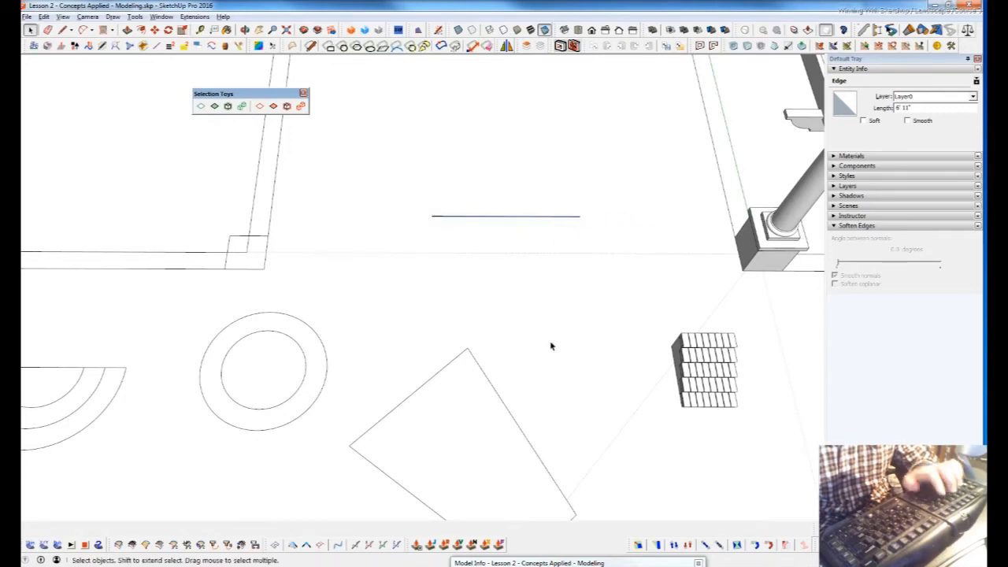
Delete the widened practice rectangle and the practice line.
{"action": "scroll", "coordinate": [413, 289], "scroll_direction": "down", "scroll_amount": 3}
{"action": "double_click", "coordinate": [464, 401]}
{"action": "key", "text": "Delete"}
{"action": "left_click_drag", "start_coordinate": [410, 211], "coordinate": [568, 282]}
{"action": "key", "text": "Delete"}
{"action": "middle_click_drag", "start_coordinate": [565, 429], "coordinate": [527, 397], "text": "shift"}
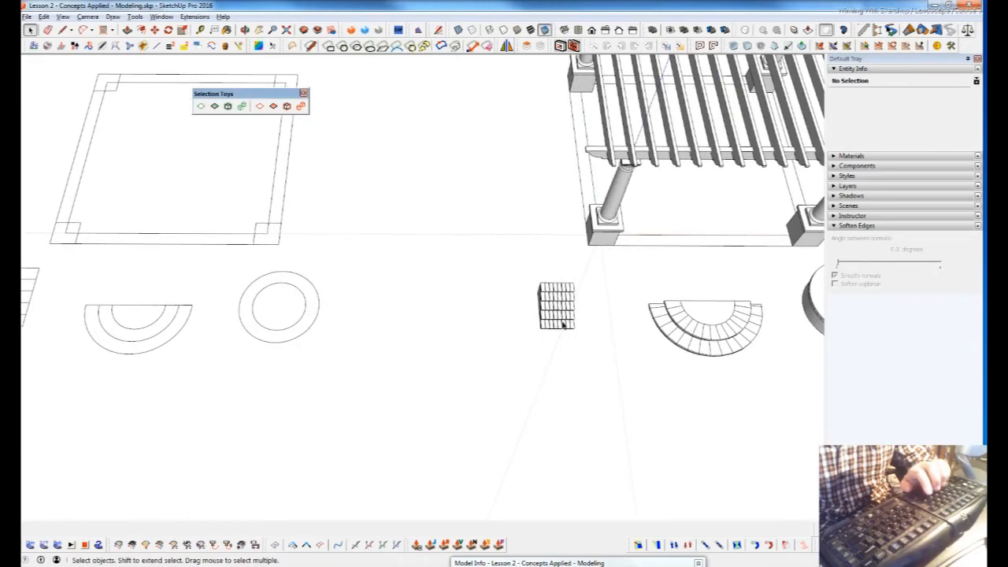
Select the straight stair component and resize its width from the side grip with FredoScale Box Stretching.
{"action": "scroll", "coordinate": [532, 300], "scroll_direction": "up", "scroll_amount": 6}
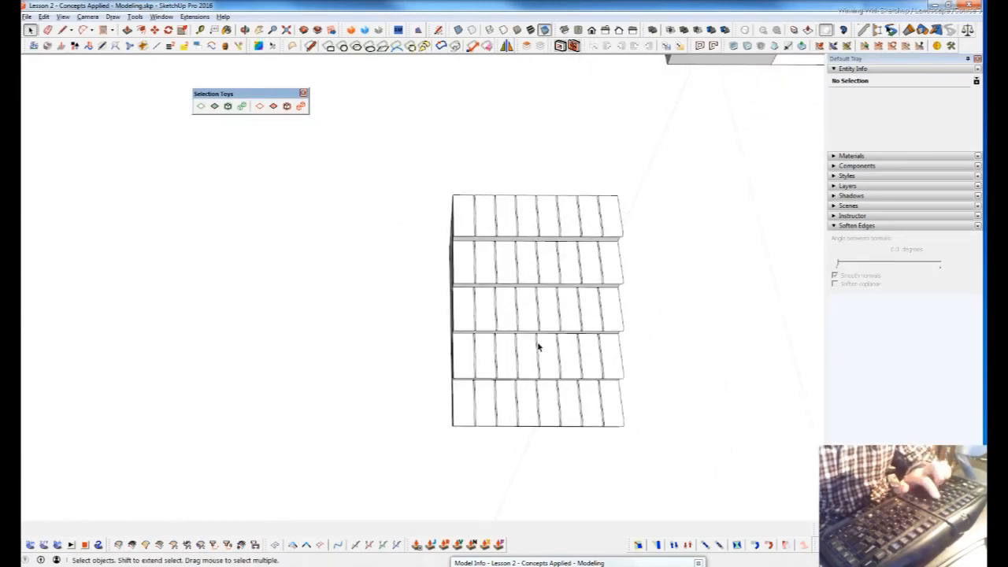
{"action": "middle_click_drag", "start_coordinate": [539, 347], "coordinate": [622, 322]}
{"action": "left_click", "coordinate": [623, 321]}
{"action": "middle_click_drag", "start_coordinate": [581, 362], "coordinate": [508, 259]}
{"action": "scroll", "coordinate": [549, 312], "scroll_direction": "up", "scroll_amount": 3}
{"action": "key", "text": "s"}
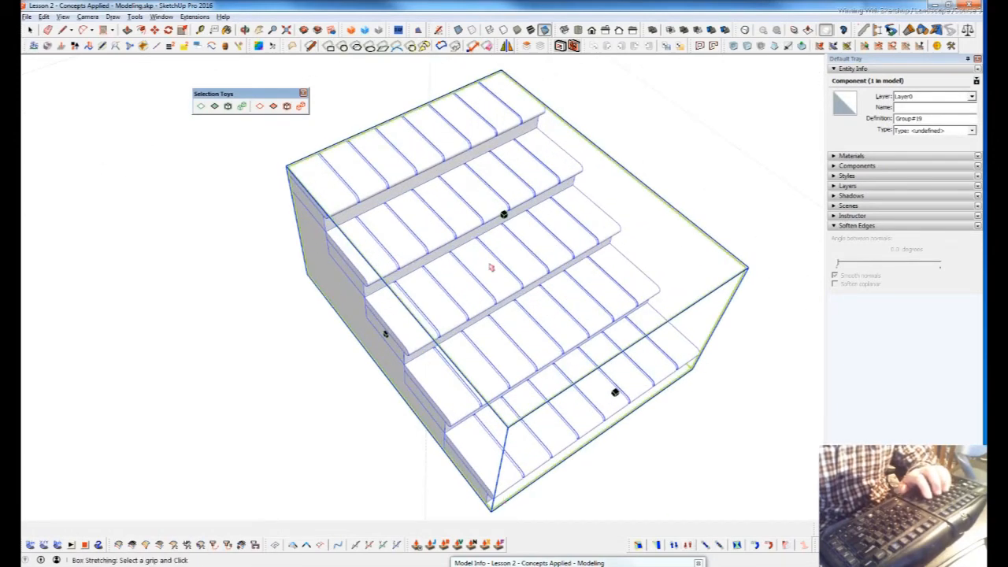
{"action": "left_click", "coordinate": [385, 335]}
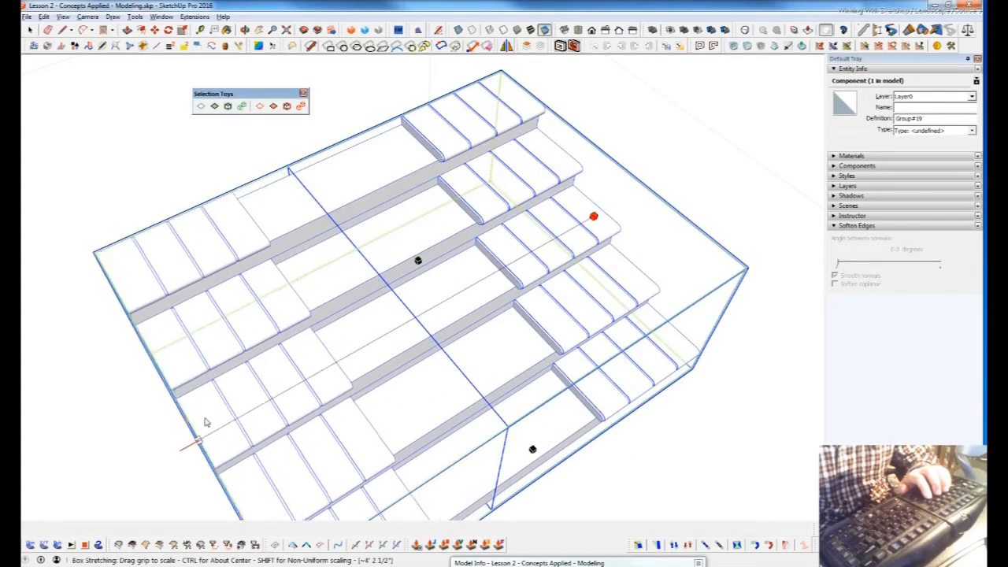
{"action": "scroll", "coordinate": [425, 313], "scroll_direction": "down", "scroll_amount": 2}
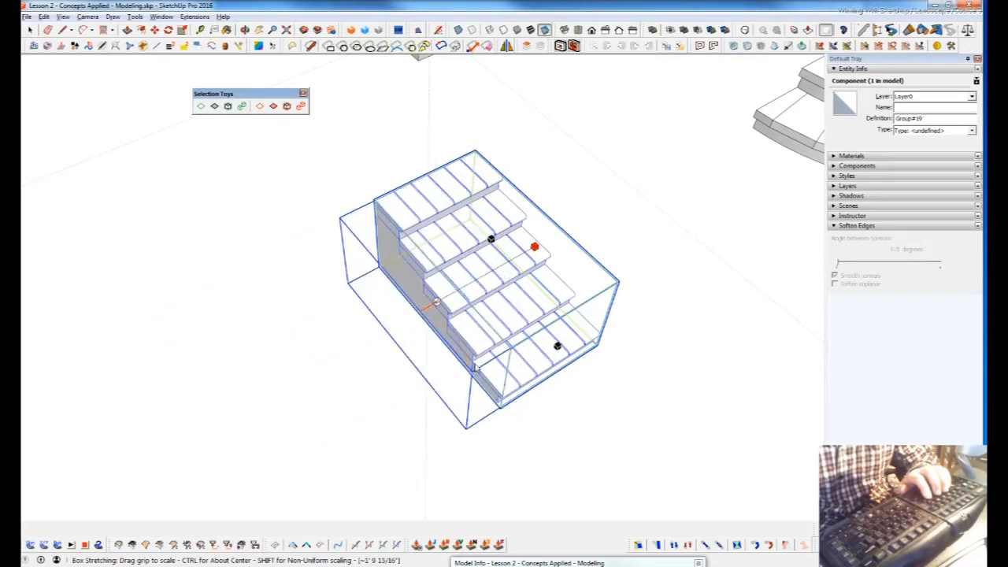
{"action": "left_click", "coordinate": [505, 334]}
{"action": "key", "text": "space"}
Examine the stair's tread pavers up close for how the stretching affected their widths and joints.
{"action": "scroll", "coordinate": [549, 312], "scroll_direction": "up", "scroll_amount": 2}
{"action": "scroll", "coordinate": [504, 333], "scroll_direction": "up", "scroll_amount": 3}
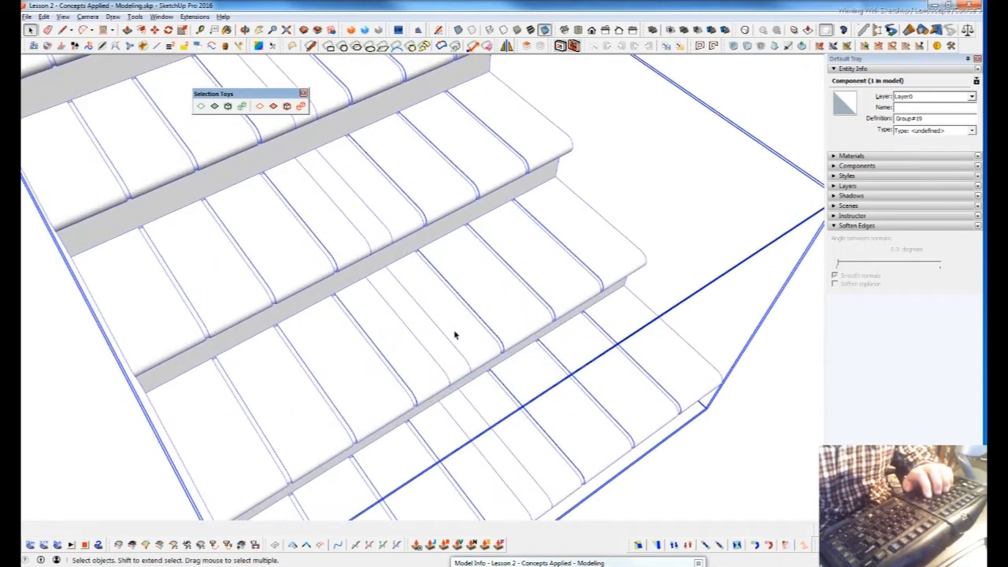
{"action": "scroll", "coordinate": [508, 291], "scroll_direction": "up", "scroll_amount": 2}
{"action": "scroll", "coordinate": [520, 323], "scroll_direction": "up", "scroll_amount": 2}
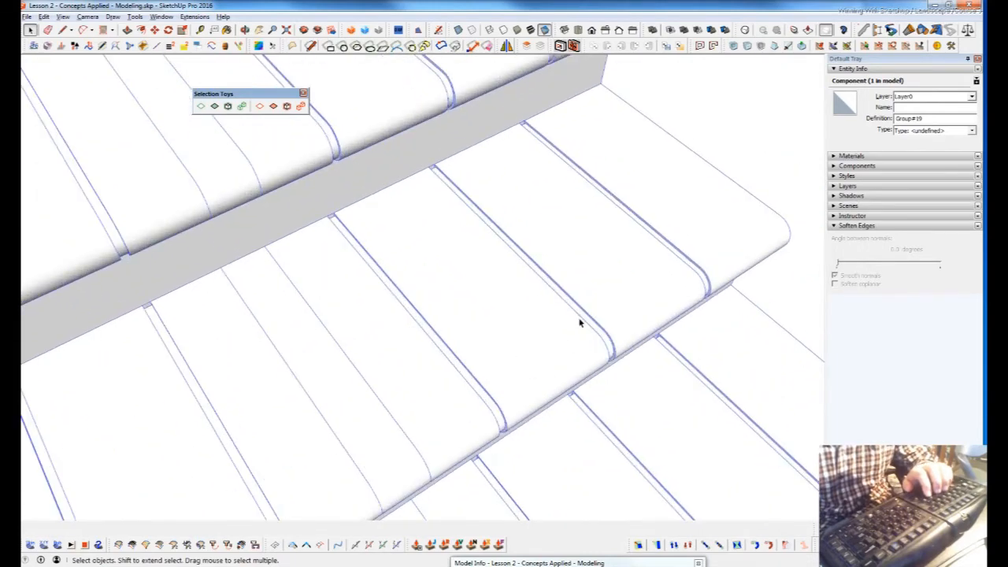
{"action": "scroll", "coordinate": [552, 292], "scroll_direction": "down", "scroll_amount": 5}
{"action": "scroll", "coordinate": [512, 272], "scroll_direction": "down", "scroll_amount": 3}
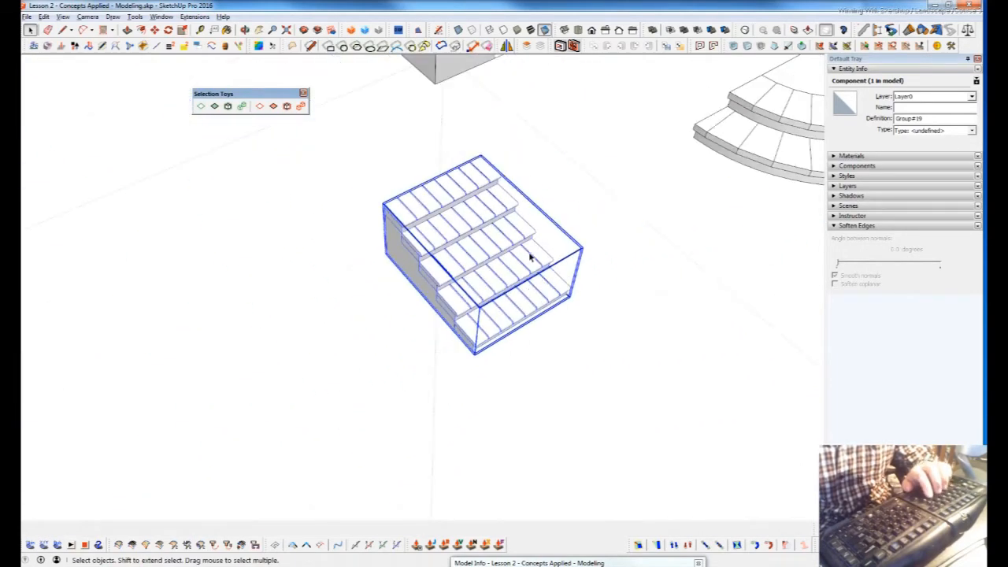
{"action": "scroll", "coordinate": [528, 284], "scroll_direction": "up", "scroll_amount": 4}
{"action": "scroll", "coordinate": [506, 240], "scroll_direction": "down", "scroll_amount": 5}
Widen the stair component from its side grip to about 4' 10 9/16", a red-axis factor of 2.00, with Box Stretching.
{"action": "key", "text": "s"}
{"action": "left_click_drag", "start_coordinate": [318, 265], "coordinate": [319, 377]}
{"action": "key", "text": "space"}
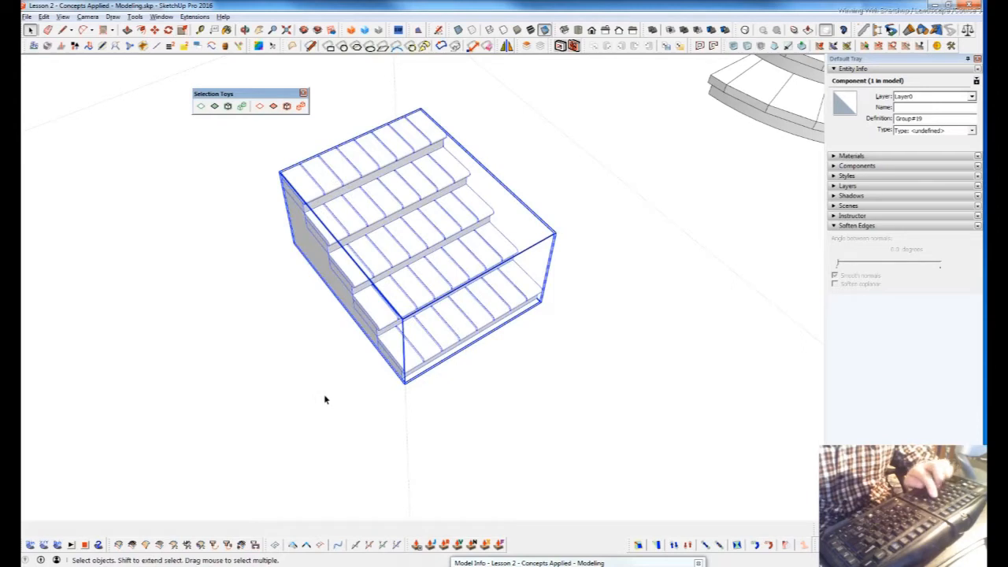
{"action": "key", "text": "shift+s"}
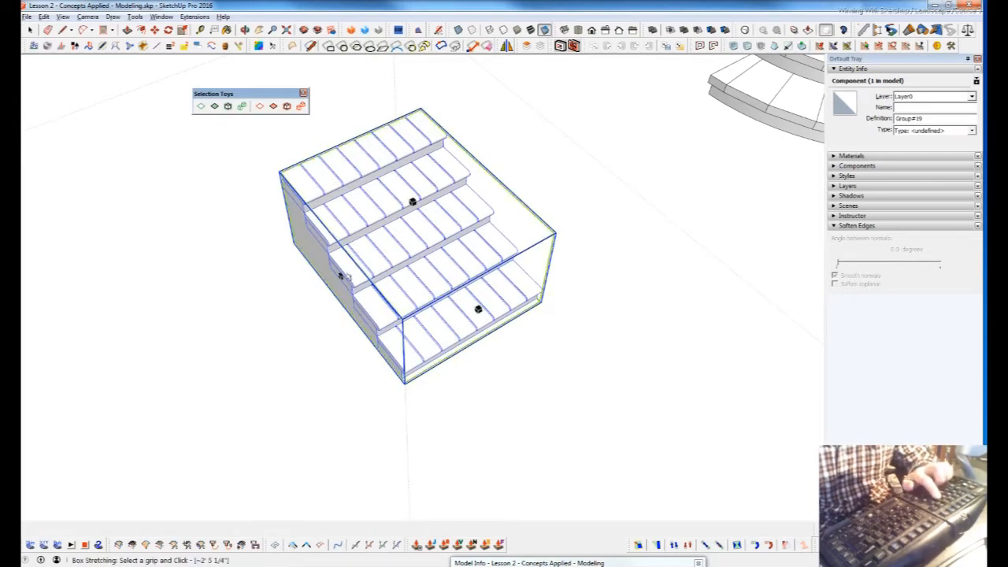
{"action": "left_click_drag", "start_coordinate": [311, 304], "coordinate": [201, 377]}
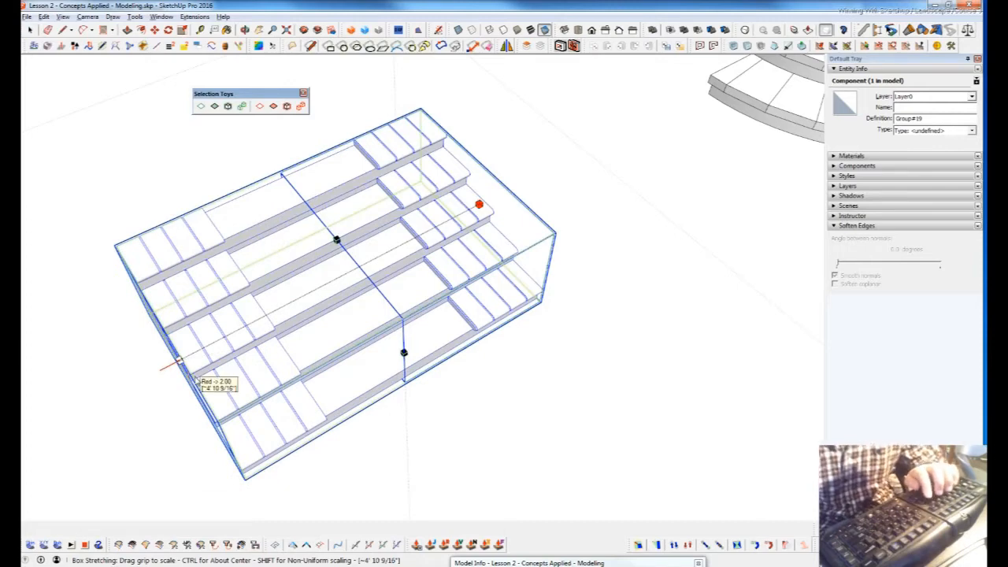
{"action": "key", "text": "space"}
{"action": "middle_click_drag", "start_coordinate": [331, 294], "coordinate": [307, 241]}
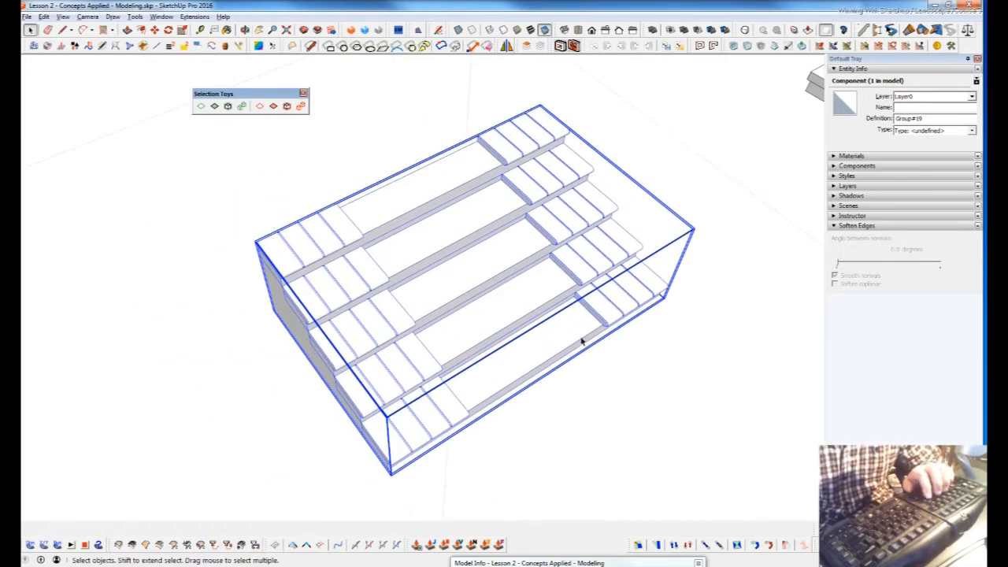
{"action": "scroll", "coordinate": [472, 334], "scroll_direction": "down", "scroll_amount": 2}
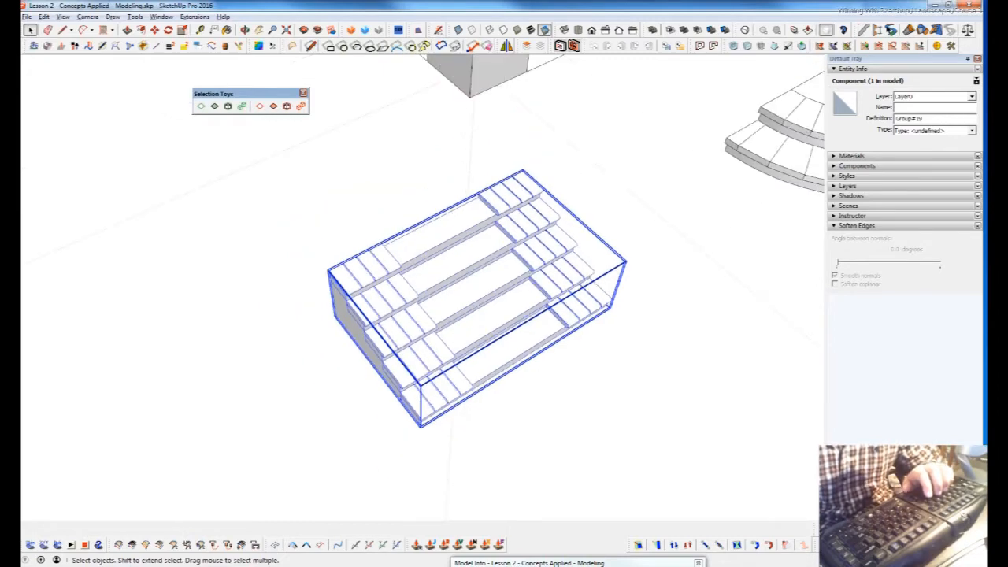
Switch to Notepad and review the keyboard shortcut list from the Q–T row through the A–G row.
{"action": "key", "text": "alt+Tab"}
{"action": "scroll", "coordinate": [501, 341], "scroll_direction": "down", "scroll_amount": 7}
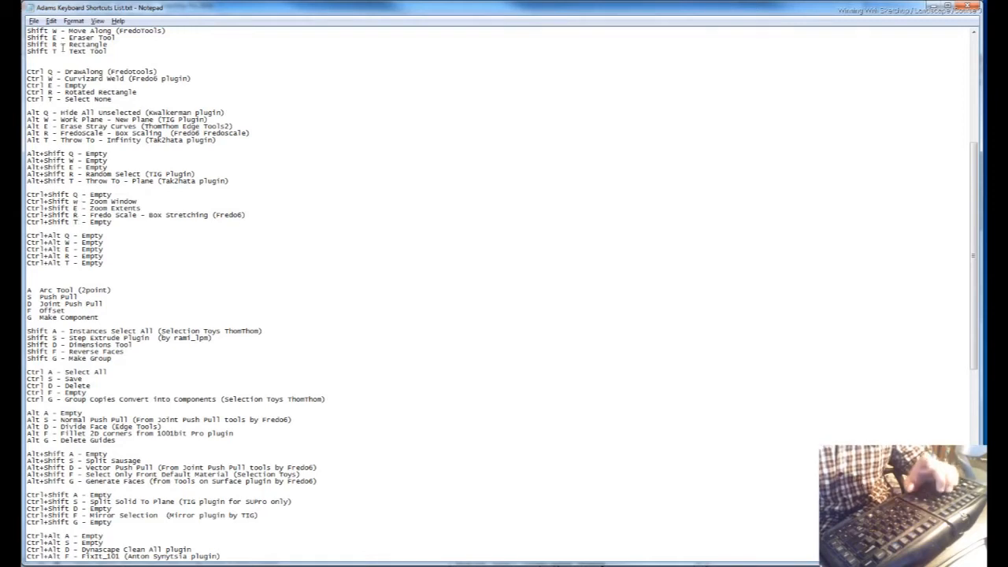
{"action": "scroll", "coordinate": [168, 158], "scroll_direction": "up", "scroll_amount": 10}
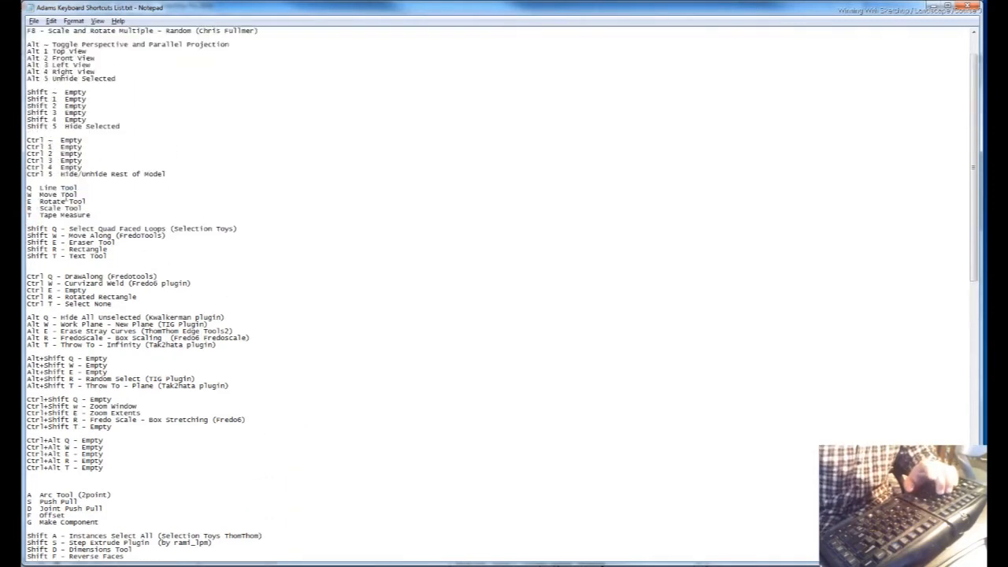
{"action": "scroll", "coordinate": [487, 417], "scroll_direction": "down", "scroll_amount": 8}
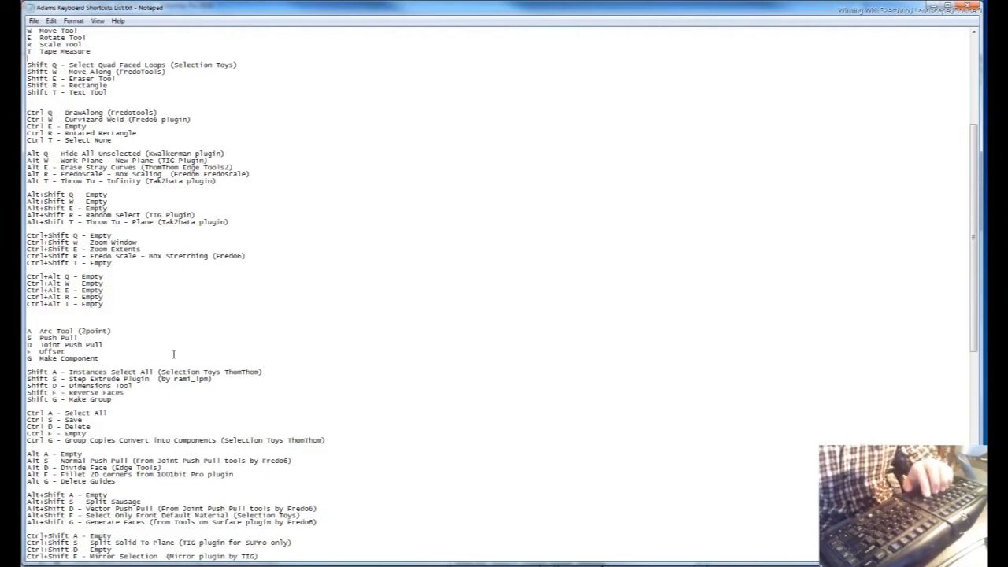
Switch to SketchUp and open the patio slab group under the pergola for editing.
{"action": "key", "text": "alt+Tab"}
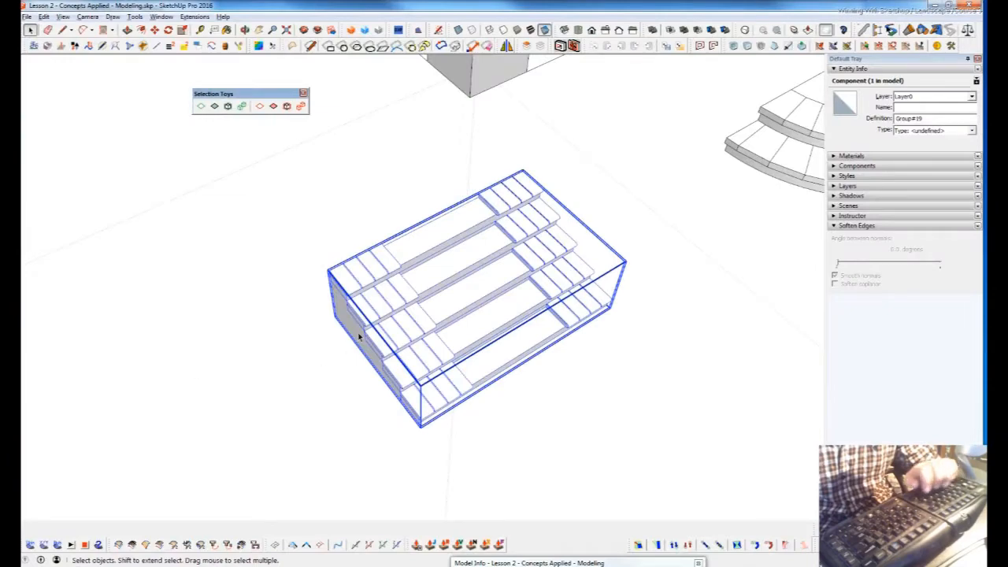
{"action": "key", "text": "p"}
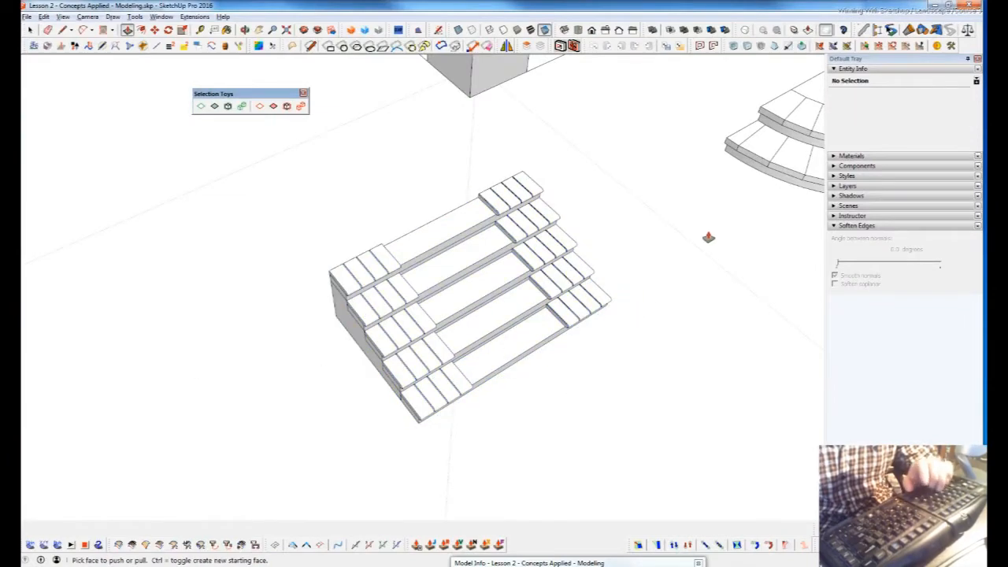
{"action": "middle_click_drag", "start_coordinate": [711, 239], "coordinate": [531, 405]}
{"action": "middle_click_drag", "start_coordinate": [612, 204], "coordinate": [642, 441], "text": "shift"}
{"action": "key", "text": "space"}
{"action": "double_click", "coordinate": [599, 205]}
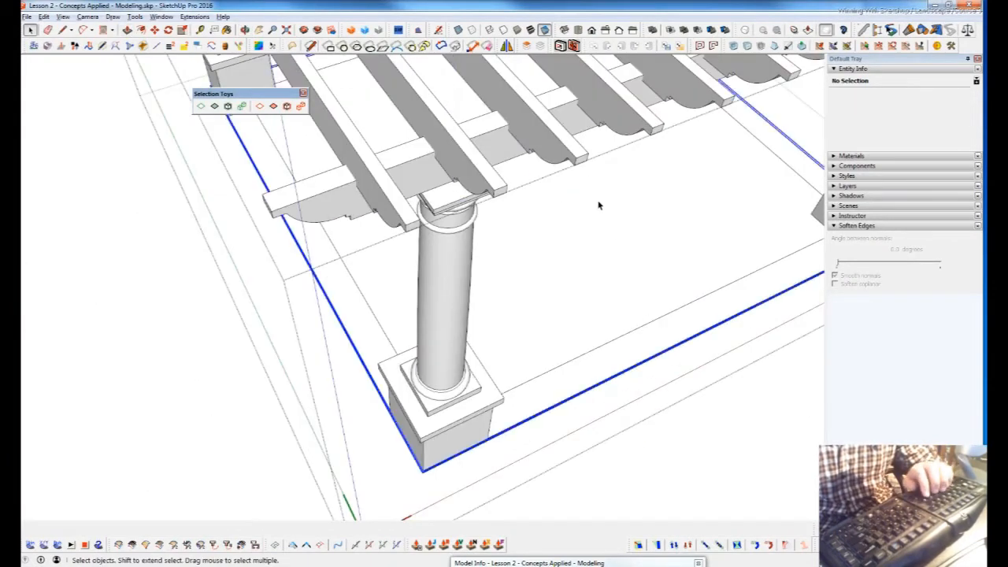
{"action": "double_click", "coordinate": [600, 205]}
Try the standard Push/Pull on the patio slab's inner face.
{"action": "key", "text": "p"}
{"action": "left_click", "coordinate": [604, 256]}
{"action": "key", "text": "space"}
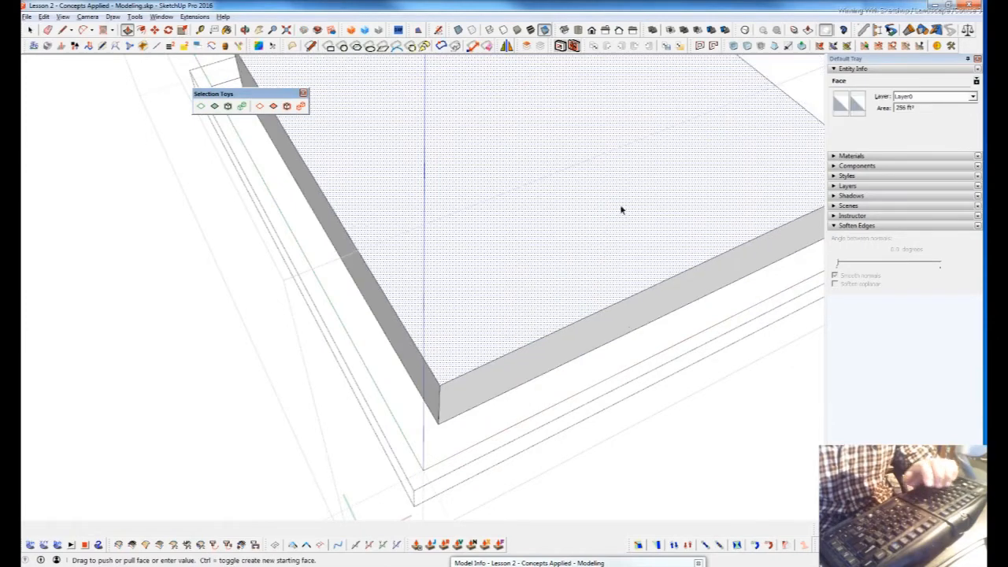
{"action": "scroll", "coordinate": [621, 209], "scroll_direction": "down", "scroll_amount": 2}
{"action": "key", "text": "p"}
{"action": "middle_click_drag", "start_coordinate": [621, 259], "coordinate": [662, 277]}
{"action": "left_click", "coordinate": [639, 209]}
{"action": "key", "text": "space"}
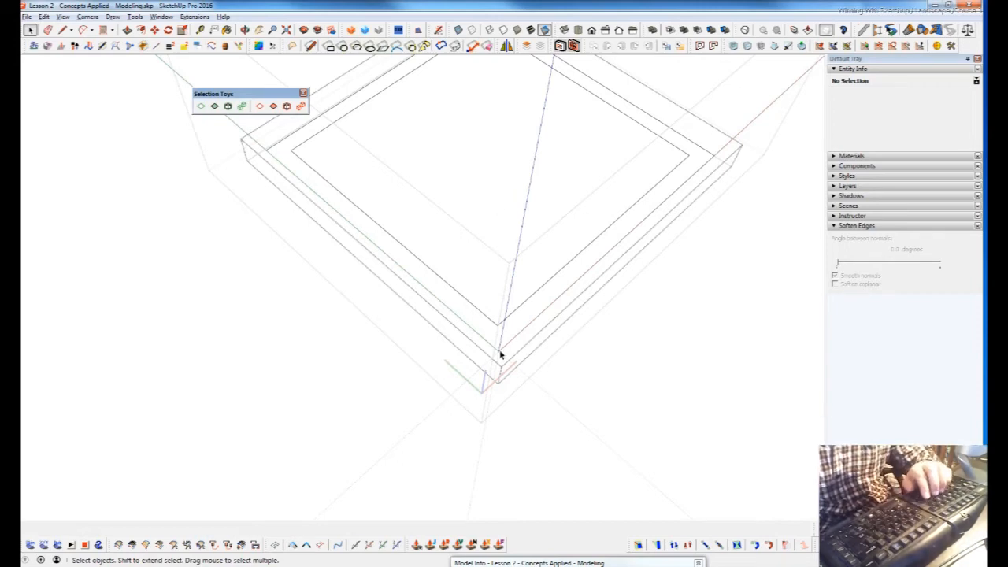
{"action": "middle_click_drag", "start_coordinate": [504, 342], "coordinate": [613, 257]}
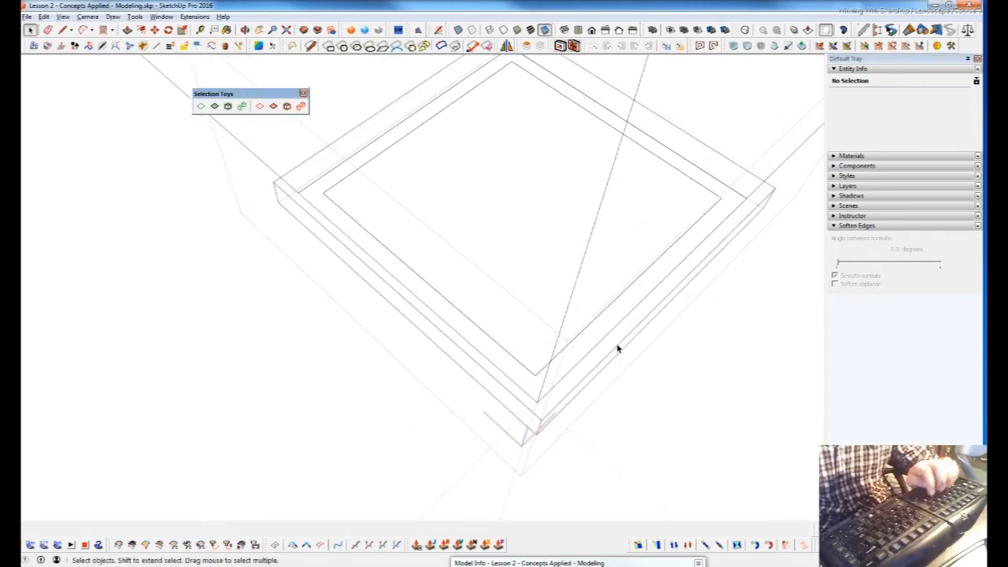
Switch to Notepad and review the A–G rows of the shortcut list; return to SketchUp and cancel the save prompt.
{"action": "key", "text": "alt+Tab"}
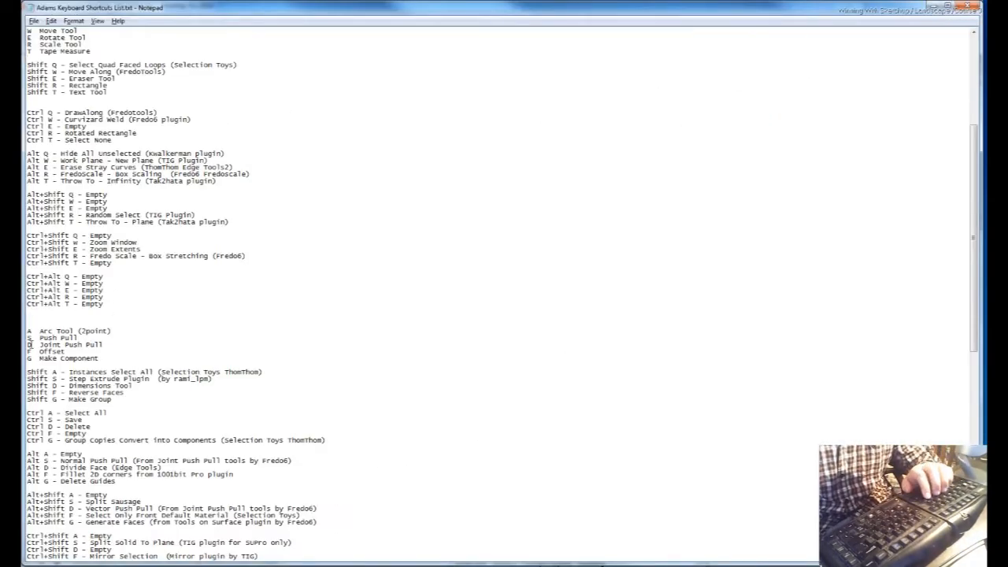
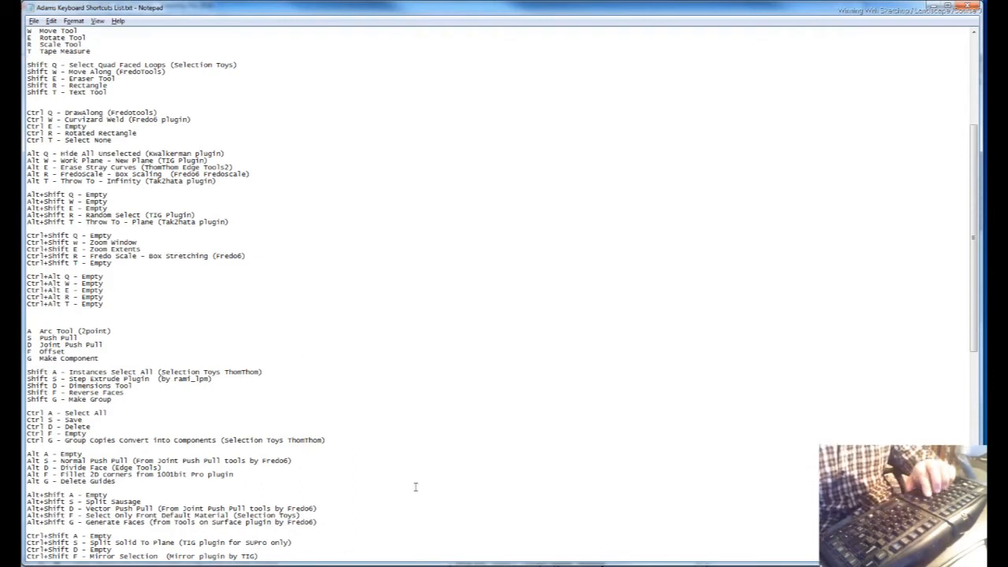
{"action": "scroll", "coordinate": [144, 338], "scroll_direction": "down", "scroll_amount": 3}
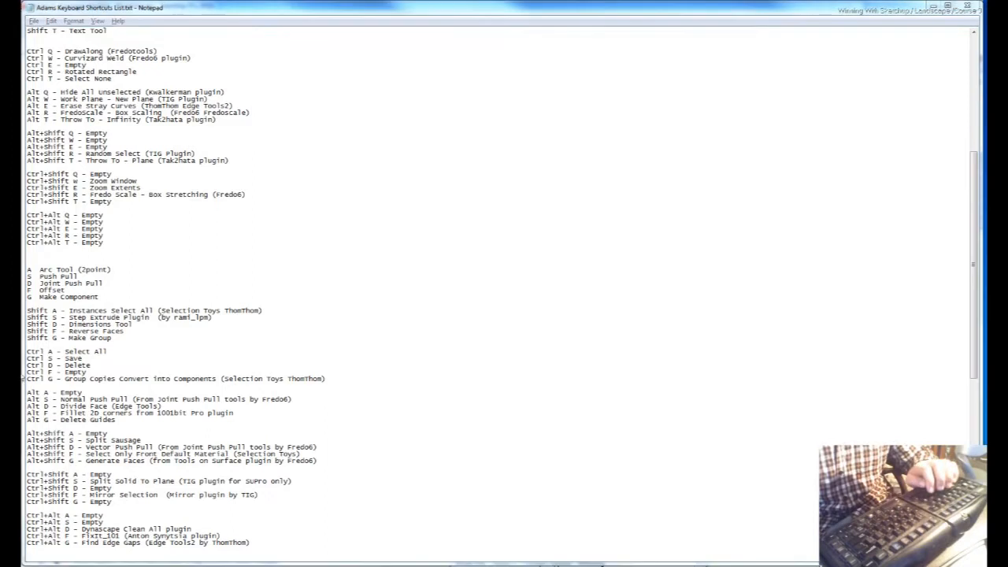
{"action": "key", "text": "alt+Tab"}
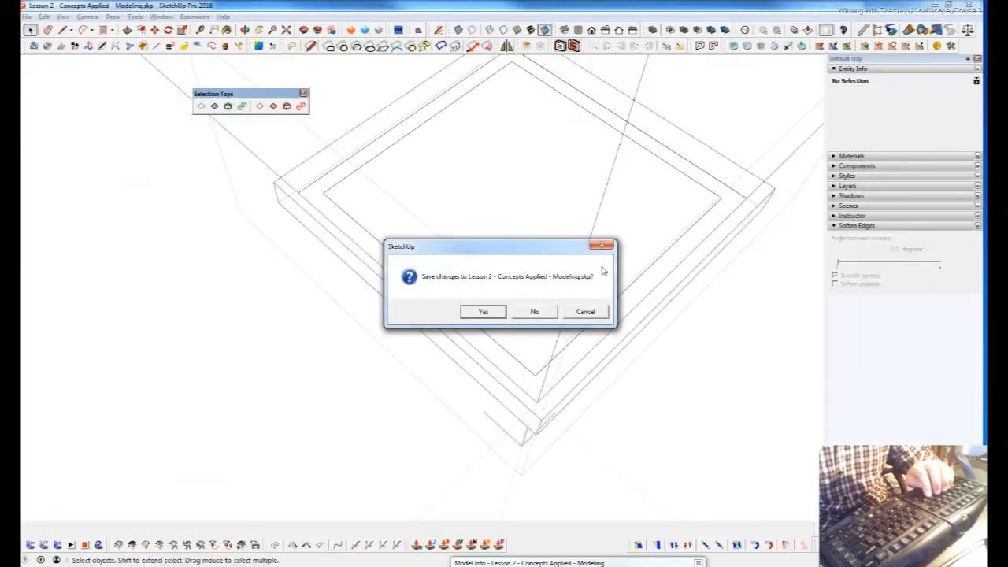
{"action": "left_click", "coordinate": [586, 312]}
Try Normal Push Pull from the Joint Push Pull tools on the patio slab's inner face.
{"action": "key", "text": "o"}
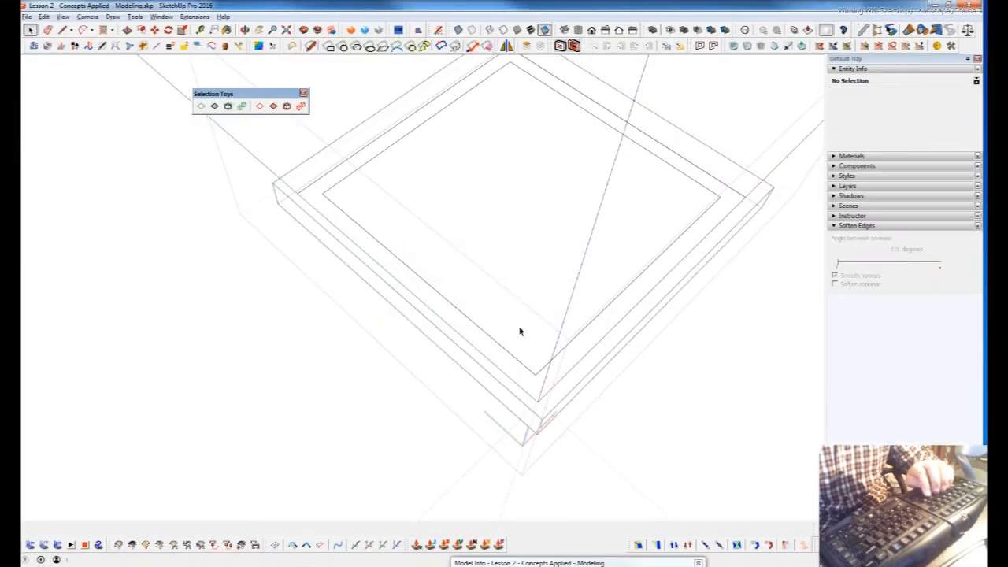
{"action": "key", "text": "p"}
{"action": "middle_click_drag", "start_coordinate": [549, 322], "coordinate": [471, 316], "text": "shift"}
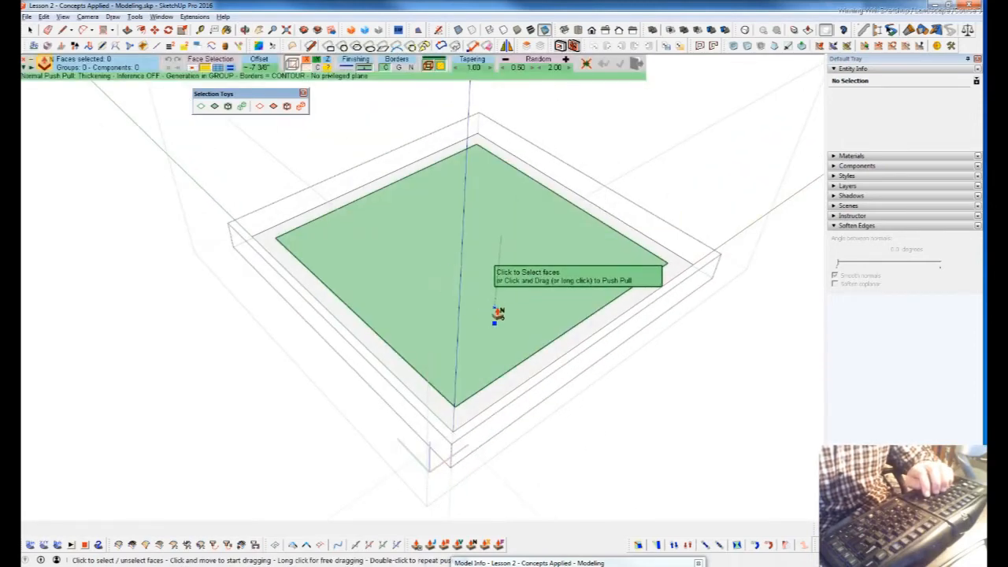
{"action": "left_click", "coordinate": [495, 365]}
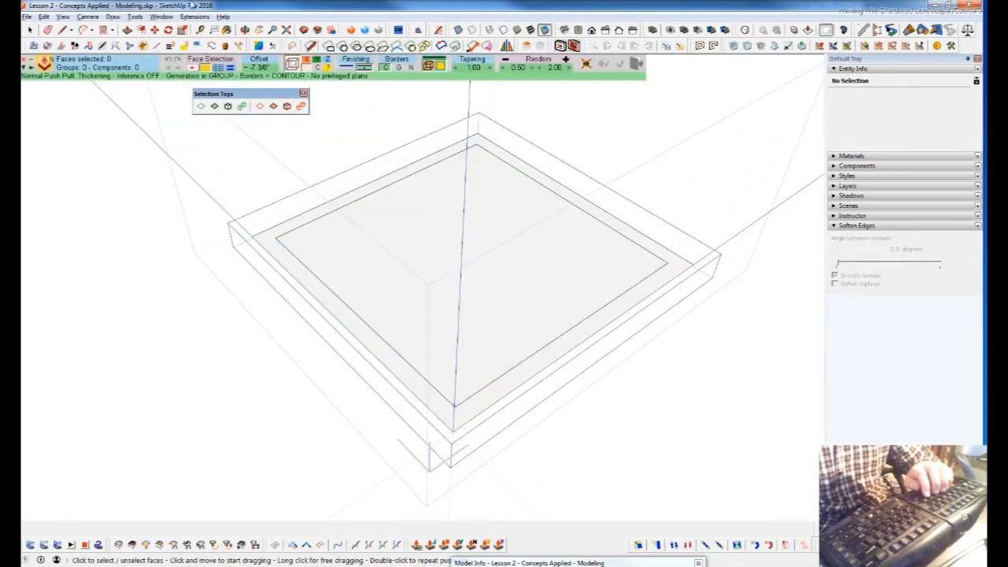
{"action": "key", "text": "p"}
{"action": "key", "text": "shift+p"}
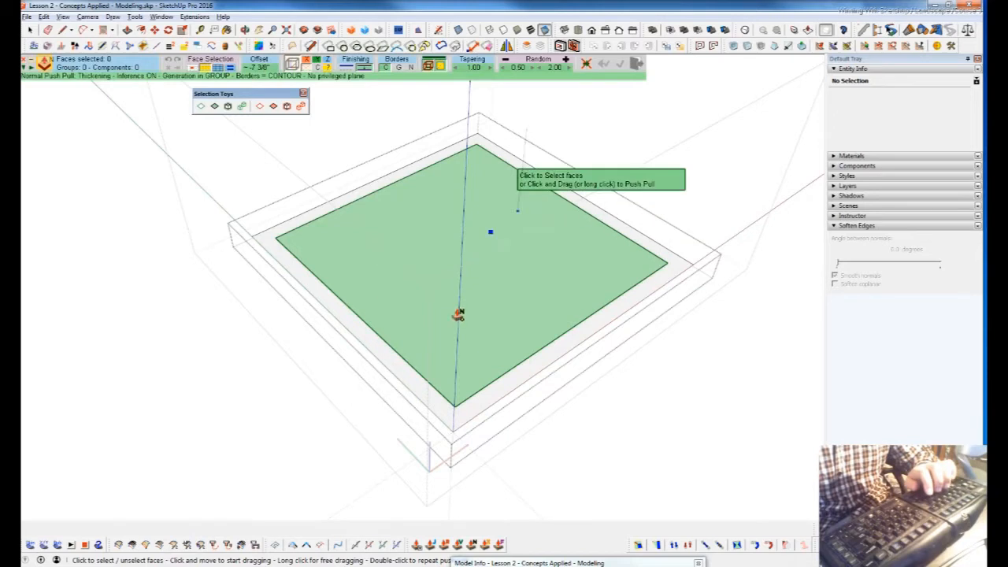
{"action": "key", "text": "space"}
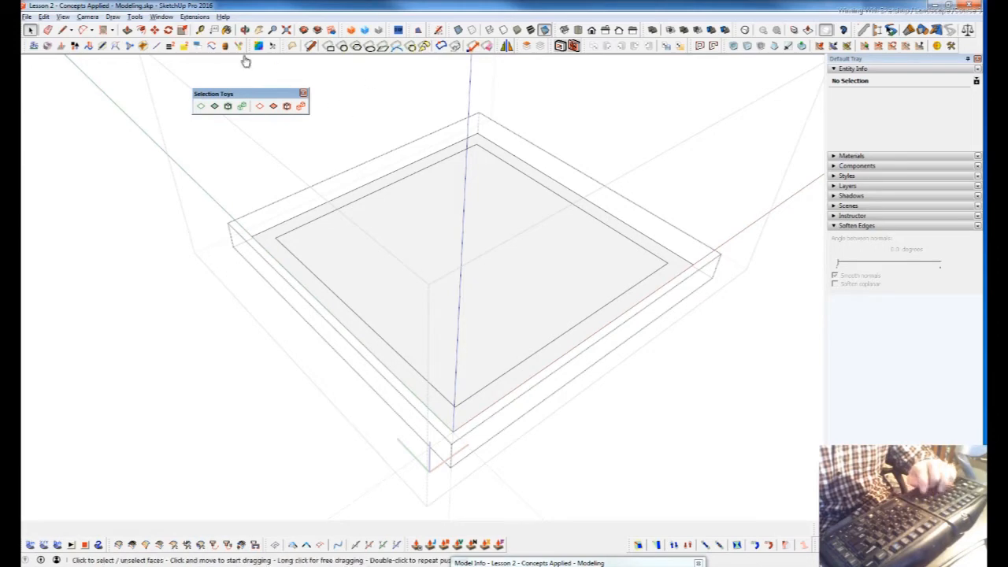
Repeat the Normal Push Pull attempt on the slab's inner face and compare it with the standard Push/Pull.
{"action": "key", "text": "j"}
{"action": "middle_click_drag", "start_coordinate": [462, 281], "coordinate": [428, 227]}
{"action": "left_click_drag", "start_coordinate": [480, 295], "coordinate": [504, 287]}
{"action": "key", "text": "space"}
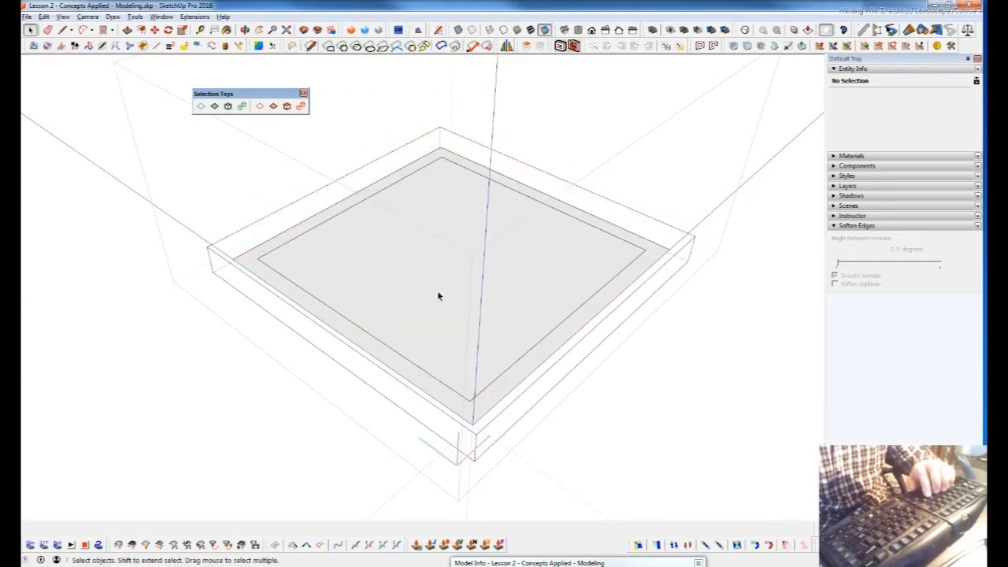
{"action": "key", "text": "p"}
{"action": "left_click_drag", "start_coordinate": [514, 297], "coordinate": [546, 423]}
{"action": "key", "text": "space"}
{"action": "middle_click_drag", "start_coordinate": [526, 397], "coordinate": [417, 383]}
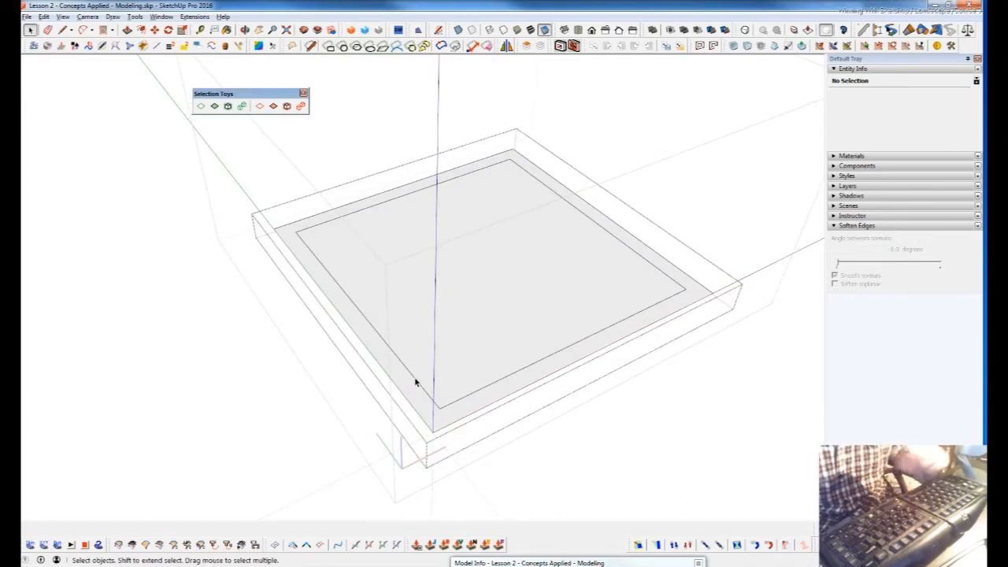
Close the patio slab group to return to the full pergola model.
{"action": "middle_click_drag", "start_coordinate": [412, 328], "coordinate": [443, 281]}
{"action": "scroll", "coordinate": [452, 234], "scroll_direction": "down", "scroll_amount": 2}
{"action": "middle_click_drag", "start_coordinate": [623, 299], "coordinate": [553, 354]}
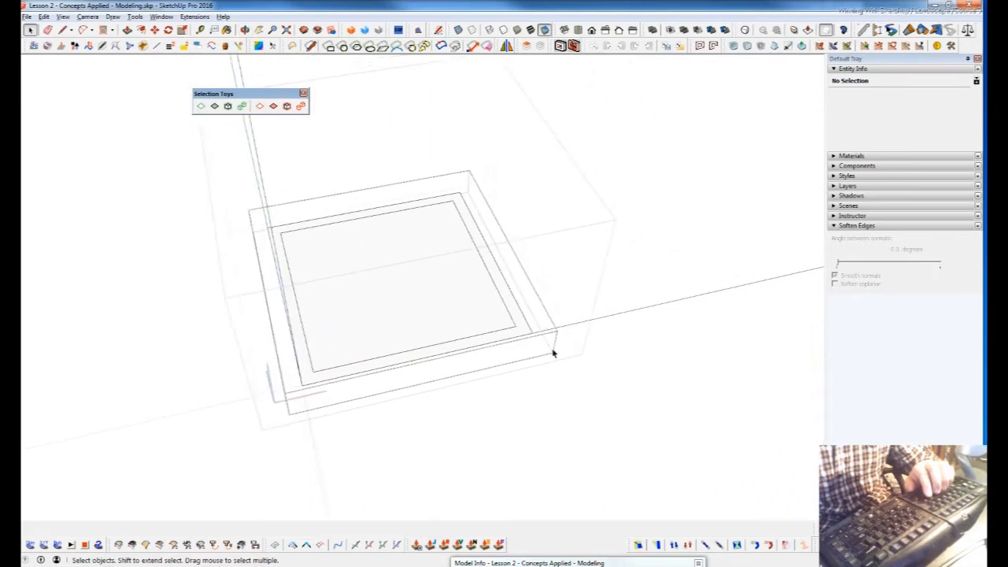
{"action": "middle_click_drag", "start_coordinate": [315, 250], "coordinate": [425, 274], "text": "shift"}
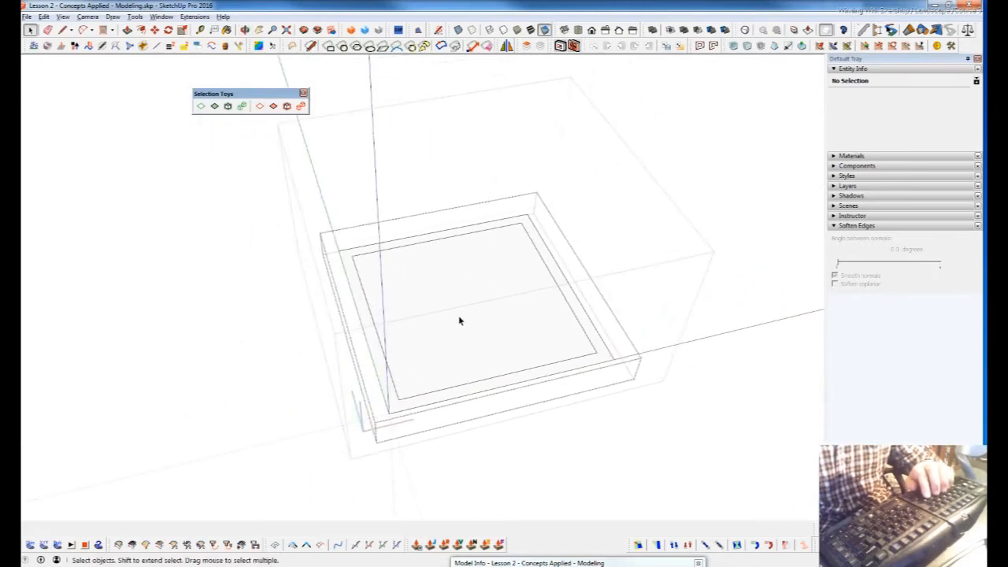
{"action": "middle_click_drag", "start_coordinate": [475, 315], "coordinate": [589, 310]}
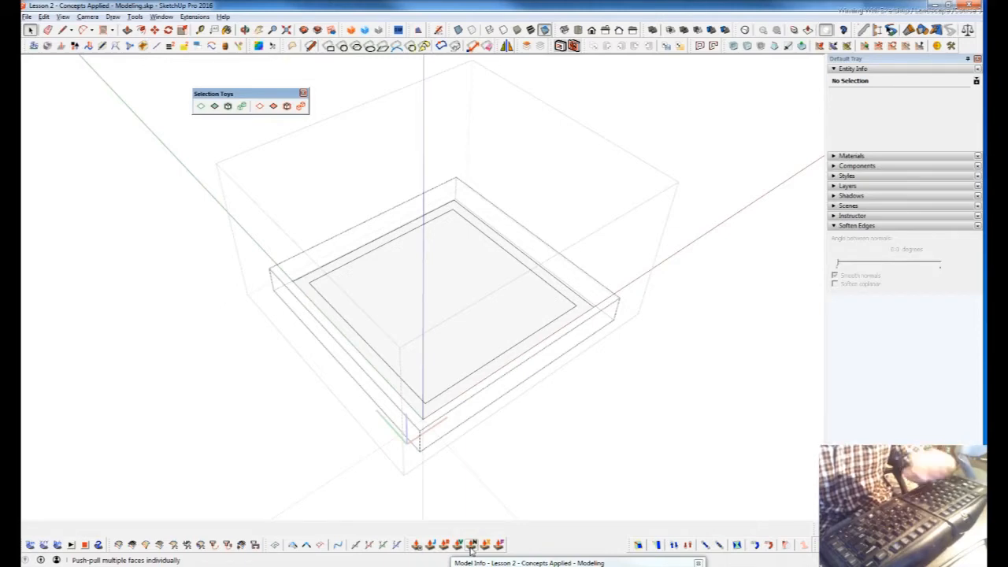
{"action": "key", "text": "Escape"}
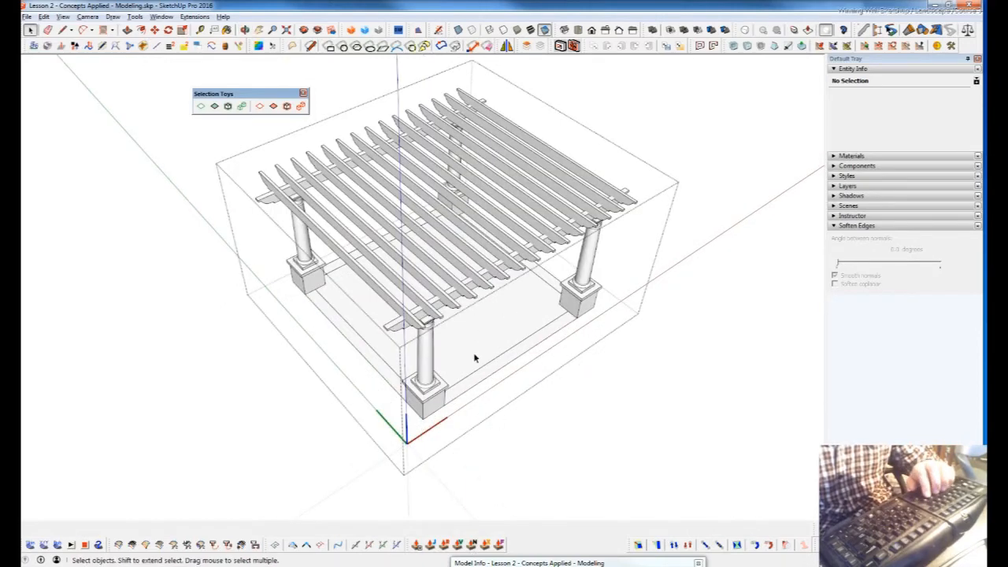
Try the standard Push/Pull on a side face of the front corner column's base block from inside its nested group.
{"action": "scroll", "coordinate": [441, 397], "scroll_direction": "up", "scroll_amount": 2}
{"action": "key", "text": "j"}
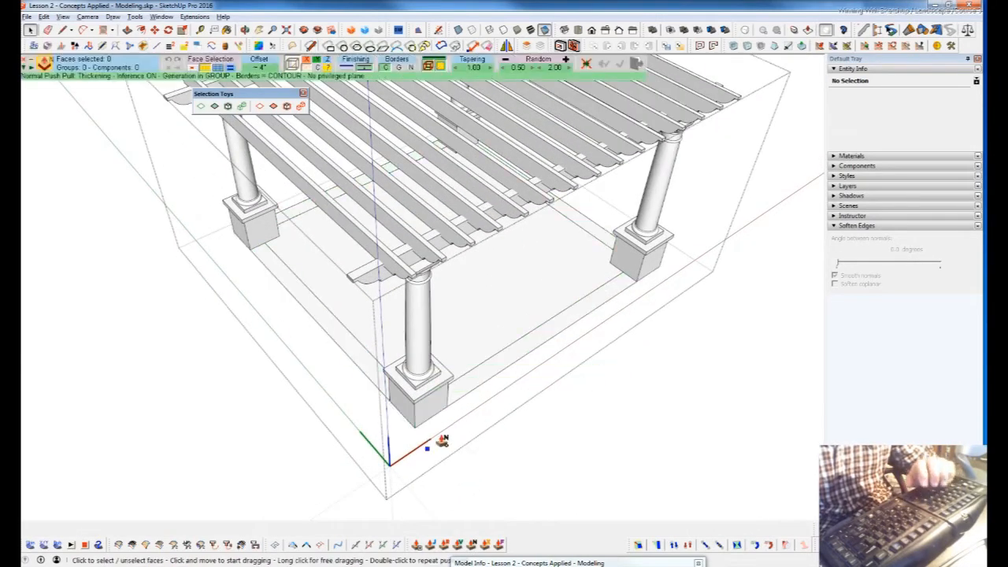
{"action": "scroll", "coordinate": [442, 441], "scroll_direction": "up", "scroll_amount": 3}
{"action": "key", "text": "space"}
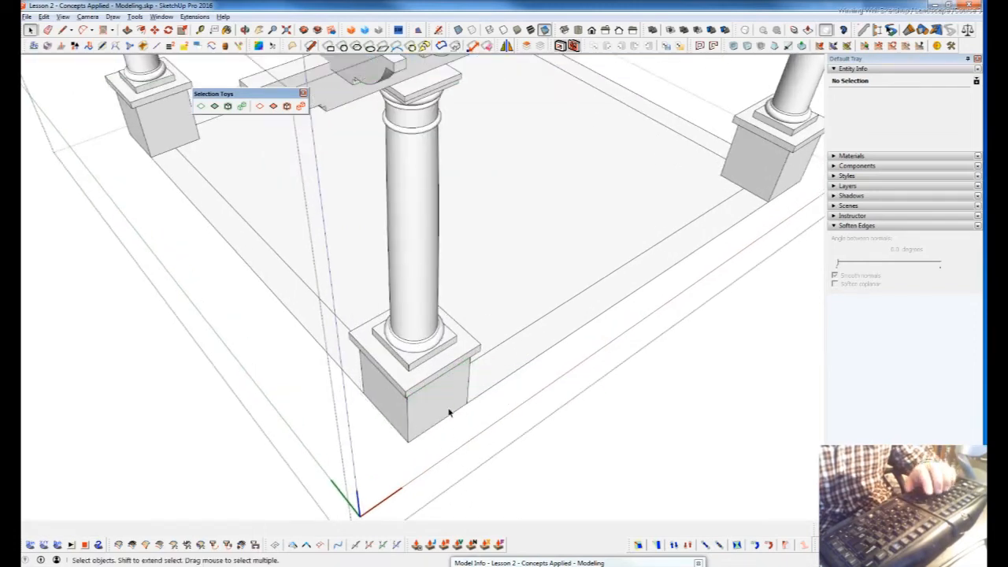
{"action": "left_click", "coordinate": [421, 407]}
{"action": "double_click", "coordinate": [421, 406]}
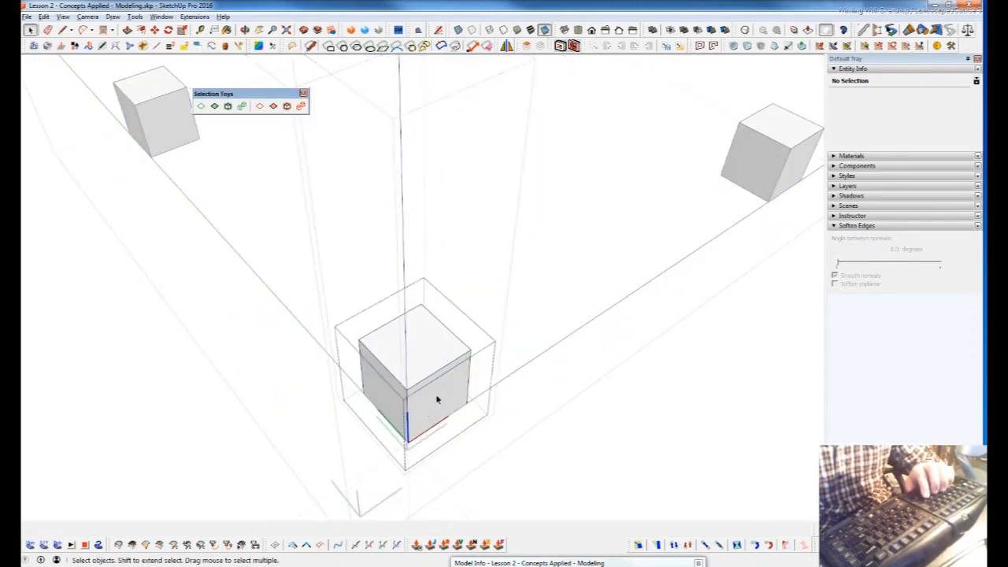
{"action": "key", "text": "p"}
{"action": "left_click", "coordinate": [443, 412]}
{"action": "key", "text": "space"}
{"action": "left_click", "coordinate": [489, 439]}
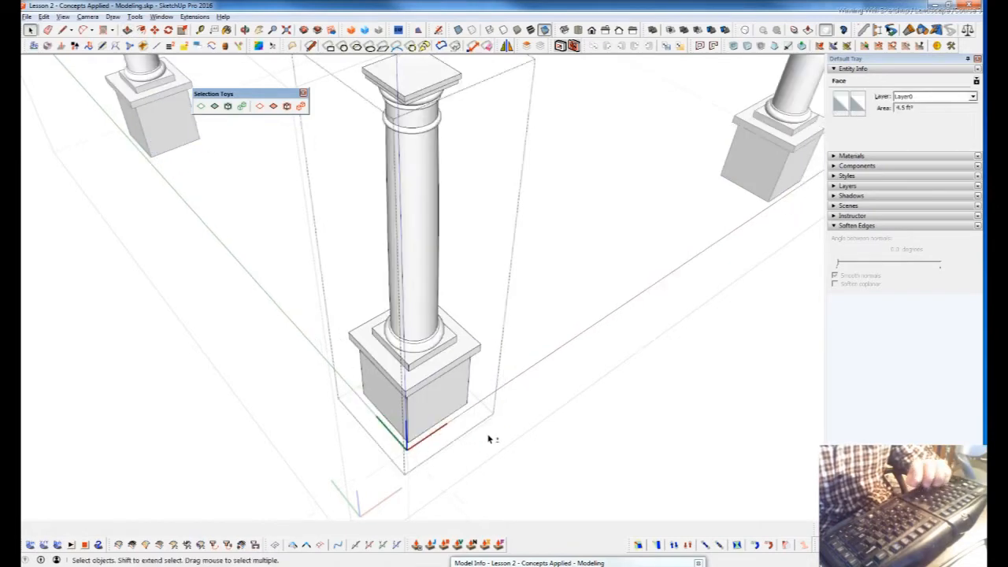
{"action": "left_click", "coordinate": [489, 439]}
{"action": "scroll", "coordinate": [486, 426], "scroll_direction": "down", "scroll_amount": 6}
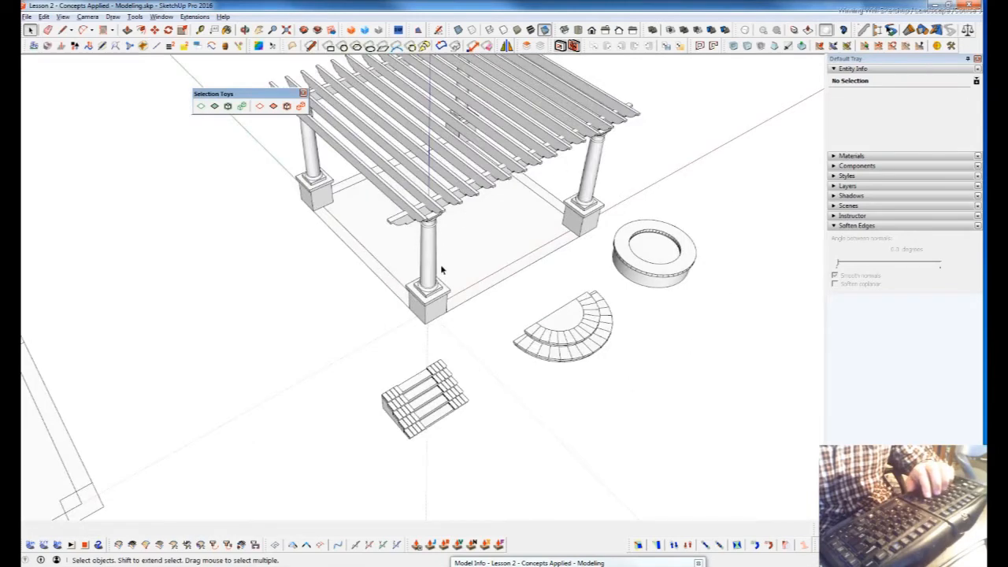
Try Normal Push Pull on the column base block's side face directly from outside its group.
{"action": "scroll", "coordinate": [433, 301], "scroll_direction": "up", "scroll_amount": 8}
{"action": "key", "text": "shift+p"}
{"action": "left_click_drag", "start_coordinate": [445, 338], "coordinate": [530, 446]}
{"action": "key", "text": "space"}
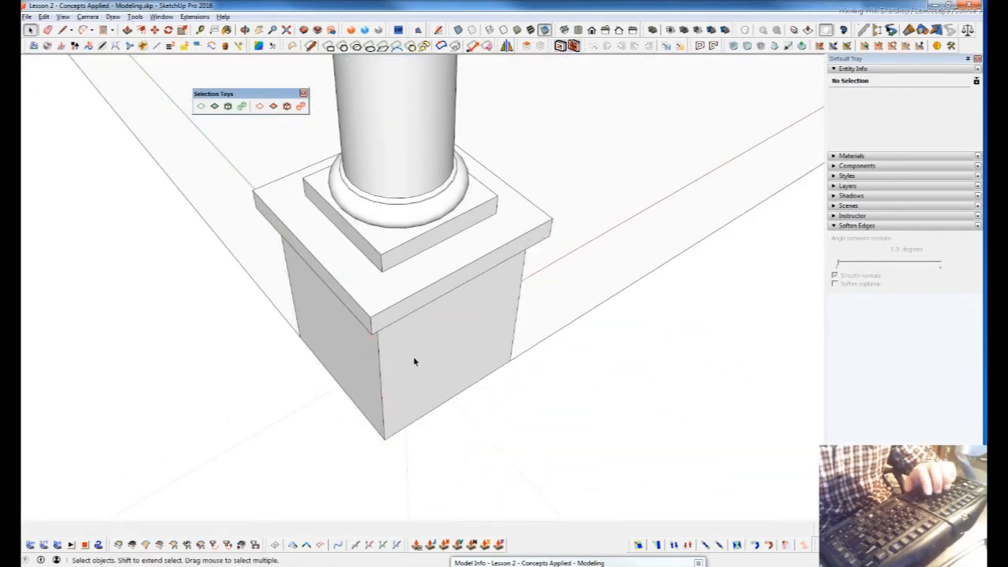
{"action": "scroll", "coordinate": [413, 354], "scroll_direction": "down", "scroll_amount": 2}
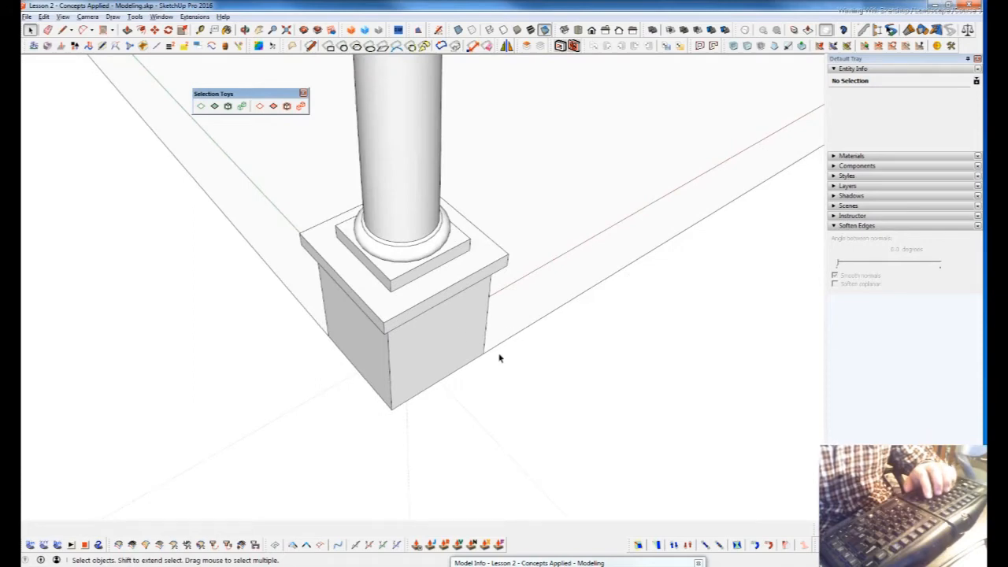
Try Normal Push Pull on the outer pergola rafter's side face without opening its group, with an offset of about -5 9/16".
{"action": "scroll", "coordinate": [441, 357], "scroll_direction": "down", "scroll_amount": 5}
{"action": "middle_click_drag", "start_coordinate": [371, 334], "coordinate": [390, 311]}
{"action": "scroll", "coordinate": [390, 311], "scroll_direction": "up", "scroll_amount": 5}
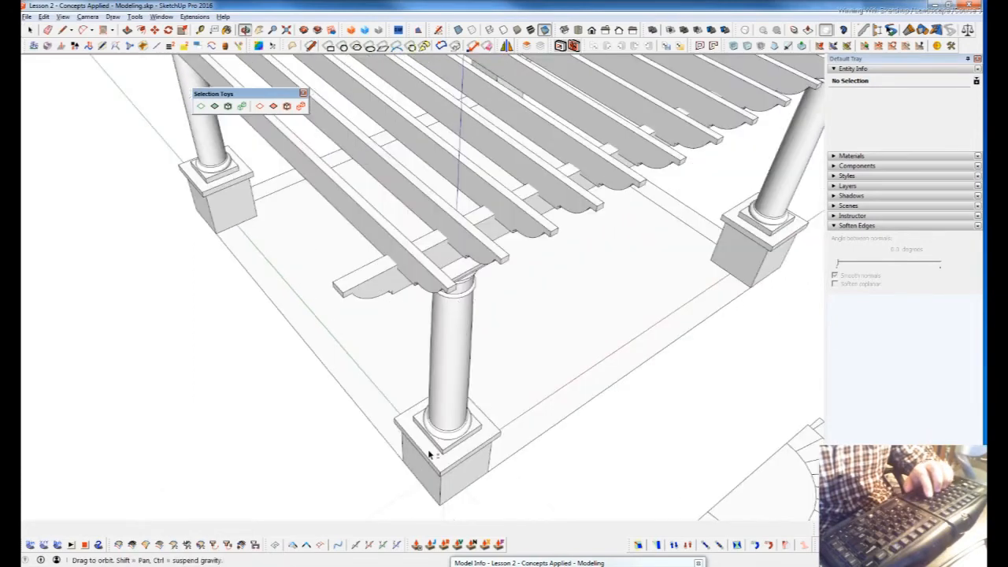
{"action": "scroll", "coordinate": [389, 311], "scroll_direction": "up", "scroll_amount": 1}
{"action": "key", "text": "j"}
{"action": "left_click", "coordinate": [320, 318]}
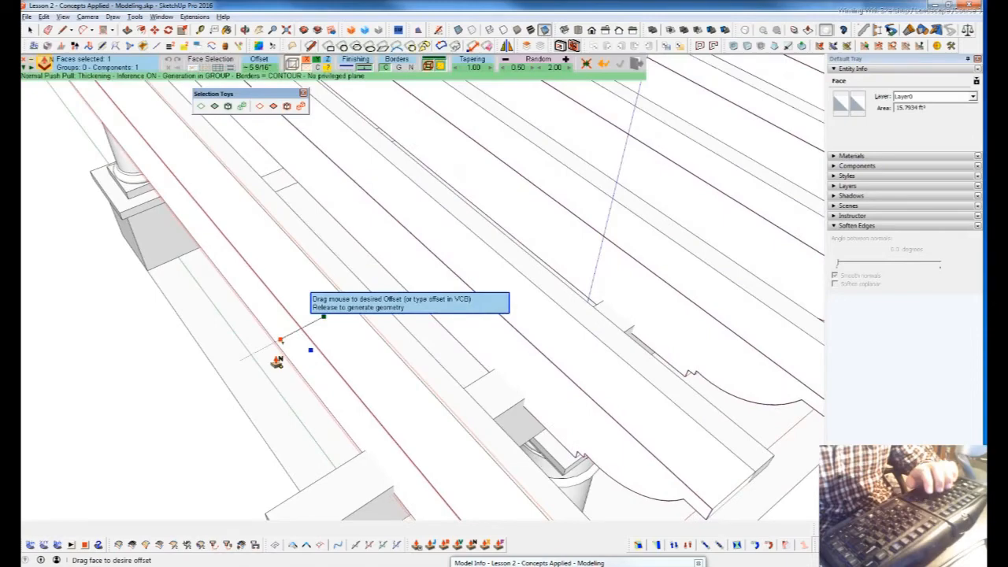
{"action": "key", "text": "space"}
{"action": "scroll", "coordinate": [331, 341], "scroll_direction": "down", "scroll_amount": 5}
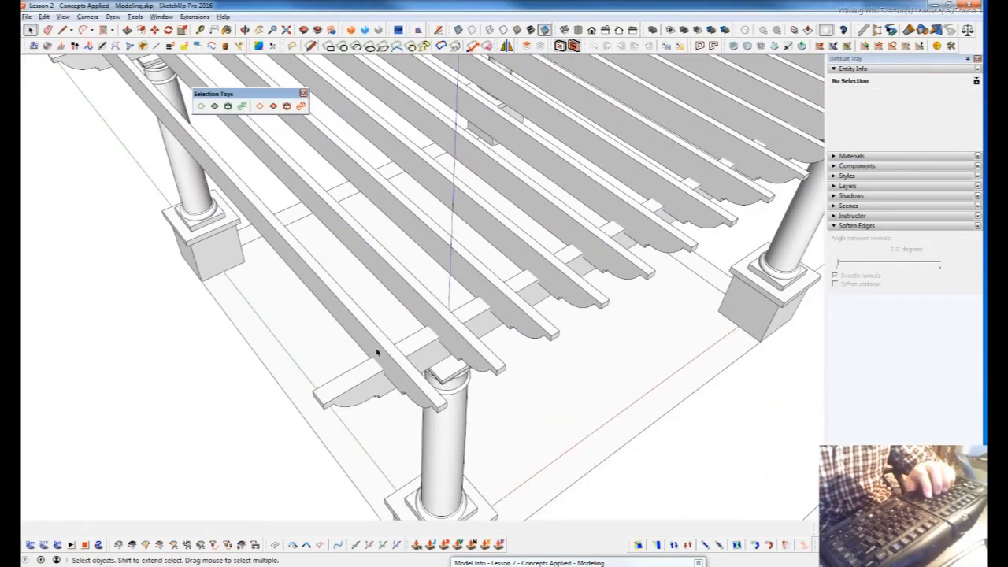
{"action": "scroll", "coordinate": [392, 353], "scroll_direction": "up", "scroll_amount": 2}
{"action": "scroll", "coordinate": [407, 371], "scroll_direction": "down", "scroll_amount": 3}
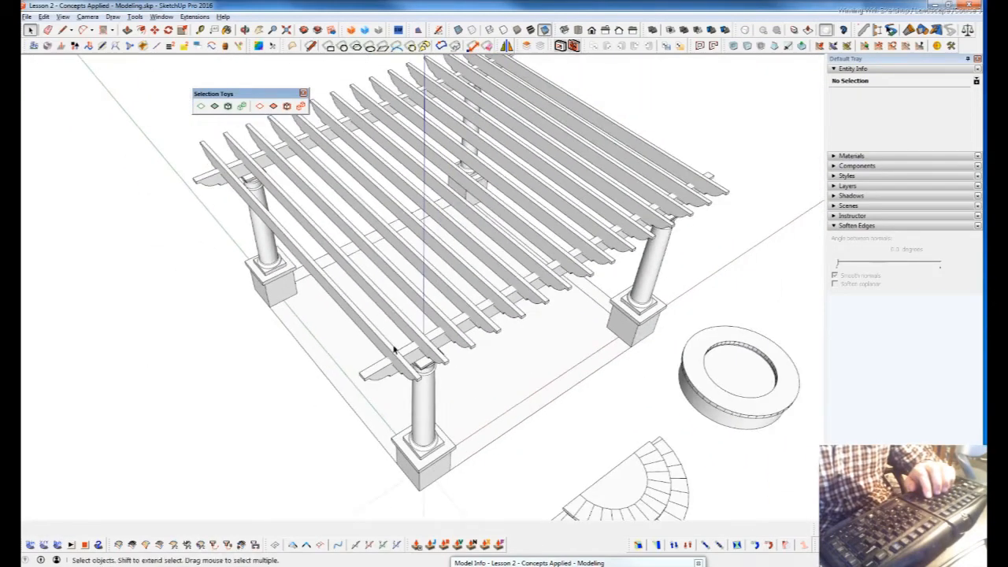
{"action": "scroll", "coordinate": [398, 352], "scroll_direction": "up", "scroll_amount": 4}
{"action": "scroll", "coordinate": [408, 341], "scroll_direction": "up", "scroll_amount": 3}
{"action": "scroll", "coordinate": [418, 291], "scroll_direction": "down", "scroll_amount": 2}
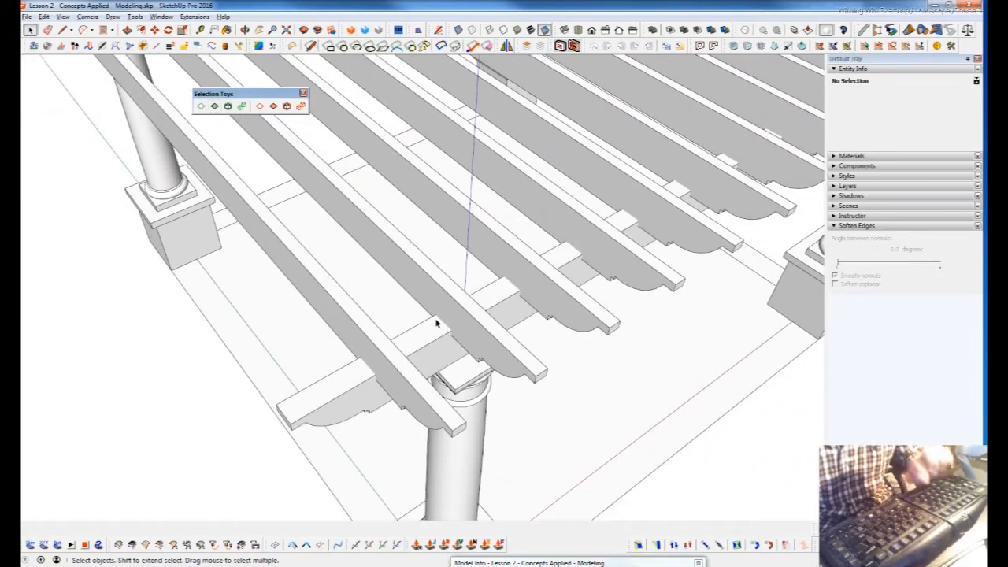
{"action": "key", "text": "alt+Tab"}
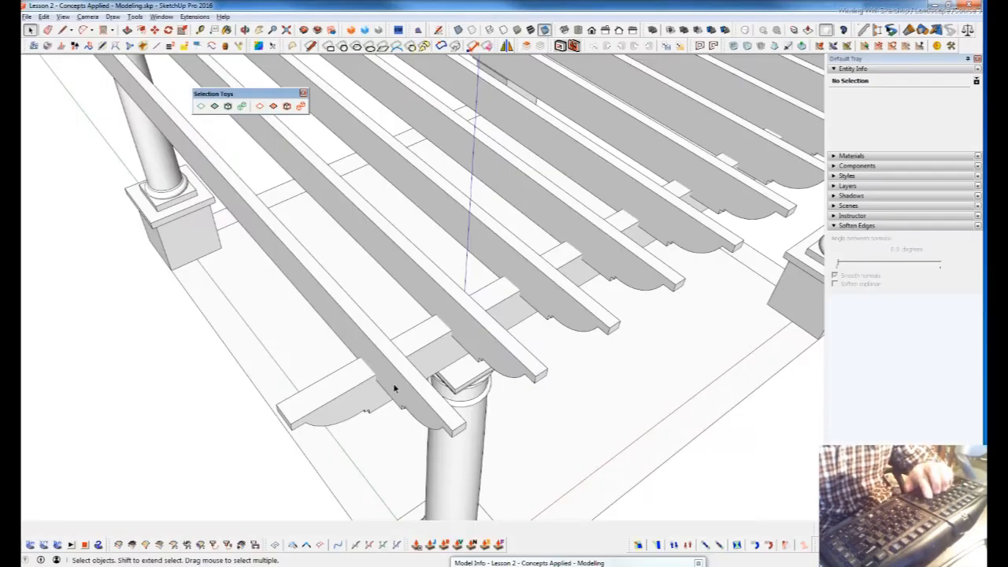
{"action": "scroll", "coordinate": [393, 383], "scroll_direction": "down", "scroll_amount": 5}
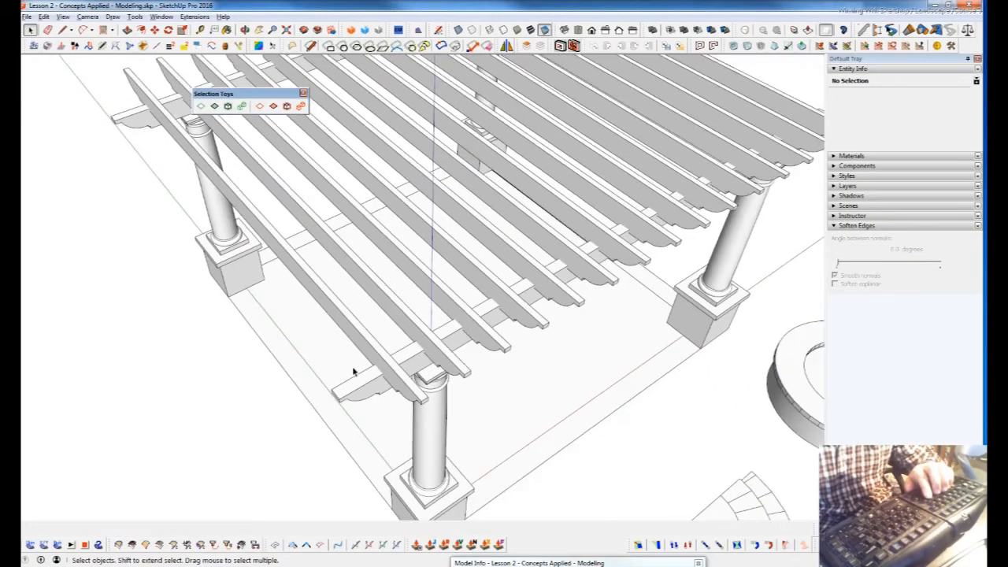
Examine the pergola's rafters, support beams and corner columns from above and from the side.
{"action": "mouse_move", "coordinate": [441, 441]}
{"action": "middle_mouse_down", "text": "shift"}
{"action": "mouse_move", "coordinate": [448, 328]}
{"action": "mouse_move", "coordinate": [464, 299]}
{"action": "middle_mouse_up", "text": "shift"}
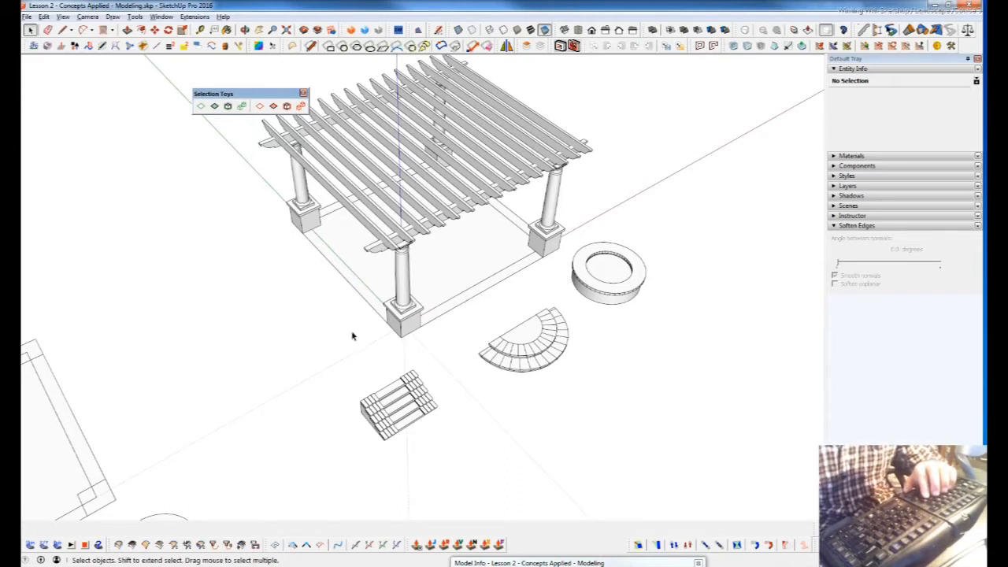
{"action": "scroll", "coordinate": [410, 241], "scroll_direction": "up", "scroll_amount": 1}
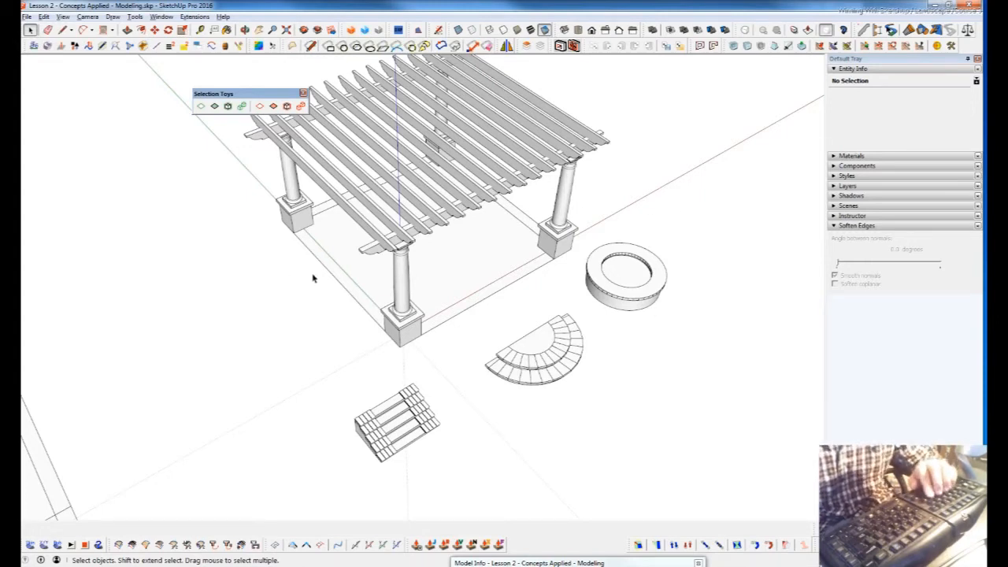
{"action": "scroll", "coordinate": [397, 228], "scroll_direction": "up", "scroll_amount": 6}
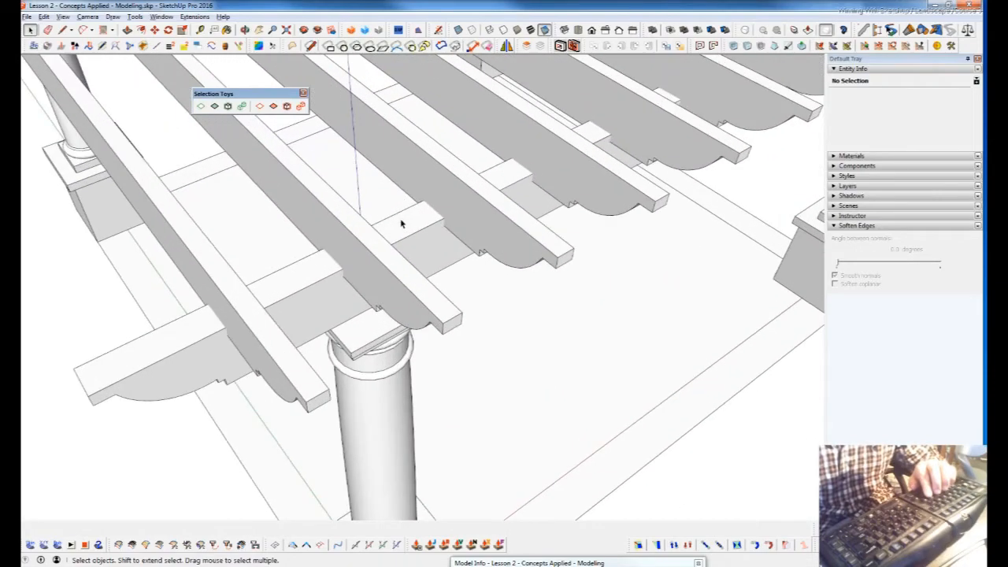
{"action": "middle_click_drag", "start_coordinate": [237, 347], "coordinate": [506, 248]}
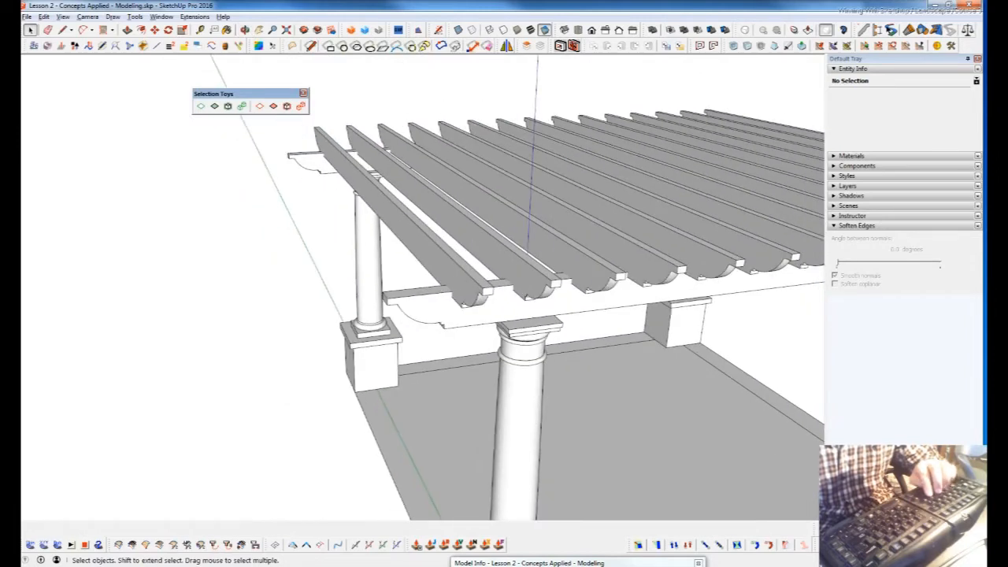
{"action": "middle_click_drag", "start_coordinate": [616, 272], "coordinate": [570, 273]}
{"action": "scroll", "coordinate": [675, 284], "scroll_direction": "down", "scroll_amount": 5}
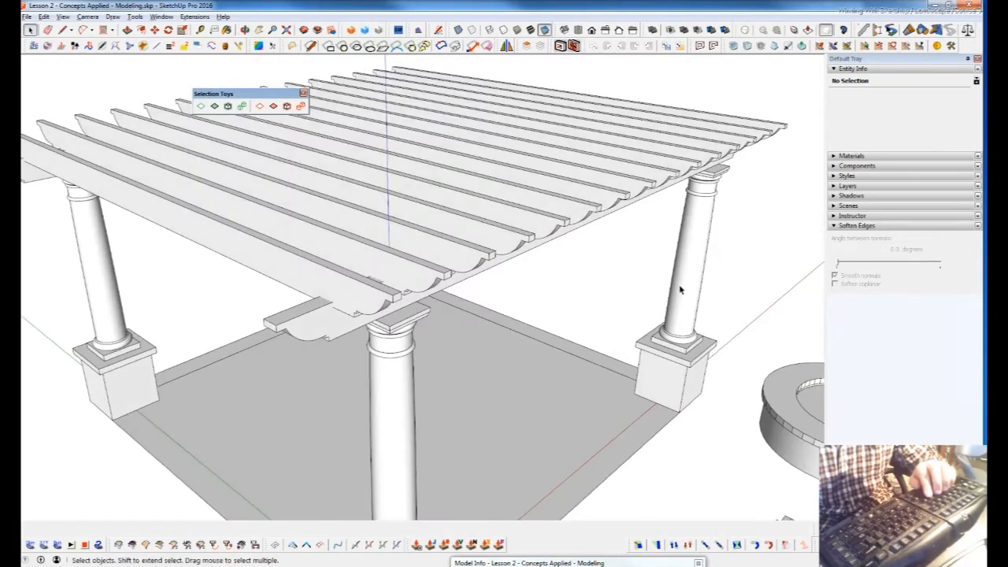
{"action": "scroll", "coordinate": [507, 249], "scroll_direction": "up", "scroll_amount": 3}
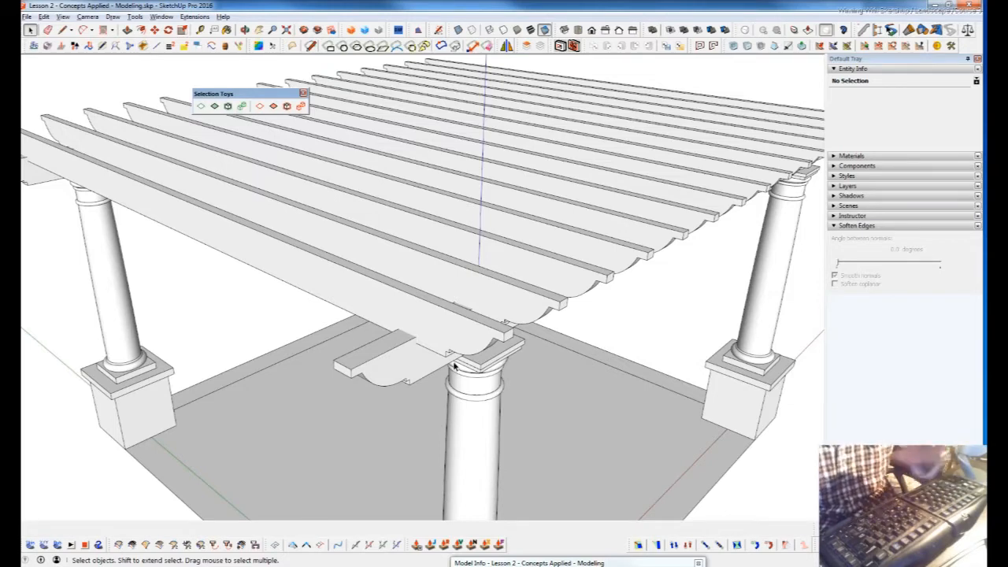
{"action": "middle_click_drag", "start_coordinate": [448, 313], "coordinate": [351, 293]}
{"action": "middle_click_drag", "start_coordinate": [667, 228], "coordinate": [522, 254]}
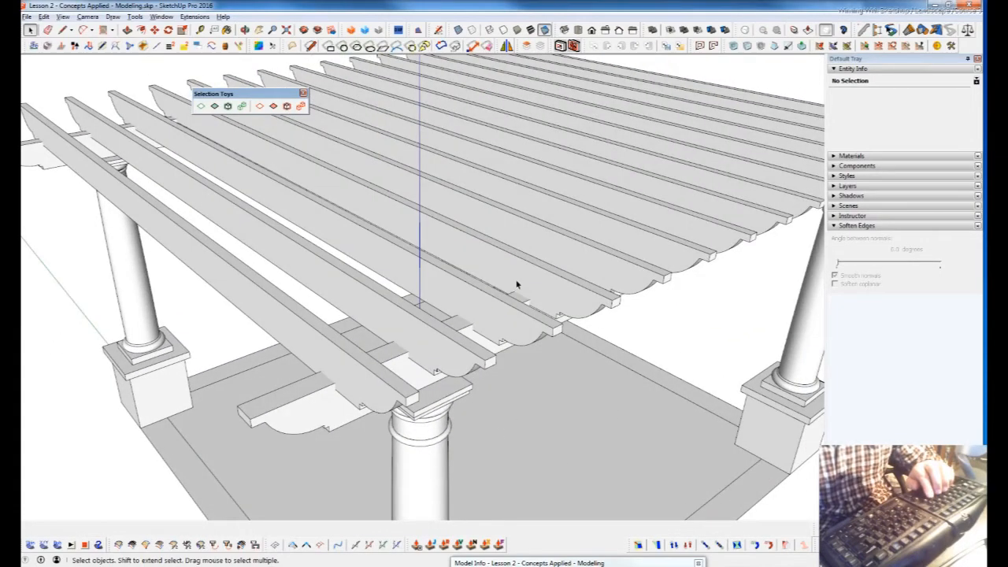
{"action": "scroll", "coordinate": [516, 288], "scroll_direction": "down", "scroll_amount": 3}
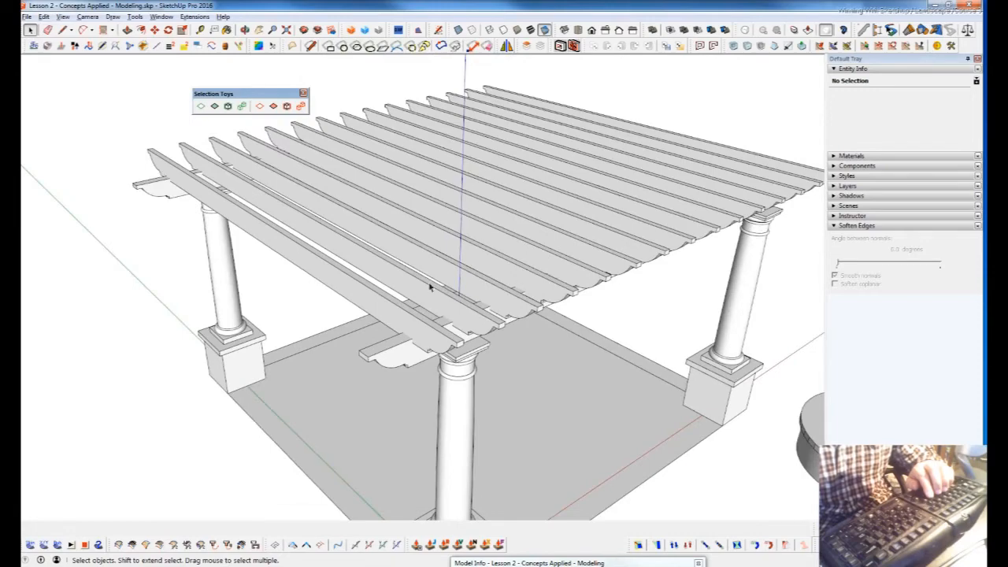
Move the Model Info dialog out of the way of the model and bring the column bases and steps into view.
{"action": "key", "text": "alt+Tab"}
{"action": "key", "text": "alt+Tab"}
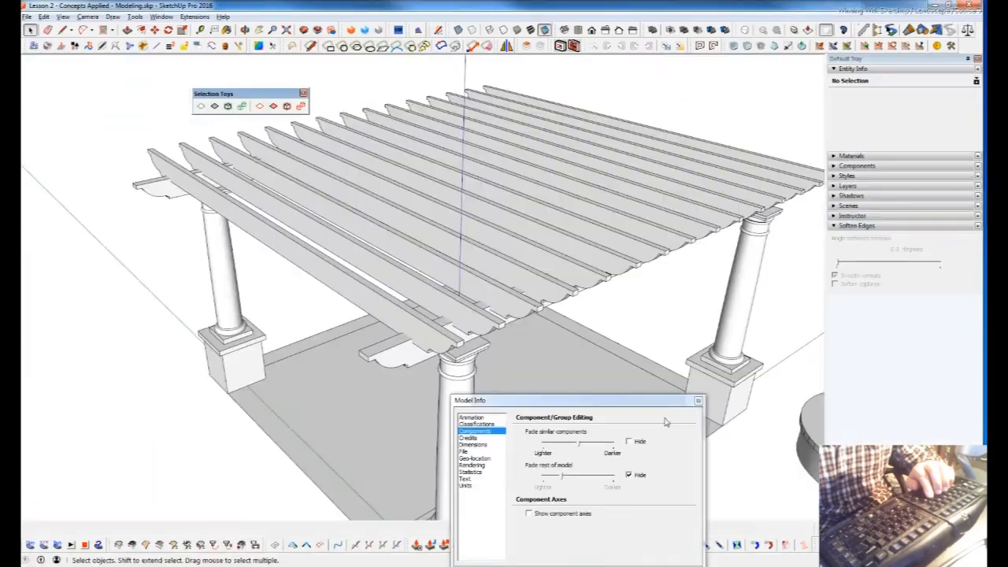
{"action": "left_click_drag", "start_coordinate": [650, 401], "coordinate": [677, 565]}
{"action": "middle_click_drag", "start_coordinate": [562, 411], "coordinate": [512, 253], "text": "shift"}
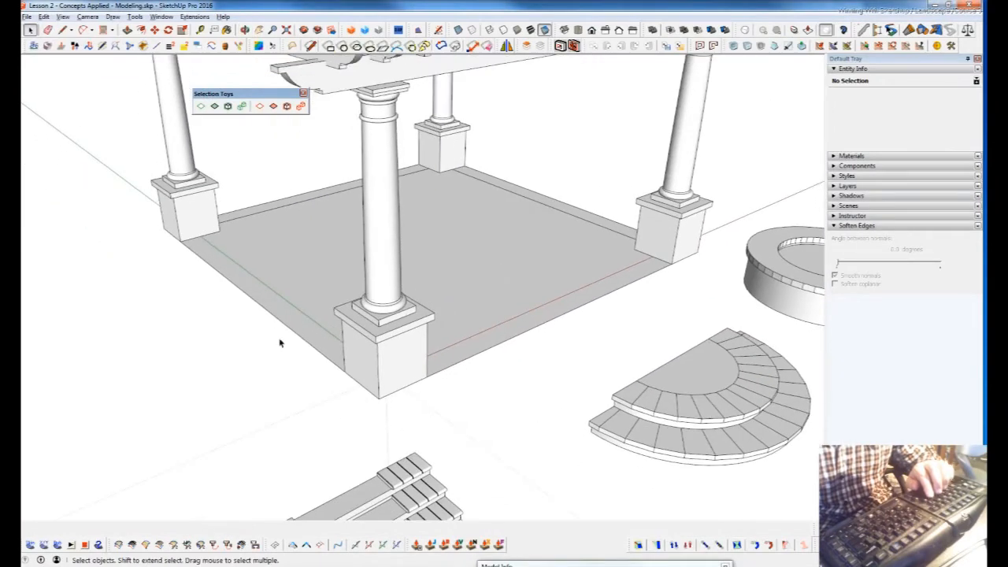
{"action": "scroll", "coordinate": [503, 254], "scroll_direction": "down", "scroll_amount": 5}
Switch to Notepad and review the A, S, D, F and G key entries in the keyboard shortcuts list.
{"action": "key", "text": "alt+Tab"}
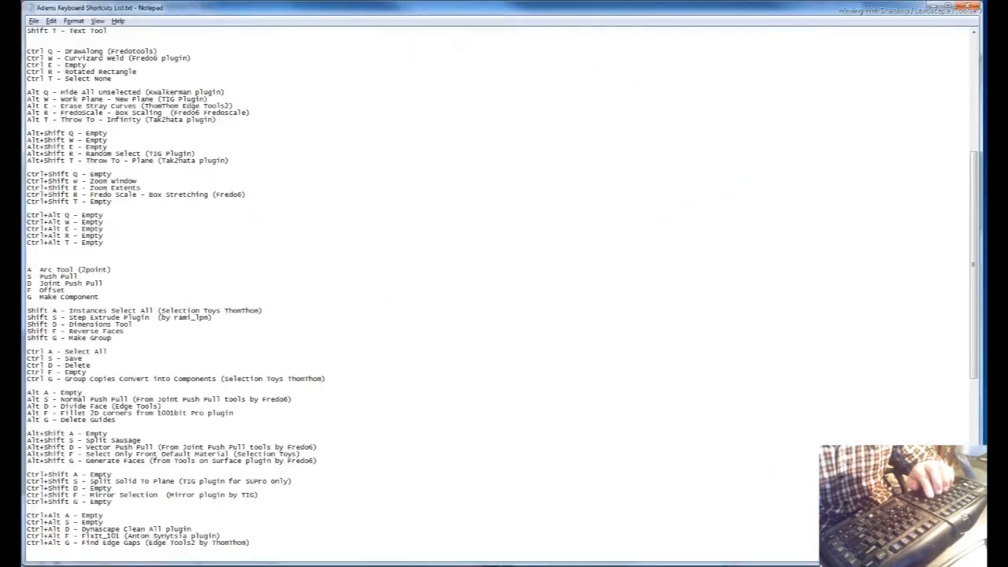
{"action": "scroll", "coordinate": [135, 434], "scroll_direction": "down", "scroll_amount": 1}
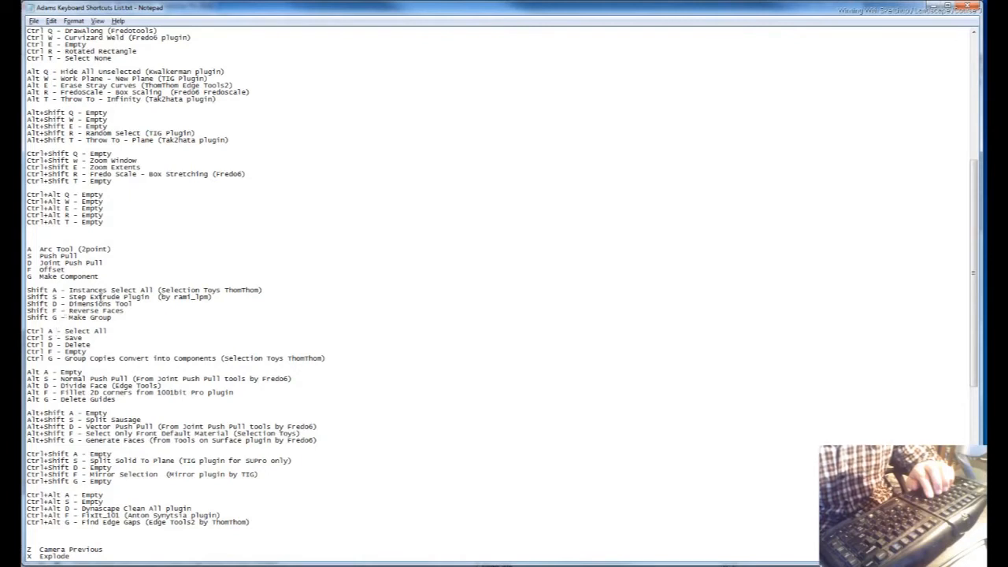
Mute the system speaker volume and return to the shortcuts list.
{"action": "left_click", "coordinate": [44, 566]}
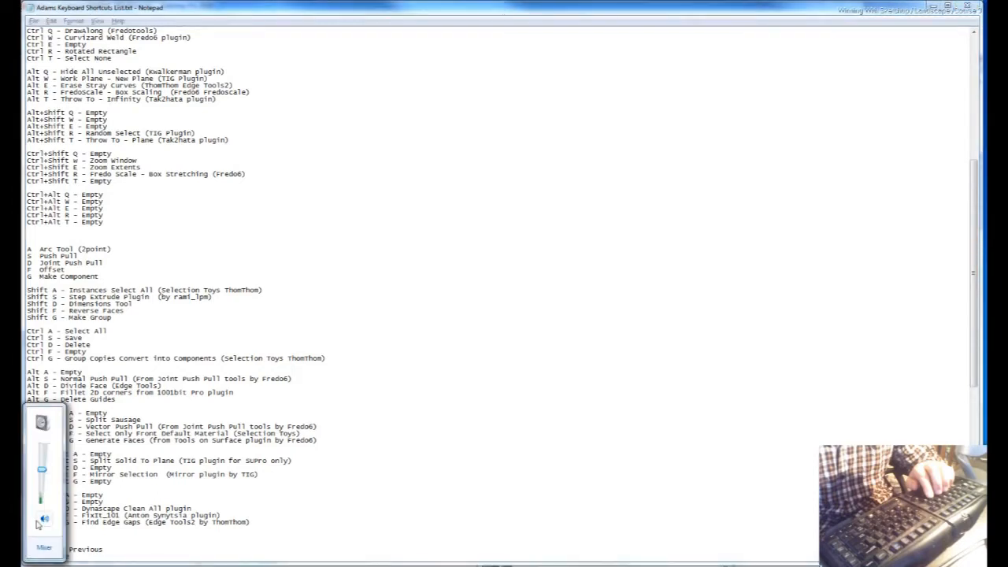
{"action": "left_click", "coordinate": [44, 519]}
{"action": "left_click", "coordinate": [481, 241]}
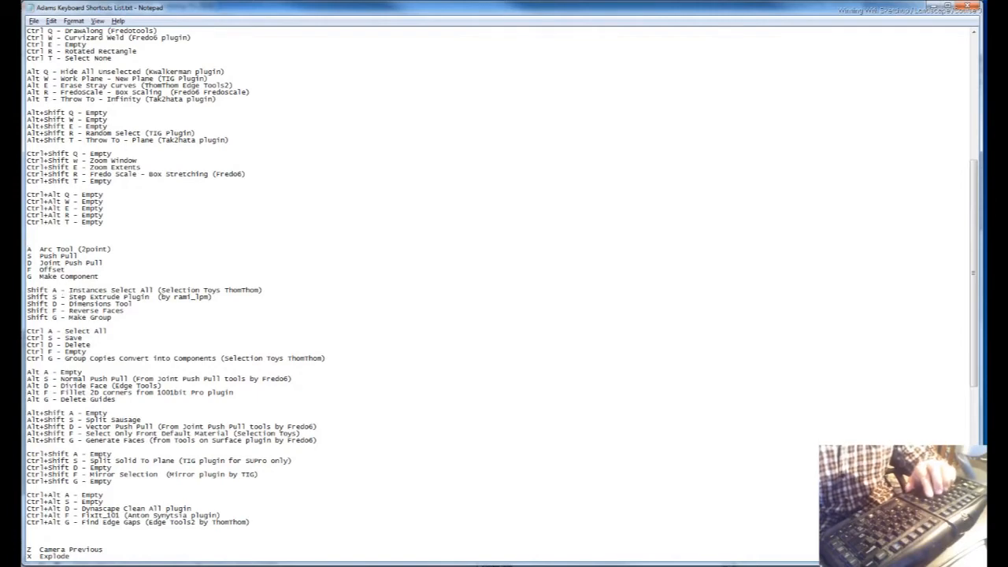
Switch back to SketchUp, select everything in the model, and clear the selection.
{"action": "key", "text": "alt+Tab"}
{"action": "mouse_move", "coordinate": [489, 256]}
{"action": "middle_mouse_down"}
{"action": "mouse_move", "coordinate": [383, 295]}
{"action": "mouse_move", "coordinate": [551, 318]}
{"action": "middle_mouse_up"}
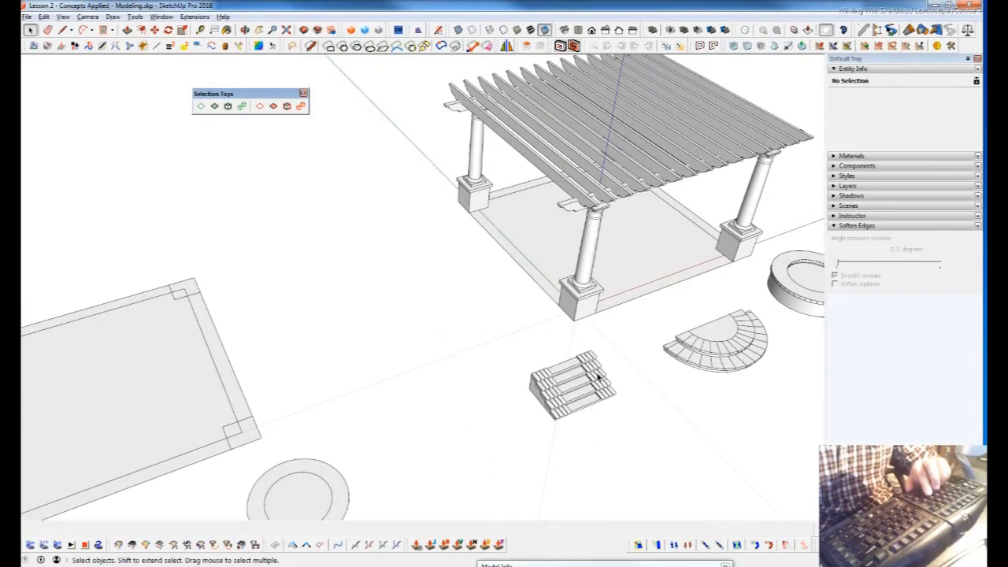
{"action": "key", "text": "ctrl+a"}
{"action": "scroll", "coordinate": [523, 270], "scroll_direction": "down", "scroll_amount": 3}
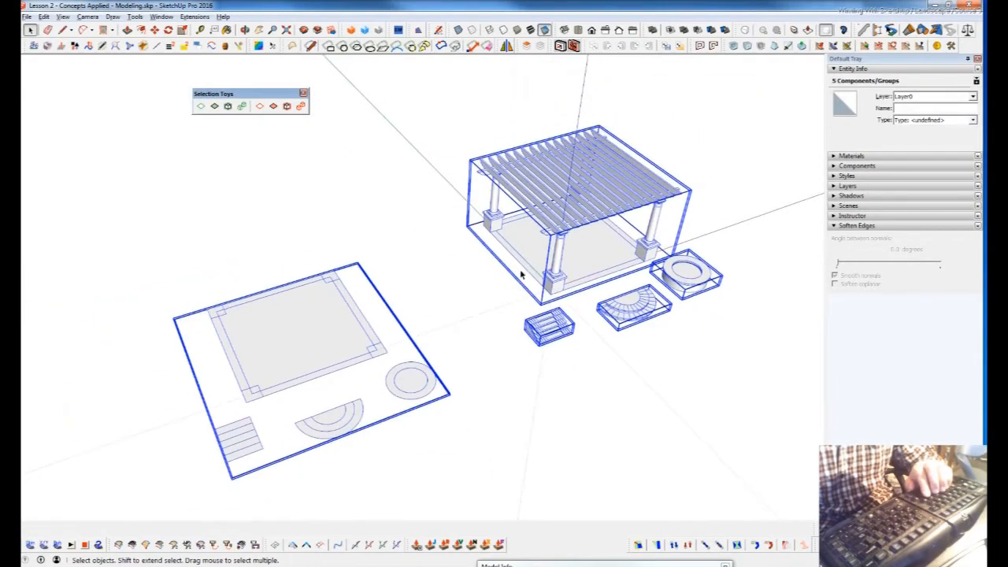
{"action": "scroll", "coordinate": [543, 229], "scroll_direction": "up", "scroll_amount": 5}
{"action": "middle_click_drag", "start_coordinate": [433, 336], "coordinate": [423, 334]}
{"action": "scroll", "coordinate": [585, 225], "scroll_direction": "down", "scroll_amount": 4}
{"action": "scroll", "coordinate": [472, 334], "scroll_direction": "up", "scroll_amount": 10}
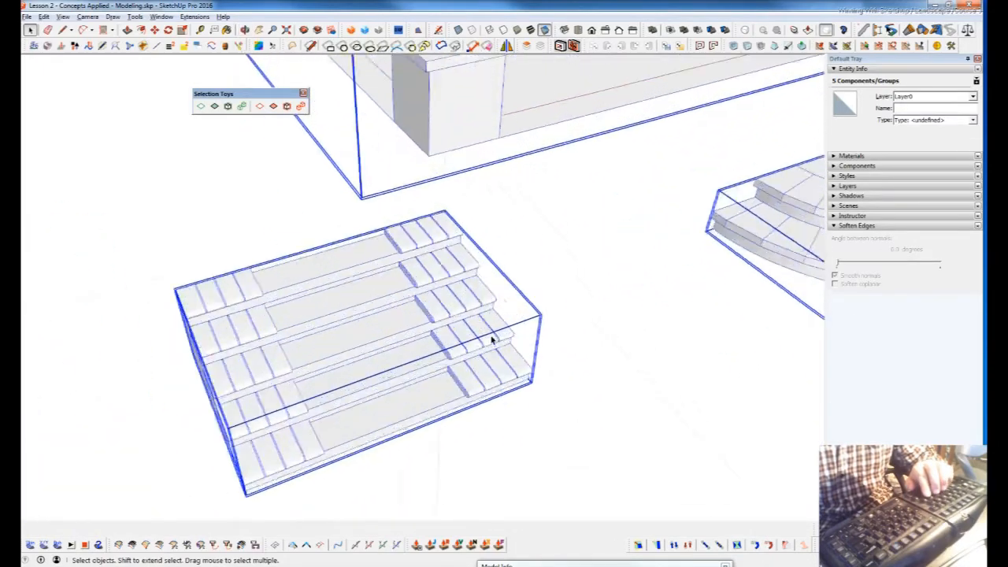
{"action": "scroll", "coordinate": [423, 355], "scroll_direction": "up", "scroll_amount": 2}
{"action": "key", "text": "ctrl+t"}
Select one stair tread group inside the straight stair set and clear the selection.
{"action": "left_click", "coordinate": [533, 293]}
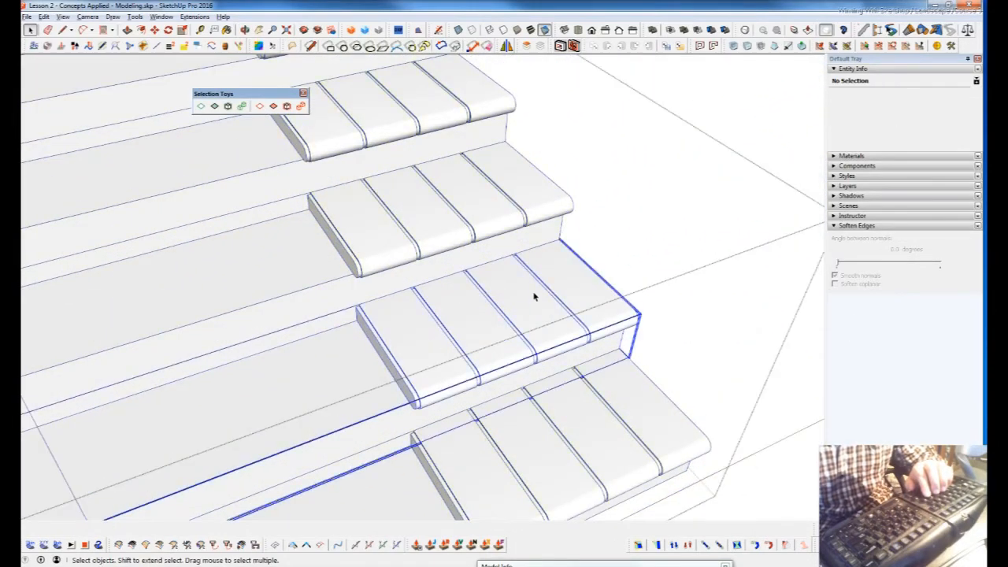
{"action": "scroll", "coordinate": [532, 329], "scroll_direction": "down", "scroll_amount": 5}
{"action": "scroll", "coordinate": [532, 329], "scroll_direction": "down", "scroll_amount": 10}
{"action": "key", "text": "ctrl+t"}
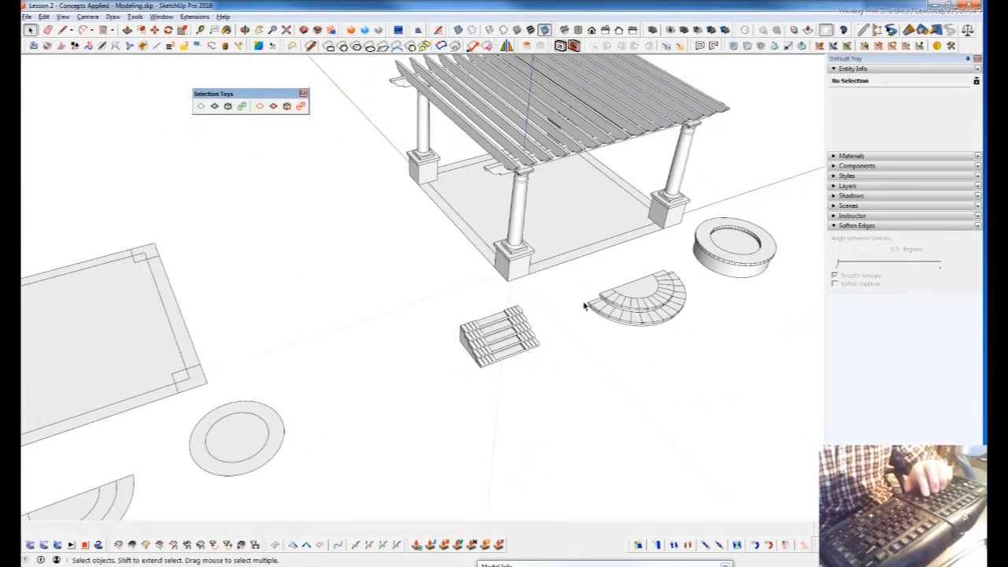
Select all objects in the model again and check the highlighted stair set up close.
{"action": "key", "text": "ctrl+a"}
{"action": "scroll", "coordinate": [515, 332], "scroll_direction": "up", "scroll_amount": 8}
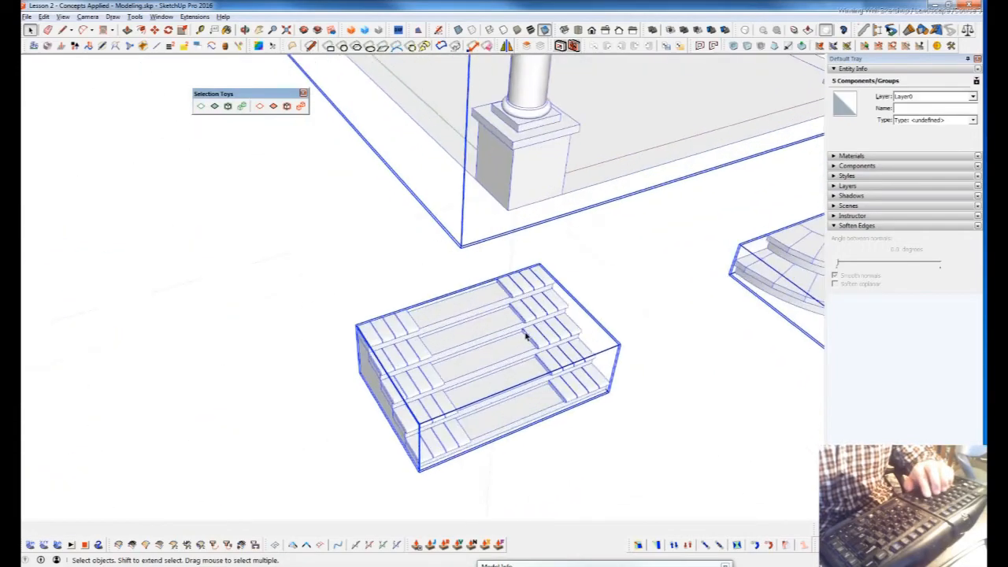
{"action": "scroll", "coordinate": [524, 331], "scroll_direction": "down", "scroll_amount": 5}
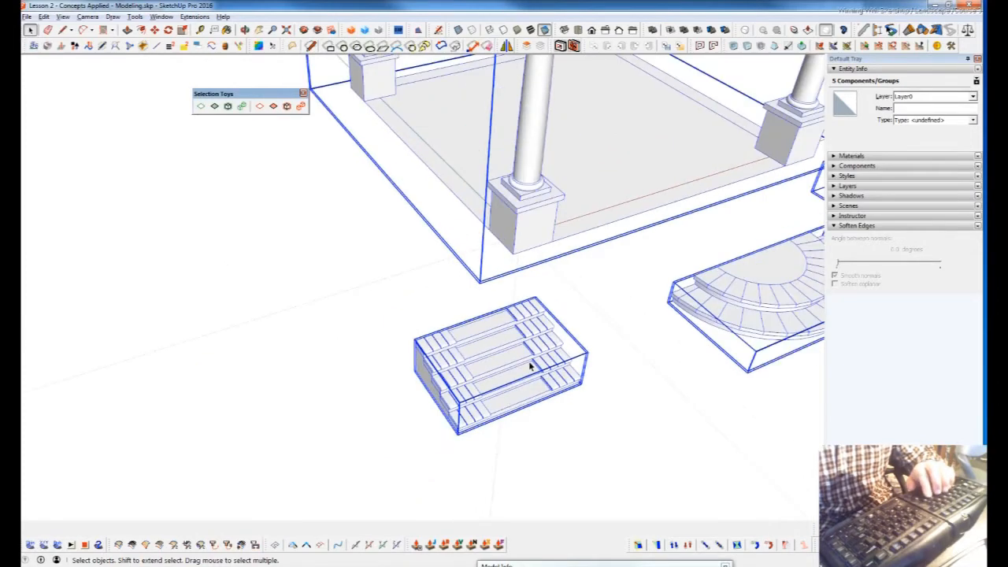
{"action": "scroll", "coordinate": [557, 338], "scroll_direction": "up", "scroll_amount": 6}
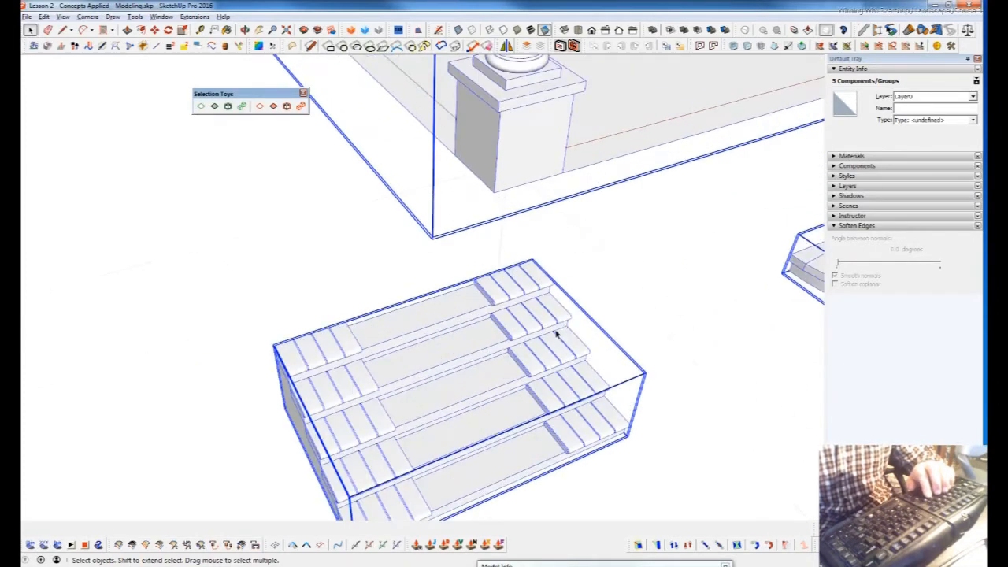
{"action": "scroll", "coordinate": [535, 361], "scroll_direction": "down", "scroll_amount": 2}
Open the stair set and one of its tread groups, and select a single paver at the tread's end.
{"action": "double_click", "coordinate": [535, 360]}
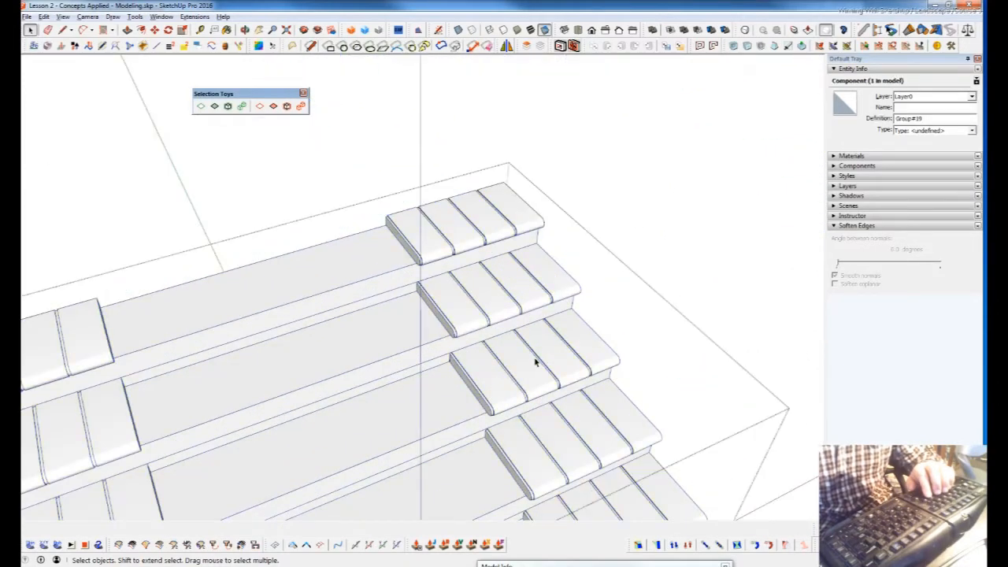
{"action": "scroll", "coordinate": [539, 361], "scroll_direction": "down", "scroll_amount": 4}
{"action": "scroll", "coordinate": [542, 361], "scroll_direction": "down", "scroll_amount": 2}
{"action": "scroll", "coordinate": [545, 355], "scroll_direction": "up", "scroll_amount": 5}
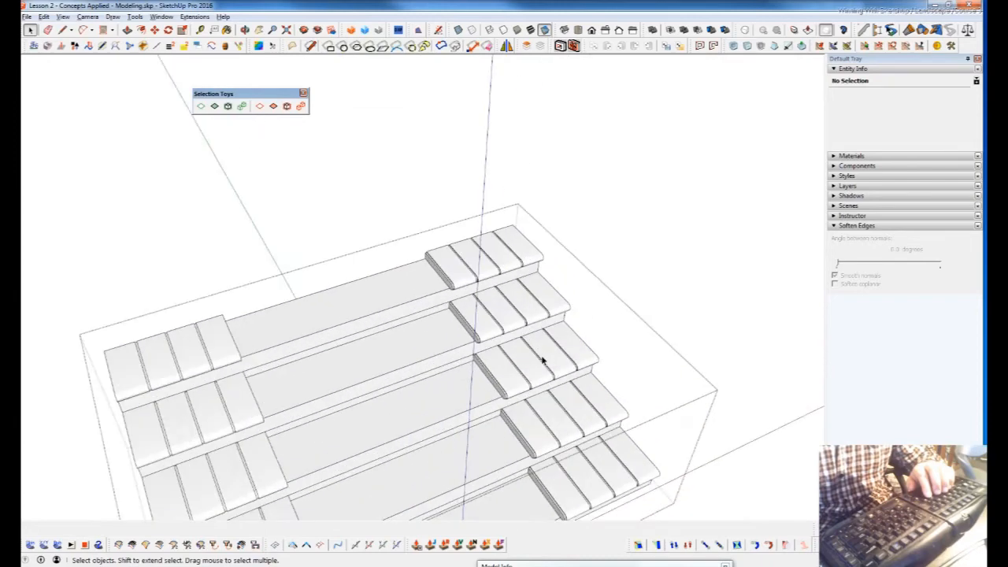
{"action": "left_click", "coordinate": [530, 385]}
{"action": "double_click", "coordinate": [497, 330]}
{"action": "left_click", "coordinate": [513, 364]}
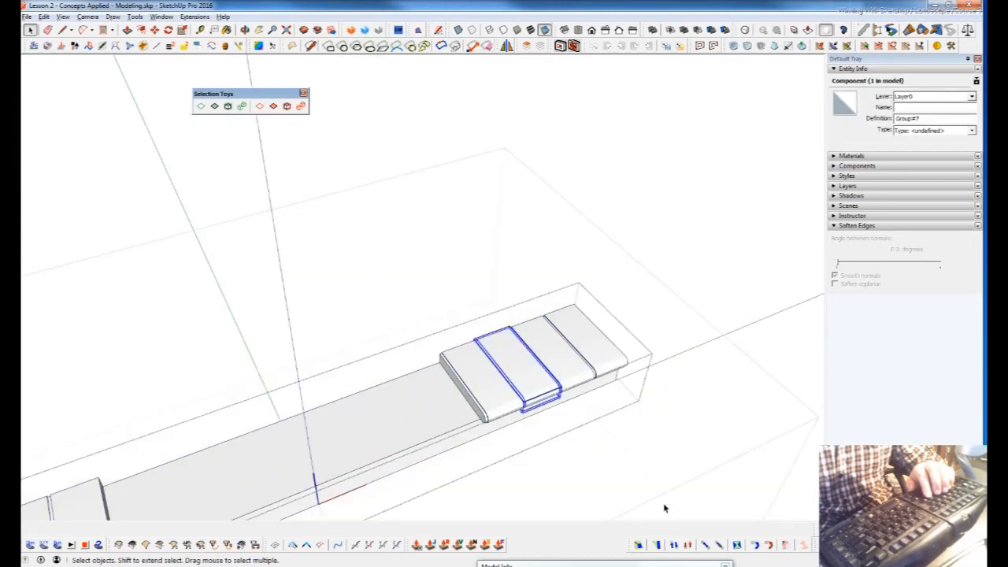
Extend the paver selection to all of its instances across every stair tread.
{"action": "middle_click_drag", "start_coordinate": [607, 164], "coordinate": [601, 277]}
{"action": "key", "text": "shift+i"}
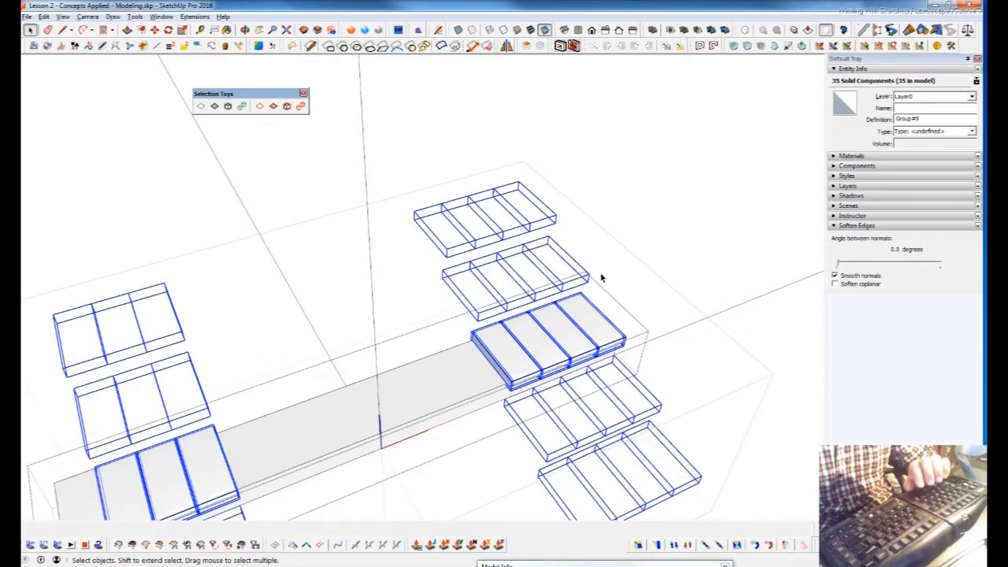
{"action": "scroll", "coordinate": [602, 277], "scroll_direction": "down", "scroll_amount": 4}
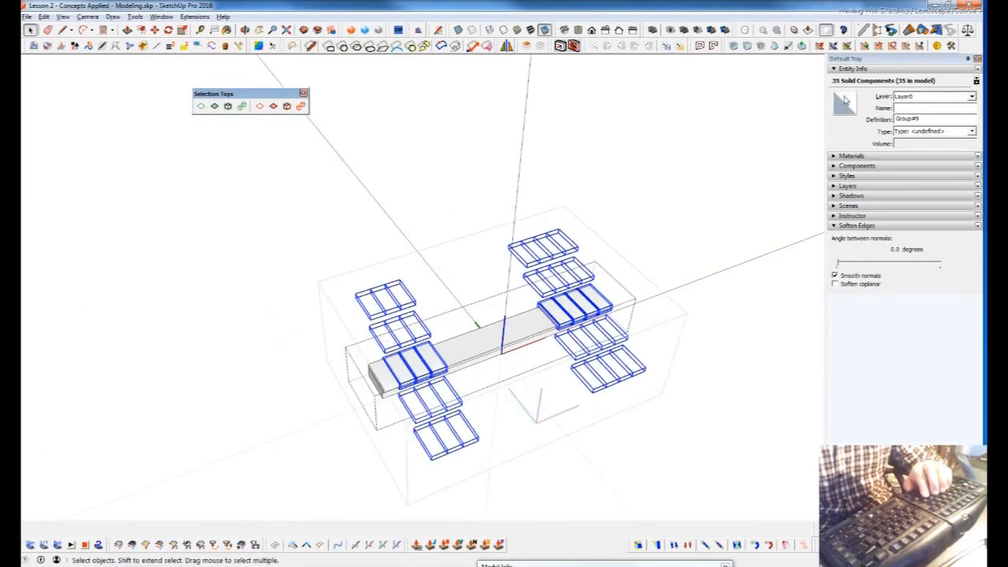
{"action": "scroll", "coordinate": [557, 327], "scroll_direction": "up", "scroll_amount": 3}
{"action": "scroll", "coordinate": [558, 326], "scroll_direction": "up", "scroll_amount": 2}
Clear the paver selection and close the stair groups.
{"action": "scroll", "coordinate": [533, 349], "scroll_direction": "down", "scroll_amount": 6}
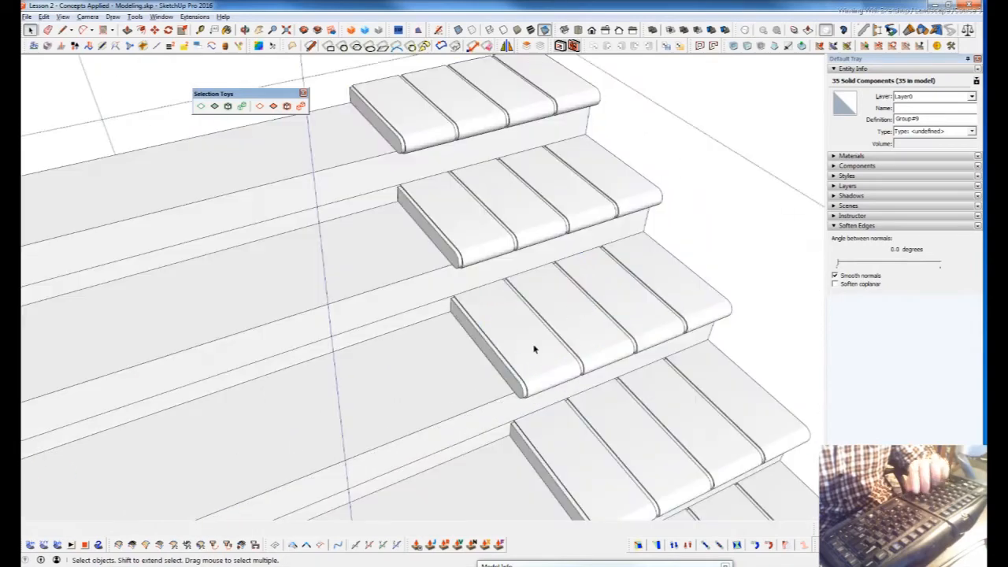
{"action": "key", "text": "ctrl+t"}
{"action": "scroll", "coordinate": [480, 413], "scroll_direction": "down", "scroll_amount": 3}
{"action": "key", "text": "Escape"}
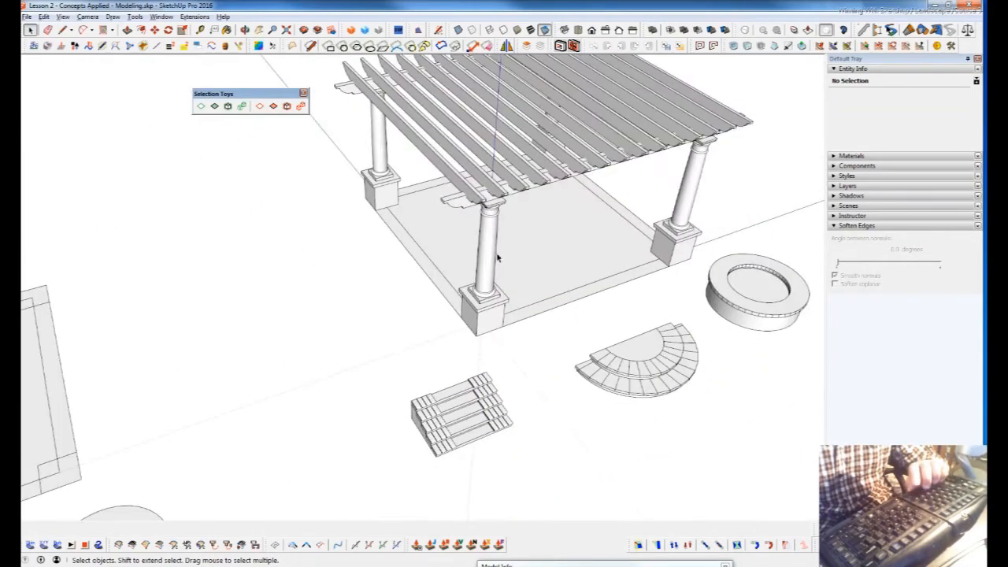
Open the pergola group, pick the front corner column and select all of its instances.
{"action": "scroll", "coordinate": [471, 314], "scroll_direction": "up", "scroll_amount": 3}
{"action": "left_click", "coordinate": [484, 313]}
{"action": "double_click", "coordinate": [484, 313]}
{"action": "left_click", "coordinate": [487, 312]}
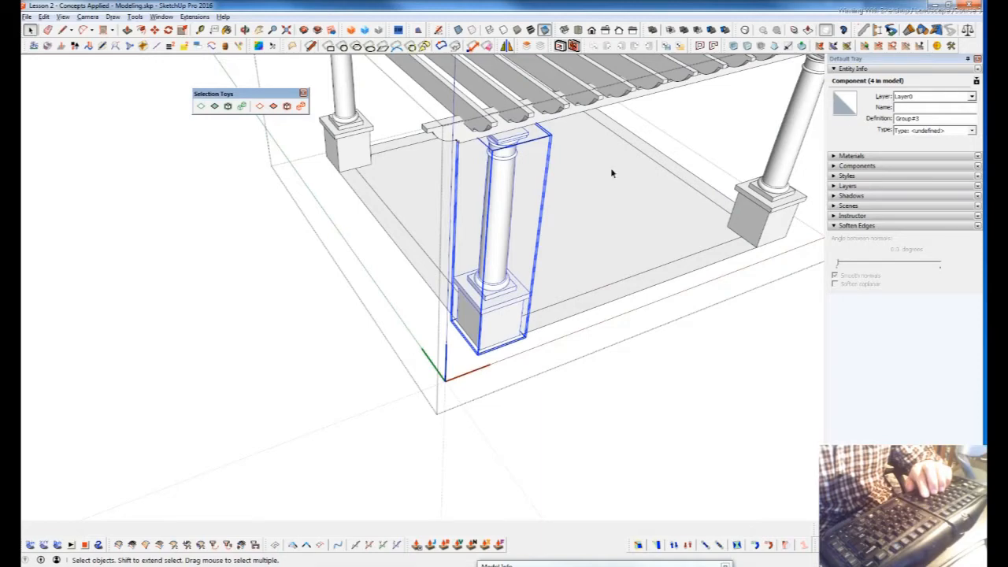
{"action": "key", "text": "shift+i"}
{"action": "middle_click_drag", "start_coordinate": [588, 298], "coordinate": [551, 331]}
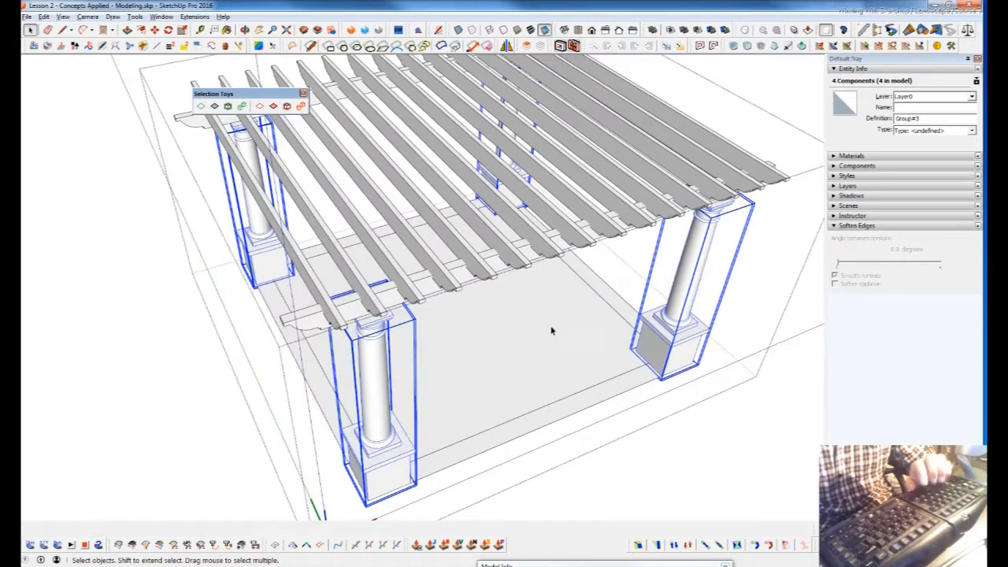
Pick one pergola rafter and select all of its instances across the roof.
{"action": "scroll", "coordinate": [536, 340], "scroll_direction": "down", "scroll_amount": 5}
{"action": "scroll", "coordinate": [514, 355], "scroll_direction": "up", "scroll_amount": 4}
{"action": "left_click", "coordinate": [508, 337]}
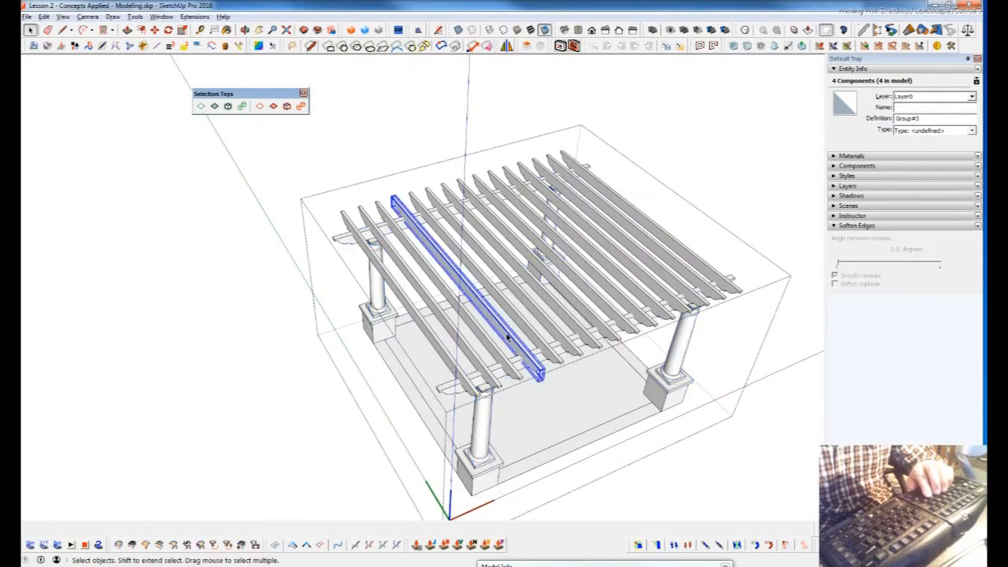
{"action": "key", "text": "shift+i"}
{"action": "middle_click_drag", "start_coordinate": [630, 323], "coordinate": [549, 342]}
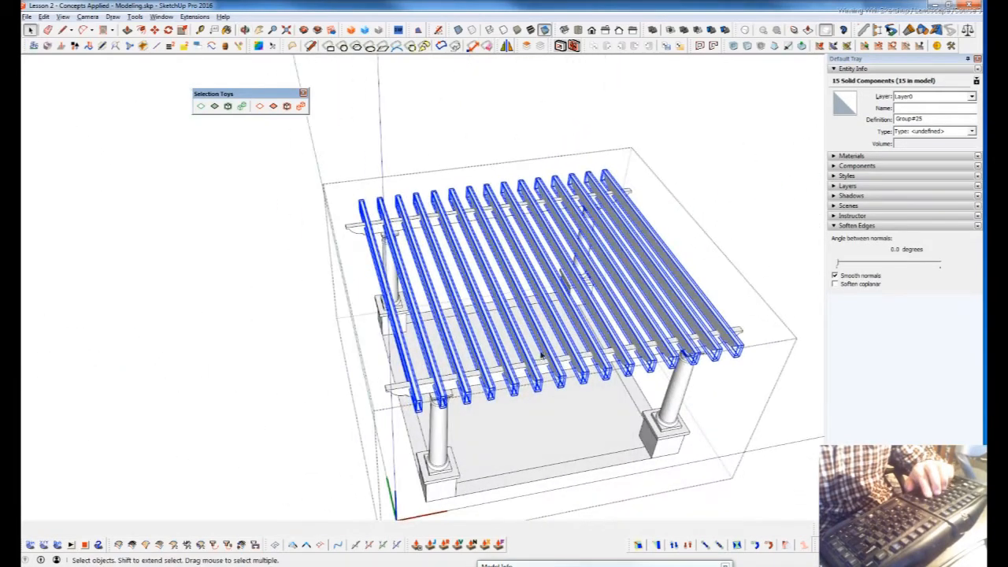
Reduce the selection to a single rafter near the middle of the pergola roof.
{"action": "left_click", "coordinate": [545, 354]}
{"action": "middle_click_drag", "start_coordinate": [550, 362], "coordinate": [453, 305]}
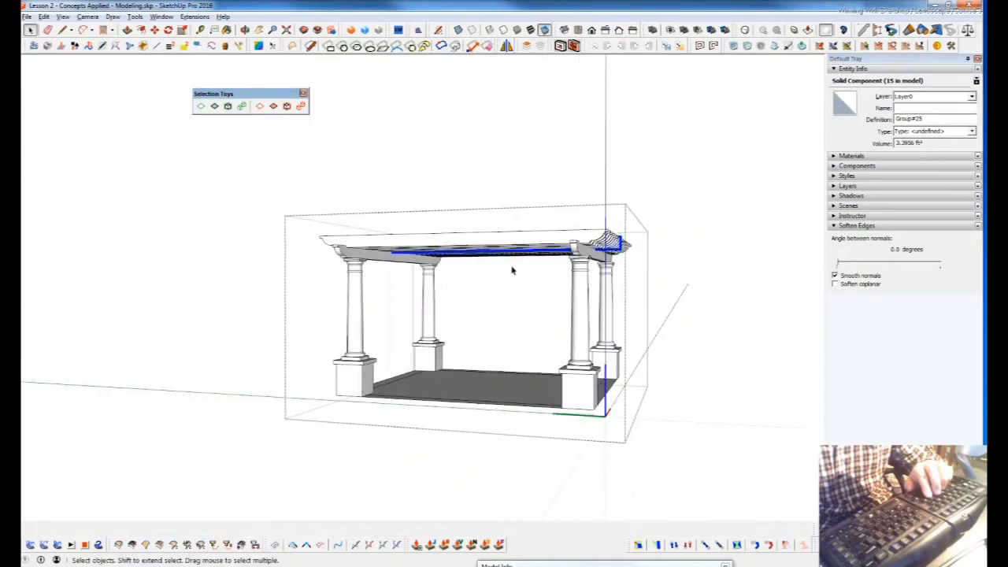
{"action": "key", "text": "i"}
{"action": "middle_click_drag", "start_coordinate": [616, 305], "coordinate": [618, 428]}
{"action": "key", "text": "s"}
{"action": "left_click", "coordinate": [583, 380]}
{"action": "scroll", "coordinate": [579, 374], "scroll_direction": "up", "scroll_amount": 3}
{"action": "scroll", "coordinate": [582, 370], "scroll_direction": "down", "scroll_amount": 3}
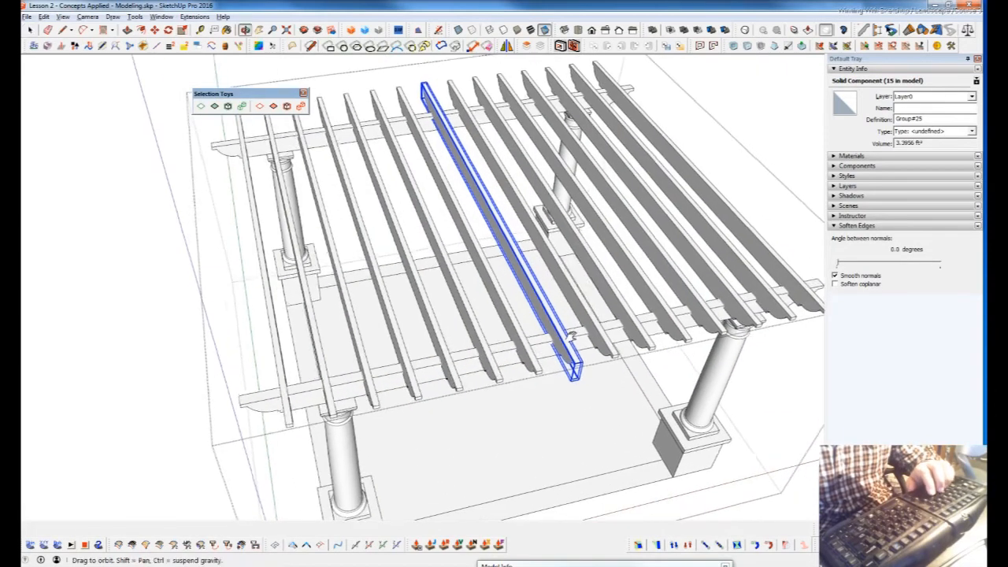
Select every instance of the pergola rafter and try to scale them lengthwise with the Scale tool.
{"action": "scroll", "coordinate": [551, 322], "scroll_direction": "up", "scroll_amount": 5}
{"action": "key", "text": "ctrl+a"}
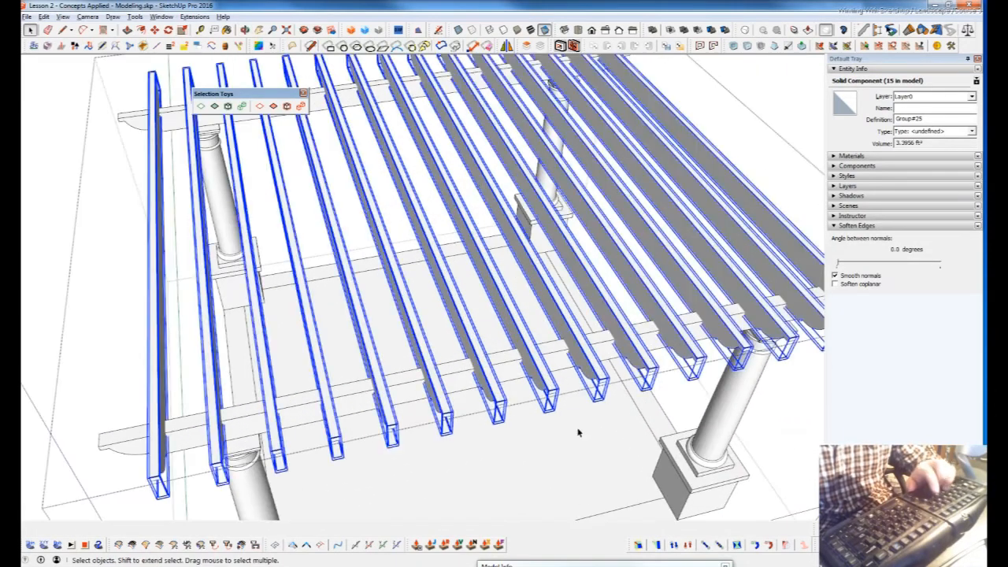
{"action": "key", "text": "s"}
{"action": "scroll", "coordinate": [583, 433], "scroll_direction": "down", "scroll_amount": 4}
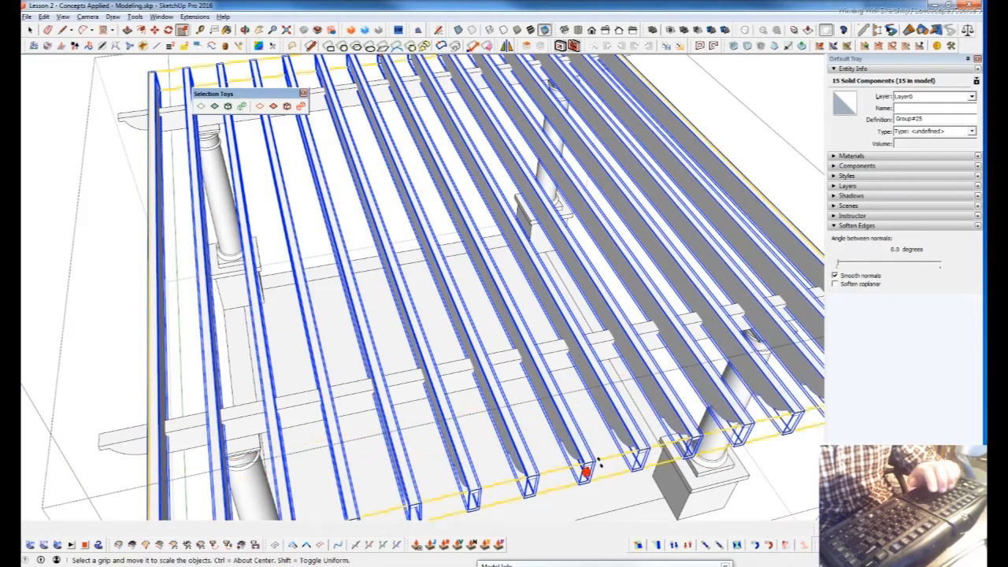
{"action": "key", "text": "space"}
{"action": "left_click", "coordinate": [792, 473]}
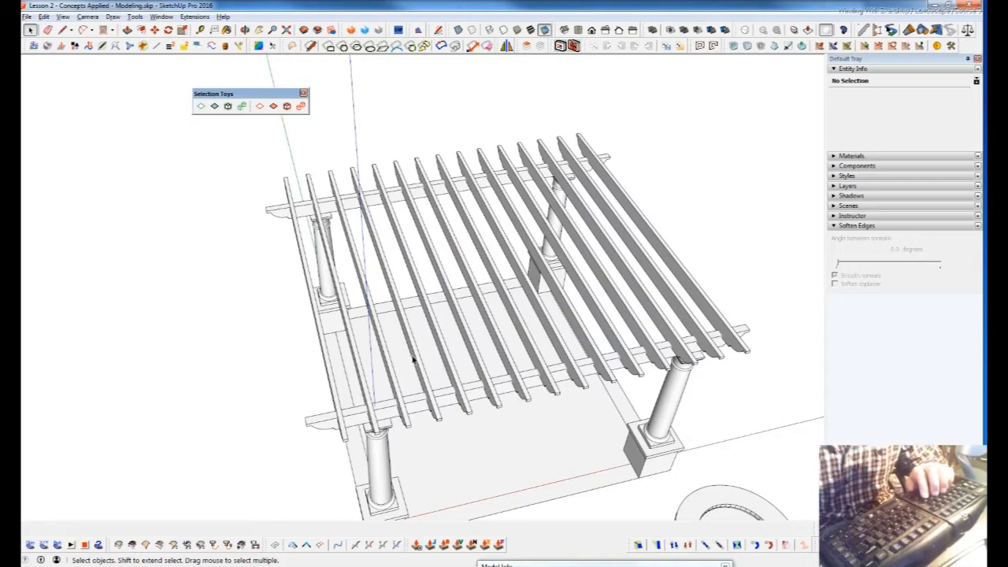
Open the pergola group and pick the outermost rafter at its front corner.
{"action": "scroll", "coordinate": [594, 391], "scroll_direction": "up", "scroll_amount": 1}
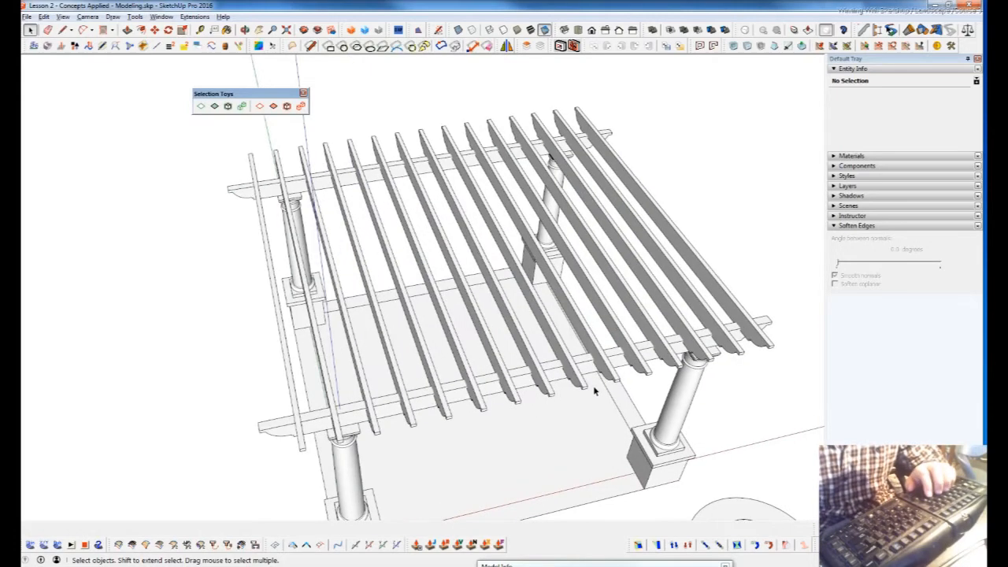
{"action": "middle_click_drag", "start_coordinate": [503, 357], "coordinate": [600, 175]}
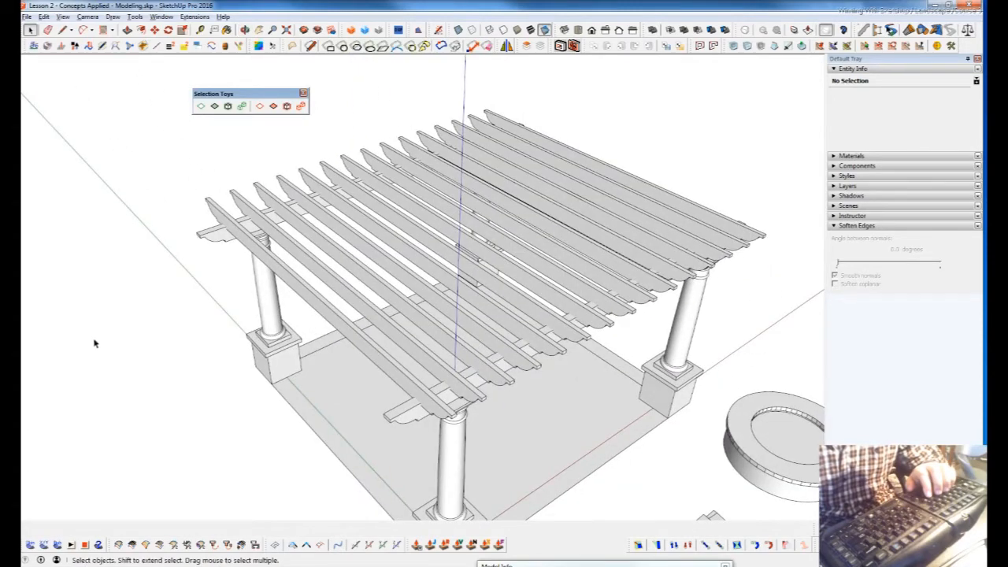
{"action": "middle_click_drag", "start_coordinate": [431, 413], "coordinate": [401, 354]}
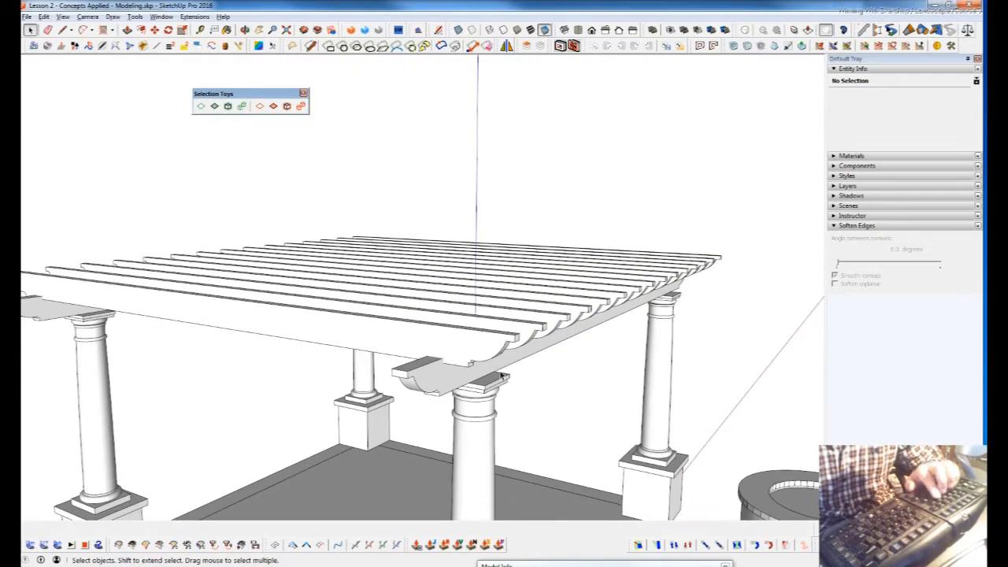
{"action": "left_click", "coordinate": [504, 356]}
{"action": "double_click", "coordinate": [497, 349]}
{"action": "left_click", "coordinate": [496, 348]}
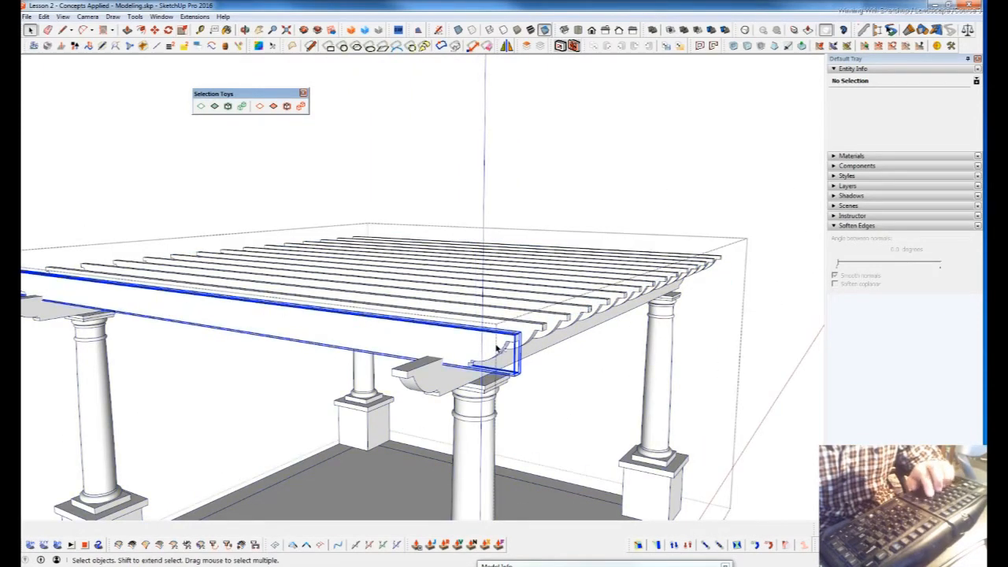
Select all rafter instances, lengthen them past the near beam with the Scale tool, and close the pergola group.
{"action": "key", "text": "ctrl+a"}
{"action": "key", "text": "s"}
{"action": "left_click_drag", "start_coordinate": [655, 294], "coordinate": [742, 418]}
{"action": "scroll", "coordinate": [512, 323], "scroll_direction": "down", "scroll_amount": 3}
{"action": "key", "text": "space"}
{"action": "left_click", "coordinate": [677, 408]}
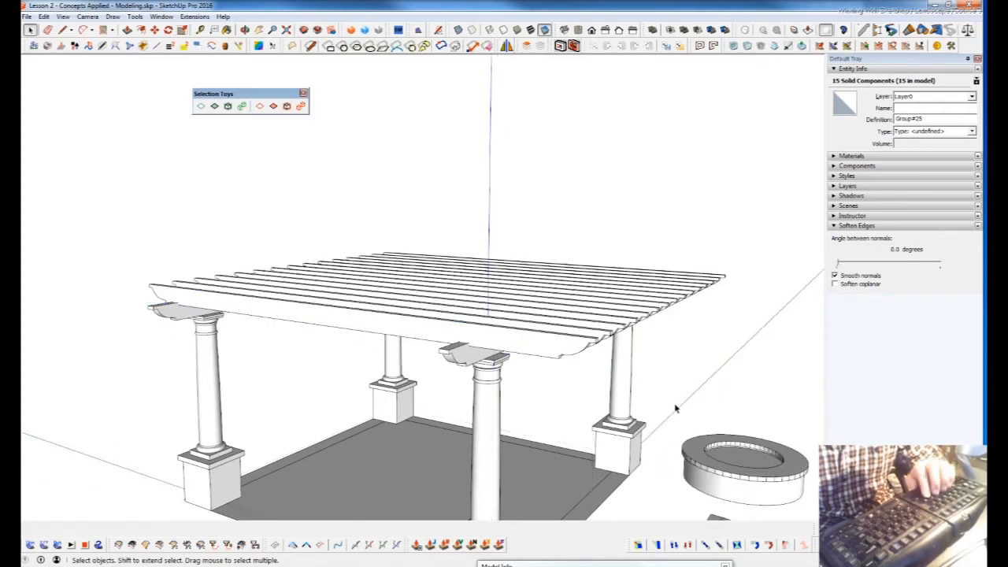
Reopen the pergola group and select all of its rafters.
{"action": "left_click", "coordinate": [554, 329]}
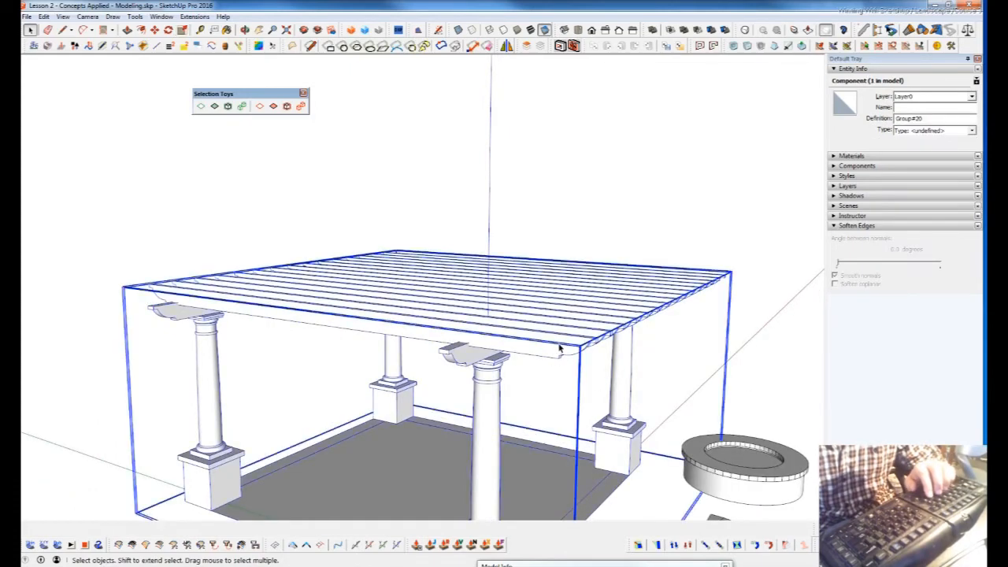
{"action": "double_click", "coordinate": [556, 354]}
{"action": "left_click", "coordinate": [559, 349]}
{"action": "middle_click_drag", "start_coordinate": [559, 348], "coordinate": [500, 396]}
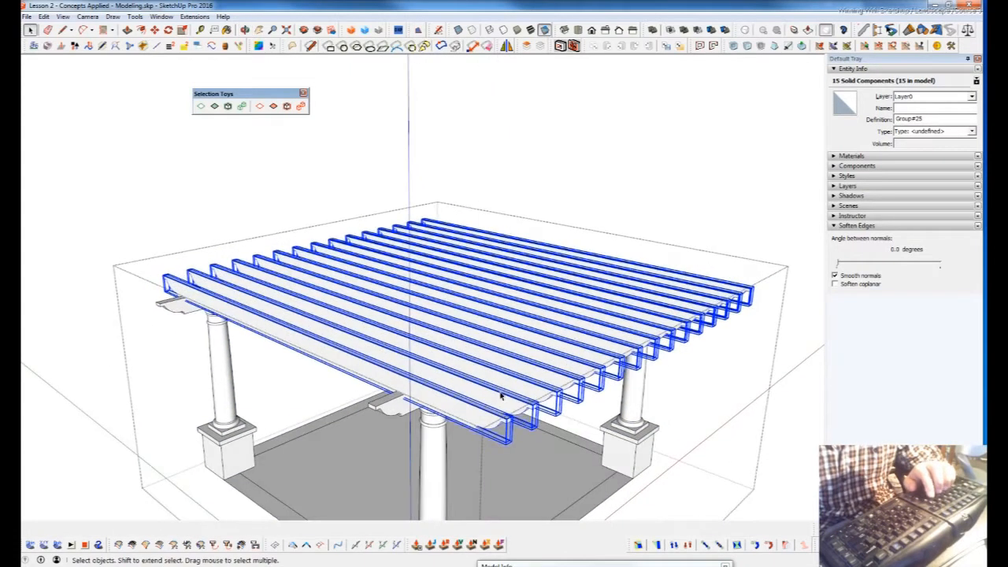
Try shortening the selected rafters about their center to about 9' 7 5/16" with Box Stretching, and undo it.
{"action": "key", "text": "s"}
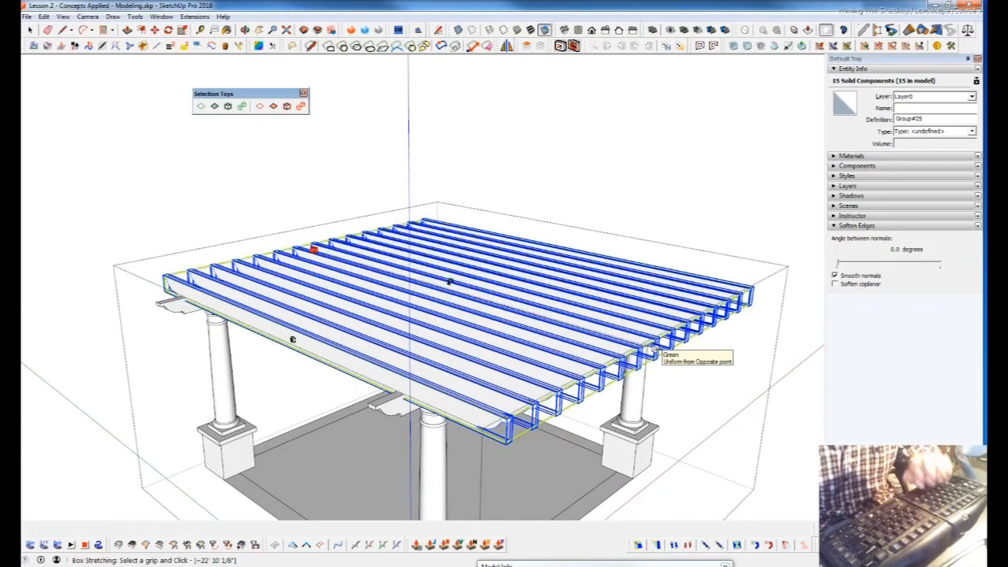
{"action": "middle_click_drag", "start_coordinate": [460, 382], "coordinate": [590, 397]}
{"action": "middle_click_drag", "start_coordinate": [745, 399], "coordinate": [646, 339]}
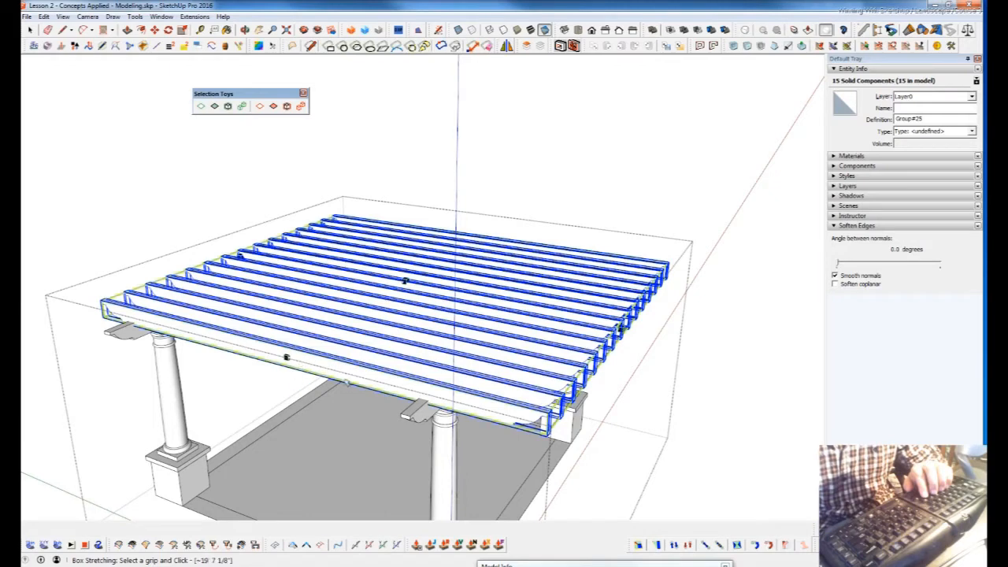
{"action": "left_click_drag", "start_coordinate": [626, 337], "coordinate": [457, 347]}
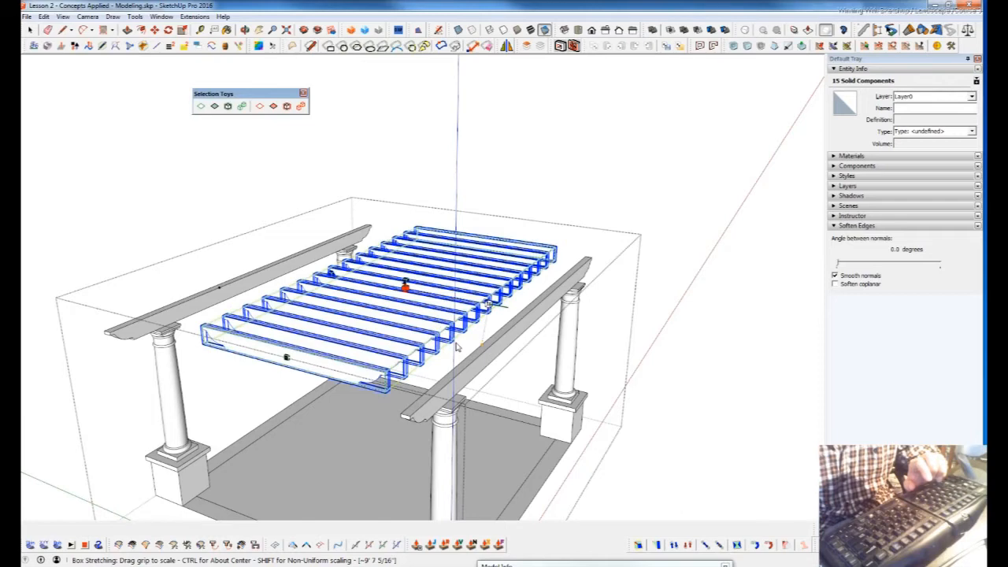
{"action": "key", "text": "space"}
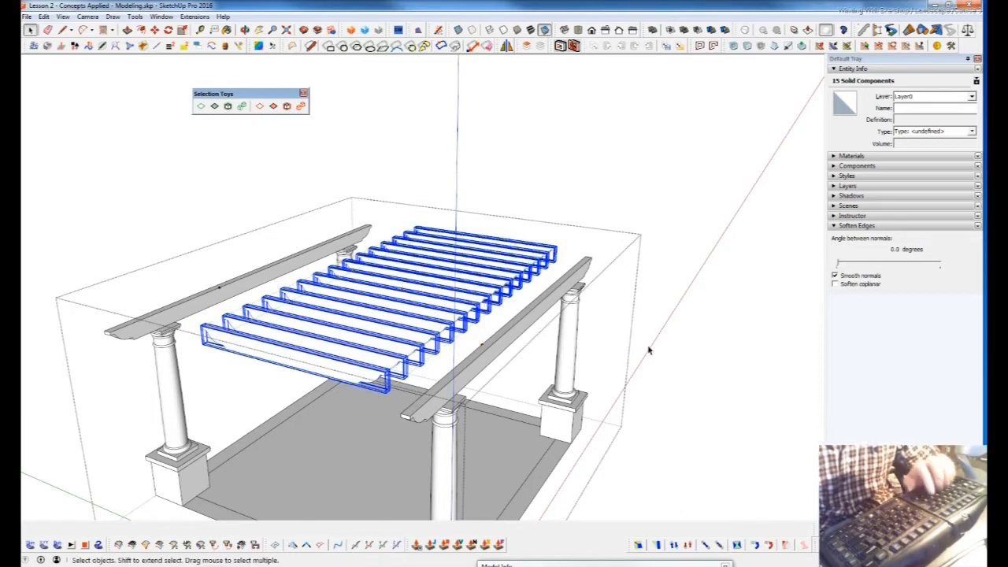
{"action": "key", "text": "ctrl+z"}
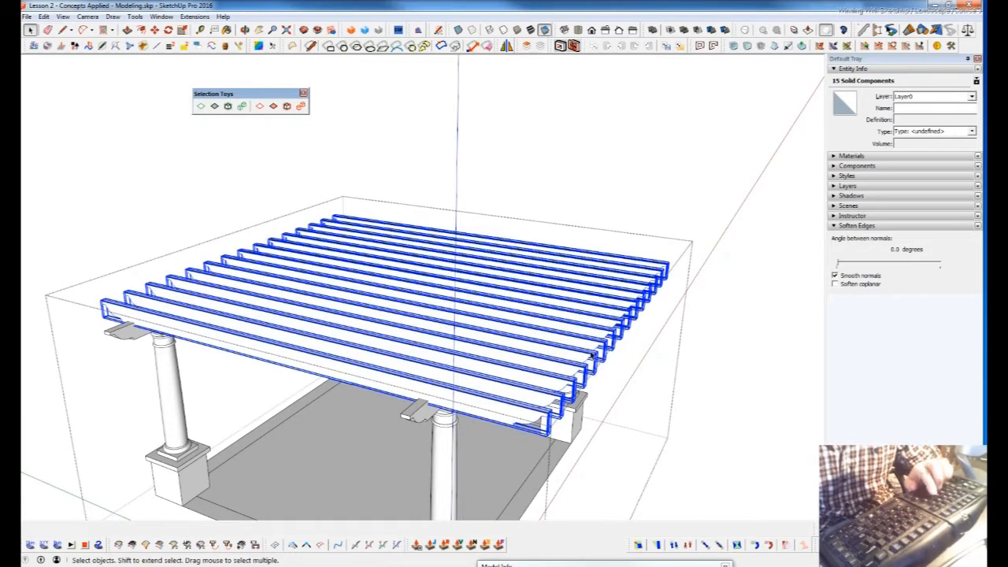
Try shortening the rafters slightly with Box Stretching, and undo it together with the earlier rafter scaling.
{"action": "key", "text": "shift+s"}
{"action": "left_click_drag", "start_coordinate": [618, 329], "coordinate": [594, 342]}
{"action": "key", "text": "space"}
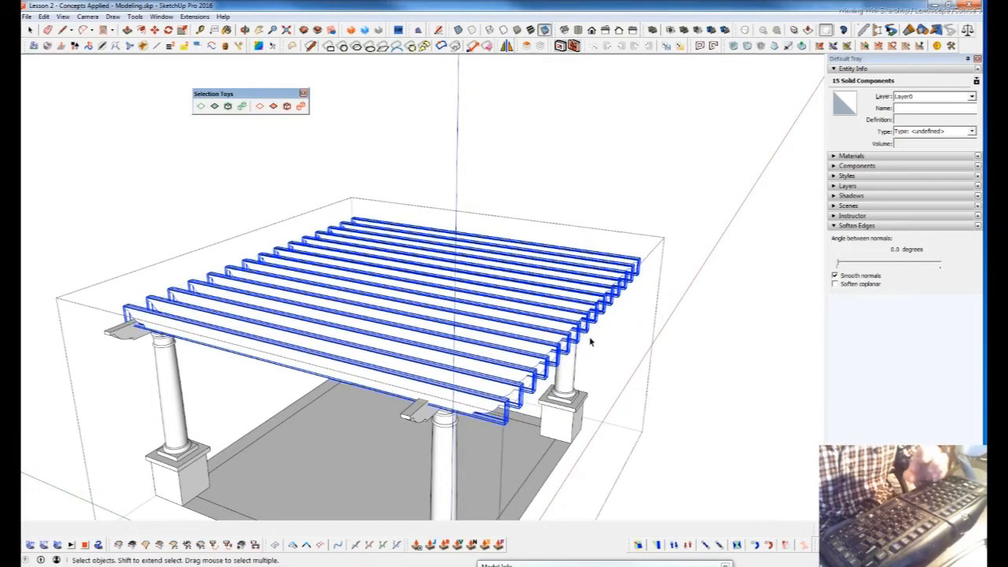
{"action": "key", "text": "ctrl+z"}
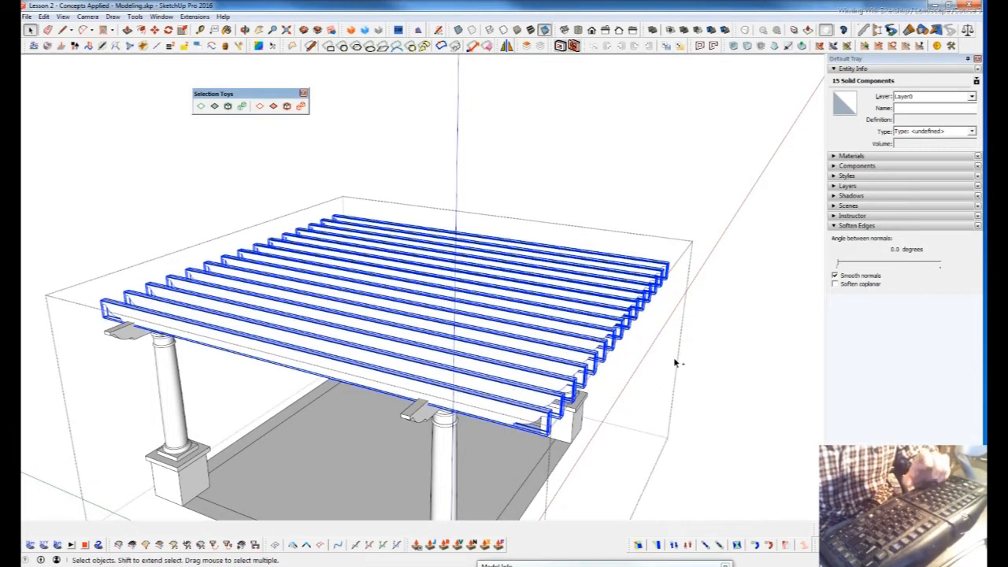
{"action": "key", "text": "ctrl+z"}
{"action": "key", "text": "ctrl+z"}
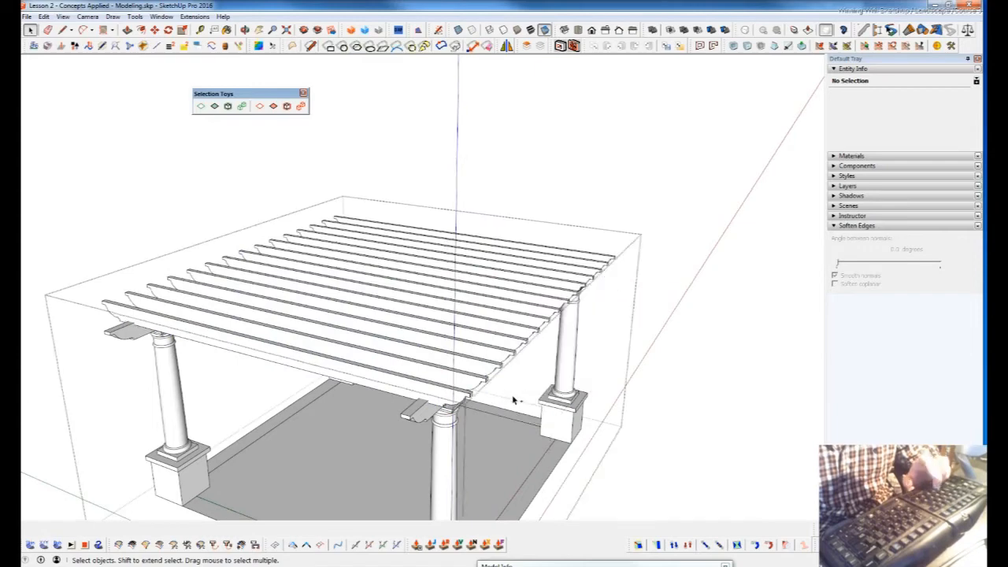
Select all rafter instances again and box-stretch them about their center to about 16' 9 5/16".
{"action": "left_click", "coordinate": [496, 345]}
{"action": "key", "text": "ctrl+a"}
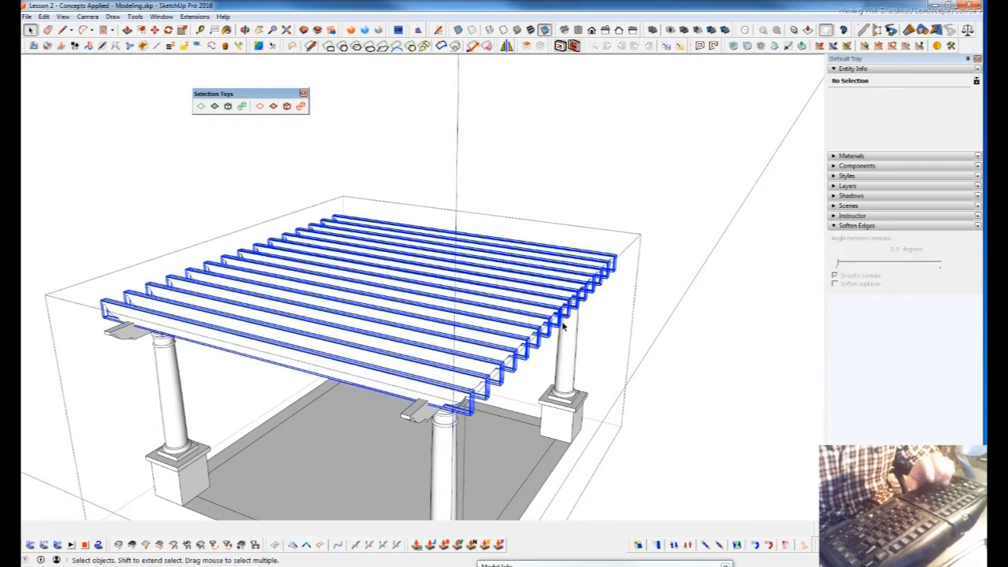
{"action": "key", "text": "s"}
{"action": "left_click", "coordinate": [560, 322]}
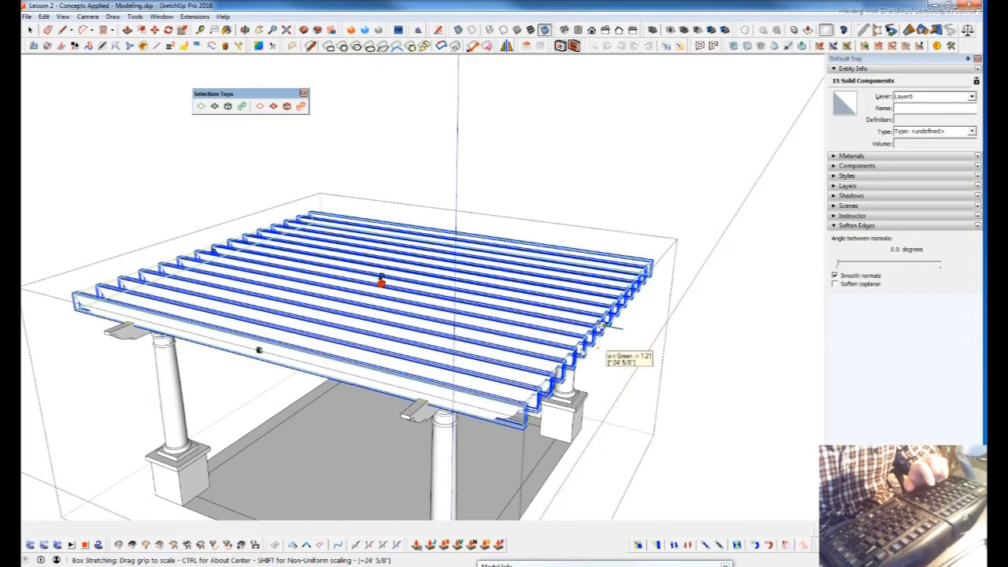
{"action": "left_click", "coordinate": [600, 352]}
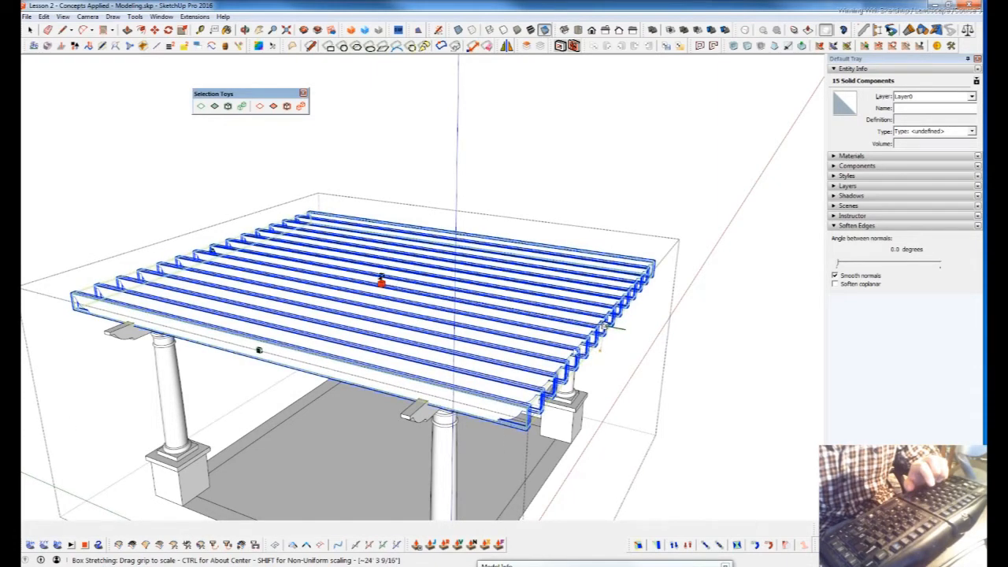
{"action": "key", "text": "ctrl+z"}
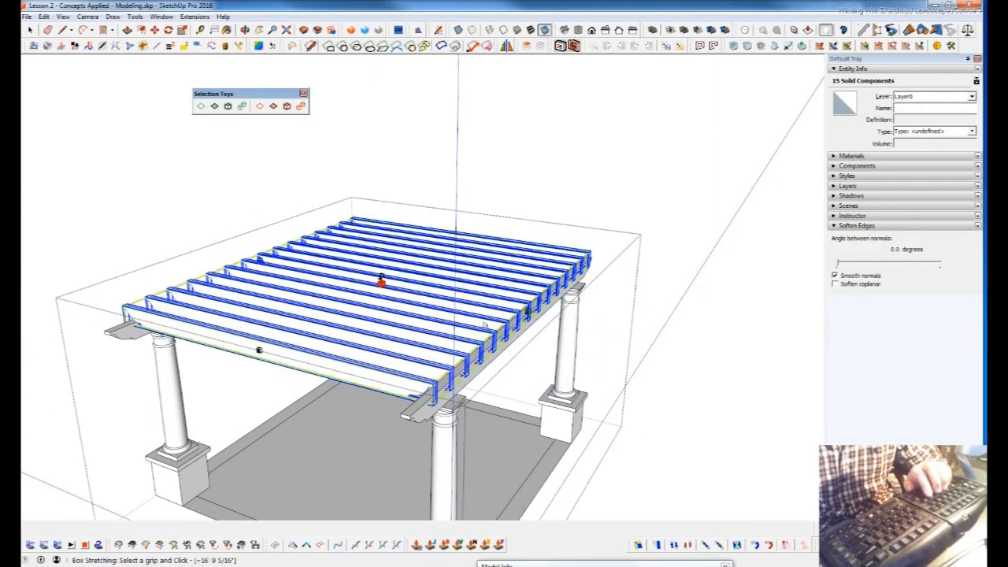
Box-stretch the rafters about their center to about 22' 11/16" and close the pergola group.
{"action": "left_click", "coordinate": [526, 313]}
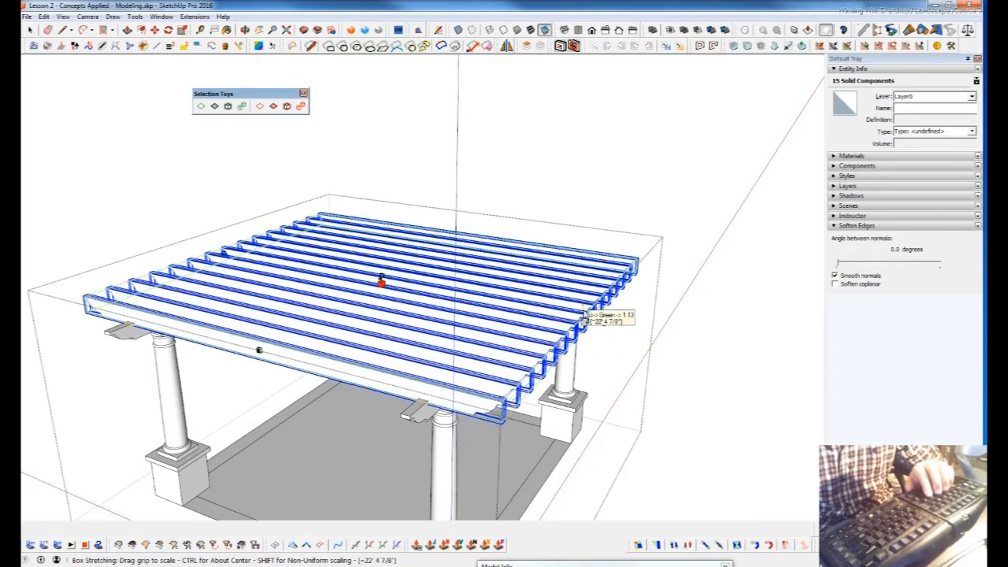
{"action": "left_click", "coordinate": [582, 318]}
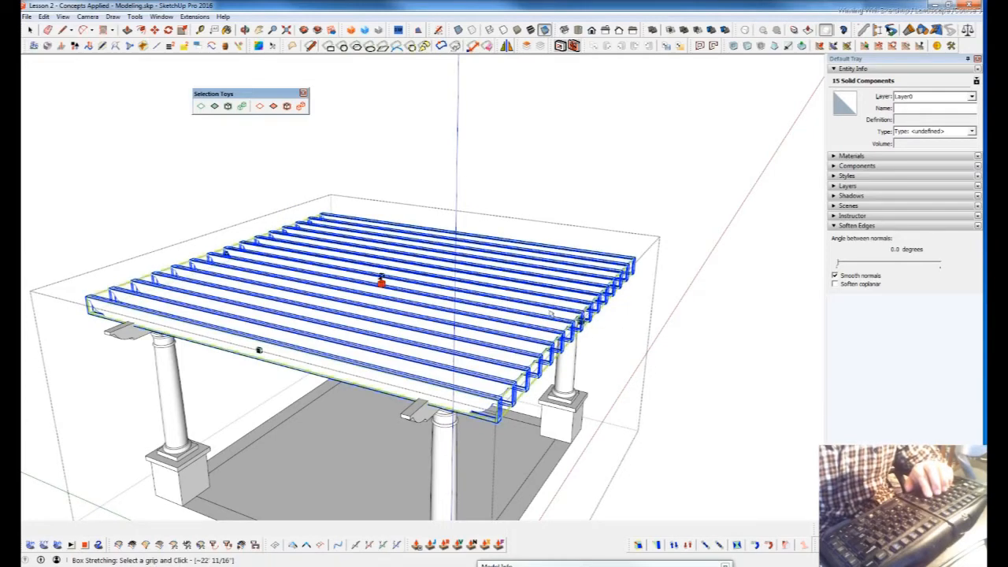
{"action": "middle_click_drag", "start_coordinate": [470, 383], "coordinate": [355, 257]}
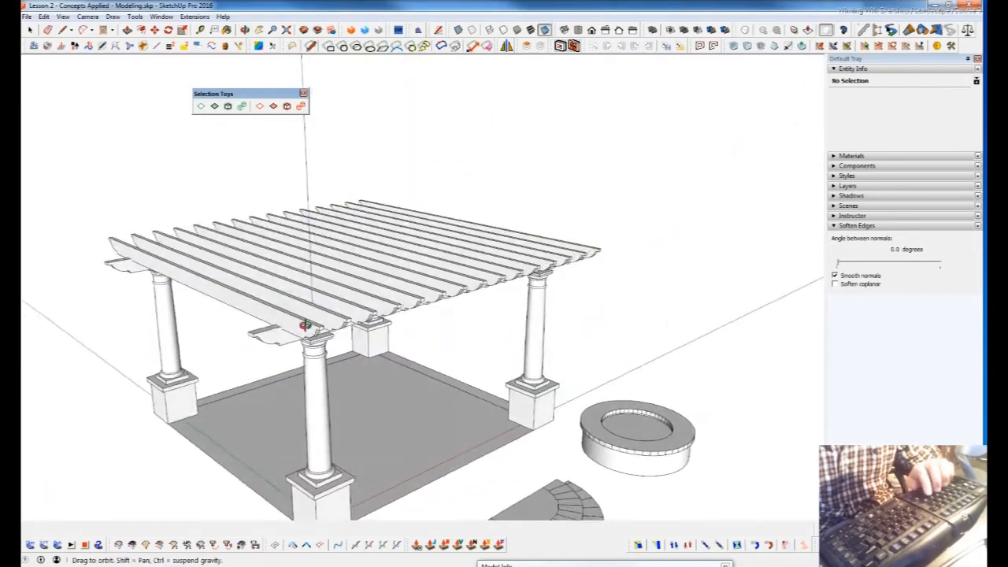
{"action": "key", "text": "space"}
{"action": "mouse_move", "coordinate": [370, 260]}
{"action": "middle_mouse_down"}
{"action": "mouse_move", "coordinate": [341, 271]}
{"action": "mouse_move", "coordinate": [444, 322]}
{"action": "middle_mouse_up"}
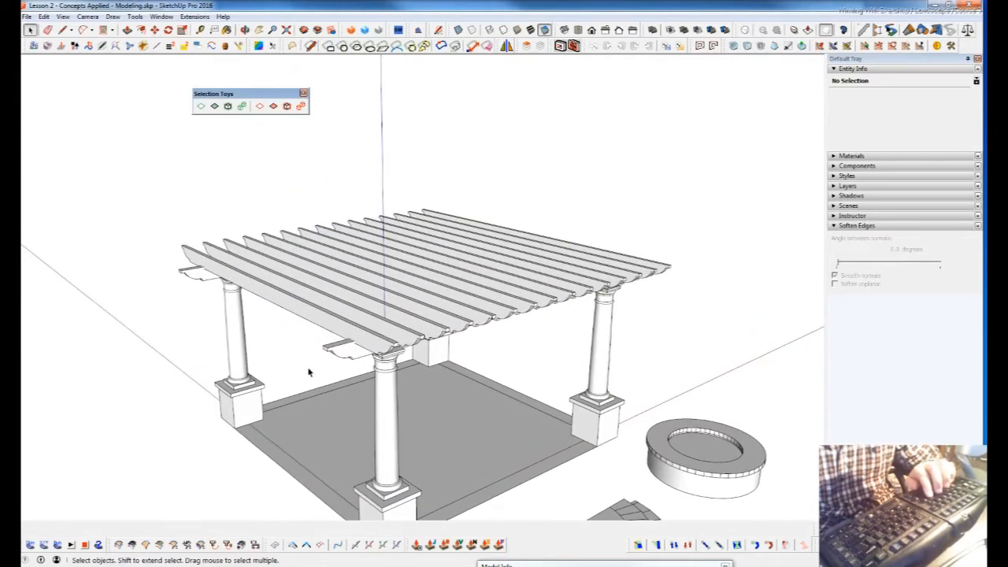
Switch to the keyboard shortcuts list in Notepad, review the A, S, D, F and G shortcuts, and return to SketchUp.
{"action": "left_click", "coordinate": [12, 359]}
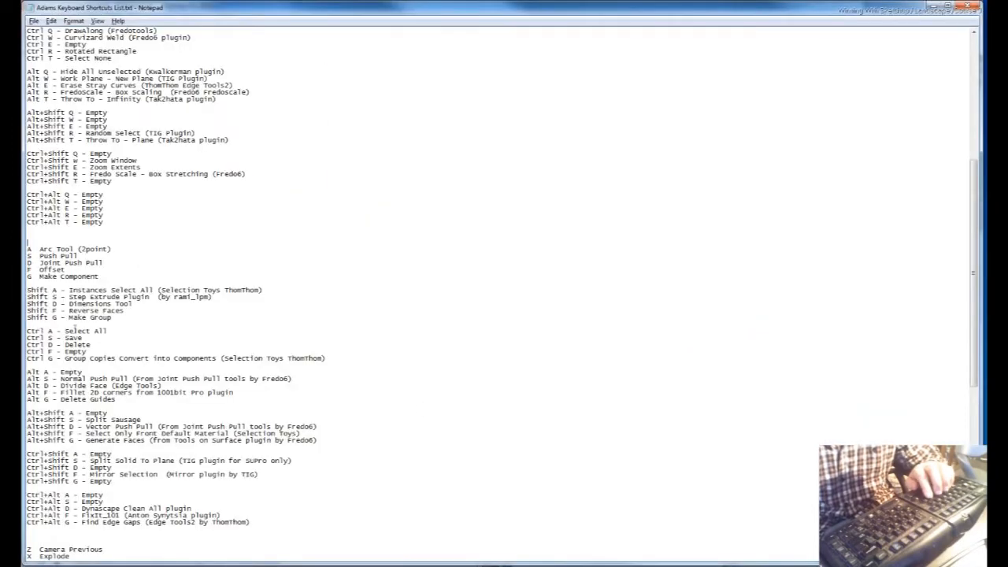
{"action": "scroll", "coordinate": [415, 383], "scroll_direction": "down", "scroll_amount": 2}
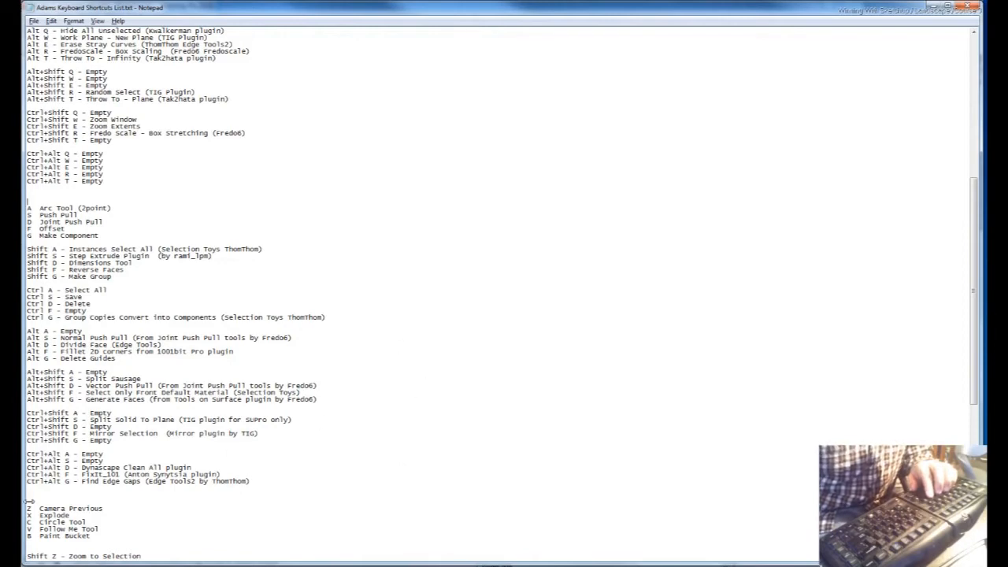
{"action": "left_click", "coordinate": [501, 564]}
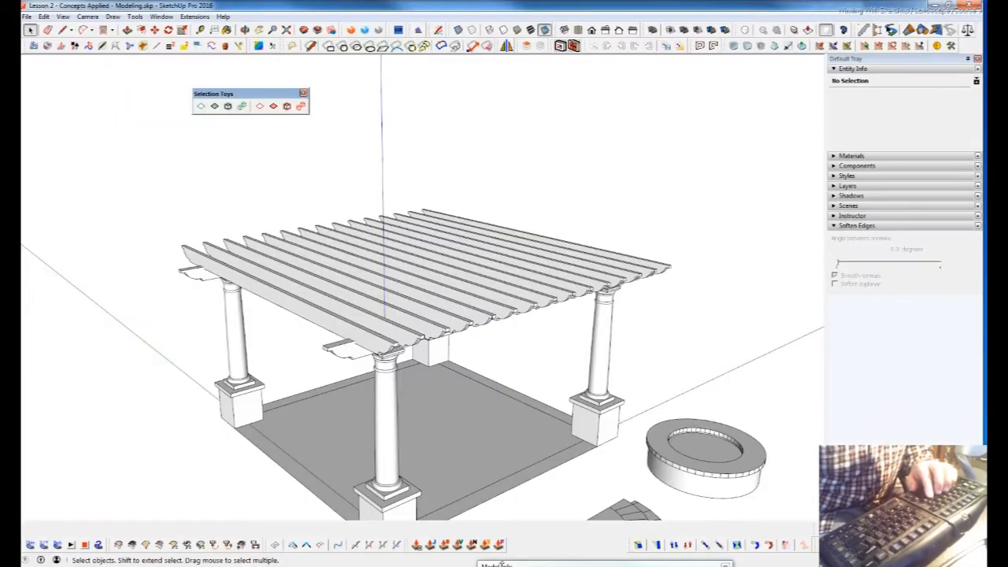
{"action": "scroll", "coordinate": [477, 394], "scroll_direction": "down", "scroll_amount": 3}
{"action": "middle_click_drag", "start_coordinate": [478, 393], "coordinate": [457, 232]}
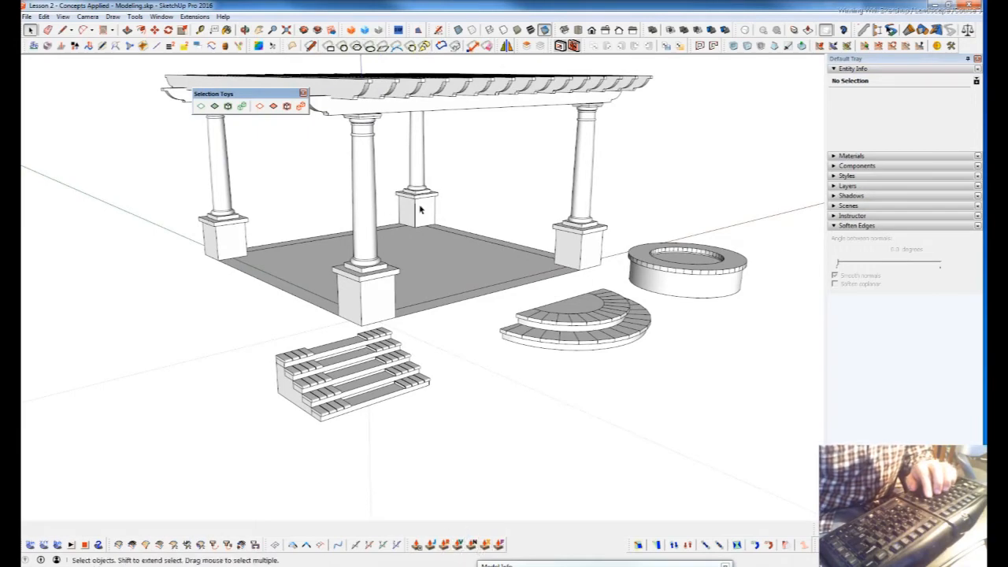
{"action": "scroll", "coordinate": [417, 207], "scroll_direction": "up", "scroll_amount": 3}
{"action": "middle_click_drag", "start_coordinate": [417, 207], "coordinate": [475, 287]}
{"action": "middle_click_drag", "start_coordinate": [396, 244], "coordinate": [419, 334]}
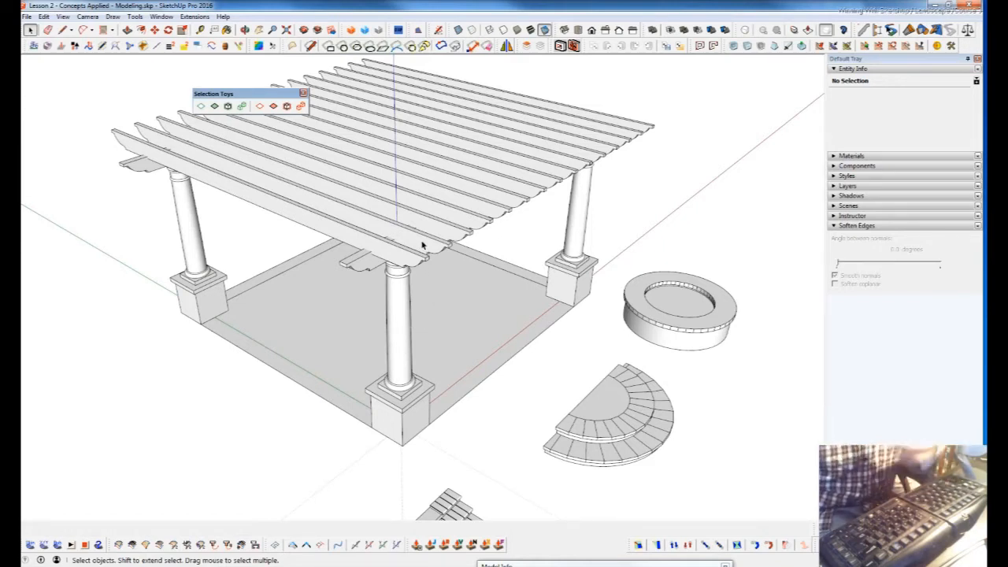
{"action": "key", "text": "alt+Tab"}
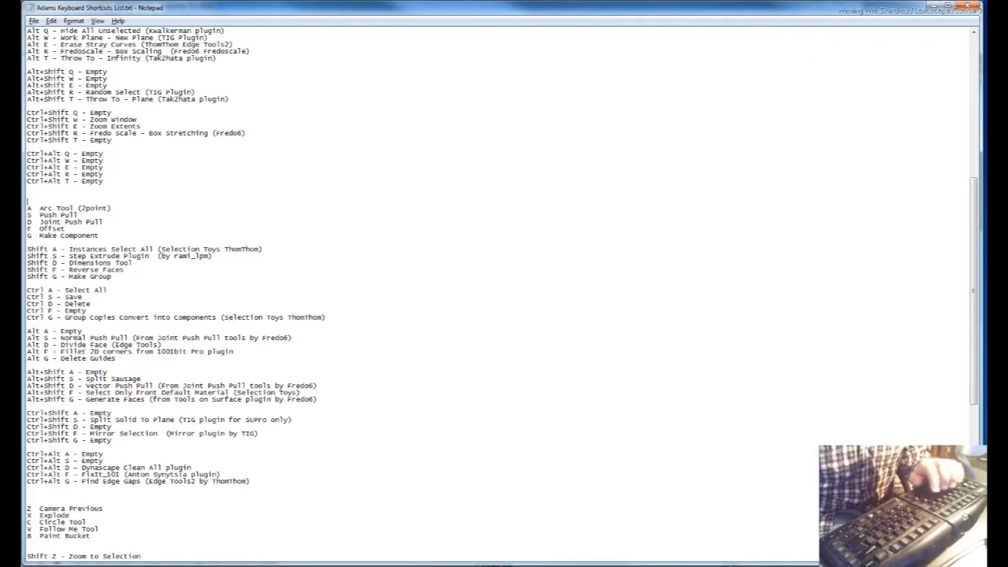
{"action": "key", "text": "alt+Tab"}
Go to the flat stair outline divided into five treads and look up the shortcut assigned to Step Extrude.
{"action": "middle_click_drag", "start_coordinate": [423, 403], "coordinate": [614, 321]}
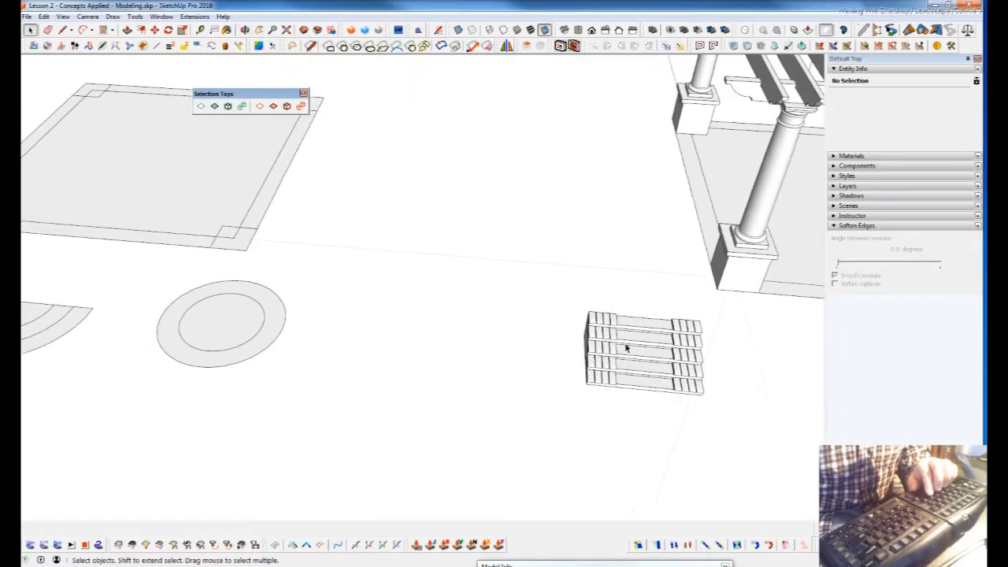
{"action": "scroll", "coordinate": [606, 327], "scroll_direction": "down", "scroll_amount": 3}
{"action": "mouse_move", "coordinate": [33, 304]}
{"action": "middle_mouse_down"}
{"action": "mouse_move", "coordinate": [450, 326]}
{"action": "mouse_move", "coordinate": [180, 299]}
{"action": "mouse_move", "coordinate": [345, 277]}
{"action": "mouse_move", "coordinate": [444, 334]}
{"action": "middle_mouse_up"}
{"action": "scroll", "coordinate": [378, 367], "scroll_direction": "up", "scroll_amount": 6}
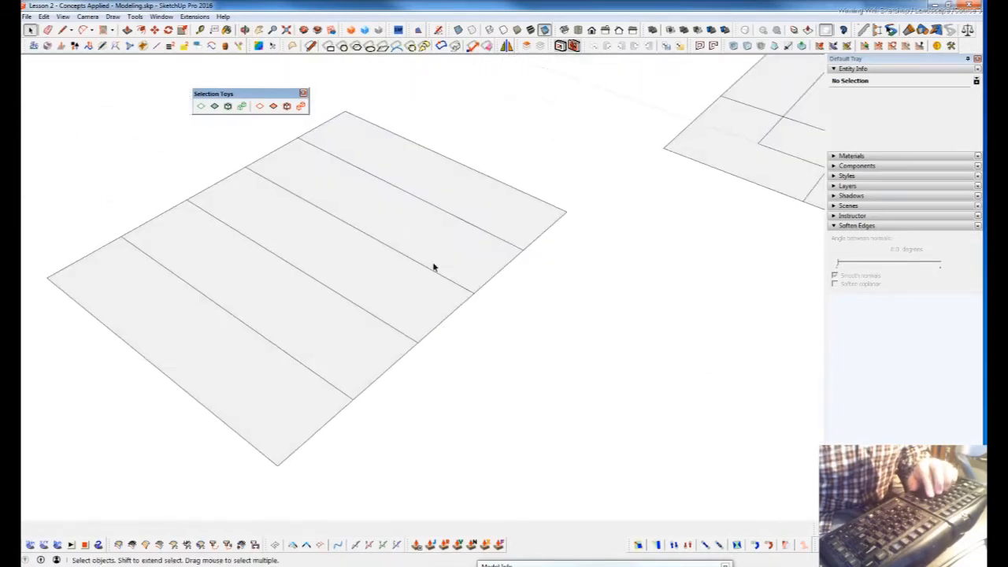
{"action": "left_click", "coordinate": [187, 19]}
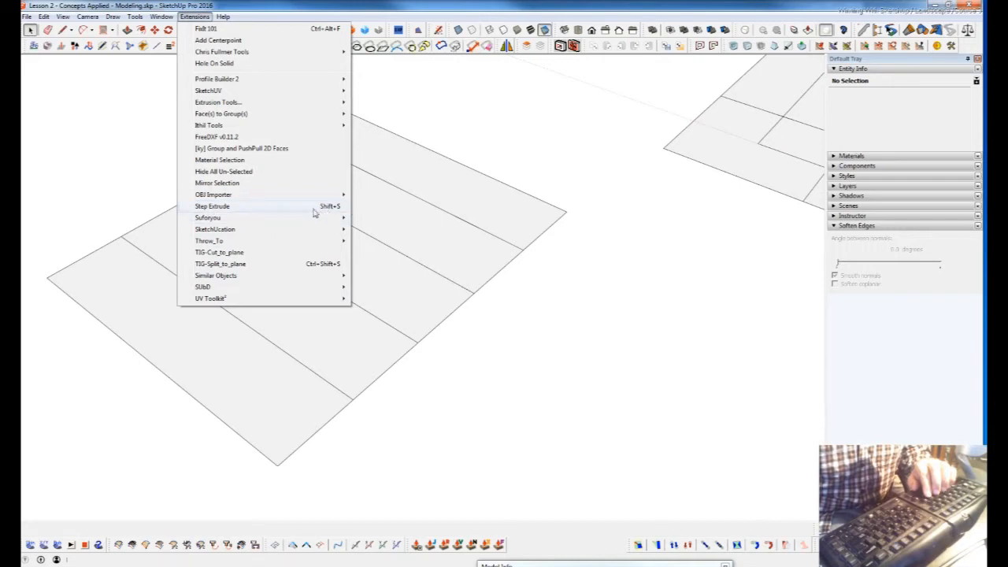
{"action": "left_click", "coordinate": [518, 451]}
{"action": "middle_click_drag", "start_coordinate": [370, 349], "coordinate": [452, 275]}
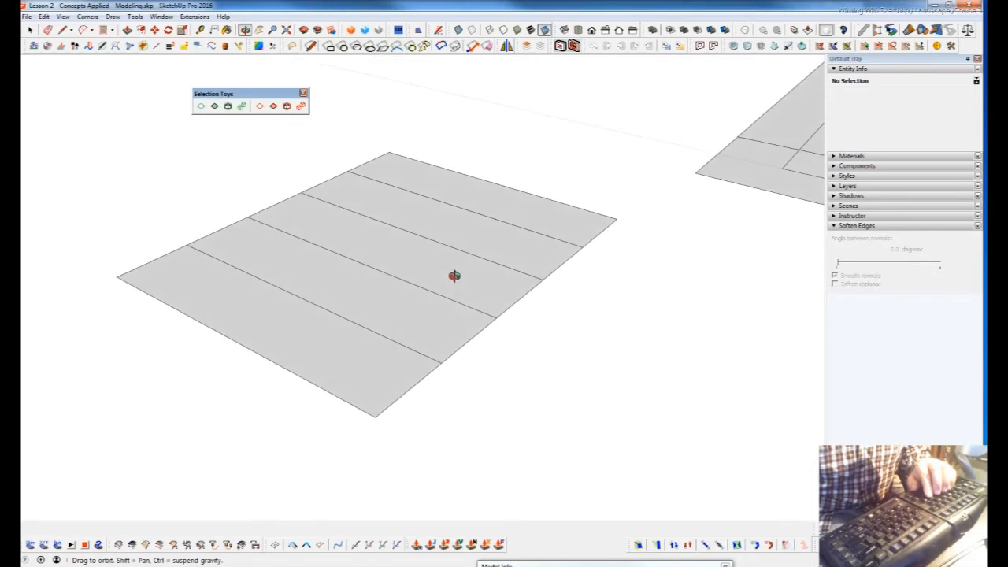
Open the flat stair group for editing, select all its connected faces and edges, and clear the selection.
{"action": "triple_click", "coordinate": [408, 374]}
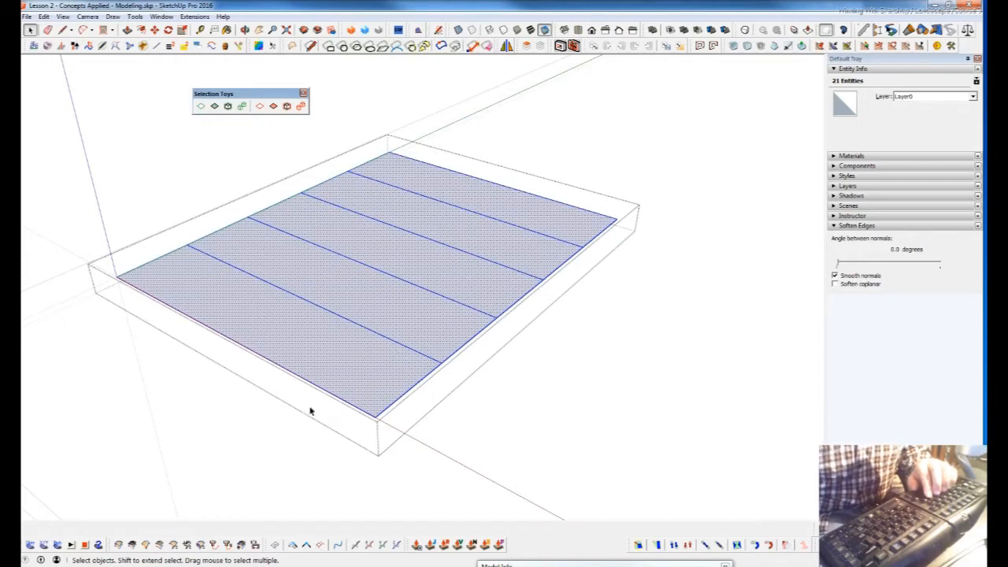
{"action": "middle_click_drag", "start_coordinate": [456, 330], "coordinate": [401, 383]}
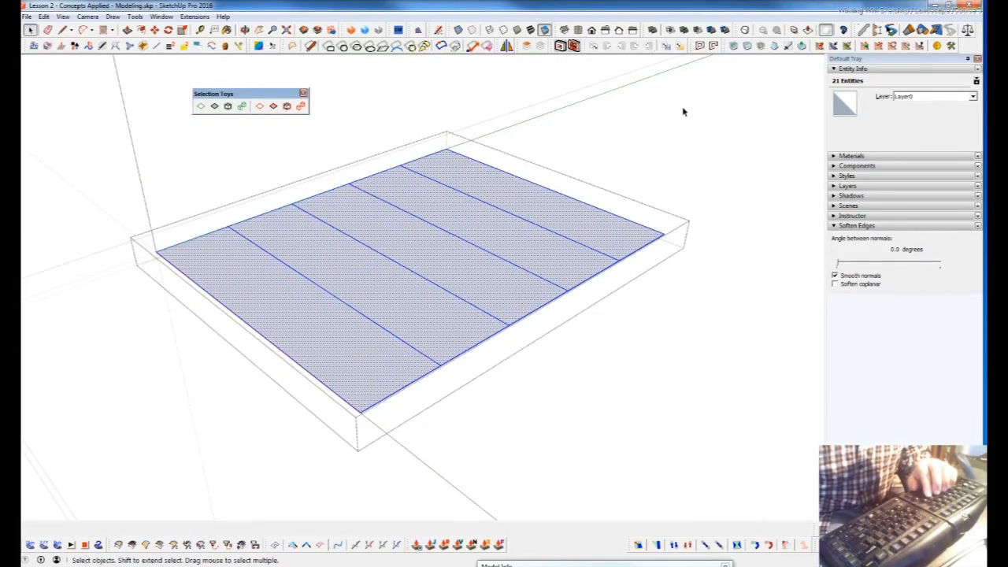
{"action": "middle_click_drag", "start_coordinate": [512, 233], "coordinate": [338, 495]}
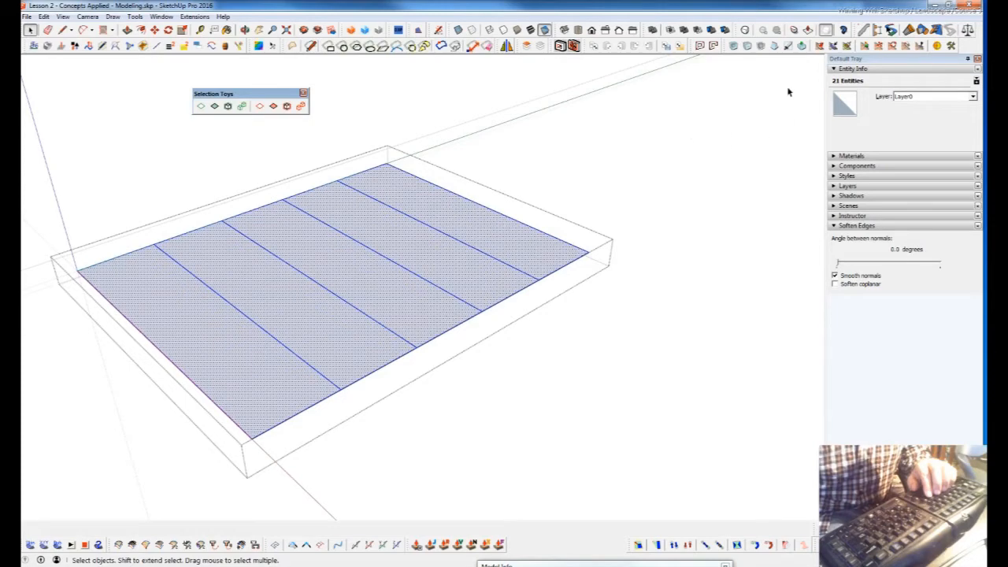
{"action": "middle_click_drag", "start_coordinate": [456, 268], "coordinate": [382, 448]}
{"action": "left_click", "coordinate": [406, 492]}
Push/Pull the first tread face up 6 inches and raise the second tread to the same height.
{"action": "left_click", "coordinate": [439, 385]}
{"action": "key", "text": "p"}
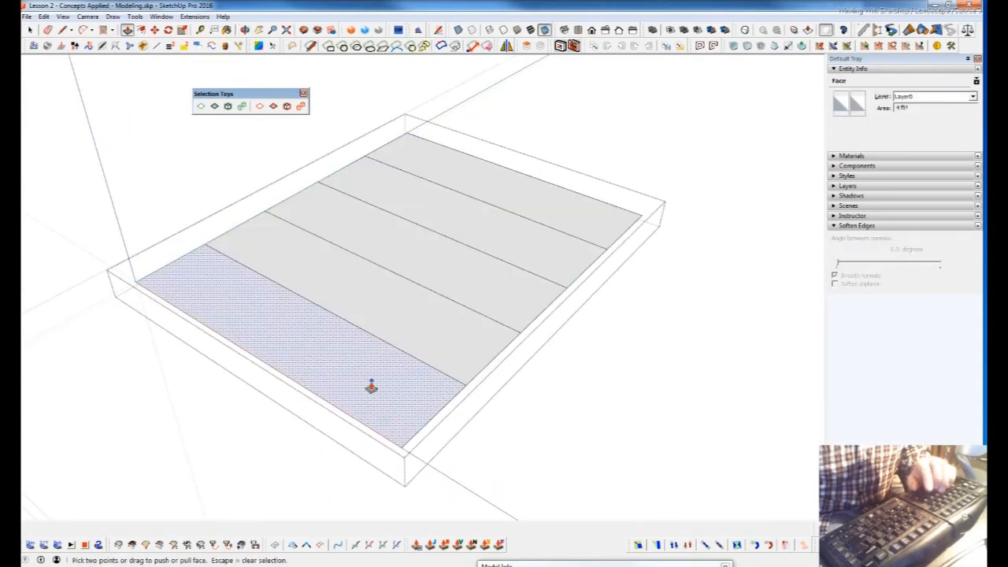
{"action": "left_click_drag", "start_coordinate": [360, 388], "coordinate": [364, 355]}
{"action": "left_click", "coordinate": [362, 354]}
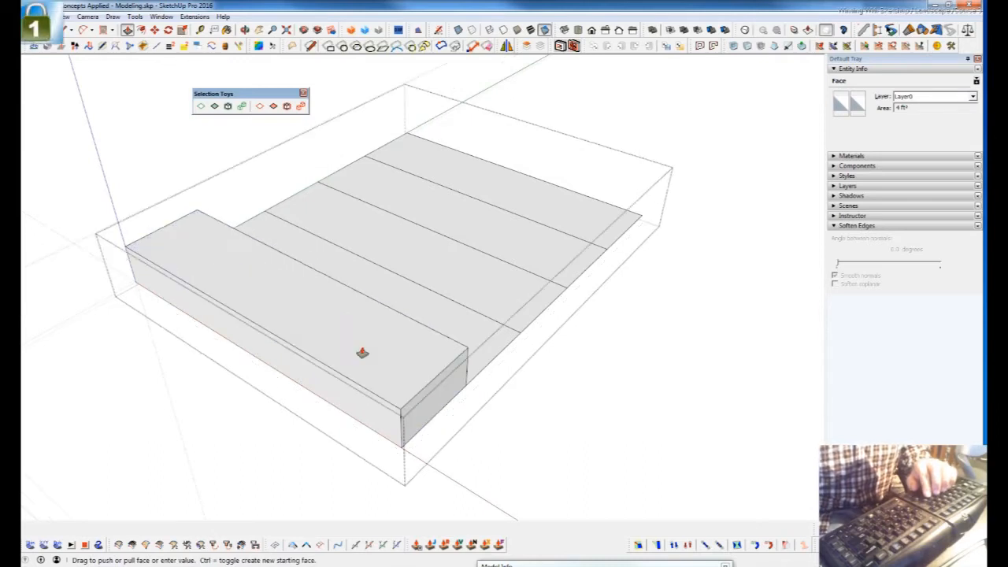
{"action": "left_click_drag", "start_coordinate": [495, 344], "coordinate": [412, 322]}
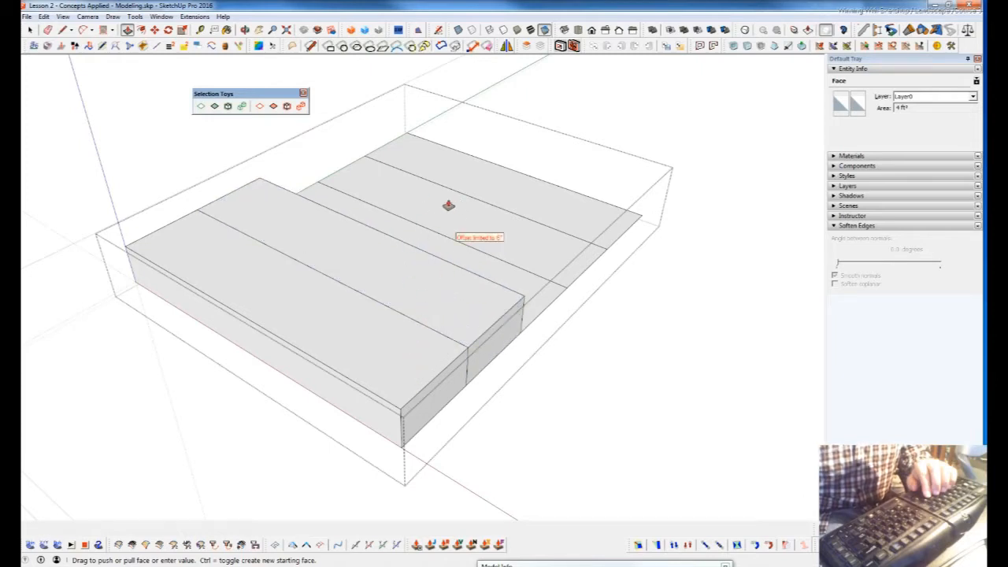
{"action": "middle_click_drag", "start_coordinate": [457, 433], "coordinate": [299, 189]}
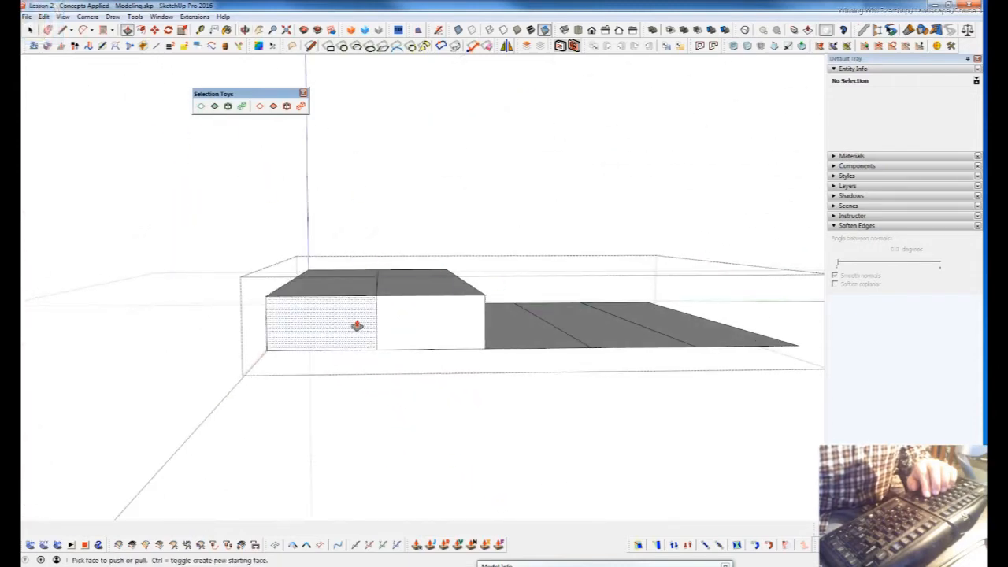
Undo the second tread's extrusion and repeat it, raising the tread level with the first one.
{"action": "middle_click_drag", "start_coordinate": [353, 328], "coordinate": [458, 392]}
{"action": "key", "text": "ctrl+z"}
{"action": "left_click", "coordinate": [517, 400]}
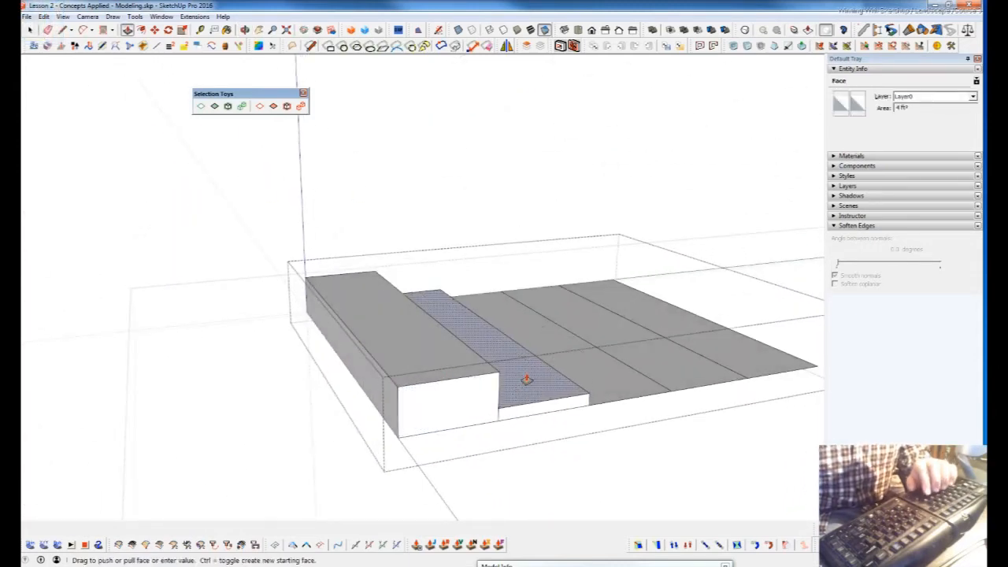
{"action": "left_click", "coordinate": [524, 412]}
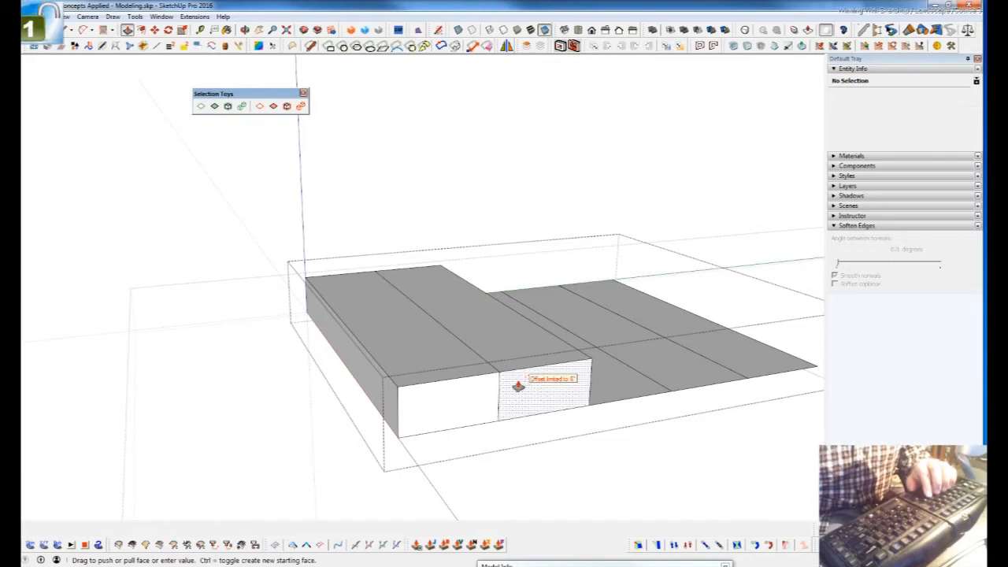
{"action": "left_click", "coordinate": [516, 389]}
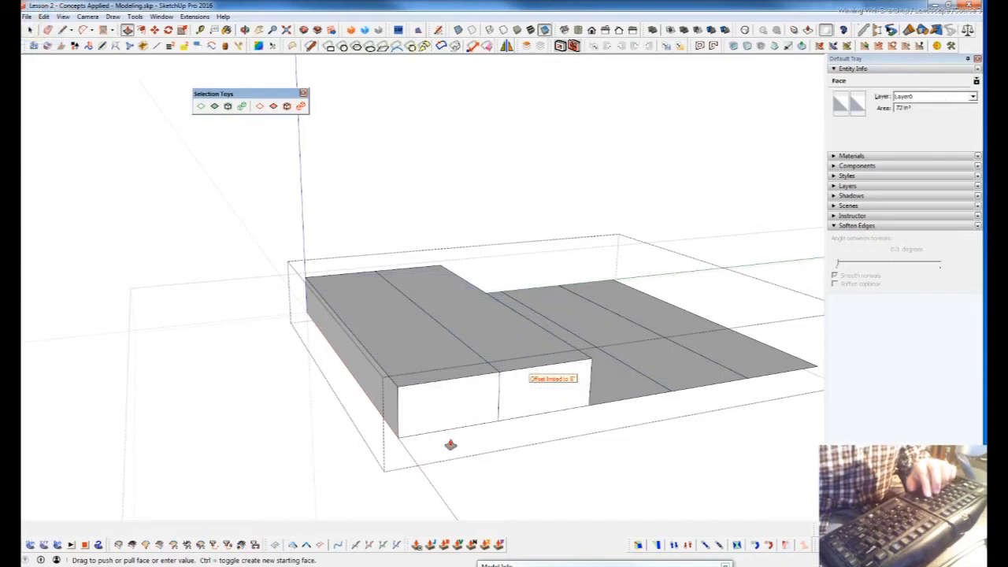
{"action": "mouse_move", "coordinate": [450, 441]}
{"action": "middle_mouse_down"}
{"action": "mouse_move", "coordinate": [383, 397]}
{"action": "mouse_move", "coordinate": [441, 412]}
{"action": "mouse_move", "coordinate": [444, 444]}
{"action": "middle_mouse_up"}
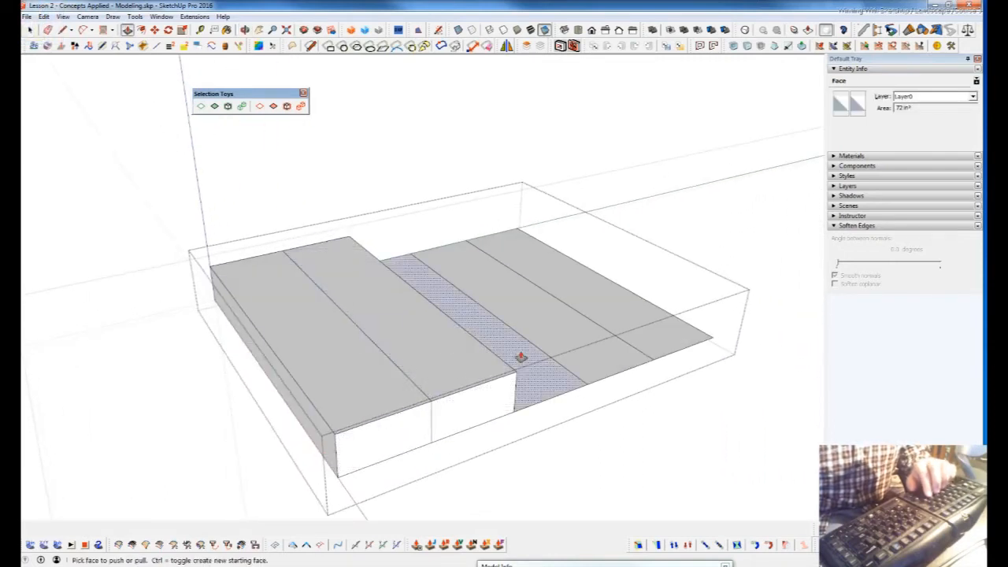
Undo the extrusions of the first two treads, back to the flat outline.
{"action": "key", "text": "ctrl+z"}
{"action": "key", "text": "ctrl+z"}
{"action": "key", "text": "ctrl+z"}
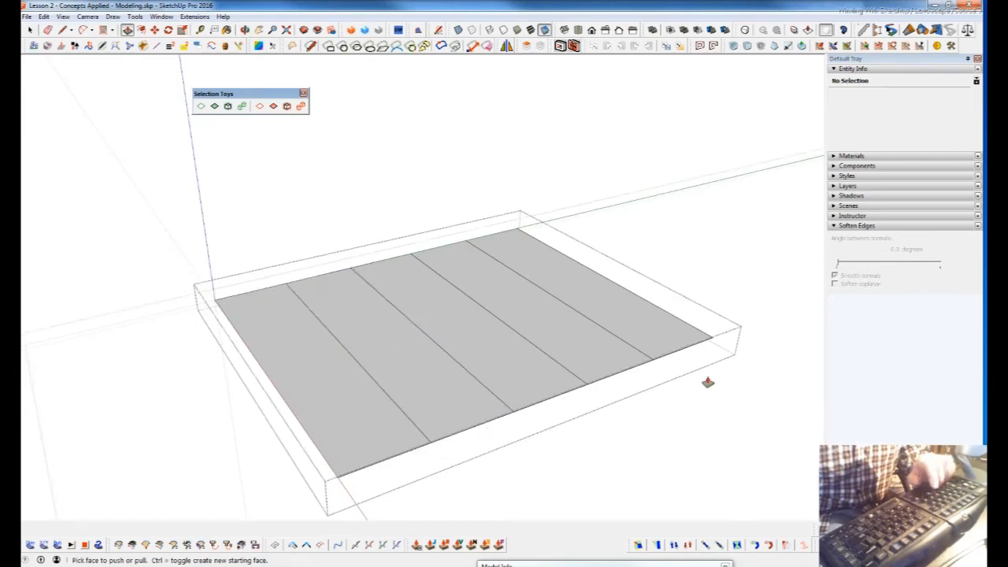
{"action": "key", "text": "ctrl+z"}
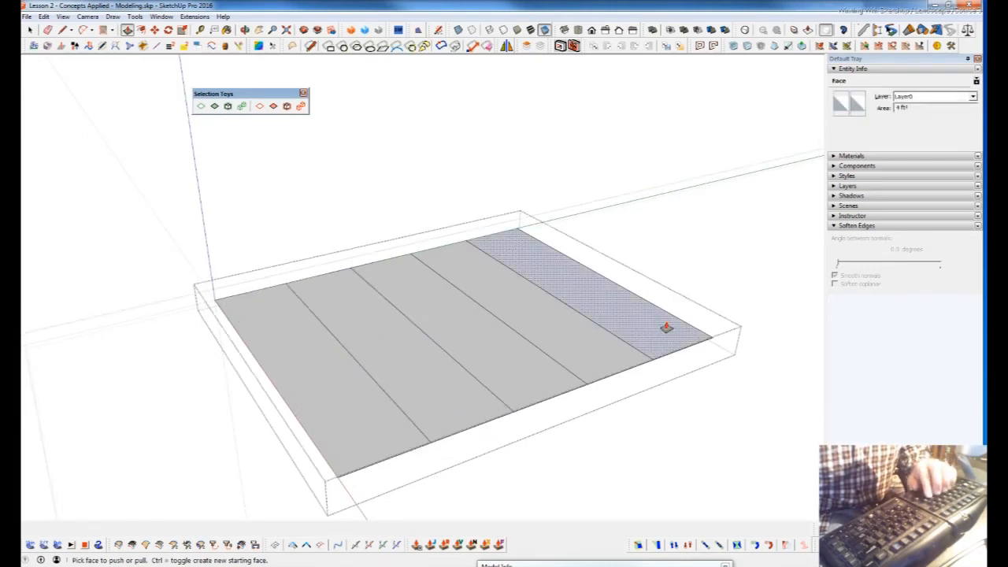
Push/Pull the rearmost tread to the full stair height and the tread in front of it one riser lower.
{"action": "left_click_drag", "start_coordinate": [667, 328], "coordinate": [680, 247]}
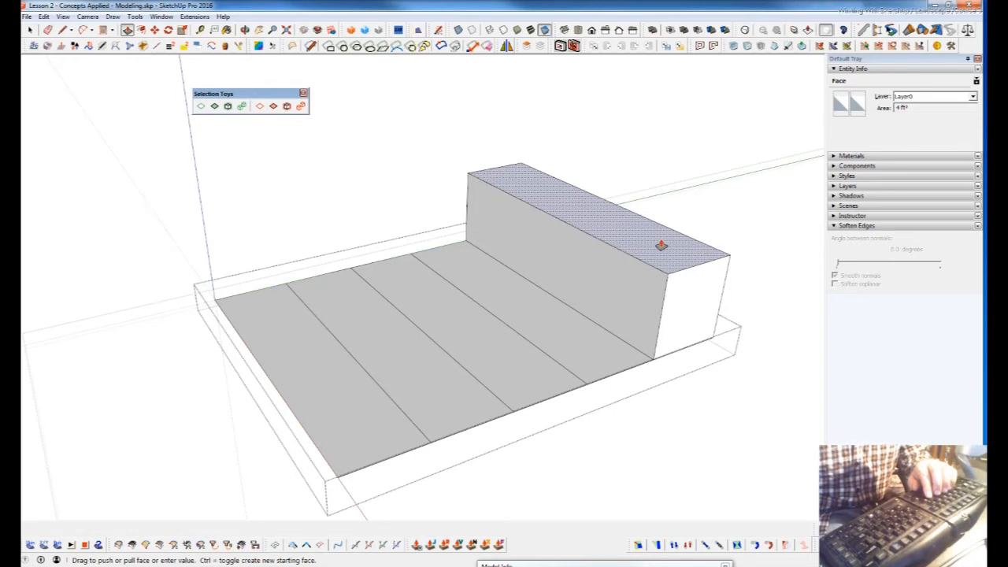
{"action": "key", "text": "Return"}
{"action": "left_click", "coordinate": [564, 340]}
{"action": "type", "text": "1"}
{"action": "key", "text": "Return"}
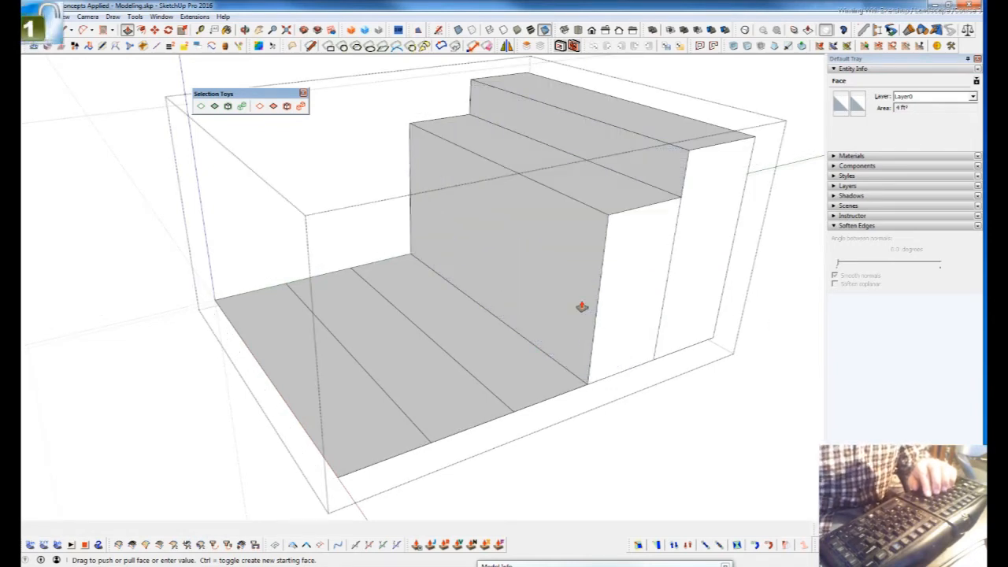
Push/Pull the three remaining treads to successively lower heights toward the front of the stair.
{"action": "left_click", "coordinate": [422, 310]}
{"action": "type", "text": "1"}
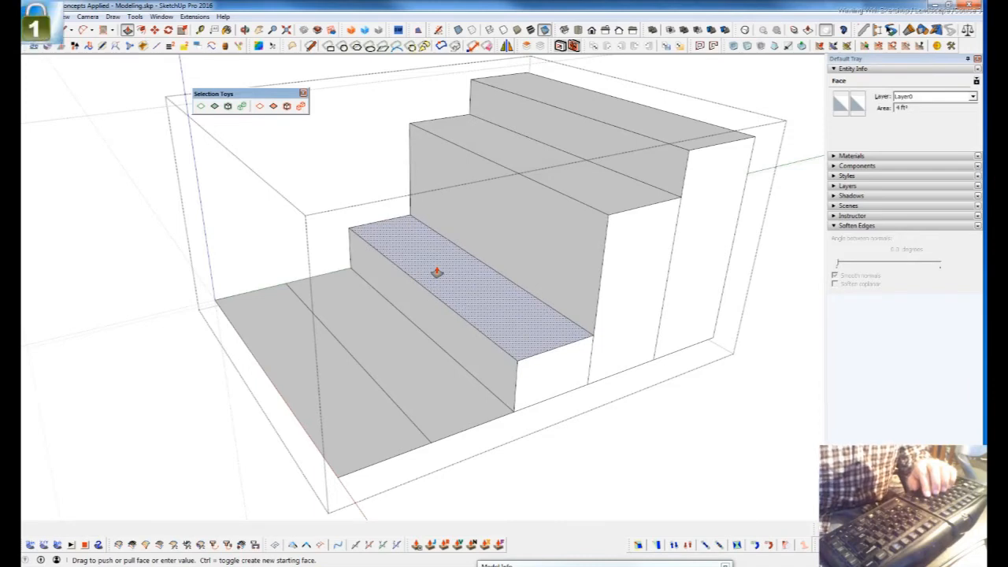
{"action": "key", "text": "Return"}
{"action": "left_click", "coordinate": [386, 346]}
{"action": "type", "text": "1"}
{"action": "key", "text": "Return"}
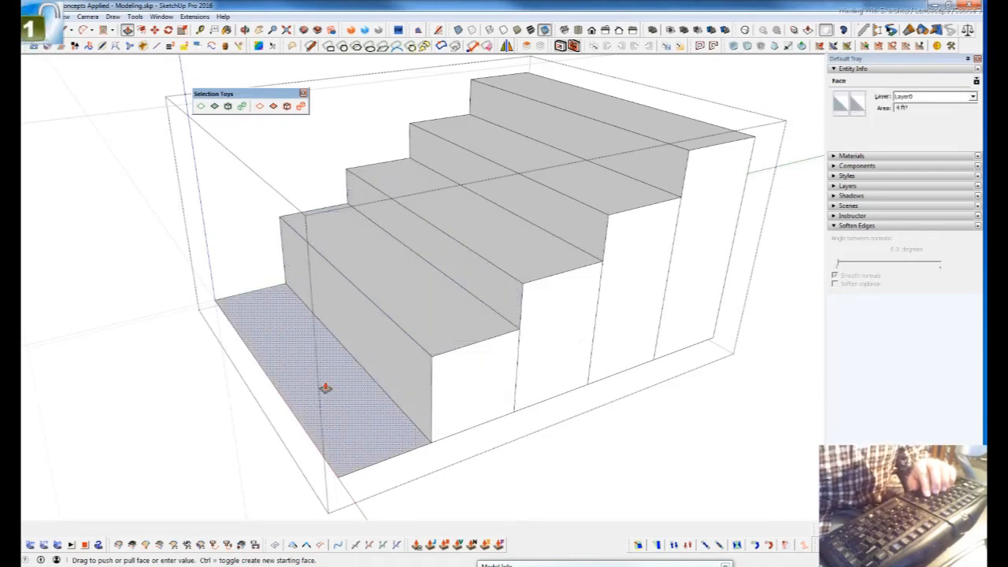
{"action": "double_click", "coordinate": [334, 371]}
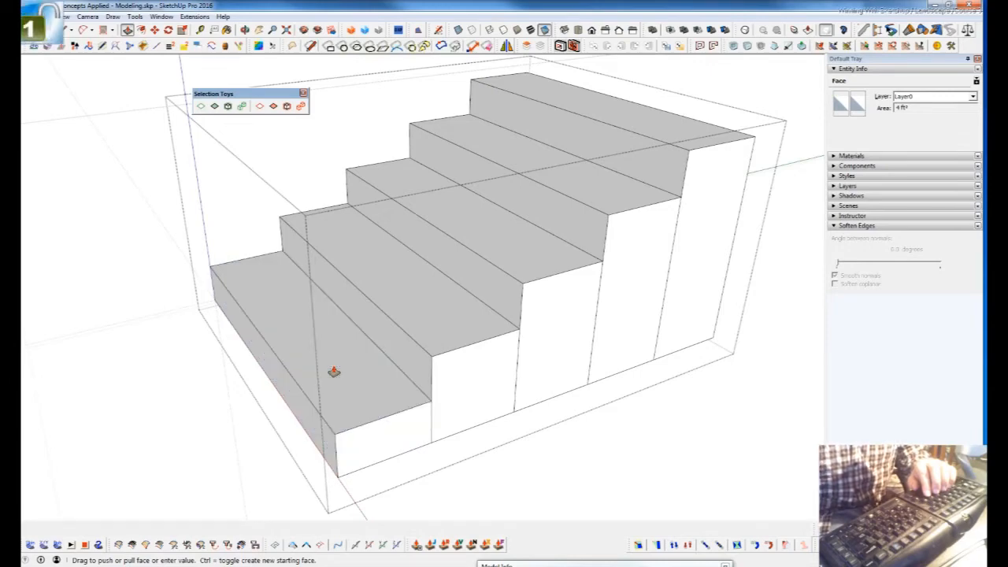
Undo all five tread extrusions made from the rear of the stair.
{"action": "key", "text": "ctrl+z"}
{"action": "key", "text": "ctrl+z"}
{"action": "key", "text": "ctrl+z"}
{"action": "key", "text": "ctrl+z"}
{"action": "key", "text": "ctrl+z"}
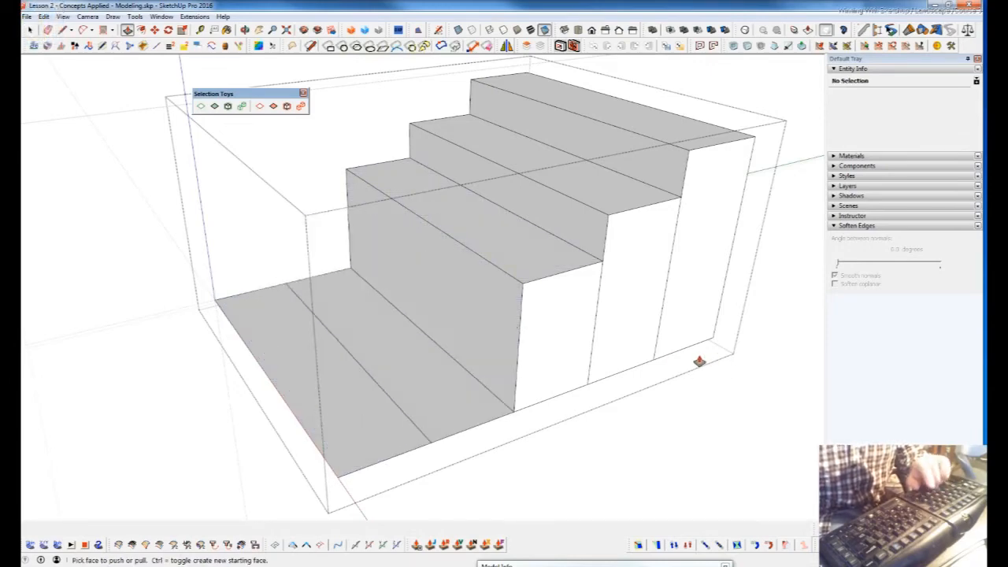
Select the first tread face and Push/Pull it up 6 inches.
{"action": "key", "text": "space"}
{"action": "double_click", "coordinate": [321, 412]}
{"action": "key", "text": "p"}
{"action": "left_click_drag", "start_coordinate": [346, 412], "coordinate": [327, 388]}
{"action": "key", "text": "Num_Lock"}
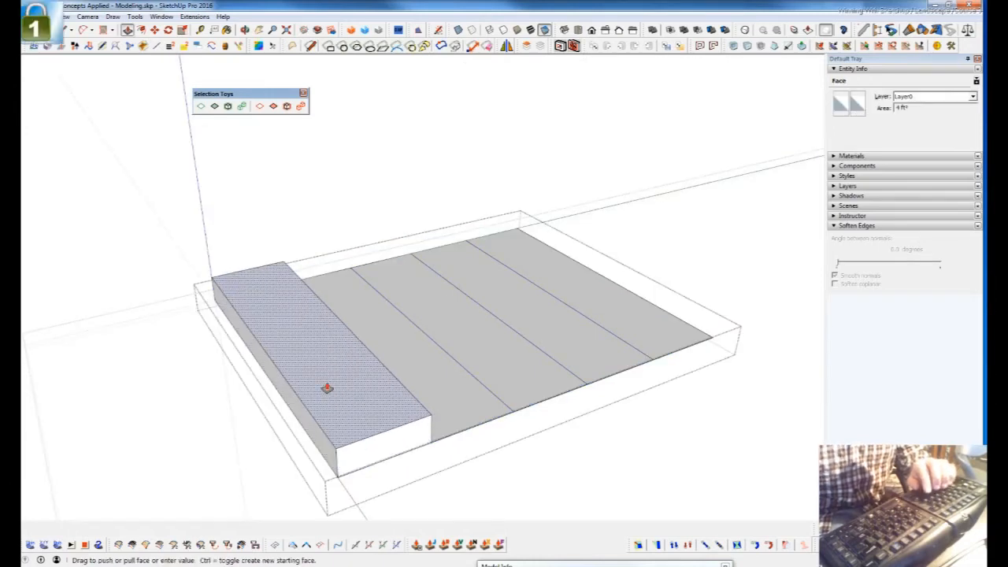
{"action": "type", "text": "7"}
{"action": "key", "text": "Return"}
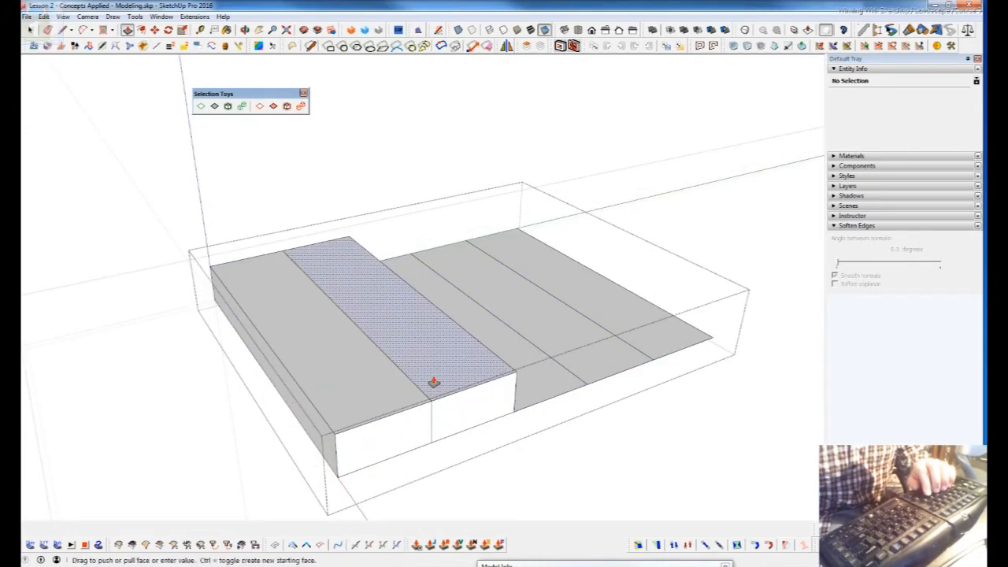
Repeat the last Push/Pull distance on the second to fifth treads, stacking one more riser on each successive tread.
{"action": "double_click", "coordinate": [434, 383]}
{"action": "double_click", "coordinate": [549, 399]}
{"action": "double_click", "coordinate": [511, 281]}
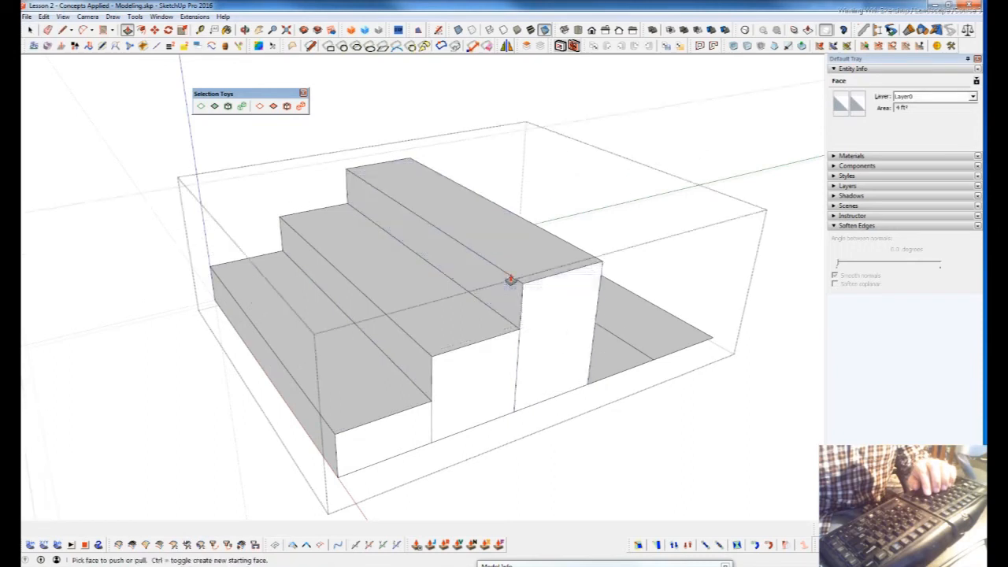
{"action": "double_click", "coordinate": [612, 355]}
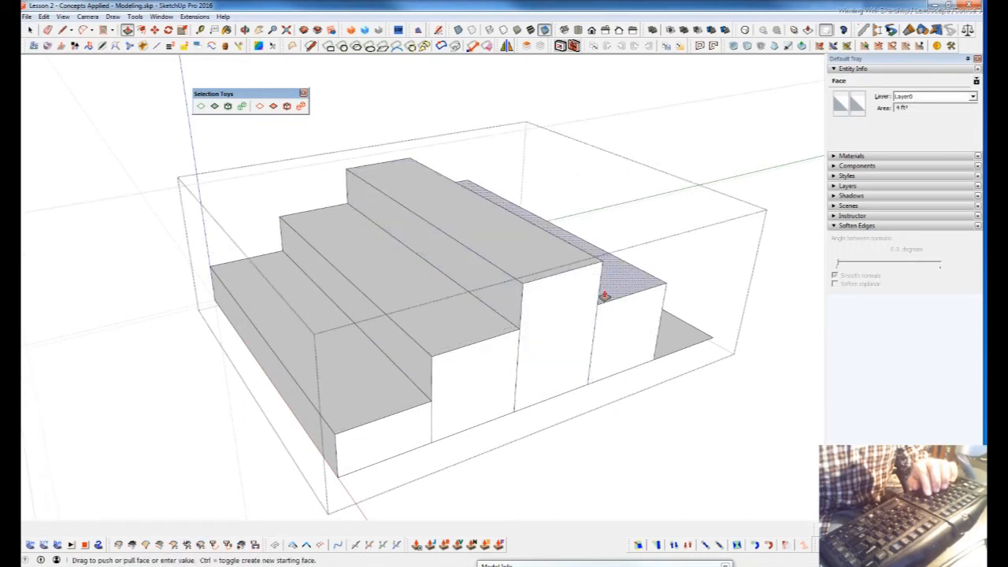
{"action": "double_click", "coordinate": [604, 293]}
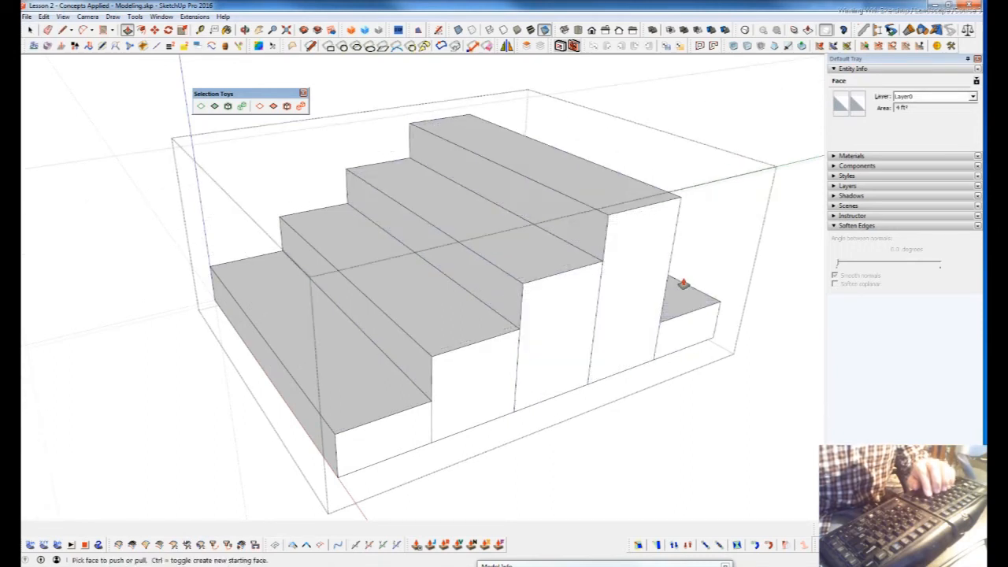
{"action": "double_click", "coordinate": [687, 268]}
{"action": "double_click", "coordinate": [698, 225]}
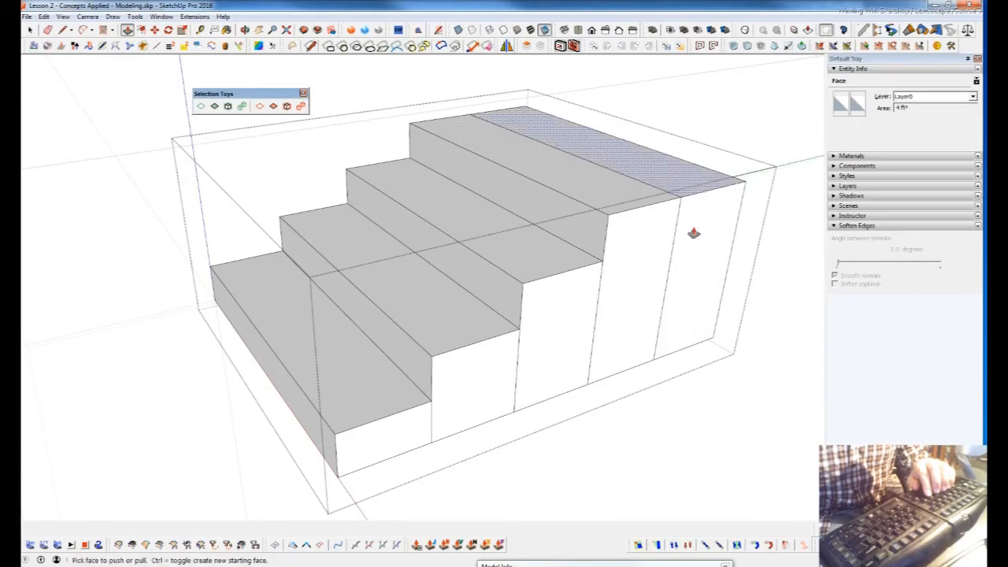
Undo all the repeated riser extrusions until the stair outline is flat again.
{"action": "middle_click_drag", "start_coordinate": [565, 356], "coordinate": [587, 377]}
{"action": "key", "text": "ctrl+z"}
{"action": "key", "text": "ctrl+z"}
{"action": "key", "text": "ctrl+z"}
{"action": "key", "text": "ctrl+z"}
{"action": "key", "text": "ctrl+z"}
{"action": "key", "text": "ctrl+z"}
{"action": "key", "text": "ctrl+z"}
{"action": "key", "text": "ctrl+z"}
{"action": "key", "text": "ctrl+z"}
{"action": "key", "text": "ctrl+z"}
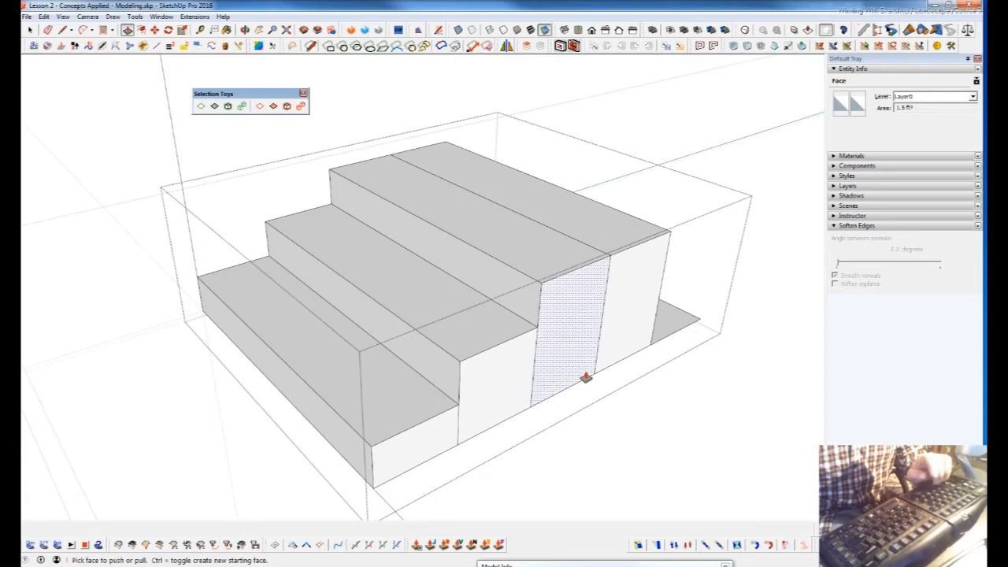
{"action": "key", "text": "ctrl+z"}
{"action": "key", "text": "ctrl+z"}
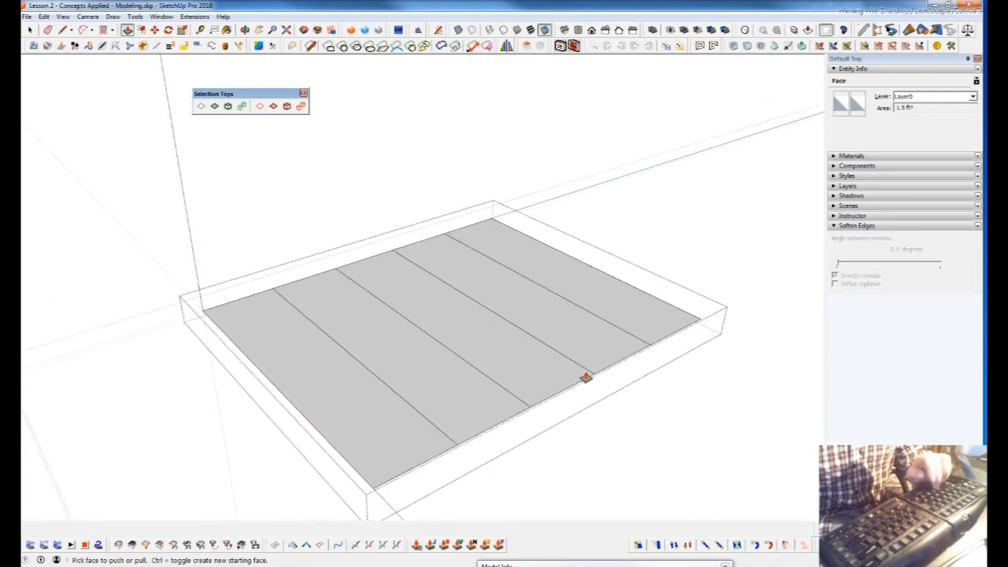
Push/Pull the first tread up 6 inches and raise the second tread one riser above it.
{"action": "left_click", "coordinate": [363, 418]}
{"action": "type", "text": "1"}
{"action": "key", "text": "Return"}
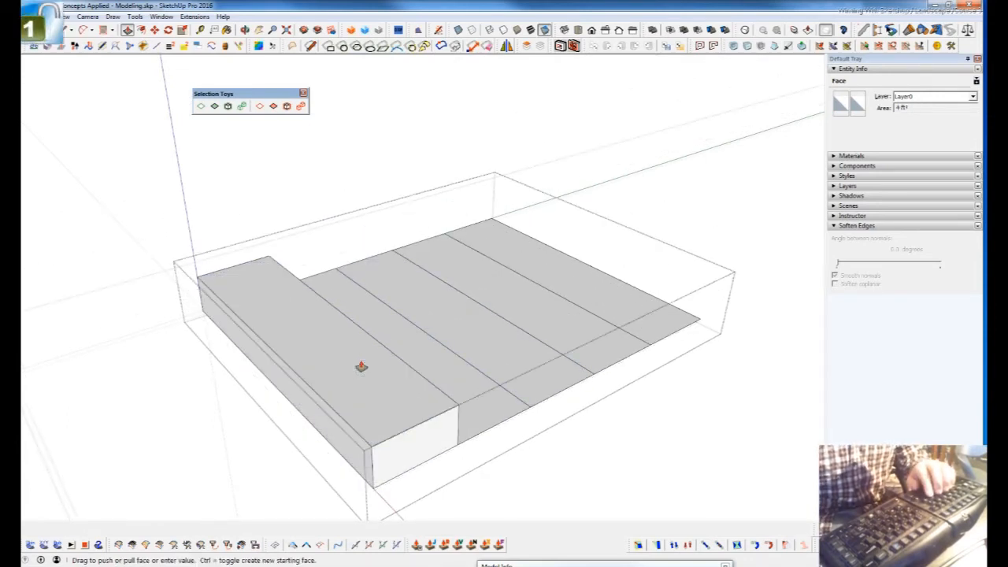
{"action": "left_click", "coordinate": [398, 353]}
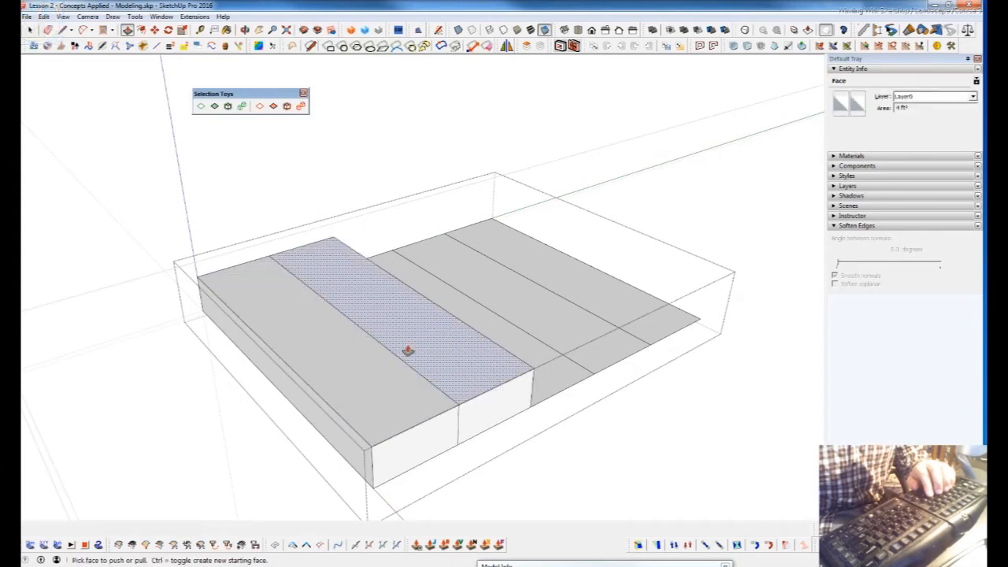
{"action": "left_click_drag", "start_coordinate": [401, 353], "coordinate": [427, 273]}
{"action": "type", "text": "1"}
{"action": "key", "text": "Return"}
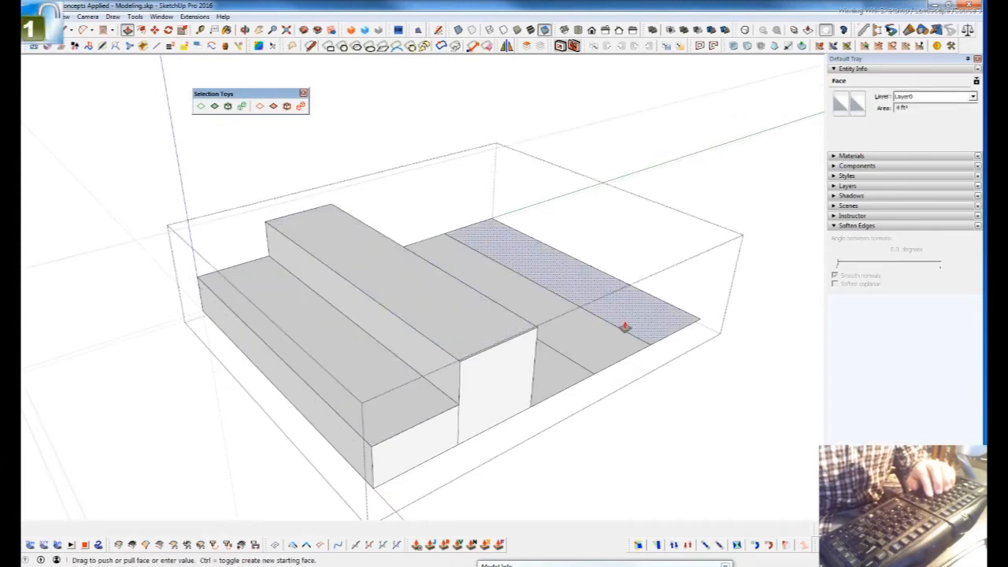
Push/Pull the third and fourth stair strips upward so each tread stands one riser above the tread in front of it.
{"action": "left_click", "coordinate": [576, 383]}
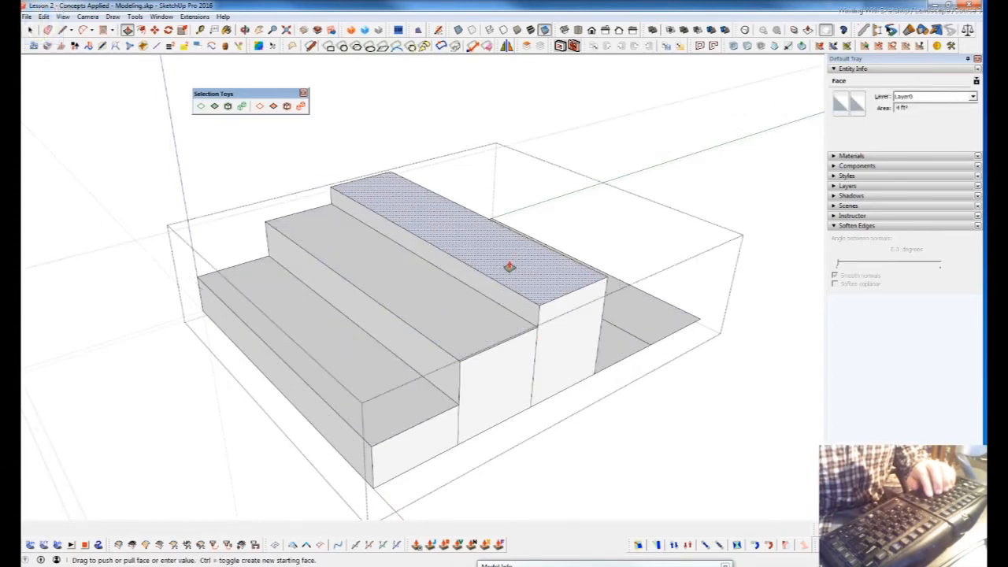
{"action": "type", "text": "1"}
{"action": "key", "text": "Return"}
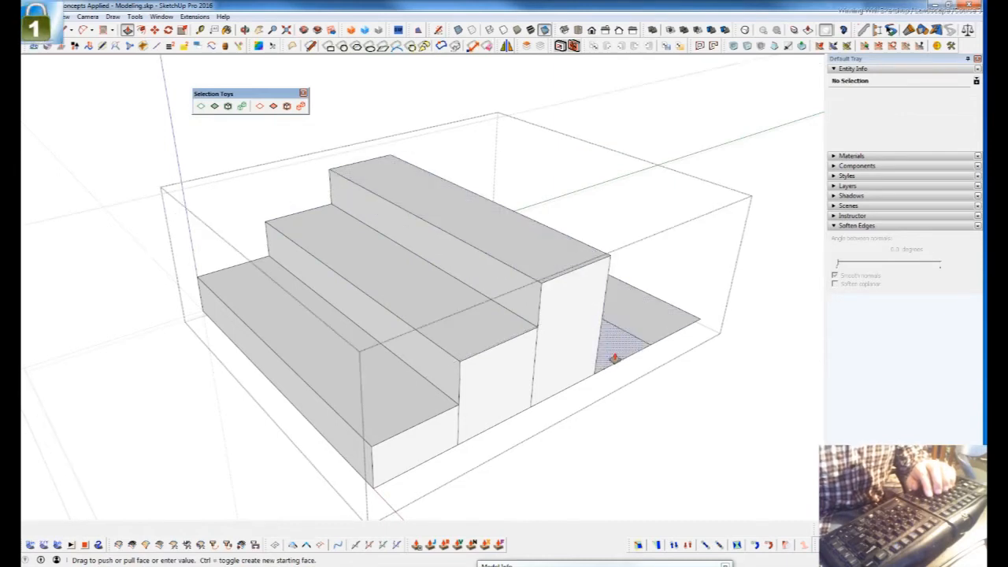
{"action": "left_click", "coordinate": [600, 304]}
{"action": "left_click", "coordinate": [538, 248]}
{"action": "left_click", "coordinate": [588, 224]}
{"action": "key", "text": "Return"}
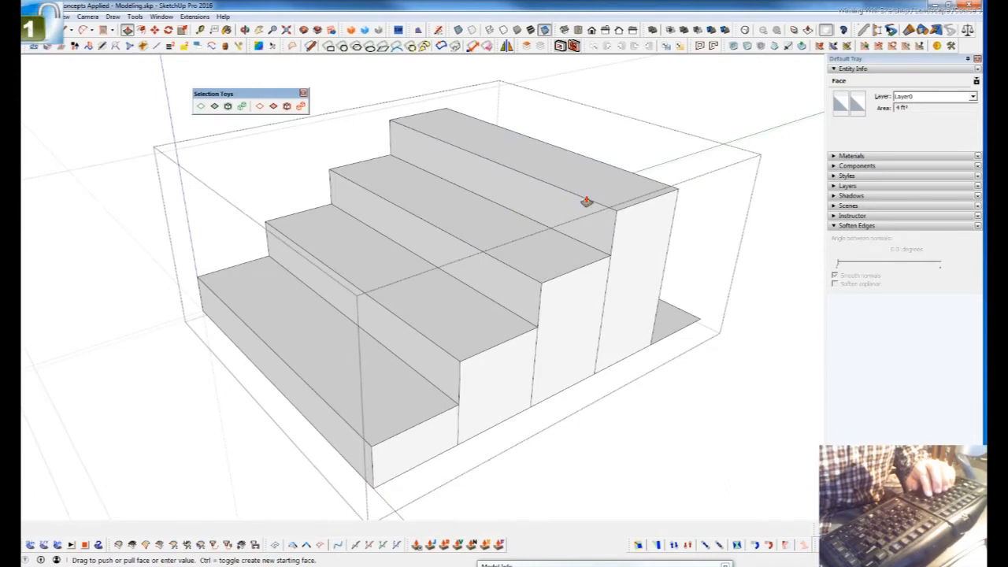
Push/Pull the last strip up to the fourth tread's height and raise it by one further riser.
{"action": "left_click", "coordinate": [671, 325]}
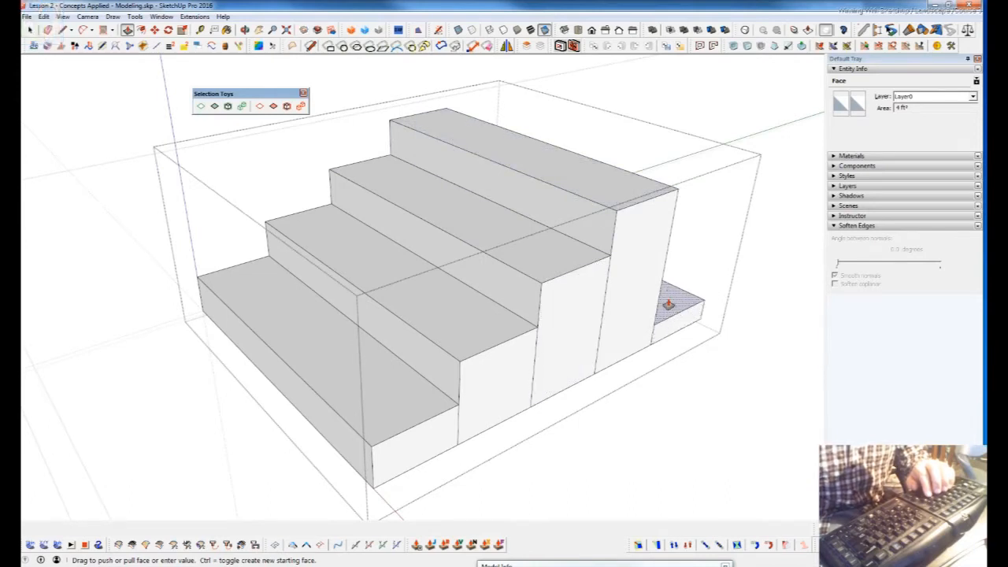
{"action": "left_click", "coordinate": [600, 181]}
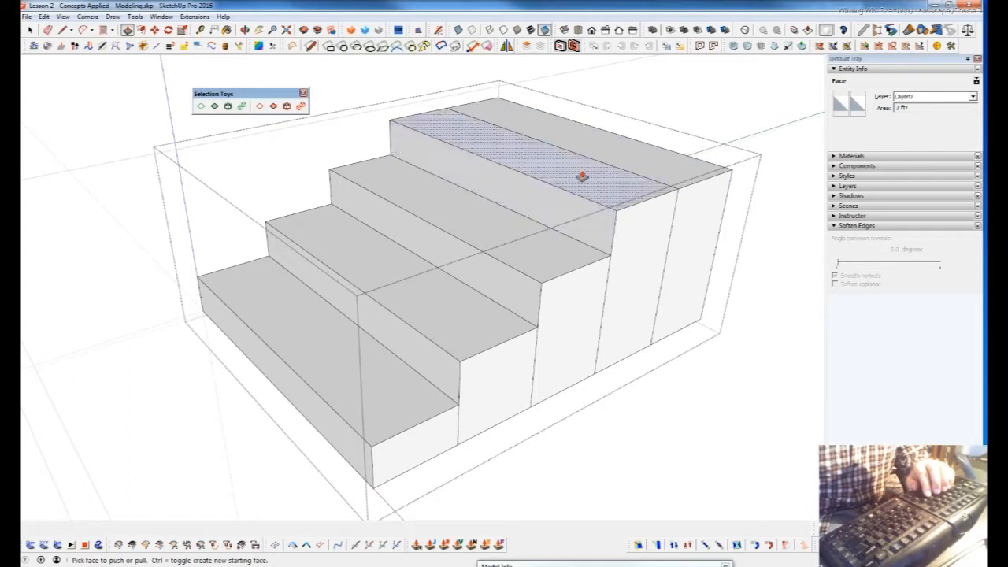
{"action": "left_click", "coordinate": [630, 150]}
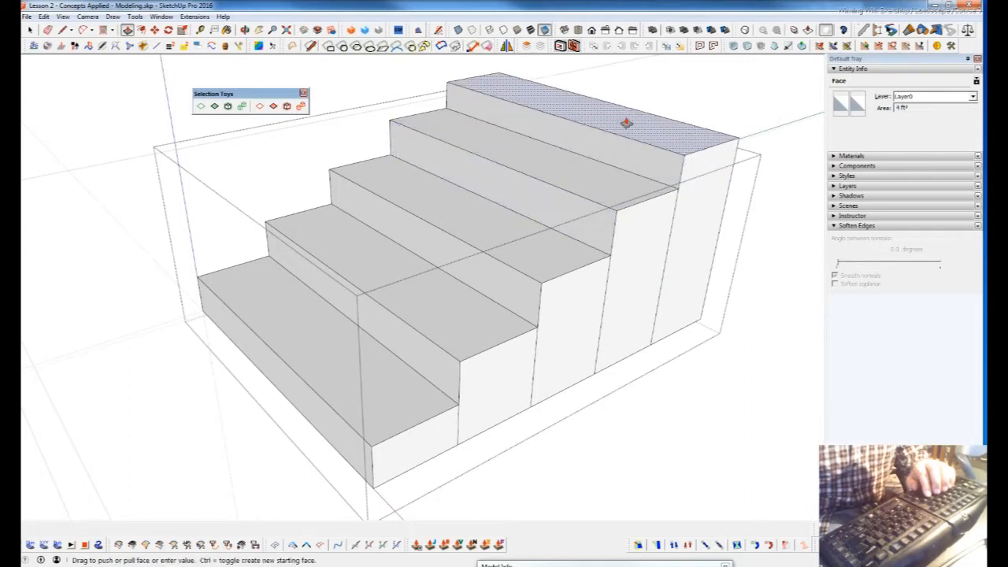
{"action": "left_click", "coordinate": [608, 127]}
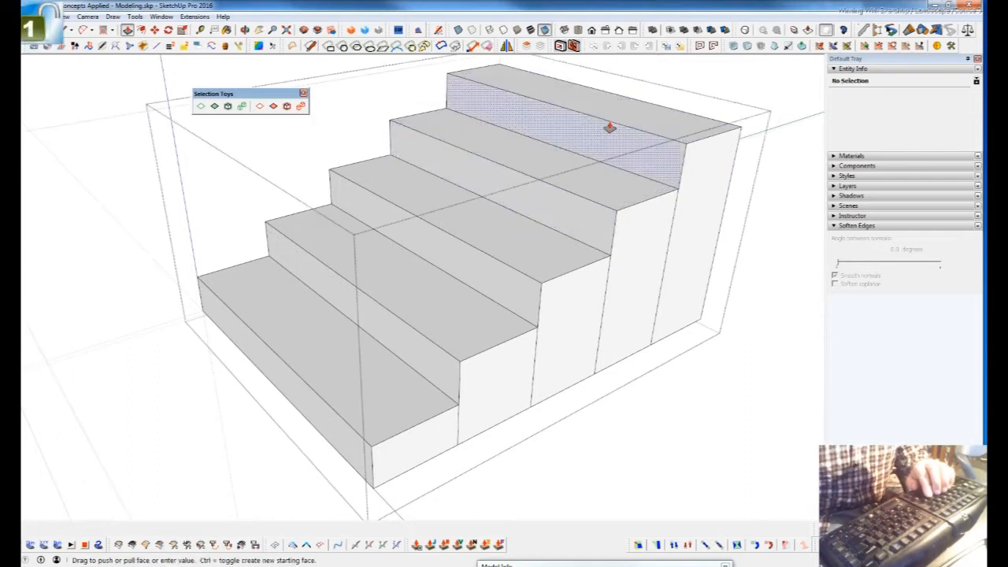
Undo all the tread extrusions until the five stair strips are flat again.
{"action": "mouse_move", "coordinate": [425, 346]}
{"action": "middle_mouse_down"}
{"action": "mouse_move", "coordinate": [603, 295]}
{"action": "mouse_move", "coordinate": [315, 252]}
{"action": "mouse_move", "coordinate": [535, 376]}
{"action": "mouse_move", "coordinate": [619, 300]}
{"action": "middle_mouse_up"}
{"action": "key", "text": "ctrl+z"}
{"action": "key", "text": "ctrl+z"}
{"action": "key", "text": "ctrl+z"}
{"action": "key", "text": "ctrl+z"}
{"action": "key", "text": "ctrl+z"}
{"action": "key", "text": "ctrl+z"}
{"action": "key", "text": "ctrl+z"}
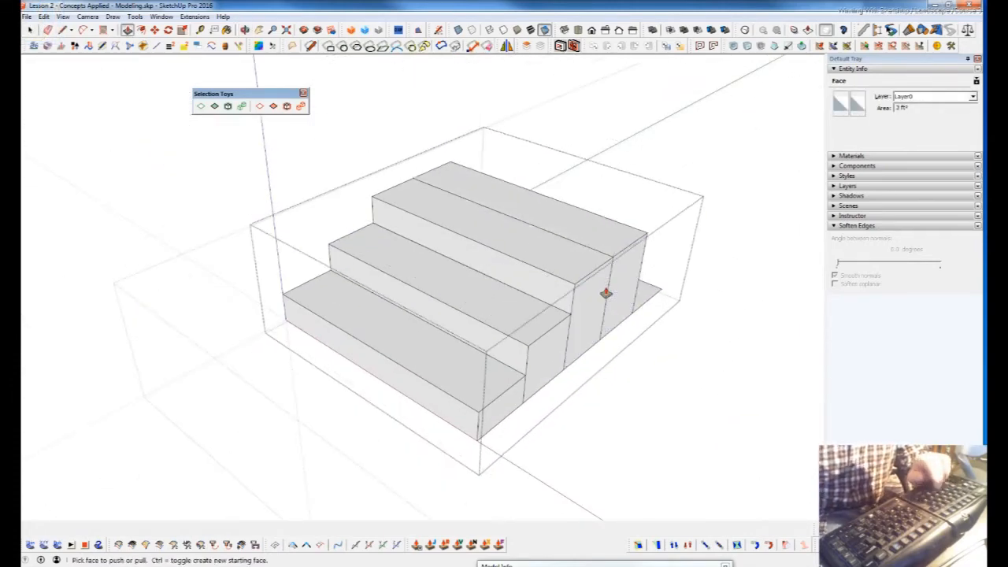
{"action": "key", "text": "ctrl+z"}
{"action": "key", "text": "ctrl+z"}
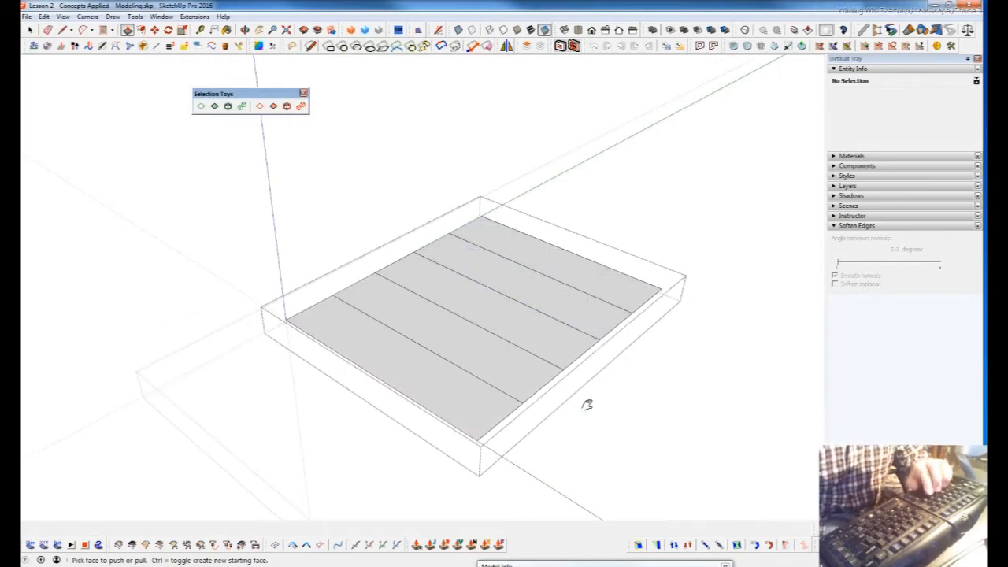
Extrude the five strips into a staircase with the level-based step tool, each tread 0.1524 m higher than the one before.
{"action": "middle_click_drag", "start_coordinate": [586, 411], "coordinate": [552, 415], "text": "shift"}
{"action": "key", "text": "shift+p"}
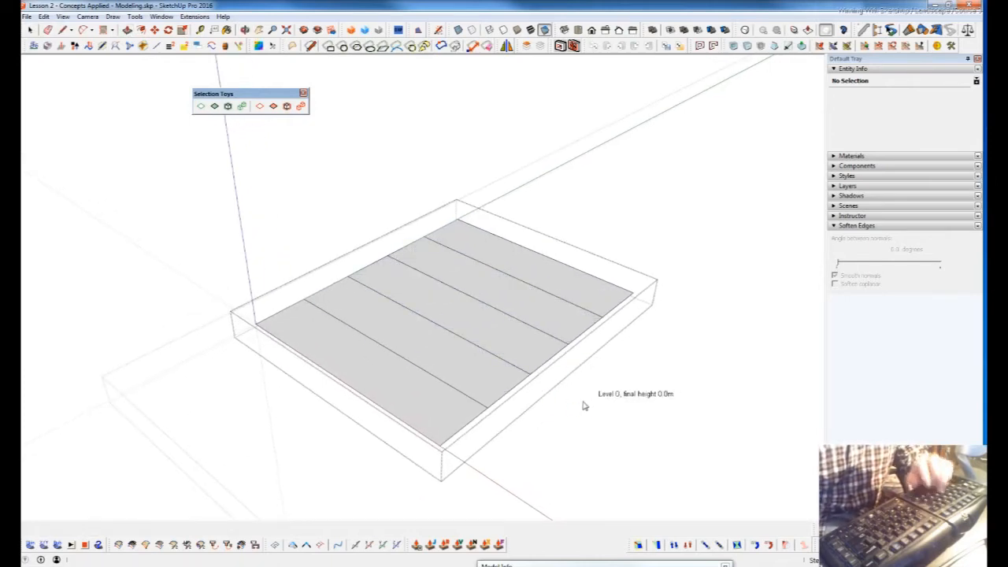
{"action": "key", "text": "Num_Lock"}
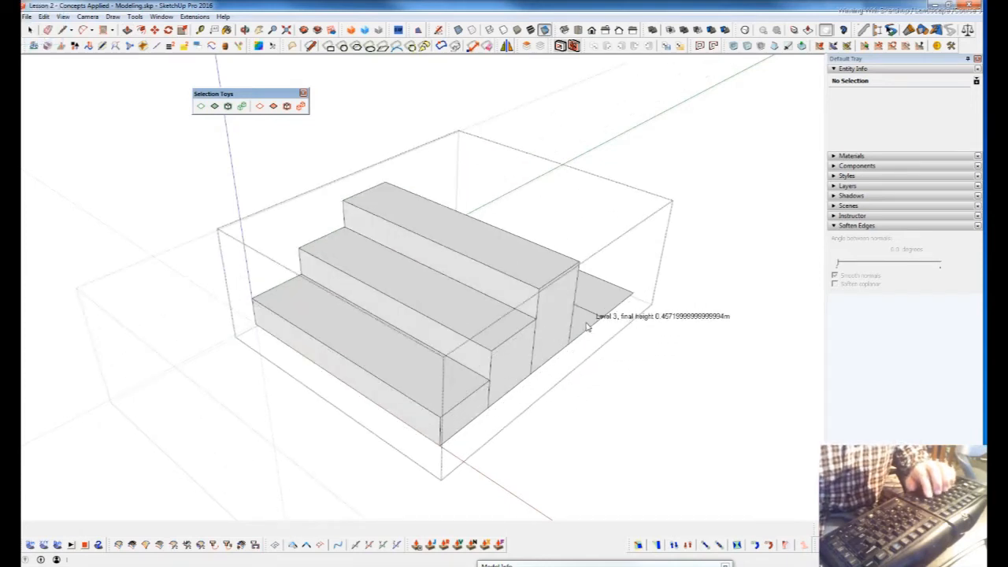
{"action": "left_click", "coordinate": [735, 375]}
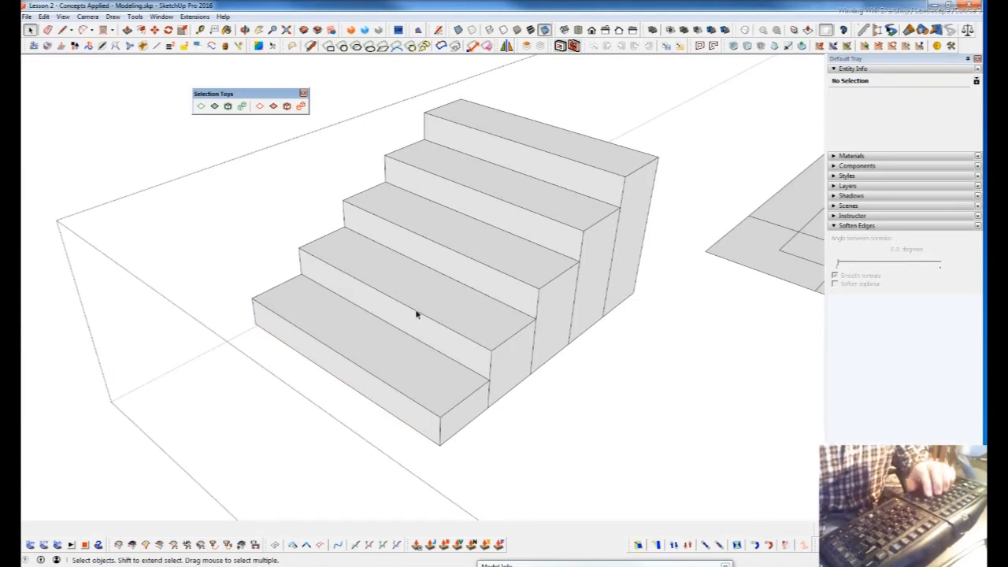
{"action": "middle_click_drag", "start_coordinate": [519, 359], "coordinate": [539, 365]}
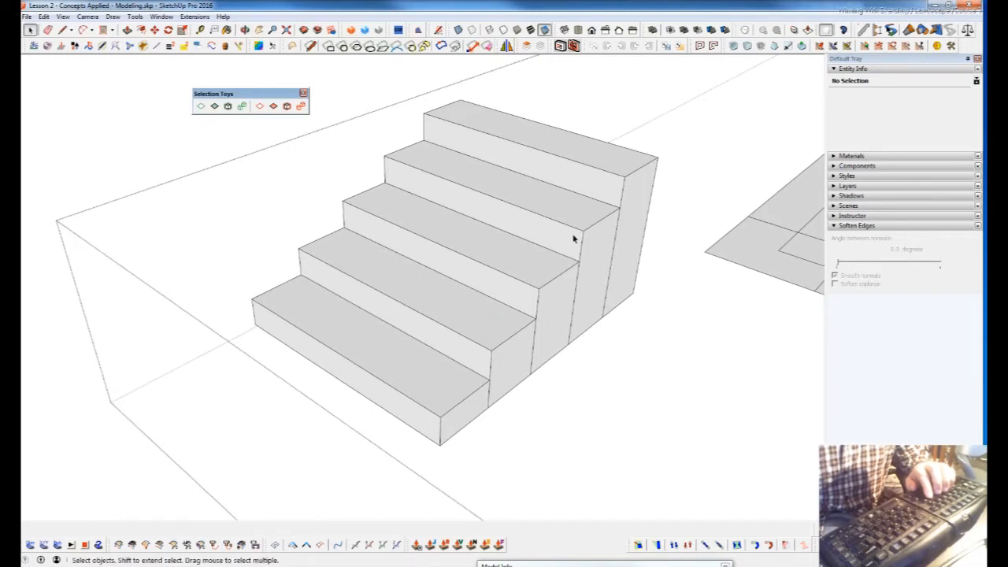
Reopen the stair group for editing and undo the extruded staircase back to flat strips.
{"action": "double_click", "coordinate": [449, 400]}
{"action": "key", "text": "ctrl+z"}
{"action": "key", "text": "ctrl+z"}
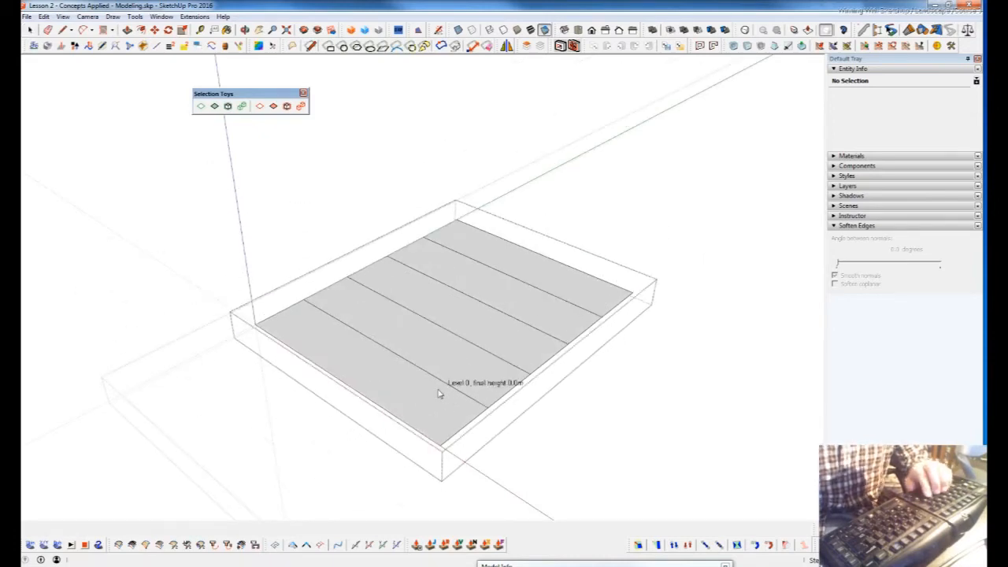
Try raising only the front strip by one 0.1524 m level with the step tool, and undo it.
{"action": "key", "text": "Num_Lock"}
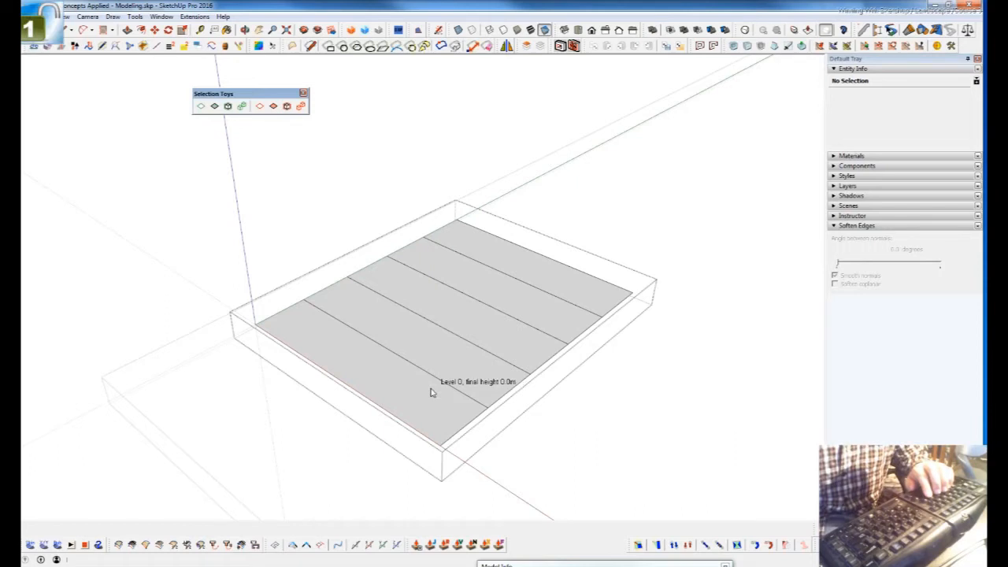
{"action": "left_click", "coordinate": [429, 390]}
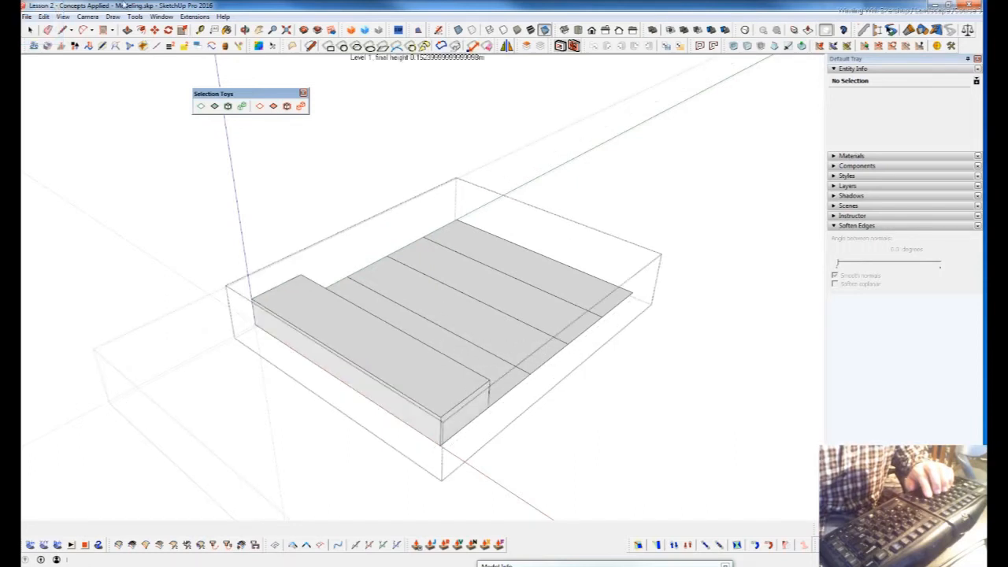
{"action": "key", "text": "ctrl+z"}
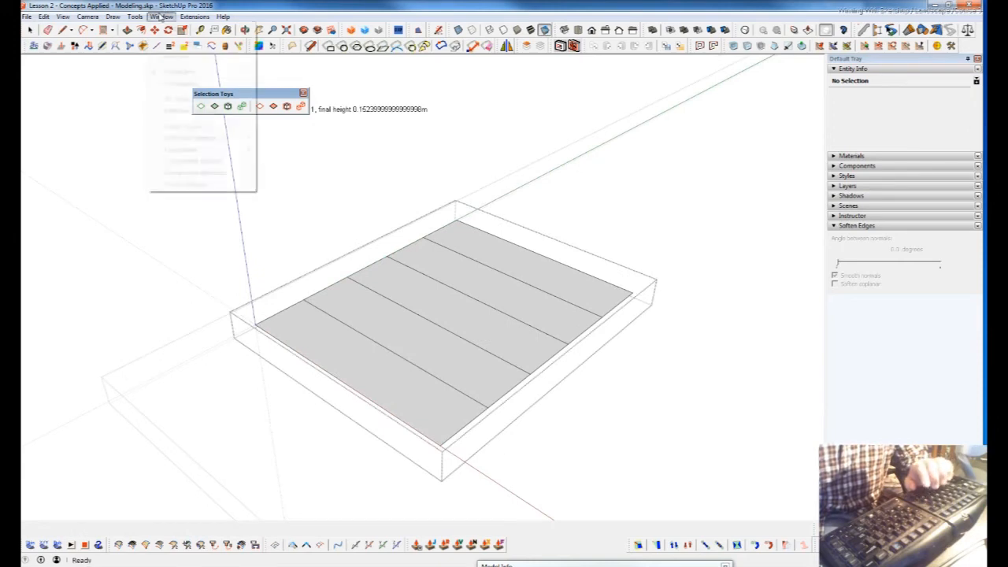
{"action": "left_click", "coordinate": [162, 17]}
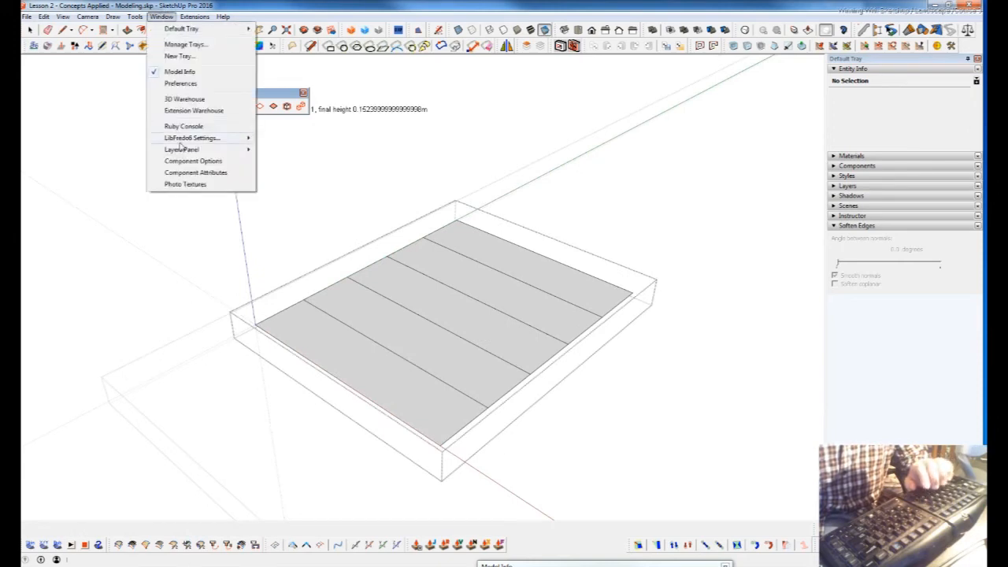
{"action": "left_click", "coordinate": [180, 82]}
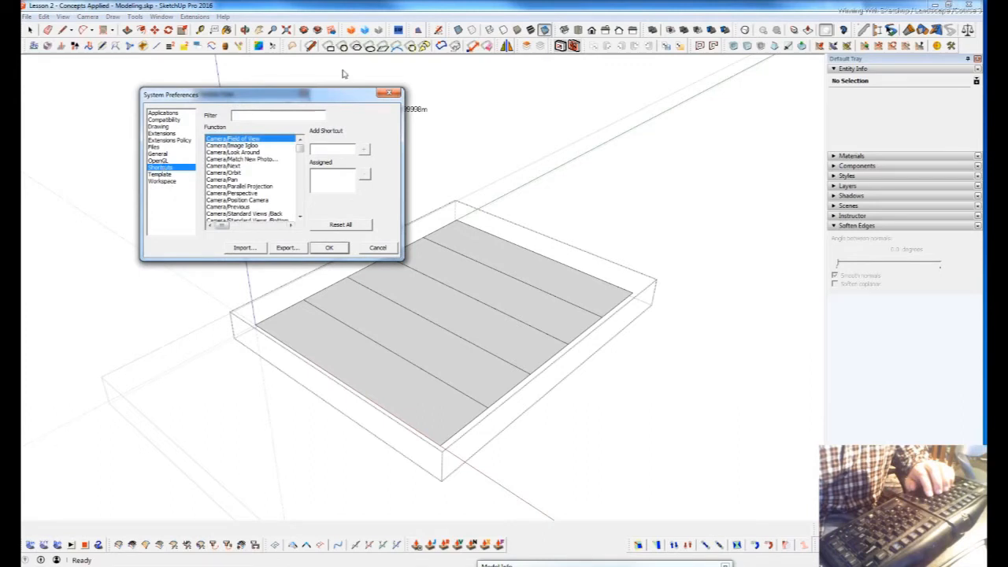
{"action": "left_click", "coordinate": [388, 93]}
Check the model's length units, precision and snapping settings in the model information, and close them without changes.
{"action": "left_click", "coordinate": [161, 16]}
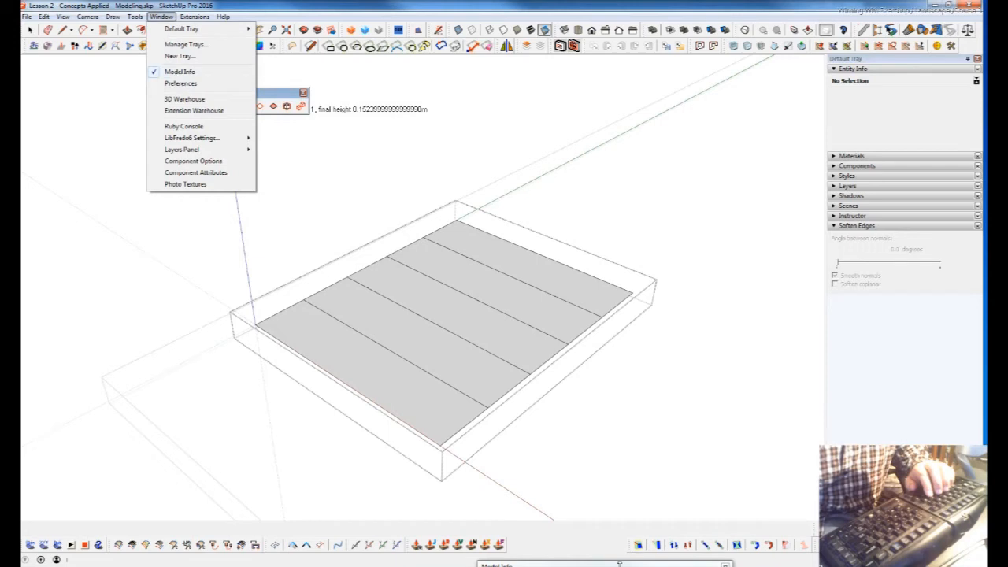
{"action": "left_click", "coordinate": [180, 71]}
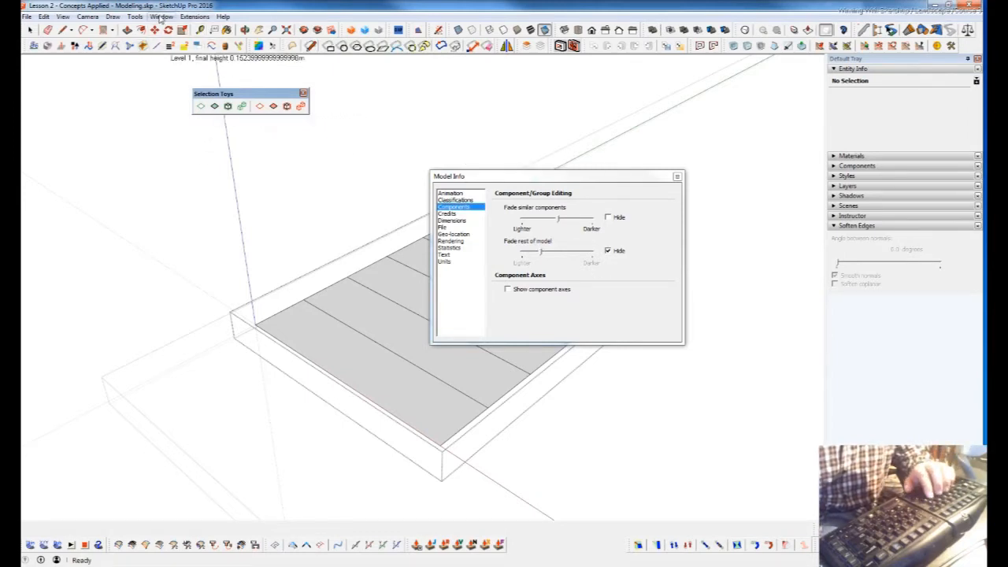
{"action": "left_click_drag", "start_coordinate": [496, 178], "coordinate": [448, 136]}
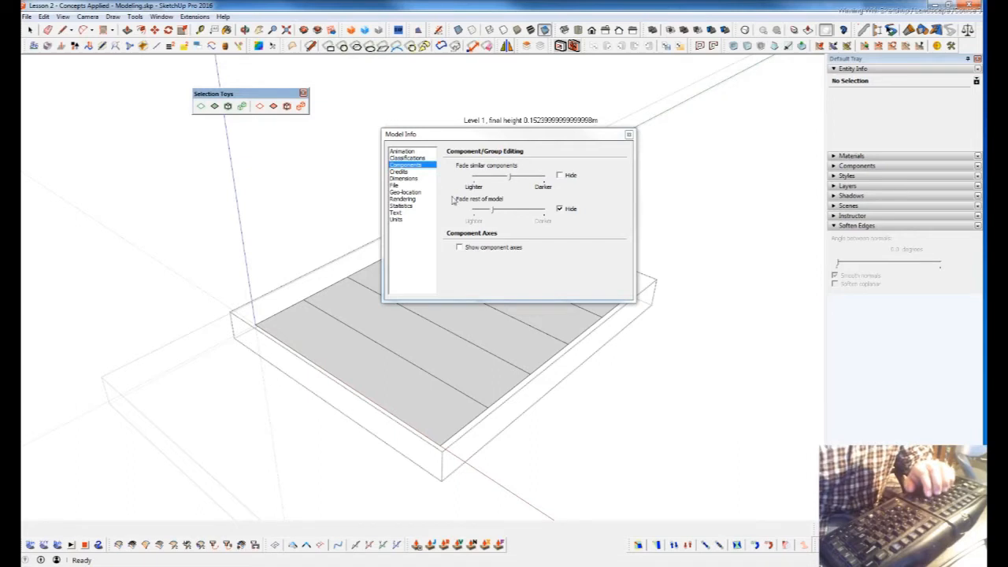
{"action": "left_click", "coordinate": [396, 219]}
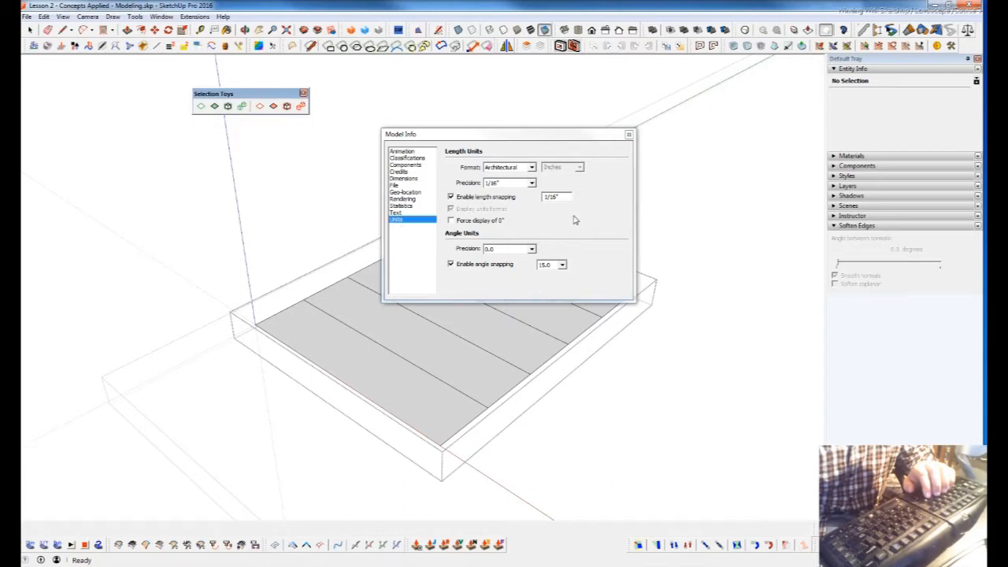
{"action": "left_click", "coordinate": [629, 137]}
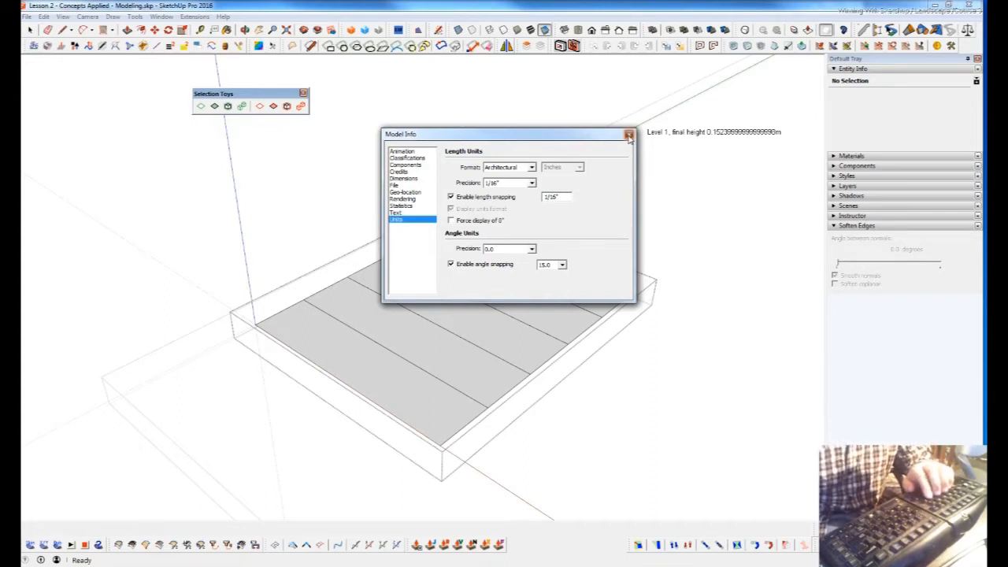
{"action": "left_click", "coordinate": [629, 137]}
{"action": "left_click", "coordinate": [629, 135]}
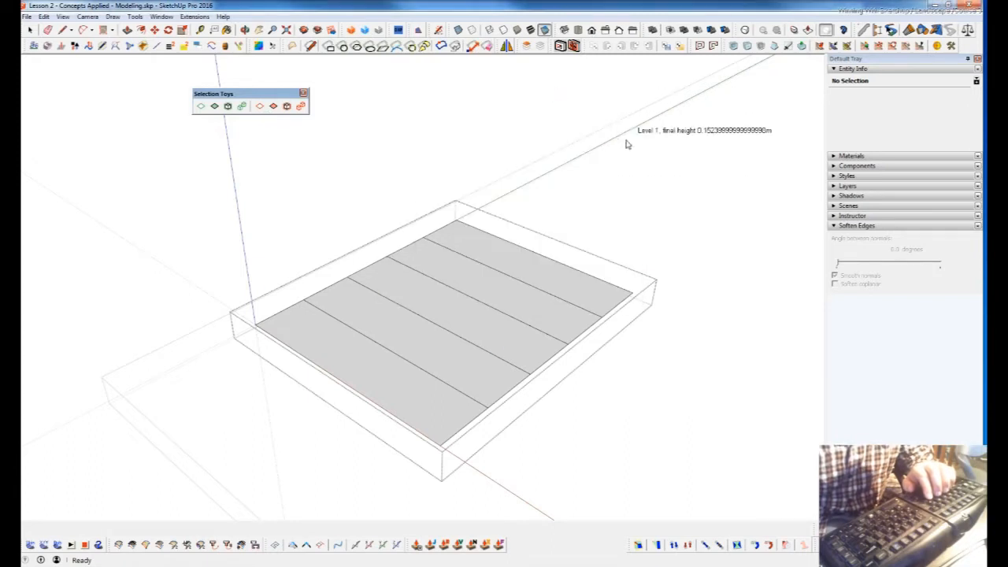
Try raising the front strip at level 2, to 0.3048 m, and undo the extrusion.
{"action": "left_click", "coordinate": [432, 423]}
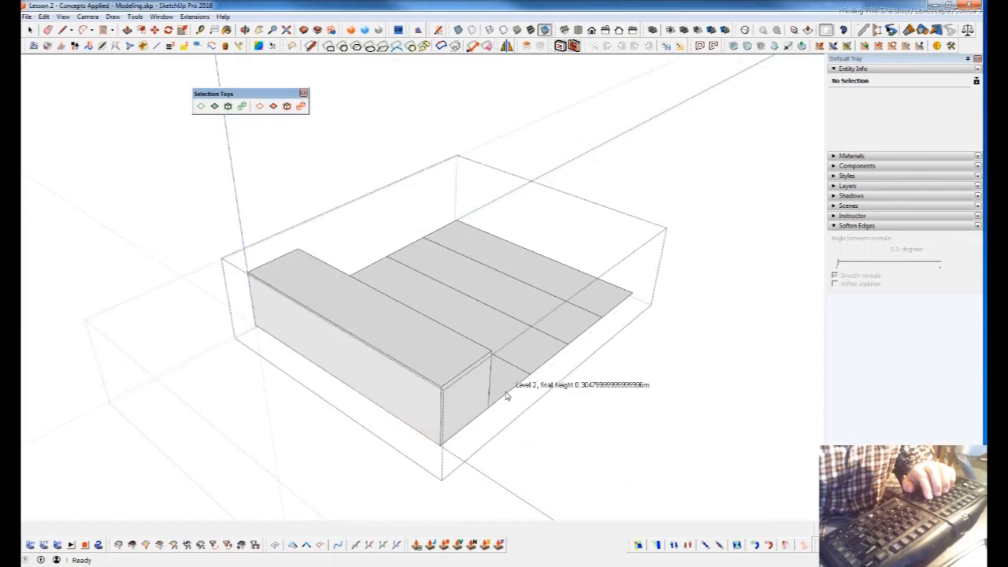
{"action": "key", "text": "o"}
{"action": "middle_click", "coordinate": [492, 449]}
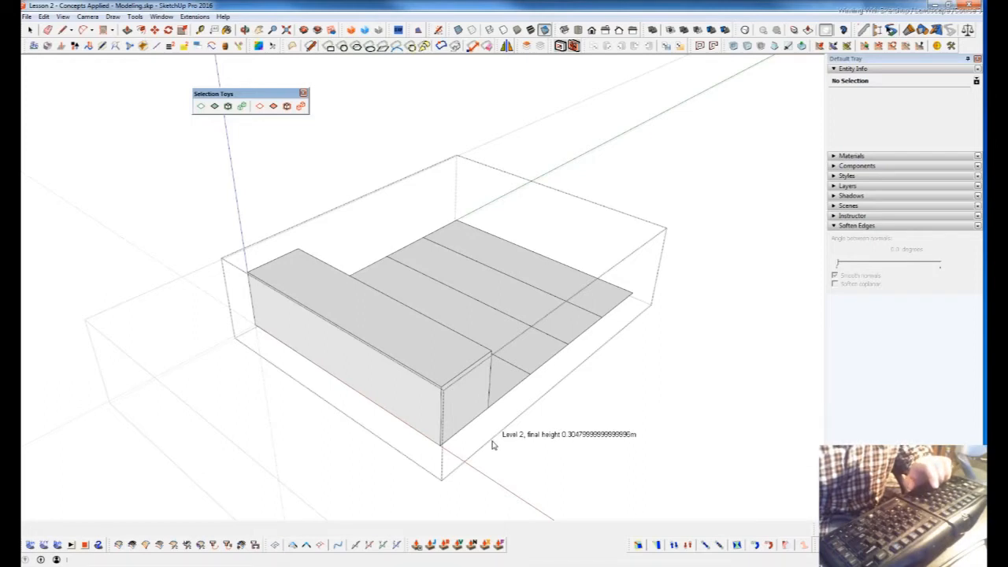
{"action": "key", "text": "Escape"}
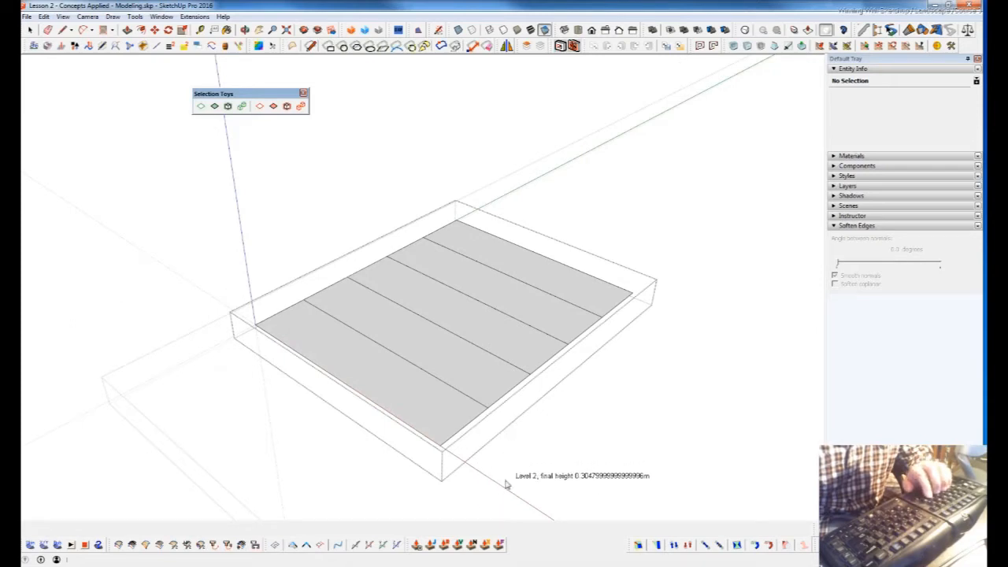
Repeatedly raise the front strip at increasing levels from level 3 to level 11, undoing each extrusion.
{"action": "left_click", "coordinate": [464, 403]}
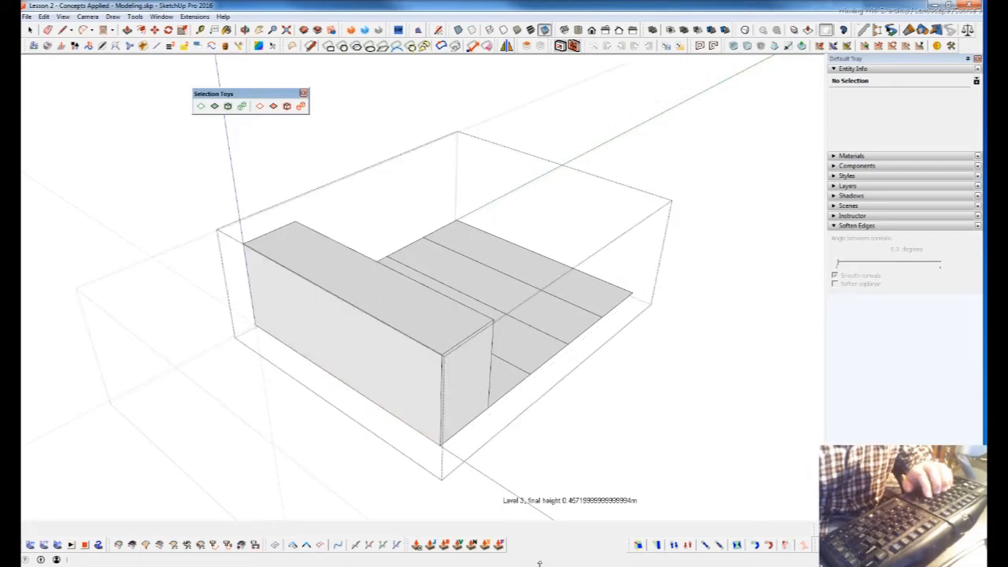
{"action": "left_click", "coordinate": [516, 433]}
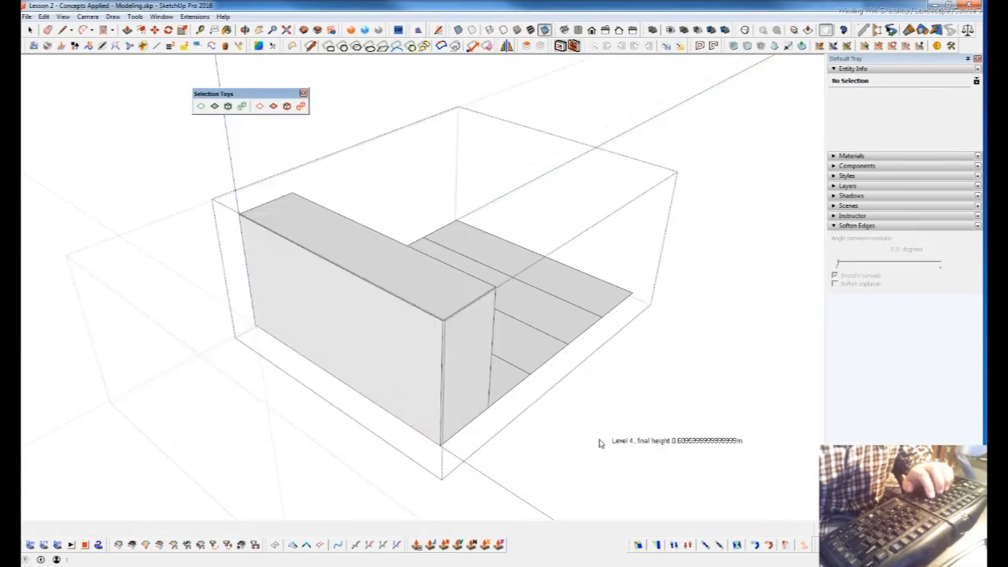
{"action": "left_click", "coordinate": [445, 427]}
{"action": "left_click", "coordinate": [468, 420]}
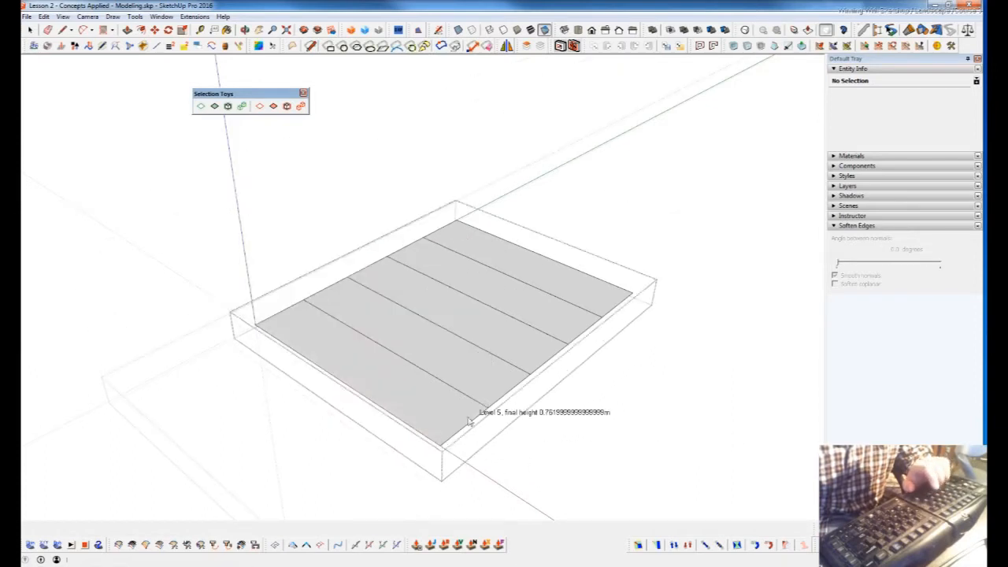
{"action": "left_click", "coordinate": [476, 428]}
{"action": "left_click", "coordinate": [460, 419]}
{"action": "left_click", "coordinate": [451, 438]}
{"action": "left_click", "coordinate": [453, 441]}
{"action": "left_click", "coordinate": [442, 426]}
{"action": "left_click", "coordinate": [442, 419]}
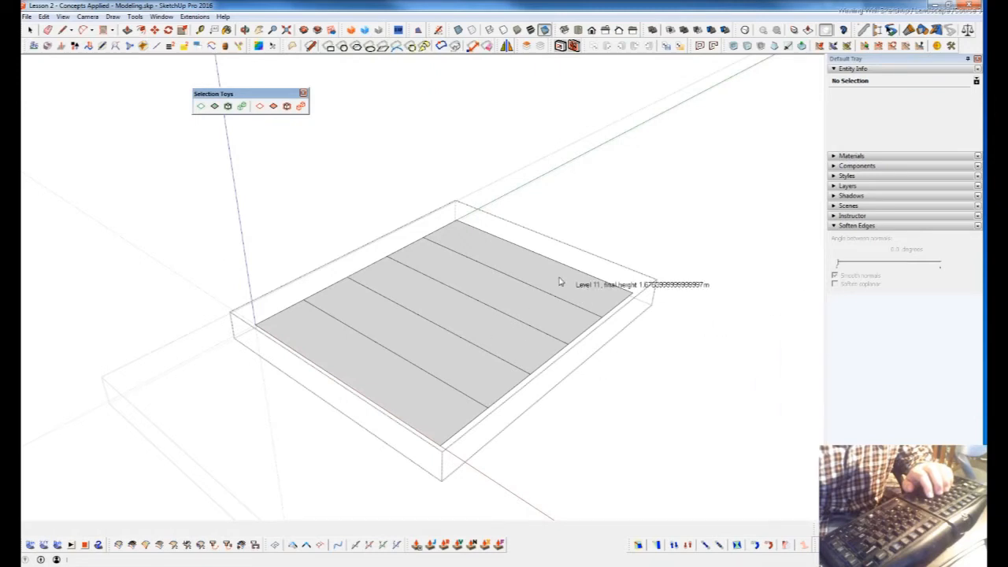
Restart the step tool at level 0, extrude the five strips in order as rising 0.1524 m steps, and leave the stair group.
{"action": "left_click", "coordinate": [194, 16]}
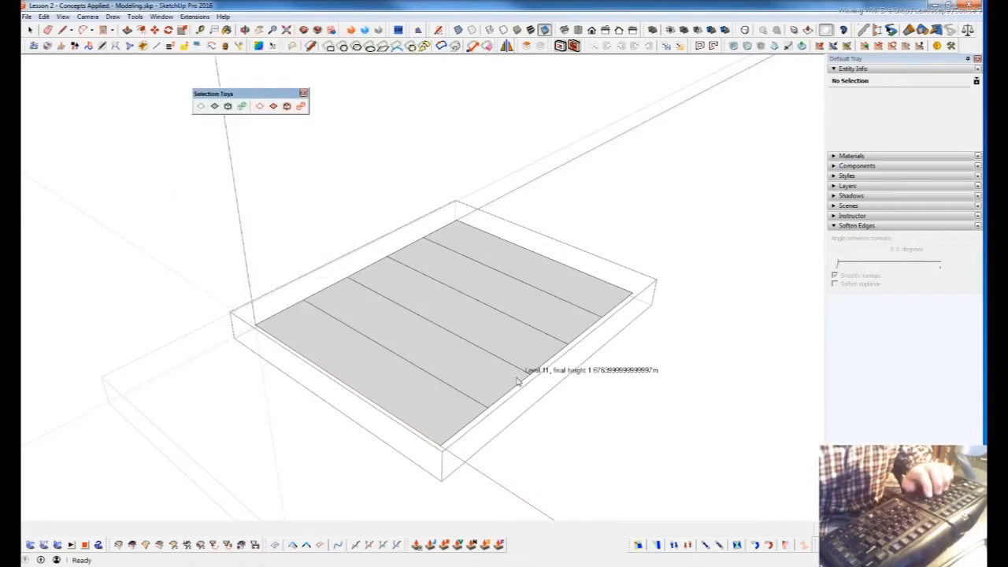
{"action": "key", "text": "Escape"}
{"action": "key", "text": "Num_Lock"}
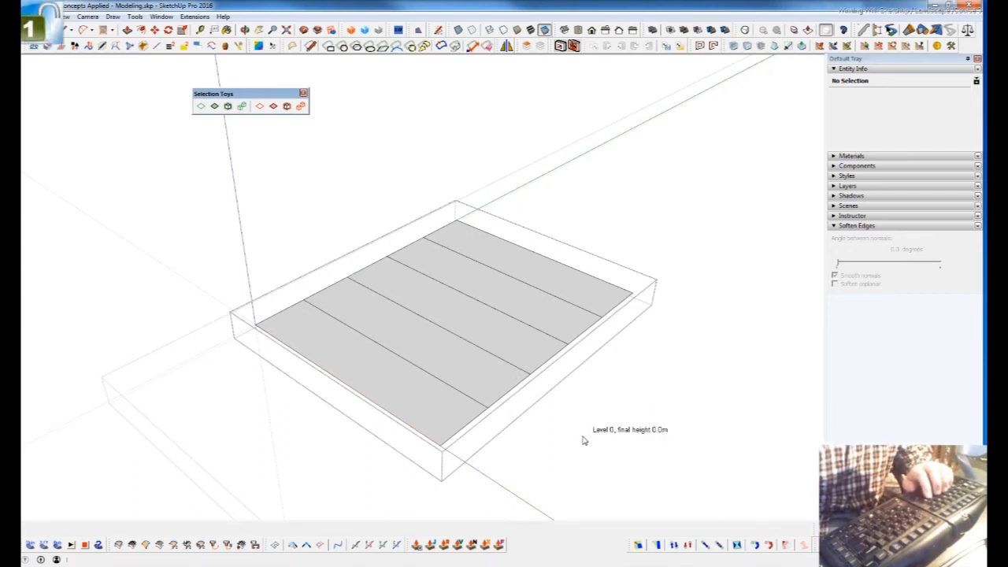
{"action": "left_click", "coordinate": [430, 409]}
{"action": "left_click", "coordinate": [537, 359]}
{"action": "left_click", "coordinate": [561, 321]}
{"action": "left_click", "coordinate": [595, 298]}
{"action": "left_click", "coordinate": [533, 346]}
{"action": "scroll", "coordinate": [534, 346], "scroll_direction": "down", "scroll_amount": 2}
{"action": "middle_click_drag", "start_coordinate": [535, 349], "coordinate": [540, 443]}
{"action": "scroll", "coordinate": [540, 443], "scroll_direction": "down", "scroll_amount": 3}
{"action": "key", "text": "space"}
{"action": "scroll", "coordinate": [569, 335], "scroll_direction": "down", "scroll_amount": 3}
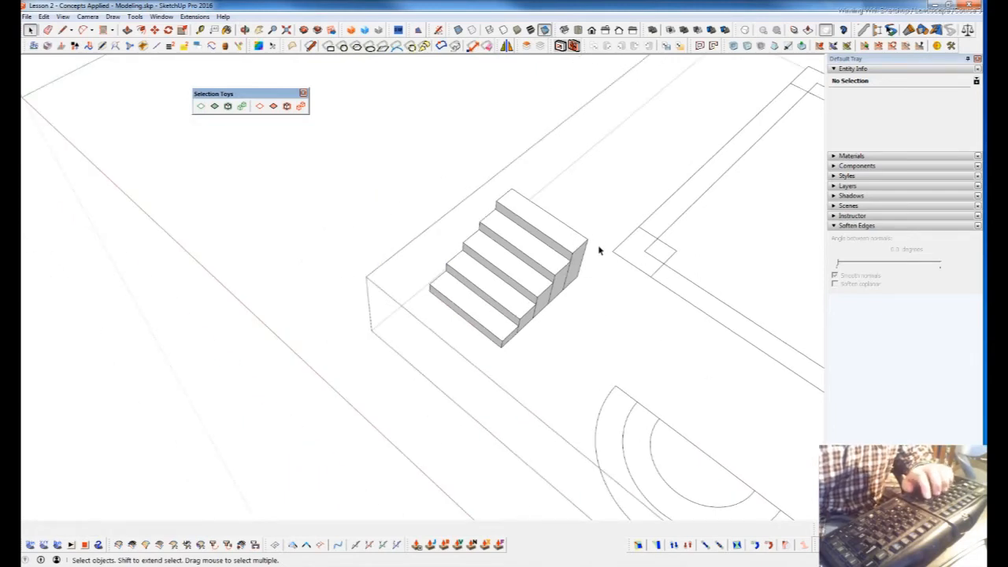
Examine the finished five-step staircase from several angles.
{"action": "scroll", "coordinate": [531, 313], "scroll_direction": "down", "scroll_amount": 2}
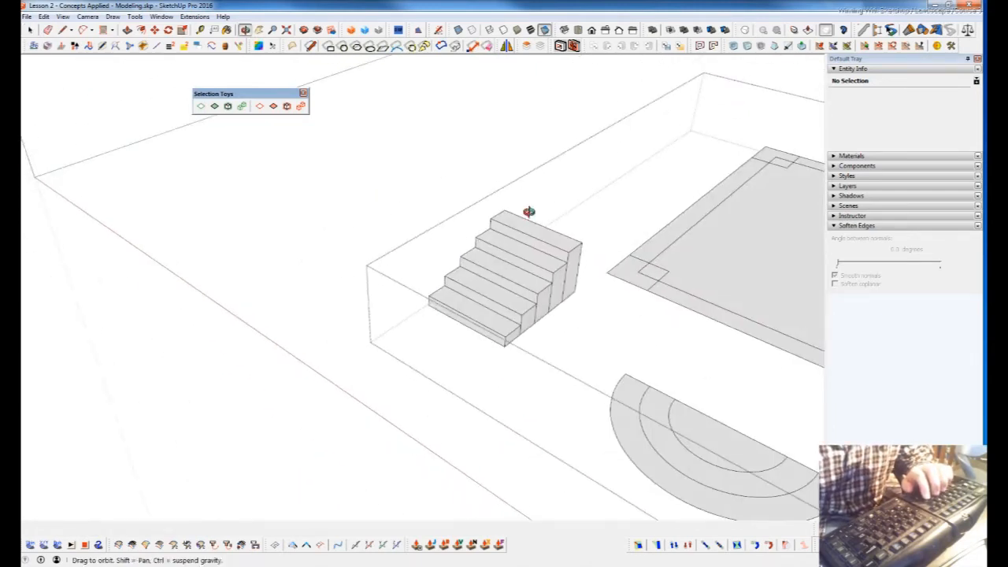
{"action": "scroll", "coordinate": [538, 331], "scroll_direction": "up", "scroll_amount": 6}
{"action": "middle_click_drag", "start_coordinate": [532, 297], "coordinate": [545, 407]}
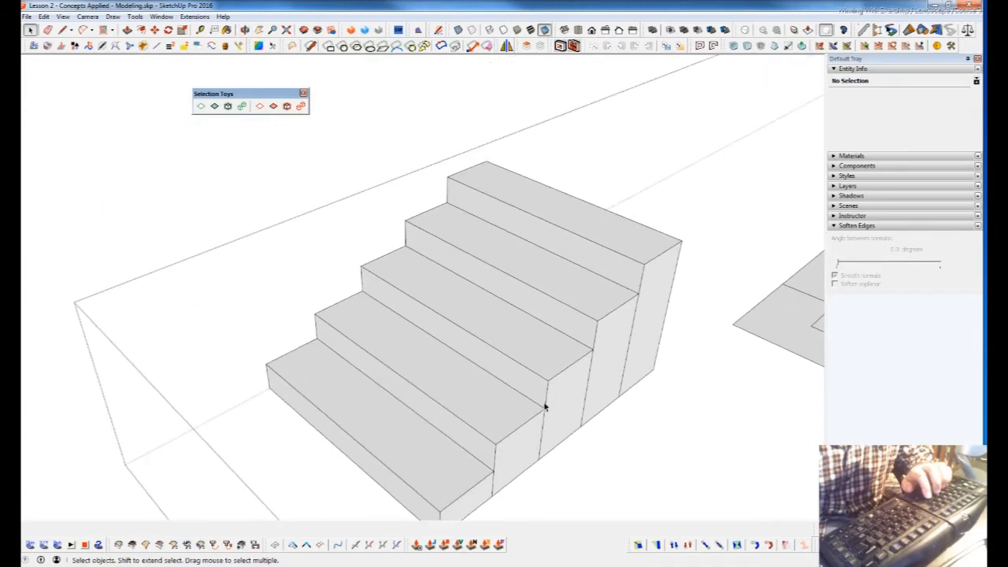
{"action": "scroll", "coordinate": [560, 287], "scroll_direction": "down", "scroll_amount": 2}
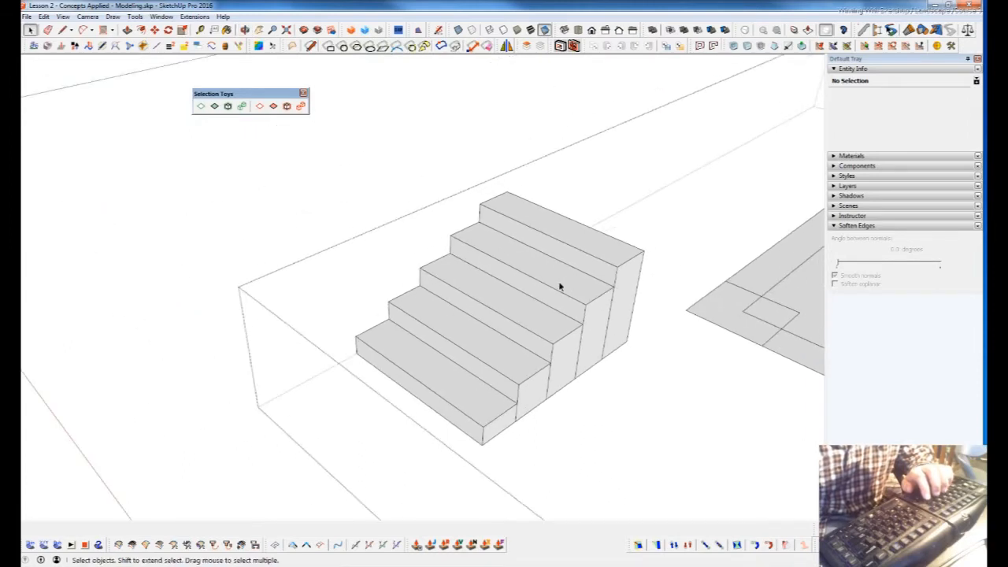
{"action": "scroll", "coordinate": [560, 287], "scroll_direction": "down", "scroll_amount": 2}
{"action": "middle_click_drag", "start_coordinate": [584, 346], "coordinate": [533, 338]}
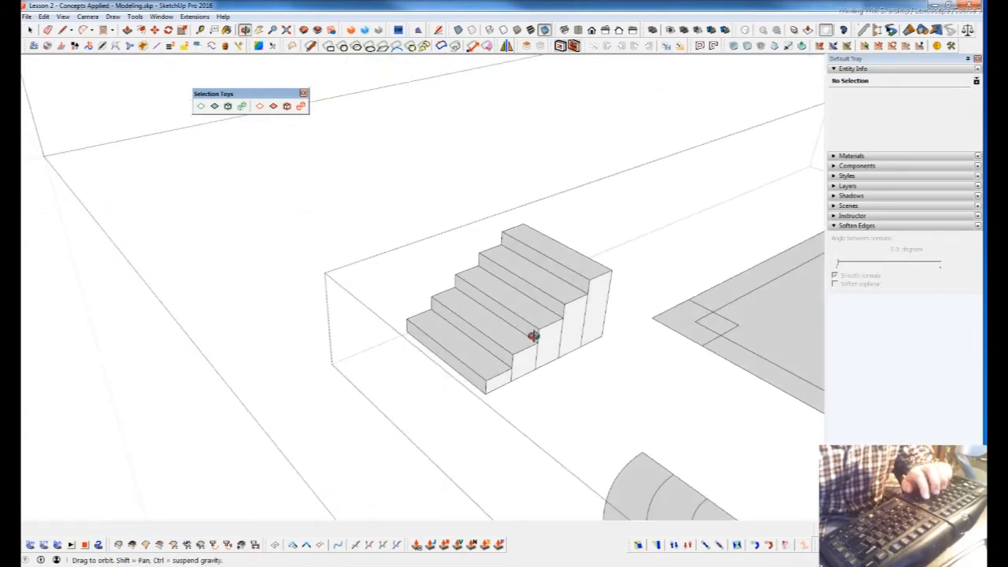
{"action": "scroll", "coordinate": [541, 291], "scroll_direction": "up", "scroll_amount": 3}
{"action": "scroll", "coordinate": [585, 298], "scroll_direction": "down", "scroll_amount": 4}
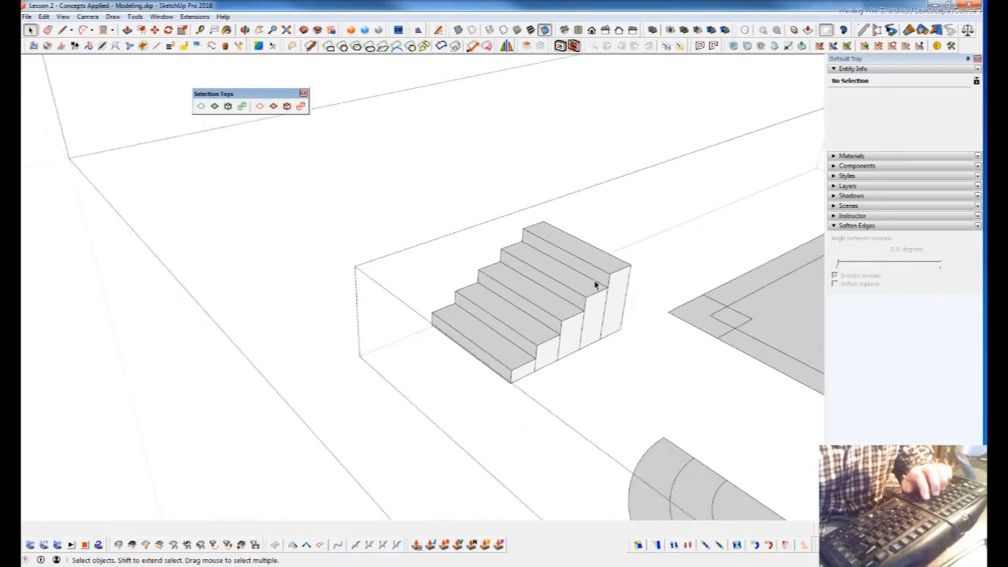
Draw two connected, tangent arcs forming an S-shaped curve in the empty area beside the staircase.
{"action": "middle_click_drag", "start_coordinate": [416, 337], "coordinate": [554, 333]}
{"action": "scroll", "coordinate": [556, 331], "scroll_direction": "down", "scroll_amount": 2}
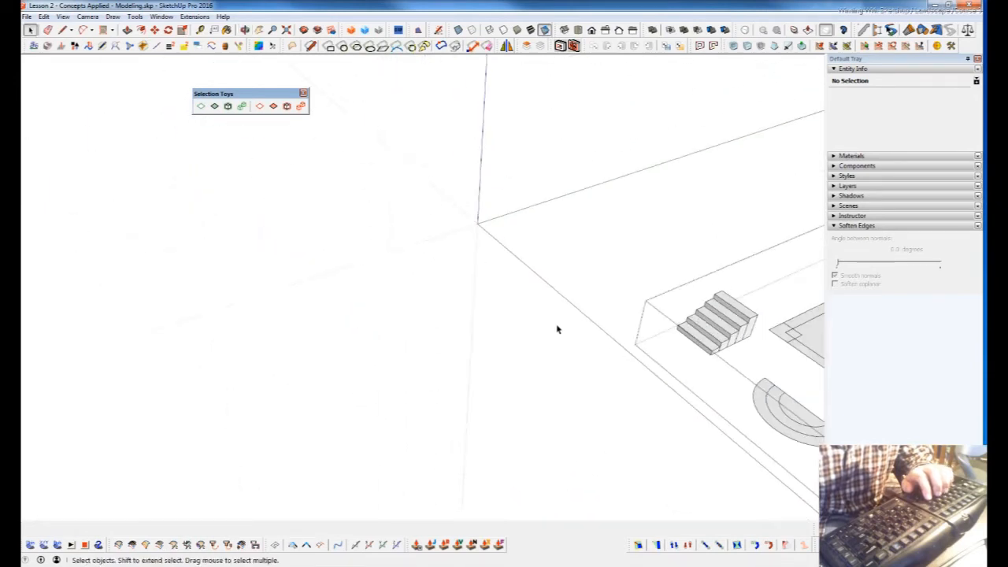
{"action": "key", "text": "a"}
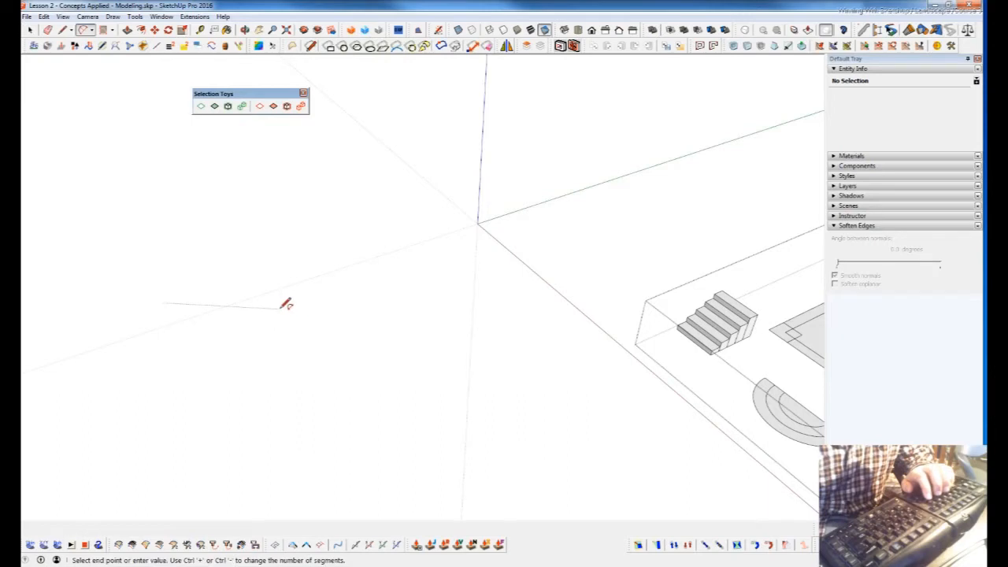
{"action": "left_click", "coordinate": [324, 359]}
{"action": "left_click", "coordinate": [337, 362]}
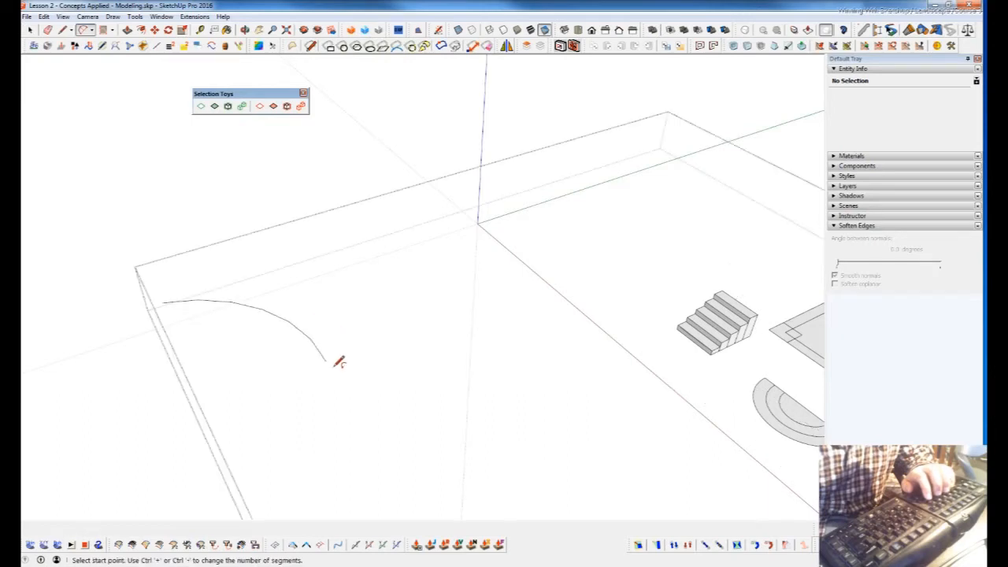
{"action": "left_click", "coordinate": [326, 360]}
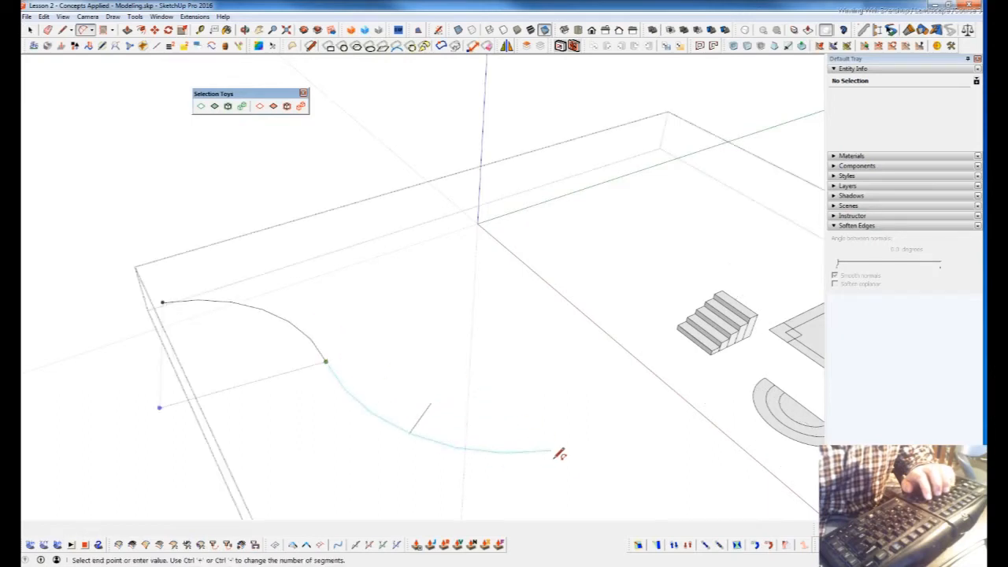
{"action": "double_click", "coordinate": [579, 482]}
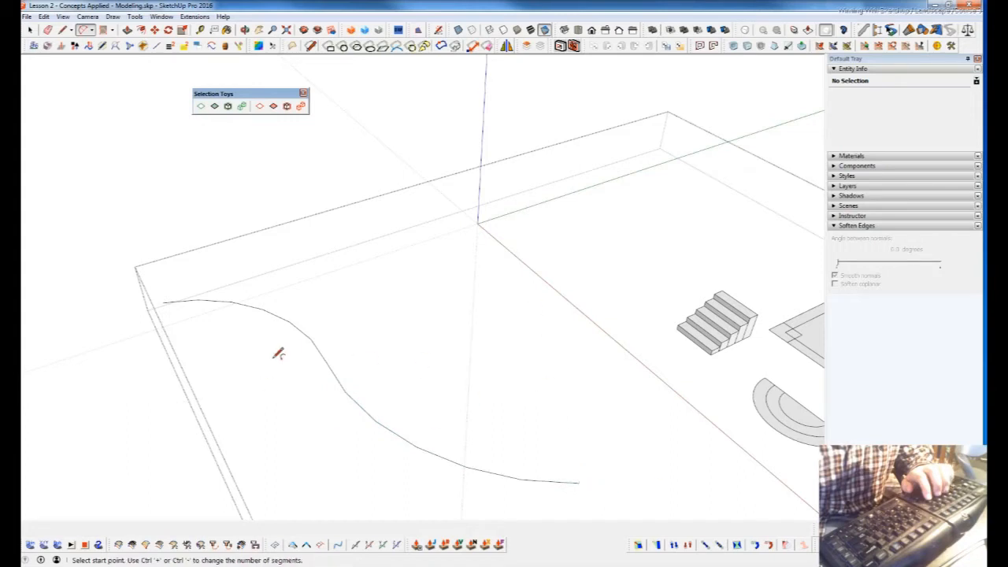
Select the whole S-shaped line and merge its arcs into one curve with Simplify Curves, keeping the default maximum deviation.
{"action": "middle_click_drag", "start_coordinate": [542, 529], "coordinate": [321, 336]}
{"action": "key", "text": "space"}
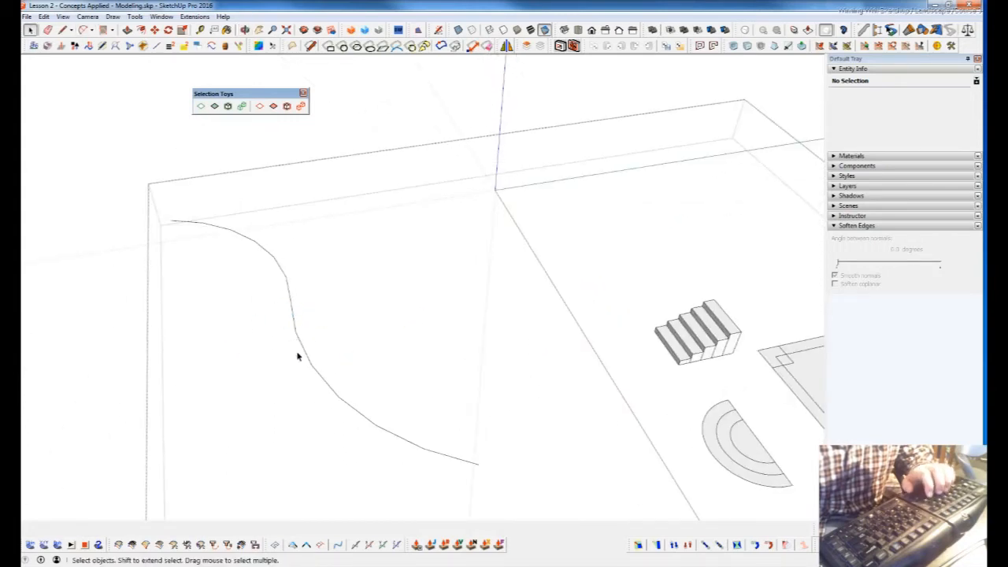
{"action": "left_click", "coordinate": [307, 360]}
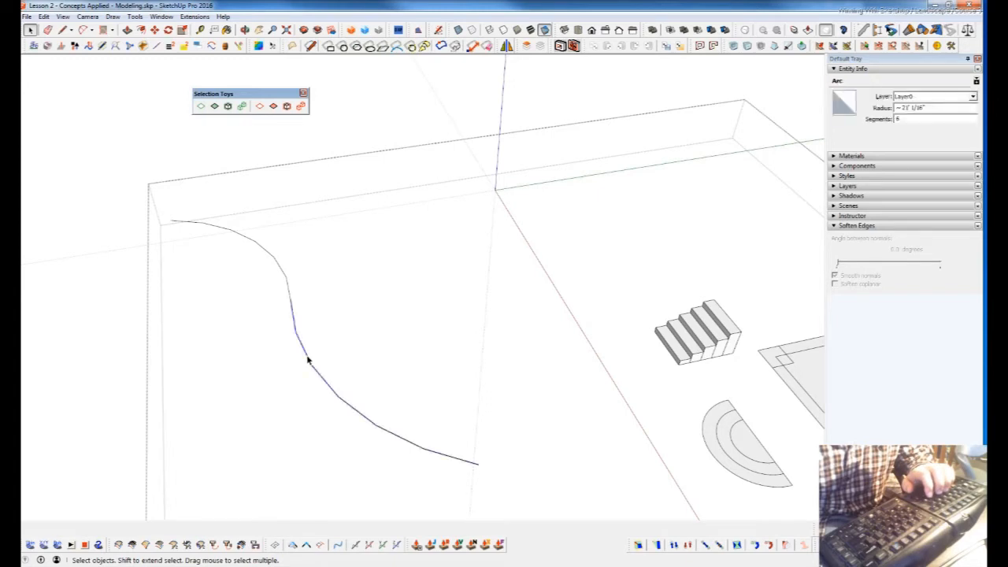
{"action": "triple_click", "coordinate": [310, 360]}
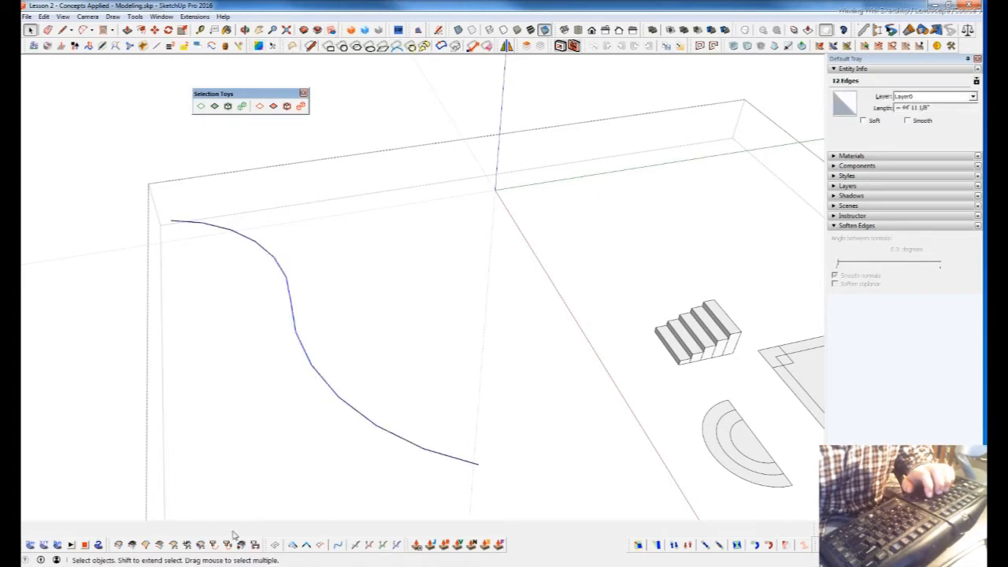
{"action": "left_click", "coordinate": [337, 544]}
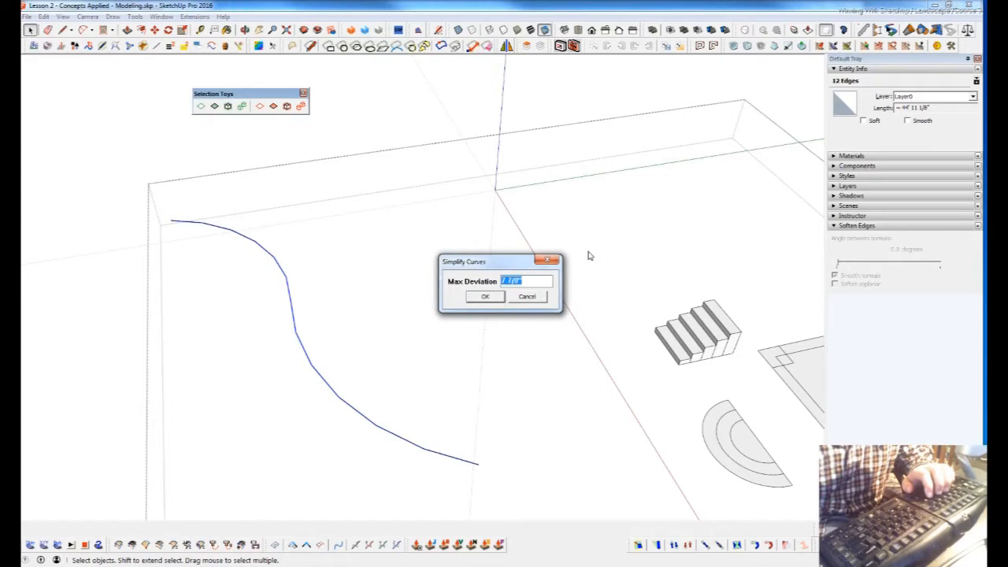
{"action": "key", "text": "Return"}
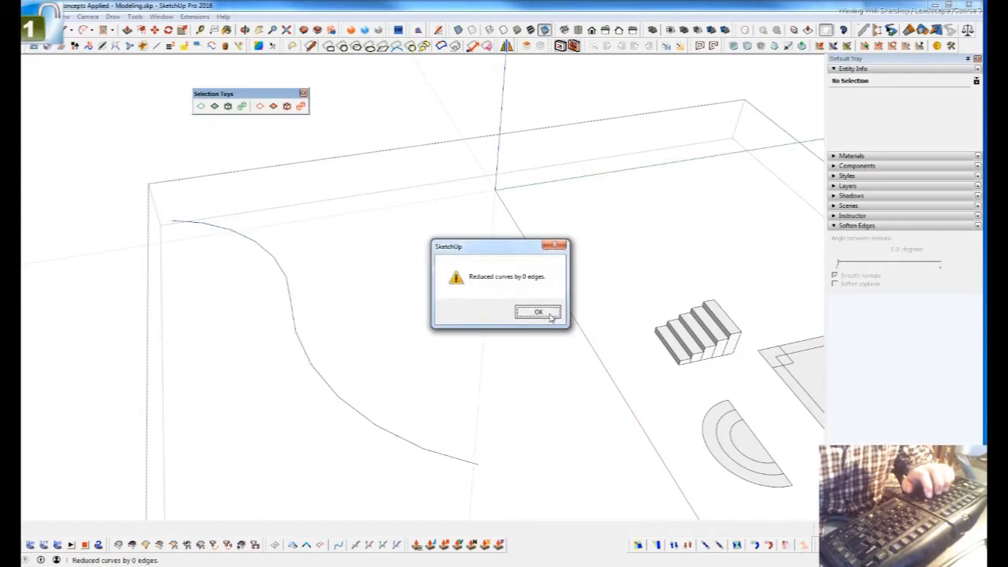
{"action": "left_click", "coordinate": [538, 312]}
Copy the S-shaped curve sideways and repeat the copy five times at equal spacing.
{"action": "left_click", "coordinate": [444, 457]}
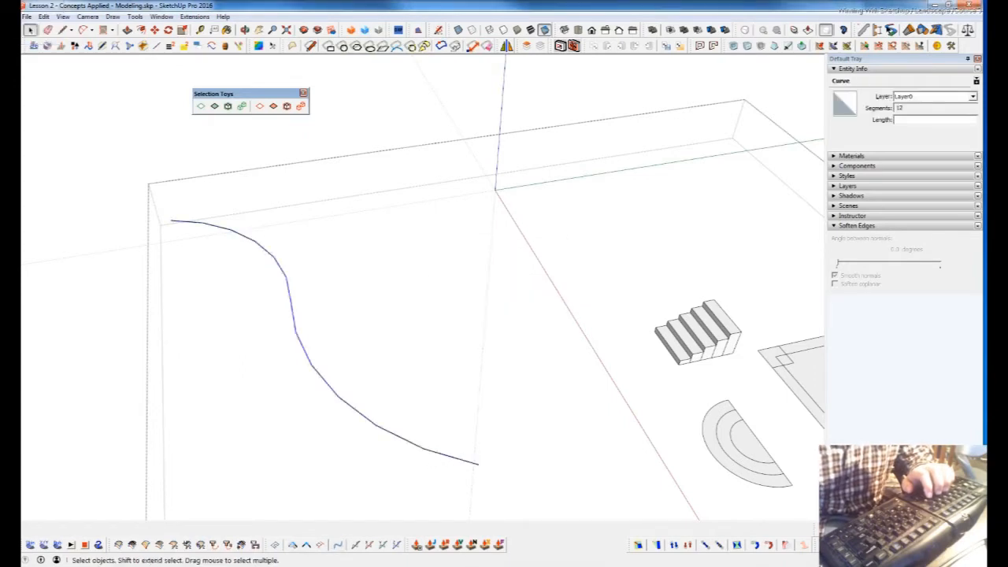
{"action": "middle_click_drag", "start_coordinate": [488, 504], "coordinate": [252, 265]}
{"action": "key", "text": "m"}
{"action": "left_click", "coordinate": [261, 271]}
{"action": "key", "text": "ctrl"}
{"action": "left_click", "coordinate": [322, 257]}
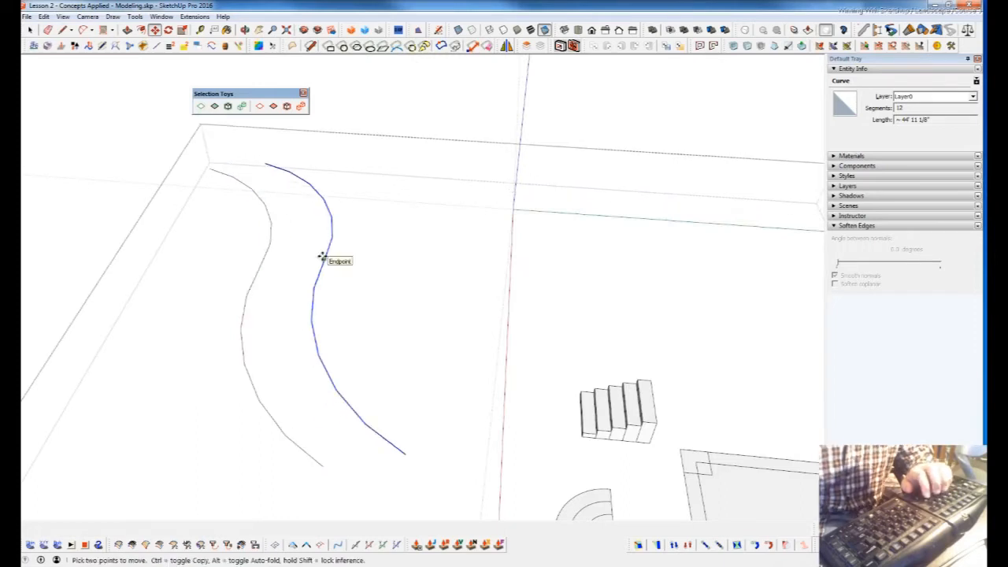
{"action": "type", "text": "5x"}
{"action": "key", "text": "Return"}
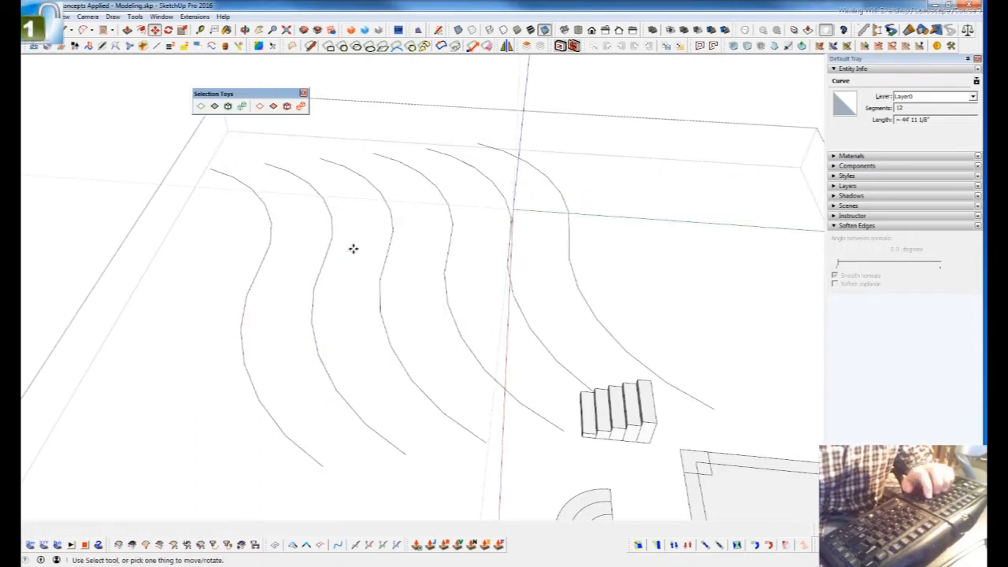
Select all six S-shaped curves and explode them into separate edges.
{"action": "scroll", "coordinate": [353, 248], "scroll_direction": "down", "scroll_amount": 5}
{"action": "middle_click_drag", "start_coordinate": [473, 315], "coordinate": [389, 387]}
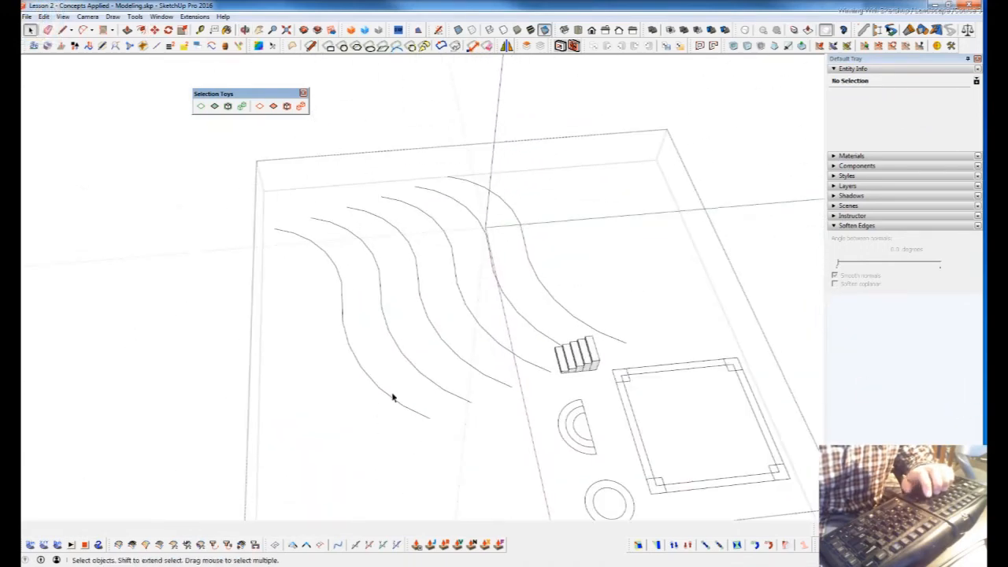
{"action": "left_click", "coordinate": [416, 411]}
{"action": "middle_click_drag", "start_coordinate": [404, 414], "coordinate": [752, 421]}
{"action": "left_click_drag", "start_coordinate": [433, 406], "coordinate": [363, 134]}
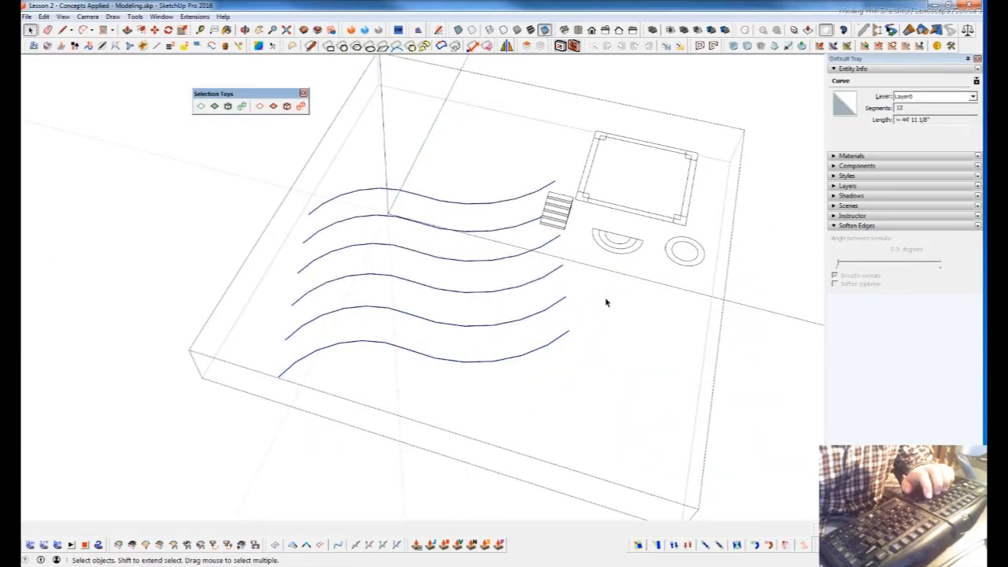
{"action": "right_click", "coordinate": [455, 329]}
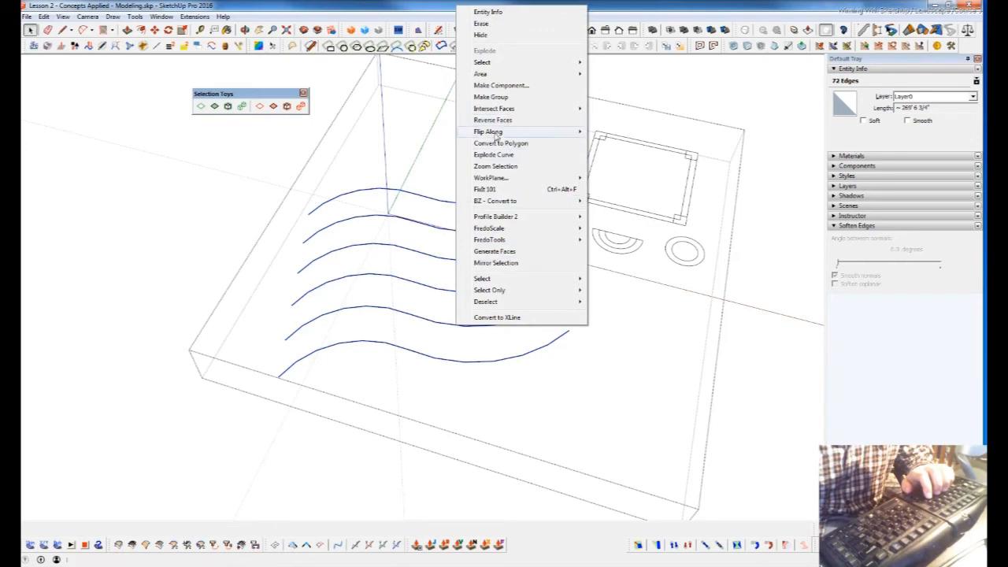
{"action": "left_click", "coordinate": [505, 155]}
Check several exploded curves for separate edges, and select the outermost curve's full edge chain with the path selection tool.
{"action": "left_click", "coordinate": [493, 370]}
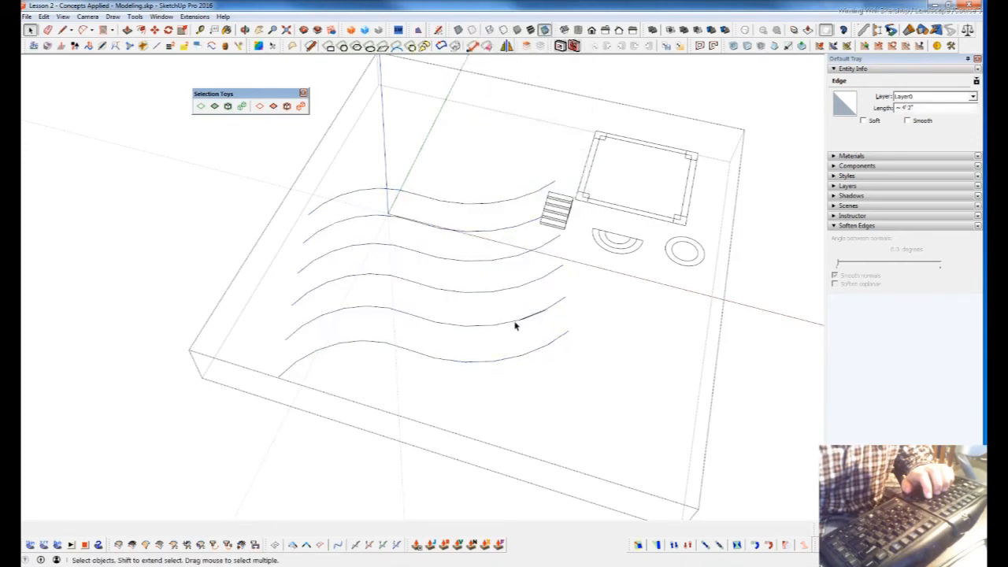
{"action": "left_click", "coordinate": [452, 332]}
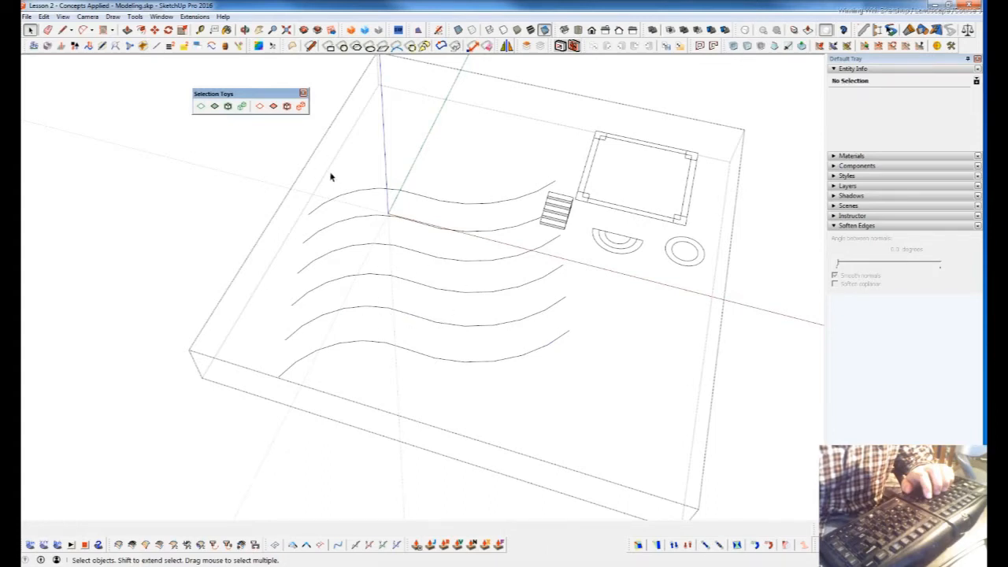
{"action": "left_click", "coordinate": [484, 204]}
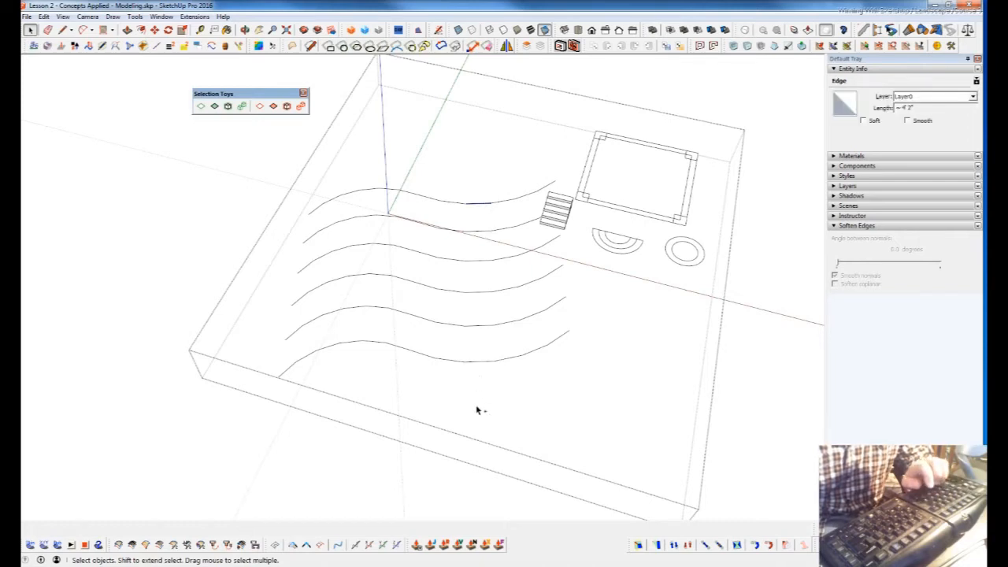
{"action": "key", "text": "shift+s"}
{"action": "left_click", "coordinate": [478, 362]}
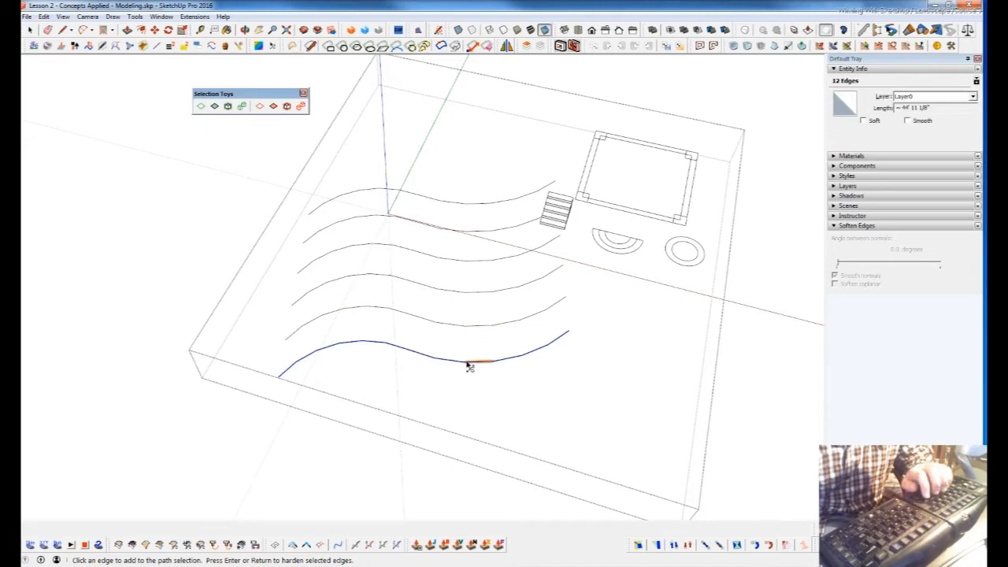
{"action": "key", "text": "space"}
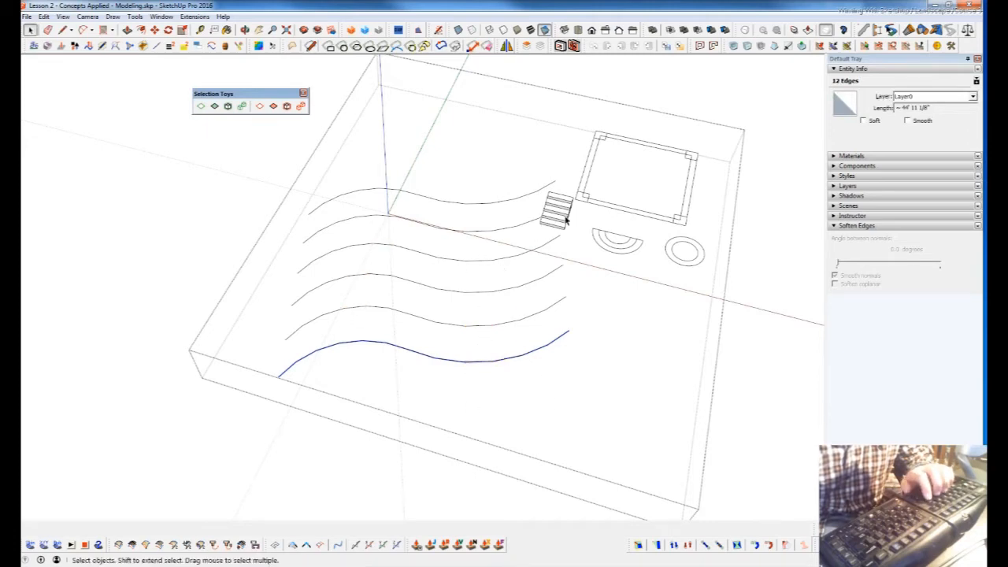
Move the staircase away from the curves to the far side of the circular feature.
{"action": "middle_click_drag", "start_coordinate": [496, 367], "coordinate": [542, 143]}
{"action": "left_click", "coordinate": [524, 180]}
{"action": "key", "text": "m"}
{"action": "left_click", "coordinate": [560, 214]}
{"action": "left_click", "coordinate": [736, 216]}
Select only the edges of the six curves, excluding neighbouring groups, and rejoin them with Simplify Curves at a maximum deviation of 0.
{"action": "key", "text": "o"}
{"action": "left_click_drag", "start_coordinate": [667, 279], "coordinate": [600, 308]}
{"action": "key", "text": "space"}
{"action": "left_click_drag", "start_coordinate": [160, 68], "coordinate": [651, 471]}
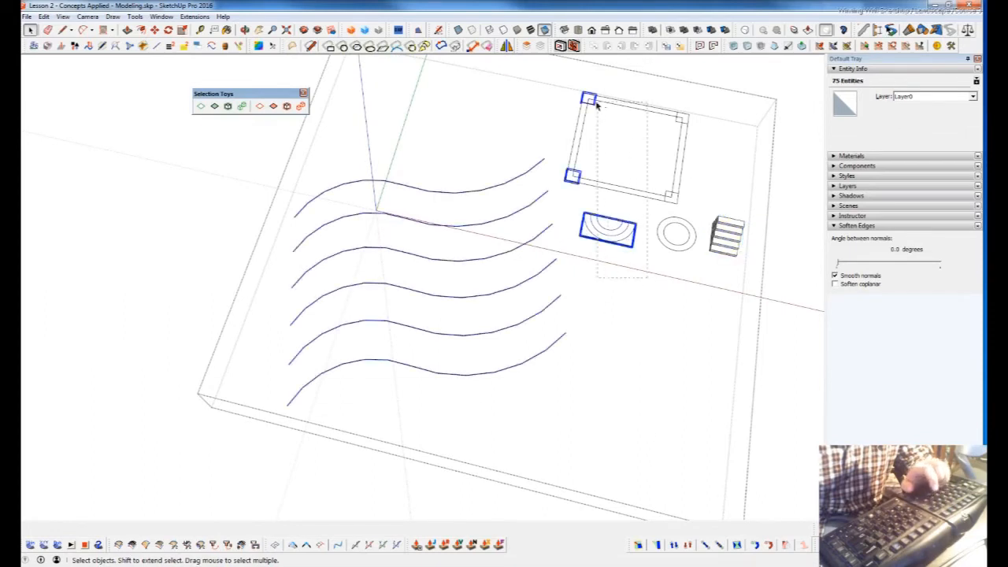
{"action": "left_click_drag", "start_coordinate": [577, 100], "coordinate": [575, 99], "text": "ctrl+shift"}
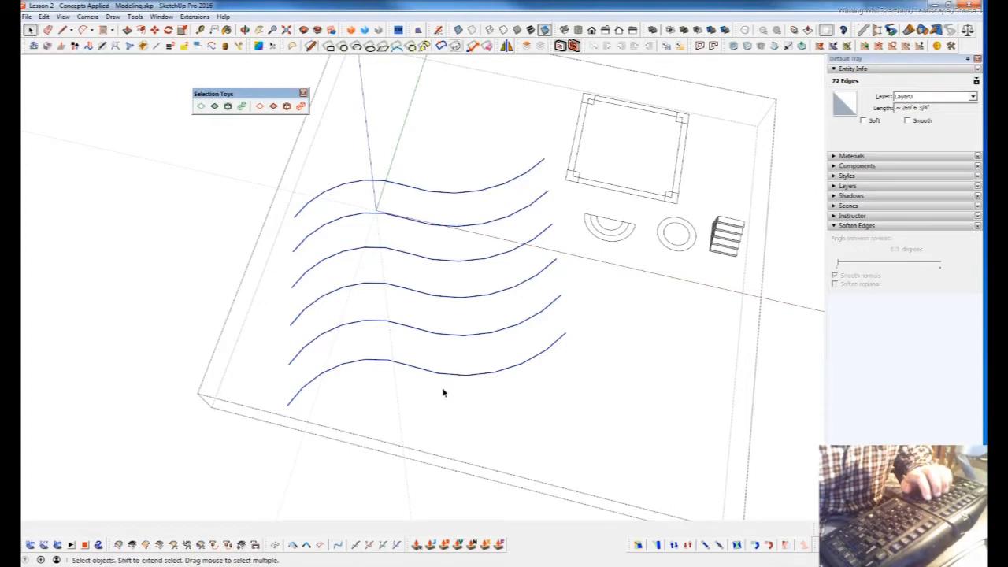
{"action": "left_click", "coordinate": [456, 46]}
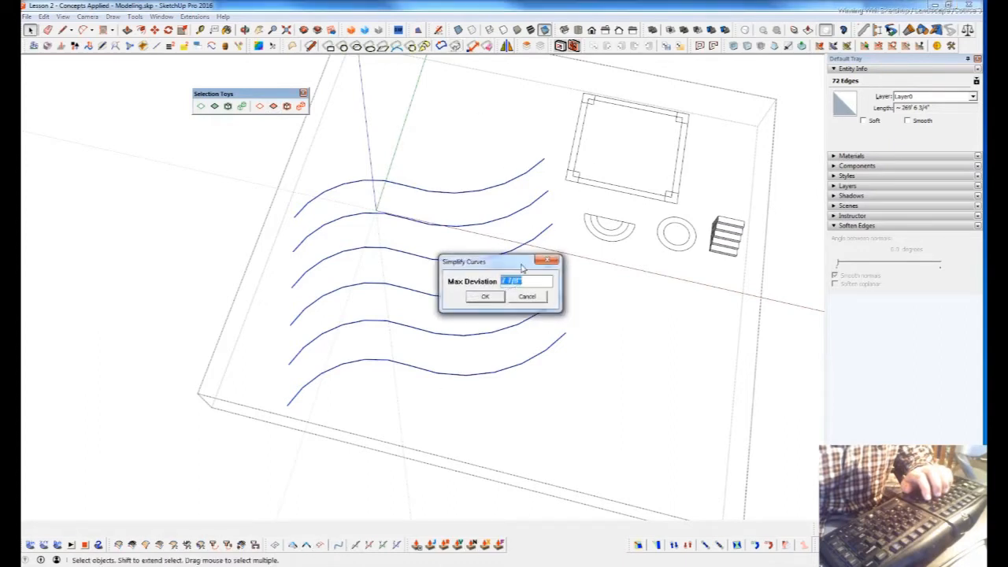
{"action": "type", "text": "0"}
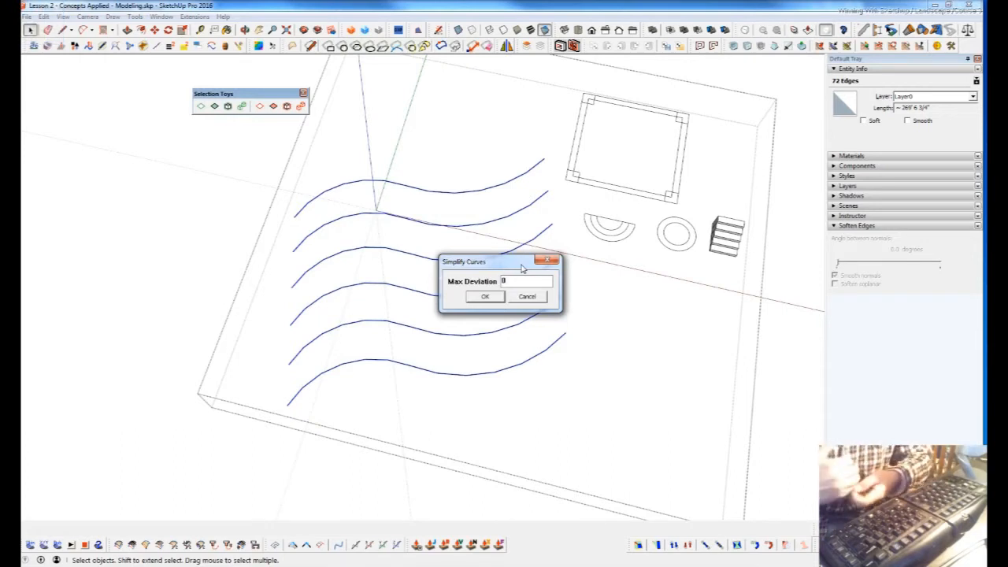
{"action": "key", "text": "Return"}
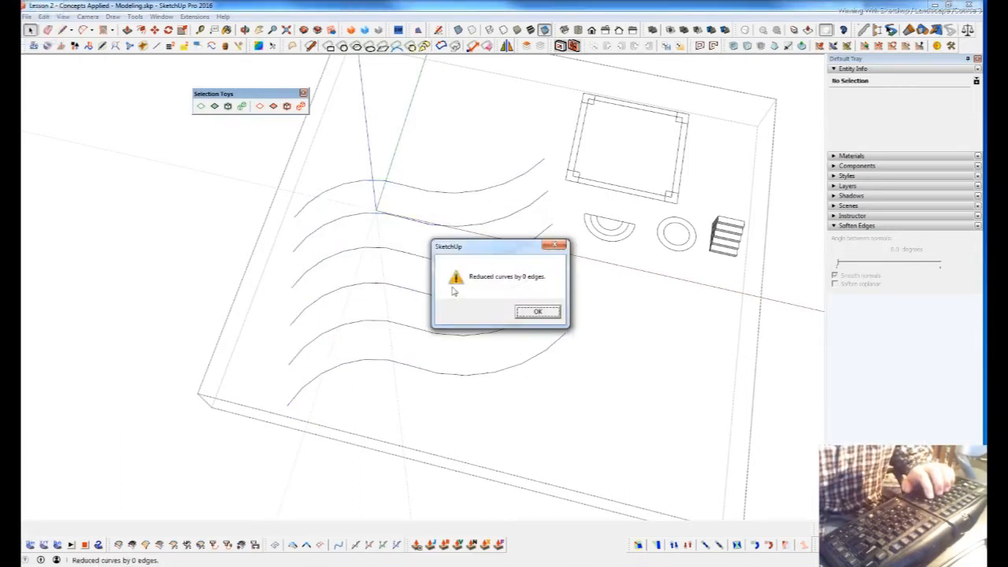
{"action": "left_click", "coordinate": [551, 315]}
Check each of the six rejoined lines individually to see whether it selects as a single curve.
{"action": "left_click", "coordinate": [506, 347]}
{"action": "left_click", "coordinate": [510, 319]}
{"action": "left_click", "coordinate": [509, 291]}
{"action": "left_click", "coordinate": [509, 238]}
{"action": "left_click", "coordinate": [502, 216]}
{"action": "left_click", "coordinate": [505, 178]}
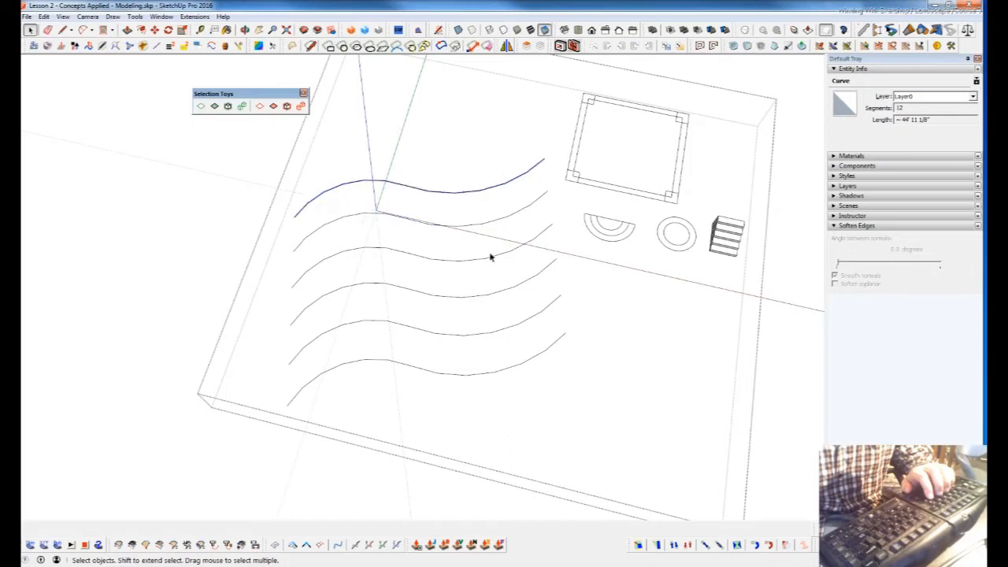
{"action": "left_click", "coordinate": [512, 307]}
{"action": "left_click", "coordinate": [519, 290]}
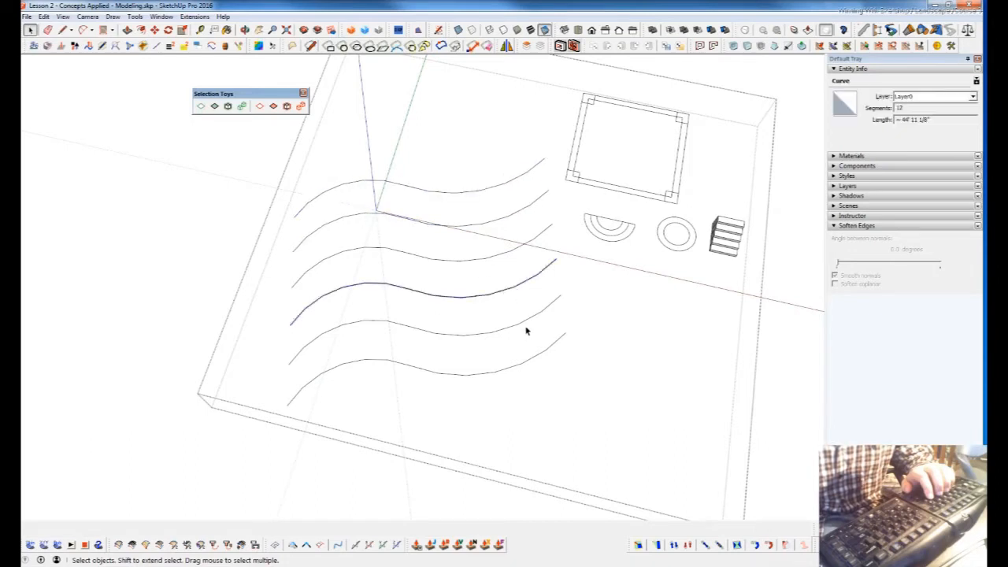
{"action": "left_click", "coordinate": [528, 323]}
{"action": "left_click", "coordinate": [530, 359]}
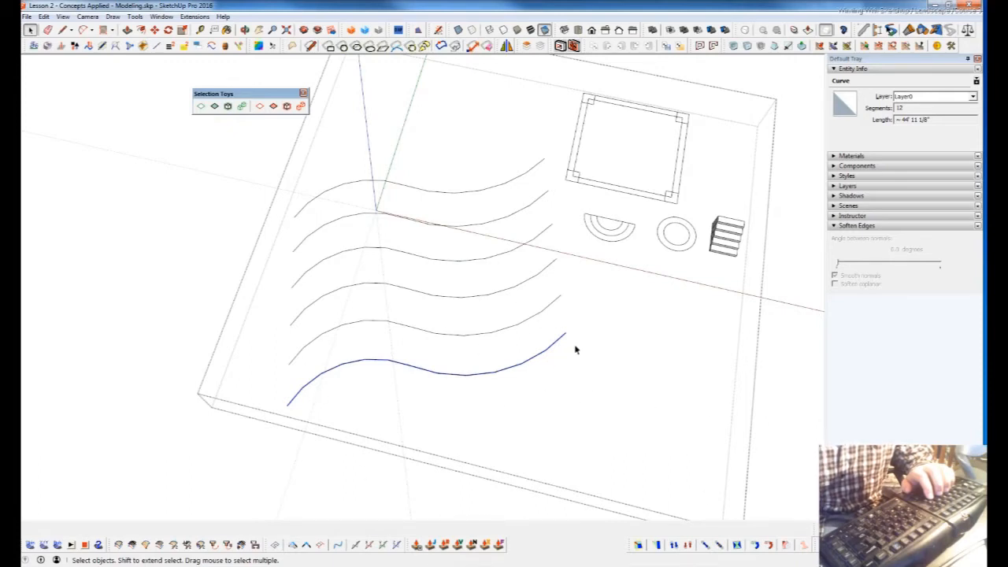
{"action": "middle_click_drag", "start_coordinate": [783, 371], "coordinate": [425, 384]}
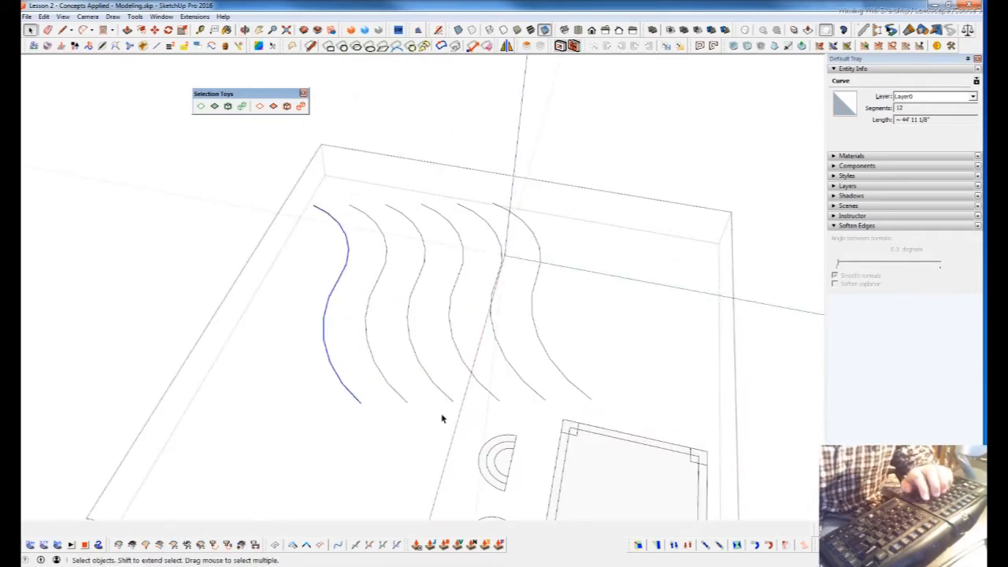
Raise the second to sixth S-shaped curves one after another with Step Extrude in 1.524 m increments, up to 7.62 m.
{"action": "middle_click_drag", "start_coordinate": [479, 418], "coordinate": [490, 274]}
{"action": "middle_click_drag", "start_coordinate": [653, 389], "coordinate": [637, 417]}
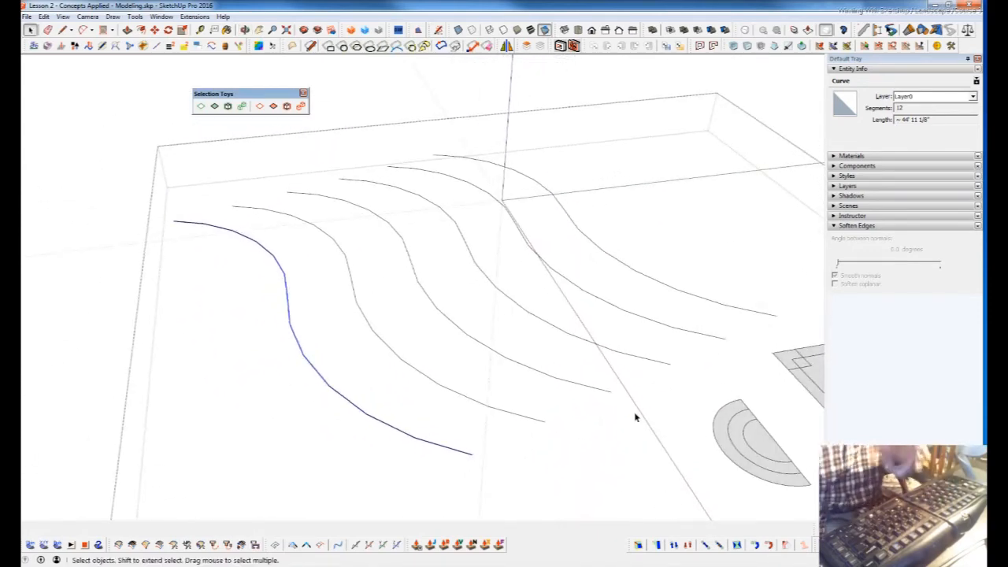
{"action": "left_click", "coordinate": [556, 457]}
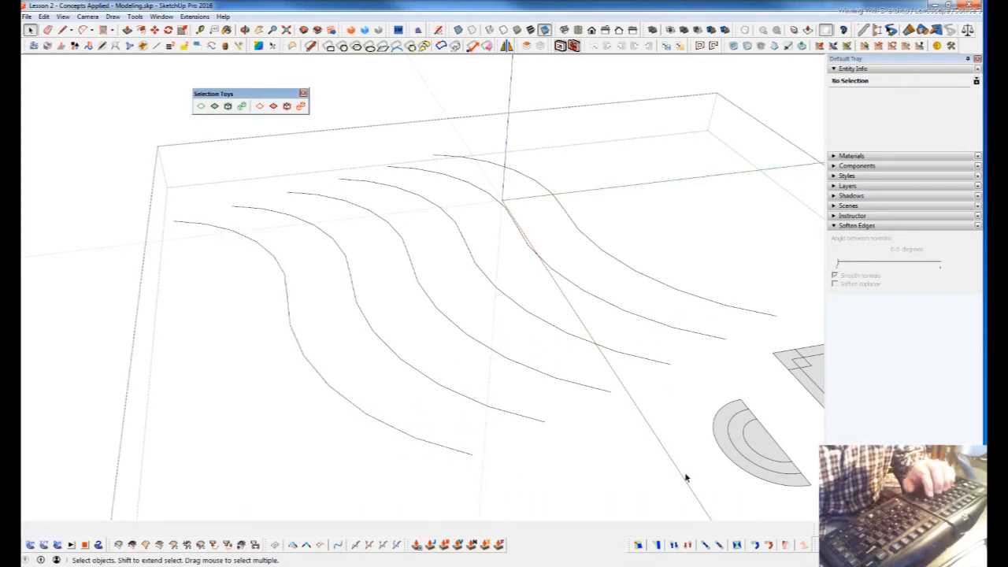
{"action": "key", "text": "c"}
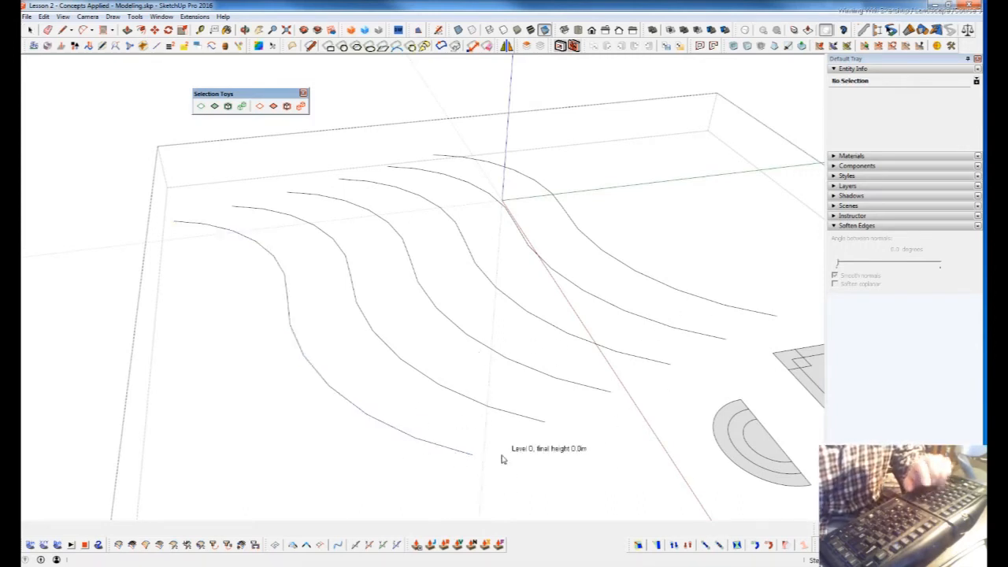
{"action": "key", "text": "Num_Lock"}
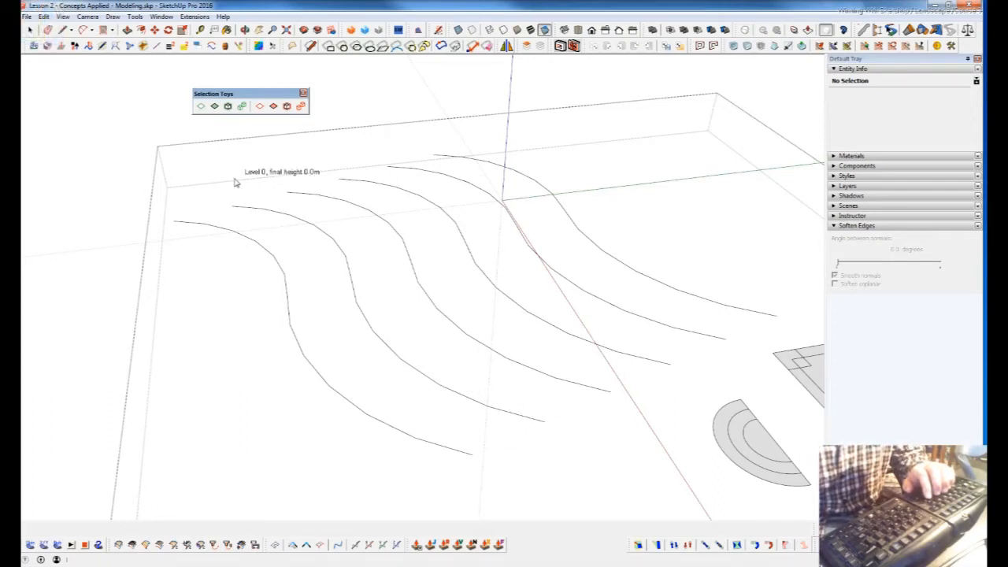
{"action": "left_click", "coordinate": [423, 378]}
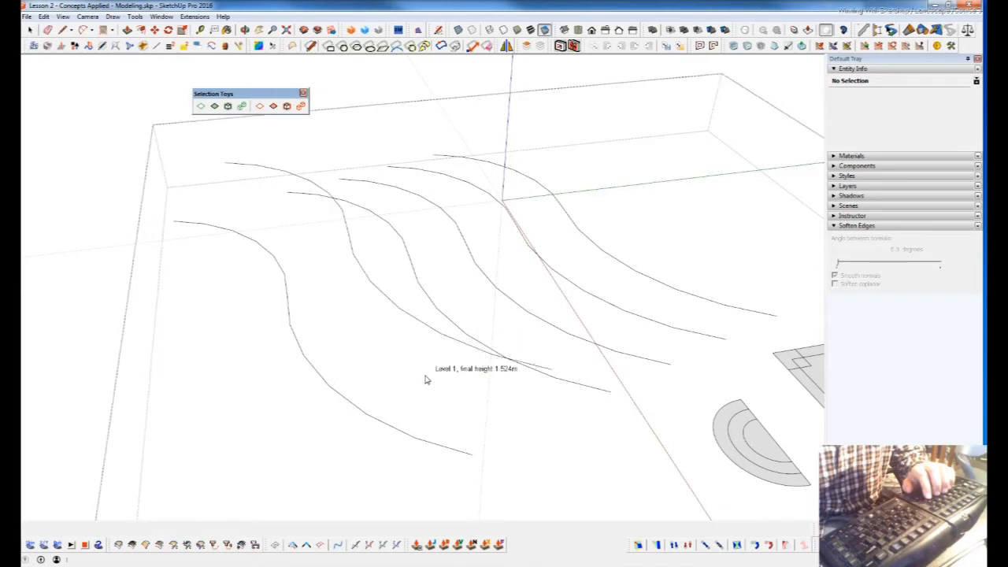
{"action": "left_click", "coordinate": [555, 373]}
{"action": "left_click", "coordinate": [666, 362]}
{"action": "left_click", "coordinate": [705, 339]}
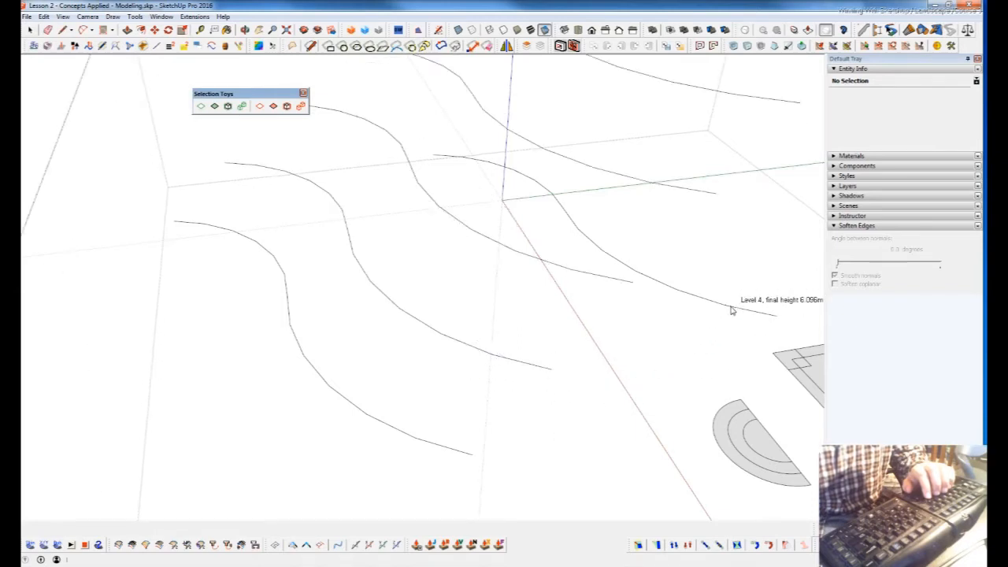
{"action": "left_click", "coordinate": [731, 308]}
{"action": "scroll", "coordinate": [561, 460], "scroll_direction": "down", "scroll_amount": 1}
{"action": "scroll", "coordinate": [561, 460], "scroll_direction": "down", "scroll_amount": 2}
{"action": "middle_click_drag", "start_coordinate": [596, 421], "coordinate": [567, 394]}
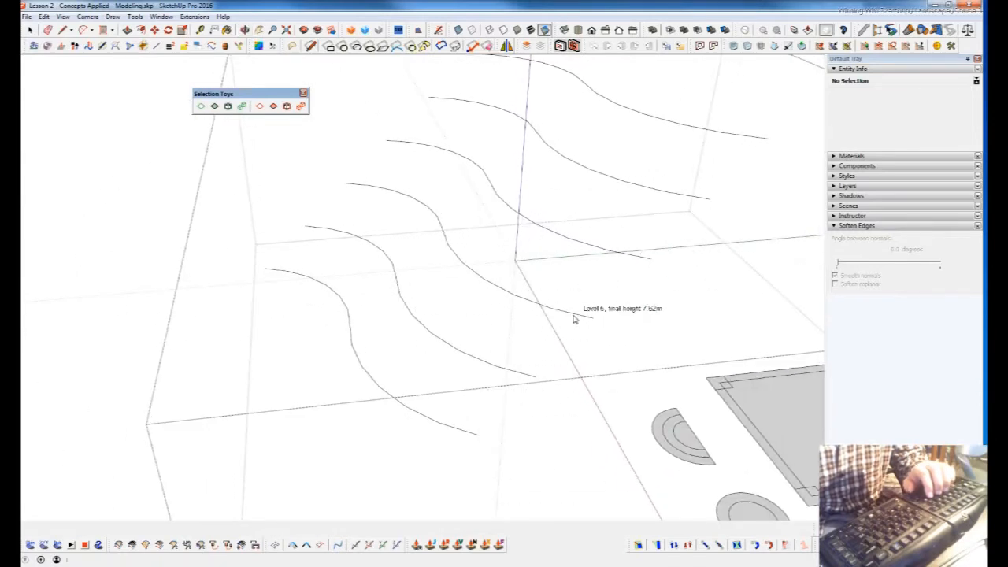
{"action": "middle_click_drag", "start_coordinate": [619, 415], "coordinate": [675, 396]}
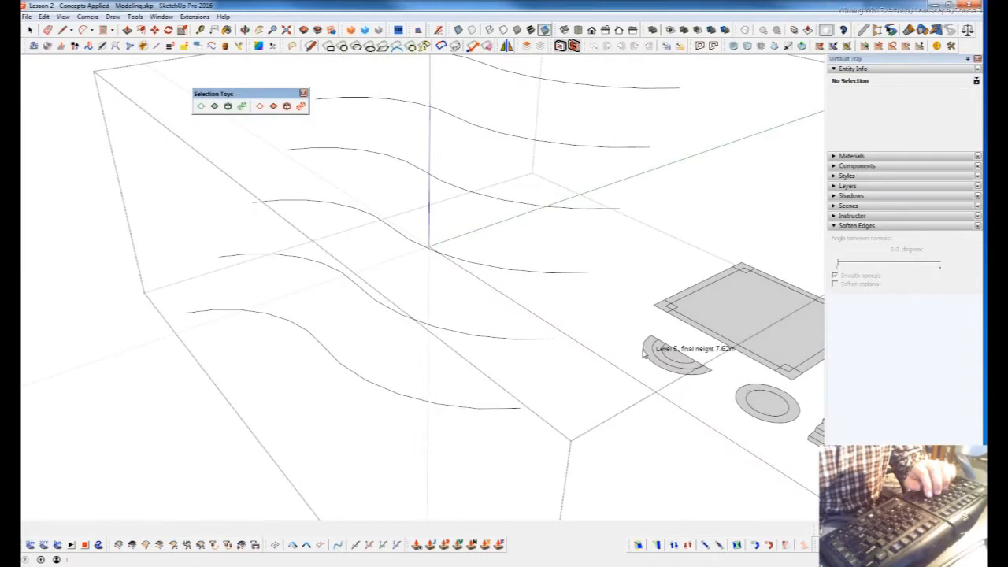
Open the semicircular feature's group, select all its geometry, and convert its faces into separate groups.
{"action": "key", "text": "space"}
{"action": "scroll", "coordinate": [772, 345], "scroll_direction": "up", "scroll_amount": 3}
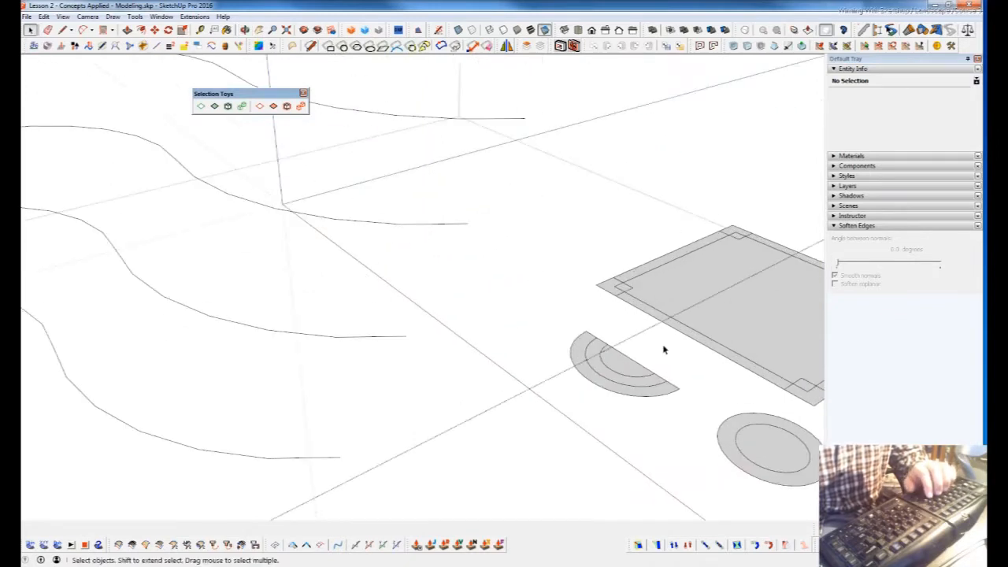
{"action": "scroll", "coordinate": [610, 410], "scroll_direction": "up", "scroll_amount": 4}
{"action": "left_click", "coordinate": [607, 387]}
{"action": "double_click", "coordinate": [607, 387]}
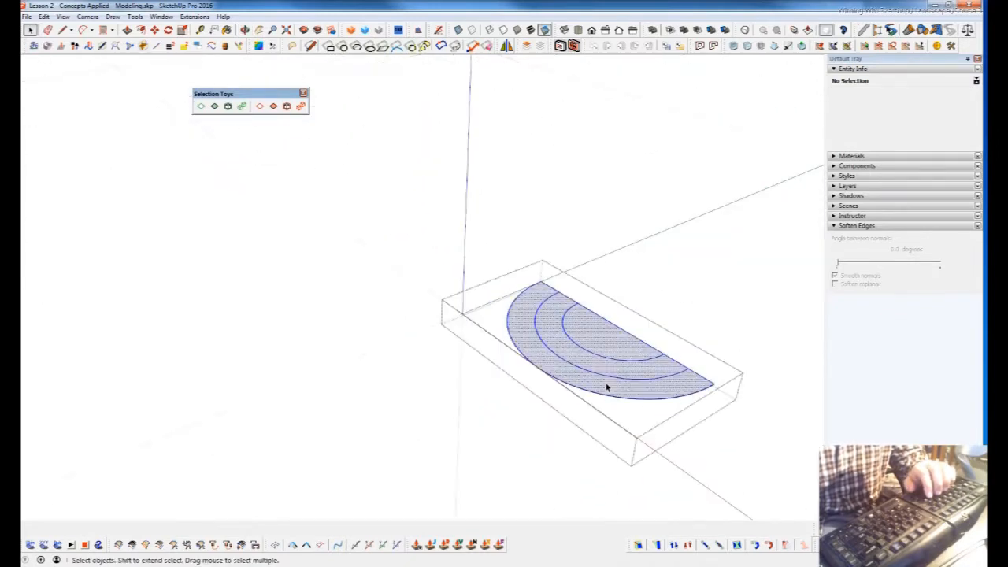
{"action": "right_click", "coordinate": [606, 386]}
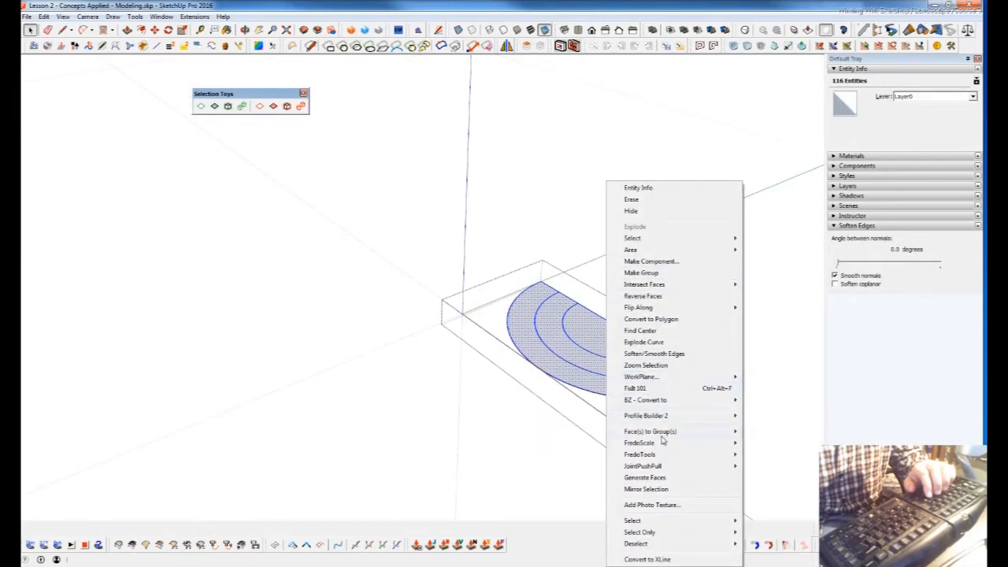
{"action": "mouse_move", "coordinate": [665, 436]}
{"action": "left_click", "coordinate": [826, 434]}
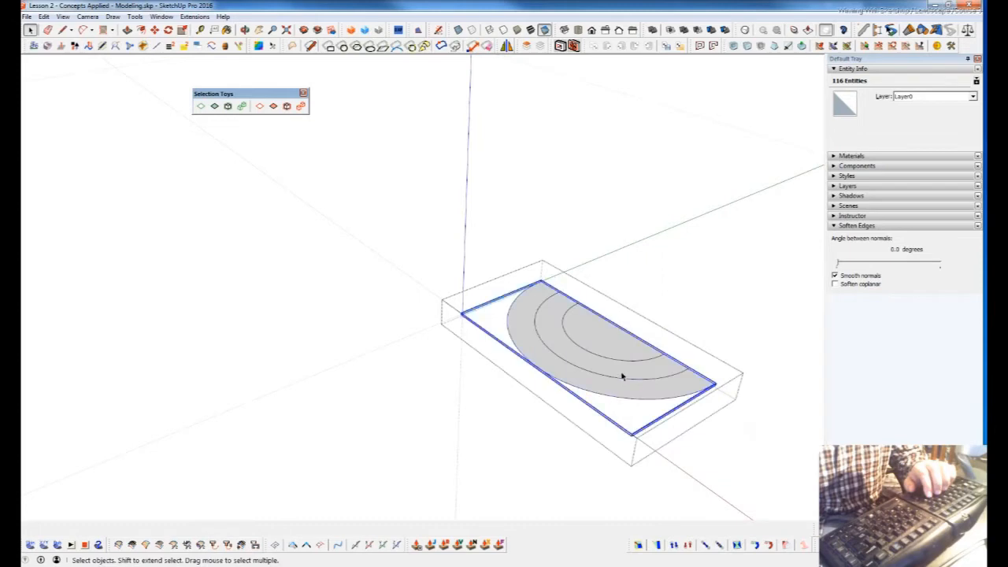
Open the new nested groups of the semicircular feature in turn to check how its half-disc and rings are separated.
{"action": "double_click", "coordinate": [621, 349]}
{"action": "key", "text": "Escape"}
{"action": "double_click", "coordinate": [619, 375]}
{"action": "key", "text": "Escape"}
{"action": "double_click", "coordinate": [613, 386]}
{"action": "key", "text": "Escape"}
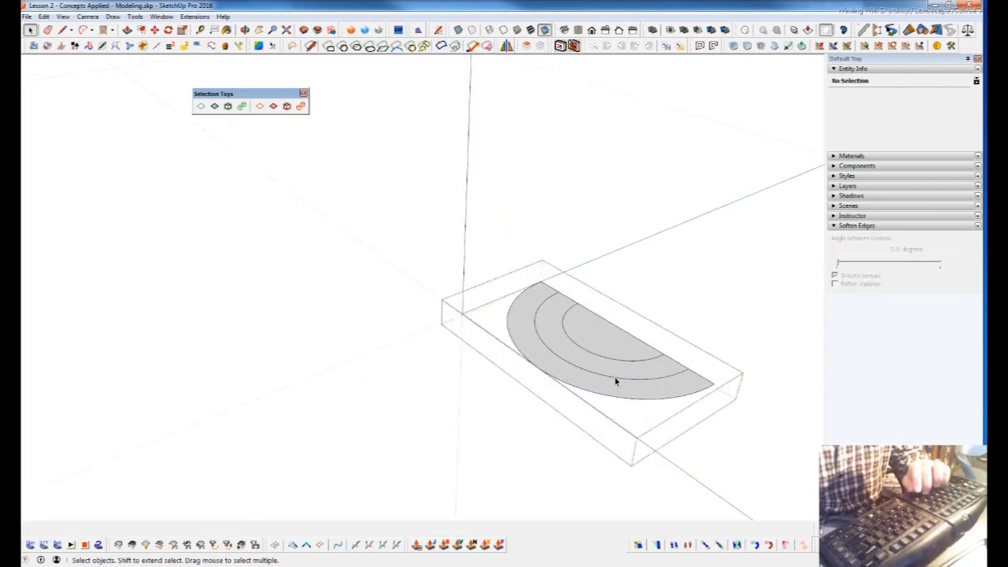
{"action": "double_click", "coordinate": [615, 377]}
{"action": "scroll", "coordinate": [614, 347], "scroll_direction": "up", "scroll_amount": 2}
{"action": "key", "text": "Escape"}
{"action": "scroll", "coordinate": [615, 352], "scroll_direction": "down", "scroll_amount": 2}
Copy the inner half-disc into the middle ring's group in place, explode it, erase its straight edge, and leave the nested groups.
{"action": "left_click", "coordinate": [612, 350]}
{"action": "middle_click_drag", "start_coordinate": [657, 376], "coordinate": [643, 456]}
{"action": "key", "text": "ctrl+c"}
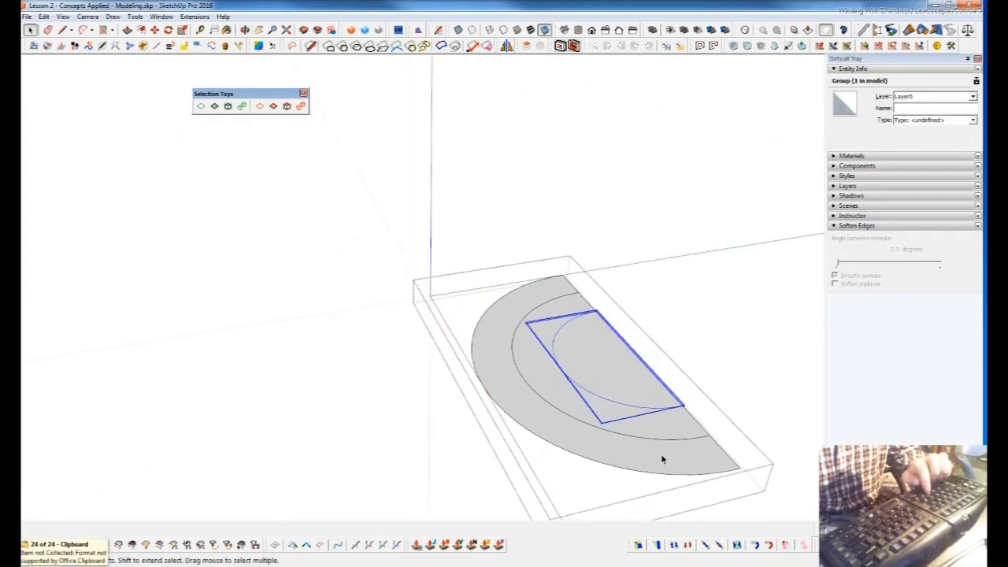
{"action": "double_click", "coordinate": [667, 429]}
{"action": "key", "text": "x"}
{"action": "left_click", "coordinate": [639, 371]}
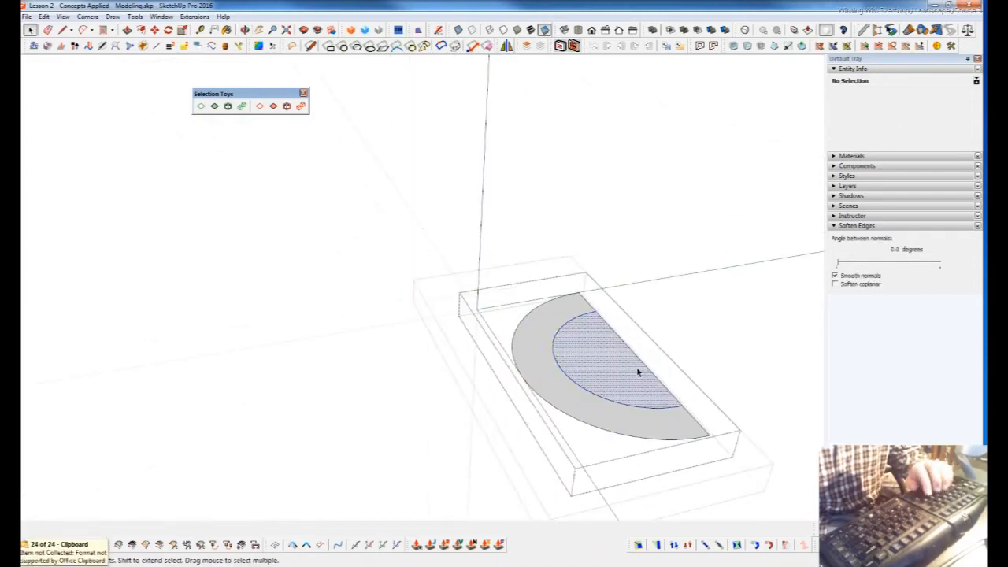
{"action": "key", "text": "e"}
{"action": "left_click", "coordinate": [657, 375]}
{"action": "key", "text": "Escape"}
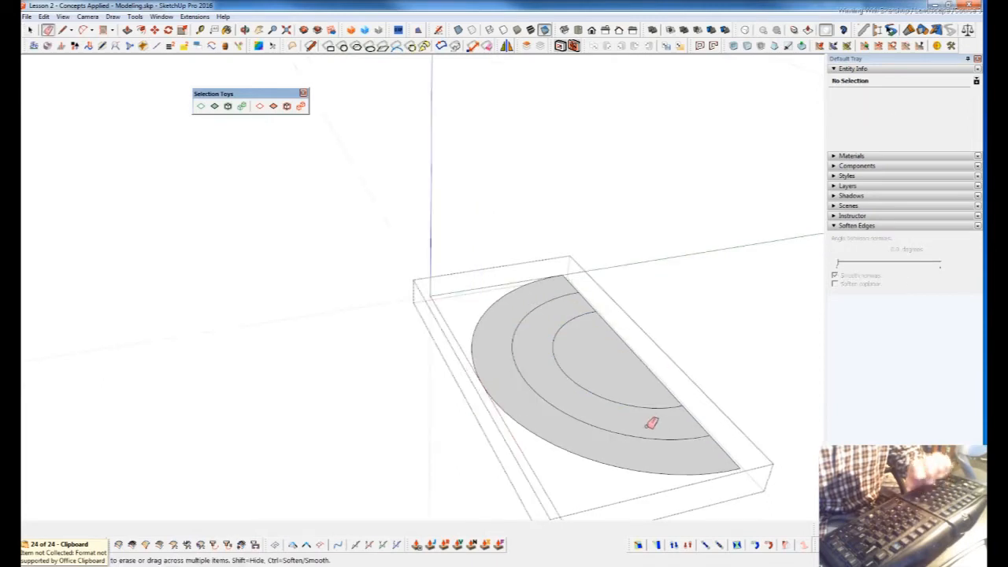
{"action": "key", "text": "space"}
{"action": "left_click", "coordinate": [651, 443]}
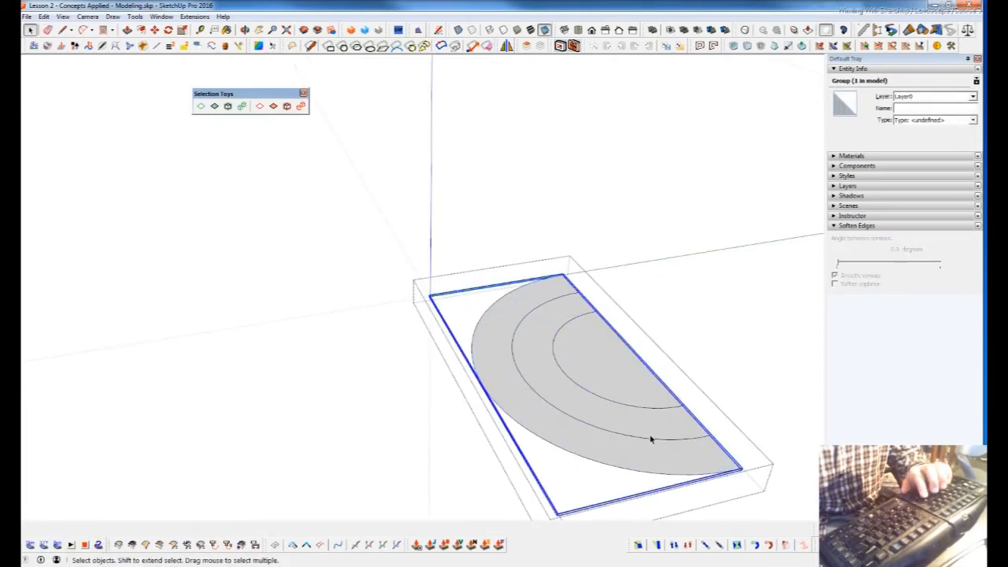
{"action": "middle_click_drag", "start_coordinate": [573, 418], "coordinate": [598, 454]}
{"action": "left_click", "coordinate": [598, 454]}
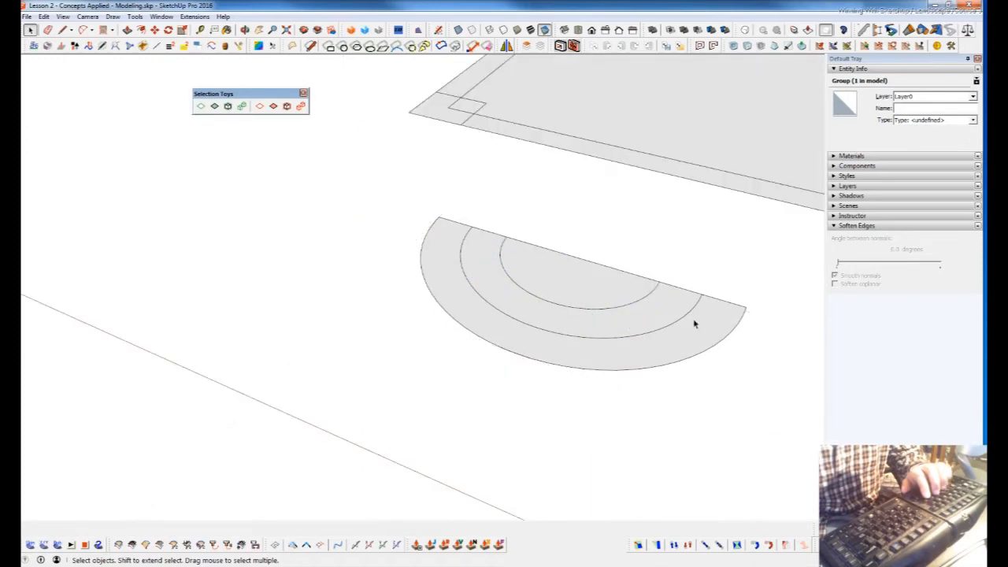
Raise the semicircular feature's outer ring, middle ring and inner half-disc as three steps with Step Extrude, about 0.152 m each.
{"action": "scroll", "coordinate": [382, 415], "scroll_direction": "down", "scroll_amount": 1}
{"action": "scroll", "coordinate": [382, 419], "scroll_direction": "down", "scroll_amount": 8}
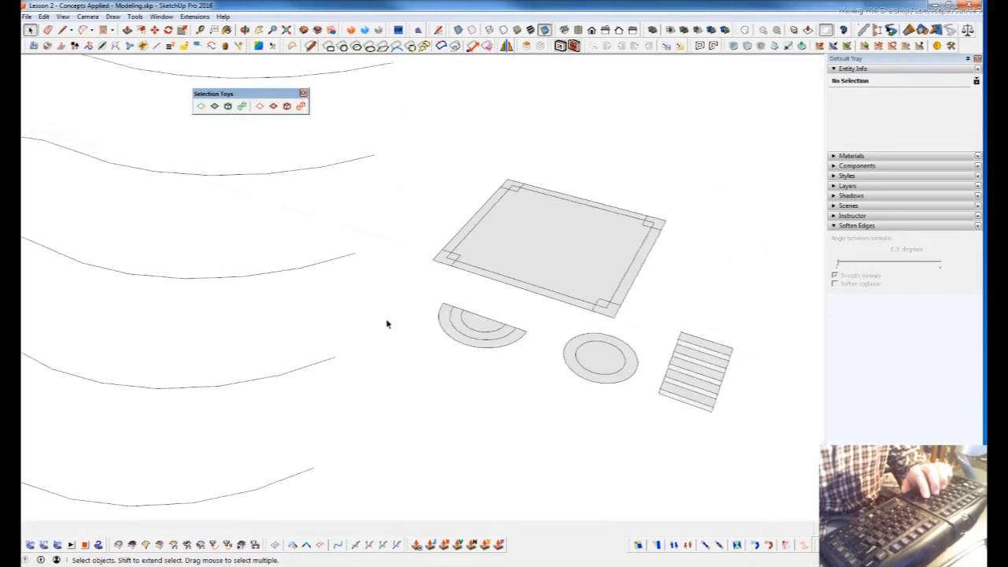
{"action": "scroll", "coordinate": [367, 360], "scroll_direction": "down", "scroll_amount": 4}
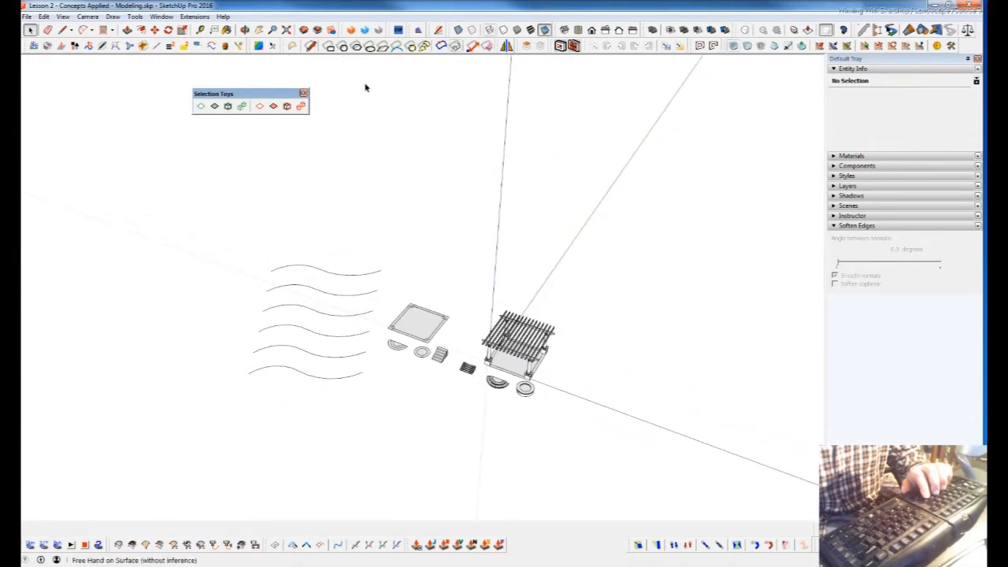
{"action": "scroll", "coordinate": [358, 366], "scroll_direction": "up", "scroll_amount": 10}
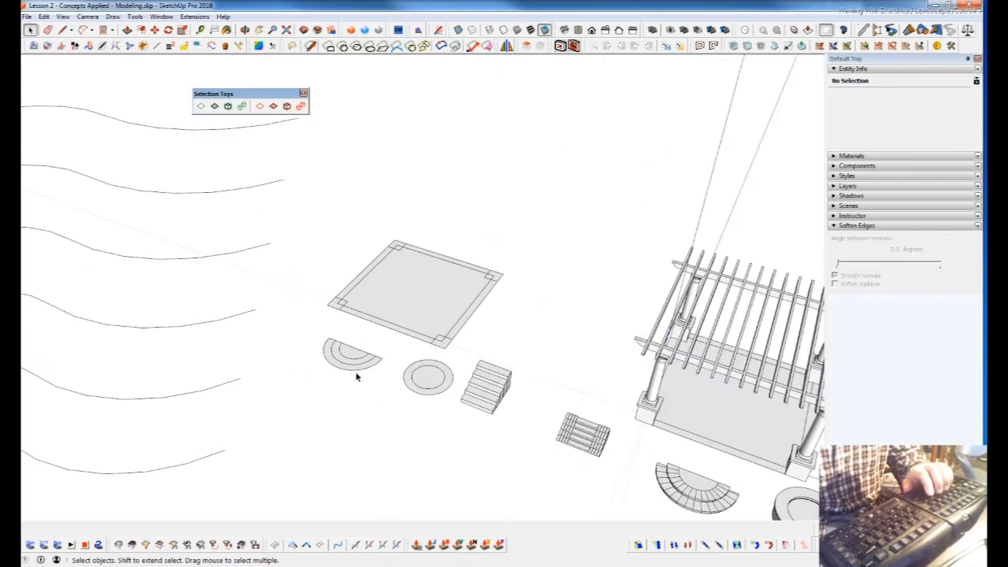
{"action": "scroll", "coordinate": [356, 364], "scroll_direction": "up", "scroll_amount": 2}
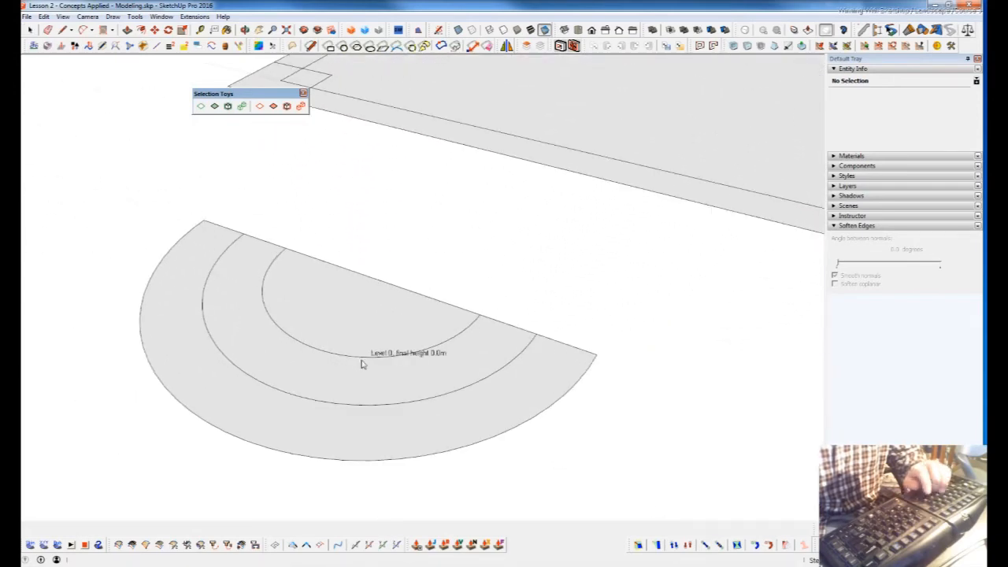
{"action": "left_click", "coordinate": [366, 432]}
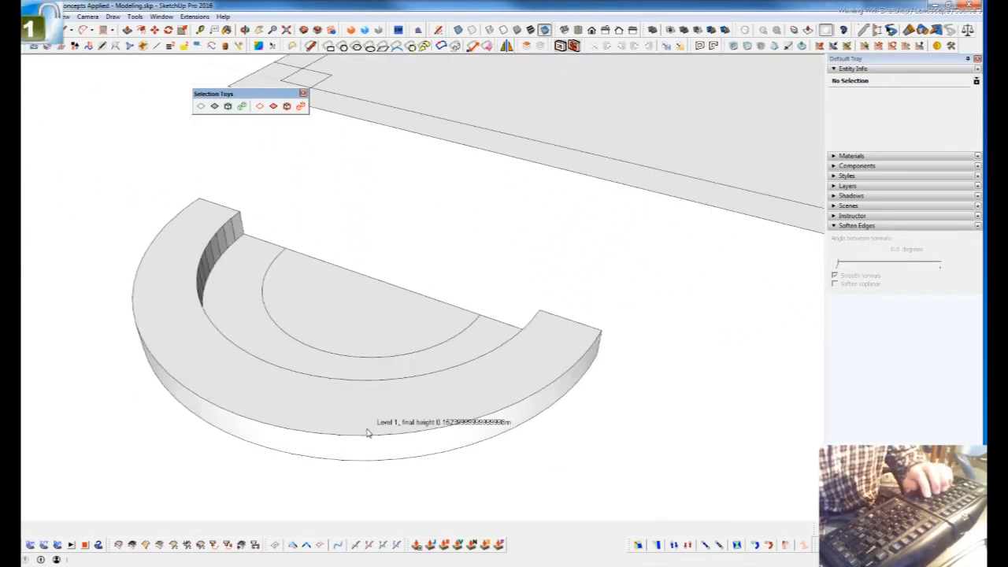
{"action": "left_click", "coordinate": [238, 302]}
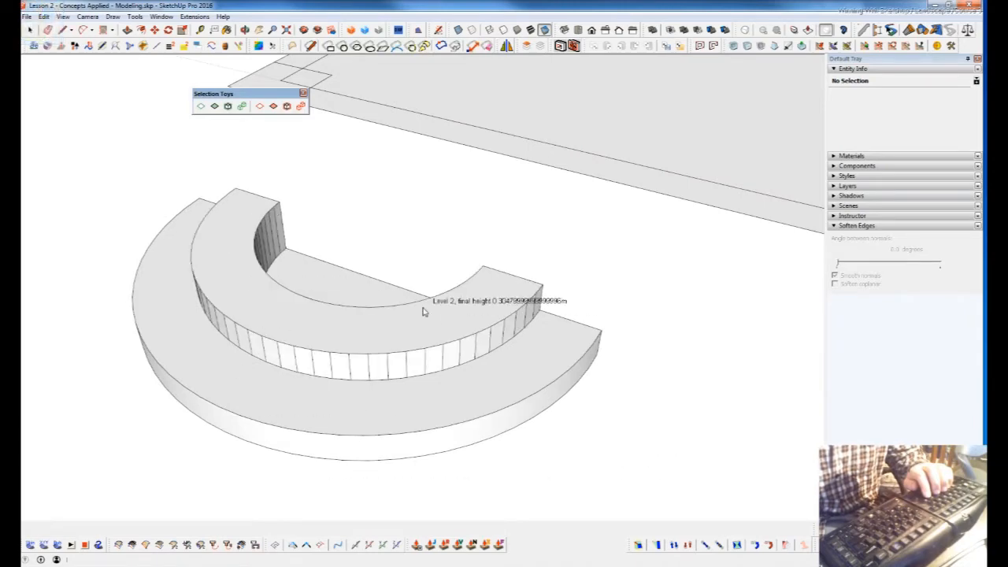
{"action": "left_click", "coordinate": [327, 277]}
{"action": "middle_click_drag", "start_coordinate": [454, 409], "coordinate": [462, 342]}
{"action": "scroll", "coordinate": [416, 369], "scroll_direction": "down", "scroll_amount": 5}
Undo the stepped extrusion of the semicircular feature and return to selecting objects.
{"action": "key", "text": "ctrl+z"}
{"action": "key", "text": "ctrl+z"}
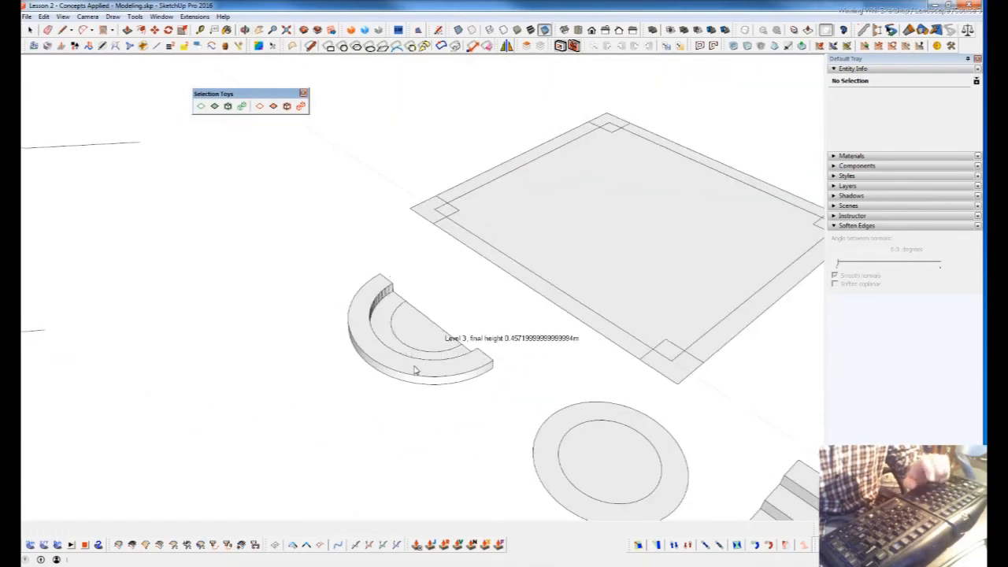
{"action": "scroll", "coordinate": [416, 369], "scroll_direction": "down", "scroll_amount": 6}
{"action": "key", "text": "space"}
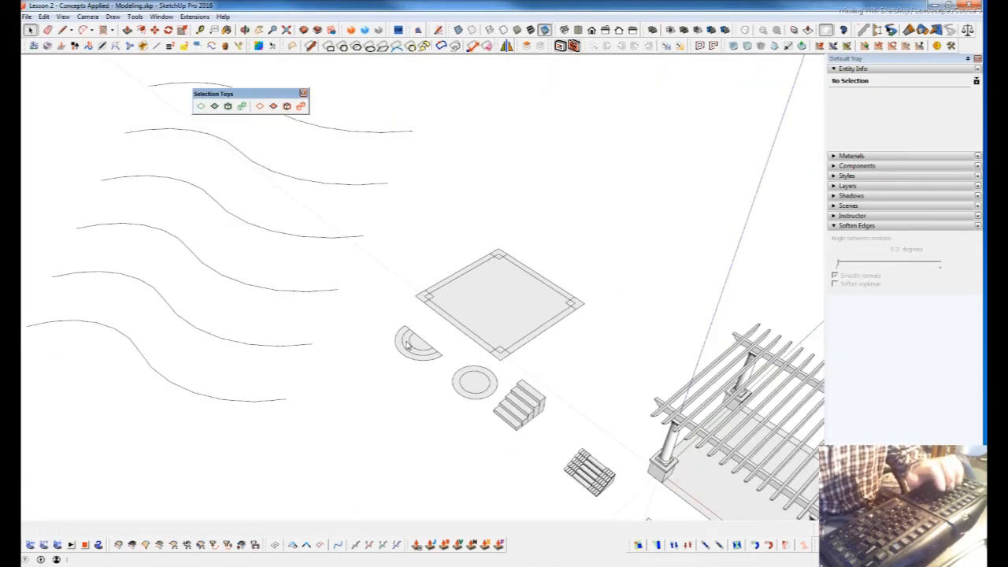
Select all six S-shaped curves and delete them from the model.
{"action": "scroll", "coordinate": [408, 344], "scroll_direction": "down", "scroll_amount": 3}
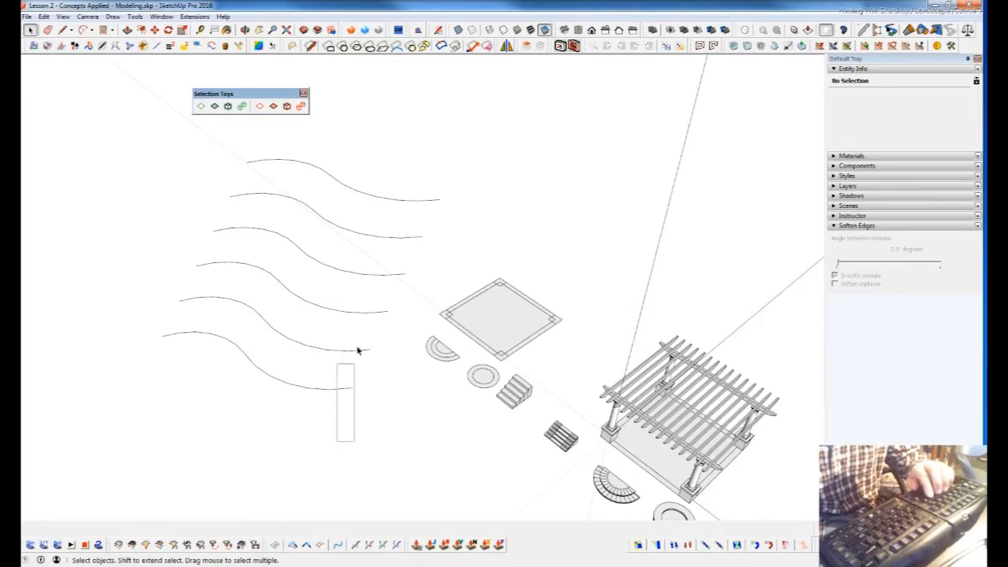
{"action": "left_click", "coordinate": [309, 167]}
{"action": "key", "text": "Delete"}
{"action": "key", "text": "ctrl+z"}
{"action": "double_click", "coordinate": [344, 389]}
{"action": "scroll", "coordinate": [403, 339], "scroll_direction": "up", "scroll_amount": 2}
{"action": "key", "text": "Delete"}
{"action": "left_click", "coordinate": [479, 460]}
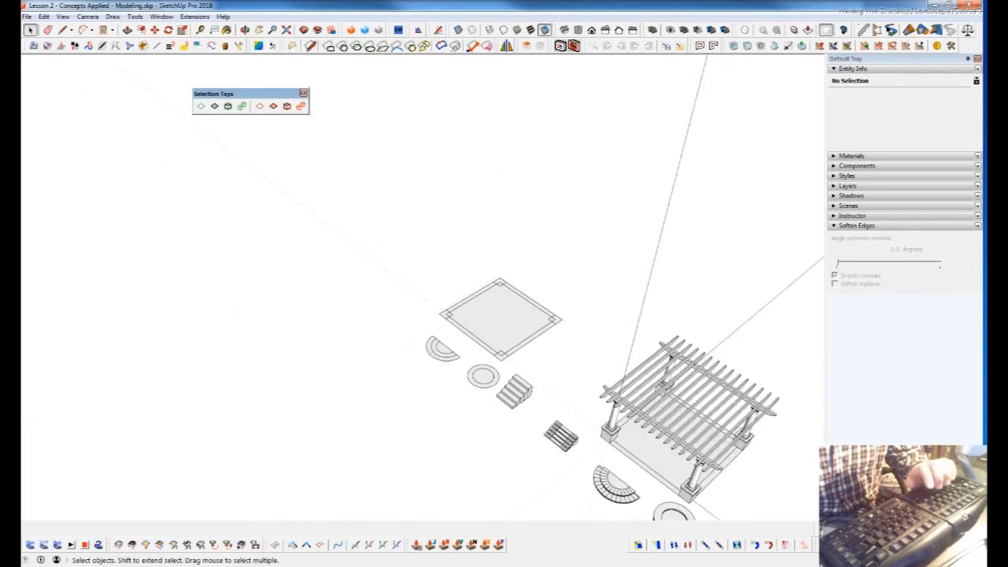
Consult the keyboard shortcuts list in Notepad and return to the SketchUp model.
{"action": "key", "text": "alt+Tab"}
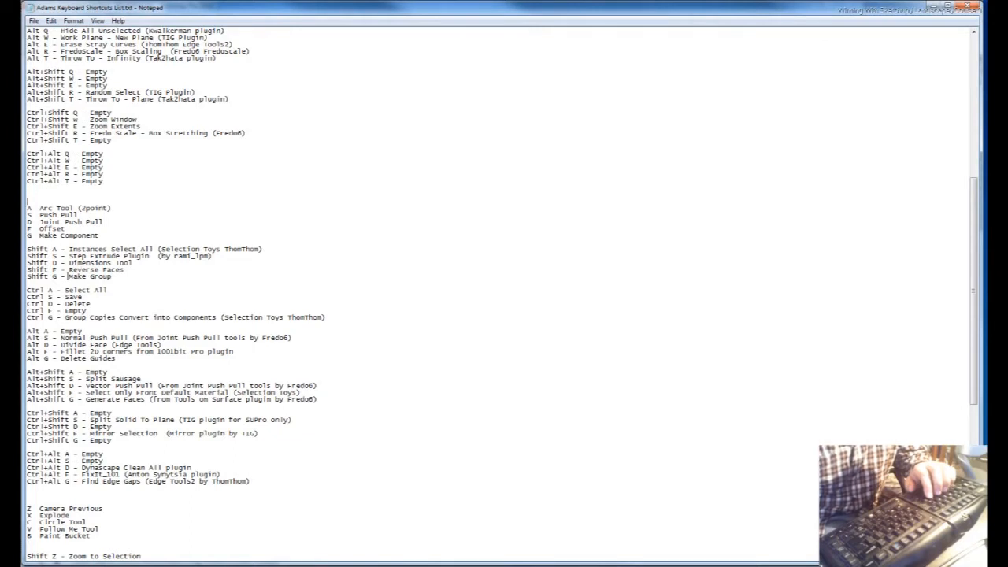
{"action": "key", "text": "alt+Tab"}
Open the square patio's nested groups, select its inner face and border face separately for inspection, and leave the inner groups.
{"action": "middle_click_drag", "start_coordinate": [513, 349], "coordinate": [614, 303]}
{"action": "double_click", "coordinate": [484, 332]}
{"action": "double_click", "coordinate": [480, 333]}
{"action": "scroll", "coordinate": [475, 351], "scroll_direction": "up", "scroll_amount": 3}
{"action": "left_click", "coordinate": [475, 351]}
{"action": "double_click", "coordinate": [476, 351]}
{"action": "scroll", "coordinate": [504, 346], "scroll_direction": "up", "scroll_amount": 4}
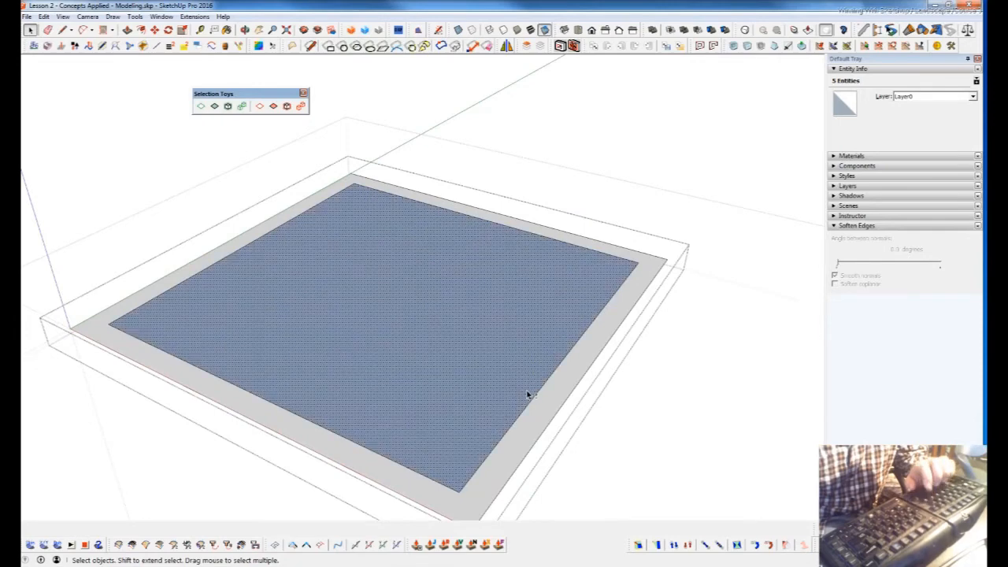
{"action": "left_click", "coordinate": [527, 394]}
{"action": "middle_click", "coordinate": [517, 371]}
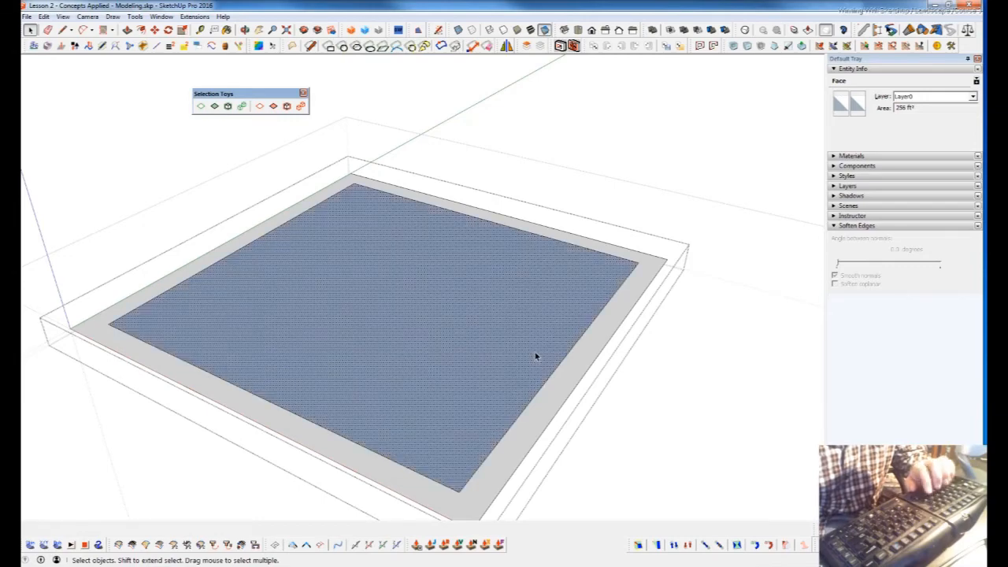
{"action": "left_click", "coordinate": [552, 396]}
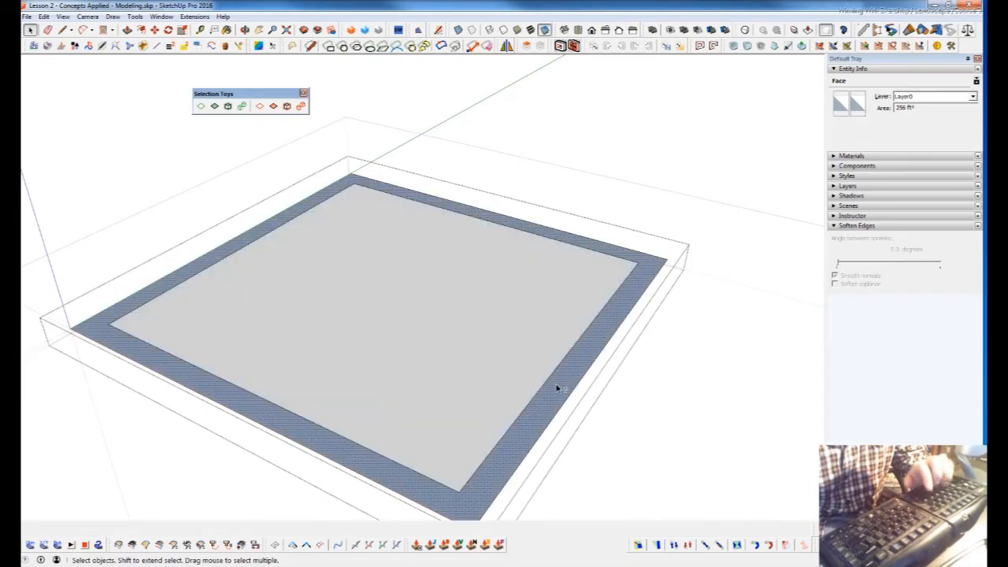
{"action": "scroll", "coordinate": [477, 304], "scroll_direction": "down", "scroll_amount": 6}
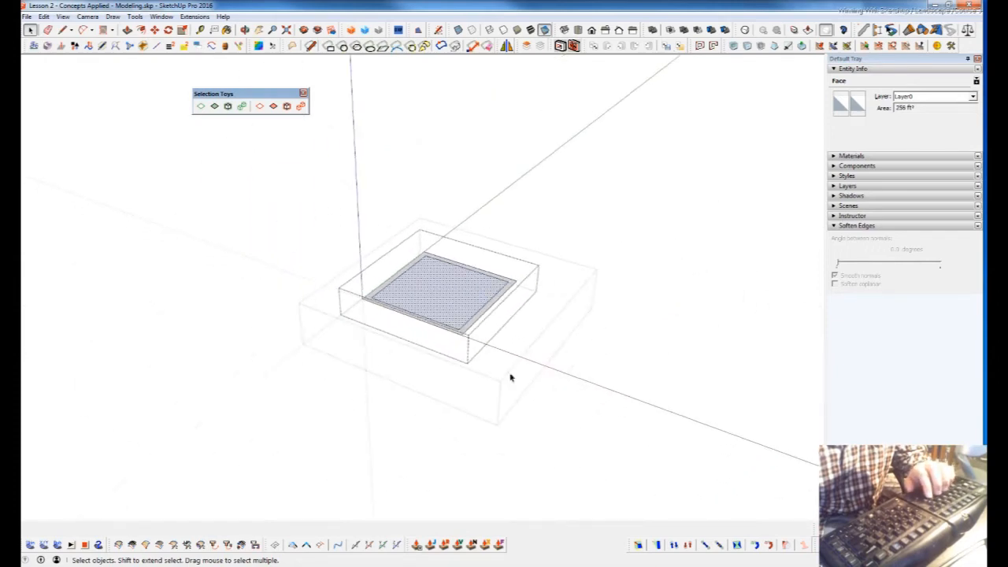
{"action": "left_click", "coordinate": [656, 406]}
{"action": "middle_click_drag", "start_coordinate": [642, 389], "coordinate": [581, 500]}
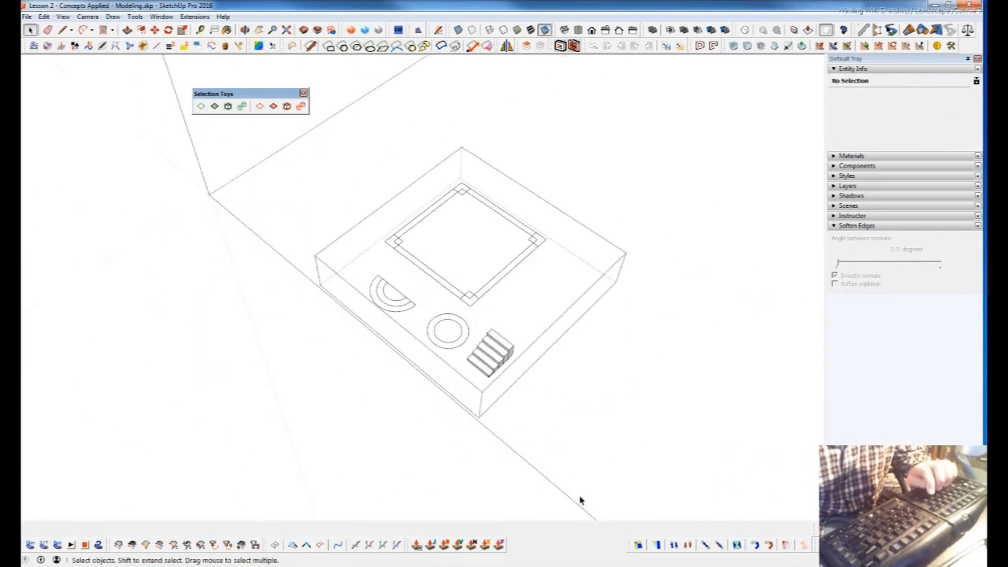
Read the keyboard shortcut assignments in the Notepad list and return to the SketchUp model.
{"action": "key", "text": "alt+Tab"}
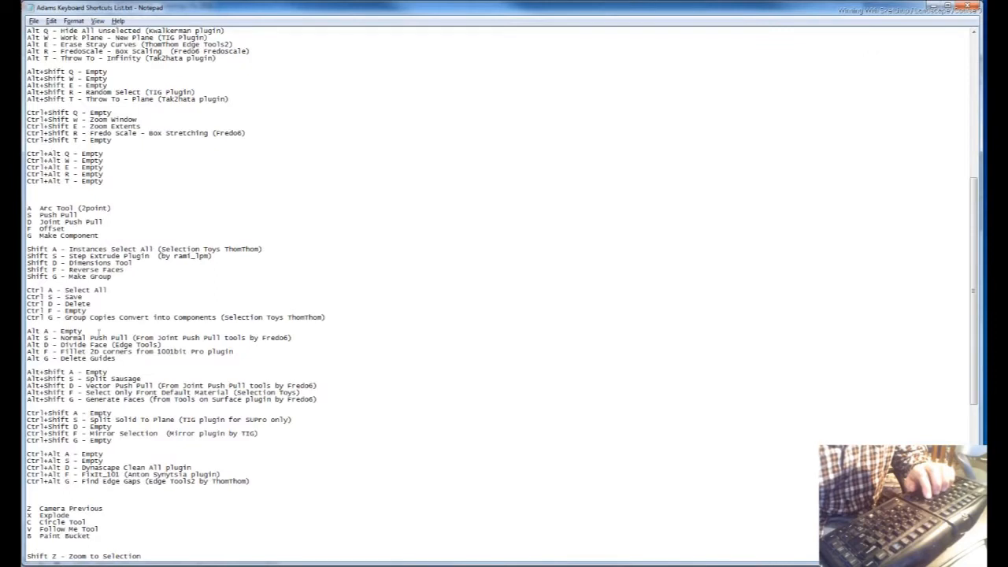
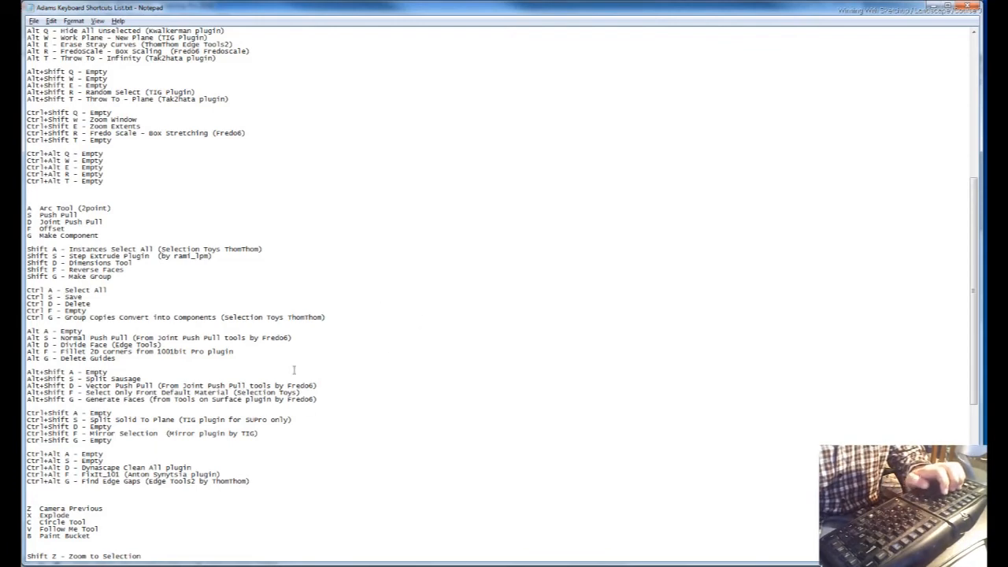
{"action": "key", "text": "alt+Tab"}
Open the circular feature's group and try deleting its outer ring, undoing each deletion.
{"action": "middle_click_drag", "start_coordinate": [492, 312], "coordinate": [465, 339]}
{"action": "left_click", "coordinate": [503, 344]}
{"action": "key", "text": "Delete"}
{"action": "scroll", "coordinate": [471, 334], "scroll_direction": "up", "scroll_amount": 4}
{"action": "key", "text": "ctrl+z"}
{"action": "scroll", "coordinate": [445, 339], "scroll_direction": "up", "scroll_amount": 4}
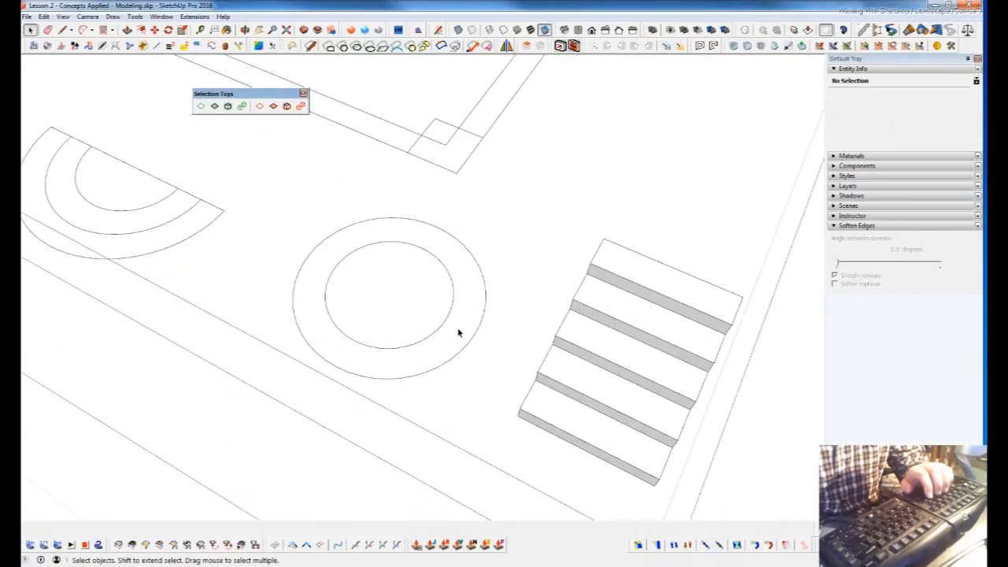
{"action": "double_click", "coordinate": [458, 332]}
{"action": "left_click", "coordinate": [460, 334]}
{"action": "key", "text": "Delete"}
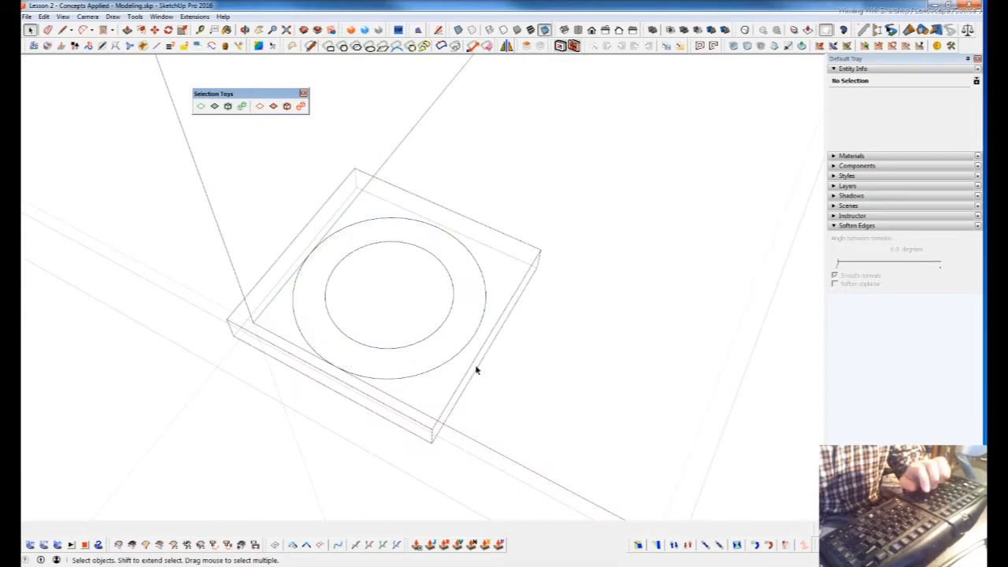
{"action": "key", "text": "ctrl+z"}
Delete the circular feature's outer ring group again, leave the feature's group, and undo the deletion.
{"action": "middle_click_drag", "start_coordinate": [454, 333], "coordinate": [481, 231]}
{"action": "left_click", "coordinate": [465, 313]}
{"action": "key", "text": "Escape"}
{"action": "key", "text": "ctrl+y"}
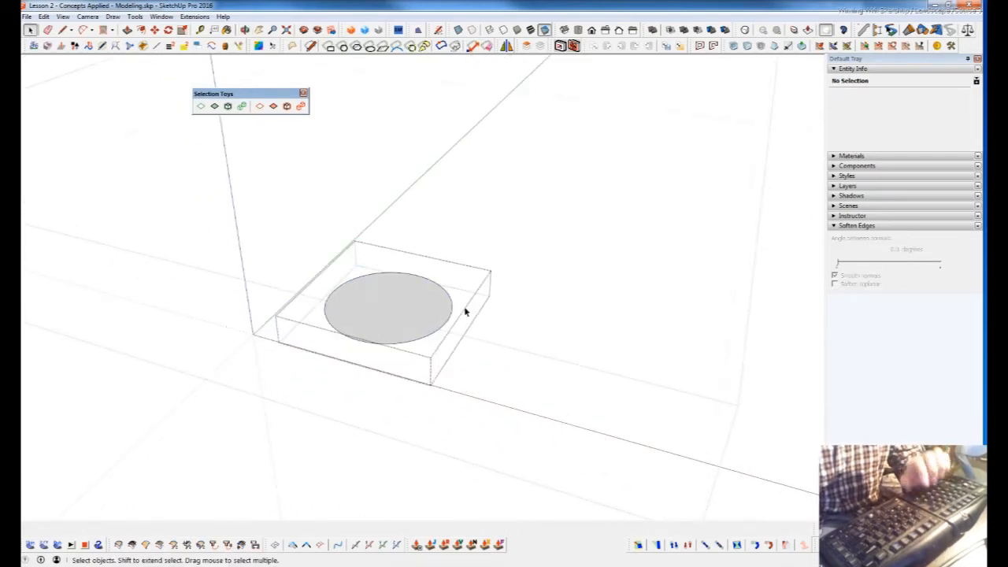
{"action": "left_click", "coordinate": [772, 313]}
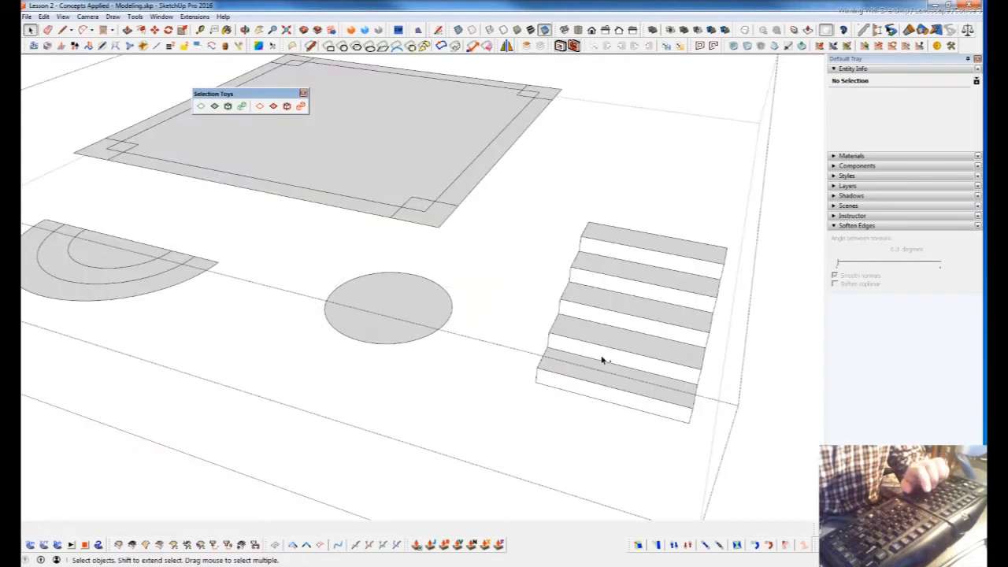
{"action": "key", "text": "ctrl+z"}
{"action": "key", "text": "ctrl+z"}
{"action": "scroll", "coordinate": [444, 323], "scroll_direction": "up", "scroll_amount": 4}
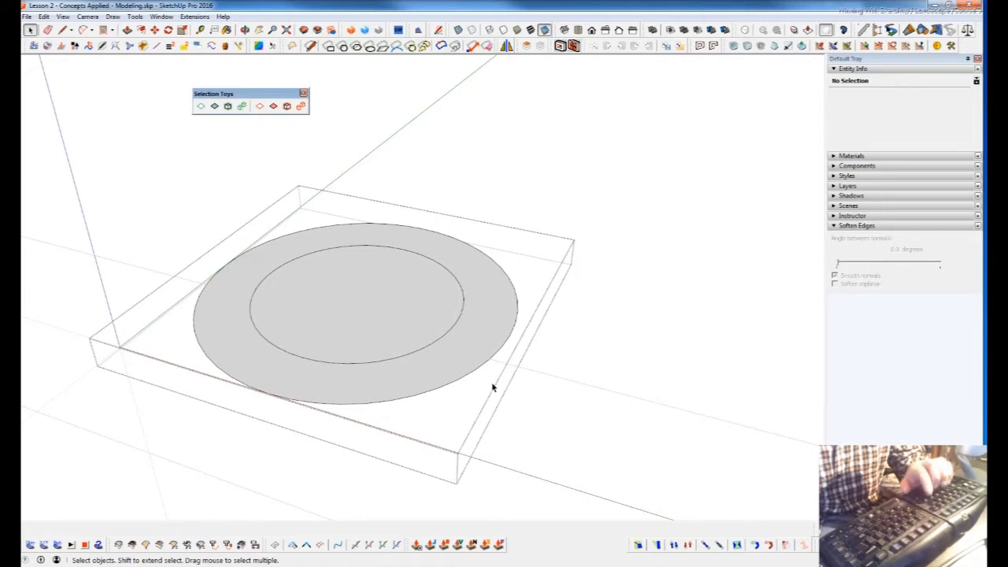
Inside the circular feature, try deleting the ring face together with all its bounding edges, and undo the deletion.
{"action": "left_click", "coordinate": [493, 318]}
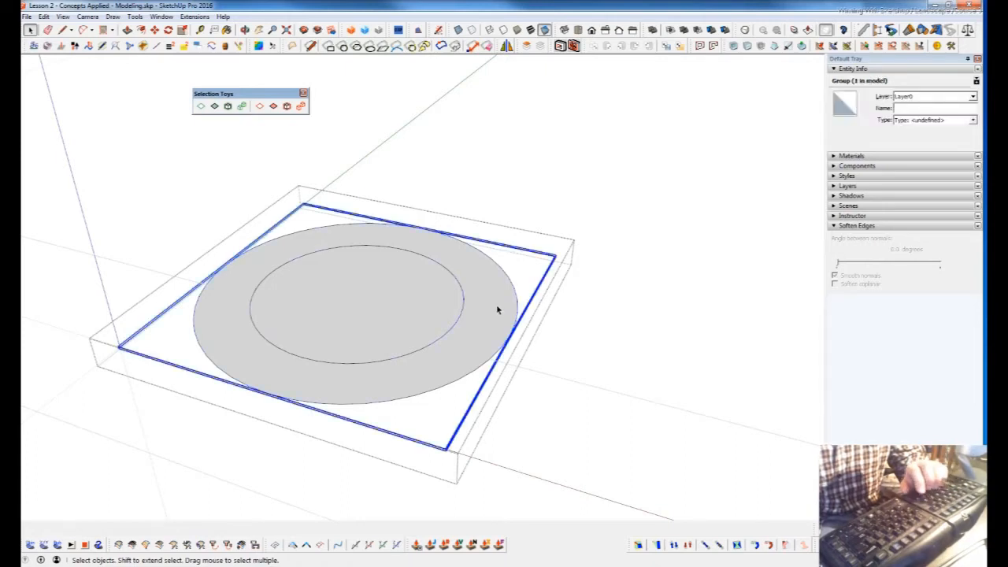
{"action": "double_click", "coordinate": [493, 315]}
{"action": "left_click", "coordinate": [622, 331]}
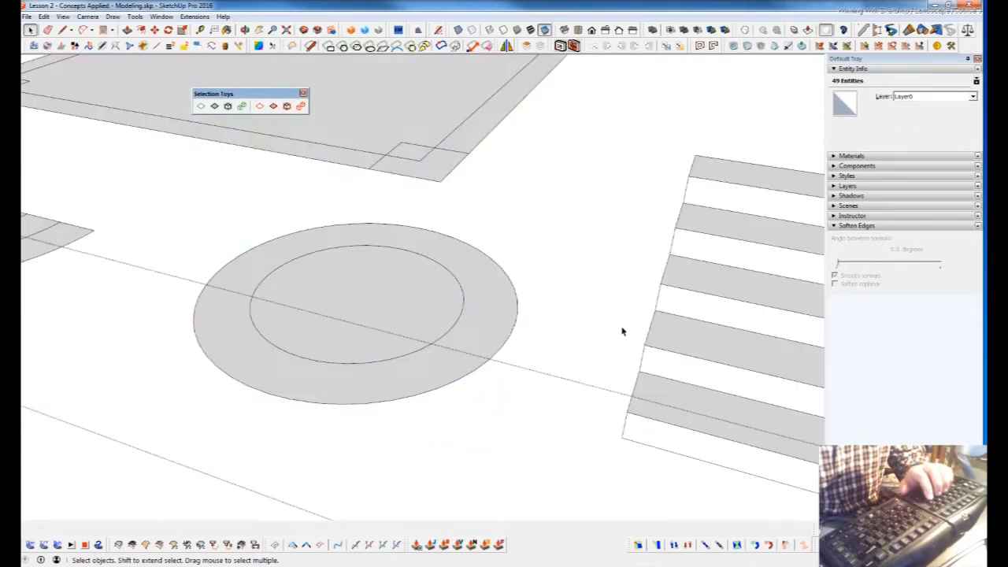
{"action": "left_click", "coordinate": [481, 328]}
{"action": "double_click", "coordinate": [483, 305]}
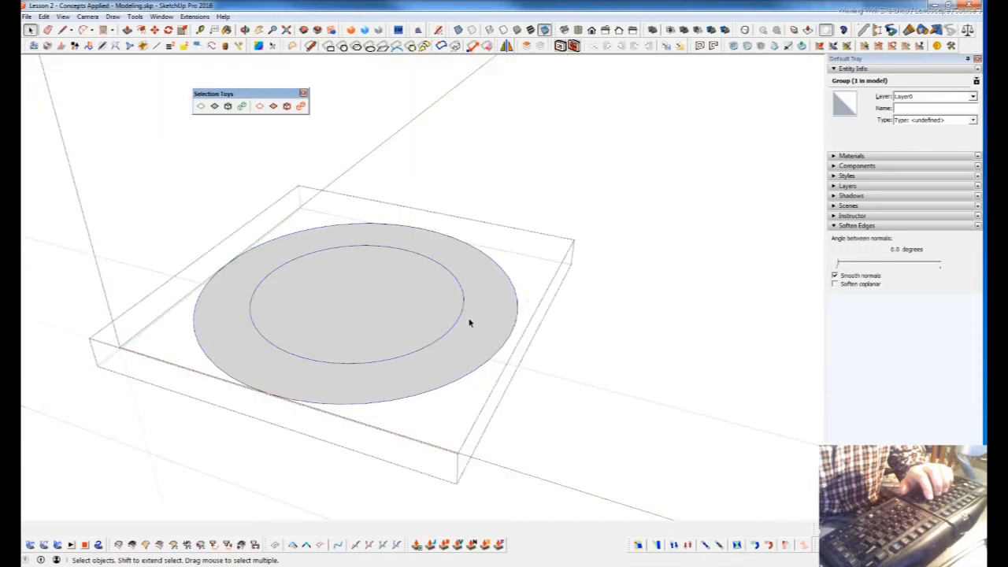
{"action": "double_click", "coordinate": [497, 309]}
{"action": "key", "text": "Delete"}
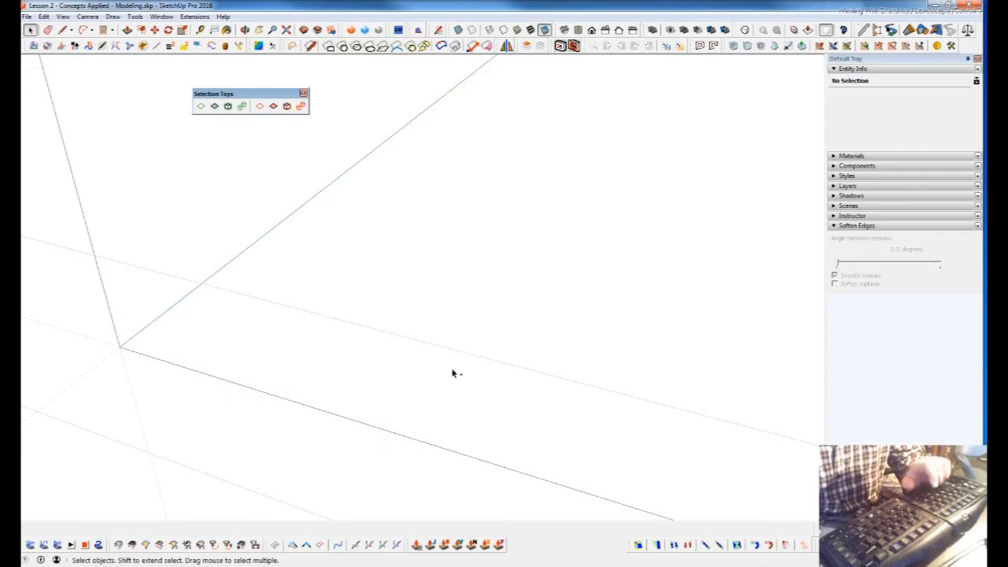
{"action": "key", "text": "ctrl+z"}
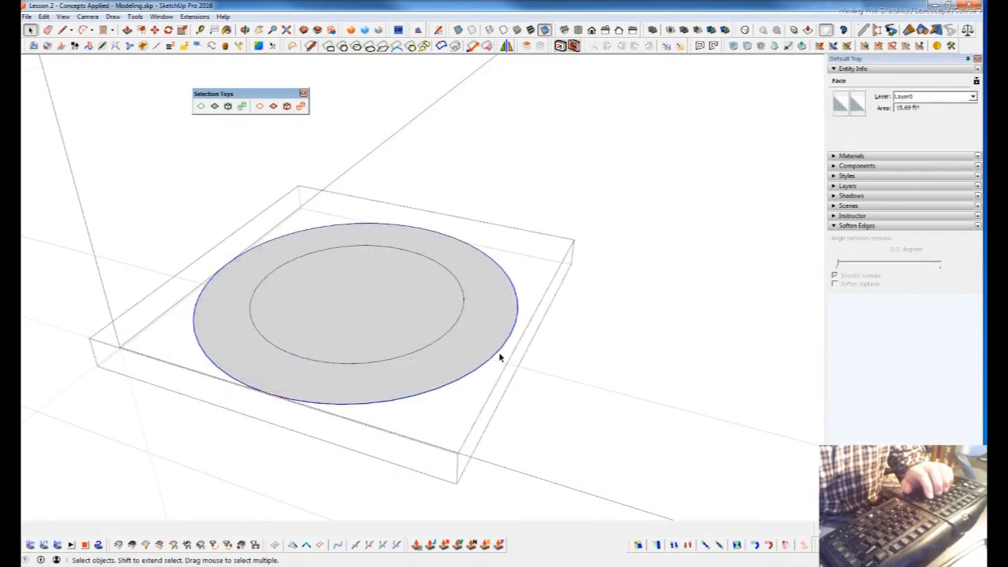
Select the outer circle edge together with the ring face, and leave the circular feature's group.
{"action": "left_click", "coordinate": [499, 358]}
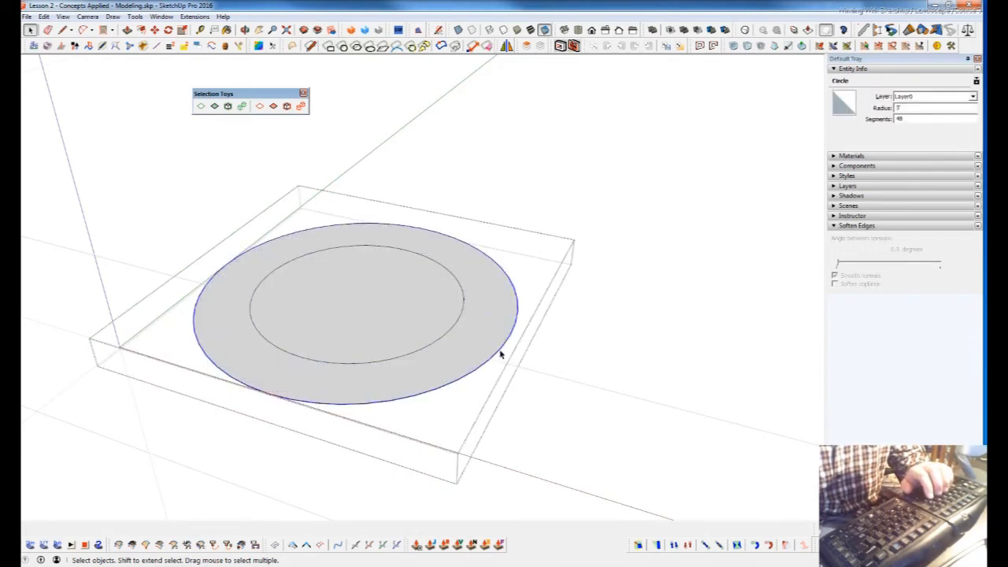
{"action": "left_click", "coordinate": [505, 309], "text": "shift"}
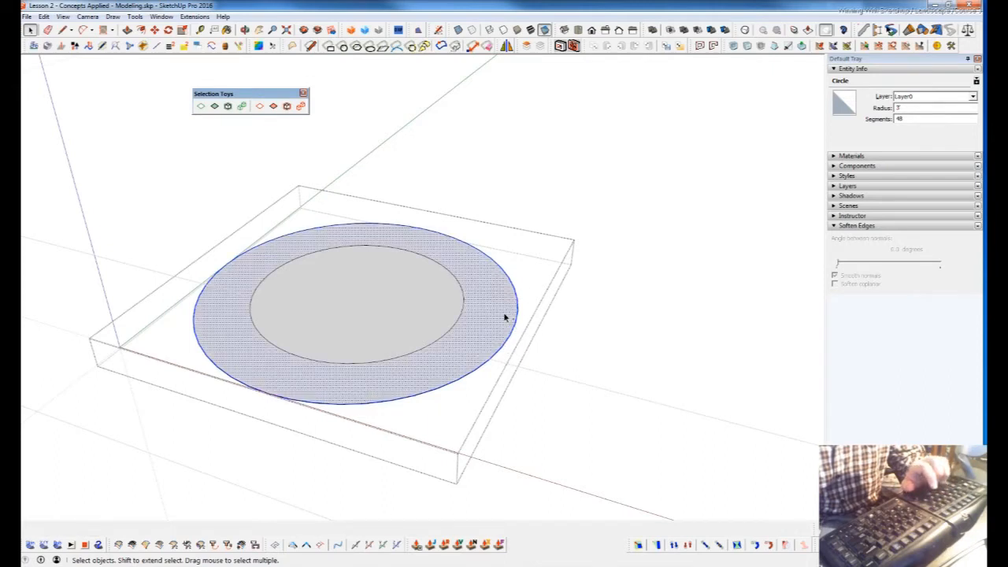
{"action": "left_click", "coordinate": [653, 404]}
{"action": "scroll", "coordinate": [558, 372], "scroll_direction": "down", "scroll_amount": 2}
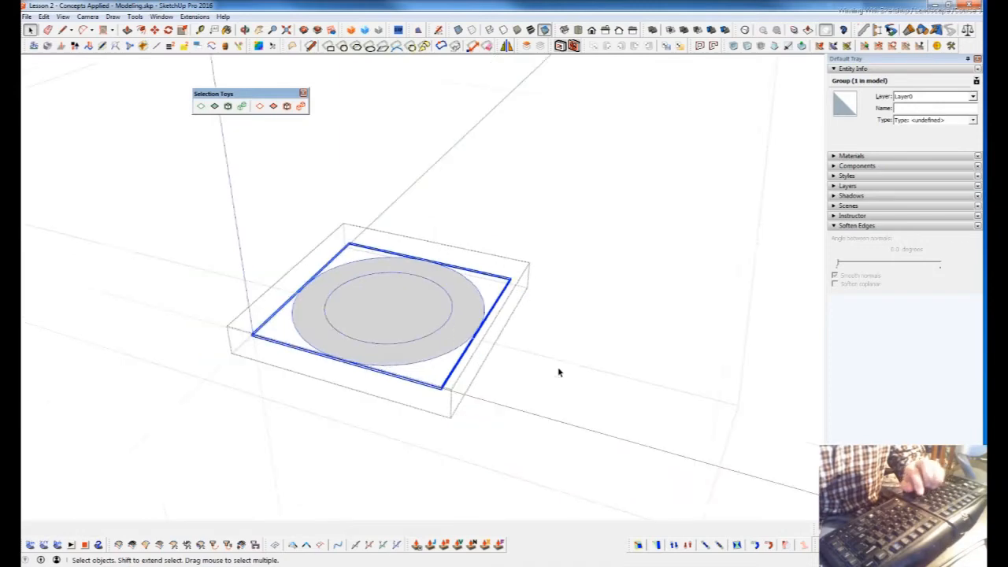
Reopen the circular feature, delete the outer circle edge and ring face while keeping the inner circle, and undo it.
{"action": "scroll", "coordinate": [471, 329], "scroll_direction": "up", "scroll_amount": 5}
{"action": "double_click", "coordinate": [469, 327]}
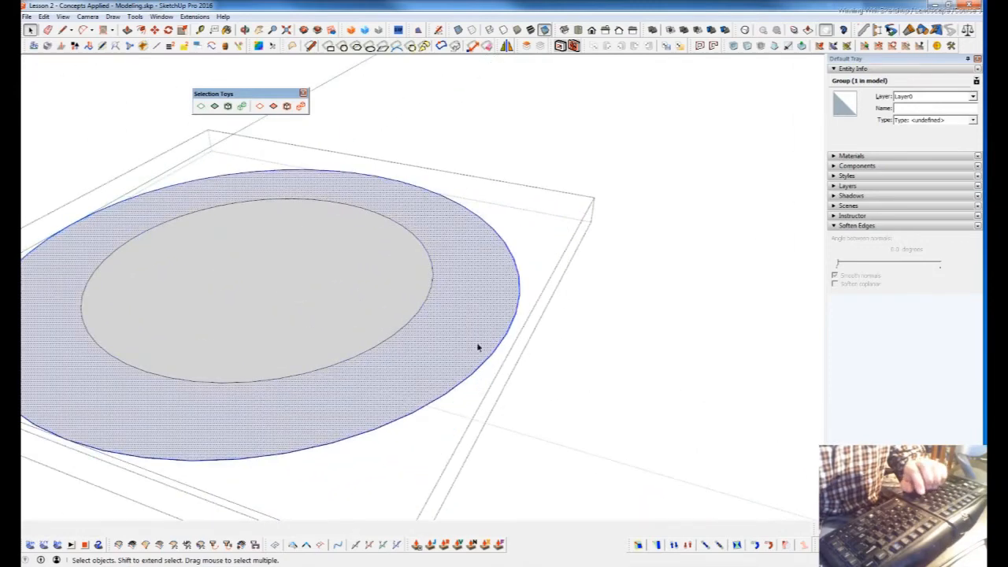
{"action": "left_click", "coordinate": [489, 356]}
{"action": "left_click", "coordinate": [481, 343], "text": "shift"}
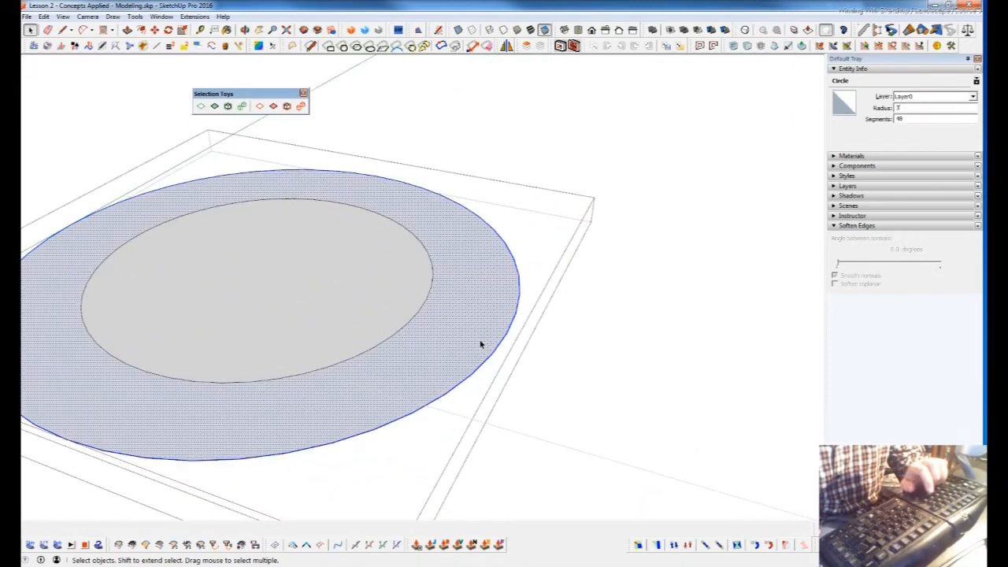
{"action": "key", "text": "Delete"}
{"action": "scroll", "coordinate": [481, 344], "scroll_direction": "down", "scroll_amount": 2}
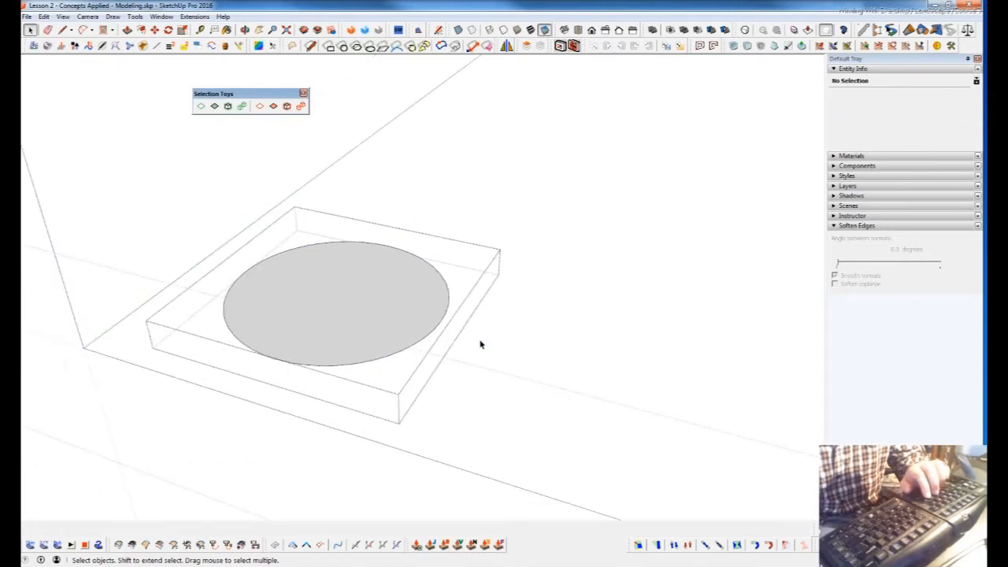
{"action": "key", "text": "ctrl+z"}
Select the ring face with its bounding edges, deselect the inner circle, delete the selection, and undo the deletion.
{"action": "scroll", "coordinate": [480, 344], "scroll_direction": "up", "scroll_amount": 2}
{"action": "double_click", "coordinate": [484, 342]}
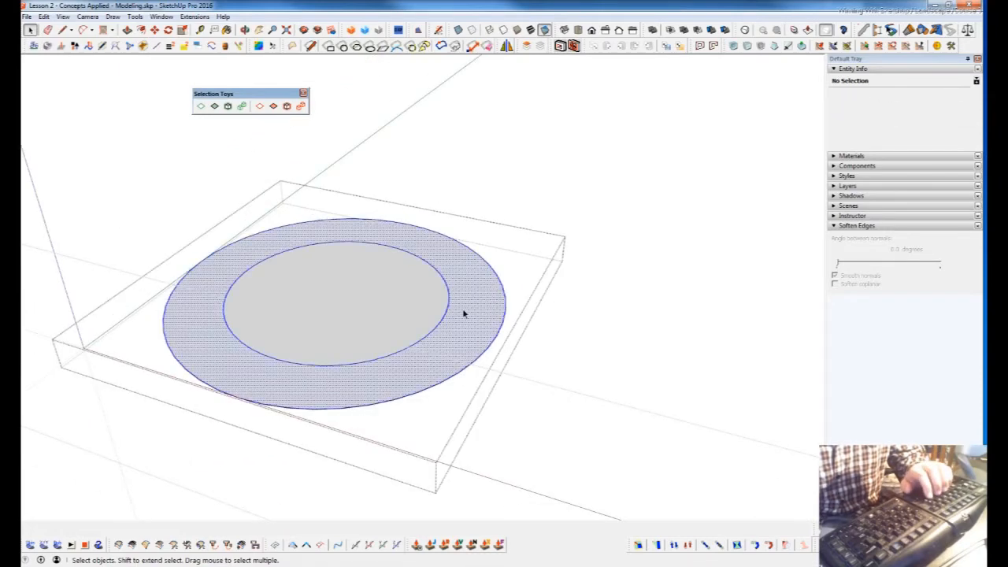
{"action": "scroll", "coordinate": [456, 317], "scroll_direction": "up", "scroll_amount": 2}
{"action": "left_click", "coordinate": [436, 330], "text": "shift"}
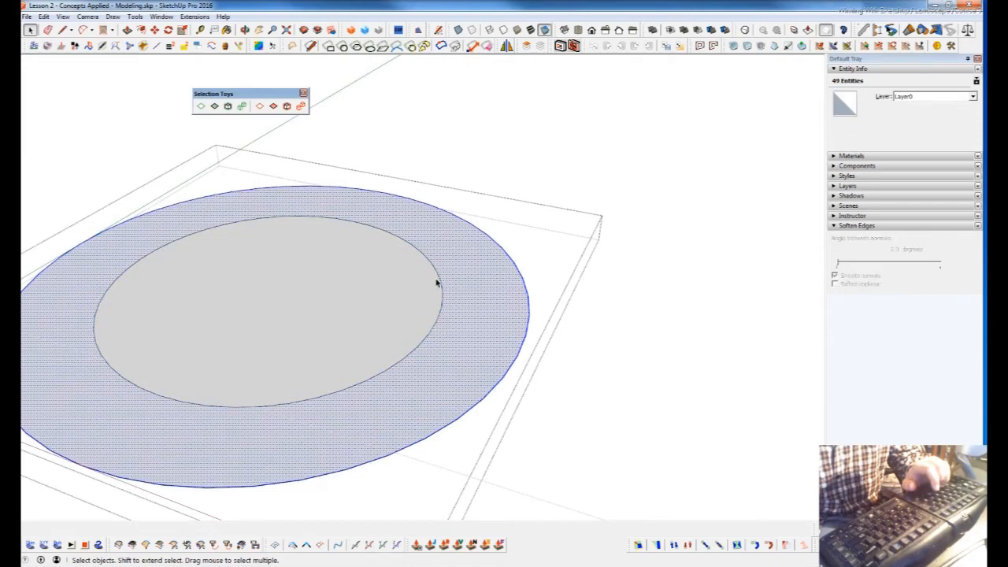
{"action": "key", "text": "Delete"}
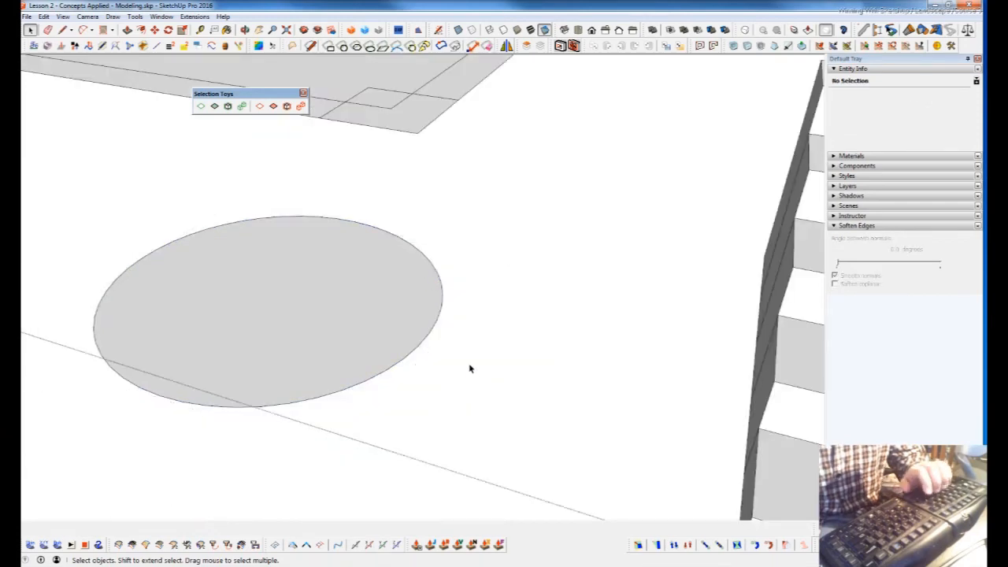
{"action": "key", "text": "ctrl+z"}
{"action": "scroll", "coordinate": [479, 349], "scroll_direction": "down", "scroll_amount": 3}
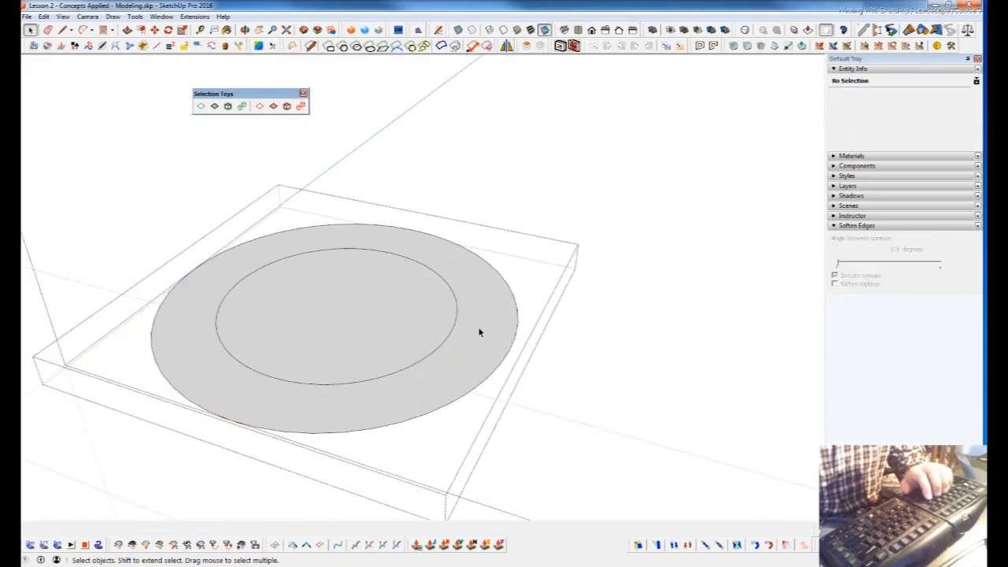
Undo the remaining edits to the circular feature and leave its group.
{"action": "key", "text": "ctrl+z"}
{"action": "key", "text": "ctrl+z"}
{"action": "key", "text": "ctrl+z"}
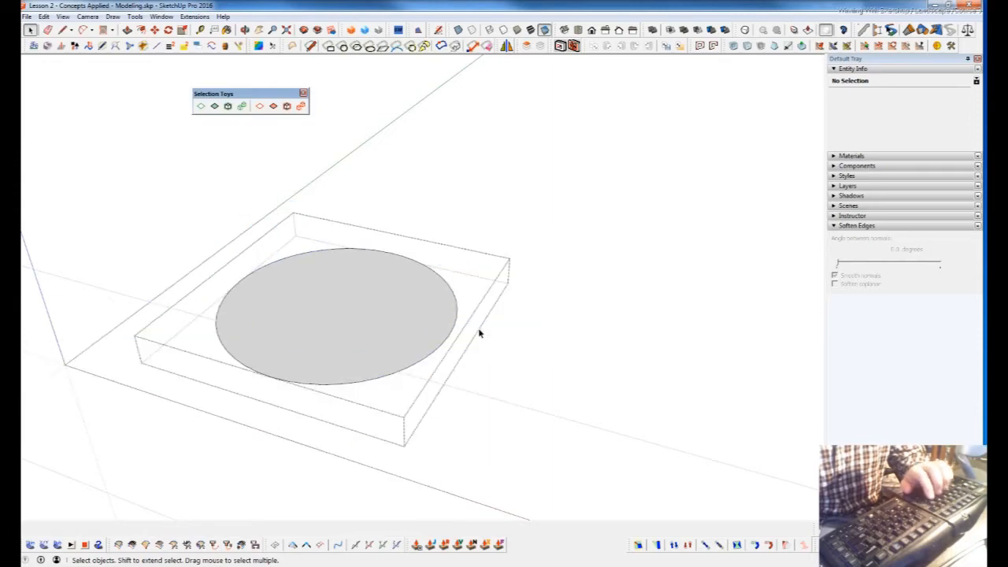
{"action": "key", "text": "ctrl+z"}
{"action": "scroll", "coordinate": [489, 430], "scroll_direction": "down", "scroll_amount": 2}
{"action": "key", "text": "ctrl+z"}
{"action": "key", "text": "ctrl+z"}
{"action": "key", "text": "ctrl+z"}
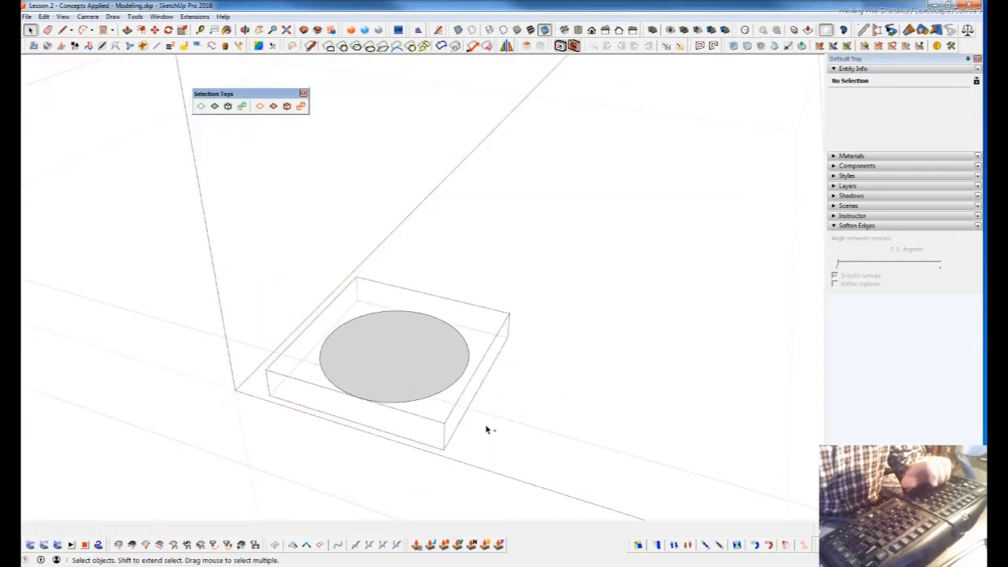
{"action": "scroll", "coordinate": [516, 408], "scroll_direction": "down", "scroll_amount": 2}
{"action": "key", "text": "Escape"}
{"action": "scroll", "coordinate": [515, 408], "scroll_direction": "down", "scroll_amount": 2}
{"action": "scroll", "coordinate": [371, 364], "scroll_direction": "up", "scroll_amount": 8}
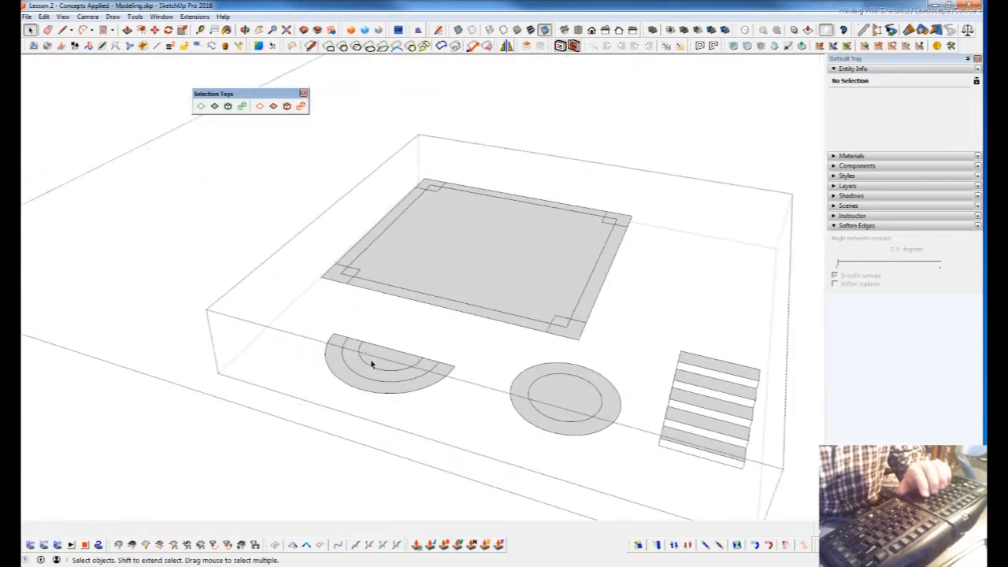
Open the semicircular feature's group, select everything inside it, and explode the nested groups.
{"action": "double_click", "coordinate": [407, 461]}
{"action": "left_click", "coordinate": [409, 446]}
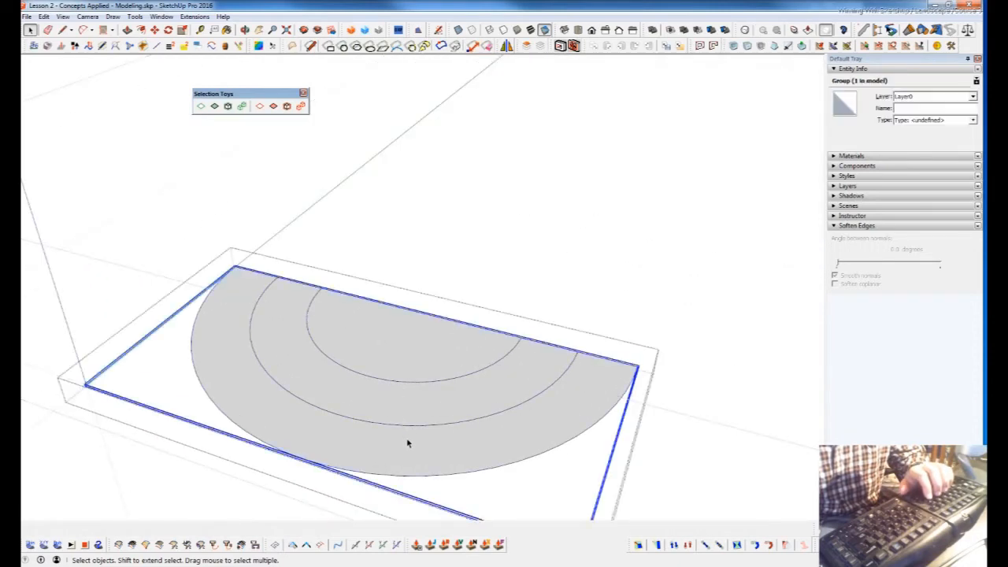
{"action": "double_click", "coordinate": [406, 442]}
{"action": "left_click", "coordinate": [404, 438]}
{"action": "key", "text": "Escape"}
{"action": "key", "text": "ctrl+a"}
{"action": "key", "text": "x"}
Select the semicircular bands individually, delete the outer band's face, and erase its leftover outer arc and straight edges.
{"action": "left_click", "coordinate": [428, 454]}
{"action": "left_click", "coordinate": [441, 412]}
{"action": "left_click", "coordinate": [447, 367]}
{"action": "left_click", "coordinate": [460, 447]}
{"action": "left_click", "coordinate": [495, 457]}
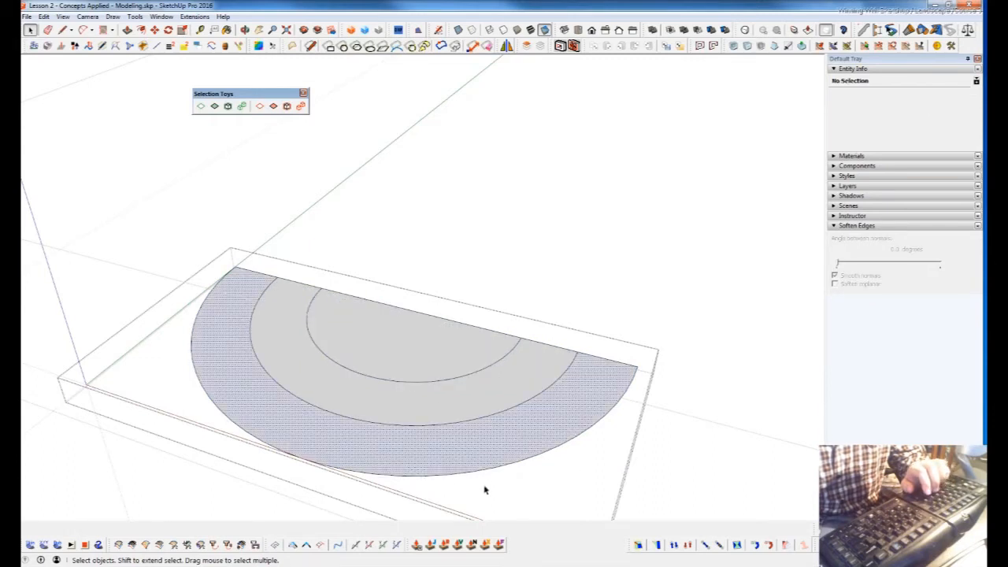
{"action": "key", "text": "Delete"}
{"action": "key", "text": "e"}
{"action": "mouse_move", "coordinate": [642, 355]}
{"action": "left_mouse_down"}
{"action": "mouse_move", "coordinate": [642, 369]}
{"action": "mouse_move", "coordinate": [626, 368]}
{"action": "left_mouse_up"}
{"action": "left_click", "coordinate": [272, 272]}
{"action": "middle_click_drag", "start_coordinate": [444, 400], "coordinate": [444, 400]}
Undo the edge erasing and the outer band's face deletion, and return to selecting objects.
{"action": "key", "text": "ctrl+z"}
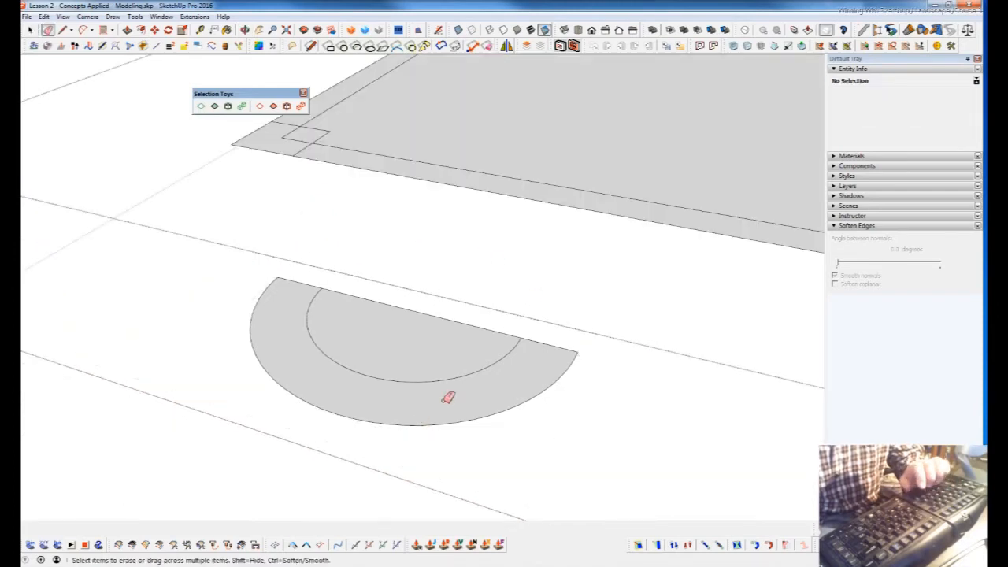
{"action": "key", "text": "ctrl+y"}
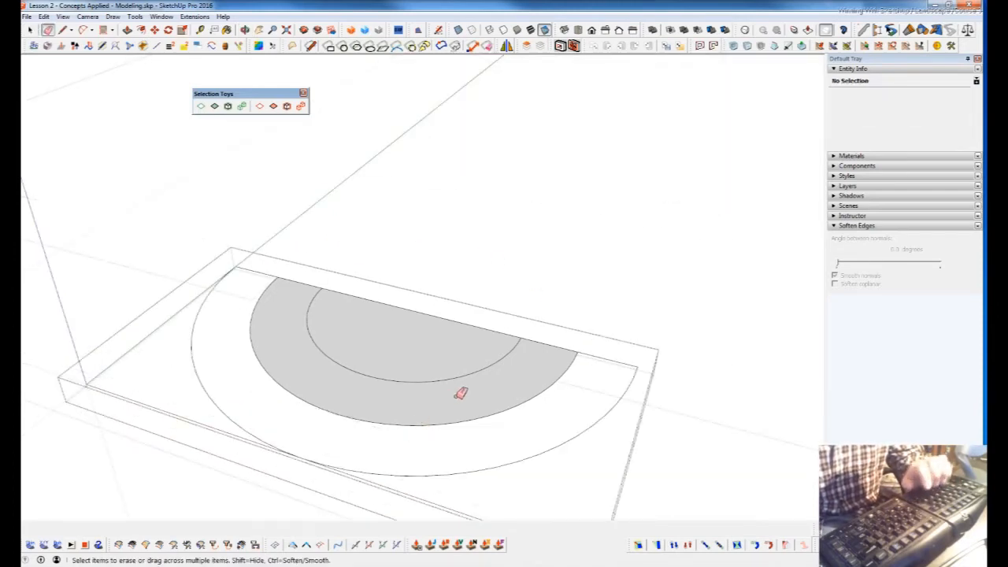
{"action": "key", "text": "ctrl+y"}
{"action": "key", "text": "space"}
Select the semicircular outer band's face together with its outer arc, straight end edges and inner arc.
{"action": "left_click", "coordinate": [490, 470]}
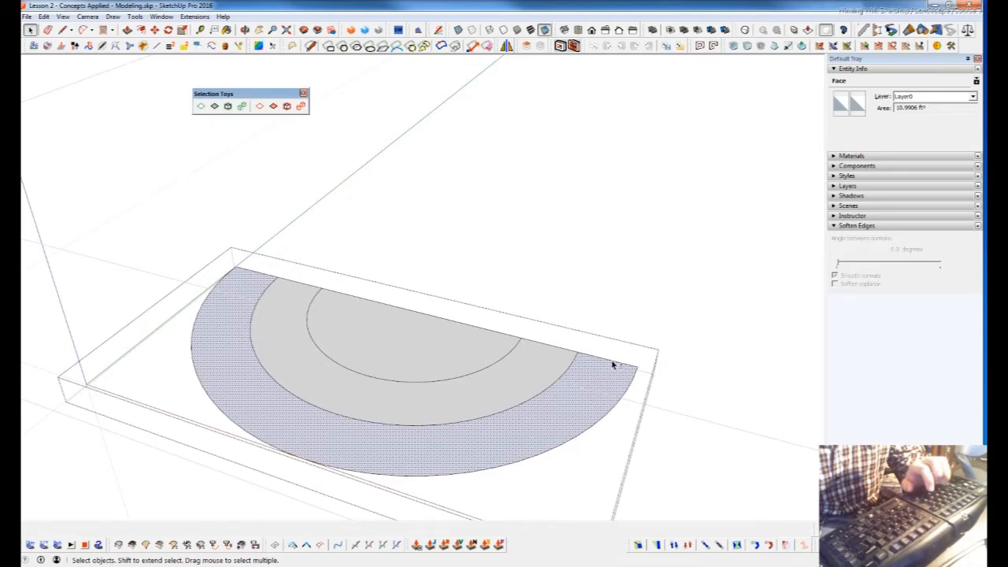
{"action": "left_click", "coordinate": [624, 400], "text": "shift"}
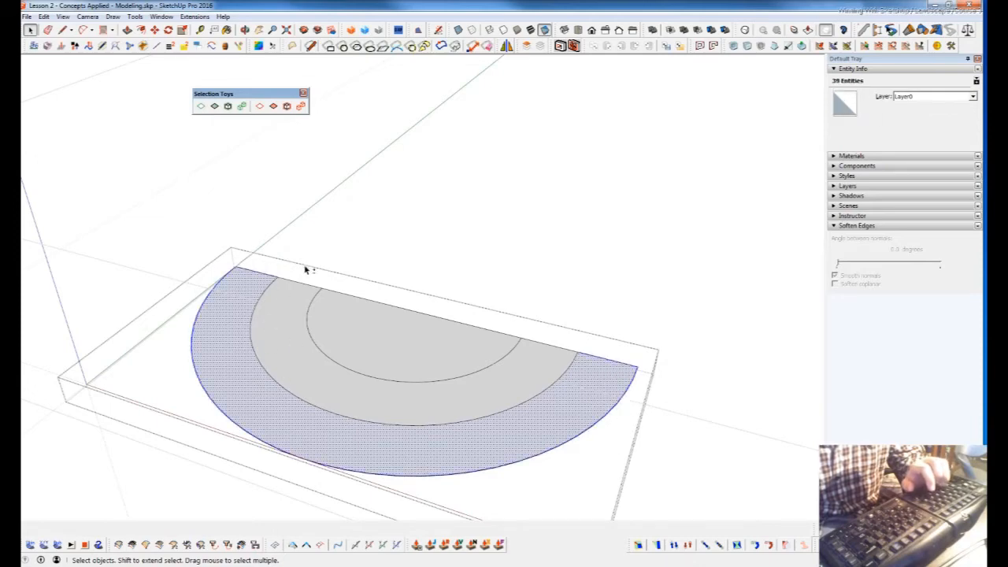
{"action": "double_click", "coordinate": [567, 407]}
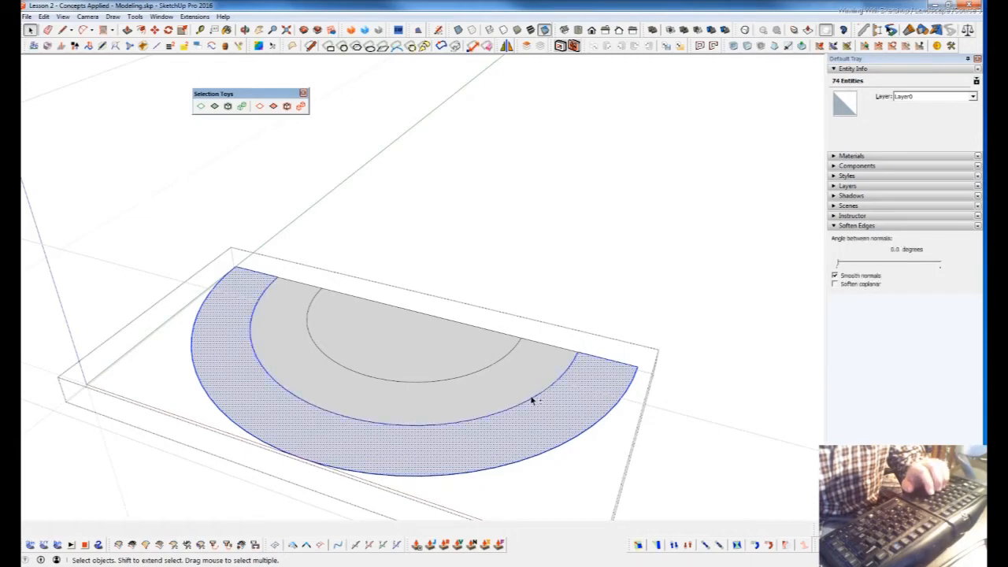
Deselect segments of the outer band's inner arc one at a time near the straight edge, and drop the selection.
{"action": "left_click", "coordinate": [535, 399], "text": "shift"}
{"action": "left_click", "coordinate": [562, 383], "text": "shift"}
{"action": "scroll", "coordinate": [564, 382], "scroll_direction": "up", "scroll_amount": 5}
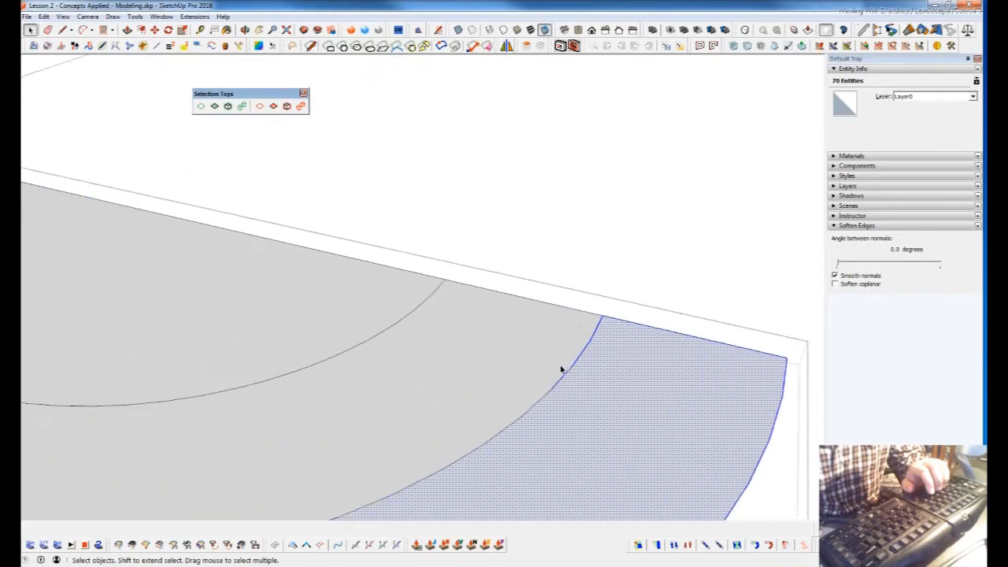
{"action": "left_click", "coordinate": [592, 345], "text": "shift"}
{"action": "left_click", "coordinate": [589, 346], "text": "shift"}
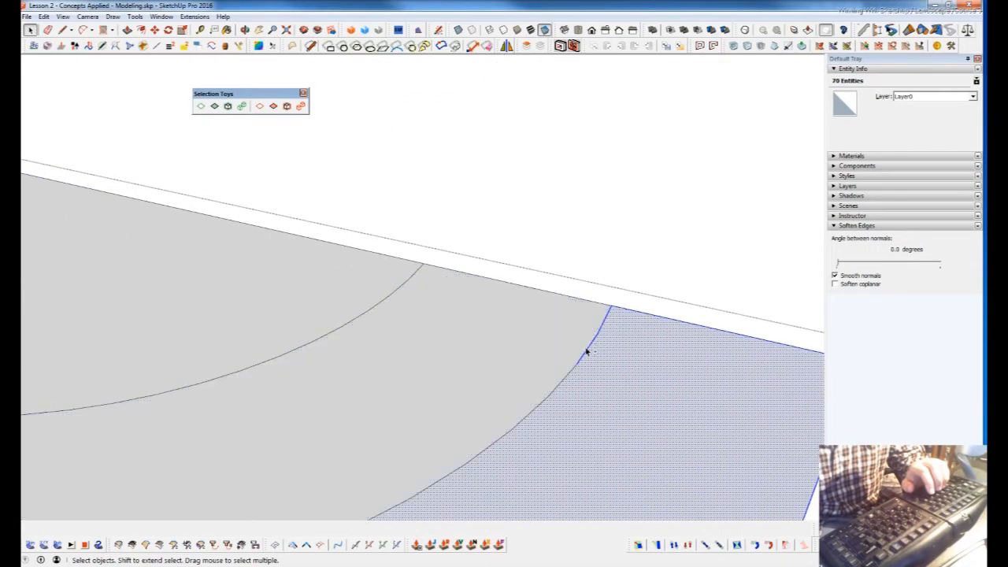
{"action": "left_click", "coordinate": [604, 327], "text": "shift"}
{"action": "scroll", "coordinate": [630, 339], "scroll_direction": "down", "scroll_amount": 10}
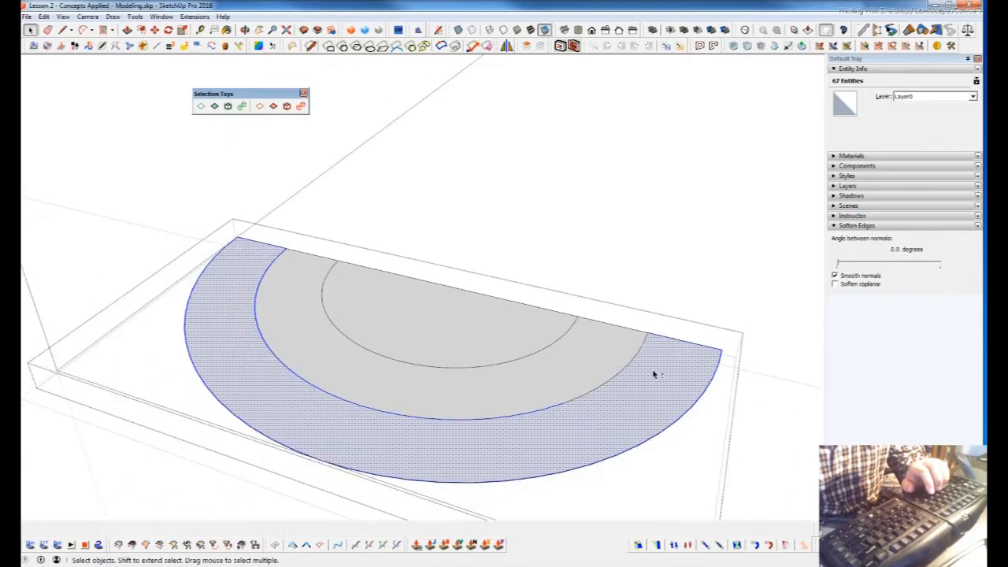
{"action": "scroll", "coordinate": [610, 388], "scroll_direction": "up", "scroll_amount": 8}
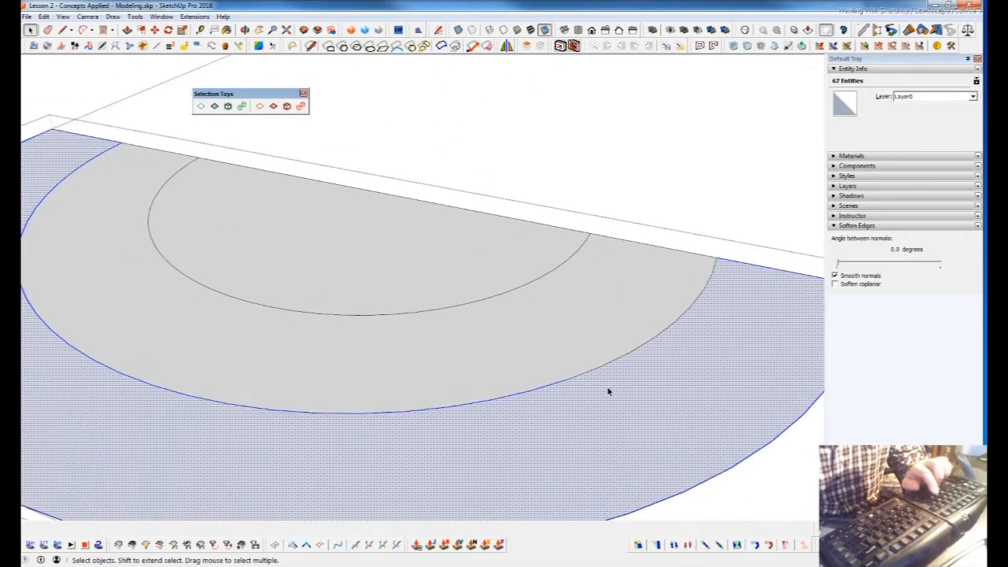
{"action": "key", "text": "h"}
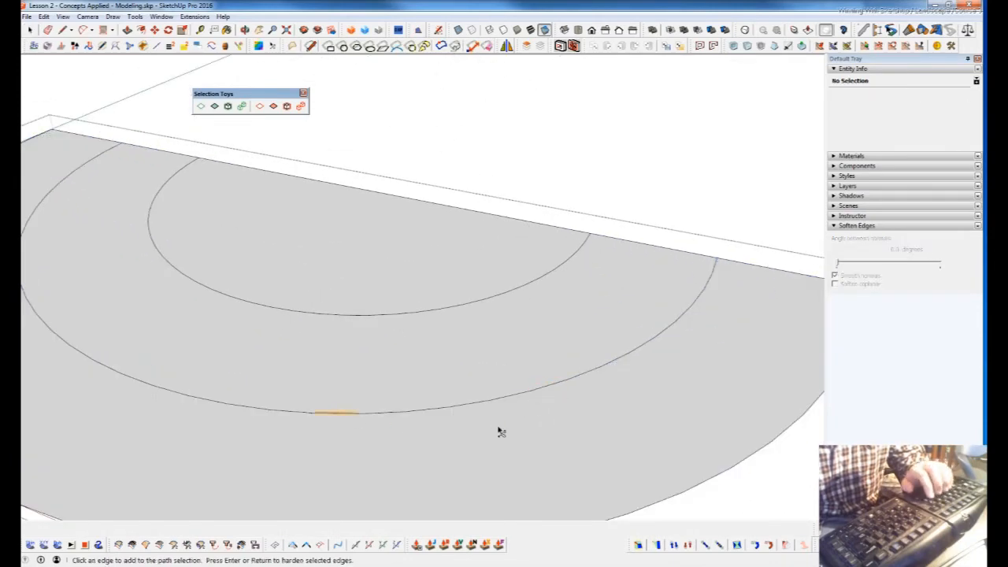
{"action": "scroll", "coordinate": [504, 429], "scroll_direction": "down", "scroll_amount": 3}
{"action": "key", "text": "space"}
Delete the outer band's face with its bounding edges, and undo the edits back to the grouped bands.
{"action": "middle_click_drag", "start_coordinate": [538, 446], "coordinate": [587, 392]}
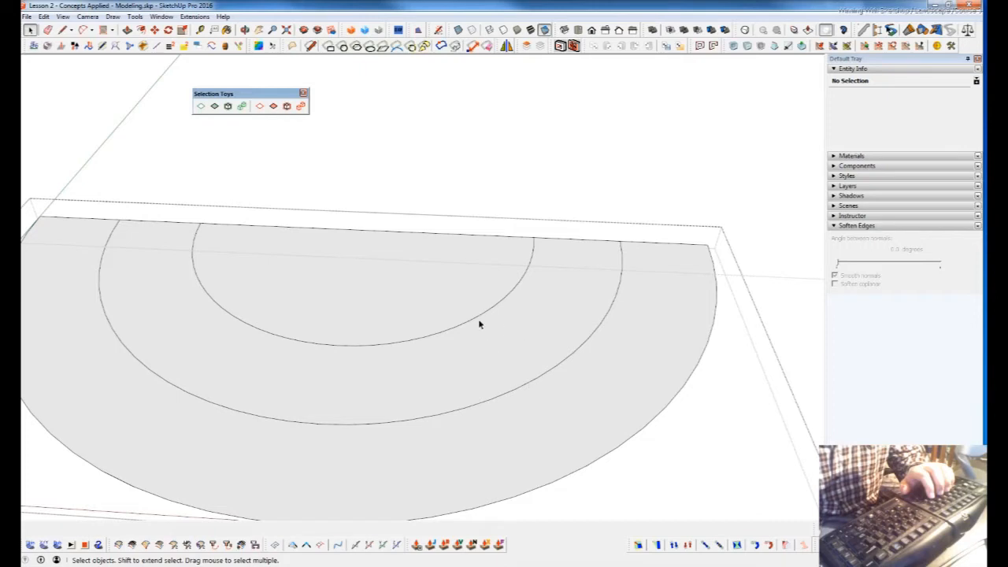
{"action": "left_click", "coordinate": [597, 370]}
{"action": "key", "text": "Delete"}
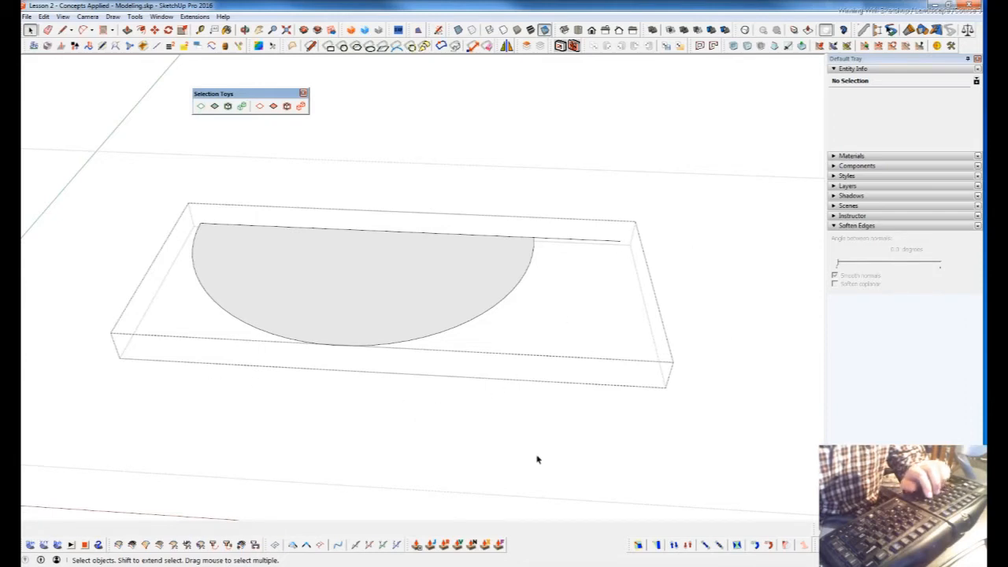
{"action": "key", "text": "ctrl+z"}
Delete the semicircular feature's outer band as a group, and undo the deletion.
{"action": "left_click", "coordinate": [622, 357]}
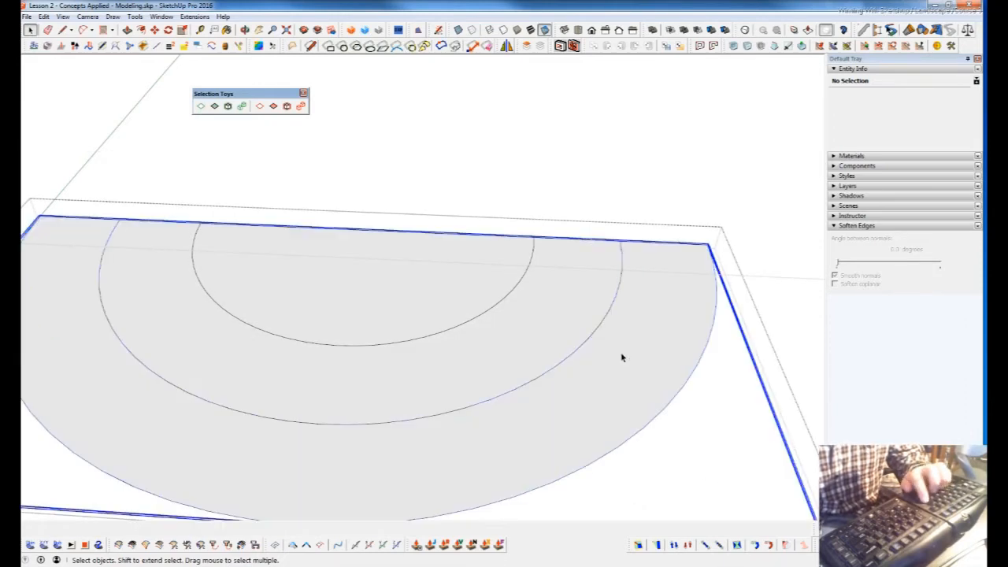
{"action": "key", "text": "Delete"}
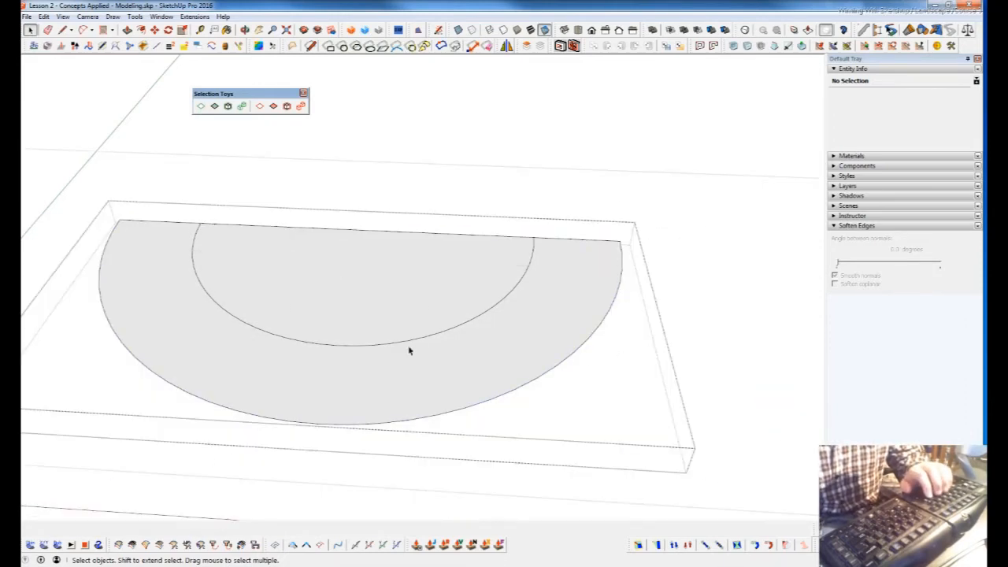
{"action": "scroll", "coordinate": [518, 363], "scroll_direction": "down", "scroll_amount": 2}
{"action": "key", "text": "ctrl+z"}
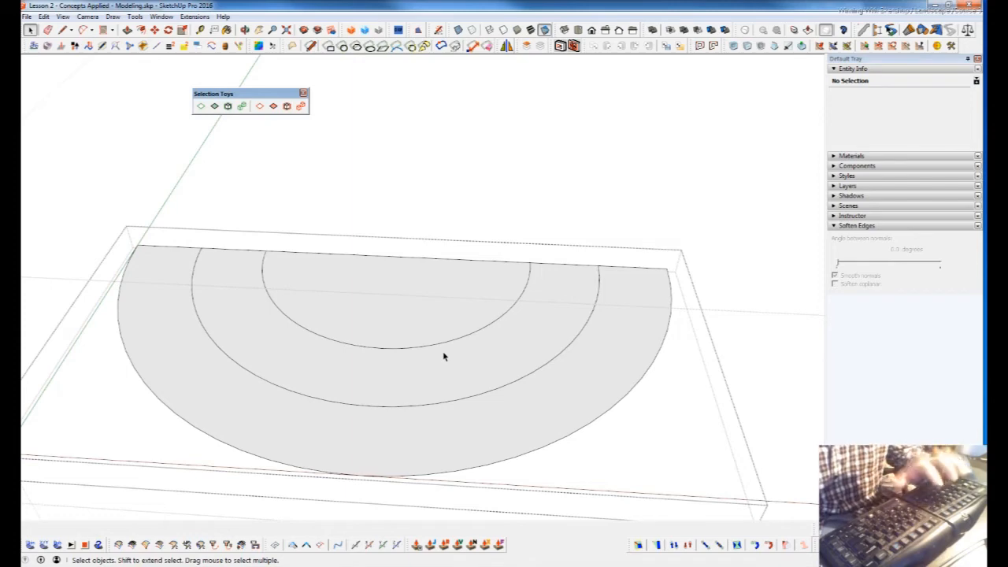
Delete only the middle band of the semicircular feature, inspect the remaining pieces, and undo the deletion.
{"action": "left_click", "coordinate": [510, 345]}
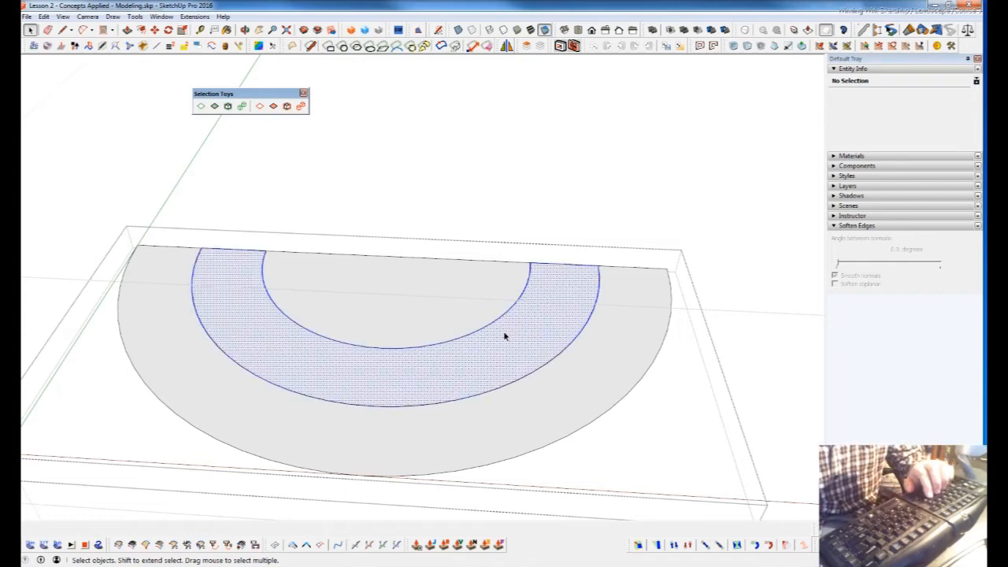
{"action": "key", "text": "Delete"}
{"action": "middle_click_drag", "start_coordinate": [434, 470], "coordinate": [198, 486]}
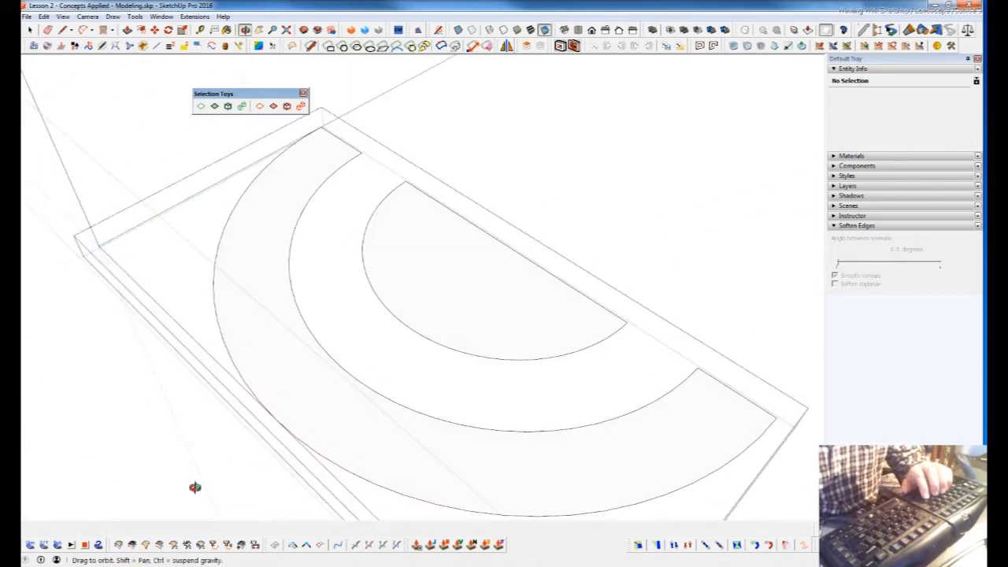
{"action": "middle_click_drag", "start_coordinate": [407, 420], "coordinate": [573, 447]}
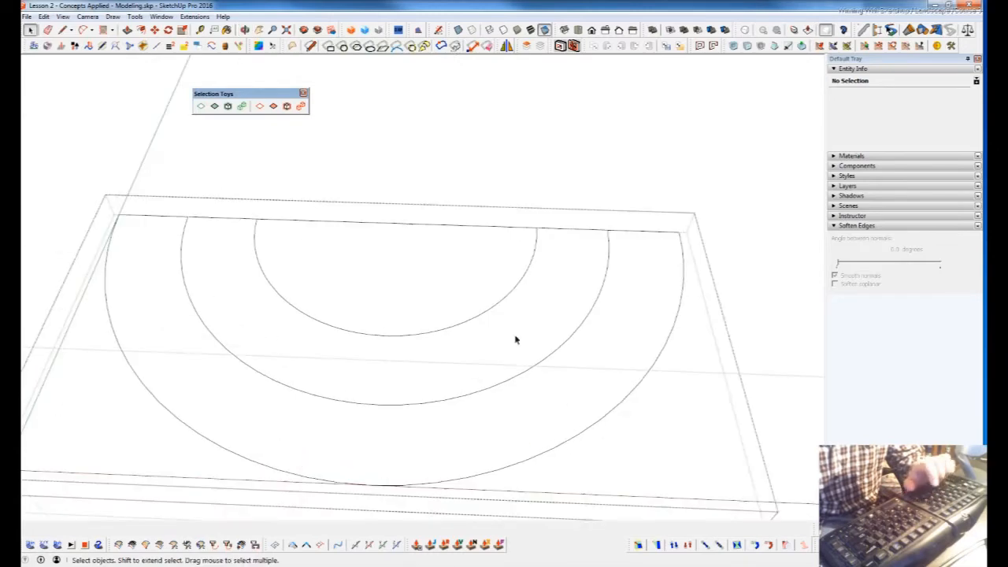
Leave the semicircular feature's group and bring the circular feature and the steps into view.
{"action": "middle_click_drag", "start_coordinate": [334, 396], "coordinate": [511, 315]}
{"action": "middle_click_drag", "start_coordinate": [418, 415], "coordinate": [381, 356]}
{"action": "scroll", "coordinate": [398, 289], "scroll_direction": "down", "scroll_amount": 5}
{"action": "left_click", "coordinate": [577, 423]}
{"action": "middle_click_drag", "start_coordinate": [646, 466], "coordinate": [621, 308]}
{"action": "scroll", "coordinate": [456, 389], "scroll_direction": "up", "scroll_amount": 4}
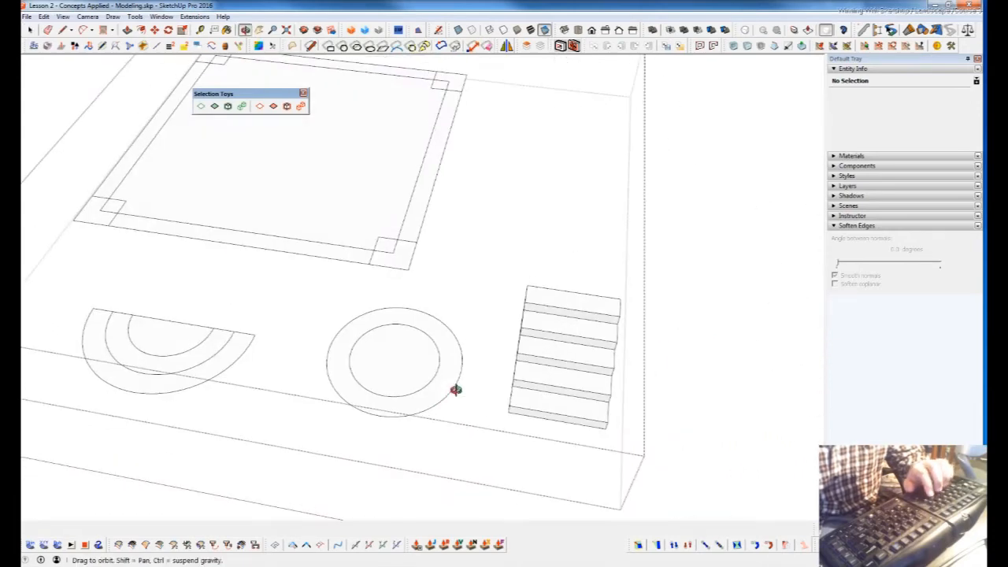
{"action": "scroll", "coordinate": [456, 389], "scroll_direction": "down", "scroll_amount": 3}
{"action": "middle_click_drag", "start_coordinate": [352, 379], "coordinate": [458, 382], "text": "shift"}
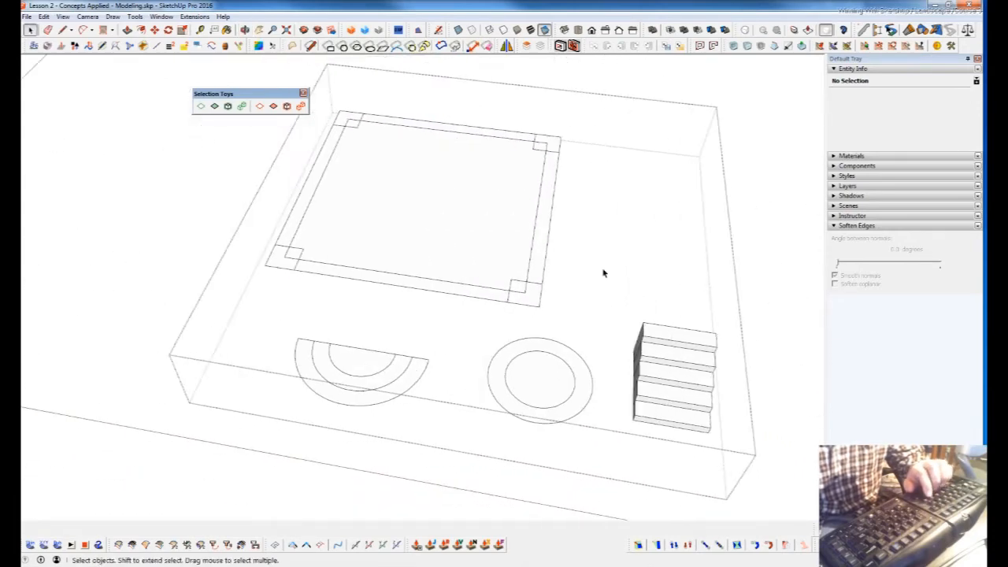
{"action": "scroll", "coordinate": [612, 379], "scroll_direction": "up", "scroll_amount": 3}
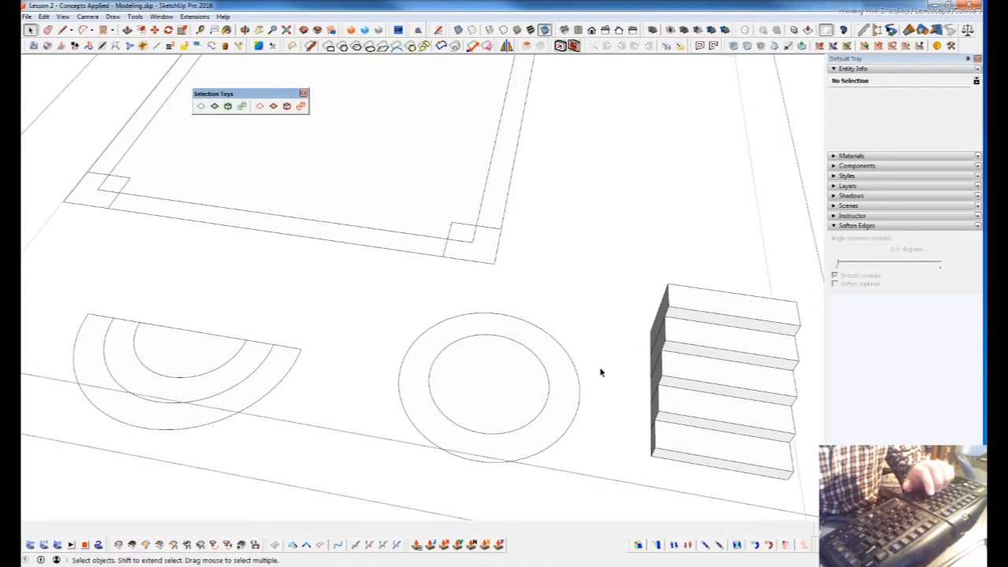
Switch to the keyboard shortcuts list in Notepad to check it, and return to SketchUp.
{"action": "key", "text": "alt+Tab"}
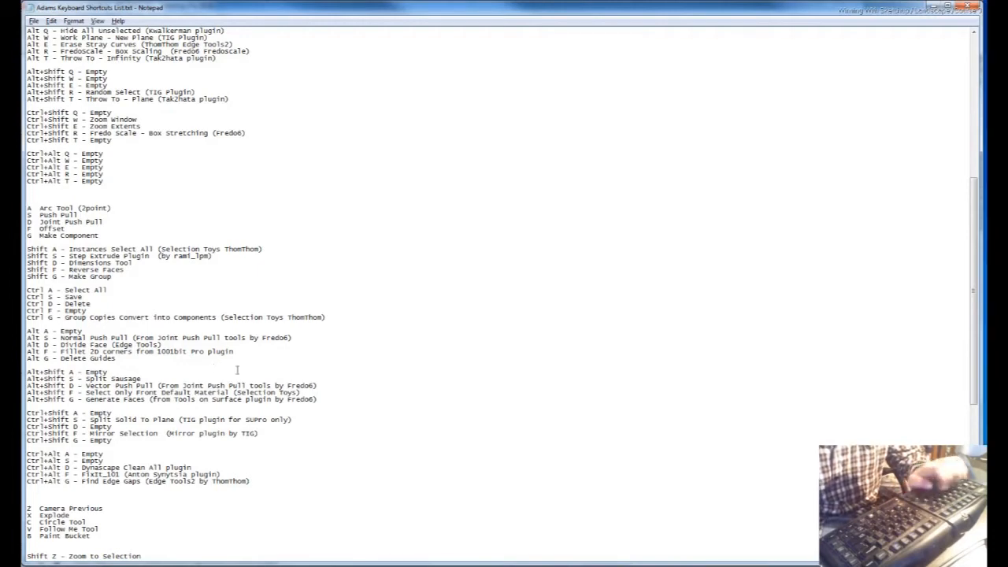
{"action": "key", "text": "alt+Tab"}
Open the semicircular feature's group, step out of the nested outer band, and explode everything inside.
{"action": "left_click", "coordinate": [239, 401]}
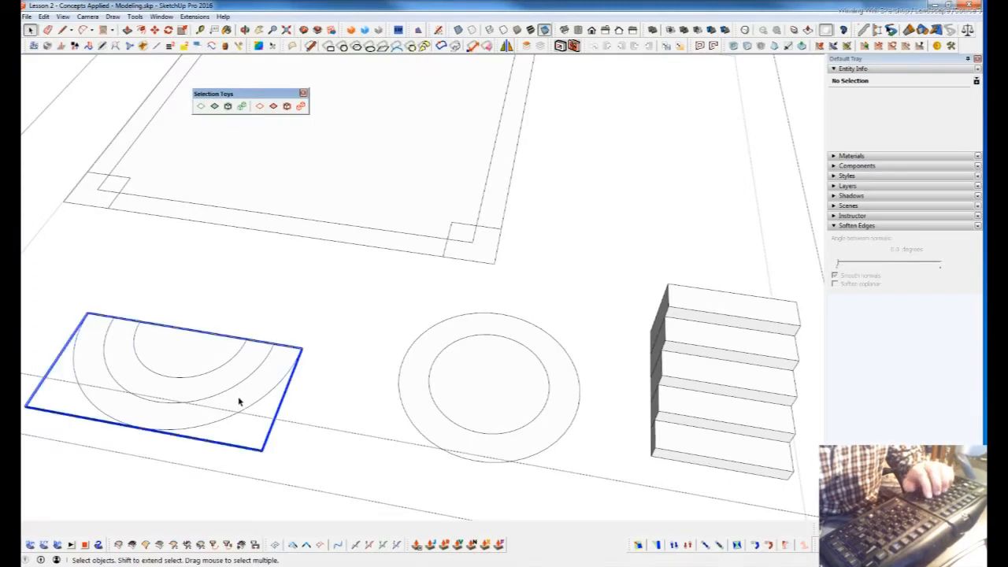
{"action": "double_click", "coordinate": [244, 402]}
{"action": "double_click", "coordinate": [244, 403]}
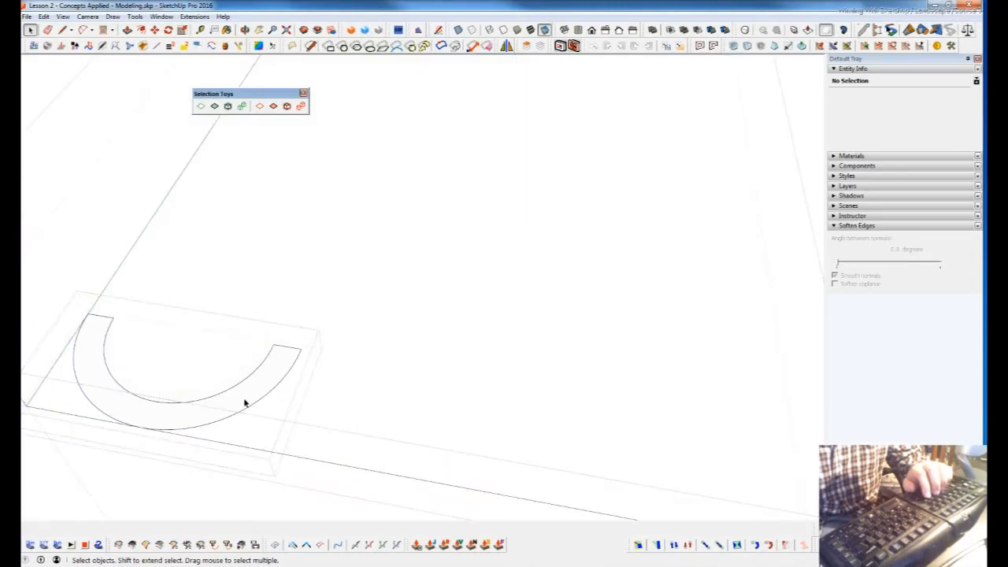
{"action": "left_click", "coordinate": [258, 428]}
{"action": "key", "text": "ctrl+a"}
{"action": "key", "text": "x"}
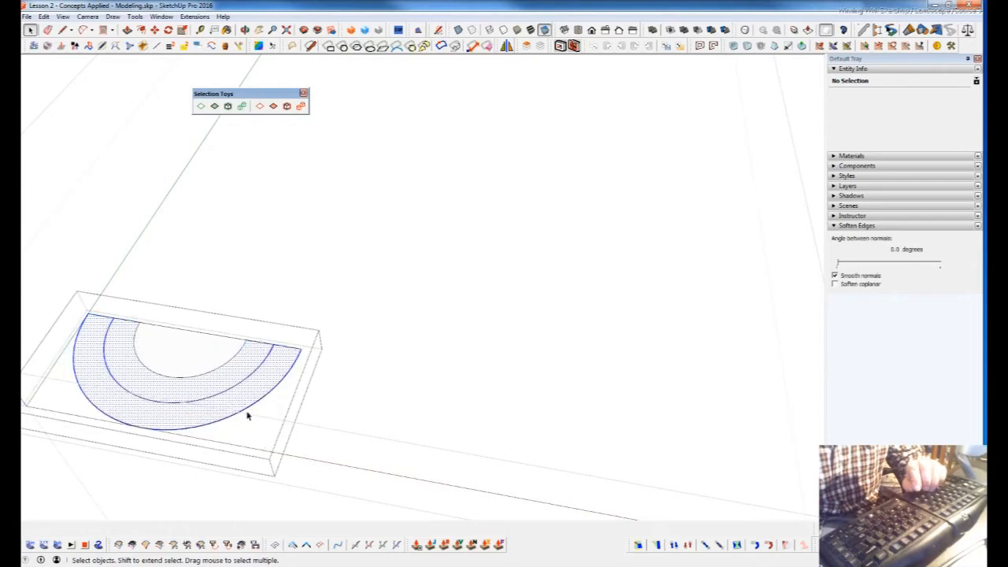
{"action": "left_click", "coordinate": [296, 436]}
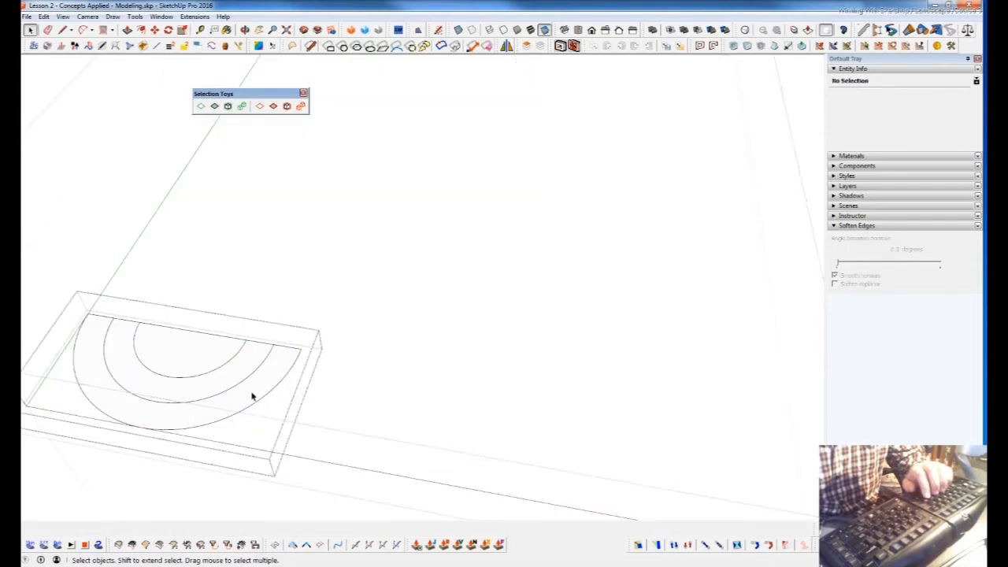
Delete the outer and middle bands of the semicircular feature, and step through the undo history to restore them.
{"action": "left_click", "coordinate": [252, 396]}
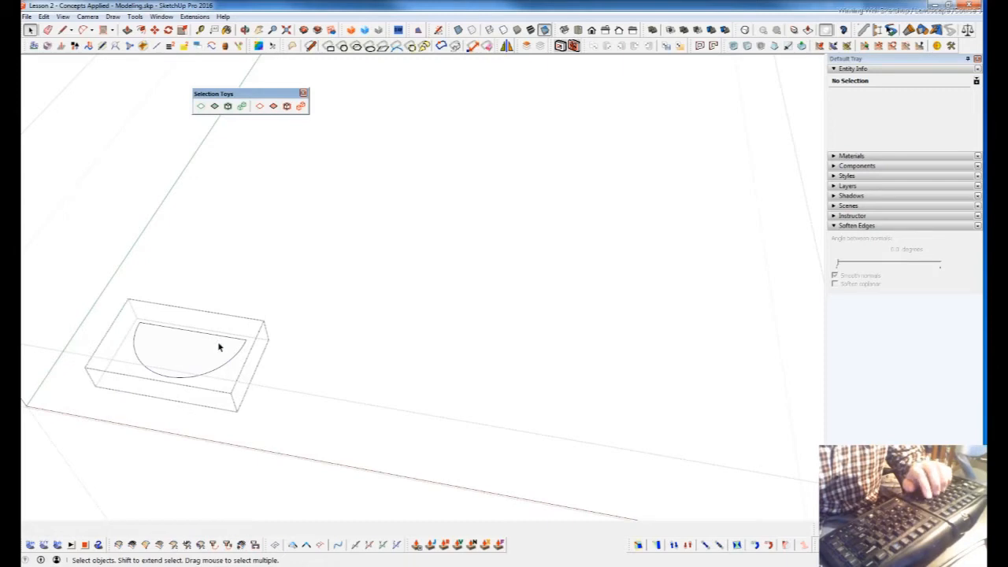
{"action": "left_click", "coordinate": [219, 346]}
{"action": "key", "text": "ctrl+z"}
{"action": "key", "text": "ctrl+z"}
{"action": "key", "text": "ctrl+y"}
{"action": "key", "text": "ctrl+y"}
{"action": "key", "text": "ctrl+y"}
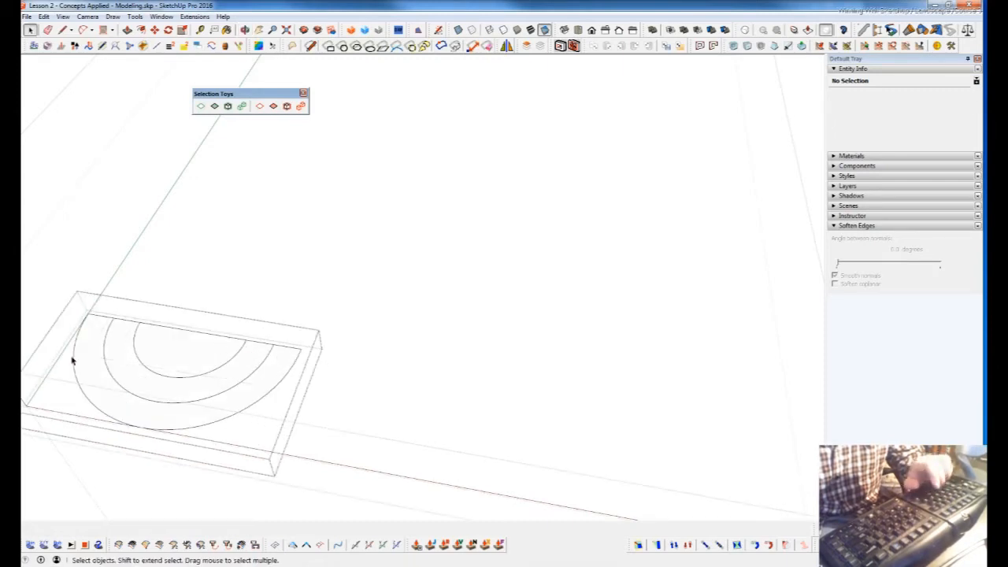
Read the letter-key shortcut assignments in the Notepad list, and switch back to the SketchUp model.
{"action": "key", "text": "alt+Tab"}
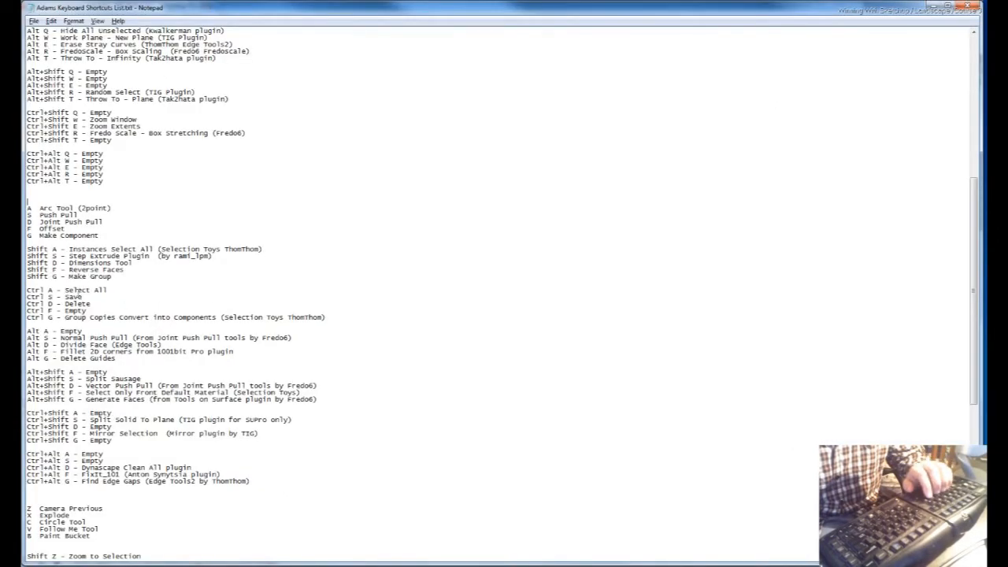
{"action": "scroll", "coordinate": [110, 296], "scroll_direction": "down", "scroll_amount": 1}
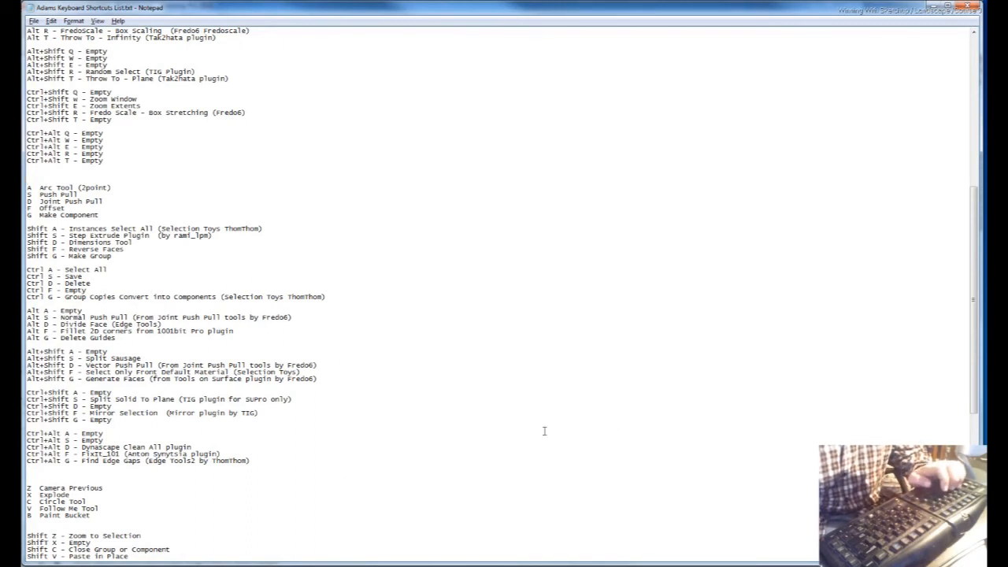
{"action": "key", "text": "alt+Tab"}
Leave the semicircular feature's group and select it as a whole.
{"action": "middle_click_drag", "start_coordinate": [361, 423], "coordinate": [351, 346]}
{"action": "scroll", "coordinate": [372, 343], "scroll_direction": "down", "scroll_amount": 3}
{"action": "left_click", "coordinate": [379, 369]}
{"action": "middle_click_drag", "start_coordinate": [356, 385], "coordinate": [459, 418]}
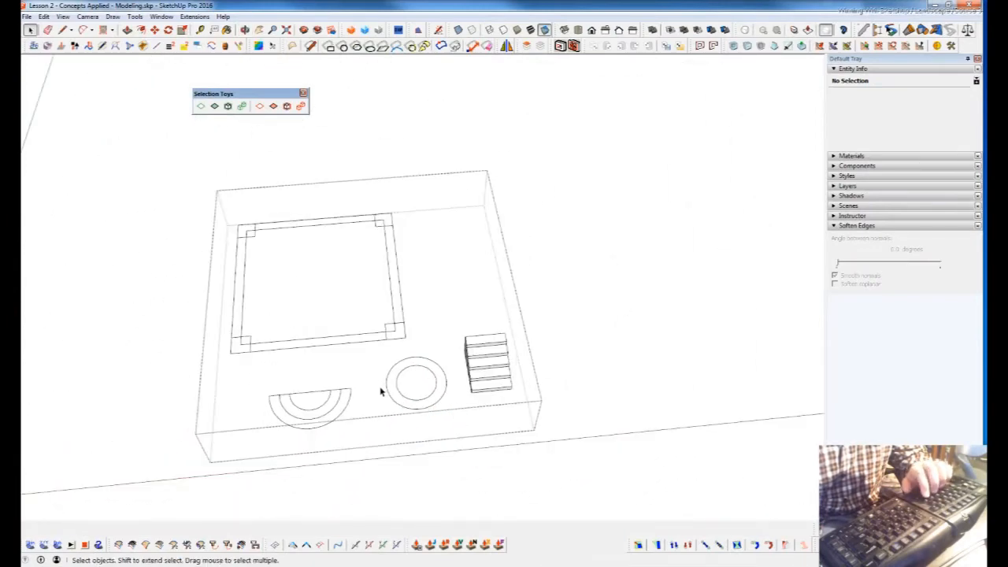
{"action": "middle_click_drag", "start_coordinate": [382, 395], "coordinate": [515, 353], "text": "shift"}
{"action": "scroll", "coordinate": [427, 401], "scroll_direction": "up", "scroll_amount": 6}
{"action": "left_click", "coordinate": [495, 382]}
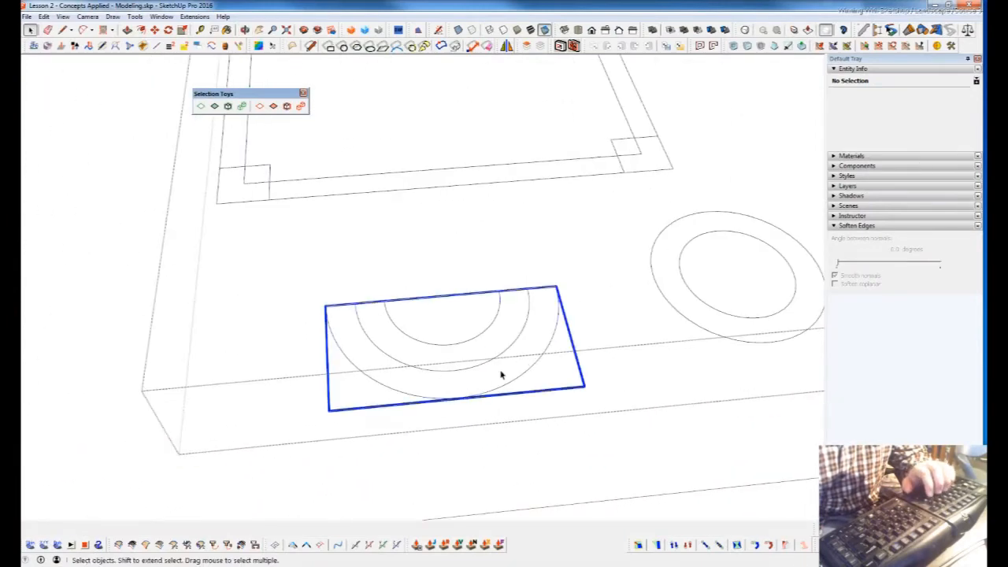
{"action": "scroll", "coordinate": [504, 366], "scroll_direction": "down", "scroll_amount": 3}
{"action": "right_click", "coordinate": [493, 371]}
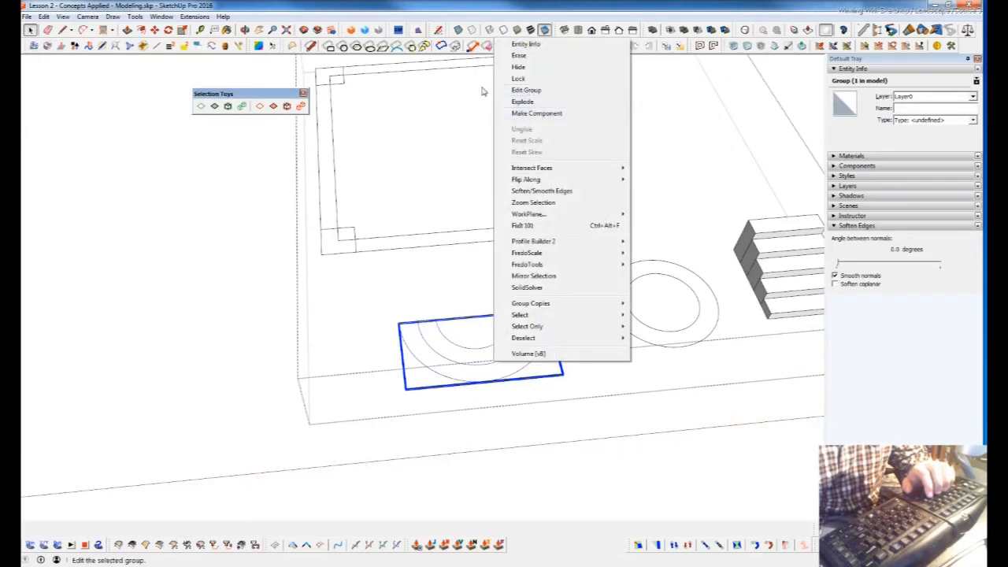
{"action": "left_click", "coordinate": [462, 375]}
{"action": "scroll", "coordinate": [483, 329], "scroll_direction": "up", "scroll_amount": 3}
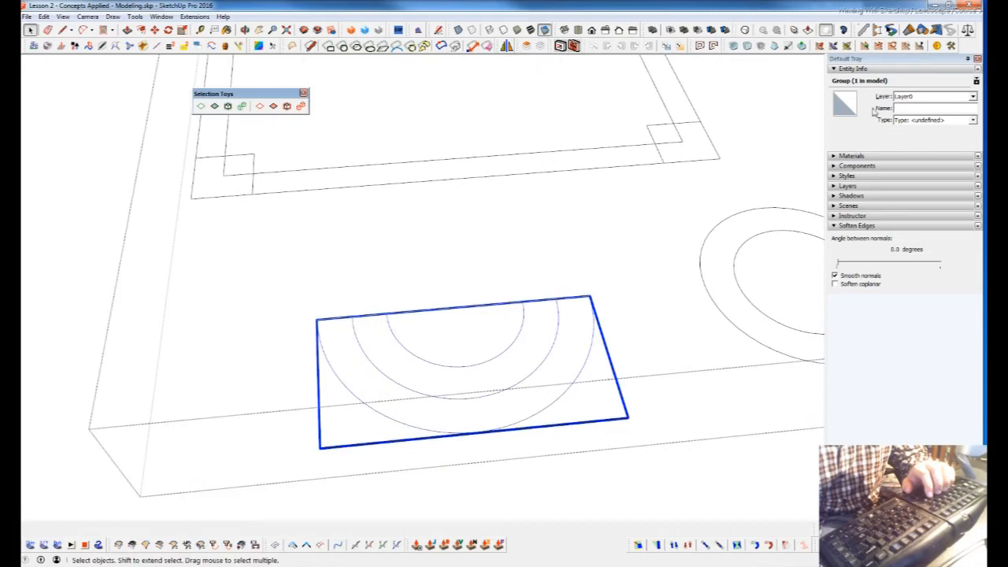
Place a copy of the semicircular group beside the original, on the side away from the circular feature.
{"action": "scroll", "coordinate": [612, 360], "scroll_direction": "down", "scroll_amount": 4}
{"action": "key", "text": "m"}
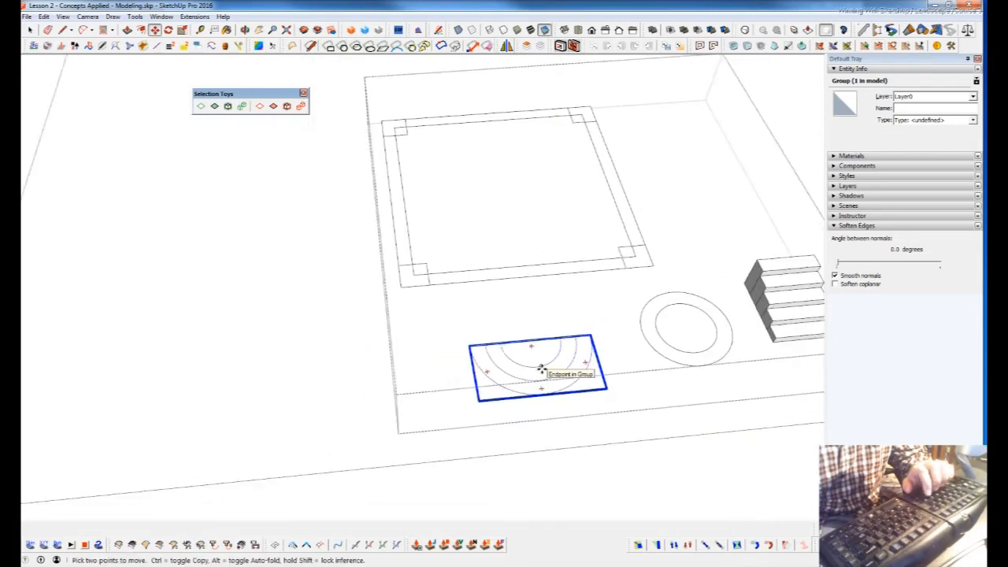
{"action": "key", "text": "ctrl"}
{"action": "left_click", "coordinate": [541, 368]}
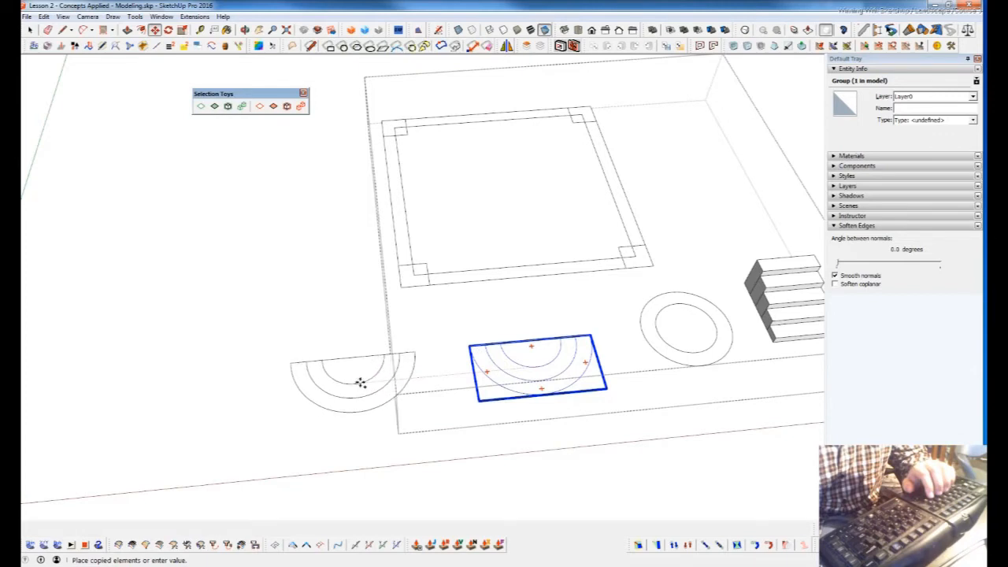
{"action": "left_click", "coordinate": [359, 383]}
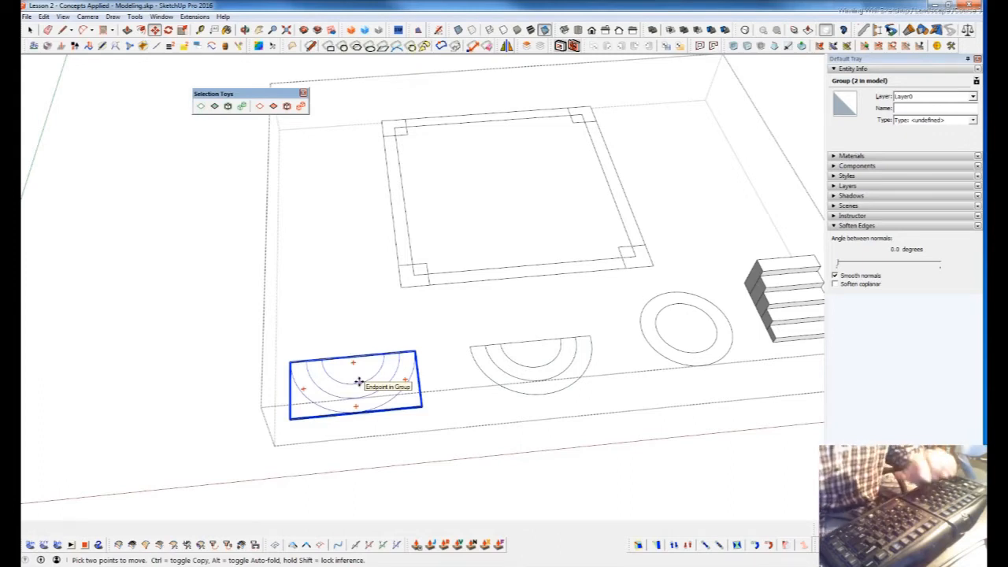
Select the corner square group of the frame above the copied semicircle, and look through its group copies commands.
{"action": "key", "text": "space"}
{"action": "left_click", "coordinate": [423, 272]}
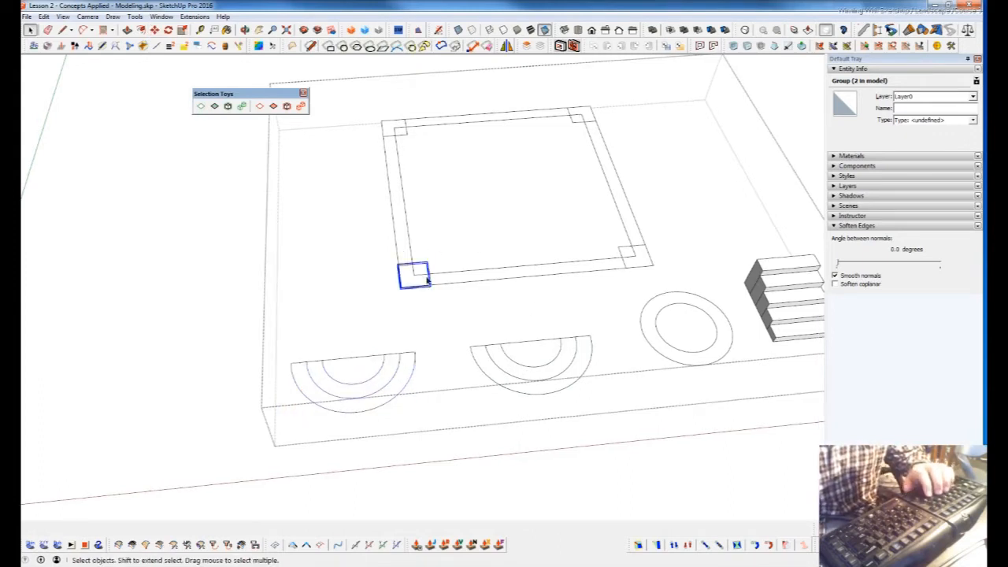
{"action": "middle_click_drag", "start_coordinate": [657, 279], "coordinate": [597, 383]}
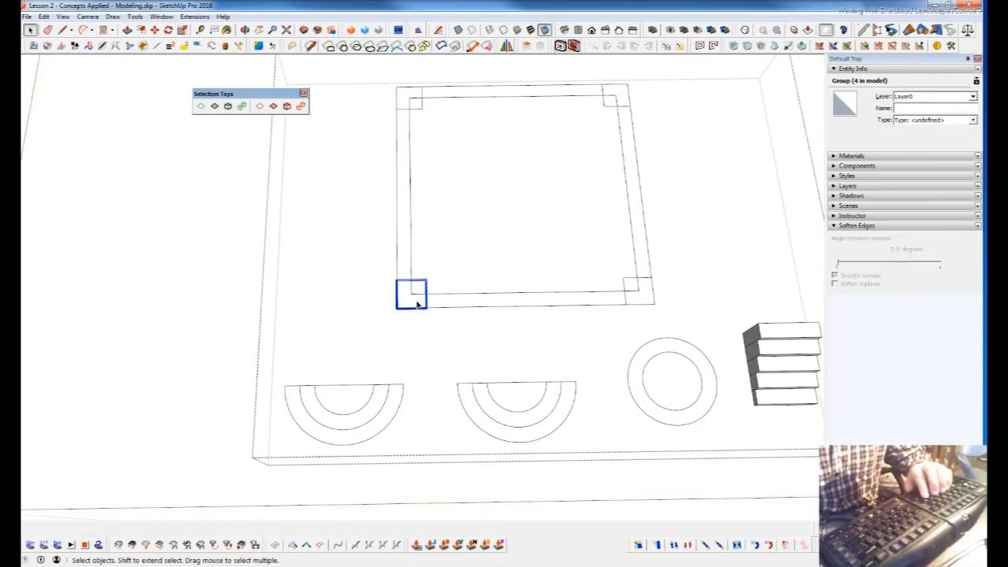
{"action": "scroll", "coordinate": [418, 305], "scroll_direction": "up", "scroll_amount": 2}
{"action": "mouse_move", "coordinate": [760, 142]}
{"action": "middle_mouse_down"}
{"action": "mouse_move", "coordinate": [500, 355]}
{"action": "mouse_move", "coordinate": [259, 198]}
{"action": "middle_mouse_up"}
{"action": "scroll", "coordinate": [601, 420], "scroll_direction": "down", "scroll_amount": 2}
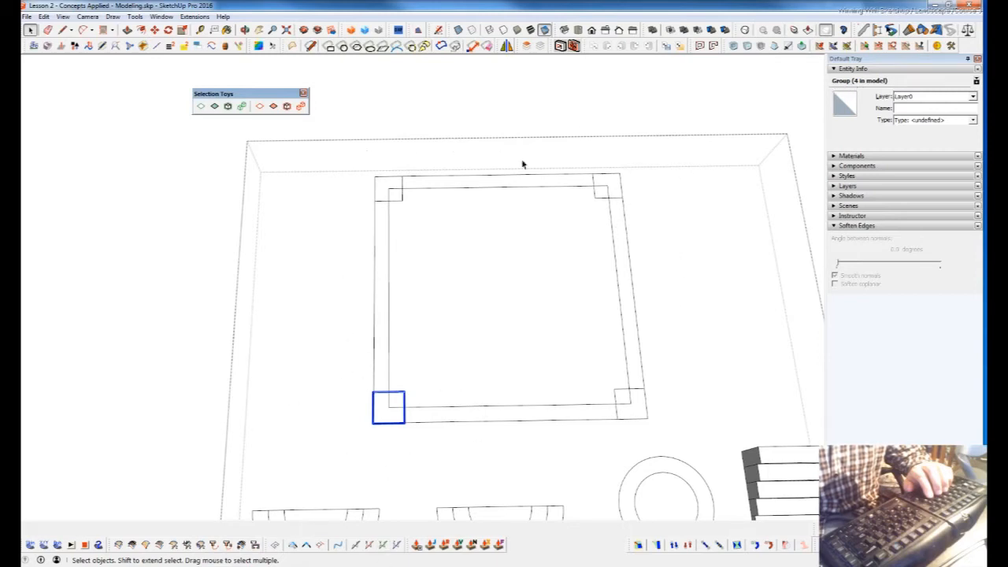
{"action": "scroll", "coordinate": [386, 422], "scroll_direction": "up", "scroll_amount": 5}
{"action": "right_click", "coordinate": [391, 419]}
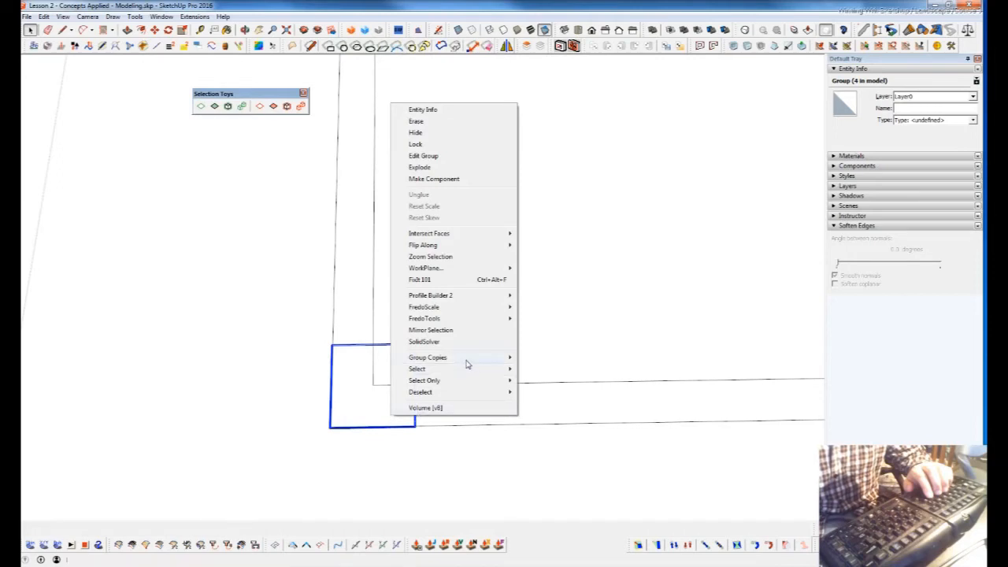
{"action": "mouse_move", "coordinate": [466, 364]}
{"action": "left_click", "coordinate": [625, 330]}
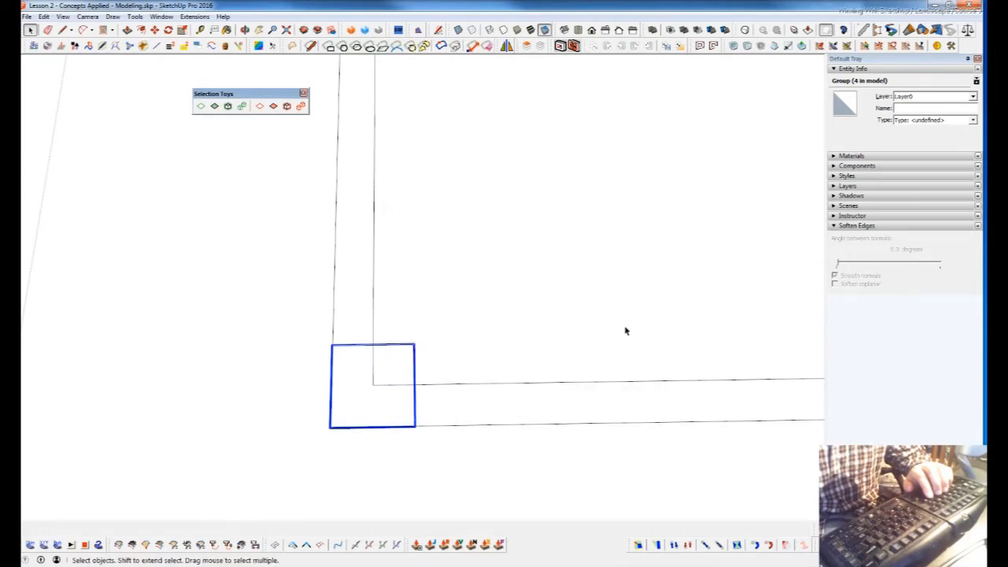
Select the large square frame group and look through its group copies commands.
{"action": "right_click", "coordinate": [561, 319]}
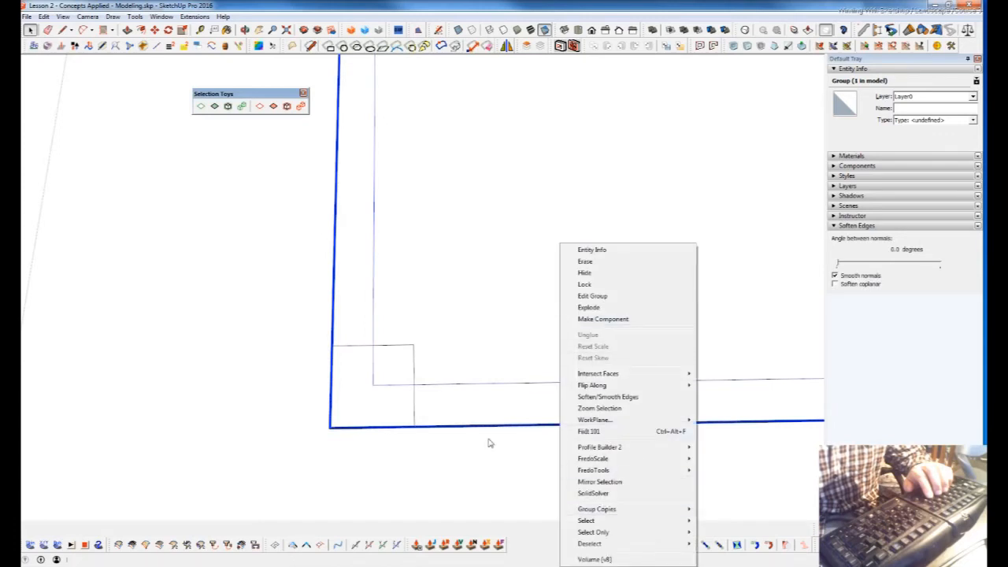
{"action": "key", "text": "Escape"}
{"action": "scroll", "coordinate": [480, 307], "scroll_direction": "down", "scroll_amount": 3}
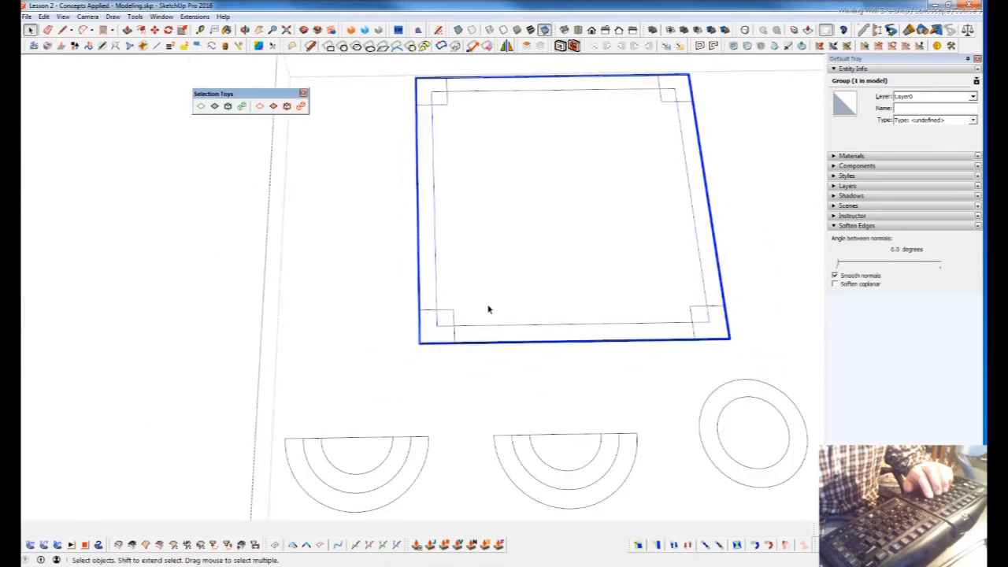
{"action": "right_click", "coordinate": [558, 229]}
{"action": "mouse_move", "coordinate": [635, 495]}
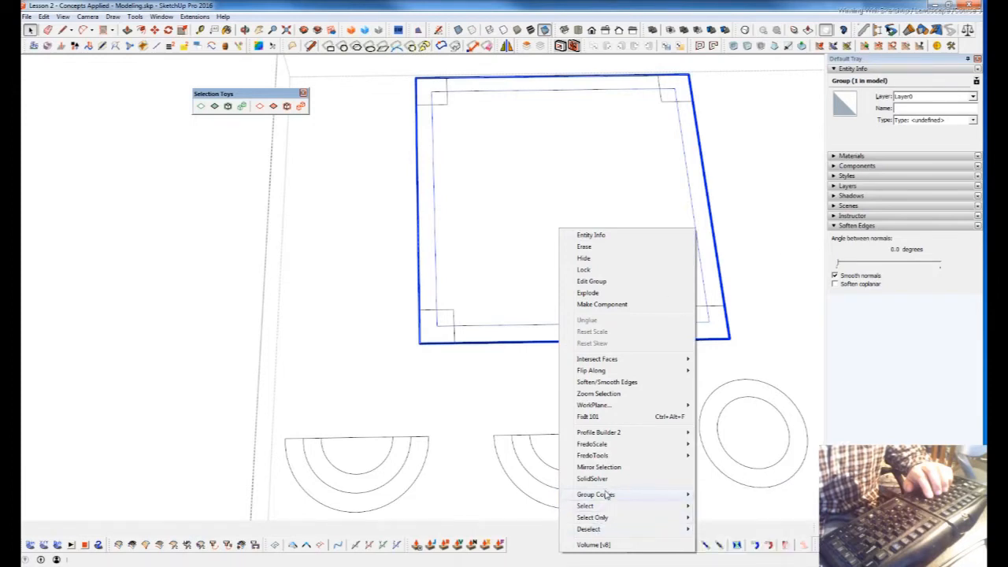
Select all copies of the frame's corner square group with Group Copies, using the Select All option.
{"action": "left_click", "coordinate": [423, 327]}
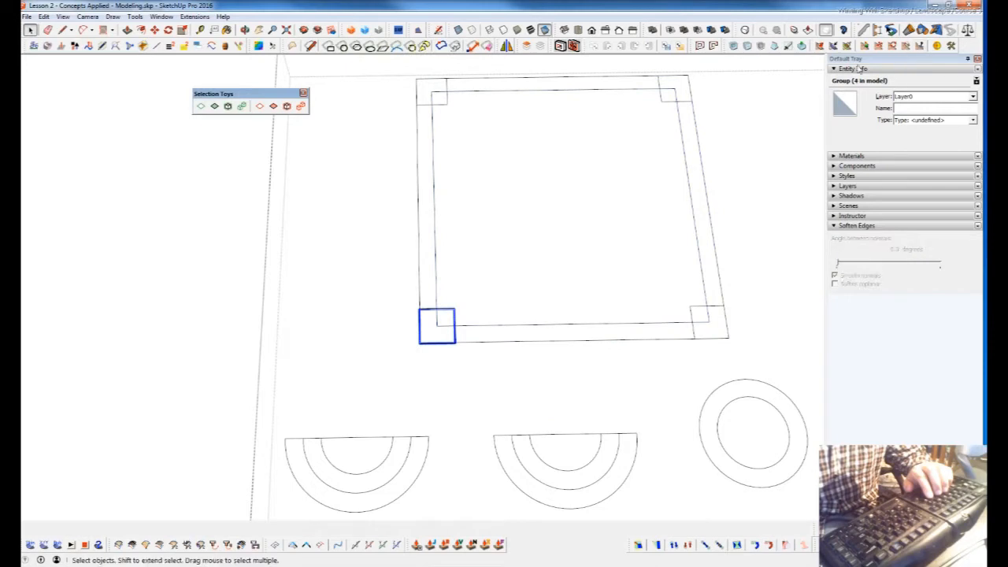
{"action": "right_click", "coordinate": [450, 340]}
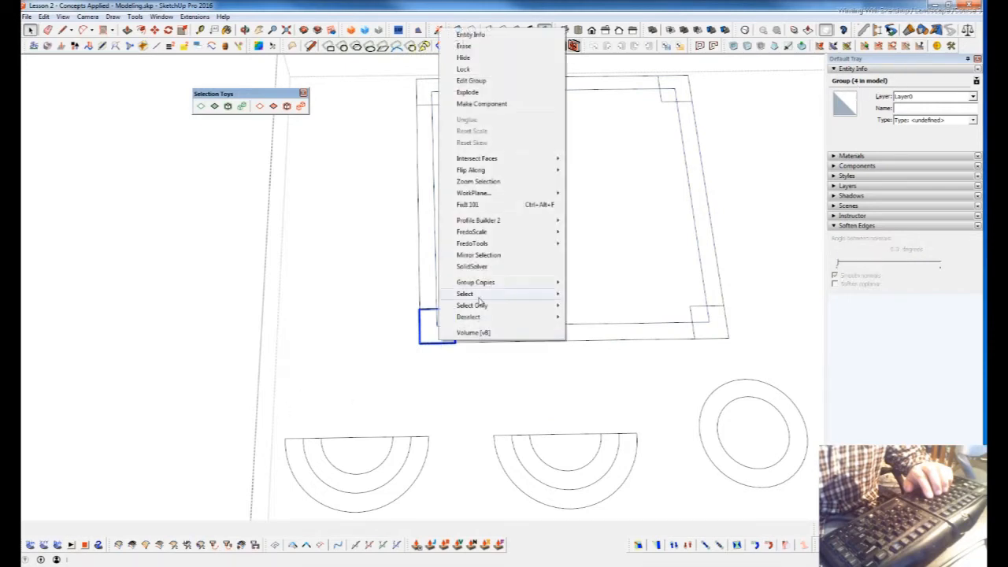
{"action": "mouse_move", "coordinate": [481, 285]}
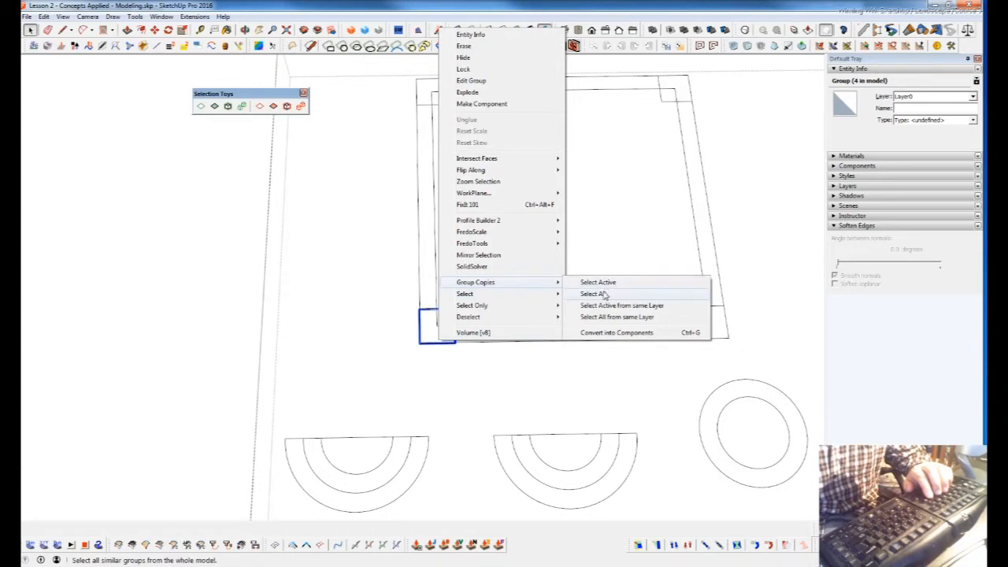
{"action": "mouse_move", "coordinate": [552, 292]}
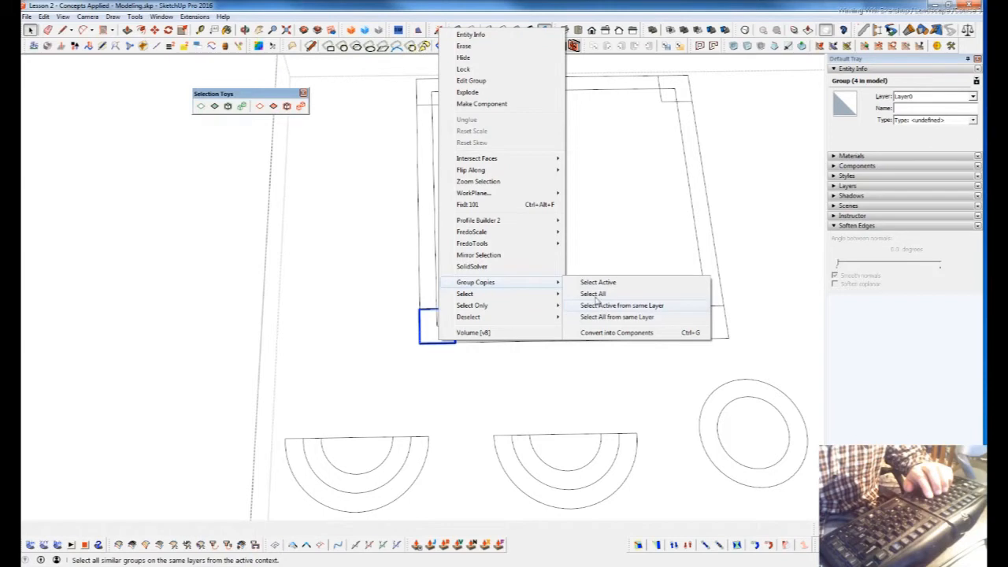
{"action": "left_click", "coordinate": [593, 293]}
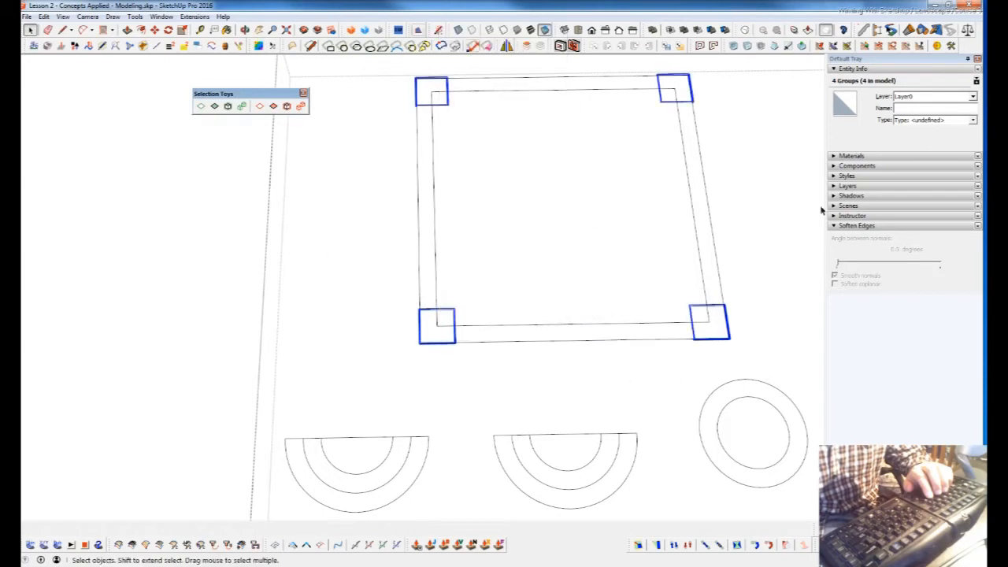
Examine the selected corner squares within the overall plan, and clear the selection.
{"action": "scroll", "coordinate": [598, 275], "scroll_direction": "down", "scroll_amount": 4}
{"action": "scroll", "coordinate": [533, 247], "scroll_direction": "down", "scroll_amount": 2}
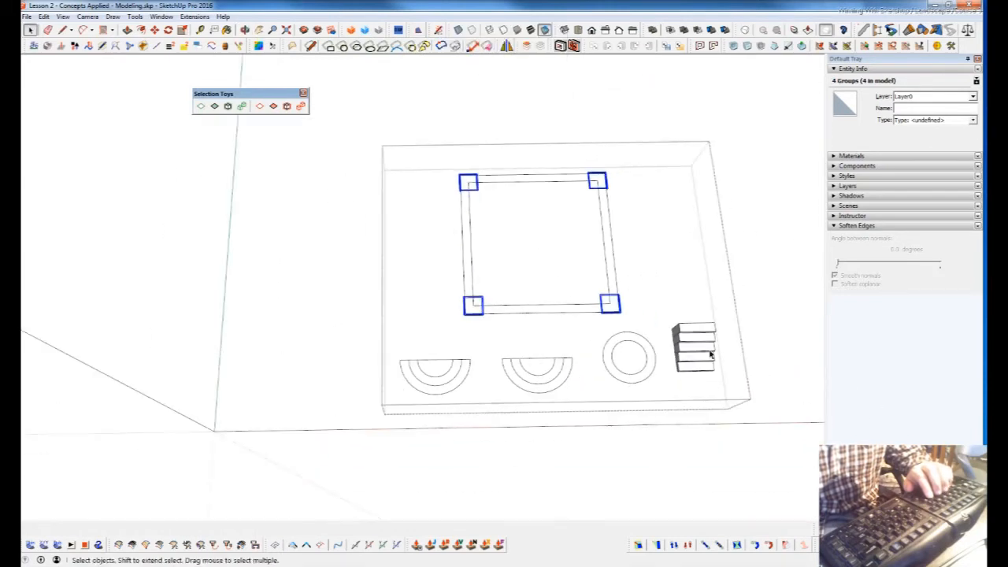
{"action": "mouse_move", "coordinate": [707, 368]}
{"action": "middle_mouse_down"}
{"action": "mouse_move", "coordinate": [472, 382]}
{"action": "mouse_move", "coordinate": [577, 356]}
{"action": "middle_mouse_up"}
{"action": "scroll", "coordinate": [465, 385], "scroll_direction": "down", "scroll_amount": 4}
{"action": "scroll", "coordinate": [666, 343], "scroll_direction": "up", "scroll_amount": 10}
{"action": "middle_click_drag", "start_coordinate": [356, 386], "coordinate": [418, 482]}
{"action": "scroll", "coordinate": [452, 401], "scroll_direction": "down", "scroll_amount": 5}
{"action": "middle_click_drag", "start_coordinate": [603, 407], "coordinate": [530, 387], "text": "shift"}
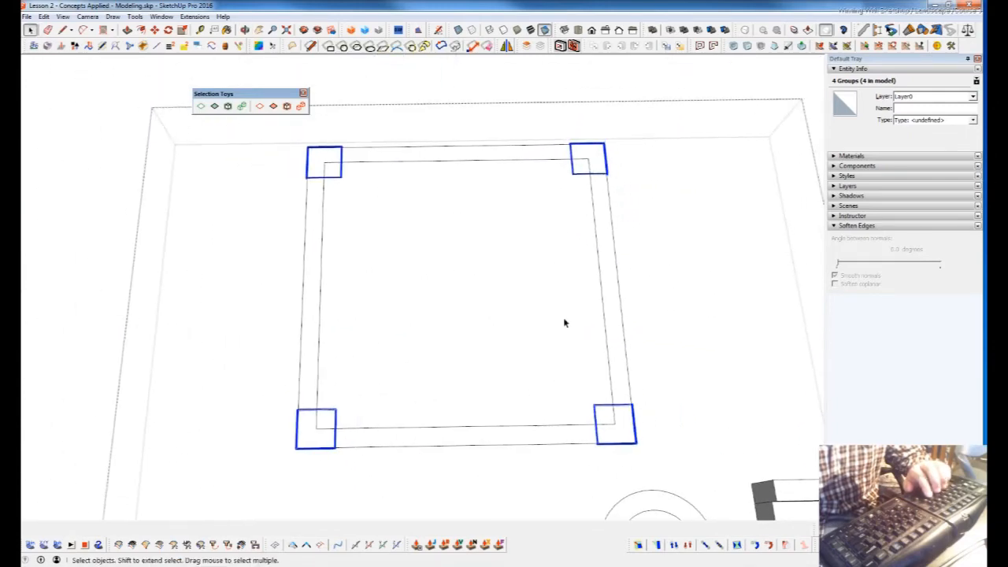
{"action": "left_click", "coordinate": [338, 467]}
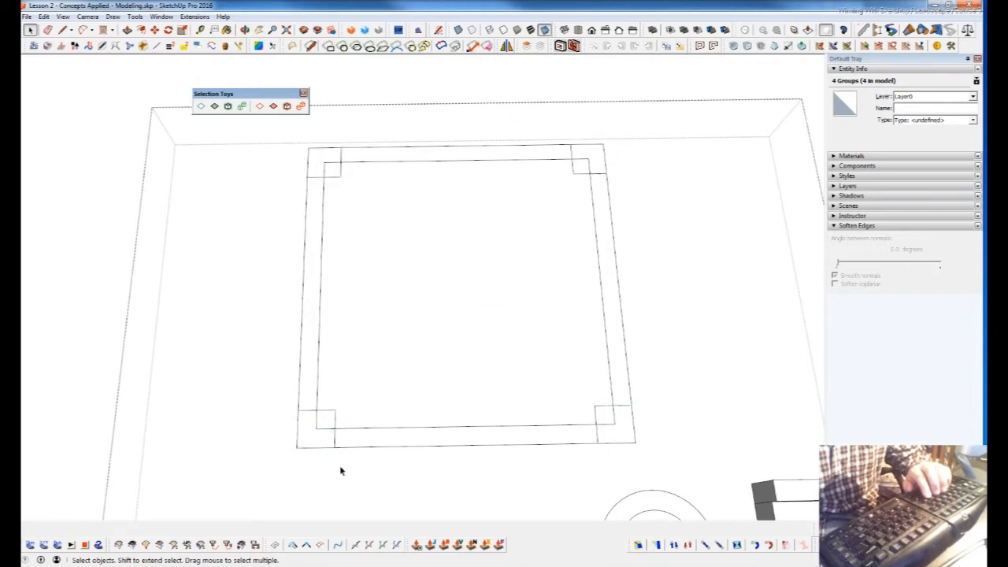
Convert the copies of the frame's corner square group into components with Group Copies.
{"action": "left_click", "coordinate": [328, 447]}
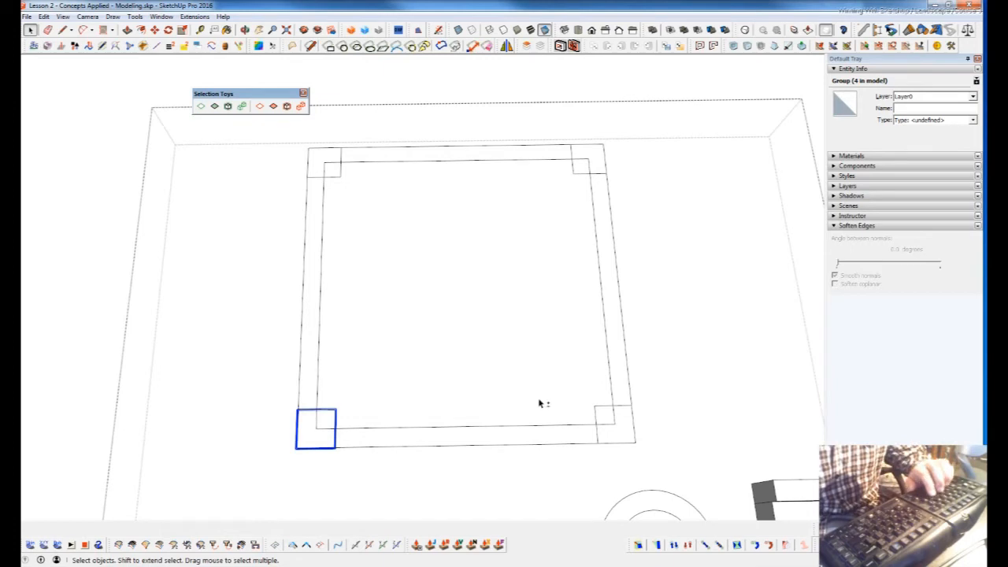
{"action": "middle_click_drag", "start_coordinate": [534, 405], "coordinate": [611, 380], "text": "shift"}
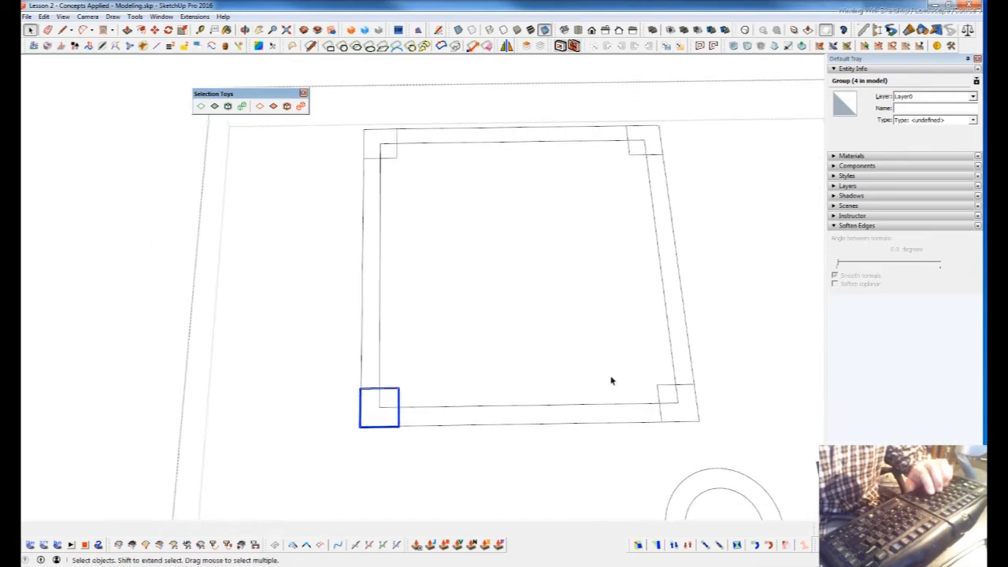
{"action": "right_click", "coordinate": [393, 417]}
{"action": "mouse_move", "coordinate": [468, 354]}
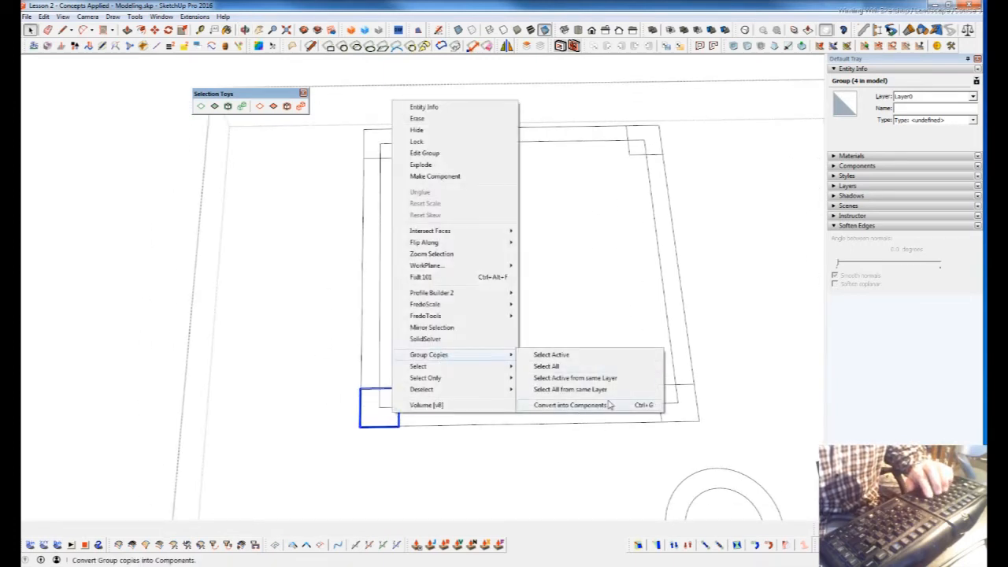
{"action": "left_click", "coordinate": [605, 406]}
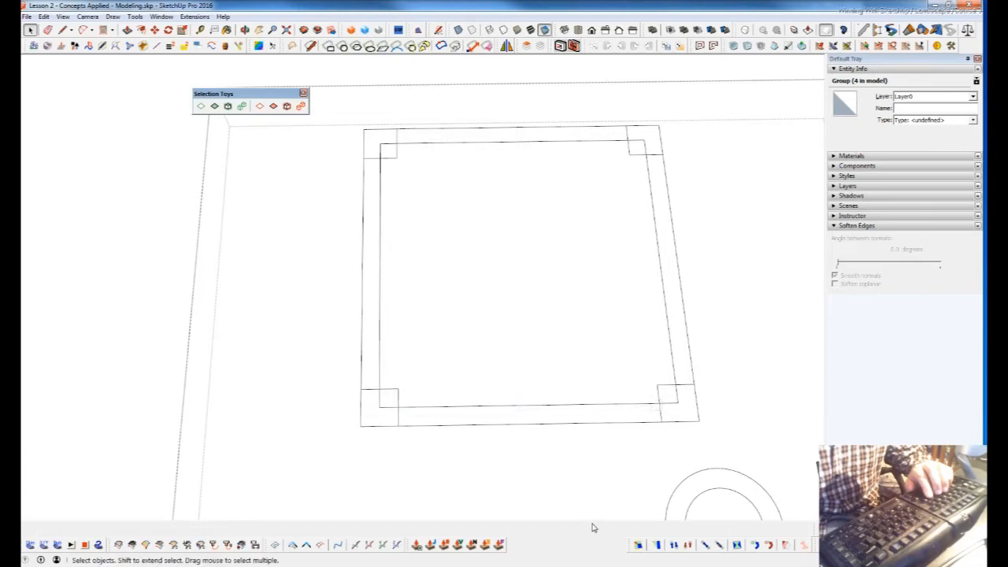
Select all instances of the corner square component, and open the front one farthest from the steps for editing.
{"action": "left_click", "coordinate": [401, 423]}
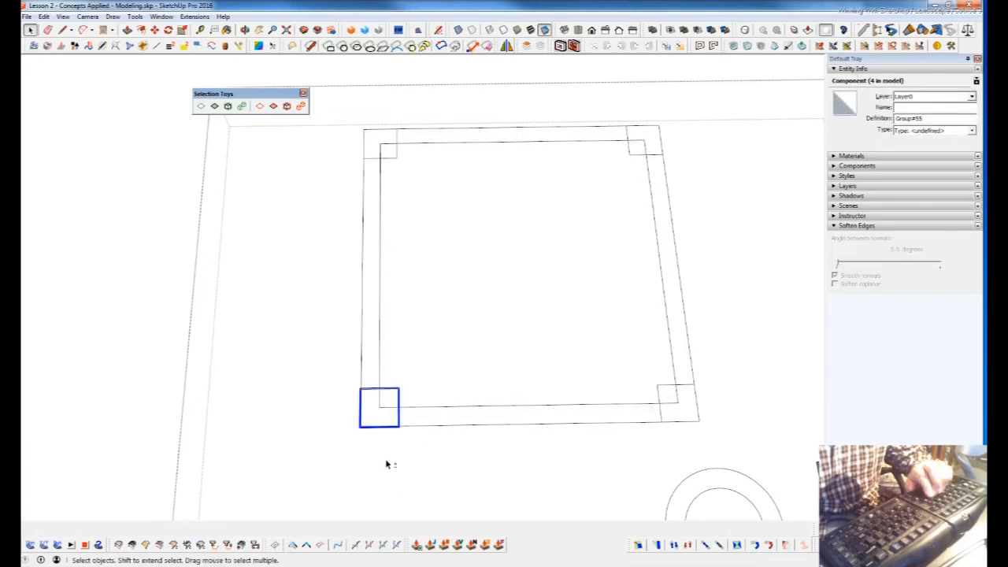
{"action": "key", "text": "shift+i"}
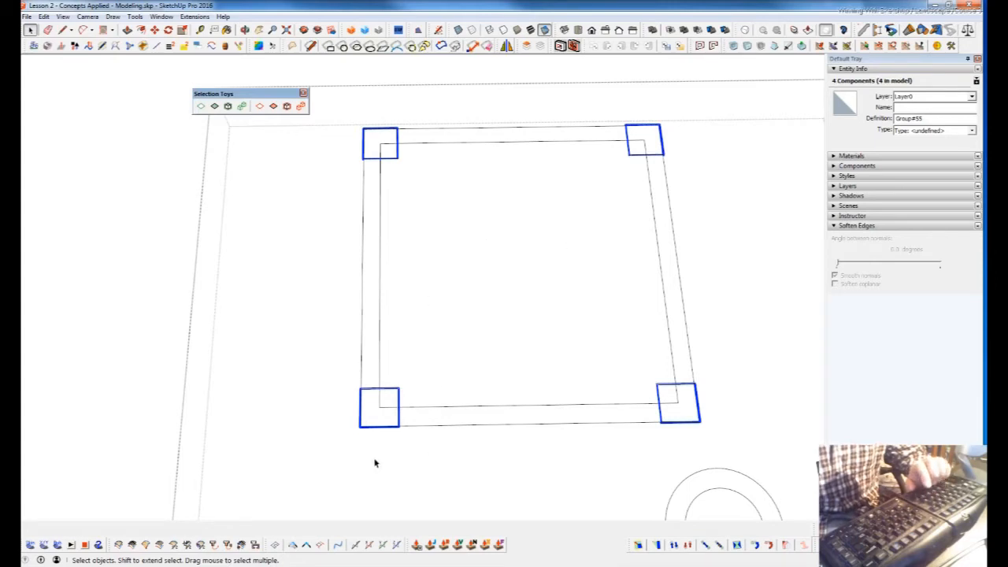
{"action": "left_click", "coordinate": [378, 413]}
{"action": "double_click", "coordinate": [379, 417]}
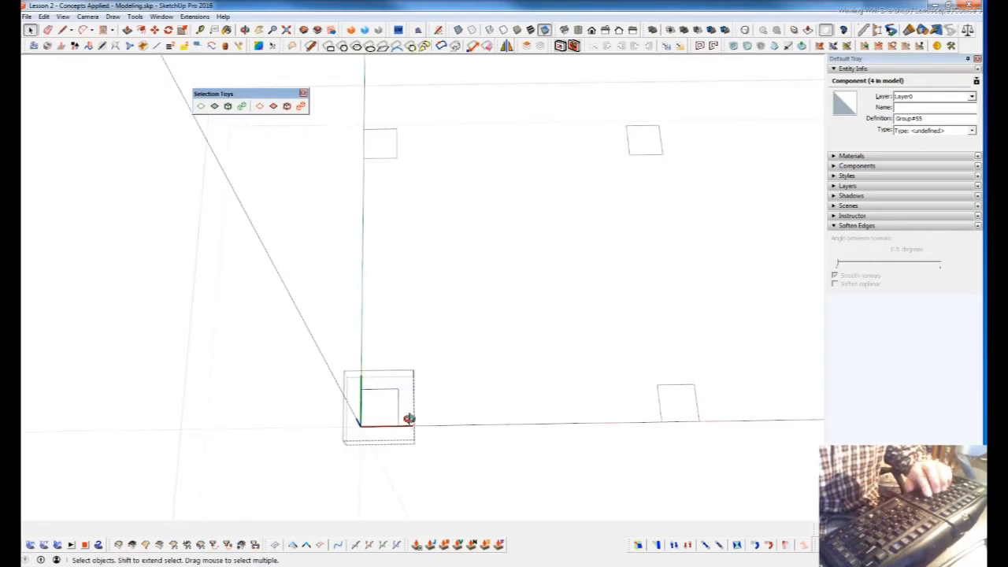
{"action": "middle_click_drag", "start_coordinate": [410, 420], "coordinate": [401, 366]}
{"action": "key", "text": "Escape"}
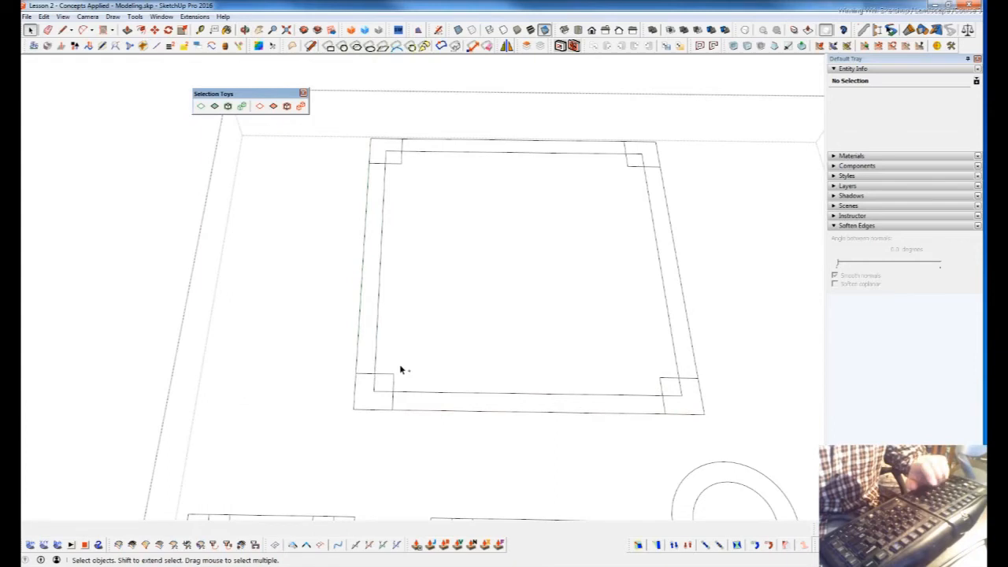
Open the front corner square group farthest from the steps for editing, leave it, and reselect it to check its copy count.
{"action": "left_click", "coordinate": [361, 408]}
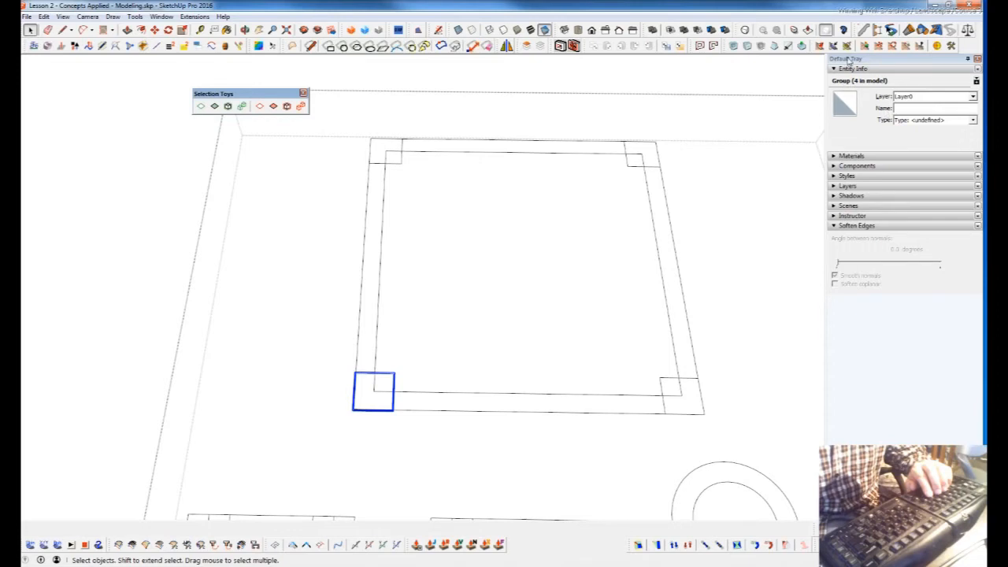
{"action": "double_click", "coordinate": [380, 411]}
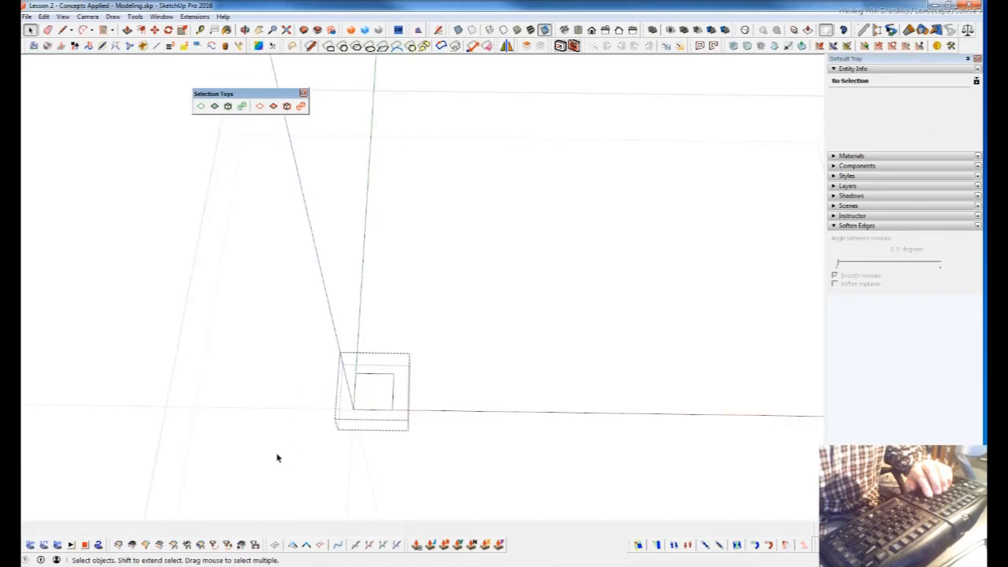
{"action": "left_click", "coordinate": [293, 449]}
{"action": "left_click", "coordinate": [373, 405]}
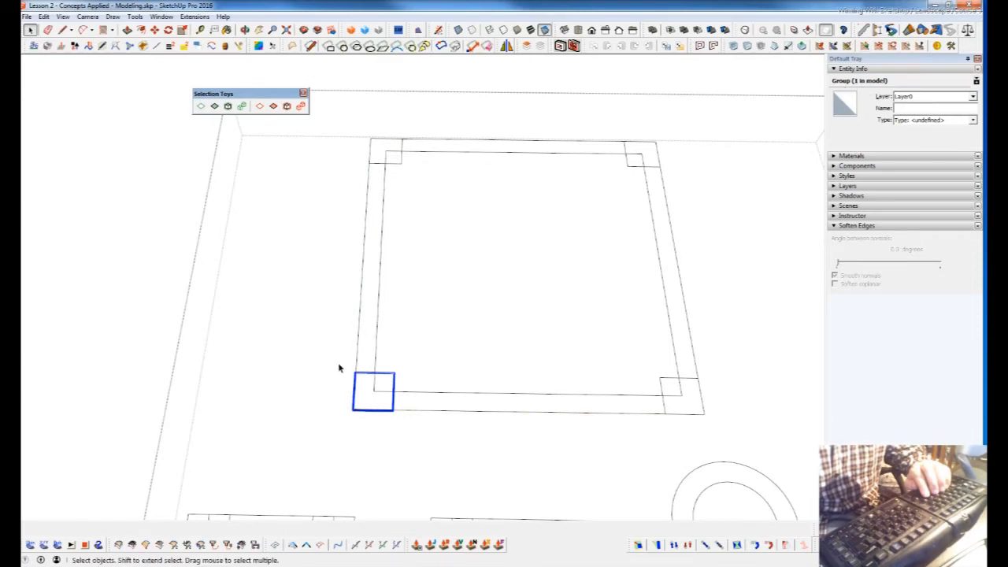
Open and leave the front corner square group nearest the steps, comparing its copy count with the rear corner on the same side.
{"action": "left_click", "coordinate": [688, 407]}
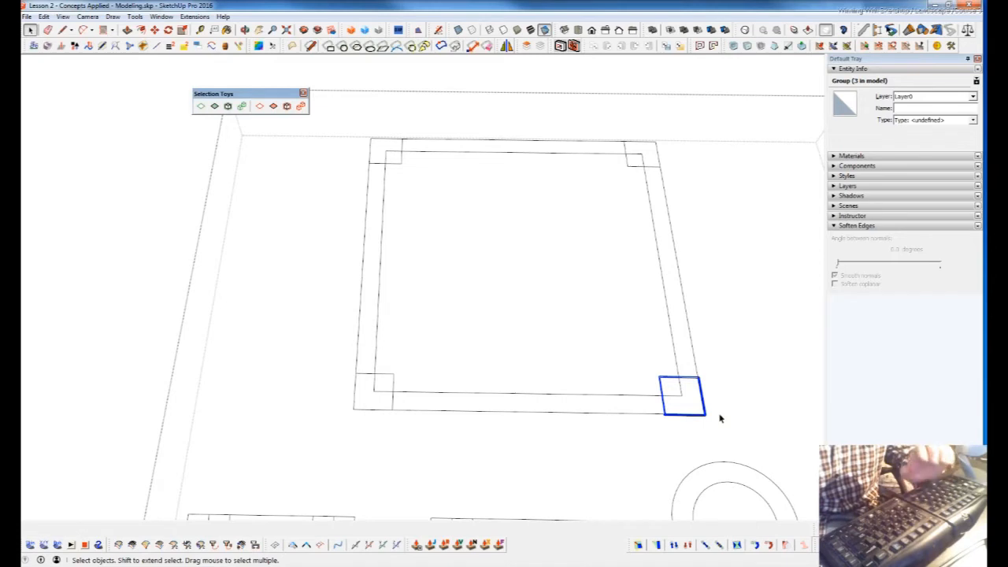
{"action": "double_click", "coordinate": [696, 405]}
{"action": "scroll", "coordinate": [687, 400], "scroll_direction": "up", "scroll_amount": 3}
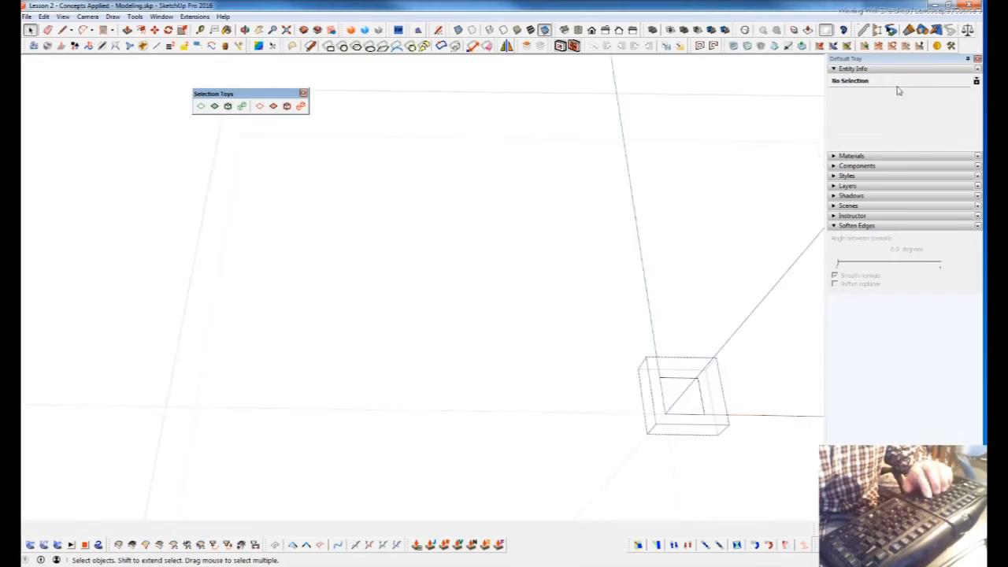
{"action": "scroll", "coordinate": [758, 423], "scroll_direction": "up", "scroll_amount": 5}
{"action": "left_click", "coordinate": [644, 162]}
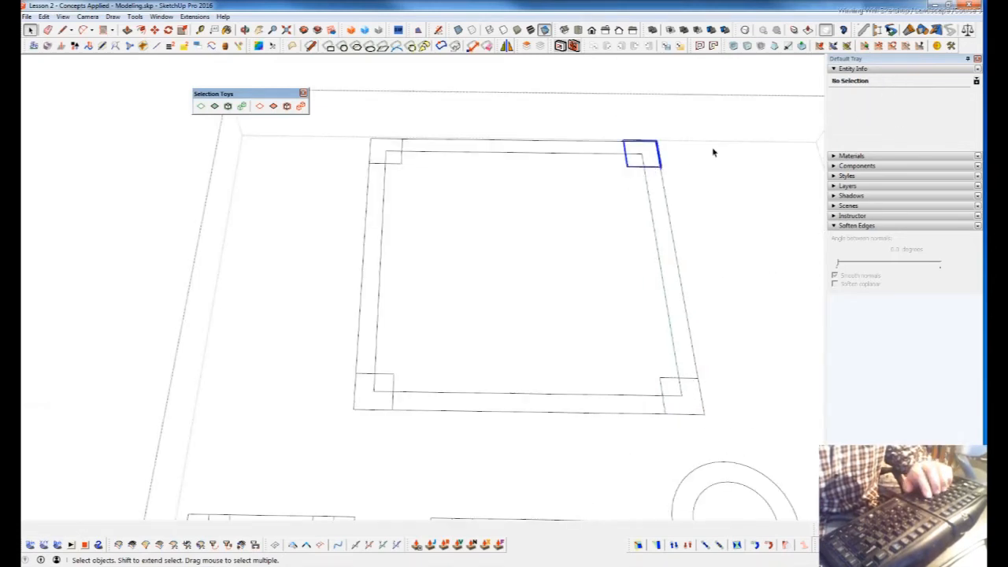
{"action": "left_click", "coordinate": [698, 403]}
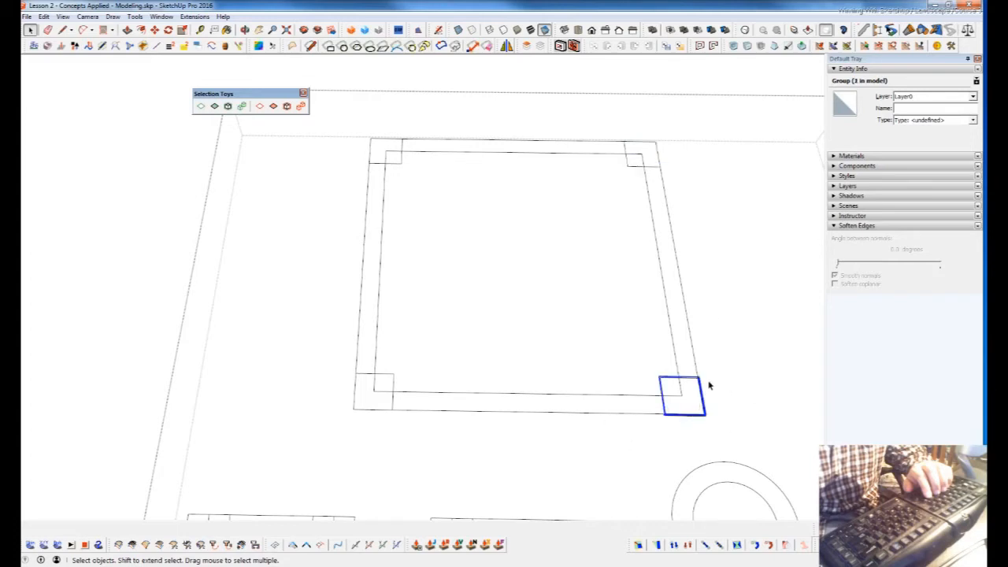
{"action": "key", "text": "Return"}
{"action": "left_click", "coordinate": [747, 434]}
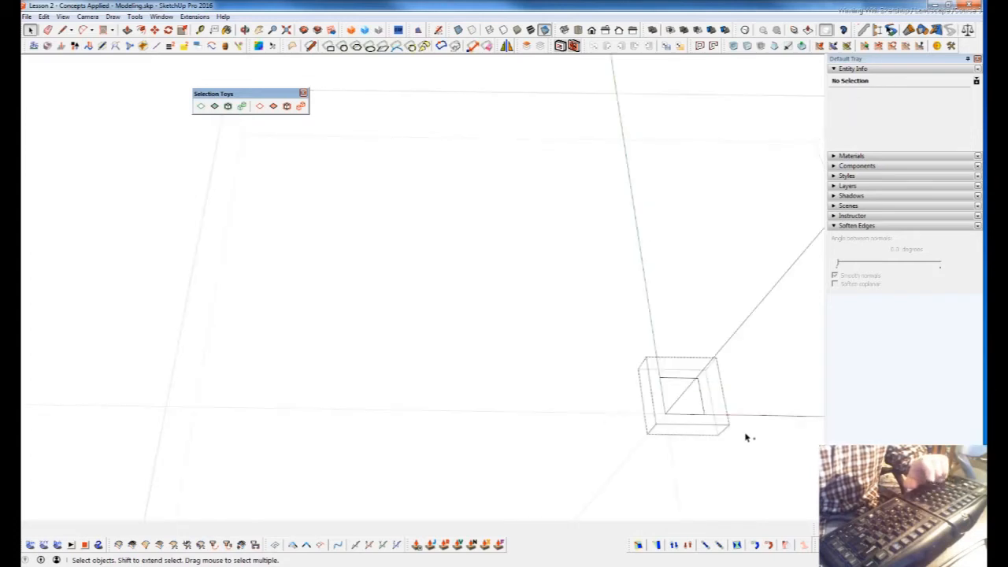
Undo the recent group edits back past the semicircular copy, and enter and leave the front corner group farthest from the steps.
{"action": "key", "text": "ctrl+z"}
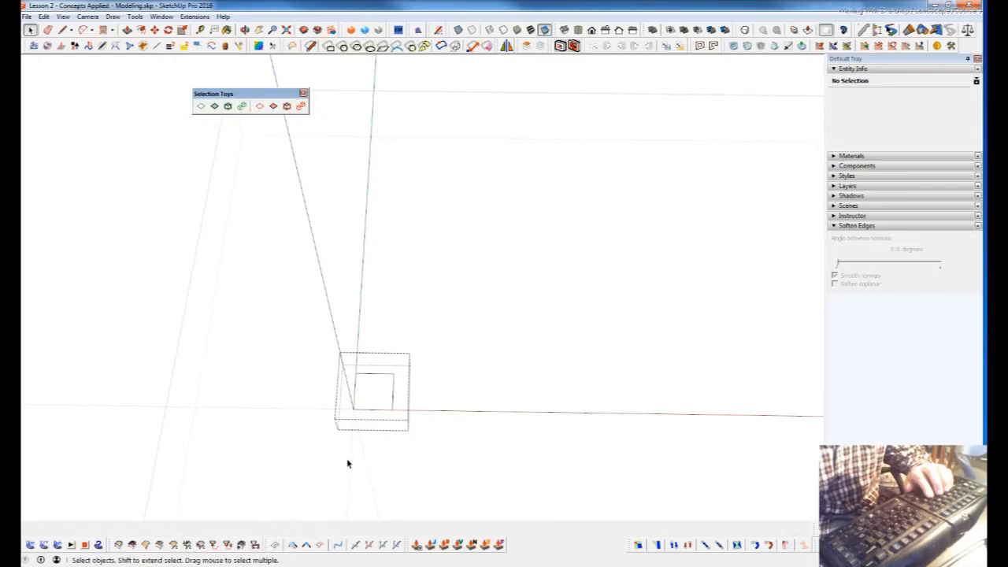
{"action": "scroll", "coordinate": [347, 464], "scroll_direction": "up", "scroll_amount": 5}
{"action": "left_click", "coordinate": [371, 408]}
{"action": "key", "text": "Return"}
{"action": "key", "text": "Escape"}
{"action": "scroll", "coordinate": [449, 498], "scroll_direction": "up", "scroll_amount": 5}
{"action": "scroll", "coordinate": [449, 298], "scroll_direction": "down", "scroll_amount": 6}
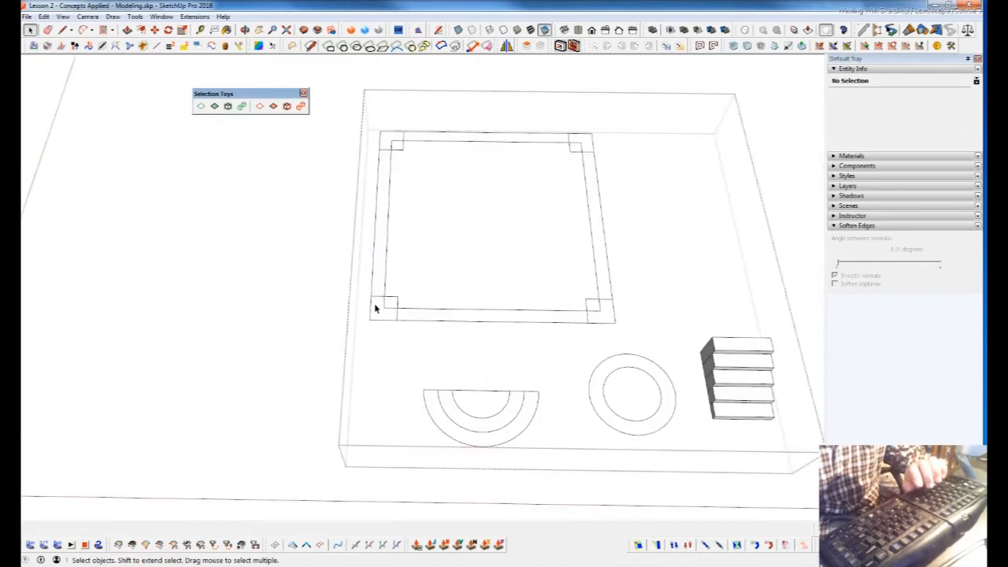
Enter and leave the front corner square group farthest from the steps twice, and reselect it to check its copy count.
{"action": "double_click", "coordinate": [375, 309]}
{"action": "left_click", "coordinate": [385, 351]}
{"action": "double_click", "coordinate": [378, 306]}
{"action": "left_click", "coordinate": [385, 346]}
{"action": "left_click", "coordinate": [375, 310]}
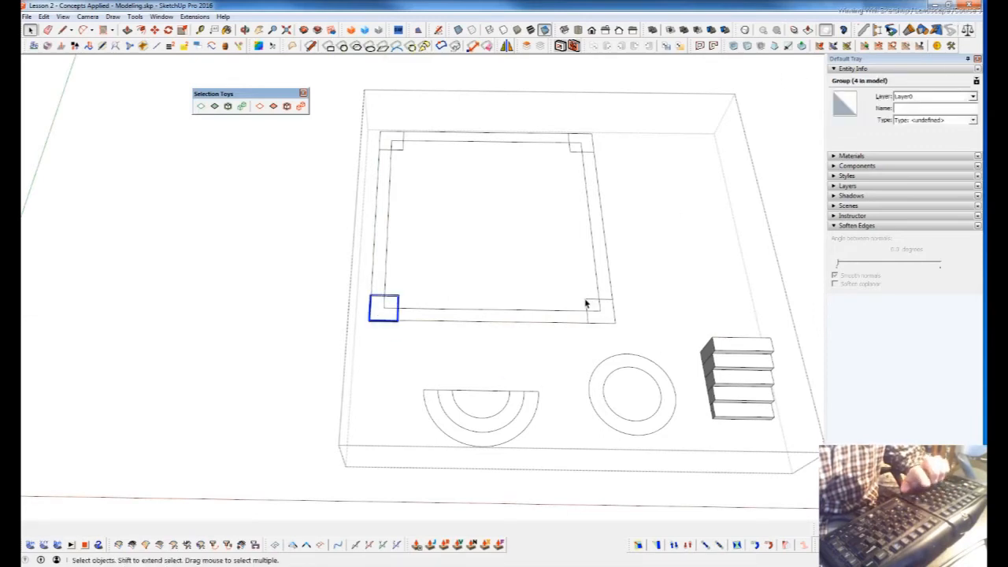
Convert the four corner square group copies into components, starting from the selected front corner group farthest from the steps.
{"action": "scroll", "coordinate": [389, 338], "scroll_direction": "up", "scroll_amount": 4}
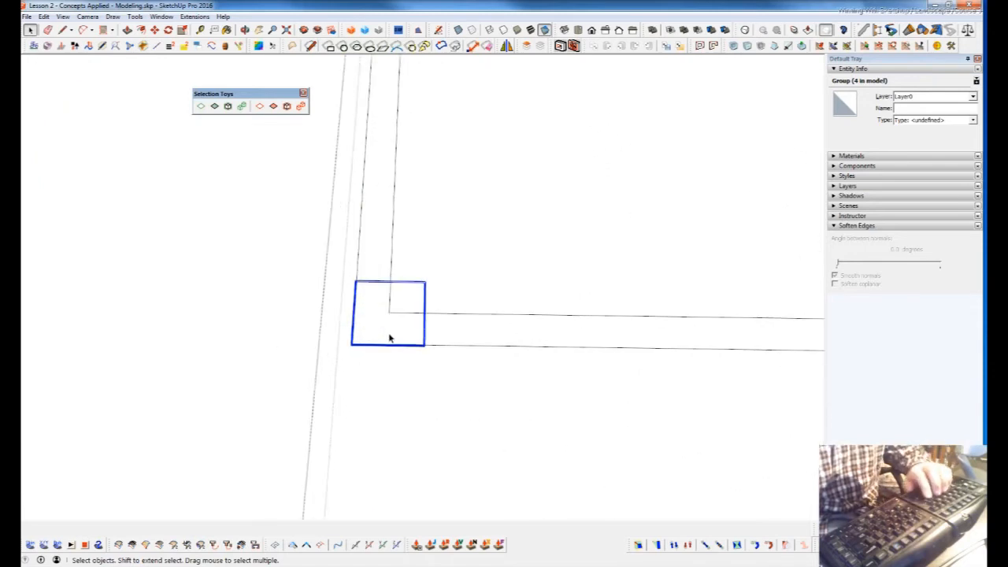
{"action": "key", "text": "g"}
{"action": "left_click", "coordinate": [392, 317]}
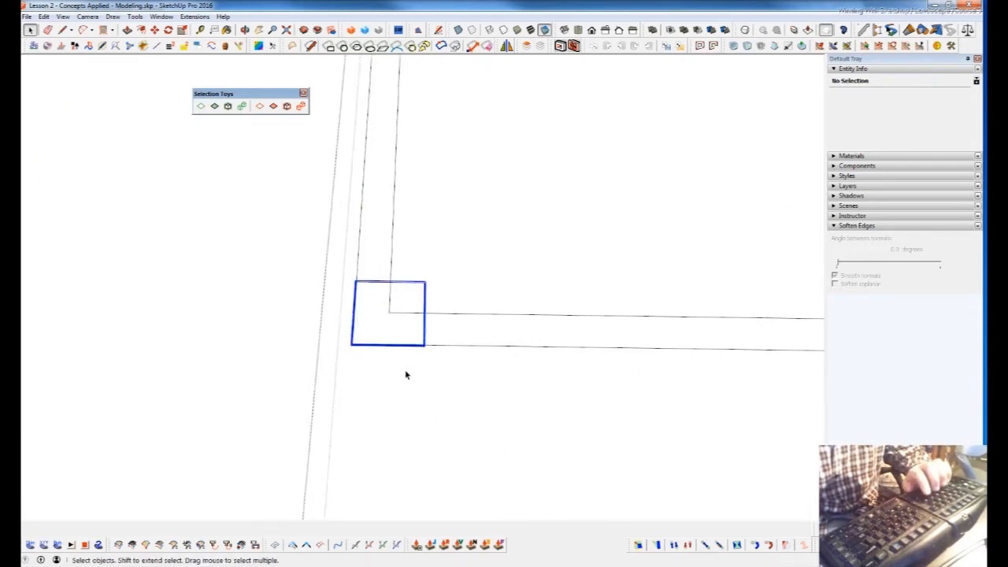
Open the front corner component farthest from the steps and extrude its square face upward with Push/Pull.
{"action": "scroll", "coordinate": [479, 394], "scroll_direction": "down", "scroll_amount": 3}
{"action": "middle_click_drag", "start_coordinate": [432, 400], "coordinate": [536, 462]}
{"action": "scroll", "coordinate": [446, 388], "scroll_direction": "up", "scroll_amount": 4}
{"action": "middle_click_drag", "start_coordinate": [446, 388], "coordinate": [504, 440]}
{"action": "scroll", "coordinate": [504, 463], "scroll_direction": "down", "scroll_amount": 3}
{"action": "double_click", "coordinate": [503, 445]}
{"action": "key", "text": "p"}
{"action": "left_click", "coordinate": [503, 448]}
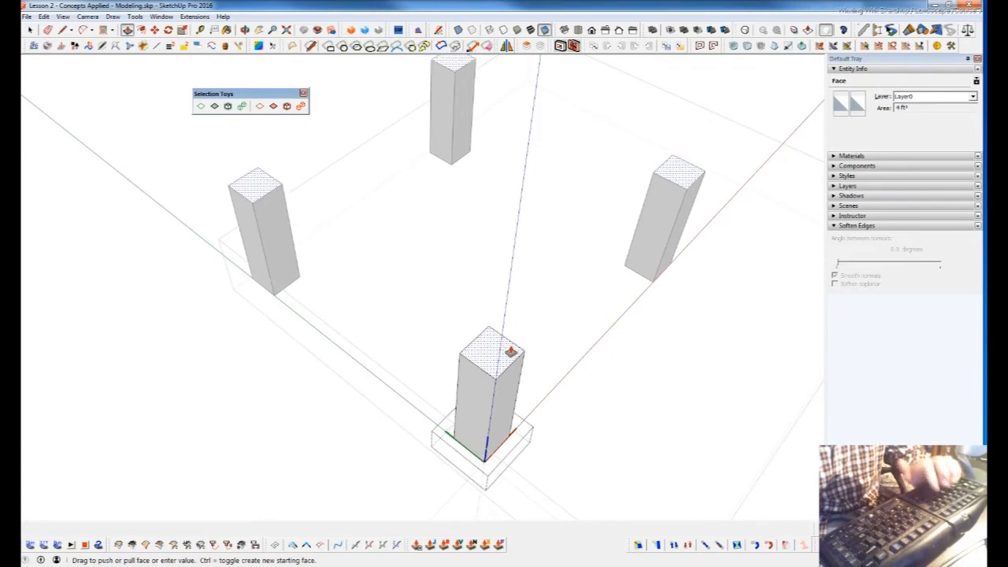
Undo the extrusion of the corner square's face and leave the component.
{"action": "key", "text": "space"}
{"action": "middle_click_drag", "start_coordinate": [511, 354], "coordinate": [492, 371]}
{"action": "left_click", "coordinate": [493, 370]}
{"action": "middle_click_drag", "start_coordinate": [489, 413], "coordinate": [257, 243]}
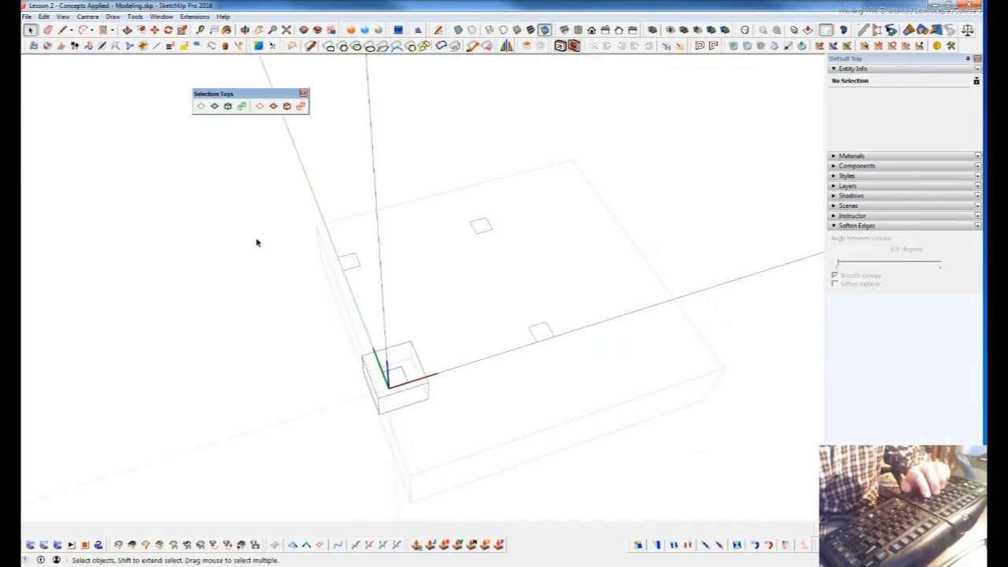
{"action": "left_click", "coordinate": [568, 426]}
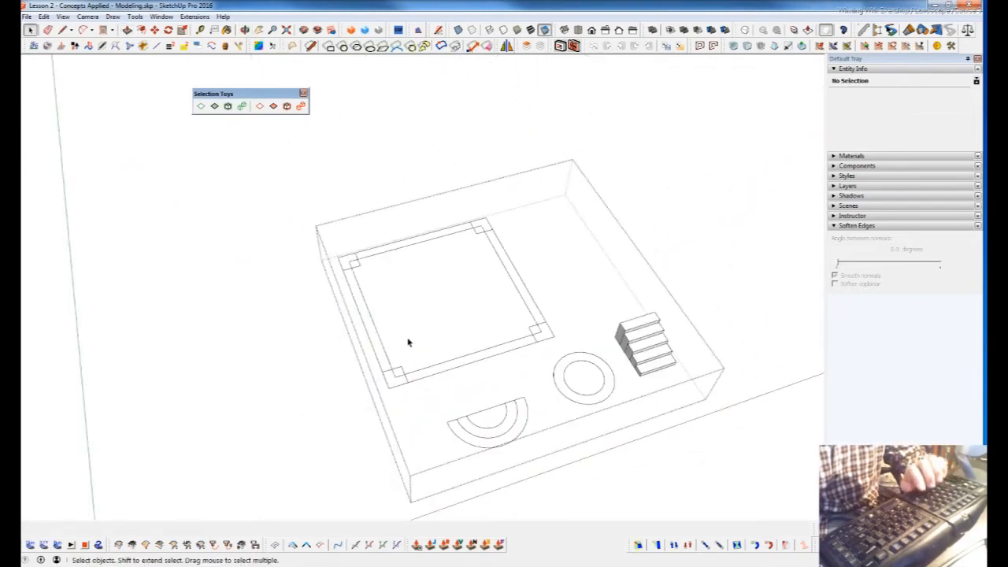
Select the front corner component farthest from the steps and examine its Instances selection options, then dismiss them.
{"action": "scroll", "coordinate": [408, 342], "scroll_direction": "up", "scroll_amount": 5}
{"action": "scroll", "coordinate": [351, 428], "scroll_direction": "down", "scroll_amount": 3}
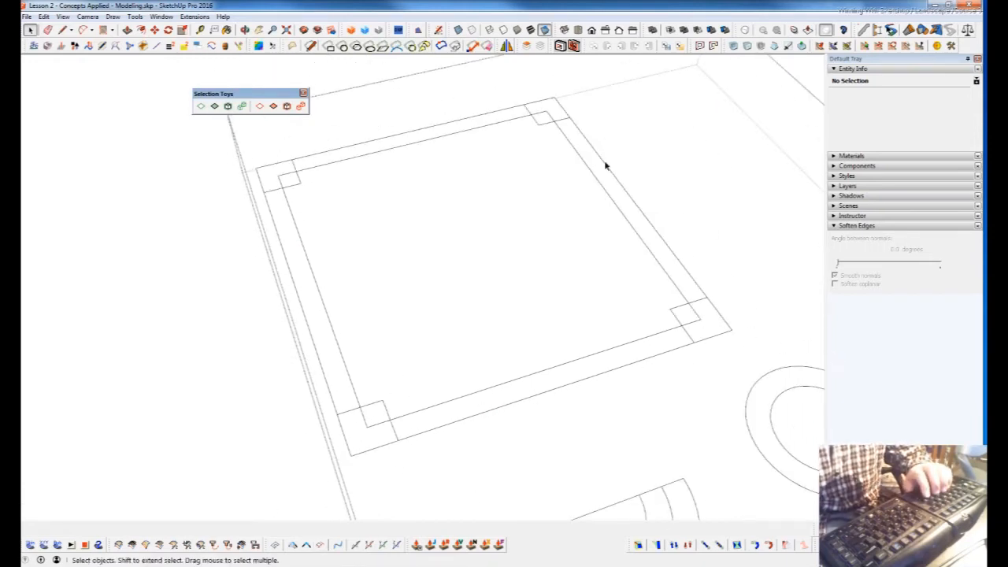
{"action": "left_click", "coordinate": [373, 417]}
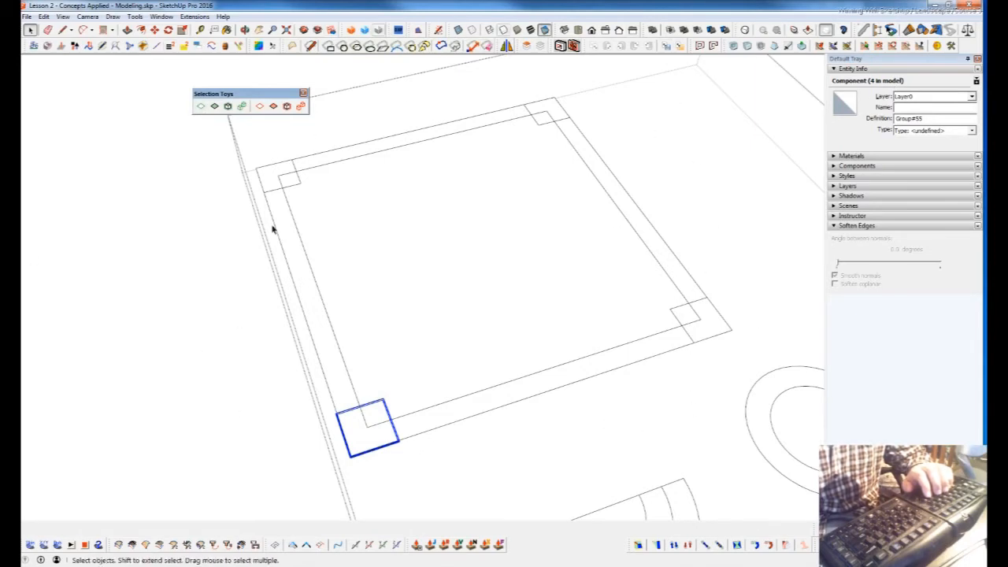
{"action": "middle_click_drag", "start_coordinate": [617, 308], "coordinate": [520, 434]}
{"action": "right_click", "coordinate": [408, 441]}
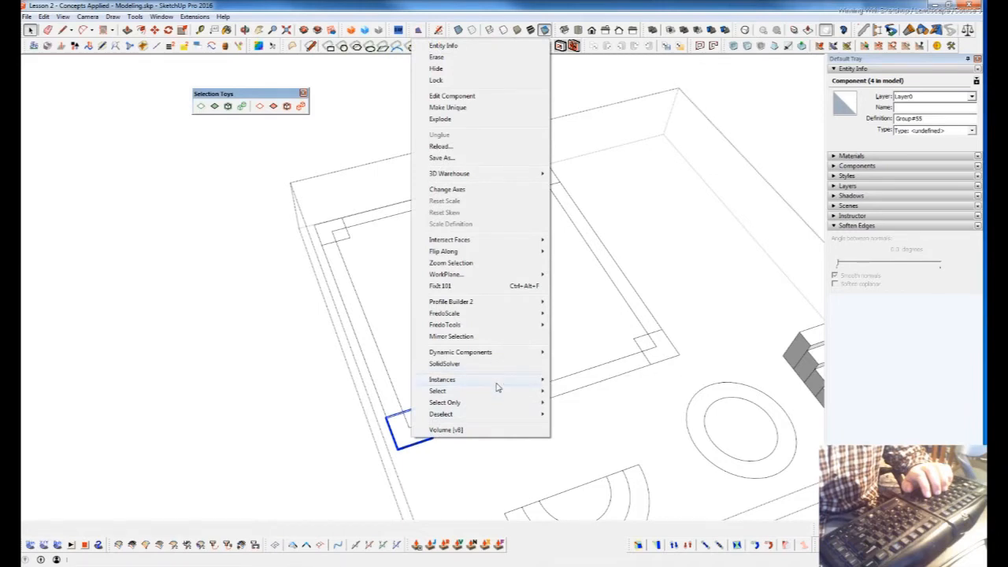
{"action": "mouse_move", "coordinate": [497, 385]}
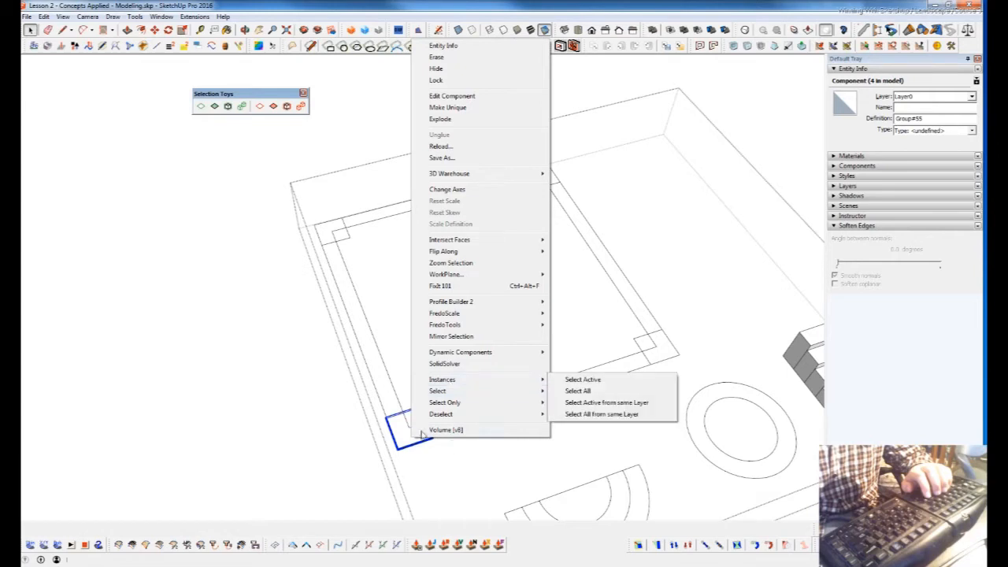
{"action": "mouse_move", "coordinate": [445, 379]}
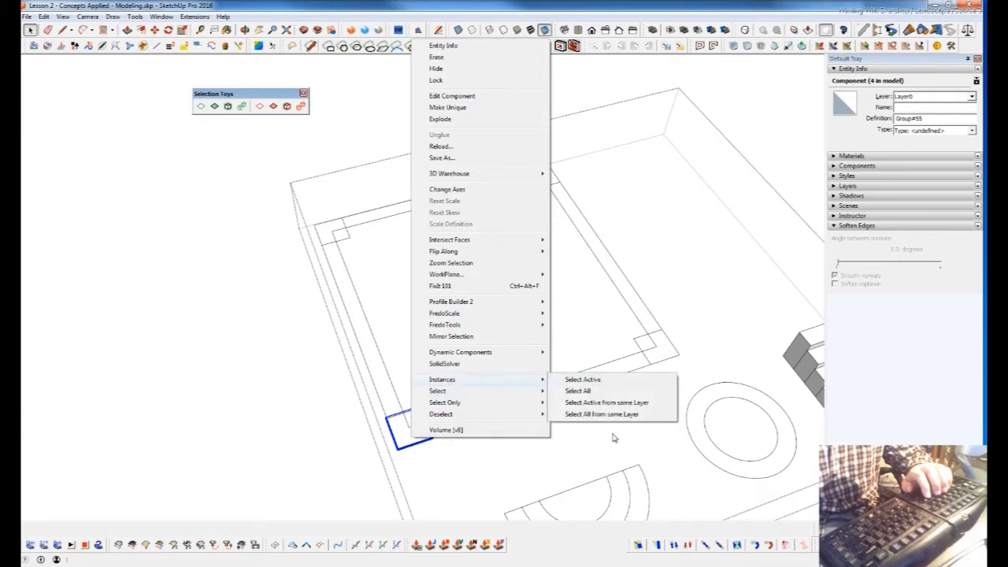
{"action": "left_click", "coordinate": [437, 471]}
{"action": "left_click", "coordinate": [437, 471]}
Reselect the front corner component farthest from the steps, and leave the group holding the plan features.
{"action": "left_click", "coordinate": [431, 425]}
{"action": "scroll", "coordinate": [508, 343], "scroll_direction": "down", "scroll_amount": 3}
{"action": "scroll", "coordinate": [509, 343], "scroll_direction": "down", "scroll_amount": 2}
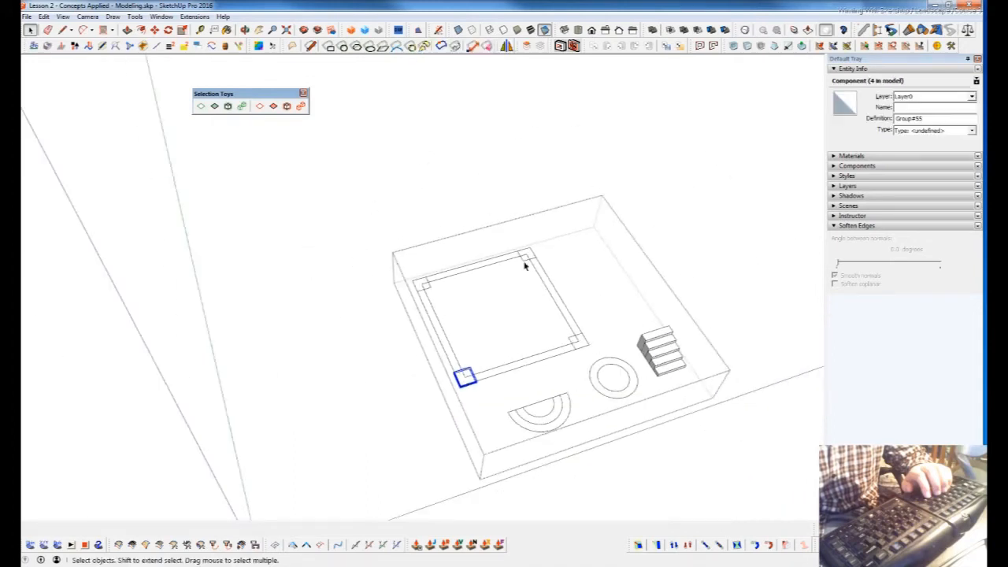
{"action": "mouse_move", "coordinate": [687, 501]}
{"action": "middle_mouse_down"}
{"action": "mouse_move", "coordinate": [612, 459]}
{"action": "mouse_move", "coordinate": [409, 389]}
{"action": "middle_mouse_up"}
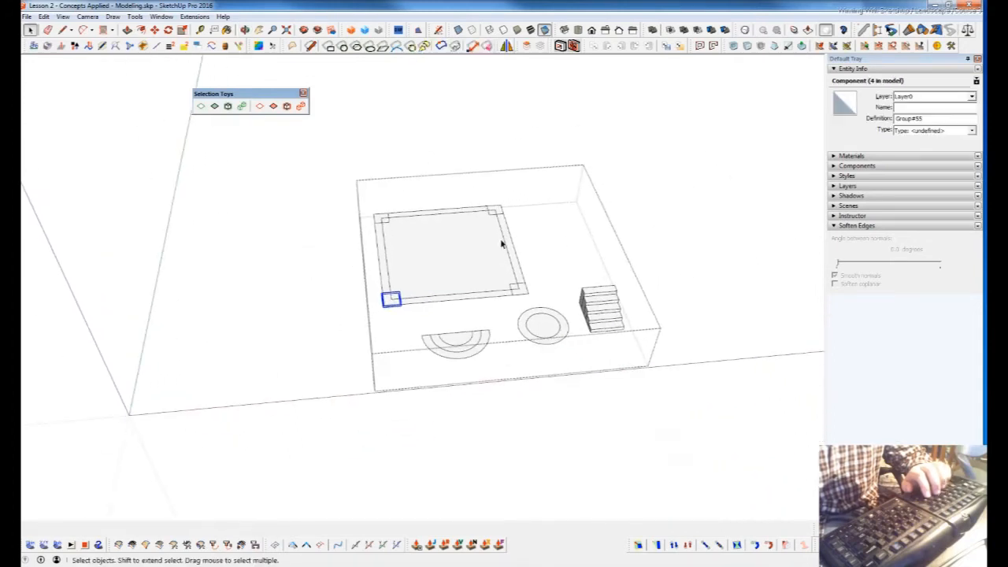
{"action": "scroll", "coordinate": [451, 304], "scroll_direction": "down", "scroll_amount": 3}
{"action": "left_click", "coordinate": [425, 370]}
{"action": "scroll", "coordinate": [390, 331], "scroll_direction": "up", "scroll_amount": 3}
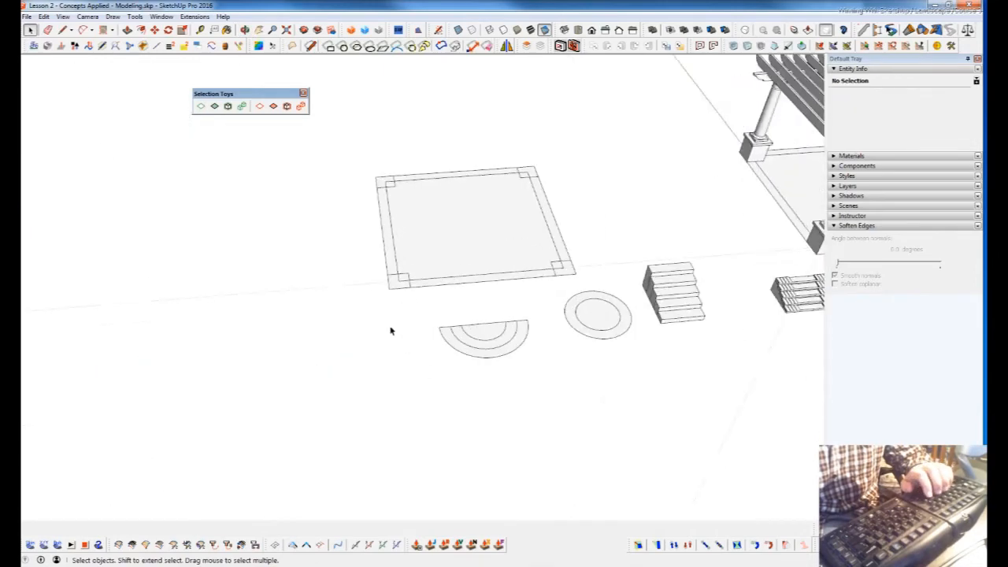
{"action": "mouse_move", "coordinate": [610, 231]}
{"action": "middle_mouse_down"}
{"action": "mouse_move", "coordinate": [461, 293]}
{"action": "mouse_move", "coordinate": [452, 472]}
{"action": "middle_mouse_up"}
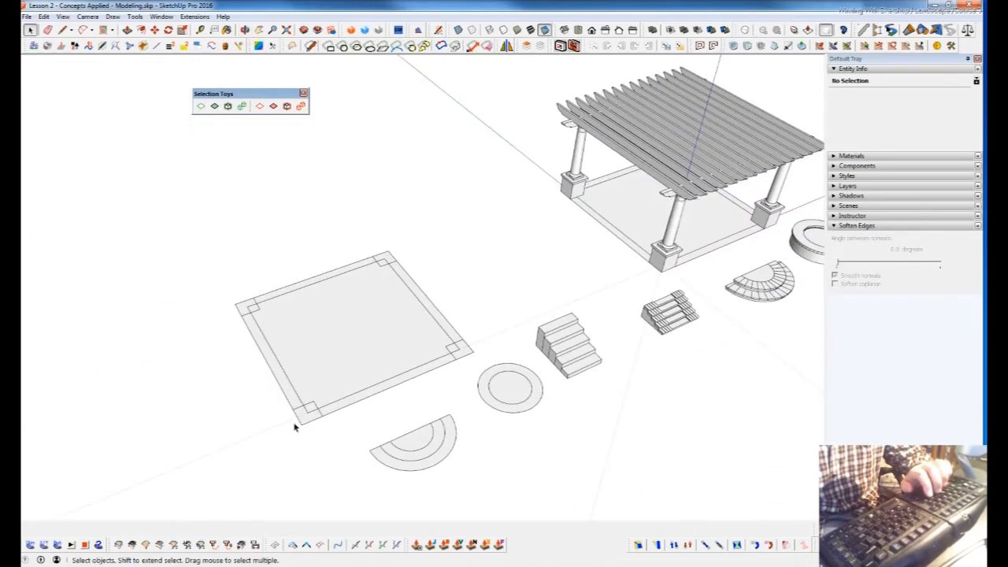
Consult the shortcuts list in Notepad, return to SketchUp, reopen the features group and try Divide Face on the inner edge farthest from the steps.
{"action": "key", "text": "alt+Tab"}
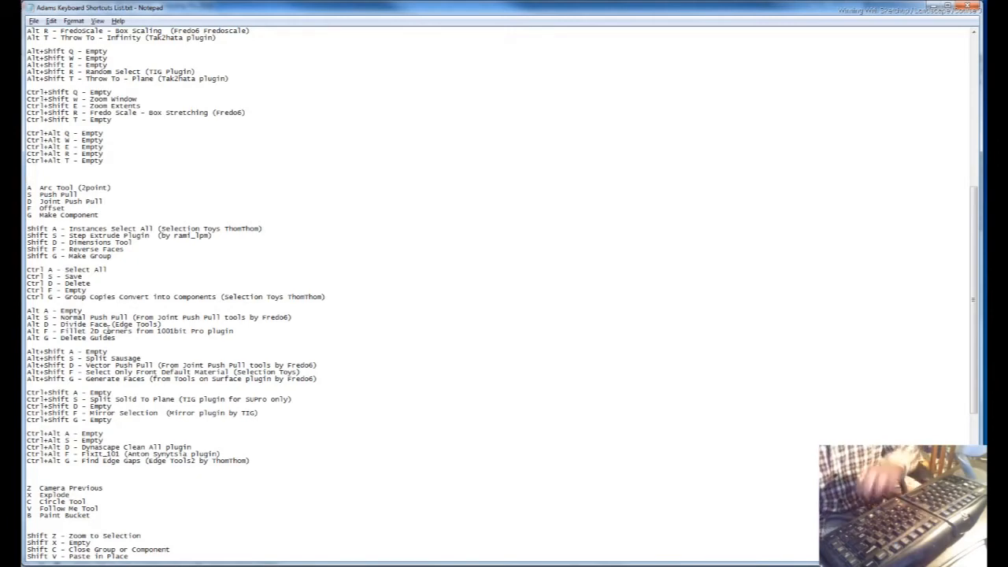
{"action": "key", "text": "alt+Tab"}
{"action": "middle_click_drag", "start_coordinate": [380, 376], "coordinate": [408, 380]}
{"action": "scroll", "coordinate": [408, 381], "scroll_direction": "up", "scroll_amount": 4}
{"action": "double_click", "coordinate": [407, 449]}
{"action": "key", "text": "f"}
{"action": "left_click", "coordinate": [359, 467]}
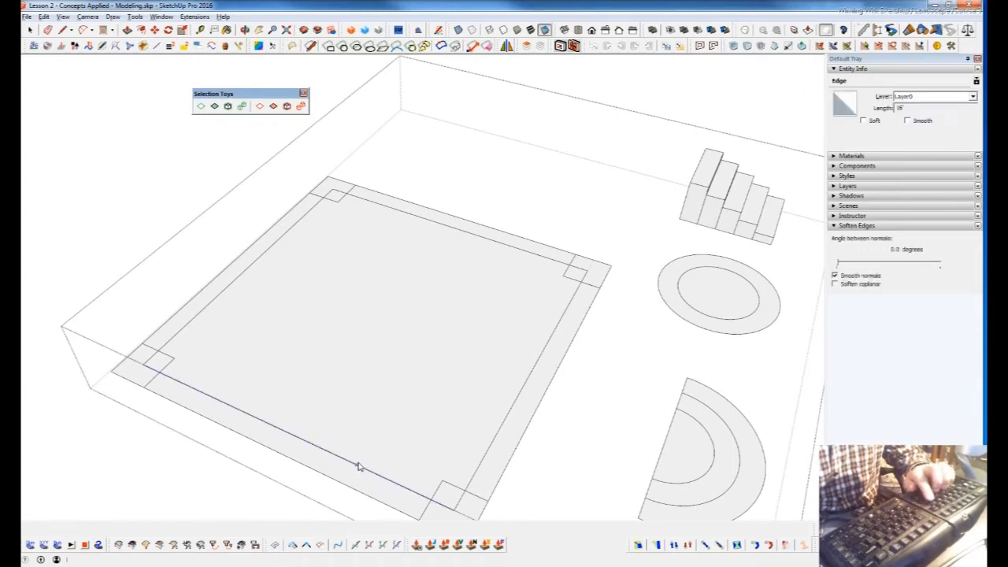
{"action": "middle_click_drag", "start_coordinate": [386, 450], "coordinate": [386, 407]}
{"action": "key", "text": "t"}
{"action": "left_click", "coordinate": [378, 411]}
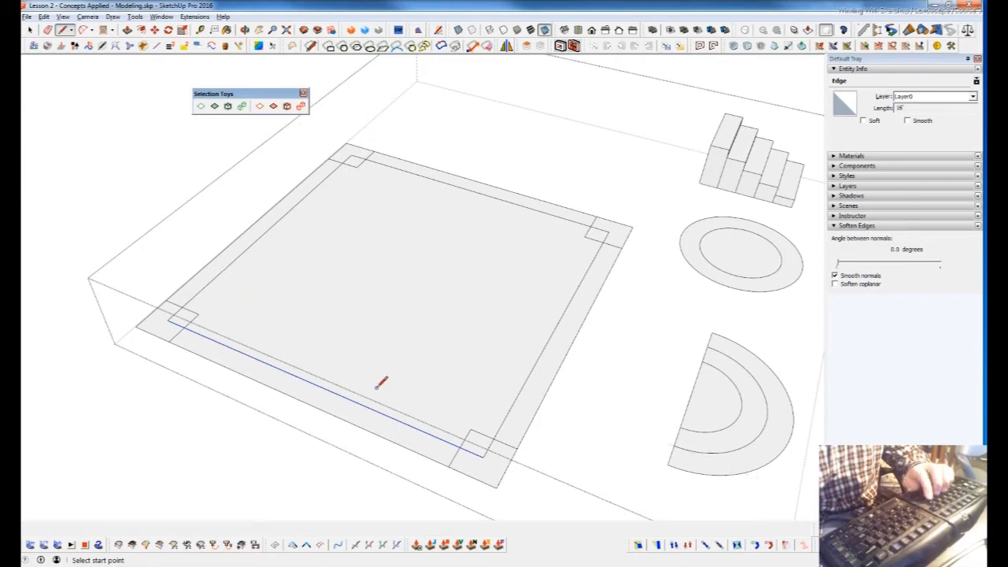
{"action": "key", "text": "space"}
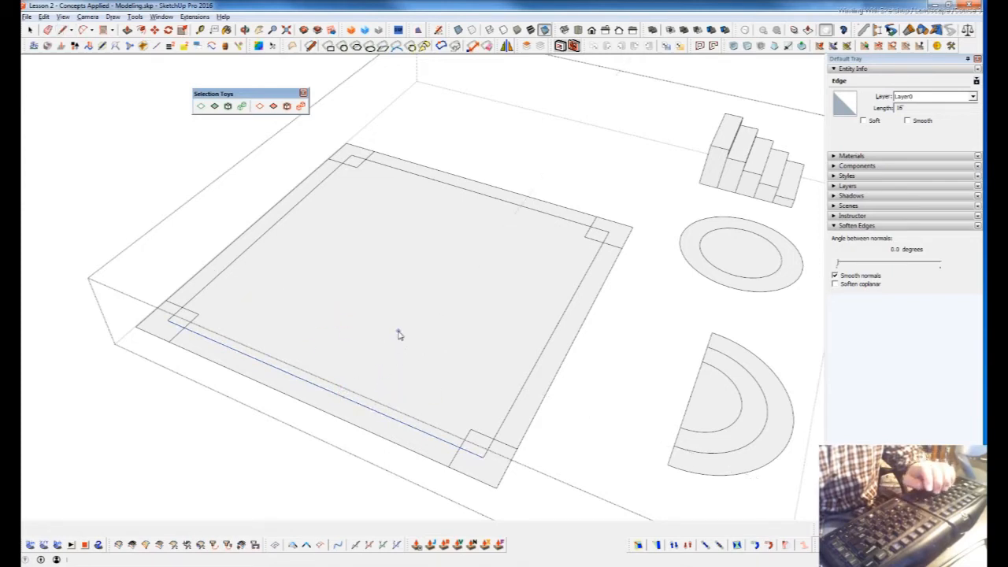
Open the square border group, divide its inner face parallel to the edge farthest from the steps, and delete the dividing edge.
{"action": "double_click", "coordinate": [362, 364]}
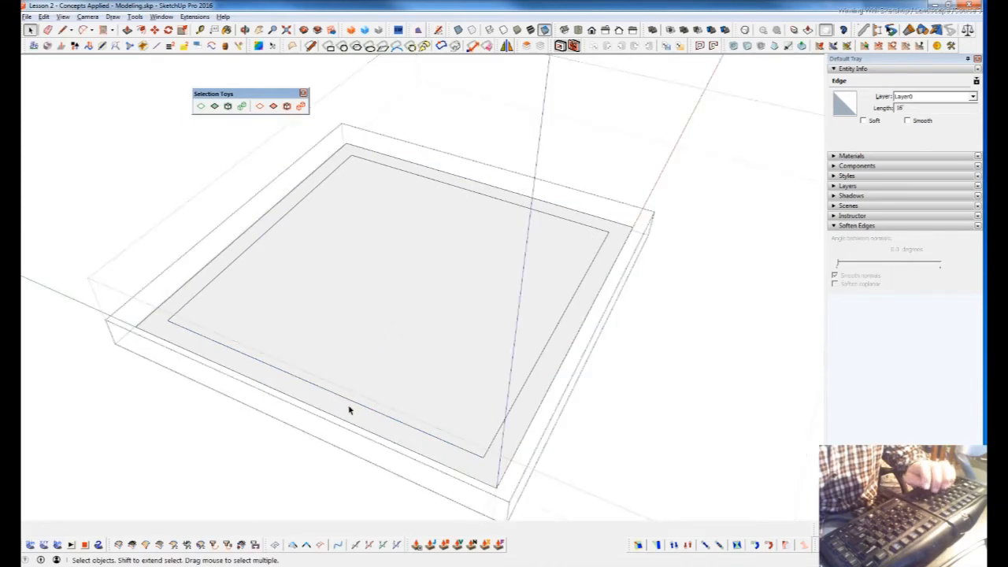
{"action": "left_click", "coordinate": [351, 404]}
{"action": "left_click", "coordinate": [351, 403]}
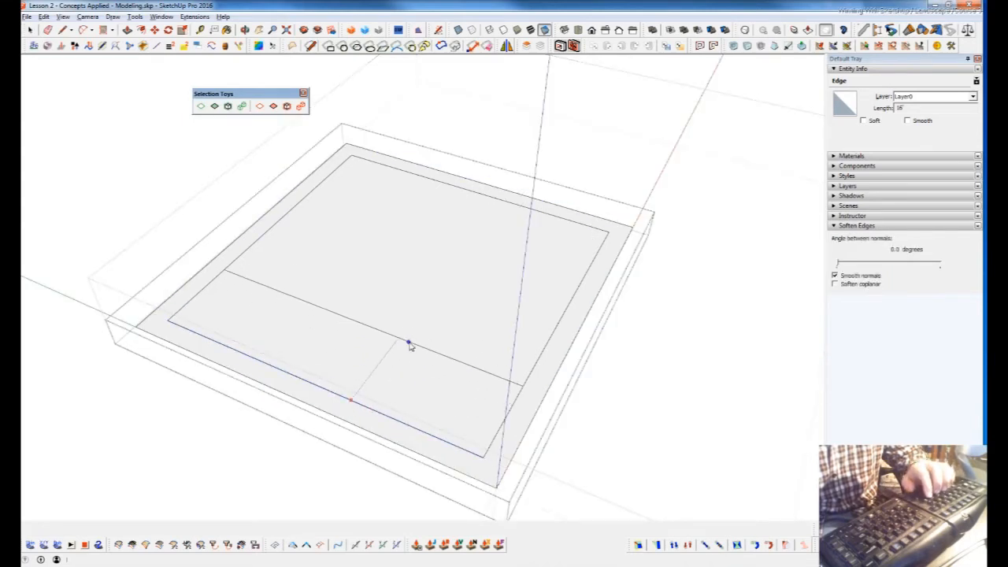
{"action": "left_click", "coordinate": [406, 347]}
{"action": "left_click", "coordinate": [426, 348]}
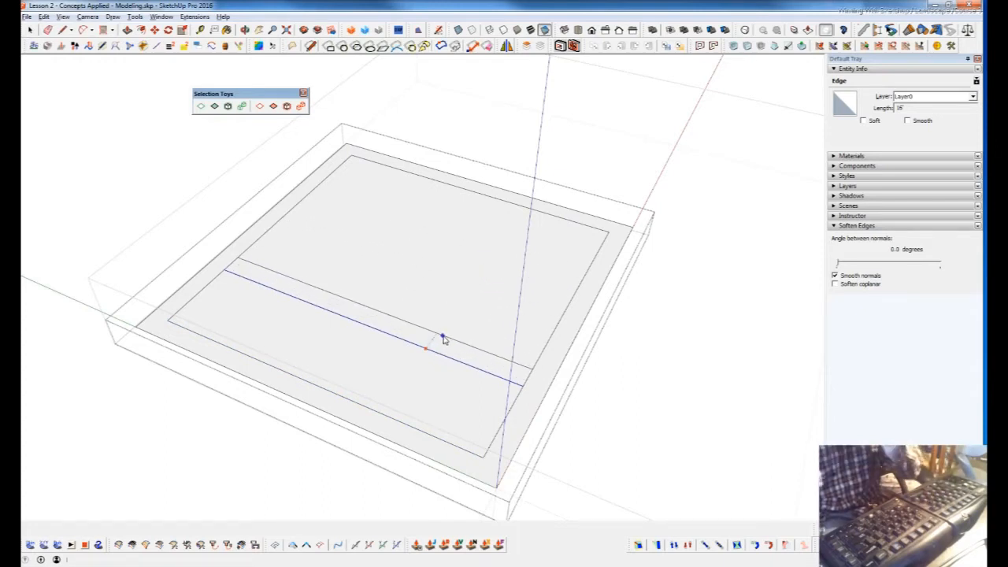
{"action": "key", "text": "space"}
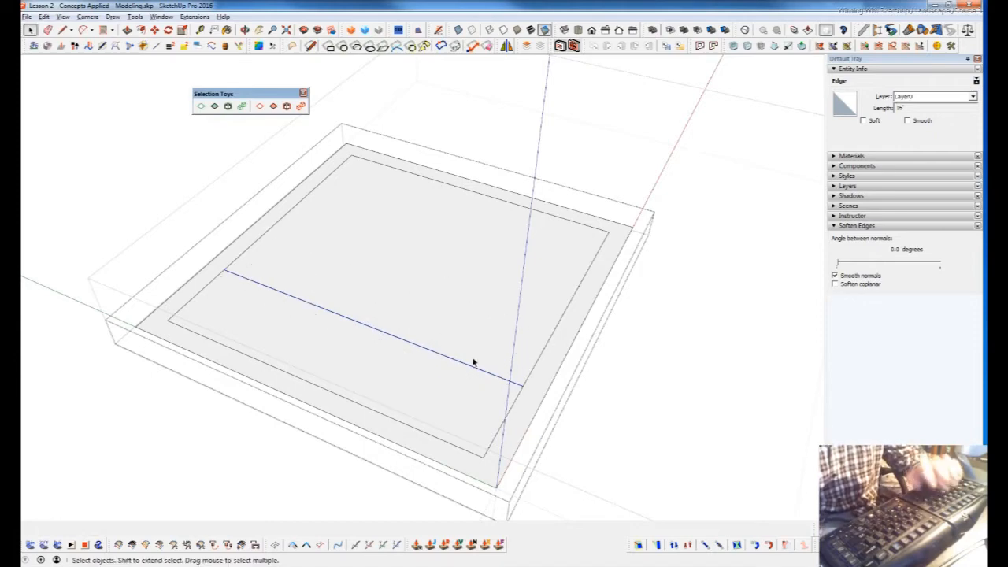
{"action": "key", "text": "ctrl+d"}
Check the shortcuts list in Notepad, return to SketchUp, and delete and restore the border group's inner face twice.
{"action": "key", "text": "alt+Tab"}
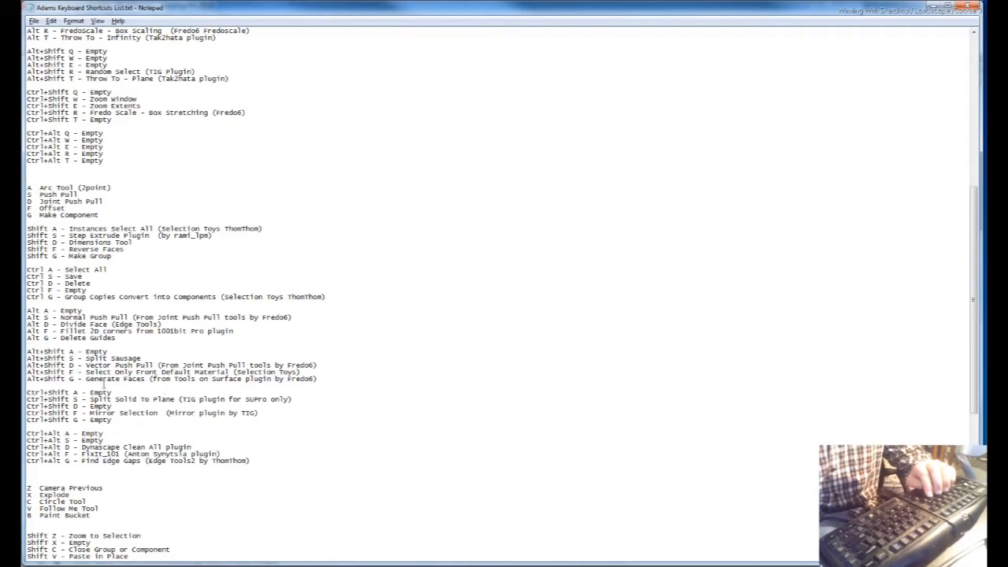
{"action": "key", "text": "alt+Tab"}
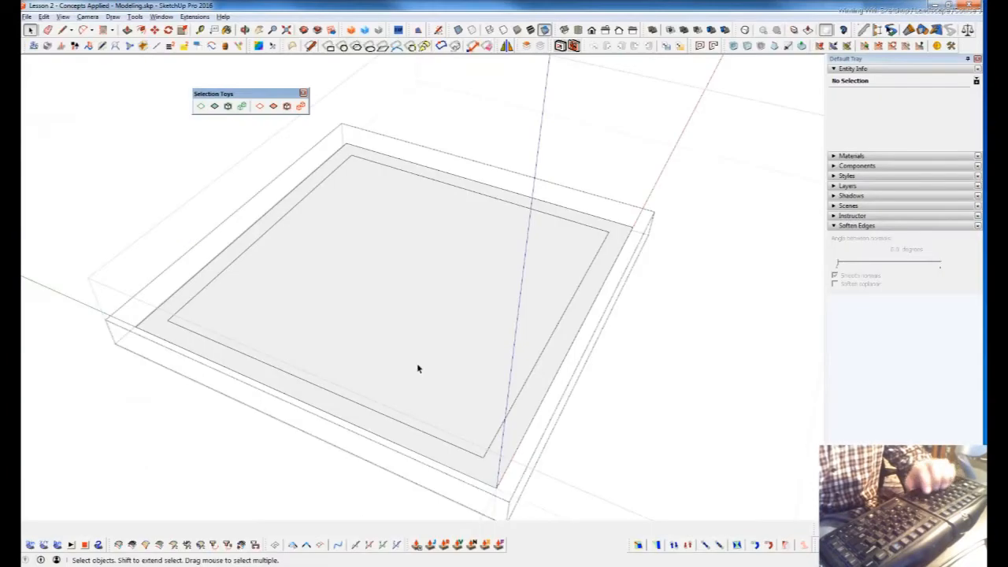
{"action": "middle_click_drag", "start_coordinate": [417, 367], "coordinate": [307, 416]}
{"action": "left_click", "coordinate": [410, 394]}
{"action": "key", "text": "Delete"}
{"action": "key", "text": "ctrl+z"}
{"action": "middle_click_drag", "start_coordinate": [367, 312], "coordinate": [456, 265]}
{"action": "left_click", "coordinate": [462, 342]}
{"action": "middle_click_drag", "start_coordinate": [462, 342], "coordinate": [529, 372]}
{"action": "key", "text": "Delete"}
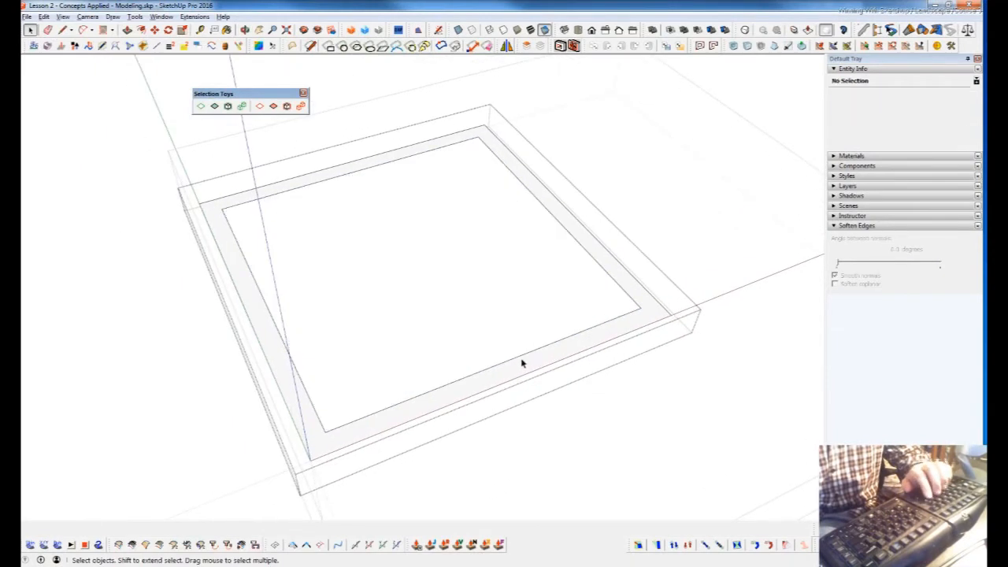
{"action": "key", "text": "ctrl+z"}
Delete the large inner face of the square border group.
{"action": "middle_click_drag", "start_coordinate": [426, 311], "coordinate": [525, 261]}
{"action": "left_click", "coordinate": [376, 397]}
{"action": "scroll", "coordinate": [525, 261], "scroll_direction": "up", "scroll_amount": 3}
{"action": "key", "text": "Delete"}
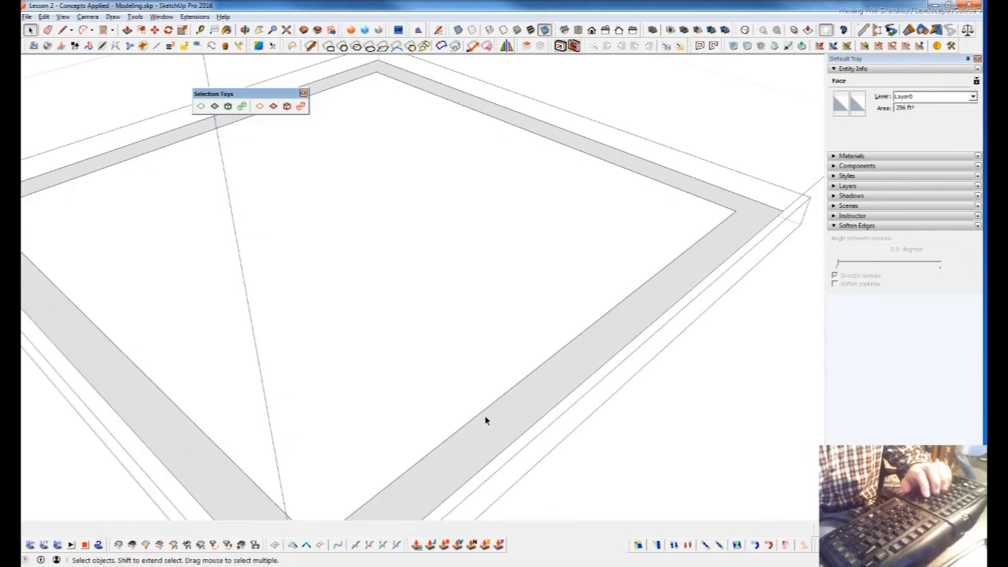
Try to restore the missing inner face by tracing its front edge corner to corner with the Line tool.
{"action": "key", "text": "l"}
{"action": "scroll", "coordinate": [457, 271], "scroll_direction": "down", "scroll_amount": 3}
{"action": "left_click", "coordinate": [417, 366]}
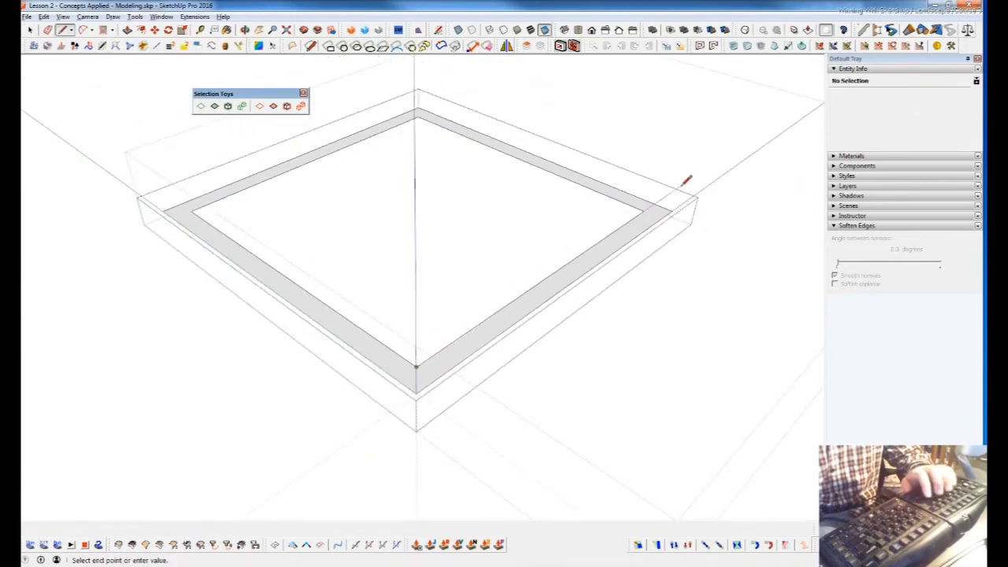
{"action": "left_click", "coordinate": [643, 211]}
{"action": "key", "text": "space"}
Select the border's inner front edge and fill the opening with the Generate Faces command.
{"action": "scroll", "coordinate": [534, 244], "scroll_direction": "up", "scroll_amount": 5}
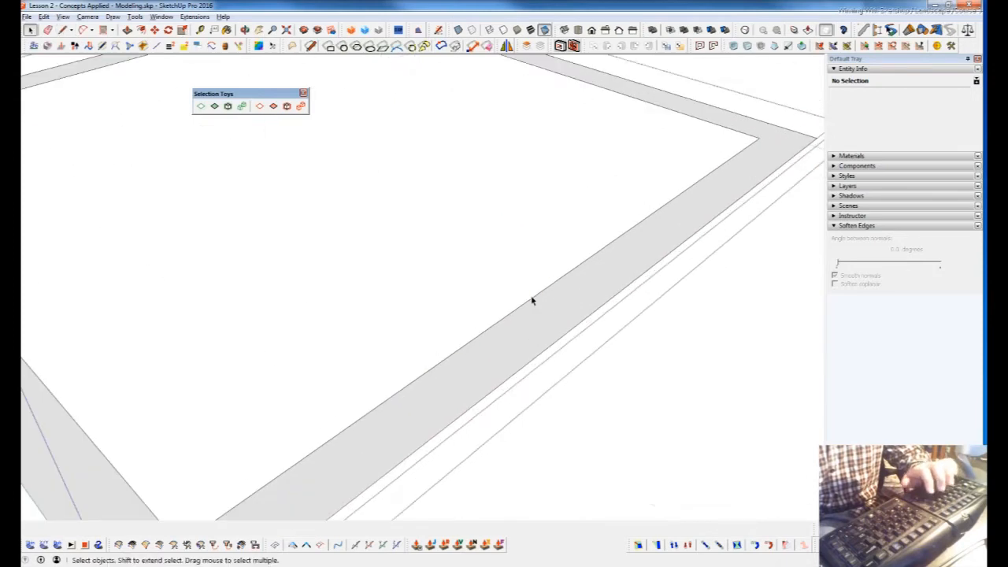
{"action": "right_click", "coordinate": [535, 297]}
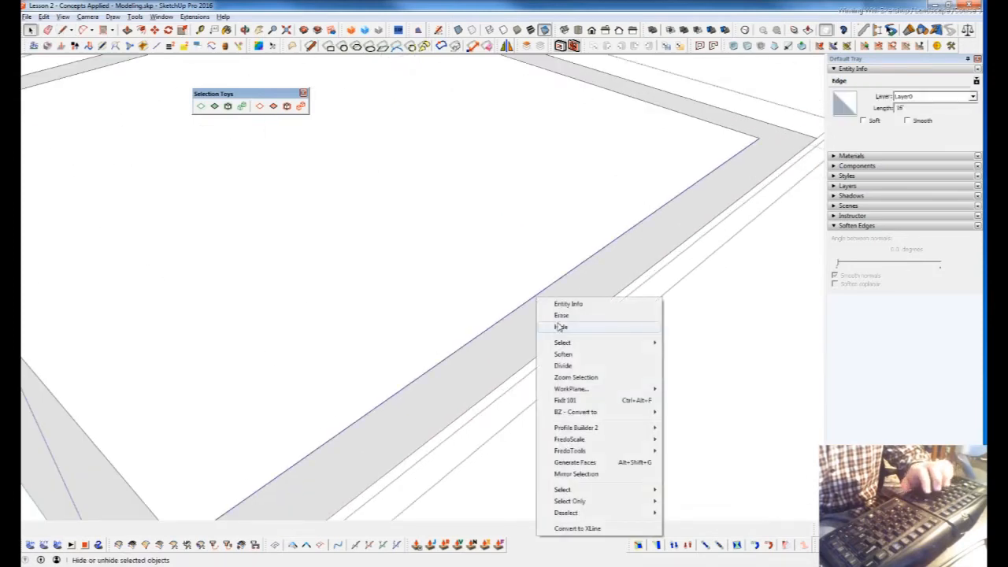
{"action": "left_click", "coordinate": [589, 466]}
{"action": "scroll", "coordinate": [504, 354], "scroll_direction": "down", "scroll_amount": 5}
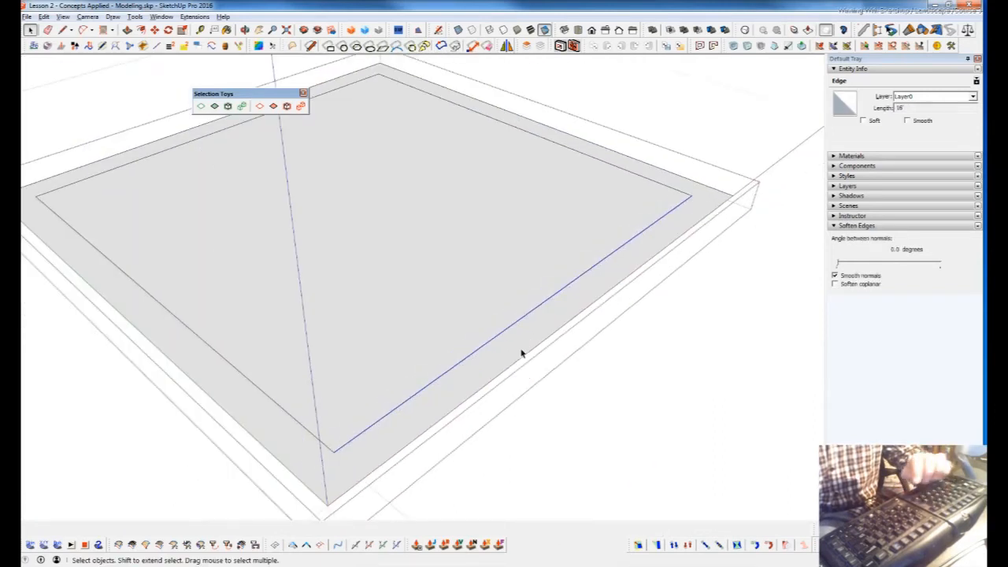
Switch to the shortcuts list in Notepad and read the remaining Alt, Shift and Ctrl combinations assigned to plugins.
{"action": "key", "text": "alt+Tab"}
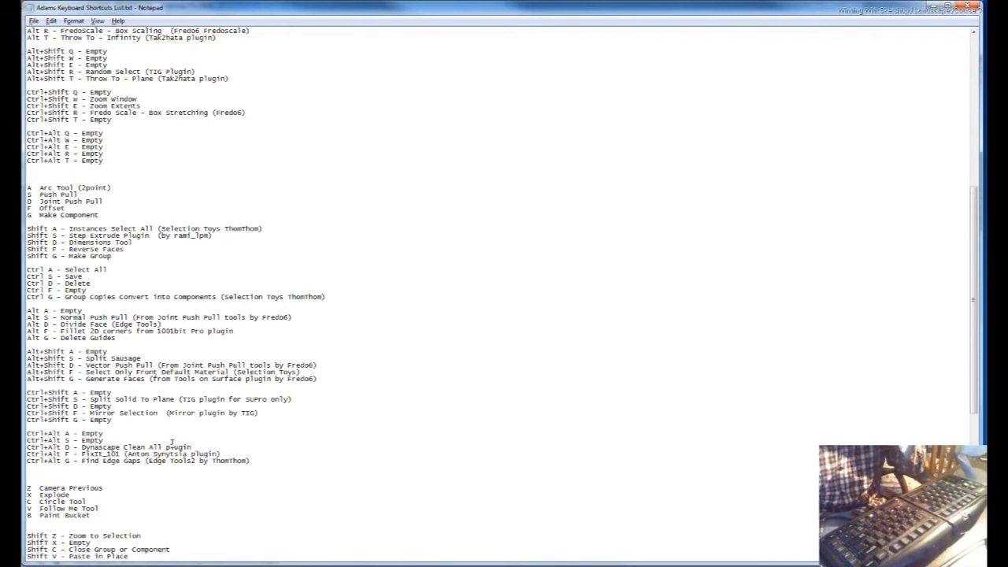
{"action": "scroll", "coordinate": [209, 412], "scroll_direction": "down", "scroll_amount": 5}
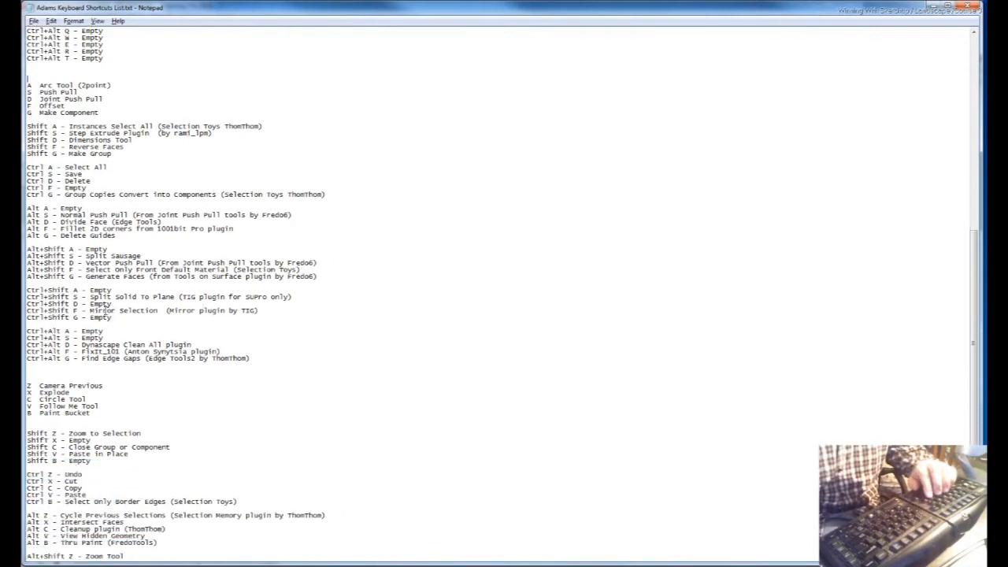
{"action": "middle_click", "coordinate": [276, 285]}
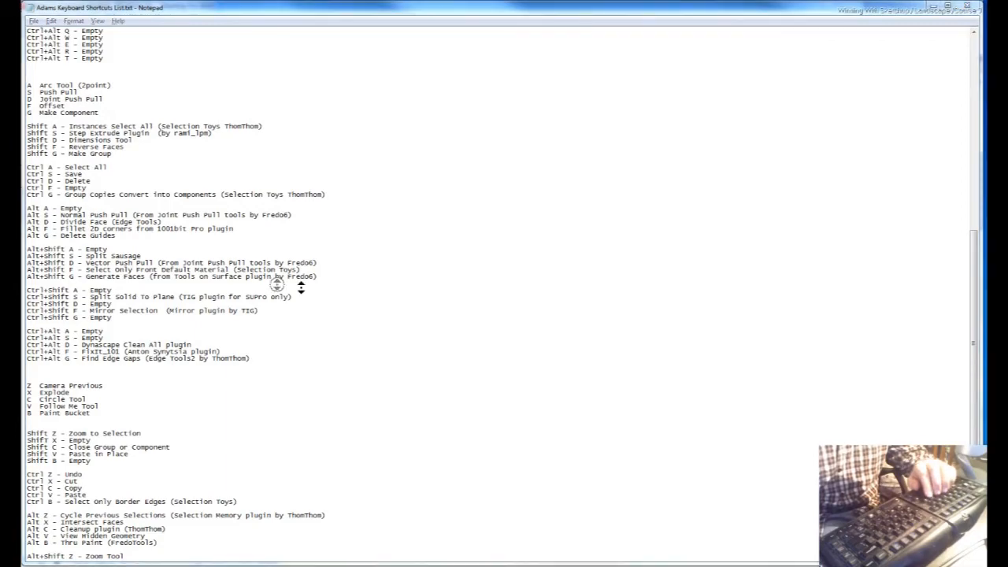
{"action": "middle_click", "coordinate": [308, 349]}
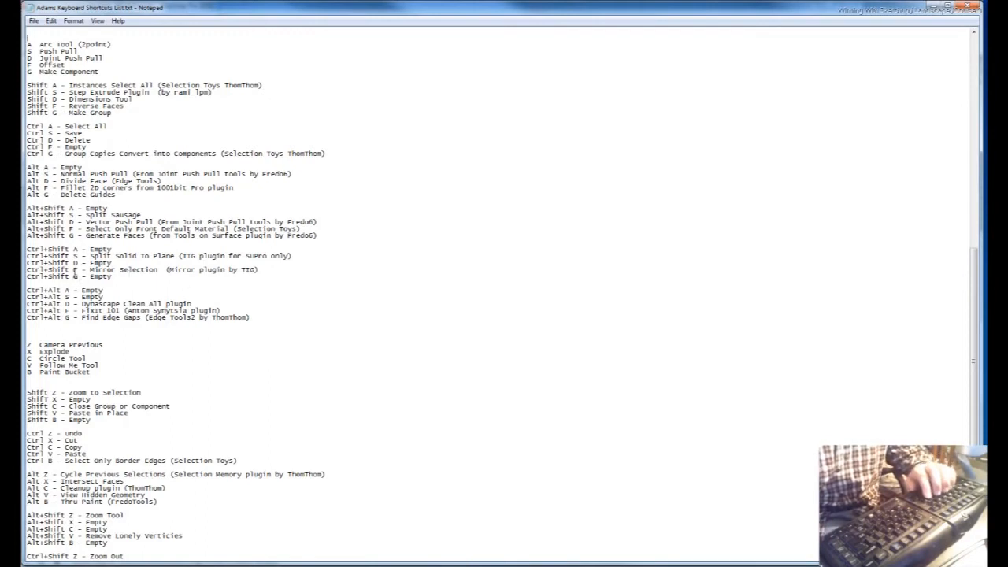
{"action": "scroll", "coordinate": [79, 277], "scroll_direction": "down", "scroll_amount": 1}
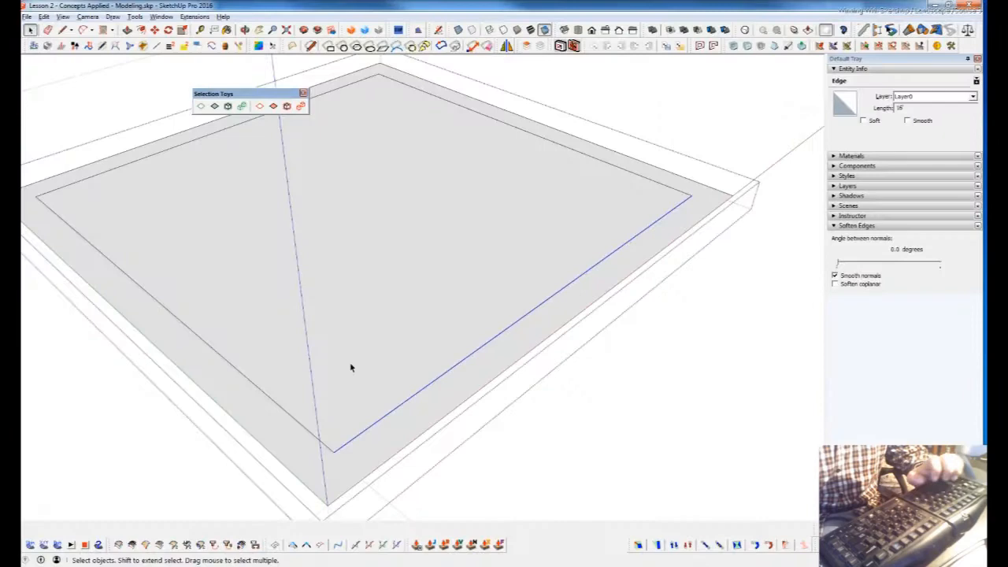
Leave the square border group and select the staircase group.
{"action": "mouse_move", "coordinate": [349, 365]}
{"action": "middle_mouse_down"}
{"action": "mouse_move", "coordinate": [292, 356]}
{"action": "mouse_move", "coordinate": [262, 370]}
{"action": "mouse_move", "coordinate": [479, 294]}
{"action": "mouse_move", "coordinate": [732, 340]}
{"action": "middle_mouse_up"}
{"action": "scroll", "coordinate": [268, 373], "scroll_direction": "down", "scroll_amount": 5}
{"action": "left_click", "coordinate": [280, 376]}
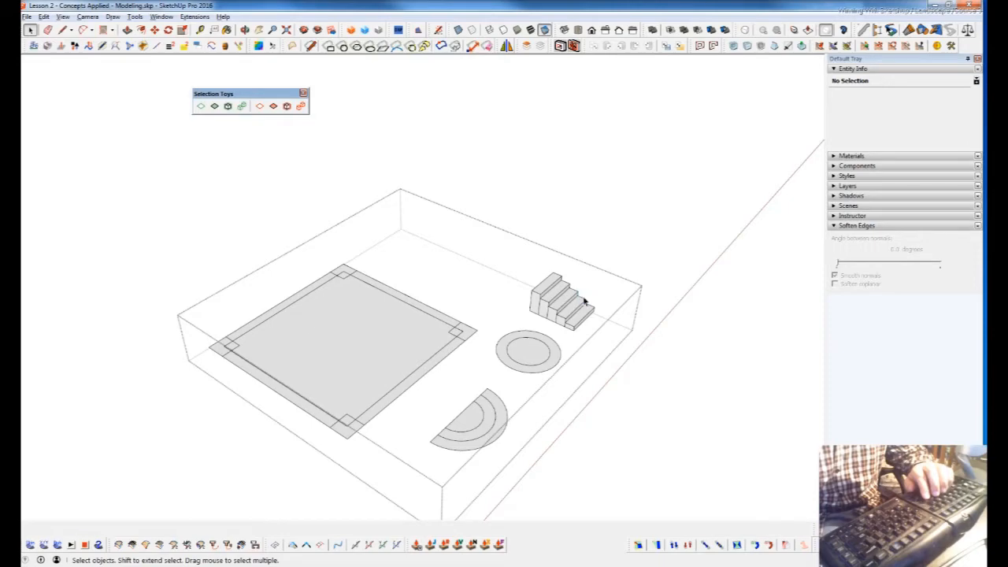
{"action": "scroll", "coordinate": [559, 335], "scroll_direction": "down", "scroll_amount": 5}
{"action": "scroll", "coordinate": [602, 324], "scroll_direction": "up", "scroll_amount": 10}
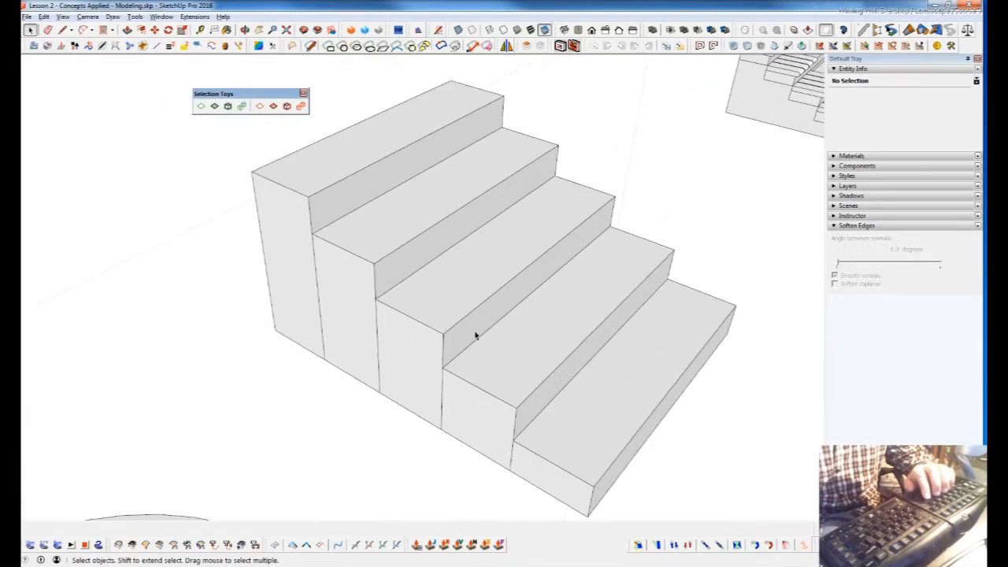
{"action": "middle_click_drag", "start_coordinate": [553, 360], "coordinate": [513, 289]}
{"action": "left_click", "coordinate": [543, 338]}
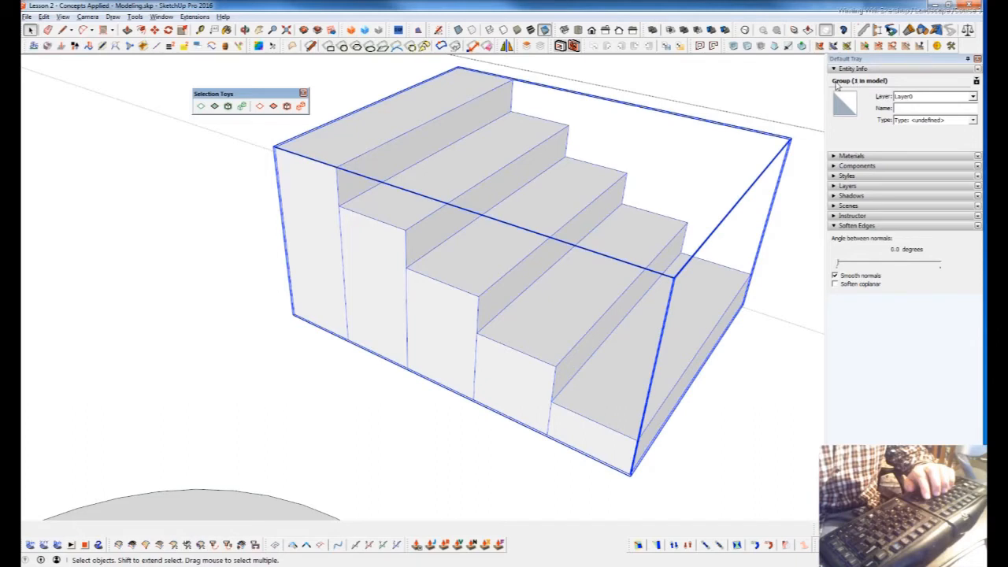
Turn on X-ray display, open the staircase group for editing and select all of its geometry.
{"action": "middle_click_drag", "start_coordinate": [506, 383], "coordinate": [504, 300]}
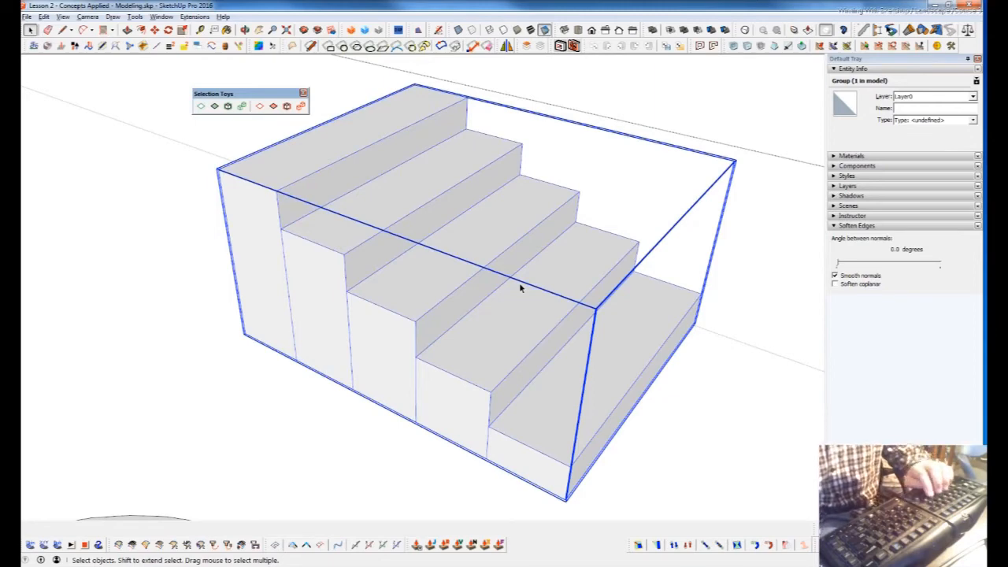
{"action": "mouse_move", "coordinate": [599, 313]}
{"action": "middle_mouse_down"}
{"action": "mouse_move", "coordinate": [630, 286]}
{"action": "mouse_move", "coordinate": [168, 342]}
{"action": "mouse_move", "coordinate": [630, 497]}
{"action": "mouse_move", "coordinate": [637, 468]}
{"action": "middle_mouse_up"}
{"action": "scroll", "coordinate": [637, 469], "scroll_direction": "down", "scroll_amount": 1}
{"action": "middle_click_drag", "start_coordinate": [482, 426], "coordinate": [529, 412]}
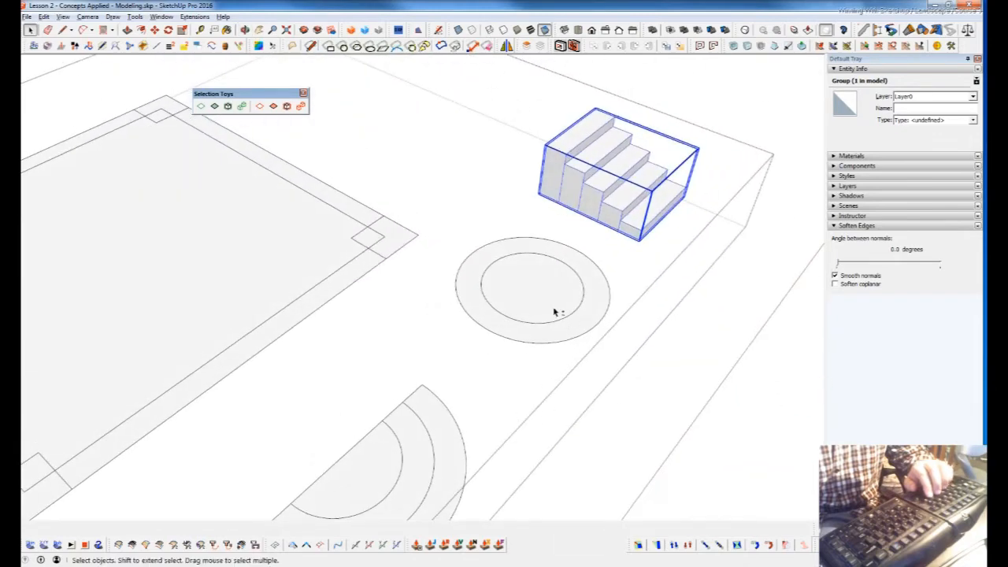
{"action": "middle_click_drag", "start_coordinate": [553, 313], "coordinate": [511, 403], "text": "shift"}
{"action": "scroll", "coordinate": [511, 317], "scroll_direction": "up", "scroll_amount": 8}
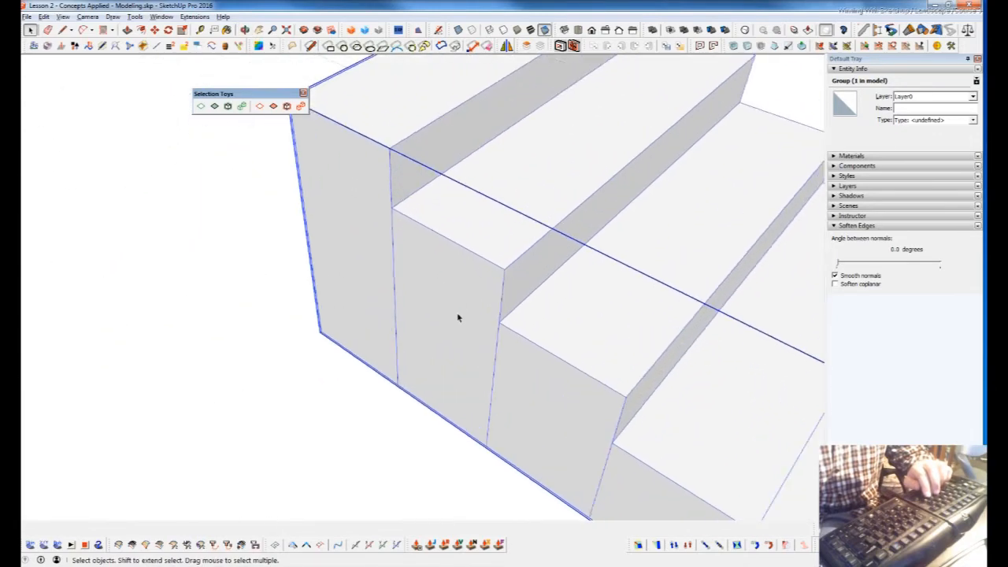
{"action": "key", "text": "x"}
{"action": "scroll", "coordinate": [453, 339], "scroll_direction": "up", "scroll_amount": 2}
{"action": "middle_click_drag", "start_coordinate": [470, 342], "coordinate": [837, 144]}
{"action": "middle_click_drag", "start_coordinate": [372, 403], "coordinate": [603, 311]}
{"action": "double_click", "coordinate": [601, 310]}
{"action": "key", "text": "ctrl+a"}
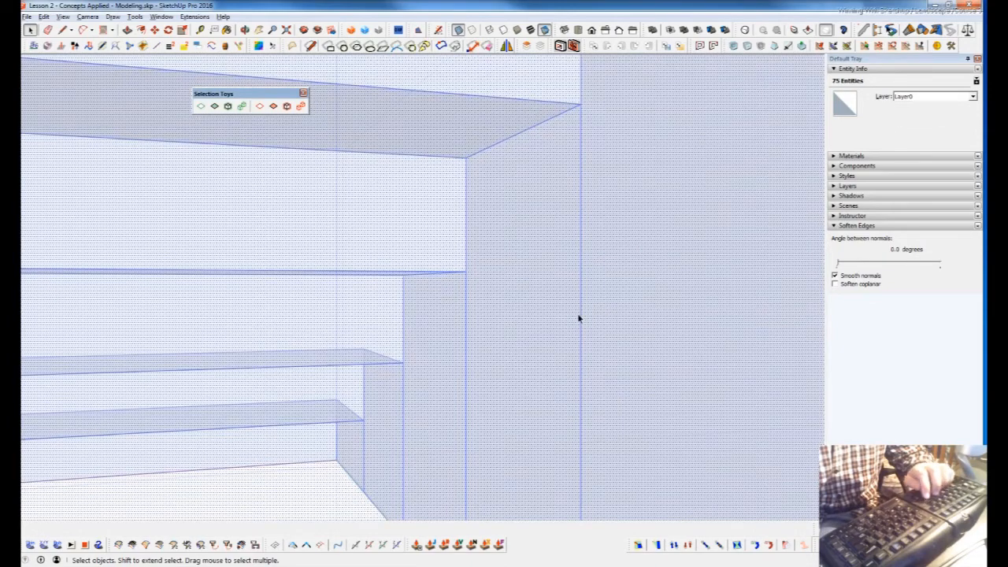
Examine the vertical edges on the inner side wall beneath the steps by selecting them one after another.
{"action": "left_click", "coordinate": [581, 328]}
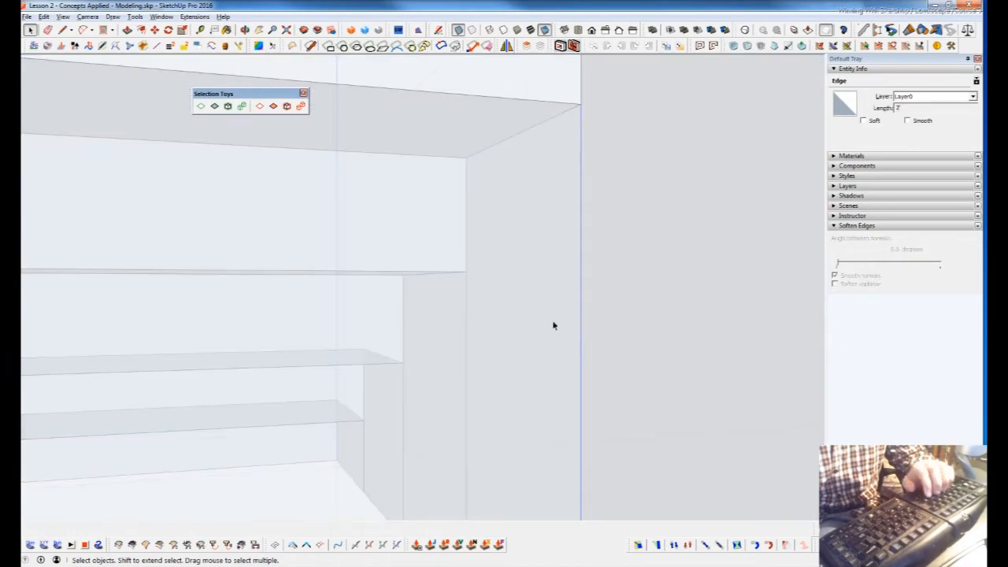
{"action": "middle_click_drag", "start_coordinate": [468, 338], "coordinate": [620, 335]}
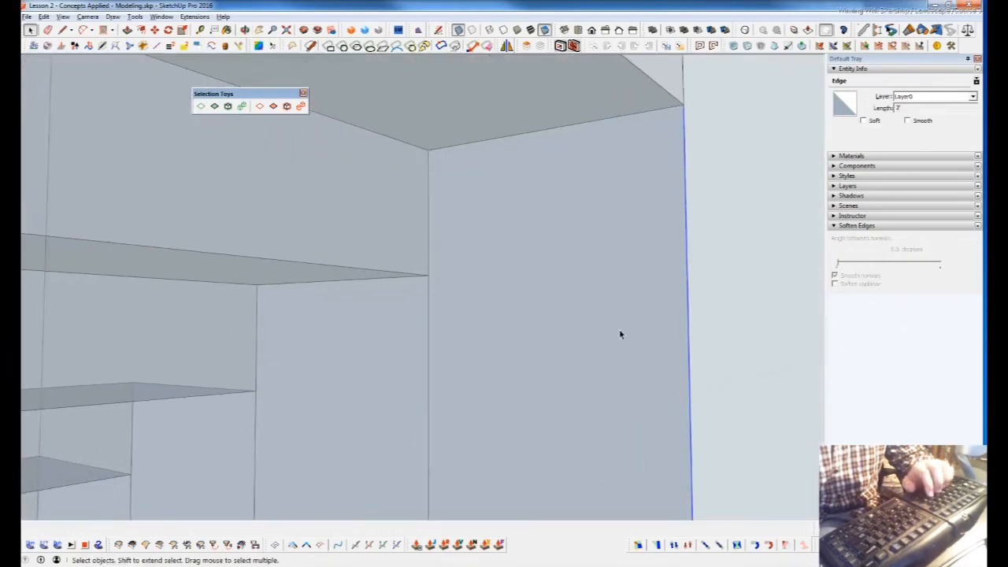
{"action": "left_click", "coordinate": [429, 430]}
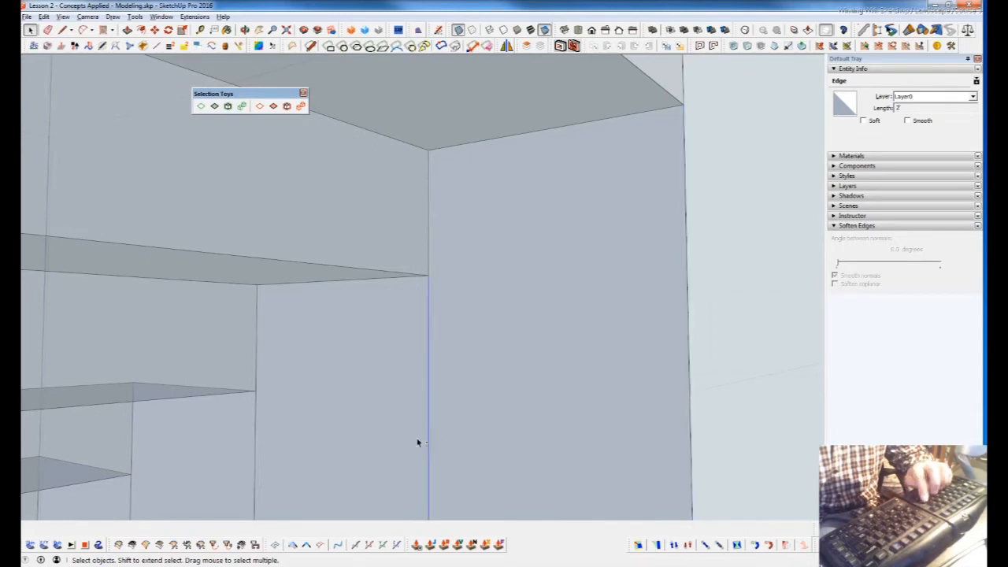
{"action": "middle_click_drag", "start_coordinate": [281, 441], "coordinate": [692, 363]}
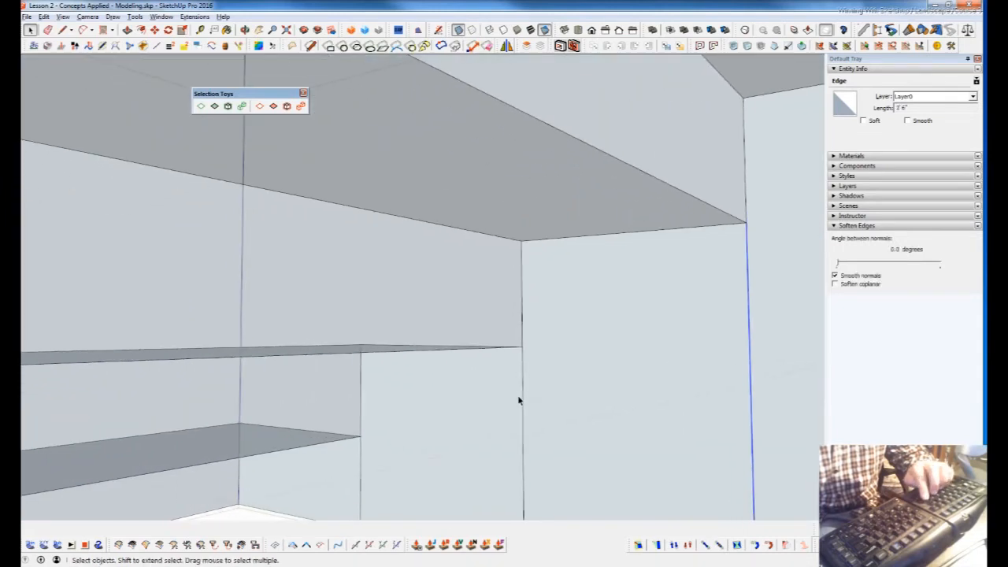
{"action": "left_click", "coordinate": [527, 415]}
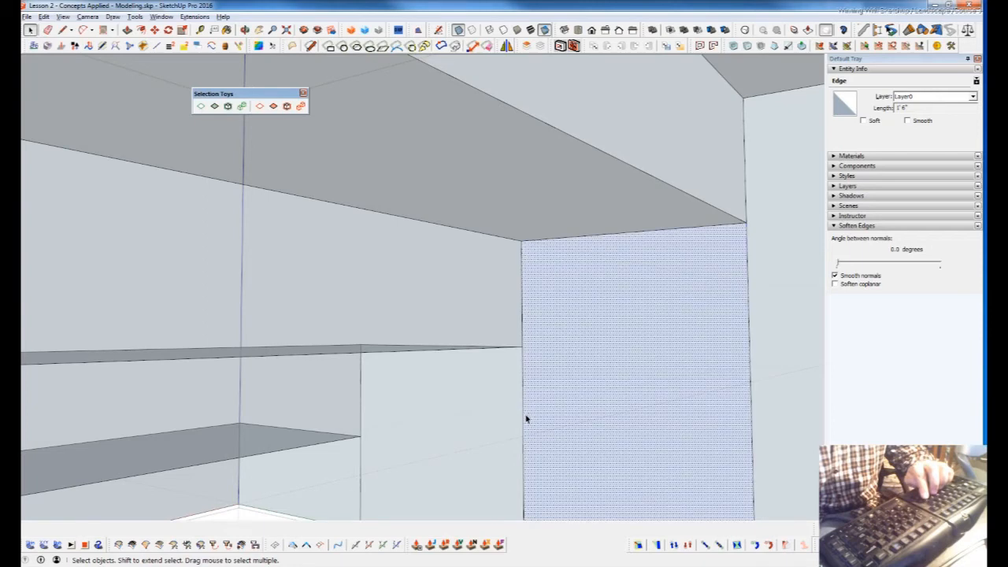
{"action": "left_click", "coordinate": [524, 421]}
{"action": "middle_click_drag", "start_coordinate": [439, 430], "coordinate": [680, 322]}
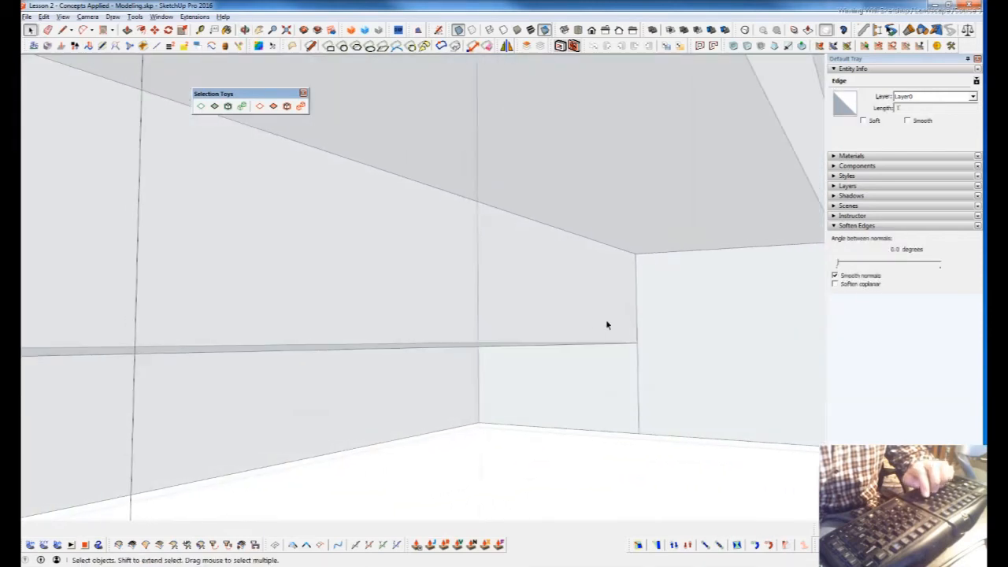
{"action": "middle_click_drag", "start_coordinate": [585, 355], "coordinate": [549, 394]}
{"action": "scroll", "coordinate": [549, 394], "scroll_direction": "down", "scroll_amount": 2}
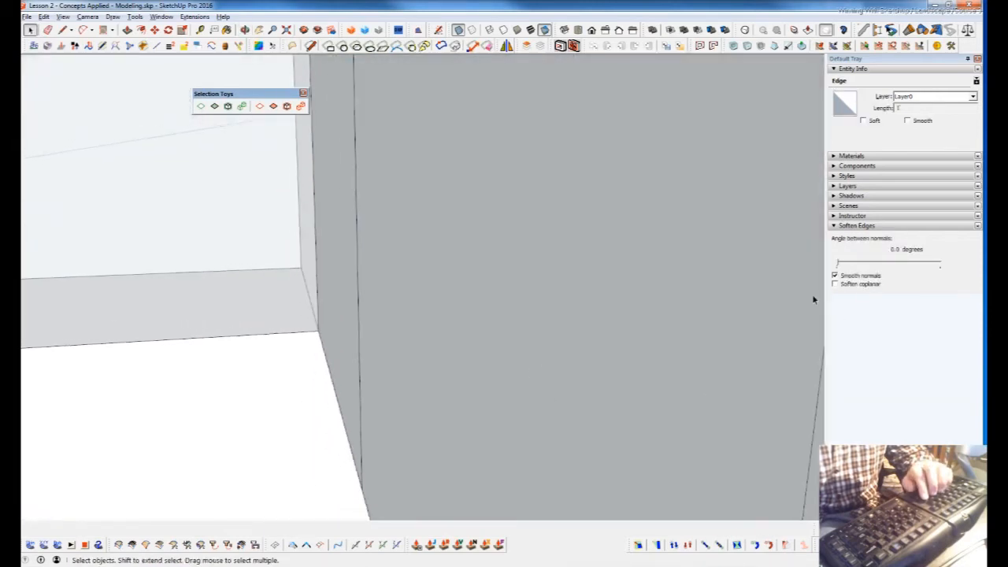
{"action": "scroll", "coordinate": [478, 322], "scroll_direction": "down", "scroll_amount": 6}
{"action": "scroll", "coordinate": [645, 178], "scroll_direction": "down", "scroll_amount": 8}
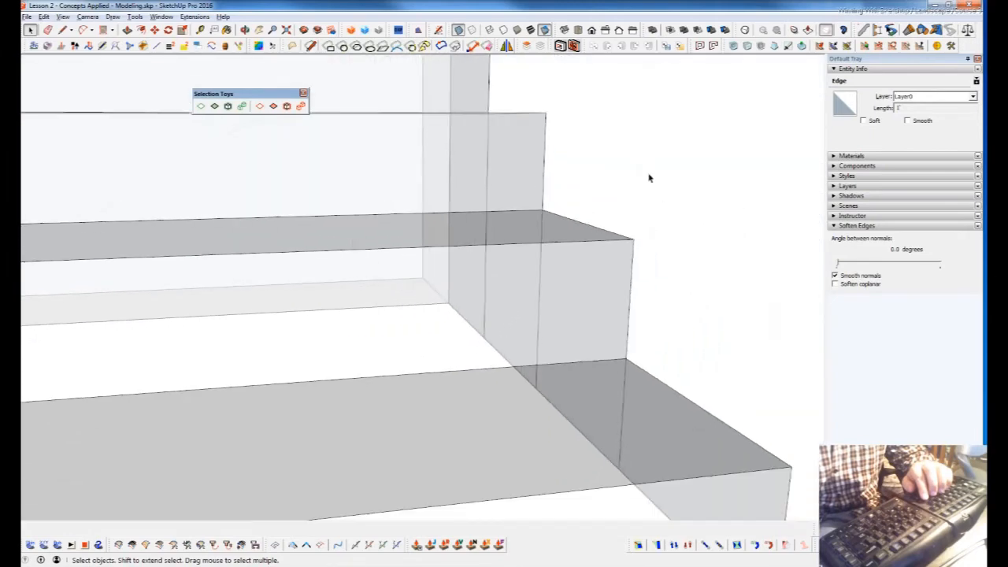
Draw two lines across the staircase's open underside with the Line tool, joining opposite corners of the step divisions.
{"action": "middle_click_drag", "start_coordinate": [611, 220], "coordinate": [625, 410]}
{"action": "scroll", "coordinate": [616, 382], "scroll_direction": "up", "scroll_amount": 5}
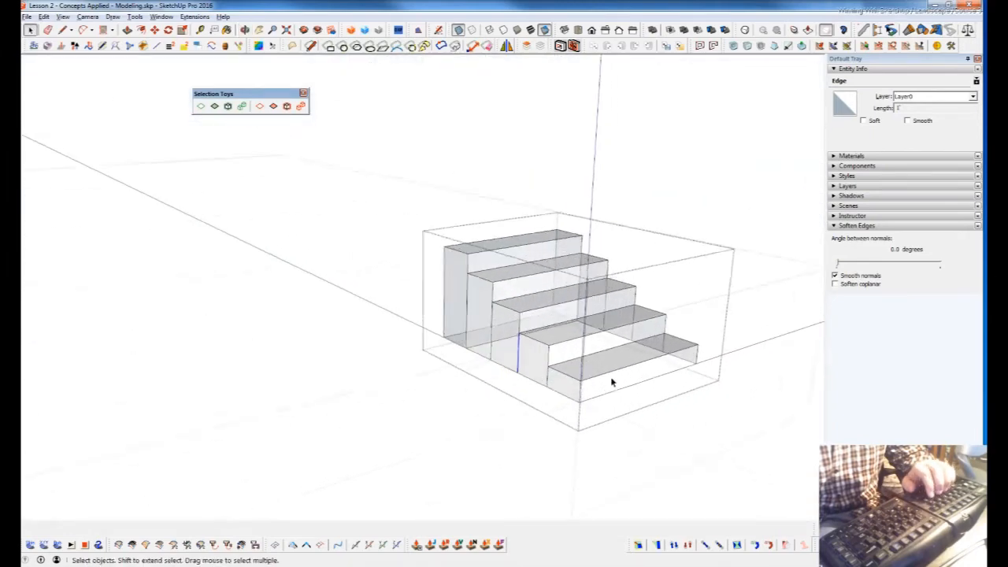
{"action": "mouse_move", "coordinate": [581, 383]}
{"action": "middle_mouse_down"}
{"action": "mouse_move", "coordinate": [594, 176]}
{"action": "mouse_move", "coordinate": [520, 383]}
{"action": "middle_mouse_up"}
{"action": "mouse_move", "coordinate": [519, 425]}
{"action": "middle_mouse_down"}
{"action": "mouse_move", "coordinate": [519, 466]}
{"action": "mouse_move", "coordinate": [509, 339]}
{"action": "mouse_move", "coordinate": [491, 278]}
{"action": "mouse_move", "coordinate": [442, 225]}
{"action": "middle_mouse_up"}
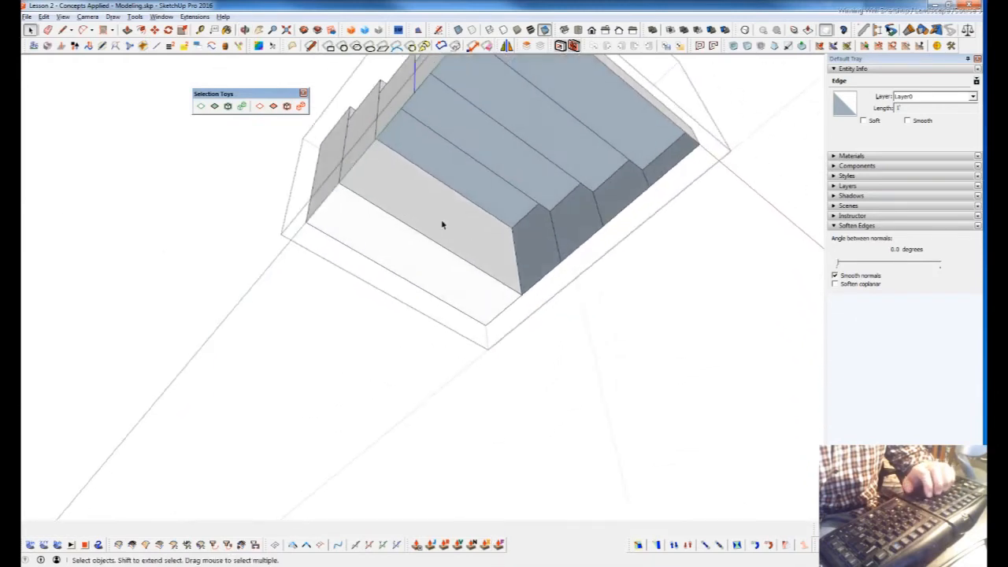
{"action": "key", "text": "l"}
{"action": "left_click", "coordinate": [377, 141]}
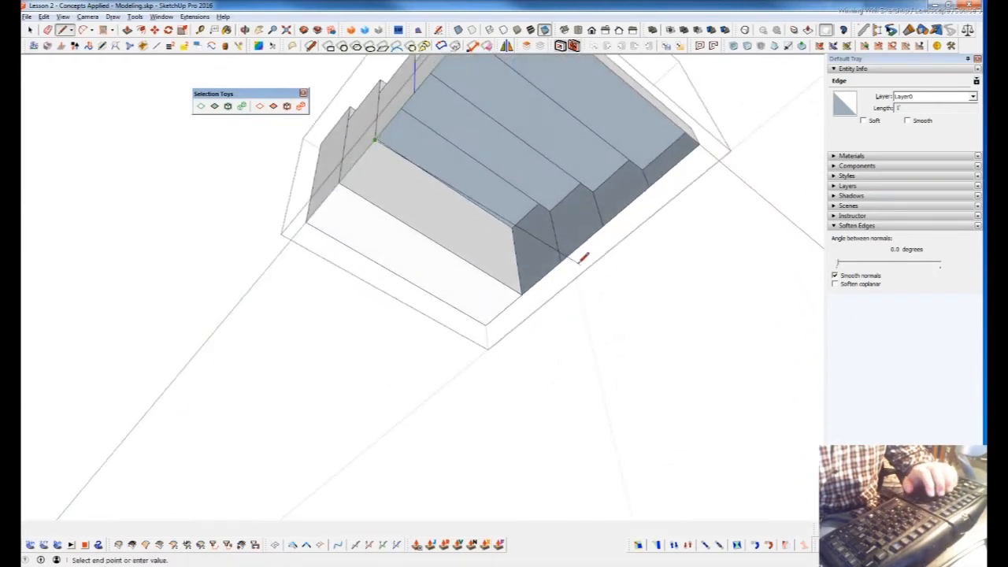
{"action": "left_click", "coordinate": [563, 263]}
{"action": "left_click", "coordinate": [415, 93]}
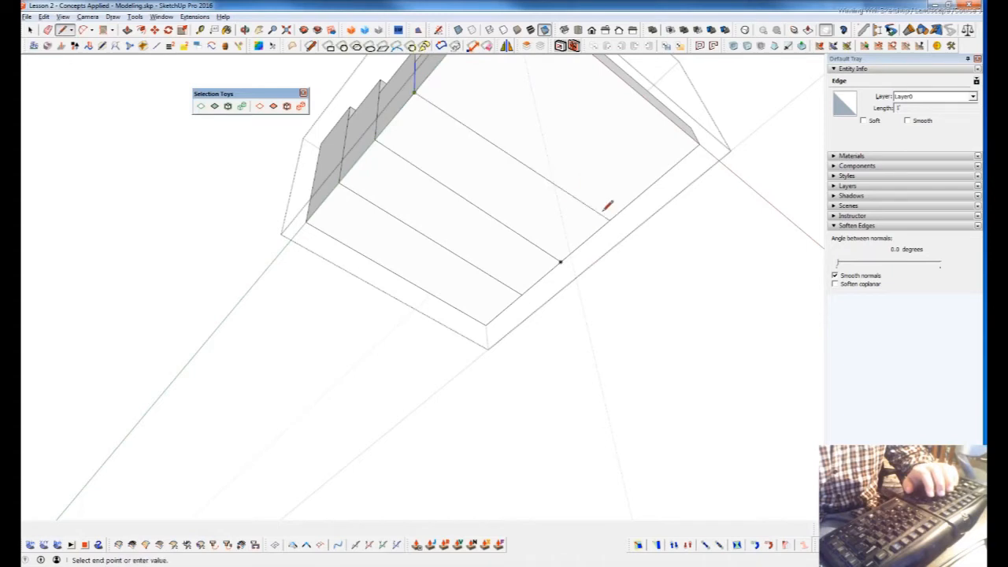
{"action": "left_click", "coordinate": [603, 225]}
{"action": "key", "text": "space"}
Delete two of the underside faces at the taller end of the staircase and select the remaining second strip.
{"action": "left_click", "coordinate": [560, 172]}
{"action": "key", "text": "Delete"}
{"action": "left_click", "coordinate": [537, 206]}
{"action": "key", "text": "Delete"}
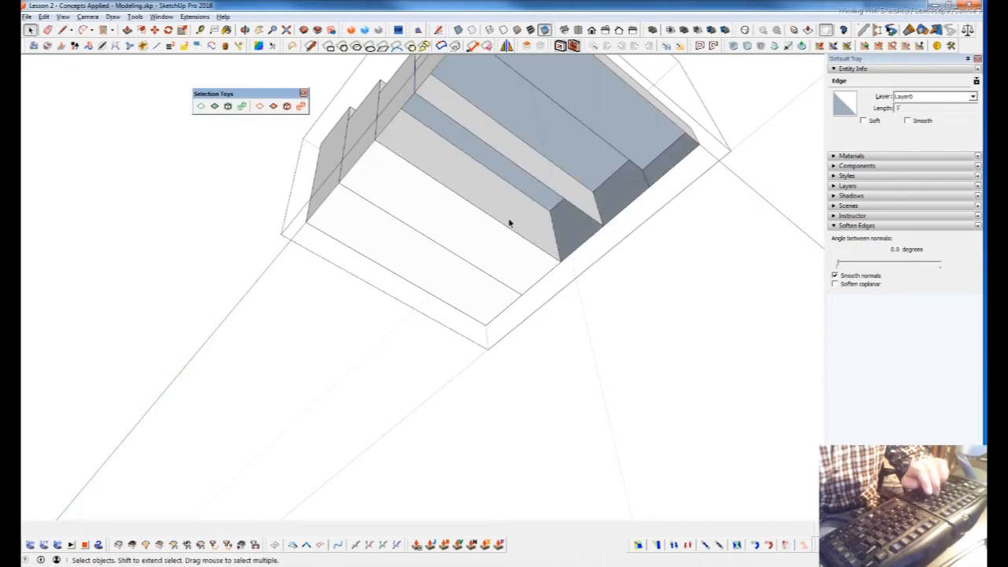
{"action": "left_click", "coordinate": [501, 237]}
{"action": "middle_click_drag", "start_coordinate": [499, 243], "coordinate": [483, 264]}
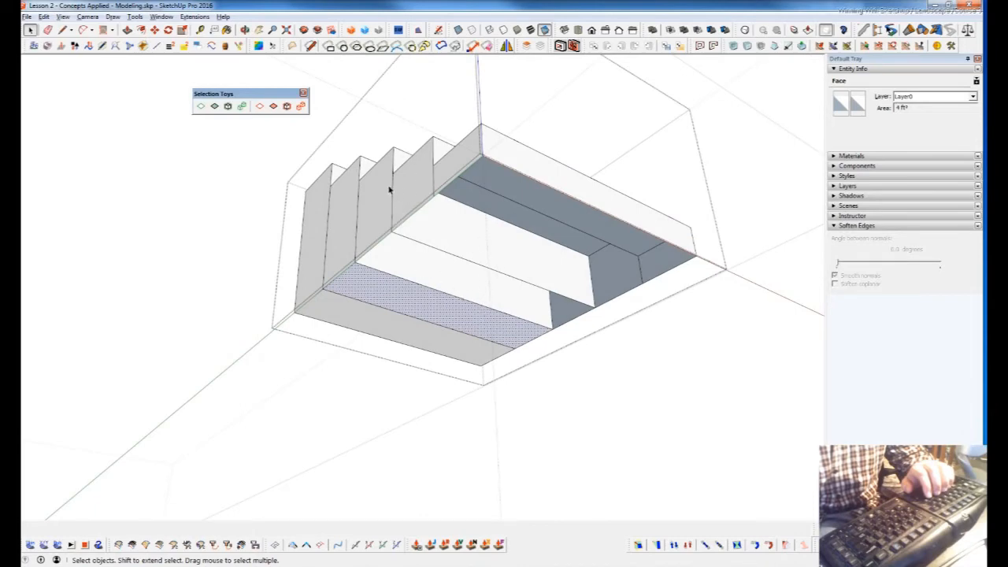
Close the staircase group and clean it up with FixIt 101.
{"action": "middle_click_drag", "start_coordinate": [497, 192], "coordinate": [471, 333]}
{"action": "left_click_drag", "start_coordinate": [425, 461], "coordinate": [497, 306]}
{"action": "key", "text": "space"}
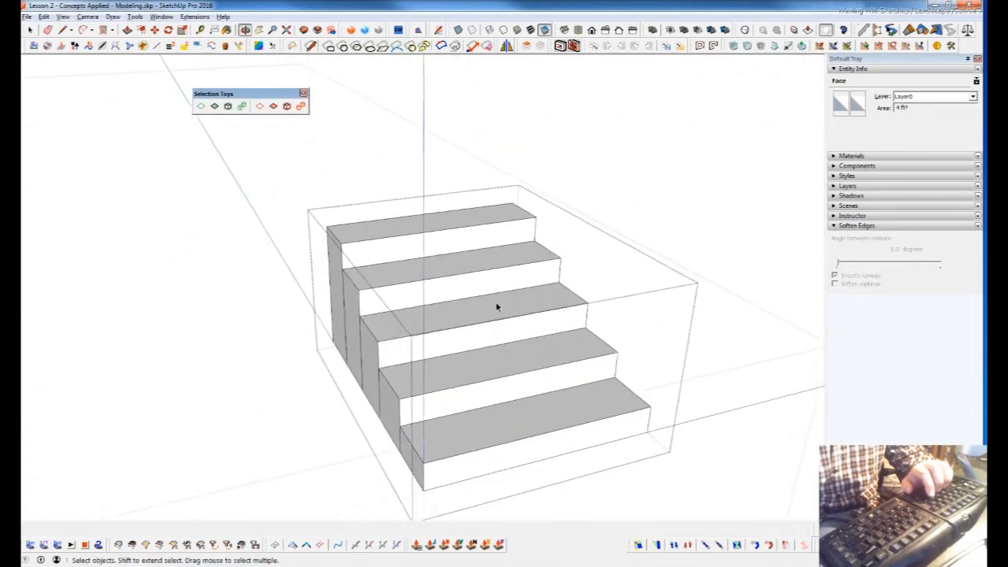
{"action": "middle_click_drag", "start_coordinate": [488, 423], "coordinate": [489, 335]}
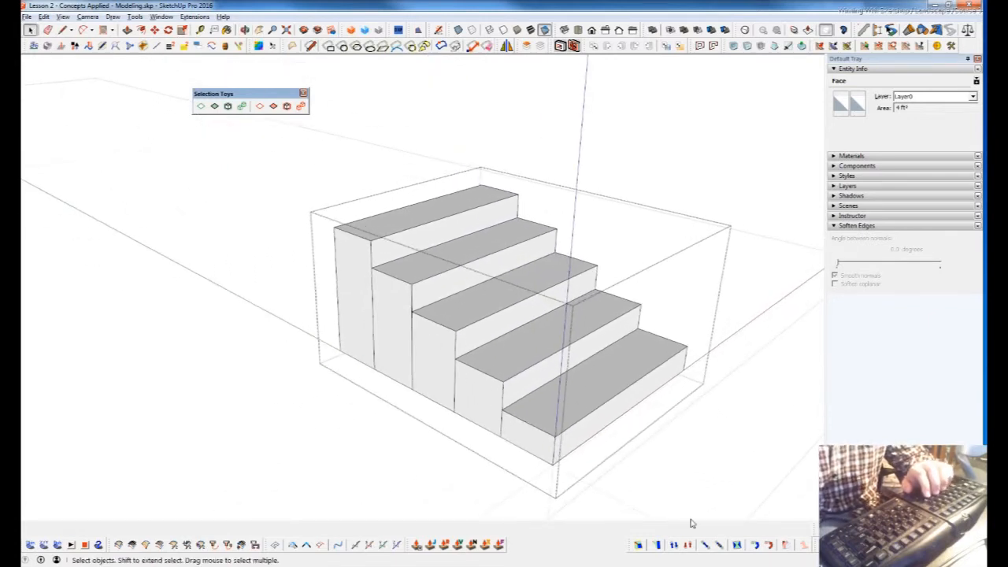
{"action": "middle_click_drag", "start_coordinate": [634, 488], "coordinate": [687, 441]}
{"action": "key", "text": "Escape"}
{"action": "left_click", "coordinate": [535, 318]}
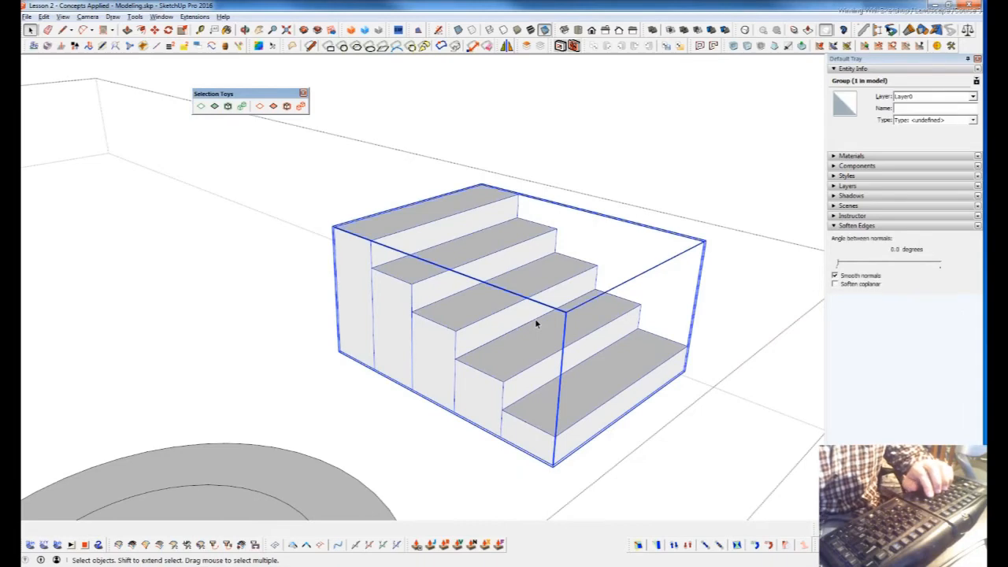
{"action": "right_click", "coordinate": [535, 318]}
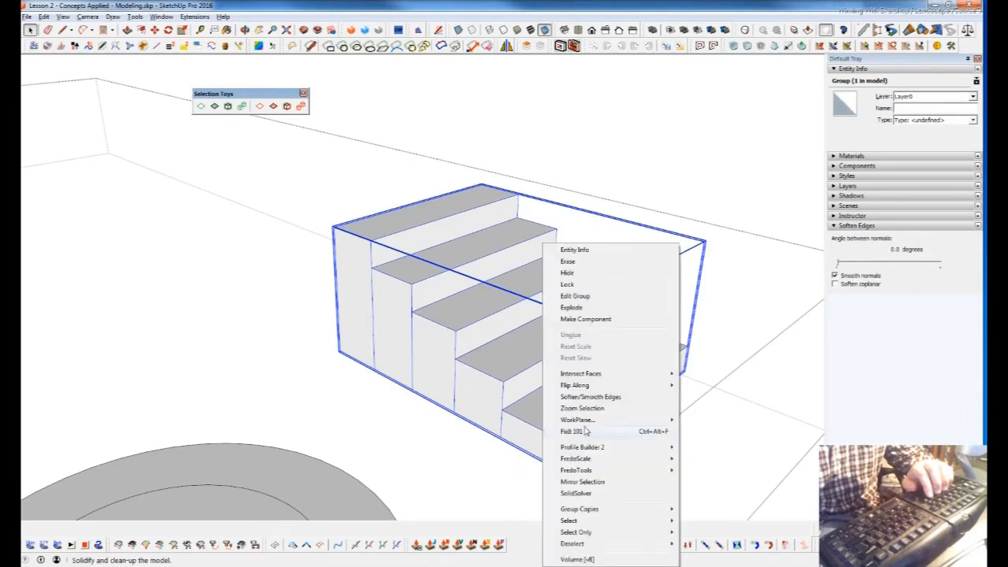
{"action": "left_click", "coordinate": [660, 435]}
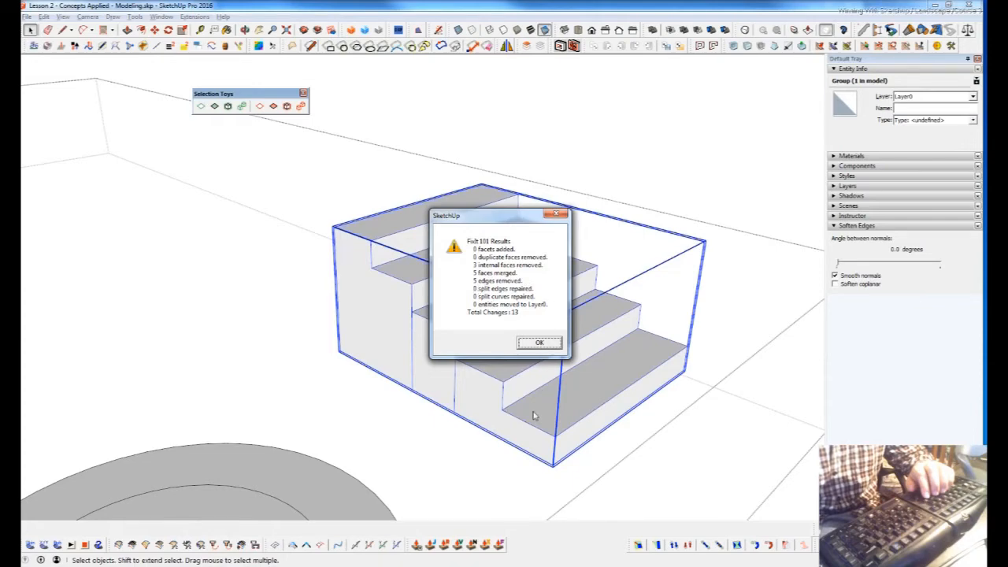
{"action": "left_click", "coordinate": [540, 344]}
Reopen the staircase group, run FixIt 101 on all of its geometry, then leave and reselect the group.
{"action": "middle_click_drag", "start_coordinate": [556, 398], "coordinate": [475, 418]}
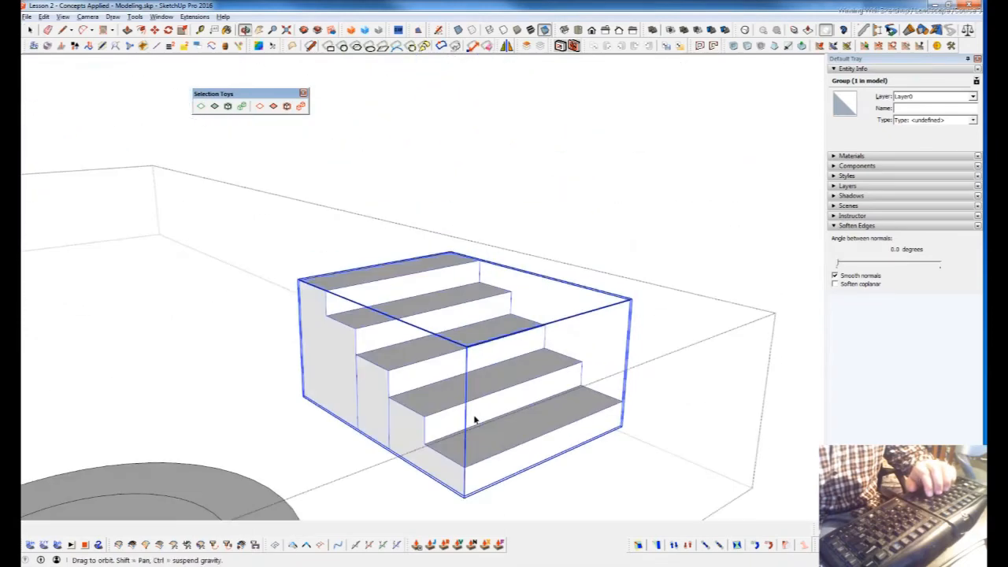
{"action": "double_click", "coordinate": [522, 461]}
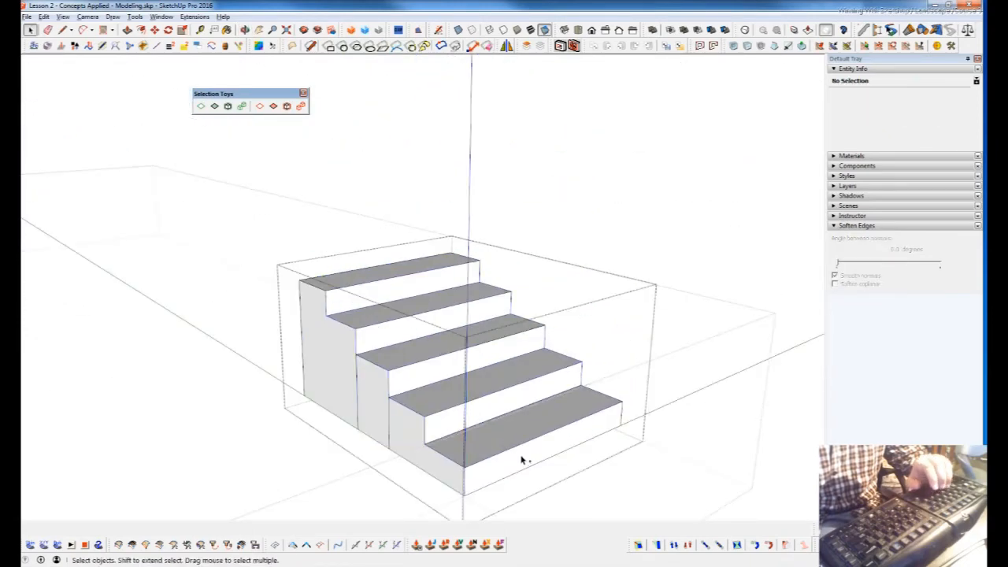
{"action": "key", "text": "ctrl+a"}
{"action": "middle_click_drag", "start_coordinate": [507, 457], "coordinate": [477, 226]}
{"action": "middle_click_drag", "start_coordinate": [369, 212], "coordinate": [501, 418]}
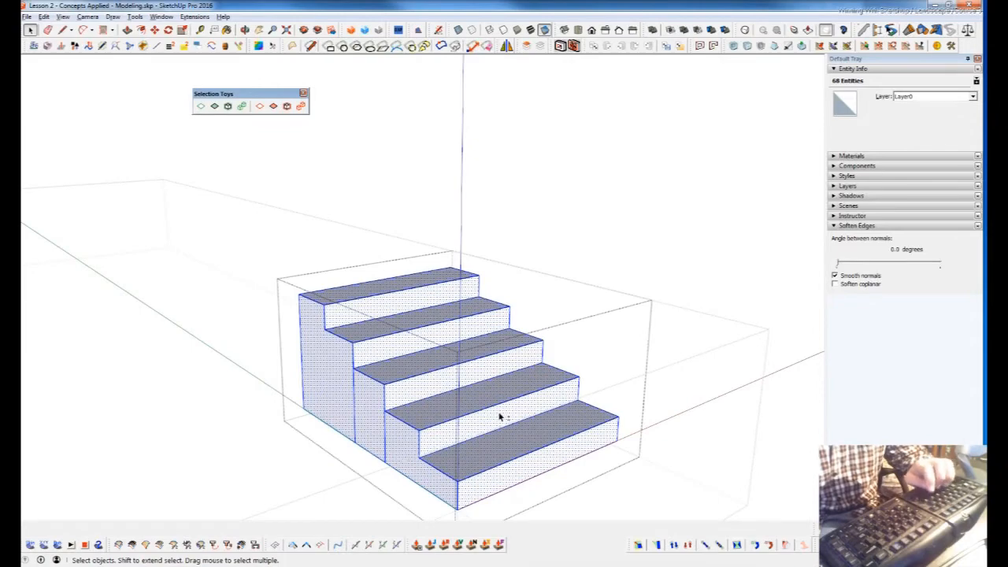
{"action": "key", "text": "shift+f"}
{"action": "left_click", "coordinate": [547, 343]}
{"action": "middle_click_drag", "start_coordinate": [548, 351], "coordinate": [449, 457]}
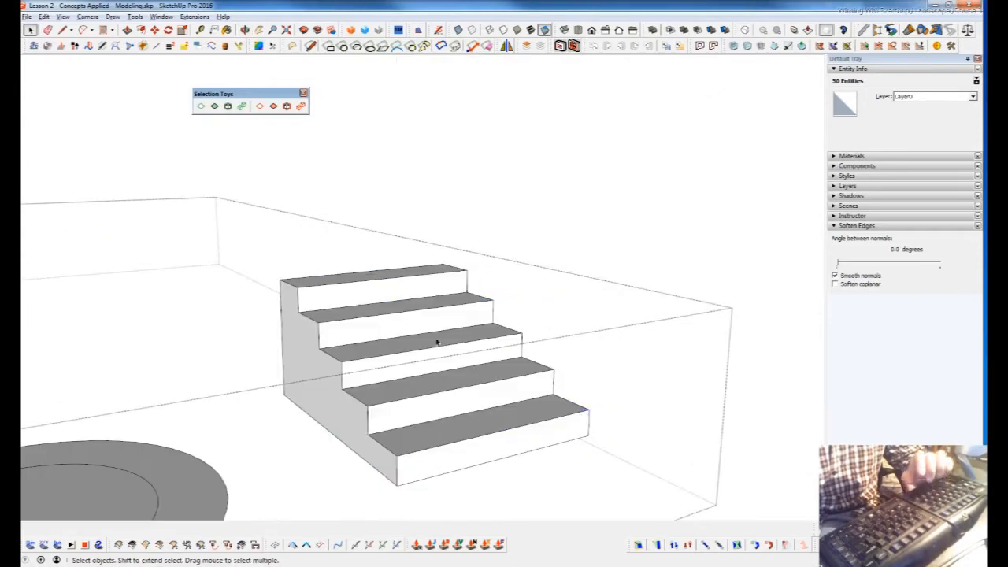
{"action": "left_click", "coordinate": [439, 337]}
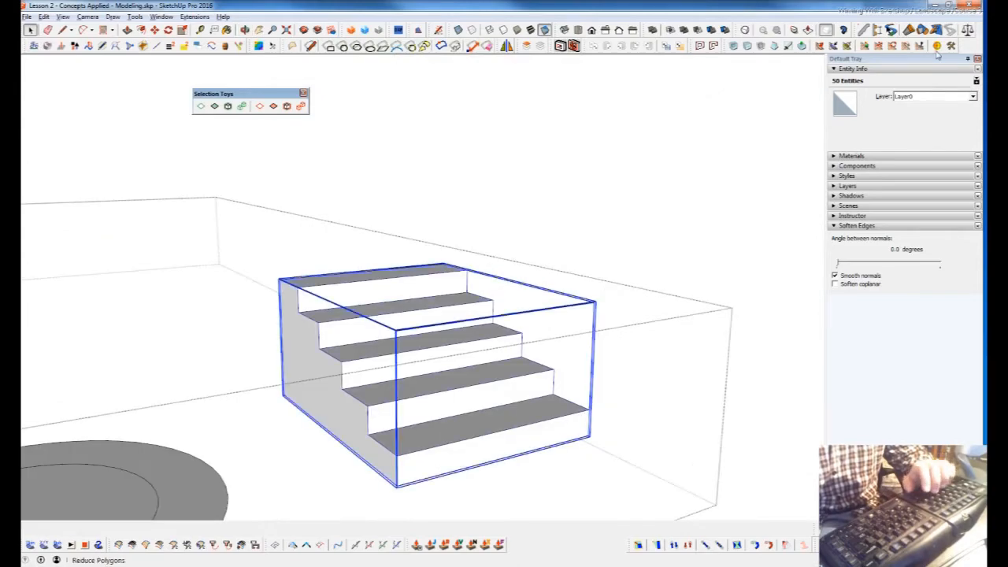
Clean up the circular ring group with FixIt 101 and open the group for editing.
{"action": "middle_click_drag", "start_coordinate": [415, 410], "coordinate": [433, 313]}
{"action": "scroll", "coordinate": [417, 372], "scroll_direction": "down", "scroll_amount": 3}
{"action": "middle_click_drag", "start_coordinate": [418, 371], "coordinate": [637, 338], "text": "shift"}
{"action": "left_click", "coordinate": [520, 391]}
{"action": "middle_click_drag", "start_coordinate": [520, 391], "coordinate": [512, 367]}
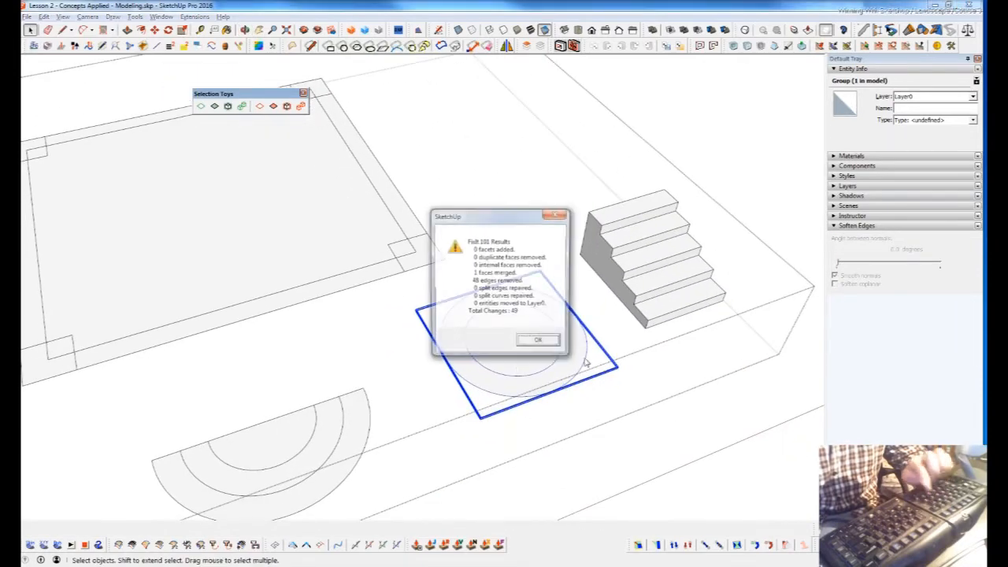
{"action": "left_click", "coordinate": [541, 341]}
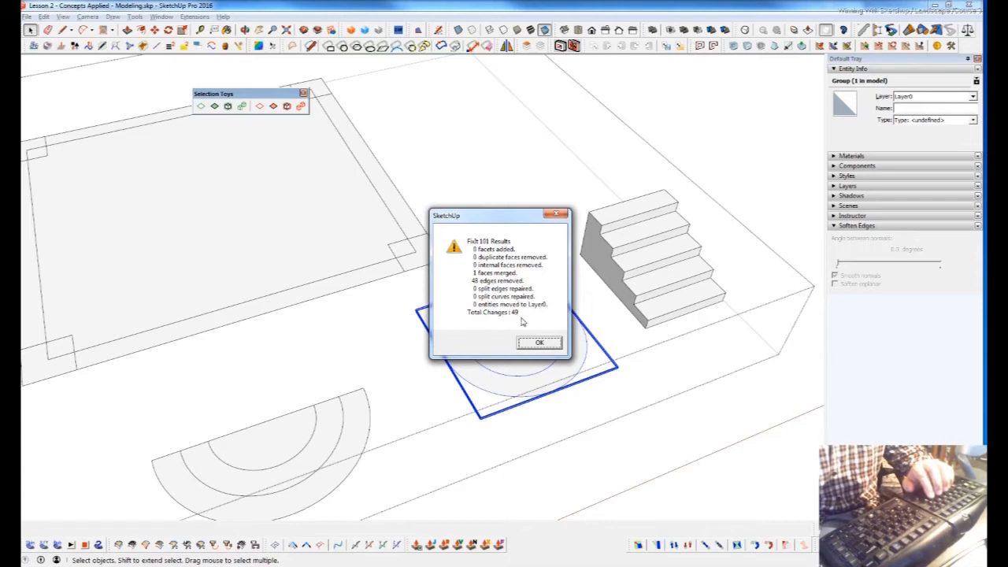
{"action": "left_click", "coordinate": [539, 342]}
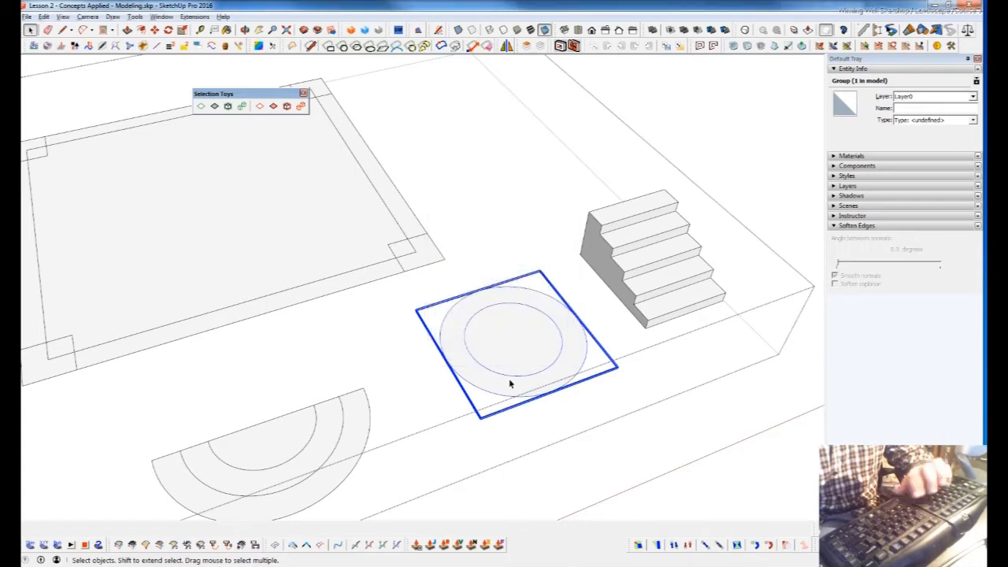
{"action": "double_click", "coordinate": [517, 384]}
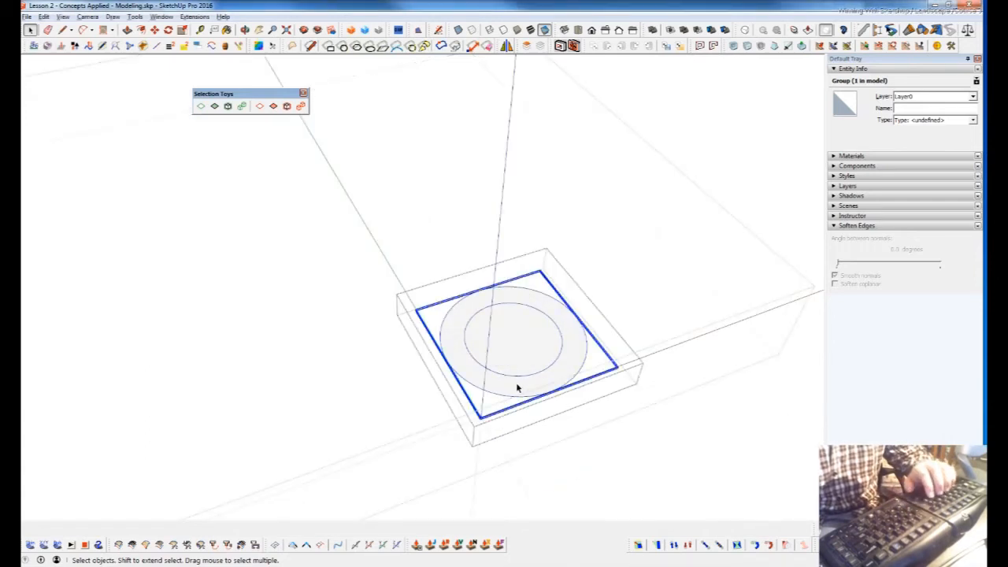
Select the circular group's ring face and inner circle face with their edges to inspect them, and close the group.
{"action": "left_click", "coordinate": [517, 387]}
{"action": "double_click", "coordinate": [517, 386]}
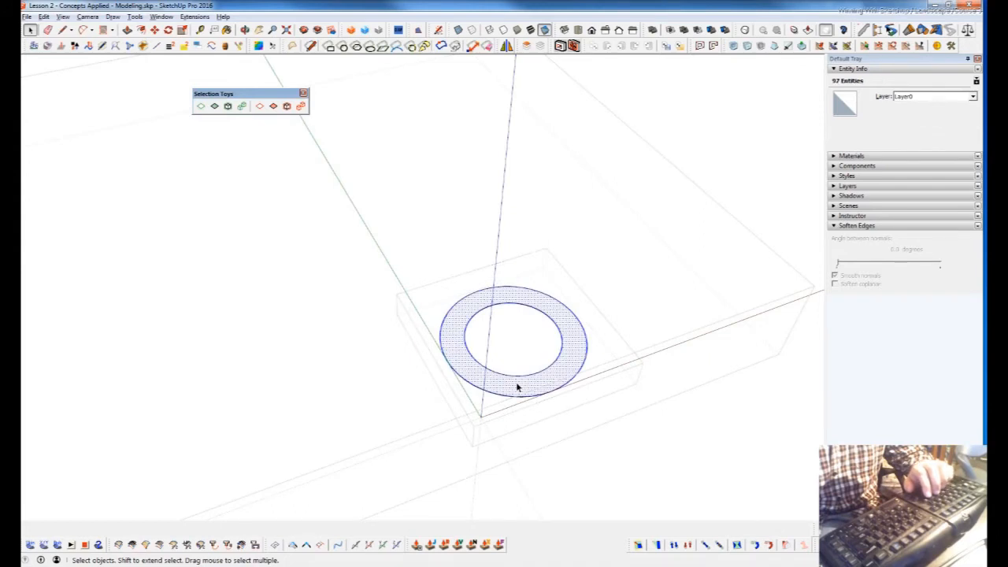
{"action": "scroll", "coordinate": [517, 386], "scroll_direction": "up", "scroll_amount": 6}
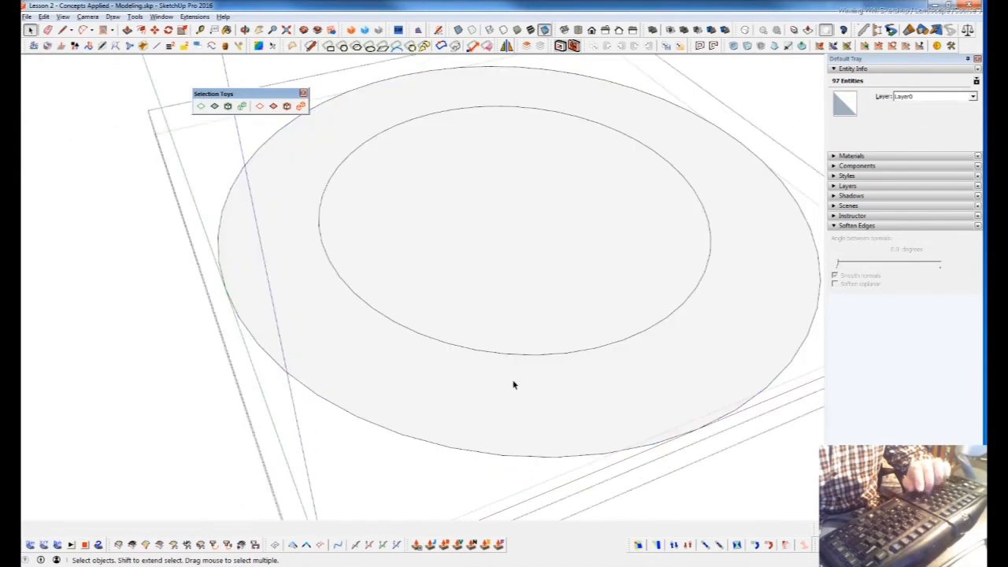
{"action": "left_click", "coordinate": [528, 294]}
{"action": "double_click", "coordinate": [542, 335]}
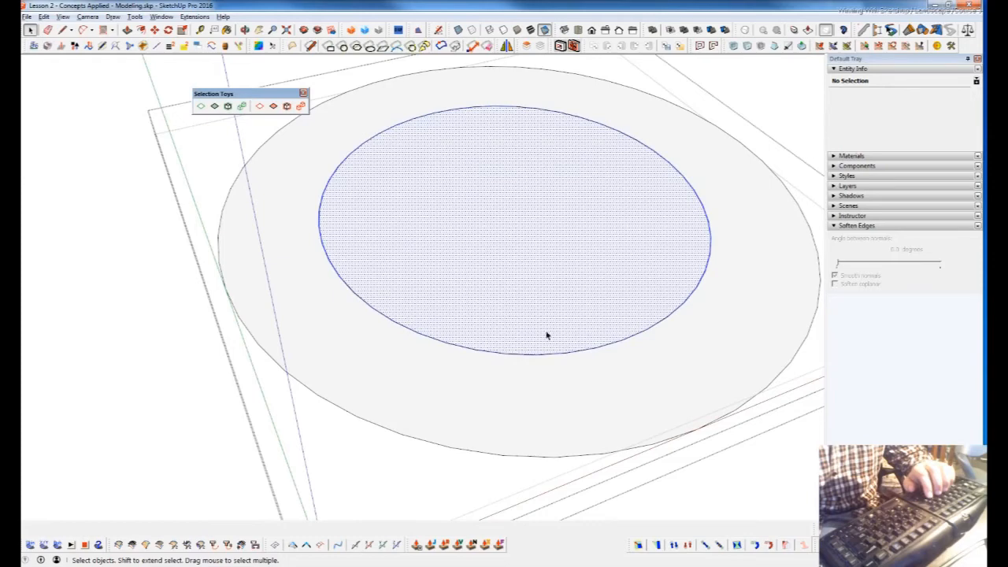
{"action": "scroll", "coordinate": [477, 405], "scroll_direction": "down", "scroll_amount": 5}
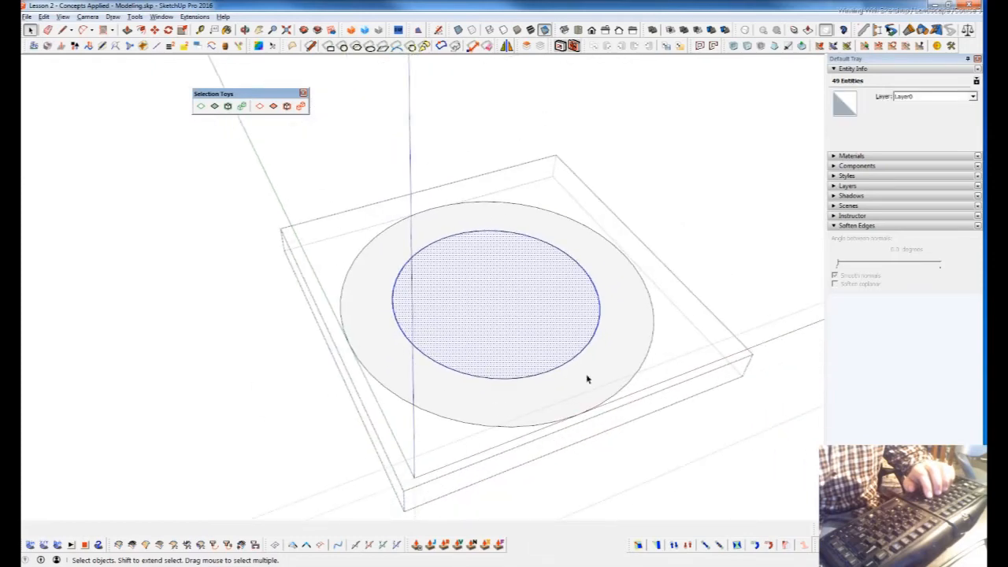
{"action": "scroll", "coordinate": [621, 260], "scroll_direction": "up", "scroll_amount": 10}
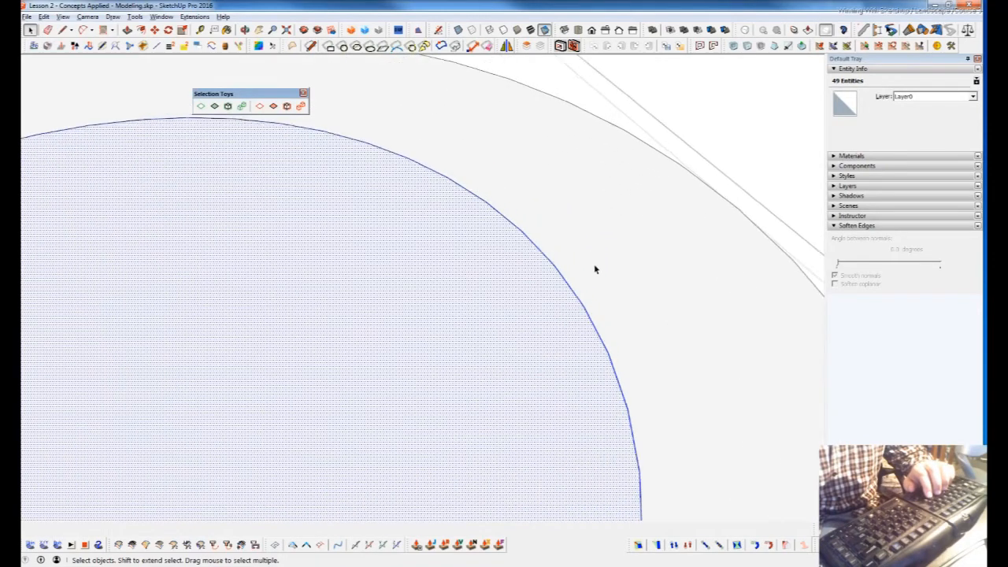
{"action": "scroll", "coordinate": [592, 271], "scroll_direction": "down", "scroll_amount": 5}
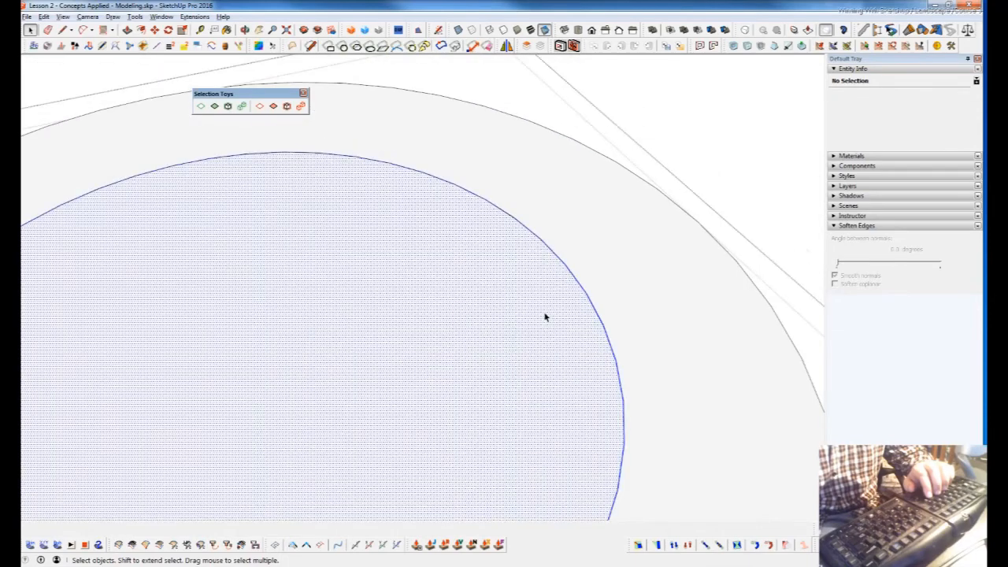
{"action": "scroll", "coordinate": [543, 318], "scroll_direction": "down", "scroll_amount": 10}
{"action": "key", "text": "ctrl+t"}
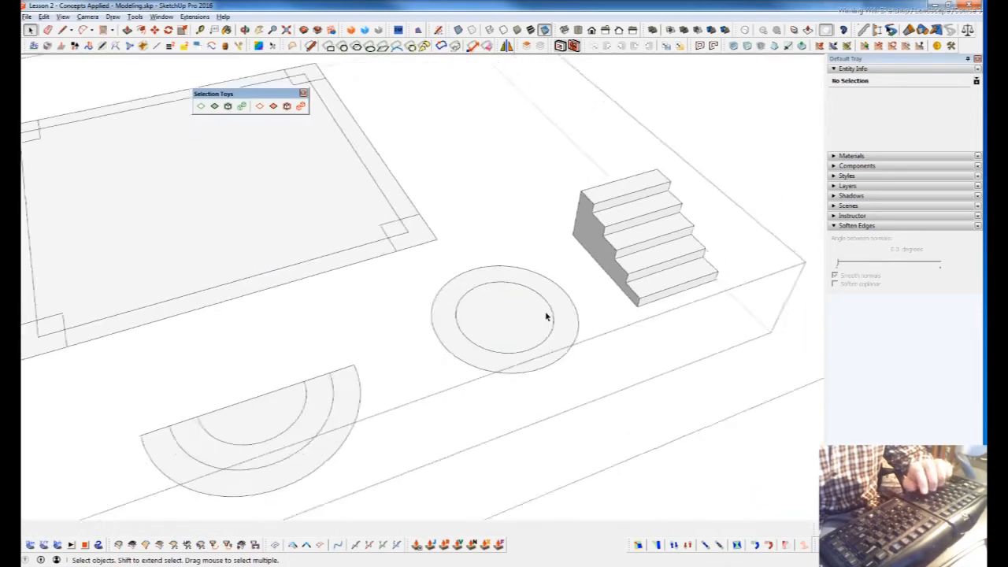
Try FixIt 101 on the flat half-round steps group and undo the cleanup.
{"action": "left_click", "coordinate": [344, 430]}
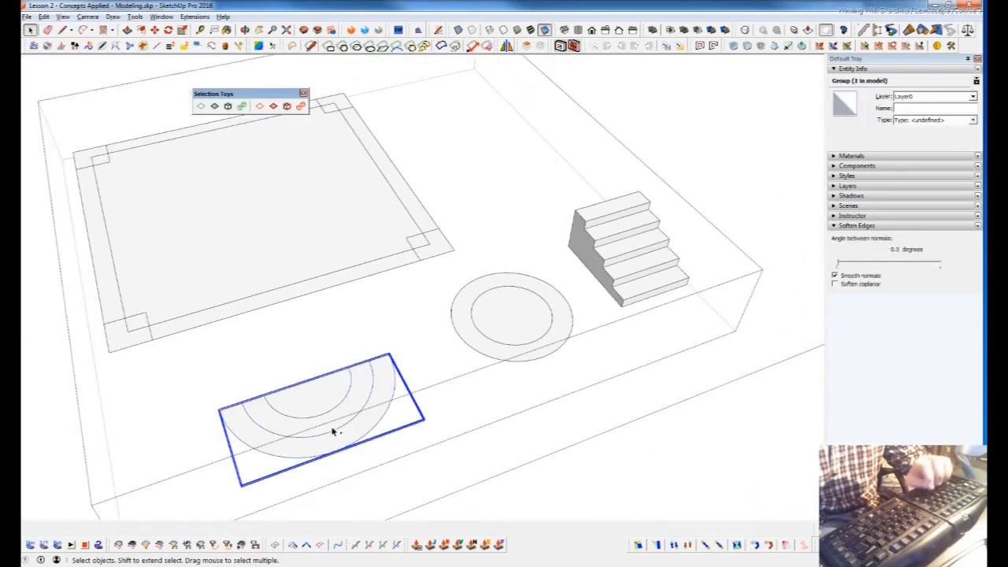
{"action": "key", "text": "f"}
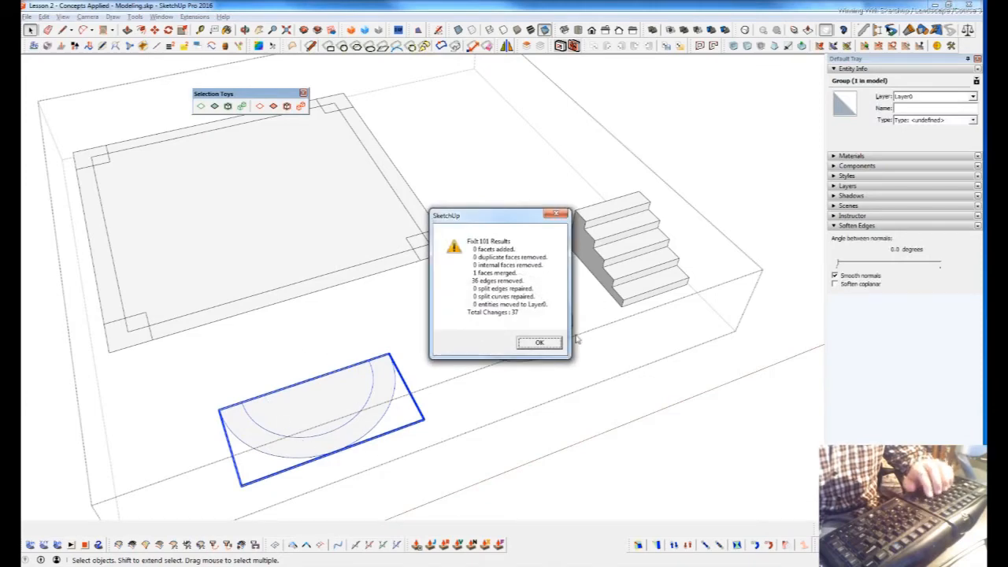
{"action": "left_click", "coordinate": [543, 347]}
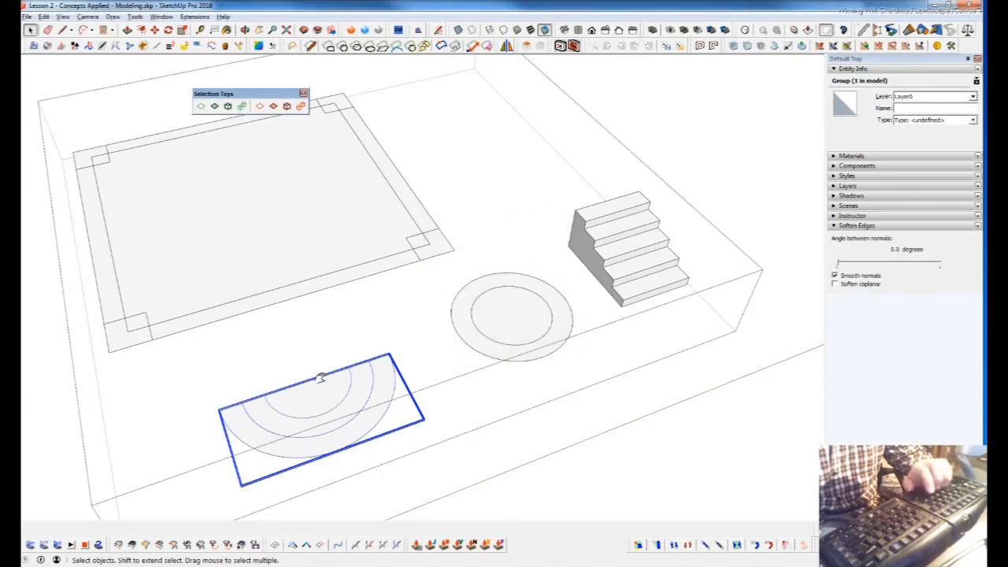
Try FixIt 101 on the square patio group with its inset border and undo the cleanup.
{"action": "middle_click_drag", "start_coordinate": [313, 378], "coordinate": [521, 446], "text": "shift"}
{"action": "left_click", "coordinate": [520, 283]}
{"action": "key", "text": "f"}
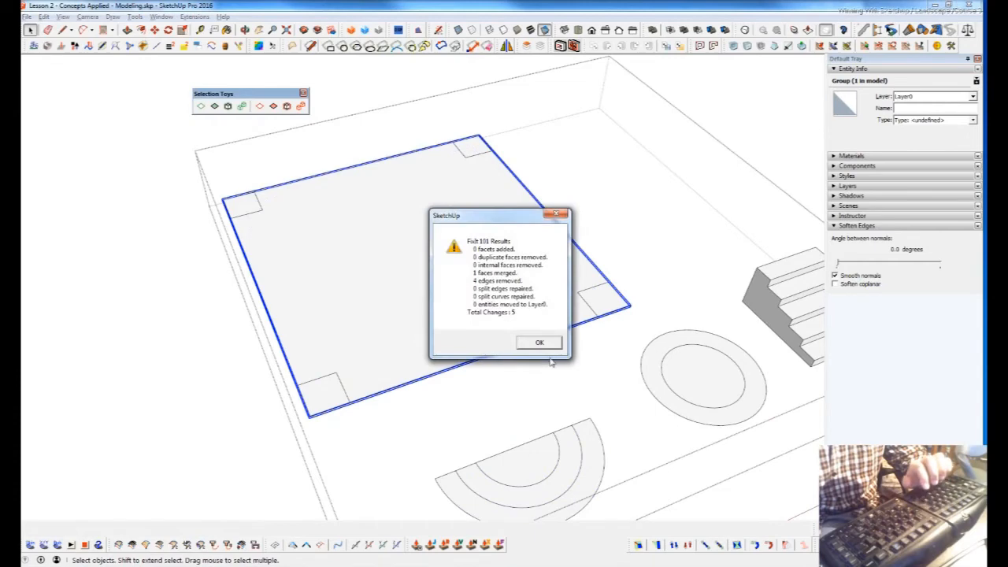
{"action": "left_click", "coordinate": [543, 343]}
{"action": "key", "text": "ctrl+z"}
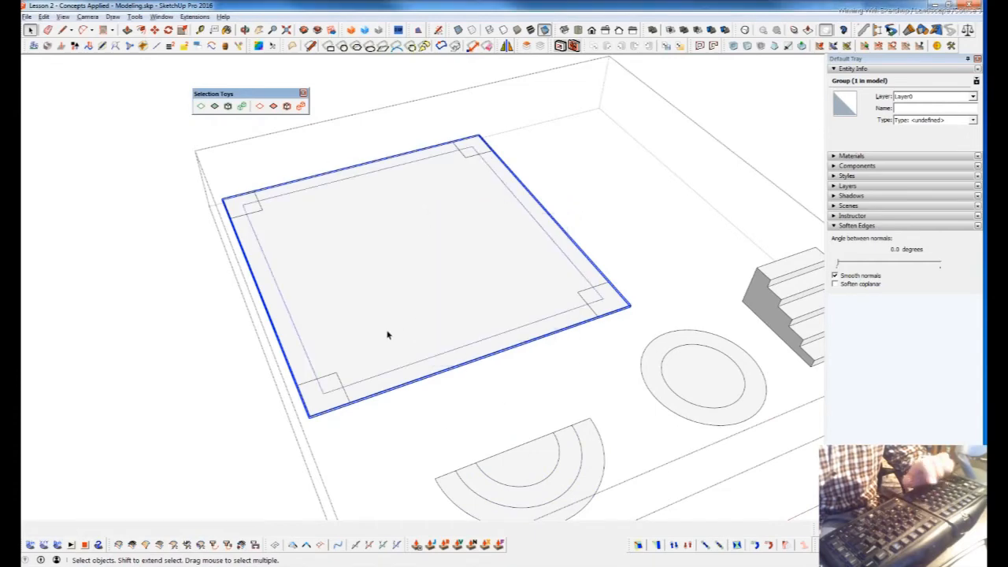
Open the pergola group for editing and select the front corner column component.
{"action": "scroll", "coordinate": [376, 349], "scroll_direction": "down", "scroll_amount": 4}
{"action": "middle_click_drag", "start_coordinate": [696, 344], "coordinate": [612, 352], "text": "shift"}
{"action": "left_click", "coordinate": [611, 351]}
{"action": "scroll", "coordinate": [417, 319], "scroll_direction": "down", "scroll_amount": 2}
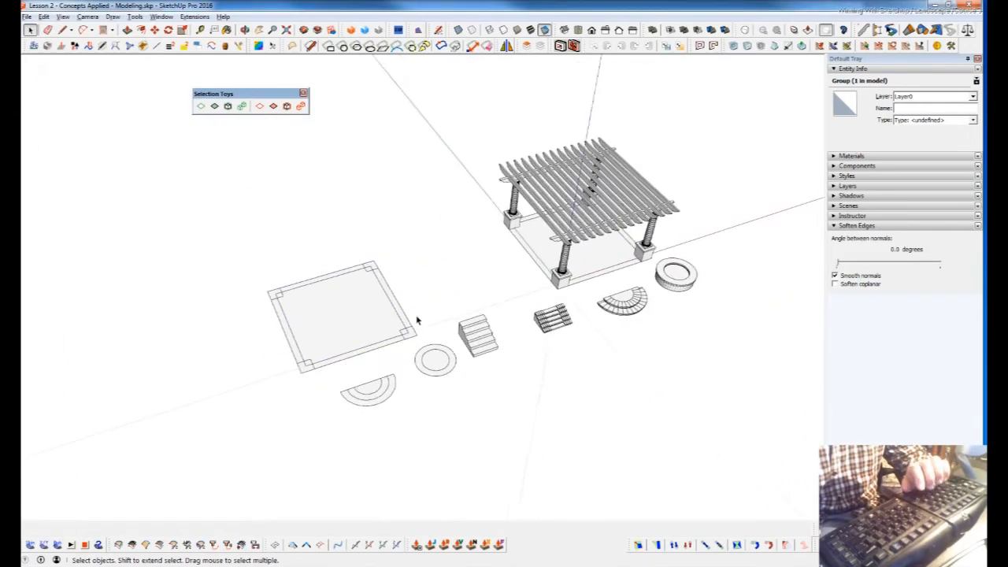
{"action": "left_click", "coordinate": [417, 318]}
{"action": "scroll", "coordinate": [596, 239], "scroll_direction": "up", "scroll_amount": 3}
{"action": "scroll", "coordinate": [461, 245], "scroll_direction": "up", "scroll_amount": 7}
{"action": "left_click", "coordinate": [509, 417]}
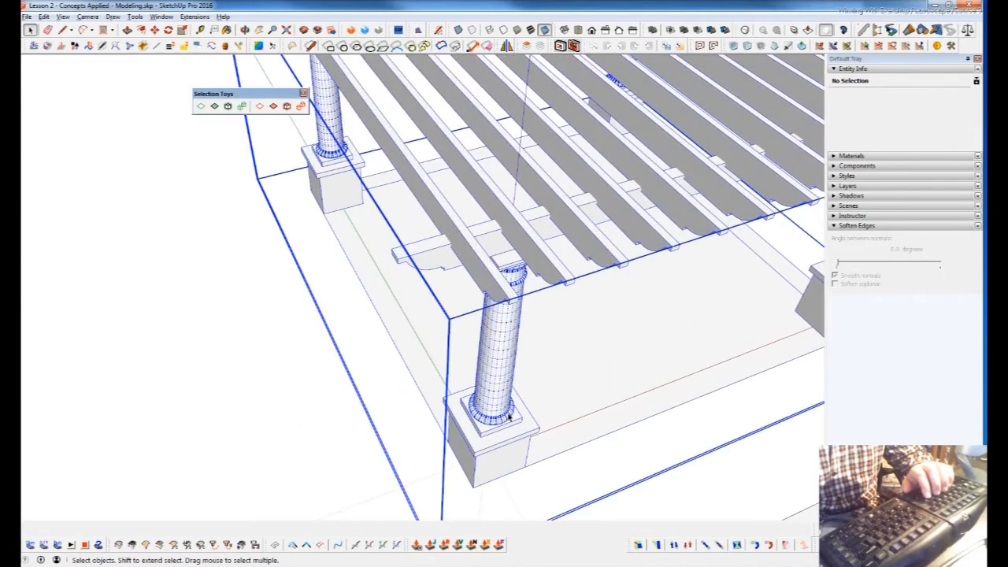
{"action": "scroll", "coordinate": [587, 270], "scroll_direction": "down", "scroll_amount": 5}
{"action": "double_click", "coordinate": [571, 264]}
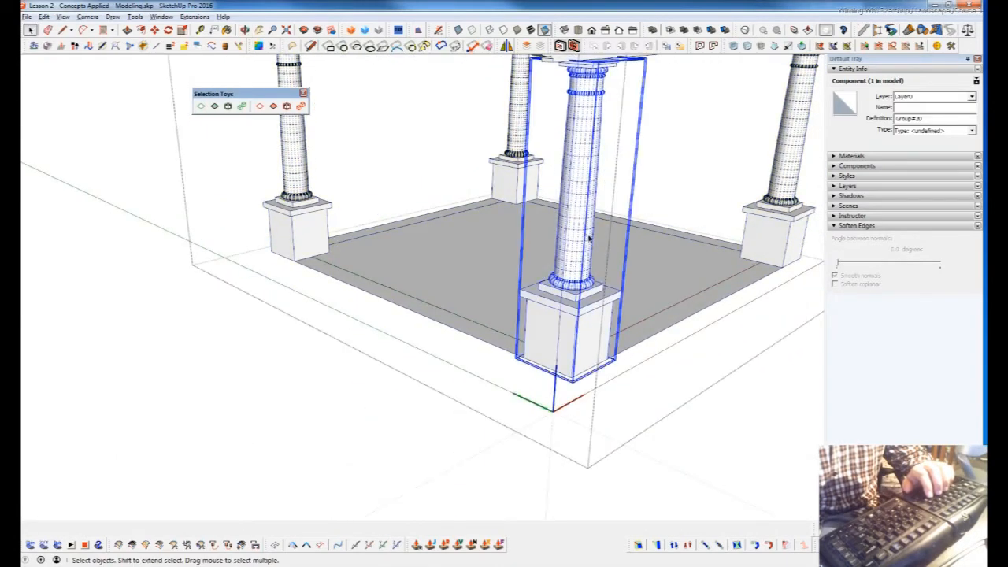
Open the corner column component and clean up its round shaft with FixIt 101.
{"action": "double_click", "coordinate": [567, 180]}
{"action": "left_click", "coordinate": [567, 180]}
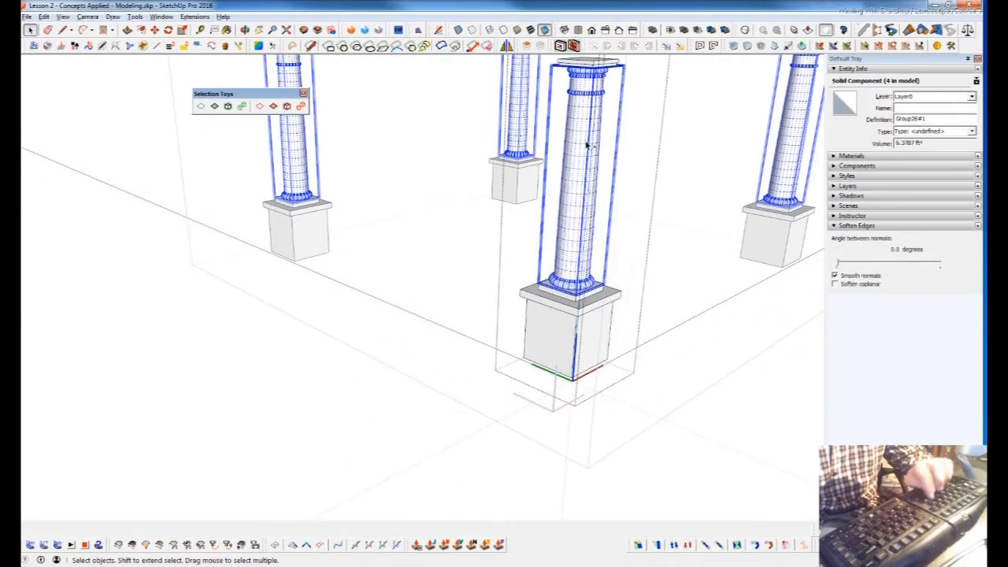
{"action": "key", "text": "f"}
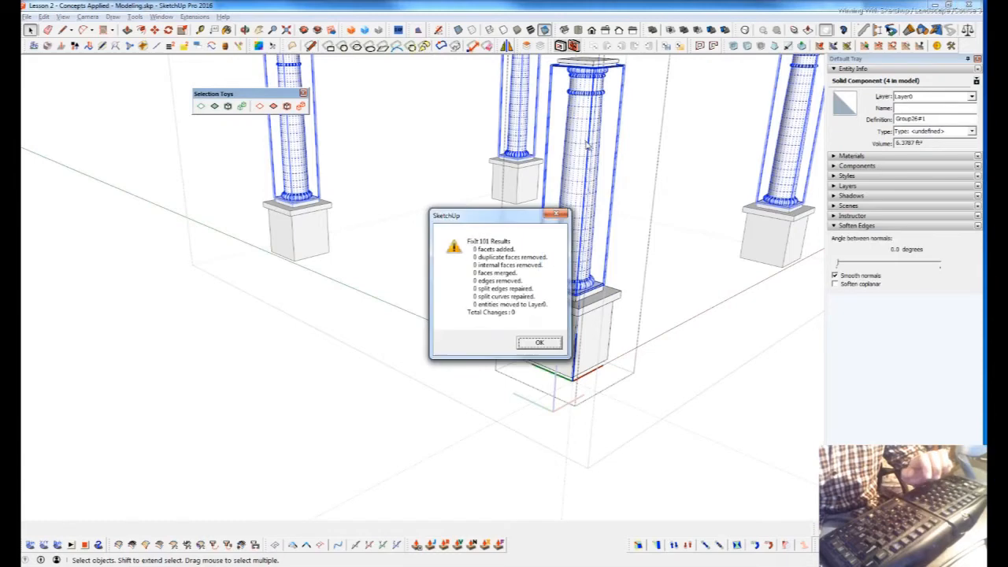
{"action": "left_click", "coordinate": [539, 344]}
Clean up the column's pedestal block and the cap slab above it with FixIt 101.
{"action": "left_click", "coordinate": [579, 337]}
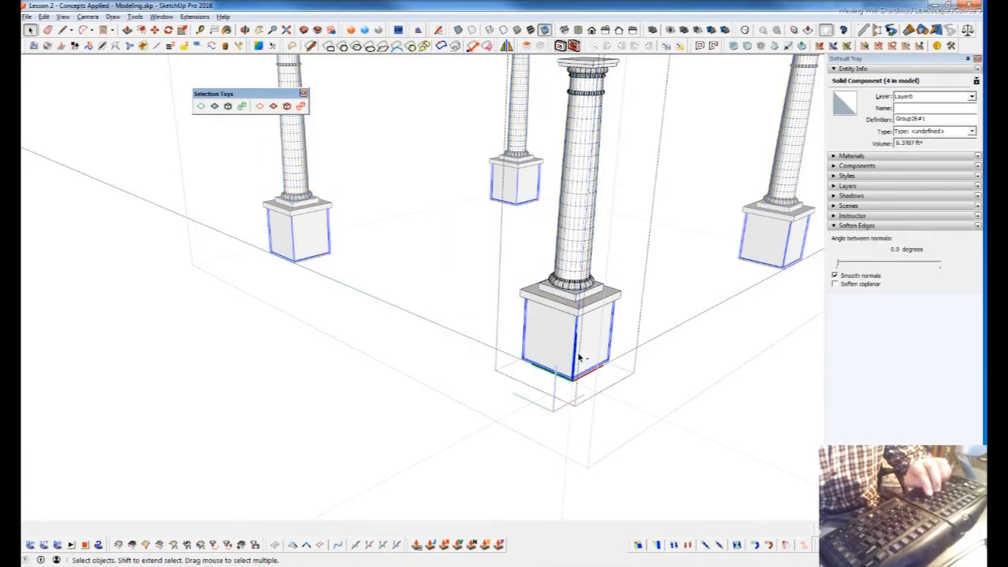
{"action": "key", "text": "f"}
{"action": "left_click", "coordinate": [538, 344]}
{"action": "left_click", "coordinate": [596, 311]}
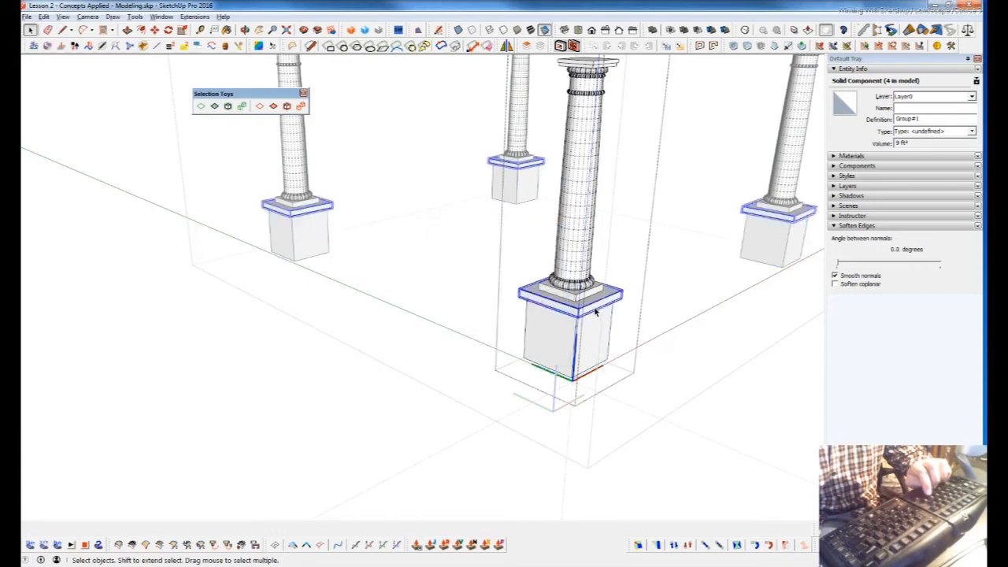
{"action": "key", "text": "f"}
{"action": "left_click", "coordinate": [539, 344]}
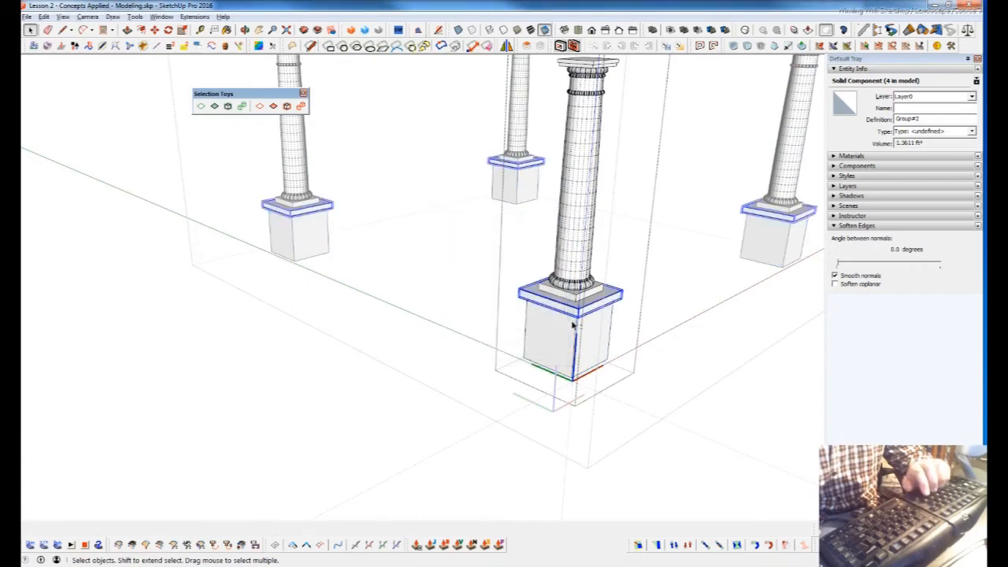
Open the pedestal's cap slab component for editing and select all connected geometry of the slab.
{"action": "middle_click_drag", "start_coordinate": [539, 343], "coordinate": [516, 382]}
{"action": "scroll", "coordinate": [515, 382], "scroll_direction": "up", "scroll_amount": 3}
{"action": "middle_click_drag", "start_coordinate": [512, 343], "coordinate": [304, 389]}
{"action": "scroll", "coordinate": [648, 237], "scroll_direction": "up", "scroll_amount": 5}
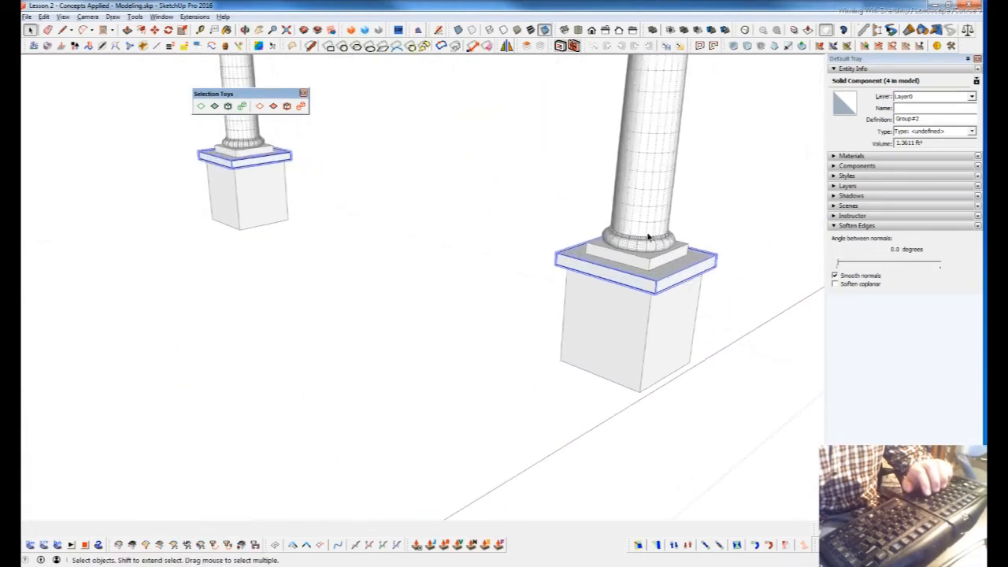
{"action": "scroll", "coordinate": [606, 242], "scroll_direction": "down", "scroll_amount": 8}
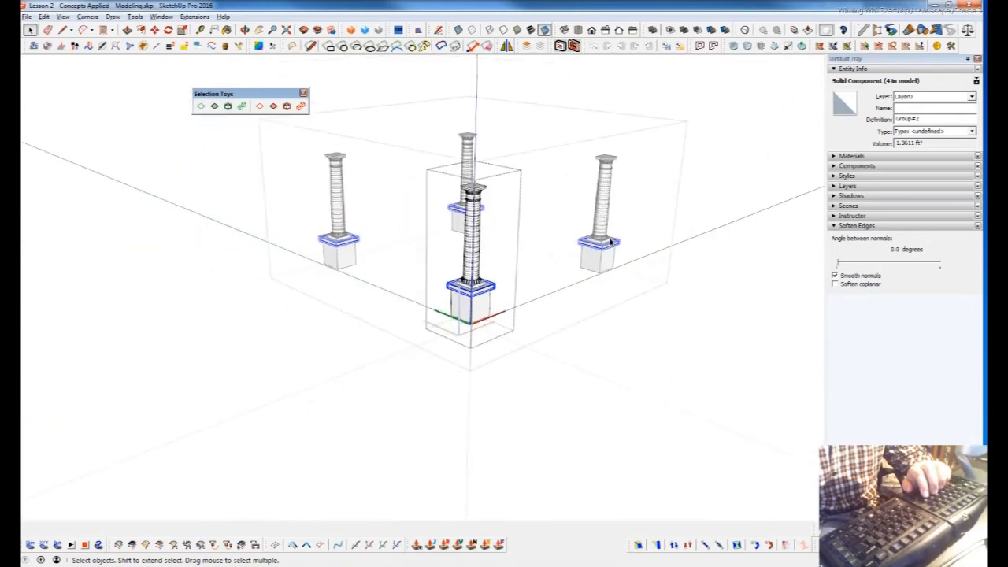
{"action": "scroll", "coordinate": [614, 248], "scroll_direction": "up", "scroll_amount": 4}
{"action": "scroll", "coordinate": [622, 236], "scroll_direction": "up", "scroll_amount": 4}
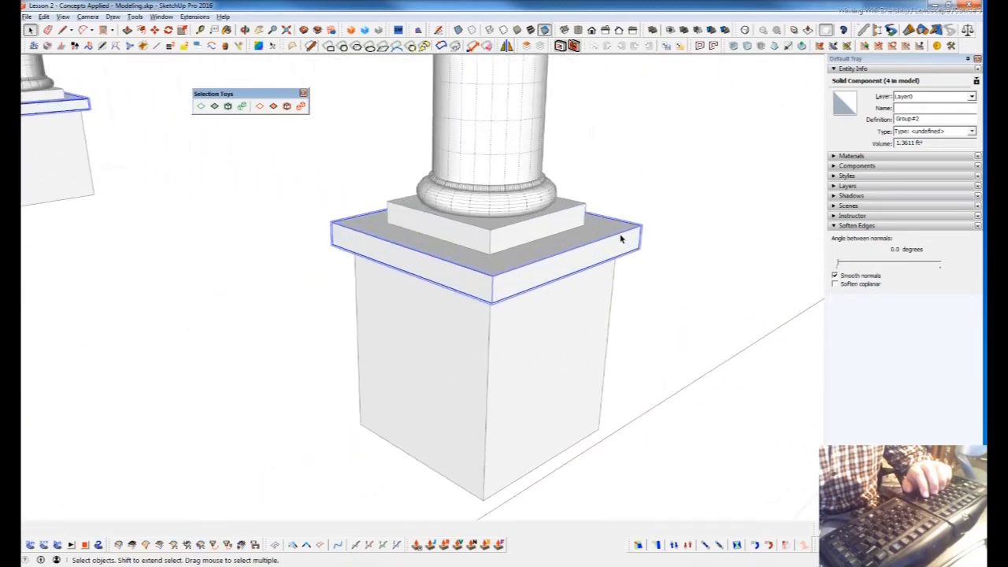
{"action": "double_click", "coordinate": [622, 241]}
{"action": "triple_click", "coordinate": [607, 239]}
Draw two separate loose lines and a small circle beside the cap slab inside its component.
{"action": "middle_click_drag", "start_coordinate": [607, 238], "coordinate": [561, 288]}
{"action": "key", "text": "l"}
{"action": "left_click", "coordinate": [628, 229]}
{"action": "left_click", "coordinate": [669, 206]}
{"action": "key", "text": "Escape"}
{"action": "left_click", "coordinate": [703, 349]}
{"action": "left_click", "coordinate": [754, 356]}
{"action": "key", "text": "space"}
{"action": "key", "text": "c"}
{"action": "left_click", "coordinate": [682, 299]}
{"action": "left_click", "coordinate": [683, 300]}
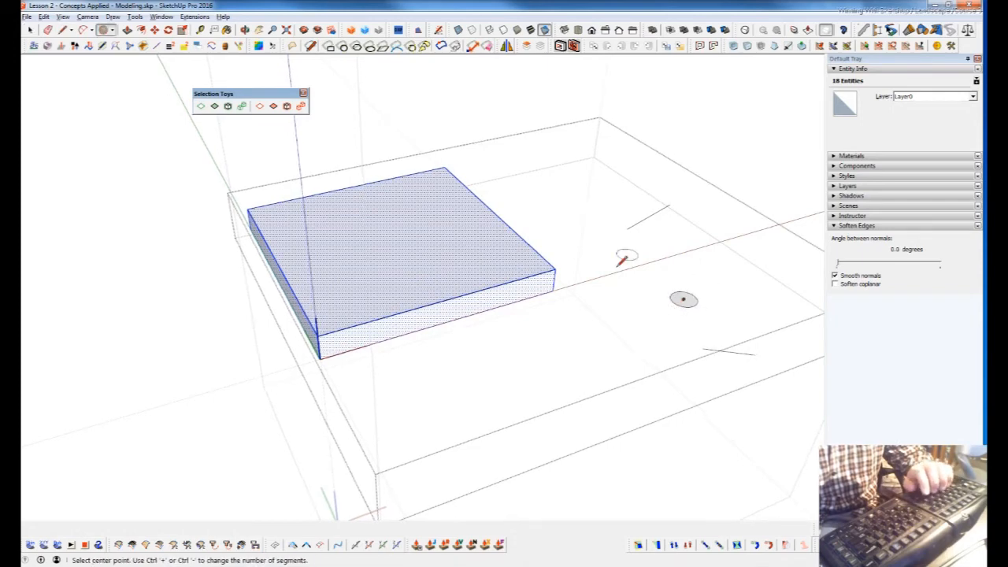
Select the slab, the loose lines and the circle together and run the cleanup to remove the stray lines.
{"action": "key", "text": "space"}
{"action": "scroll", "coordinate": [462, 272], "scroll_direction": "down", "scroll_amount": 2}
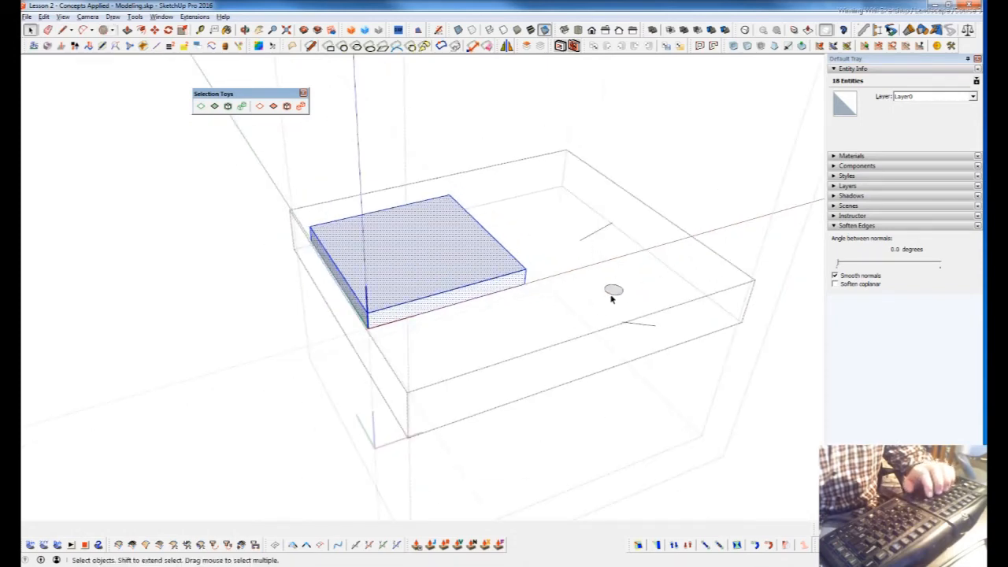
{"action": "scroll", "coordinate": [611, 298], "scroll_direction": "up", "scroll_amount": 4}
{"action": "scroll", "coordinate": [623, 297], "scroll_direction": "down", "scroll_amount": 5}
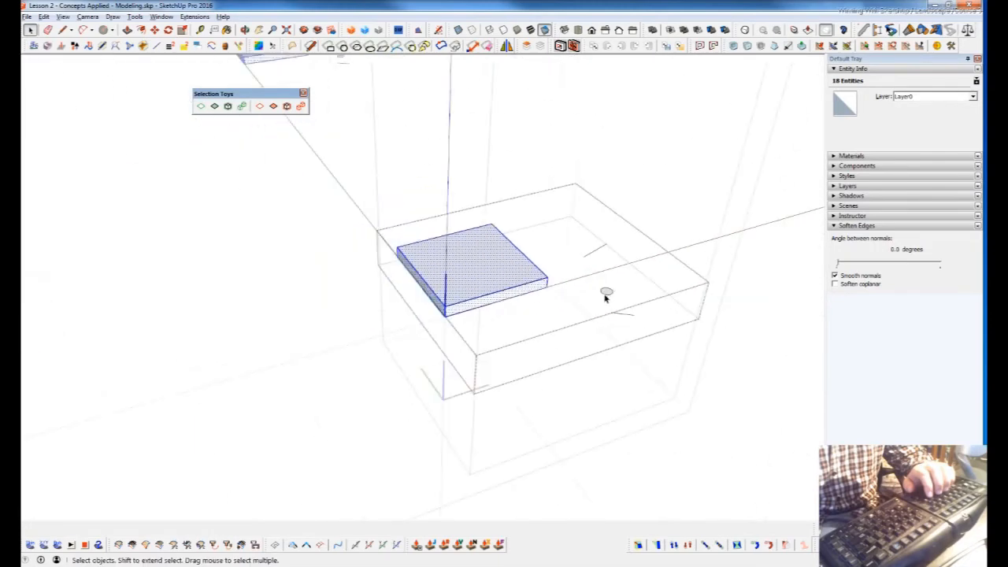
{"action": "left_click_drag", "start_coordinate": [318, 182], "coordinate": [763, 451]}
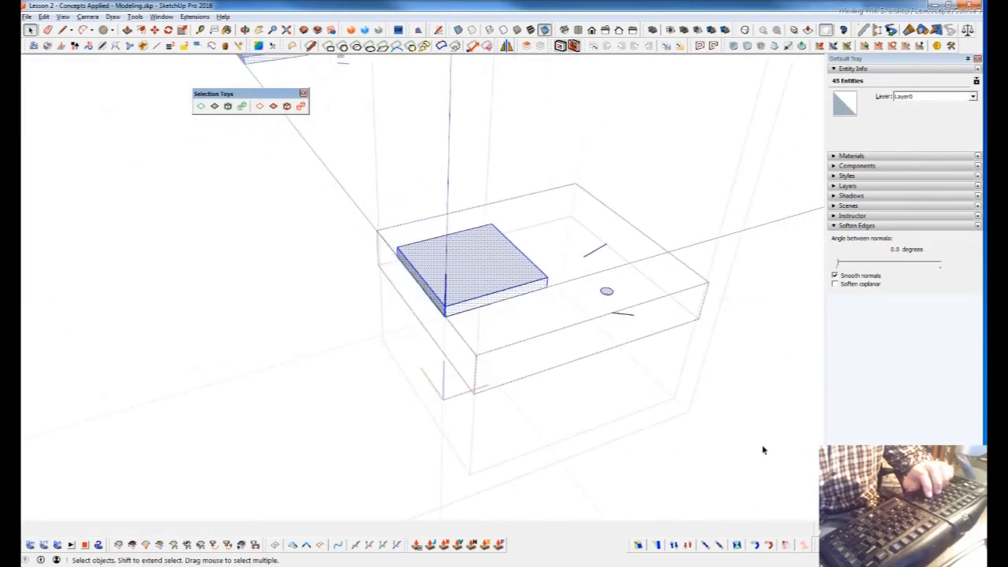
{"action": "key", "text": "shift+c"}
{"action": "left_click", "coordinate": [523, 344]}
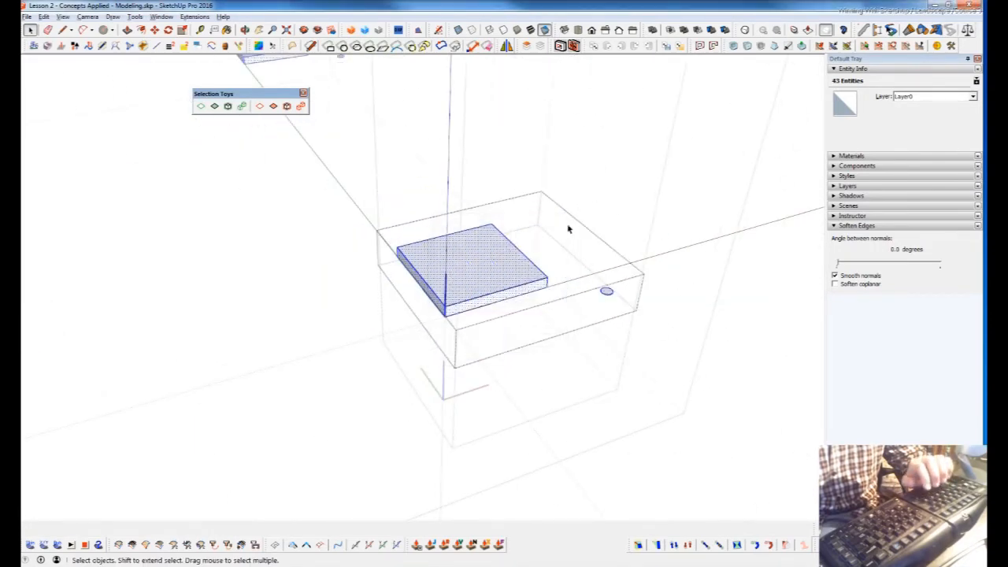
Delete the small circle beside the cap slab and close the slab component.
{"action": "left_click_drag", "start_coordinate": [587, 270], "coordinate": [662, 351]}
{"action": "key", "text": "Delete"}
{"action": "middle_click_drag", "start_coordinate": [427, 272], "coordinate": [547, 274]}
{"action": "scroll", "coordinate": [562, 289], "scroll_direction": "up", "scroll_amount": 4}
{"action": "key", "text": "Escape"}
Close the column component and the pergola group to return to the whole model.
{"action": "scroll", "coordinate": [578, 302], "scroll_direction": "down", "scroll_amount": 4}
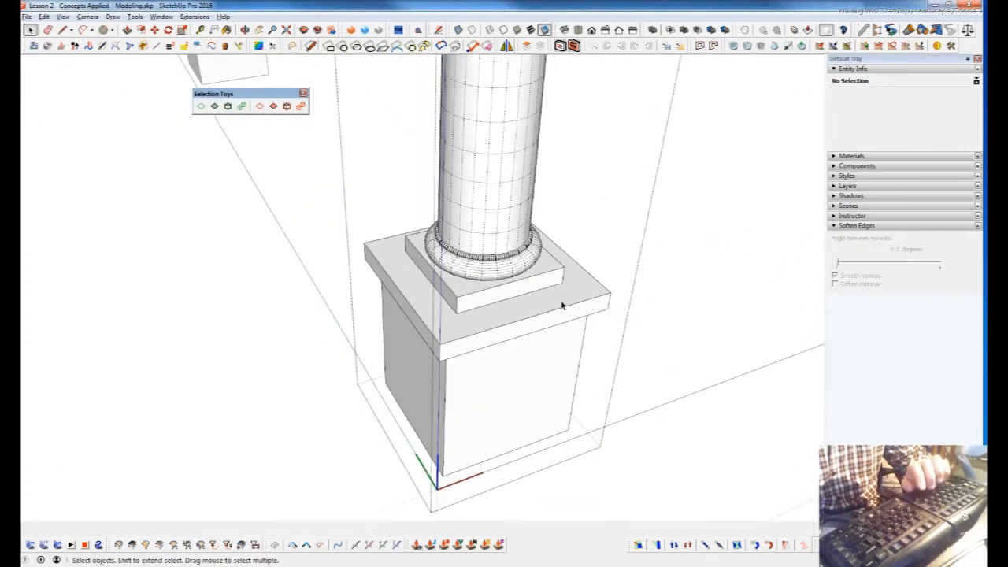
{"action": "scroll", "coordinate": [486, 301], "scroll_direction": "down", "scroll_amount": 1}
{"action": "scroll", "coordinate": [504, 315], "scroll_direction": "down", "scroll_amount": 10}
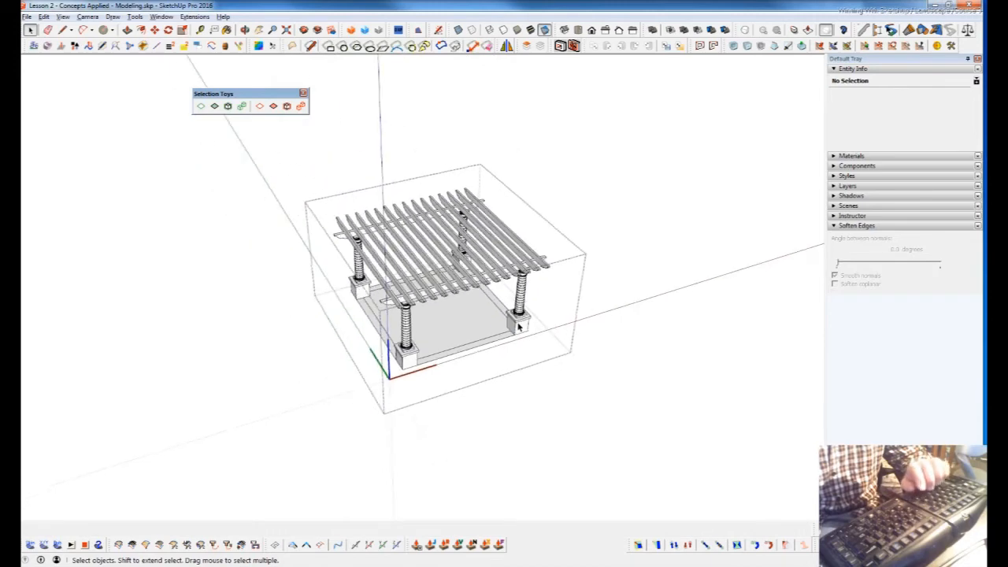
{"action": "scroll", "coordinate": [519, 326], "scroll_direction": "down", "scroll_amount": 2}
{"action": "scroll", "coordinate": [486, 370], "scroll_direction": "up", "scroll_amount": 6}
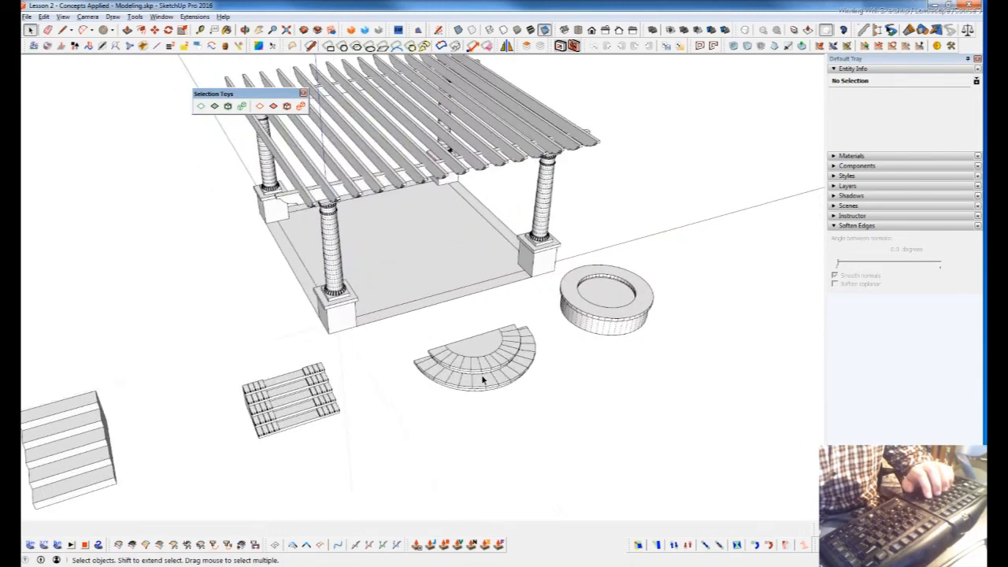
Open the half-round paver steps group down to its curved row of pavers and delete the selected part.
{"action": "scroll", "coordinate": [486, 379], "scroll_direction": "up", "scroll_amount": 3}
{"action": "left_click", "coordinate": [522, 401]}
{"action": "scroll", "coordinate": [522, 401], "scroll_direction": "up", "scroll_amount": 2}
{"action": "double_click", "coordinate": [522, 401]}
{"action": "left_click", "coordinate": [536, 374]}
{"action": "key", "text": "Delete"}
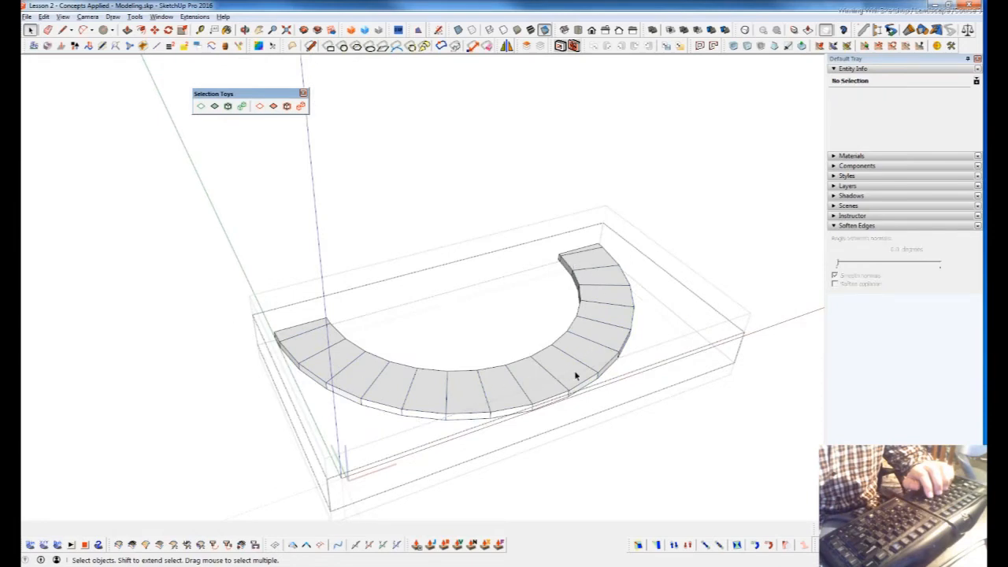
Try the FixIt 101 cleanup on all geometry of the curved paver row, and undo it.
{"action": "scroll", "coordinate": [581, 368], "scroll_direction": "up", "scroll_amount": 3}
{"action": "left_click", "coordinate": [567, 398]}
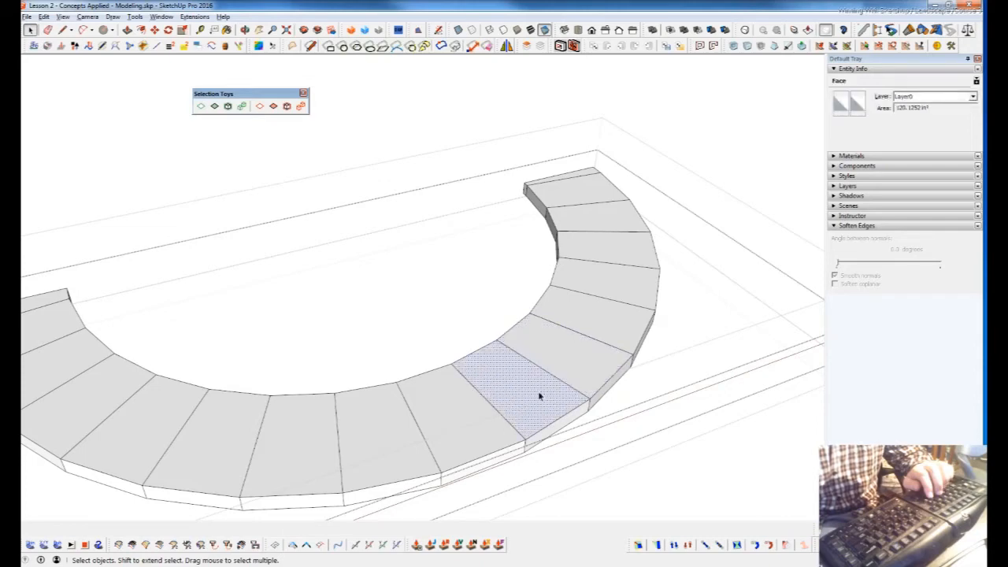
{"action": "scroll", "coordinate": [637, 175], "scroll_direction": "down", "scroll_amount": 5}
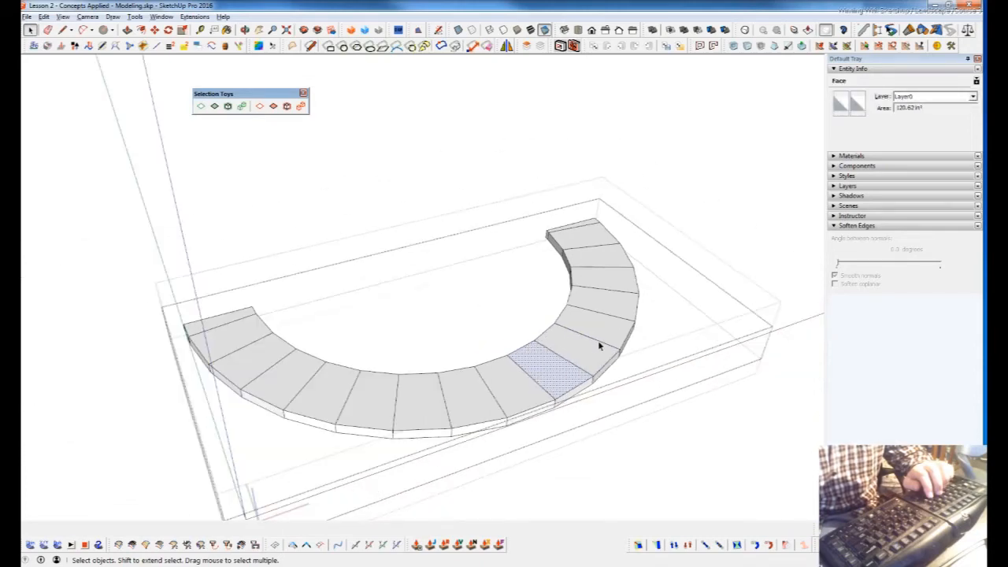
{"action": "scroll", "coordinate": [622, 323], "scroll_direction": "up", "scroll_amount": 3}
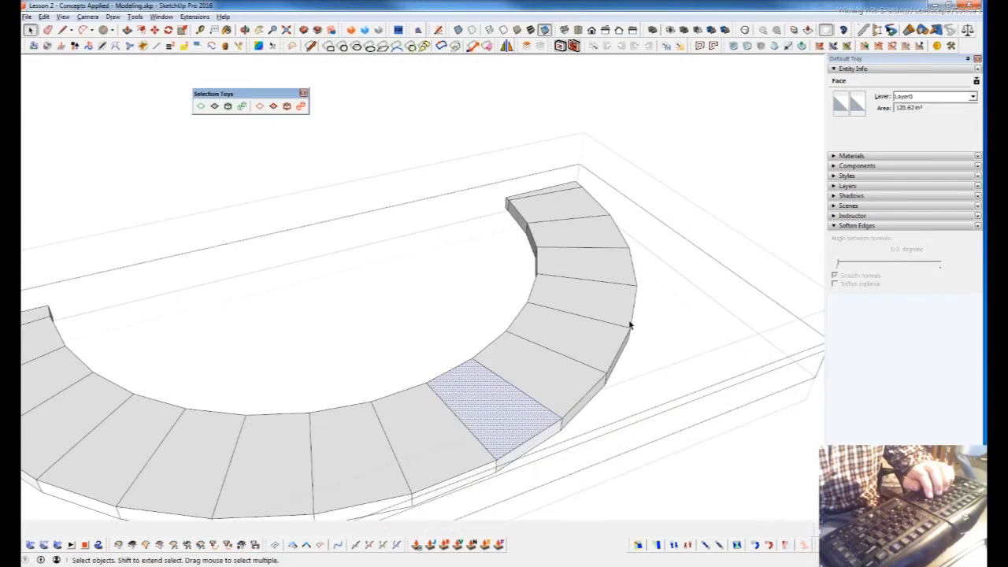
{"action": "key", "text": "ctrl+a"}
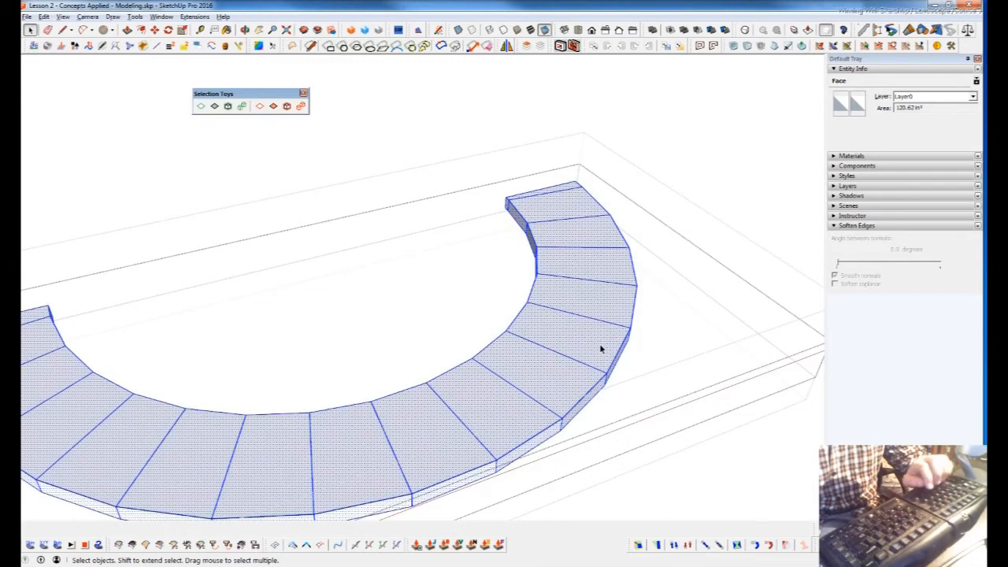
{"action": "key", "text": "shift+f"}
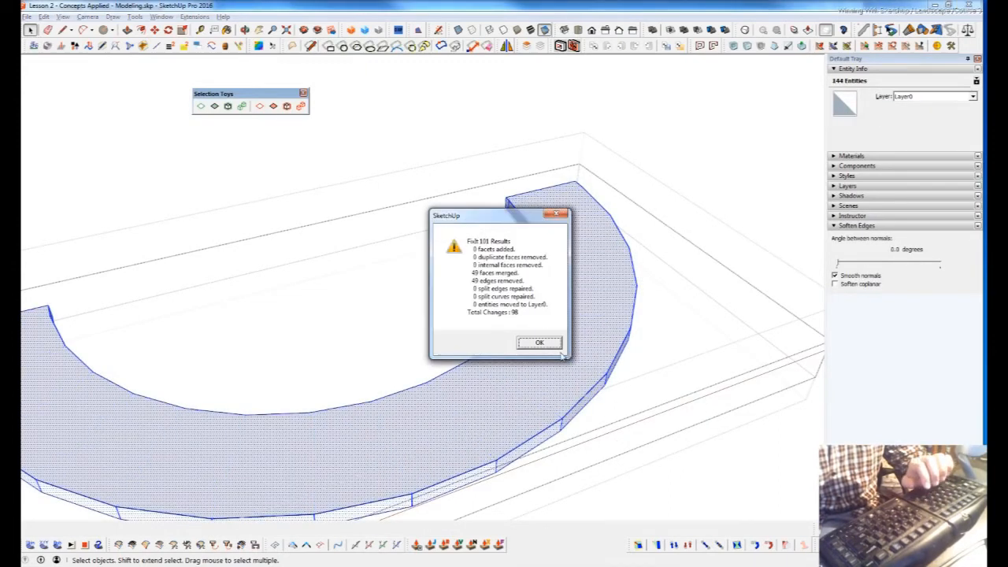
{"action": "left_click", "coordinate": [549, 343]}
{"action": "middle_click_drag", "start_coordinate": [528, 405], "coordinate": [641, 250]}
{"action": "key", "text": "ctrl+z"}
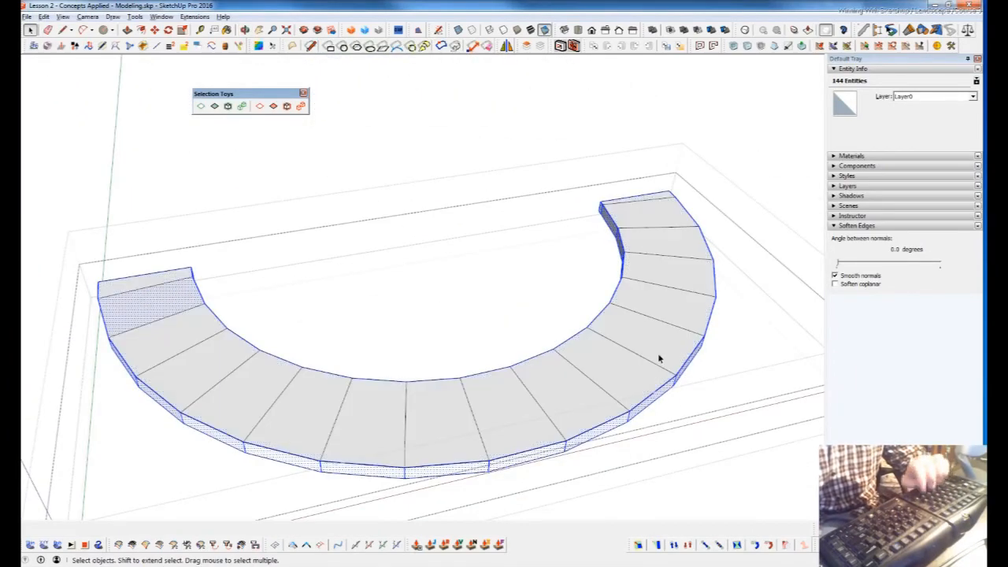
Close the paver row component and its parent groups to return to the whole model.
{"action": "scroll", "coordinate": [652, 351], "scroll_direction": "down", "scroll_amount": 7}
{"action": "key", "text": "Escape"}
{"action": "scroll", "coordinate": [641, 344], "scroll_direction": "down", "scroll_amount": 3}
{"action": "key", "text": "Escape"}
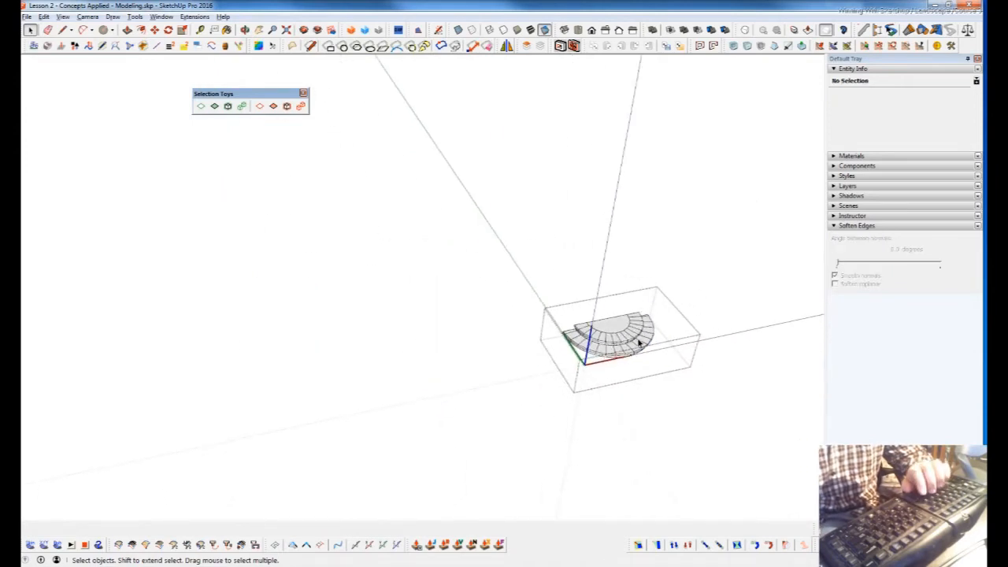
{"action": "key", "text": "Escape"}
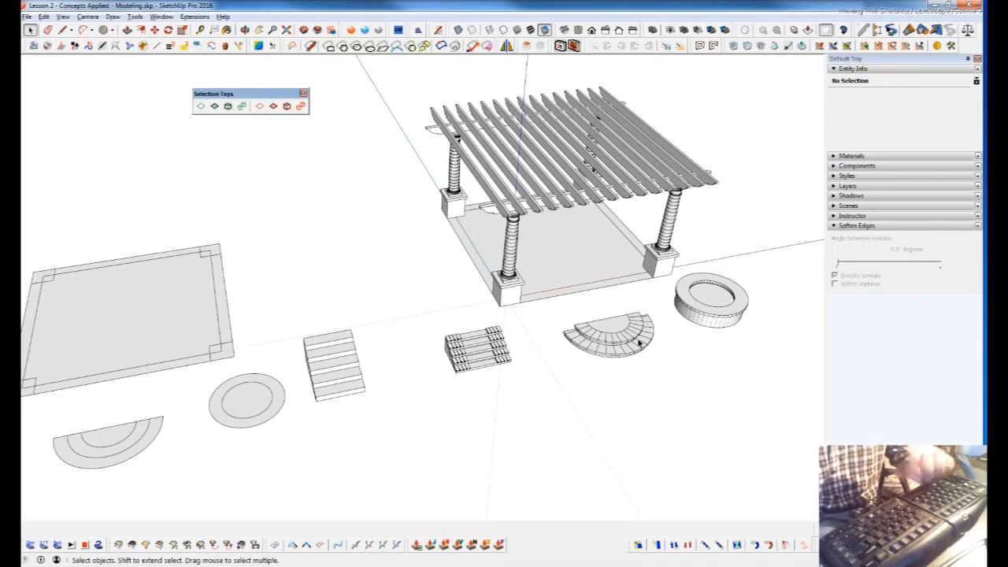
Switch to the Notepad shortcut list, check the FixIt_101 and Find Edge Gaps entries, and return to SketchUp.
{"action": "middle_click_drag", "start_coordinate": [353, 363], "coordinate": [405, 320], "text": "shift"}
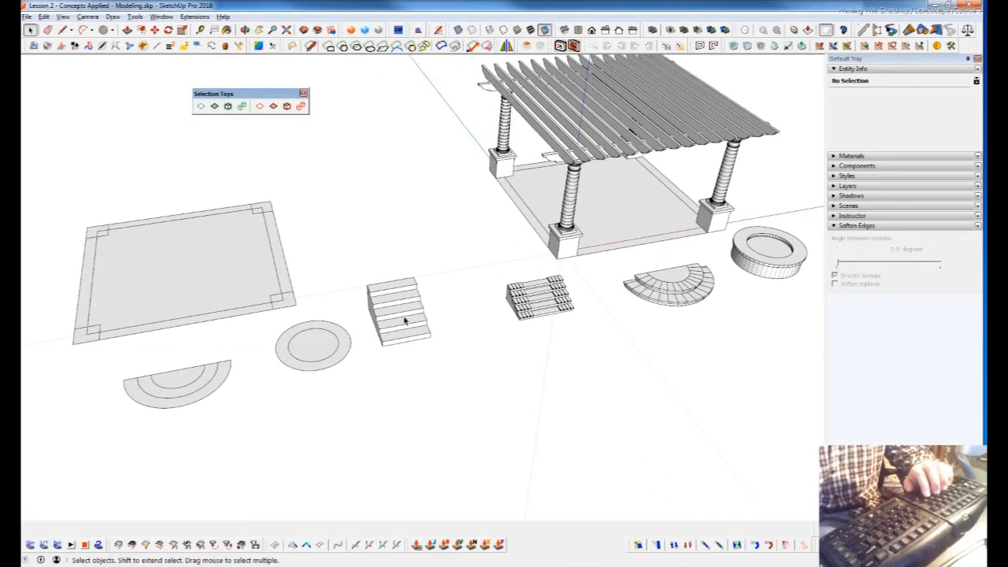
{"action": "mouse_move", "coordinate": [578, 316]}
{"action": "middle_mouse_down"}
{"action": "mouse_move", "coordinate": [592, 342]}
{"action": "mouse_move", "coordinate": [693, 383]}
{"action": "mouse_move", "coordinate": [808, 403]}
{"action": "middle_mouse_up"}
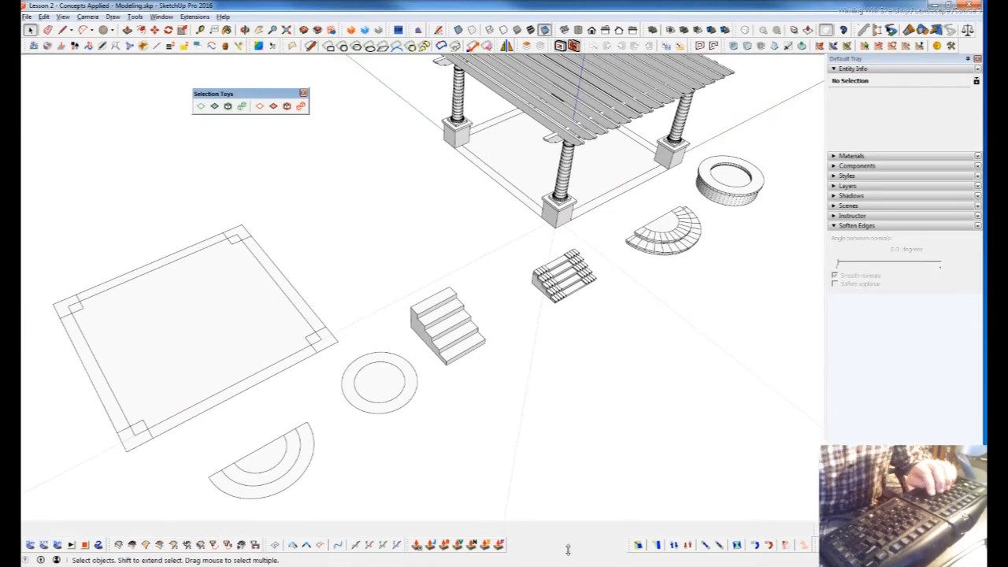
{"action": "key", "text": "alt+Tab"}
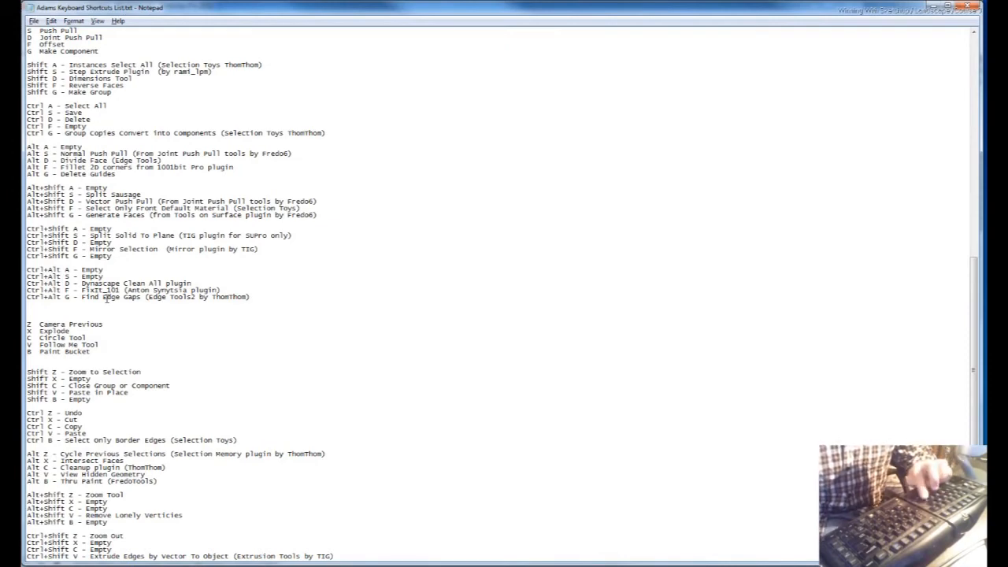
{"action": "key", "text": "alt+Tab"}
Open the group containing the square patio, flat circle and plain stairs, and close it again.
{"action": "middle_click_drag", "start_coordinate": [402, 349], "coordinate": [298, 213]}
{"action": "middle_click_drag", "start_coordinate": [282, 263], "coordinate": [437, 323]}
{"action": "key", "text": "space"}
{"action": "left_click", "coordinate": [397, 316]}
{"action": "double_click", "coordinate": [397, 316]}
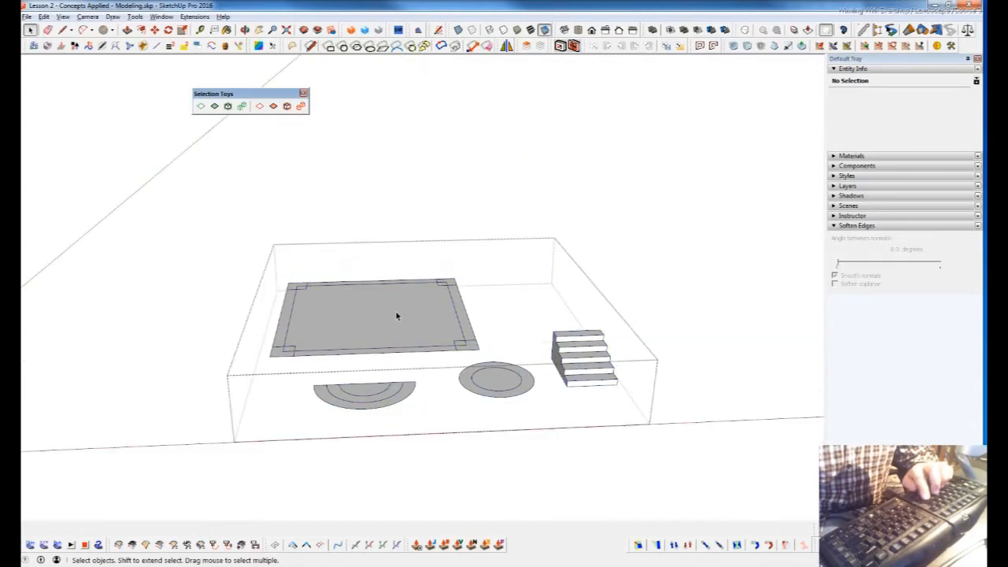
{"action": "left_click", "coordinate": [397, 317]}
{"action": "key", "text": "Escape"}
{"action": "scroll", "coordinate": [429, 315], "scroll_direction": "down", "scroll_amount": 3}
{"action": "middle_click_drag", "start_coordinate": [429, 314], "coordinate": [661, 225]}
Switch to the Notepad shortcut list, look up the Camera Previous entry, and return to SketchUp.
{"action": "key", "text": "alt+Tab"}
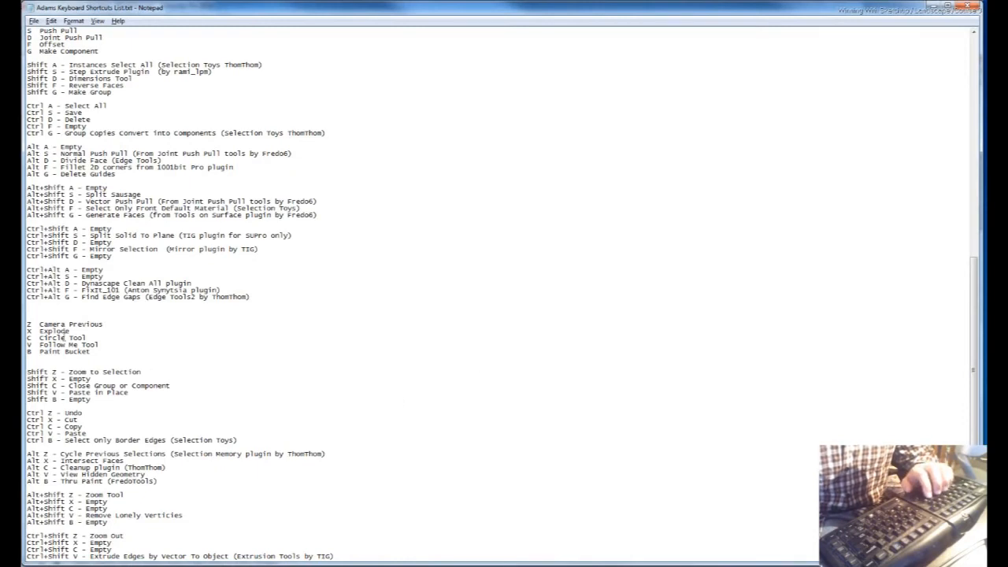
{"action": "scroll", "coordinate": [61, 336], "scroll_direction": "down", "scroll_amount": 2}
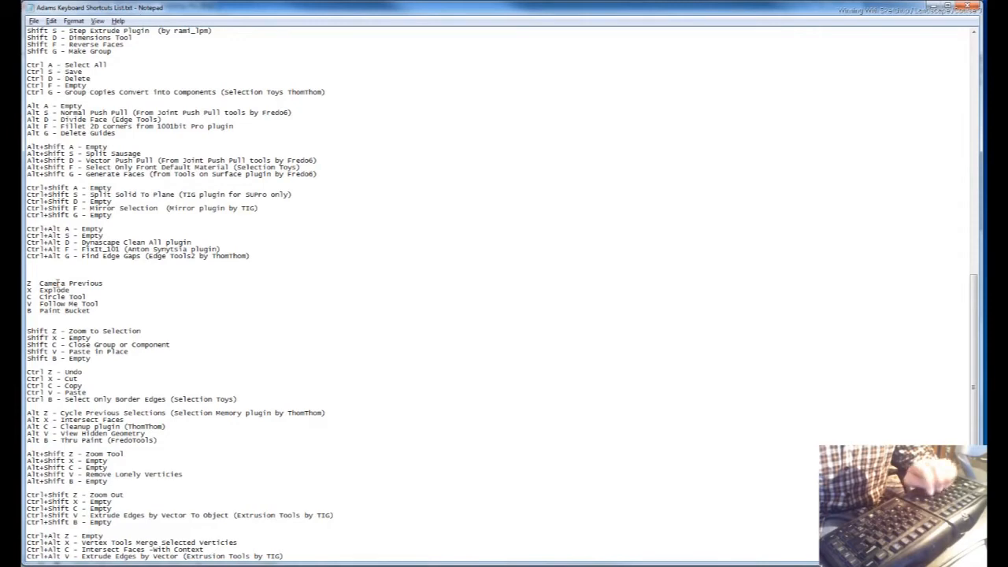
{"action": "key", "text": "alt+Tab"}
Zoom toward the pergola and step back through the earlier views with Camera Previous.
{"action": "middle_click_drag", "start_coordinate": [465, 394], "coordinate": [480, 391]}
{"action": "scroll", "coordinate": [542, 270], "scroll_direction": "up", "scroll_amount": 12}
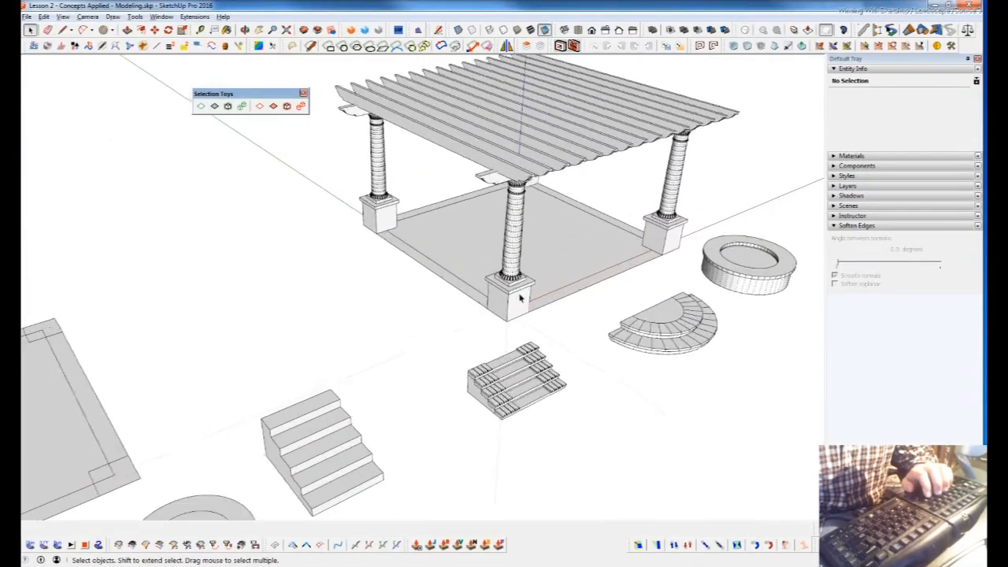
{"action": "key", "text": "shift+z"}
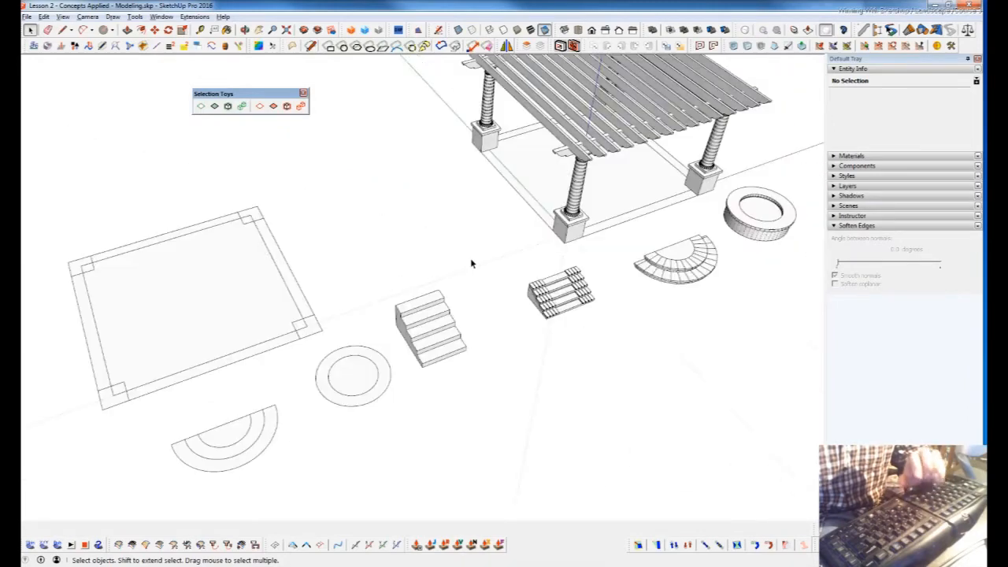
{"action": "key", "text": "shift+z"}
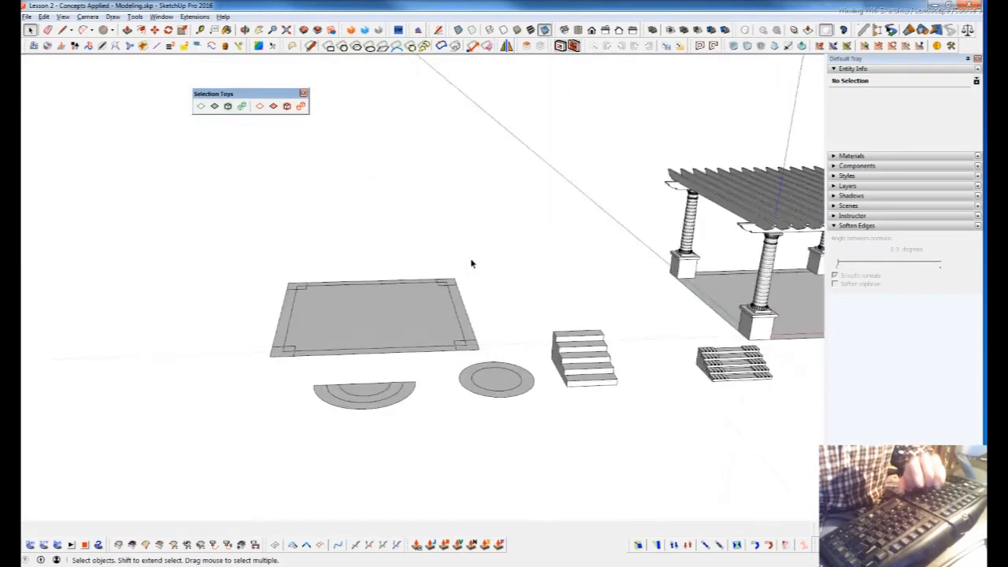
{"action": "key", "text": "shift+z"}
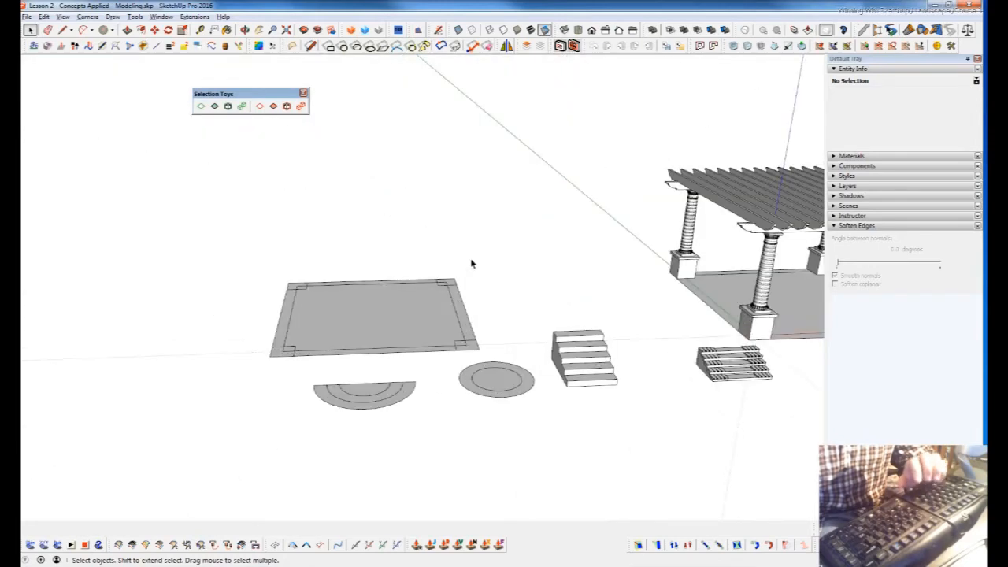
{"action": "scroll", "coordinate": [562, 216], "scroll_direction": "up", "scroll_amount": 10}
{"action": "scroll", "coordinate": [304, 438], "scroll_direction": "up", "scroll_amount": 3}
{"action": "middle_click_drag", "start_coordinate": [515, 320], "coordinate": [378, 290]}
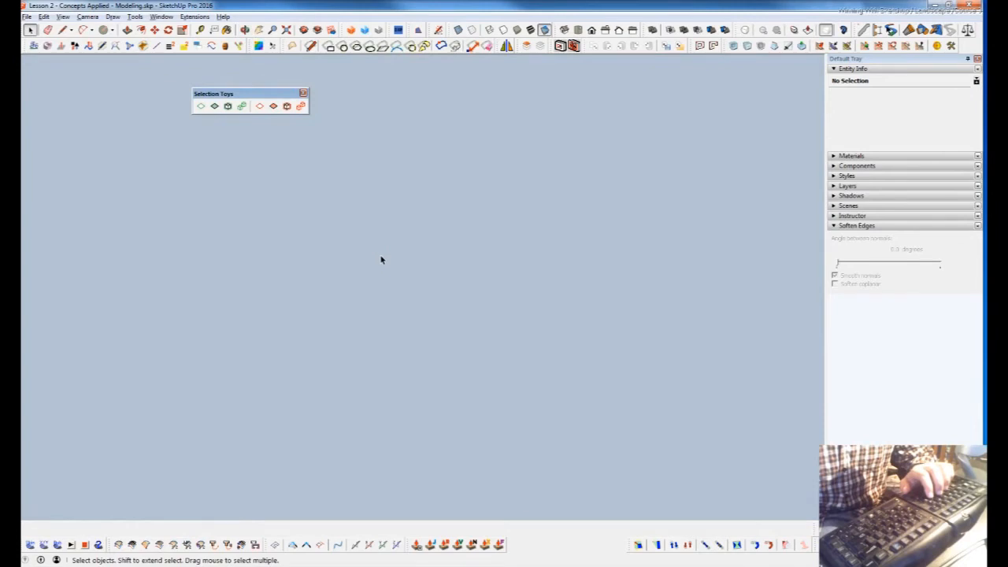
{"action": "scroll", "coordinate": [386, 253], "scroll_direction": "down", "scroll_amount": 5}
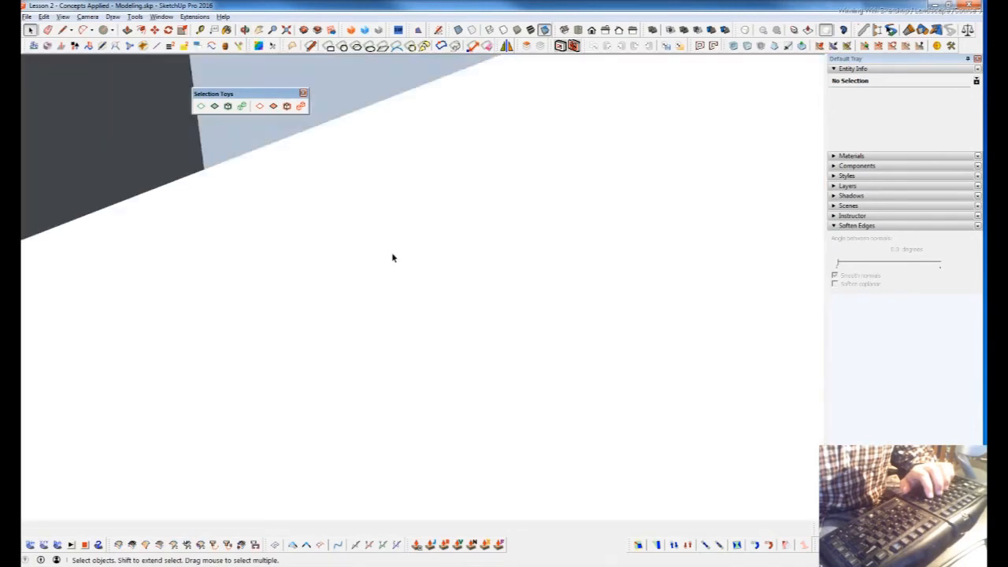
{"action": "scroll", "coordinate": [397, 271], "scroll_direction": "down", "scroll_amount": 4}
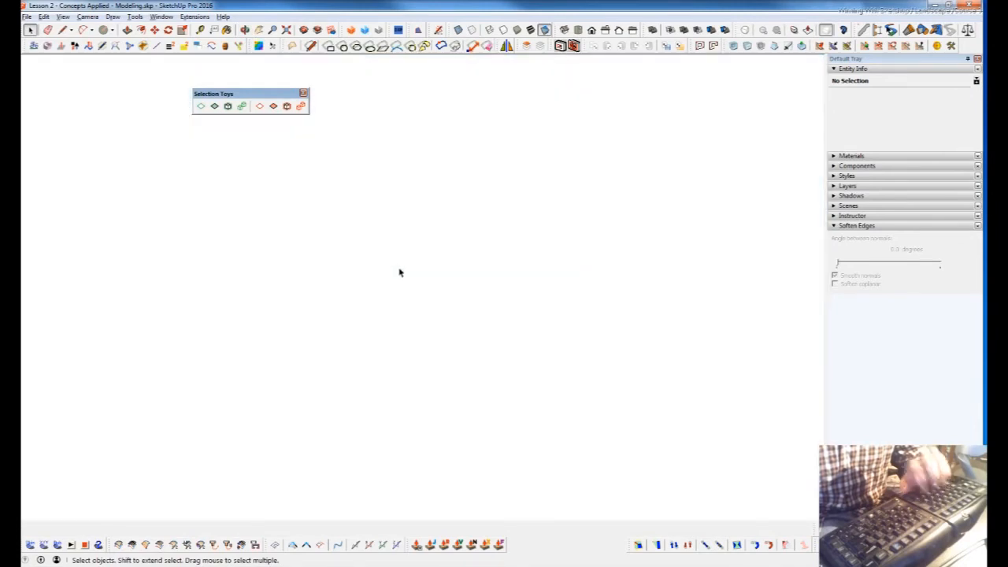
{"action": "scroll", "coordinate": [399, 273], "scroll_direction": "down", "scroll_amount": 10}
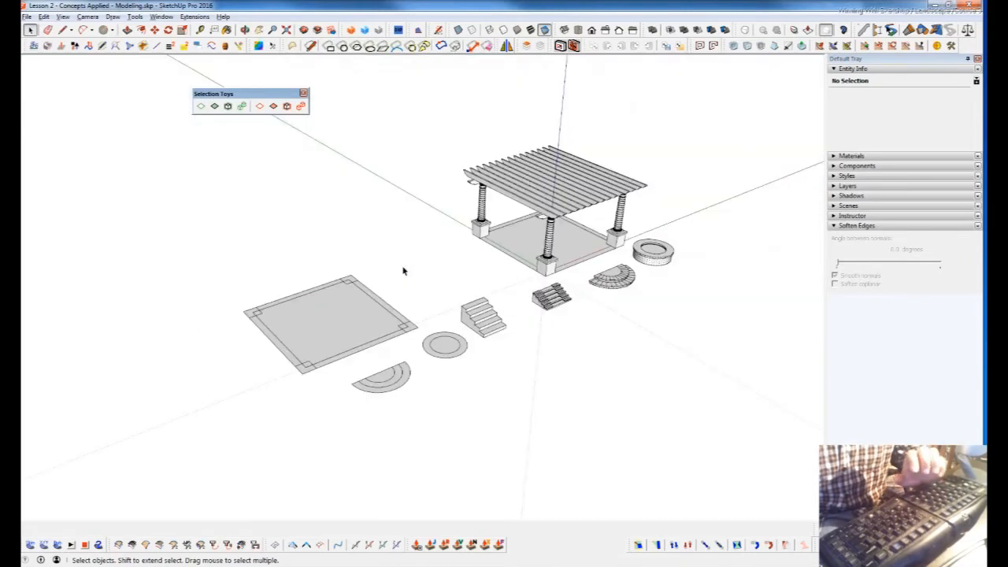
Examine the front corner of the lowest tread on the paver-edged stairs up close, and return to the whole model.
{"action": "scroll", "coordinate": [554, 246], "scroll_direction": "up", "scroll_amount": 5}
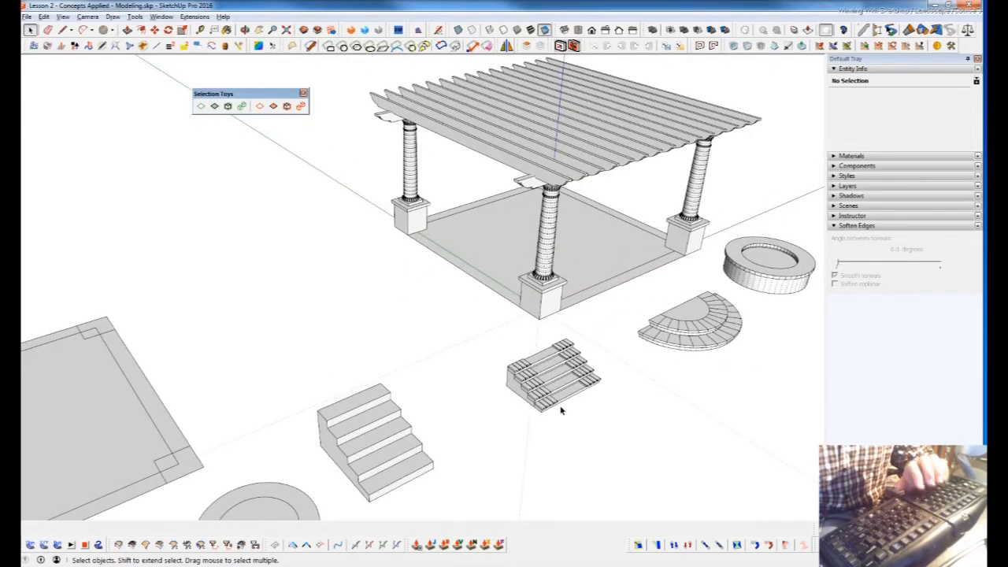
{"action": "scroll", "coordinate": [561, 409], "scroll_direction": "up", "scroll_amount": 6}
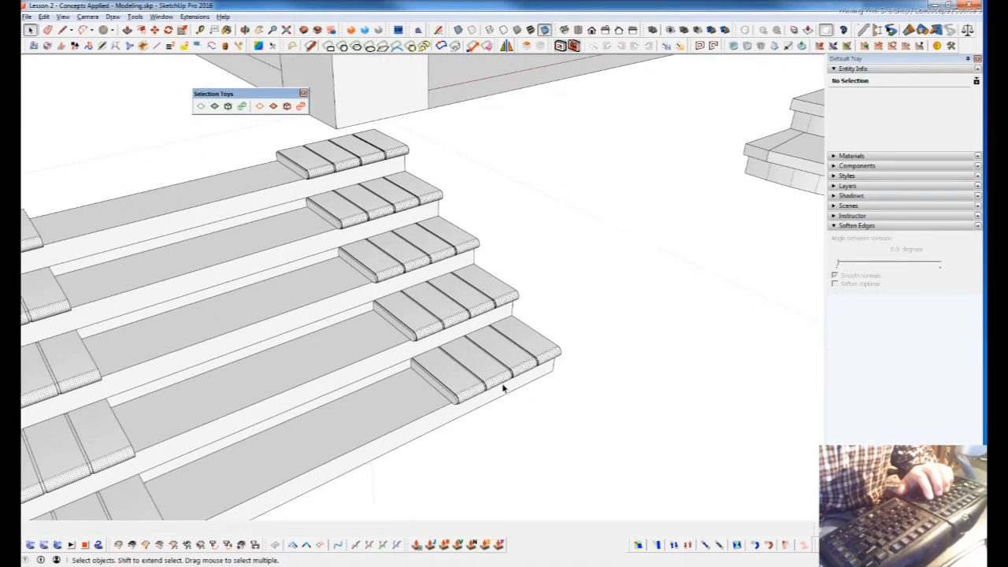
{"action": "scroll", "coordinate": [502, 387], "scroll_direction": "up", "scroll_amount": 8}
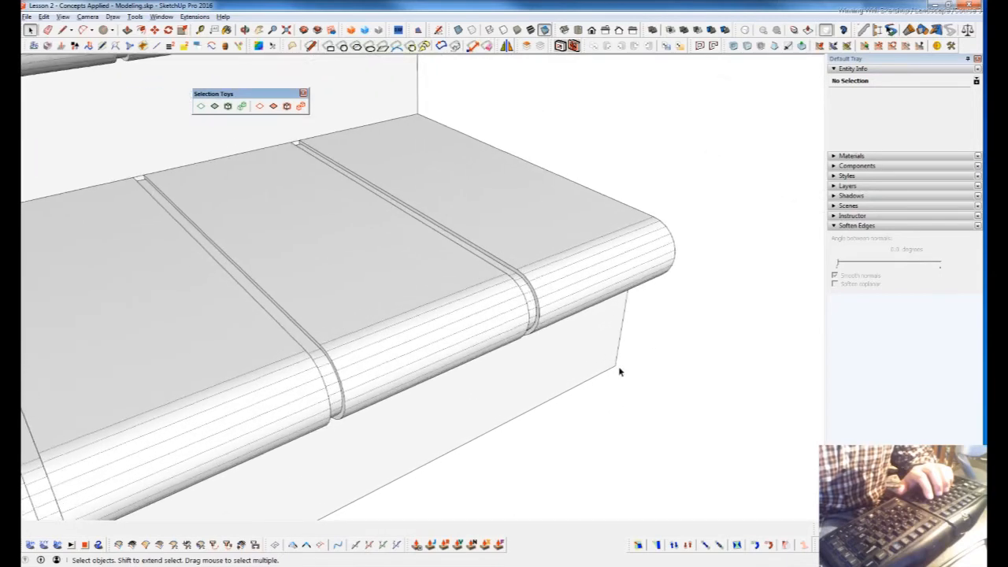
{"action": "scroll", "coordinate": [619, 371], "scroll_direction": "up", "scroll_amount": 8}
{"action": "scroll", "coordinate": [634, 384], "scroll_direction": "down", "scroll_amount": 5}
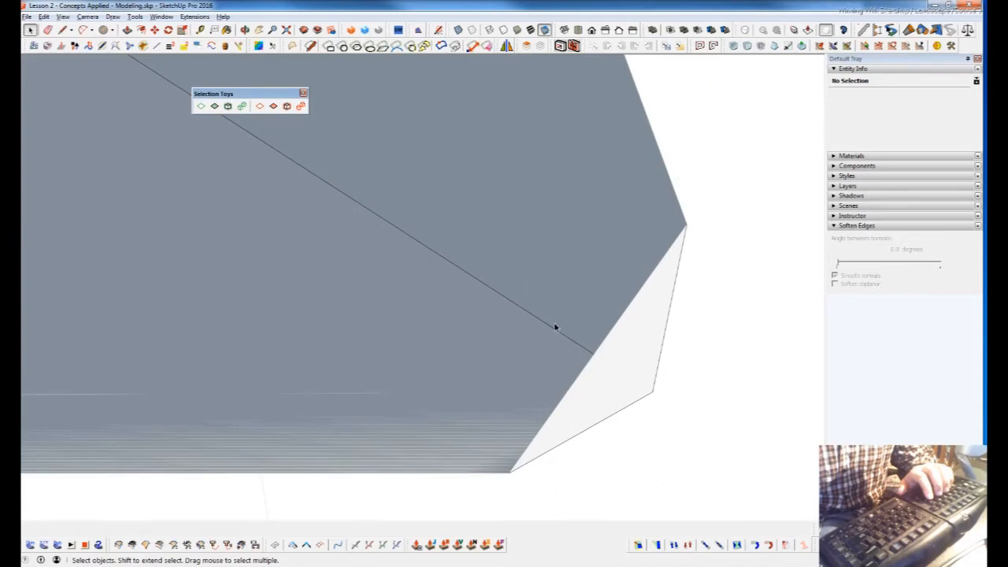
{"action": "scroll", "coordinate": [605, 360], "scroll_direction": "up", "scroll_amount": 4}
{"action": "scroll", "coordinate": [606, 360], "scroll_direction": "down", "scroll_amount": 4}
{"action": "scroll", "coordinate": [607, 364], "scroll_direction": "up", "scroll_amount": 4}
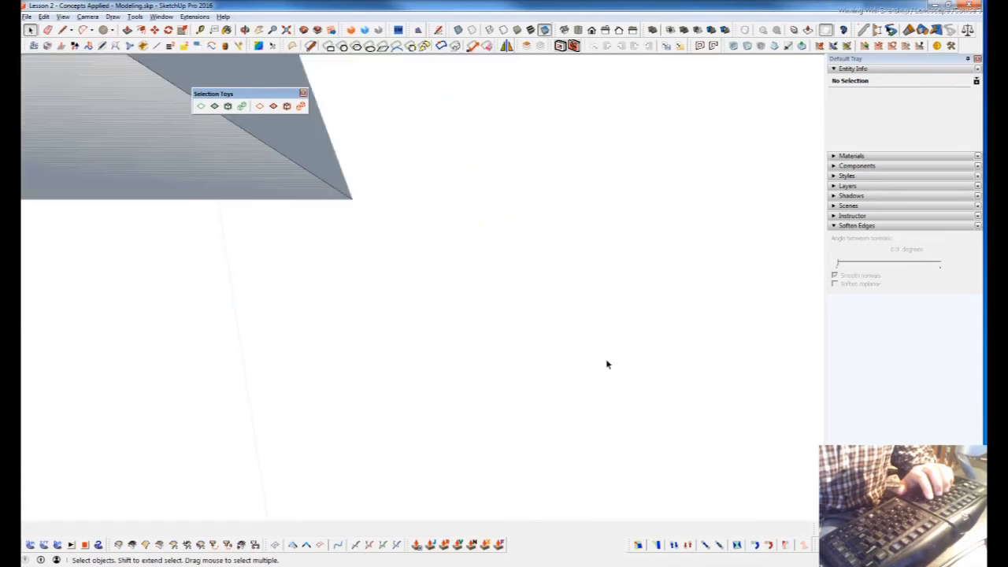
{"action": "scroll", "coordinate": [605, 359], "scroll_direction": "down", "scroll_amount": 2}
{"action": "scroll", "coordinate": [446, 282], "scroll_direction": "down", "scroll_amount": 3}
{"action": "scroll", "coordinate": [446, 282], "scroll_direction": "up", "scroll_amount": 5}
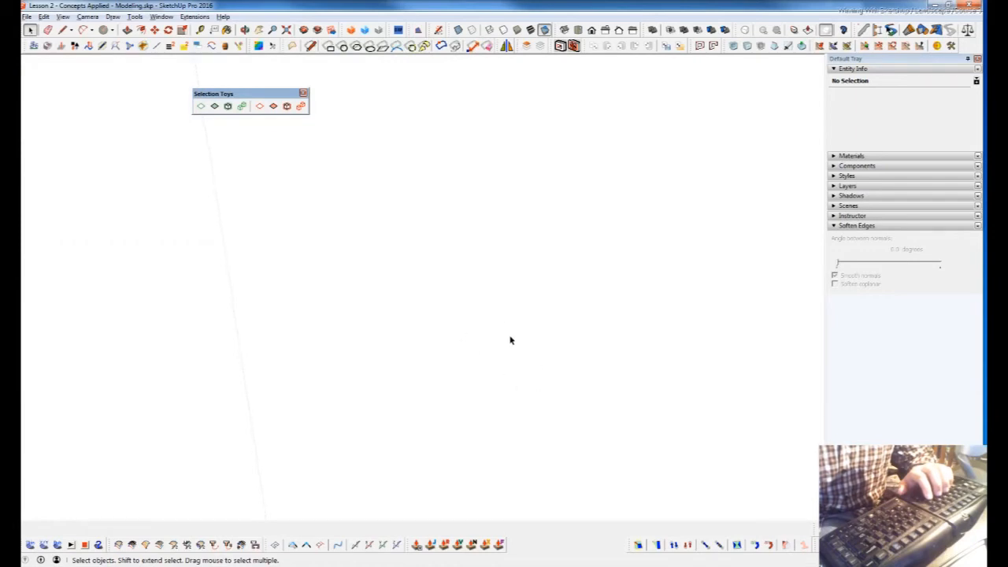
{"action": "scroll", "coordinate": [456, 366], "scroll_direction": "down", "scroll_amount": 3}
{"action": "scroll", "coordinate": [467, 321], "scroll_direction": "down", "scroll_amount": 1}
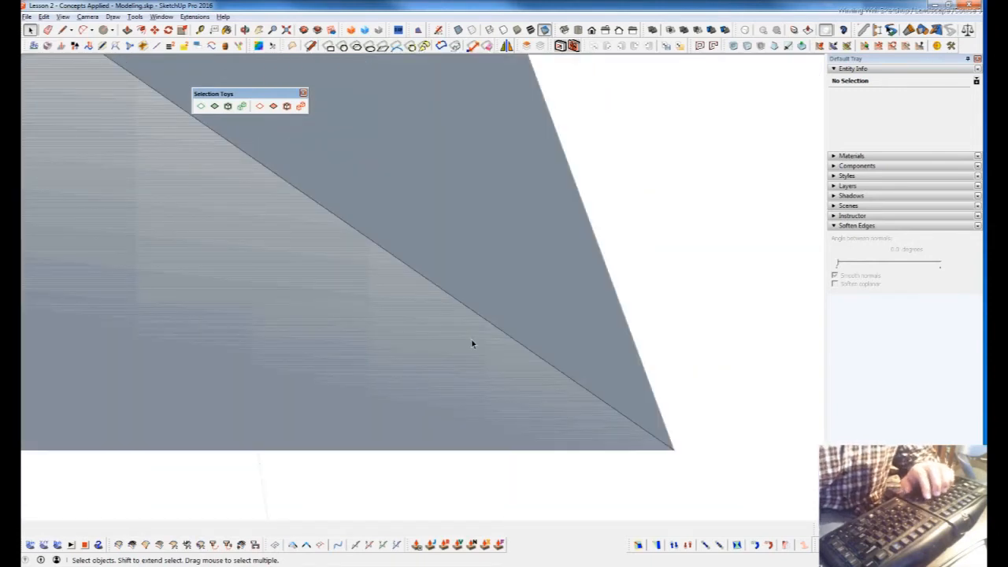
{"action": "scroll", "coordinate": [472, 344], "scroll_direction": "down", "scroll_amount": 2}
{"action": "scroll", "coordinate": [472, 344], "scroll_direction": "down", "scroll_amount": 3}
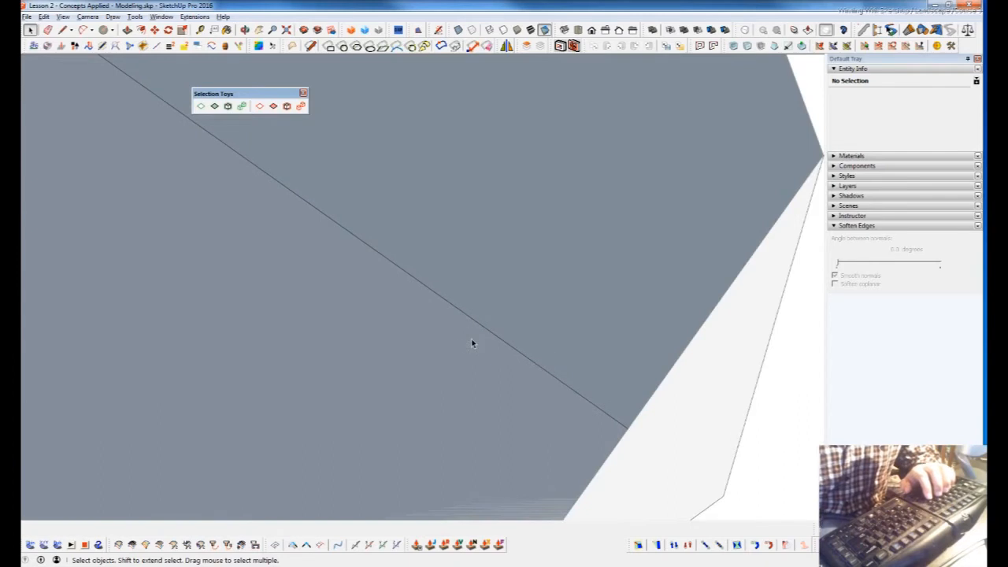
{"action": "scroll", "coordinate": [457, 345], "scroll_direction": "up", "scroll_amount": 2}
{"action": "scroll", "coordinate": [457, 345], "scroll_direction": "down", "scroll_amount": 2}
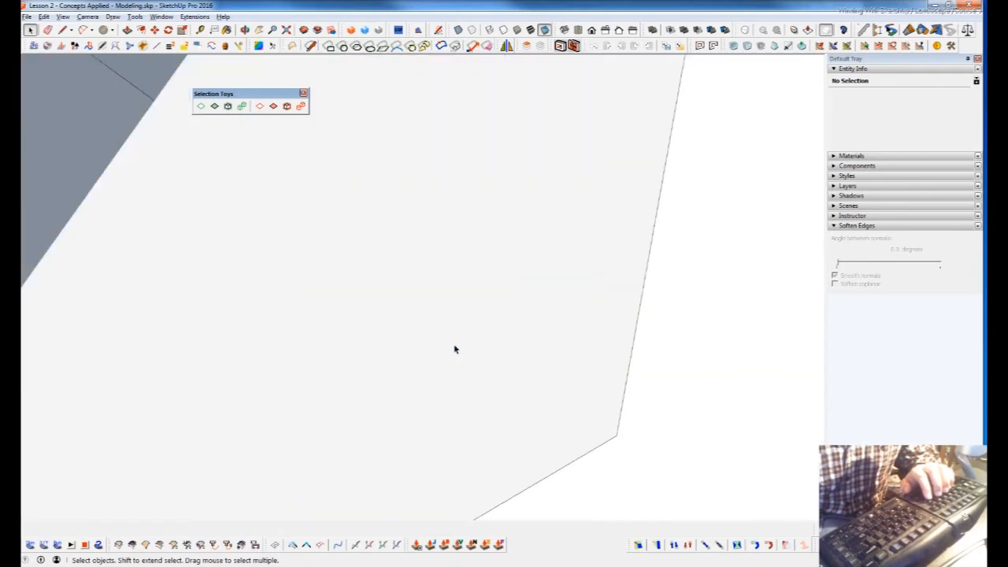
{"action": "scroll", "coordinate": [454, 349], "scroll_direction": "up", "scroll_amount": 3}
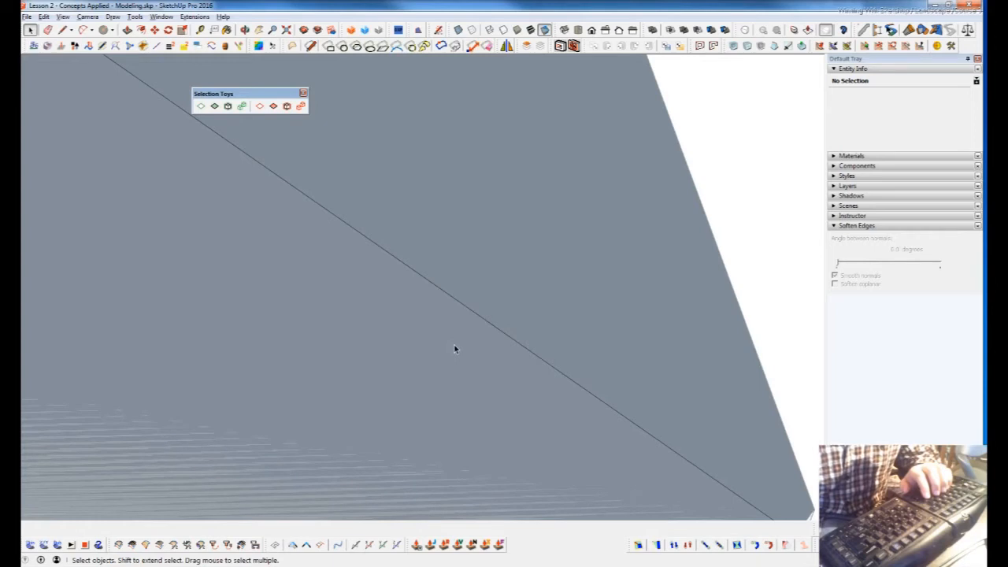
{"action": "scroll", "coordinate": [455, 349], "scroll_direction": "down", "scroll_amount": 5}
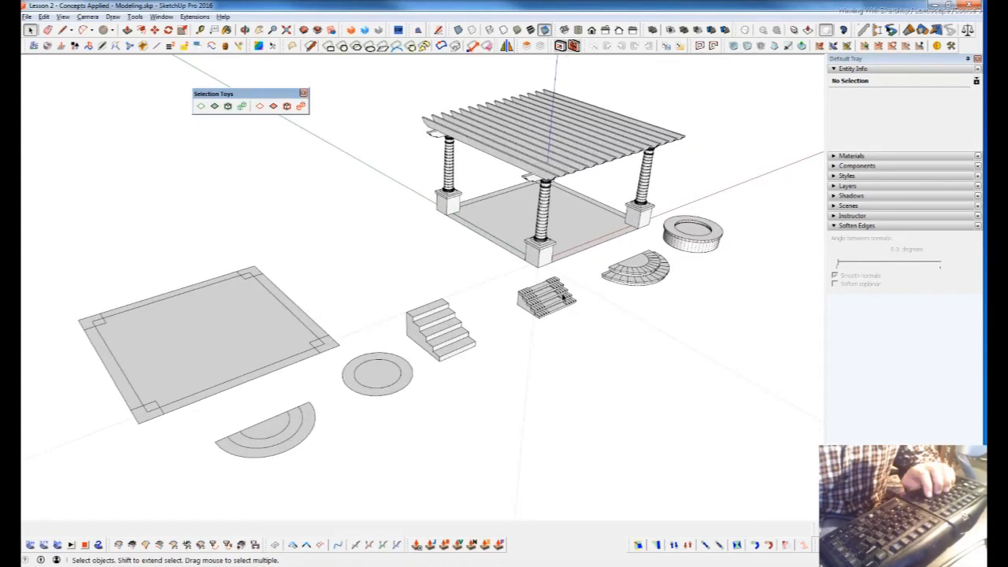
Switch to the Notepad shortcut list and read the entries following Camera Previous, including Explode and Zoom to Selection.
{"action": "key", "text": "alt+Tab"}
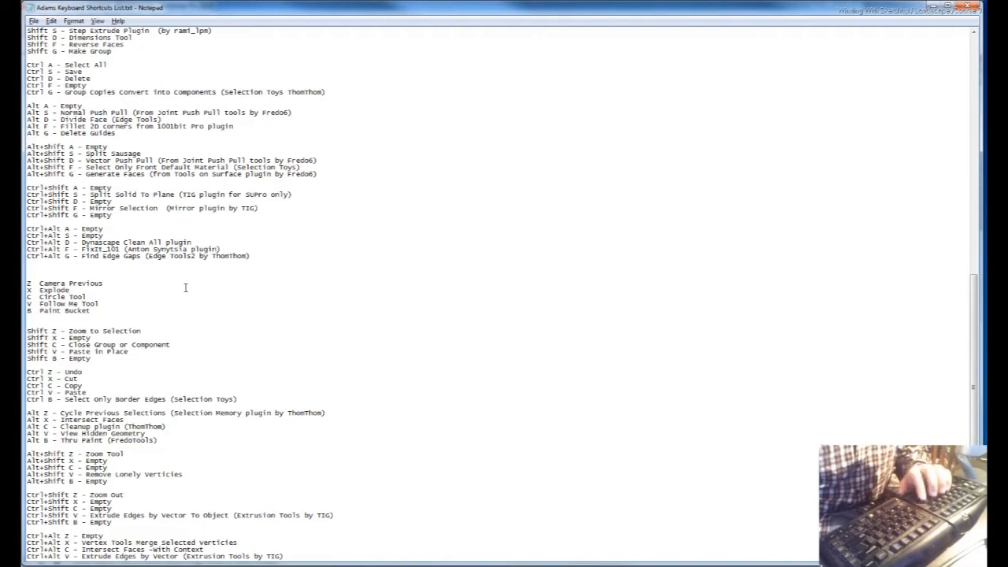
{"action": "scroll", "coordinate": [183, 287], "scroll_direction": "down", "scroll_amount": 2}
{"action": "scroll", "coordinate": [49, 299], "scroll_direction": "down", "scroll_amount": 1}
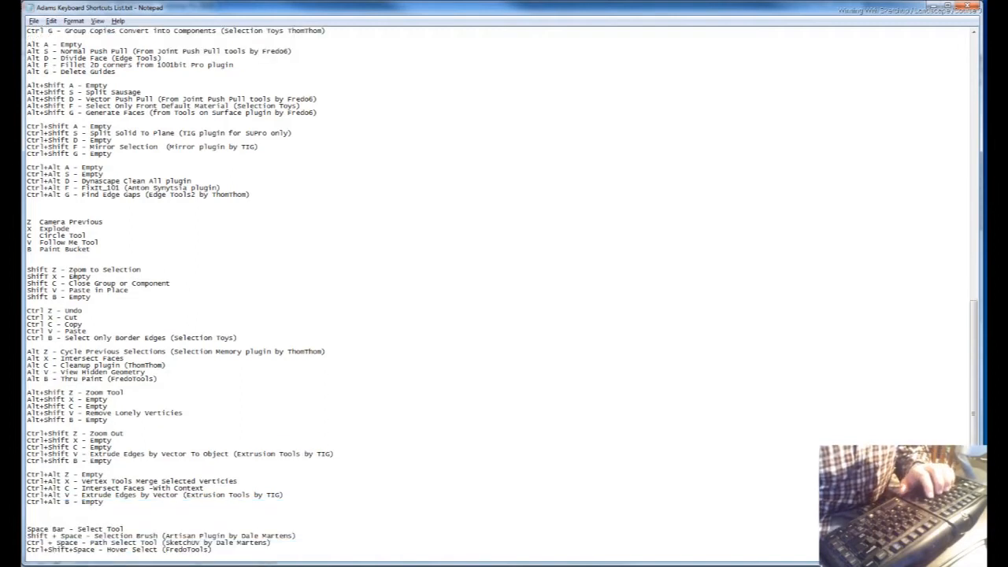
Read the shortcut entries from Zoom to Selection downward in the Notepad list, and return to SketchUp.
{"action": "scroll", "coordinate": [107, 262], "scroll_direction": "down", "scroll_amount": 1}
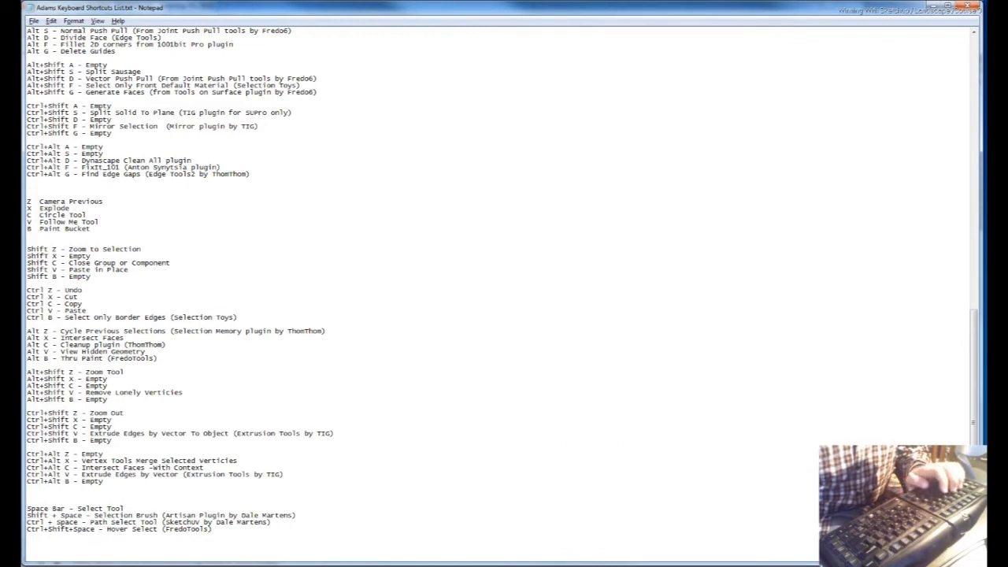
{"action": "mouse_move", "coordinate": [92, 387]}
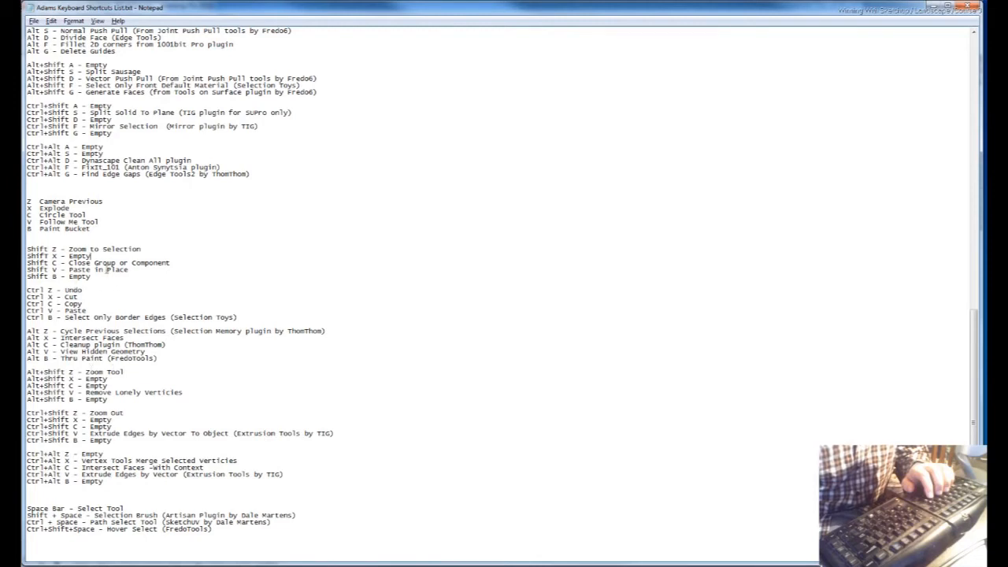
{"action": "scroll", "coordinate": [359, 434], "scroll_direction": "down", "scroll_amount": 2}
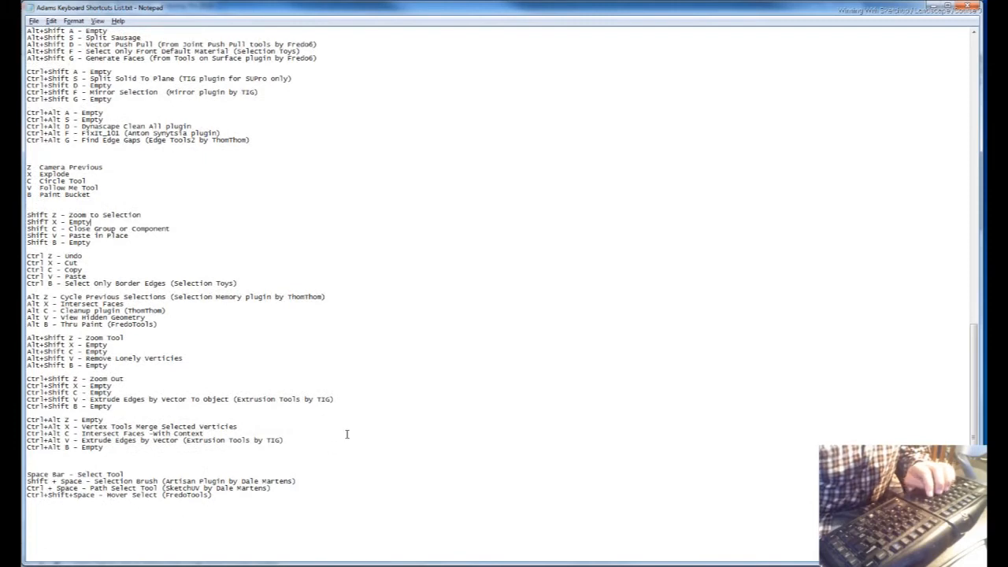
{"action": "key", "text": "alt+Tab"}
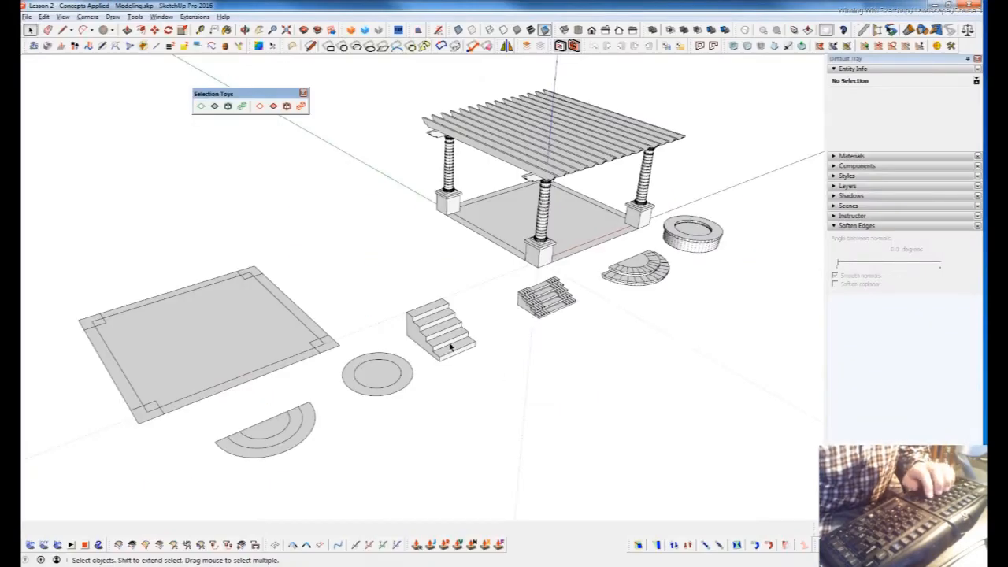
Open the plan features group and the plain stairs group inside it, and try the Zoom tool on the stairs with nothing selected.
{"action": "left_click", "coordinate": [462, 367]}
{"action": "scroll", "coordinate": [455, 332], "scroll_direction": "up", "scroll_amount": 6}
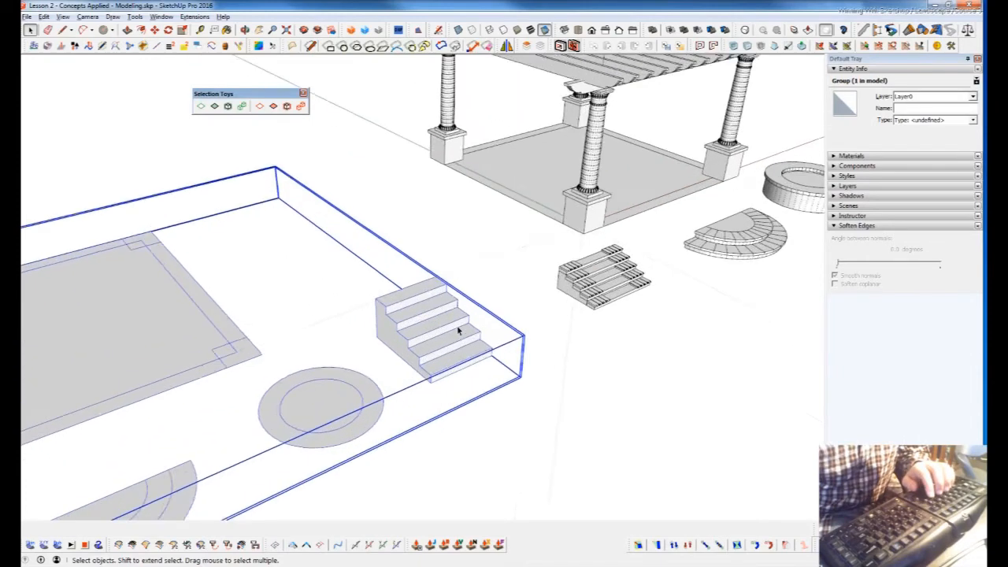
{"action": "double_click", "coordinate": [454, 337]}
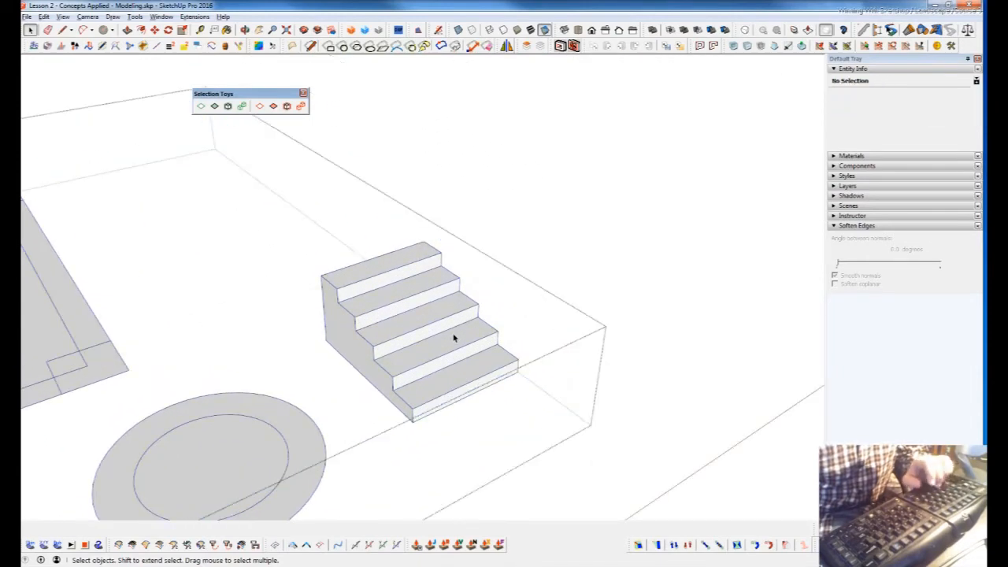
{"action": "double_click", "coordinate": [453, 339]}
{"action": "double_click", "coordinate": [453, 339]}
{"action": "triple_click", "coordinate": [453, 339]}
{"action": "key", "text": "ctrl+t"}
{"action": "key", "text": "z"}
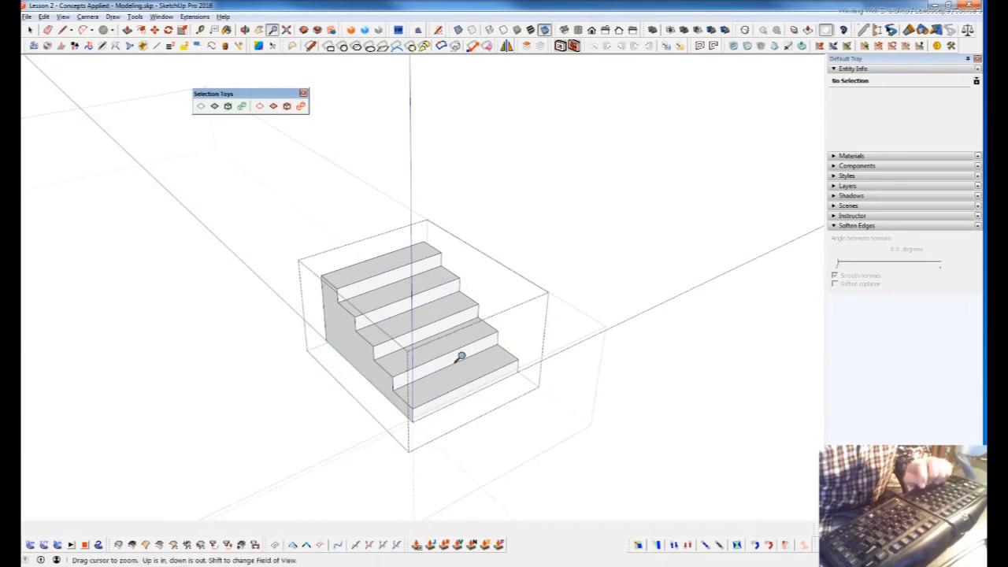
{"action": "mouse_move", "coordinate": [452, 337]}
{"action": "left_mouse_down"}
{"action": "mouse_move", "coordinate": [456, 417]}
{"action": "mouse_move", "coordinate": [444, 420]}
{"action": "mouse_move", "coordinate": [450, 342]}
{"action": "left_mouse_up"}
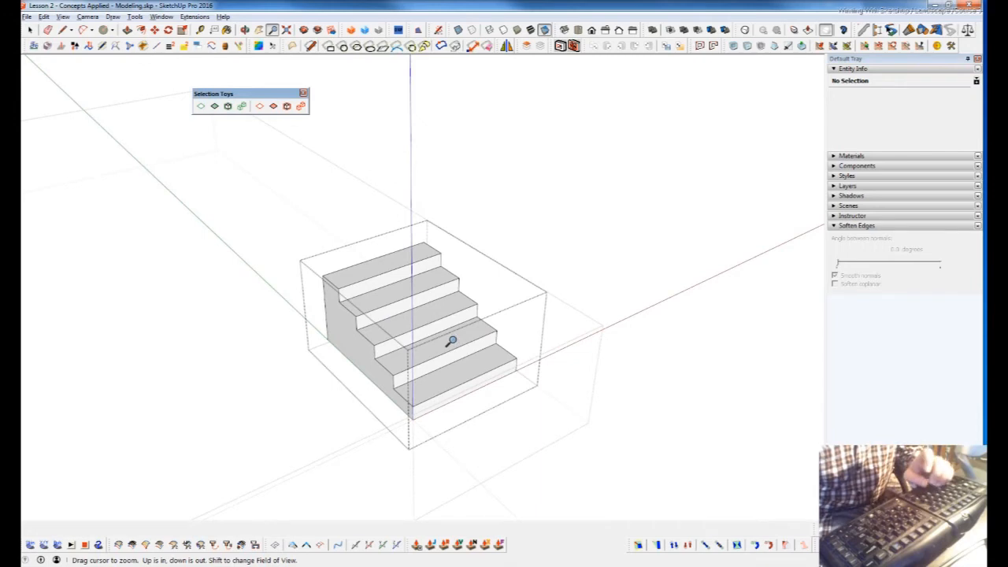
{"action": "left_click_drag", "start_coordinate": [451, 341], "coordinate": [454, 389]}
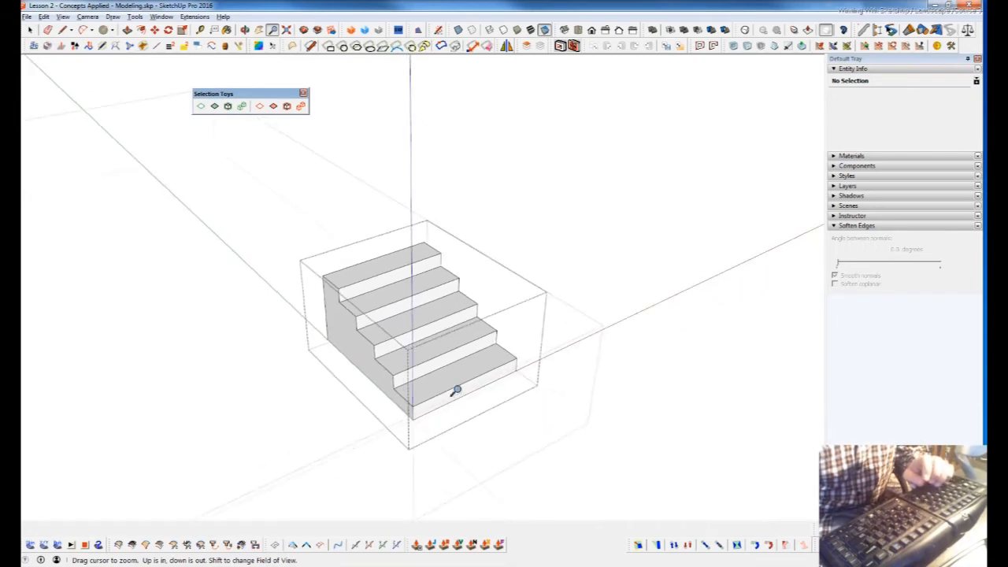
Close the plain stairs group, select it as a whole, and zoom to the selection.
{"action": "key", "text": "Escape"}
{"action": "key", "text": "space"}
{"action": "left_click", "coordinate": [450, 341]}
{"action": "key", "text": "z"}
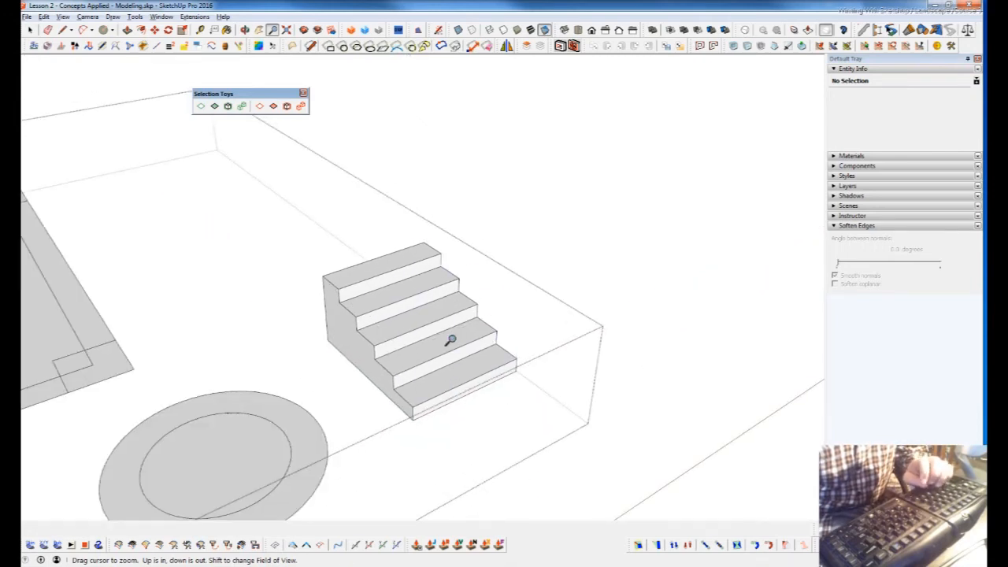
{"action": "scroll", "coordinate": [446, 342], "scroll_direction": "up", "scroll_amount": 5}
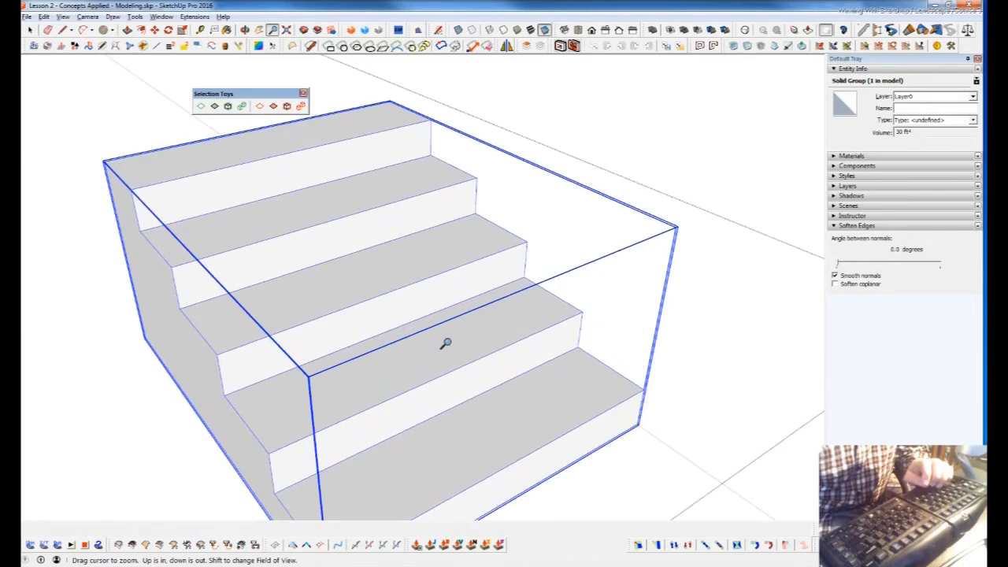
{"action": "scroll", "coordinate": [445, 343], "scroll_direction": "down", "scroll_amount": 4}
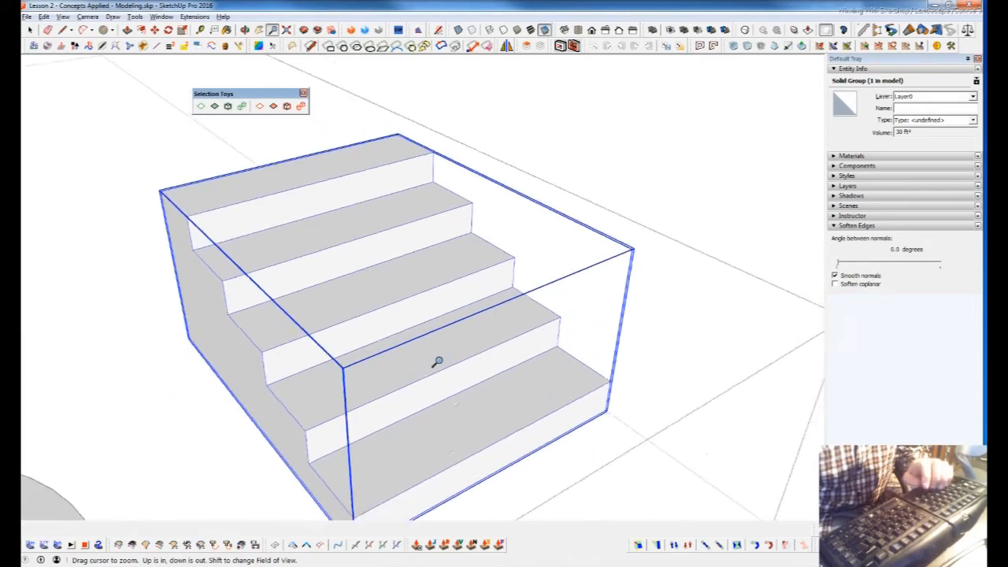
{"action": "key", "text": "space"}
{"action": "scroll", "coordinate": [455, 355], "scroll_direction": "down", "scroll_amount": 2}
{"action": "scroll", "coordinate": [449, 351], "scroll_direction": "down", "scroll_amount": 2}
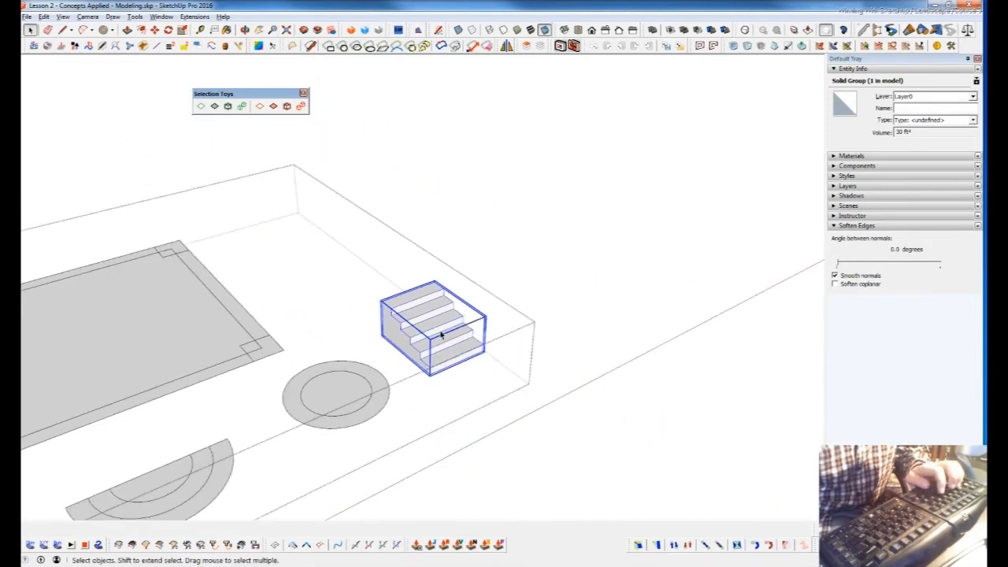
{"action": "middle_click_drag", "start_coordinate": [348, 410], "coordinate": [483, 230]}
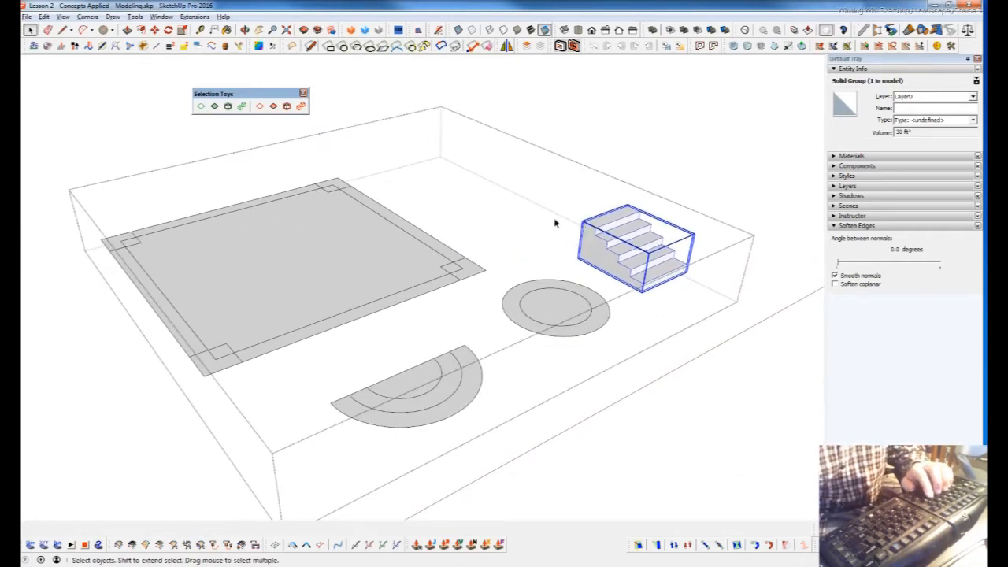
{"action": "middle_click_drag", "start_coordinate": [587, 284], "coordinate": [551, 288]}
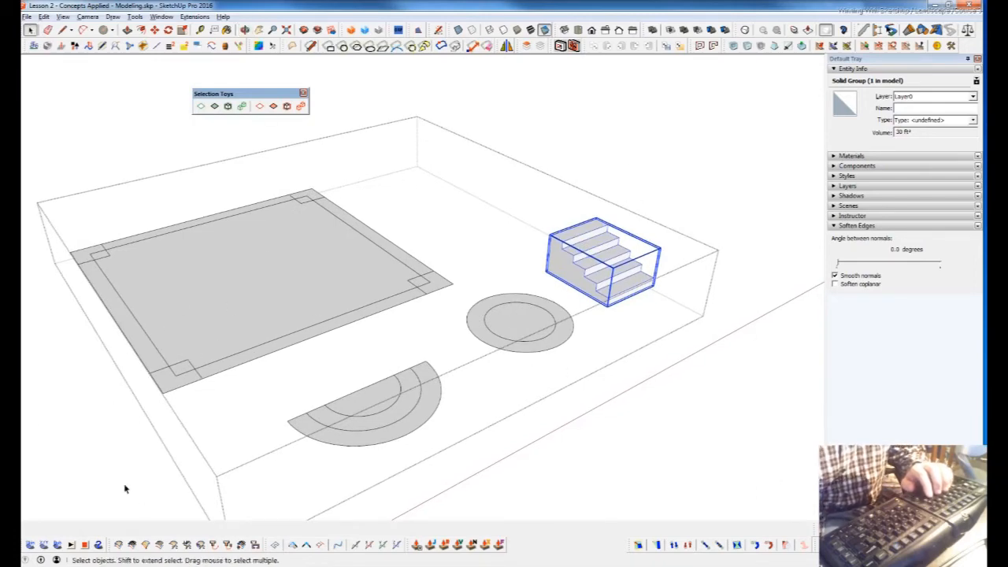
Switch to the Notepad shortcut list, read the entries down to Select Only Border Edges, and return to SketchUp.
{"action": "left_click", "coordinate": [222, 566]}
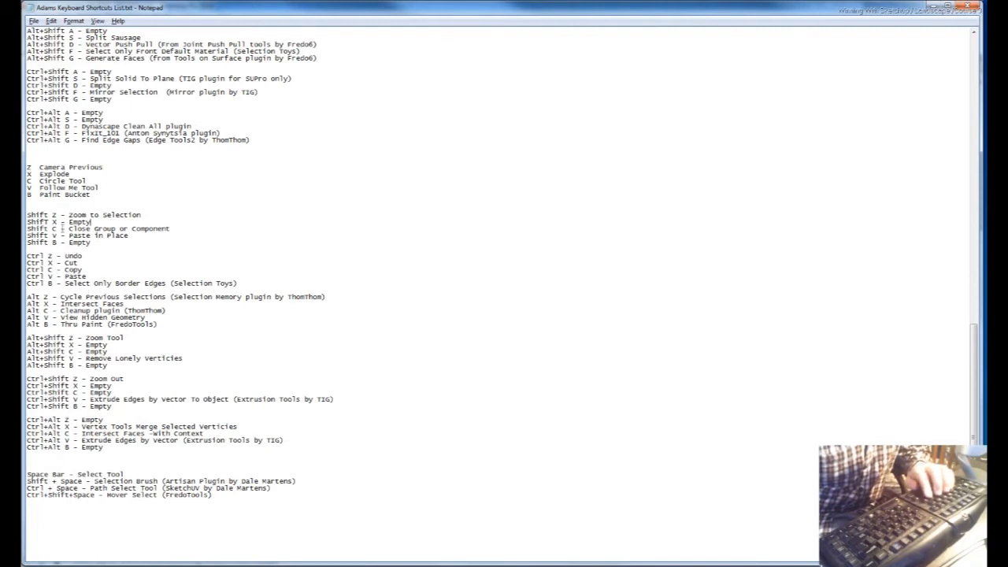
{"action": "scroll", "coordinate": [110, 275], "scroll_direction": "up", "scroll_amount": 4}
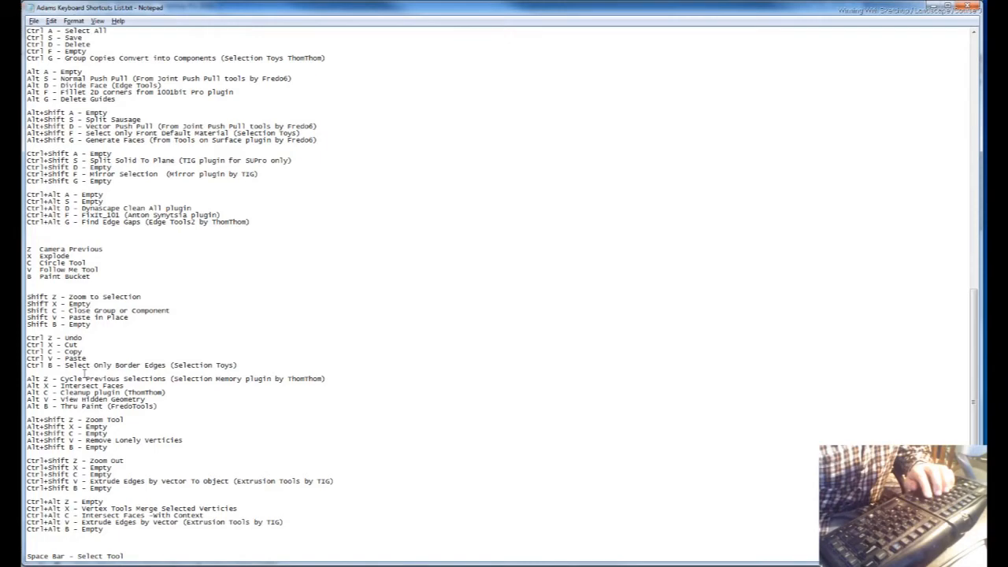
{"action": "middle_click", "coordinate": [386, 427]}
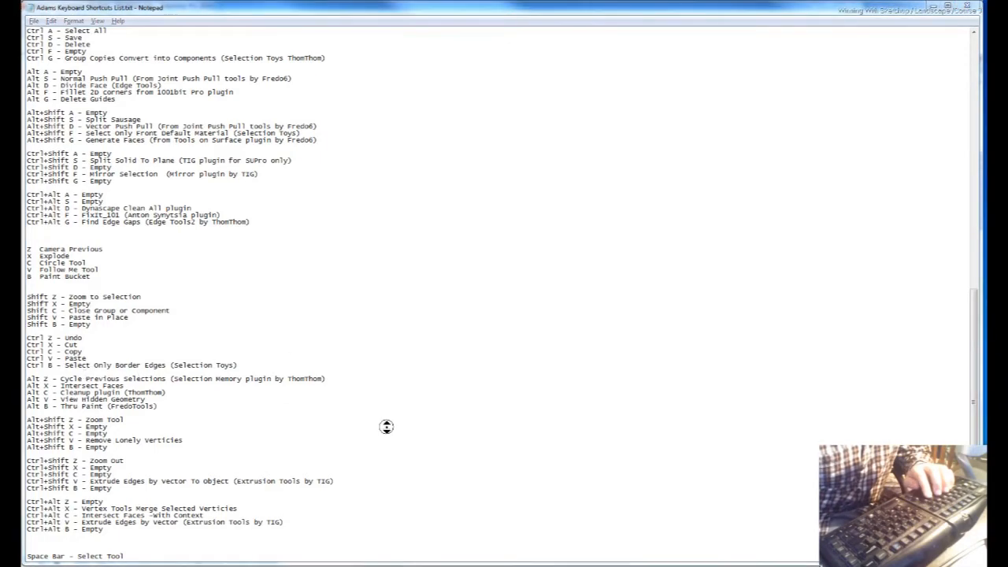
{"action": "key", "text": "alt+Tab"}
Select only the border edges of the square patio's connected faces with Selection Toys, and close the open groups.
{"action": "scroll", "coordinate": [351, 347], "scroll_direction": "up", "scroll_amount": 5}
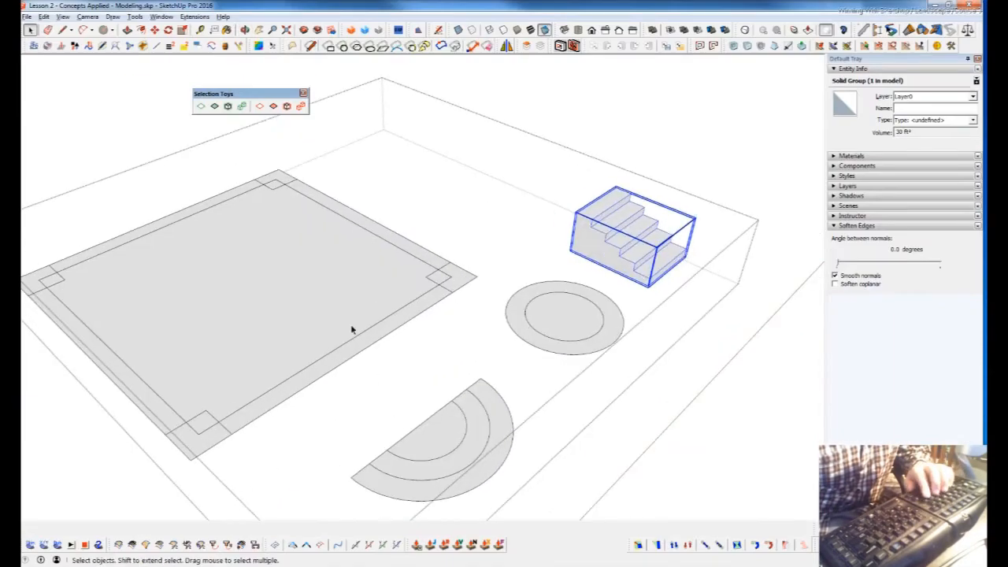
{"action": "triple_click", "coordinate": [356, 319]}
{"action": "right_click", "coordinate": [359, 320]}
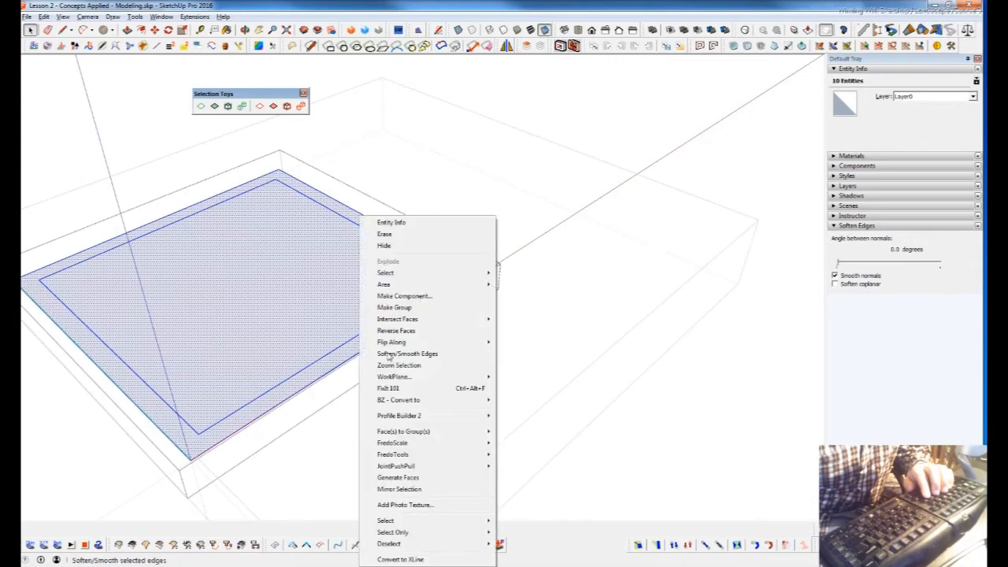
{"action": "mouse_move", "coordinate": [420, 533]}
{"action": "mouse_move", "coordinate": [449, 523]}
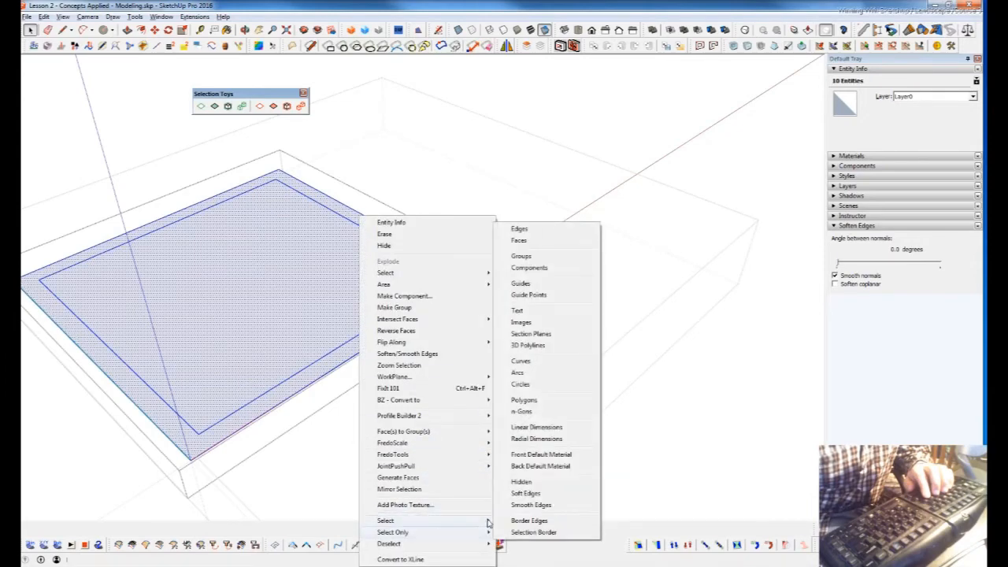
{"action": "left_click", "coordinate": [527, 520]}
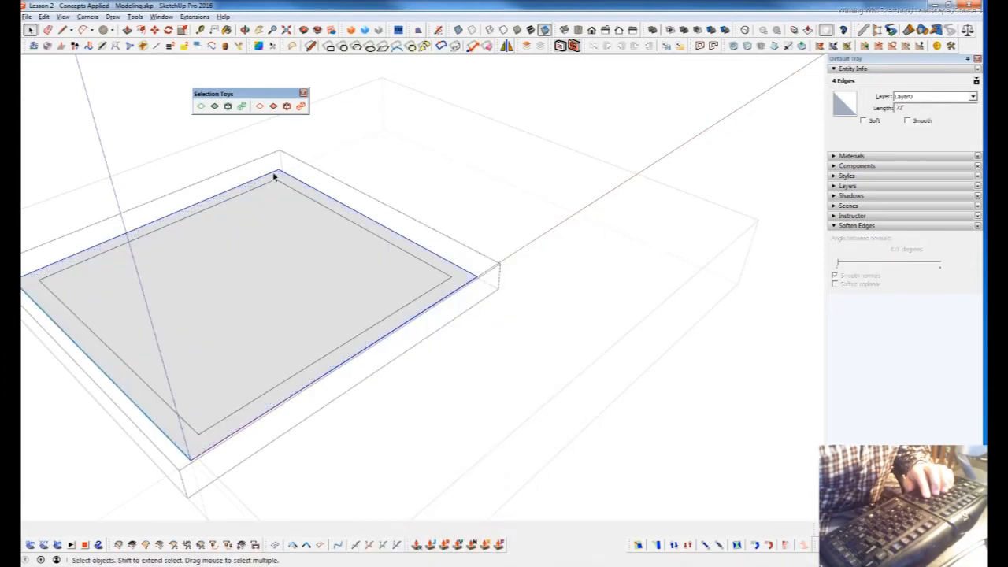
{"action": "scroll", "coordinate": [315, 281], "scroll_direction": "down", "scroll_amount": 5}
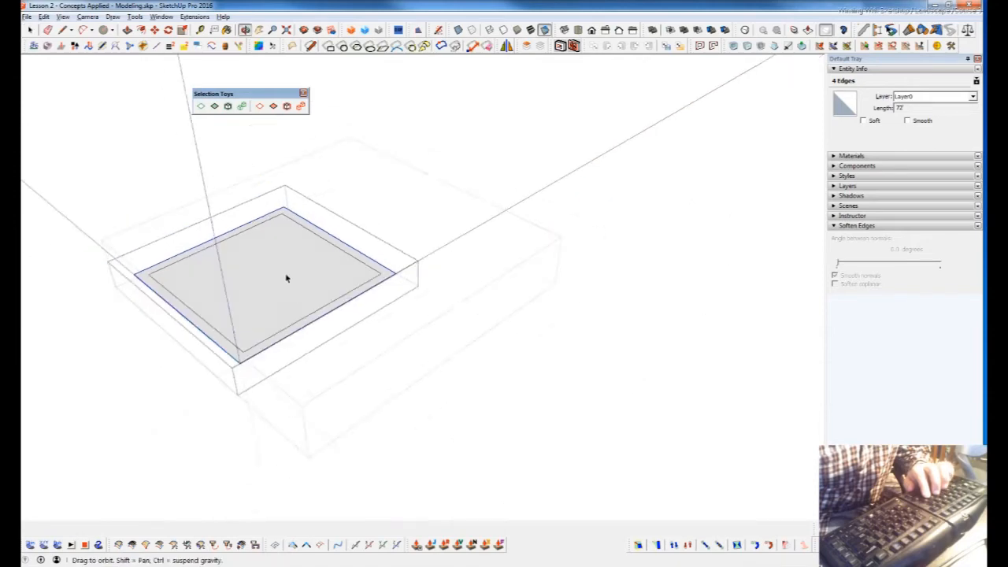
{"action": "key", "text": "Escape"}
{"action": "scroll", "coordinate": [301, 310], "scroll_direction": "down", "scroll_amount": 1}
{"action": "scroll", "coordinate": [355, 293], "scroll_direction": "up", "scroll_amount": 3}
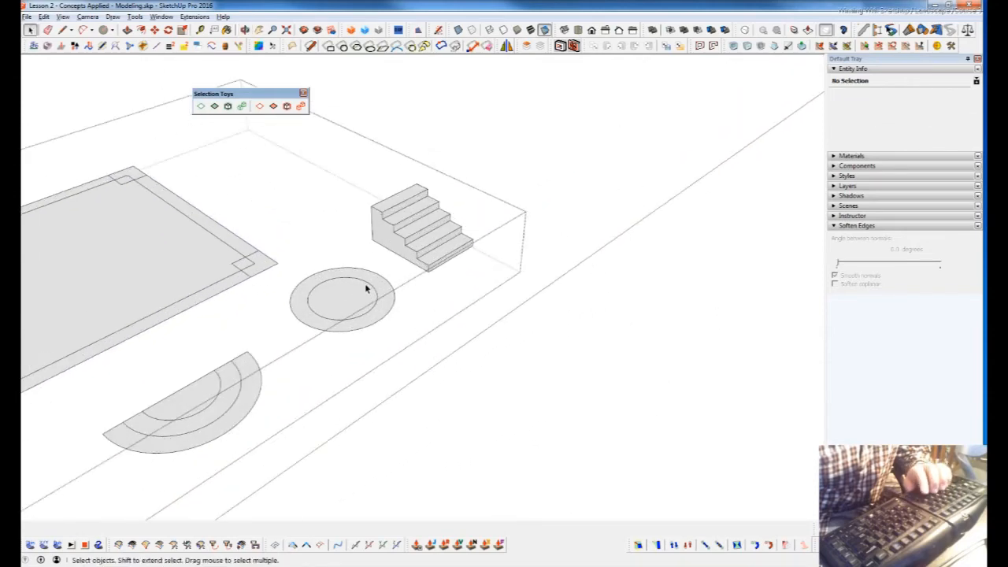
{"action": "key", "text": "Escape"}
{"action": "scroll", "coordinate": [293, 367], "scroll_direction": "down", "scroll_amount": 5}
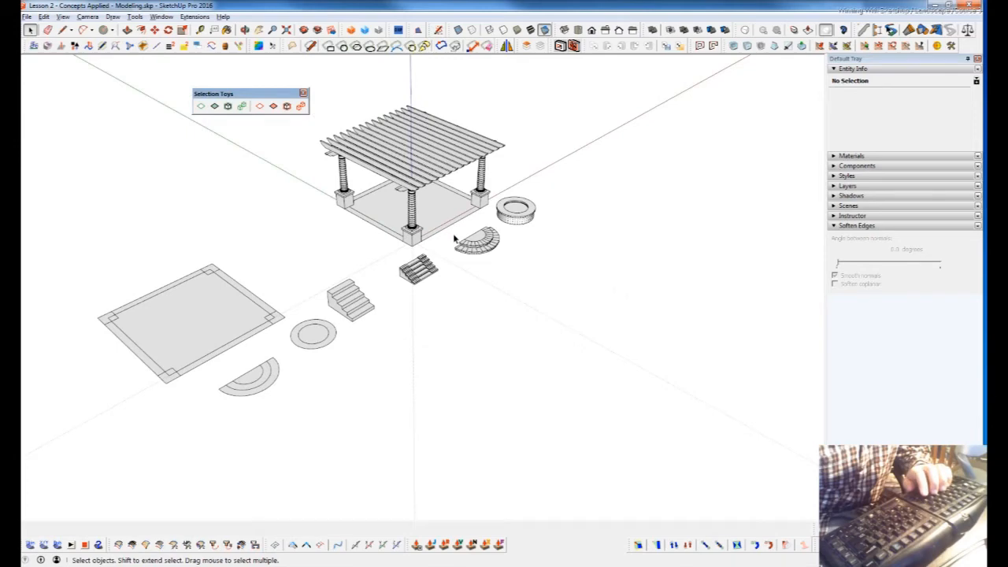
Open the upper paver ring of the semicircular steps and apply Select Only Border Edges to all of its geometry.
{"action": "scroll", "coordinate": [473, 238], "scroll_direction": "up", "scroll_amount": 8}
{"action": "double_click", "coordinate": [505, 236]}
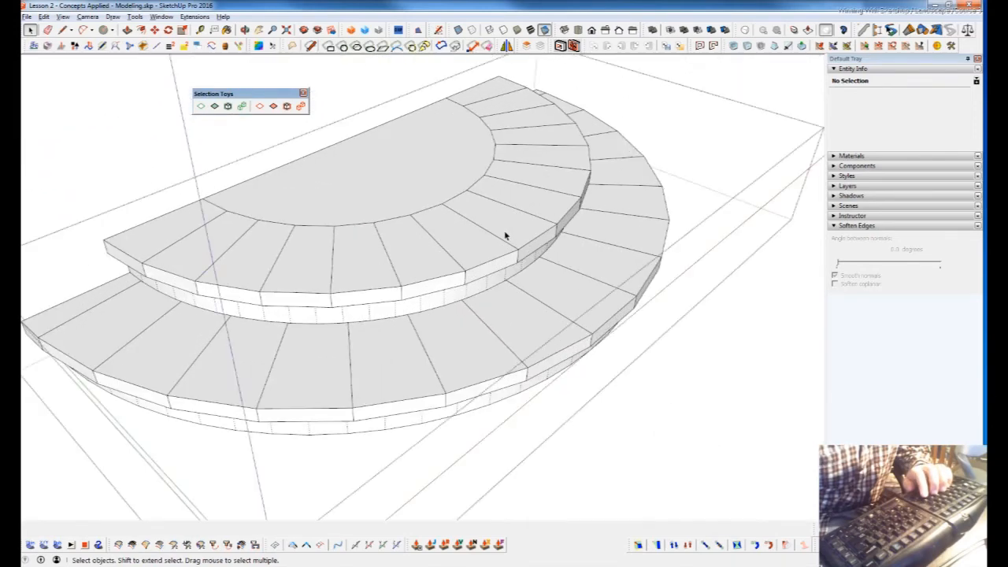
{"action": "double_click", "coordinate": [505, 236]}
{"action": "double_click", "coordinate": [506, 236]}
{"action": "key", "text": "ctrl+a"}
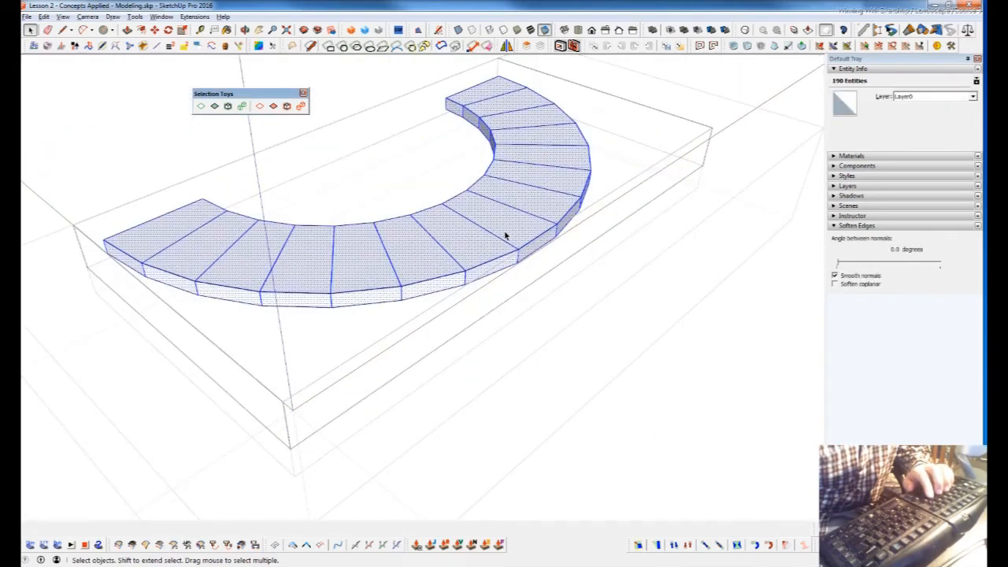
{"action": "right_click", "coordinate": [506, 236]}
{"action": "mouse_move", "coordinate": [567, 533]}
{"action": "left_click", "coordinate": [667, 521]}
{"action": "middle_click_drag", "start_coordinate": [355, 270], "coordinate": [763, 184]}
{"action": "key", "text": "space"}
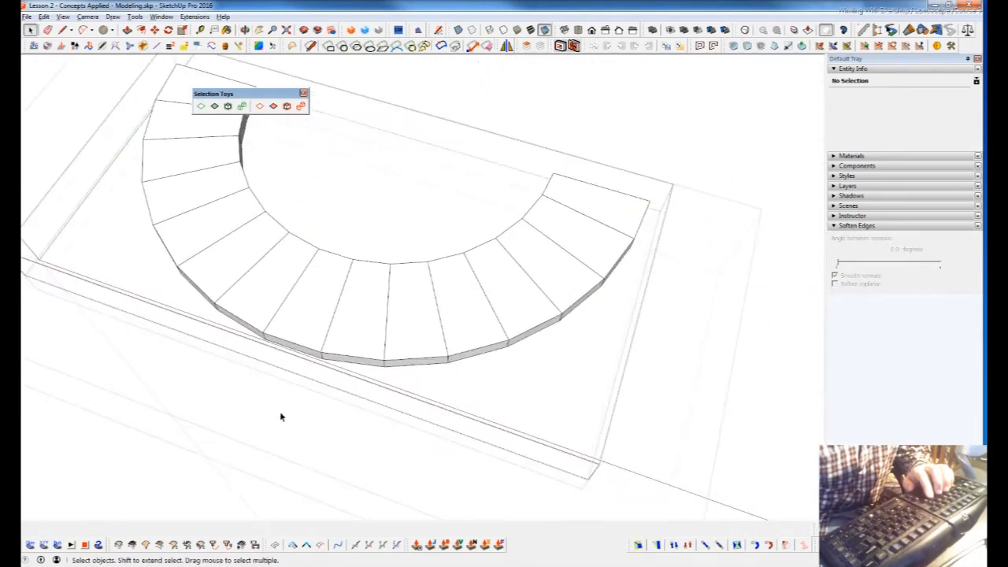
Select the paver ring's connected underside geometry and its outer arc, clear the selection, and close the open groups.
{"action": "left_click", "coordinate": [528, 291]}
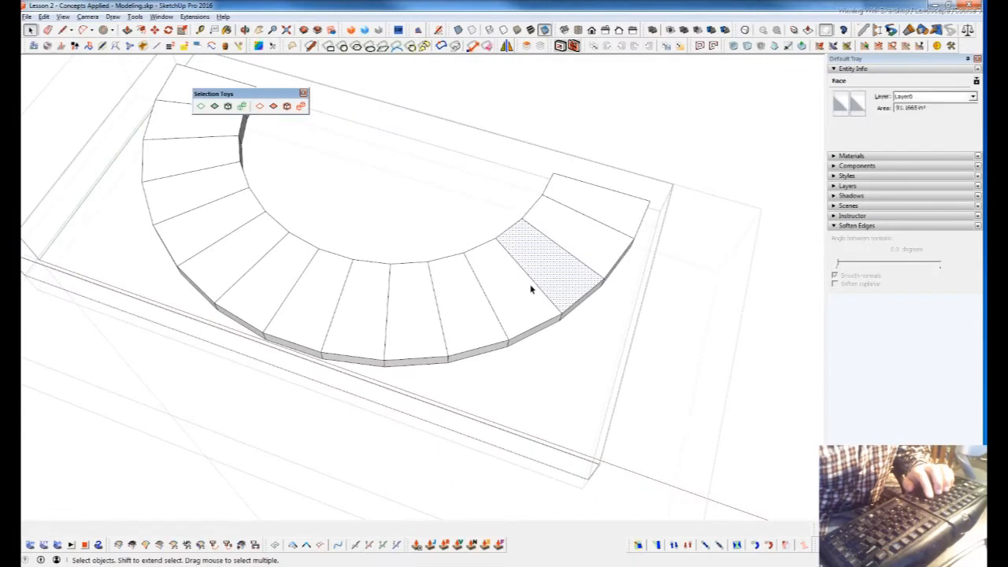
{"action": "triple_click", "coordinate": [531, 289]}
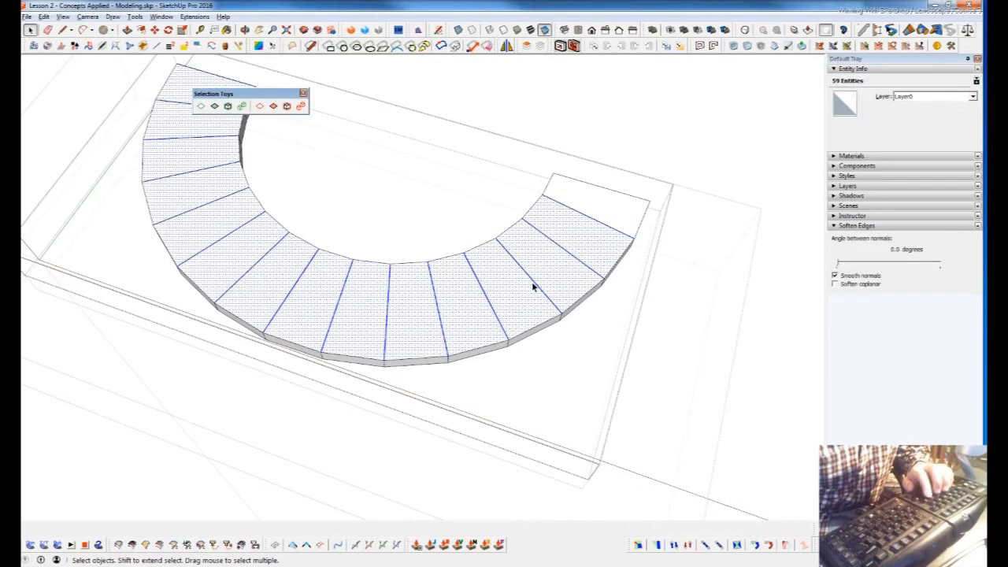
{"action": "right_click", "coordinate": [532, 287]}
{"action": "left_click", "coordinate": [471, 349]}
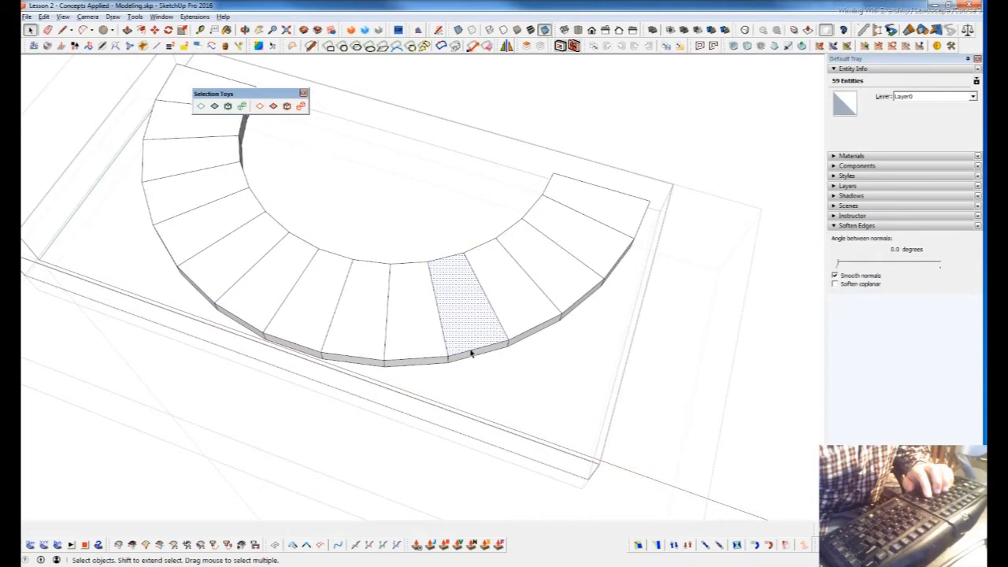
{"action": "left_click", "coordinate": [471, 353]}
{"action": "scroll", "coordinate": [473, 340], "scroll_direction": "down", "scroll_amount": 5}
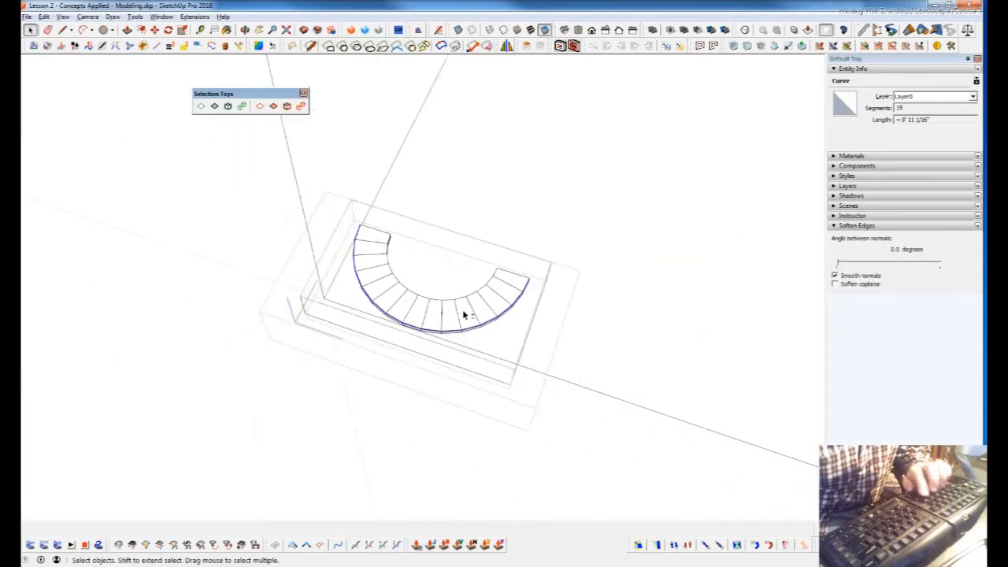
{"action": "left_click", "coordinate": [479, 401]}
{"action": "scroll", "coordinate": [481, 393], "scroll_direction": "down", "scroll_amount": 3}
{"action": "middle_click_drag", "start_coordinate": [522, 331], "coordinate": [639, 193]}
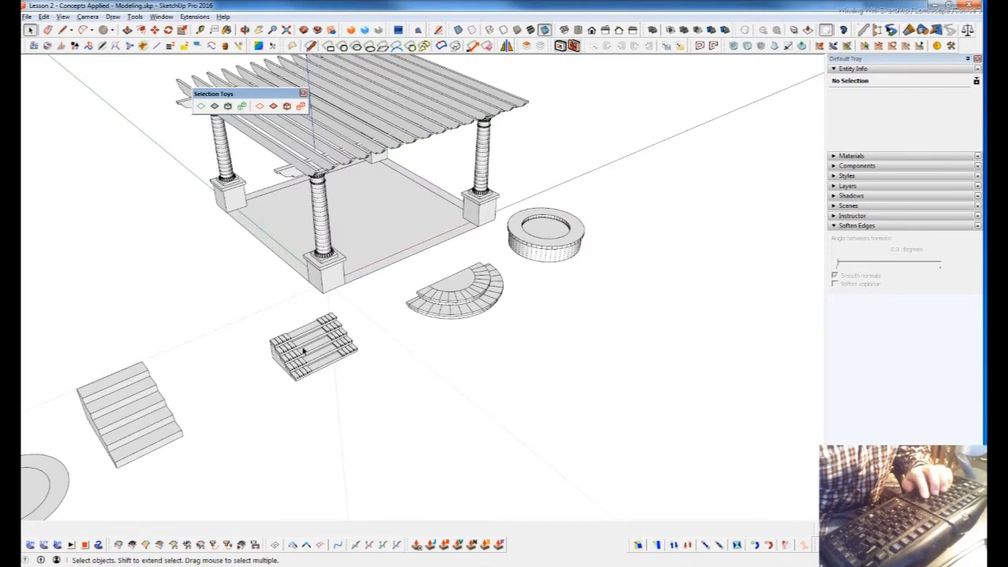
Open the nested group of the square patio base with the flat border and select all its connected geometry.
{"action": "middle_click_drag", "start_coordinate": [302, 333], "coordinate": [504, 332], "text": "shift"}
{"action": "scroll", "coordinate": [499, 337], "scroll_direction": "up", "scroll_amount": 4}
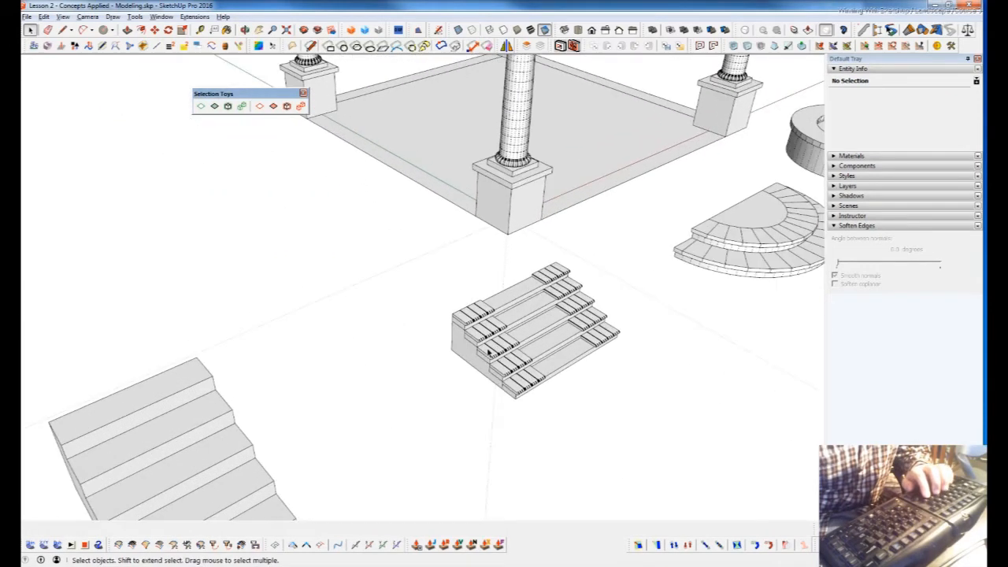
{"action": "scroll", "coordinate": [499, 337], "scroll_direction": "up", "scroll_amount": 5}
{"action": "scroll", "coordinate": [493, 354], "scroll_direction": "down", "scroll_amount": 5}
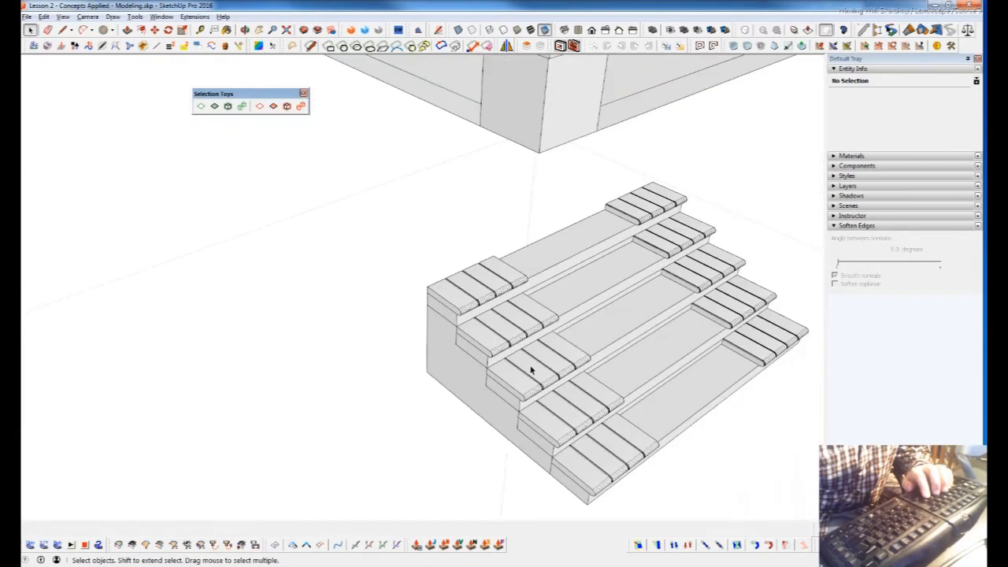
{"action": "scroll", "coordinate": [531, 368], "scroll_direction": "down", "scroll_amount": 10}
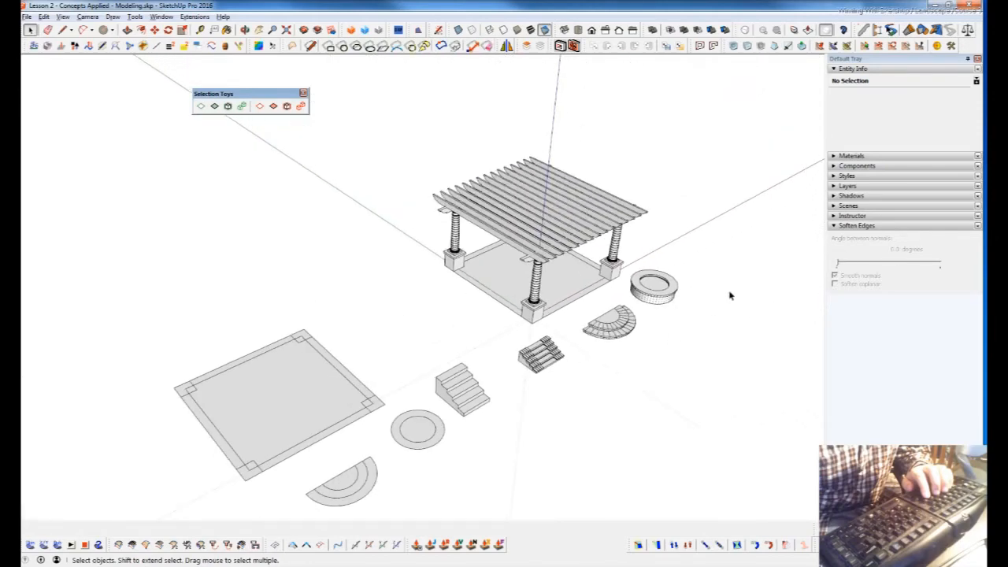
{"action": "left_click", "coordinate": [270, 416]}
{"action": "double_click", "coordinate": [270, 416]}
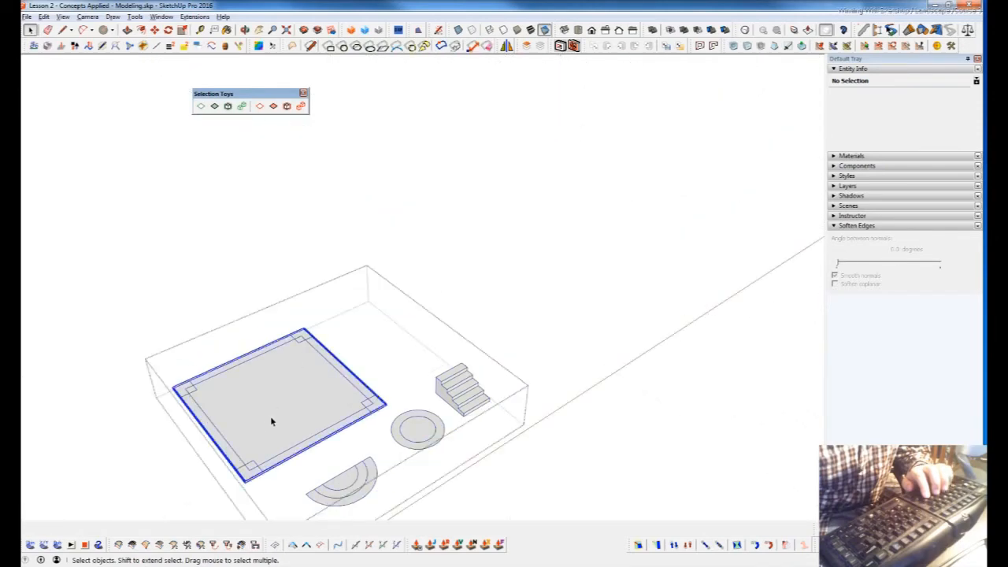
{"action": "double_click", "coordinate": [270, 416]}
{"action": "middle_click_drag", "start_coordinate": [270, 416], "coordinate": [495, 354]}
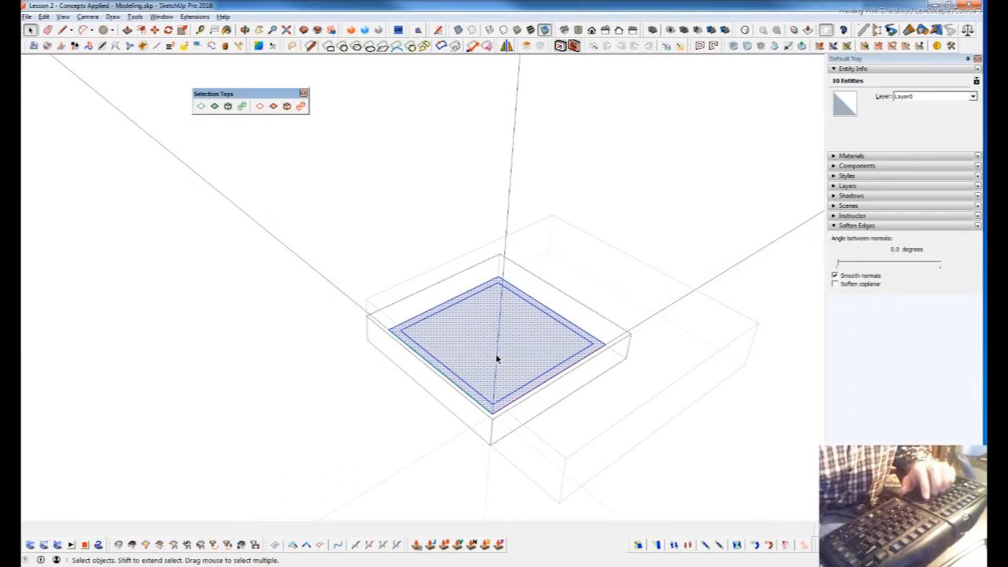
Keep only the base's border edges selected and extrude them upward by vector to object, declining face reversal and group explosion.
{"action": "key", "text": "shift+e"}
{"action": "scroll", "coordinate": [573, 337], "scroll_direction": "up", "scroll_amount": 5}
{"action": "scroll", "coordinate": [569, 342], "scroll_direction": "down", "scroll_amount": 3}
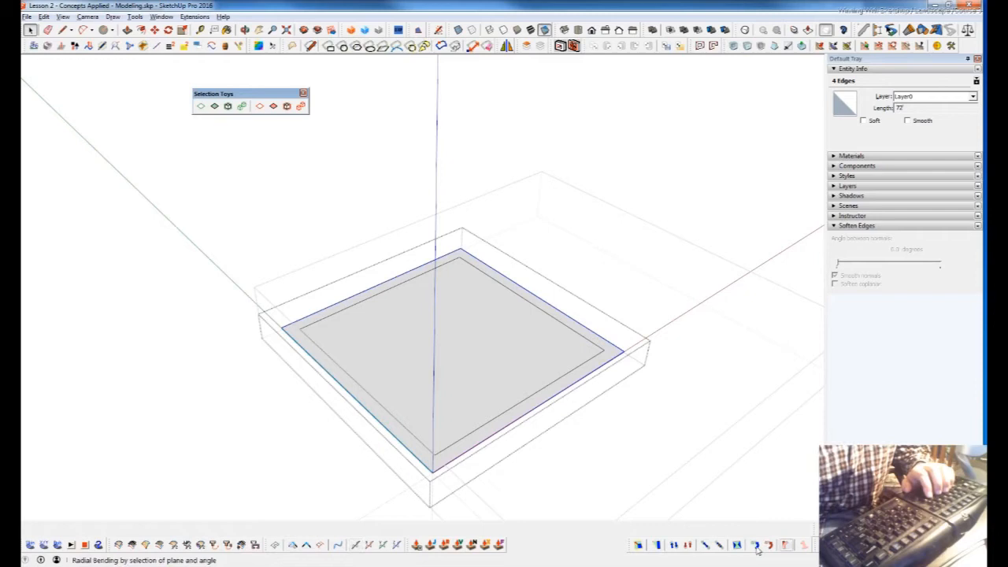
{"action": "left_click", "coordinate": [189, 547]}
{"action": "left_click", "coordinate": [568, 318]}
{"action": "left_click", "coordinate": [580, 267]}
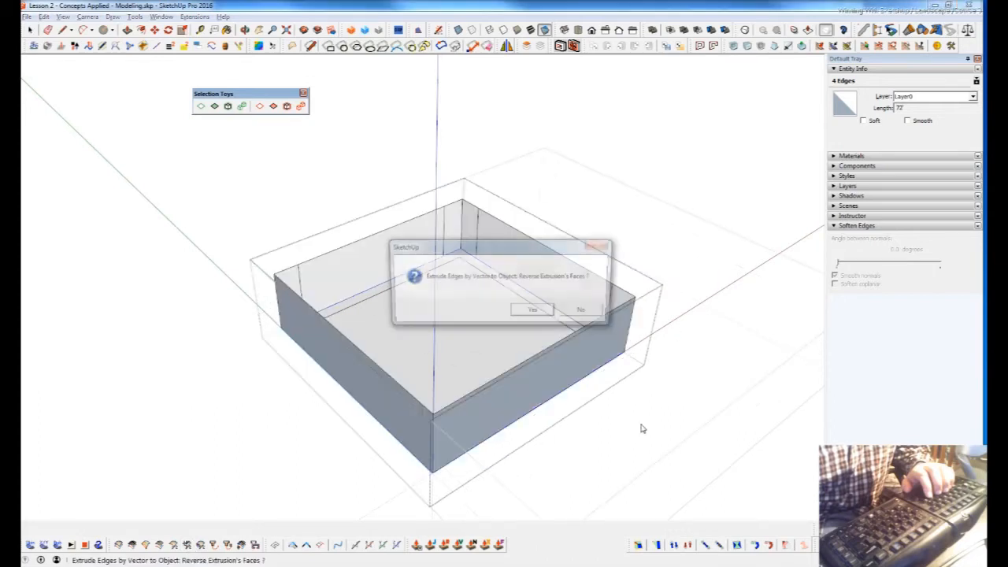
{"action": "left_click", "coordinate": [600, 314]}
{"action": "left_click", "coordinate": [587, 309]}
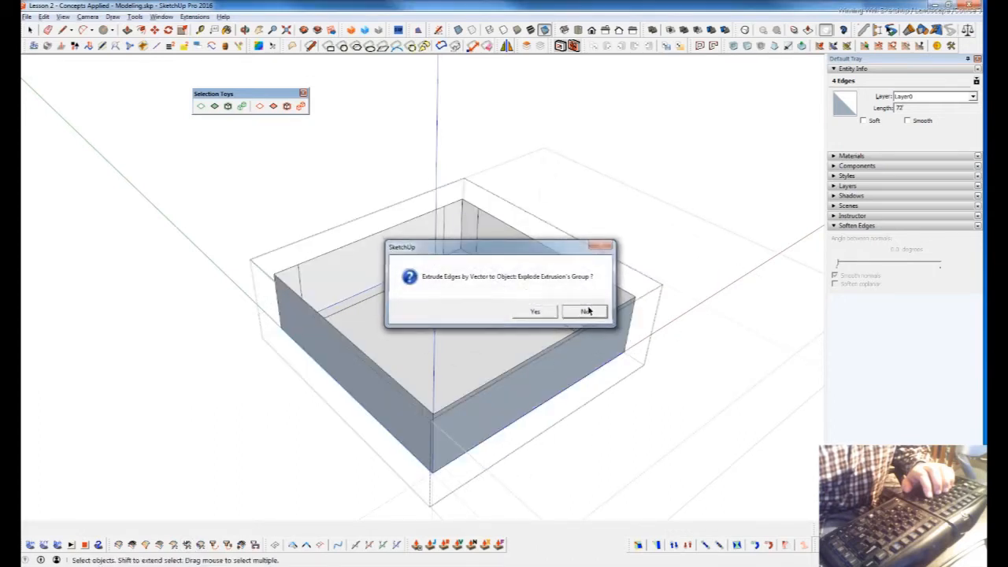
Reselect the base's geometry and review the keyboard shortcuts list in Notepad, down to its last entries.
{"action": "middle_click_drag", "start_coordinate": [575, 292], "coordinate": [691, 409]}
{"action": "double_click", "coordinate": [545, 314]}
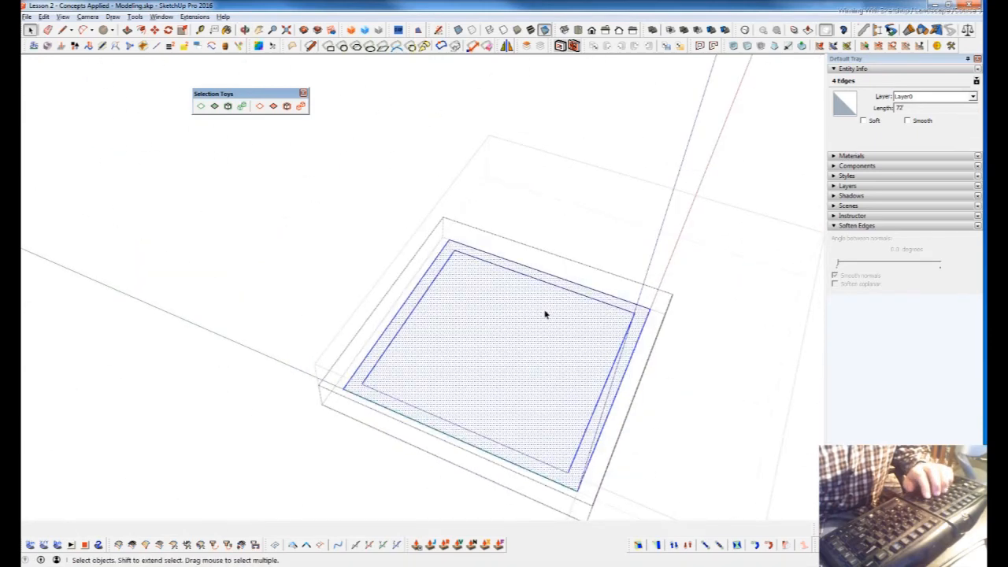
{"action": "key", "text": "alt+Tab"}
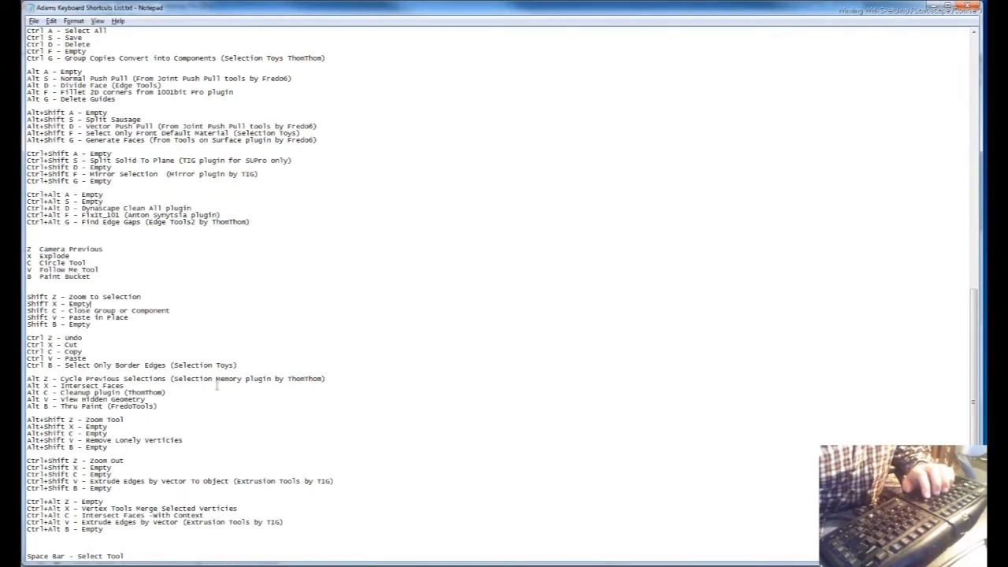
{"action": "key", "text": "alt+Tab"}
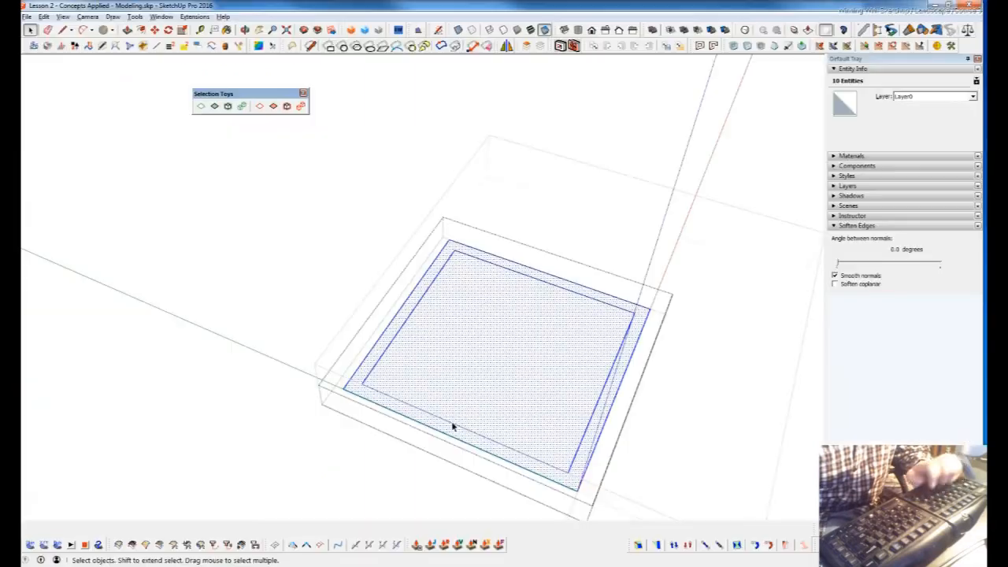
{"action": "key", "text": "z"}
{"action": "key", "text": "alt+Tab"}
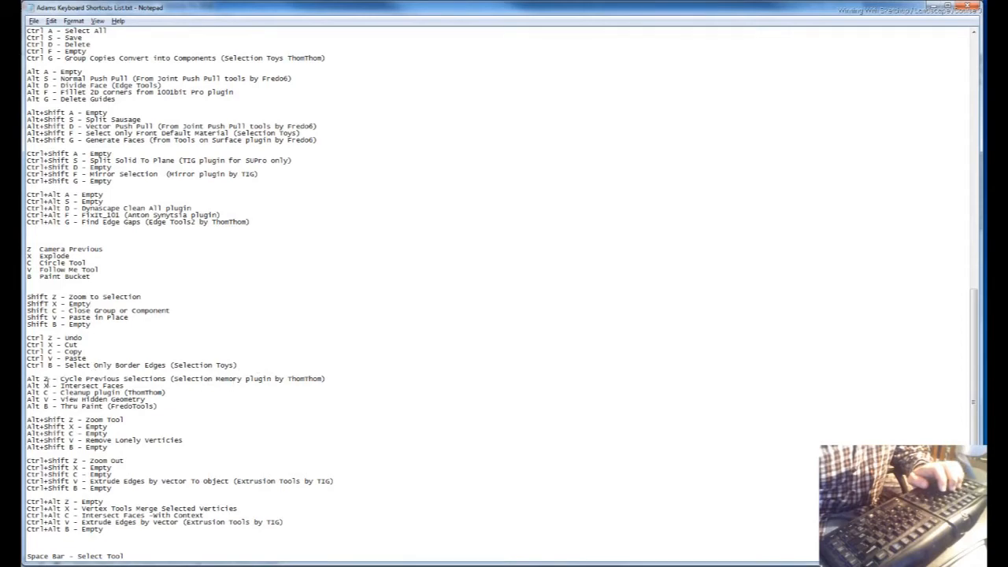
{"action": "key", "text": "alt+Tab"}
{"action": "middle_click_drag", "start_coordinate": [463, 370], "coordinate": [475, 352]}
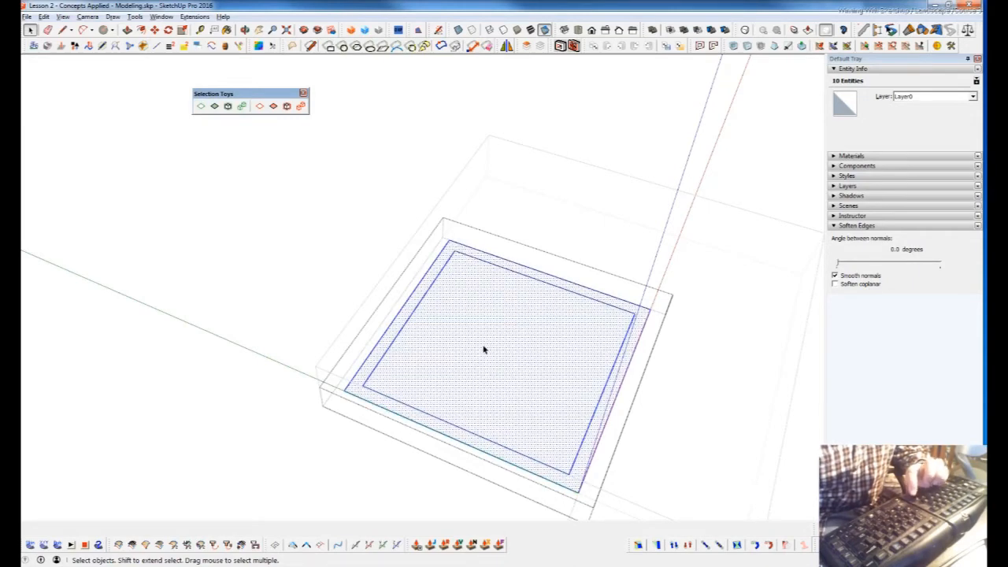
{"action": "key", "text": "alt+Tab"}
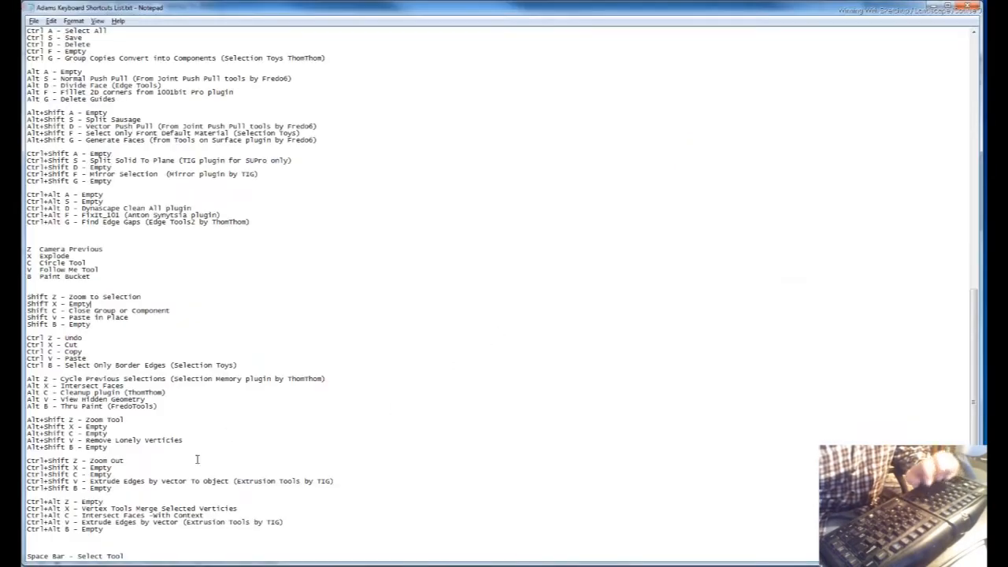
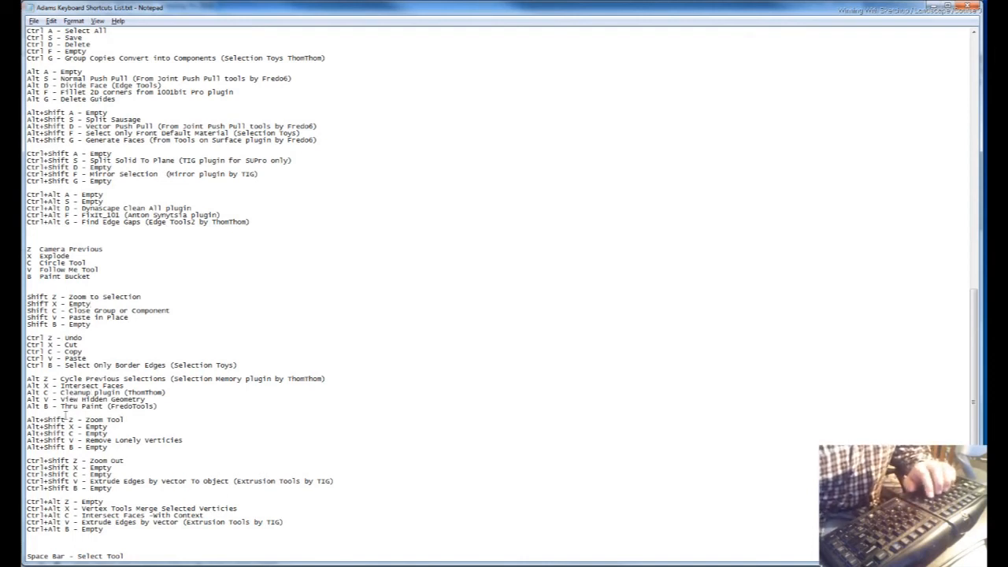
{"action": "scroll", "coordinate": [232, 374], "scroll_direction": "down", "scroll_amount": 4}
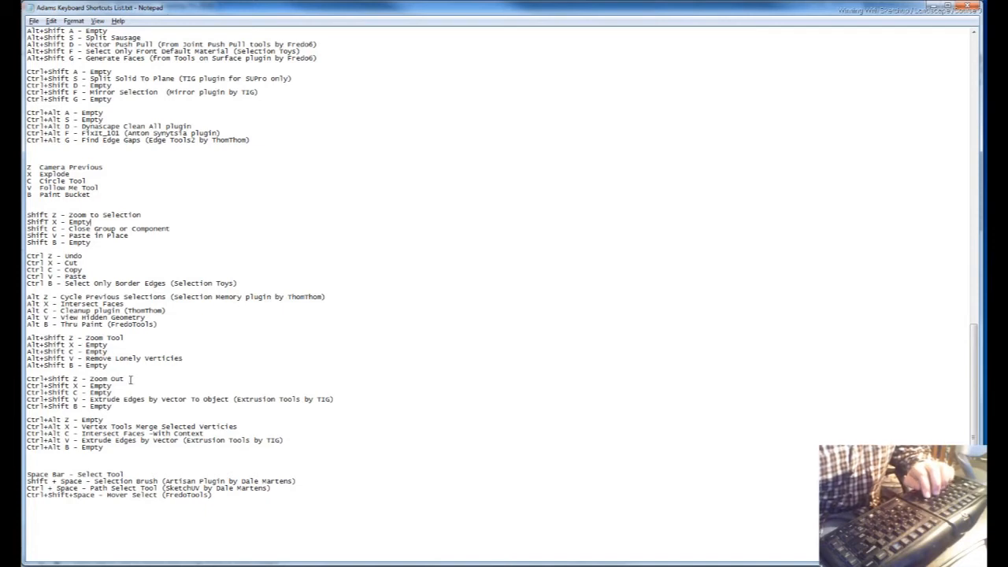
{"action": "key", "text": "alt+Tab"}
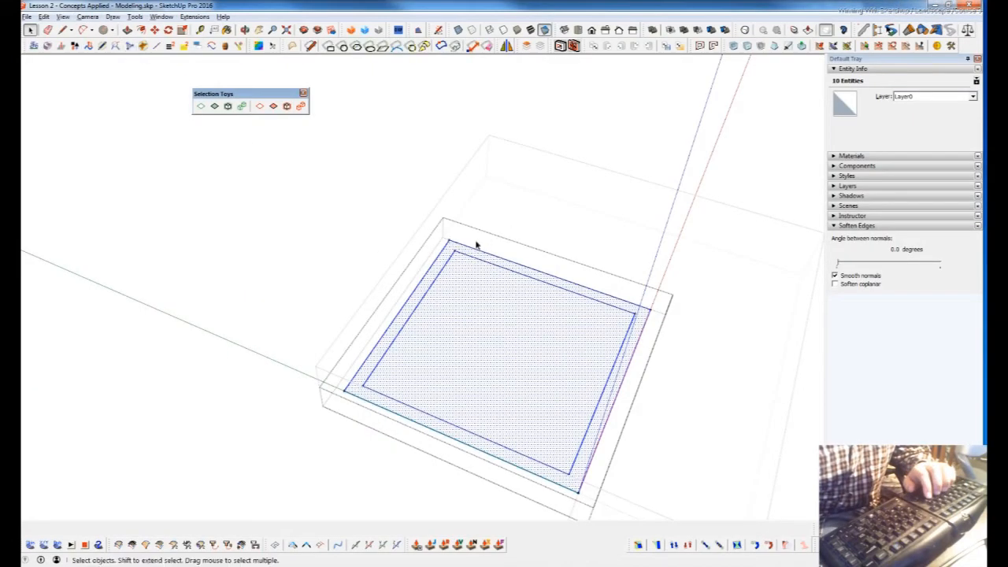
Try raising the base's border face with Push/Pull.
{"action": "scroll", "coordinate": [496, 266], "scroll_direction": "up", "scroll_amount": 3}
{"action": "scroll", "coordinate": [722, 387], "scroll_direction": "down", "scroll_amount": 1}
{"action": "scroll", "coordinate": [646, 291], "scroll_direction": "up", "scroll_amount": 3}
{"action": "scroll", "coordinate": [662, 307], "scroll_direction": "down", "scroll_amount": 2}
{"action": "key", "text": "p"}
{"action": "left_click_drag", "start_coordinate": [636, 322], "coordinate": [654, 287]}
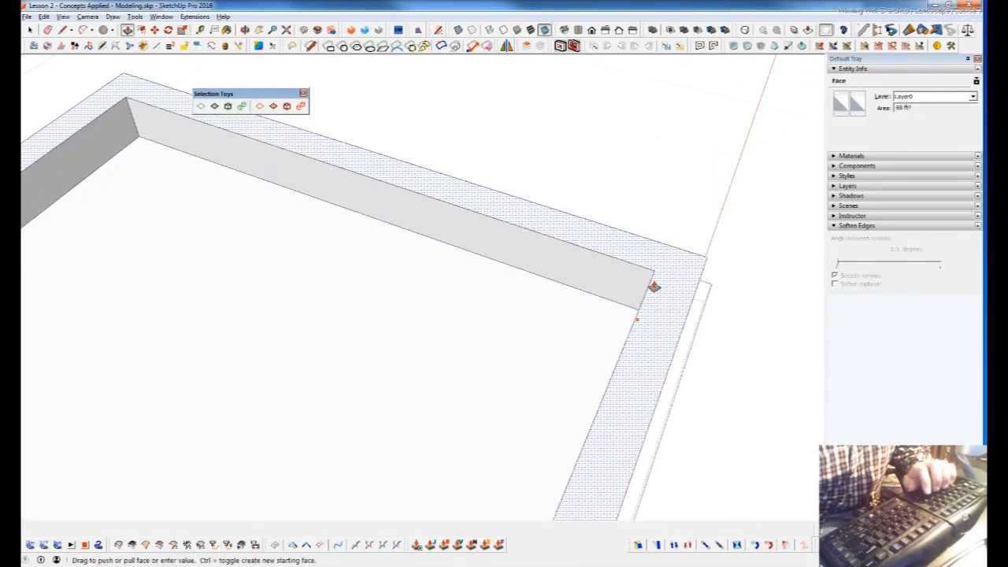
{"action": "key", "text": "space"}
{"action": "middle_click_drag", "start_coordinate": [668, 337], "coordinate": [532, 463]}
{"action": "scroll", "coordinate": [444, 300], "scroll_direction": "down", "scroll_amount": 3}
{"action": "scroll", "coordinate": [386, 338], "scroll_direction": "up", "scroll_amount": 2}
{"action": "scroll", "coordinate": [457, 270], "scroll_direction": "down", "scroll_amount": 2}
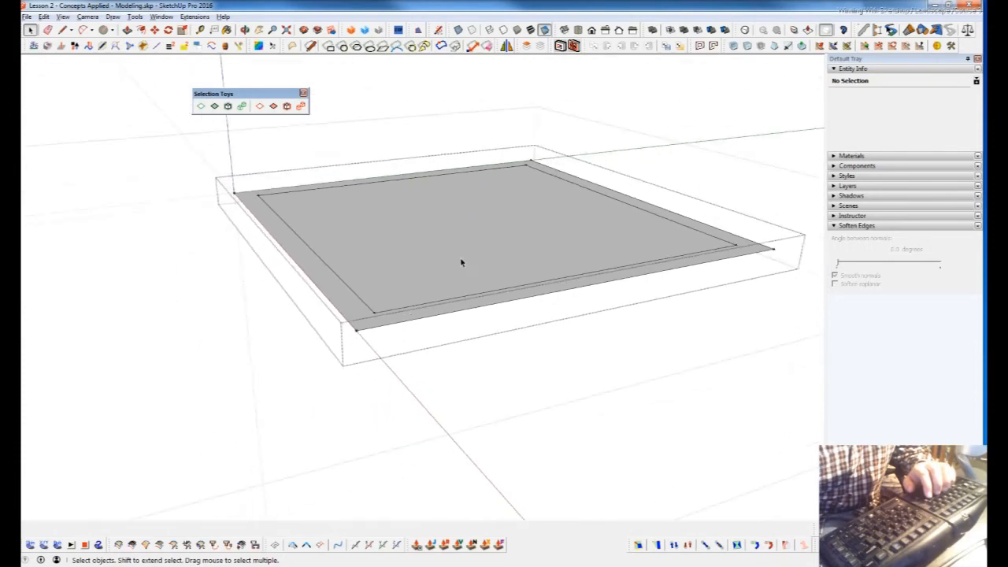
Leave the base group and examine the corner square component and the half-round group beside the patio base.
{"action": "middle_click_drag", "start_coordinate": [457, 271], "coordinate": [567, 354]}
{"action": "scroll", "coordinate": [604, 374], "scroll_direction": "down", "scroll_amount": 2}
{"action": "left_click", "coordinate": [651, 434]}
{"action": "middle_click_drag", "start_coordinate": [629, 480], "coordinate": [580, 349]}
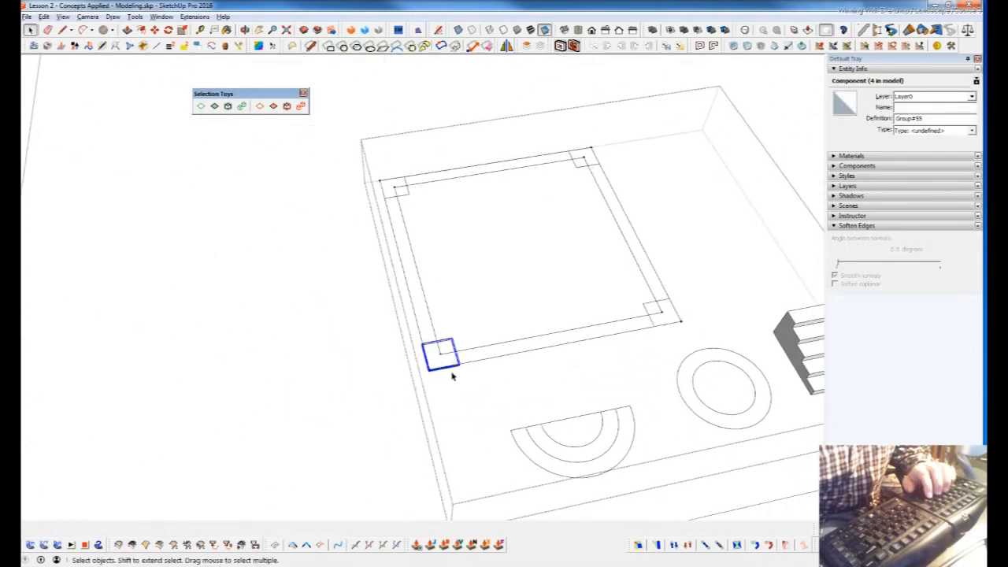
{"action": "scroll", "coordinate": [492, 346], "scroll_direction": "down", "scroll_amount": 3}
{"action": "middle_click_drag", "start_coordinate": [497, 312], "coordinate": [558, 386]}
{"action": "left_click", "coordinate": [559, 389]}
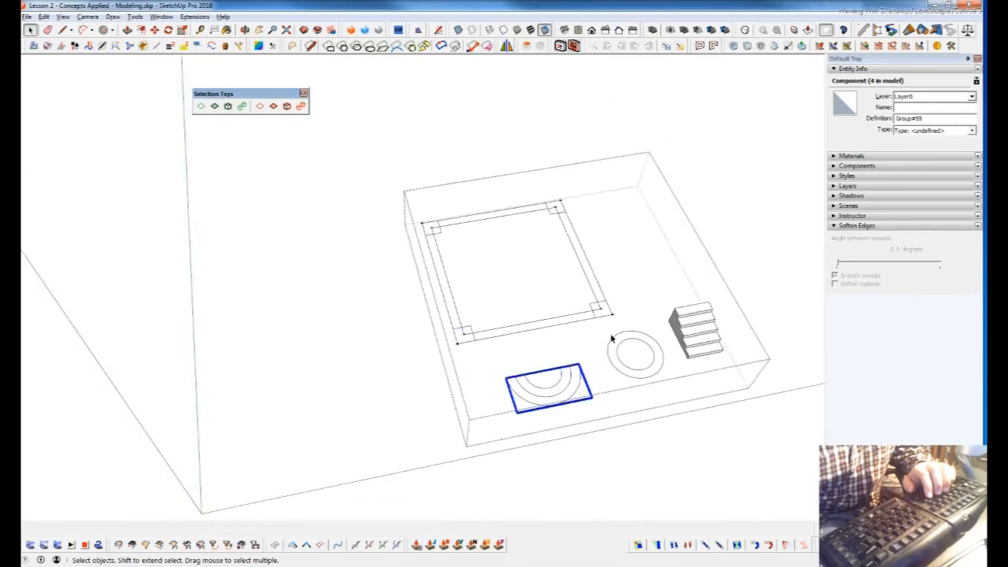
{"action": "middle_click_drag", "start_coordinate": [604, 343], "coordinate": [389, 402]}
{"action": "scroll", "coordinate": [388, 402], "scroll_direction": "down", "scroll_amount": 3}
{"action": "scroll", "coordinate": [418, 402], "scroll_direction": "up", "scroll_amount": 3}
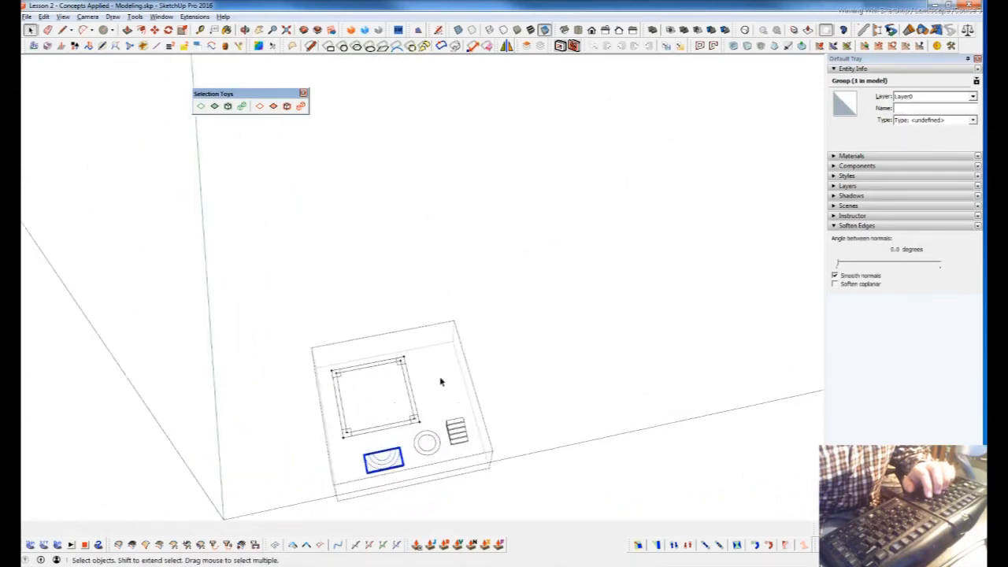
Reopen the base group, draw a rotated rectangle against the base's outer edge and group it.
{"action": "scroll", "coordinate": [418, 401], "scroll_direction": "up", "scroll_amount": 5}
{"action": "triple_click", "coordinate": [436, 394]}
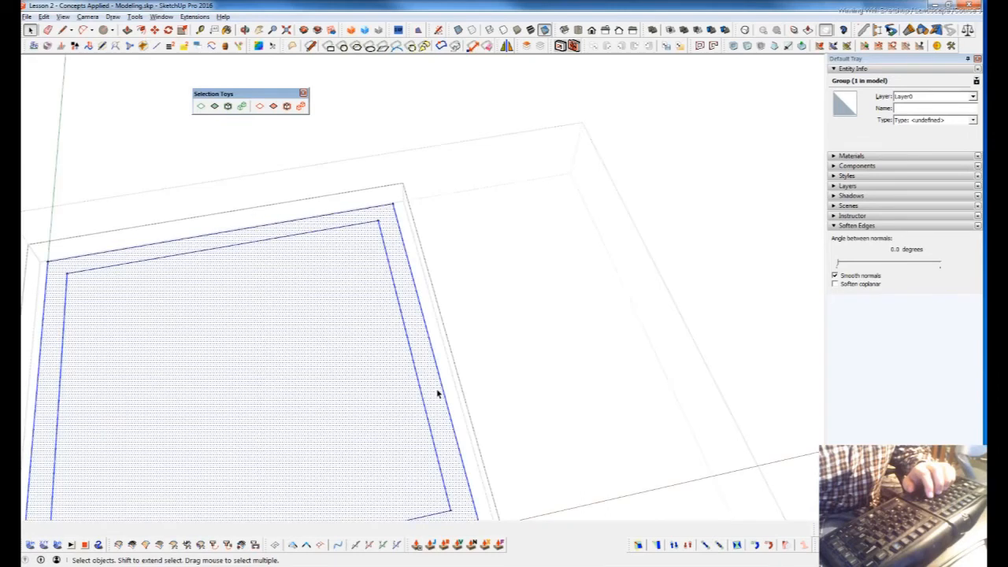
{"action": "key", "text": "l"}
{"action": "key", "text": "r"}
{"action": "left_click", "coordinate": [422, 309]}
{"action": "left_click", "coordinate": [527, 289]}
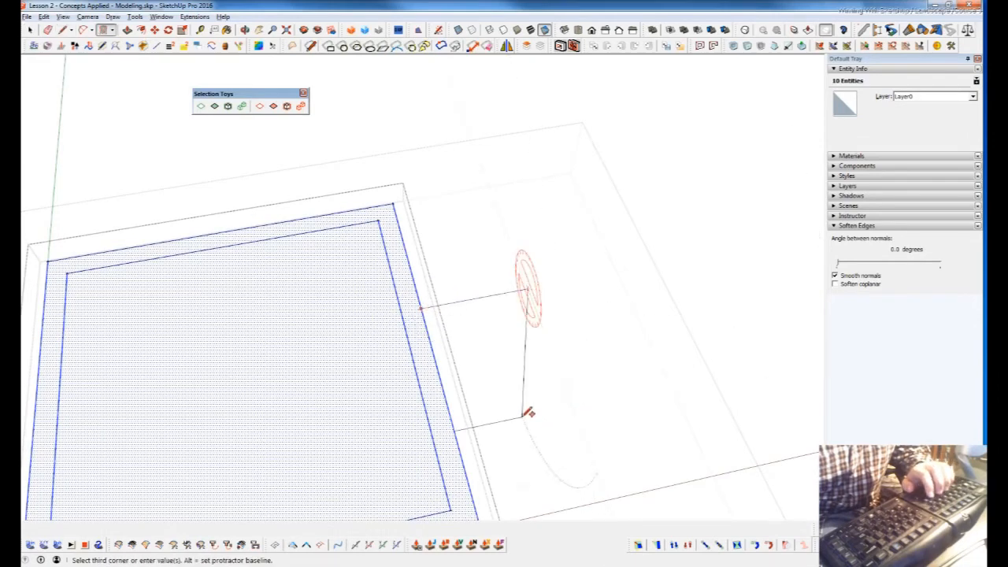
{"action": "left_click", "coordinate": [572, 406]}
{"action": "key", "text": "space"}
{"action": "double_click", "coordinate": [507, 359]}
{"action": "key", "text": "g"}
Group the base's remaining geometry, open that new group and select its border face with the bounding edges.
{"action": "triple_click", "coordinate": [434, 407]}
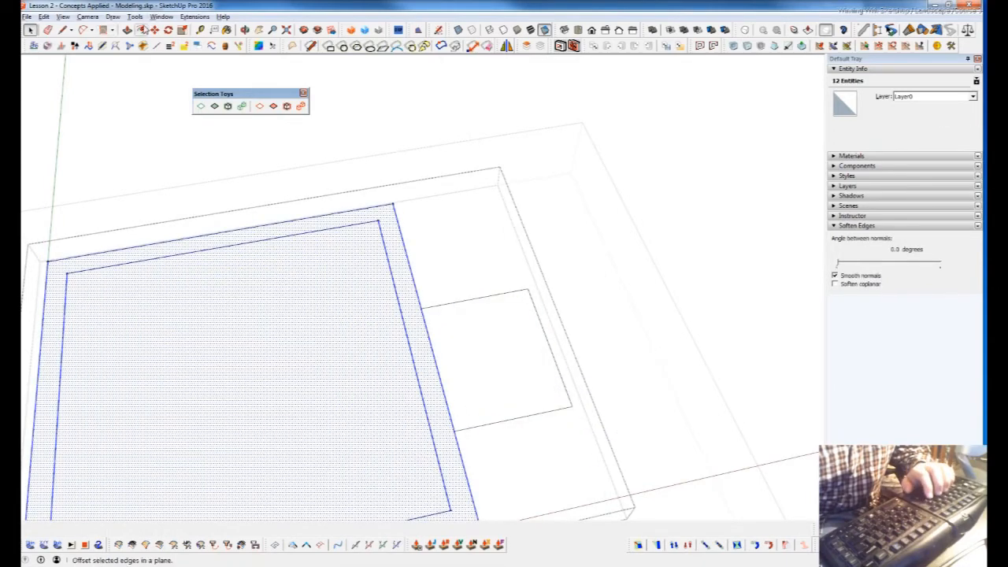
{"action": "scroll", "coordinate": [455, 373], "scroll_direction": "up", "scroll_amount": 1}
{"action": "scroll", "coordinate": [489, 331], "scroll_direction": "down", "scroll_amount": 1}
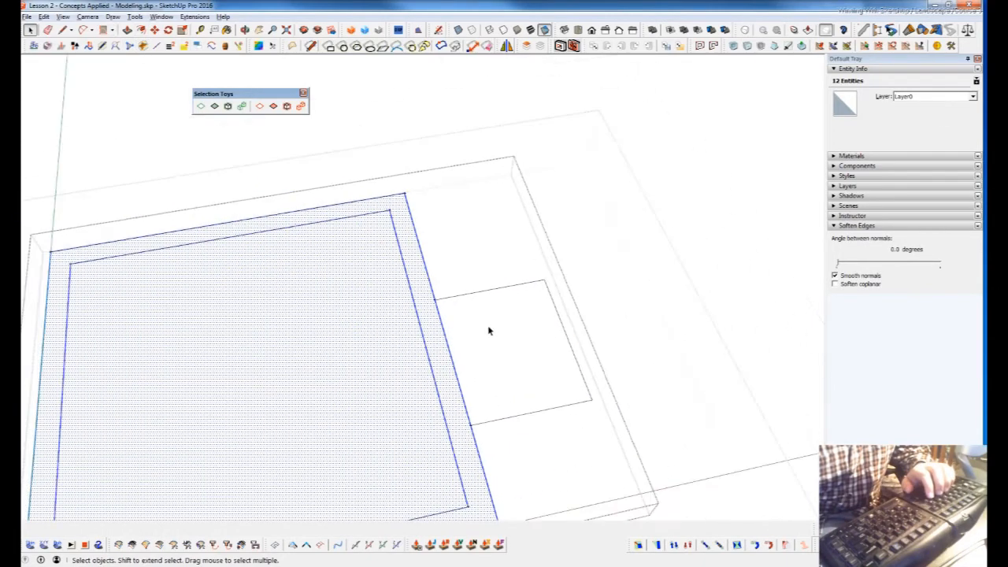
{"action": "key", "text": "g"}
{"action": "double_click", "coordinate": [439, 349]}
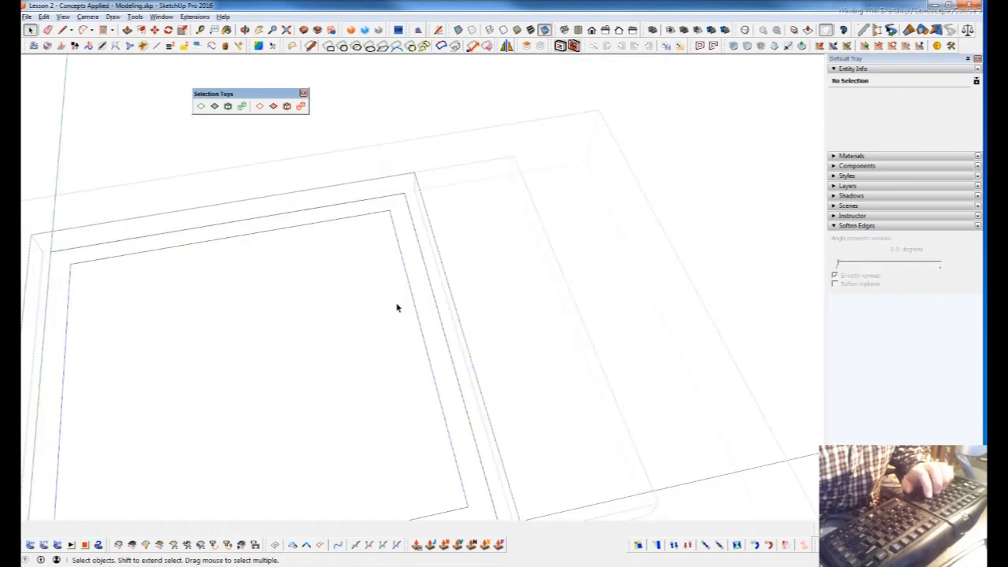
{"action": "double_click", "coordinate": [426, 305]}
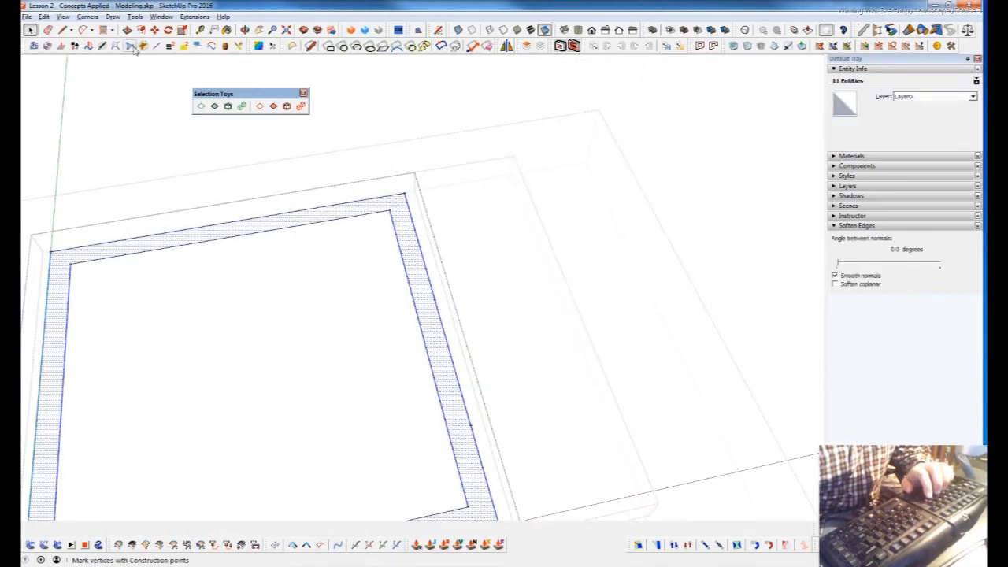
{"action": "scroll", "coordinate": [413, 323], "scroll_direction": "up", "scroll_amount": 3}
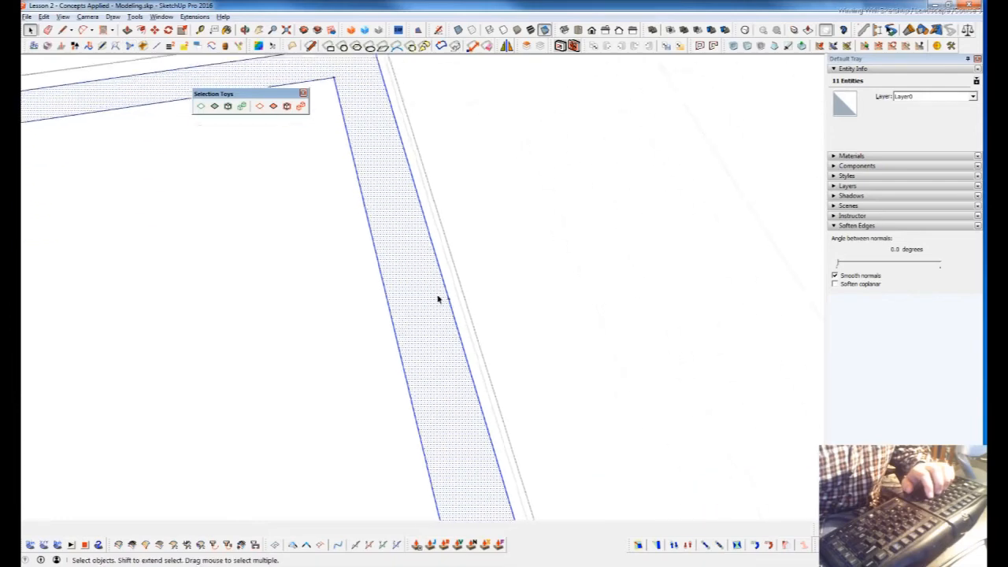
{"action": "scroll", "coordinate": [441, 288], "scroll_direction": "down", "scroll_amount": 3}
{"action": "scroll", "coordinate": [453, 315], "scroll_direction": "down", "scroll_amount": 2}
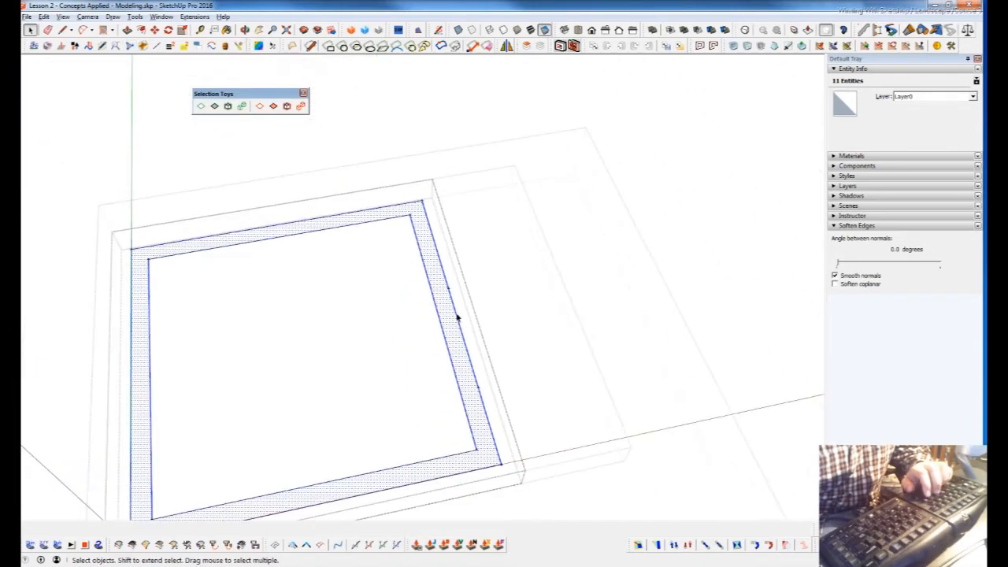
Try extruding the border face with Push/Pull inside the new group, and undo it.
{"action": "scroll", "coordinate": [473, 327], "scroll_direction": "down", "scroll_amount": 3}
{"action": "mouse_move", "coordinate": [434, 301]}
{"action": "middle_mouse_down"}
{"action": "mouse_move", "coordinate": [473, 365]}
{"action": "mouse_move", "coordinate": [478, 292]}
{"action": "middle_mouse_up"}
{"action": "key", "text": "p"}
{"action": "left_click_drag", "start_coordinate": [479, 349], "coordinate": [479, 311]}
{"action": "middle_click_drag", "start_coordinate": [478, 310], "coordinate": [696, 450]}
{"action": "key", "text": "ctrl+z"}
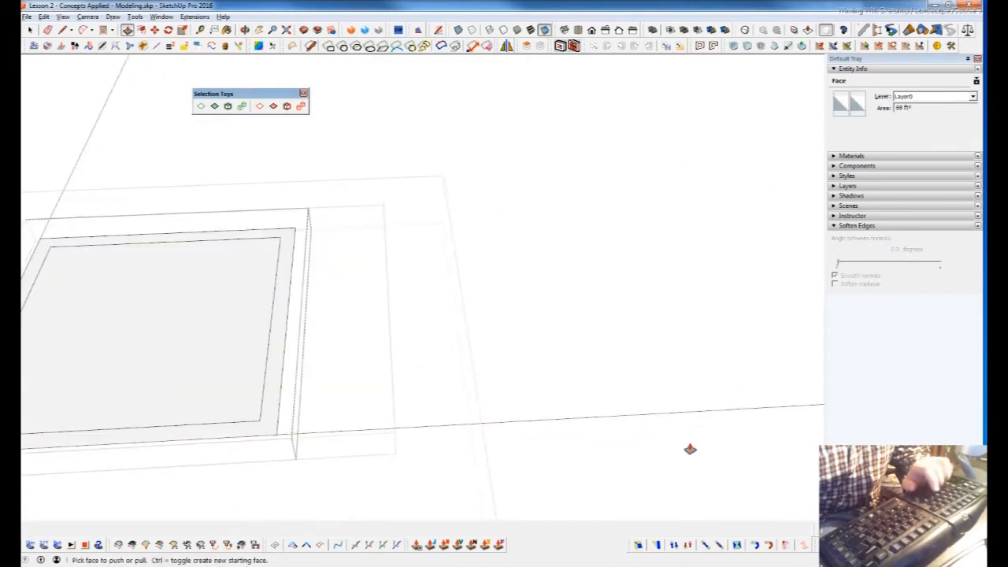
Select all connected geometry of the base and run Remove Lonely Vertices on it with the Remove action.
{"action": "scroll", "coordinate": [486, 312], "scroll_direction": "down", "scroll_amount": 2}
{"action": "middle_click_drag", "start_coordinate": [252, 358], "coordinate": [554, 358], "text": "shift"}
{"action": "key", "text": "space"}
{"action": "double_click", "coordinate": [592, 320]}
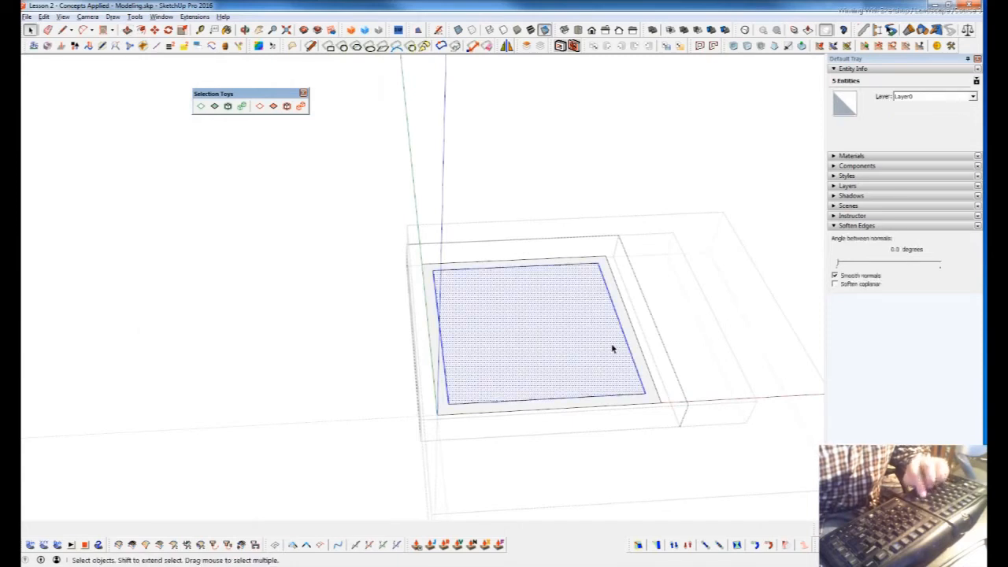
{"action": "triple_click", "coordinate": [622, 379]}
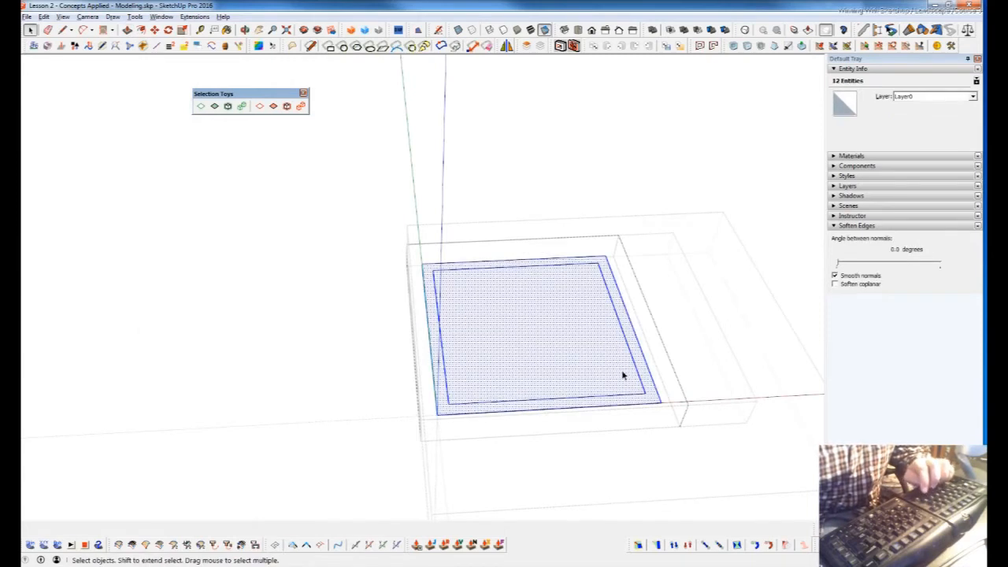
{"action": "key", "text": "v"}
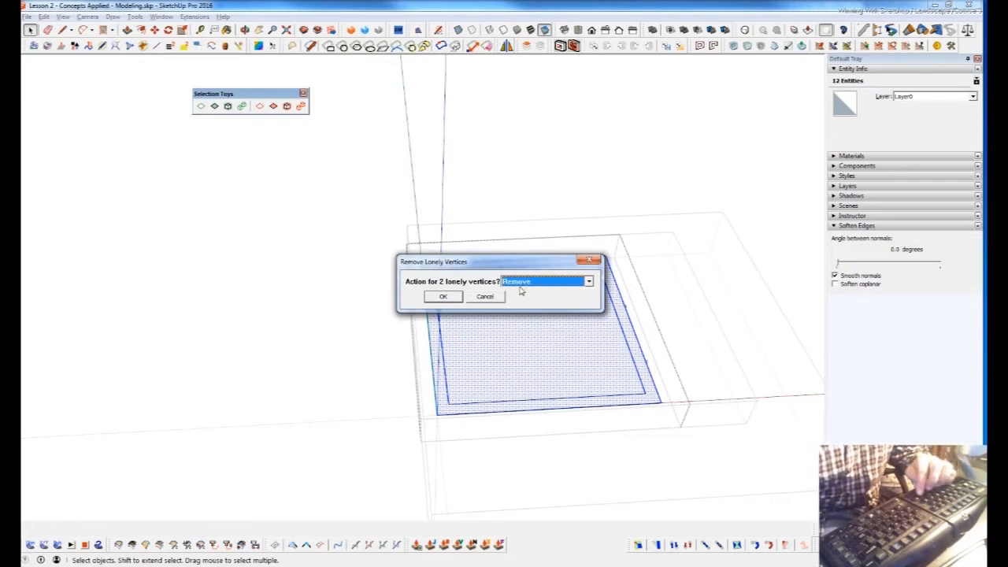
{"action": "left_click", "coordinate": [442, 298]}
{"action": "middle_click_drag", "start_coordinate": [646, 417], "coordinate": [126, 86]}
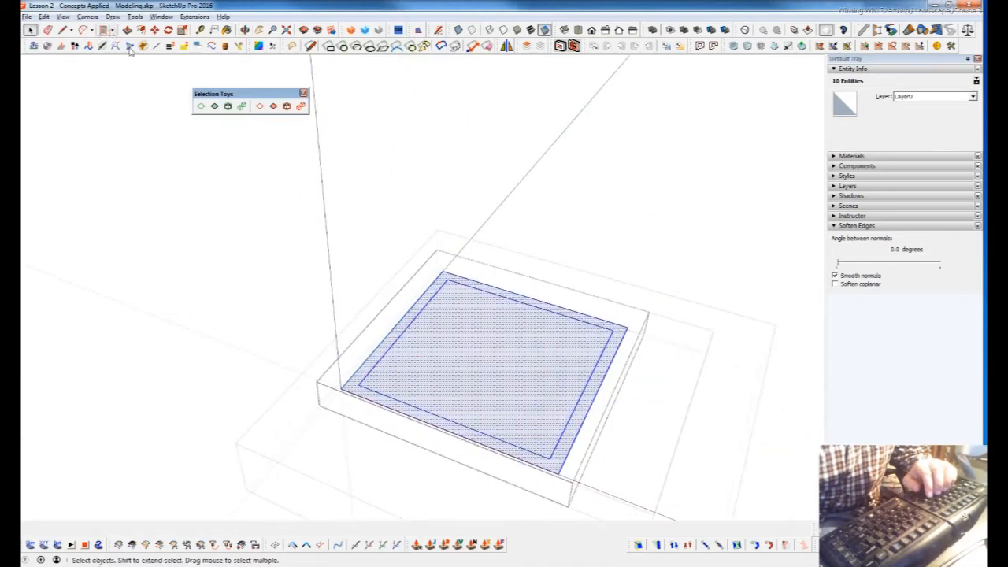
Clear the selection on the base and examine the vertices along the border's outer edge up close.
{"action": "middle_click_drag", "start_coordinate": [484, 508], "coordinate": [763, 468]}
{"action": "left_click", "coordinate": [763, 468]}
{"action": "scroll", "coordinate": [529, 207], "scroll_direction": "up", "scroll_amount": 2}
{"action": "left_click", "coordinate": [558, 253]}
{"action": "scroll", "coordinate": [498, 337], "scroll_direction": "down", "scroll_amount": 2}
{"action": "key", "text": "ctrl+t"}
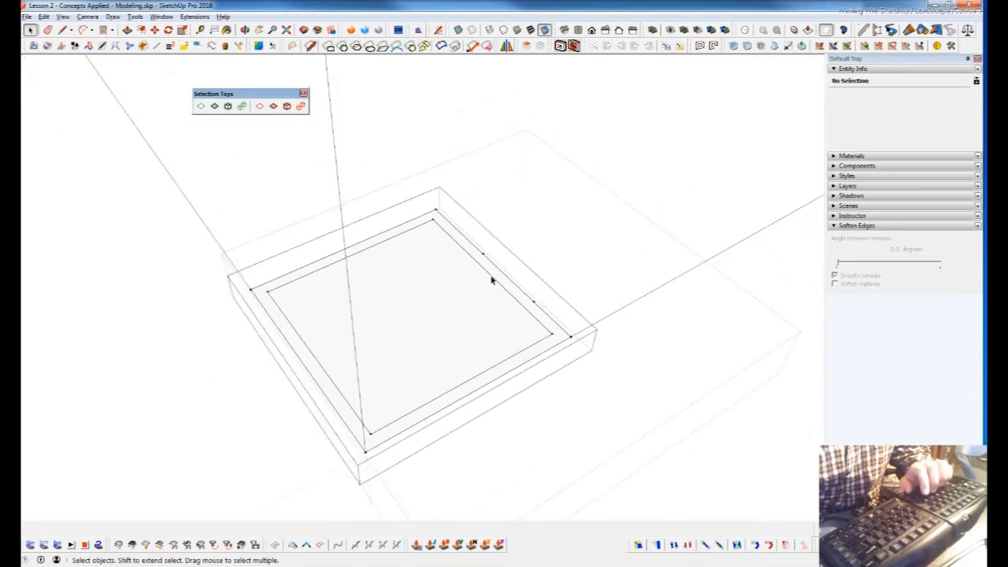
{"action": "scroll", "coordinate": [491, 281], "scroll_direction": "up", "scroll_amount": 8}
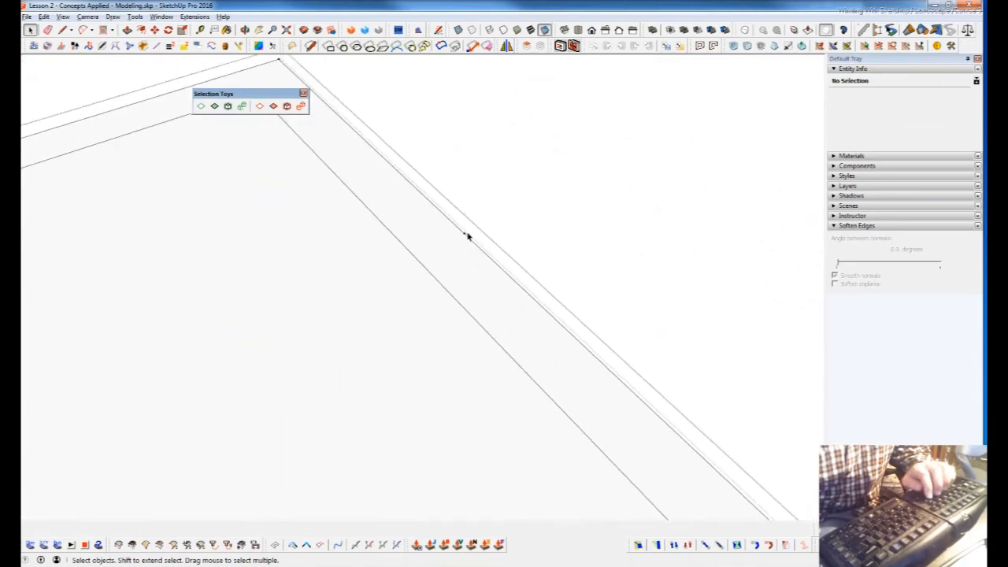
{"action": "scroll", "coordinate": [467, 255], "scroll_direction": "down", "scroll_amount": 3}
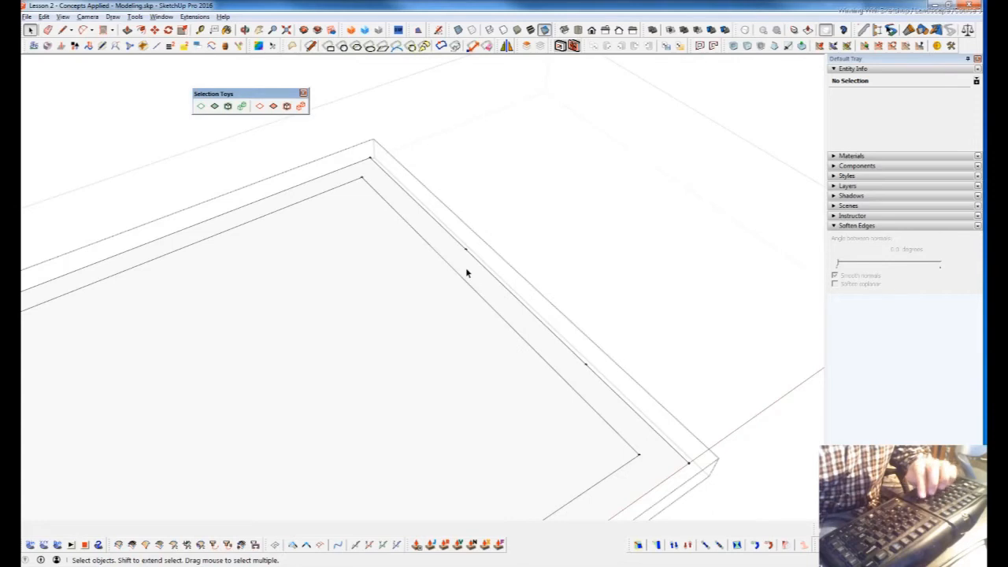
{"action": "scroll", "coordinate": [468, 279], "scroll_direction": "down", "scroll_amount": 2}
{"action": "scroll", "coordinate": [471, 288], "scroll_direction": "down", "scroll_amount": 2}
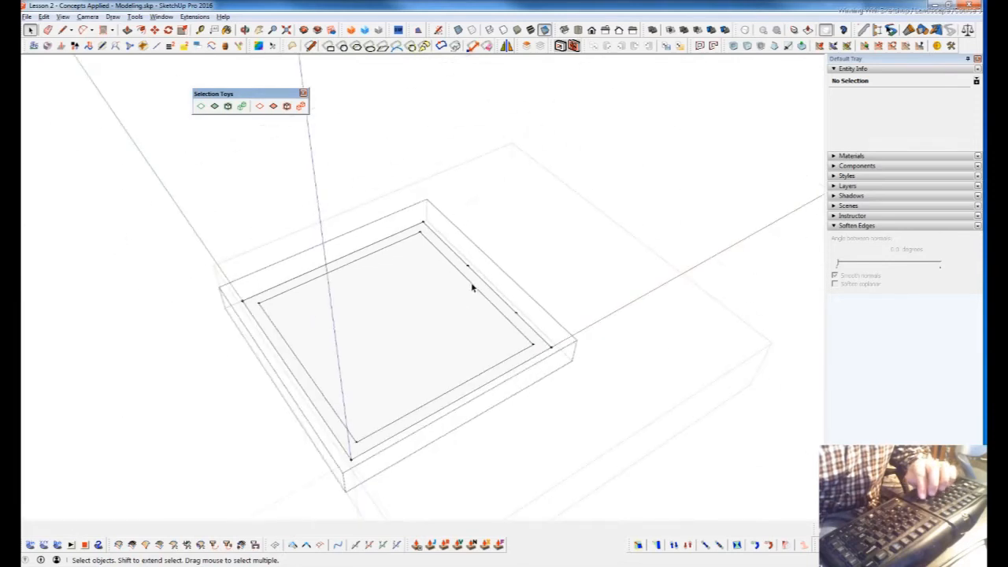
{"action": "scroll", "coordinate": [470, 292], "scroll_direction": "up", "scroll_amount": 2}
{"action": "scroll", "coordinate": [457, 244], "scroll_direction": "up", "scroll_amount": 2}
{"action": "scroll", "coordinate": [472, 267], "scroll_direction": "up", "scroll_amount": 2}
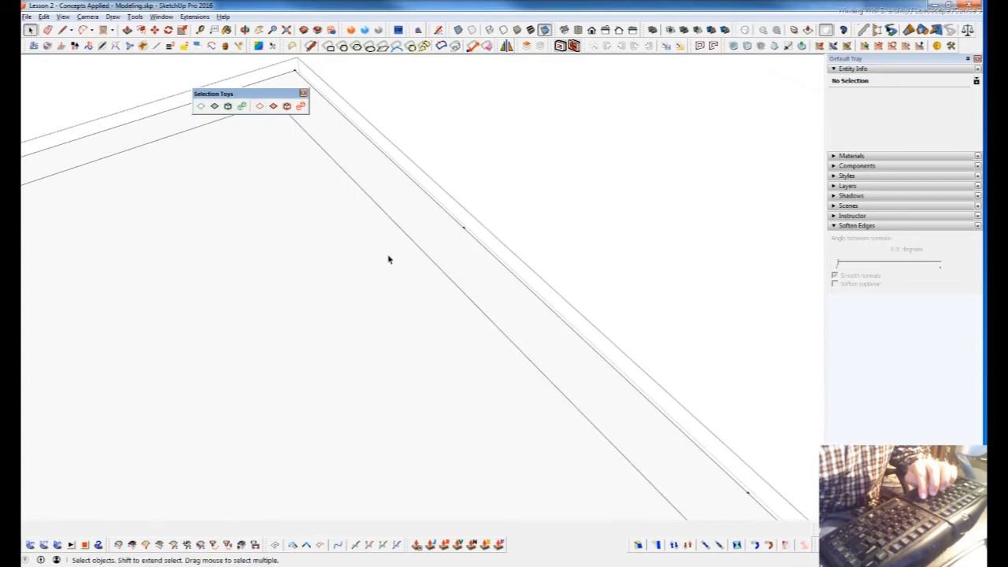
Try the Tape Measure tool on the base border and undo the last change.
{"action": "scroll", "coordinate": [539, 365], "scroll_direction": "down", "scroll_amount": 2}
{"action": "key", "text": "t"}
{"action": "scroll", "coordinate": [650, 311], "scroll_direction": "up", "scroll_amount": 1}
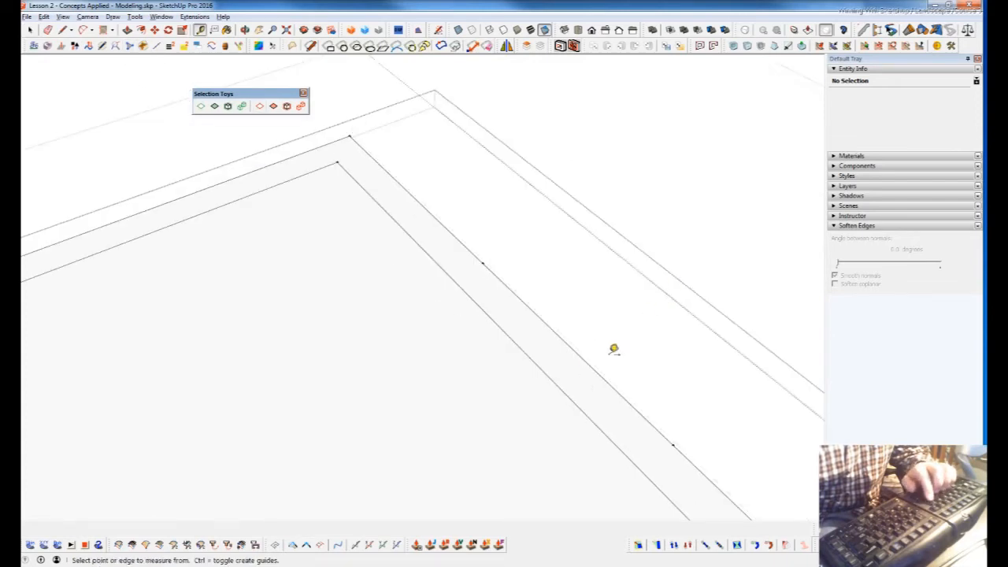
{"action": "left_click", "coordinate": [579, 401]}
{"action": "left_click", "coordinate": [482, 438]}
{"action": "scroll", "coordinate": [464, 300], "scroll_direction": "down", "scroll_amount": 6}
{"action": "middle_click_drag", "start_coordinate": [468, 302], "coordinate": [902, 377]}
{"action": "key", "text": "ctrl+z"}
{"action": "middle_click_drag", "start_coordinate": [453, 289], "coordinate": [605, 370], "text": "shift"}
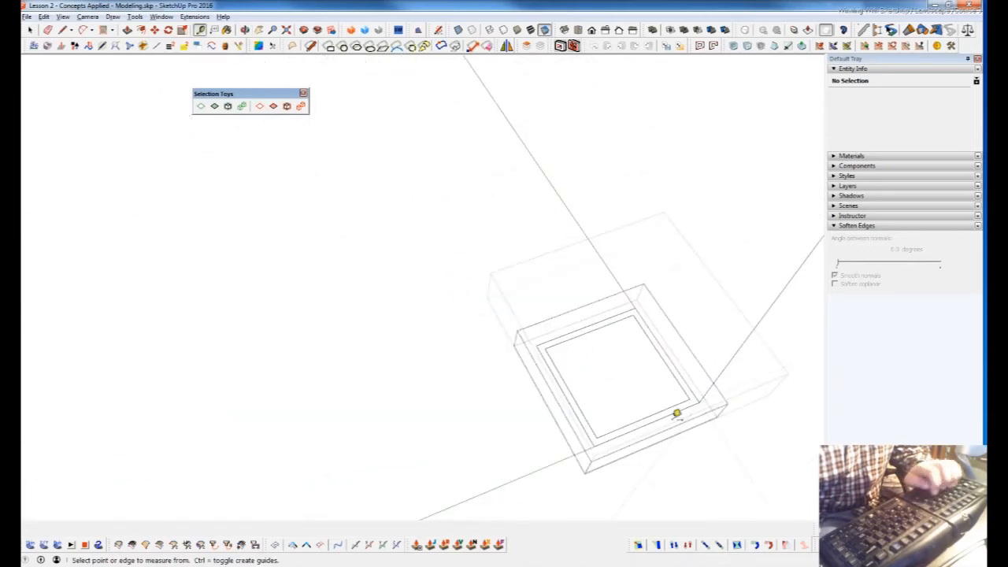
Switch to Notepad to review the keyboard shortcuts list, return to SketchUp and activate the Select tool.
{"action": "key", "text": "alt+Tab"}
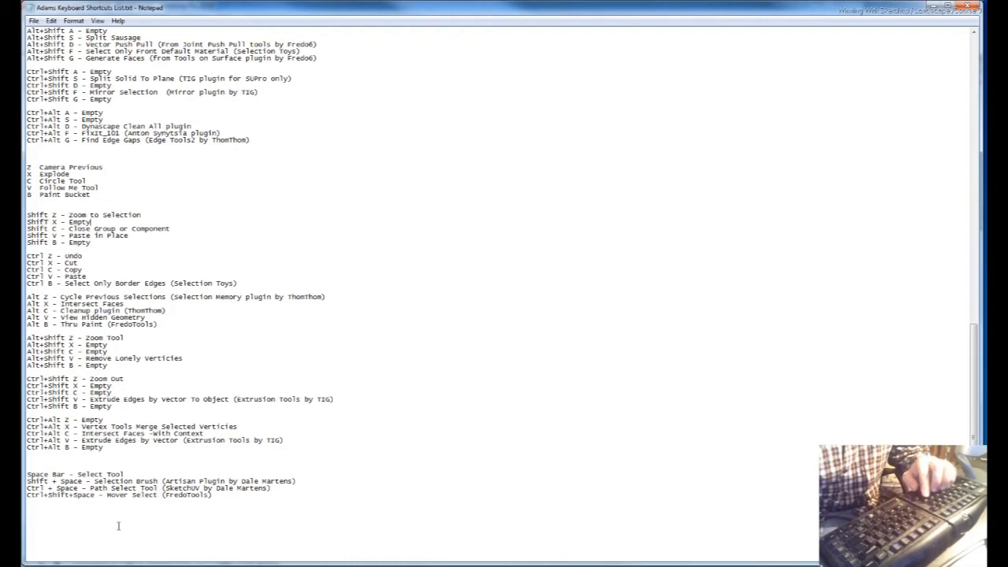
{"action": "key", "text": "alt+Tab"}
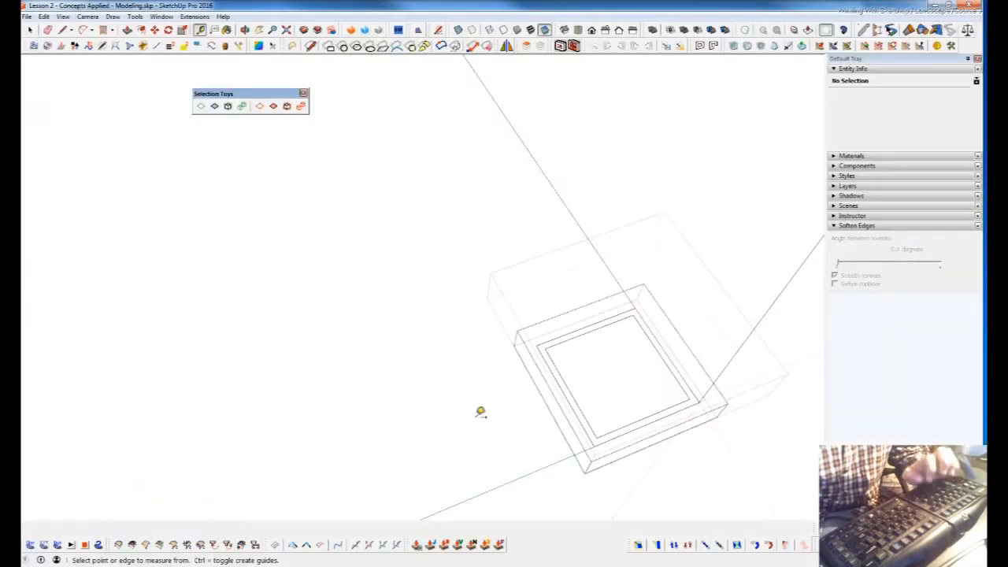
{"action": "middle_click_drag", "start_coordinate": [592, 399], "coordinate": [422, 287], "text": "shift"}
{"action": "key", "text": "space"}
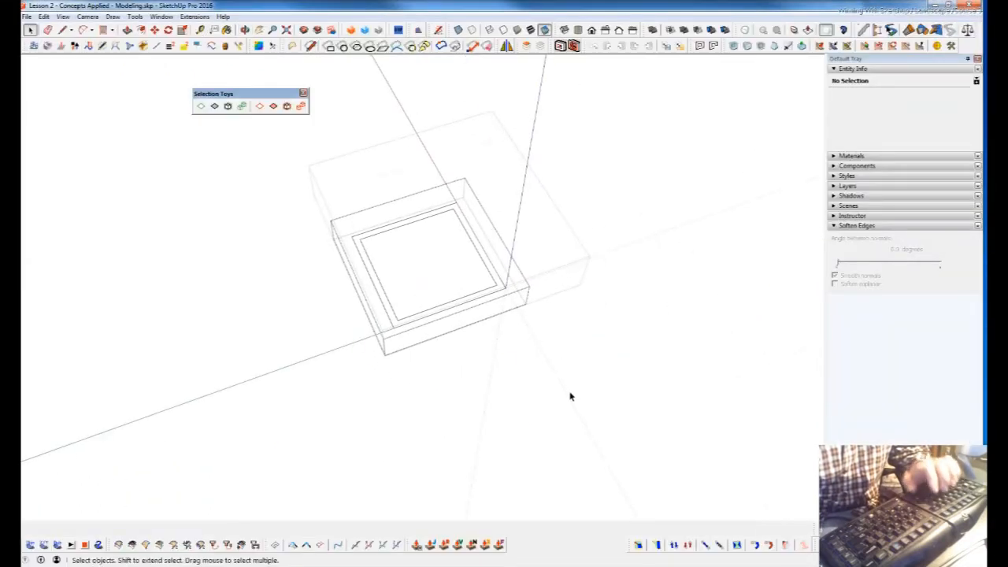
Close the nested base groups and open the layout group containing the square border, stairs, ring and half-circle.
{"action": "left_click", "coordinate": [548, 389]}
{"action": "left_click", "coordinate": [500, 408]}
{"action": "double_click", "coordinate": [453, 303]}
{"action": "middle_click_drag", "start_coordinate": [486, 348], "coordinate": [196, 408]}
{"action": "middle_click_drag", "start_coordinate": [412, 333], "coordinate": [359, 323]}
{"action": "scroll", "coordinate": [471, 305], "scroll_direction": "up", "scroll_amount": 3}
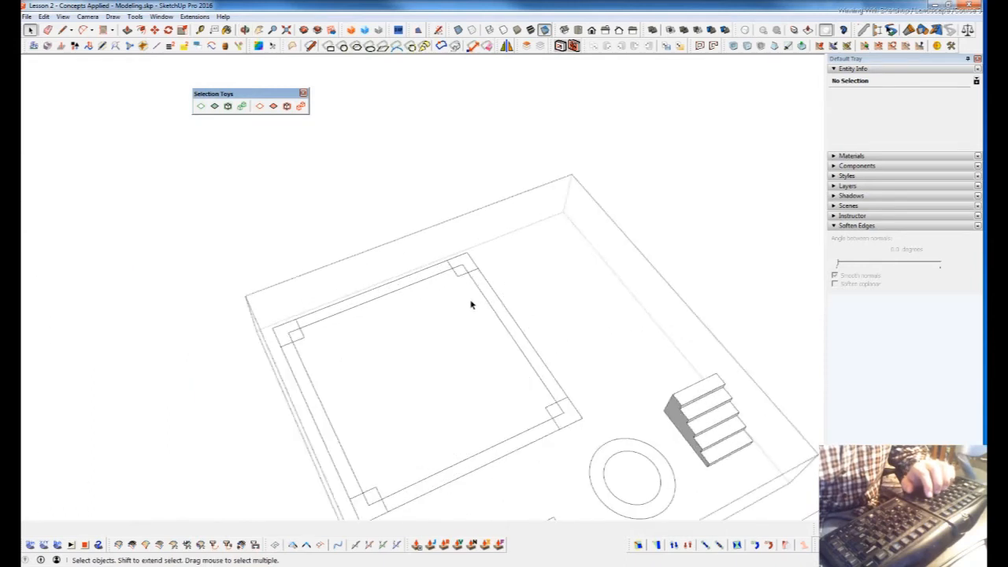
{"action": "middle_click_drag", "start_coordinate": [461, 434], "coordinate": [539, 296]}
{"action": "scroll", "coordinate": [538, 291], "scroll_direction": "up", "scroll_amount": 2}
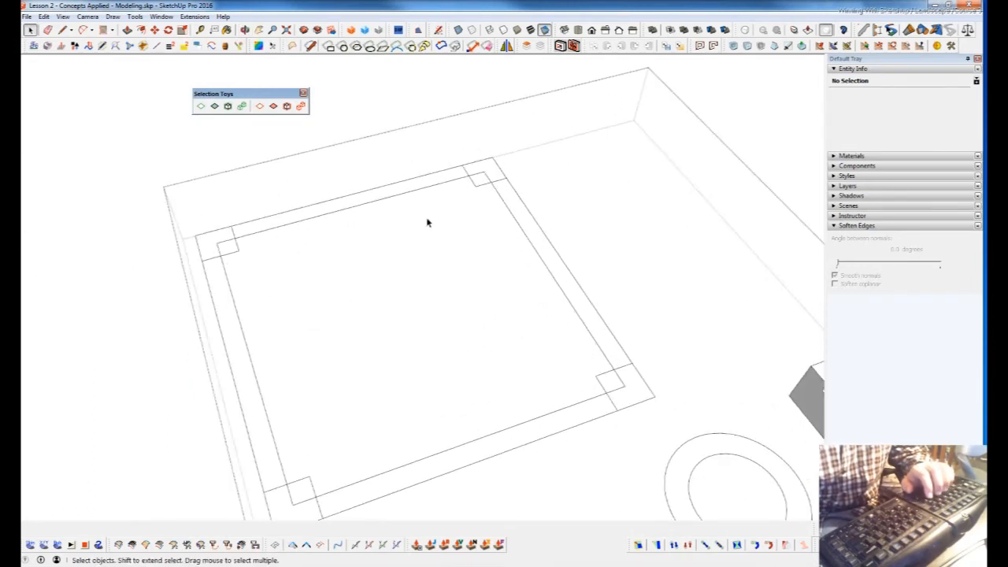
{"action": "scroll", "coordinate": [452, 297], "scroll_direction": "down", "scroll_amount": 2}
{"action": "scroll", "coordinate": [471, 281], "scroll_direction": "down", "scroll_amount": 1}
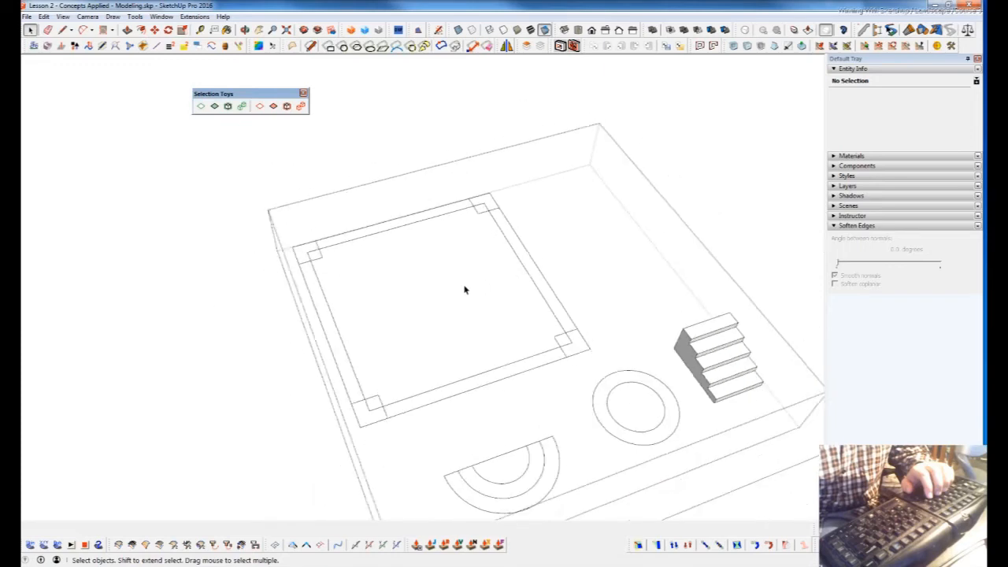
{"action": "scroll", "coordinate": [443, 290], "scroll_direction": "down", "scroll_amount": 2}
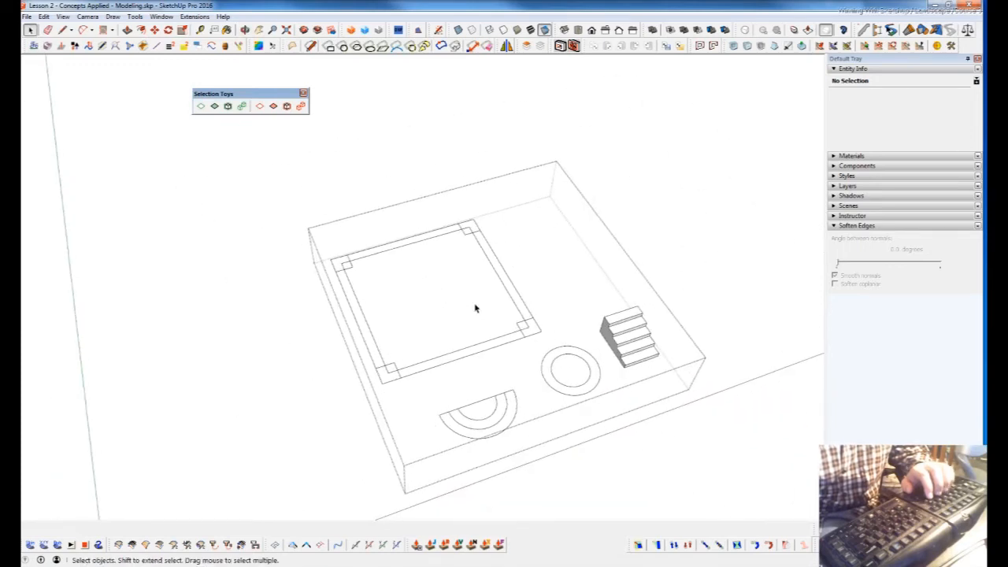
Try to move the square border group away from the corner squares inside the layout group, and cancel the move.
{"action": "scroll", "coordinate": [477, 308], "scroll_direction": "up", "scroll_amount": 3}
{"action": "key", "text": "m"}
{"action": "left_click_drag", "start_coordinate": [460, 236], "coordinate": [444, 123]}
{"action": "scroll", "coordinate": [608, 345], "scroll_direction": "down", "scroll_amount": 3}
{"action": "left_click_drag", "start_coordinate": [535, 135], "coordinate": [569, 140]}
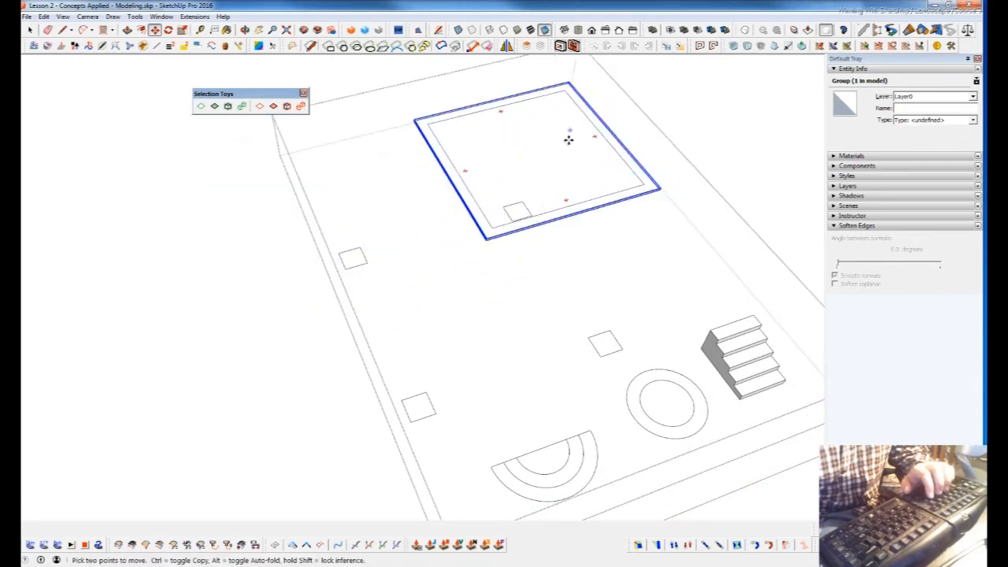
{"action": "key", "text": "Escape"}
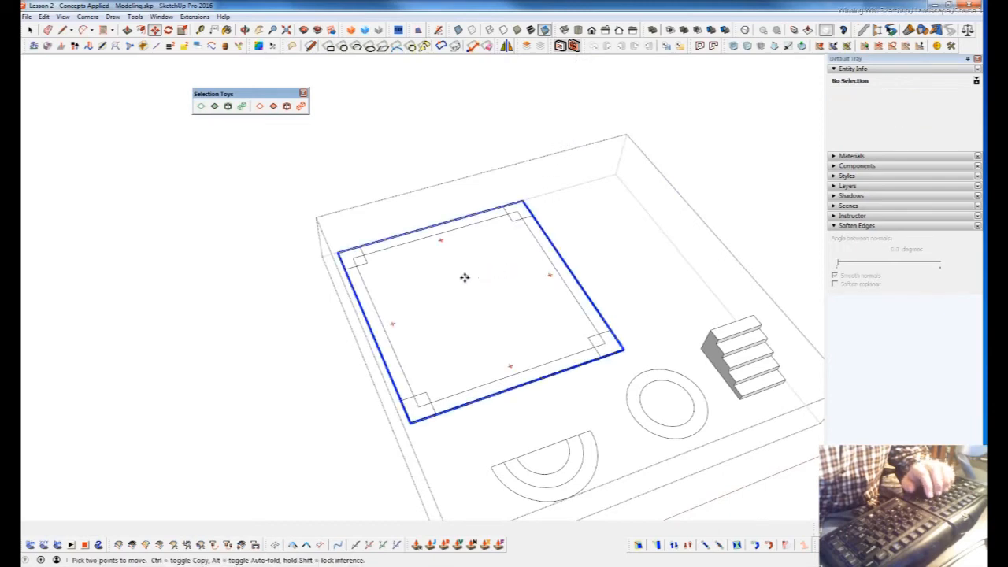
{"action": "left_click_drag", "start_coordinate": [448, 284], "coordinate": [448, 209]}
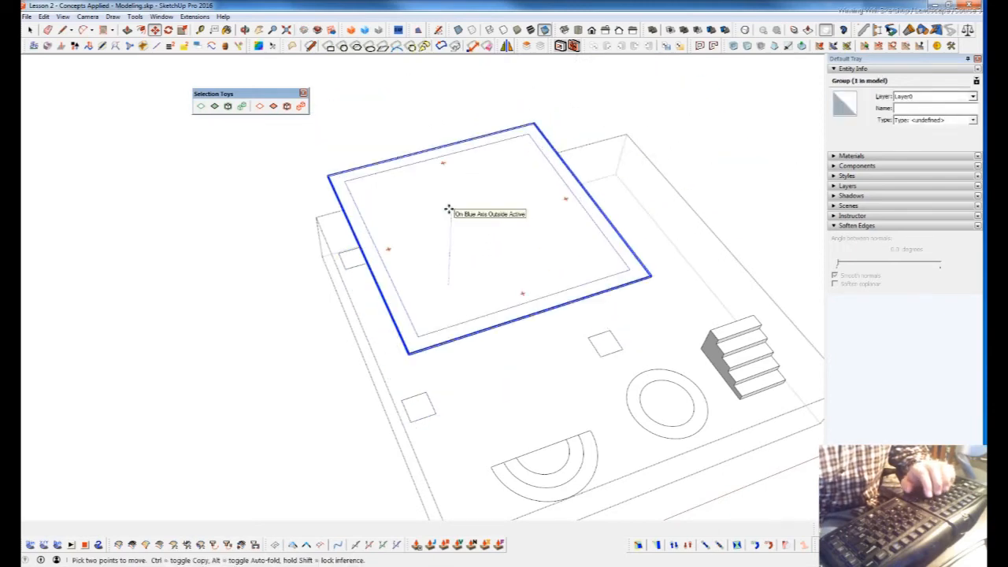
{"action": "left_click_drag", "start_coordinate": [448, 209], "coordinate": [630, 175]}
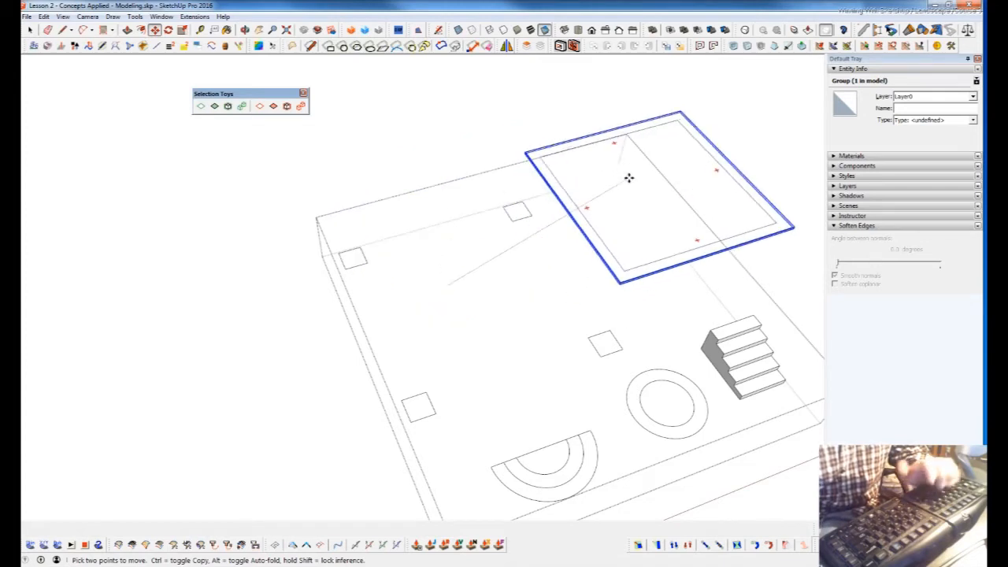
{"action": "key", "text": "space"}
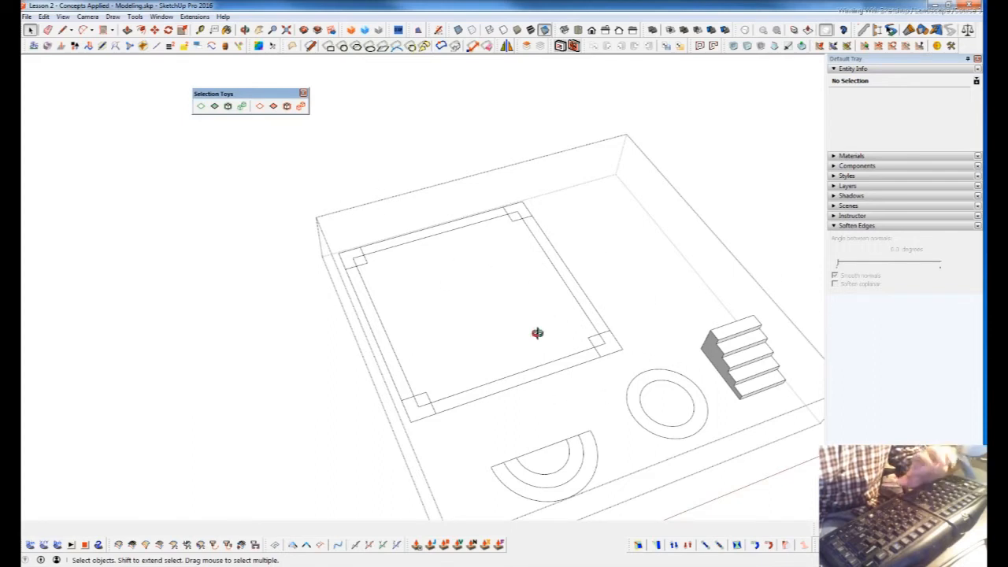
Try to move the stairs group outside the layout, cancel the move and inspect the stairs up close.
{"action": "scroll", "coordinate": [538, 330], "scroll_direction": "down", "scroll_amount": 6}
{"action": "scroll", "coordinate": [577, 298], "scroll_direction": "up", "scroll_amount": 2}
{"action": "left_click", "coordinate": [581, 337]}
{"action": "key", "text": "m"}
{"action": "left_click", "coordinate": [596, 383]}
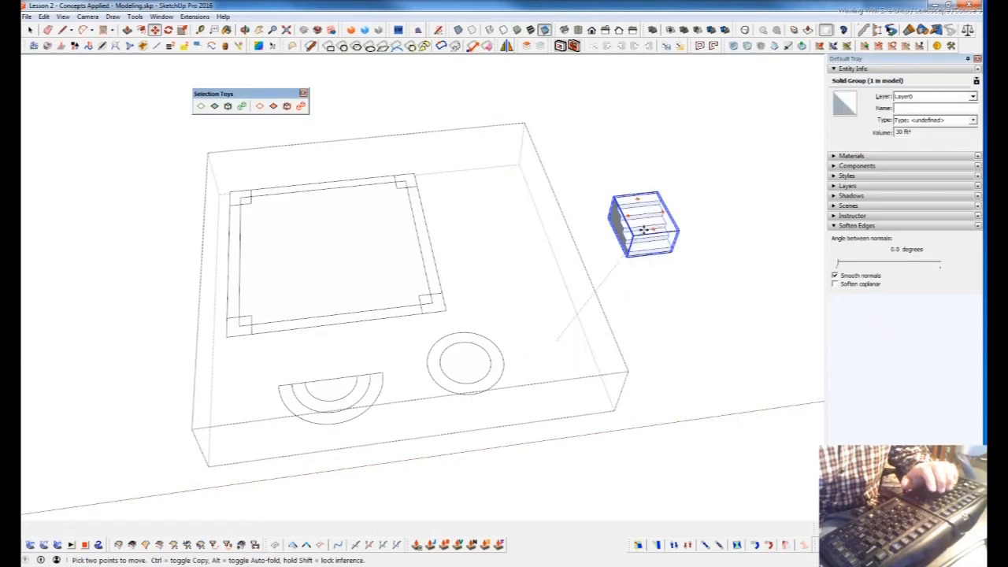
{"action": "key", "text": "space"}
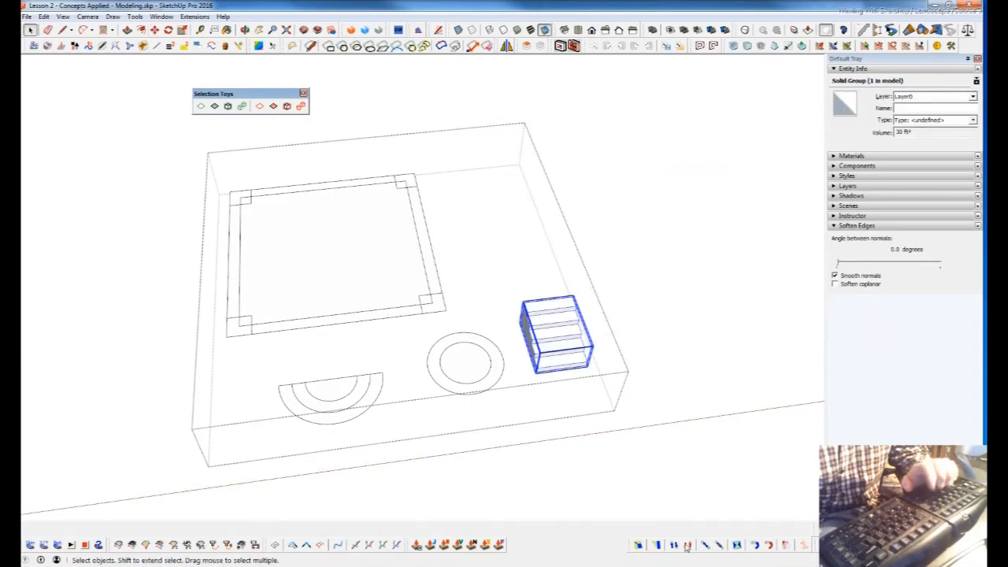
{"action": "middle_click_drag", "start_coordinate": [459, 379], "coordinate": [636, 314]}
{"action": "mouse_move", "coordinate": [664, 354]}
{"action": "middle_mouse_down", "text": "shift"}
{"action": "mouse_move", "coordinate": [639, 351]}
{"action": "mouse_move", "coordinate": [664, 359]}
{"action": "middle_mouse_up", "text": "shift"}
{"action": "scroll", "coordinate": [648, 321], "scroll_direction": "up", "scroll_amount": 6}
{"action": "scroll", "coordinate": [552, 292], "scroll_direction": "up", "scroll_amount": 3}
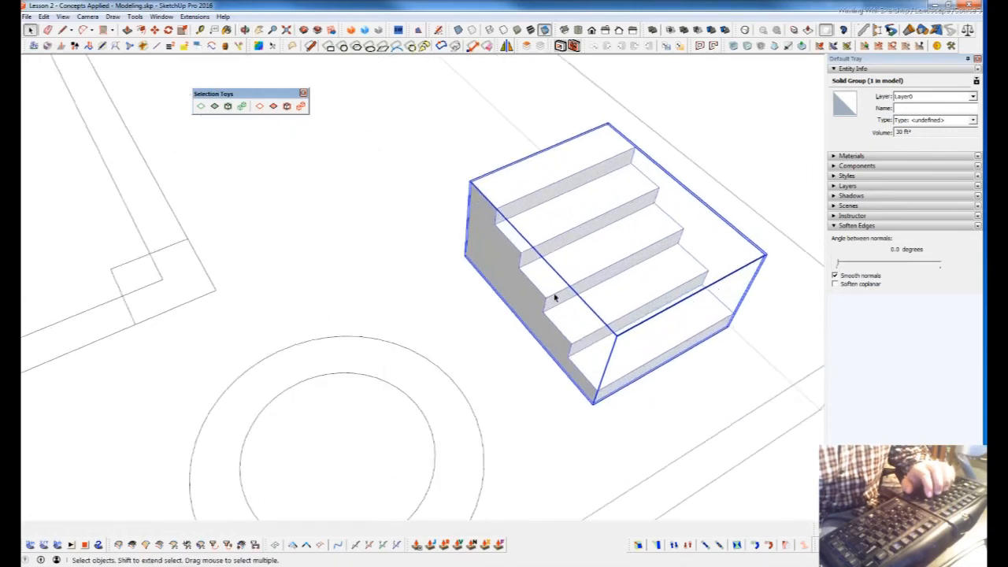
{"action": "scroll", "coordinate": [617, 341], "scroll_direction": "down", "scroll_amount": 6}
Open the ring's group, select the ring face with its bounding edges, and close out of the open groups.
{"action": "left_click", "coordinate": [539, 429]}
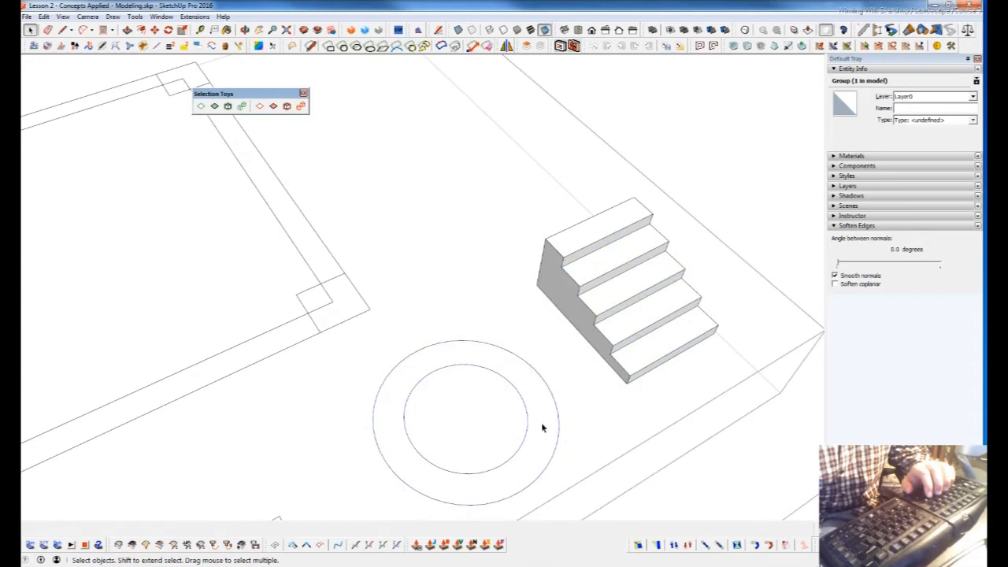
{"action": "double_click", "coordinate": [557, 428]}
{"action": "left_click", "coordinate": [536, 432]}
{"action": "double_click", "coordinate": [538, 453]}
{"action": "left_click", "coordinate": [531, 432]}
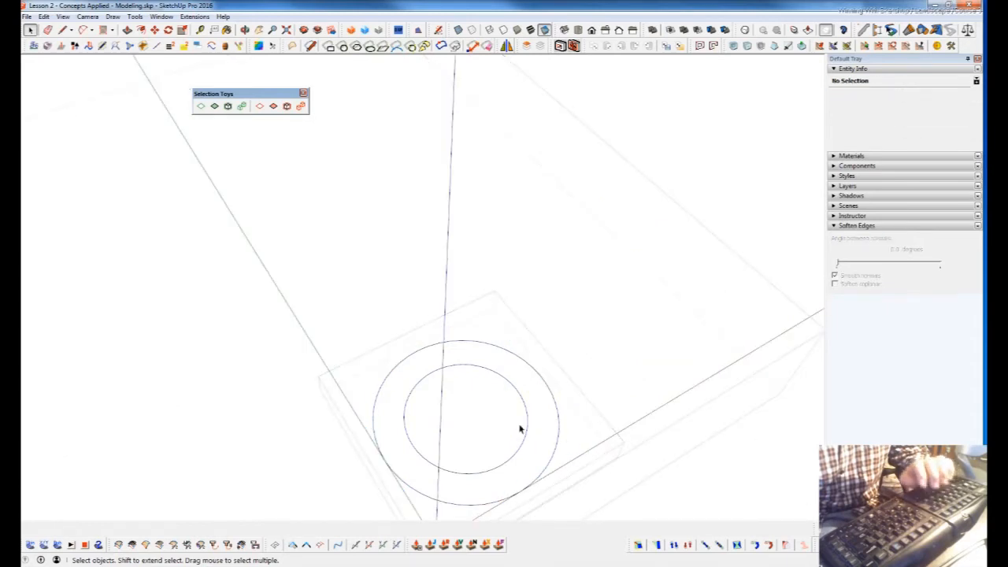
{"action": "double_click", "coordinate": [552, 428]}
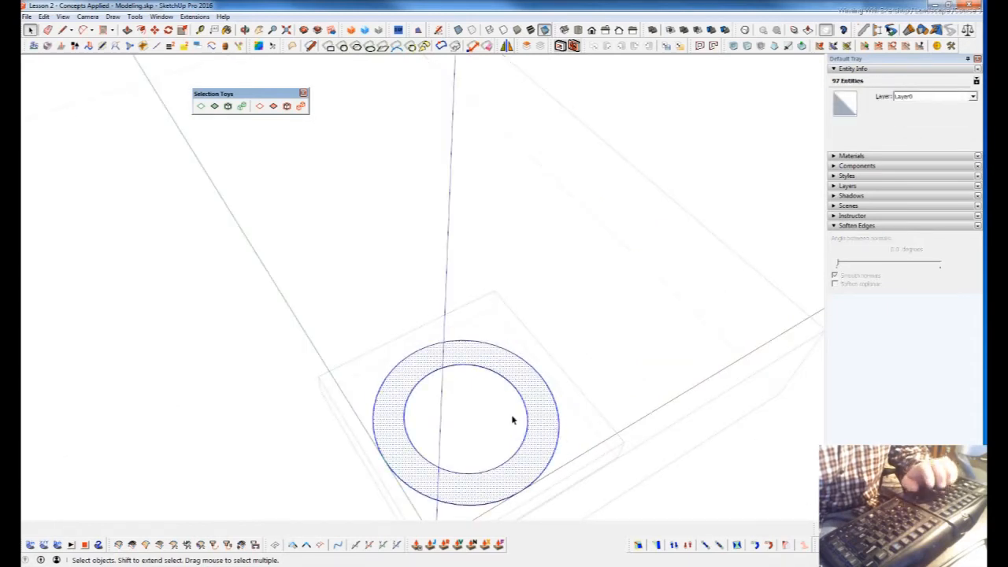
{"action": "left_click", "coordinate": [616, 459]}
{"action": "scroll", "coordinate": [630, 398], "scroll_direction": "down", "scroll_amount": 6}
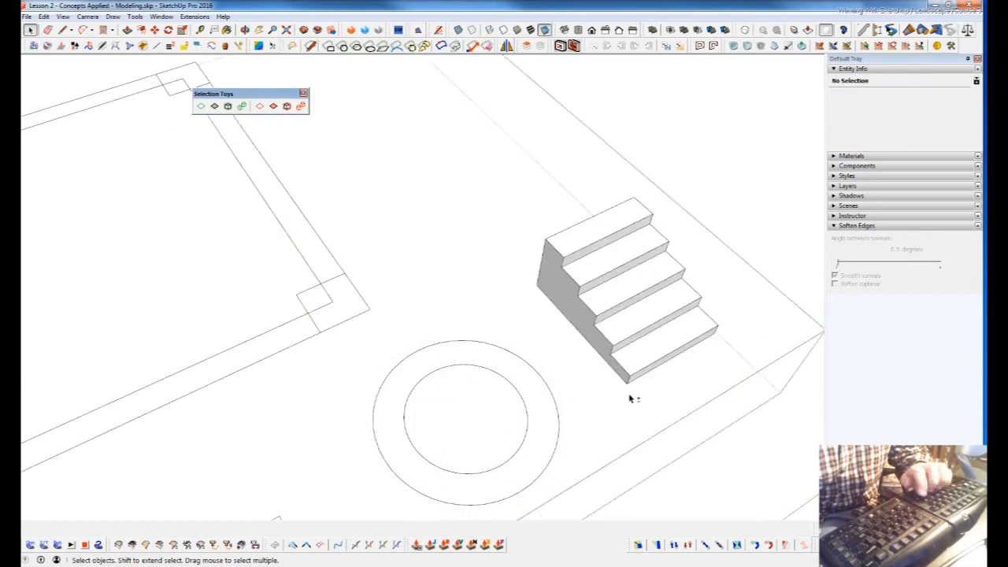
{"action": "scroll", "coordinate": [449, 370], "scroll_direction": "down", "scroll_amount": 1}
{"action": "middle_click_drag", "start_coordinate": [242, 388], "coordinate": [312, 335], "text": "shift"}
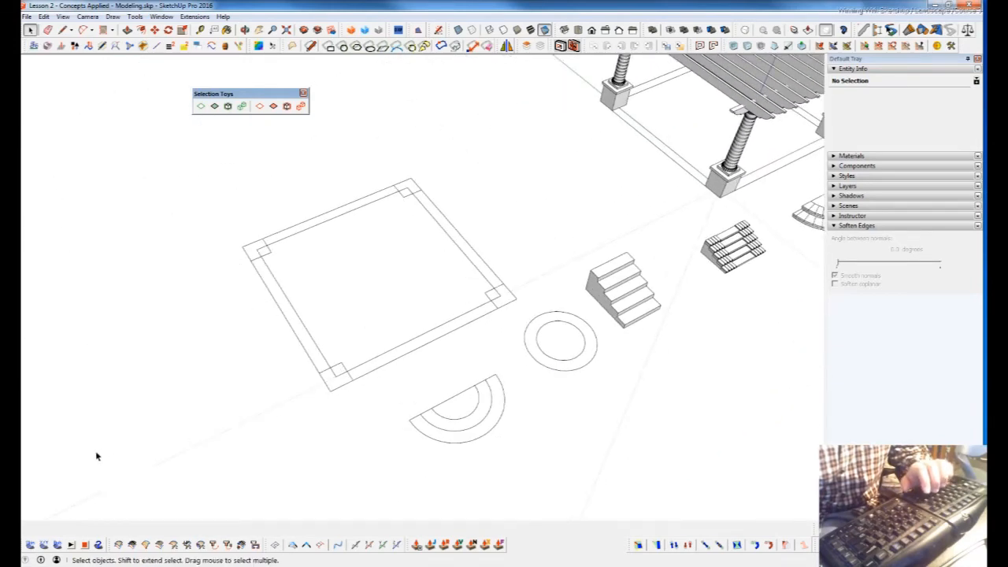
Switch to Notepad to check the Space bar selection shortcuts, and return to SketchUp with the Select tool active.
{"action": "key", "text": "alt+Tab"}
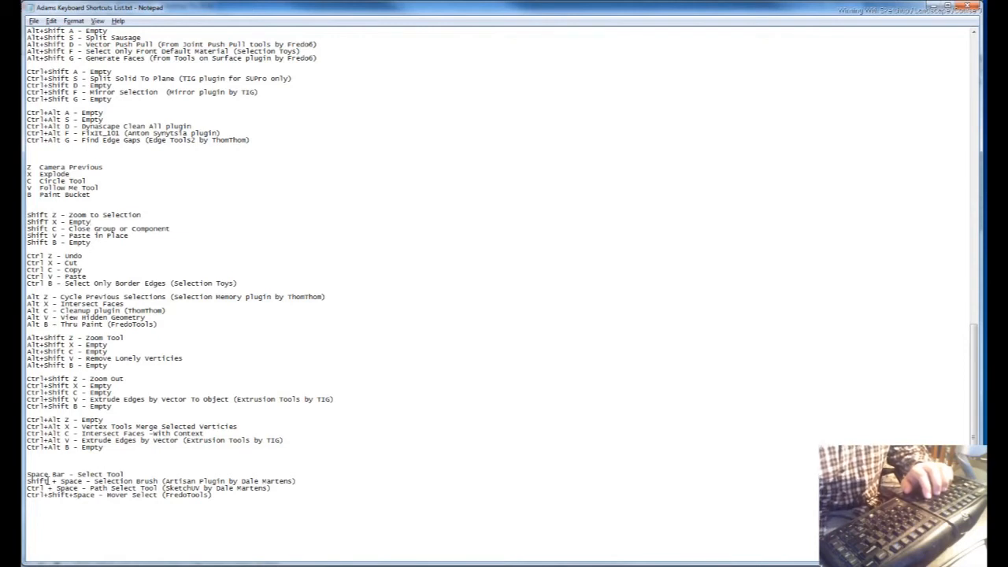
{"action": "key", "text": "alt+Tab"}
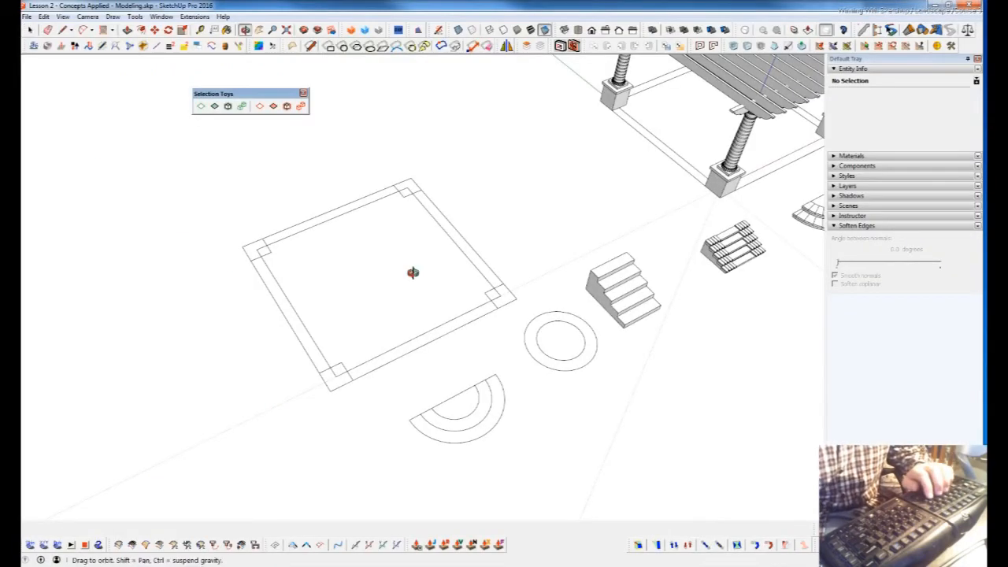
{"action": "middle_click_drag", "start_coordinate": [591, 339], "coordinate": [406, 362], "text": "shift"}
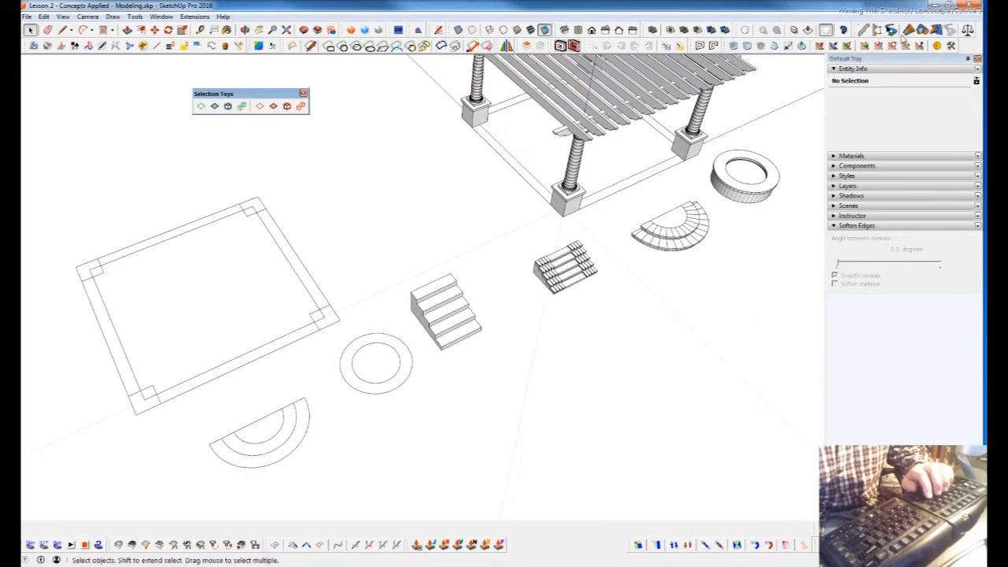
{"action": "middle_click_drag", "start_coordinate": [585, 327], "coordinate": [553, 317]}
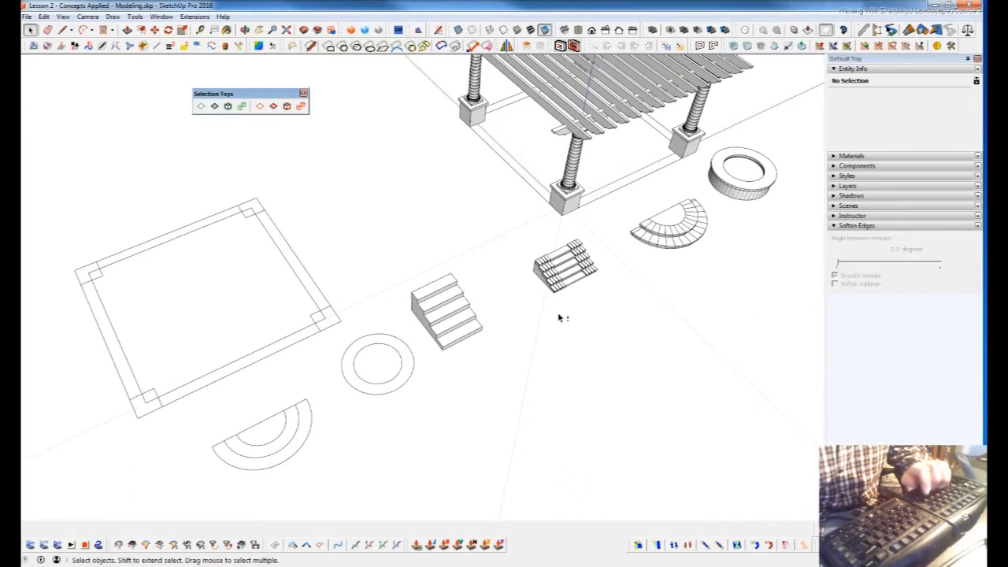
{"action": "key", "text": "space"}
Open the square border's group inside the layout group and select its faces with their bounding edges.
{"action": "double_click", "coordinate": [228, 315]}
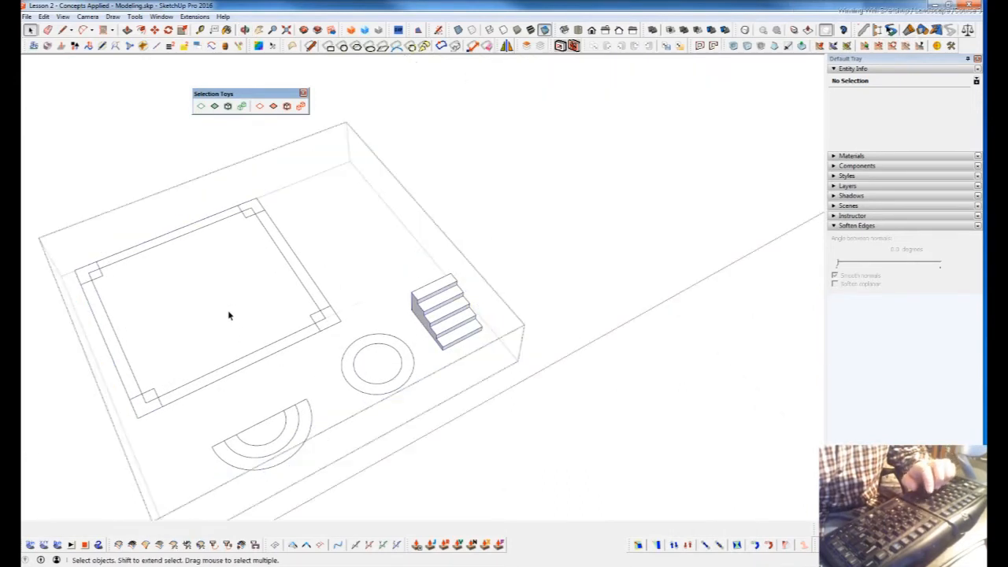
{"action": "double_click", "coordinate": [257, 328]}
{"action": "double_click", "coordinate": [253, 328]}
Preview the Selection Brush circle over the square border's corner, return to the Select tool, and close the open groups.
{"action": "key", "text": "b"}
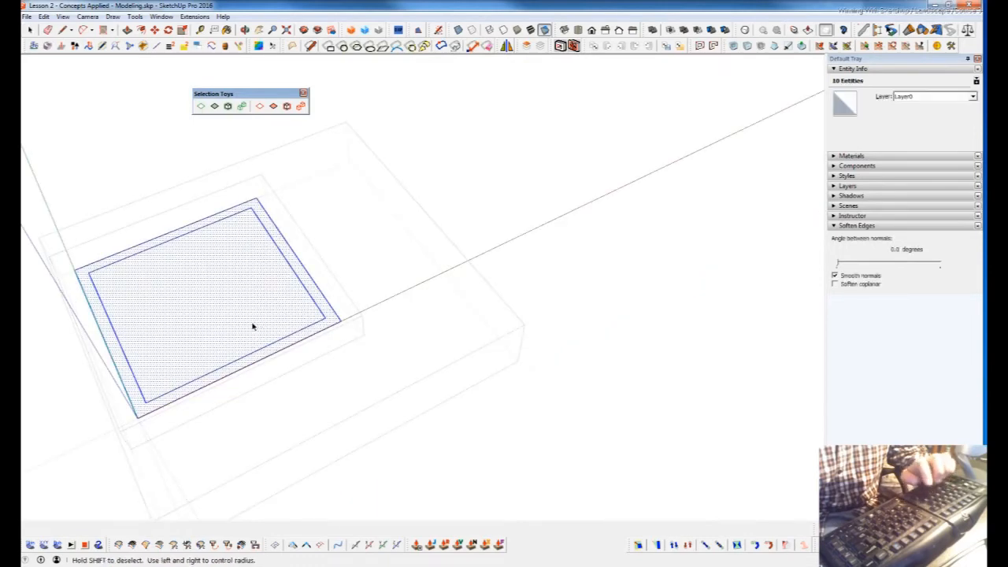
{"action": "middle_click_drag", "start_coordinate": [251, 323], "coordinate": [523, 330], "text": "shift"}
{"action": "scroll", "coordinate": [477, 290], "scroll_direction": "down", "scroll_amount": 2}
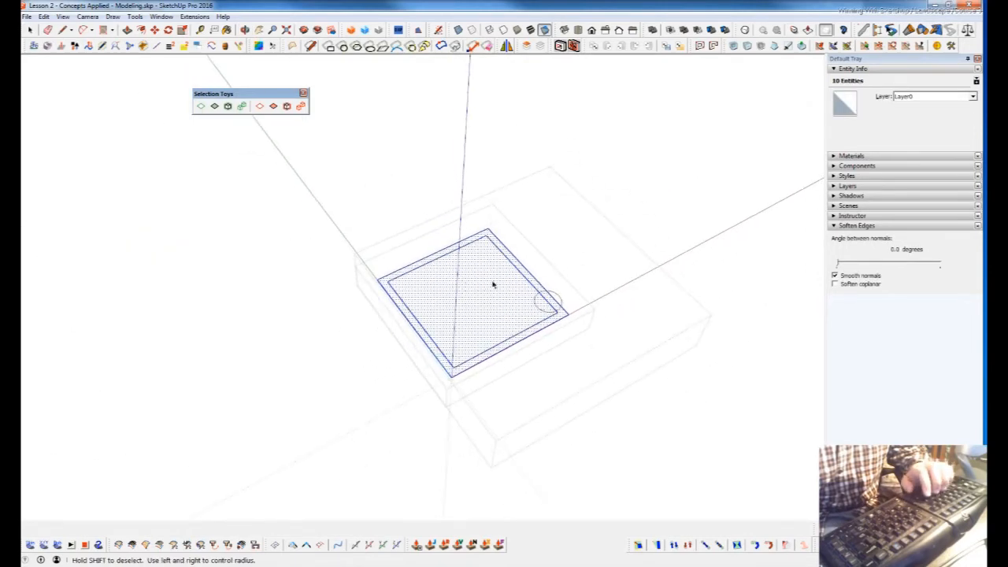
{"action": "scroll", "coordinate": [559, 315], "scroll_direction": "up", "scroll_amount": 6}
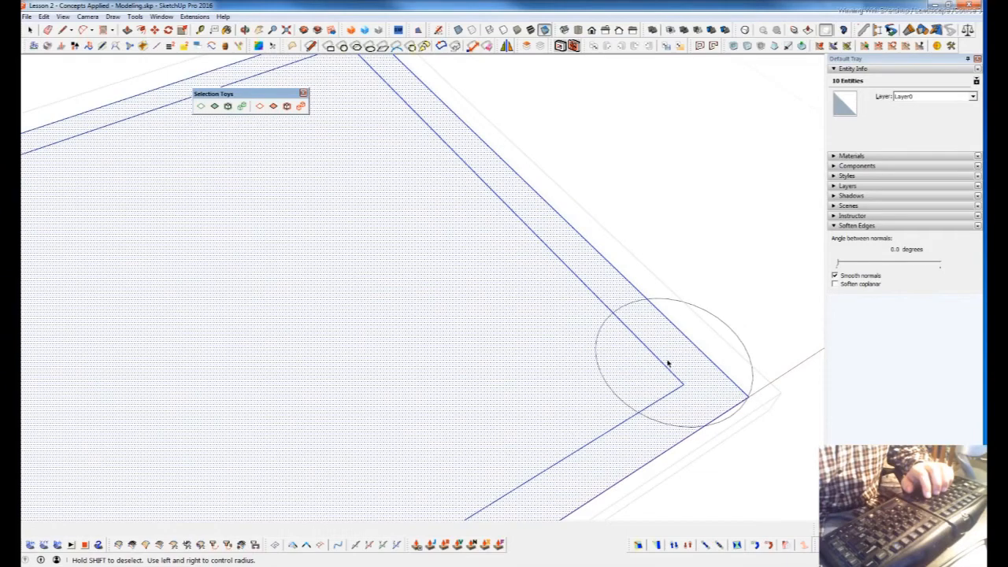
{"action": "scroll", "coordinate": [163, 275], "scroll_direction": "down", "scroll_amount": 5}
{"action": "key", "text": "space"}
{"action": "scroll", "coordinate": [339, 331], "scroll_direction": "down", "scroll_amount": 4}
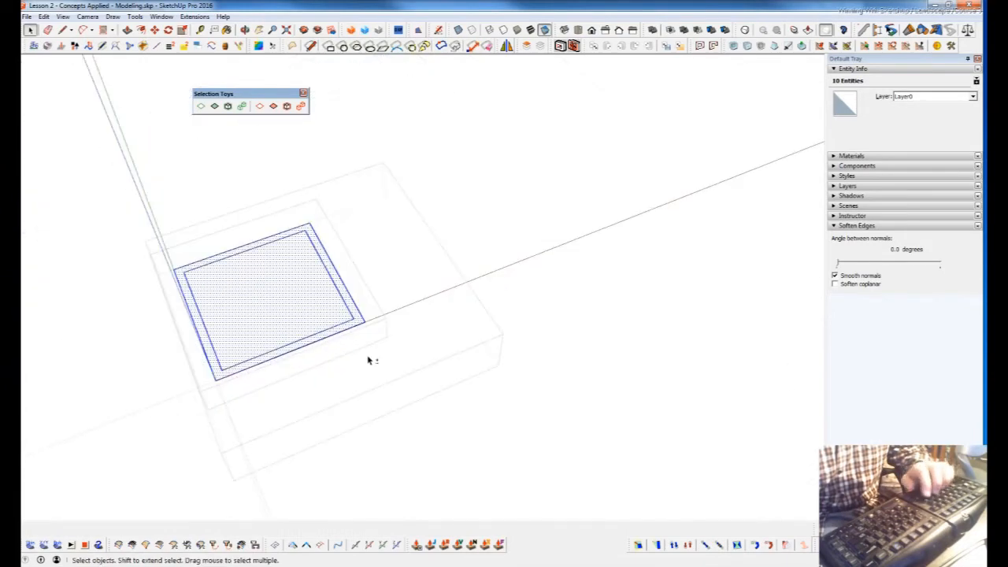
{"action": "left_click", "coordinate": [654, 428]}
{"action": "left_click", "coordinate": [654, 428]}
Open the paved half-round steps down to the upper tread, explode the nested object inside it, and clear the selection.
{"action": "scroll", "coordinate": [500, 368], "scroll_direction": "up", "scroll_amount": 1}
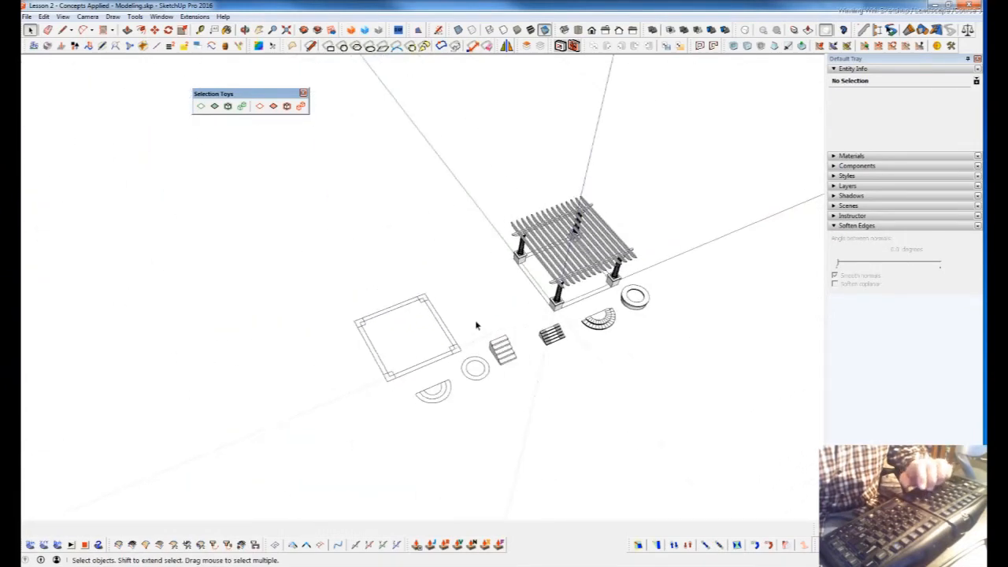
{"action": "scroll", "coordinate": [583, 327], "scroll_direction": "up", "scroll_amount": 4}
{"action": "scroll", "coordinate": [585, 337], "scroll_direction": "up", "scroll_amount": 6}
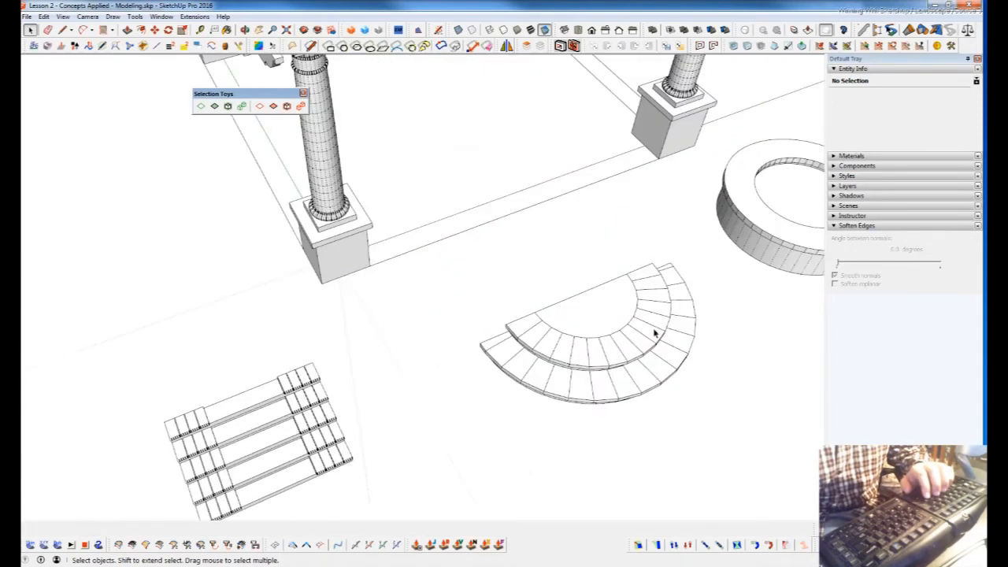
{"action": "double_click", "coordinate": [648, 336]}
{"action": "scroll", "coordinate": [647, 336], "scroll_direction": "up", "scroll_amount": 2}
{"action": "left_click", "coordinate": [648, 335]}
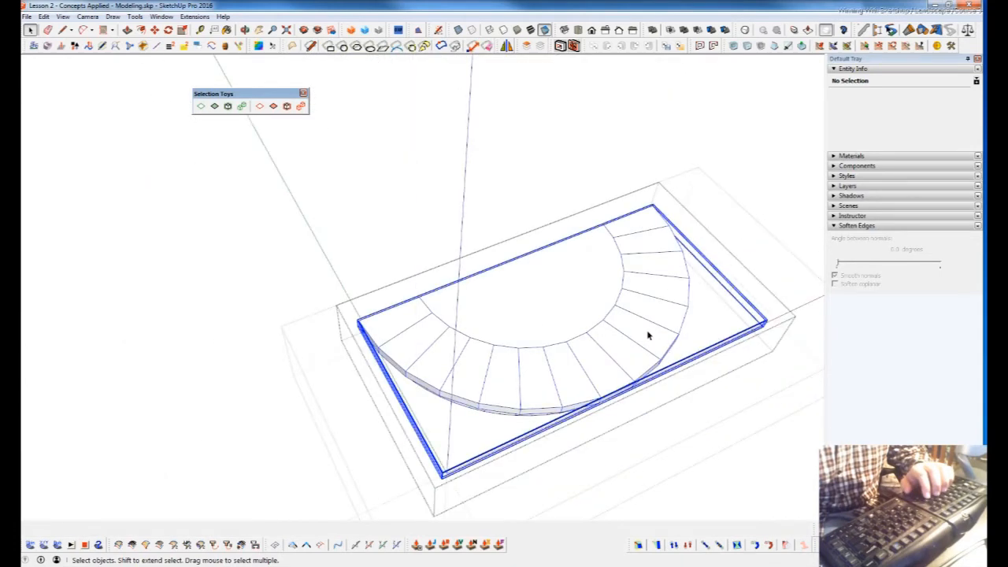
{"action": "key", "text": "x"}
{"action": "middle_click_drag", "start_coordinate": [642, 333], "coordinate": [491, 348], "text": "shift"}
{"action": "left_click", "coordinate": [565, 355]}
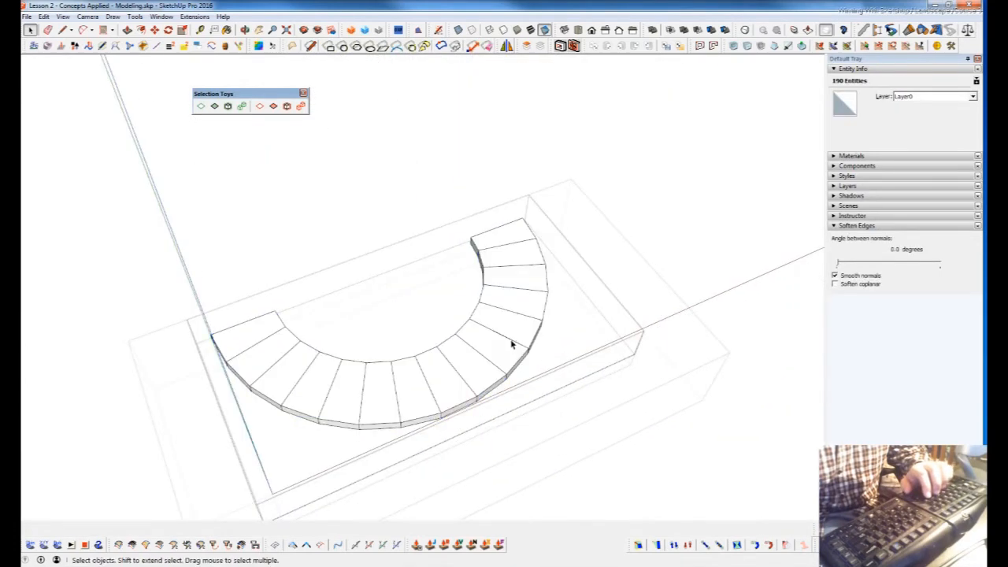
Brush over the curved tread with the Selection Brush to select the faces of its paving blocks.
{"action": "key", "text": "b"}
{"action": "mouse_move", "coordinate": [508, 237]}
{"action": "left_mouse_down"}
{"action": "mouse_move", "coordinate": [524, 310]}
{"action": "mouse_move", "coordinate": [483, 367]}
{"action": "mouse_move", "coordinate": [413, 407]}
{"action": "mouse_move", "coordinate": [444, 396]}
{"action": "left_mouse_up"}
{"action": "mouse_move", "coordinate": [468, 386]}
{"action": "middle_mouse_down"}
{"action": "mouse_move", "coordinate": [937, 277]}
{"action": "mouse_move", "coordinate": [867, 301]}
{"action": "middle_mouse_up"}
{"action": "left_click_drag", "start_coordinate": [585, 304], "coordinate": [586, 335]}
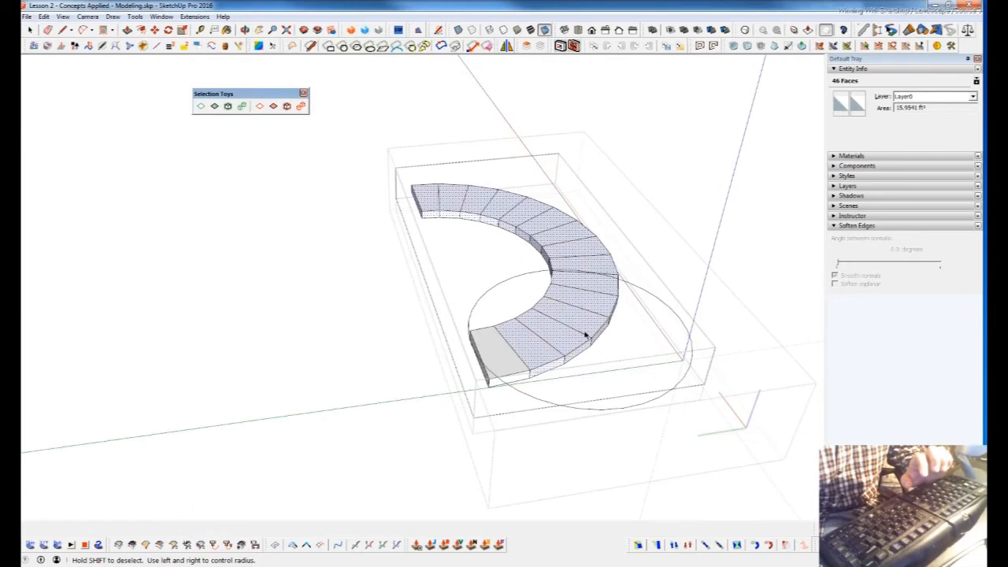
Reduce the Selection Brush radius to roughly one block's width and add the tread's unselected end block to the selection.
{"action": "key", "text": "Left"}
{"action": "key", "text": "Left"}
{"action": "key", "text": "Left"}
{"action": "key", "text": "Left"}
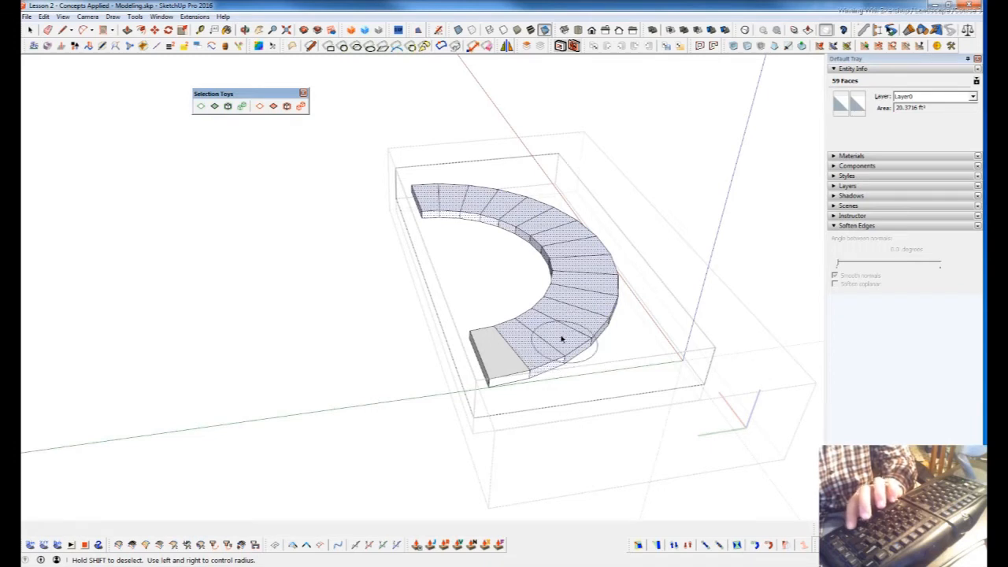
{"action": "key", "text": "Left"}
{"action": "key", "text": "Left"}
{"action": "key", "text": "Right"}
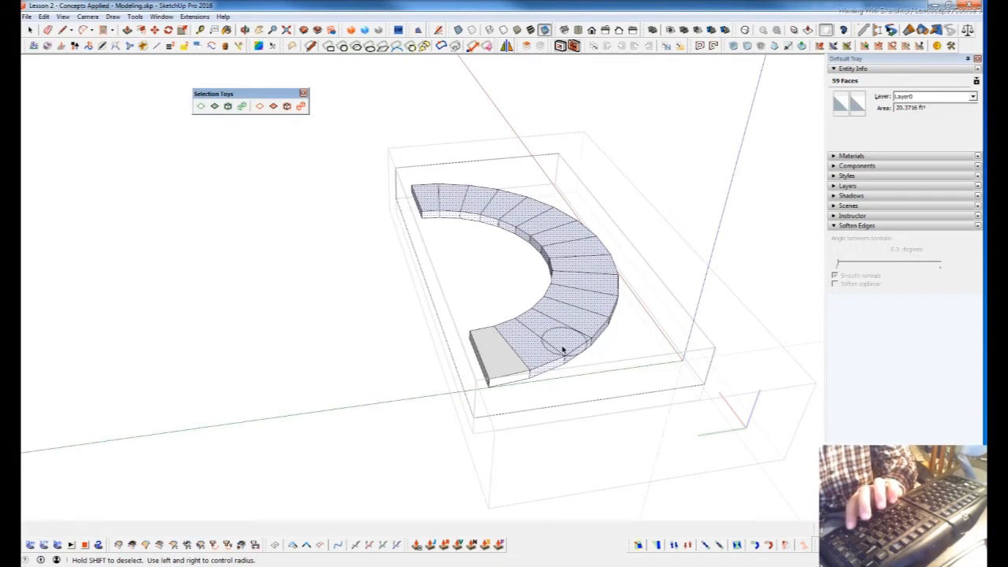
{"action": "left_click_drag", "start_coordinate": [514, 359], "coordinate": [523, 365]}
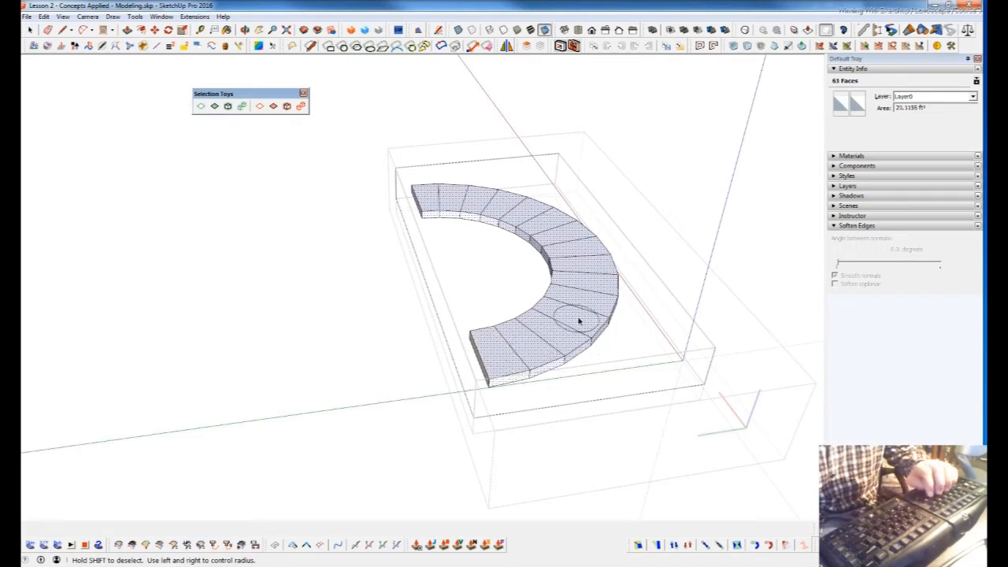
Check the Space bar shortcuts in Notepad, return to SketchUp, try the Path Select tool, and select the tread's outer curve.
{"action": "key", "text": "alt+Tab"}
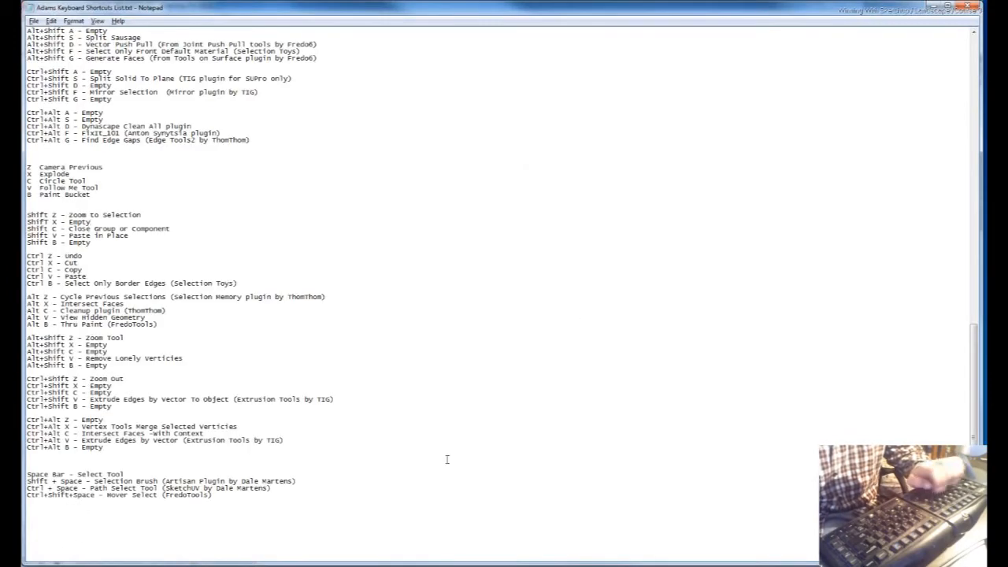
{"action": "key", "text": "alt+Tab"}
{"action": "middle_click_drag", "start_coordinate": [529, 364], "coordinate": [493, 365]}
{"action": "key", "text": "ctrl+space"}
{"action": "left_click", "coordinate": [403, 403]}
{"action": "mouse_move", "coordinate": [581, 284]}
{"action": "middle_mouse_down"}
{"action": "mouse_move", "coordinate": [350, 333]}
{"action": "mouse_move", "coordinate": [569, 157]}
{"action": "middle_mouse_up"}
{"action": "mouse_move", "coordinate": [444, 218]}
{"action": "middle_mouse_down"}
{"action": "mouse_move", "coordinate": [446, 263]}
{"action": "mouse_move", "coordinate": [673, 293]}
{"action": "mouse_move", "coordinate": [607, 333]}
{"action": "mouse_move", "coordinate": [543, 412]}
{"action": "middle_mouse_up"}
{"action": "key", "text": "space"}
{"action": "middle_click_drag", "start_coordinate": [415, 401], "coordinate": [567, 361]}
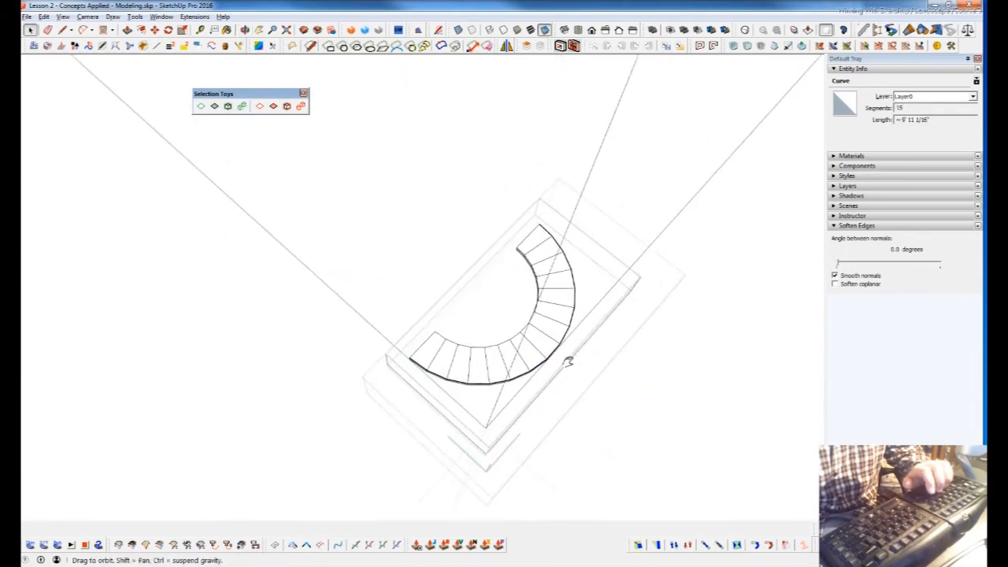
Select the chain of edges along the tread's inner curve and deselect the straight edges at both ends.
{"action": "scroll", "coordinate": [486, 369], "scroll_direction": "up", "scroll_amount": 6}
{"action": "key", "text": "p"}
{"action": "left_click", "coordinate": [533, 325]}
{"action": "key", "text": "Return"}
{"action": "key", "text": "space"}
{"action": "left_click", "coordinate": [273, 335], "text": "shift"}
{"action": "middle_click_drag", "start_coordinate": [623, 161], "coordinate": [470, 504], "text": "shift"}
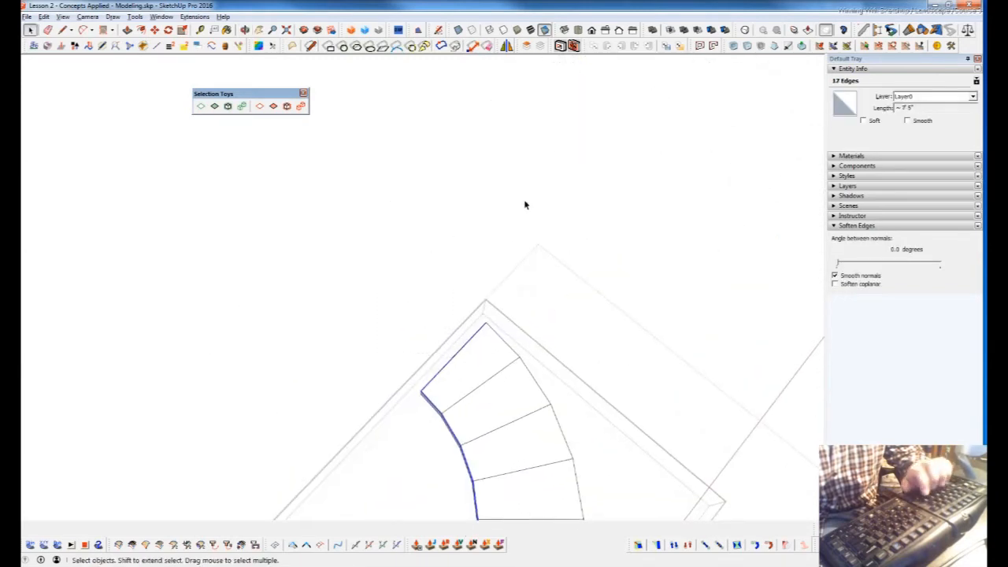
{"action": "left_click", "coordinate": [464, 346], "text": "shift"}
Examine the selected inner arc edges of the tread up close and from several angles.
{"action": "scroll", "coordinate": [509, 409], "scroll_direction": "down", "scroll_amount": 3}
{"action": "middle_click_drag", "start_coordinate": [491, 441], "coordinate": [420, 321], "text": "shift"}
{"action": "scroll", "coordinate": [600, 250], "scroll_direction": "up", "scroll_amount": 7}
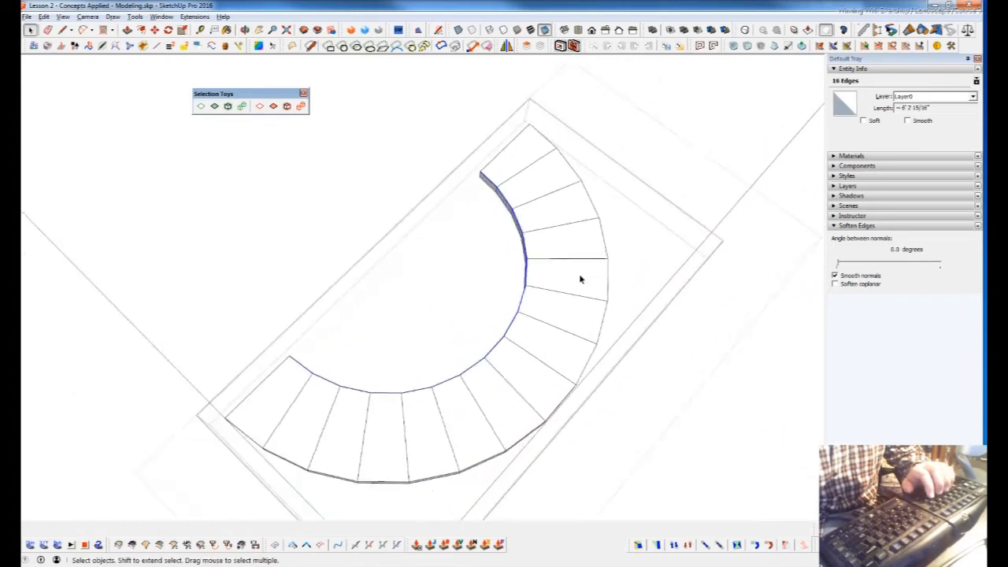
{"action": "scroll", "coordinate": [520, 339], "scroll_direction": "down", "scroll_amount": 2}
{"action": "scroll", "coordinate": [539, 291], "scroll_direction": "down", "scroll_amount": 4}
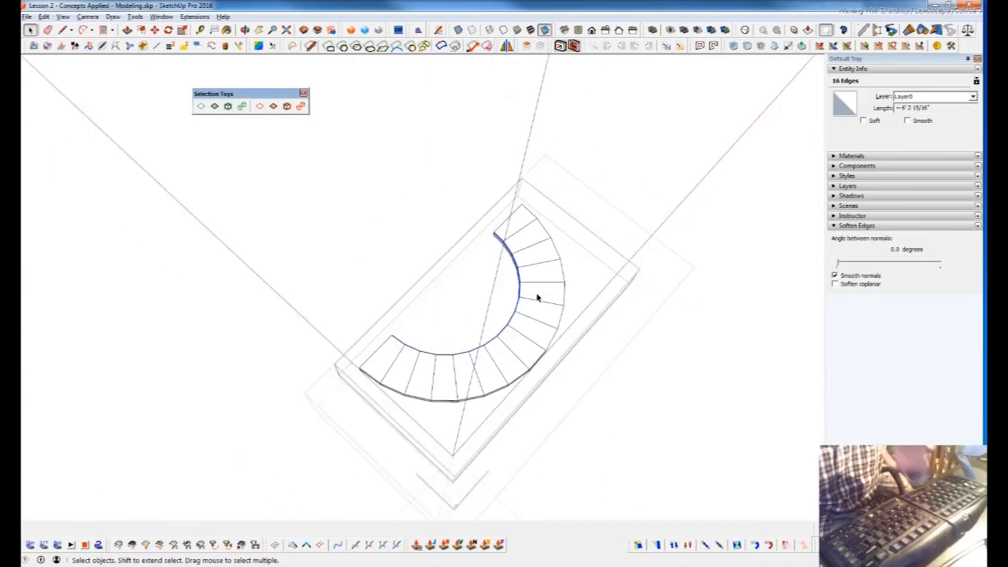
{"action": "middle_click_drag", "start_coordinate": [541, 298], "coordinate": [349, 325]}
{"action": "middle_click_drag", "start_coordinate": [442, 397], "coordinate": [645, 414]}
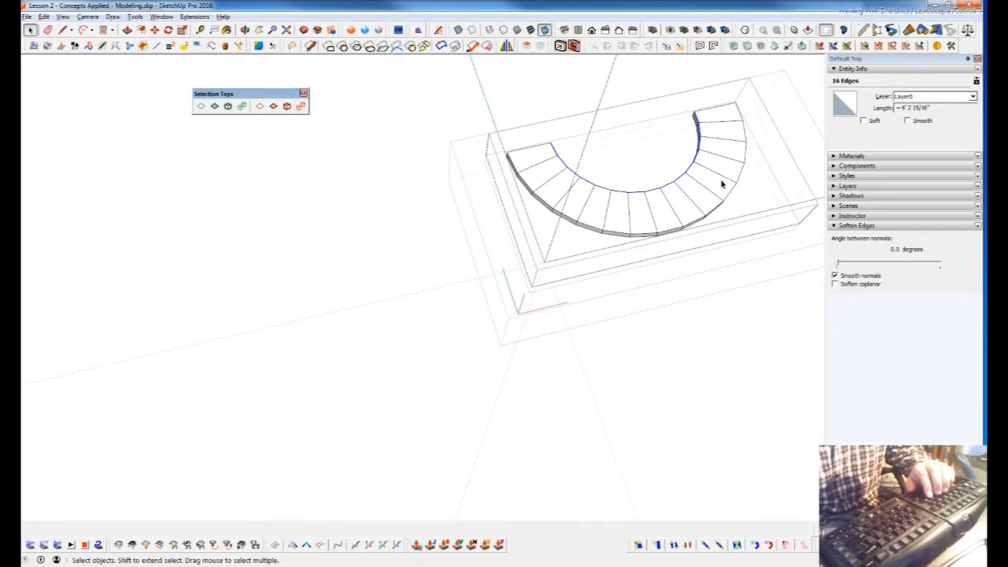
{"action": "scroll", "coordinate": [693, 94], "scroll_direction": "up", "scroll_amount": 10}
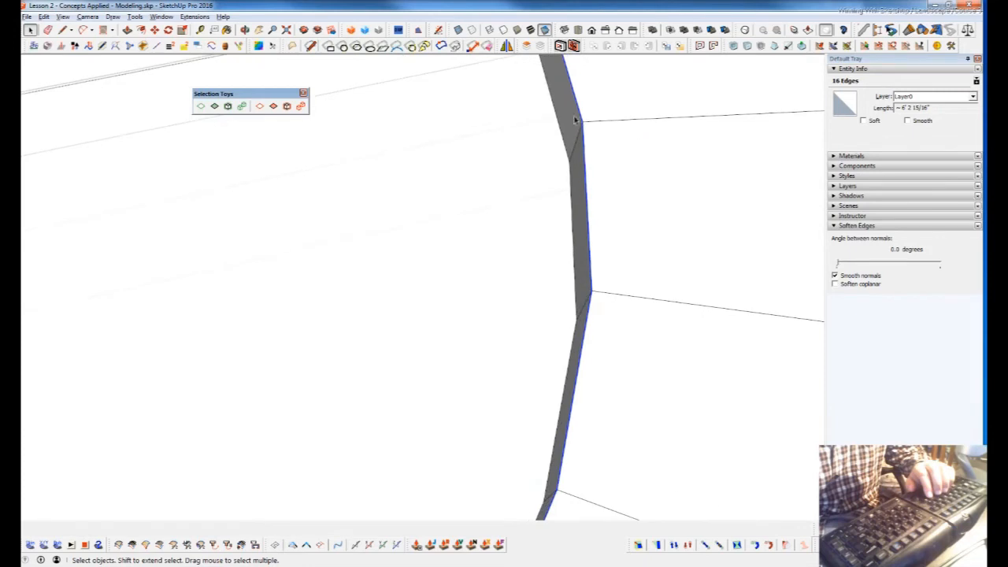
{"action": "scroll", "coordinate": [612, 183], "scroll_direction": "down", "scroll_amount": 5}
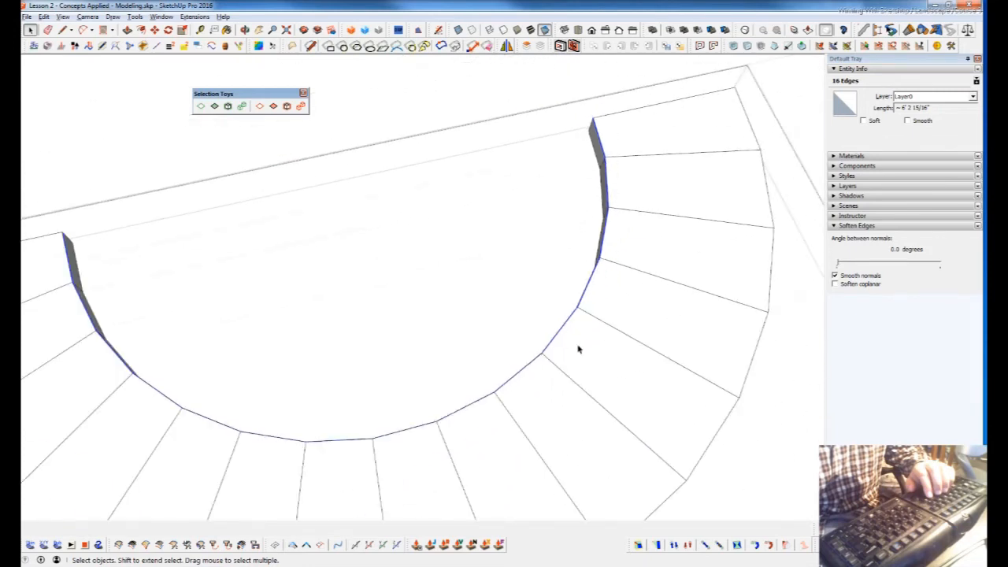
{"action": "scroll", "coordinate": [605, 363], "scroll_direction": "down", "scroll_amount": 3}
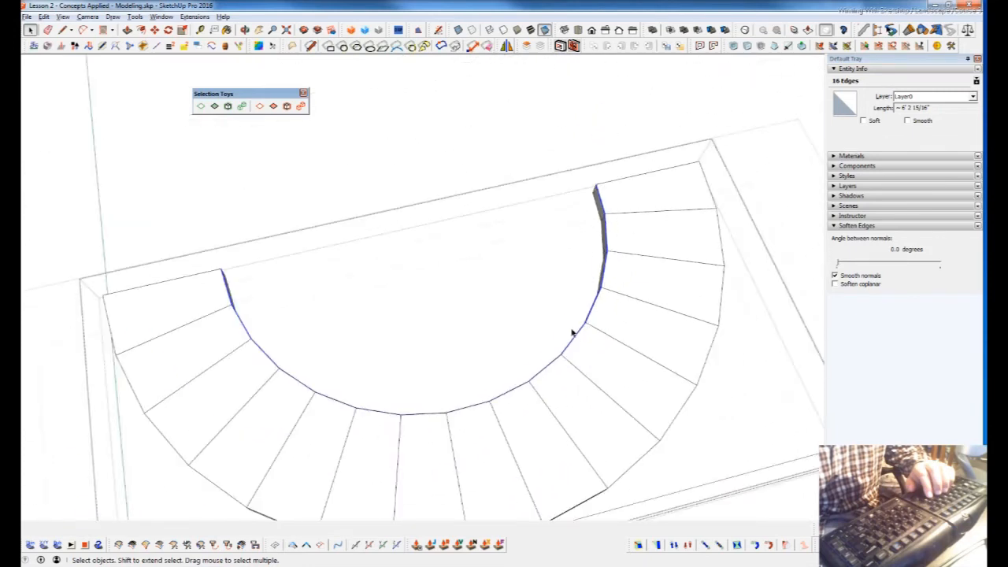
{"action": "scroll", "coordinate": [691, 265], "scroll_direction": "down", "scroll_amount": 5}
{"action": "scroll", "coordinate": [552, 283], "scroll_direction": "up", "scroll_amount": 6}
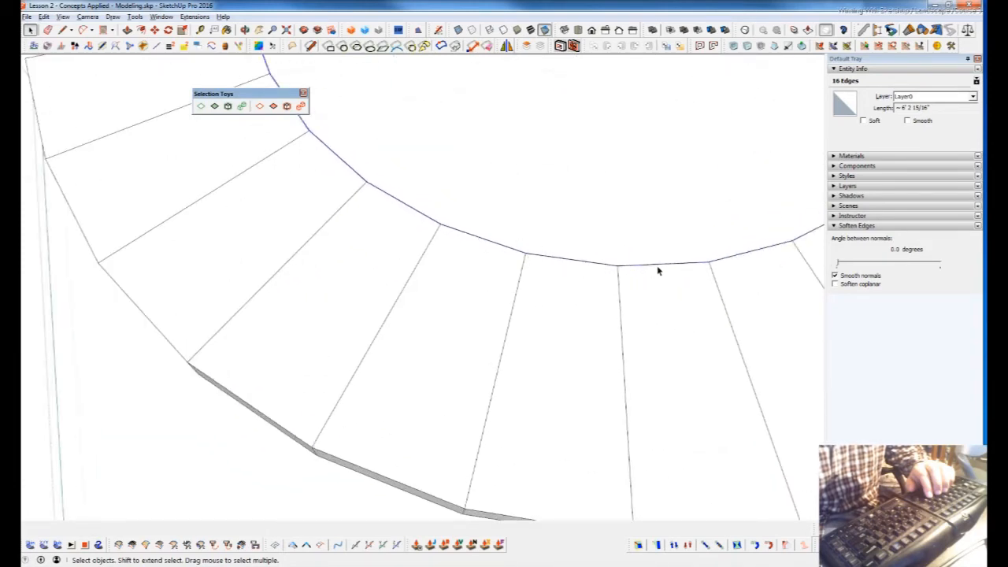
{"action": "scroll", "coordinate": [590, 459], "scroll_direction": "down", "scroll_amount": 4}
{"action": "scroll", "coordinate": [591, 453], "scroll_direction": "up", "scroll_amount": 3}
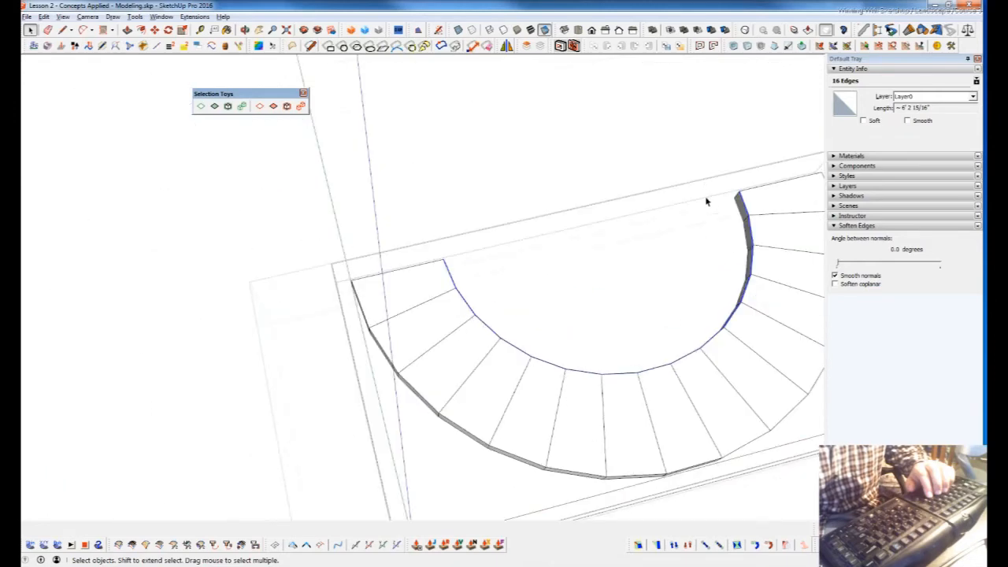
{"action": "scroll", "coordinate": [585, 399], "scroll_direction": "down", "scroll_amount": 4}
{"action": "middle_click_drag", "start_coordinate": [585, 398], "coordinate": [520, 323]}
{"action": "scroll", "coordinate": [627, 400], "scroll_direction": "up", "scroll_amount": 5}
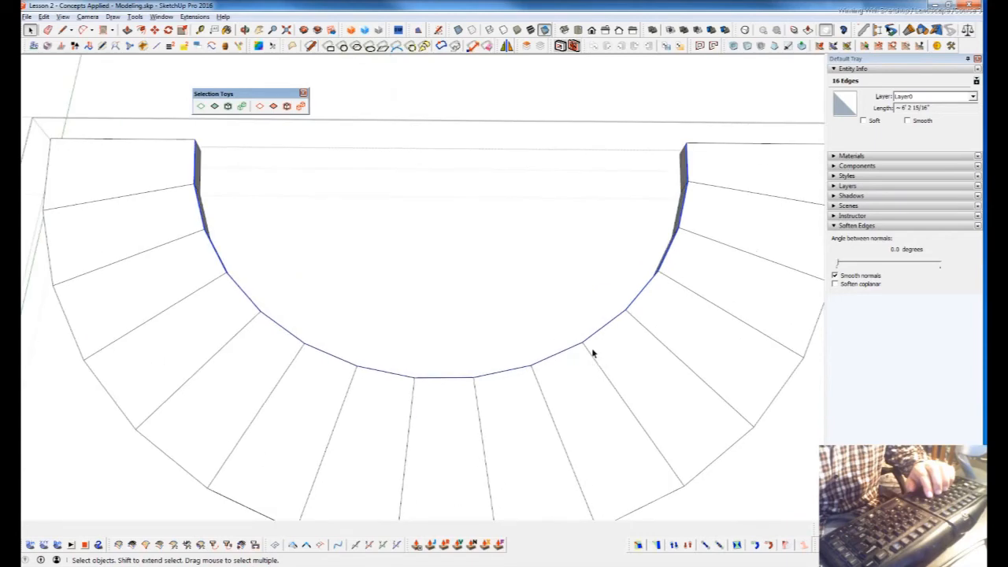
{"action": "scroll", "coordinate": [685, 268], "scroll_direction": "down", "scroll_amount": 6}
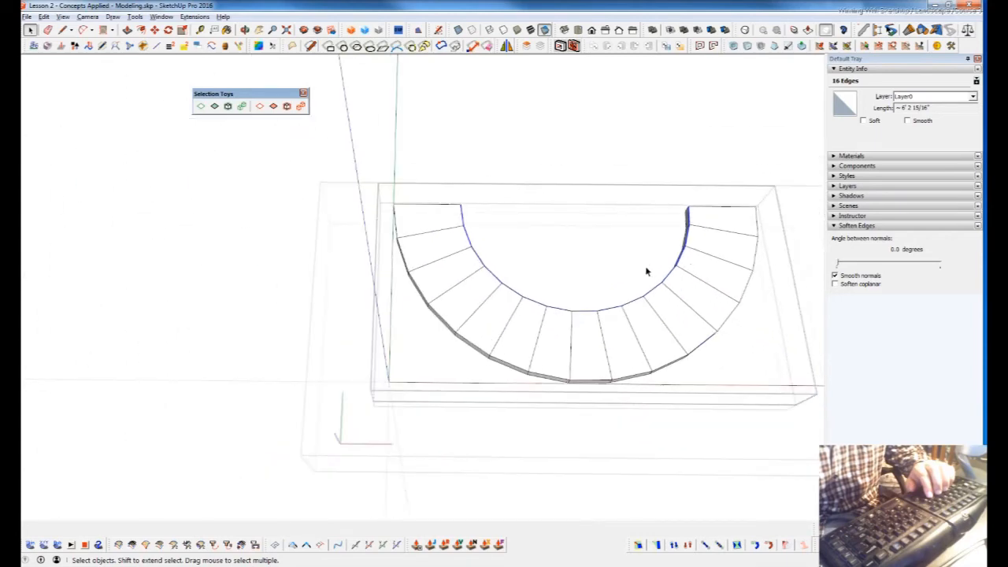
{"action": "middle_click_drag", "start_coordinate": [515, 354], "coordinate": [401, 347], "text": "shift"}
{"action": "scroll", "coordinate": [364, 205], "scroll_direction": "up", "scroll_amount": 6}
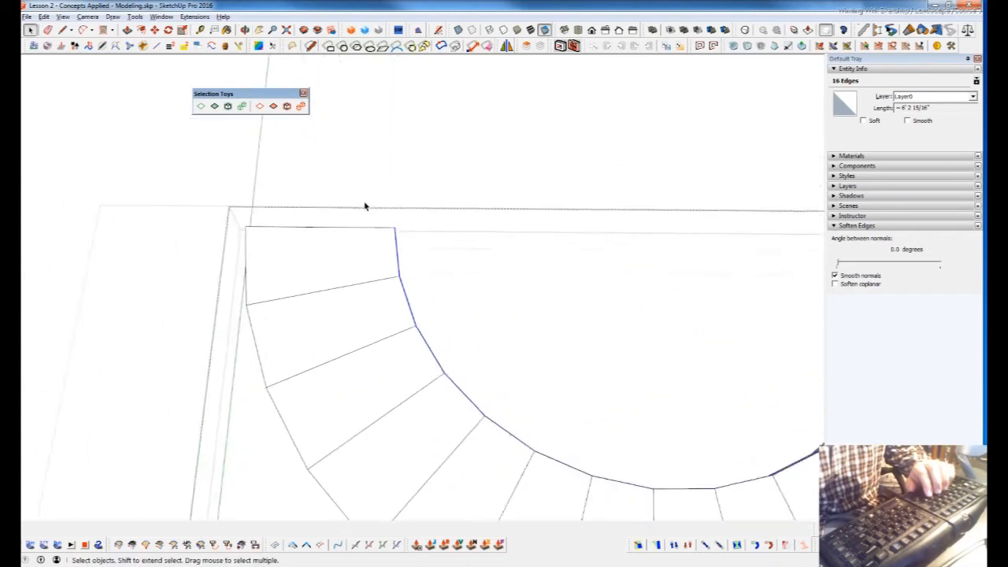
Copy the selected inner arc edges to an empty spot behind the tread's open side.
{"action": "scroll", "coordinate": [406, 261], "scroll_direction": "down", "scroll_amount": 6}
{"action": "key", "text": "m"}
{"action": "key", "text": "ctrl"}
{"action": "left_click", "coordinate": [404, 240]}
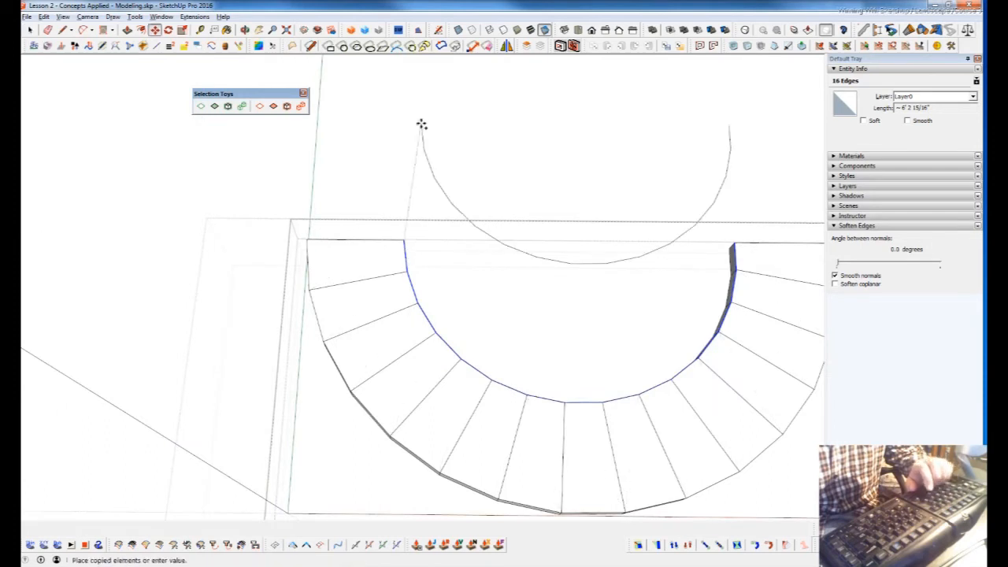
{"action": "left_click", "coordinate": [422, 117]}
{"action": "key", "text": "space"}
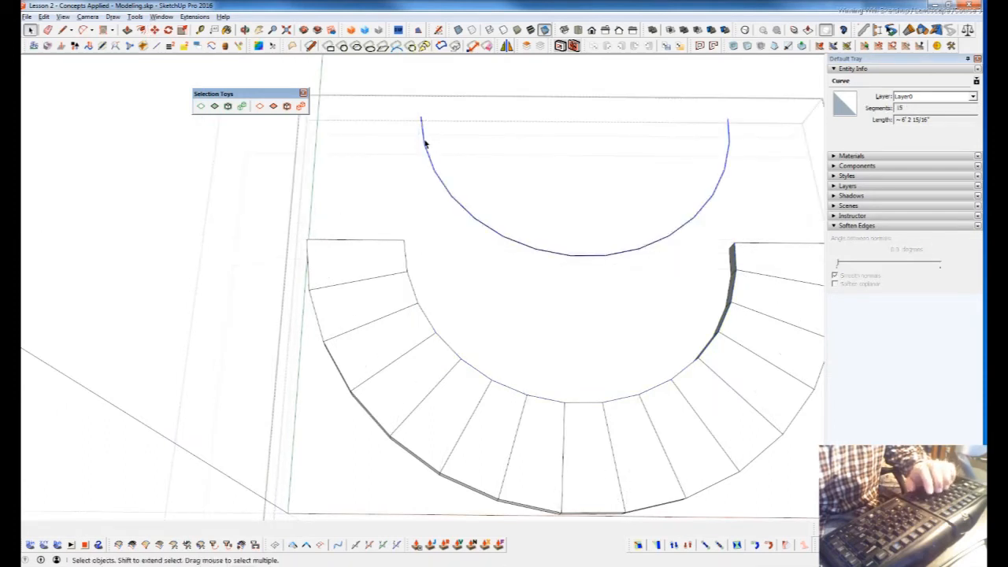
Explode the copied arc's curve into separate edges.
{"action": "right_click", "coordinate": [422, 144]}
{"action": "key", "text": "Escape"}
{"action": "right_click", "coordinate": [423, 129]}
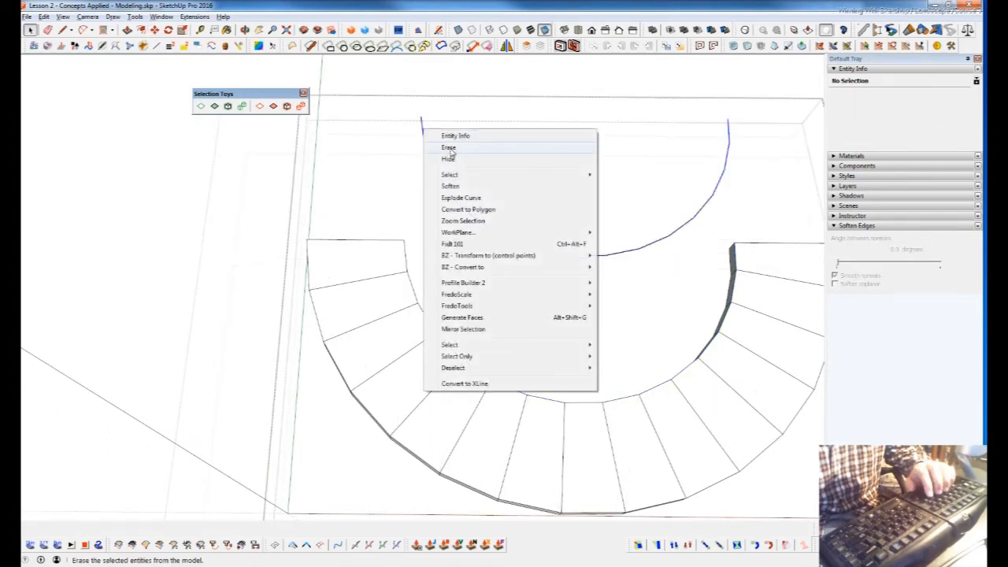
{"action": "left_click", "coordinate": [446, 190]}
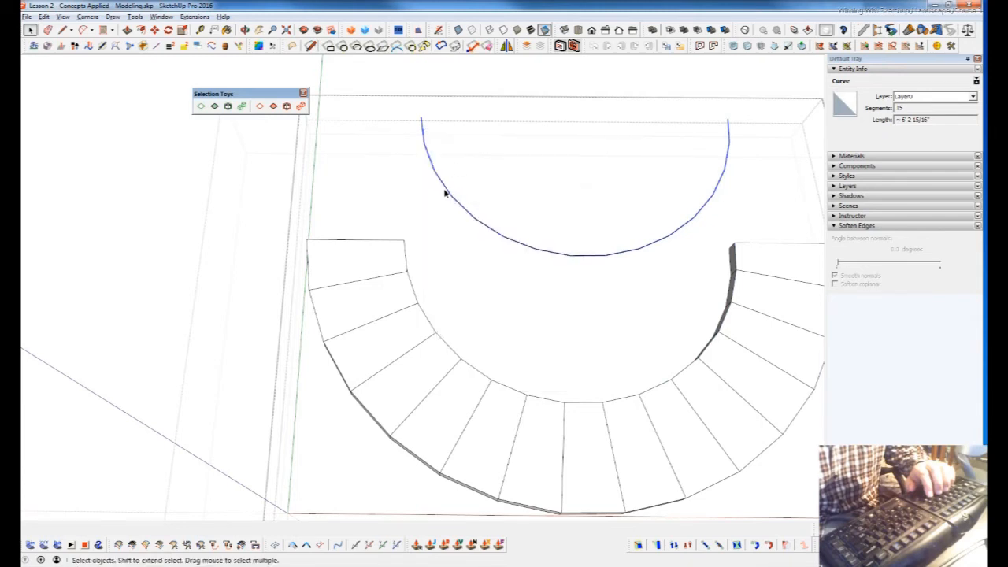
Select several segments along the copied arc one by one to check whether they are separate edges.
{"action": "left_click", "coordinate": [471, 217]}
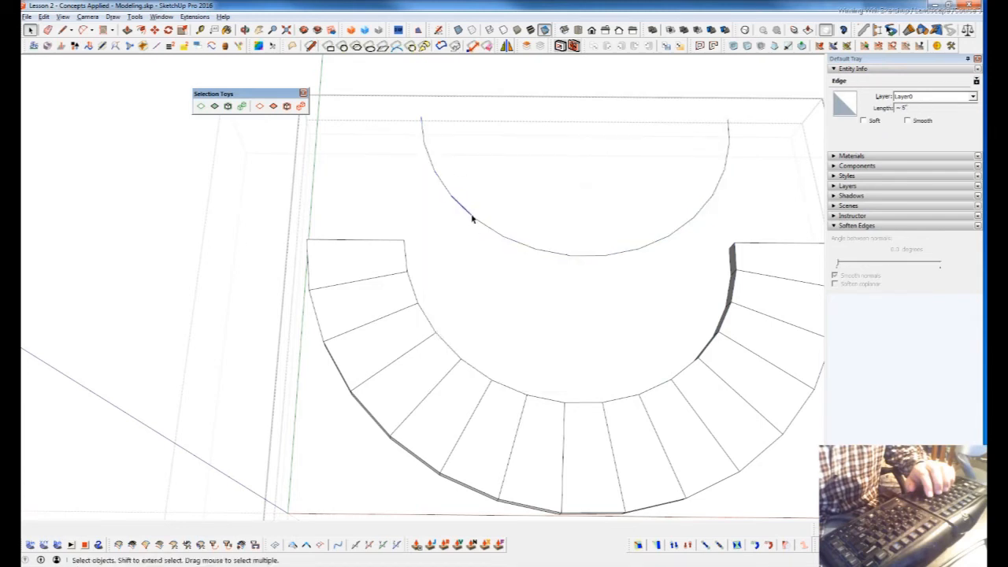
{"action": "left_click", "coordinate": [504, 241]}
{"action": "left_click", "coordinate": [606, 257]}
{"action": "left_click", "coordinate": [631, 257]}
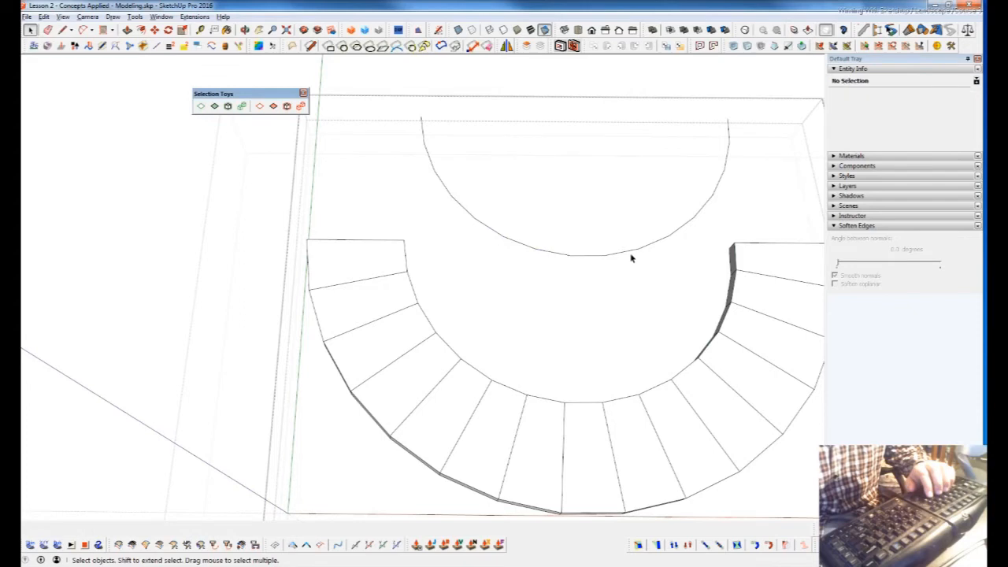
{"action": "left_click", "coordinate": [714, 189]}
{"action": "left_click", "coordinate": [727, 133]}
{"action": "left_click", "coordinate": [422, 140]}
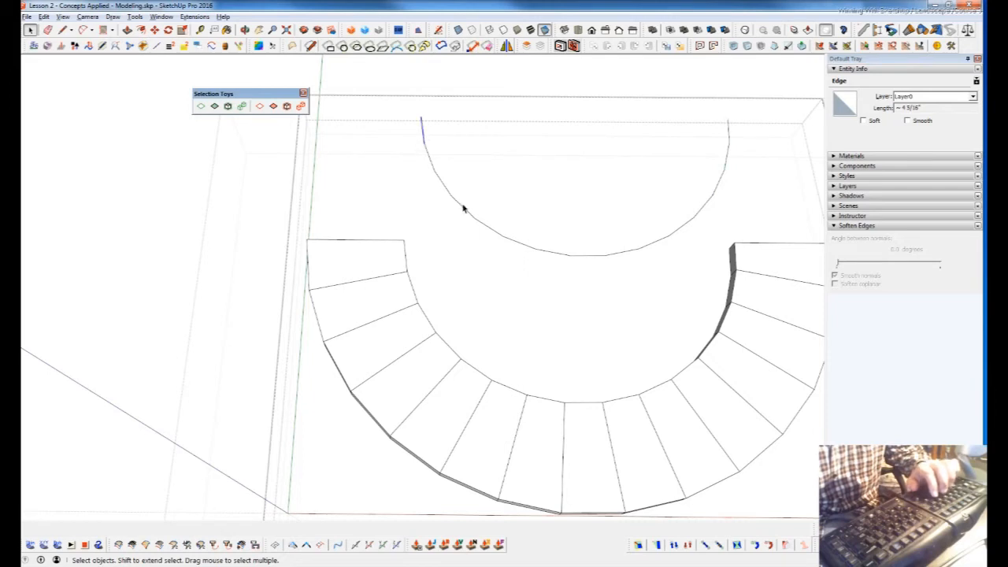
{"action": "left_click", "coordinate": [442, 188]}
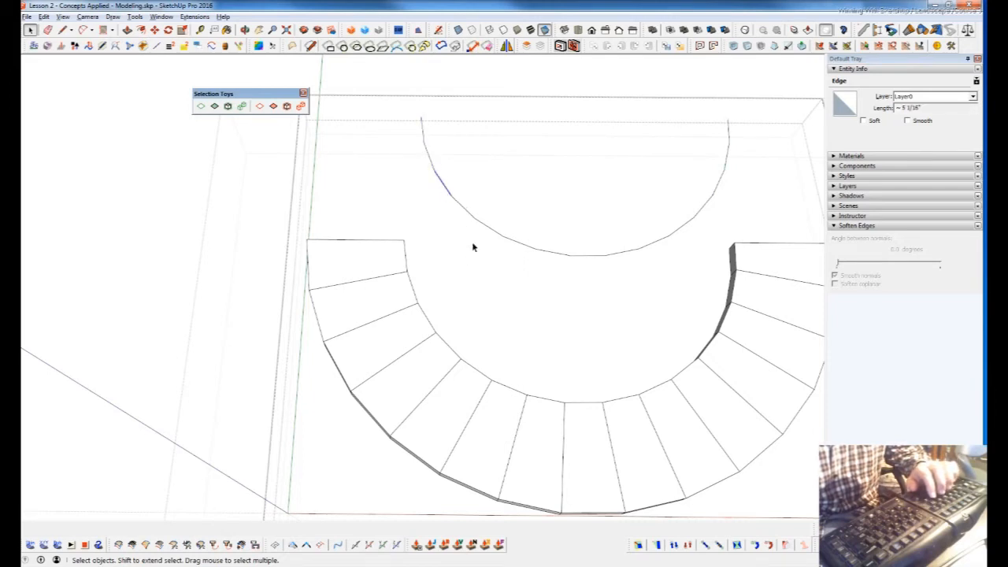
Select the complete run of edges along the copied arc.
{"action": "left_click", "coordinate": [469, 215]}
{"action": "key", "text": "w"}
{"action": "left_click", "coordinate": [423, 130]}
{"action": "middle_click_drag", "start_coordinate": [612, 200], "coordinate": [614, 205]}
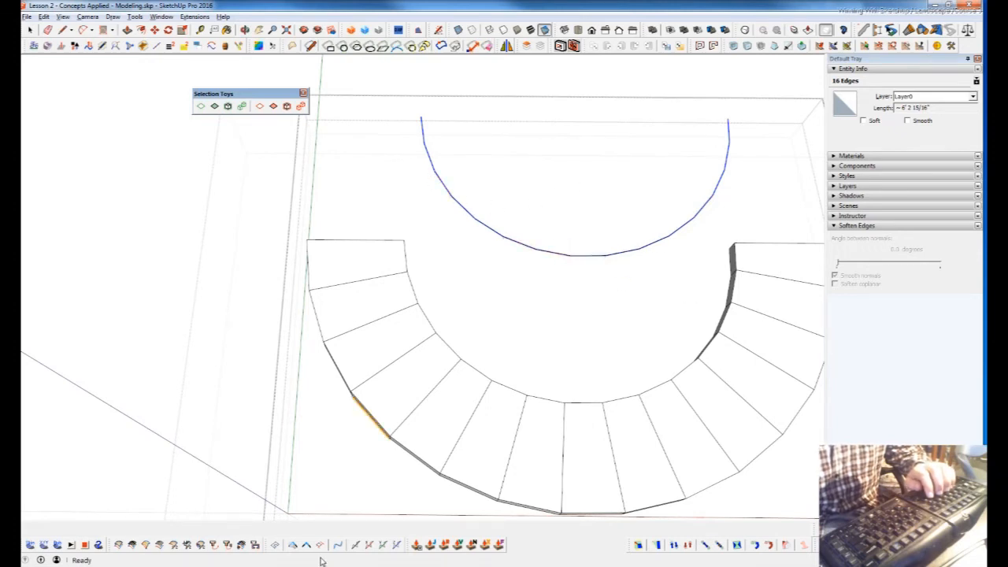
{"action": "middle_click_drag", "start_coordinate": [580, 342], "coordinate": [591, 315]}
{"action": "key", "text": "space"}
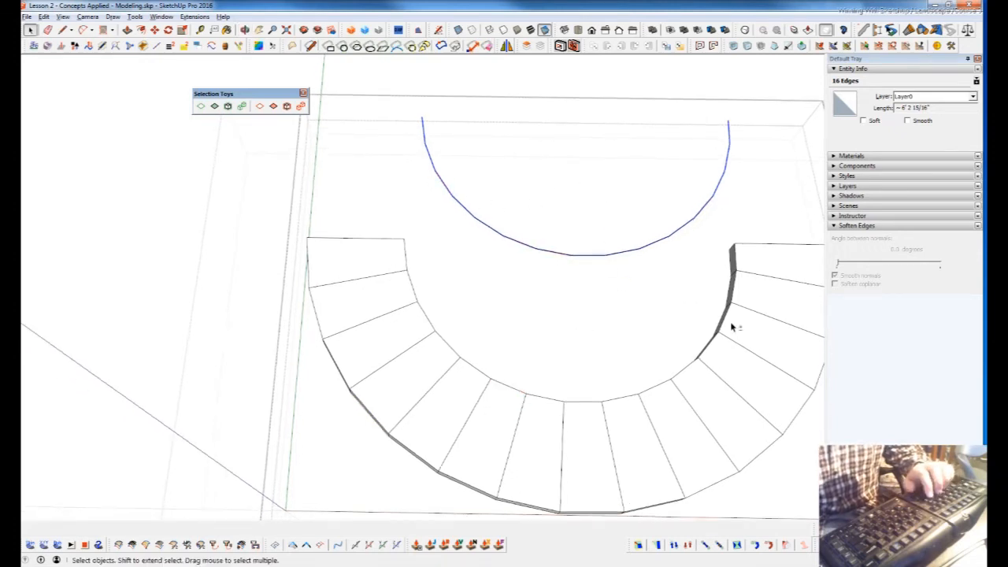
Simplify the selected arc edges into a curve with the suggested maximum deviation and select the resulting arc.
{"action": "middle_click_drag", "start_coordinate": [730, 324], "coordinate": [686, 330], "text": "shift"}
{"action": "left_click", "coordinate": [338, 545]}
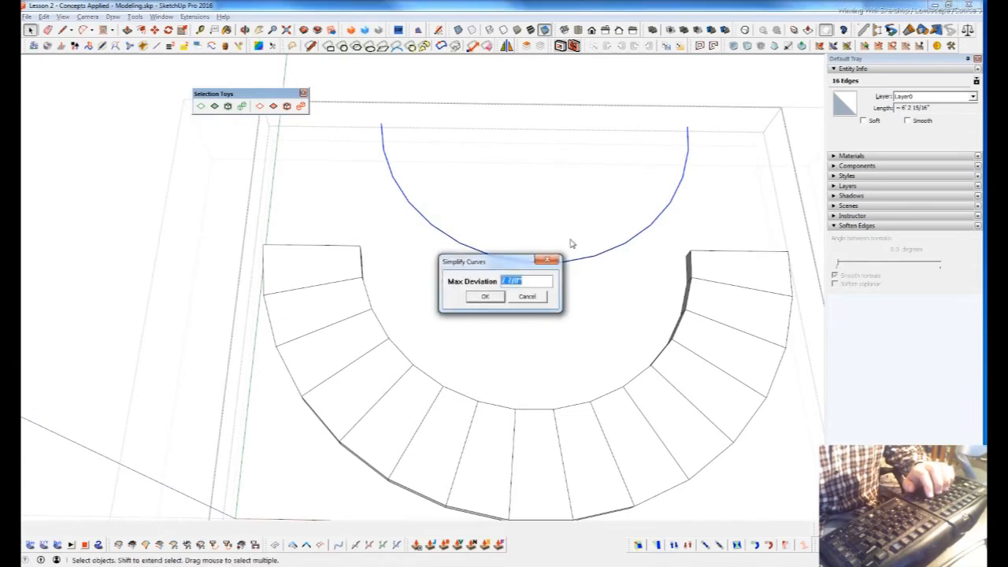
{"action": "key", "text": "Return"}
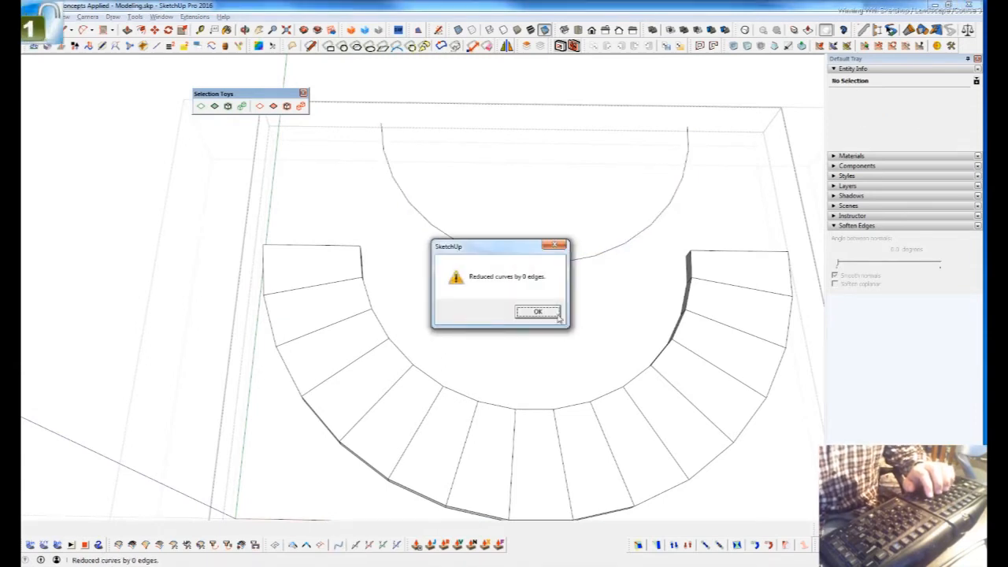
{"action": "left_click", "coordinate": [557, 314]}
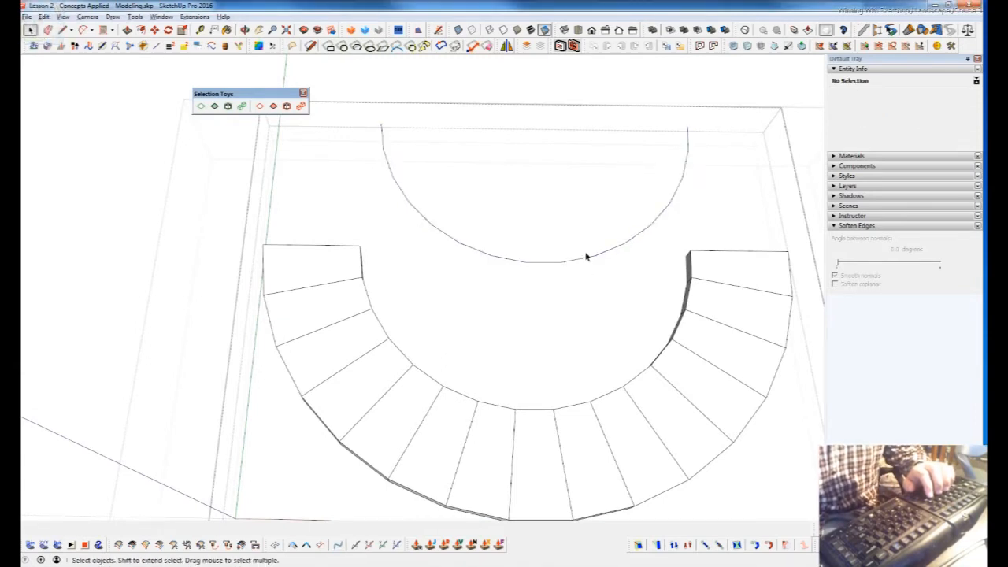
{"action": "left_click", "coordinate": [564, 263]}
Select the tread's outer and inner arc edges in turn from different angles to check whether each is a continuous curve.
{"action": "scroll", "coordinate": [540, 328], "scroll_direction": "down", "scroll_amount": 5}
{"action": "middle_click_drag", "start_coordinate": [567, 343], "coordinate": [751, 321]}
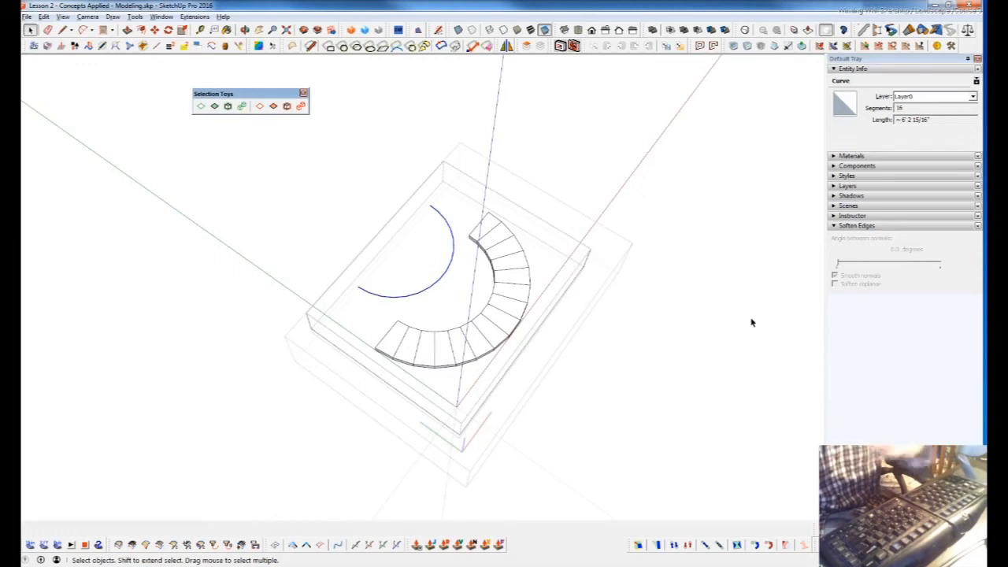
{"action": "scroll", "coordinate": [440, 265], "scroll_direction": "up", "scroll_amount": 3}
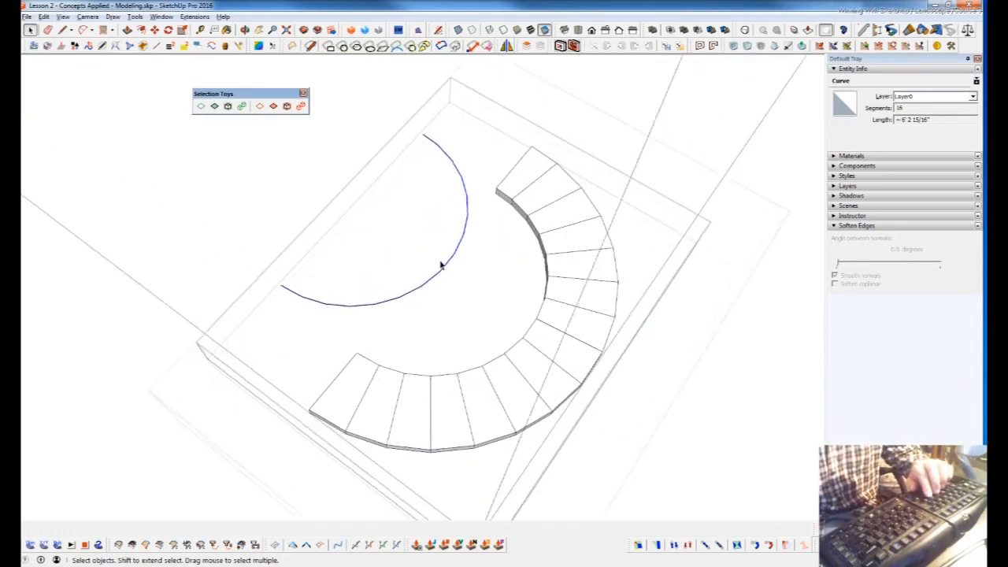
{"action": "scroll", "coordinate": [450, 297], "scroll_direction": "up", "scroll_amount": 2}
{"action": "middle_click_drag", "start_coordinate": [446, 293], "coordinate": [444, 297]}
{"action": "left_click", "coordinate": [475, 428]}
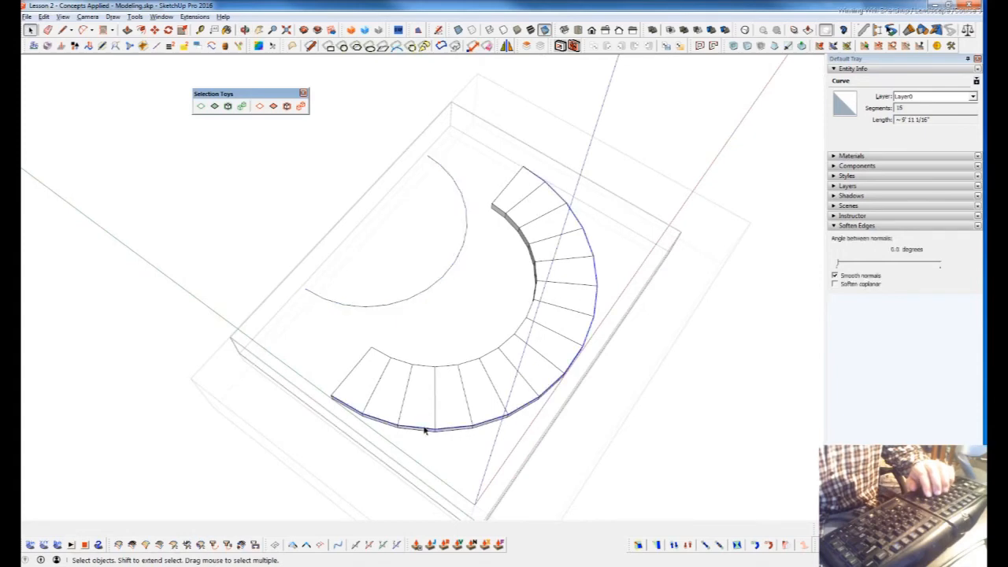
{"action": "scroll", "coordinate": [379, 429], "scroll_direction": "up", "scroll_amount": 5}
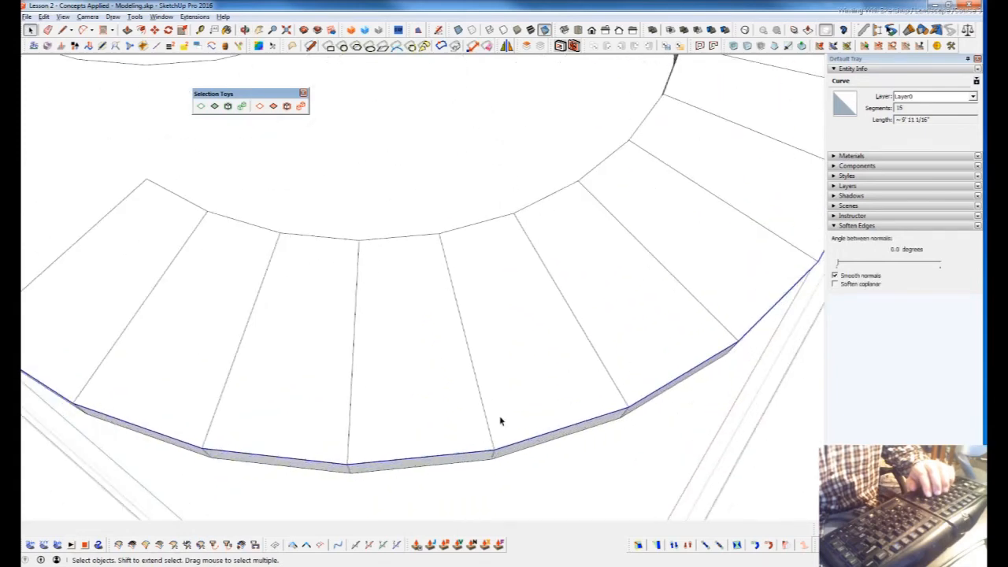
{"action": "scroll", "coordinate": [527, 394], "scroll_direction": "down", "scroll_amount": 5}
{"action": "left_click", "coordinate": [495, 307]}
{"action": "scroll", "coordinate": [495, 307], "scroll_direction": "down", "scroll_amount": 2}
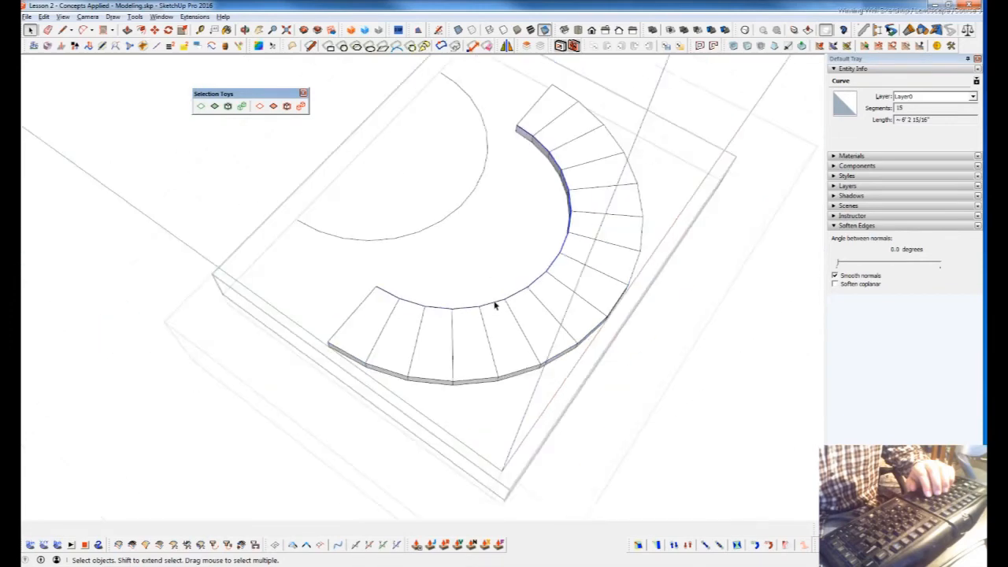
{"action": "middle_click_drag", "start_coordinate": [496, 307], "coordinate": [485, 118]}
{"action": "middle_click_drag", "start_coordinate": [485, 172], "coordinate": [236, 163]}
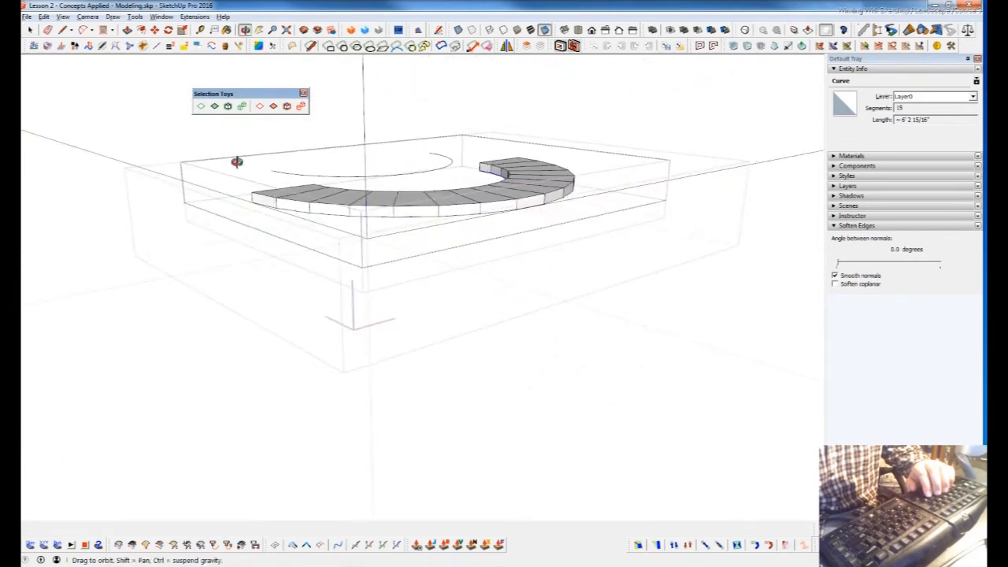
{"action": "left_click", "coordinate": [460, 218]}
Close the curved tread's nested groups and bring the flat ring and half-round steps into view.
{"action": "middle_click_drag", "start_coordinate": [468, 215], "coordinate": [477, 450]}
{"action": "scroll", "coordinate": [462, 233], "scroll_direction": "down", "scroll_amount": 3}
{"action": "left_click", "coordinate": [521, 305]}
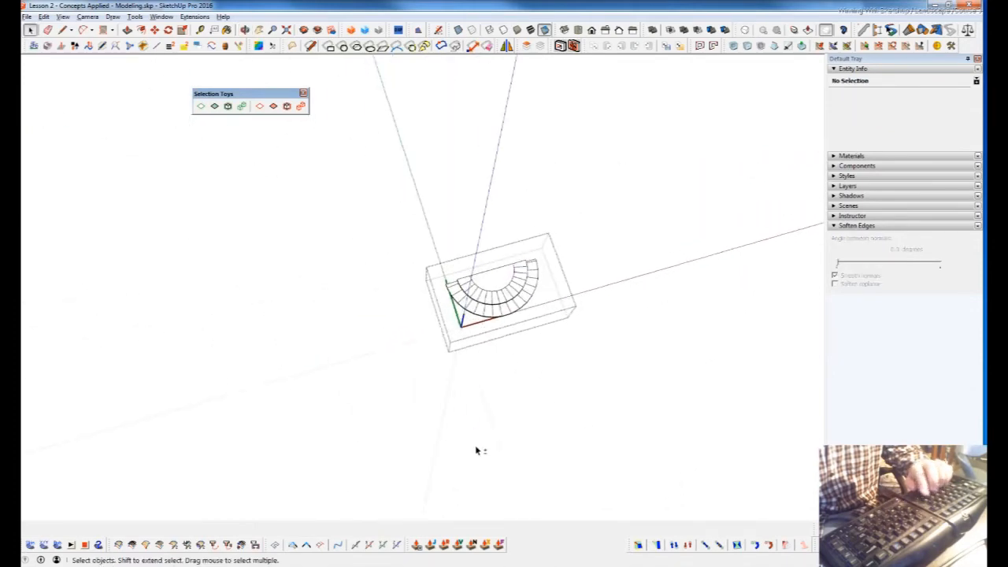
{"action": "scroll", "coordinate": [449, 354], "scroll_direction": "down", "scroll_amount": 3}
{"action": "middle_click_drag", "start_coordinate": [274, 341], "coordinate": [495, 385]}
{"action": "scroll", "coordinate": [490, 354], "scroll_direction": "up", "scroll_amount": 3}
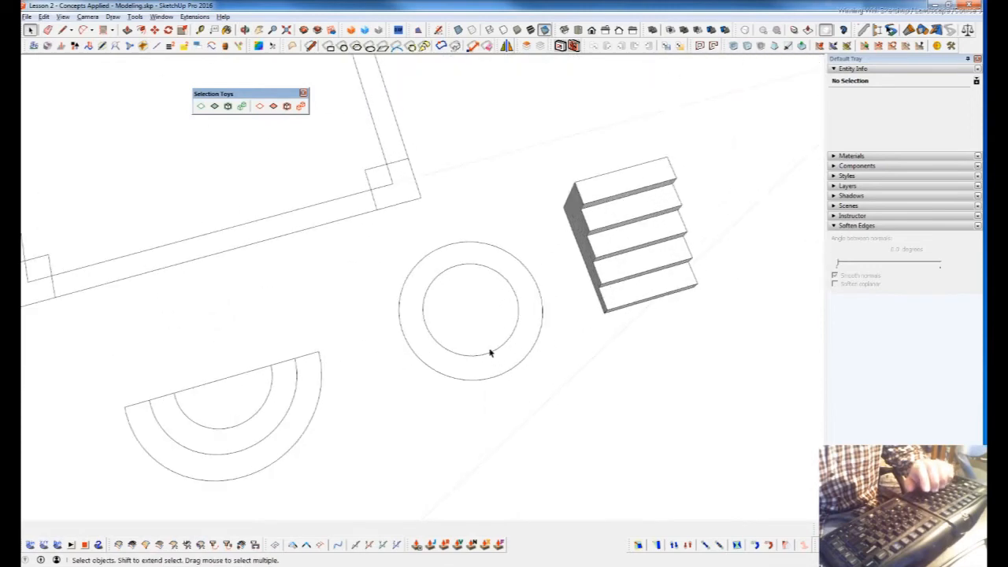
Open the flat ring's nested groups and close them all again.
{"action": "left_click", "coordinate": [479, 348]}
{"action": "double_click", "coordinate": [481, 349]}
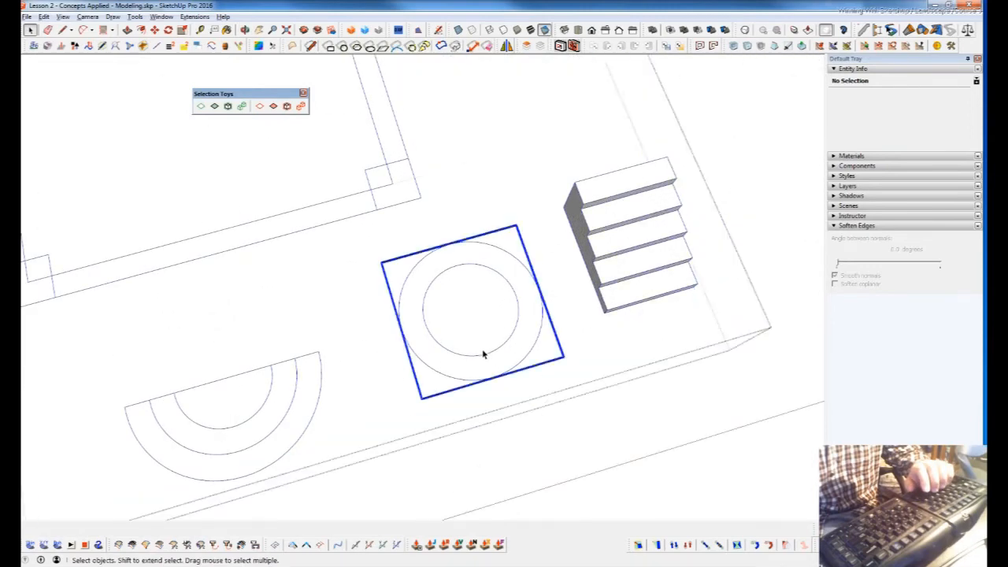
{"action": "double_click", "coordinate": [484, 354]}
{"action": "left_click", "coordinate": [482, 355]}
{"action": "key", "text": "Escape"}
{"action": "scroll", "coordinate": [475, 371], "scroll_direction": "down", "scroll_amount": 5}
{"action": "key", "text": "Escape"}
{"action": "key", "text": "Escape"}
{"action": "scroll", "coordinate": [463, 354], "scroll_direction": "down", "scroll_amount": 3}
{"action": "middle_click_drag", "start_coordinate": [649, 353], "coordinate": [590, 351], "text": "shift"}
{"action": "mouse_move", "coordinate": [328, 294]}
{"action": "middle_mouse_down", "text": "shift"}
{"action": "mouse_move", "coordinate": [361, 360]}
{"action": "mouse_move", "coordinate": [396, 227]}
{"action": "middle_mouse_up", "text": "shift"}
Switch to the Notepad shortcut list to check the space bar selection shortcuts, and return to the SketchUp model.
{"action": "key", "text": "alt+Tab"}
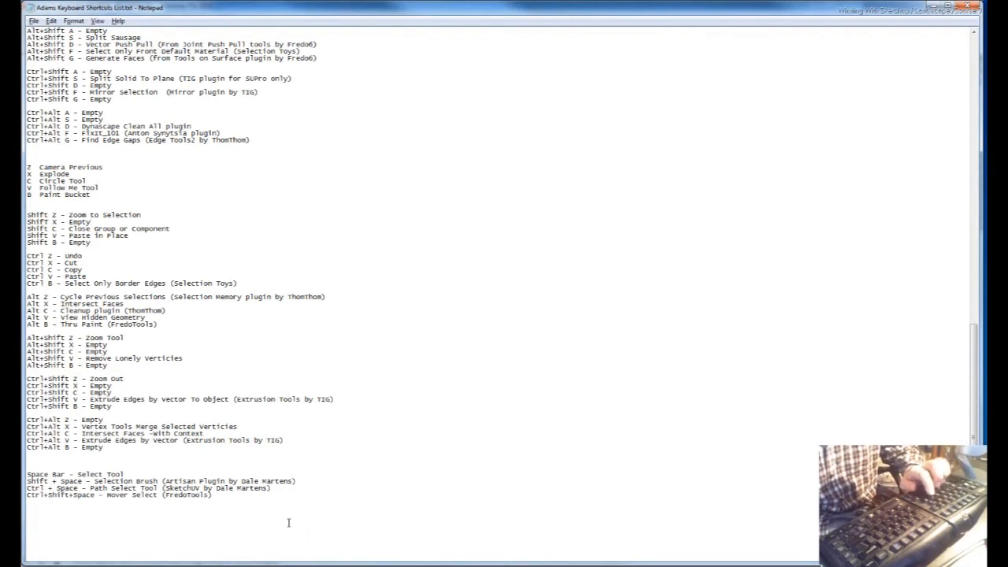
{"action": "key", "text": "Caps_Lock"}
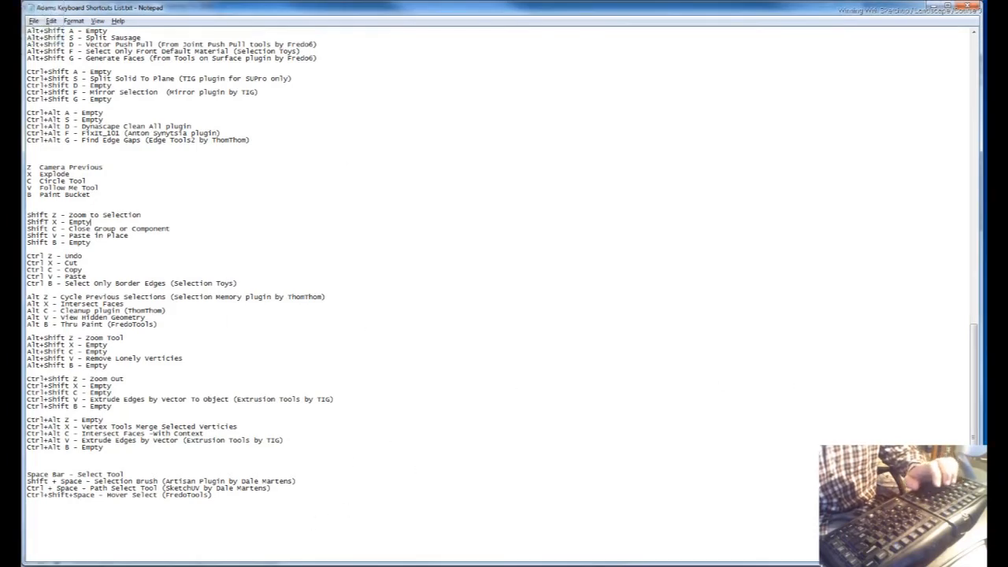
{"action": "key", "text": "alt+Tab"}
{"action": "middle_click_drag", "start_coordinate": [468, 370], "coordinate": [722, 447], "text": "shift"}
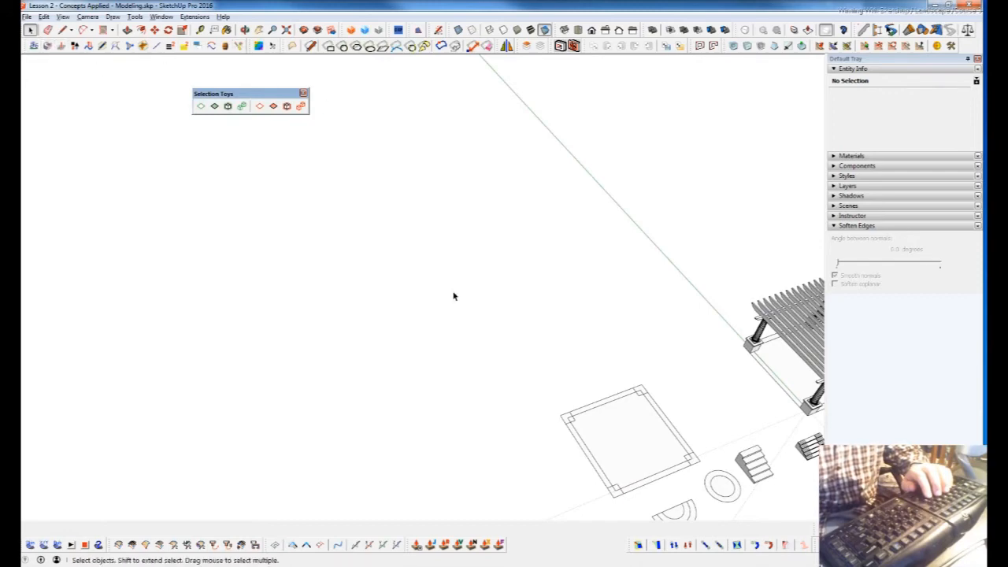
{"action": "key", "text": "alt+Tab"}
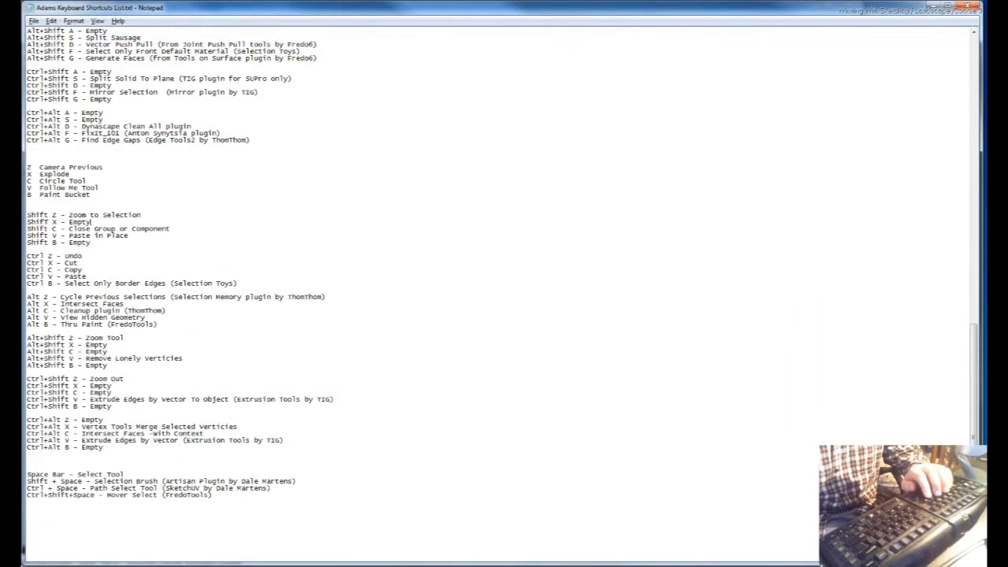
{"action": "key", "text": "alt+Tab"}
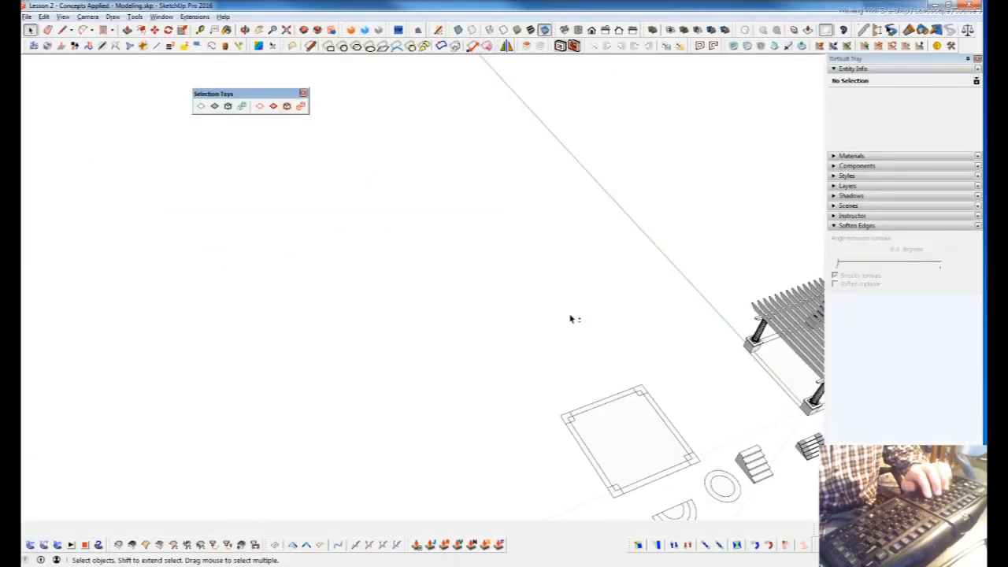
{"action": "middle_click_drag", "start_coordinate": [569, 317], "coordinate": [499, 282]}
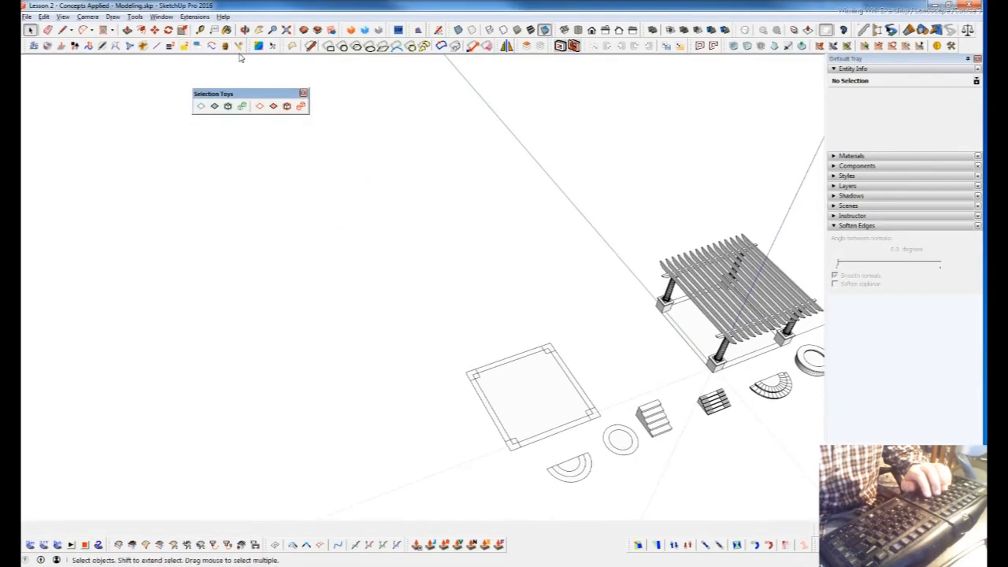
Look through the Fredo Tools launcher for the Hover Select tool and close the launcher.
{"action": "left_click", "coordinate": [35, 45]}
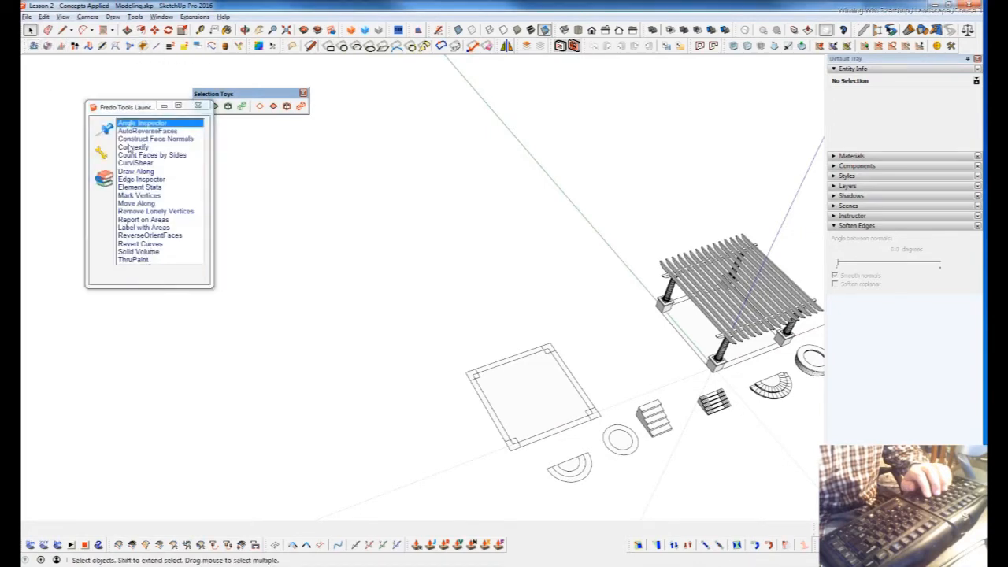
{"action": "scroll", "coordinate": [138, 211], "scroll_direction": "down", "scroll_amount": 3}
{"action": "left_click", "coordinate": [197, 105]}
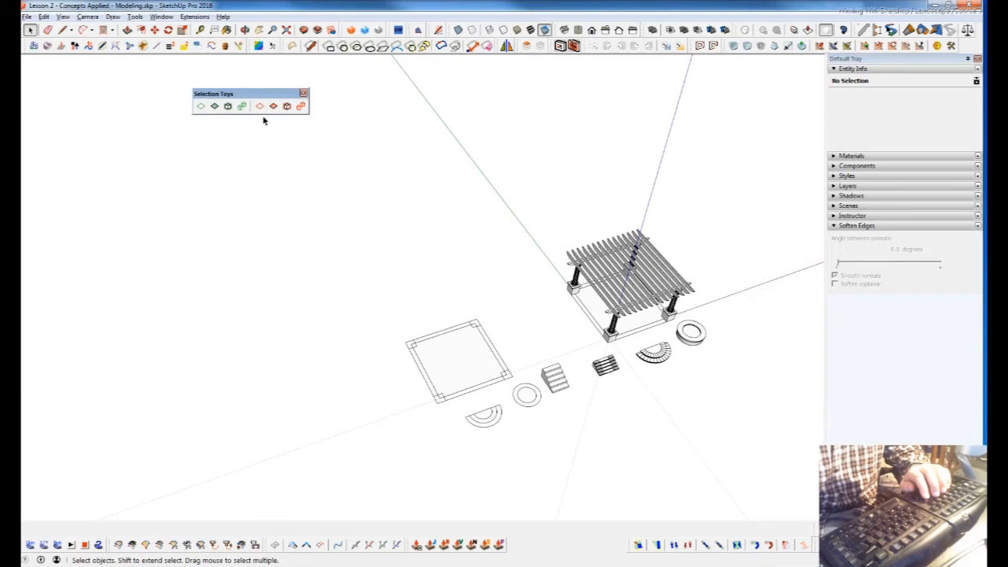
Search the ExtensionStore for HOVER.
{"action": "left_click", "coordinate": [355, 46]}
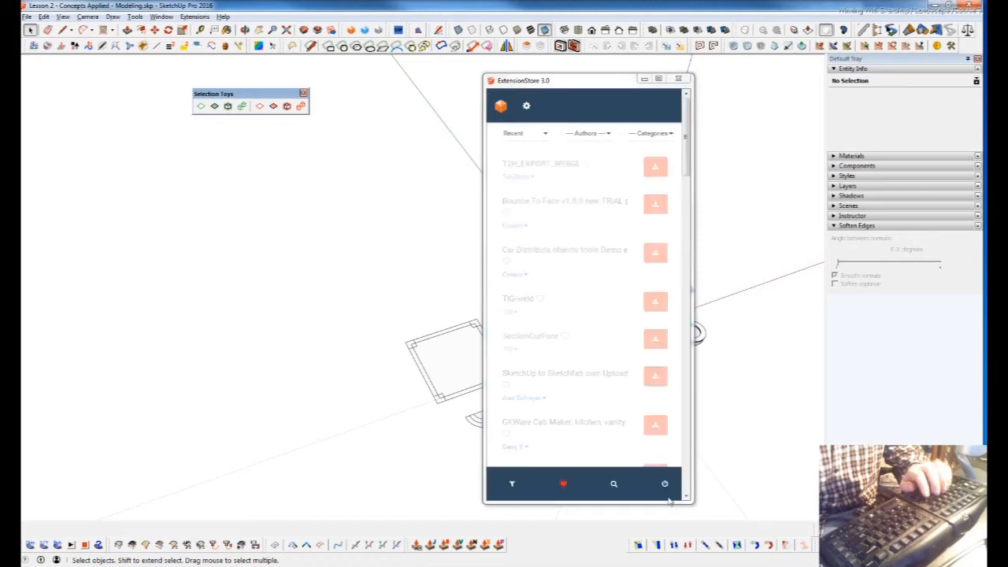
{"action": "left_click", "coordinate": [613, 484]}
{"action": "left_click", "coordinate": [592, 143]}
{"action": "type", "text": "H"}
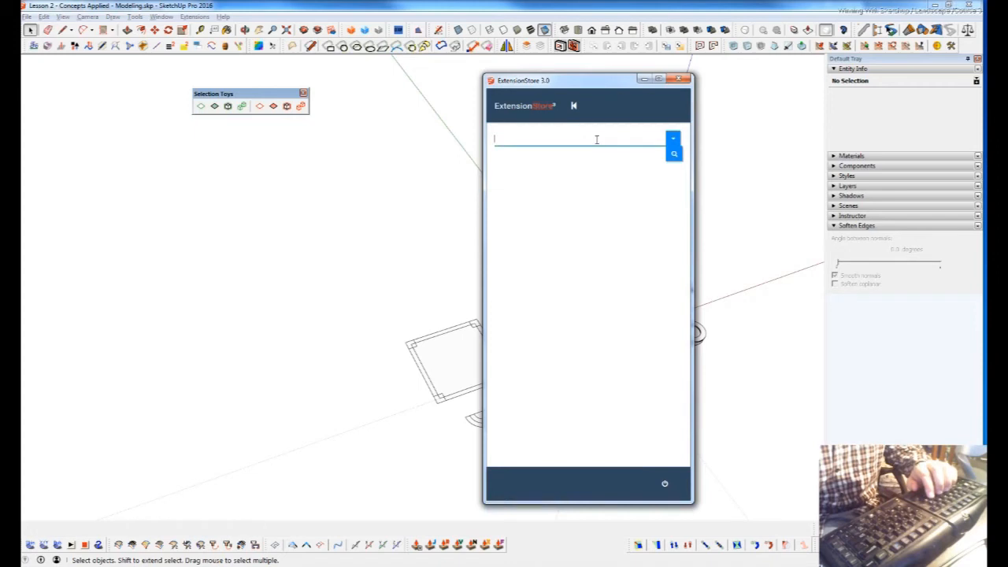
{"action": "type", "text": "OVER"}
{"action": "key", "text": "Return"}
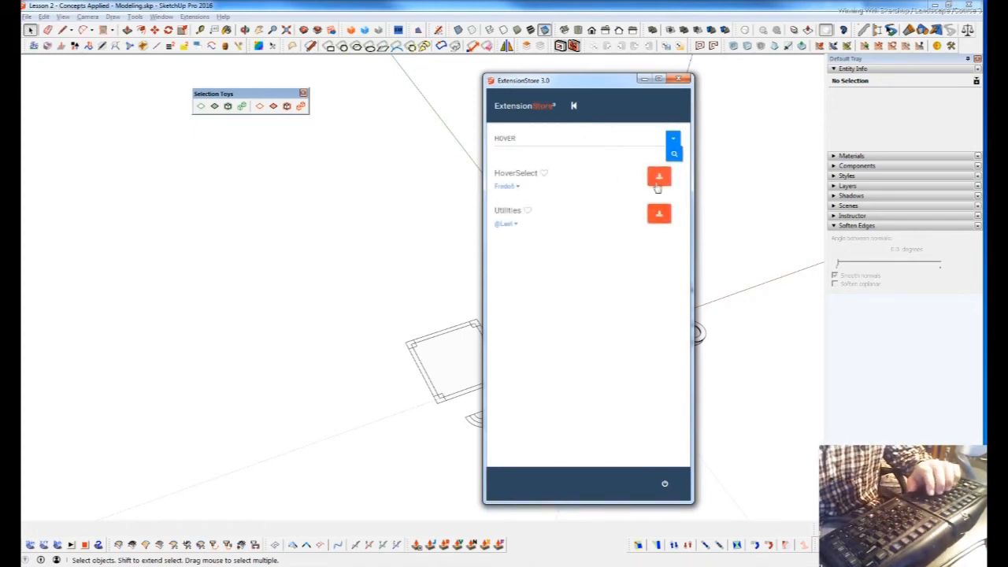
Install the HoverSelect extension from the search results, accept its messages and close the ExtensionStore.
{"action": "left_click", "coordinate": [659, 177]}
{"action": "left_click", "coordinate": [444, 152]}
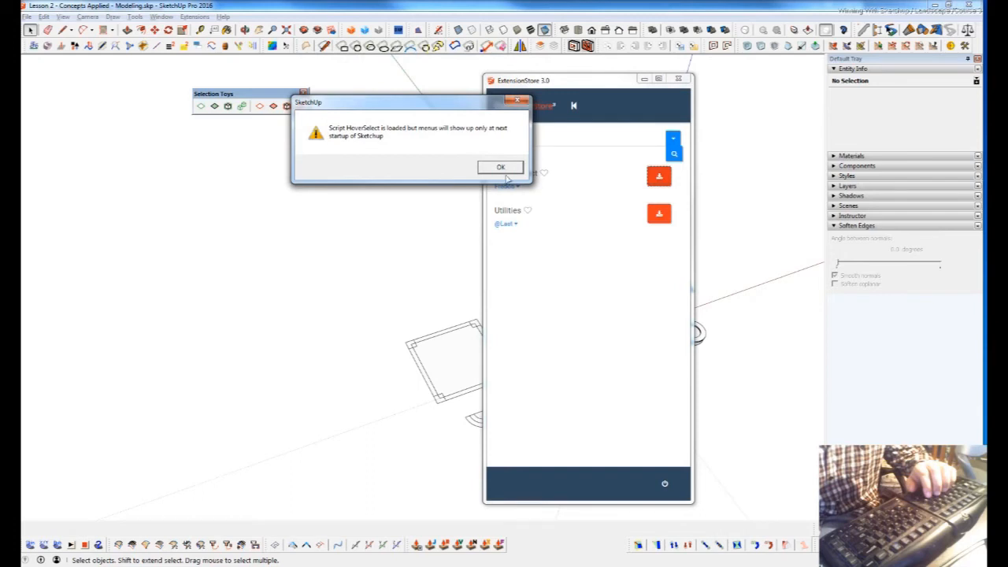
{"action": "left_click", "coordinate": [500, 168]}
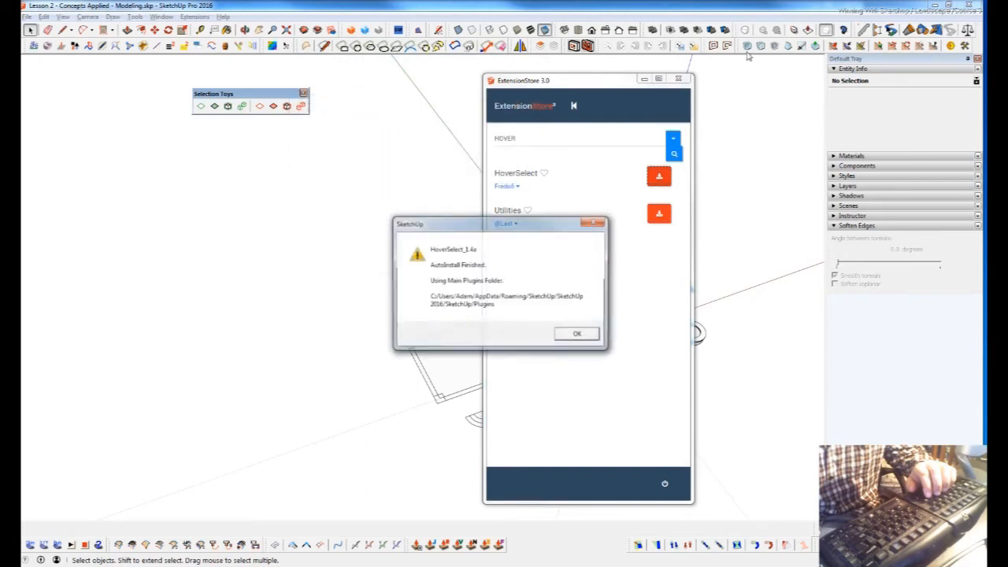
{"action": "left_click", "coordinate": [583, 337]}
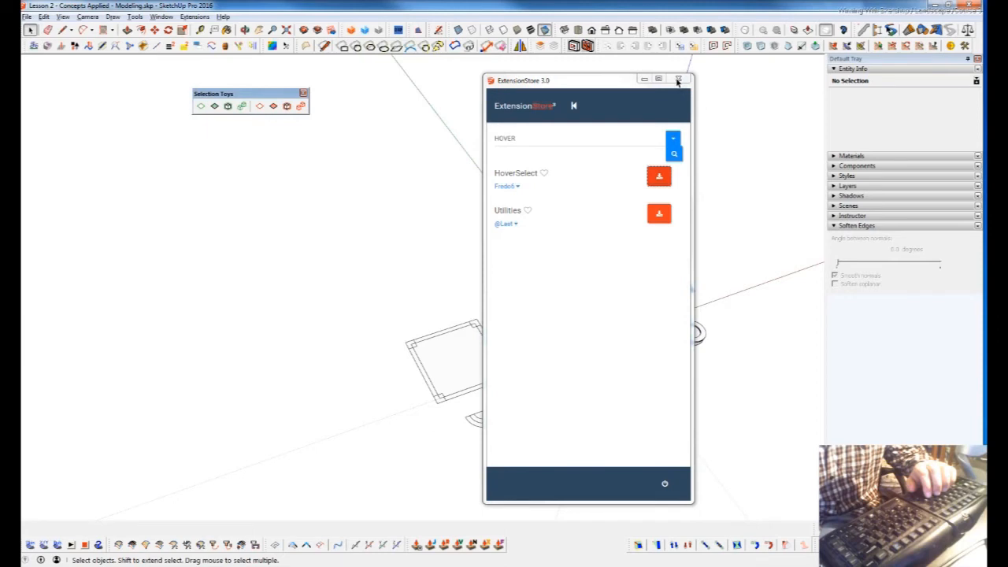
{"action": "left_click", "coordinate": [678, 81]}
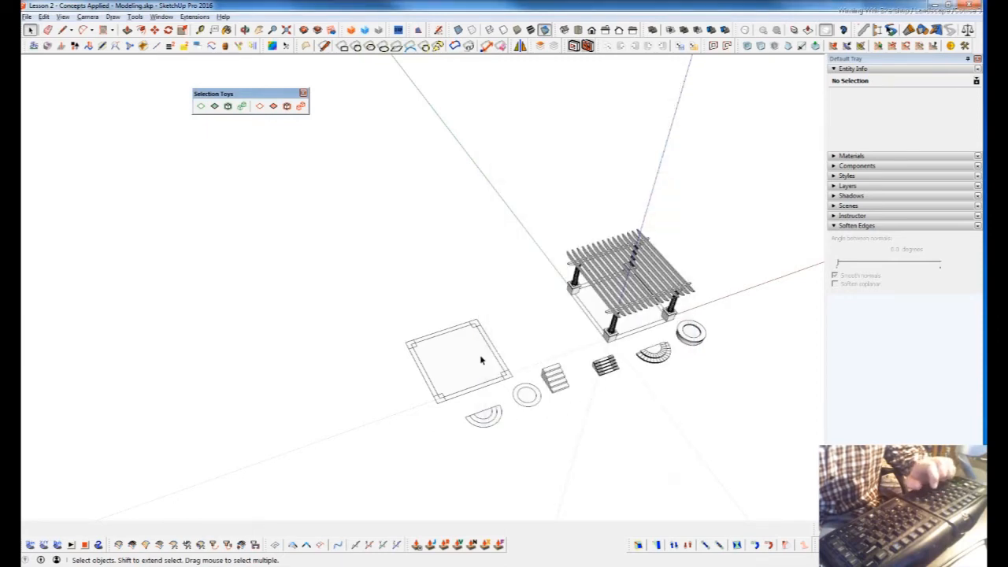
Open the flat square patio's nested groups down to its faces and start the HoverSelect edge selection tool.
{"action": "scroll", "coordinate": [495, 364], "scroll_direction": "up", "scroll_amount": 5}
{"action": "scroll", "coordinate": [495, 364], "scroll_direction": "up", "scroll_amount": 1}
{"action": "double_click", "coordinate": [496, 364]}
{"action": "double_click", "coordinate": [497, 364]}
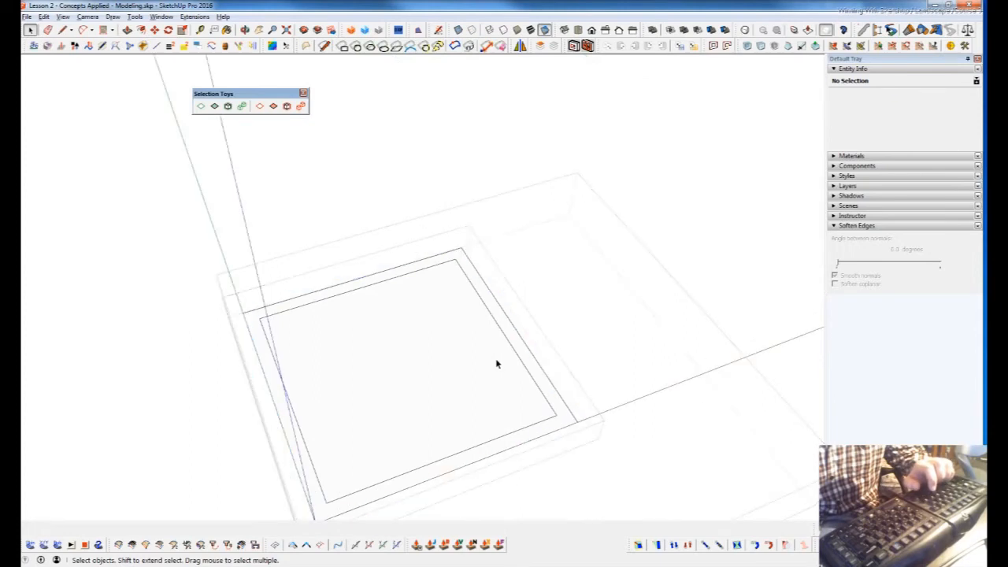
{"action": "triple_click", "coordinate": [497, 364]}
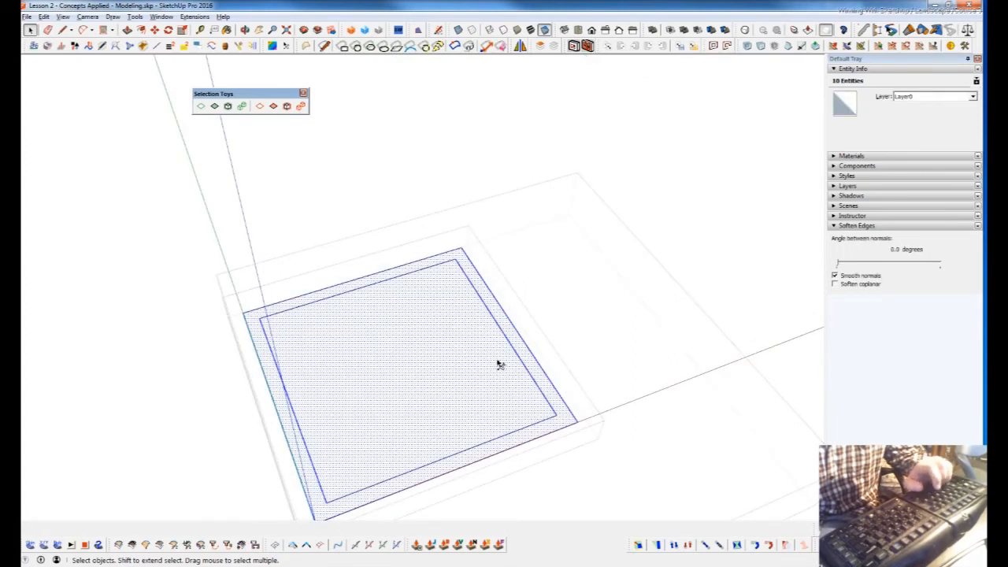
{"action": "key", "text": "h"}
{"action": "middle_click_drag", "start_coordinate": [451, 347], "coordinate": [463, 346], "text": "shift"}
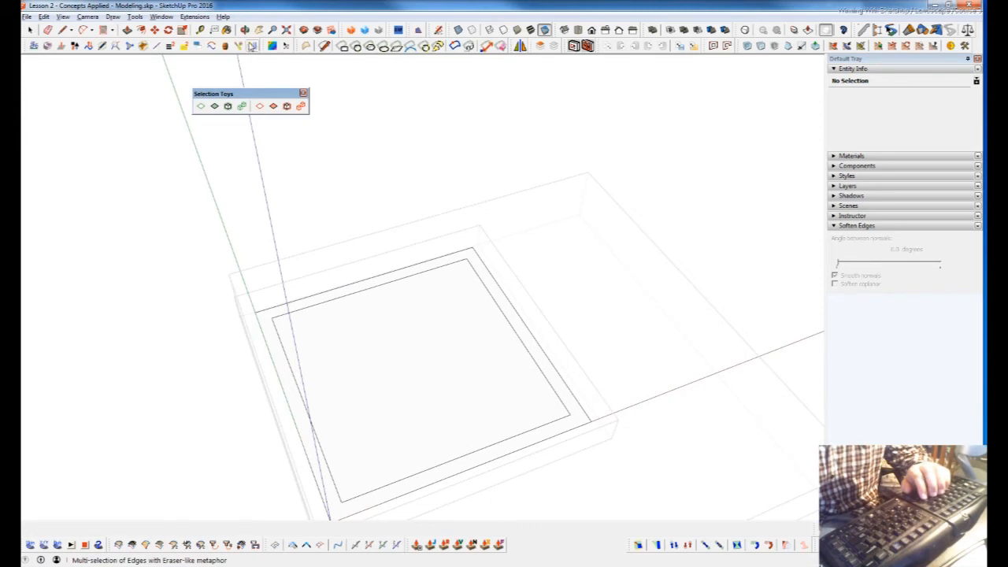
{"action": "left_click", "coordinate": [251, 46]}
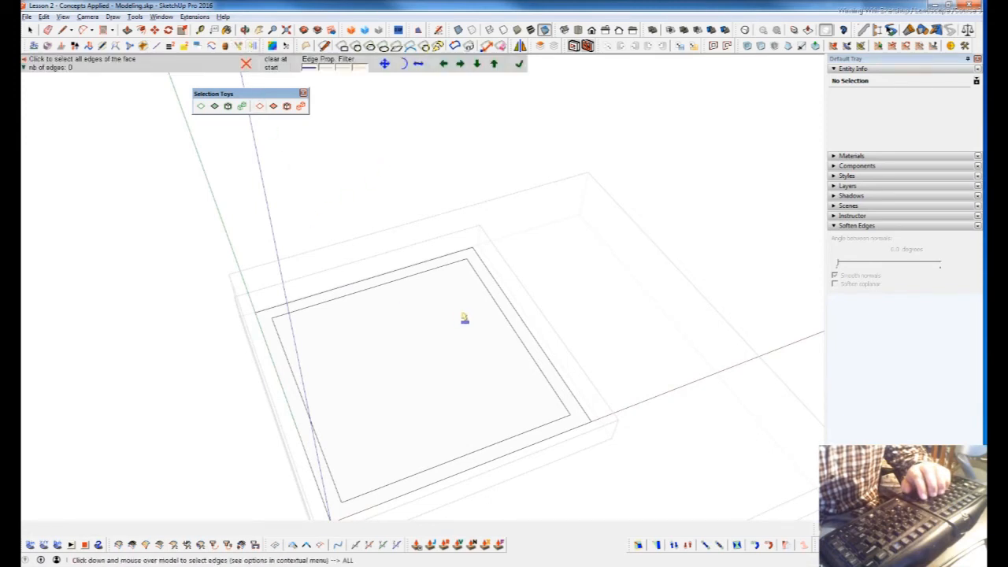
{"action": "middle_click_drag", "start_coordinate": [435, 331], "coordinate": [519, 370]}
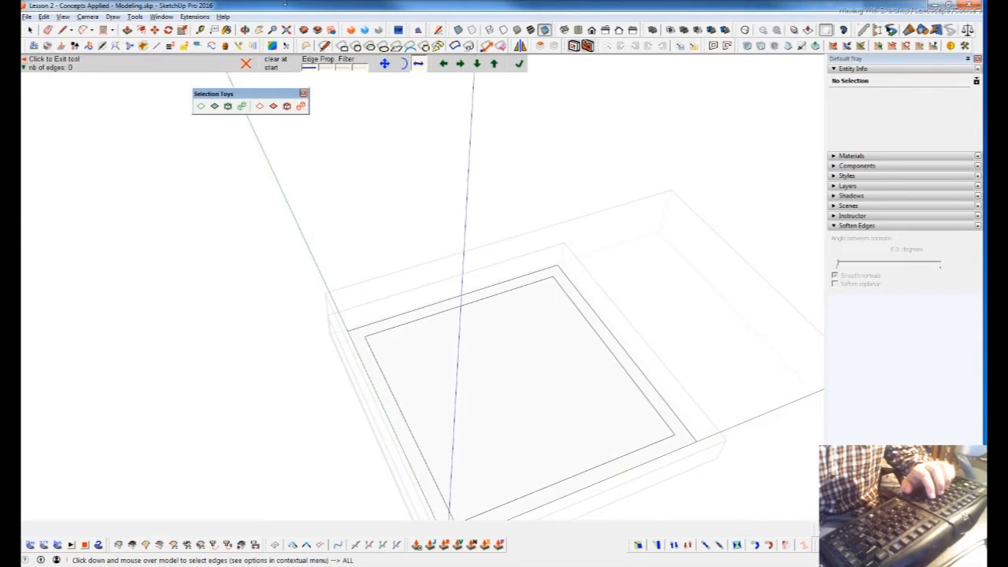
Open the keyboard shortcut preferences and filter the functions by HOVER.
{"action": "left_click", "coordinate": [162, 17]}
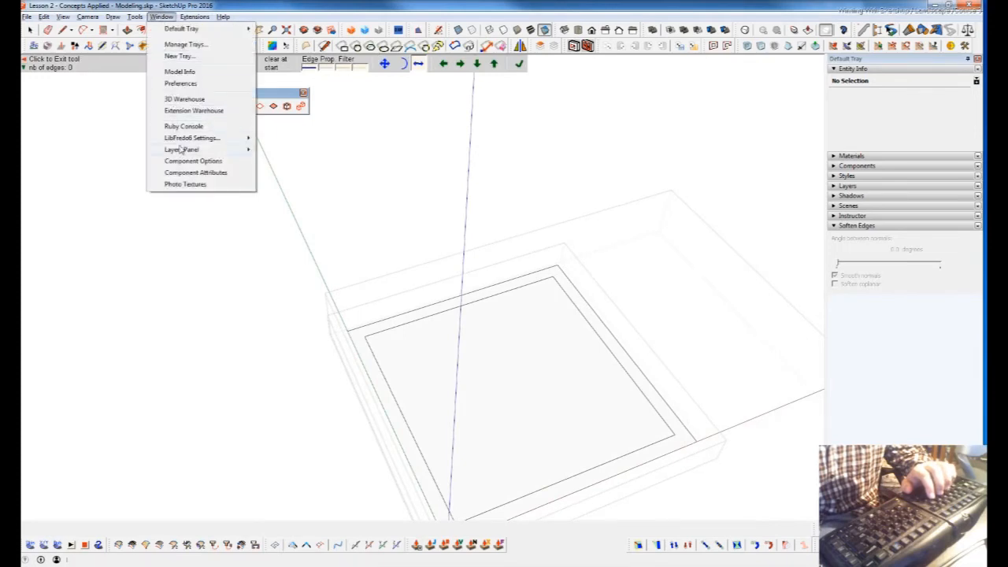
{"action": "left_click", "coordinate": [180, 83]}
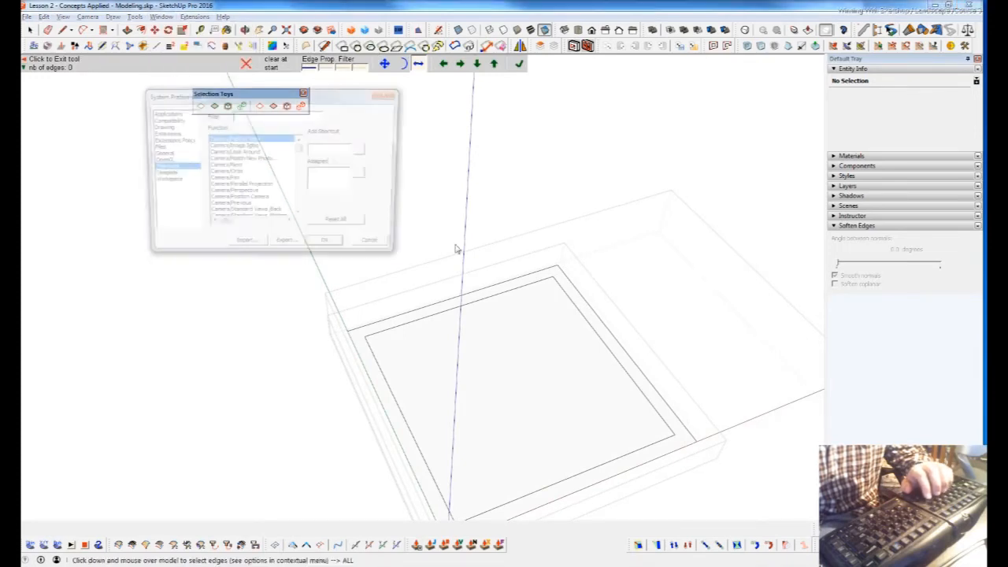
{"action": "left_click", "coordinate": [237, 118]}
{"action": "type", "text": "HOVER"}
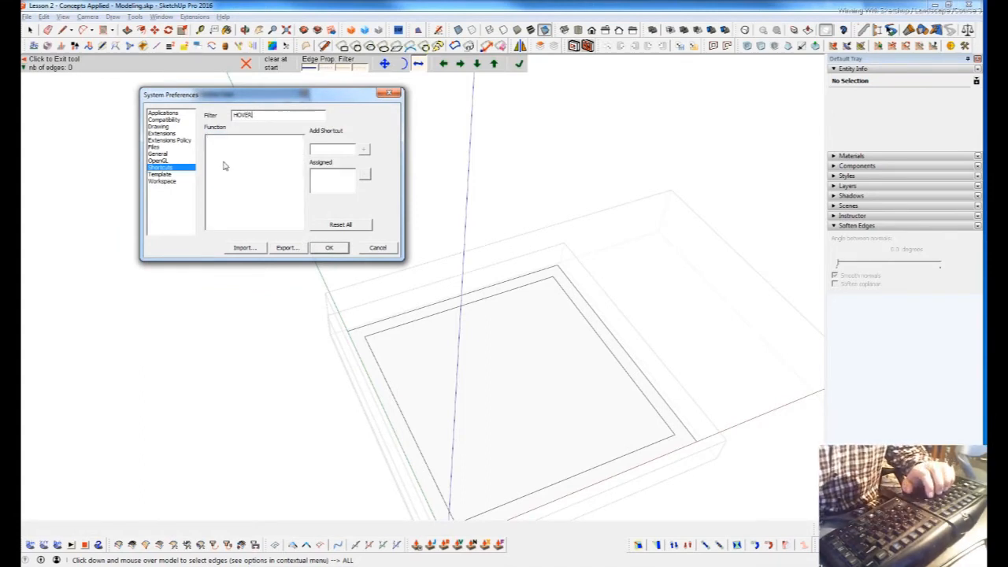
Filter the shortcut functions by FRED, look through the Fredo entries for an edge selection command, and close the preferences.
{"action": "left_click_drag", "start_coordinate": [267, 116], "coordinate": [226, 115]}
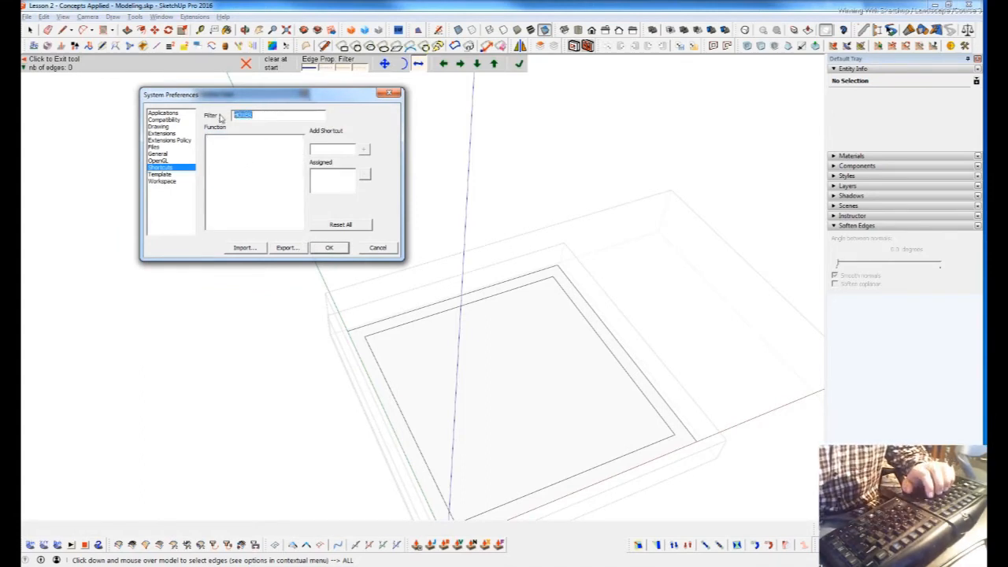
{"action": "type", "text": "FRE"}
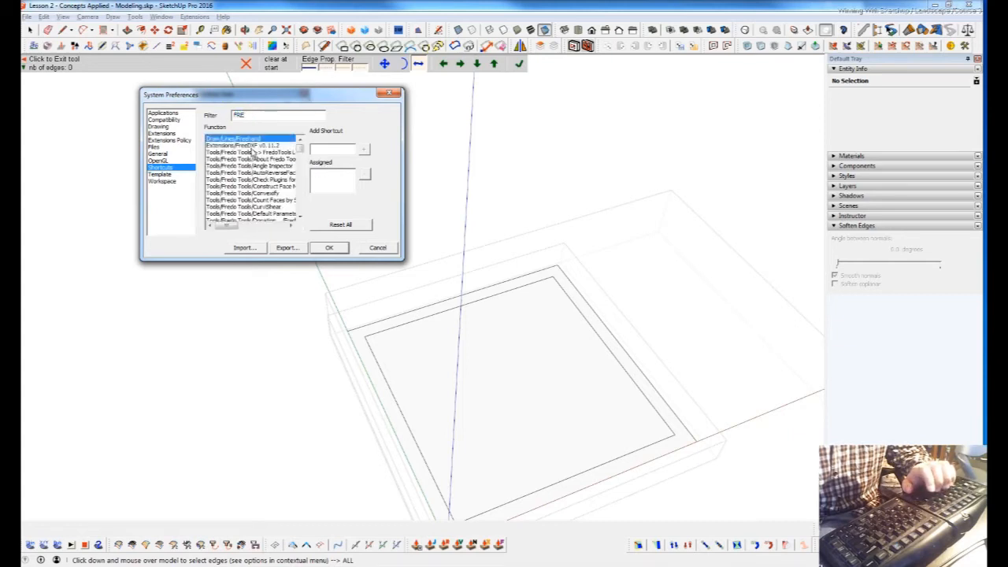
{"action": "type", "text": "D"}
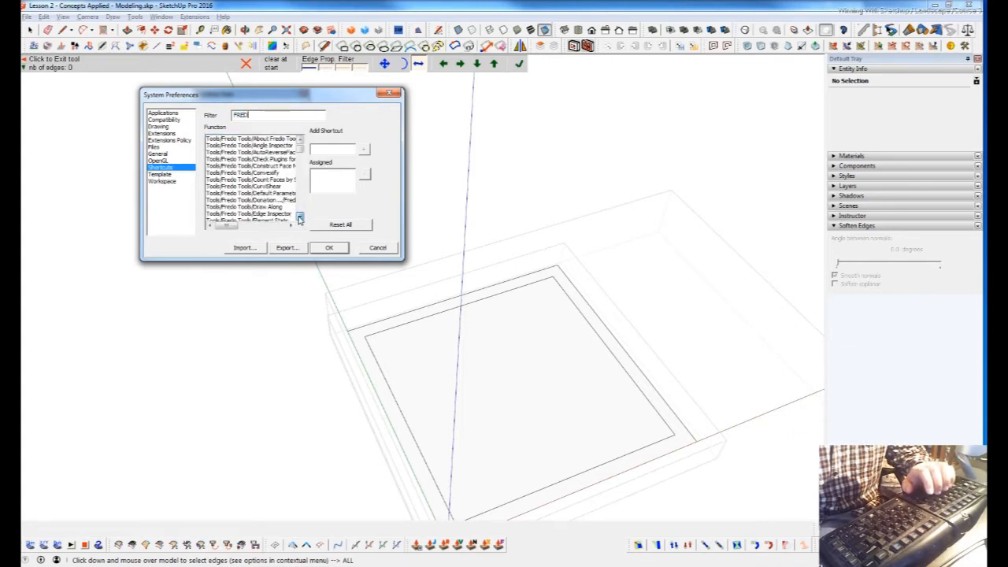
{"action": "left_click", "coordinate": [299, 219]}
{"action": "left_click", "coordinate": [299, 219]}
{"action": "left_click", "coordinate": [300, 219]}
{"action": "left_click", "coordinate": [299, 219]}
{"action": "left_click", "coordinate": [299, 219]}
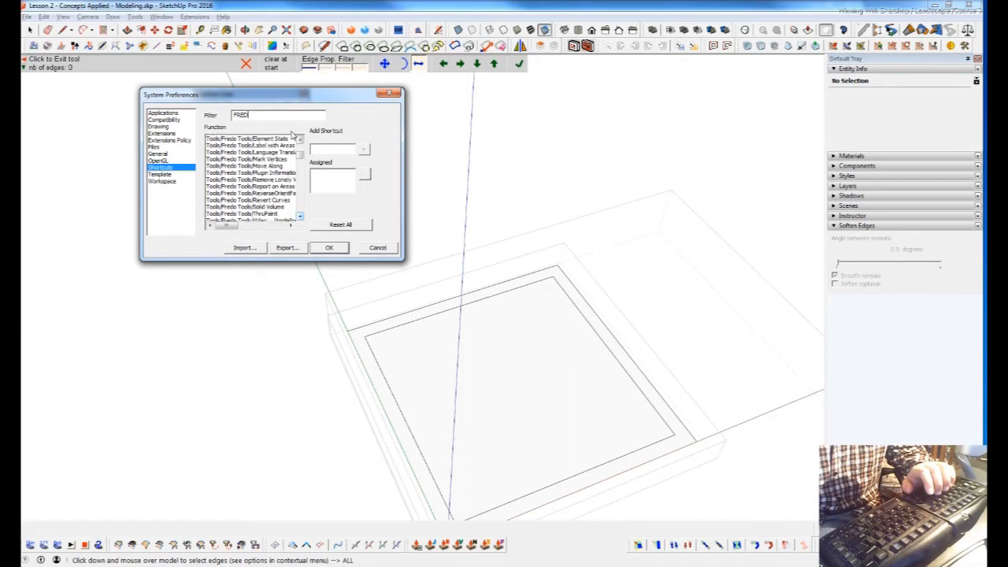
{"action": "left_click", "coordinate": [299, 217]}
{"action": "left_click", "coordinate": [299, 217]}
{"action": "left_click", "coordinate": [299, 216]}
{"action": "left_click", "coordinate": [300, 216]}
{"action": "left_click", "coordinate": [299, 217]}
{"action": "left_click", "coordinate": [299, 216]}
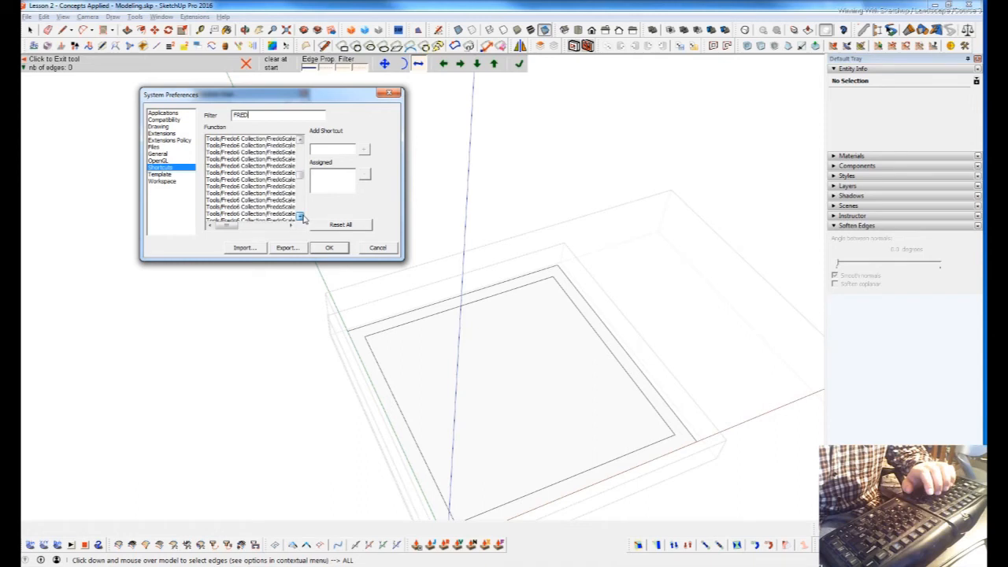
{"action": "left_click", "coordinate": [299, 217]}
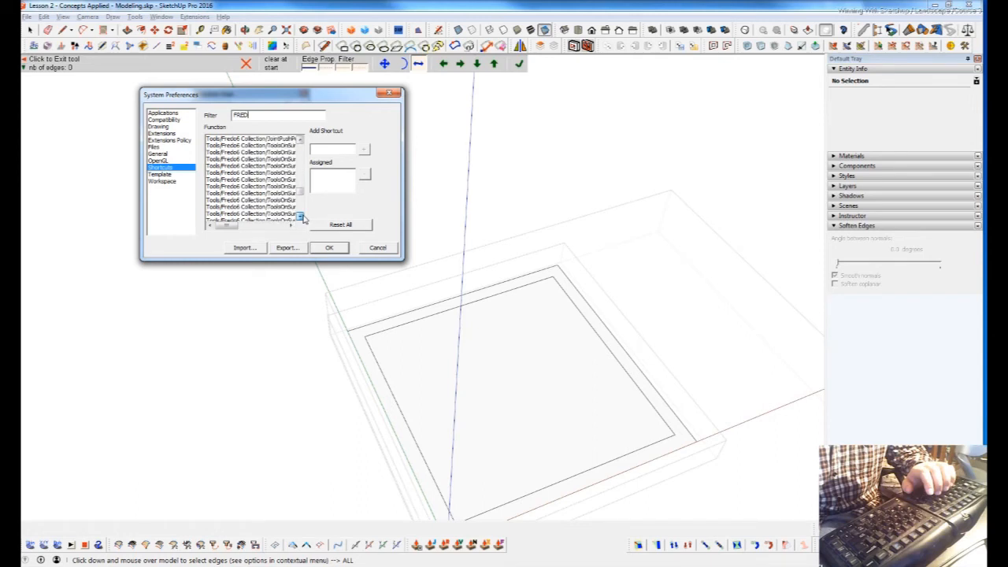
{"action": "left_click", "coordinate": [299, 217]}
{"action": "left_click", "coordinate": [299, 216]}
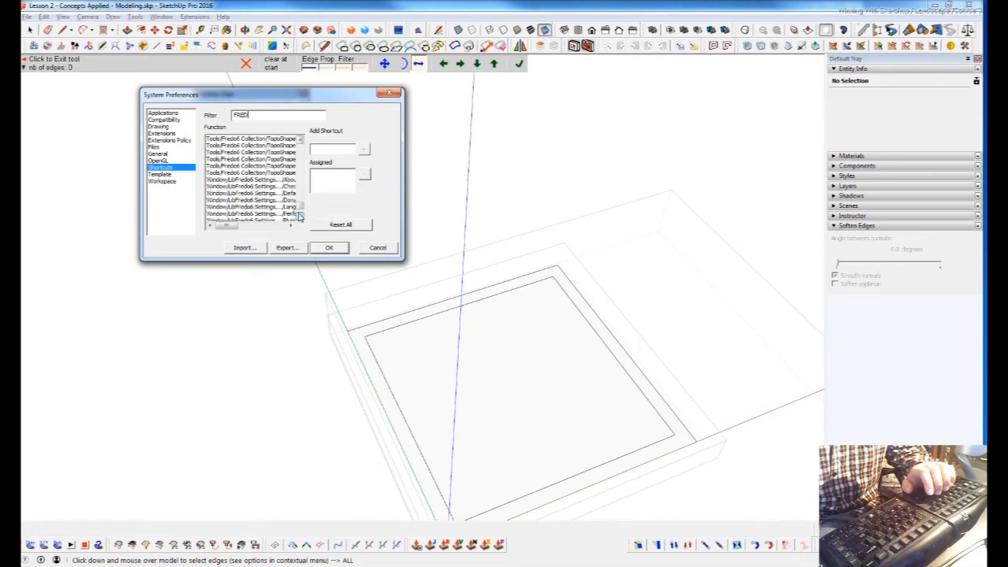
{"action": "left_click_drag", "start_coordinate": [297, 208], "coordinate": [307, 164]}
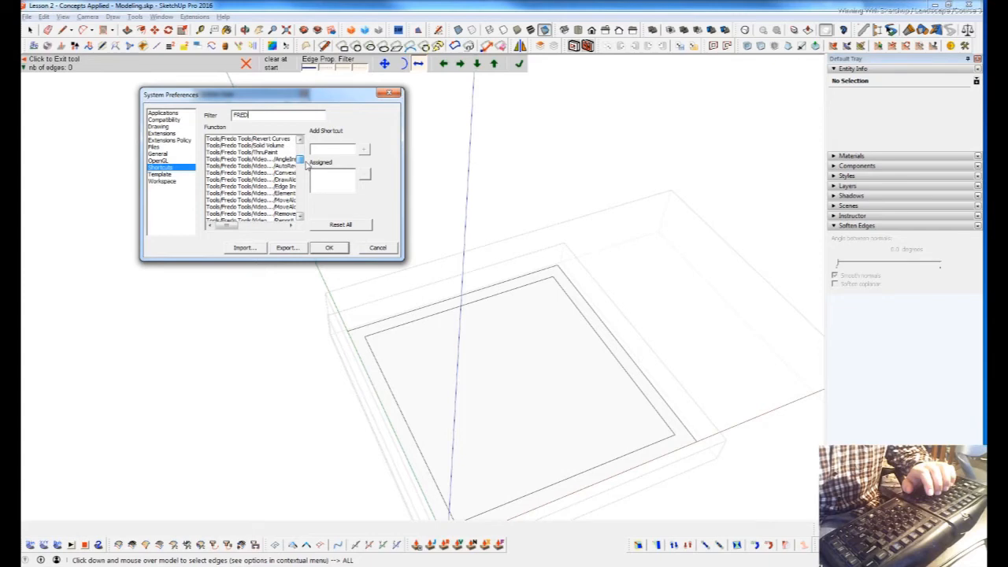
{"action": "left_click_drag", "start_coordinate": [308, 163], "coordinate": [306, 143]}
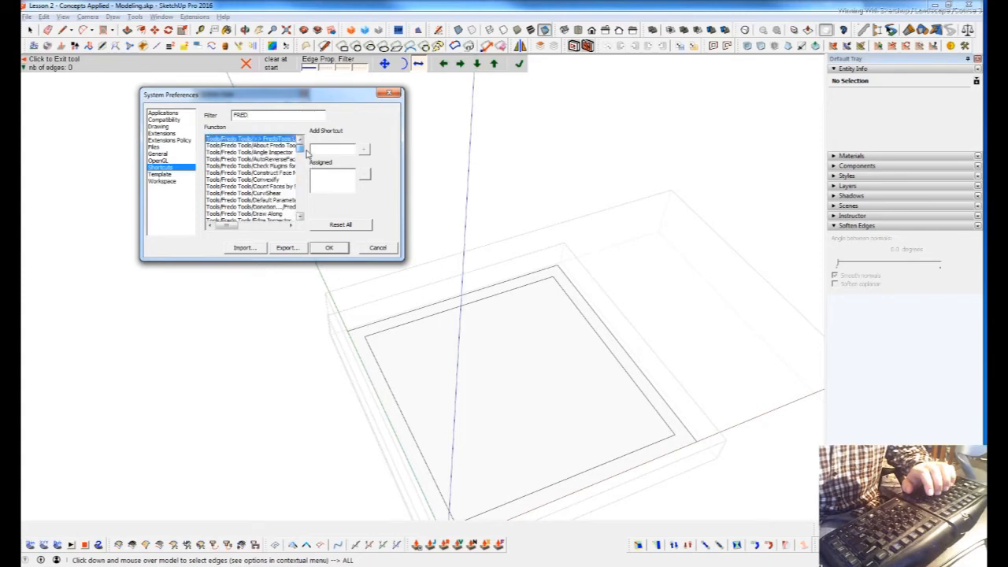
{"action": "left_click", "coordinate": [389, 95]}
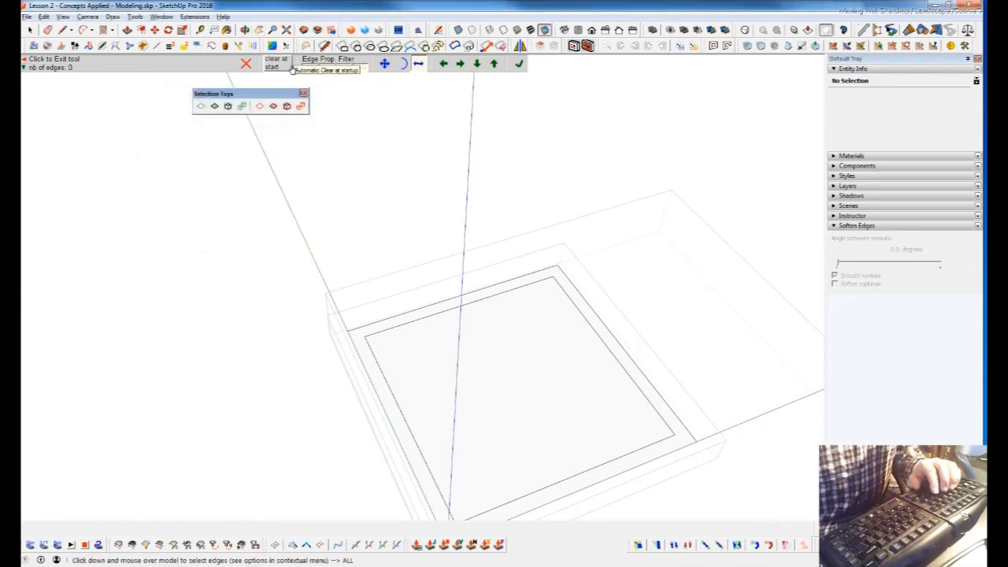
Select all edges of the square patio's inner and outer border loops with HoverSelect's extended selection.
{"action": "left_click", "coordinate": [402, 64]}
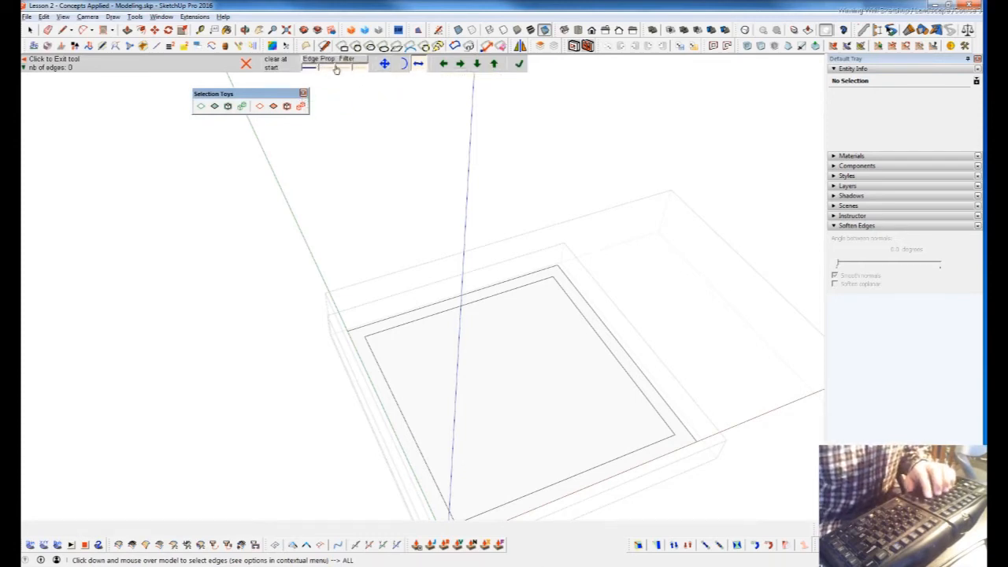
{"action": "left_click", "coordinate": [508, 299]}
{"action": "left_click", "coordinate": [523, 286]}
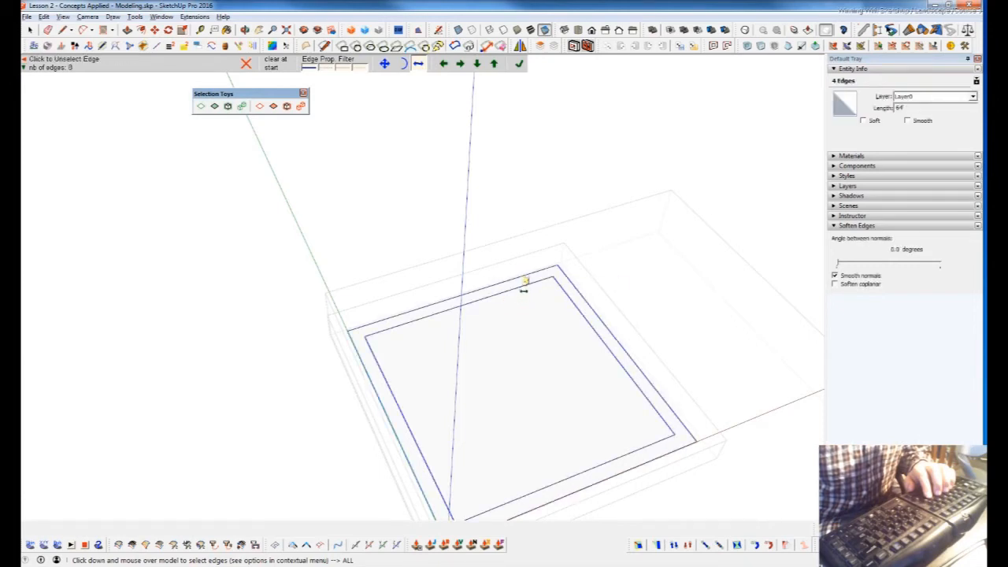
{"action": "scroll", "coordinate": [528, 281], "scroll_direction": "down", "scroll_amount": 3}
{"action": "middle_click_drag", "start_coordinate": [632, 341], "coordinate": [550, 260]}
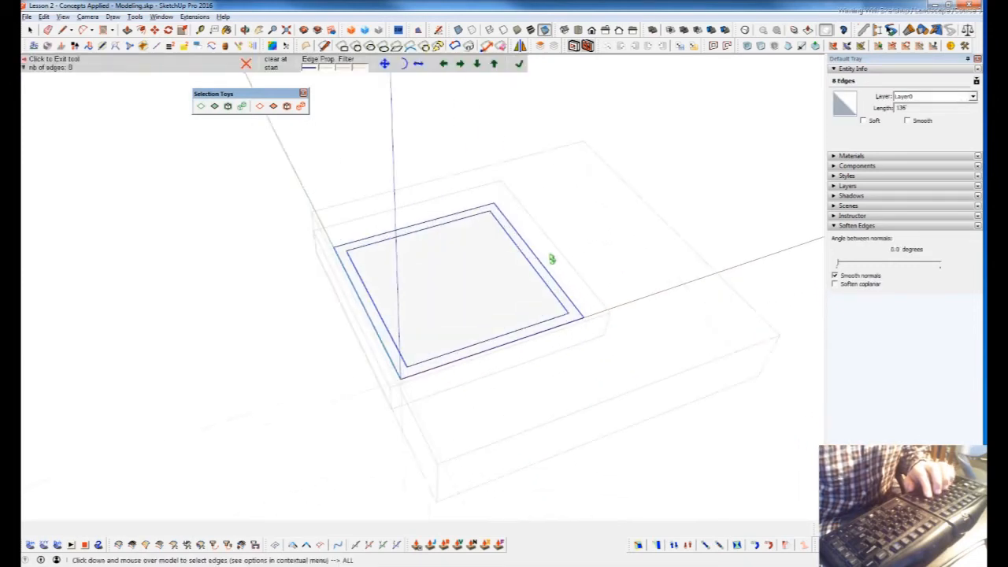
{"action": "scroll", "coordinate": [550, 260], "scroll_direction": "up", "scroll_amount": 3}
{"action": "left_click", "coordinate": [558, 289], "text": "shift"}
{"action": "left_click", "coordinate": [560, 328]}
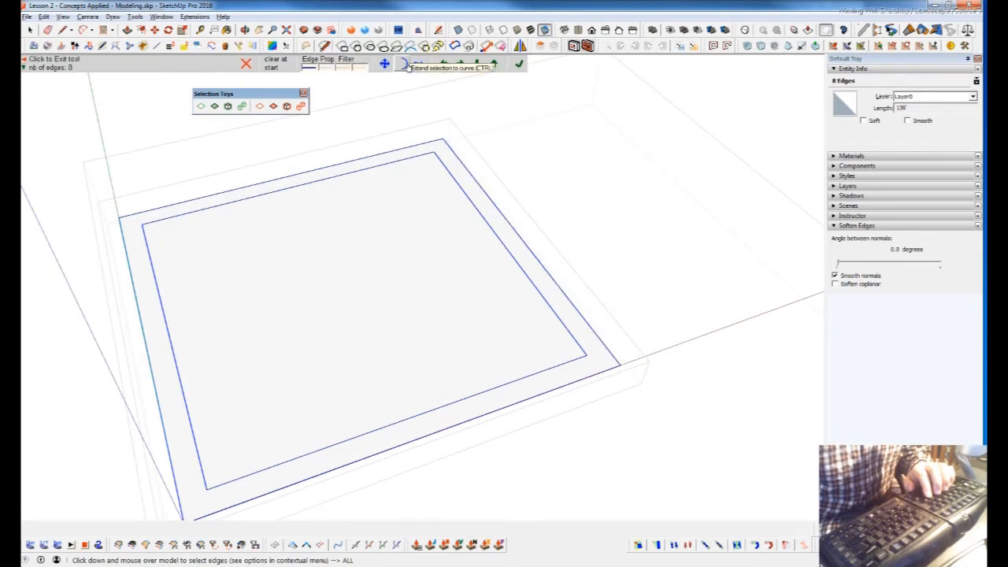
Select individual outer border edges of the patio one at a time with the regular Select tool.
{"action": "key", "text": "space"}
{"action": "left_click", "coordinate": [476, 182]}
{"action": "left_click", "coordinate": [426, 146]}
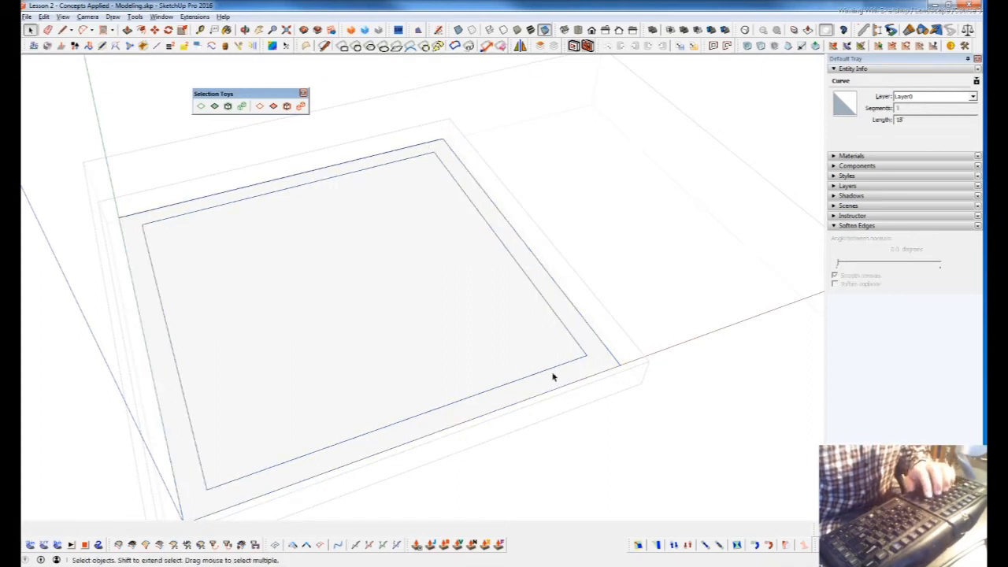
{"action": "left_click", "coordinate": [540, 396]}
{"action": "left_click", "coordinate": [584, 320]}
Trace the patio's outer border edges with Path Select, finish the path and clear the selection.
{"action": "scroll", "coordinate": [583, 322], "scroll_direction": "down", "scroll_amount": 3}
{"action": "key", "text": "w"}
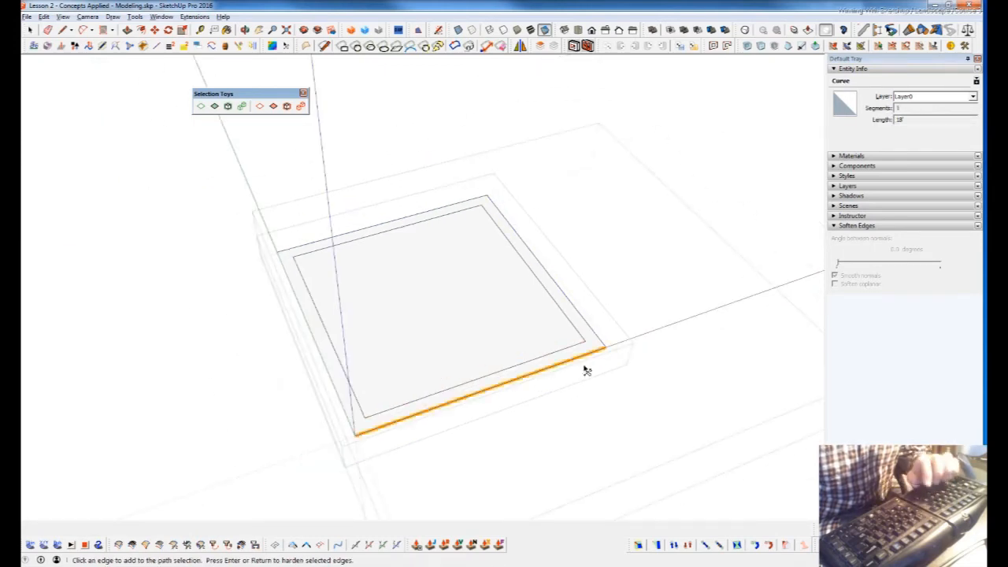
{"action": "left_click", "coordinate": [585, 356]}
{"action": "left_click", "coordinate": [551, 272]}
{"action": "left_click", "coordinate": [467, 214]}
{"action": "key", "text": "Return"}
{"action": "key", "text": "ctrl+t"}
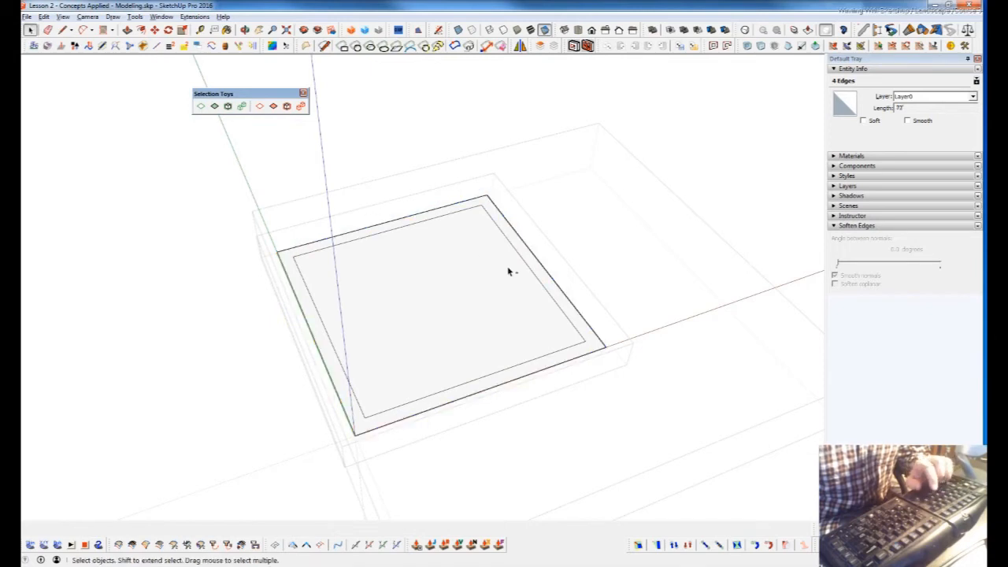
Pick one outer side edge and the inner square's edges with HoverSelect, and select only the outer back edge with the Select tool.
{"action": "left_click", "coordinate": [258, 45]}
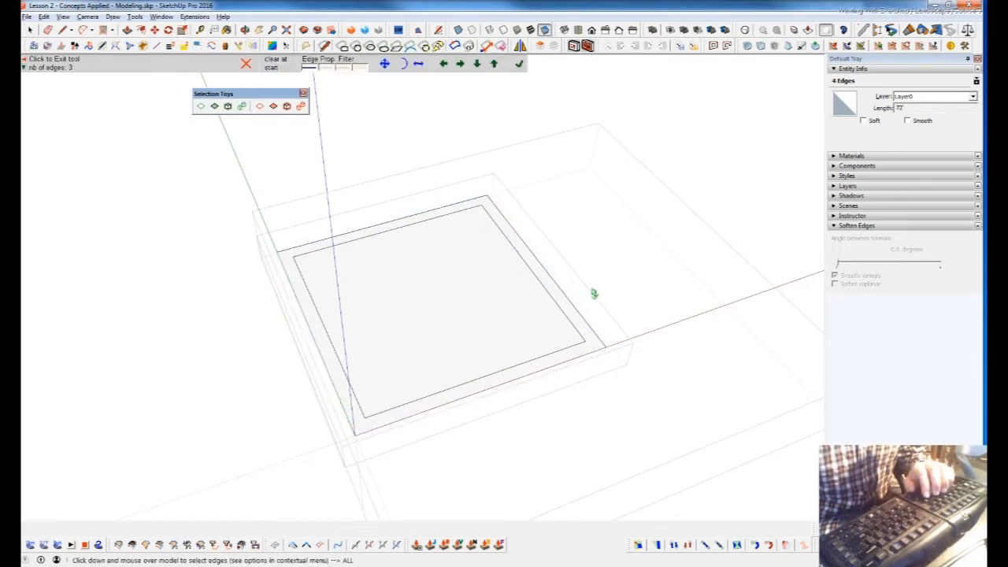
{"action": "left_click", "coordinate": [543, 274]}
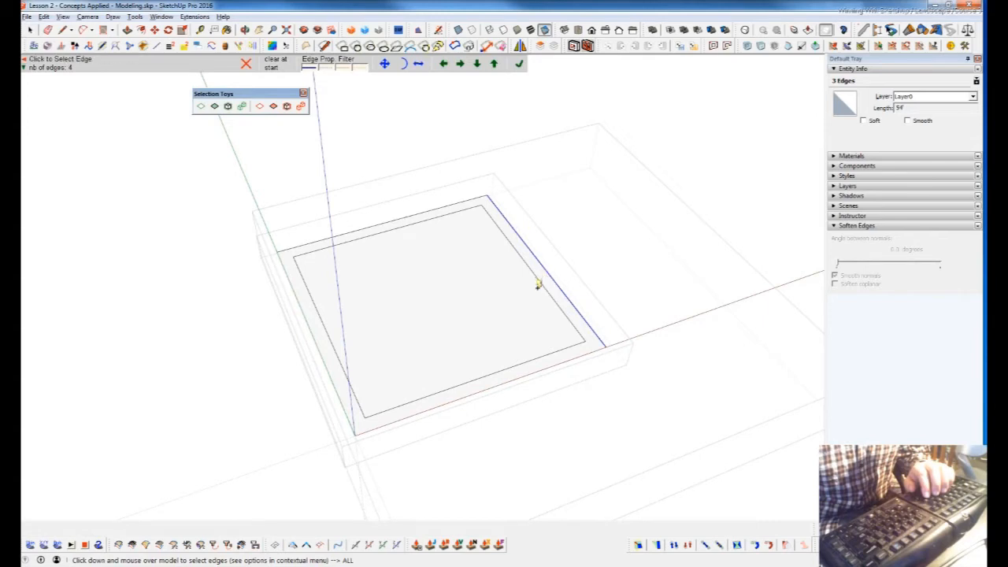
{"action": "left_click", "coordinate": [487, 217]}
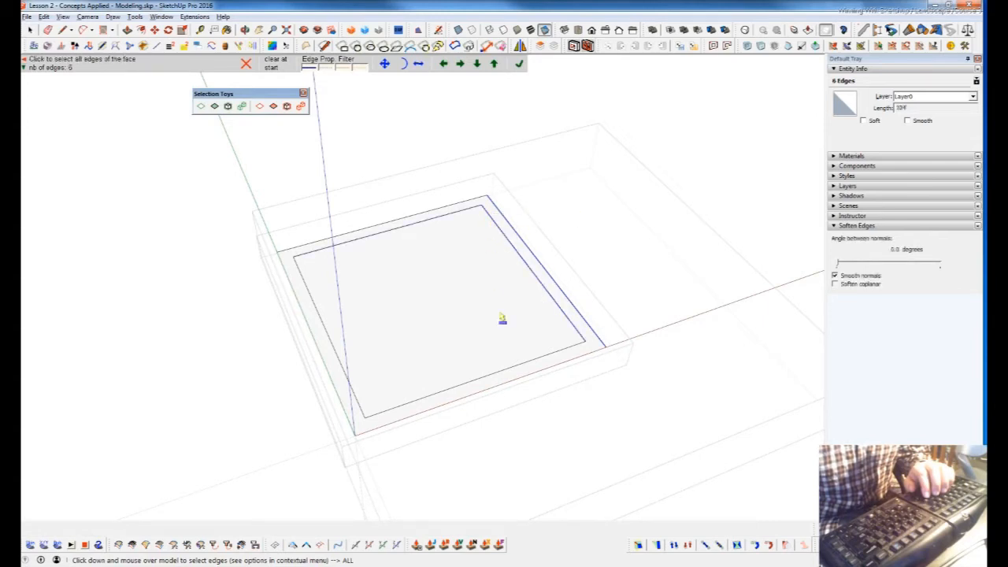
{"action": "left_click", "coordinate": [492, 373]}
{"action": "left_click", "coordinate": [351, 388]}
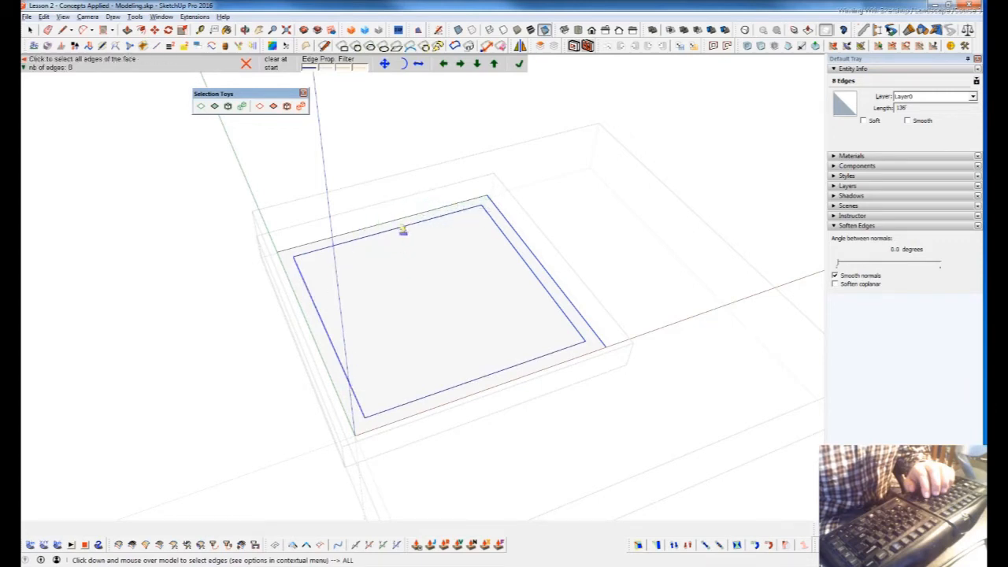
{"action": "key", "text": "space"}
{"action": "left_click", "coordinate": [315, 242]}
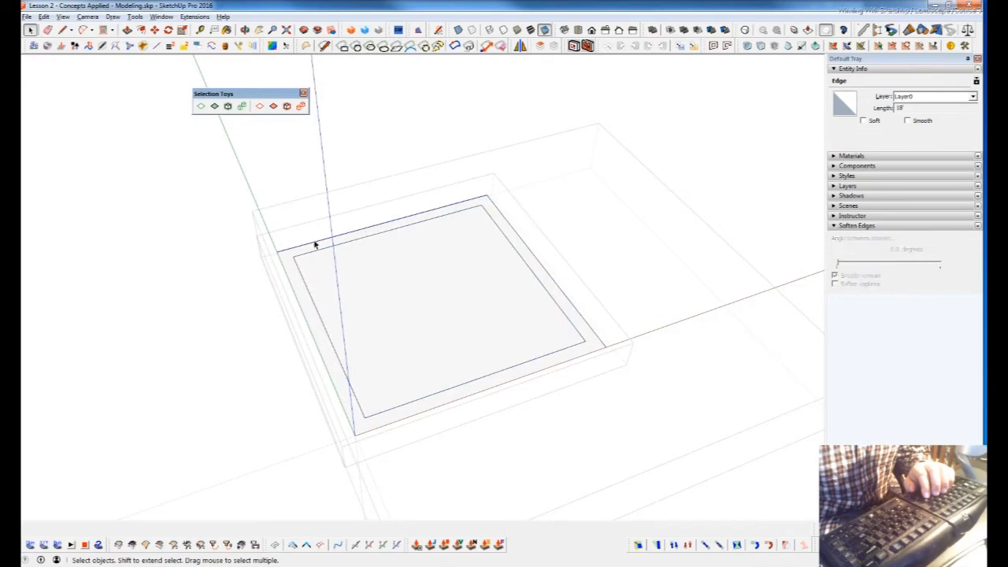
Restart HoverSelect, select all border edges and toggle individual outer and inner edges off and on again.
{"action": "key", "text": "e"}
{"action": "left_click", "coordinate": [293, 290]}
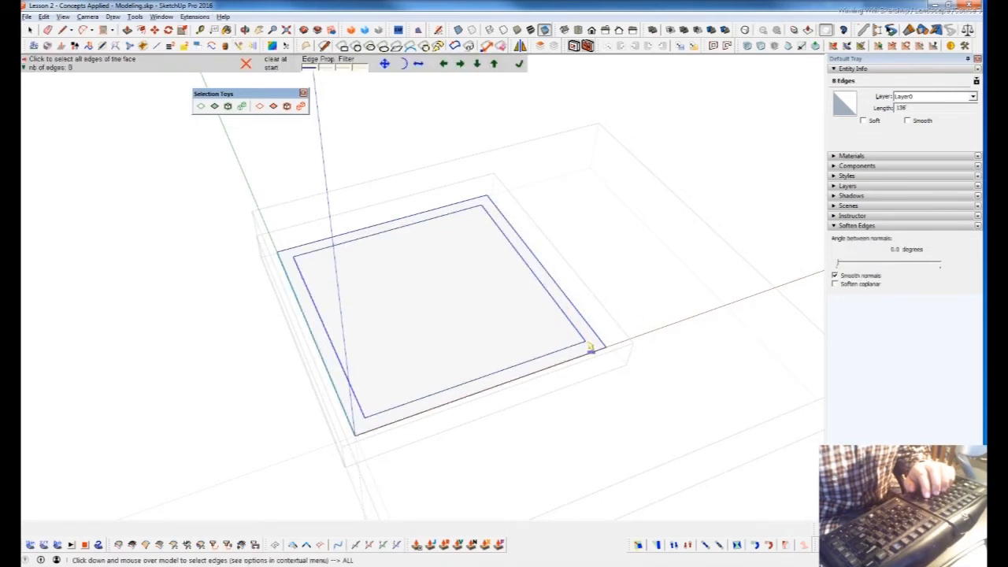
{"action": "left_click", "coordinate": [585, 360], "text": "shift"}
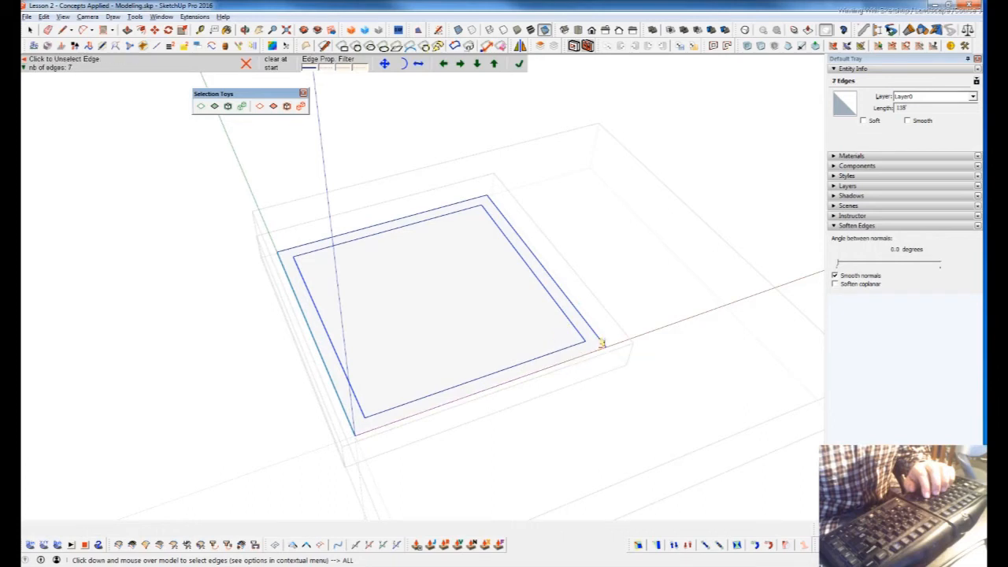
{"action": "left_click", "coordinate": [592, 333]}
{"action": "scroll", "coordinate": [479, 207], "scroll_direction": "up", "scroll_amount": 5}
{"action": "left_click", "coordinate": [475, 200]}
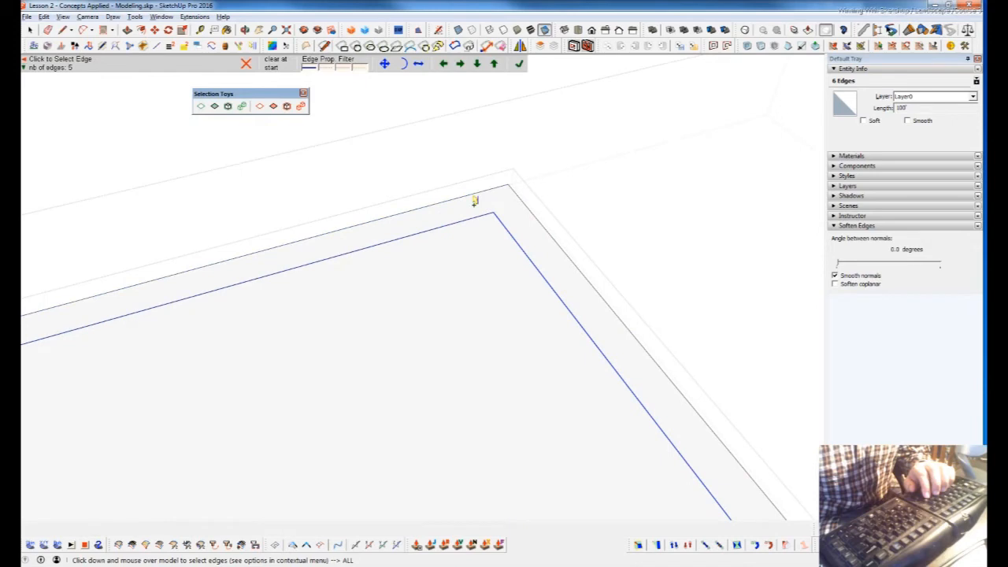
{"action": "left_click", "coordinate": [505, 232]}
{"action": "left_click", "coordinate": [510, 233]}
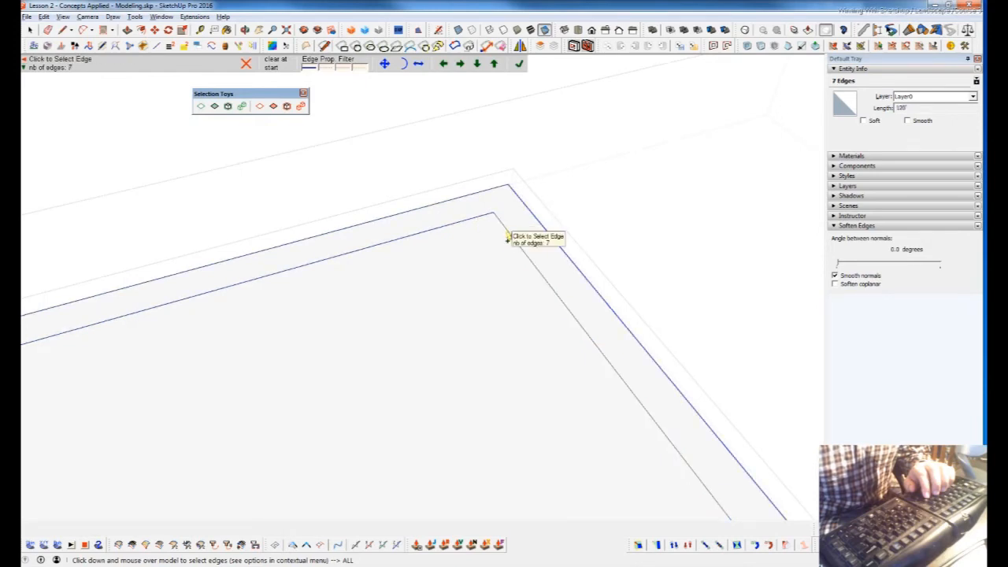
{"action": "left_click", "coordinate": [510, 233]}
Leave the patio group, open the semicircular steps' nested groups down to the upper curved paver border and select all its geometry.
{"action": "scroll", "coordinate": [365, 166], "scroll_direction": "down", "scroll_amount": 5}
{"action": "scroll", "coordinate": [370, 244], "scroll_direction": "down", "scroll_amount": 6}
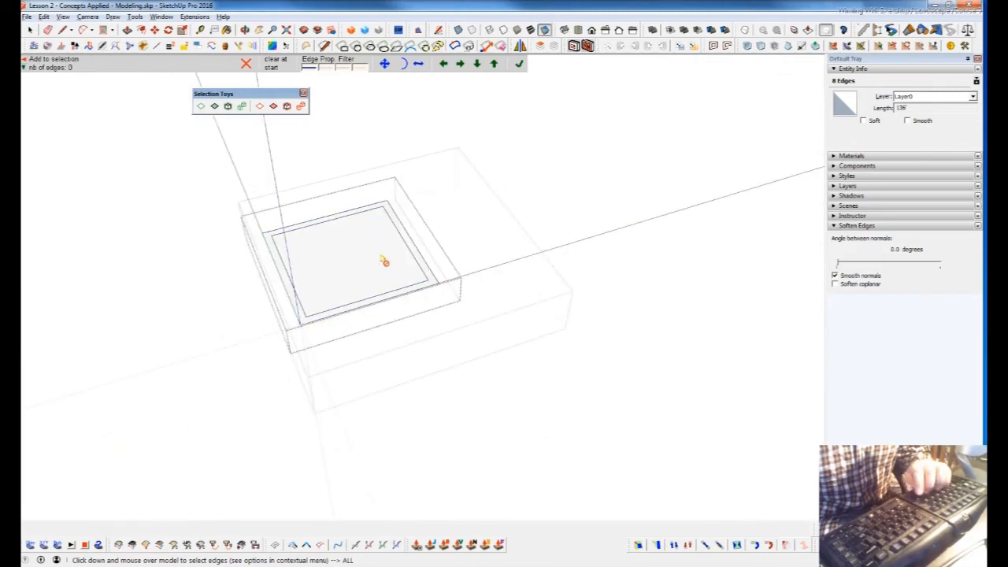
{"action": "left_click", "coordinate": [527, 330]}
{"action": "scroll", "coordinate": [656, 276], "scroll_direction": "up", "scroll_amount": 6}
{"action": "scroll", "coordinate": [741, 233], "scroll_direction": "up", "scroll_amount": 4}
{"action": "key", "text": "space"}
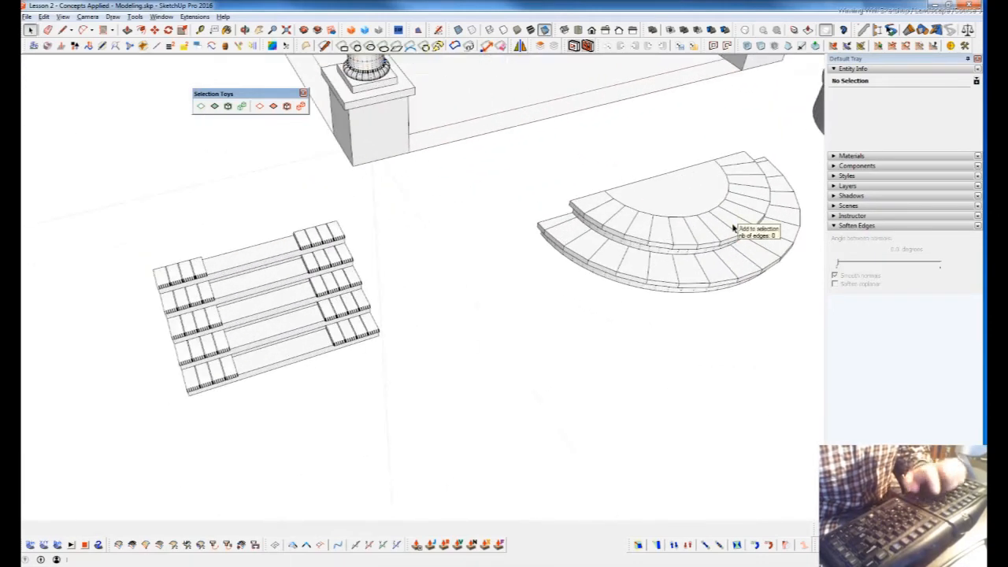
{"action": "double_click", "coordinate": [734, 227]}
{"action": "double_click", "coordinate": [735, 227]}
{"action": "triple_click", "coordinate": [735, 228]}
{"action": "scroll", "coordinate": [735, 229], "scroll_direction": "up", "scroll_amount": 4}
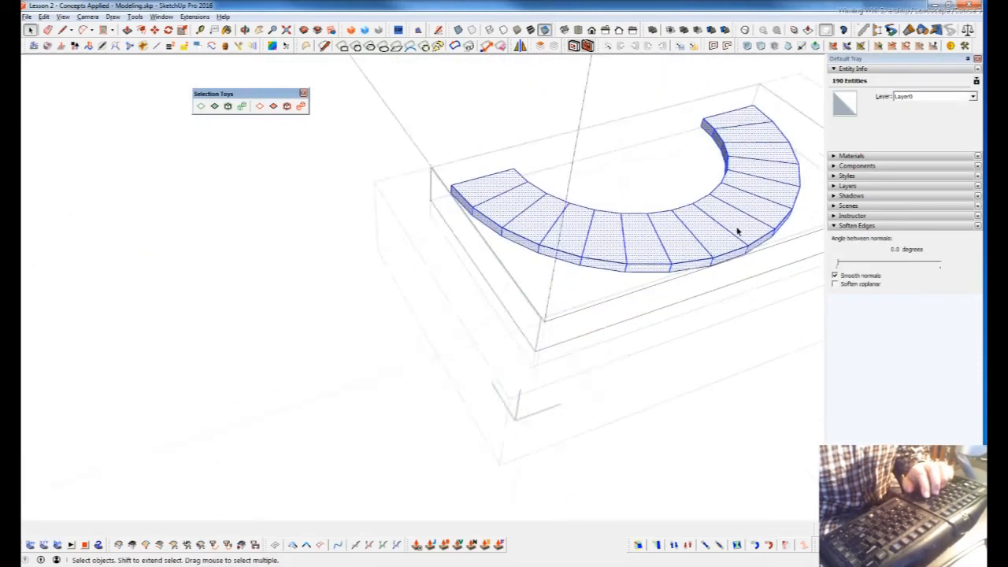
Close and reopen the curved paver border group, select its connected geometry and clear the selection.
{"action": "left_click", "coordinate": [668, 359]}
{"action": "left_click", "coordinate": [467, 241]}
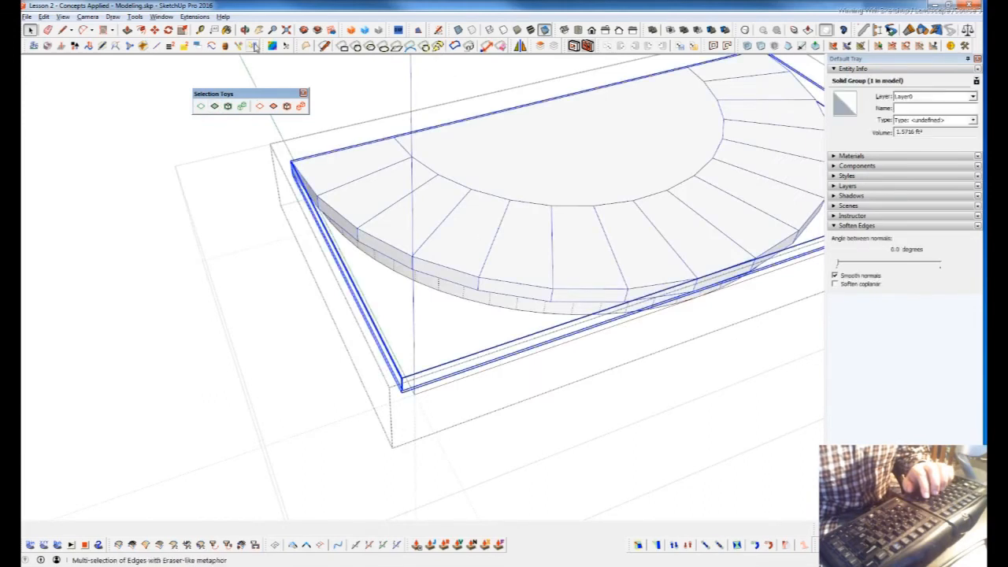
{"action": "key", "text": "Delete"}
{"action": "triple_click", "coordinate": [345, 187]}
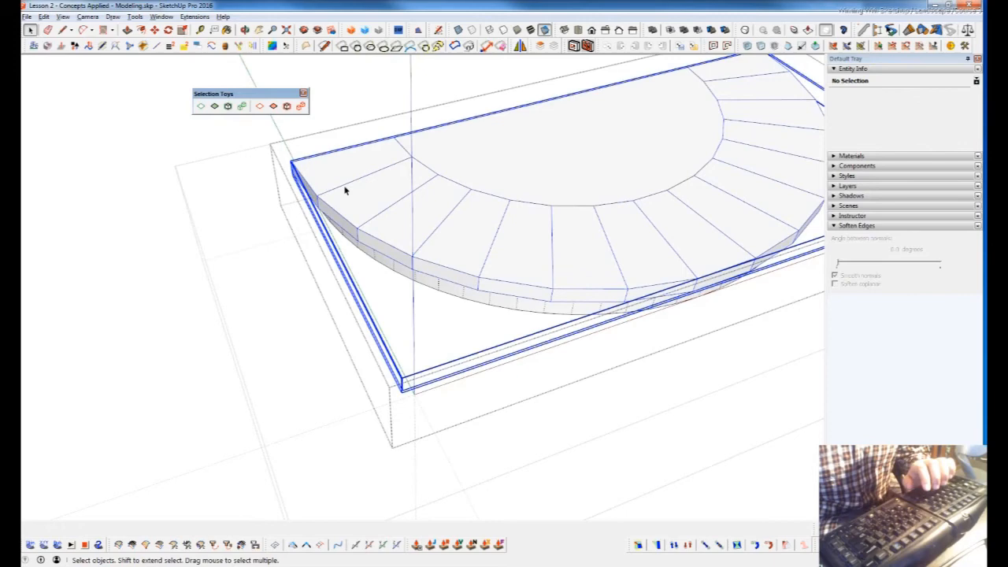
{"action": "key", "text": "ctrl+t"}
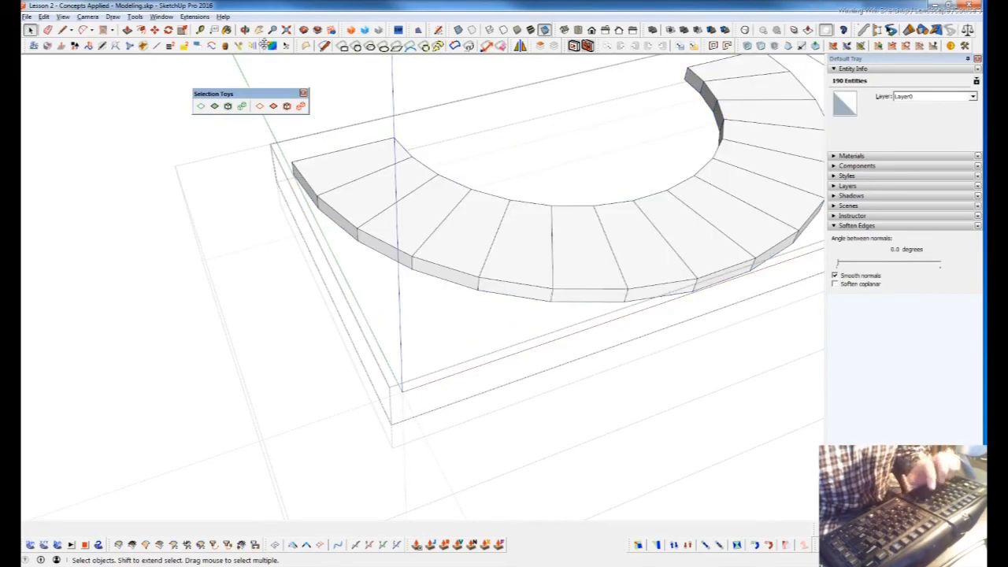
Sweep HoverSelect along the curved paver border's outer front side to pick up its rim and joint edges.
{"action": "left_click", "coordinate": [251, 46]}
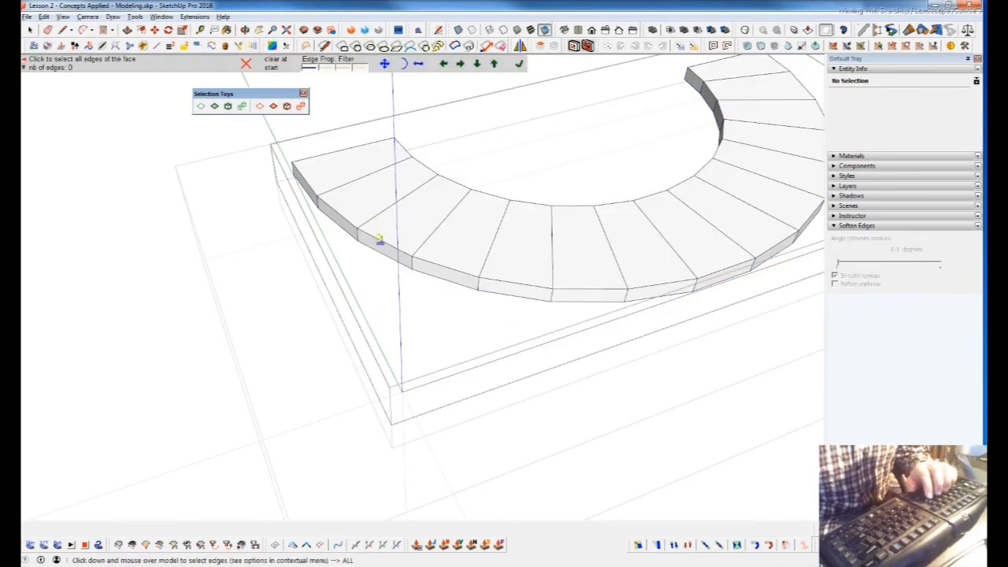
{"action": "left_click", "coordinate": [381, 245]}
{"action": "left_click_drag", "start_coordinate": [468, 284], "coordinate": [553, 297]}
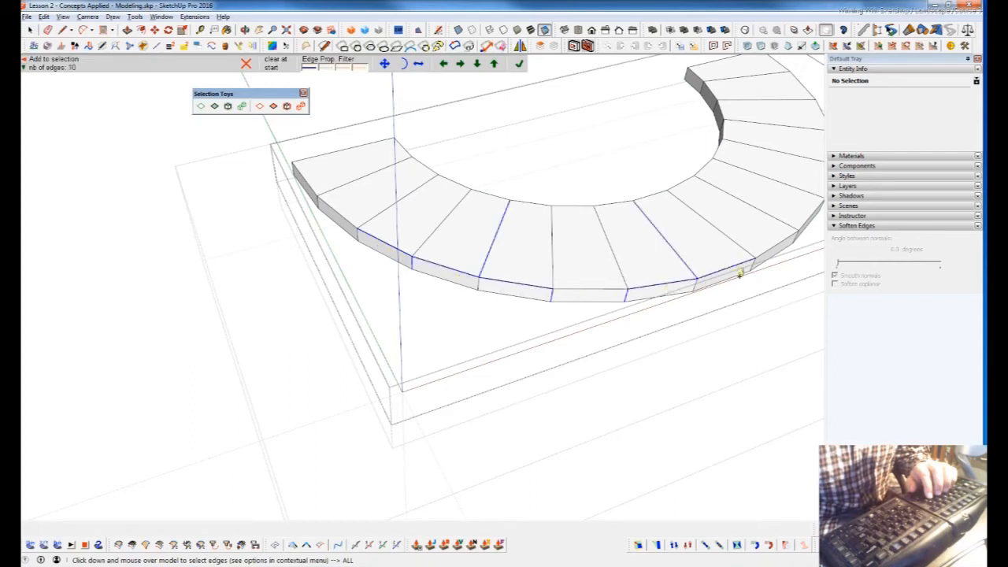
{"action": "left_click", "coordinate": [589, 295]}
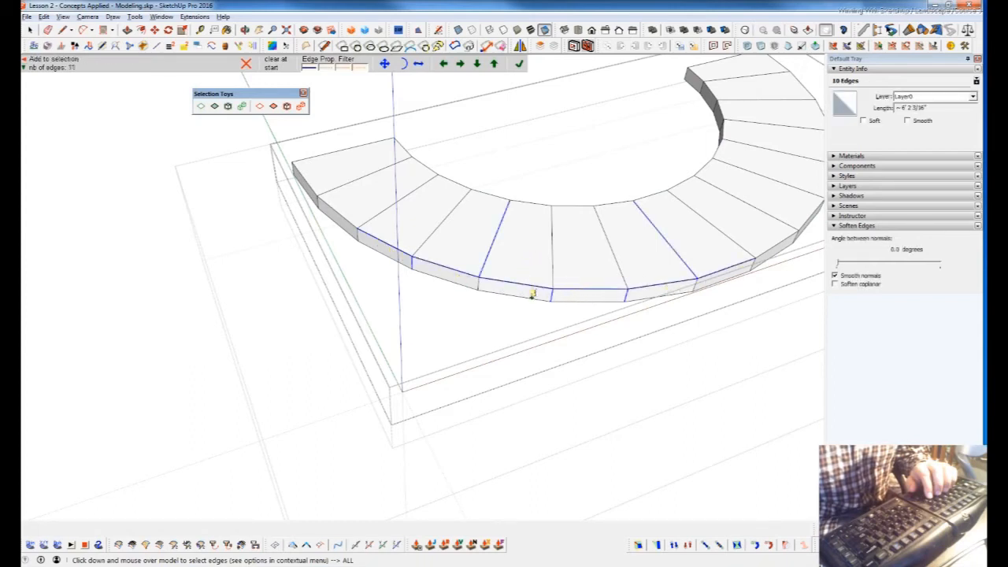
{"action": "left_click_drag", "start_coordinate": [433, 273], "coordinate": [349, 226]}
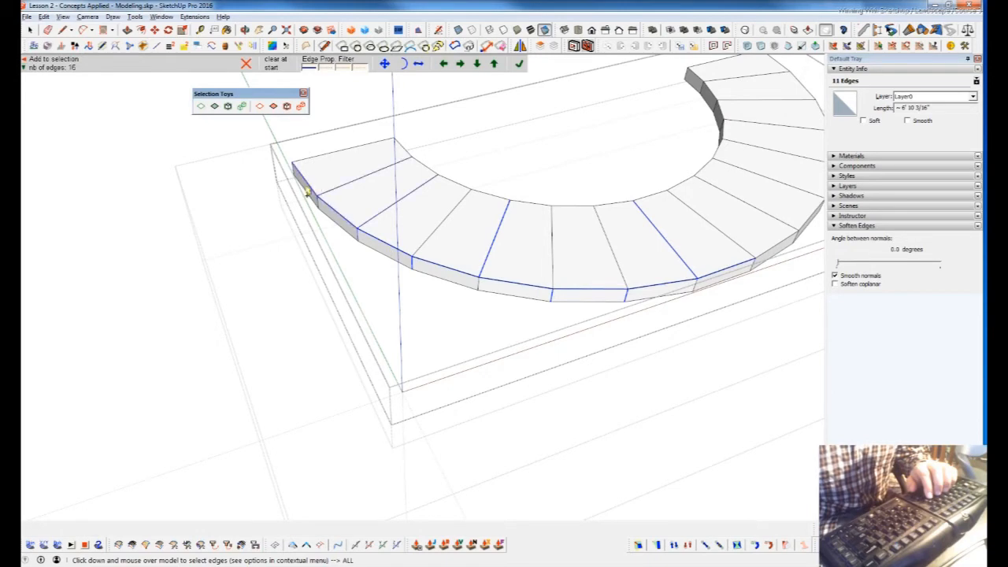
{"action": "middle_click_drag", "start_coordinate": [611, 277], "coordinate": [530, 254]}
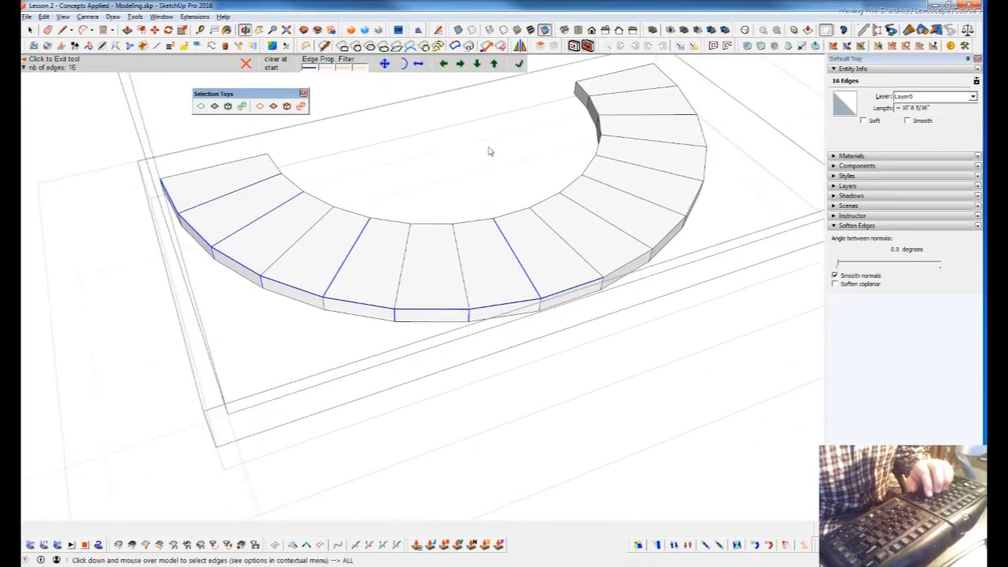
Set HoverSelect to curve mode, select the border's outer and inner upper curves and clear the selection.
{"action": "left_click", "coordinate": [405, 66]}
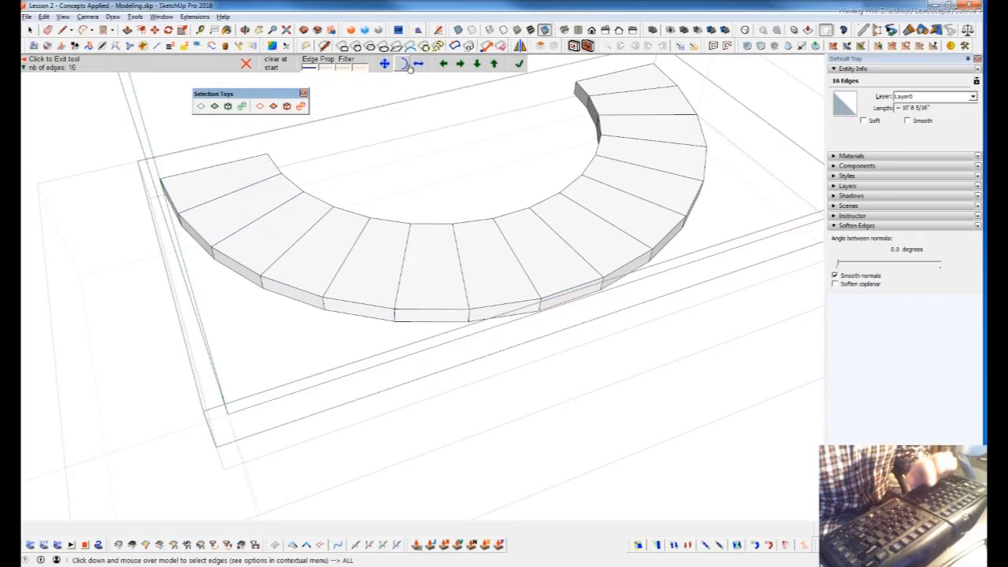
{"action": "left_click", "coordinate": [610, 281], "text": "ctrl"}
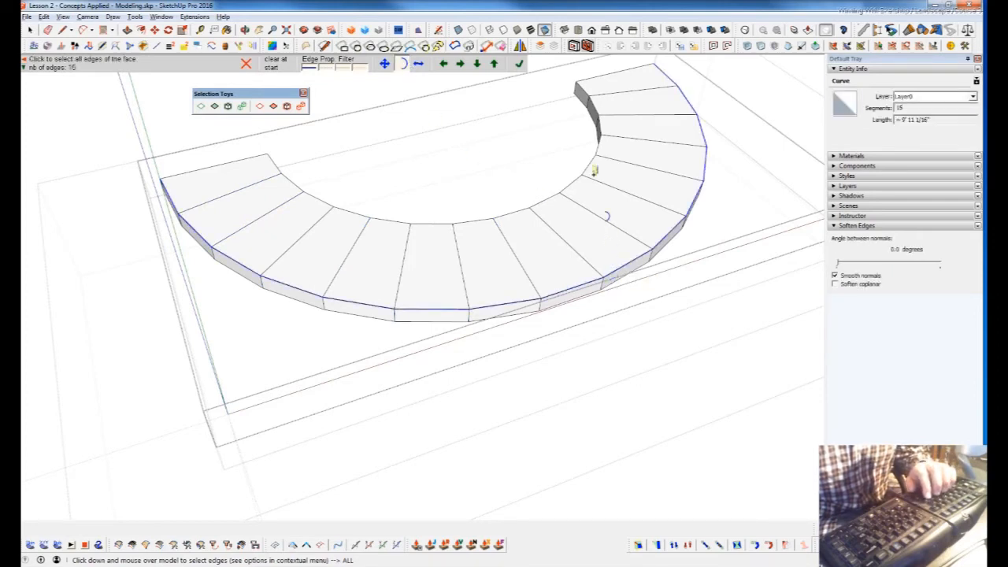
{"action": "left_click", "coordinate": [540, 206], "text": "ctrl"}
{"action": "middle_click_drag", "start_coordinate": [540, 208], "coordinate": [573, 260]}
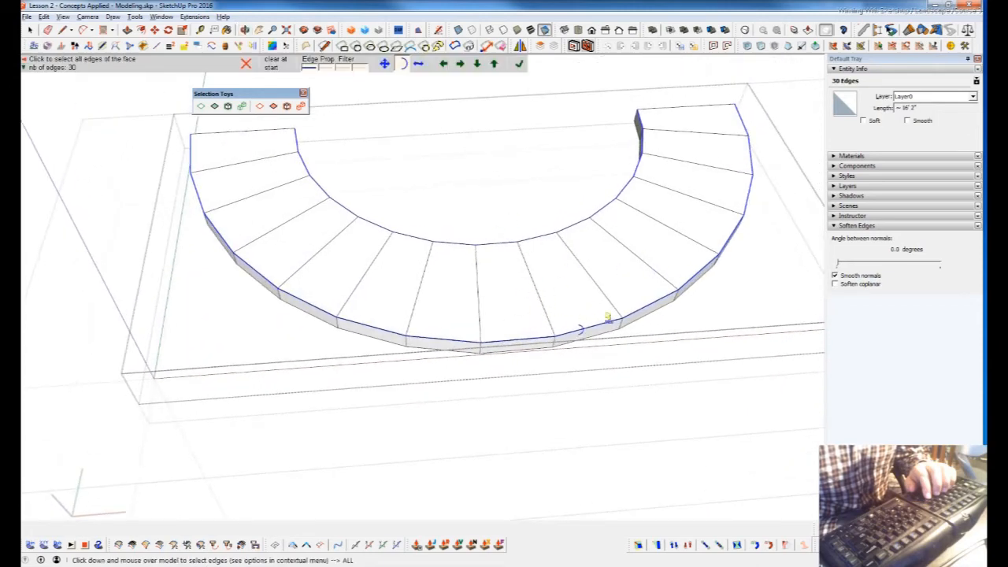
{"action": "key", "text": "Escape"}
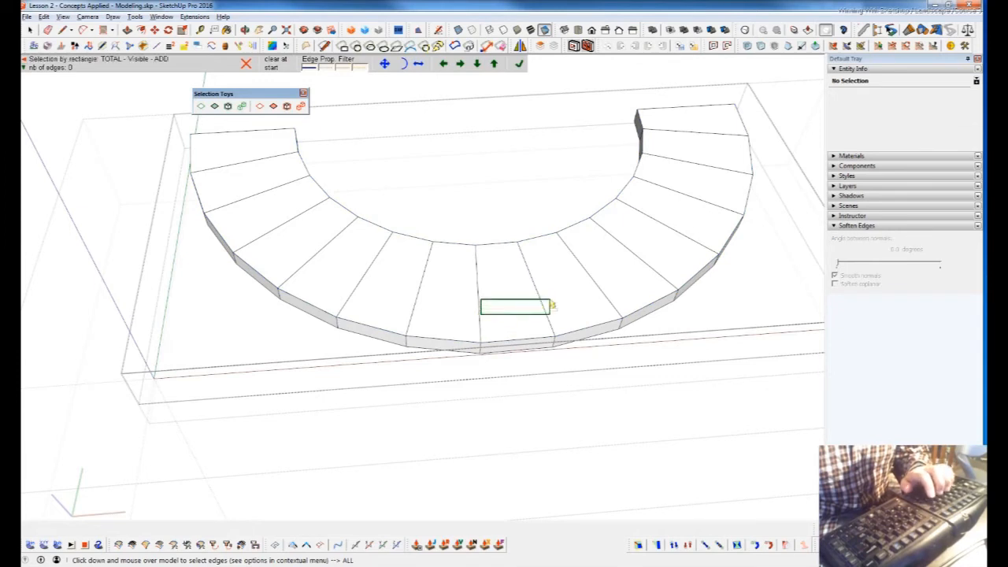
Pick a joint edge on the middle paver with HoverSelect, select all edges of that paver's face and clear the selection.
{"action": "left_click", "coordinate": [481, 310]}
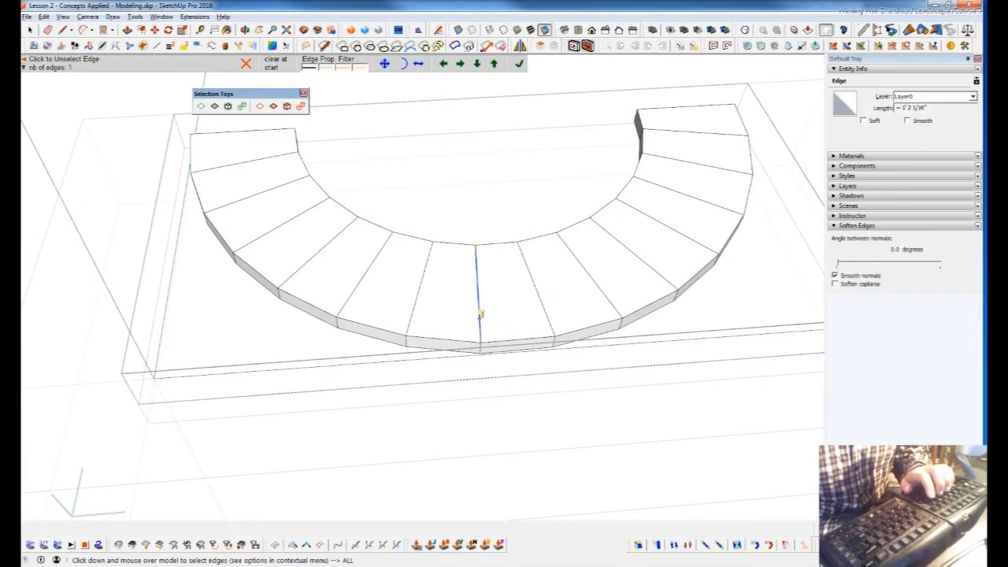
{"action": "left_click_drag", "start_coordinate": [482, 313], "coordinate": [533, 308]}
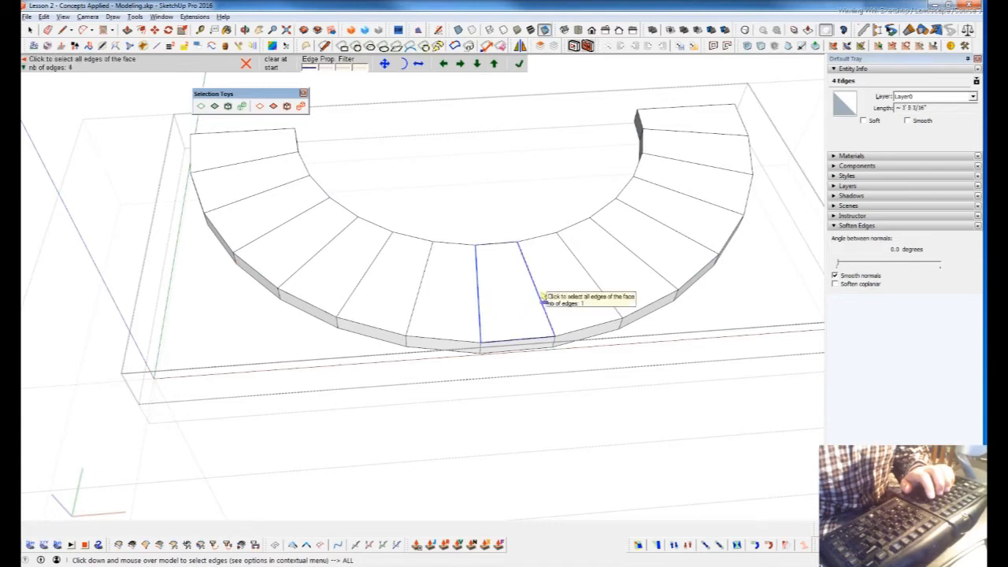
{"action": "key", "text": "Escape"}
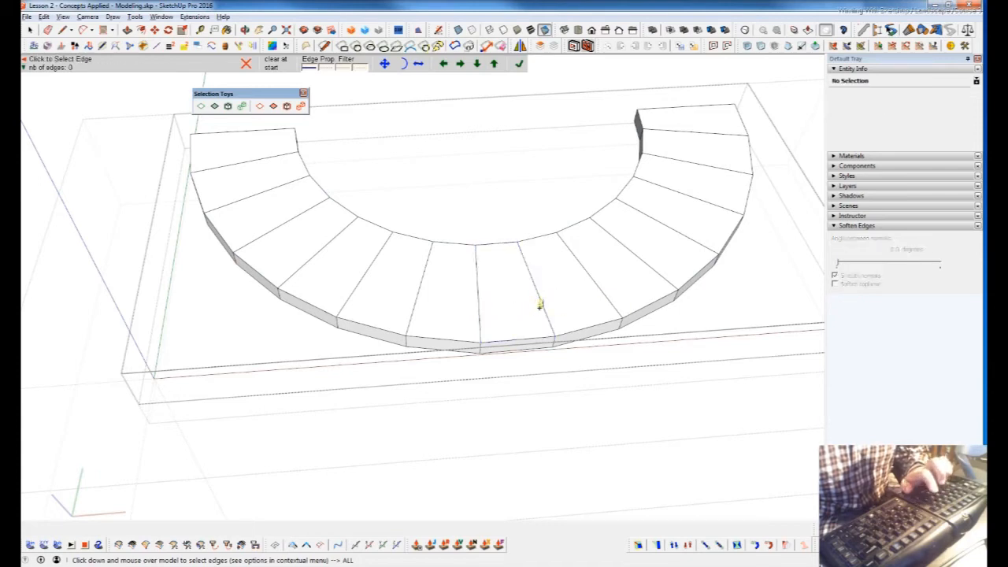
Sweep HoverSelect across the pavers to select the joint lines between them, and return to the Select tool with nothing selected.
{"action": "left_click_drag", "start_coordinate": [540, 309], "coordinate": [687, 189]}
{"action": "mouse_move", "coordinate": [565, 272]}
{"action": "left_mouse_down"}
{"action": "mouse_move", "coordinate": [444, 283]}
{"action": "mouse_move", "coordinate": [331, 250]}
{"action": "mouse_move", "coordinate": [264, 187]}
{"action": "mouse_move", "coordinate": [255, 166]}
{"action": "left_mouse_up"}
{"action": "middle_click_drag", "start_coordinate": [585, 322], "coordinate": [596, 369]}
{"action": "scroll", "coordinate": [492, 332], "scroll_direction": "down", "scroll_amount": 5}
{"action": "scroll", "coordinate": [492, 332], "scroll_direction": "down", "scroll_amount": 3}
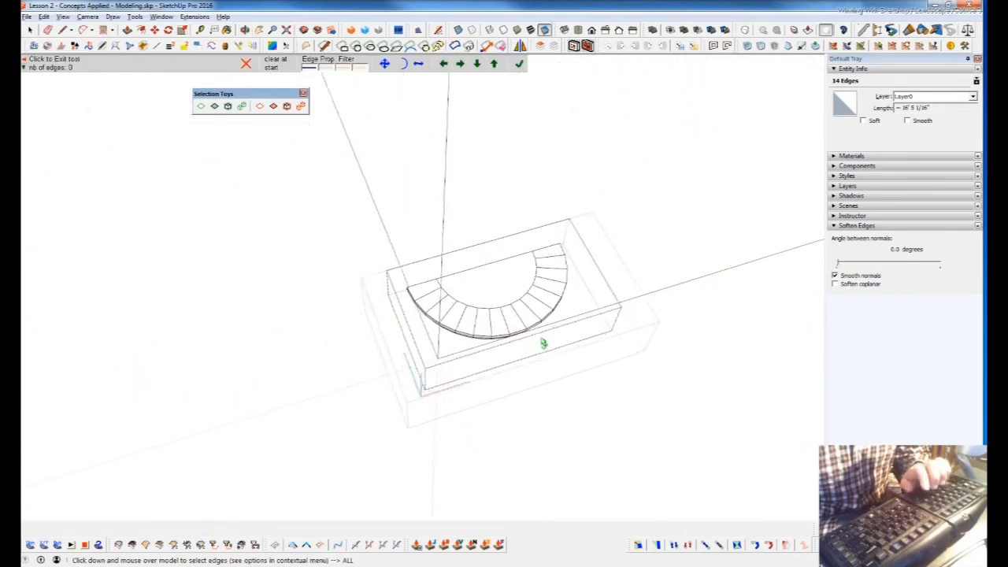
{"action": "key", "text": "space"}
{"action": "scroll", "coordinate": [587, 307], "scroll_direction": "up", "scroll_amount": 9}
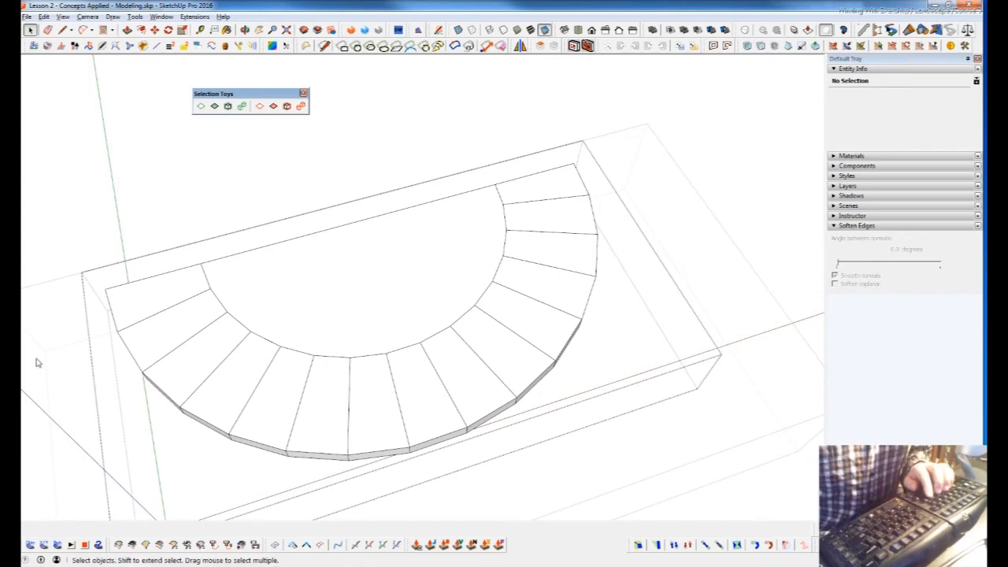
{"action": "scroll", "coordinate": [338, 398], "scroll_direction": "down", "scroll_amount": 5}
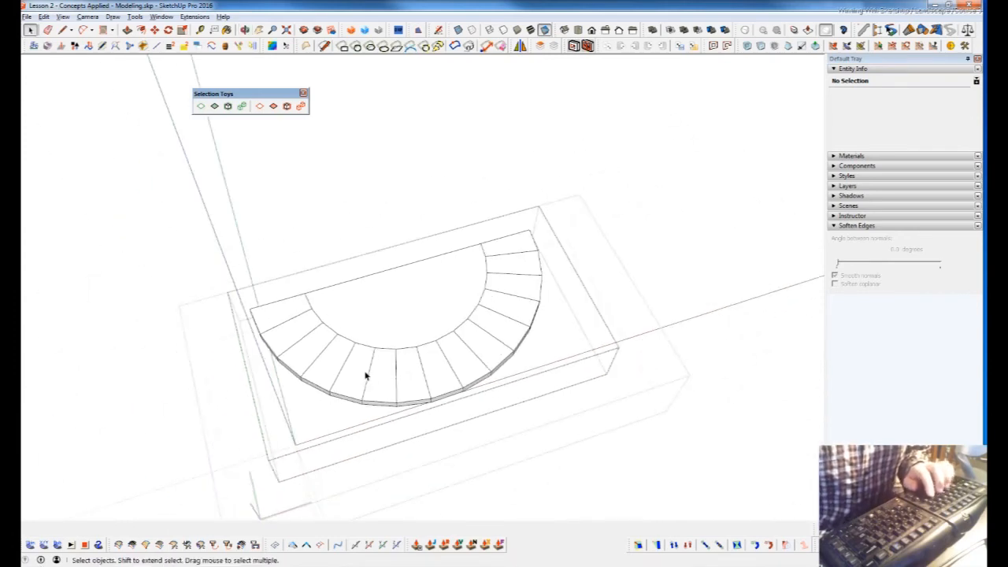
Switch to Notepad, read through the keyboard shortcuts list and return to SketchUp.
{"action": "key", "text": "alt+Tab"}
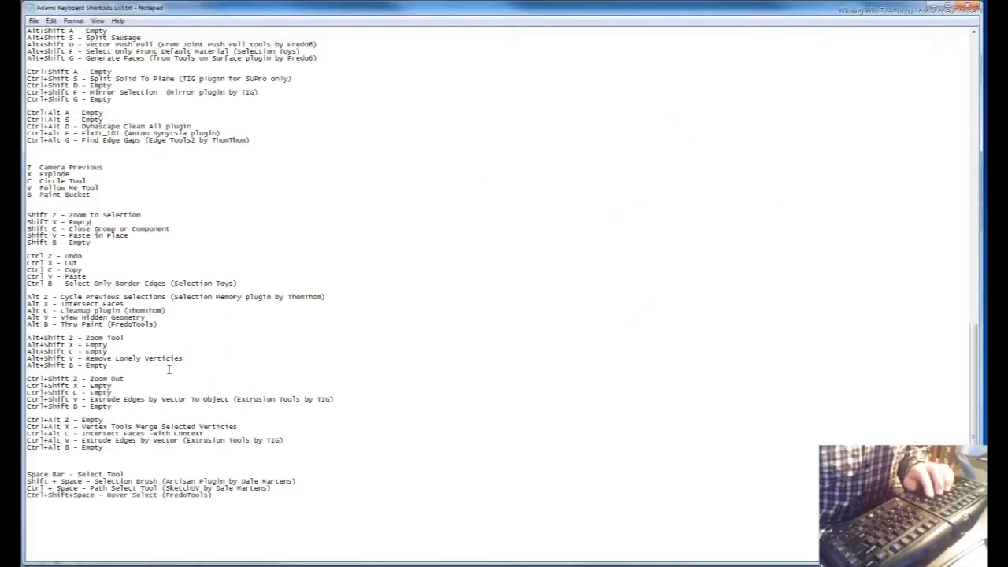
{"action": "scroll", "coordinate": [251, 381], "scroll_direction": "up", "scroll_amount": 20}
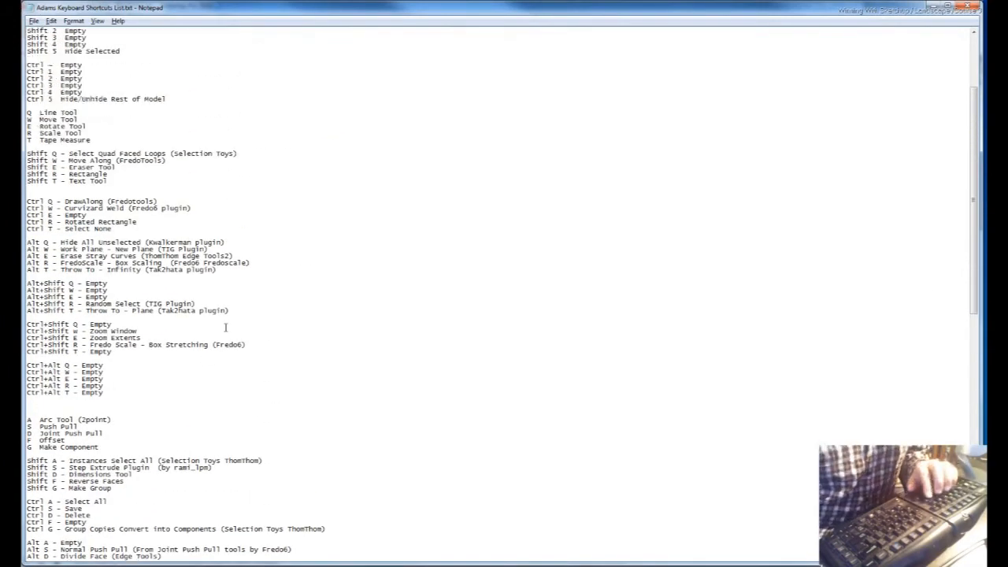
{"action": "scroll", "coordinate": [265, 271], "scroll_direction": "up", "scroll_amount": 6}
{"action": "scroll", "coordinate": [272, 270], "scroll_direction": "down", "scroll_amount": 14}
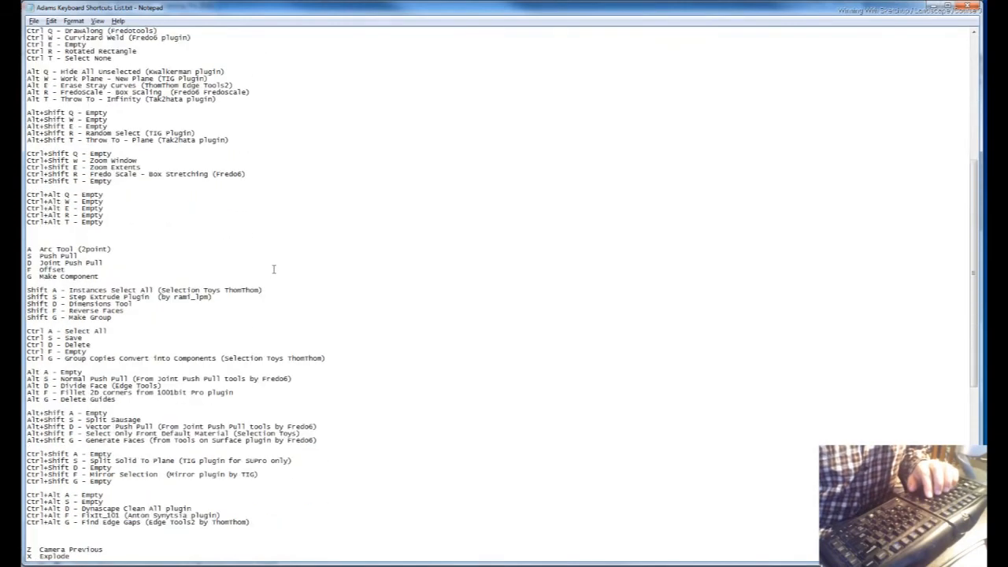
{"action": "scroll", "coordinate": [274, 271], "scroll_direction": "down", "scroll_amount": 7}
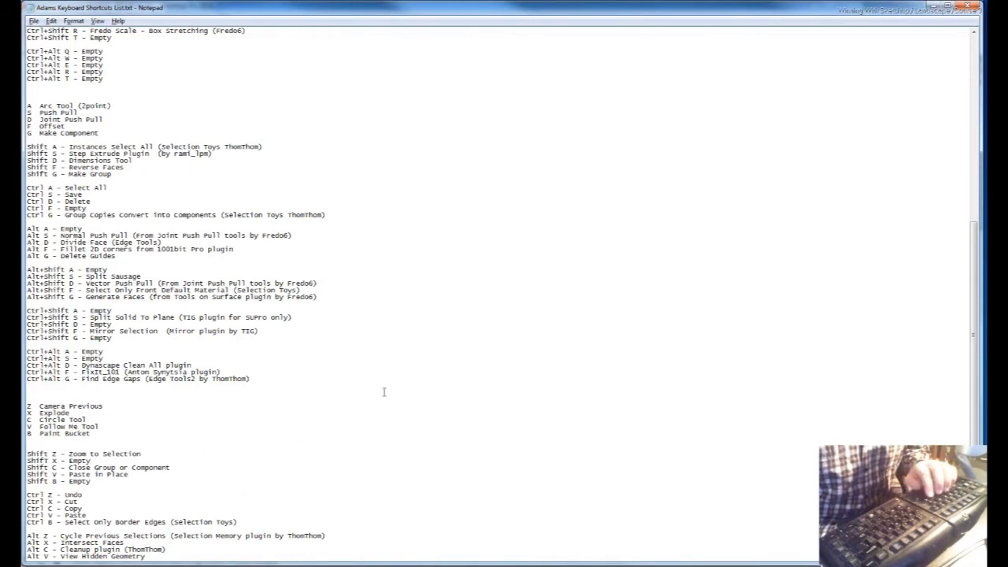
{"action": "key", "text": "alt+Tab"}
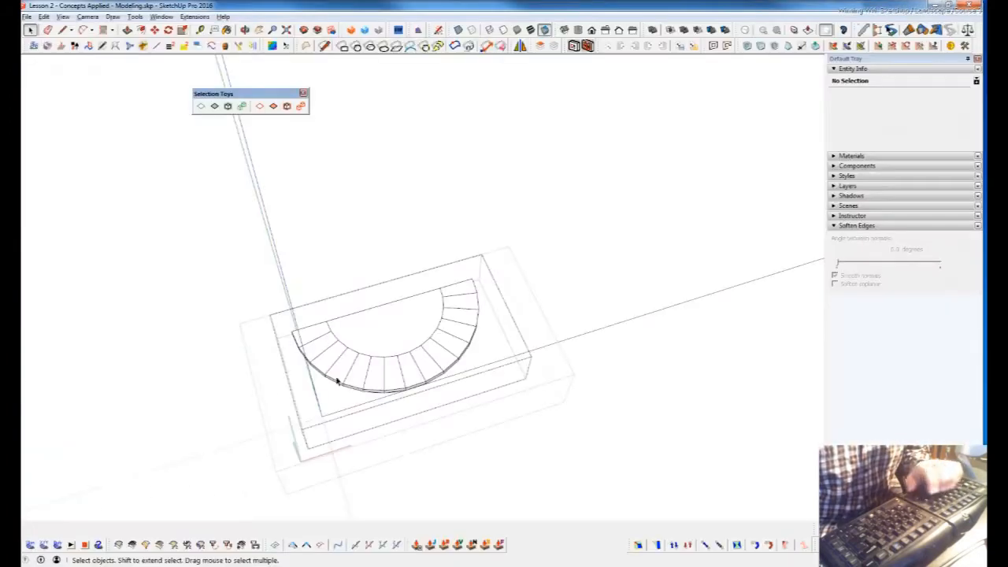
Leave the semicircular steps' nested groups and bring the pergola and the plain shapes beside it into view.
{"action": "middle_click_drag", "start_coordinate": [556, 395], "coordinate": [402, 337]}
{"action": "scroll", "coordinate": [374, 332], "scroll_direction": "down", "scroll_amount": 5}
{"action": "key", "text": "Escape"}
{"action": "scroll", "coordinate": [373, 334], "scroll_direction": "down", "scroll_amount": 2}
{"action": "key", "text": "Escape"}
{"action": "middle_click_drag", "start_coordinate": [331, 349], "coordinate": [612, 337], "text": "shift"}
{"action": "scroll", "coordinate": [612, 318], "scroll_direction": "up", "scroll_amount": 2}
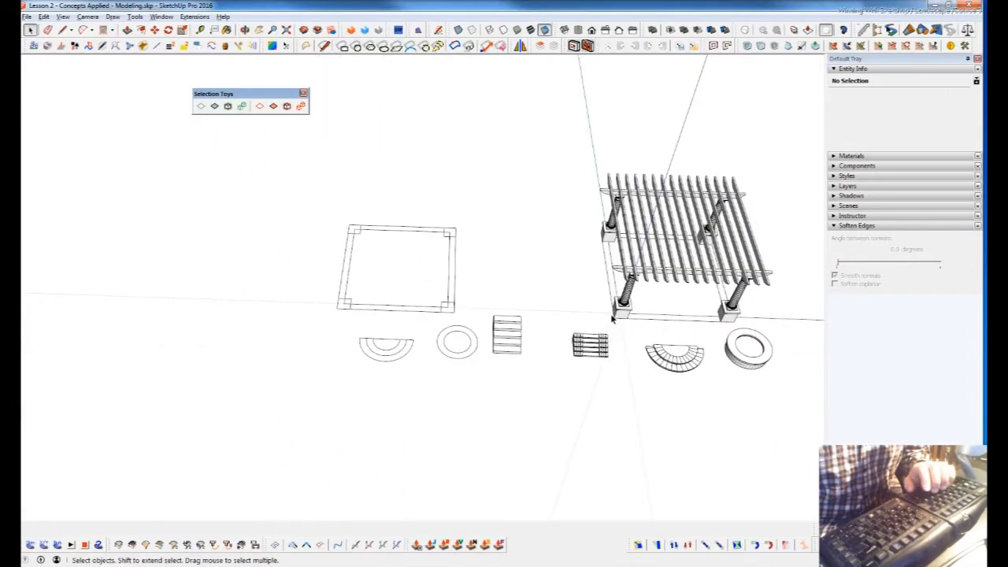
Open the plain straight steps' group and push the four upper treads down level with the lowest step.
{"action": "scroll", "coordinate": [504, 345], "scroll_direction": "up", "scroll_amount": 6}
{"action": "middle_click_drag", "start_coordinate": [504, 355], "coordinate": [614, 307]}
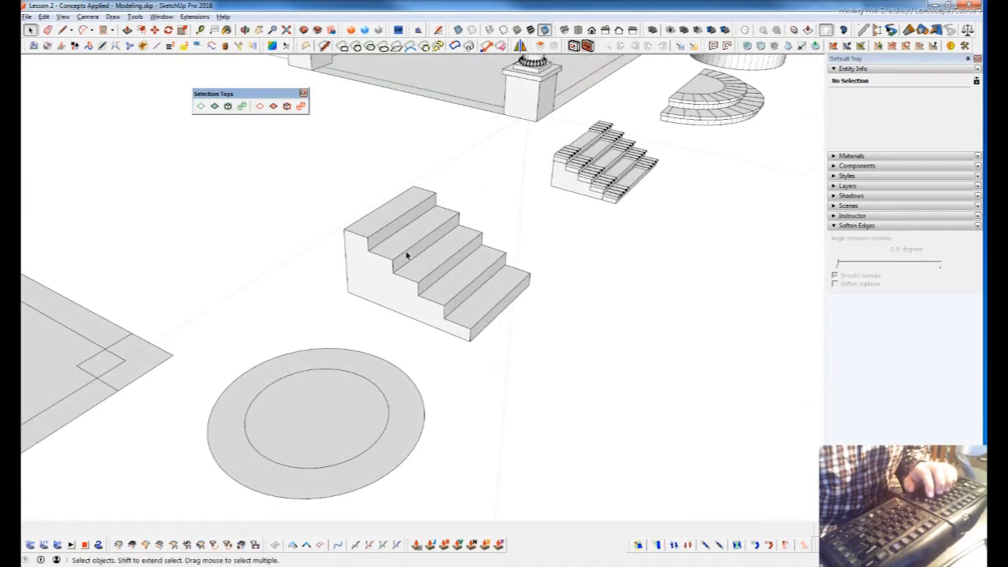
{"action": "scroll", "coordinate": [405, 255], "scroll_direction": "up", "scroll_amount": 2}
{"action": "double_click", "coordinate": [542, 367]}
{"action": "key", "text": "ctrl+a"}
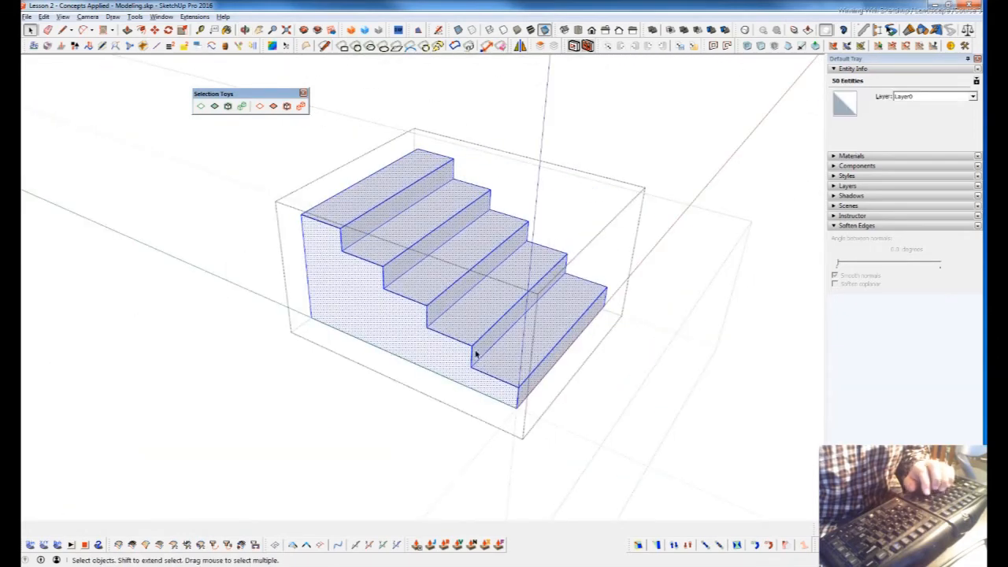
{"action": "key", "text": "p"}
{"action": "left_click_drag", "start_coordinate": [352, 214], "coordinate": [394, 238]}
{"action": "left_click_drag", "start_coordinate": [542, 317], "coordinate": [544, 338]}
{"action": "left_click_drag", "start_coordinate": [455, 263], "coordinate": [514, 341]}
{"action": "left_click_drag", "start_coordinate": [416, 223], "coordinate": [483, 310]}
{"action": "left_click_drag", "start_coordinate": [389, 202], "coordinate": [508, 291]}
Select the five tread faces of the leveled steps and move them down onto the base to flatten the block.
{"action": "key", "text": "space"}
{"action": "left_click", "coordinate": [488, 351]}
{"action": "left_click", "coordinate": [480, 339], "text": "ctrl"}
{"action": "left_click", "coordinate": [444, 308], "text": "ctrl"}
{"action": "left_click", "coordinate": [401, 286], "text": "ctrl"}
{"action": "left_click", "coordinate": [355, 279], "text": "ctrl"}
{"action": "key", "text": "m"}
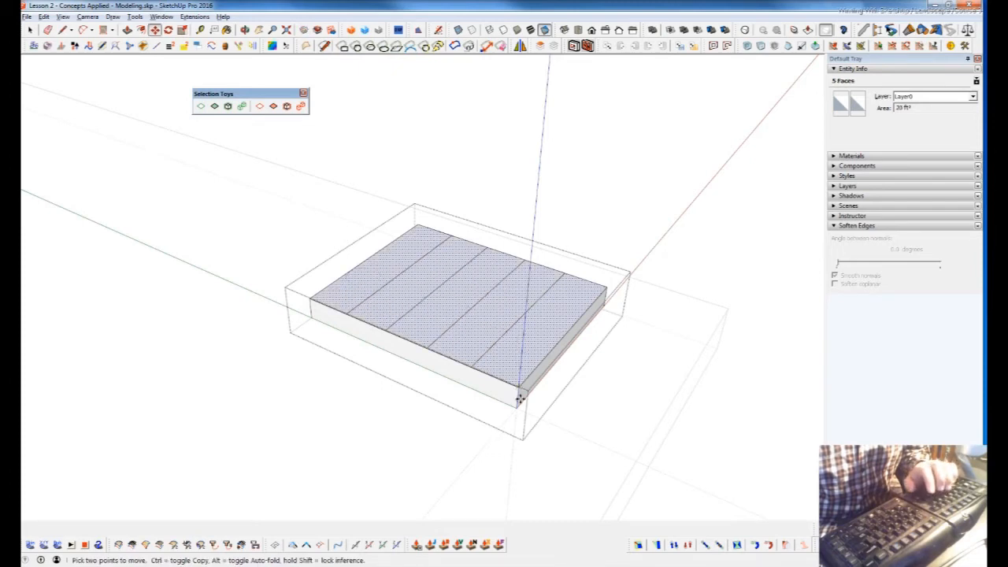
{"action": "left_click_drag", "start_coordinate": [519, 400], "coordinate": [518, 408]}
Select the flattened steps' darker strip faces, reverse them to match the lighter strip and close the group.
{"action": "key", "text": "space"}
{"action": "left_click", "coordinate": [515, 363]}
{"action": "triple_click", "coordinate": [441, 338]}
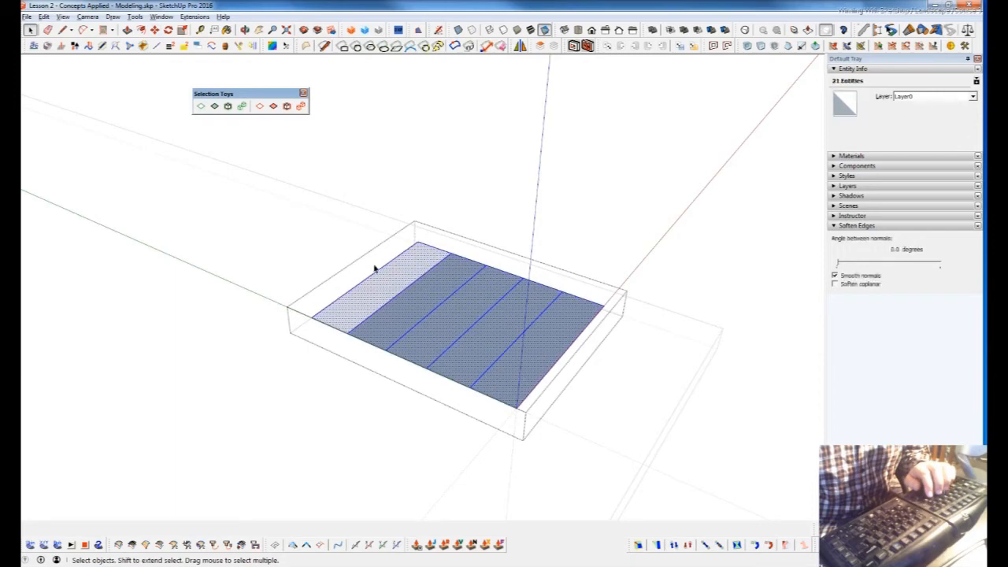
{"action": "left_click", "coordinate": [441, 338]}
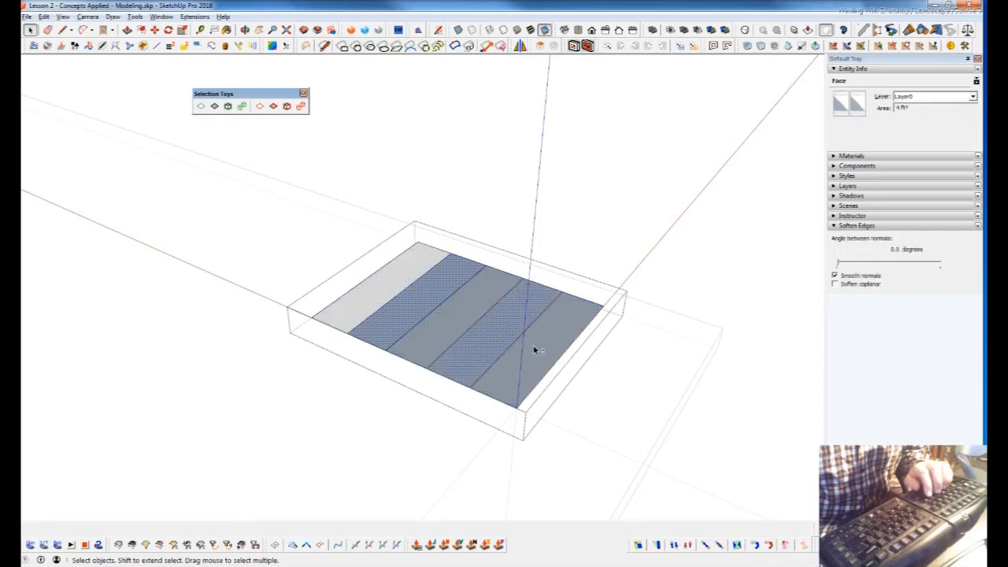
{"action": "scroll", "coordinate": [512, 344], "scroll_direction": "down", "scroll_amount": 3}
{"action": "key", "text": "Escape"}
Reopen the flattened steps' group, select its connected geometry, clear the selection and leave the groups.
{"action": "left_click", "coordinate": [461, 400]}
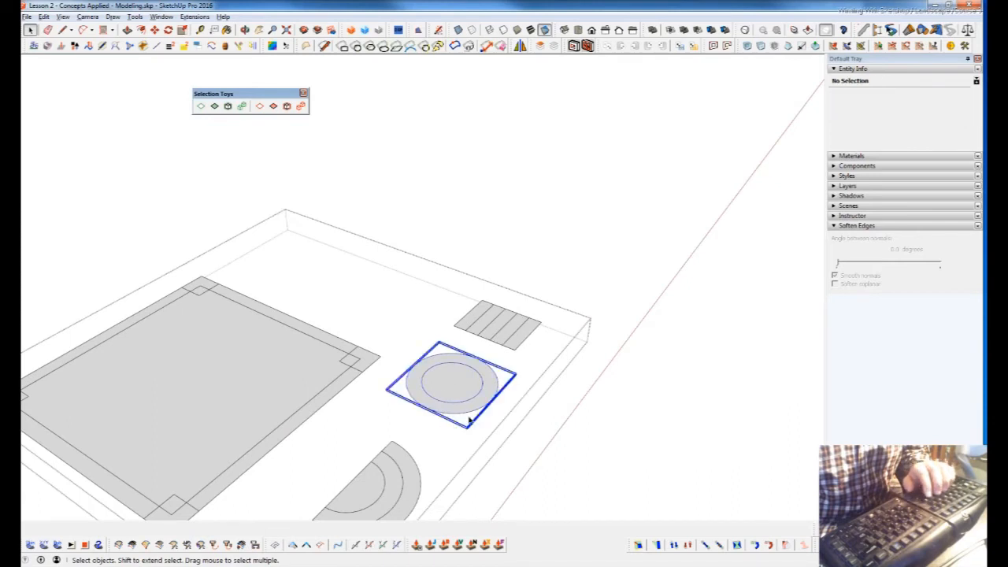
{"action": "double_click", "coordinate": [506, 338]}
{"action": "left_click", "coordinate": [507, 338]}
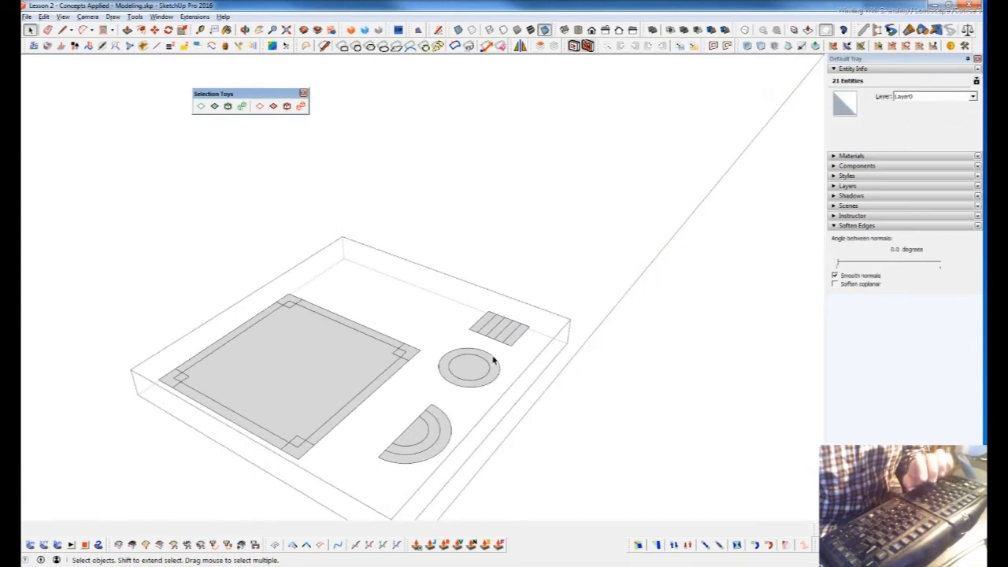
{"action": "middle_click_drag", "start_coordinate": [463, 417], "coordinate": [270, 409]}
{"action": "left_click", "coordinate": [283, 360]}
{"action": "middle_click_drag", "start_coordinate": [284, 360], "coordinate": [437, 304]}
{"action": "scroll", "coordinate": [437, 304], "scroll_direction": "down", "scroll_amount": 3}
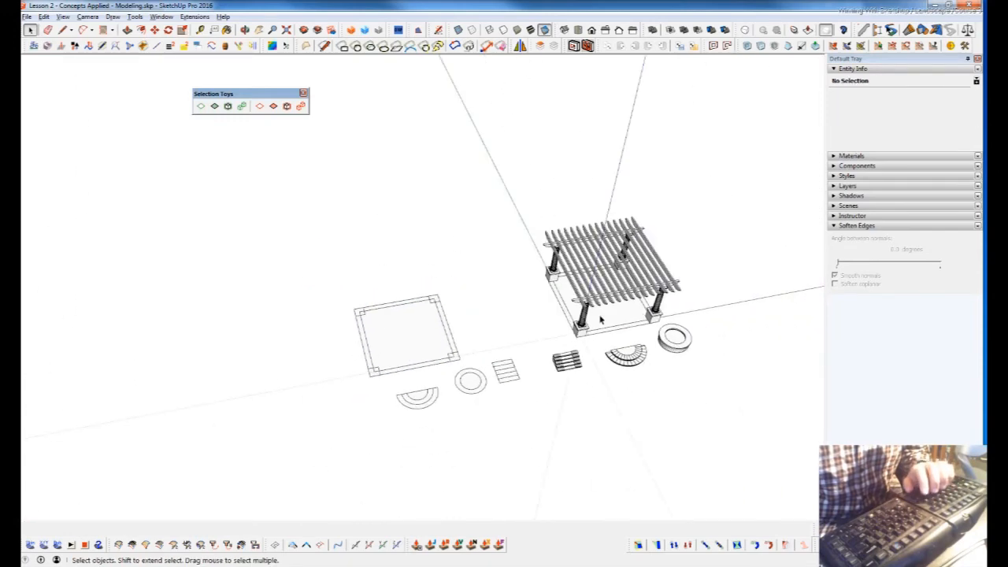
Dock the floating Selection Toys toolbar alongside the other plugin toolbars below the model.
{"action": "scroll", "coordinate": [592, 319], "scroll_direction": "up", "scroll_amount": 4}
{"action": "scroll", "coordinate": [674, 351], "scroll_direction": "down", "scroll_amount": 1}
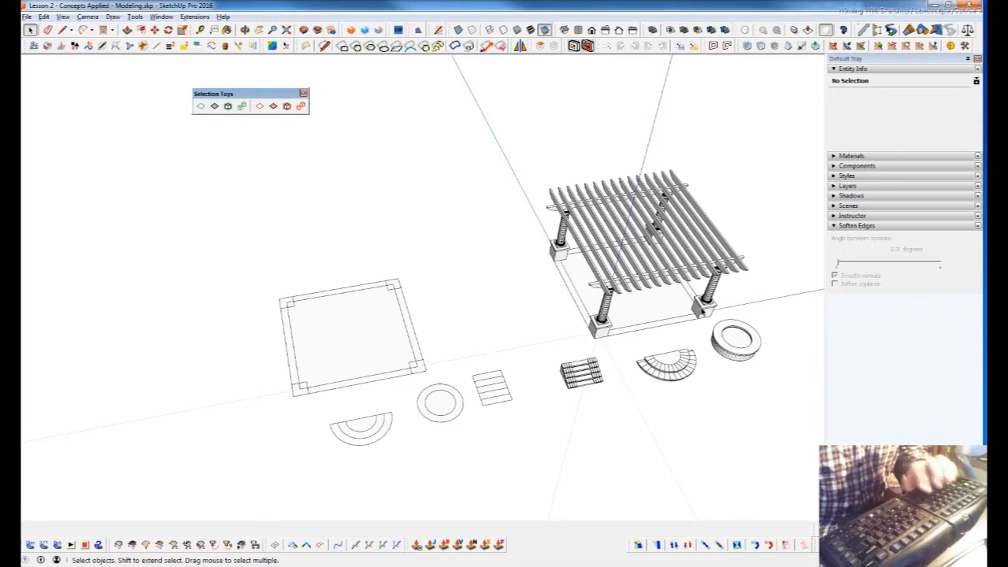
{"action": "scroll", "coordinate": [592, 432], "scroll_direction": "up", "scroll_amount": 4}
{"action": "scroll", "coordinate": [641, 354], "scroll_direction": "down", "scroll_amount": 3}
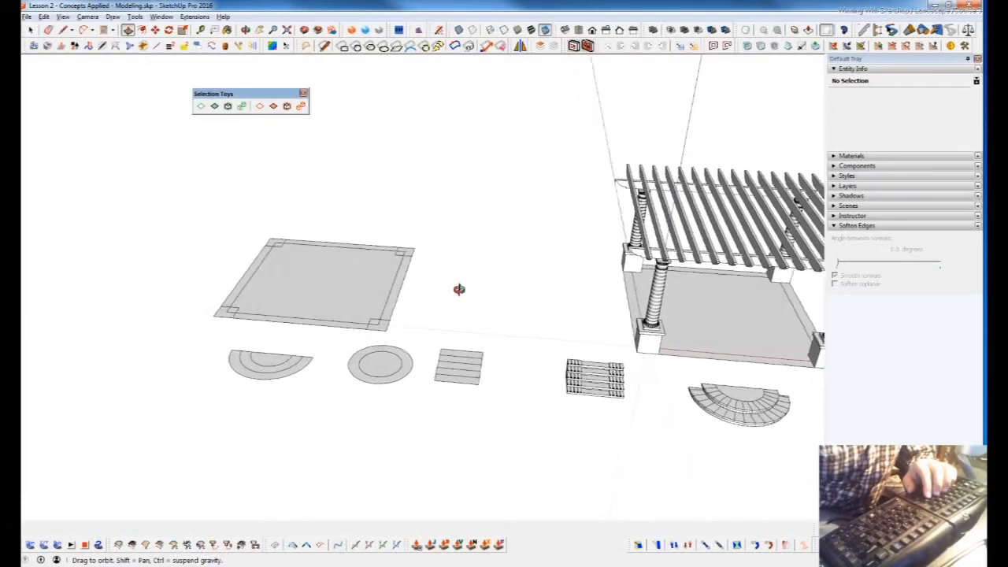
{"action": "middle_click_drag", "start_coordinate": [459, 290], "coordinate": [450, 332]}
{"action": "left_click_drag", "start_coordinate": [284, 96], "coordinate": [583, 547]}
{"action": "key", "text": "o"}
{"action": "left_click_drag", "start_coordinate": [414, 457], "coordinate": [764, 451]}
{"action": "middle_click_drag", "start_coordinate": [764, 452], "coordinate": [743, 450]}
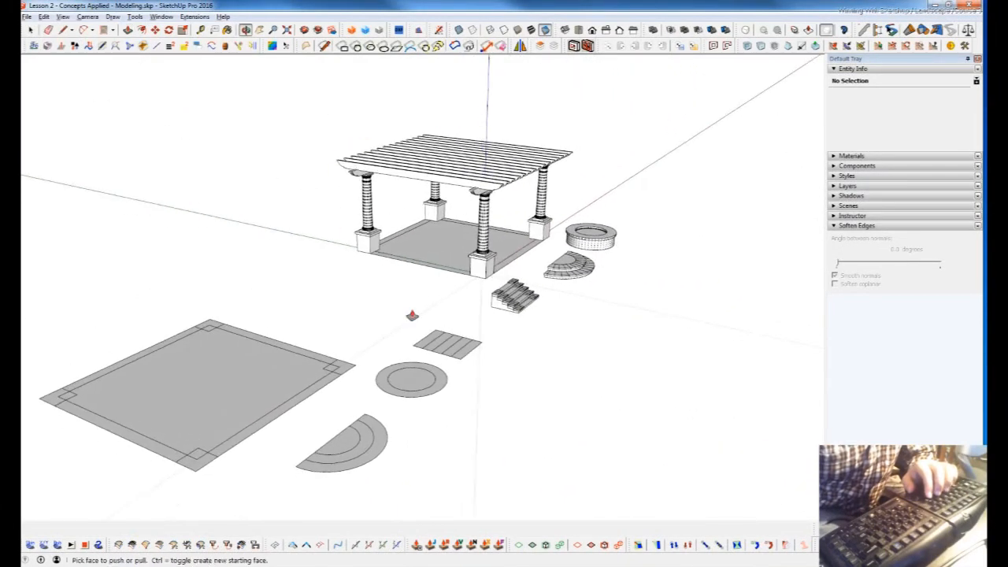
{"action": "middle_click_drag", "start_coordinate": [455, 347], "coordinate": [497, 340]}
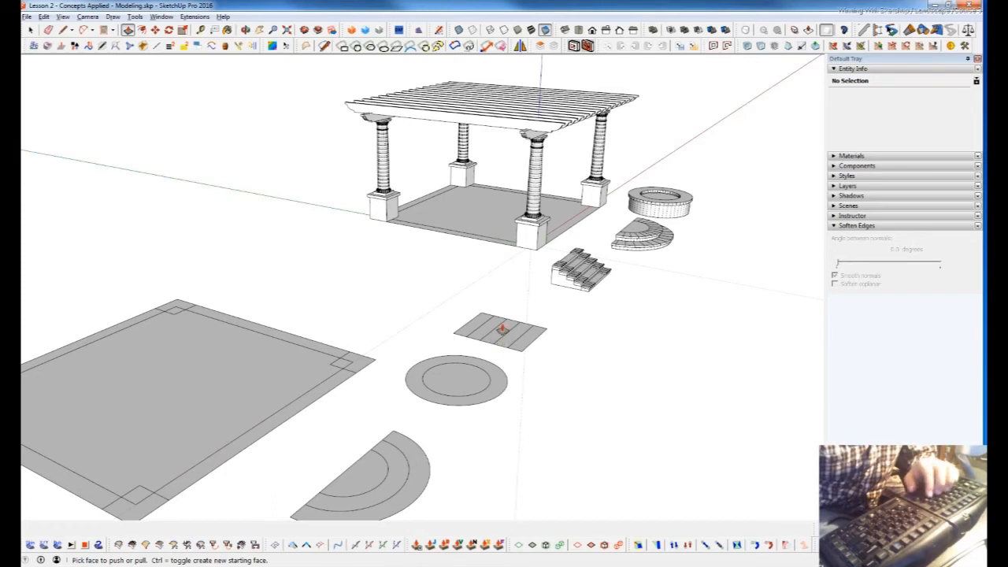
{"action": "middle_click_drag", "start_coordinate": [492, 404], "coordinate": [558, 387]}
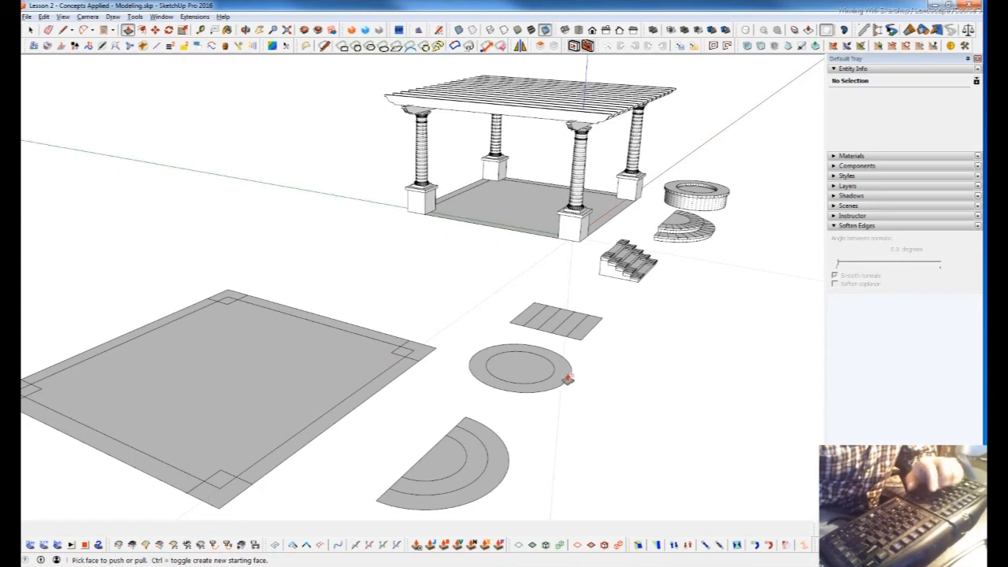
{"action": "middle_click_drag", "start_coordinate": [551, 384], "coordinate": [509, 316]}
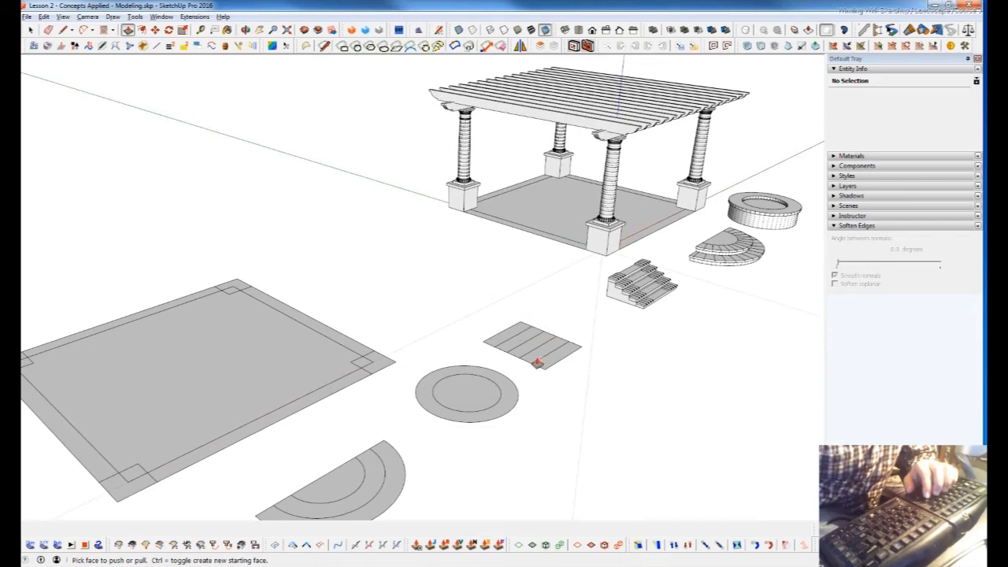
Open the flat landscape shapes' group and pick the five-strip steps group nested inside it.
{"action": "middle_click_drag", "start_coordinate": [537, 362], "coordinate": [579, 343]}
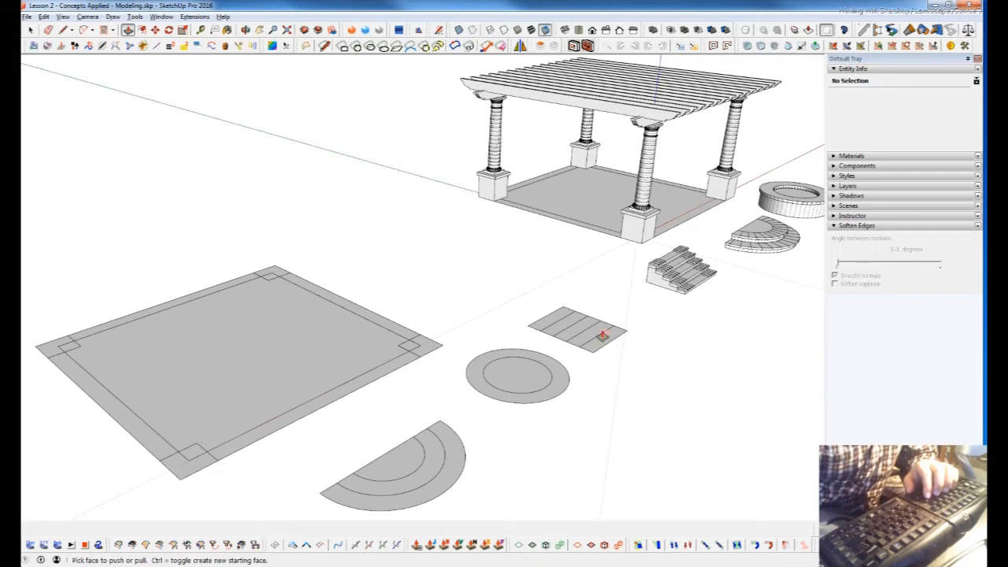
{"action": "scroll", "coordinate": [619, 333], "scroll_direction": "up", "scroll_amount": 4}
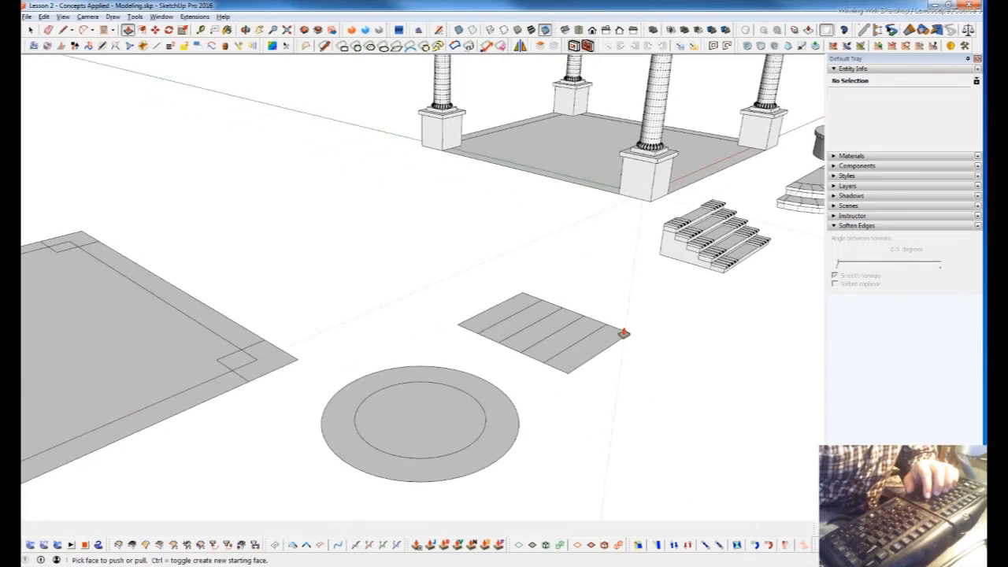
{"action": "middle_click_drag", "start_coordinate": [619, 333], "coordinate": [624, 360]}
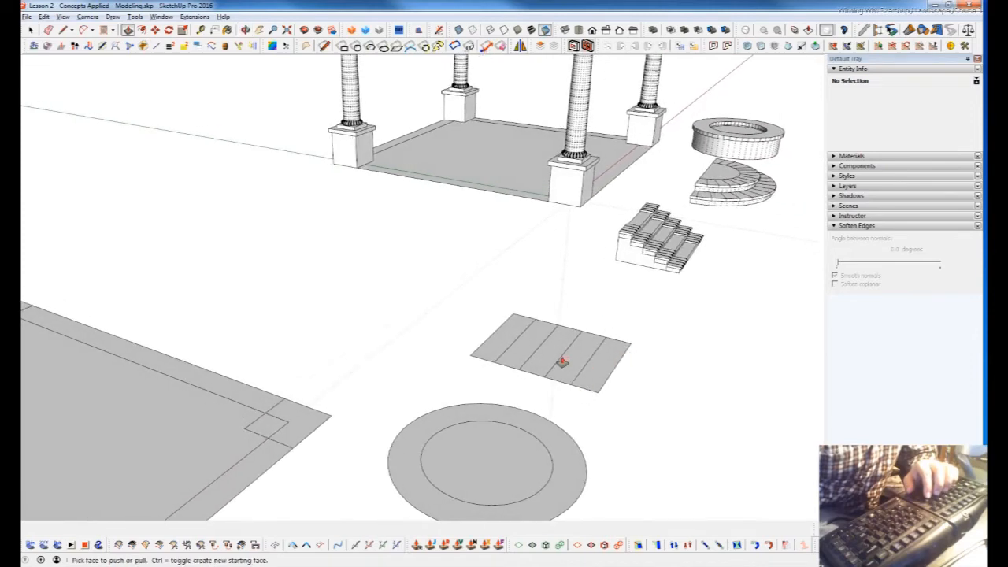
{"action": "scroll", "coordinate": [609, 366], "scroll_direction": "up", "scroll_amount": 3}
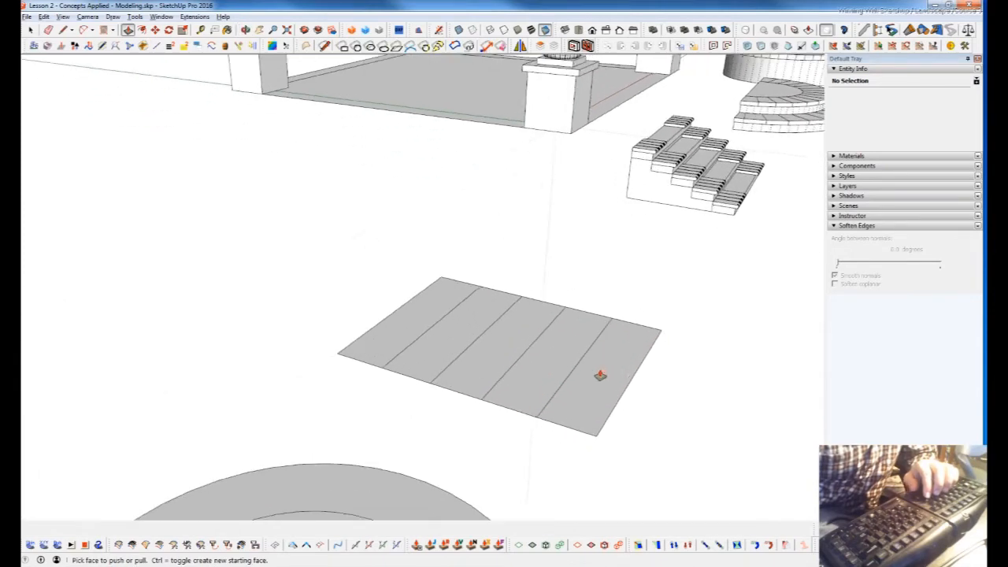
{"action": "key", "text": "space"}
{"action": "double_click", "coordinate": [625, 379]}
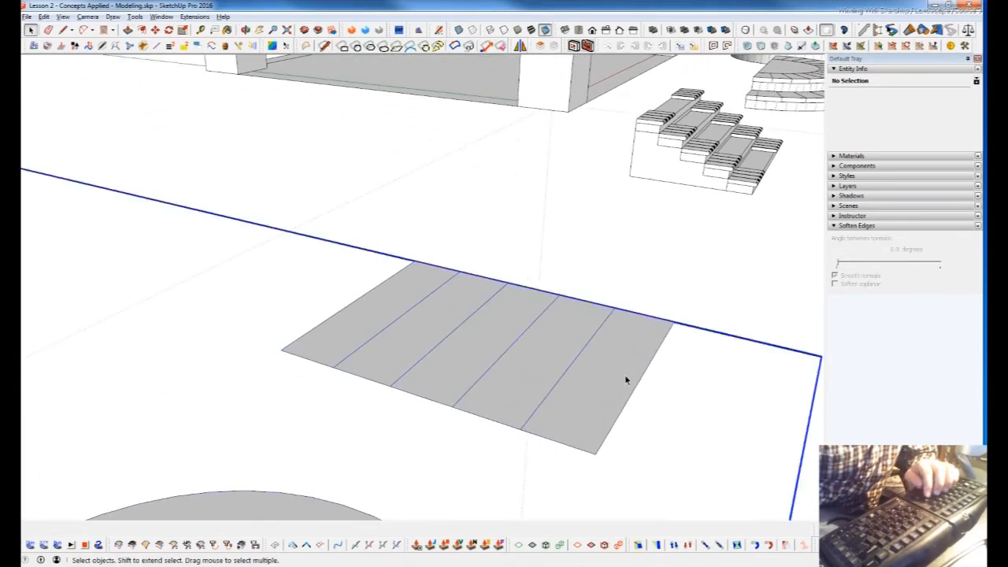
{"action": "key", "text": "Escape"}
{"action": "middle_click_drag", "start_coordinate": [603, 393], "coordinate": [627, 349]}
{"action": "left_click", "coordinate": [628, 349]}
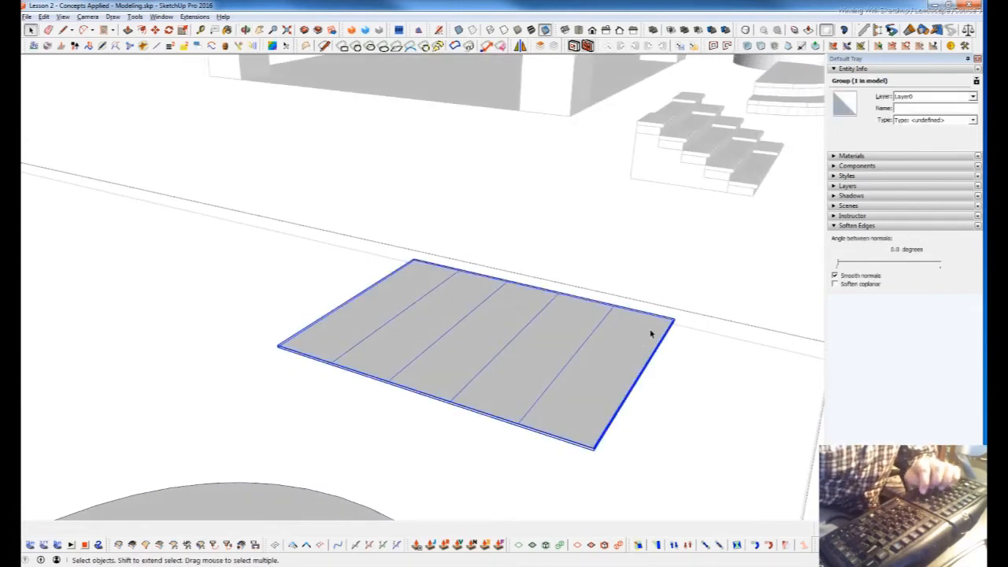
{"action": "key", "text": "j"}
{"action": "middle_click_drag", "start_coordinate": [625, 350], "coordinate": [596, 371]}
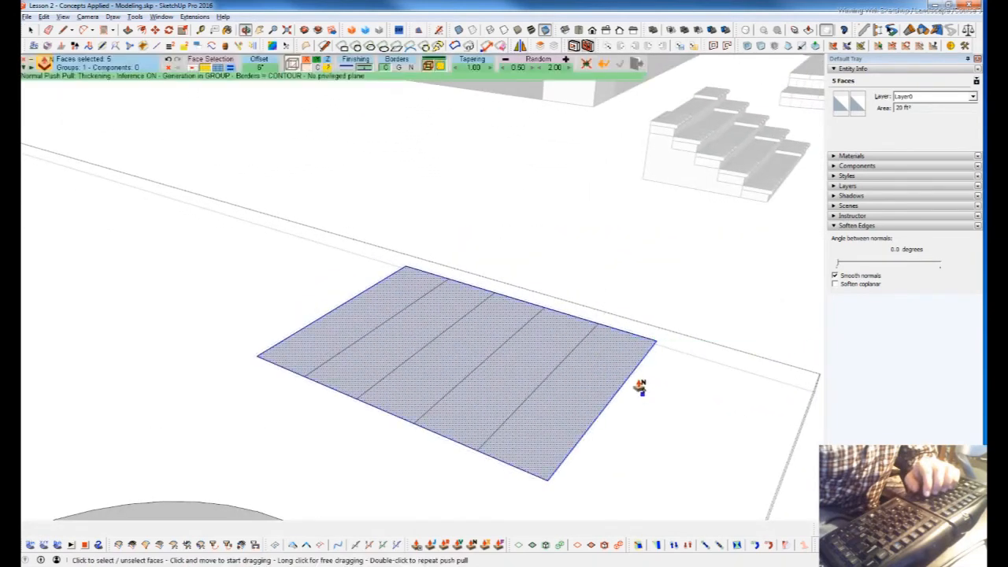
{"action": "key", "text": "Escape"}
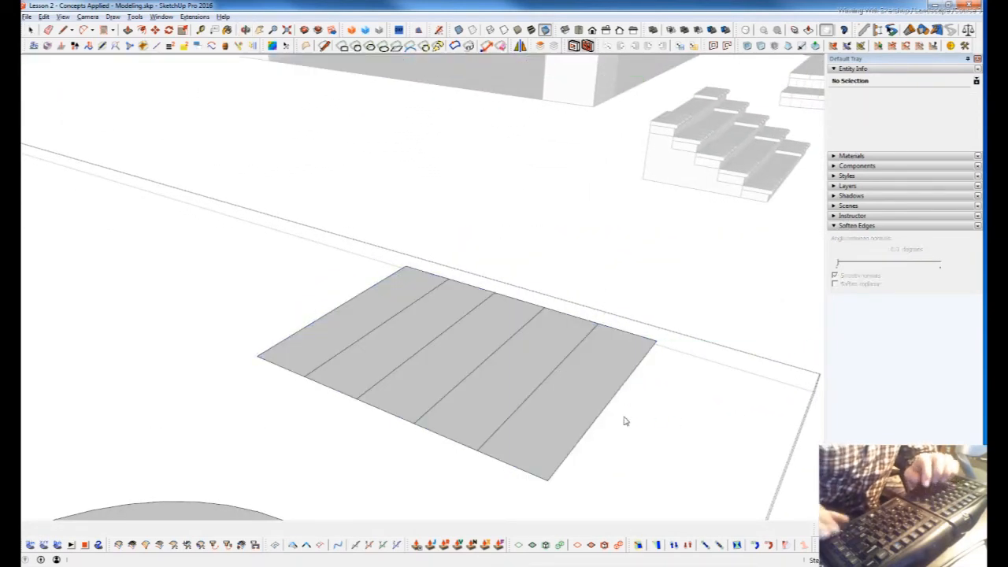
Raise the five strips into ascending stair levels about 0.152 m apart and merge their coplanar faces with FixIt 101.
{"action": "key", "text": "Num_Lock"}
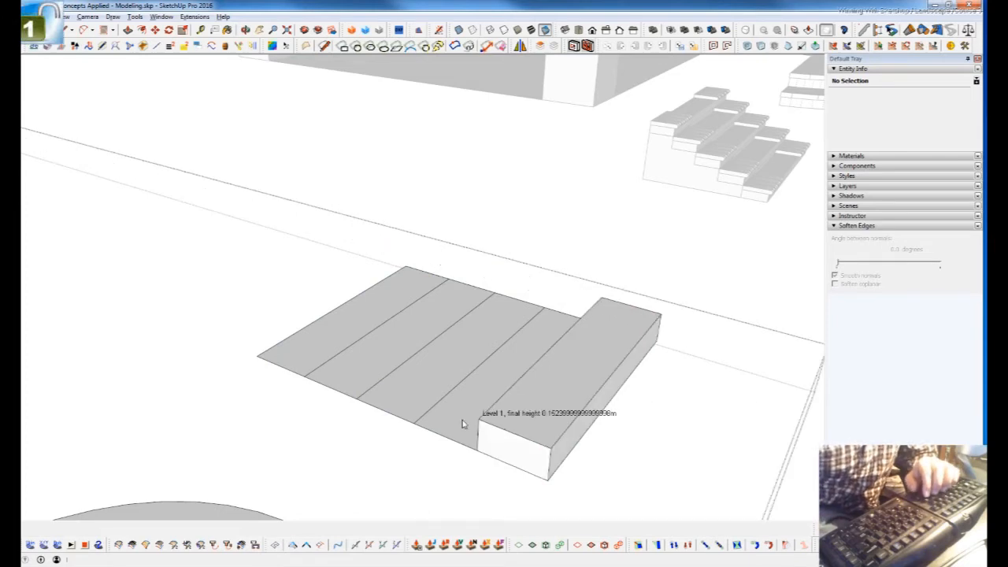
{"action": "middle_click_drag", "start_coordinate": [296, 356], "coordinate": [599, 405]}
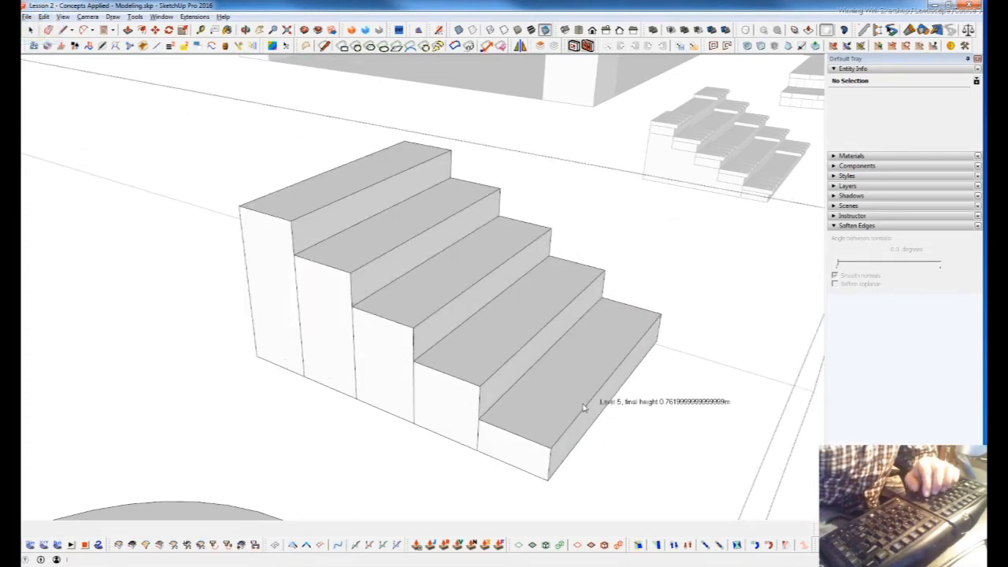
{"action": "scroll", "coordinate": [536, 401], "scroll_direction": "down", "scroll_amount": 3}
{"action": "triple_click", "coordinate": [535, 401]}
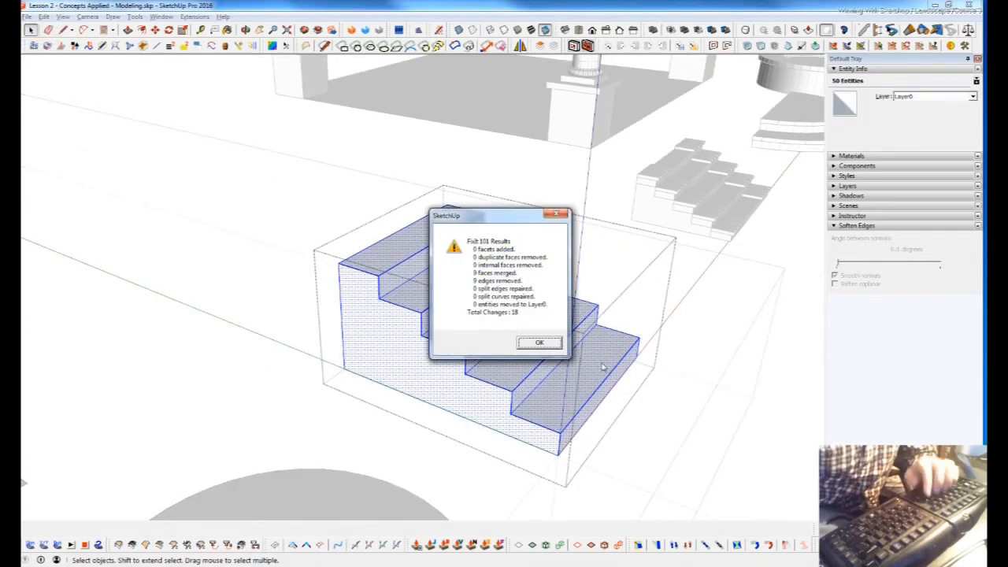
{"action": "left_click", "coordinate": [538, 342]}
Push each of the five stair treads down by the same amount to make room for tread slabs.
{"action": "middle_click_drag", "start_coordinate": [603, 411], "coordinate": [610, 358]}
{"action": "scroll", "coordinate": [619, 333], "scroll_direction": "up", "scroll_amount": 4}
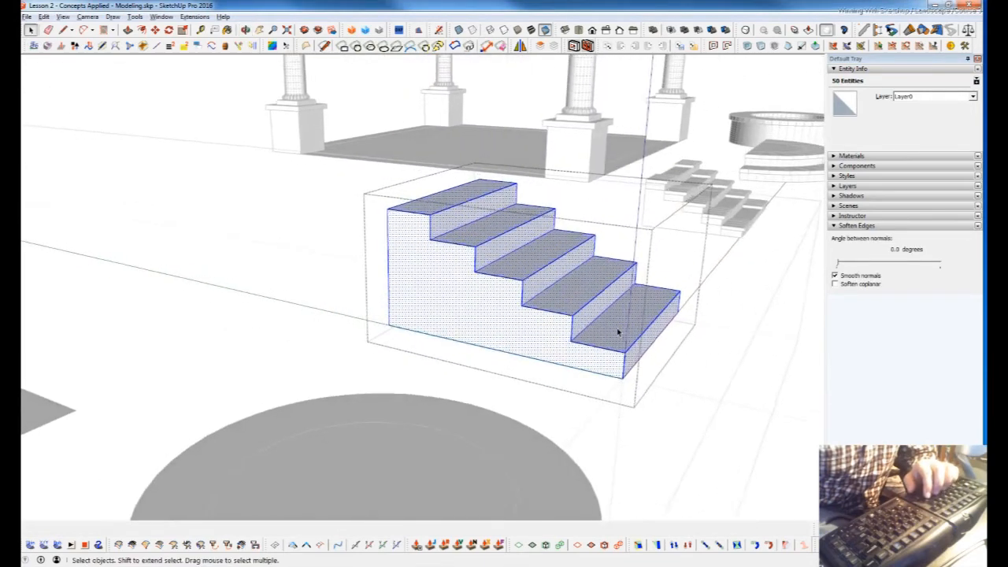
{"action": "key", "text": "p"}
{"action": "left_click", "coordinate": [521, 416]}
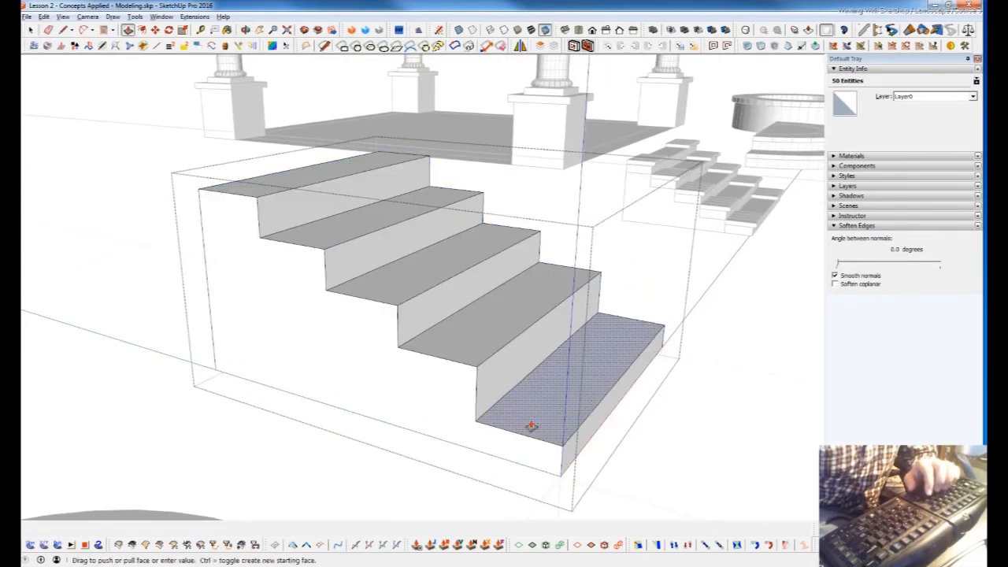
{"action": "left_click", "coordinate": [465, 342]}
{"action": "left_click", "coordinate": [368, 272]}
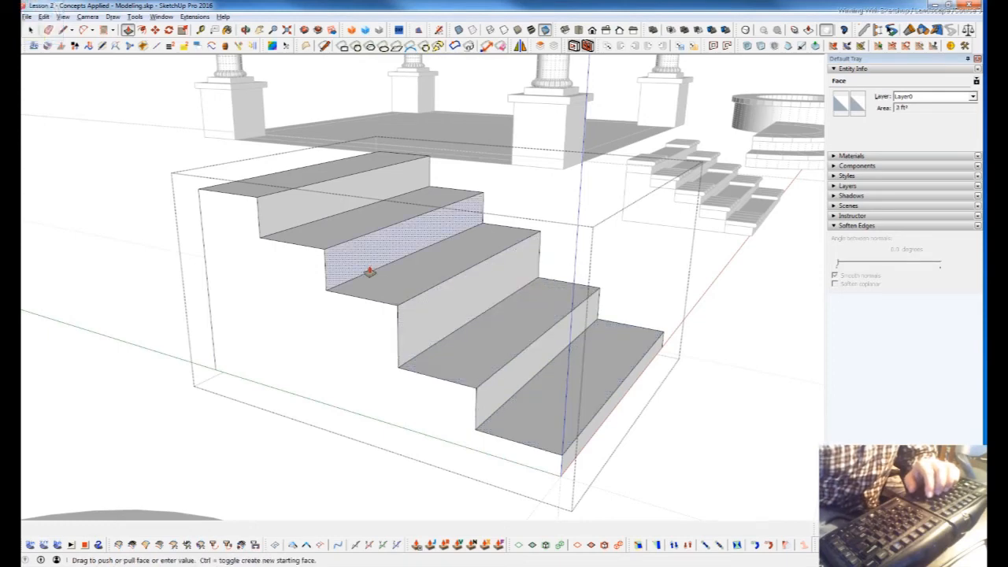
{"action": "left_click", "coordinate": [370, 272]}
{"action": "left_click", "coordinate": [390, 287]}
{"action": "left_click", "coordinate": [391, 288]}
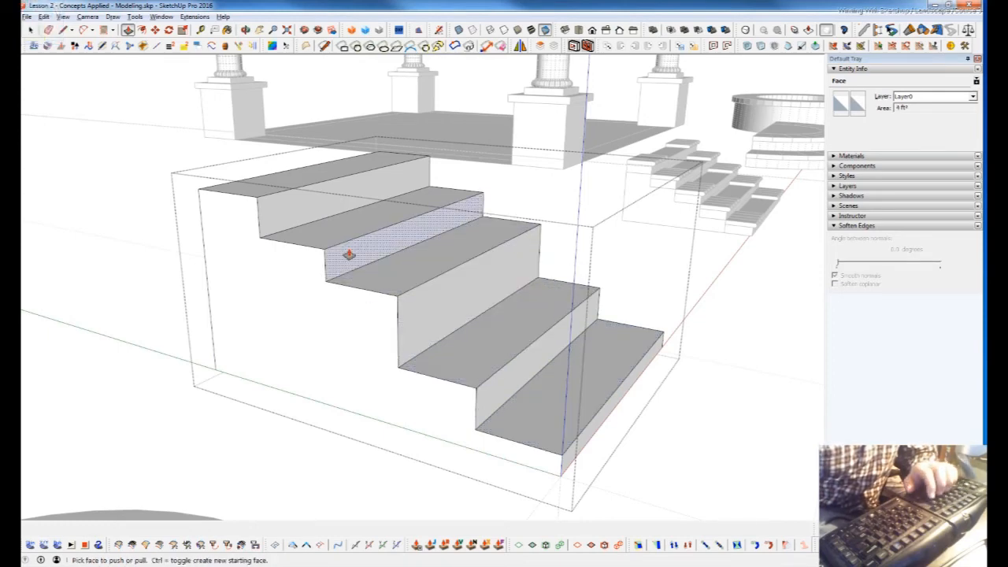
{"action": "left_click", "coordinate": [382, 294]}
{"action": "left_click", "coordinate": [386, 308]}
{"action": "left_click", "coordinate": [357, 231]}
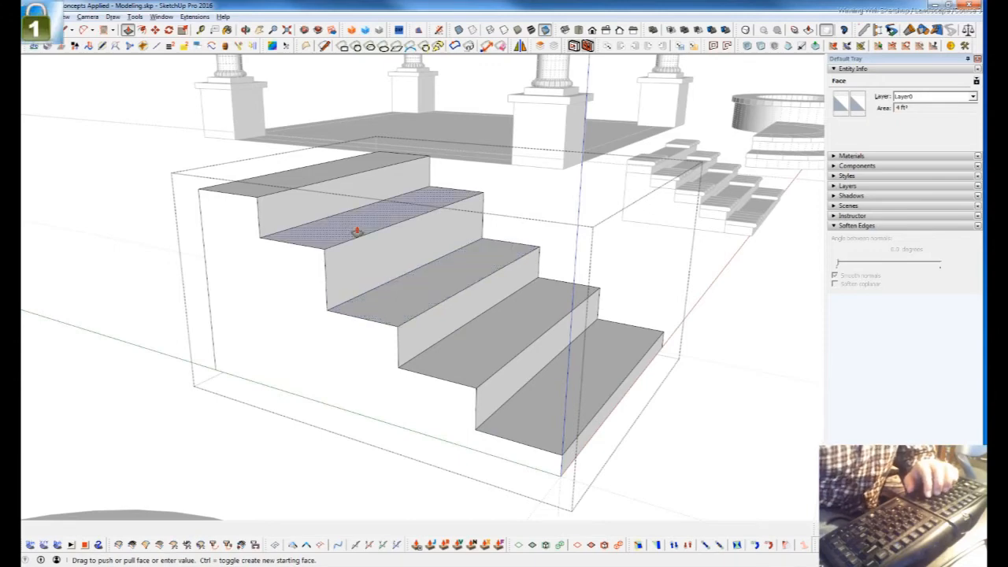
{"action": "left_click", "coordinate": [358, 246]}
{"action": "double_click", "coordinate": [286, 173]}
Thicken the lowest tread face into a separate slab with Joint Push Pull.
{"action": "middle_click_drag", "start_coordinate": [614, 441], "coordinate": [522, 351]}
{"action": "key", "text": "j"}
{"action": "left_click_drag", "start_coordinate": [573, 359], "coordinate": [576, 338]}
Select the lowest tread slab and array copies of it up the stairs so all five steps have one.
{"action": "key", "text": "space"}
{"action": "left_click", "coordinate": [575, 335]}
{"action": "key", "text": "m"}
{"action": "key", "text": "ctrl"}
{"action": "left_click", "coordinate": [474, 353]}
{"action": "left_click", "coordinate": [471, 324]}
{"action": "key", "text": "Num_Lock"}
{"action": "type", "text": "5x"}
{"action": "key", "text": "Return"}
{"action": "scroll", "coordinate": [482, 337], "scroll_direction": "down", "scroll_amount": 3}
{"action": "key", "text": "space"}
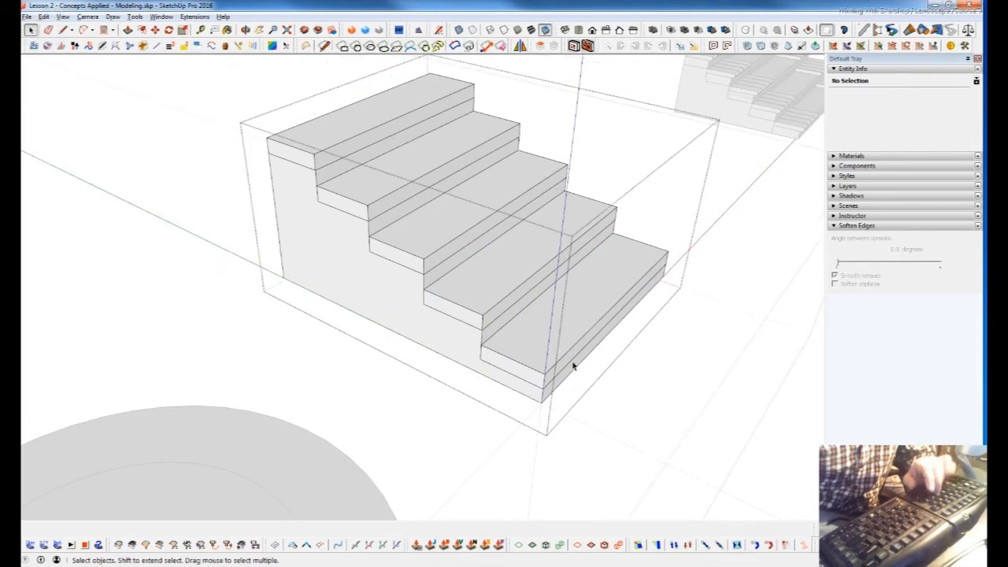
Open the lowest tread slab and pull its front face out to overhang the riser on every step.
{"action": "scroll", "coordinate": [561, 362], "scroll_direction": "up", "scroll_amount": 3}
{"action": "left_click", "coordinate": [551, 373]}
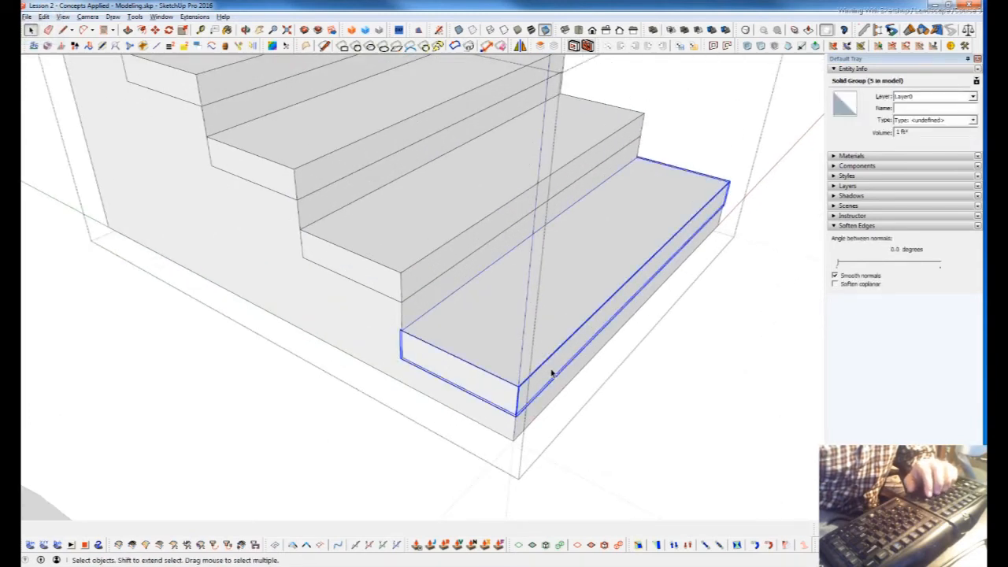
{"action": "double_click", "coordinate": [552, 373]}
{"action": "key", "text": "p"}
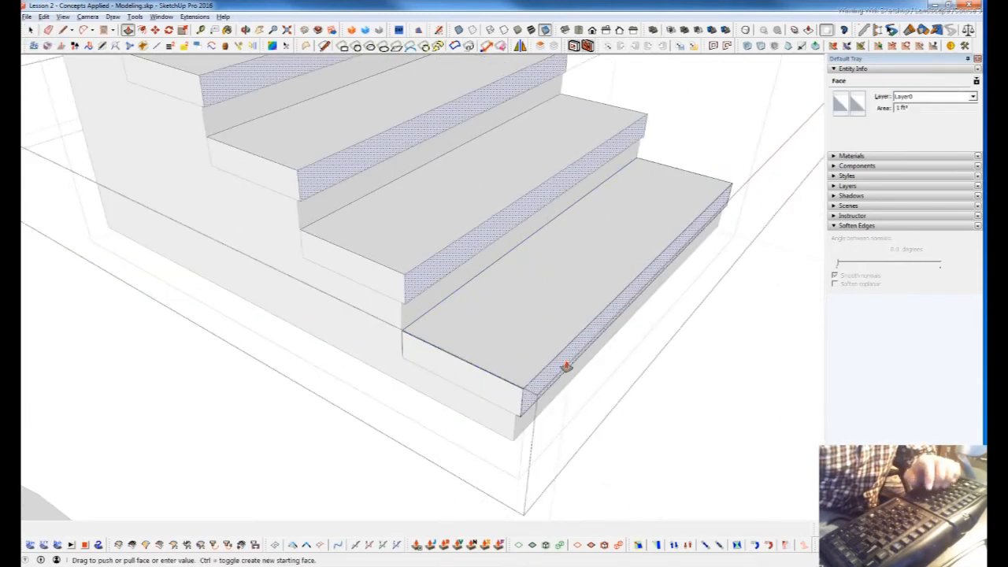
{"action": "key", "text": "Return"}
{"action": "key", "text": "Num_Lock"}
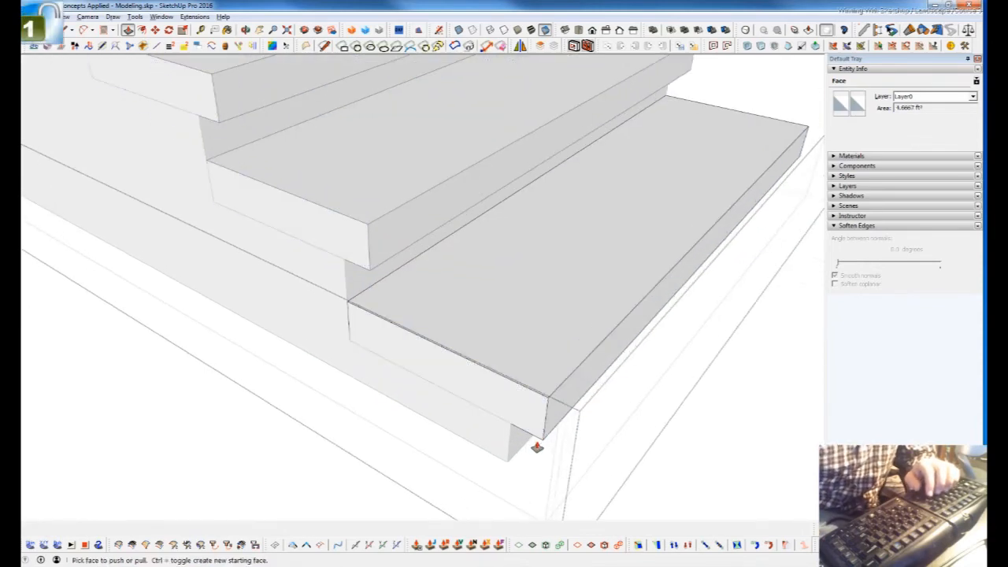
Draw a half-round arc on the tread slab's end and push away the waste corner to form a bullnose.
{"action": "middle_click_drag", "start_coordinate": [567, 434], "coordinate": [540, 342]}
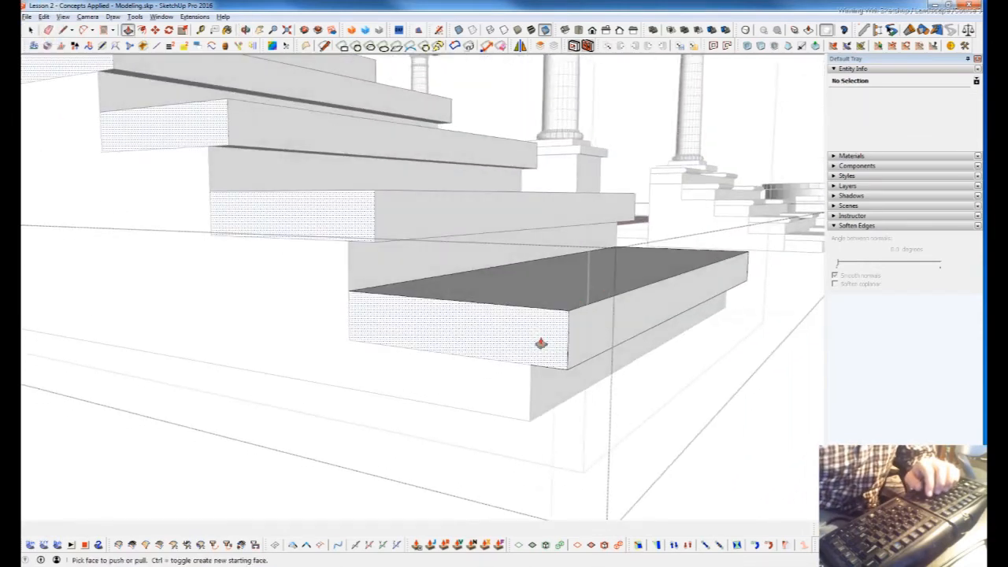
{"action": "scroll", "coordinate": [567, 363], "scroll_direction": "up", "scroll_amount": 2}
{"action": "key", "text": "l"}
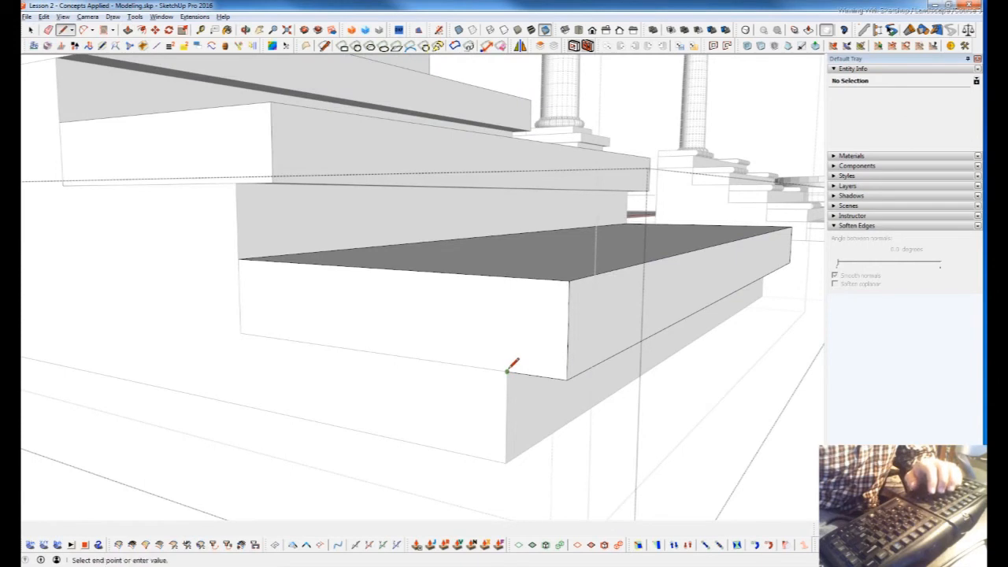
{"action": "key", "text": "a"}
{"action": "left_click", "coordinate": [507, 371]}
{"action": "left_click", "coordinate": [508, 275]}
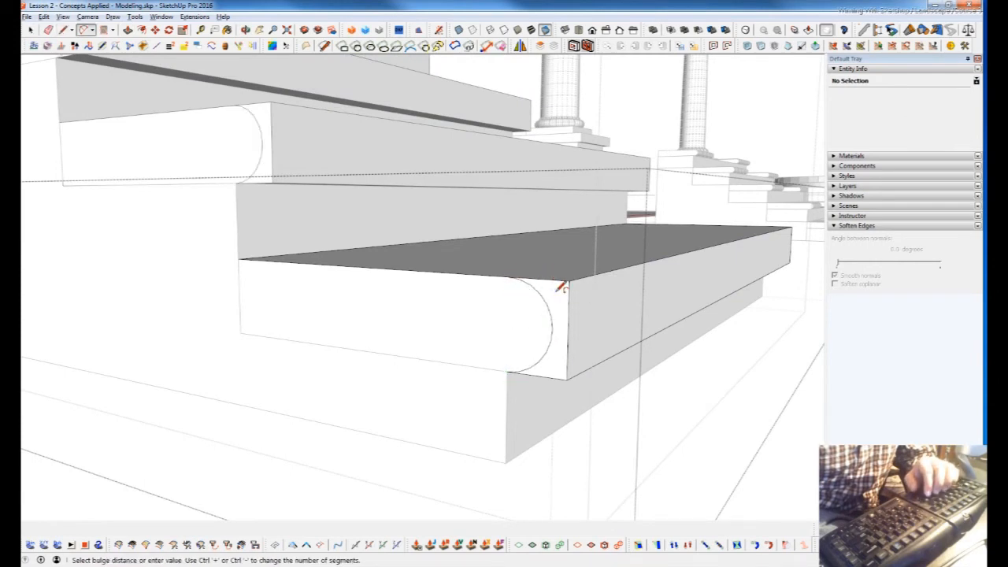
{"action": "left_click", "coordinate": [560, 287]}
{"action": "key", "text": "p"}
{"action": "double_click", "coordinate": [555, 311]}
Open the bullnosed tread slab, select its end-profile edges and copy them inward along the tread to mark off one paver.
{"action": "mouse_move", "coordinate": [646, 295]}
{"action": "middle_mouse_down"}
{"action": "mouse_move", "coordinate": [512, 319]}
{"action": "mouse_move", "coordinate": [711, 288]}
{"action": "mouse_move", "coordinate": [538, 337]}
{"action": "middle_mouse_up"}
{"action": "scroll", "coordinate": [512, 319], "scroll_direction": "down", "scroll_amount": 6}
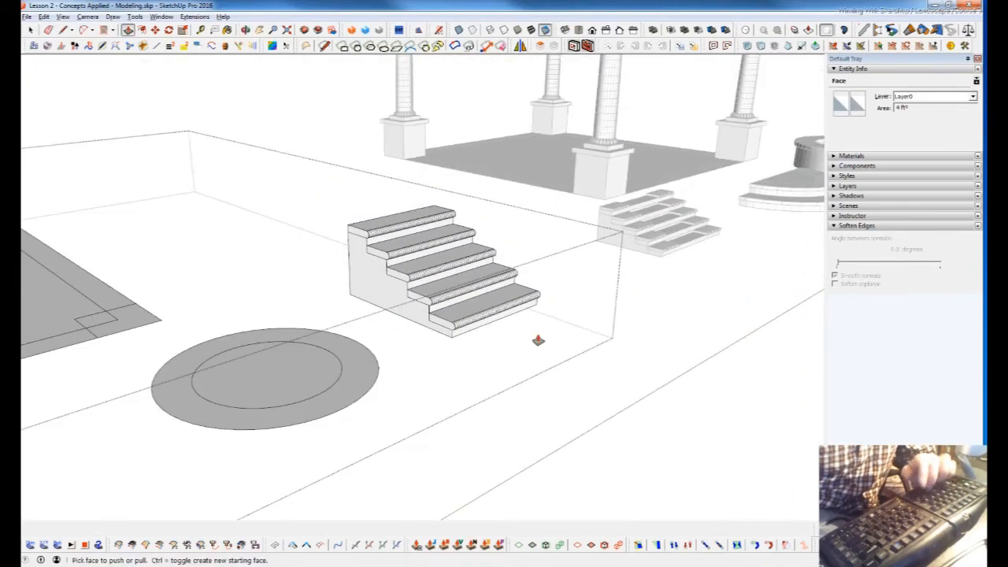
{"action": "scroll", "coordinate": [538, 337], "scroll_direction": "up", "scroll_amount": 5}
{"action": "scroll", "coordinate": [389, 279], "scroll_direction": "down", "scroll_amount": 3}
{"action": "scroll", "coordinate": [568, 258], "scroll_direction": "up", "scroll_amount": 5}
{"action": "mouse_move", "coordinate": [601, 263]}
{"action": "middle_mouse_down"}
{"action": "mouse_move", "coordinate": [562, 286]}
{"action": "mouse_move", "coordinate": [229, 334]}
{"action": "mouse_move", "coordinate": [464, 335]}
{"action": "mouse_move", "coordinate": [389, 330]}
{"action": "middle_mouse_up"}
{"action": "key", "text": "p"}
{"action": "scroll", "coordinate": [512, 370], "scroll_direction": "up", "scroll_amount": 2}
{"action": "key", "text": "space"}
{"action": "double_click", "coordinate": [486, 368]}
{"action": "double_click", "coordinate": [487, 369]}
{"action": "triple_click", "coordinate": [487, 369]}
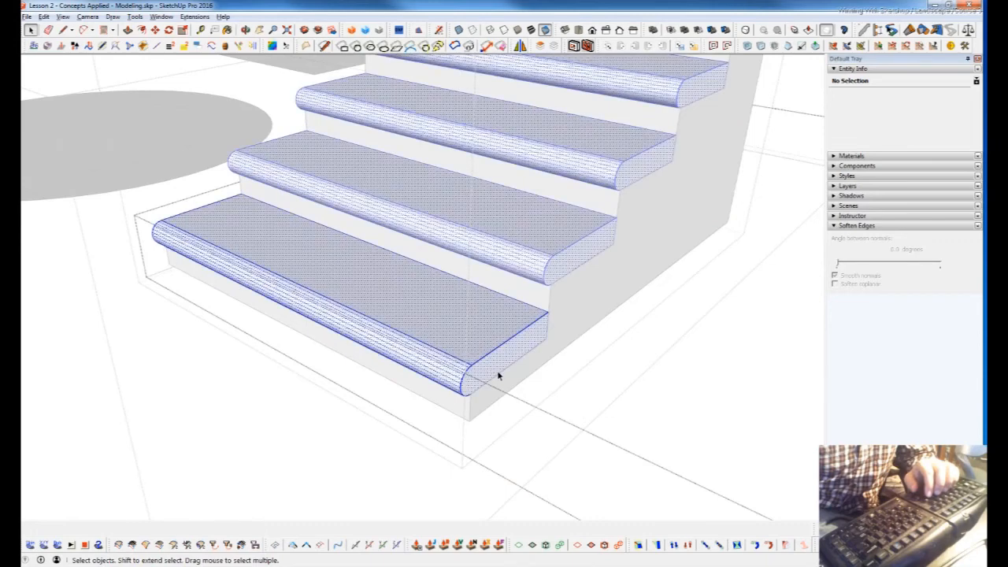
{"action": "key", "text": "m"}
{"action": "key", "text": "ctrl"}
{"action": "left_click", "coordinate": [545, 315]}
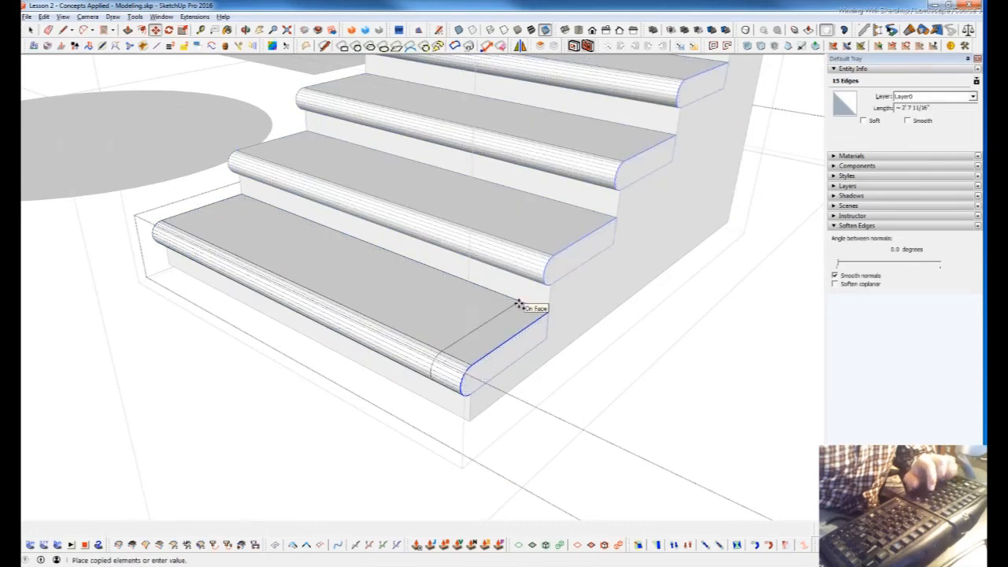
{"action": "left_click", "coordinate": [520, 305]}
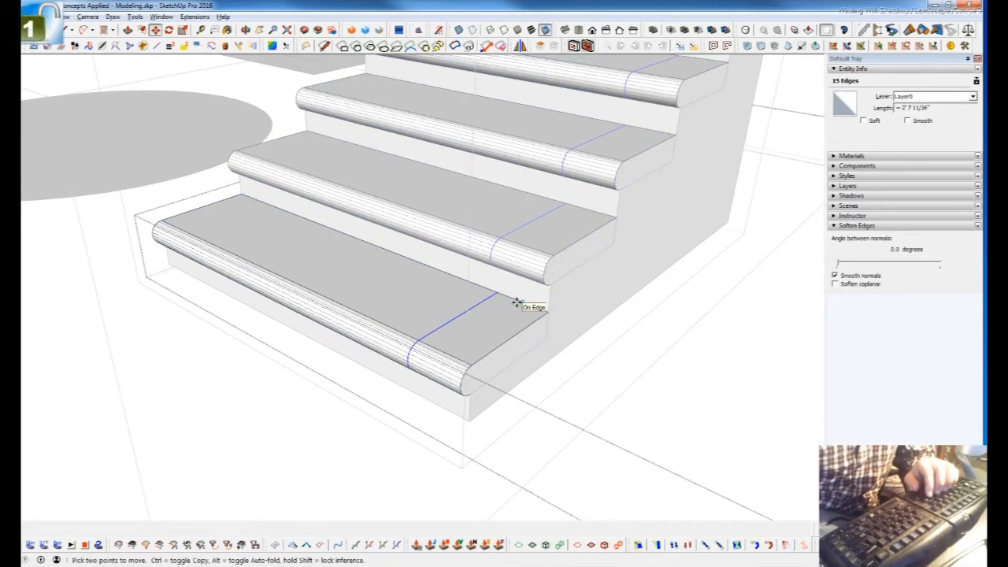
Reduce each tread slab to its single end paver by removing the rest of its length.
{"action": "scroll", "coordinate": [506, 311], "scroll_direction": "down", "scroll_amount": 2}
{"action": "middle_click_drag", "start_coordinate": [506, 312], "coordinate": [368, 322]}
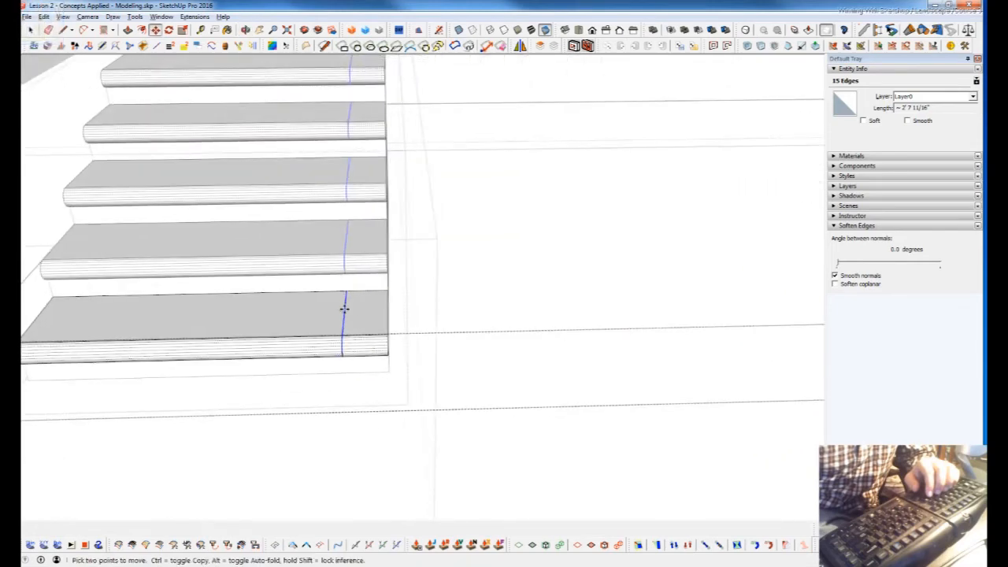
{"action": "right_click", "coordinate": [345, 307]}
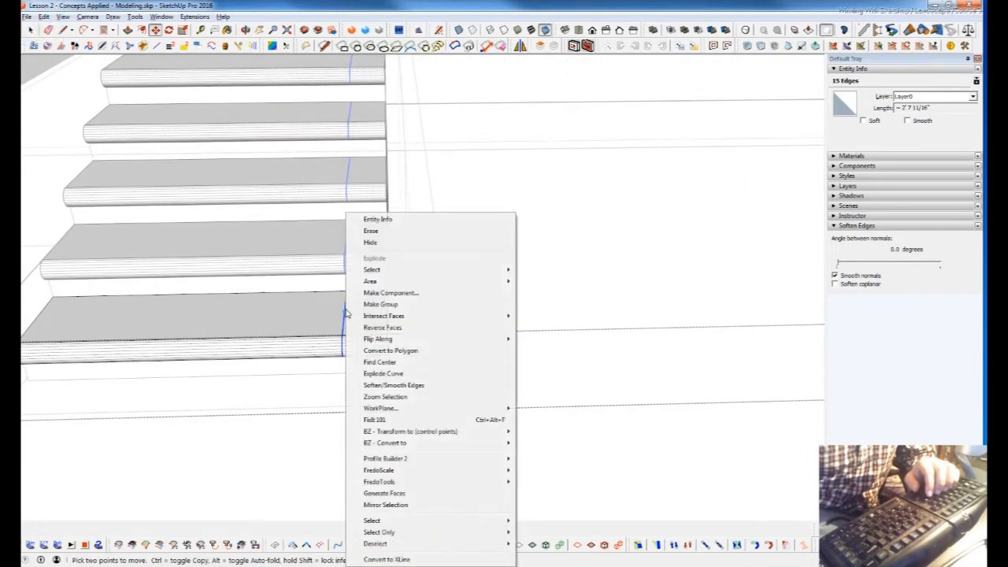
{"action": "left_click", "coordinate": [345, 400]}
{"action": "middle_click_drag", "start_coordinate": [345, 400], "coordinate": [426, 317]}
{"action": "left_click_drag", "start_coordinate": [432, 307], "coordinate": [732, 252]}
{"action": "middle_click_drag", "start_coordinate": [780, 285], "coordinate": [628, 238]}
{"action": "scroll", "coordinate": [585, 288], "scroll_direction": "up", "scroll_amount": 2}
{"action": "scroll", "coordinate": [546, 233], "scroll_direction": "up", "scroll_amount": 1}
{"action": "middle_click_drag", "start_coordinate": [545, 233], "coordinate": [654, 249]}
Copy the end paver component along the bottom tread edge to edge, multiplying the copy by 7.
{"action": "key", "text": "space"}
{"action": "left_click", "coordinate": [659, 281]}
{"action": "key", "text": "m"}
{"action": "key", "text": "ctrl"}
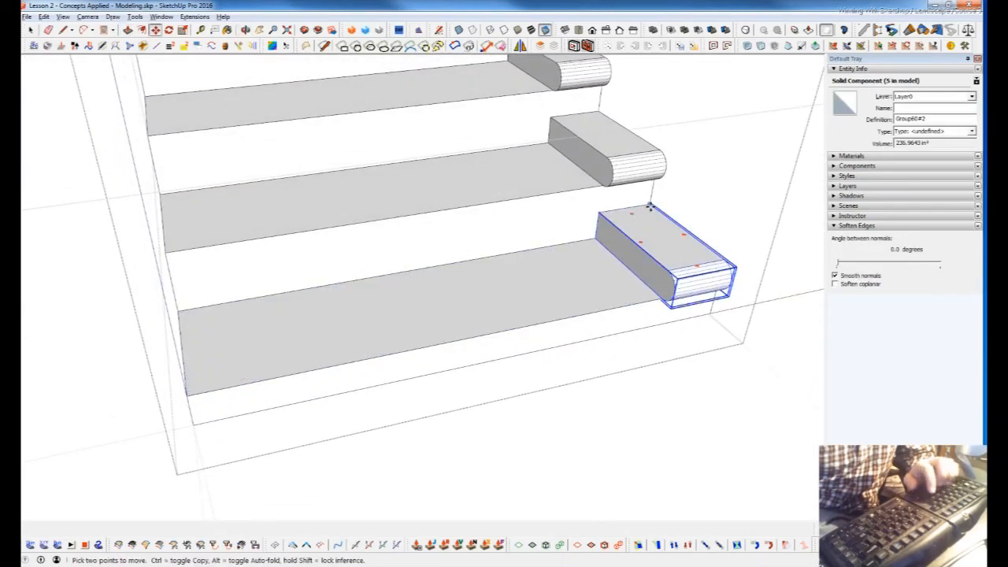
{"action": "left_click", "coordinate": [650, 205]}
{"action": "left_click", "coordinate": [596, 213]}
{"action": "type", "text": "*7"}
{"action": "key", "text": "Return"}
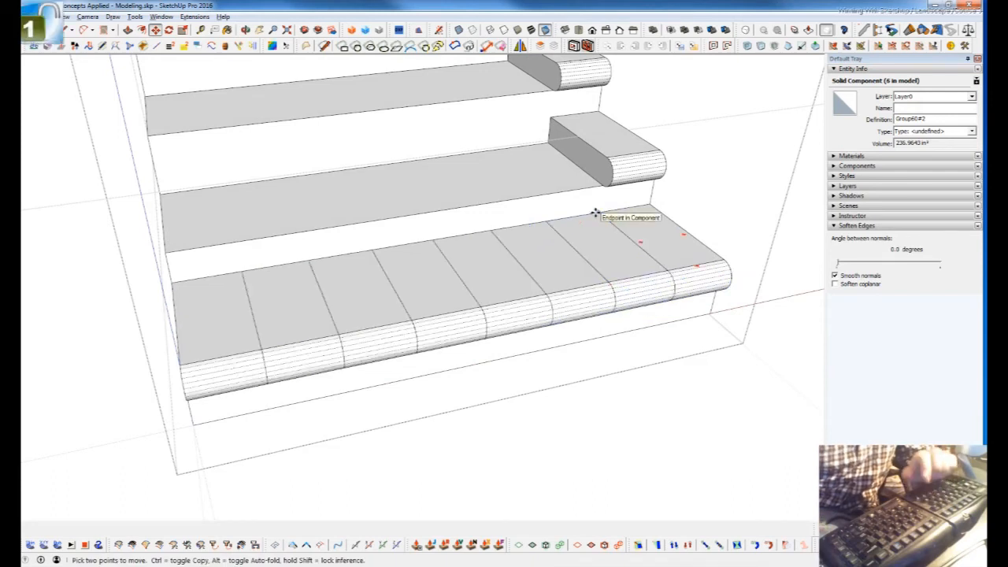
Open the end paver and push its side face slightly inward to leave narrow joints between the pavers.
{"action": "key", "text": "space"}
{"action": "left_click", "coordinate": [667, 249]}
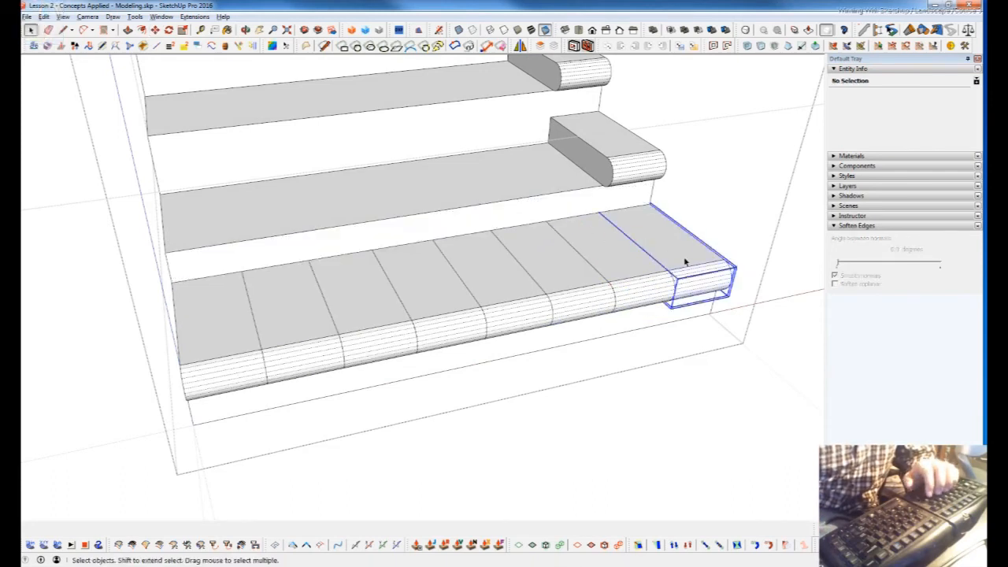
{"action": "scroll", "coordinate": [677, 268], "scroll_direction": "up", "scroll_amount": 5}
{"action": "key", "text": "p"}
{"action": "left_click", "coordinate": [668, 294]}
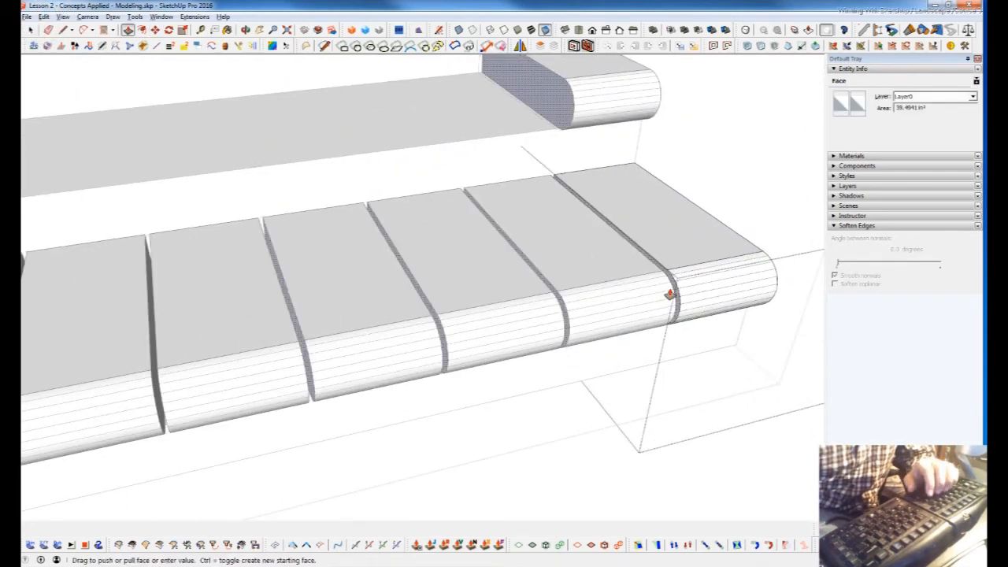
Offset the outline of the end paver's side face slightly inward to separate a thin rim from the inner face.
{"action": "scroll", "coordinate": [669, 294], "scroll_direction": "up", "scroll_amount": 8}
{"action": "key", "text": "f"}
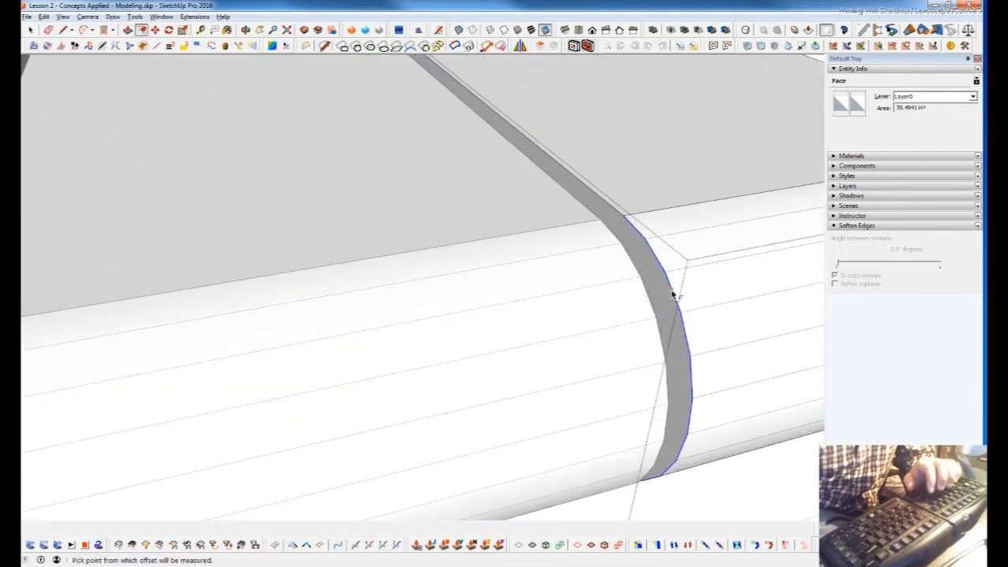
{"action": "key", "text": "space"}
{"action": "left_click", "coordinate": [659, 316]}
{"action": "key", "text": "f"}
{"action": "left_click", "coordinate": [663, 289]}
{"action": "key", "text": "p"}
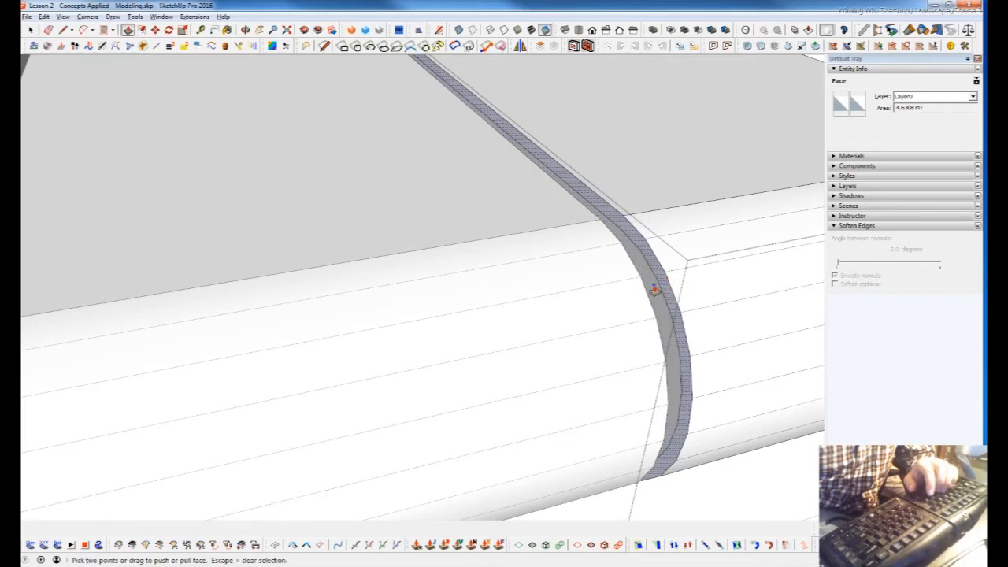
Pull the inner part of the paver's side face out to the neighbouring paver, leaving the thin rim as a recessed joint.
{"action": "left_click", "coordinate": [651, 302]}
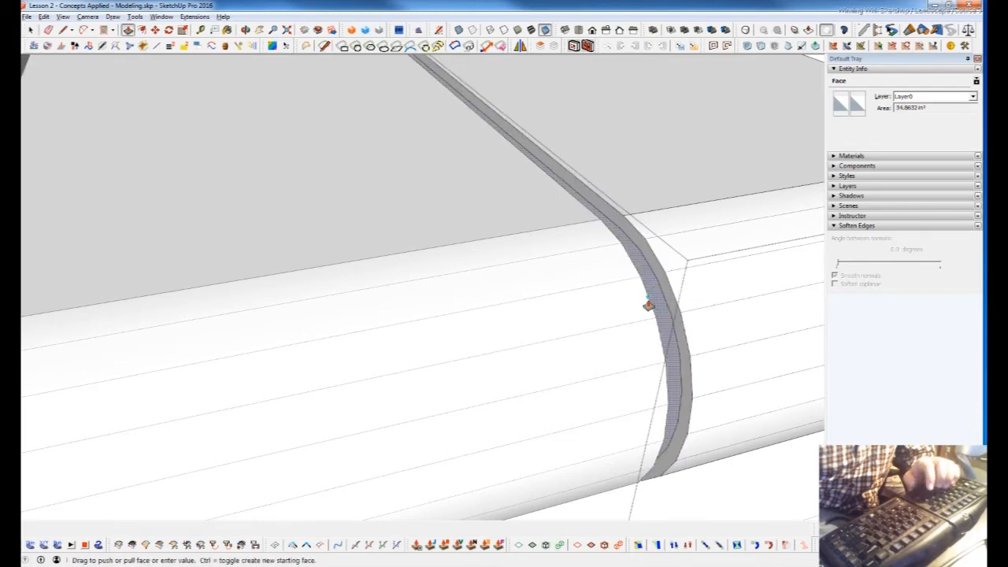
{"action": "left_click", "coordinate": [655, 321]}
{"action": "key", "text": "space"}
{"action": "key", "text": "p"}
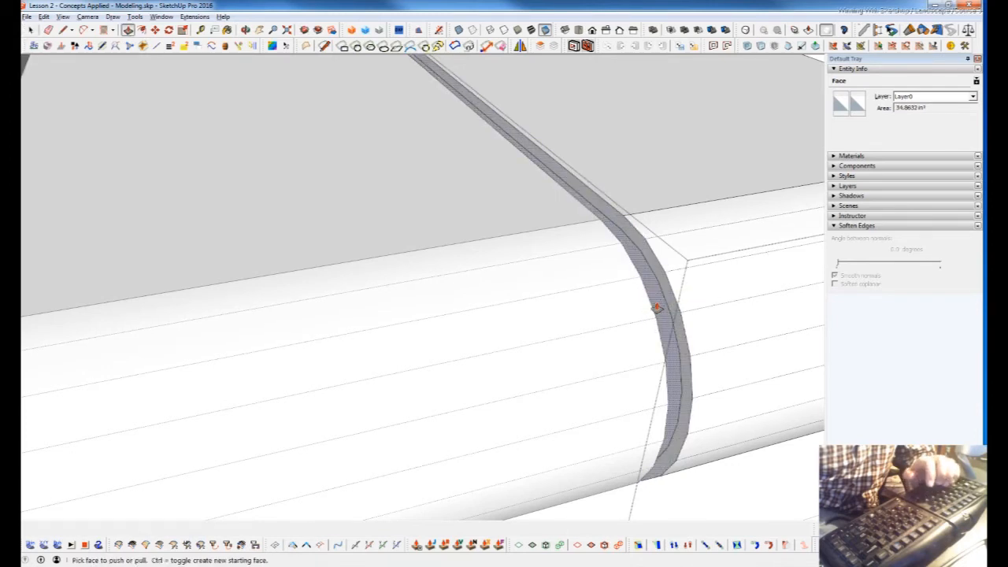
{"action": "left_click", "coordinate": [658, 308]}
{"action": "left_click", "coordinate": [655, 336]}
{"action": "mouse_move", "coordinate": [680, 293]}
{"action": "middle_mouse_down"}
{"action": "mouse_move", "coordinate": [691, 329]}
{"action": "mouse_move", "coordinate": [599, 308]}
{"action": "middle_mouse_up"}
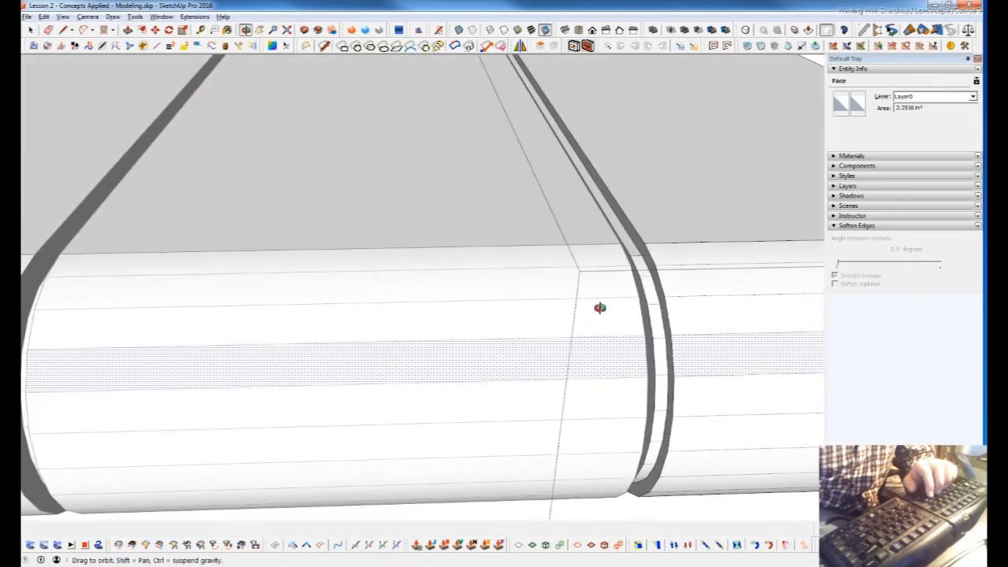
{"action": "scroll", "coordinate": [641, 332], "scroll_direction": "up", "scroll_amount": 5}
{"action": "left_click", "coordinate": [640, 334]}
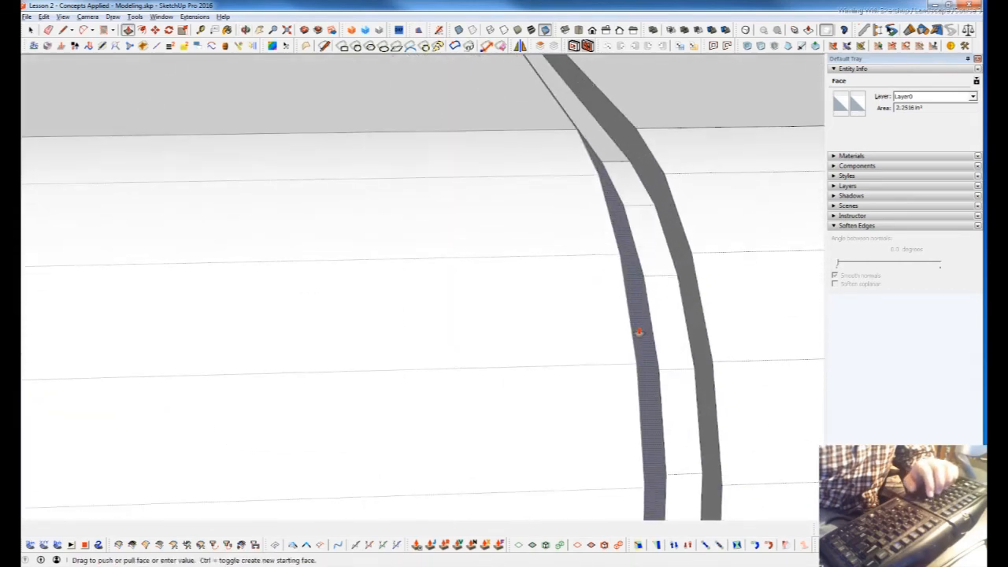
{"action": "left_click", "coordinate": [637, 378]}
Flip the paver at the opposite end of the bottom tread along the component's red axis.
{"action": "scroll", "coordinate": [675, 324], "scroll_direction": "down", "scroll_amount": 9}
{"action": "scroll", "coordinate": [626, 327], "scroll_direction": "down", "scroll_amount": 6}
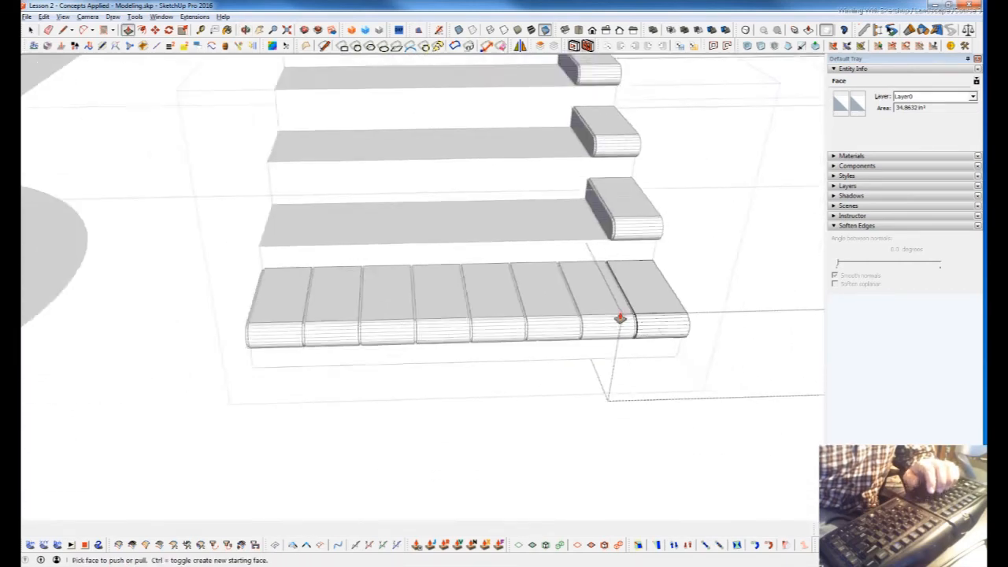
{"action": "scroll", "coordinate": [599, 307], "scroll_direction": "down", "scroll_amount": 3}
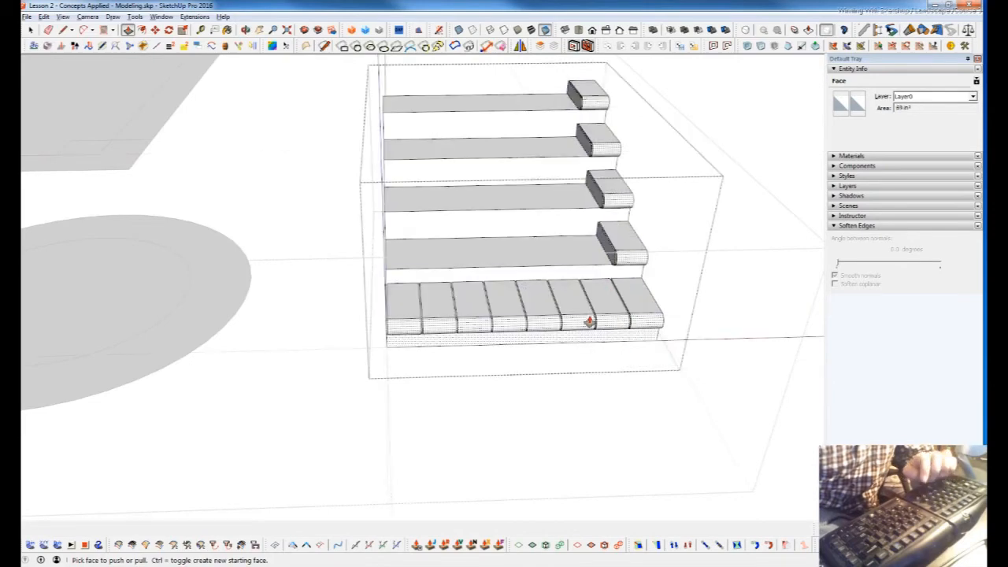
{"action": "middle_click_drag", "start_coordinate": [590, 322], "coordinate": [713, 286]}
{"action": "scroll", "coordinate": [641, 347], "scroll_direction": "up", "scroll_amount": 3}
{"action": "key", "text": "space"}
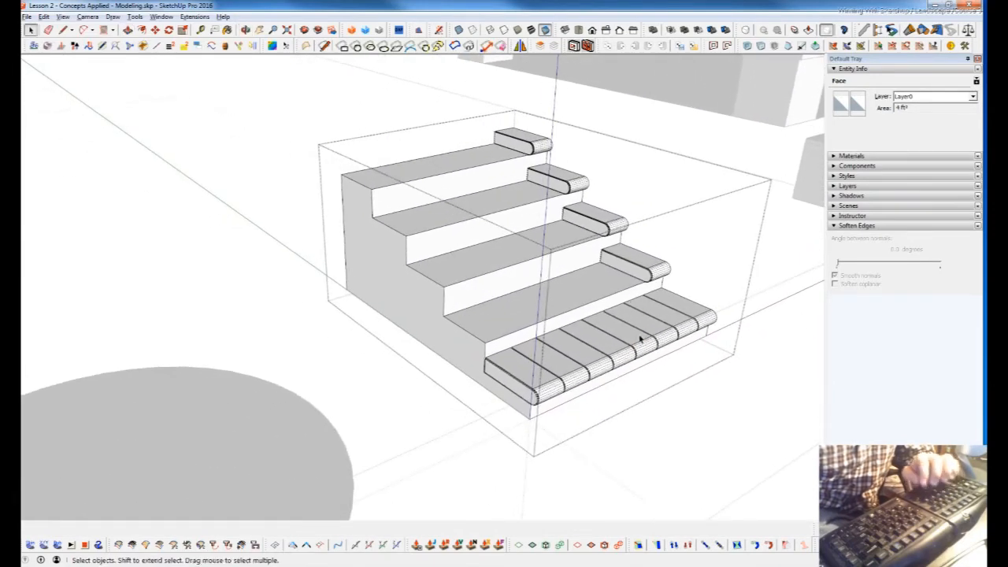
{"action": "left_click", "coordinate": [653, 324]}
{"action": "scroll", "coordinate": [543, 382], "scroll_direction": "up", "scroll_amount": 8}
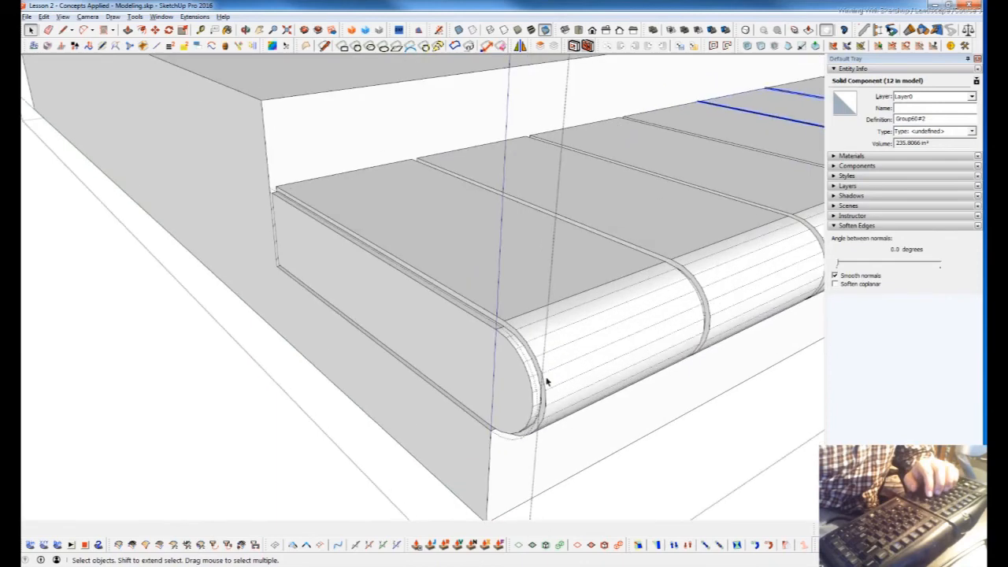
{"action": "right_click", "coordinate": [574, 374]}
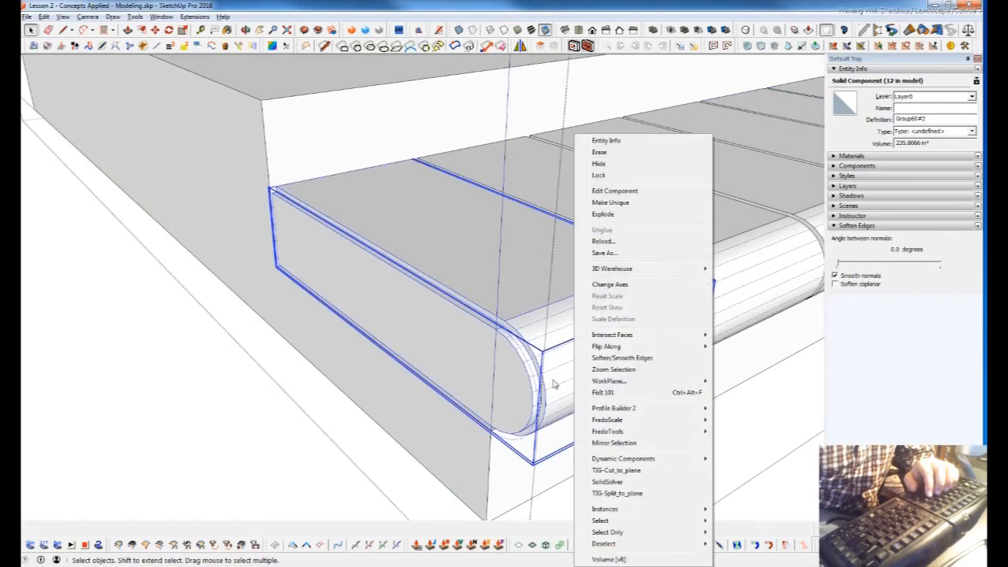
{"action": "mouse_move", "coordinate": [693, 347]}
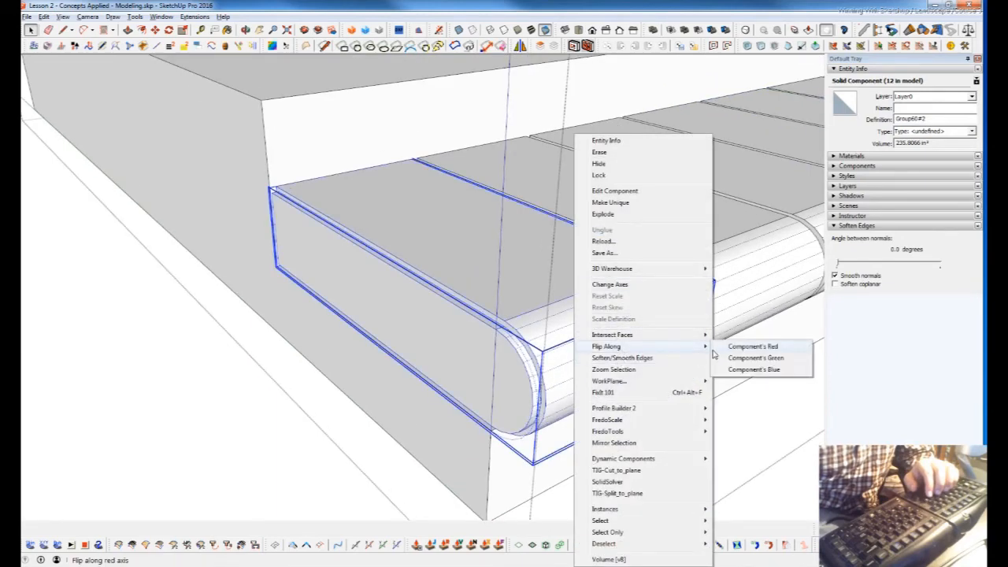
{"action": "left_click", "coordinate": [749, 346]}
Scale the flipped end paver slightly along the tread to close the widened joint to its neighbour.
{"action": "middle_click_drag", "start_coordinate": [635, 387], "coordinate": [431, 367]}
{"action": "scroll", "coordinate": [540, 355], "scroll_direction": "up", "scroll_amount": 6}
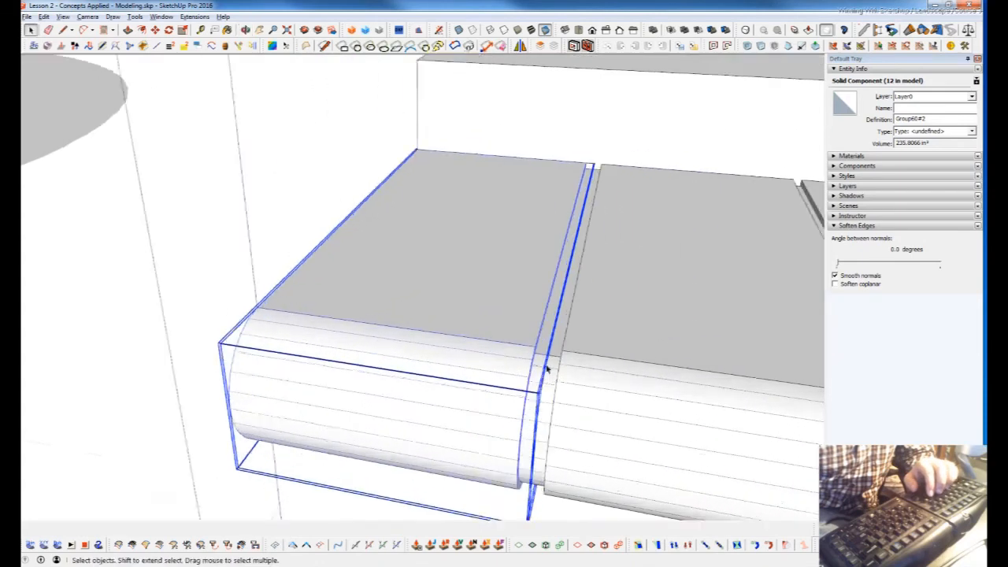
{"action": "key", "text": "s"}
{"action": "scroll", "coordinate": [421, 351], "scroll_direction": "down", "scroll_amount": 5}
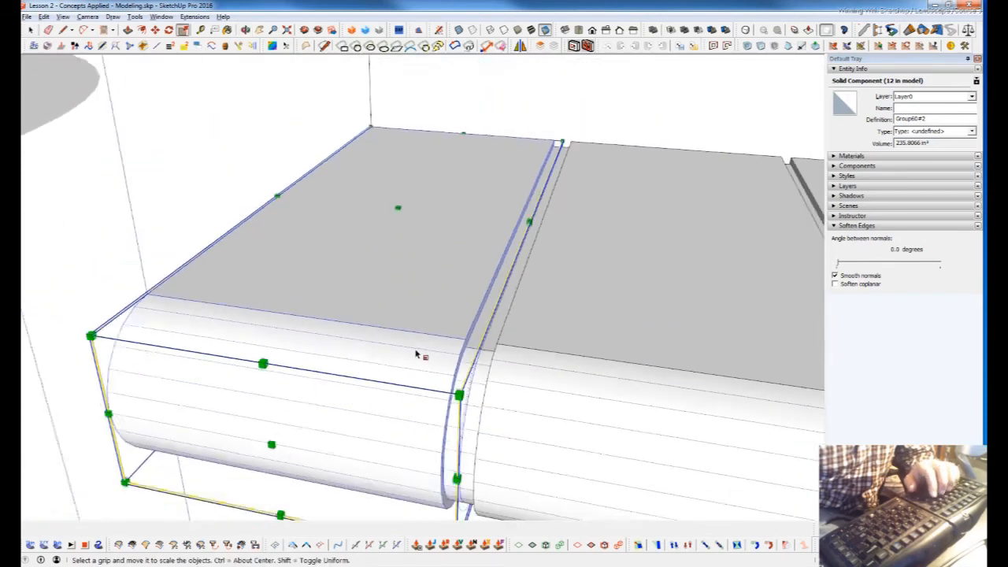
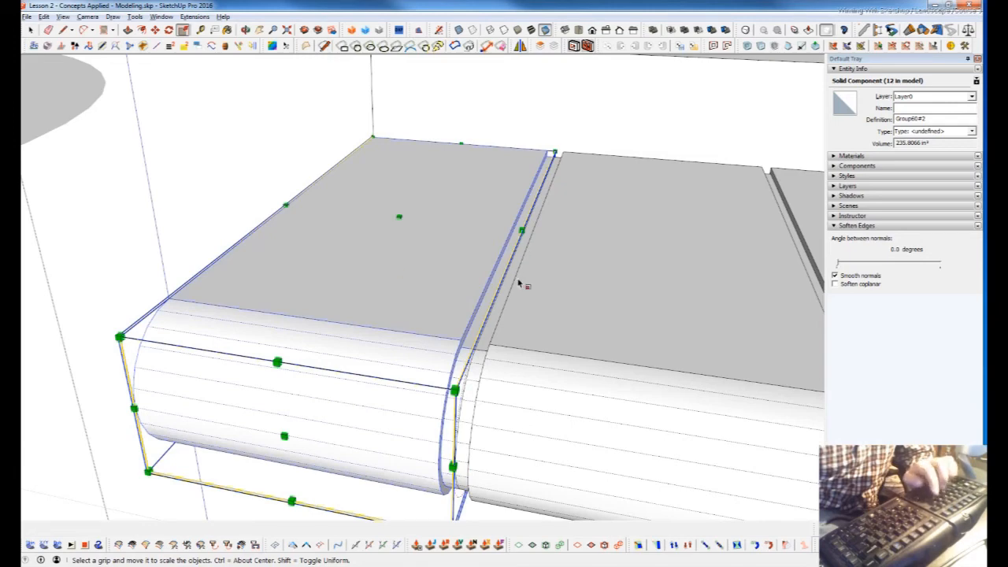
{"action": "key", "text": "x"}
{"action": "key", "text": "x"}
{"action": "left_click_drag", "start_coordinate": [517, 289], "coordinate": [503, 286]}
{"action": "left_click_drag", "start_coordinate": [496, 340], "coordinate": [491, 354]}
{"action": "scroll", "coordinate": [504, 362], "scroll_direction": "down", "scroll_amount": 5}
{"action": "key", "text": "space"}
Delete the single end pavers from the four upper treads.
{"action": "middle_click_drag", "start_coordinate": [500, 364], "coordinate": [780, 191]}
{"action": "scroll", "coordinate": [585, 386], "scroll_direction": "down", "scroll_amount": 3}
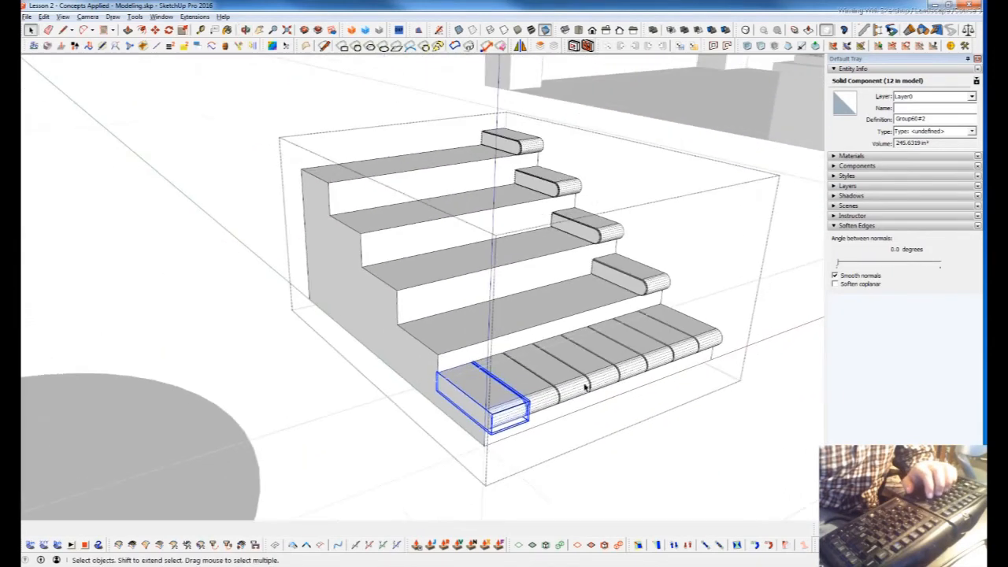
{"action": "left_click", "coordinate": [620, 272]}
{"action": "left_click", "coordinate": [538, 170], "text": "ctrl"}
{"action": "left_click", "coordinate": [511, 146], "text": "ctrl"}
{"action": "key", "text": "Delete"}
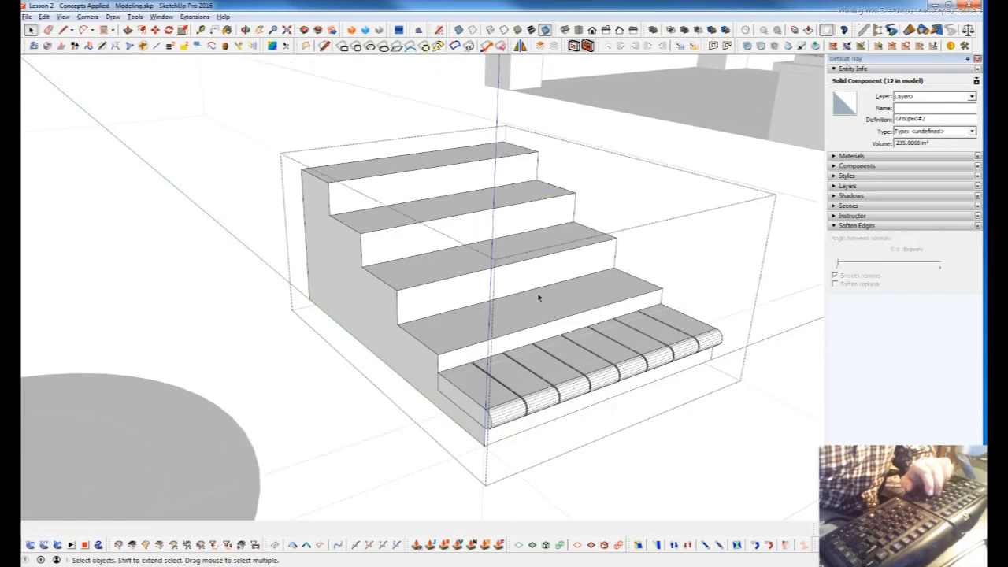
Group the bottom tread's pavers and copy the group up one step, multiplying the copy by 4, and leave the stair group.
{"action": "left_click", "coordinate": [507, 405]}
{"action": "key", "text": "ctrl+shift+a"}
{"action": "middle_click_drag", "start_coordinate": [560, 367], "coordinate": [576, 369]}
{"action": "scroll", "coordinate": [575, 368], "scroll_direction": "up", "scroll_amount": 2}
{"action": "key", "text": "m"}
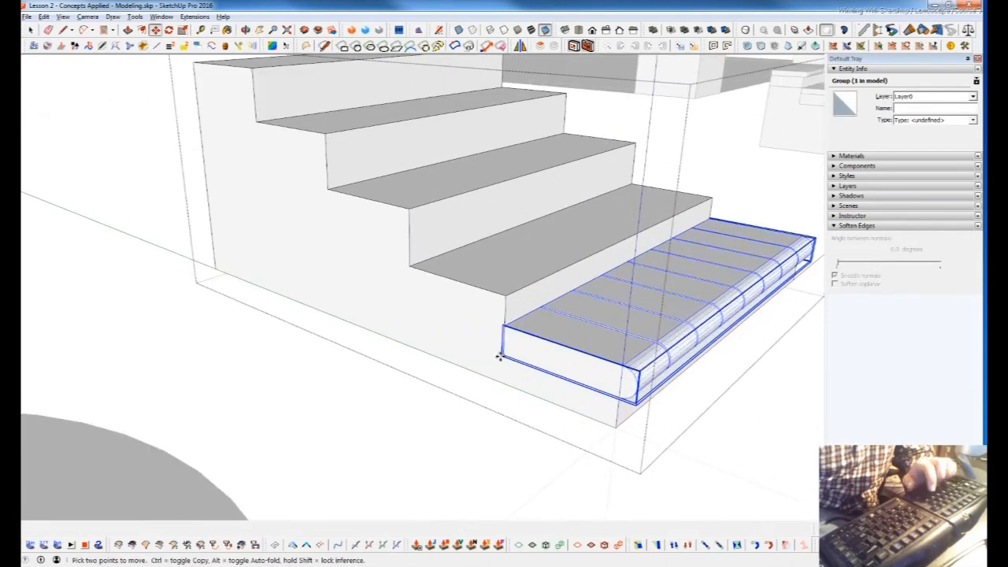
{"action": "key", "text": "ctrl"}
{"action": "left_click", "coordinate": [498, 357]}
{"action": "left_click", "coordinate": [410, 265]}
{"action": "scroll", "coordinate": [464, 323], "scroll_direction": "down", "scroll_amount": 3}
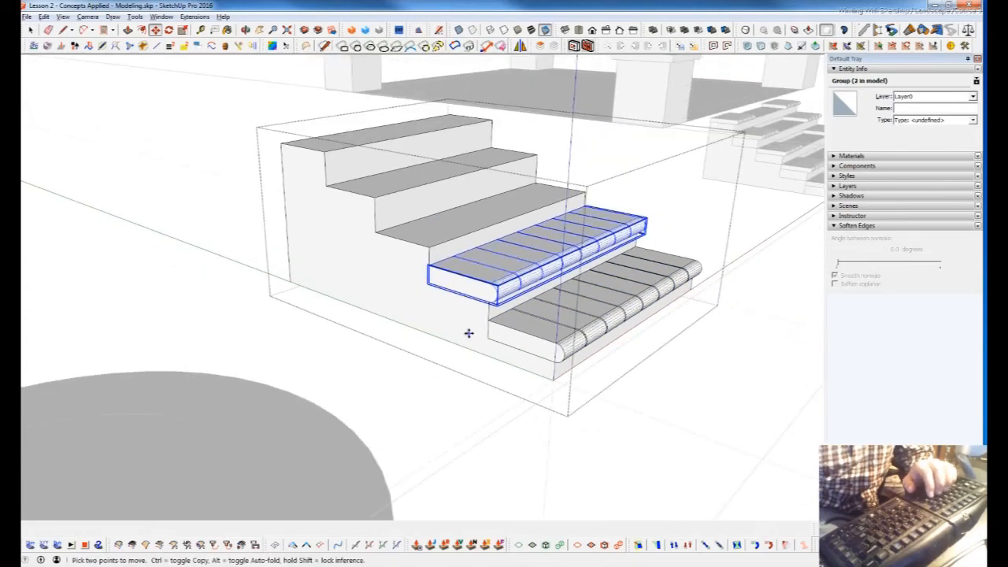
{"action": "type", "text": "4x"}
{"action": "key", "text": "Return"}
{"action": "middle_click_drag", "start_coordinate": [471, 335], "coordinate": [660, 335]}
{"action": "scroll", "coordinate": [659, 335], "scroll_direction": "down", "scroll_amount": 4}
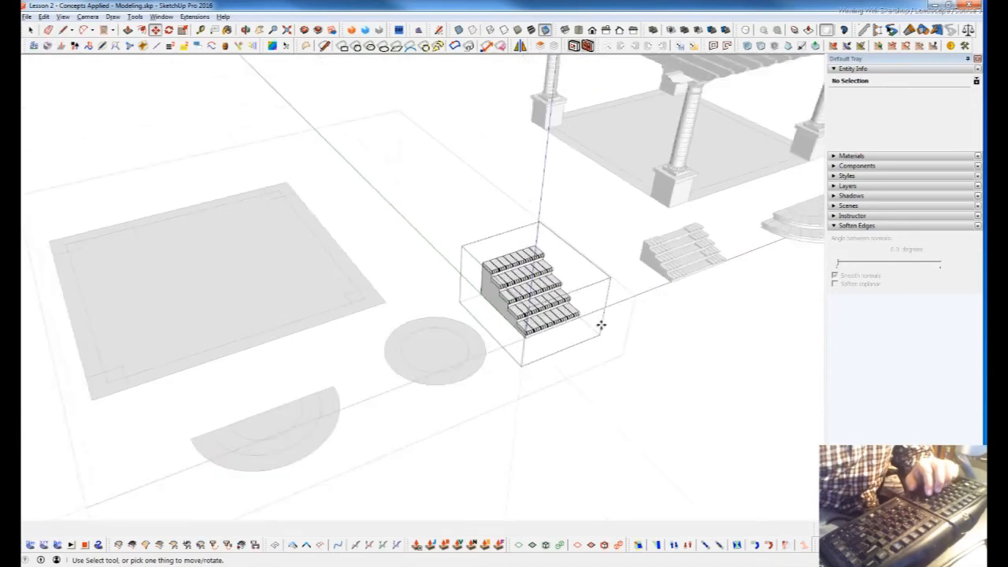
{"action": "left_click", "coordinate": [589, 424]}
Thicken the circular ring face upward 1'4" with Joint Push Pull, and add a 3" cap on top of it.
{"action": "middle_click_drag", "start_coordinate": [522, 348], "coordinate": [664, 333]}
{"action": "scroll", "coordinate": [586, 320], "scroll_direction": "up", "scroll_amount": 3}
{"action": "scroll", "coordinate": [587, 321], "scroll_direction": "up", "scroll_amount": 4}
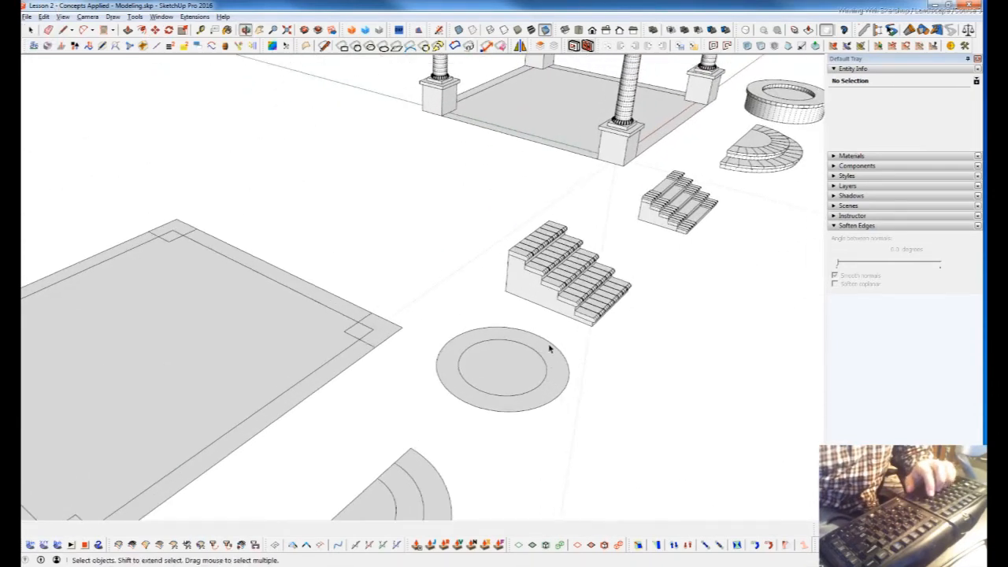
{"action": "key", "text": "j"}
{"action": "left_click_drag", "start_coordinate": [560, 367], "coordinate": [561, 346]}
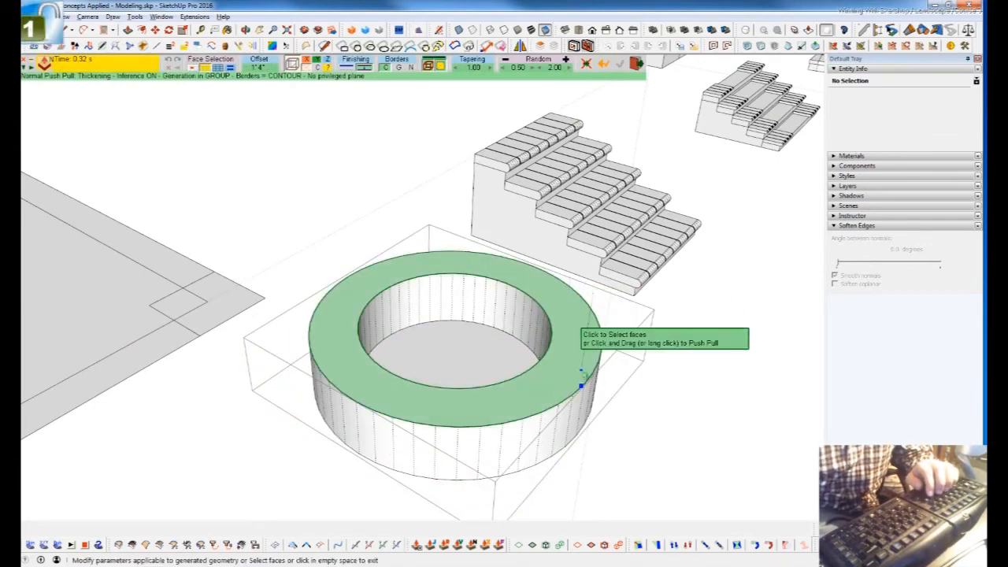
{"action": "left_click_drag", "start_coordinate": [573, 315], "coordinate": [569, 281]}
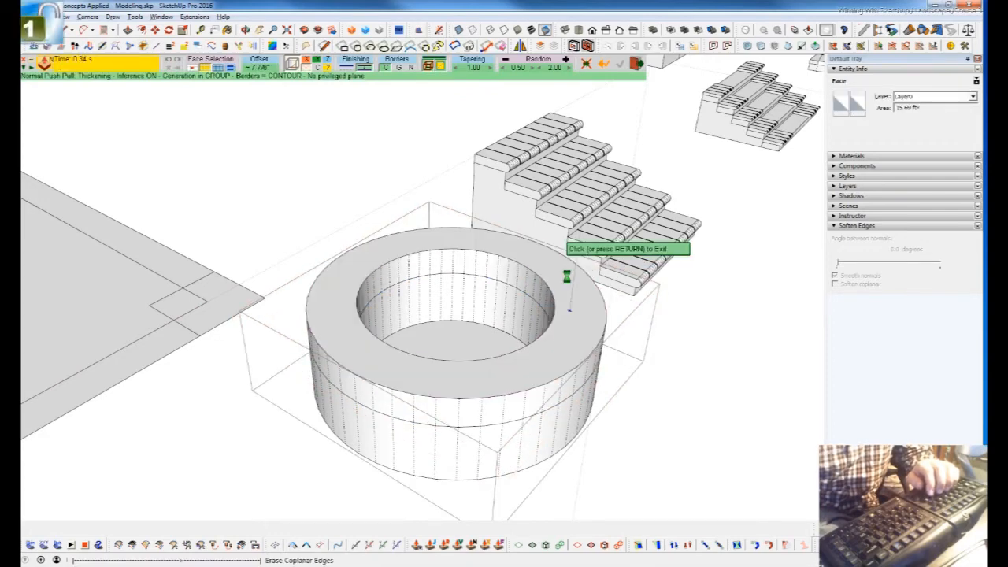
{"action": "scroll", "coordinate": [543, 421], "scroll_direction": "up", "scroll_amount": 2}
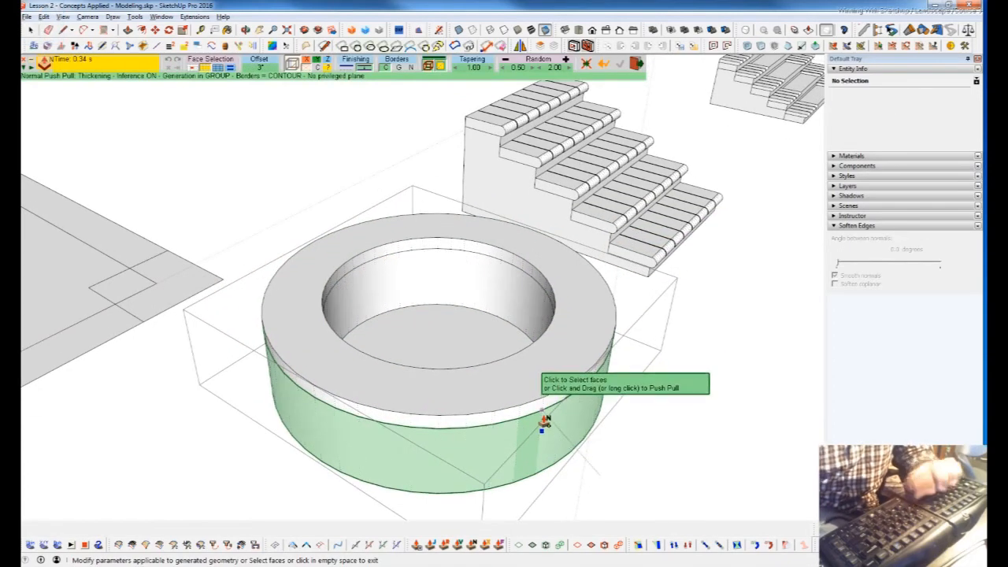
Open the ring's cap group and push its outer side surface outward 2" with Joint Push Pull to form an overhang.
{"action": "key", "text": "space"}
{"action": "scroll", "coordinate": [545, 406], "scroll_direction": "up", "scroll_amount": 2}
{"action": "left_click", "coordinate": [547, 400]}
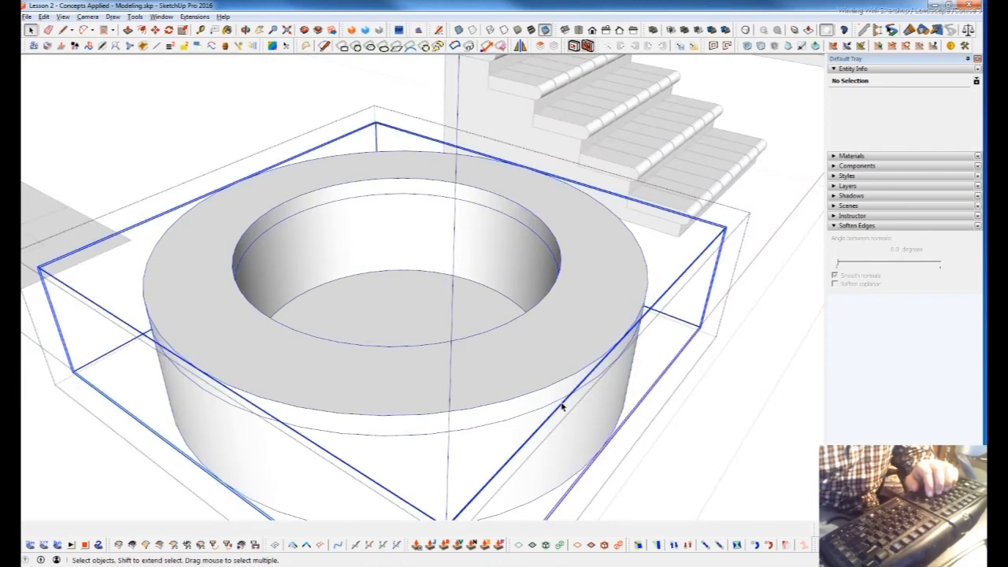
{"action": "double_click", "coordinate": [567, 396]}
{"action": "left_click", "coordinate": [573, 394]}
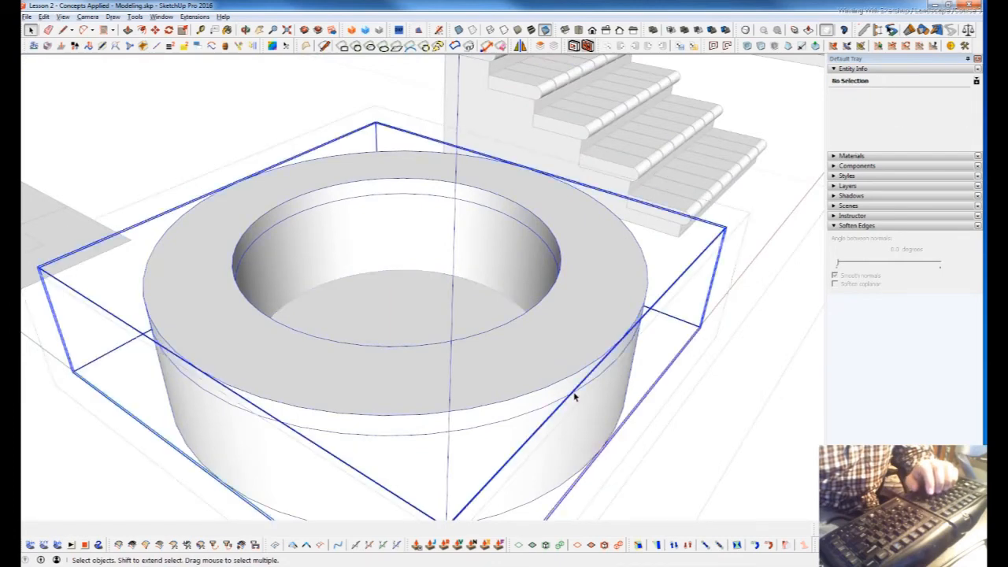
{"action": "double_click", "coordinate": [572, 386]}
{"action": "triple_click", "coordinate": [573, 388]}
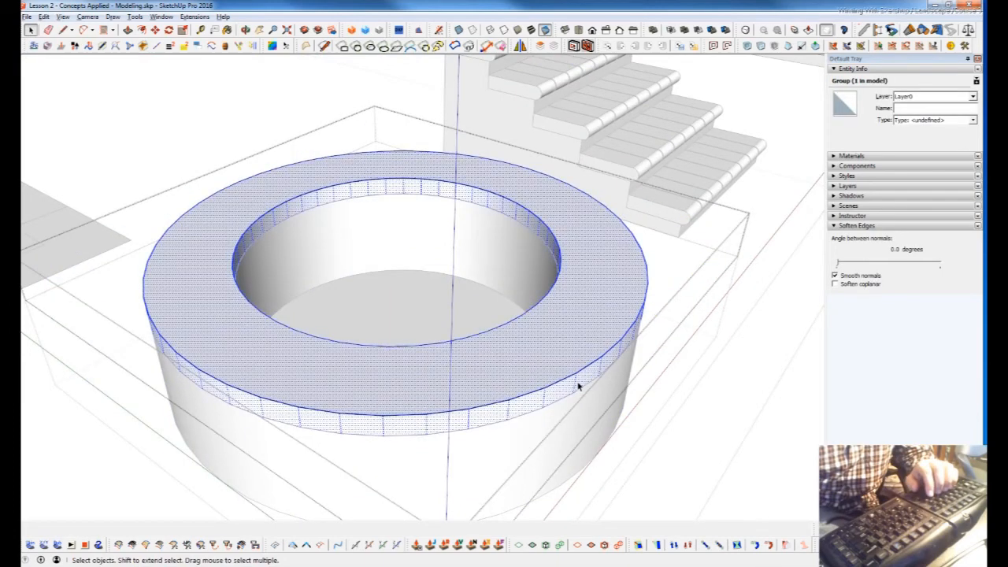
{"action": "left_click", "coordinate": [585, 385]}
{"action": "key", "text": "j"}
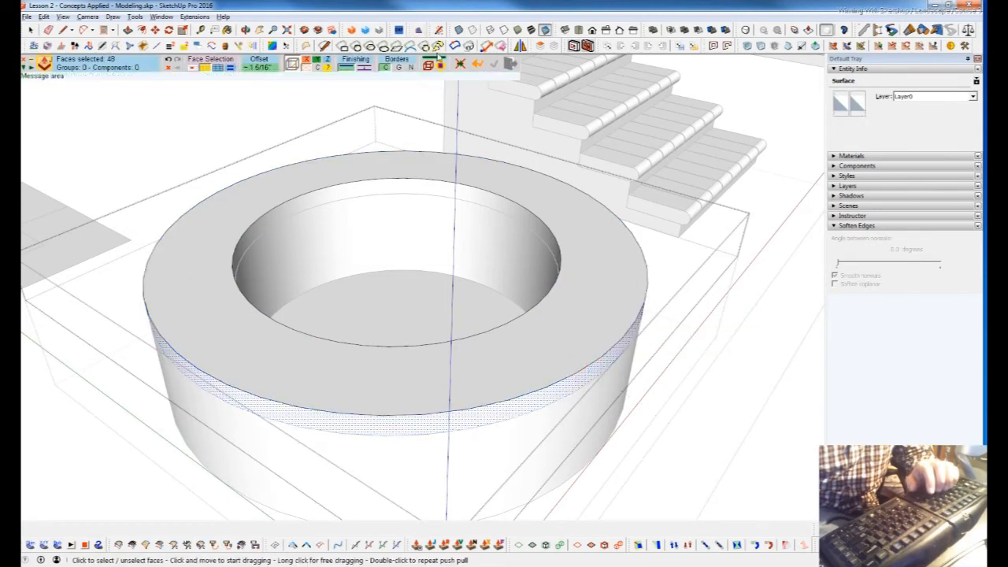
{"action": "left_click_drag", "start_coordinate": [587, 384], "coordinate": [615, 383]}
{"action": "left_click", "coordinate": [616, 382]}
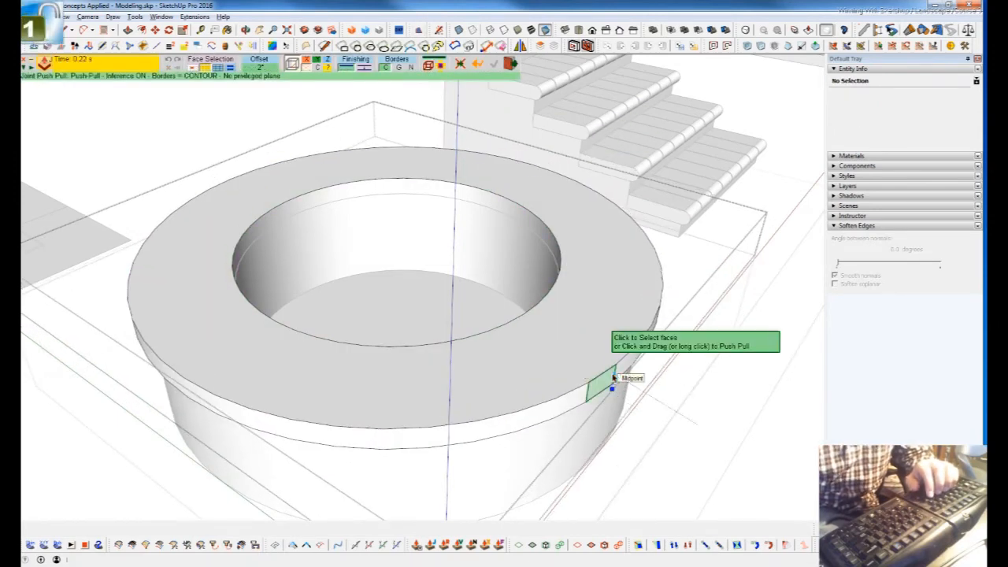
Divide the cap's top face into radial pavers with edges running from its inner to its outer circle.
{"action": "scroll", "coordinate": [610, 373], "scroll_direction": "down", "scroll_amount": 3}
{"action": "scroll", "coordinate": [611, 373], "scroll_direction": "down", "scroll_amount": 5}
{"action": "left_click", "coordinate": [583, 315]}
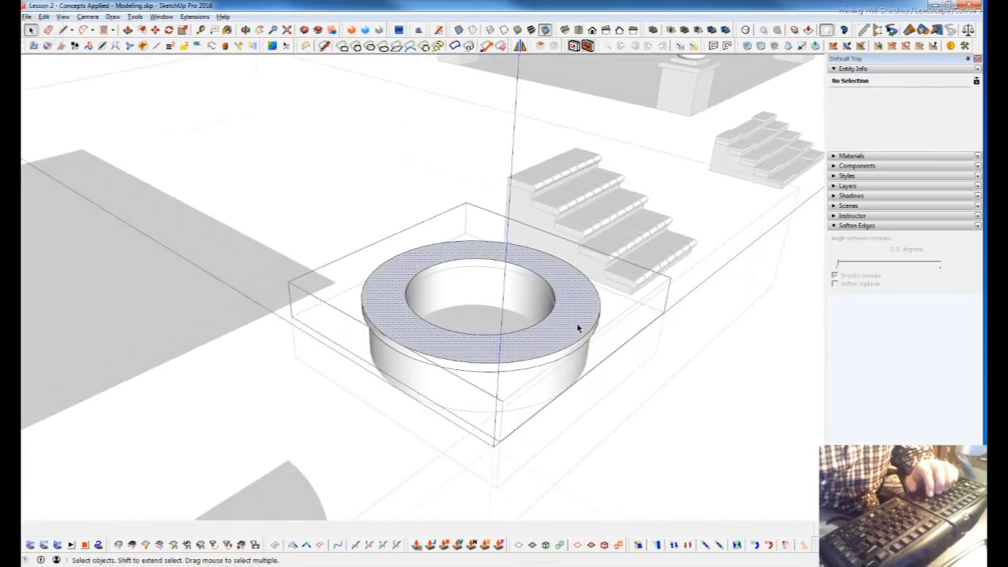
{"action": "left_click", "coordinate": [714, 48]}
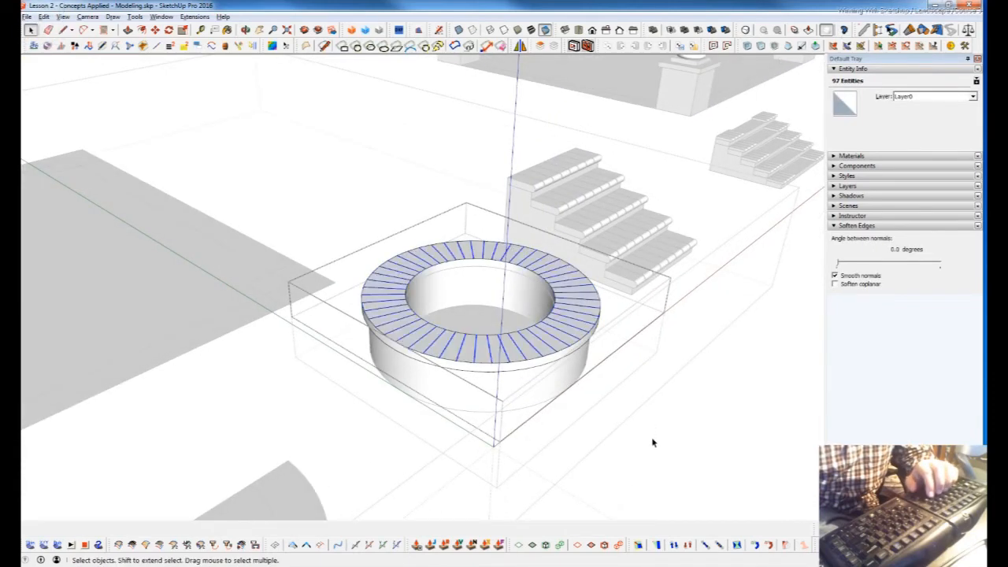
Select all of the cap's geometry and unsoften its edges so the paver joints continue down the sides.
{"action": "left_click", "coordinate": [653, 439]}
{"action": "double_click", "coordinate": [567, 354]}
{"action": "key", "text": "ctrl+a"}
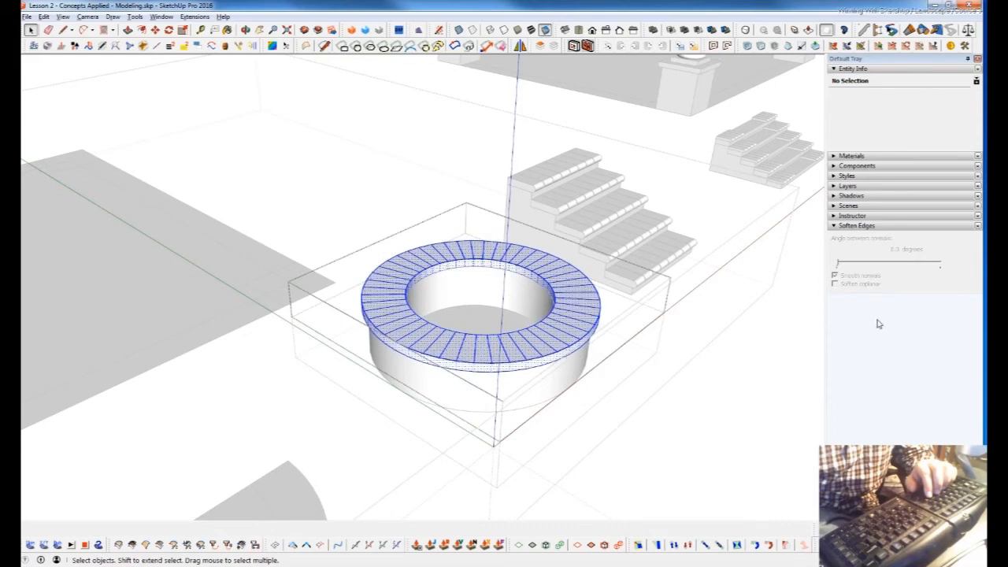
{"action": "left_click", "coordinate": [856, 265]}
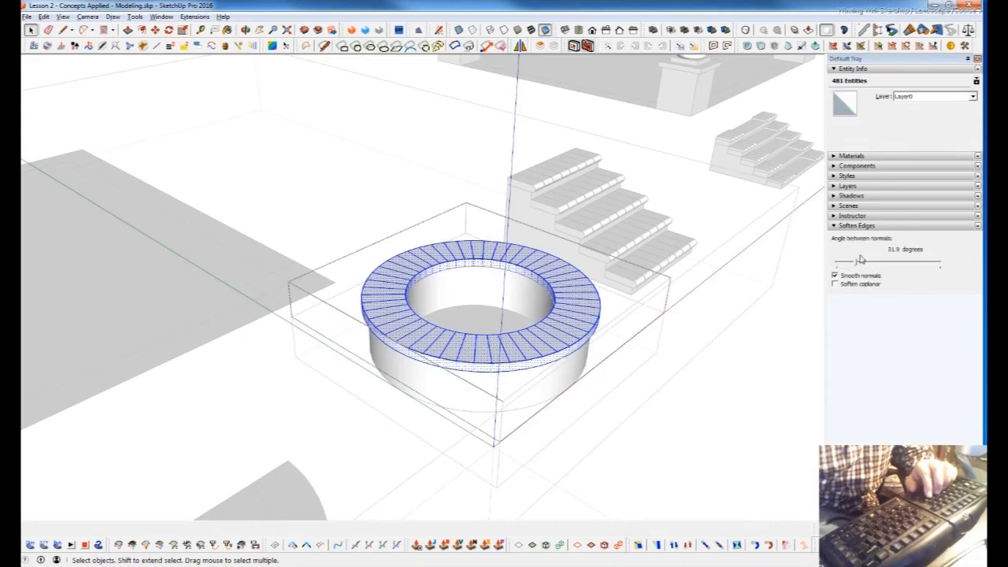
{"action": "left_click", "coordinate": [633, 414]}
Draw a half-round arc of 1 1/2" radius over the full height of the cap's outer side at a paver joint.
{"action": "middle_click_drag", "start_coordinate": [596, 412], "coordinate": [600, 324]}
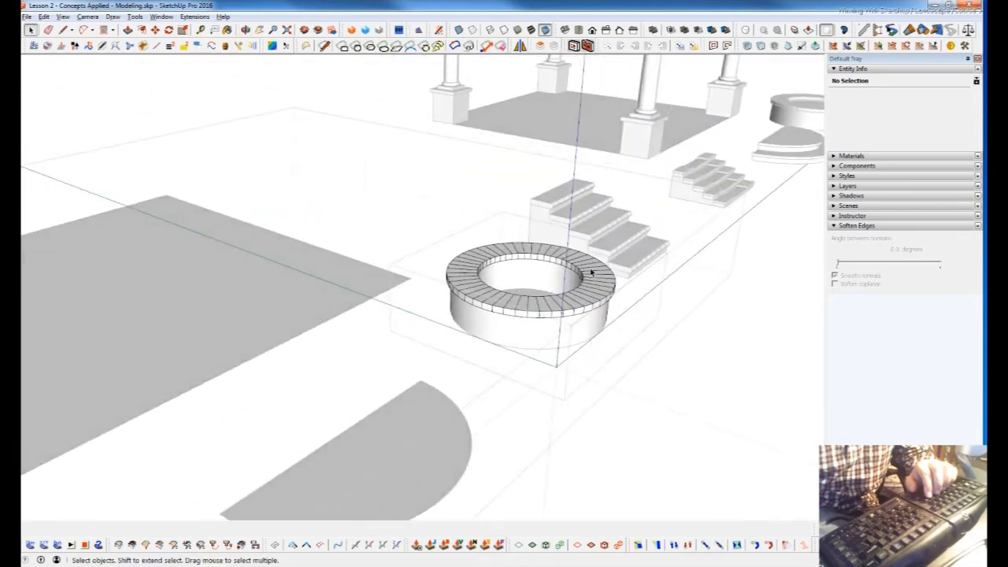
{"action": "scroll", "coordinate": [597, 284], "scroll_direction": "up", "scroll_amount": 9}
{"action": "middle_click_drag", "start_coordinate": [622, 291], "coordinate": [554, 487], "text": "shift"}
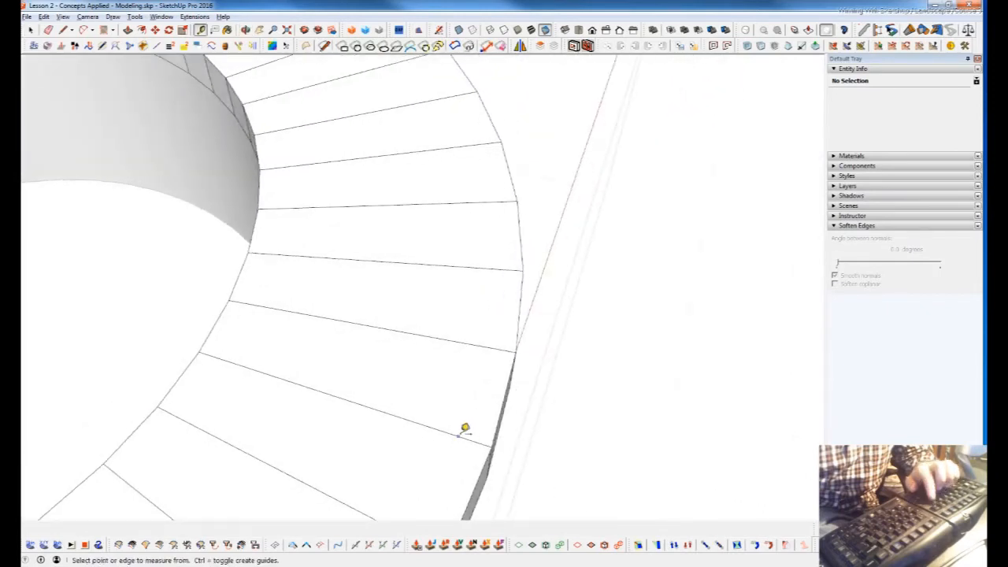
{"action": "middle_click_drag", "start_coordinate": [475, 435], "coordinate": [400, 315]}
{"action": "key", "text": "a"}
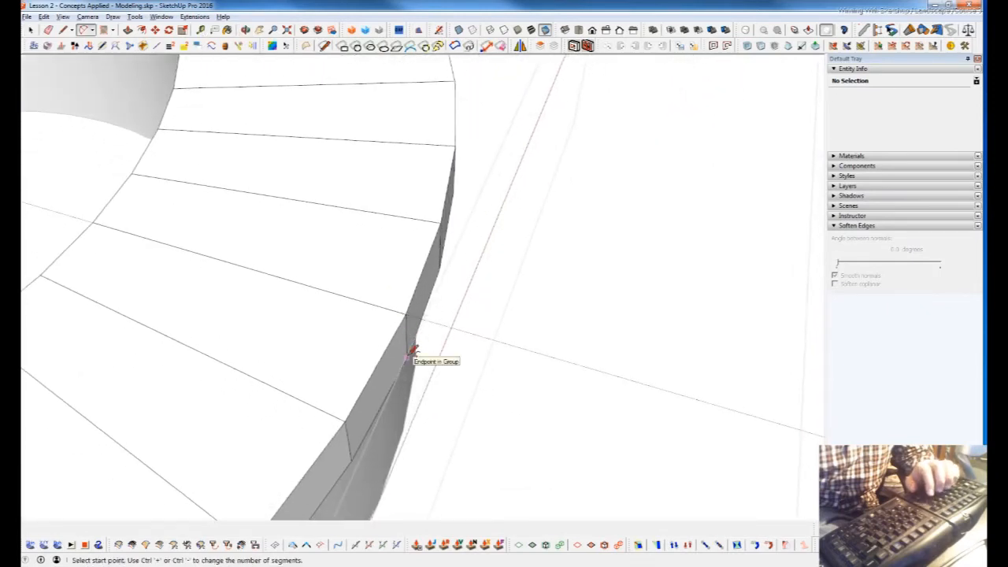
{"action": "left_click", "coordinate": [406, 314]}
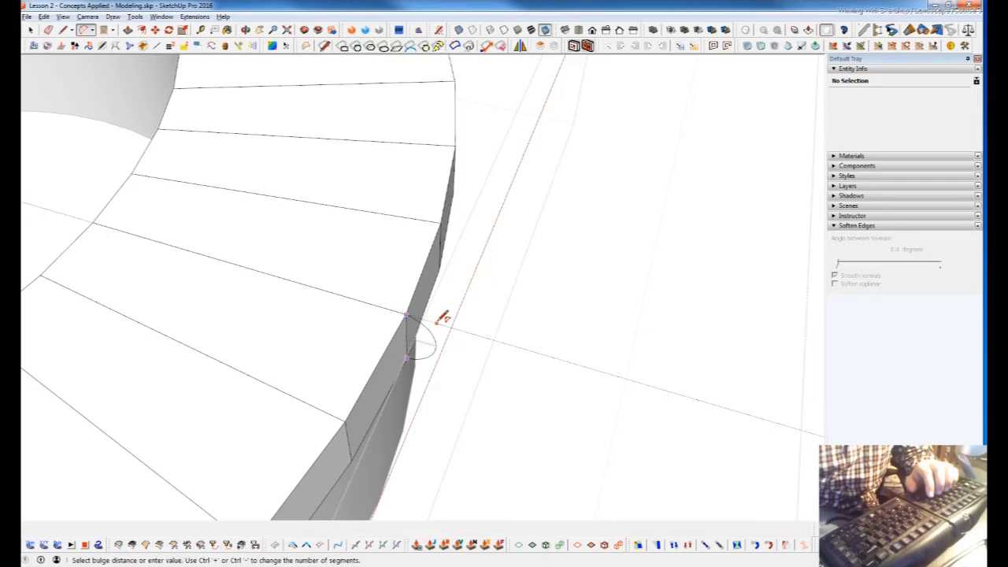
{"action": "left_click", "coordinate": [441, 323]}
{"action": "scroll", "coordinate": [412, 346], "scroll_direction": "down", "scroll_amount": 5}
{"action": "key", "text": "p"}
{"action": "key", "text": "space"}
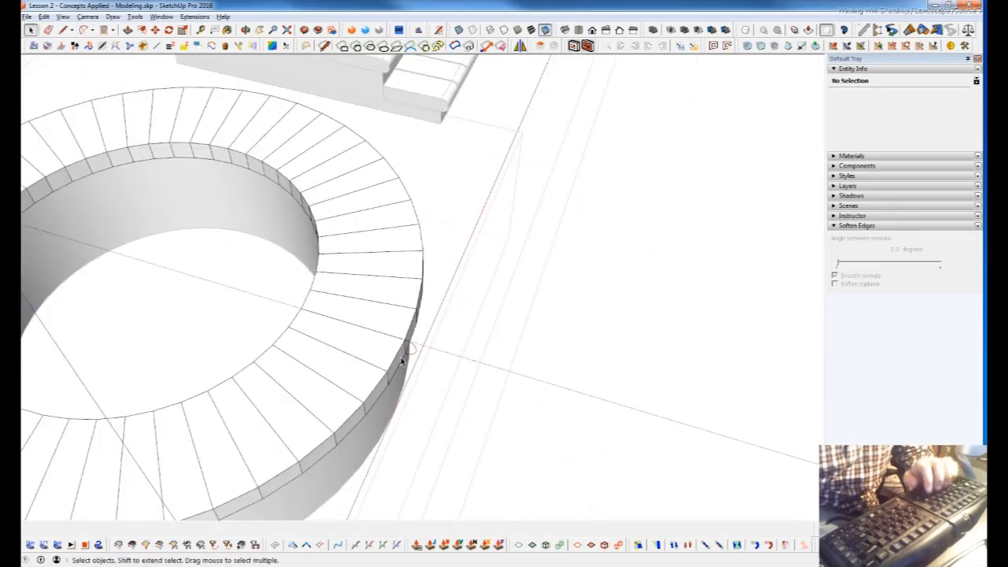
{"action": "left_click", "coordinate": [412, 350]}
{"action": "key", "text": "ctrl+c"}
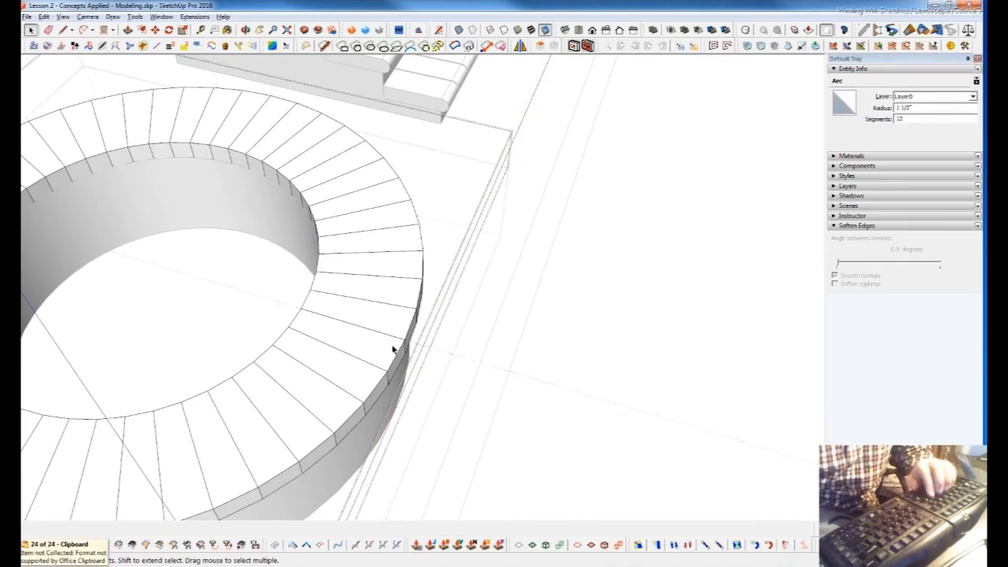
{"action": "triple_click", "coordinate": [396, 349]}
{"action": "key", "text": "p"}
{"action": "left_click", "coordinate": [401, 349]}
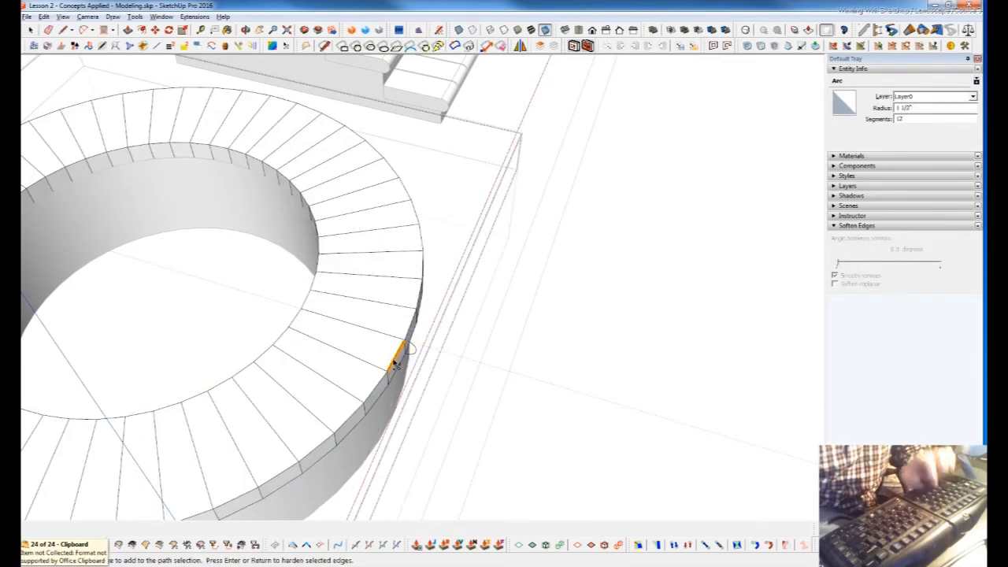
Close the arc with a vertical line along the cap's side so it becomes a half-round profile face.
{"action": "key", "text": "l"}
{"action": "scroll", "coordinate": [408, 348], "scroll_direction": "up", "scroll_amount": 1}
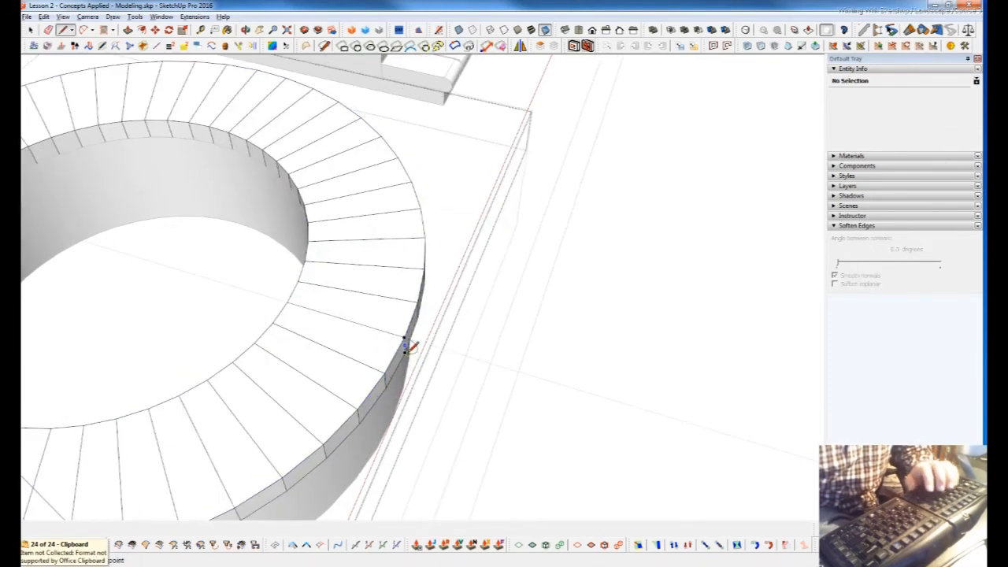
{"action": "key", "text": "space"}
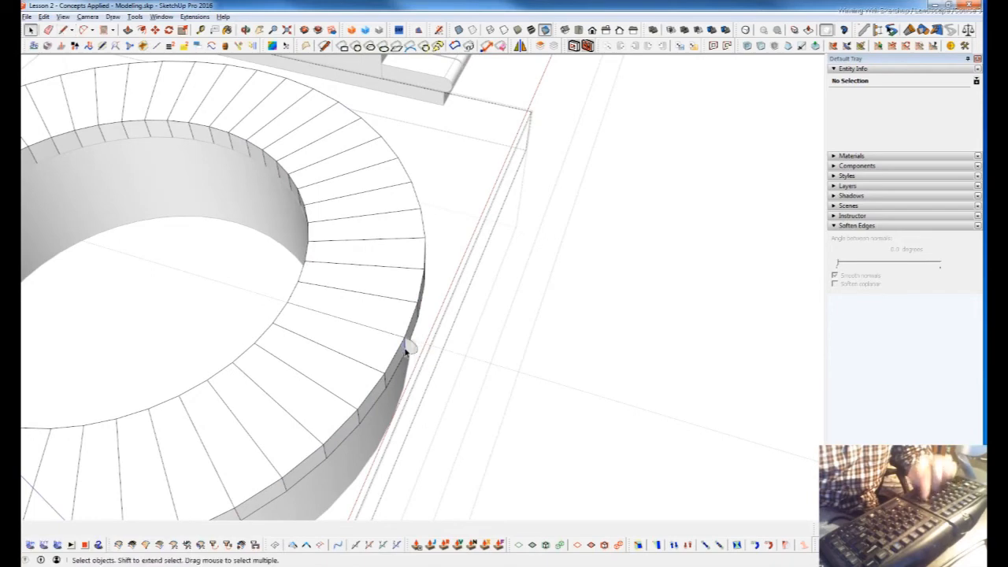
Sweep the half-round profile around the cap's outer edge to form a jointed bullnose.
{"action": "scroll", "coordinate": [406, 351], "scroll_direction": "up", "scroll_amount": 2}
{"action": "left_click", "coordinate": [406, 346]}
{"action": "scroll", "coordinate": [405, 344], "scroll_direction": "up", "scroll_amount": 2}
{"action": "key", "text": "p"}
{"action": "key", "text": "Return"}
{"action": "scroll", "coordinate": [409, 343], "scroll_direction": "down", "scroll_amount": 5}
{"action": "key", "text": "space"}
{"action": "scroll", "coordinate": [488, 383], "scroll_direction": "down", "scroll_amount": 2}
{"action": "scroll", "coordinate": [566, 375], "scroll_direction": "down", "scroll_amount": 2}
{"action": "scroll", "coordinate": [512, 338], "scroll_direction": "up", "scroll_amount": 5}
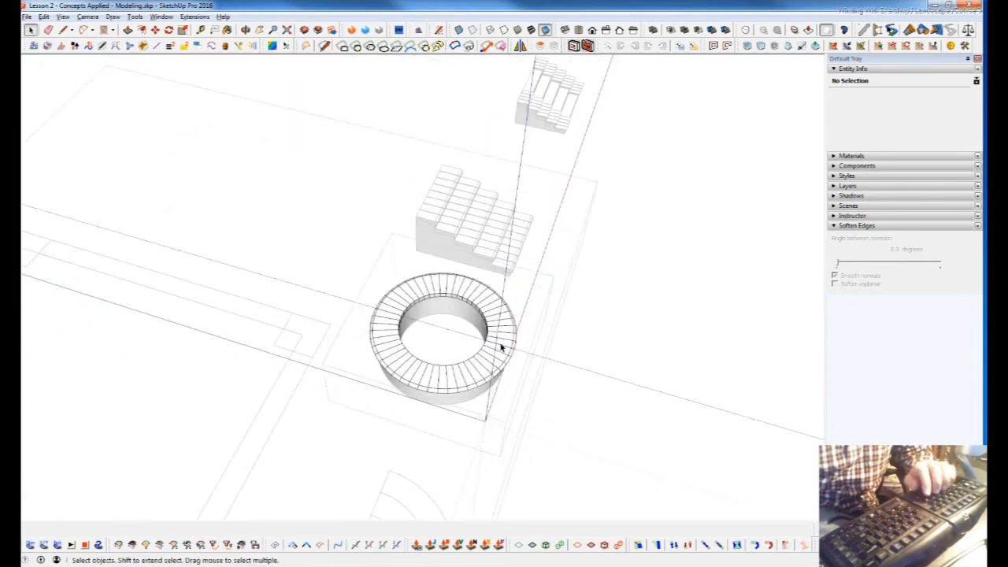
Soften and smooth the circular edge between the cap's flat paver top and its rounded nosing, keeping the radial joints.
{"action": "scroll", "coordinate": [516, 380], "scroll_direction": "up", "scroll_amount": 3}
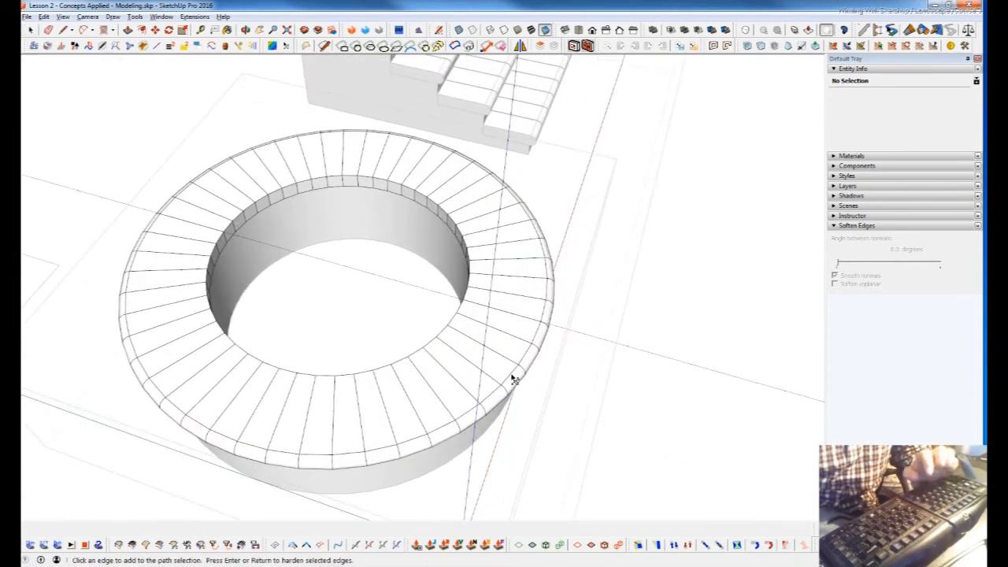
{"action": "left_click", "coordinate": [511, 379]}
{"action": "key", "text": "p"}
{"action": "left_click", "coordinate": [511, 378]}
{"action": "left_click", "coordinate": [864, 121]}
{"action": "left_click", "coordinate": [907, 120]}
{"action": "key", "text": "space"}
{"action": "scroll", "coordinate": [515, 259], "scroll_direction": "down", "scroll_amount": 4}
{"action": "left_click", "coordinate": [550, 319]}
{"action": "middle_click_drag", "start_coordinate": [550, 319], "coordinate": [326, 249]}
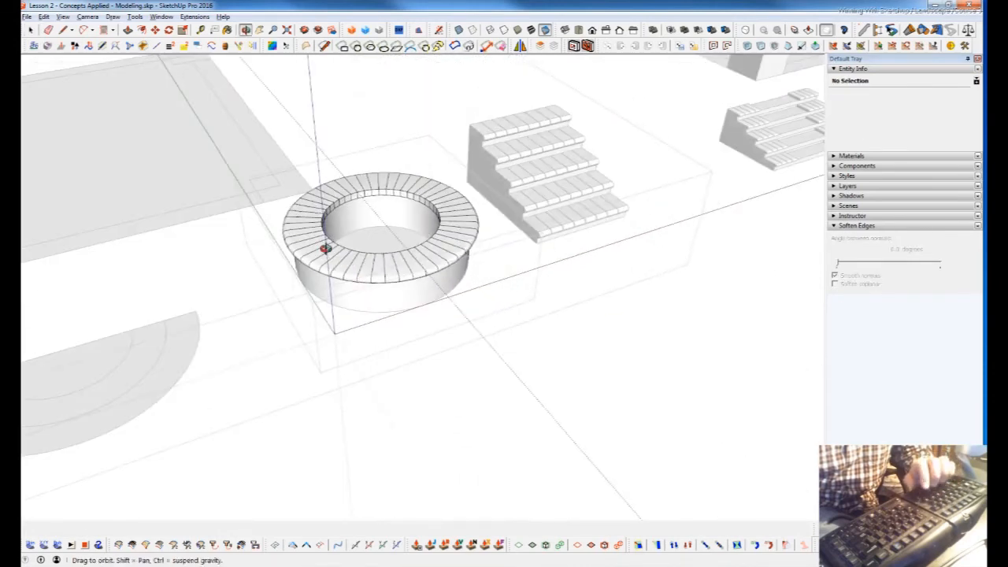
{"action": "scroll", "coordinate": [396, 228], "scroll_direction": "up", "scroll_amount": 4}
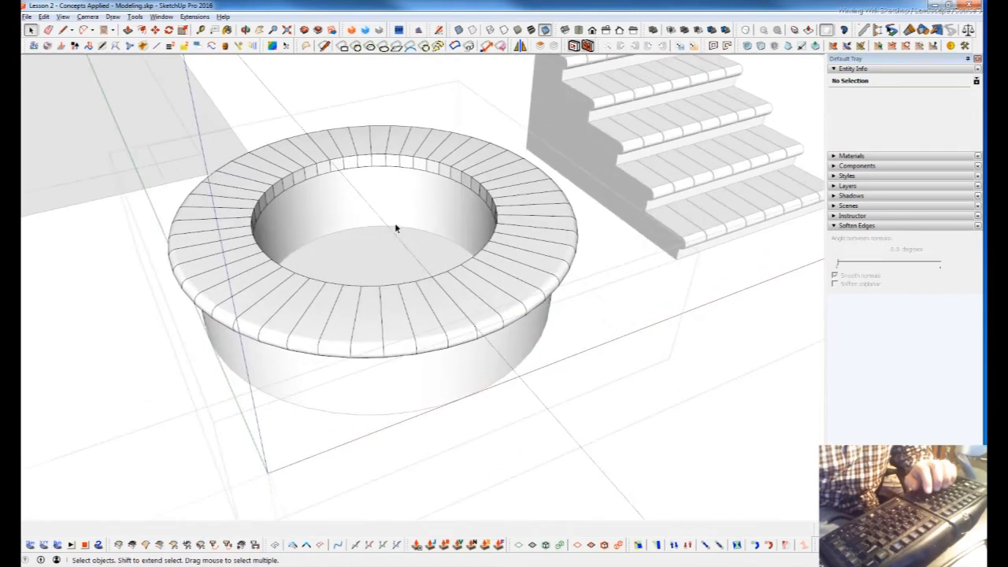
Group the circular floor face inside the ring wall and raise it to the level of the cap's top face.
{"action": "double_click", "coordinate": [442, 260]}
{"action": "left_click", "coordinate": [441, 258]}
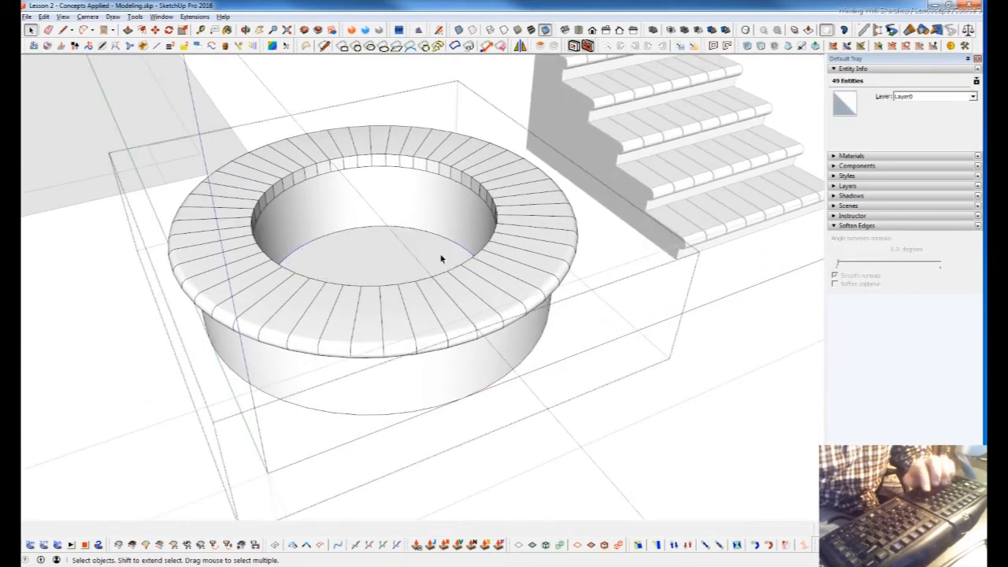
{"action": "key", "text": "m"}
{"action": "key", "text": "d"}
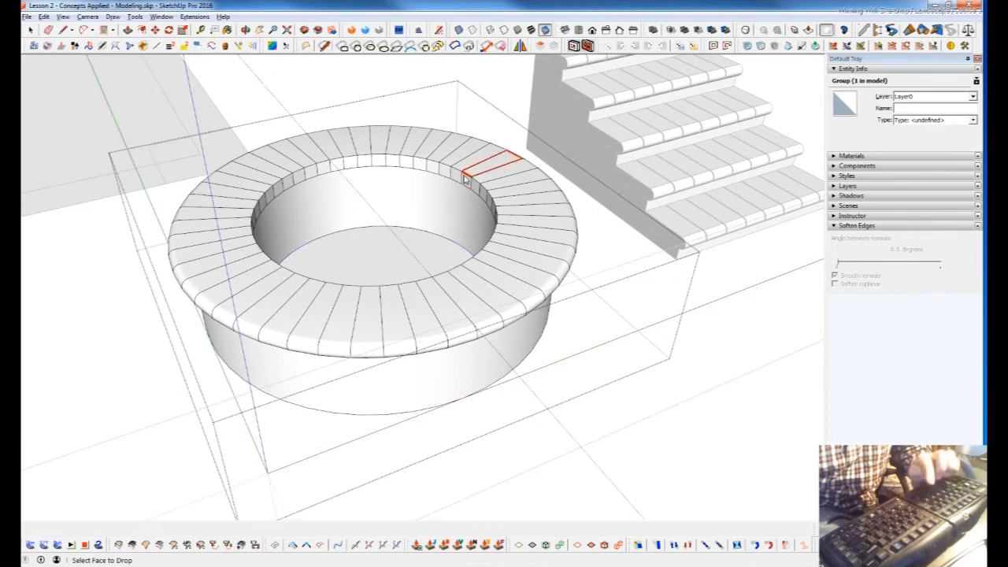
{"action": "left_click", "coordinate": [482, 179]}
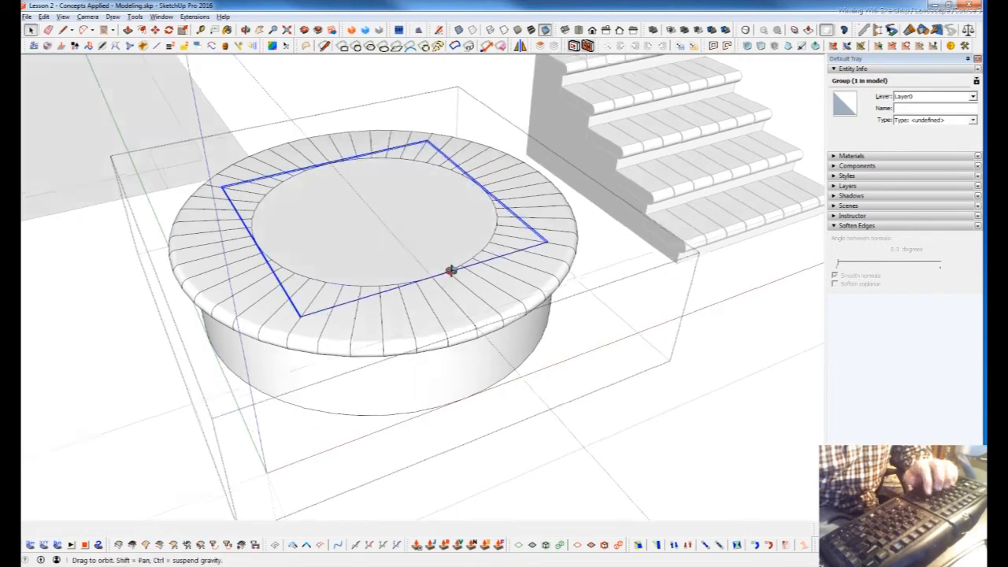
Move the grouped circular face down so it sits slightly below the cap's top inside the ring.
{"action": "middle_click_drag", "start_coordinate": [450, 286], "coordinate": [489, 374]}
{"action": "key", "text": "m"}
{"action": "left_click", "coordinate": [478, 359]}
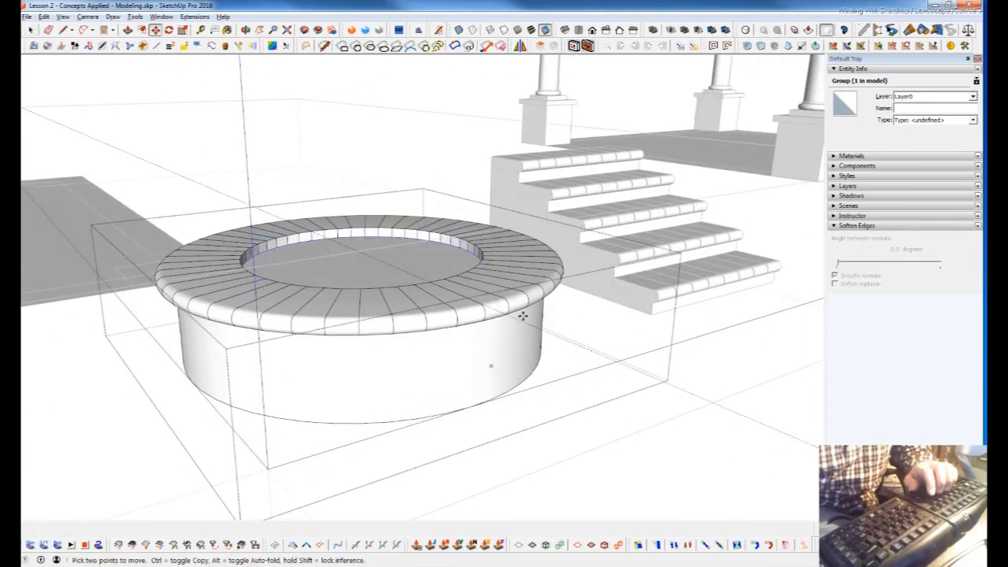
{"action": "scroll", "coordinate": [523, 271], "scroll_direction": "down", "scroll_amount": 8}
{"action": "key", "text": "space"}
{"action": "left_click", "coordinate": [495, 404]}
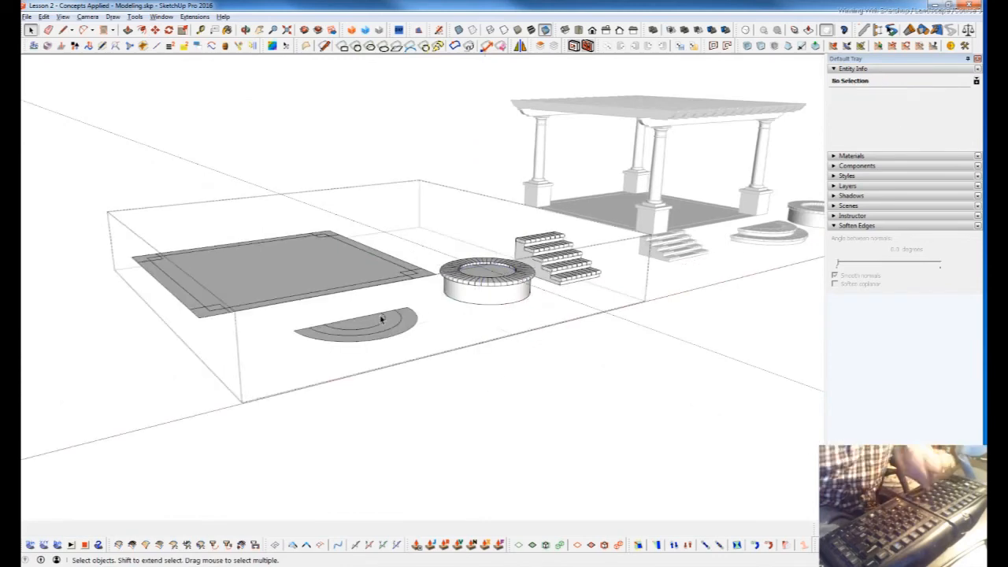
{"action": "scroll", "coordinate": [383, 323], "scroll_direction": "up", "scroll_amount": 3}
{"action": "middle_click_drag", "start_coordinate": [387, 331], "coordinate": [474, 357]}
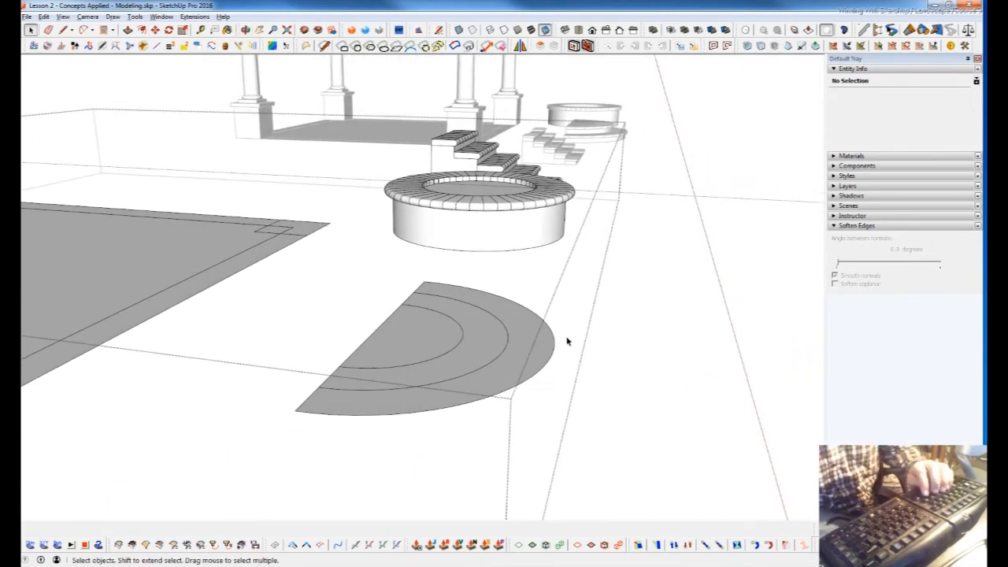
{"action": "key", "text": "j"}
{"action": "left_click_drag", "start_coordinate": [533, 353], "coordinate": [541, 332]}
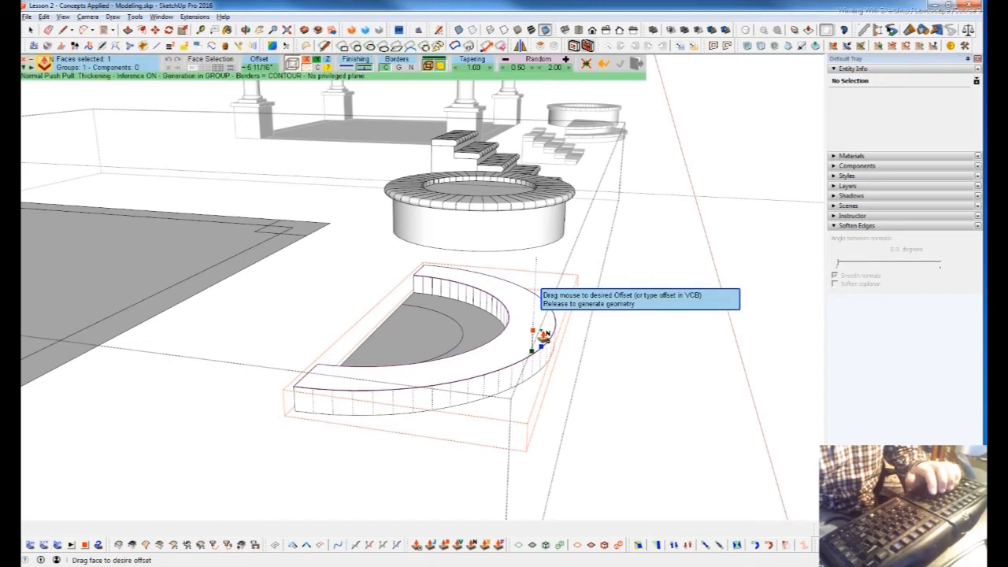
{"action": "key", "text": "space"}
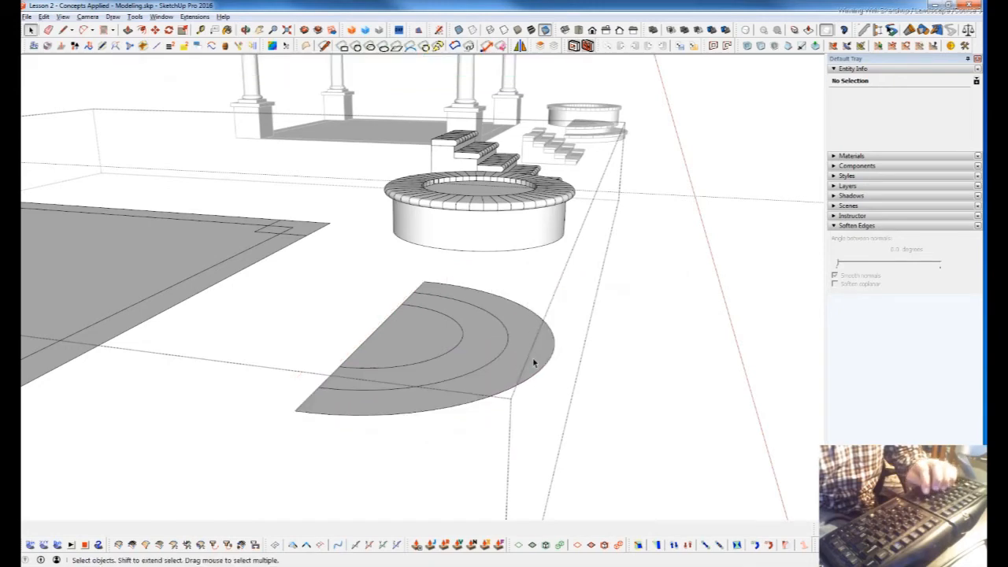
{"action": "key", "text": "space"}
{"action": "key", "text": "Escape"}
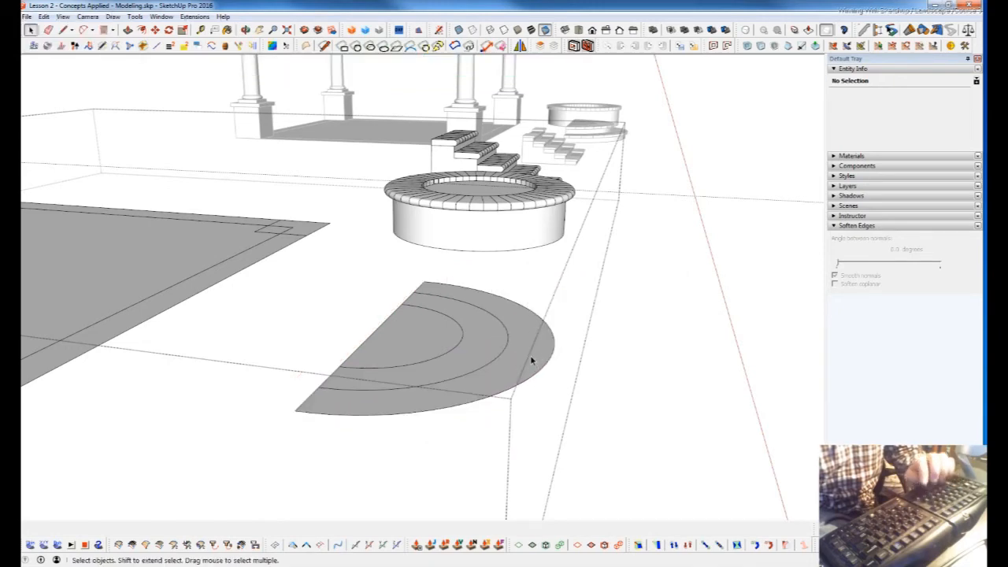
Raise the half-circle's outer band 0.1524 m as the first step level, and its middle band one level higher.
{"action": "middle_click_drag", "start_coordinate": [532, 363], "coordinate": [536, 363]}
{"action": "key", "text": "alt+s"}
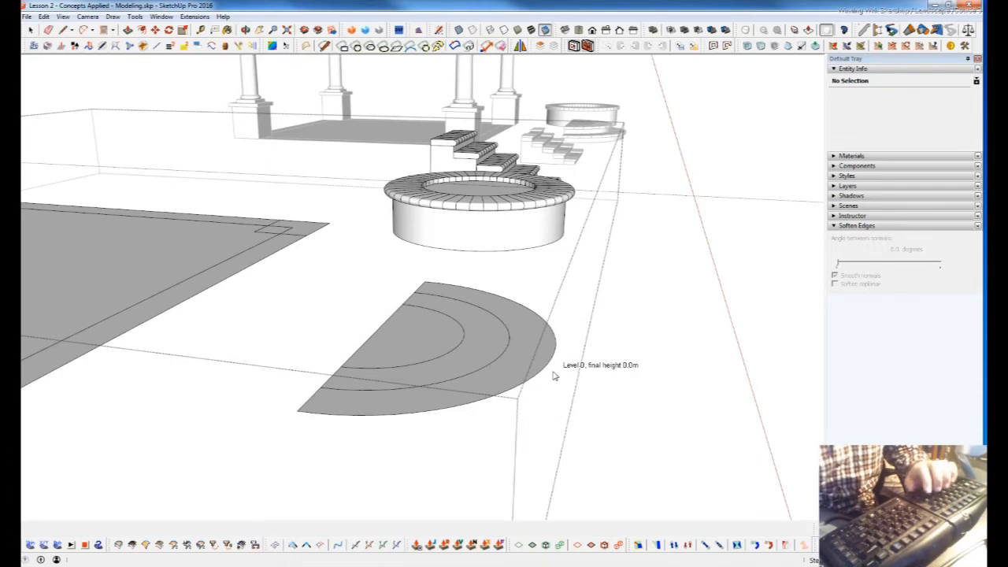
{"action": "key", "text": "Num_Lock"}
{"action": "left_click", "coordinate": [532, 365]}
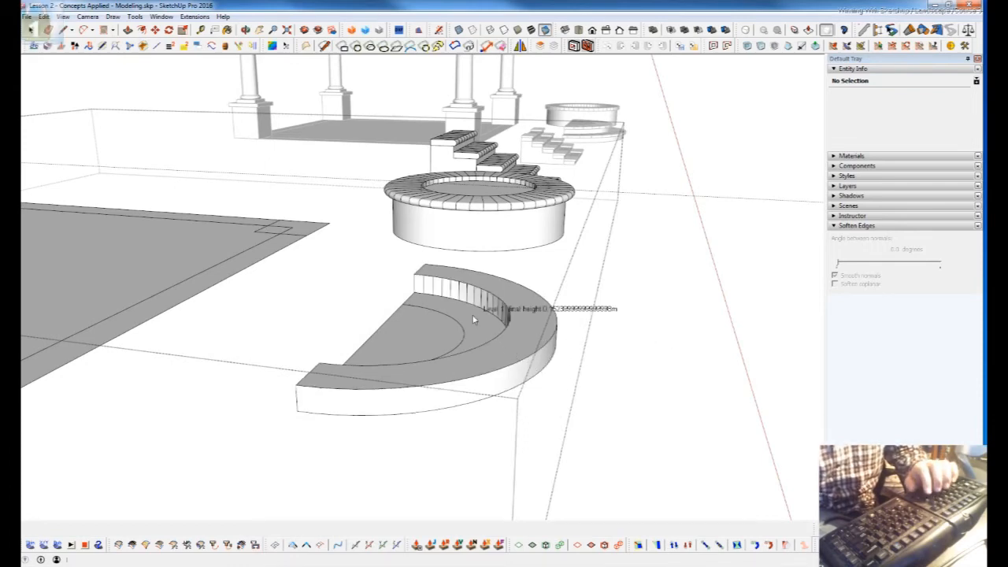
{"action": "left_click", "coordinate": [475, 320]}
Group the innermost half-circle face and raise it level with the top of the middle band.
{"action": "middle_click_drag", "start_coordinate": [488, 347], "coordinate": [583, 405]}
{"action": "middle_click_drag", "start_coordinate": [343, 278], "coordinate": [473, 378], "text": "shift"}
{"action": "key", "text": "space"}
{"action": "left_click", "coordinate": [509, 425]}
{"action": "double_click", "coordinate": [501, 404]}
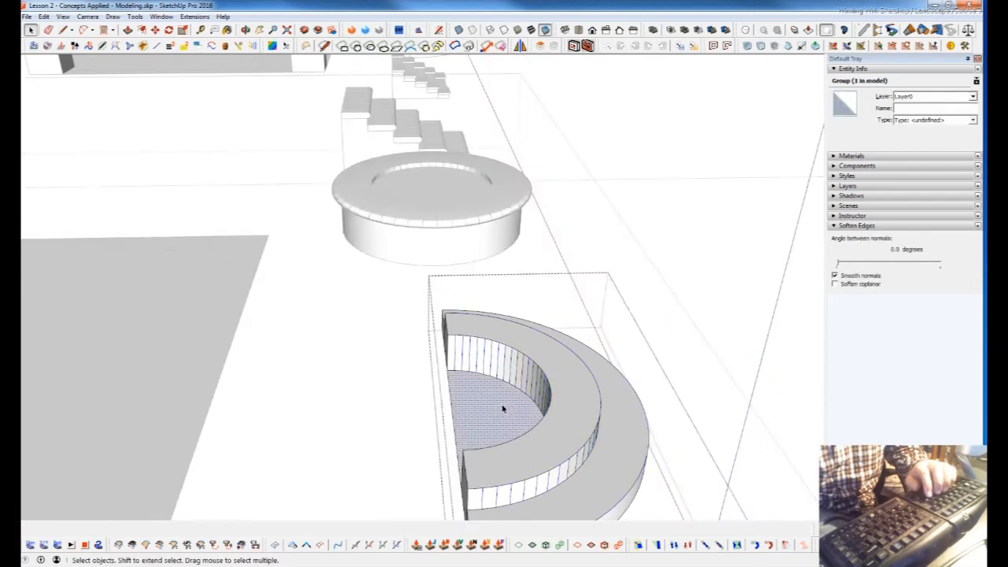
{"action": "left_click", "coordinate": [508, 394]}
{"action": "key", "text": "m"}
{"action": "key", "text": "Escape"}
{"action": "key", "text": "space"}
{"action": "key", "text": "p"}
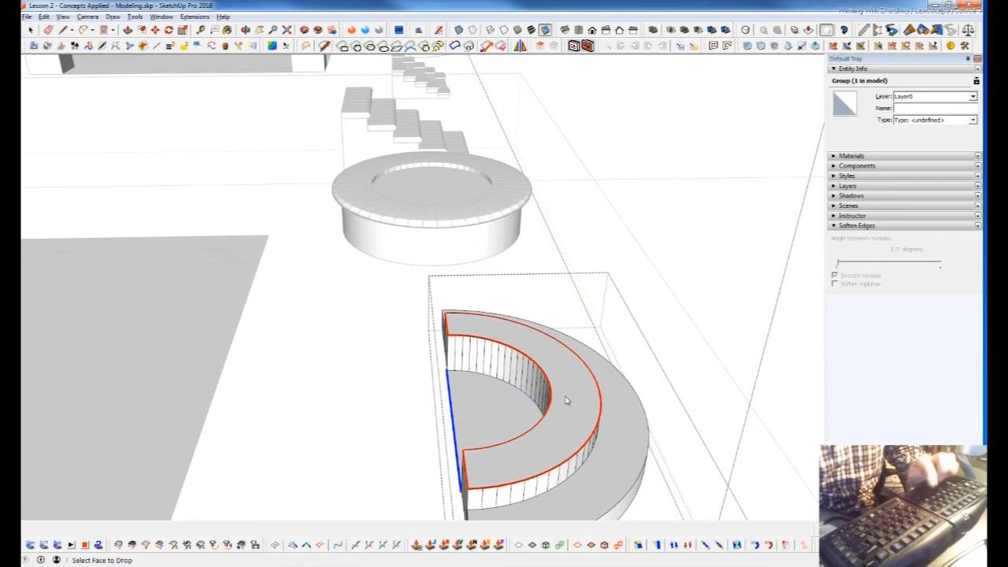
{"action": "left_click", "coordinate": [570, 405]}
Push the top face of the lower curved step downward to leave room for a cap.
{"action": "middle_click_drag", "start_coordinate": [596, 423], "coordinate": [548, 320]}
{"action": "left_click", "coordinate": [548, 320]}
{"action": "key", "text": "ctrl+t"}
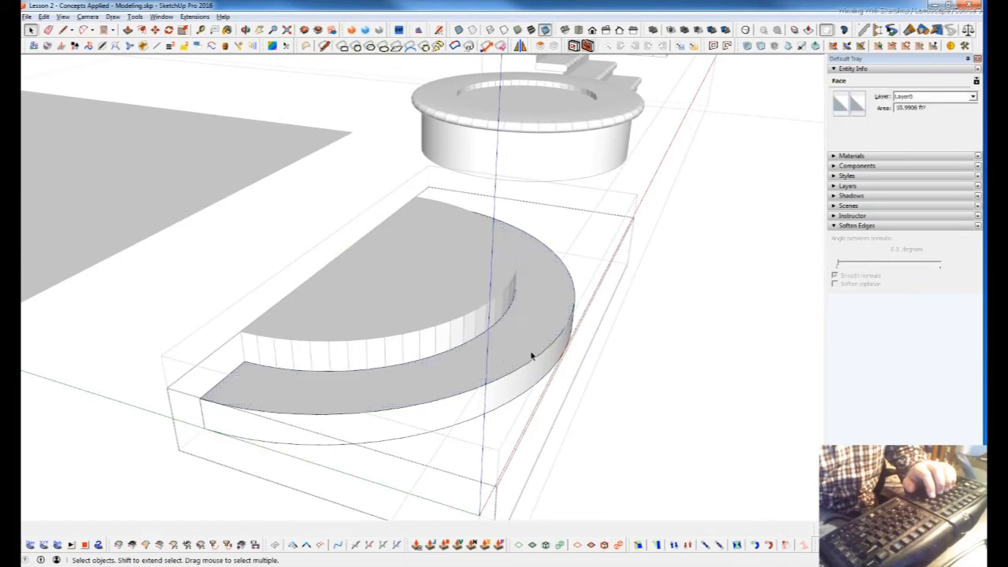
{"action": "key", "text": "p"}
{"action": "left_click_drag", "start_coordinate": [522, 349], "coordinate": [526, 356]}
{"action": "type", "text": "1"}
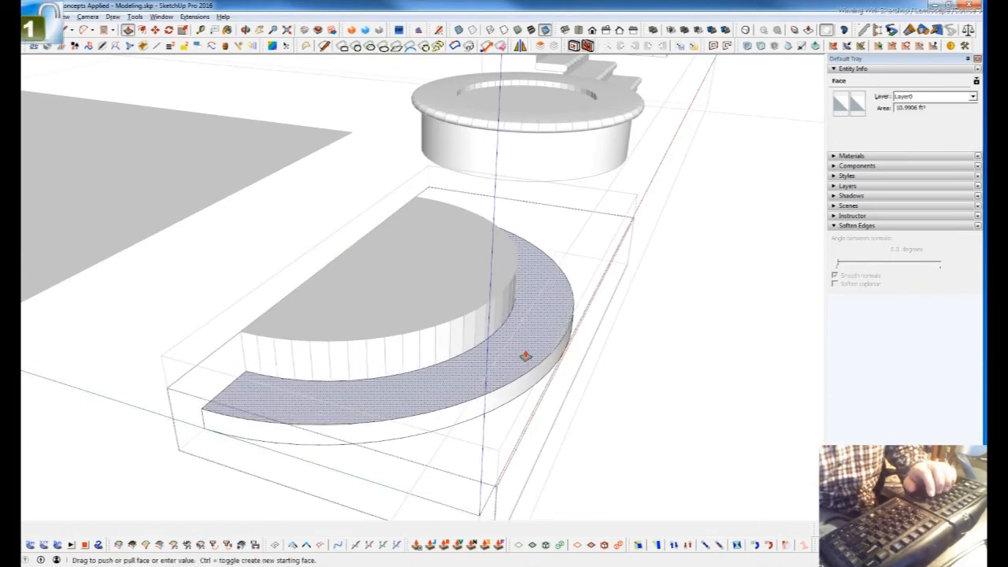
{"action": "key", "text": "Return"}
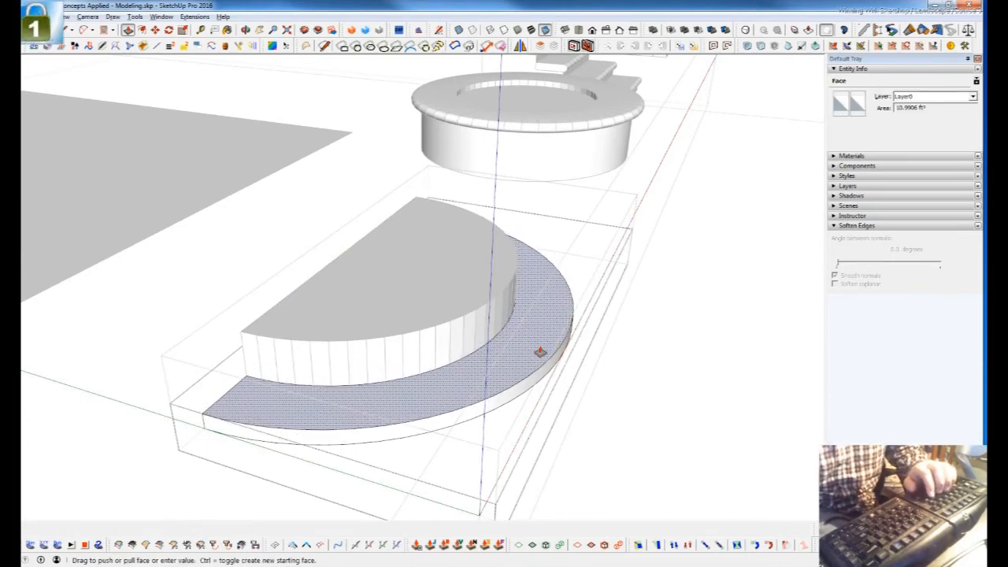
{"action": "key", "text": "Return"}
Select the 4' radius outer arc along the top of the lower curved step.
{"action": "middle_click_drag", "start_coordinate": [520, 357], "coordinate": [543, 342]}
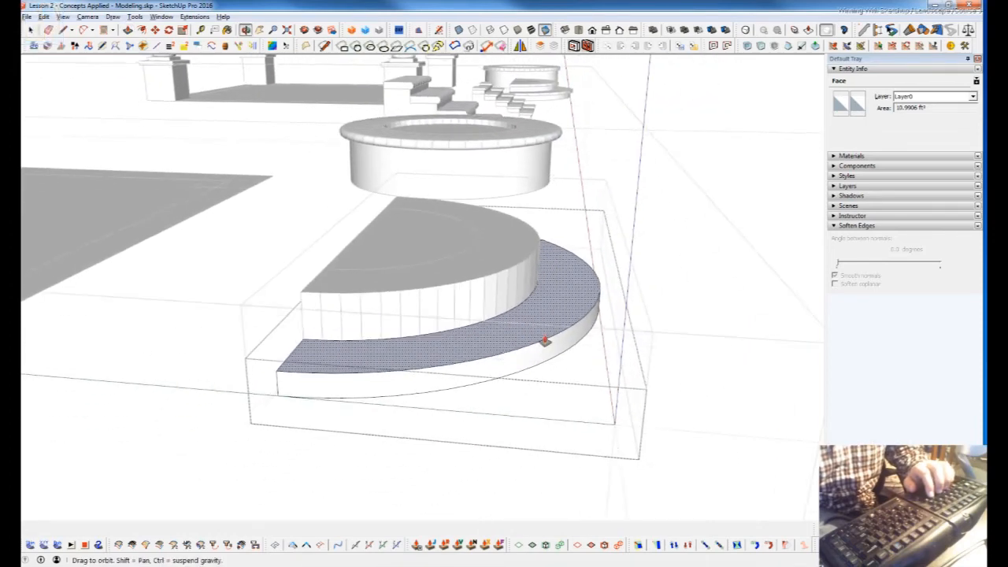
{"action": "scroll", "coordinate": [567, 310], "scroll_direction": "up", "scroll_amount": 4}
{"action": "middle_click_drag", "start_coordinate": [567, 311], "coordinate": [732, 288]}
{"action": "scroll", "coordinate": [731, 288], "scroll_direction": "down", "scroll_amount": 3}
{"action": "middle_click_drag", "start_coordinate": [667, 312], "coordinate": [581, 401]}
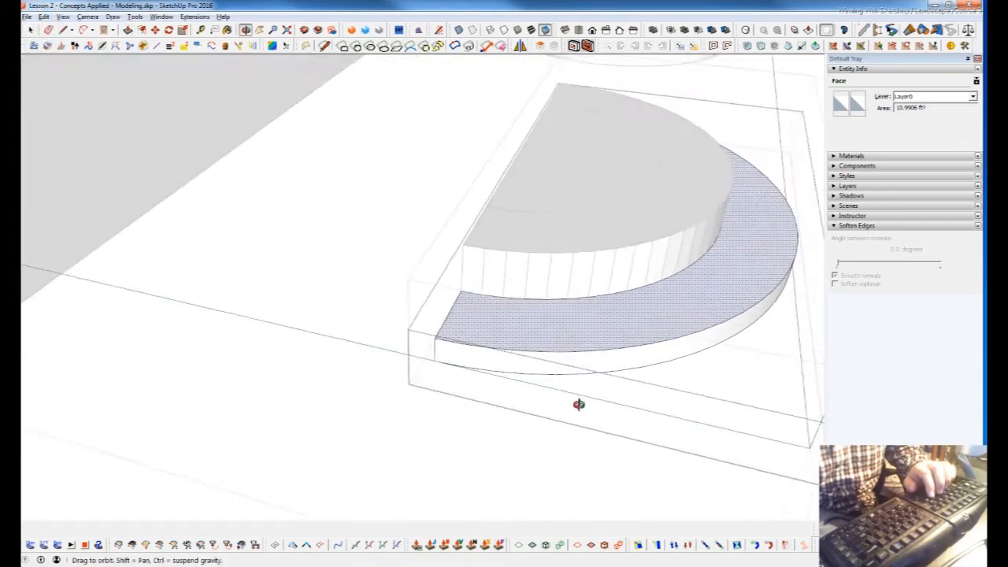
{"action": "scroll", "coordinate": [589, 396], "scroll_direction": "up", "scroll_amount": 4}
{"action": "key", "text": "space"}
{"action": "double_click", "coordinate": [597, 343]}
{"action": "middle_click_drag", "start_coordinate": [536, 355], "coordinate": [323, 365]}
{"action": "key", "text": "shift+s"}
{"action": "middle_click_drag", "start_coordinate": [647, 324], "coordinate": [146, 388]}
{"action": "left_click", "coordinate": [764, 264]}
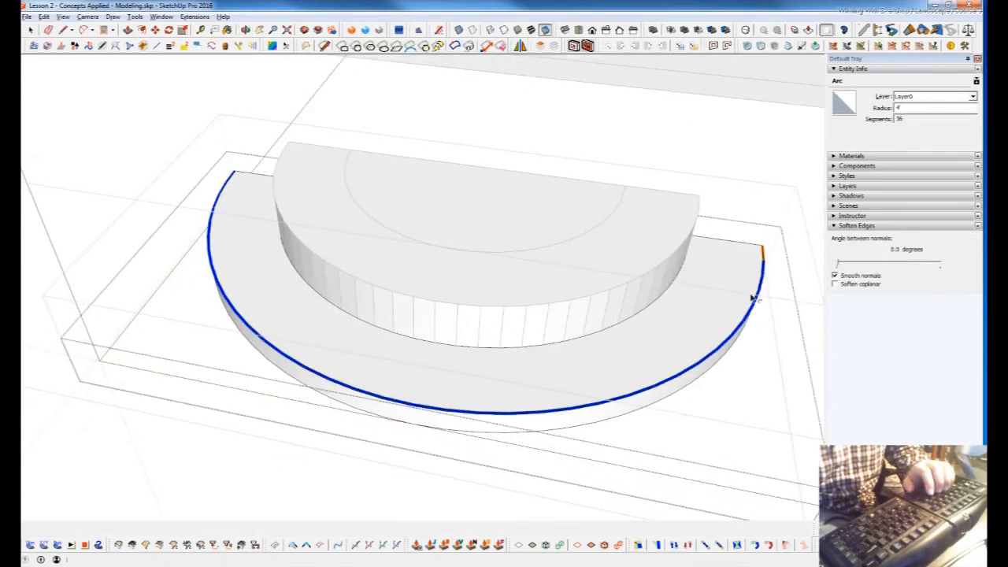
Try to offset the lower step's outer arc inward across its top face.
{"action": "key", "text": "f"}
{"action": "left_click", "coordinate": [741, 336]}
{"action": "type", "text": "1"}
{"action": "key", "text": "Return"}
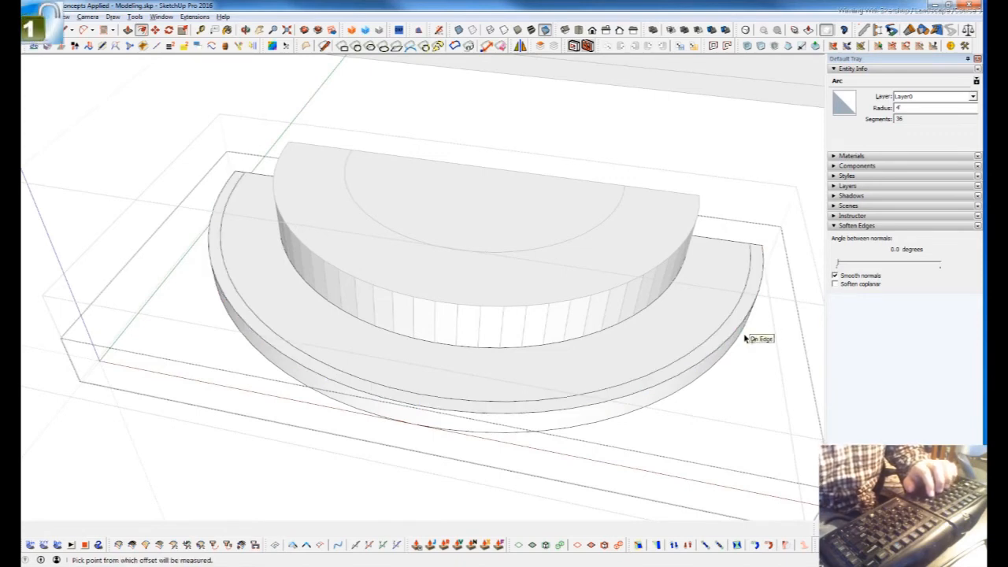
Offset the lower step's outer arc a short distance outward to outline an overhang.
{"action": "left_click", "coordinate": [692, 367]}
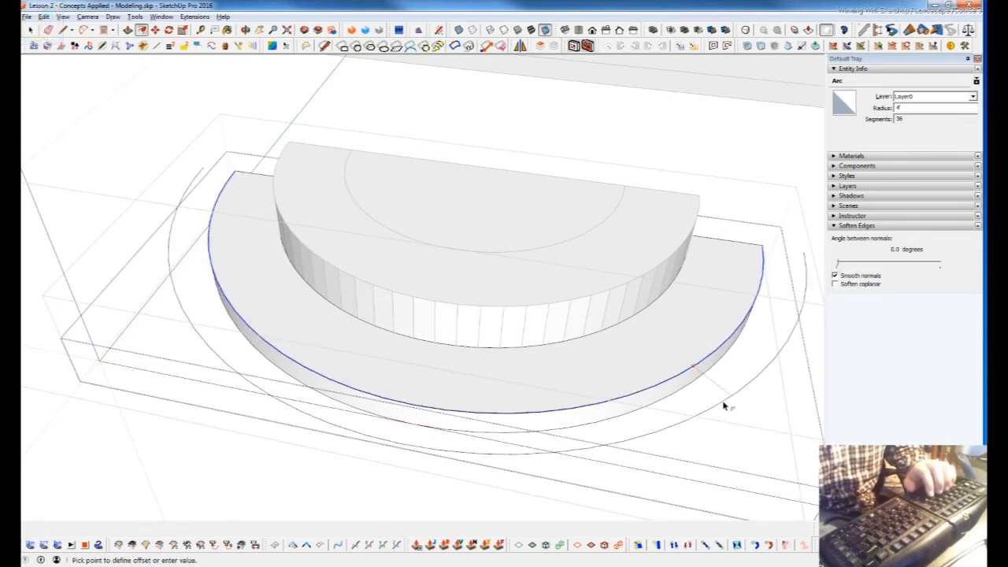
{"action": "type", "text": "1"}
{"action": "key", "text": "Return"}
{"action": "middle_click_drag", "start_coordinate": [590, 387], "coordinate": [299, 420]}
{"action": "key", "text": "space"}
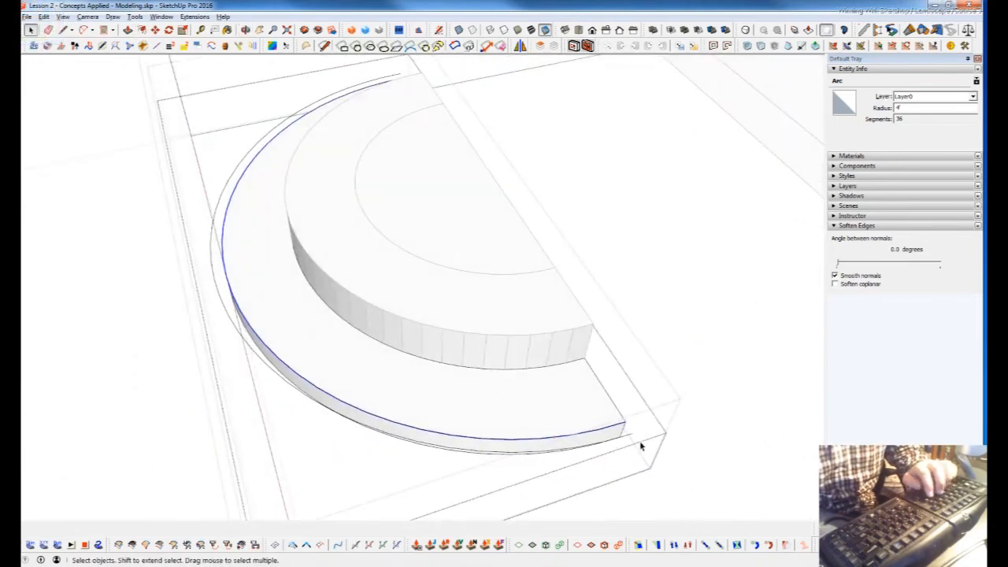
Make the offset overhang arc its own group and open that group for editing.
{"action": "left_click", "coordinate": [631, 439]}
{"action": "left_click", "coordinate": [627, 435]}
{"action": "left_click", "coordinate": [630, 437]}
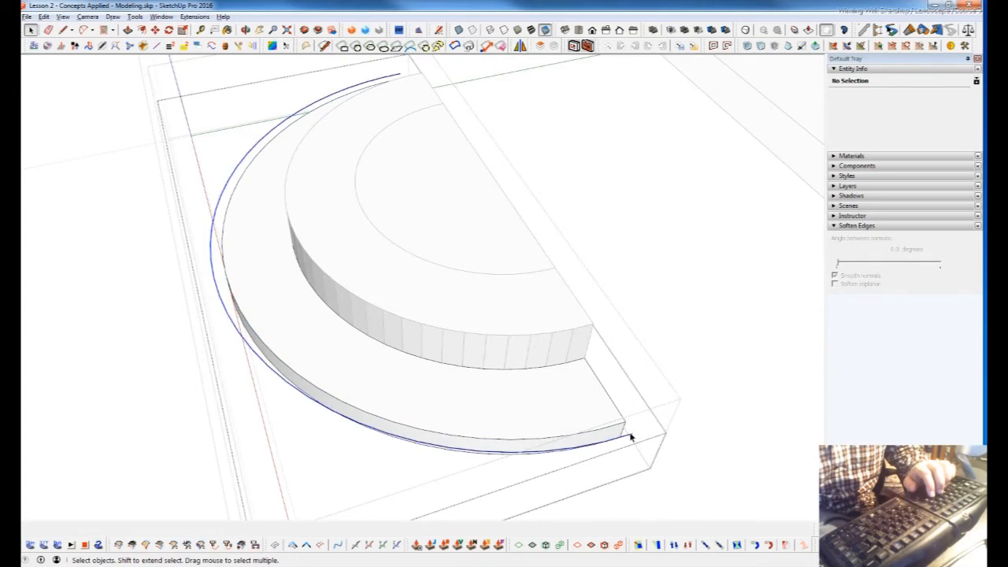
{"action": "left_click", "coordinate": [630, 437]}
{"action": "left_click", "coordinate": [630, 437]}
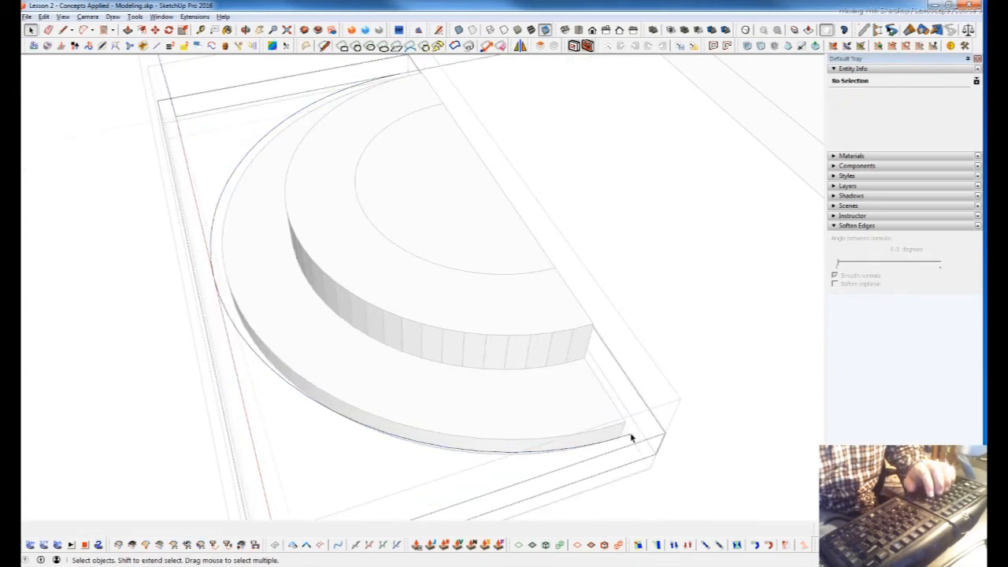
Extrude the overhang arc vertically with Extrude Edges by Vector and explode the resulting group.
{"action": "mouse_move", "coordinate": [630, 438]}
{"action": "middle_mouse_down"}
{"action": "mouse_move", "coordinate": [575, 435]}
{"action": "mouse_move", "coordinate": [526, 319]}
{"action": "middle_mouse_up"}
{"action": "key", "text": "v"}
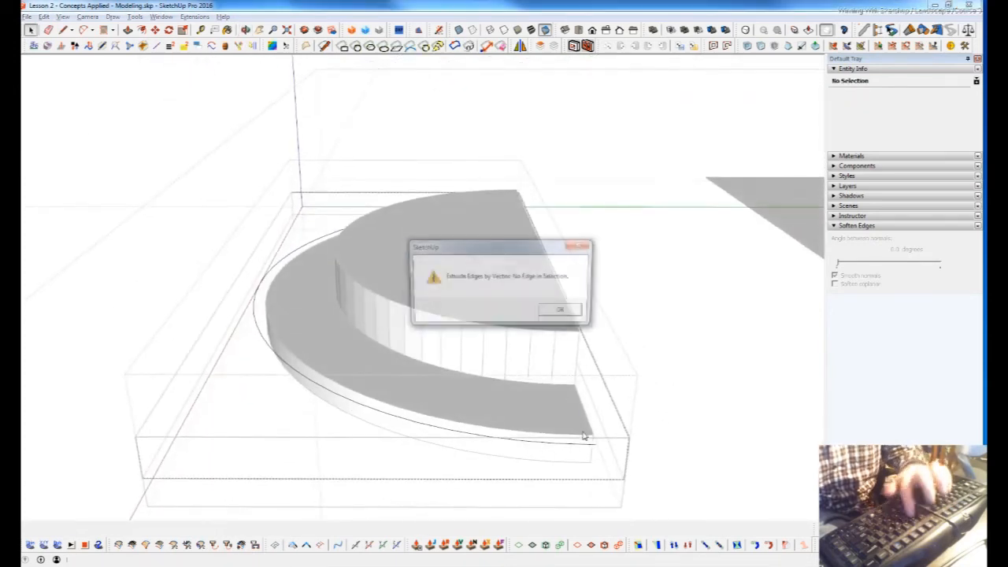
{"action": "left_click", "coordinate": [584, 312]}
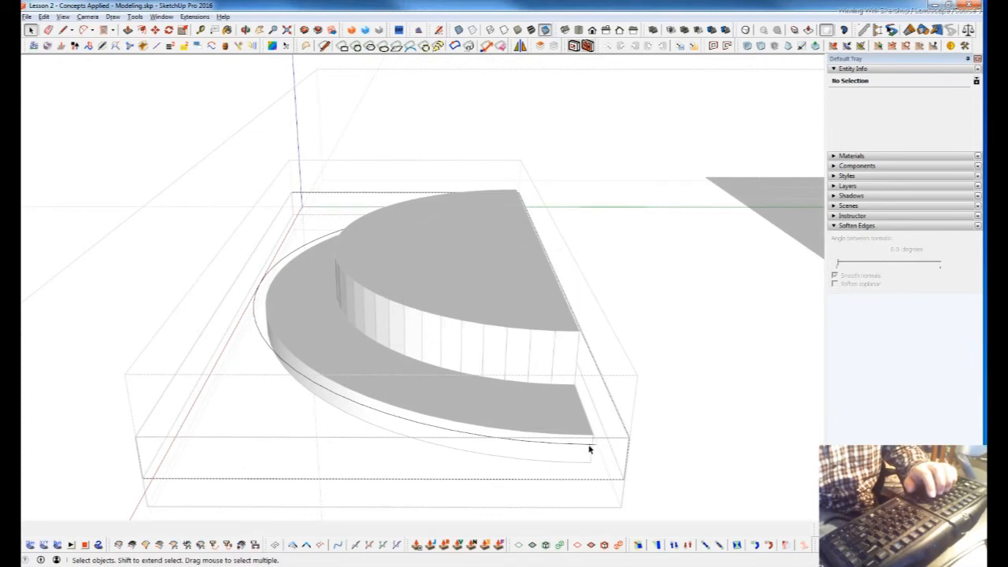
{"action": "left_click", "coordinate": [592, 448]}
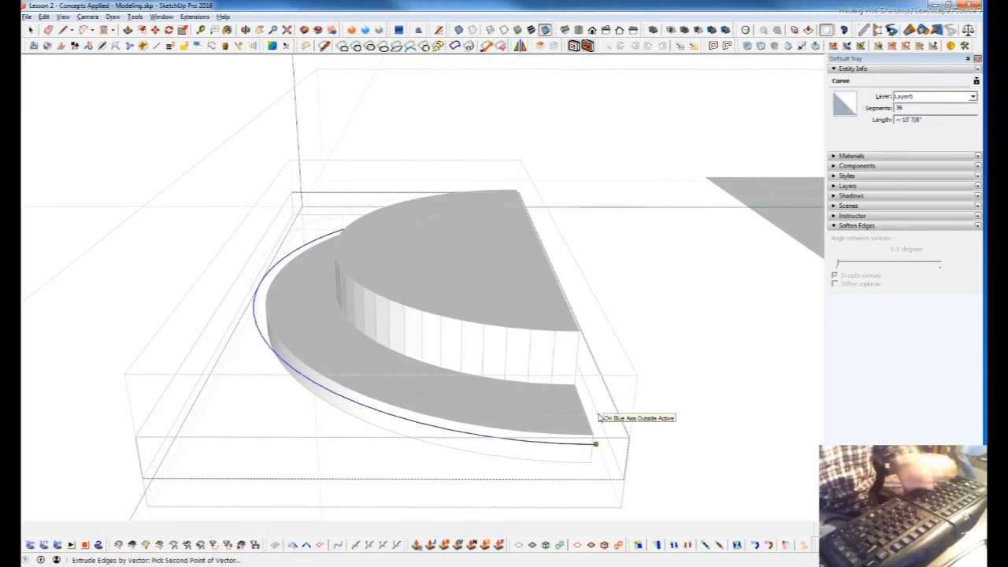
{"action": "left_click", "coordinate": [599, 417]}
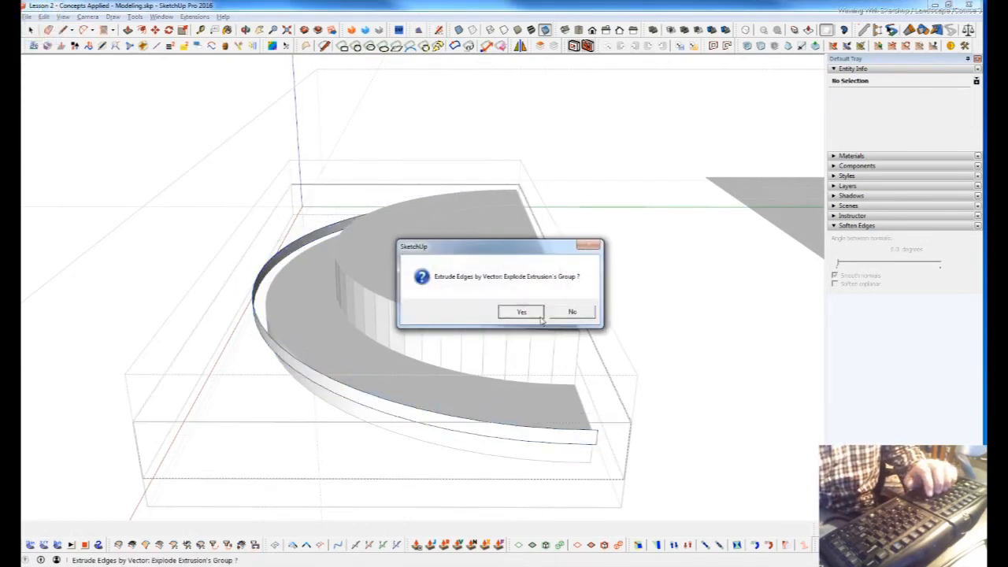
{"action": "left_click", "coordinate": [537, 312]}
Thicken the extruded arc strip 14 inches inward with Joint Push Pull to form a cap over the lower step.
{"action": "left_click", "coordinate": [572, 440]}
{"action": "key", "text": "j"}
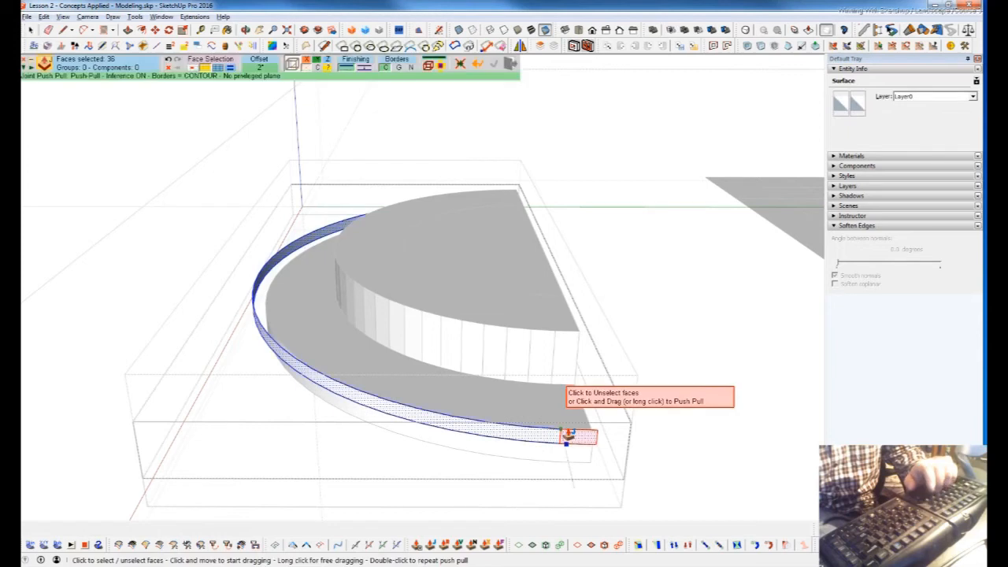
{"action": "left_click_drag", "start_coordinate": [566, 438], "coordinate": [574, 394]}
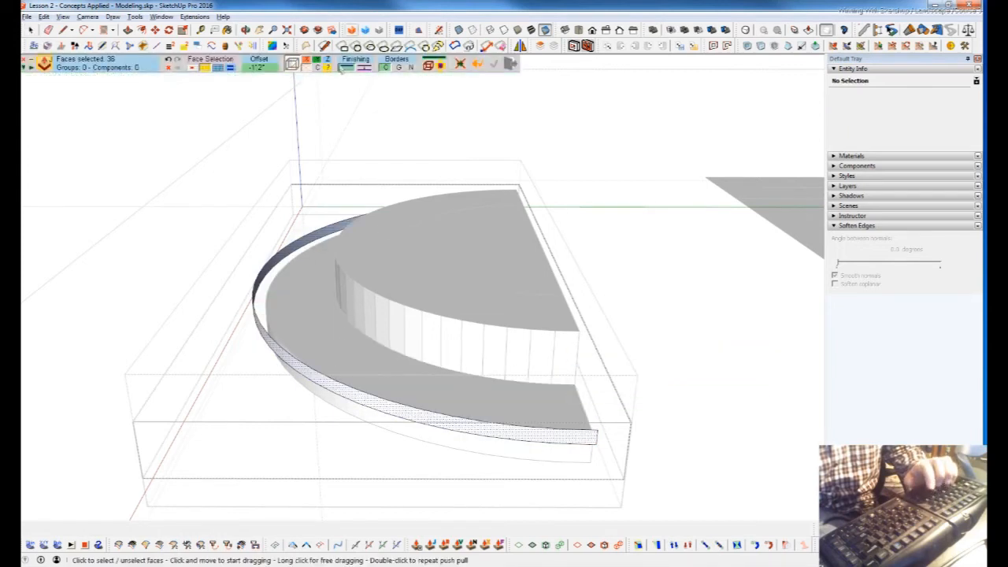
{"action": "left_click_drag", "start_coordinate": [547, 439], "coordinate": [543, 418]}
{"action": "key", "text": "Num_Lock"}
{"action": "type", "text": "14"}
{"action": "key", "text": "Return"}
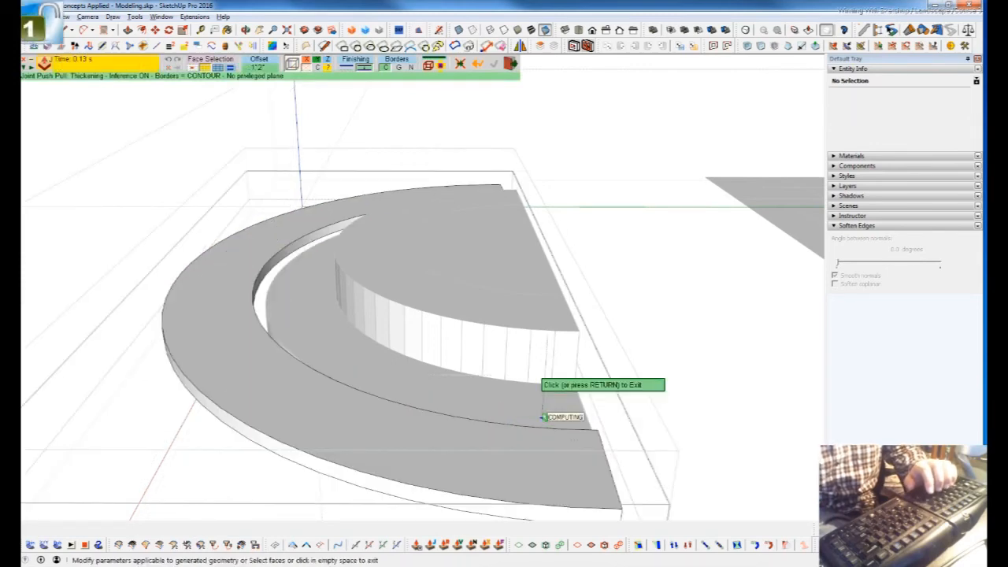
{"action": "type", "text": "-14"}
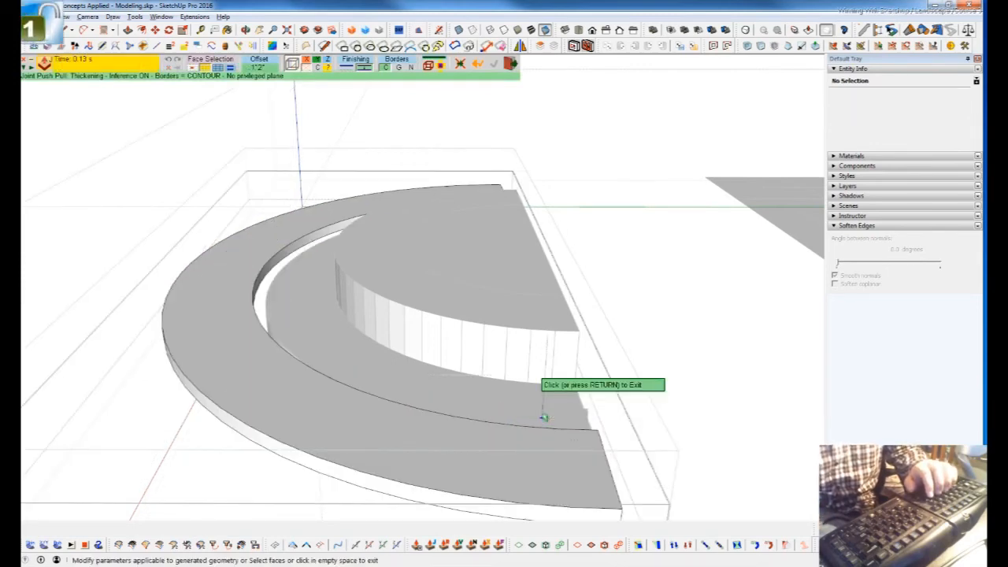
{"action": "key", "text": "Return"}
{"action": "key", "text": "space"}
{"action": "double_click", "coordinate": [546, 393]}
{"action": "triple_click", "coordinate": [546, 398]}
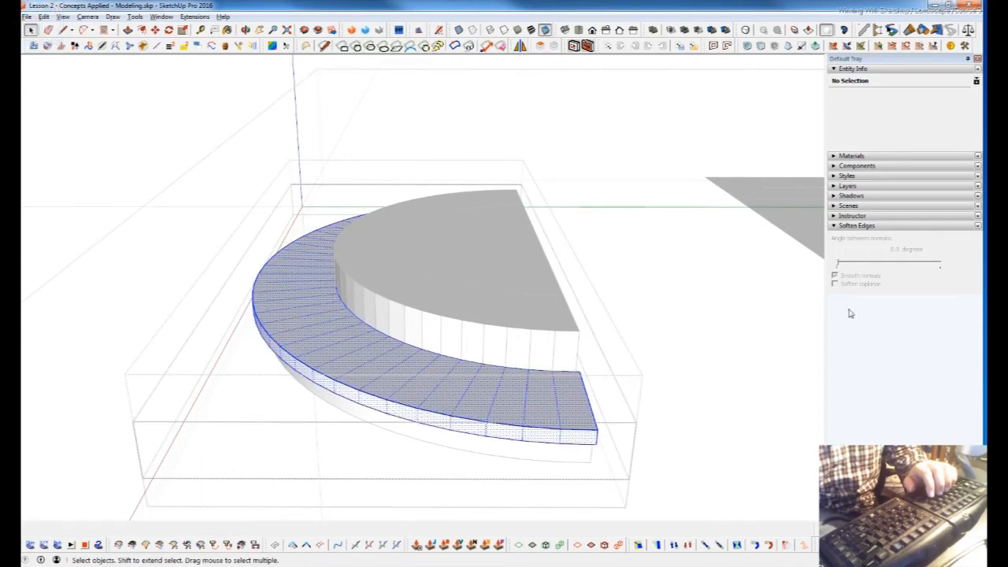
Inspect the cap's curved edge, and undo its thickening and the arc extrusion.
{"action": "left_click", "coordinate": [740, 449]}
{"action": "middle_click_drag", "start_coordinate": [387, 367], "coordinate": [670, 268]}
{"action": "scroll", "coordinate": [591, 398], "scroll_direction": "up", "scroll_amount": 6}
{"action": "middle_click_drag", "start_coordinate": [585, 407], "coordinate": [588, 387]}
{"action": "scroll", "coordinate": [587, 386], "scroll_direction": "down", "scroll_amount": 2}
{"action": "key", "text": "ctrl+z"}
{"action": "key", "text": "ctrl+z"}
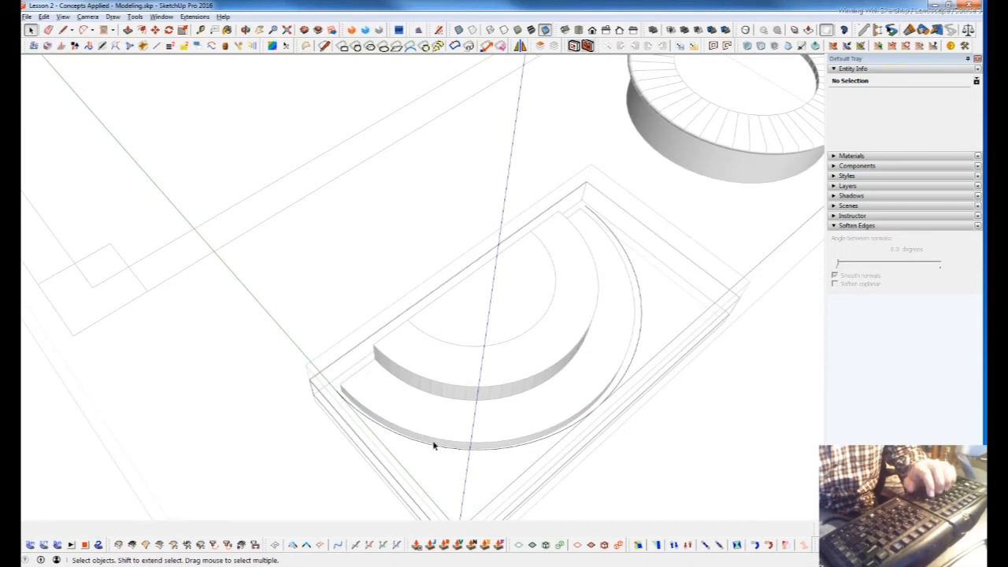
Divide the overhang arc into straight segments at a 10-inch interval with the Polyline Divider.
{"action": "left_click", "coordinate": [433, 449]}
{"action": "key", "text": "d"}
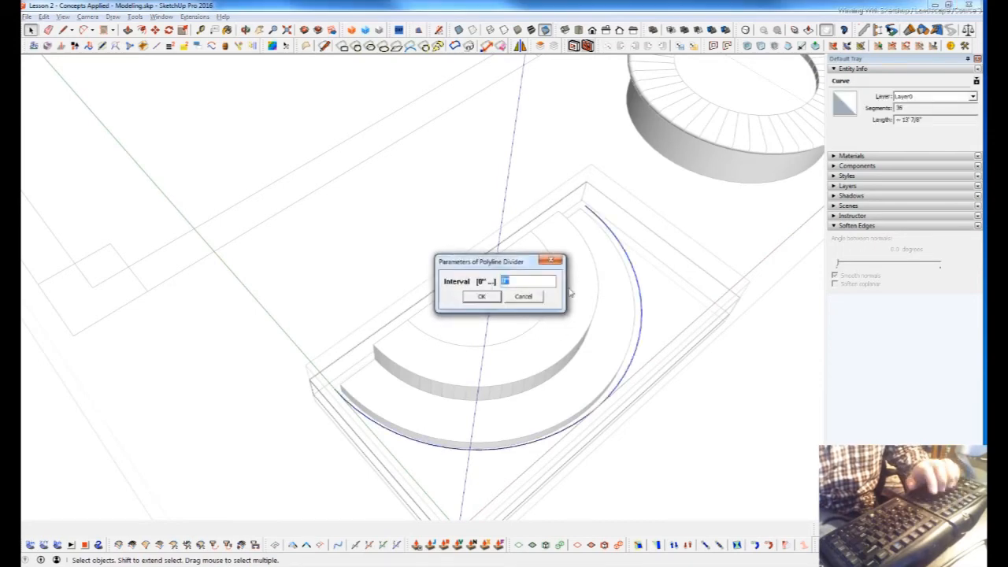
{"action": "type", "text": "10"}
{"action": "key", "text": "Return"}
{"action": "middle_click_drag", "start_coordinate": [621, 348], "coordinate": [623, 218]}
{"action": "scroll", "coordinate": [541, 461], "scroll_direction": "up", "scroll_amount": 2}
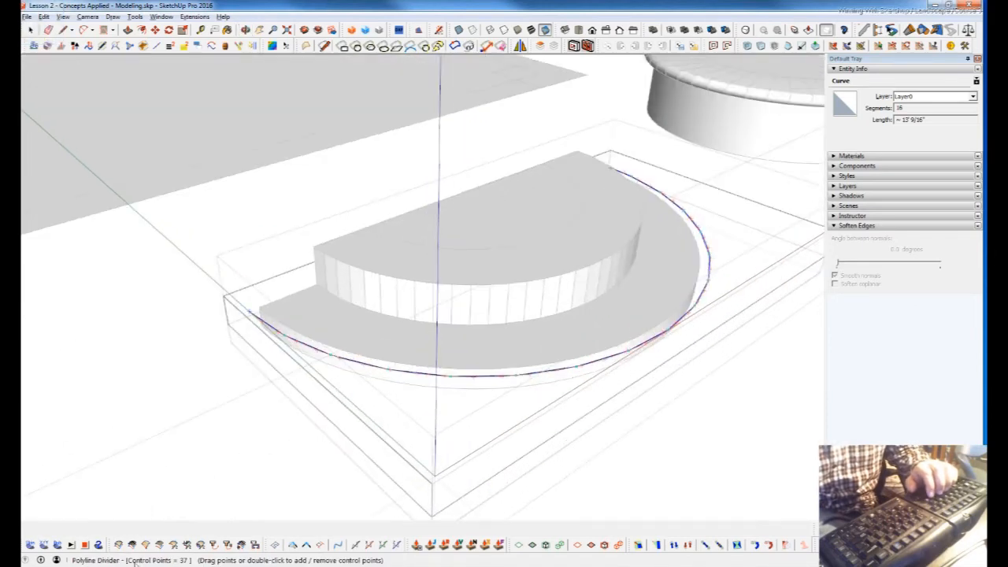
Extrude the segmented arc vertically by vector, explode the extrusion and leave its faces unreversed.
{"action": "left_click", "coordinate": [187, 545]}
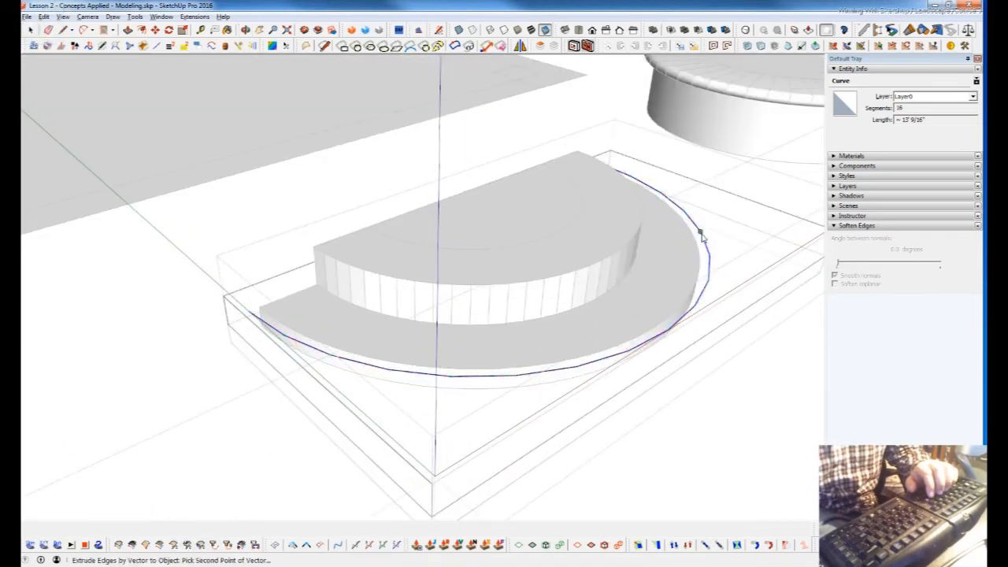
{"action": "left_click", "coordinate": [704, 203]}
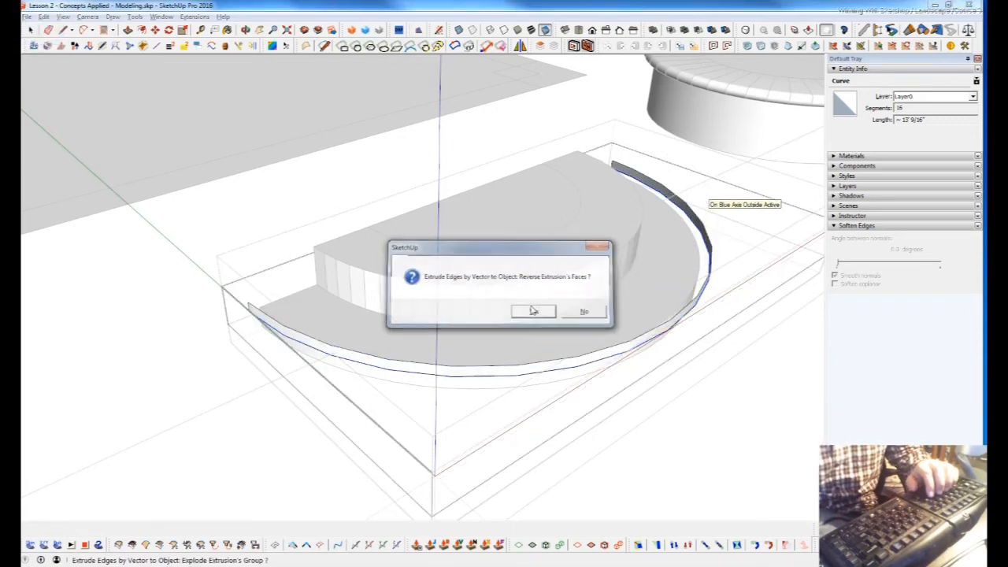
{"action": "left_click", "coordinate": [586, 312]}
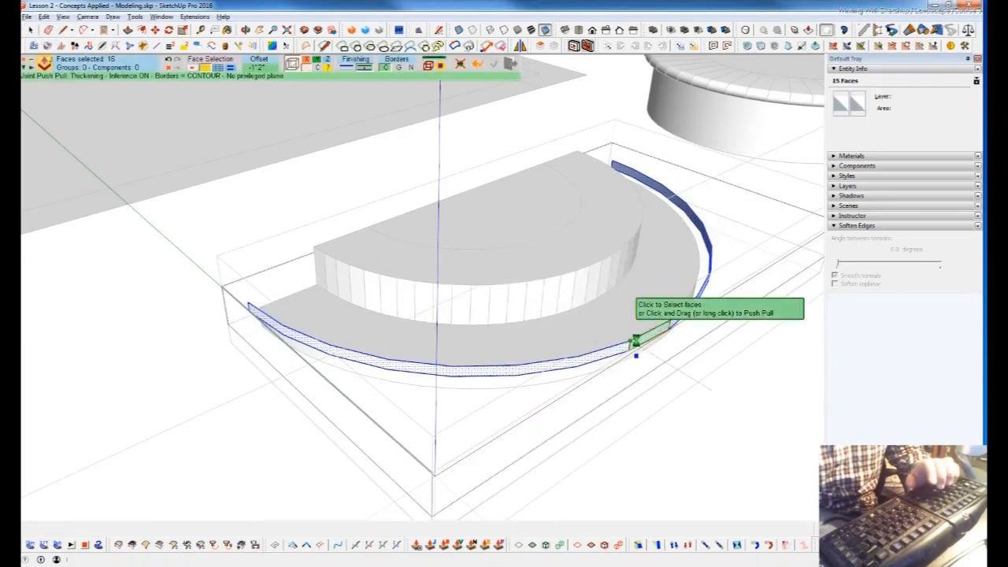
Thicken the segmented strip 1'2" inward with Joint Push Pull to form the lower step's cap.
{"action": "double_click", "coordinate": [636, 345]}
{"action": "left_click", "coordinate": [641, 389]}
{"action": "scroll", "coordinate": [639, 386], "scroll_direction": "up", "scroll_amount": 2}
{"action": "middle_click_drag", "start_coordinate": [637, 384], "coordinate": [647, 276]}
{"action": "double_click", "coordinate": [647, 272]}
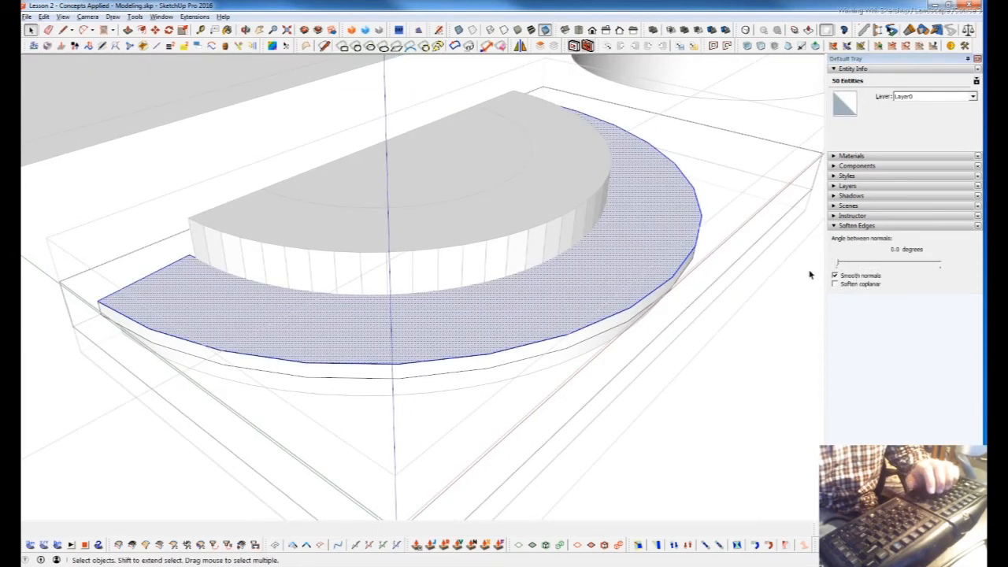
{"action": "triple_click", "coordinate": [673, 284]}
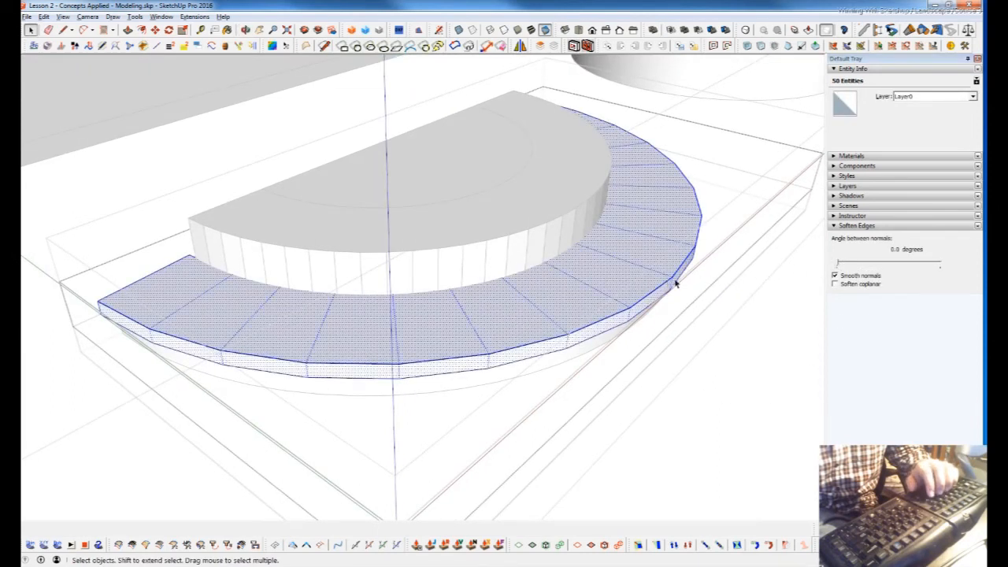
{"action": "left_click", "coordinate": [642, 387]}
Try to draw a guide-aligned straight line from the upper step's corner across the angled end of the cap.
{"action": "middle_click_drag", "start_coordinate": [651, 275], "coordinate": [525, 414]}
{"action": "scroll", "coordinate": [386, 401], "scroll_direction": "up", "scroll_amount": 3}
{"action": "scroll", "coordinate": [385, 401], "scroll_direction": "up", "scroll_amount": 2}
{"action": "key", "text": "l"}
{"action": "key", "text": "t"}
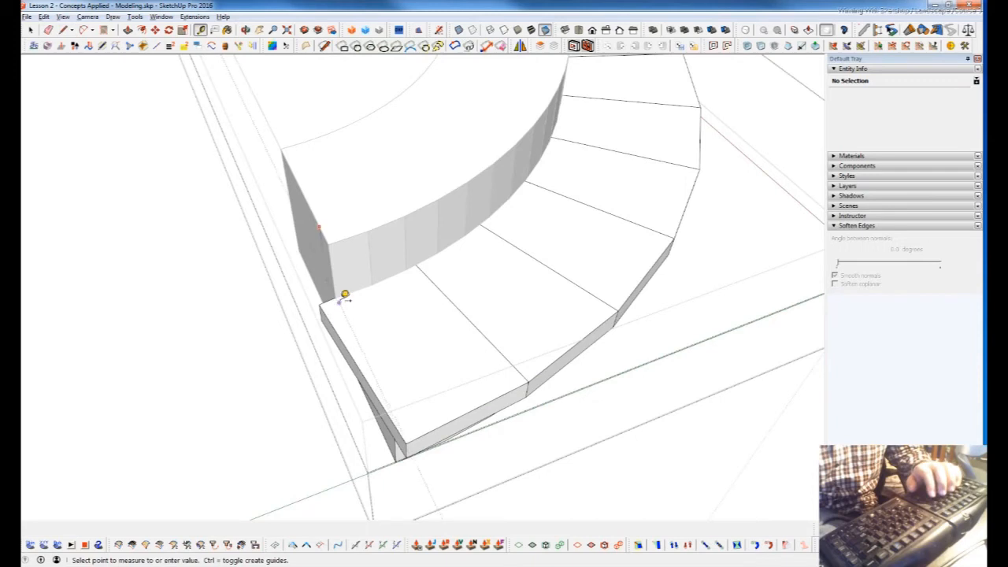
{"action": "key", "text": "l"}
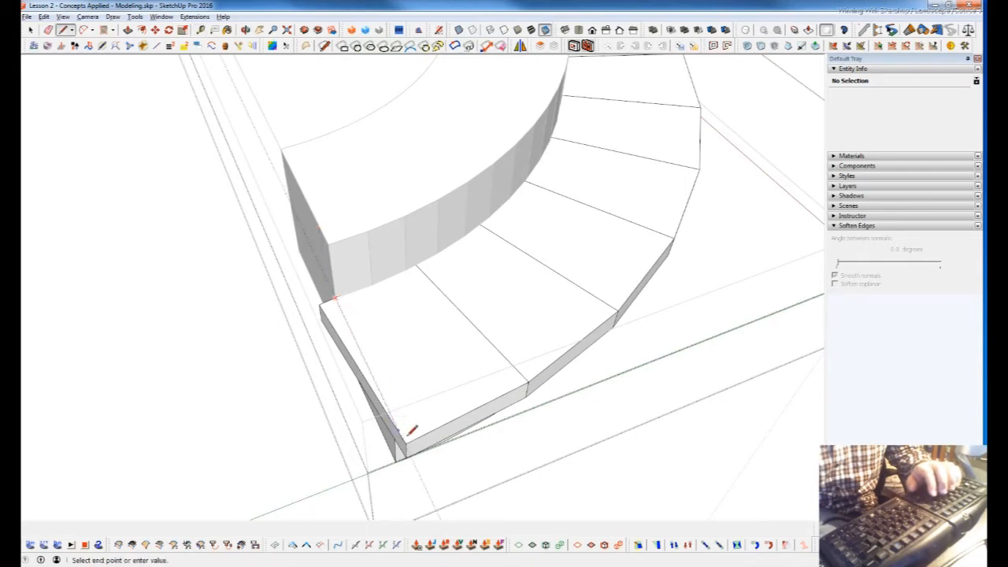
{"action": "key", "text": "p"}
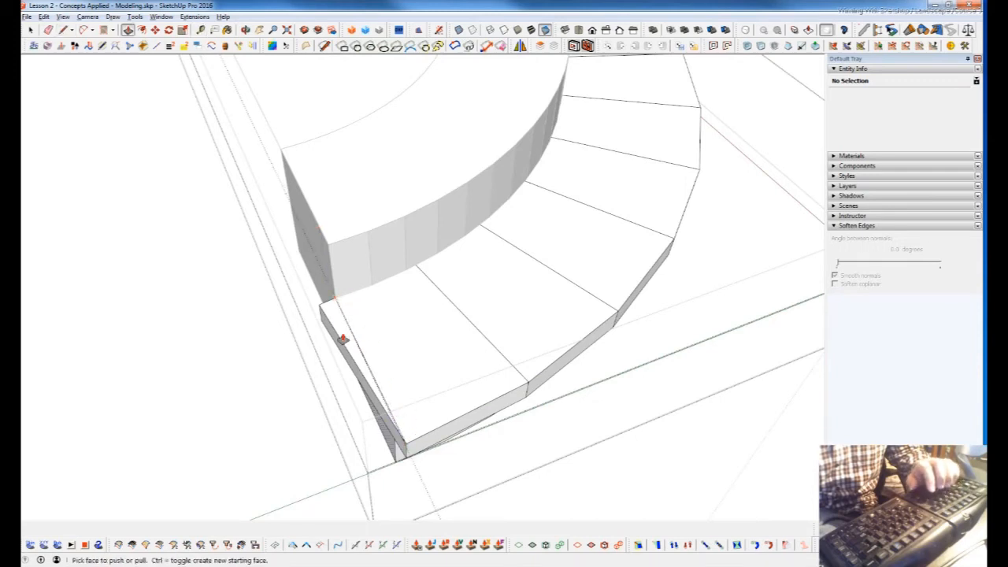
{"action": "key", "text": "space"}
{"action": "left_click", "coordinate": [342, 337]}
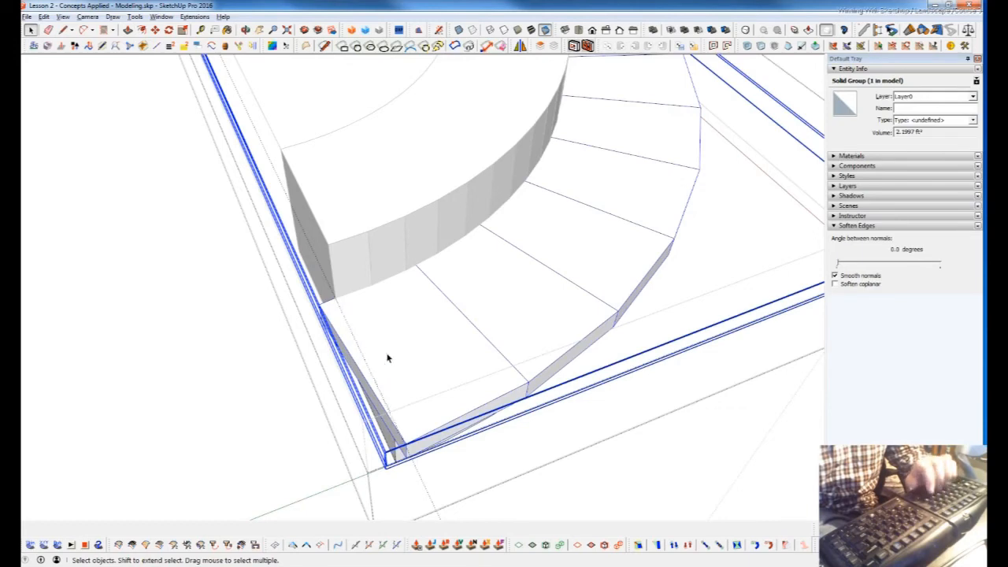
Inside the cap group, try to split off the angled end sliver along a new guide and push it away.
{"action": "triple_click", "coordinate": [387, 359]}
{"action": "key", "text": "t"}
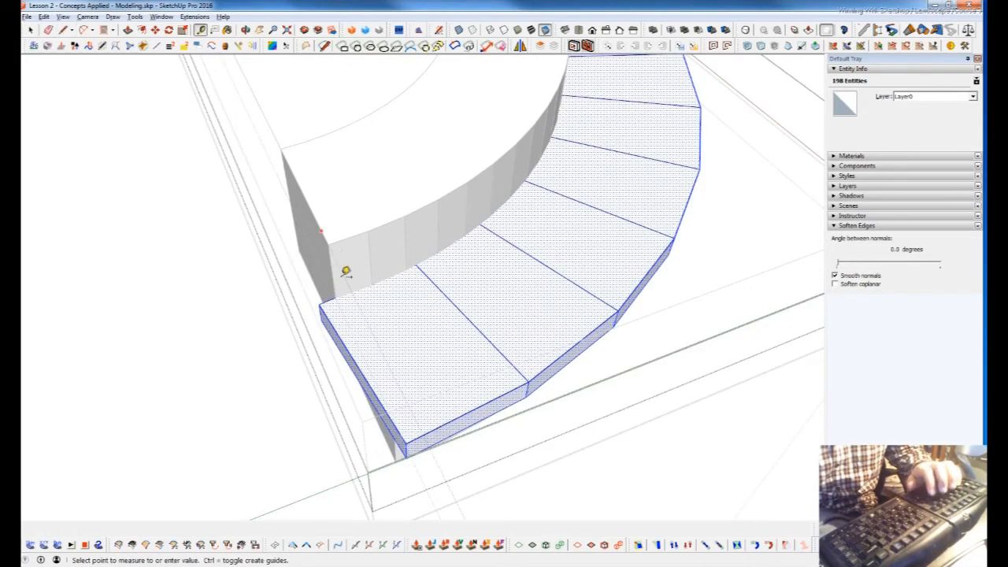
{"action": "key", "text": "l"}
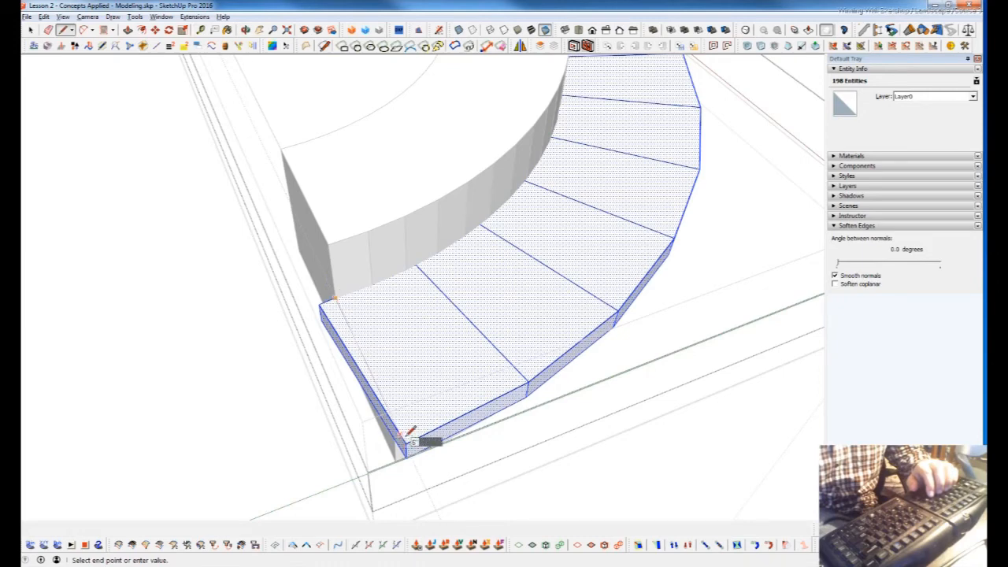
{"action": "scroll", "coordinate": [406, 433], "scroll_direction": "up", "scroll_amount": 5}
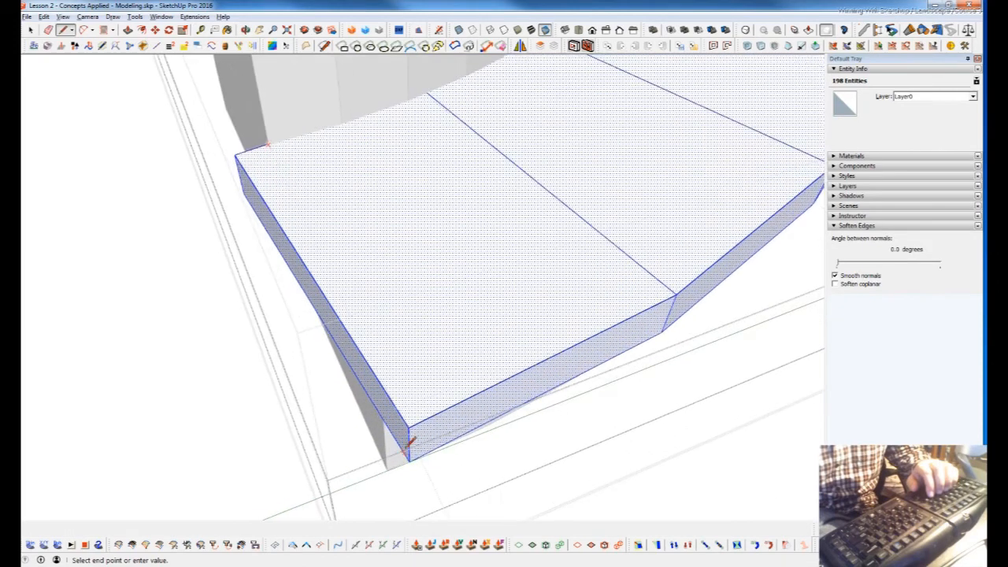
{"action": "scroll", "coordinate": [417, 408], "scroll_direction": "down", "scroll_amount": 4}
{"action": "key", "text": "space"}
{"action": "left_click", "coordinate": [302, 212]}
{"action": "key", "text": "p"}
{"action": "left_click", "coordinate": [301, 212]}
{"action": "key", "text": "space"}
Delete the guide at the cap's end and draw a straight line from the inner edge to the outer corner.
{"action": "left_click", "coordinate": [308, 319]}
{"action": "middle_click_drag", "start_coordinate": [308, 319], "coordinate": [639, 149]}
{"action": "scroll", "coordinate": [229, 313], "scroll_direction": "up", "scroll_amount": 6}
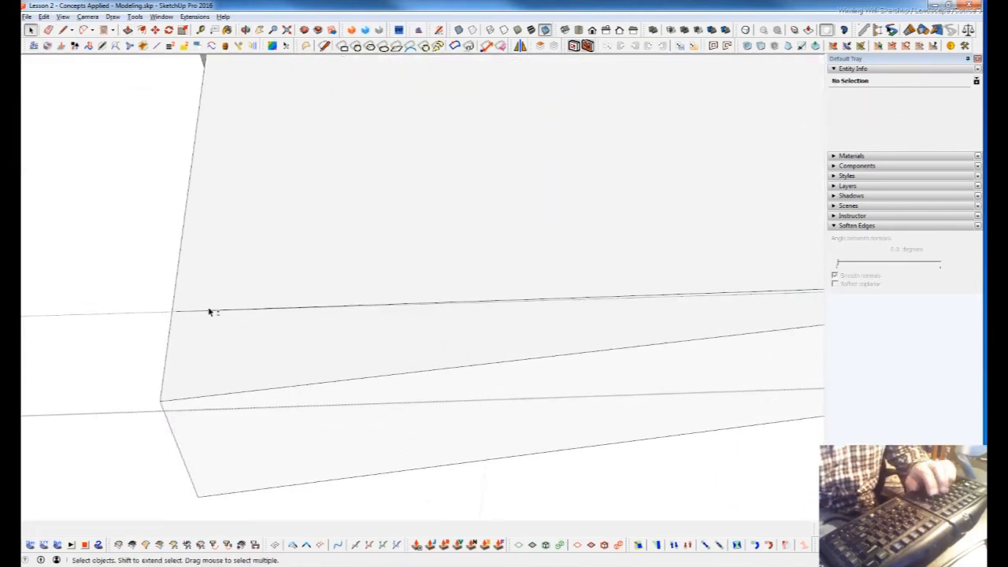
{"action": "left_click", "coordinate": [193, 314]}
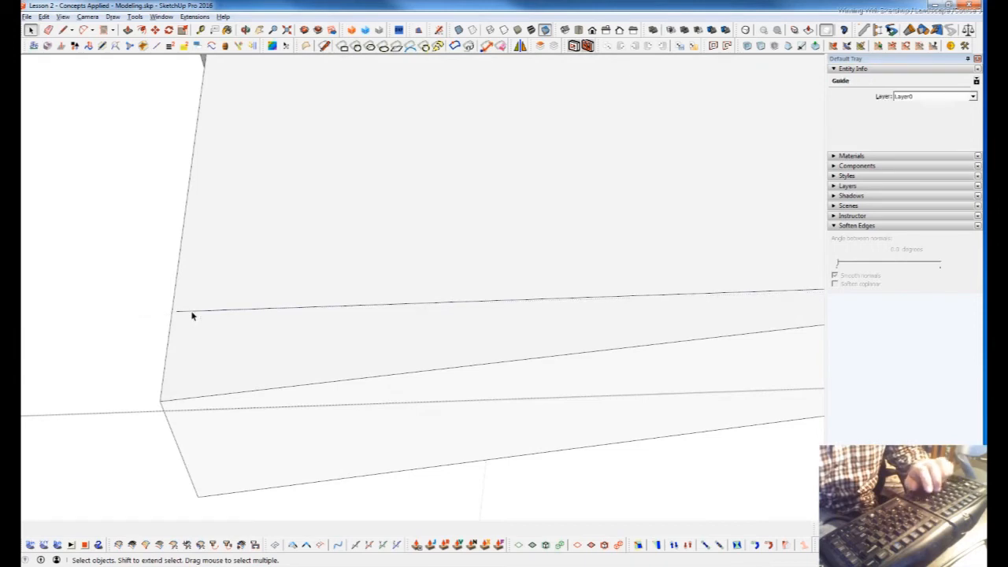
{"action": "key", "text": "Delete"}
{"action": "key", "text": "l"}
{"action": "left_click", "coordinate": [173, 311]}
{"action": "scroll", "coordinate": [202, 368], "scroll_direction": "down", "scroll_amount": 5}
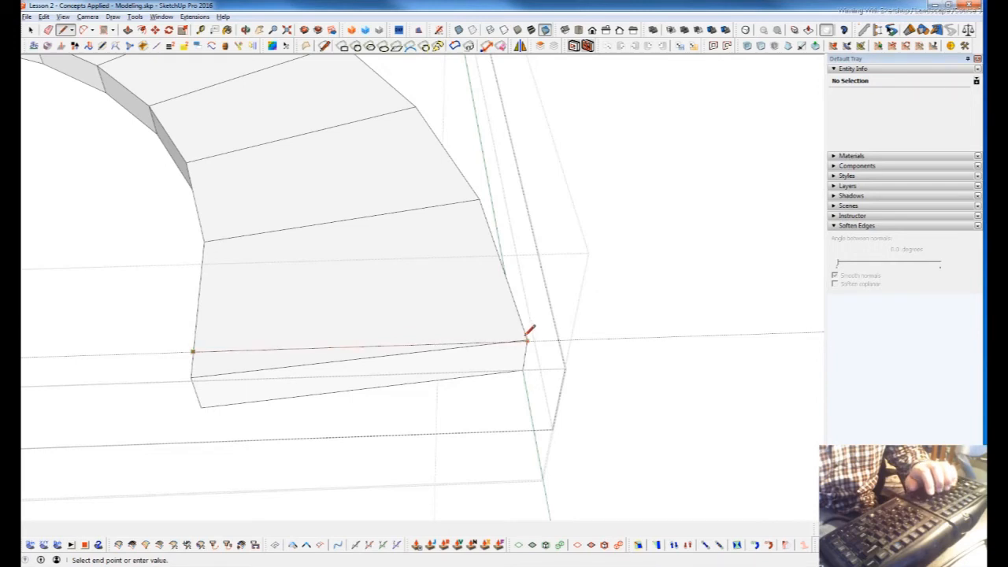
Push the angled sliver beside the line through the cap's 2" thickness to square off its end.
{"action": "key", "text": "space"}
{"action": "left_click", "coordinate": [263, 364]}
{"action": "key", "text": "p"}
{"action": "left_click", "coordinate": [259, 382]}
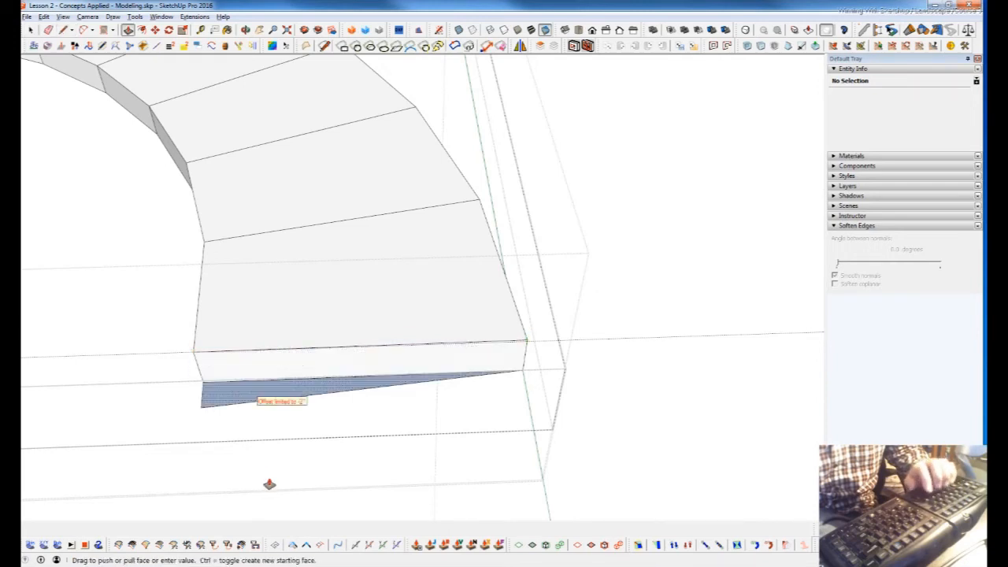
{"action": "left_click", "coordinate": [270, 483]}
Draw a straight line across the cap's opposite end and try to push away the sliver beside it.
{"action": "scroll", "coordinate": [457, 326], "scroll_direction": "down", "scroll_amount": 4}
{"action": "scroll", "coordinate": [460, 336], "scroll_direction": "down", "scroll_amount": 3}
{"action": "middle_click_drag", "start_coordinate": [62, 339], "coordinate": [417, 278], "text": "shift"}
{"action": "scroll", "coordinate": [541, 356], "scroll_direction": "up", "scroll_amount": 7}
{"action": "scroll", "coordinate": [583, 378], "scroll_direction": "up", "scroll_amount": 1}
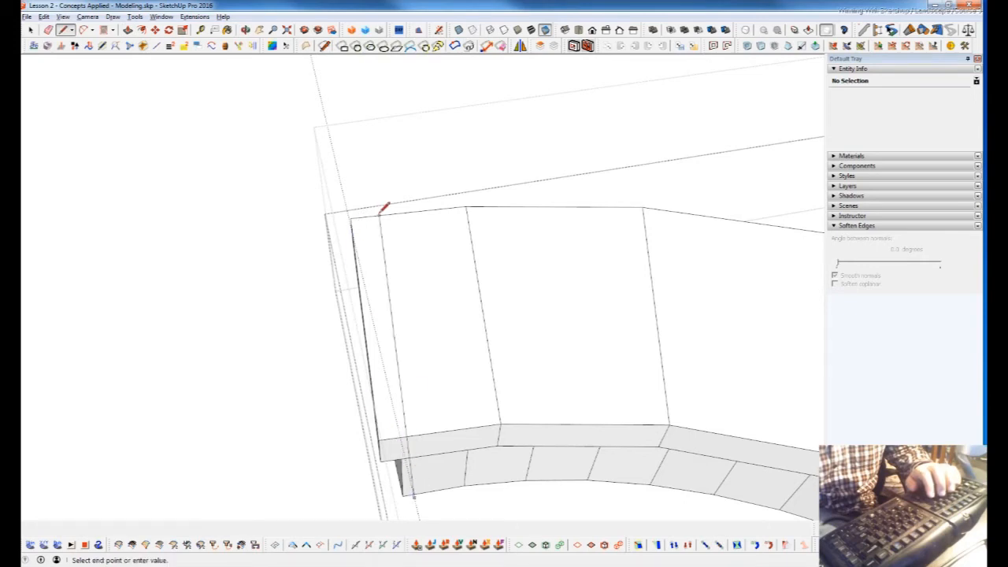
{"action": "key", "text": "space"}
{"action": "key", "text": "p"}
{"action": "left_click_drag", "start_coordinate": [414, 423], "coordinate": [409, 470]}
{"action": "key", "text": "space"}
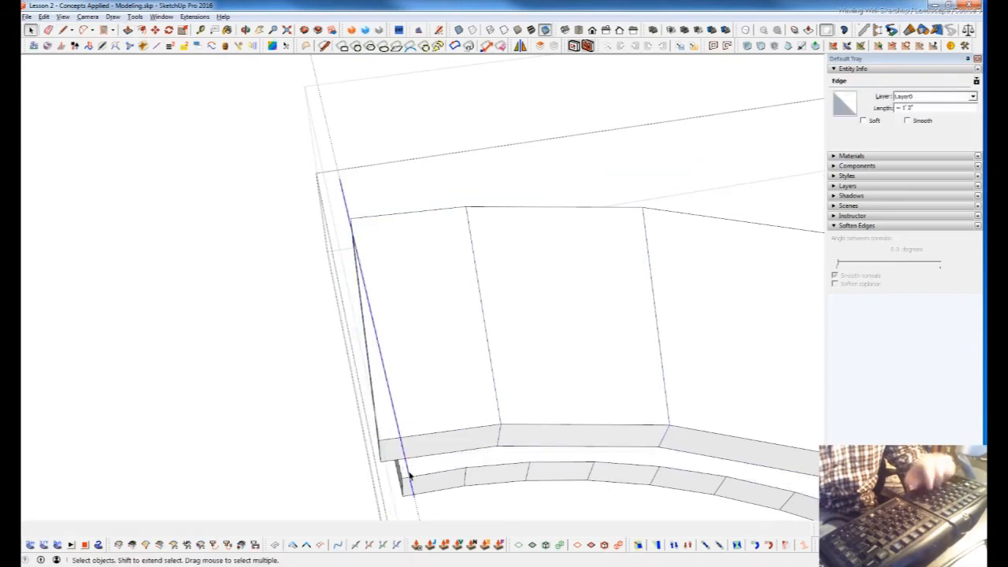
Move the trim line into the cap group and push the angled end sliver away, erasing leftover stray curves.
{"action": "key", "text": "ctrl+z"}
{"action": "key", "text": "ctrl+a"}
{"action": "key", "text": "ctrl+c"}
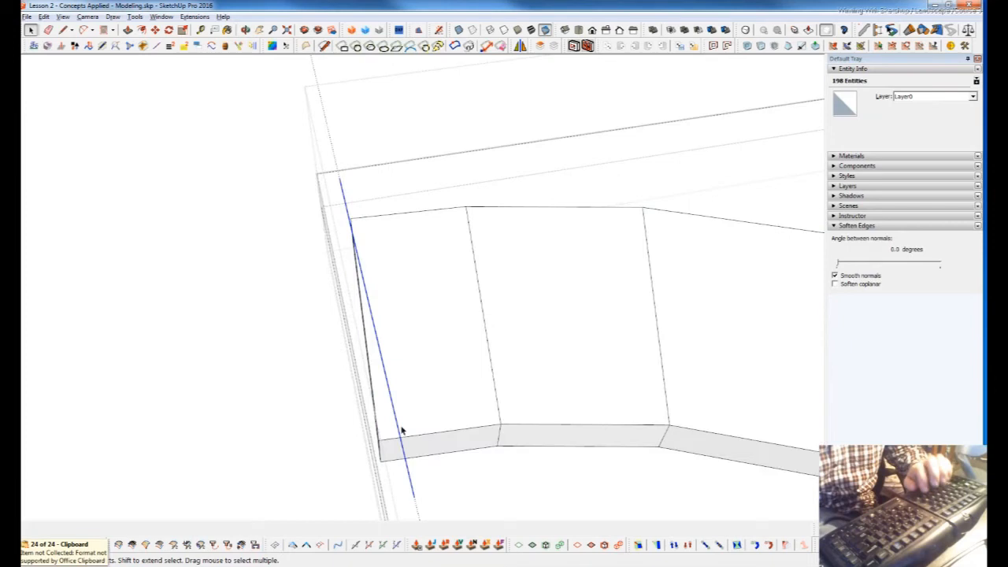
{"action": "key", "text": "p"}
{"action": "left_click_drag", "start_coordinate": [386, 439], "coordinate": [404, 484]}
{"action": "key", "text": "w"}
{"action": "left_click", "coordinate": [540, 316]}
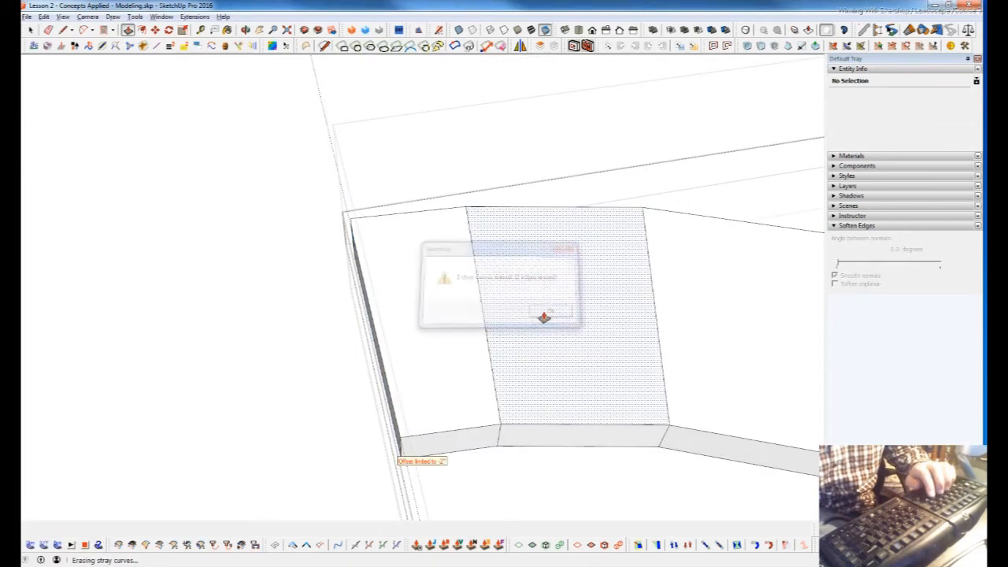
Close the cap group and soften the upper step's riser edges at 51.2 degrees with smooth normals.
{"action": "scroll", "coordinate": [520, 323], "scroll_direction": "down", "scroll_amount": 3}
{"action": "scroll", "coordinate": [516, 310], "scroll_direction": "down", "scroll_amount": 5}
{"action": "middle_click_drag", "start_coordinate": [512, 292], "coordinate": [547, 331]}
{"action": "scroll", "coordinate": [536, 398], "scroll_direction": "up", "scroll_amount": 5}
{"action": "scroll", "coordinate": [580, 326], "scroll_direction": "up", "scroll_amount": 4}
{"action": "left_click", "coordinate": [581, 318]}
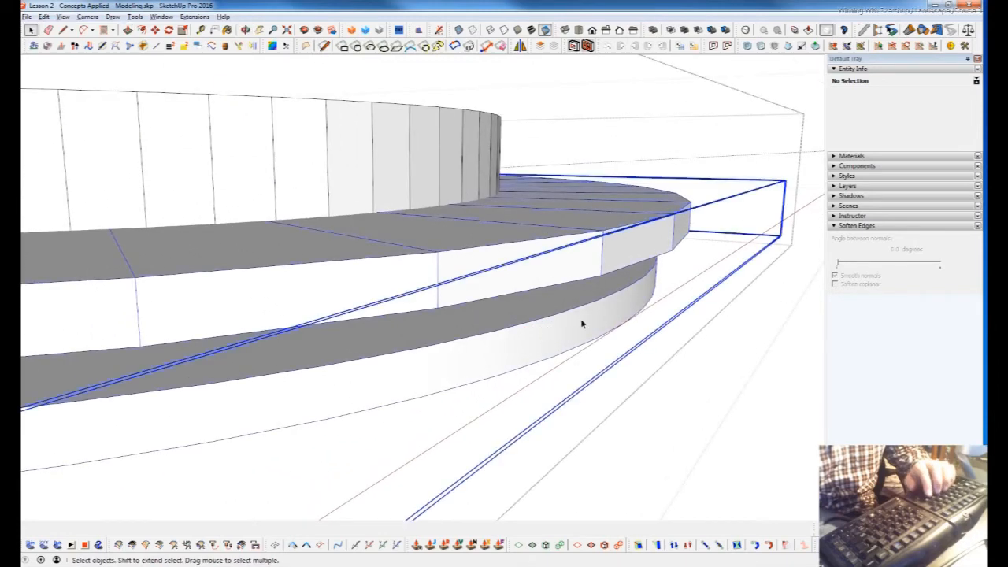
{"action": "scroll", "coordinate": [601, 316], "scroll_direction": "up", "scroll_amount": 2}
{"action": "scroll", "coordinate": [601, 315], "scroll_direction": "up", "scroll_amount": 2}
{"action": "middle_click_drag", "start_coordinate": [600, 315], "coordinate": [565, 313]}
{"action": "key", "text": "p"}
{"action": "scroll", "coordinate": [566, 314], "scroll_direction": "down", "scroll_amount": 5}
{"action": "key", "text": "space"}
{"action": "left_click", "coordinate": [503, 220]}
{"action": "triple_click", "coordinate": [505, 224]}
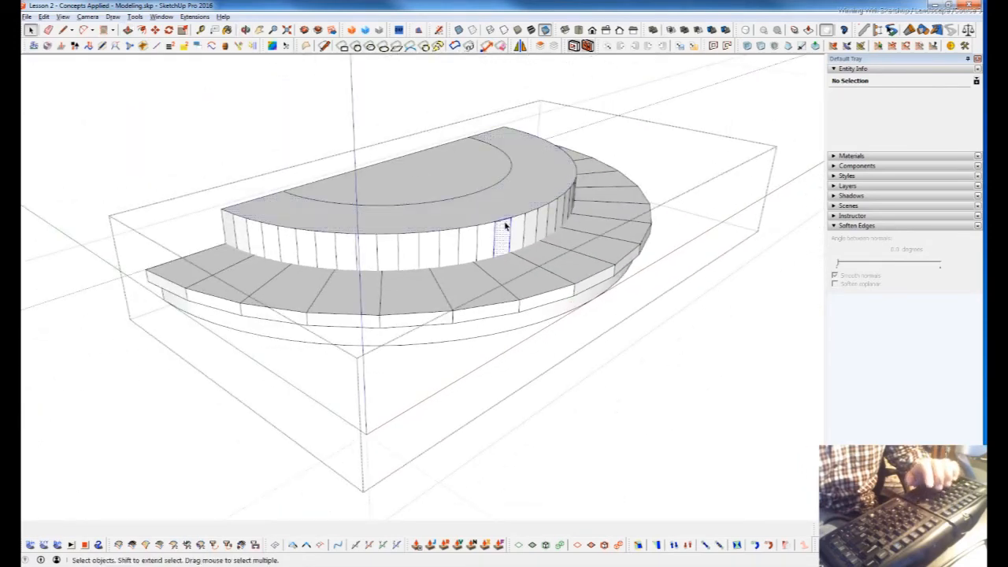
{"action": "left_click", "coordinate": [868, 264]}
{"action": "left_click", "coordinate": [535, 426]}
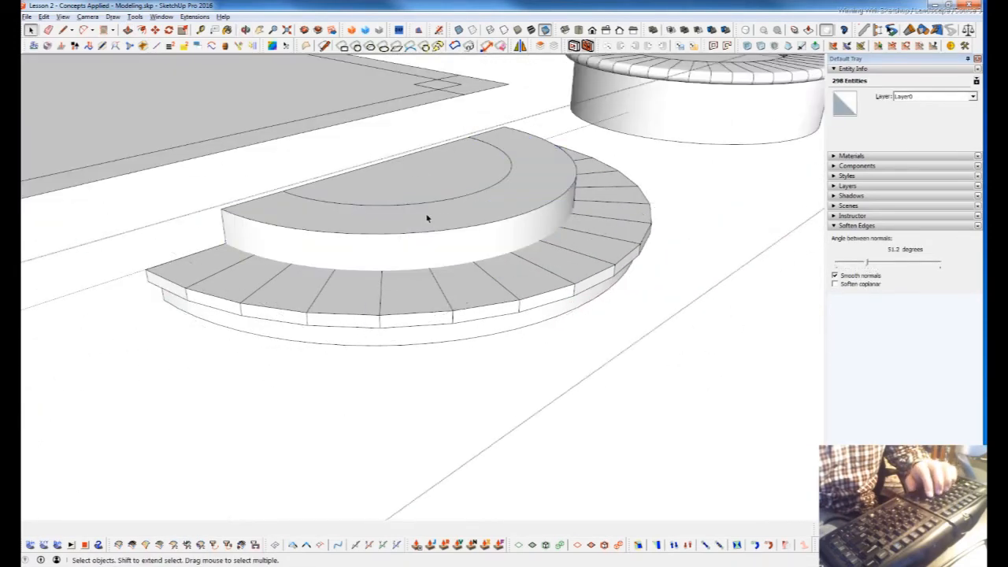
Push the outer ring on top of the upper step down to make room for its cap.
{"action": "middle_click_drag", "start_coordinate": [428, 218], "coordinate": [477, 254], "text": "shift"}
{"action": "double_click", "coordinate": [571, 250]}
{"action": "key", "text": "p"}
{"action": "left_click", "coordinate": [589, 253]}
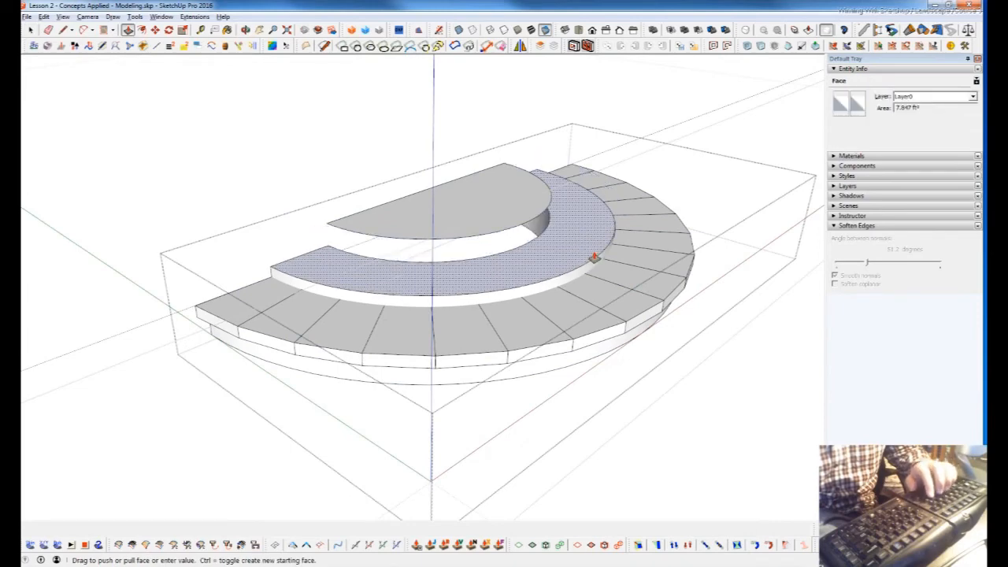
{"action": "type", "text": "1"}
{"action": "key", "text": "Return"}
{"action": "key", "text": "space"}
Select the whole outer top edge of the lowered ring and offset it outward for the cap's overhang.
{"action": "middle_click_drag", "start_coordinate": [407, 239], "coordinate": [569, 330]}
{"action": "key", "text": "h"}
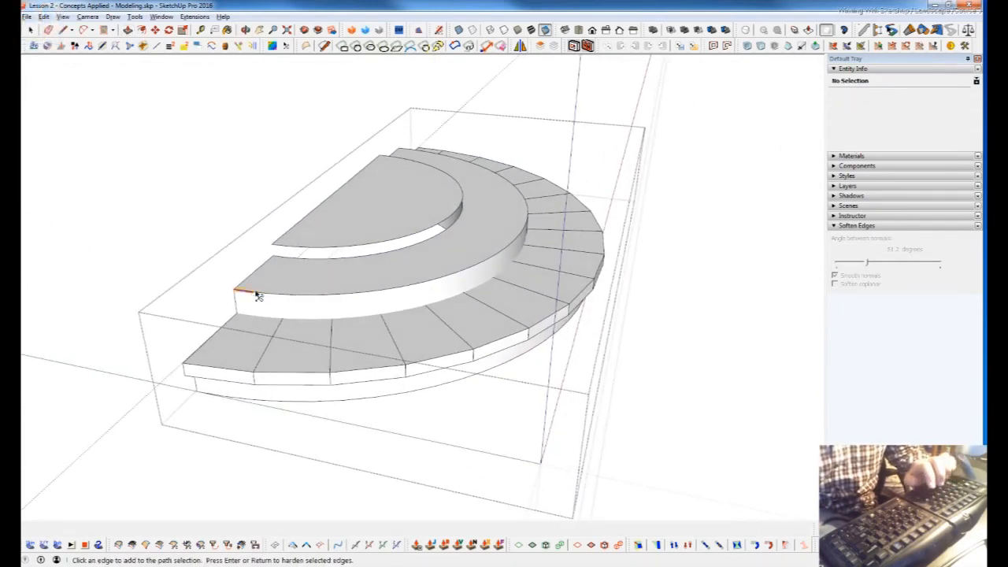
{"action": "left_click", "coordinate": [247, 294]}
{"action": "middle_click_drag", "start_coordinate": [466, 261], "coordinate": [505, 337]}
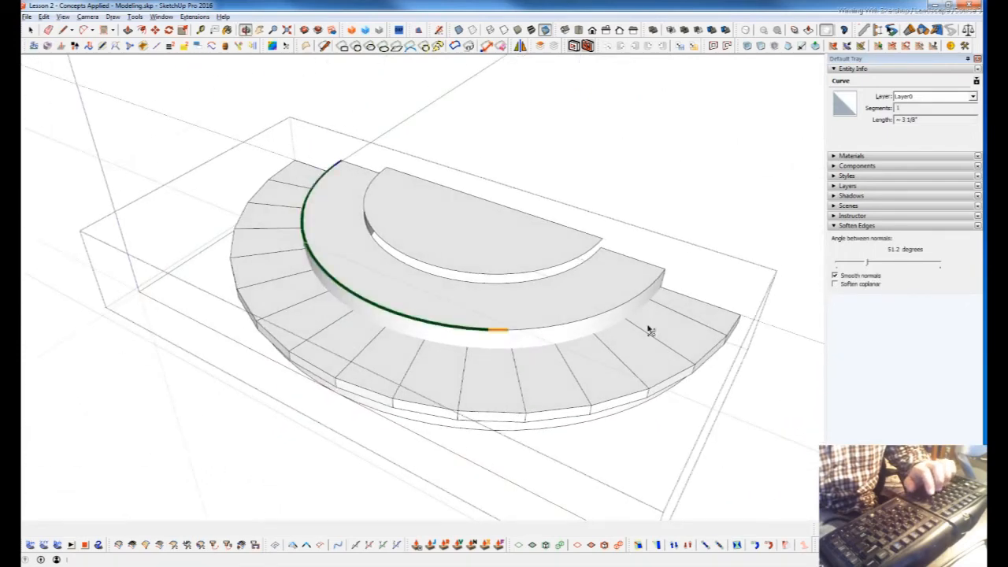
{"action": "key", "text": "f"}
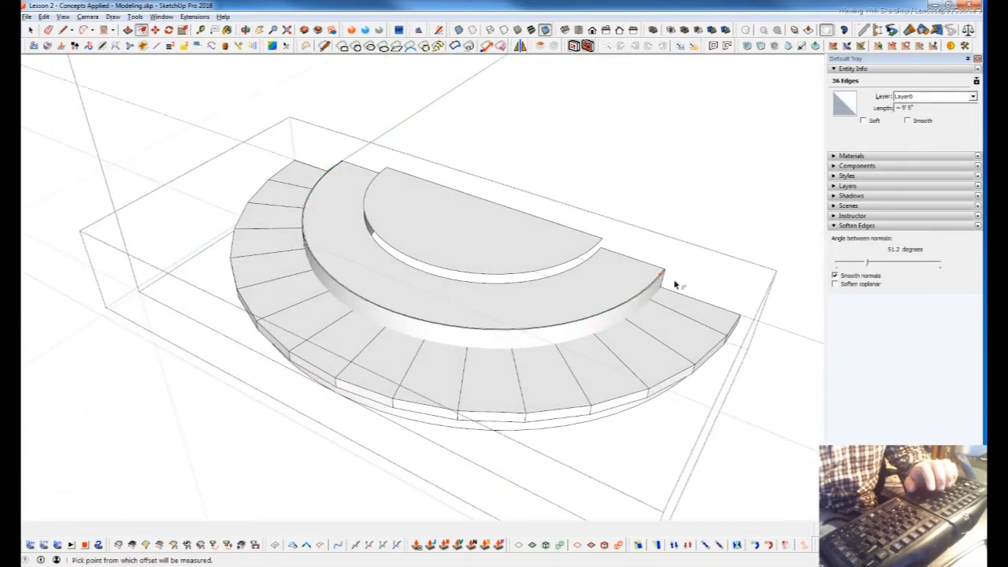
{"action": "left_click", "coordinate": [672, 285]}
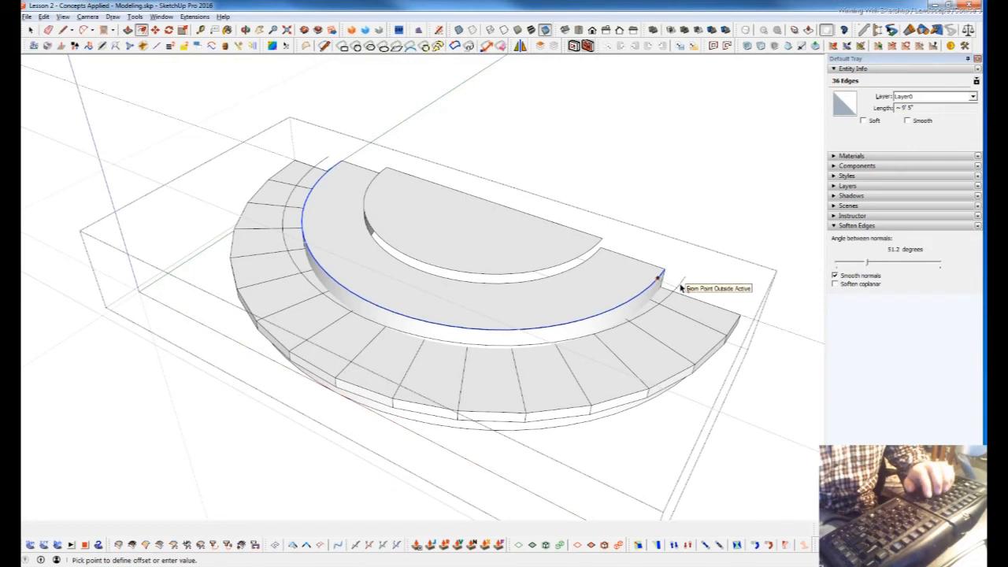
{"action": "key", "text": "Escape"}
{"action": "key", "text": "space"}
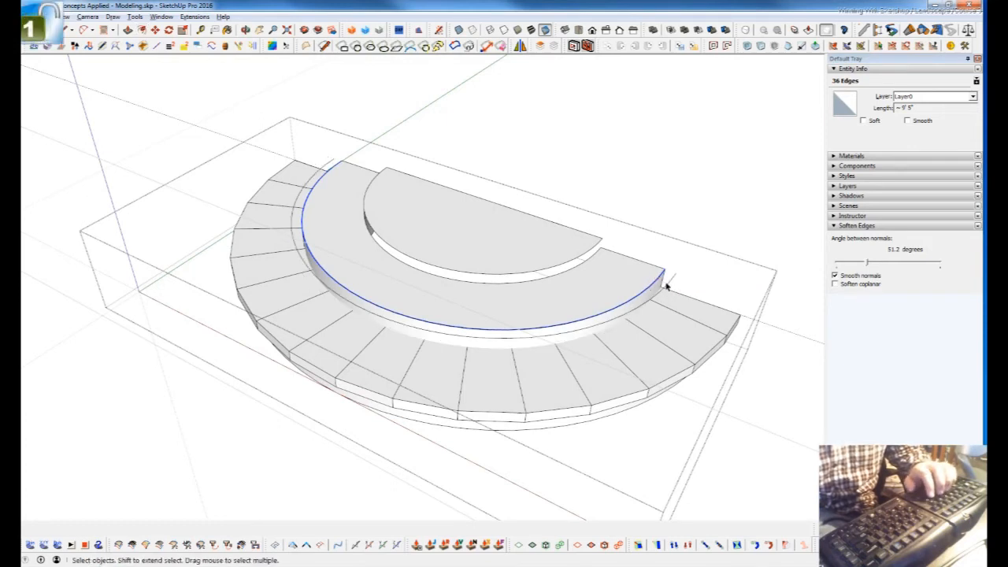
Divide the offset curve into straight segments with Polyline Divider, accepting the preset interval.
{"action": "left_click", "coordinate": [666, 285]}
{"action": "left_click", "coordinate": [668, 286]}
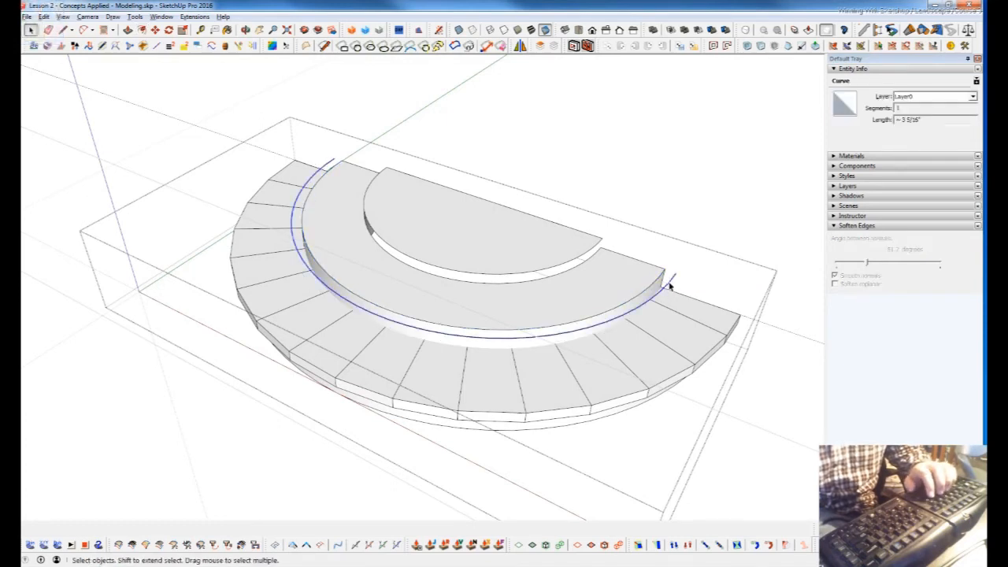
{"action": "key", "text": "d"}
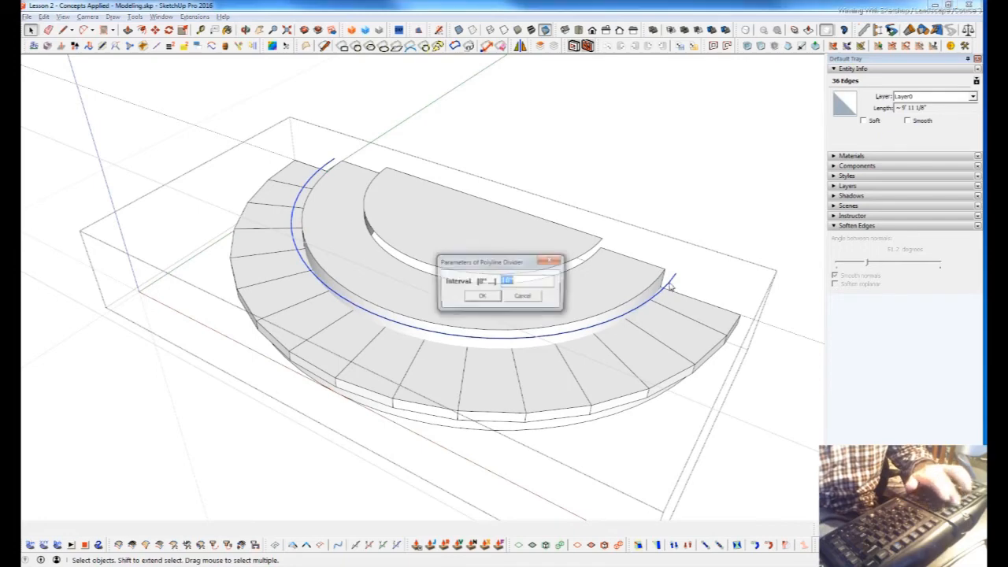
{"action": "left_click", "coordinate": [483, 297]}
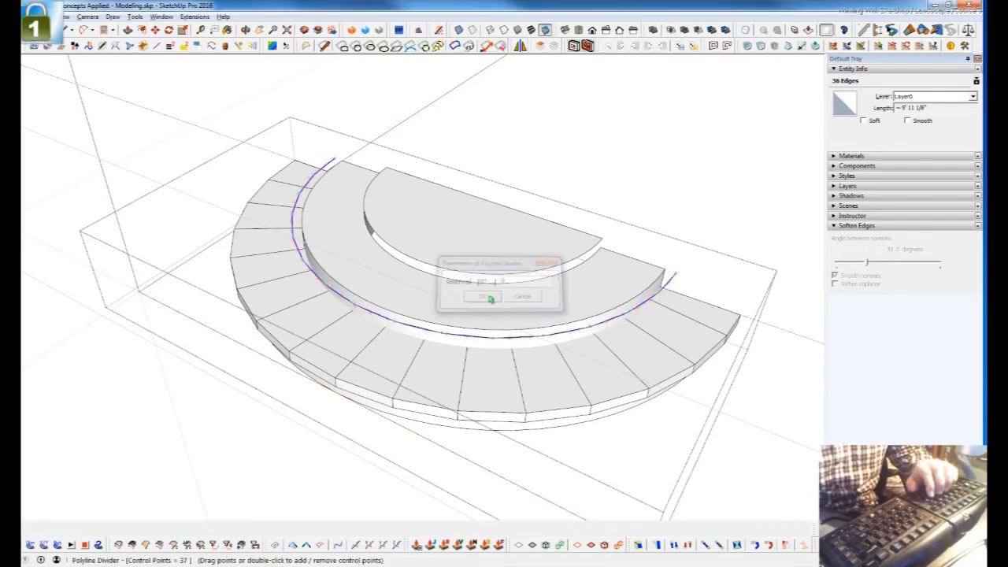
Extrude the segmented curve straight up by vector to the cap's height, reversing the extruded faces.
{"action": "middle_click_drag", "start_coordinate": [670, 417], "coordinate": [658, 313]}
{"action": "scroll", "coordinate": [658, 313], "scroll_direction": "up", "scroll_amount": 3}
{"action": "key", "text": "v"}
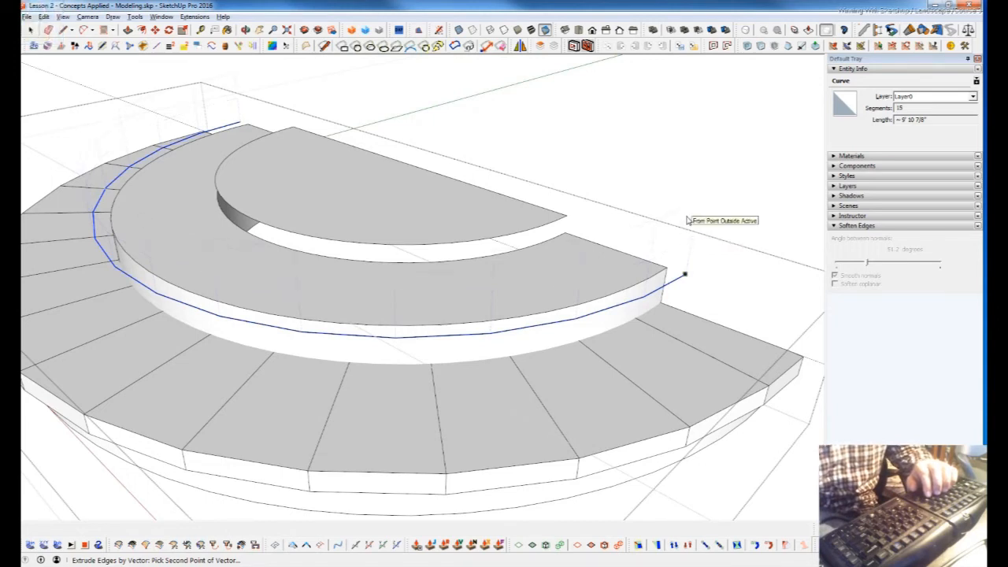
{"action": "left_click", "coordinate": [687, 220]}
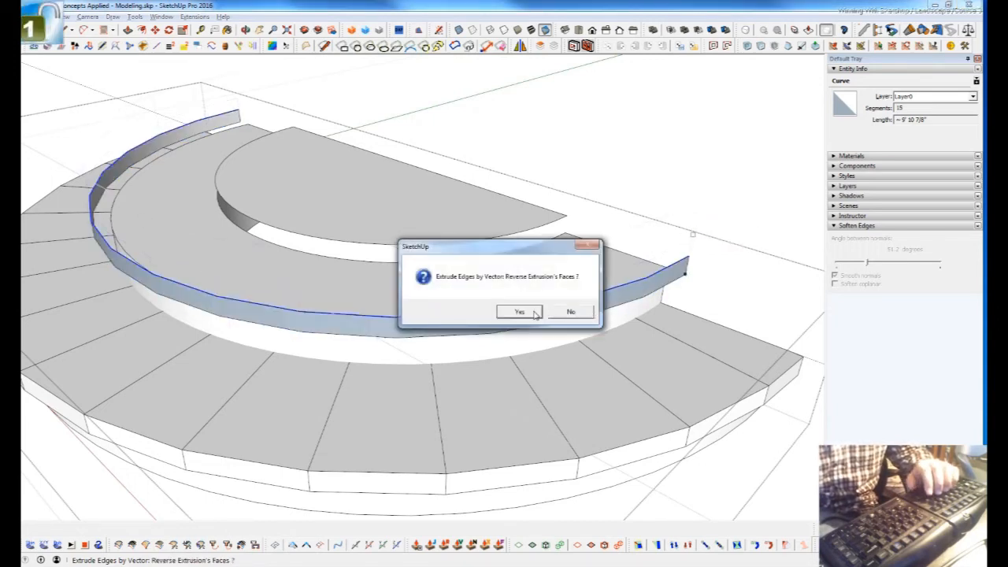
{"action": "left_click", "coordinate": [534, 314]}
{"action": "left_click", "coordinate": [571, 312]}
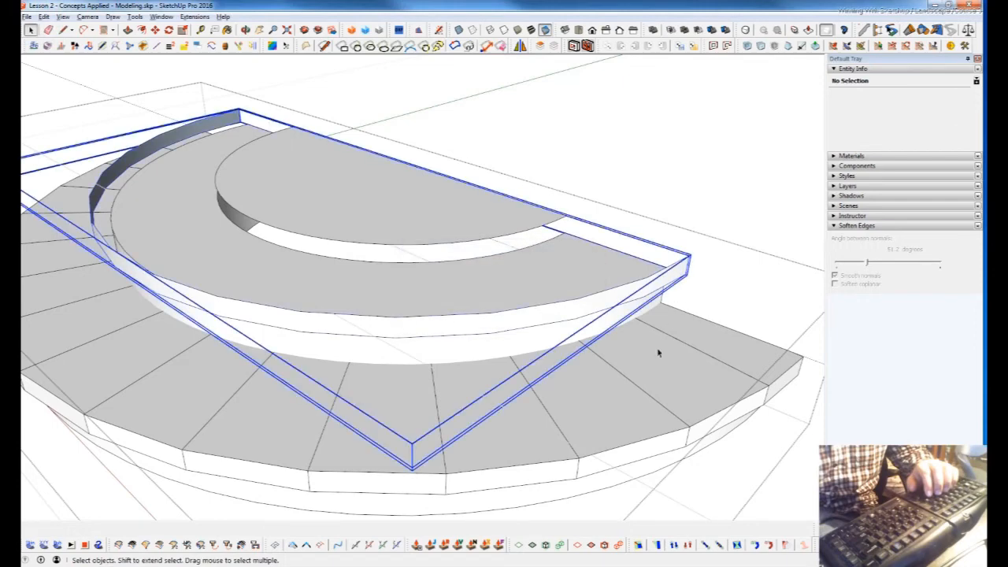
Thicken the upright segmented strip inward by 1'2" with Joint Push Pull and unsoften all its segment edges.
{"action": "middle_click_drag", "start_coordinate": [658, 352], "coordinate": [511, 369]}
{"action": "double_click", "coordinate": [529, 346]}
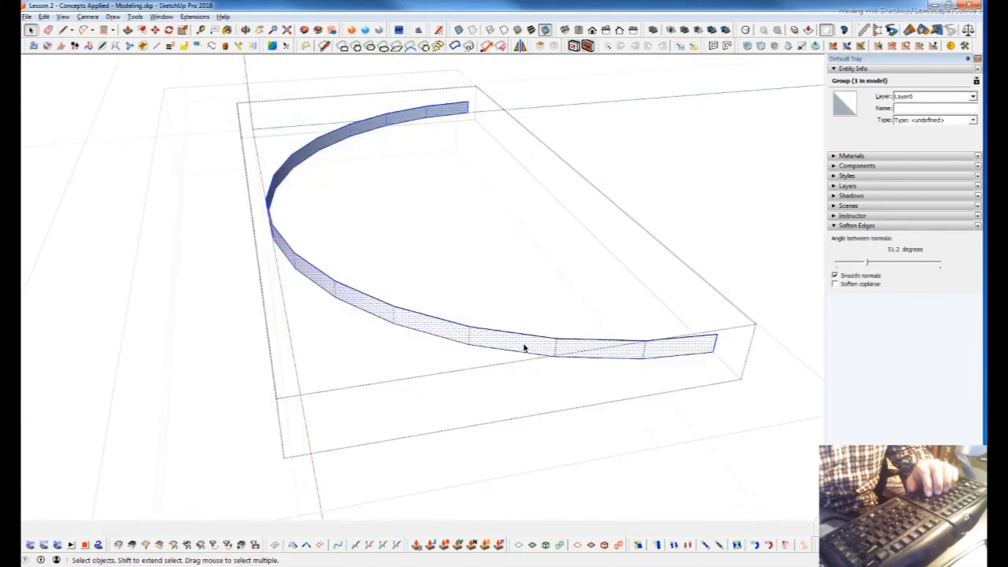
{"action": "key", "text": "j"}
{"action": "left_click_drag", "start_coordinate": [519, 340], "coordinate": [549, 427]}
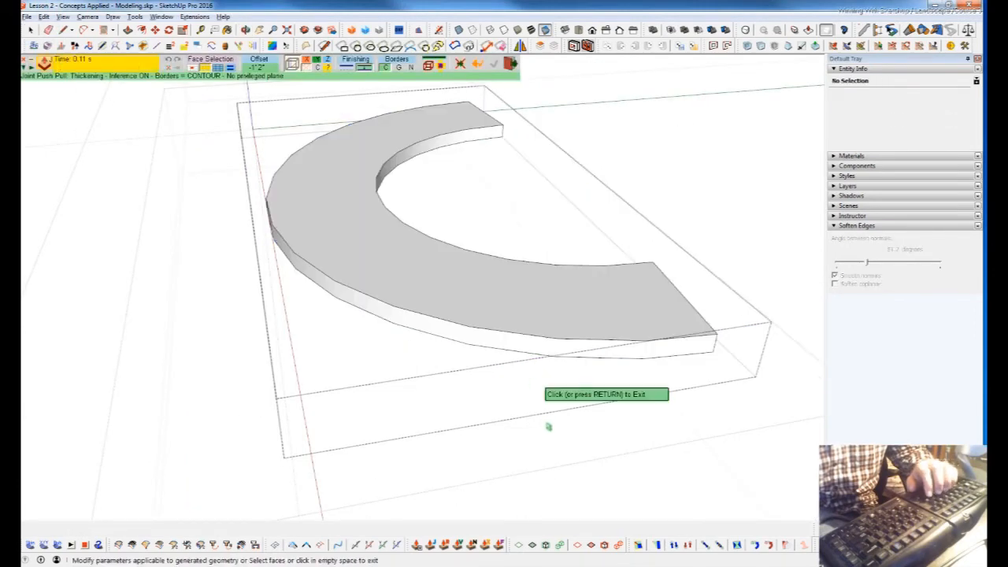
{"action": "left_click", "coordinate": [549, 426]}
{"action": "triple_click", "coordinate": [587, 329]}
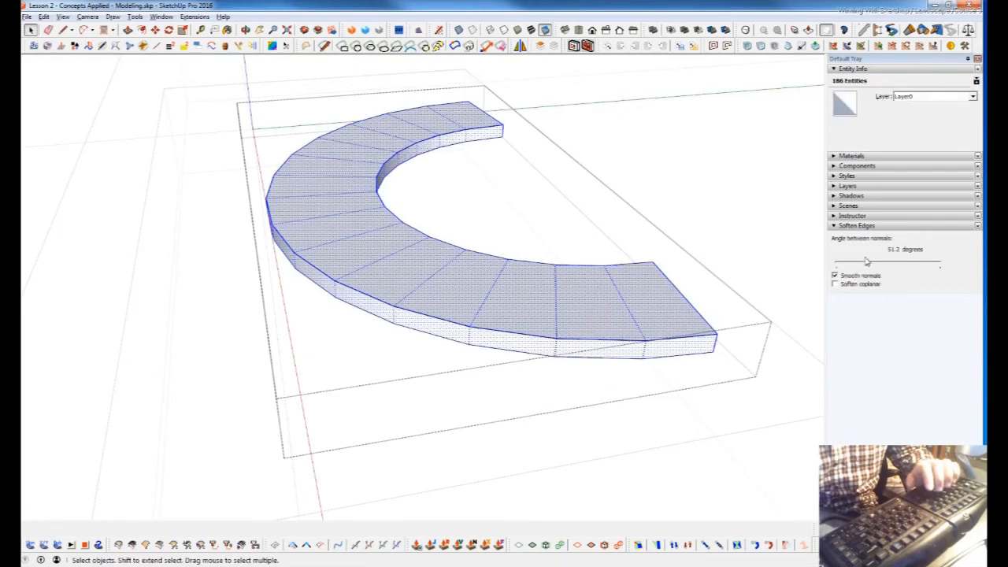
{"action": "left_click", "coordinate": [646, 483]}
Place a straight guide across the two open ends of the new upper cap.
{"action": "scroll", "coordinate": [542, 322], "scroll_direction": "down", "scroll_amount": 2}
{"action": "middle_click_drag", "start_coordinate": [543, 322], "coordinate": [432, 342]}
{"action": "scroll", "coordinate": [432, 343], "scroll_direction": "up", "scroll_amount": 2}
{"action": "double_click", "coordinate": [450, 398]}
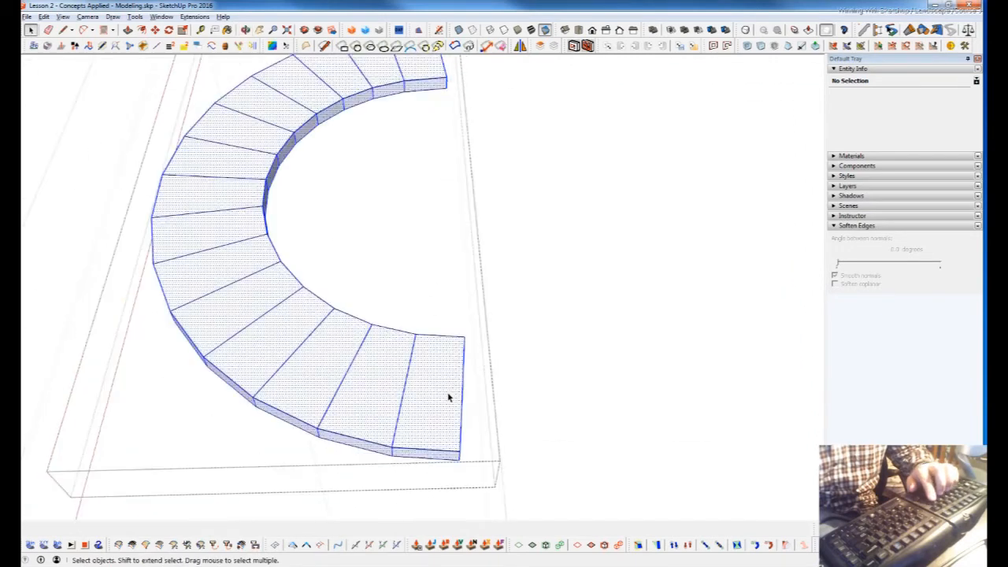
{"action": "left_click", "coordinate": [446, 394]}
{"action": "key", "text": "t"}
{"action": "key", "text": "Escape"}
Draw one straight line along the guide across both ends of the upper cap.
{"action": "key", "text": "l"}
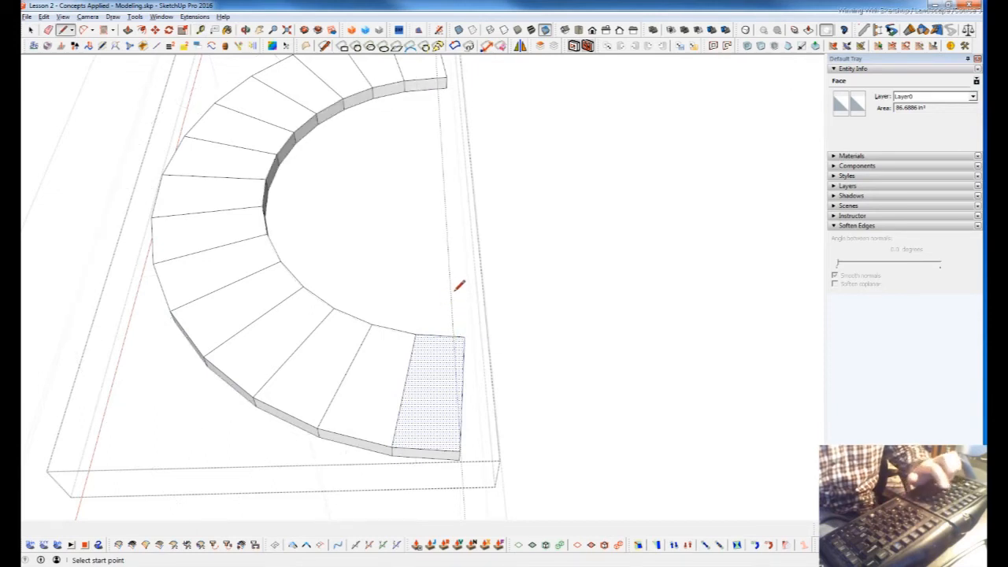
{"action": "scroll", "coordinate": [455, 382], "scroll_direction": "down", "scroll_amount": 4}
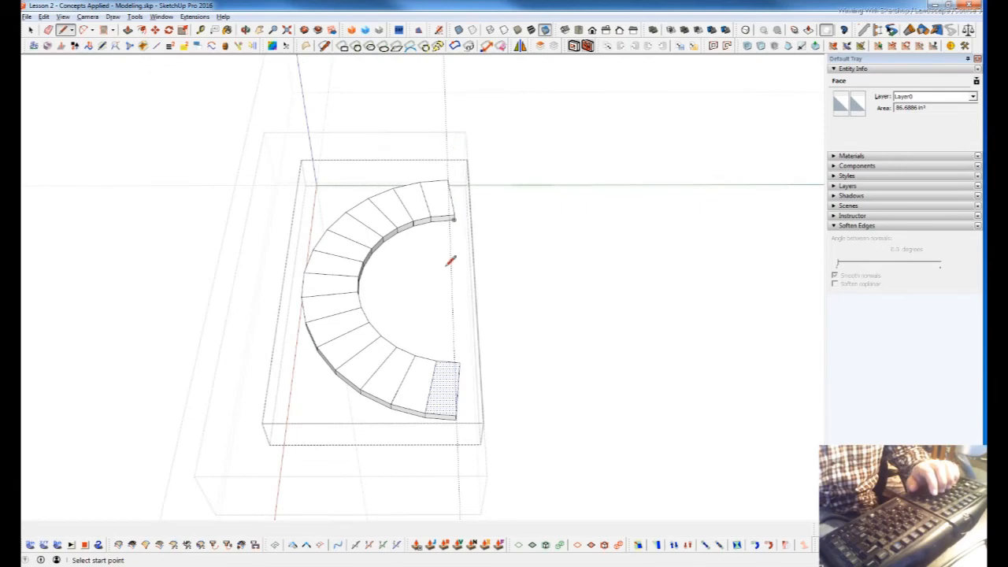
{"action": "mouse_move", "coordinate": [460, 445]}
{"action": "middle_mouse_down"}
{"action": "mouse_move", "coordinate": [184, 396]}
{"action": "mouse_move", "coordinate": [178, 295]}
{"action": "middle_mouse_up"}
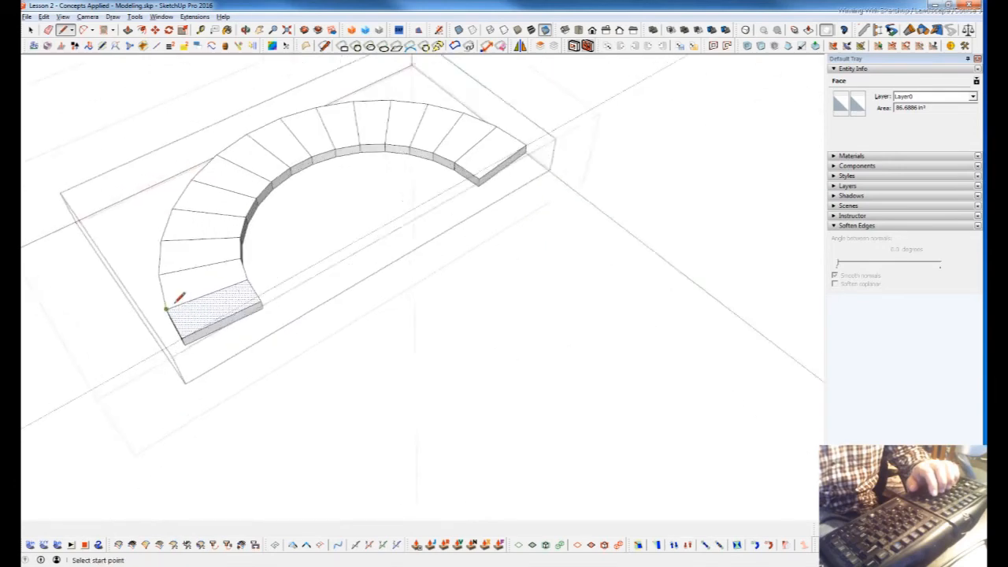
{"action": "scroll", "coordinate": [175, 344], "scroll_direction": "up", "scroll_amount": 3}
{"action": "middle_click_drag", "start_coordinate": [179, 352], "coordinate": [595, 120]}
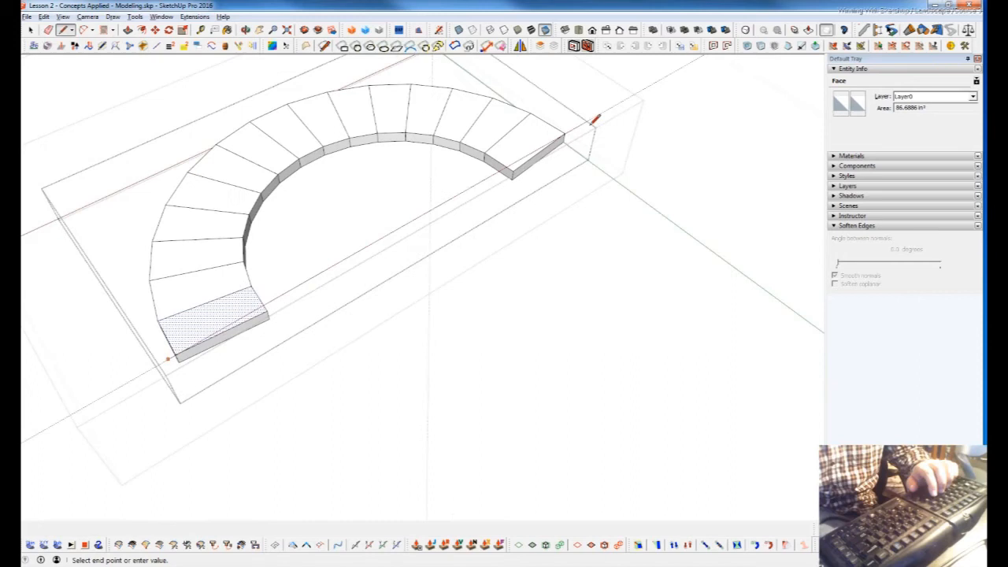
{"action": "scroll", "coordinate": [504, 157], "scroll_direction": "up", "scroll_amount": 5}
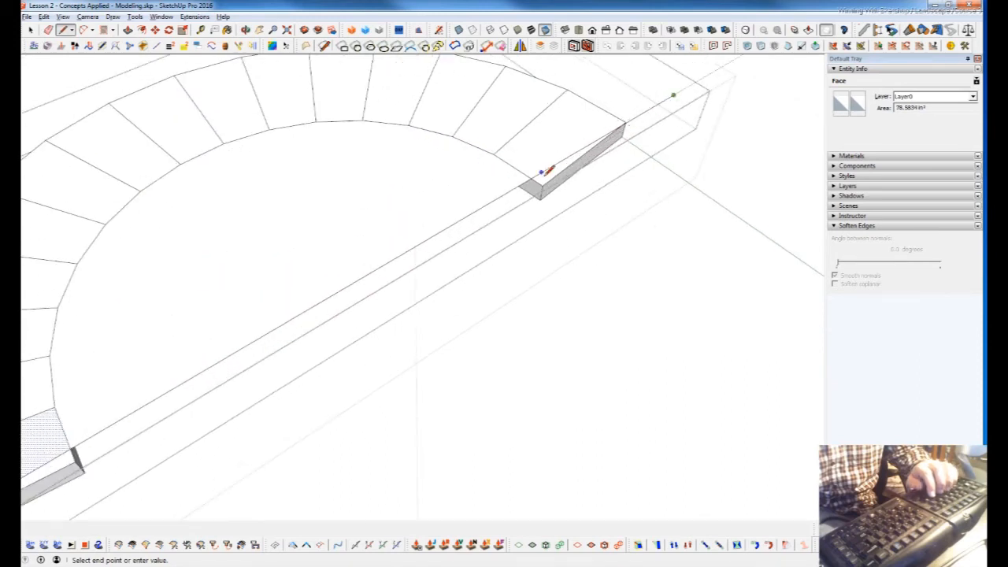
Push the slivers beyond the line through the cap's 2" thickness at both ends.
{"action": "key", "text": "space"}
{"action": "key", "text": "space"}
{"action": "left_click", "coordinate": [542, 185]}
{"action": "key", "text": "p"}
{"action": "double_click", "coordinate": [542, 188]}
{"action": "scroll", "coordinate": [544, 121], "scroll_direction": "down", "scroll_amount": 3}
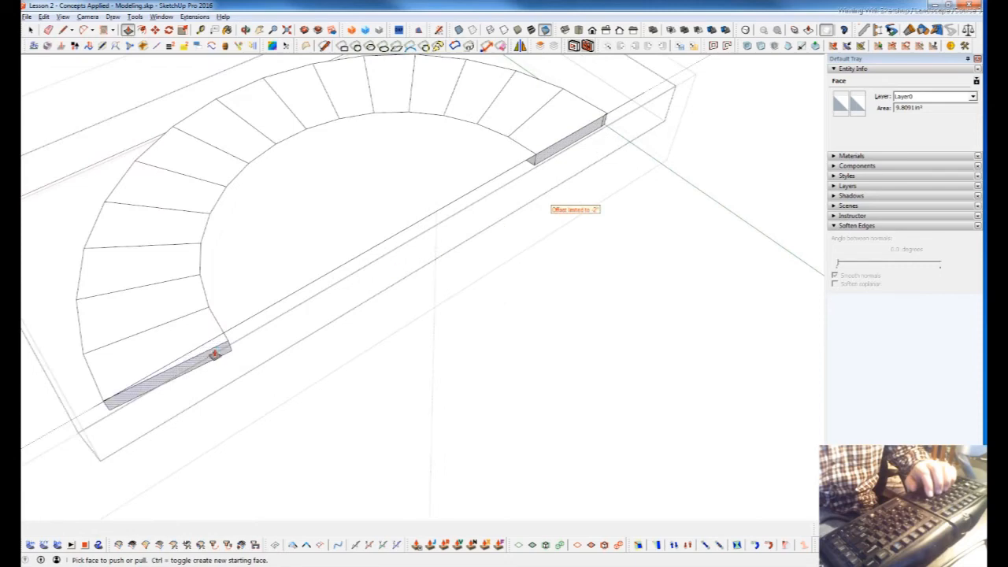
{"action": "double_click", "coordinate": [222, 348]}
Erase the stray curves left around the trimmed upper cap and remove the guide.
{"action": "middle_click_drag", "start_coordinate": [227, 294], "coordinate": [733, 193]}
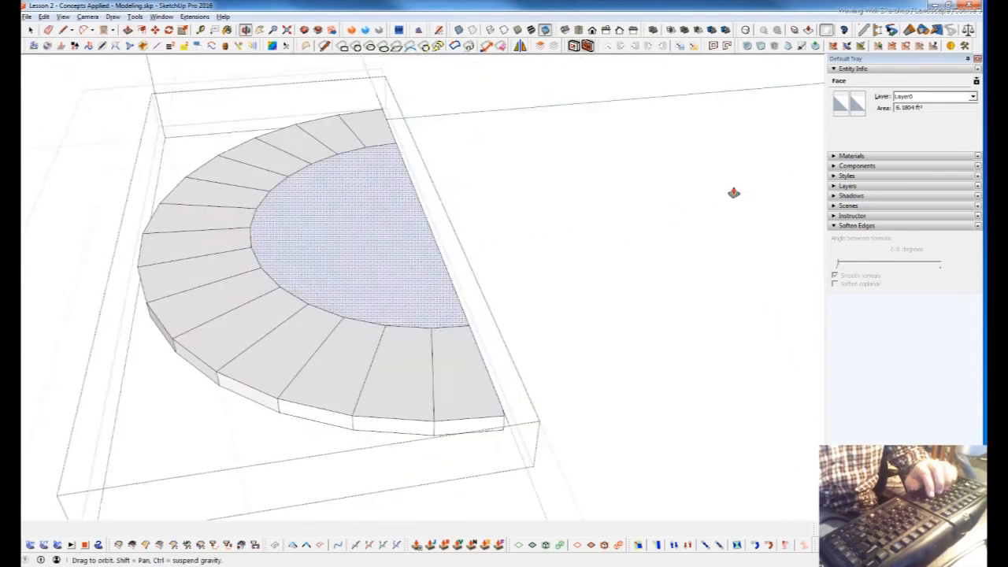
{"action": "scroll", "coordinate": [386, 369], "scroll_direction": "down", "scroll_amount": 5}
{"action": "key", "text": "shift+e"}
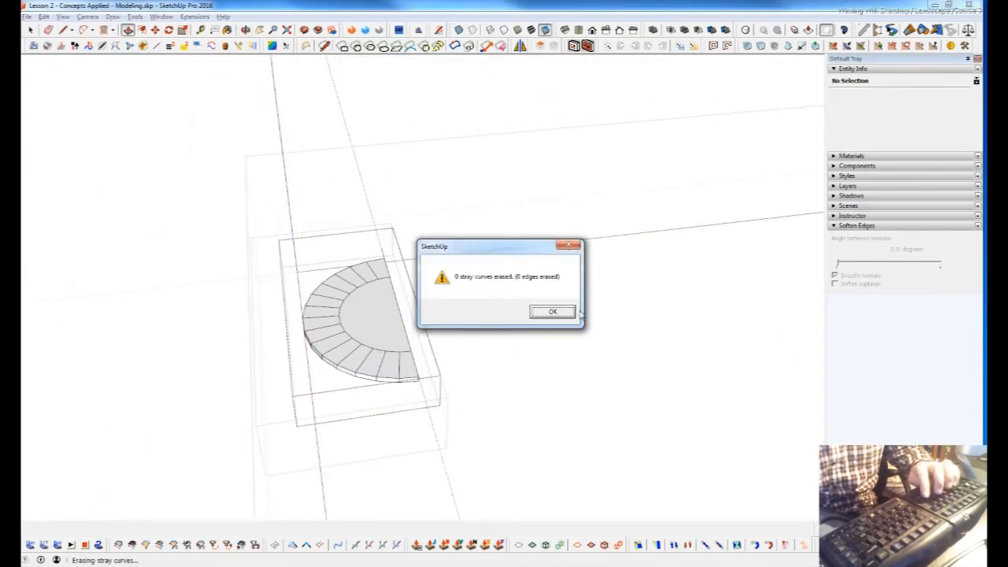
{"action": "left_click", "coordinate": [561, 315]}
{"action": "key", "text": "shift+e"}
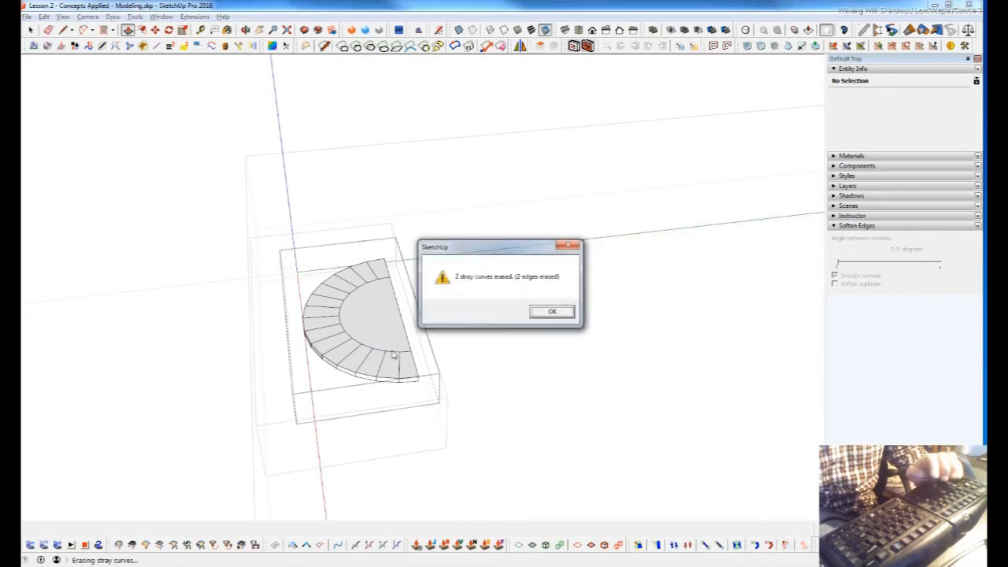
{"action": "left_click", "coordinate": [563, 315]}
Group the half-round face inside the cap and move it in place from the cap group into the steps group.
{"action": "middle_click_drag", "start_coordinate": [343, 382], "coordinate": [607, 373]}
{"action": "key", "text": "space"}
{"action": "scroll", "coordinate": [582, 338], "scroll_direction": "up", "scroll_amount": 5}
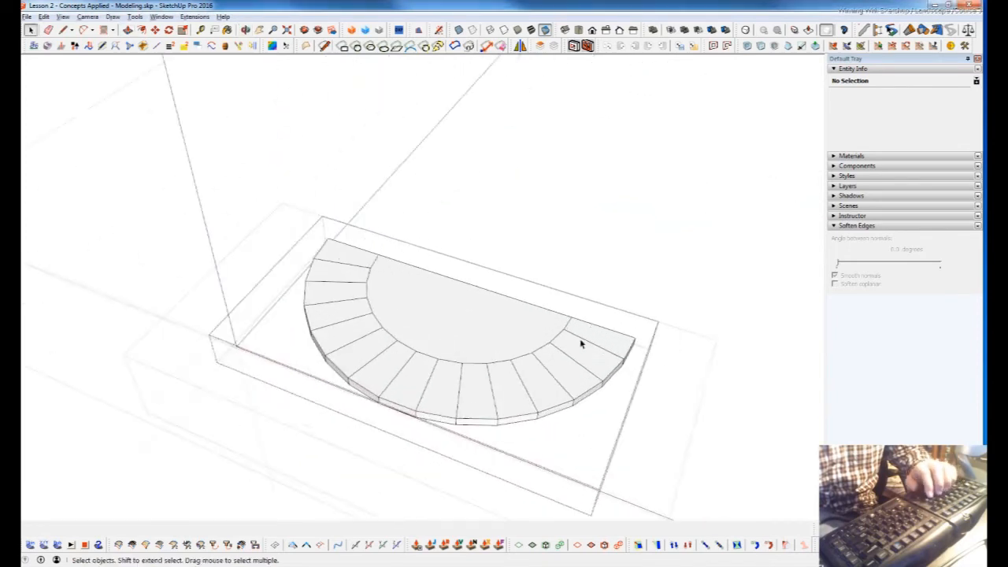
{"action": "left_click", "coordinate": [511, 331]}
{"action": "double_click", "coordinate": [511, 331]}
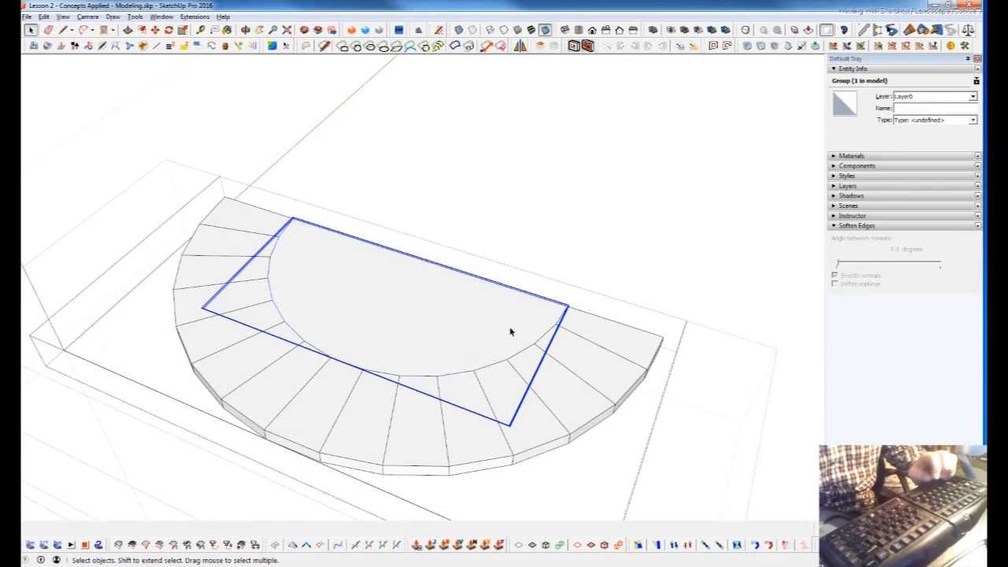
{"action": "key", "text": "ctrl+x"}
{"action": "key", "text": "Escape"}
{"action": "key", "text": "ctrl+z"}
{"action": "key", "text": "ctrl+y"}
{"action": "key", "text": "ctrl+z"}
{"action": "scroll", "coordinate": [538, 351], "scroll_direction": "down", "scroll_amount": 3}
{"action": "scroll", "coordinate": [541, 352], "scroll_direction": "down", "scroll_amount": 6}
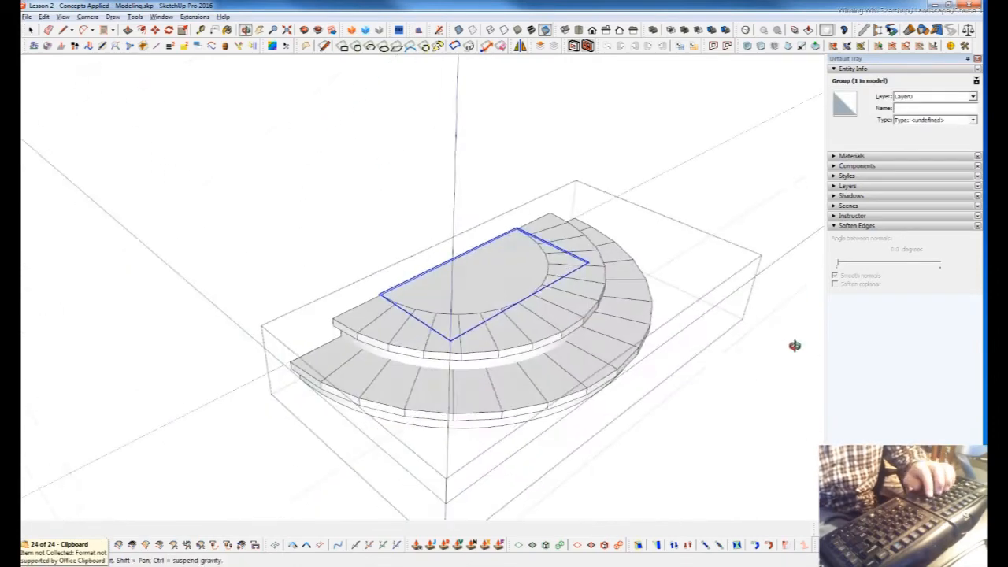
Close the steps group and select the large square patio group.
{"action": "middle_click_drag", "start_coordinate": [575, 369], "coordinate": [693, 347]}
{"action": "scroll", "coordinate": [683, 347], "scroll_direction": "down", "scroll_amount": 3}
{"action": "middle_click_drag", "start_coordinate": [639, 255], "coordinate": [612, 295], "text": "shift"}
{"action": "middle_click_drag", "start_coordinate": [609, 370], "coordinate": [561, 383]}
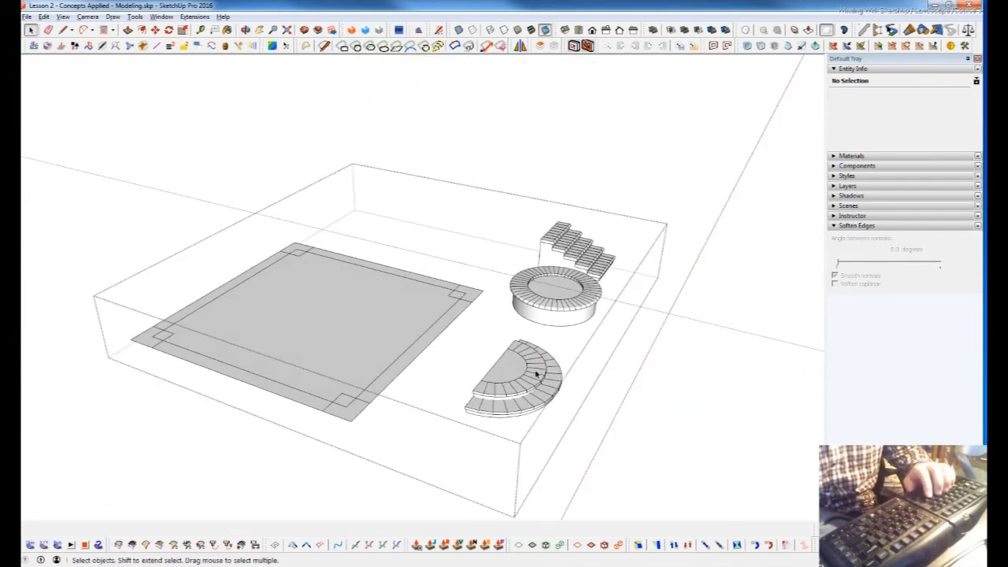
{"action": "scroll", "coordinate": [501, 398], "scroll_direction": "up", "scroll_amount": 4}
{"action": "middle_click_drag", "start_coordinate": [475, 417], "coordinate": [773, 409]}
{"action": "scroll", "coordinate": [754, 325], "scroll_direction": "down", "scroll_amount": 3}
{"action": "left_click", "coordinate": [583, 363]}
{"action": "middle_click_drag", "start_coordinate": [584, 363], "coordinate": [477, 412]}
{"action": "scroll", "coordinate": [477, 412], "scroll_direction": "down", "scroll_amount": 2}
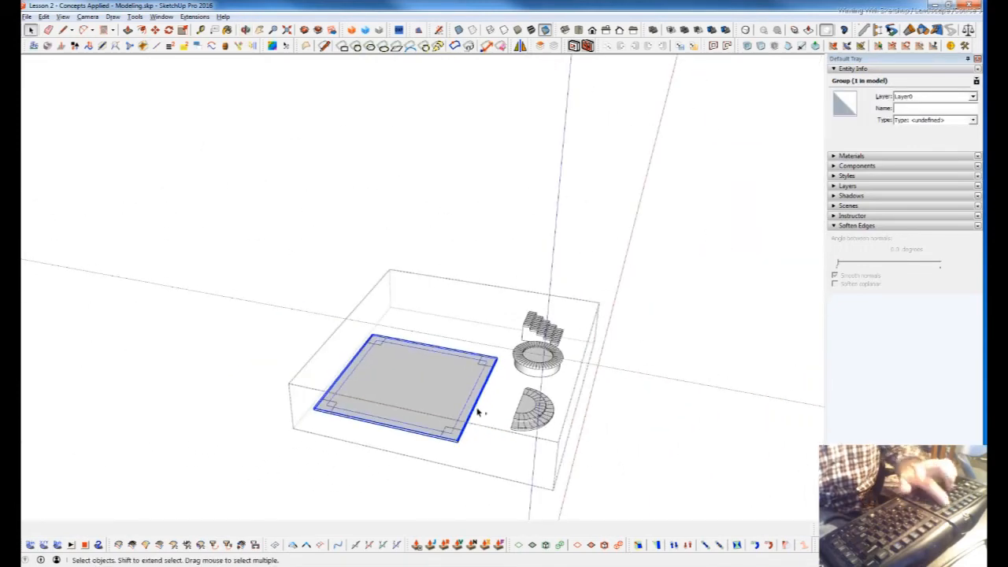
Open the square component at the slab's corner and raise its face into a pedestal block with Push/Pull.
{"action": "scroll", "coordinate": [487, 363], "scroll_direction": "up", "scroll_amount": 5}
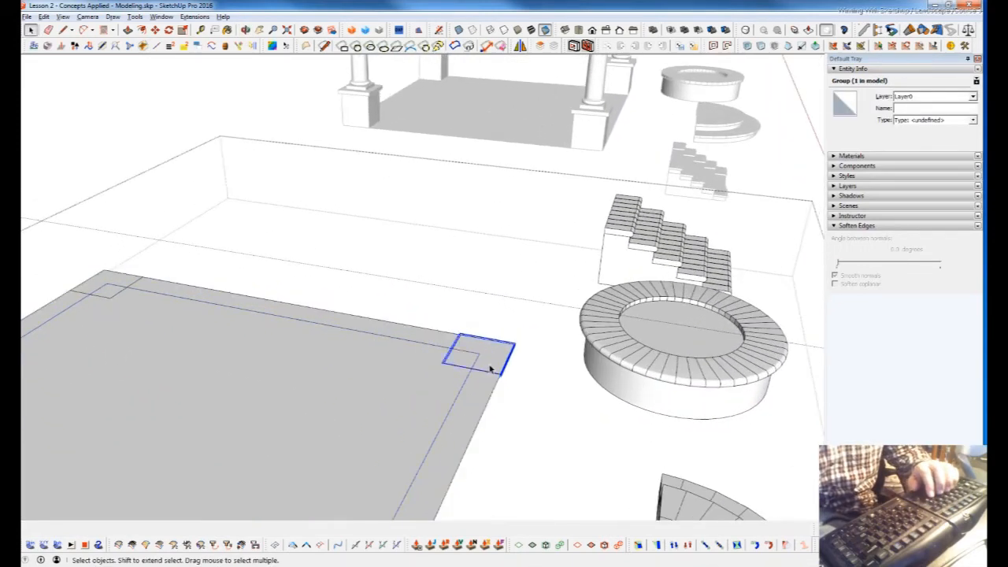
{"action": "left_click", "coordinate": [489, 368]}
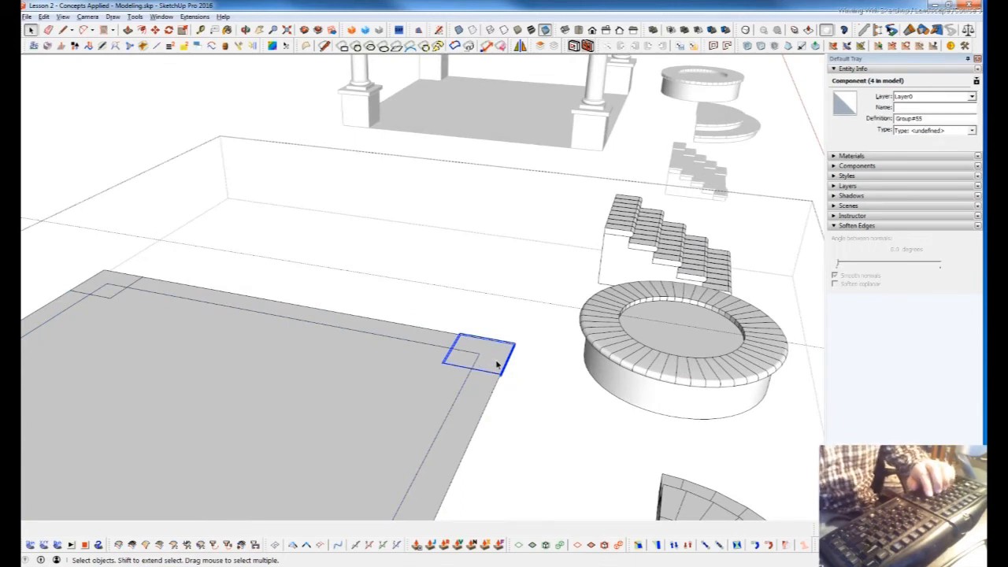
{"action": "double_click", "coordinate": [497, 364]}
{"action": "key", "text": "p"}
{"action": "left_click", "coordinate": [491, 356]}
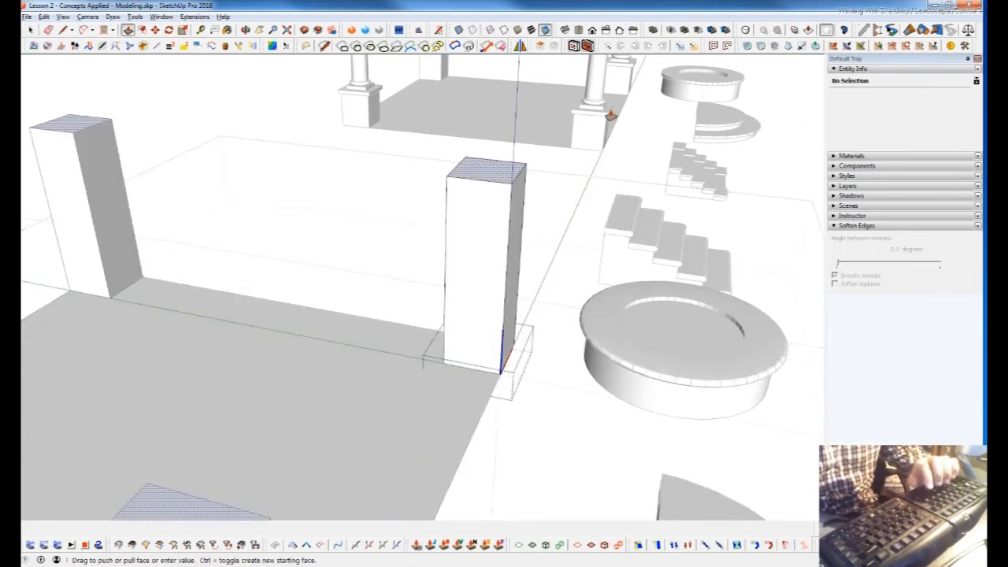
{"action": "left_click_drag", "start_coordinate": [505, 302], "coordinate": [490, 349]}
{"action": "key", "text": "space"}
Thicken the pedestal block's top face upward 3" with Normal Push Pull, generating the cap as a group.
{"action": "scroll", "coordinate": [492, 306], "scroll_direction": "up", "scroll_amount": 1}
{"action": "scroll", "coordinate": [491, 306], "scroll_direction": "up", "scroll_amount": 2}
{"action": "middle_click_drag", "start_coordinate": [502, 317], "coordinate": [421, 427]}
{"action": "scroll", "coordinate": [457, 423], "scroll_direction": "down", "scroll_amount": 2}
{"action": "key", "text": "m"}
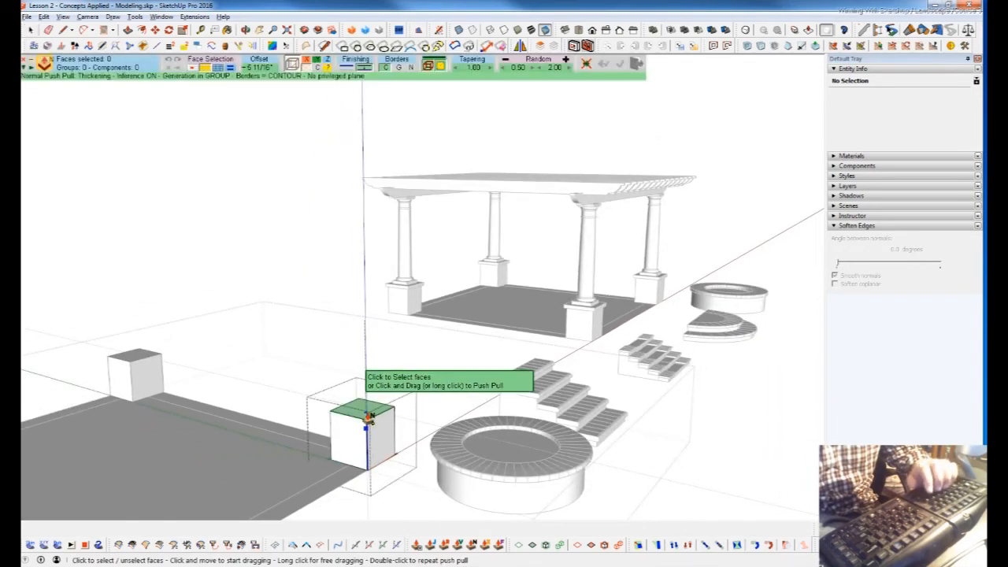
{"action": "left_click_drag", "start_coordinate": [367, 418], "coordinate": [379, 381]}
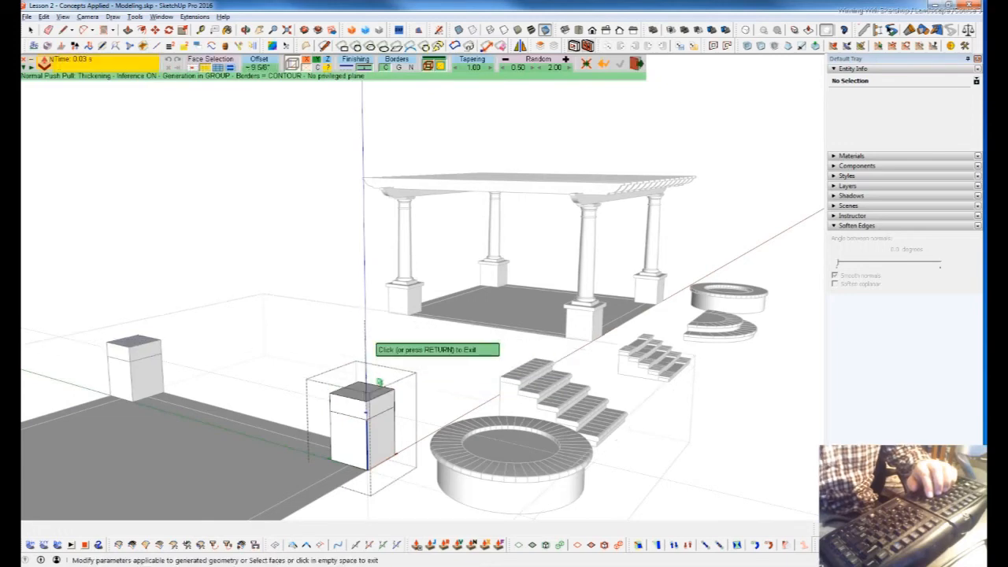
{"action": "key", "text": "Return"}
Open the pedestal's cap group and select its four side faces, leaving out the top and bottom.
{"action": "scroll", "coordinate": [370, 421], "scroll_direction": "up", "scroll_amount": 5}
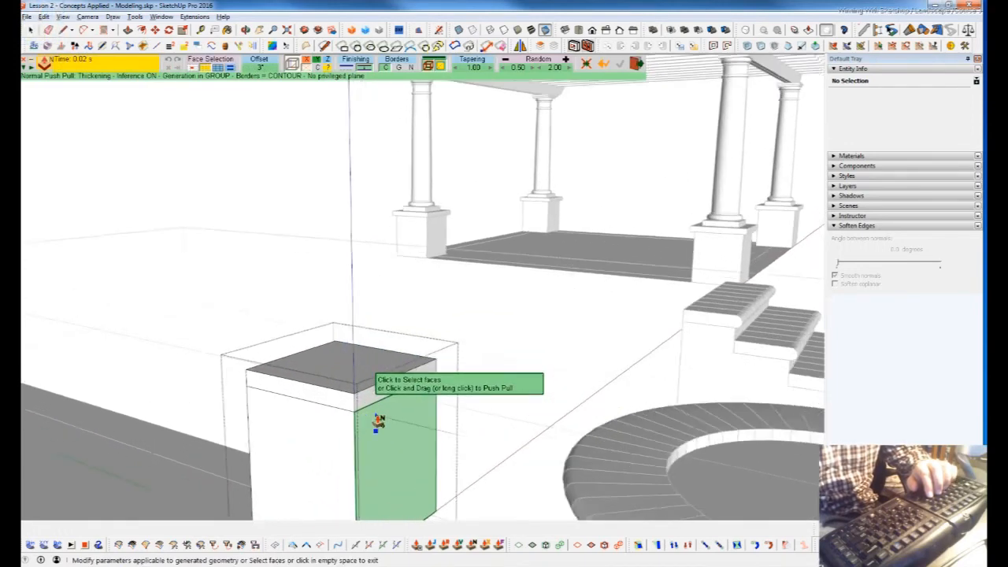
{"action": "key", "text": "space"}
{"action": "scroll", "coordinate": [370, 417], "scroll_direction": "up", "scroll_amount": 5}
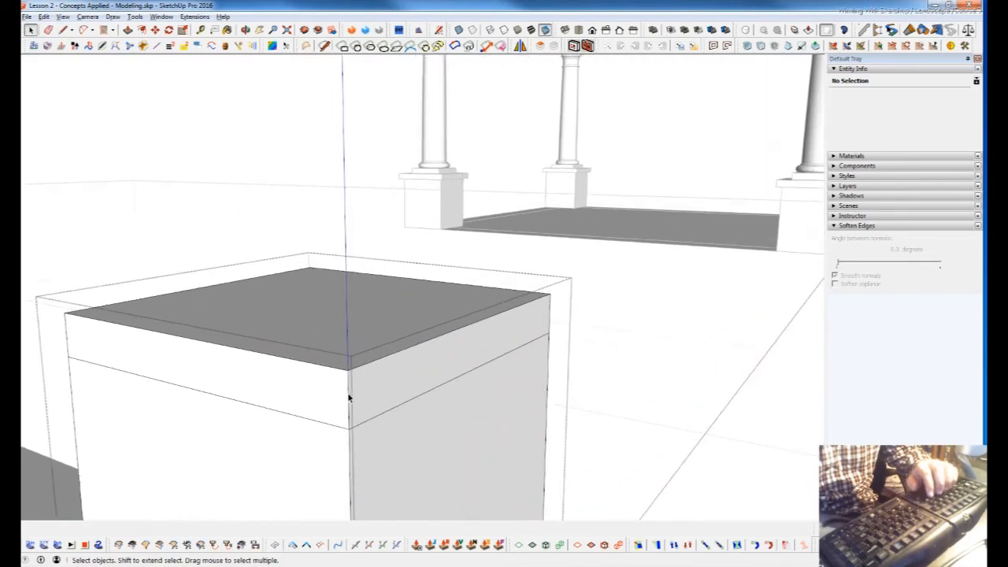
{"action": "left_click", "coordinate": [349, 405]}
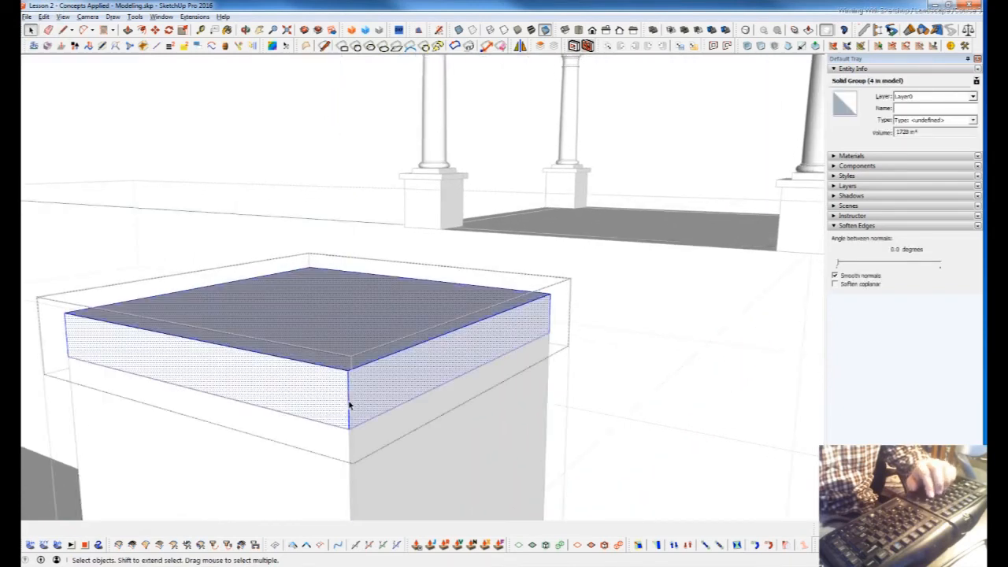
{"action": "triple_click", "coordinate": [350, 405]}
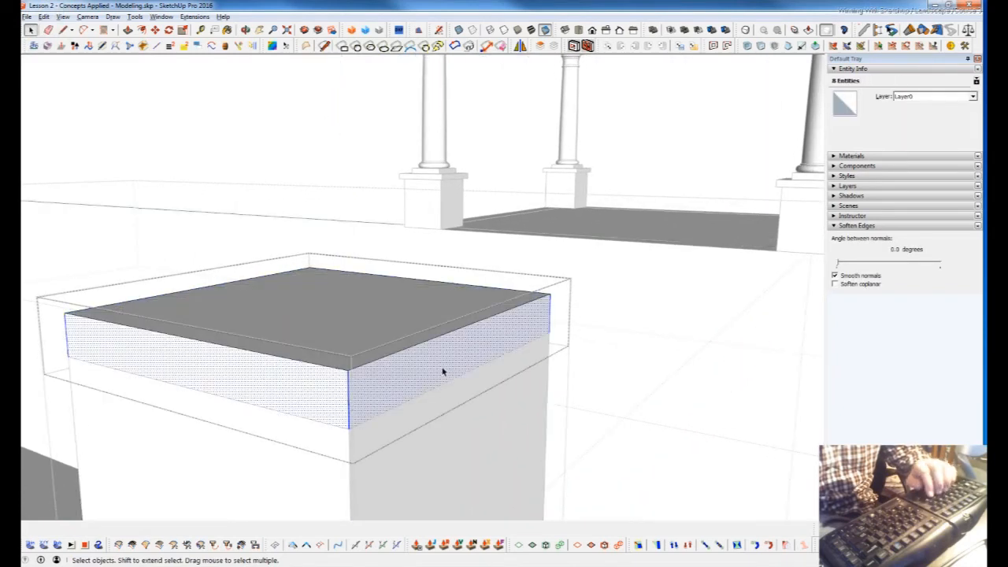
{"action": "key", "text": "j"}
{"action": "left_click", "coordinate": [500, 349]}
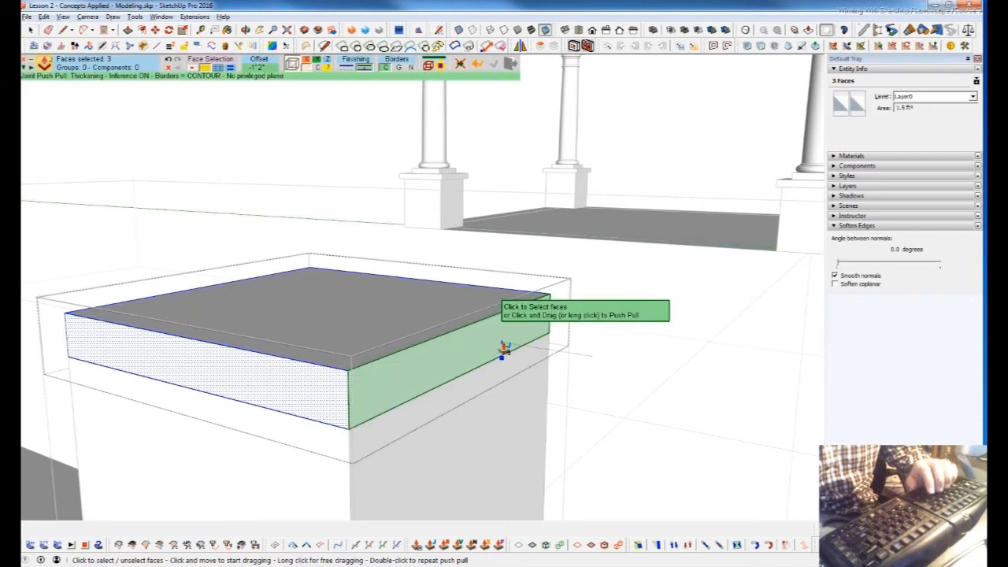
{"action": "key", "text": "space"}
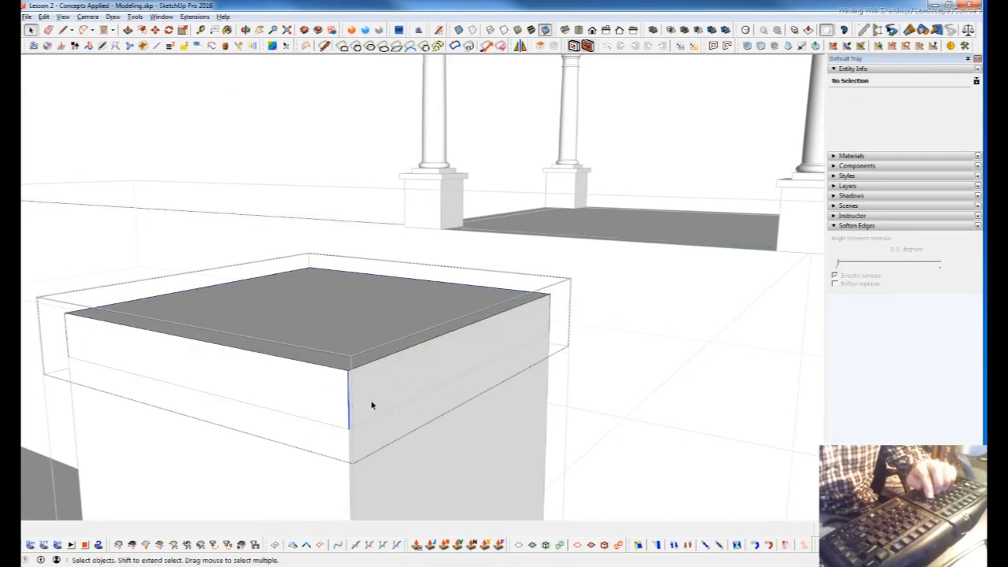
{"action": "left_click", "coordinate": [373, 405]}
{"action": "left_click", "coordinate": [348, 411], "text": "shift"}
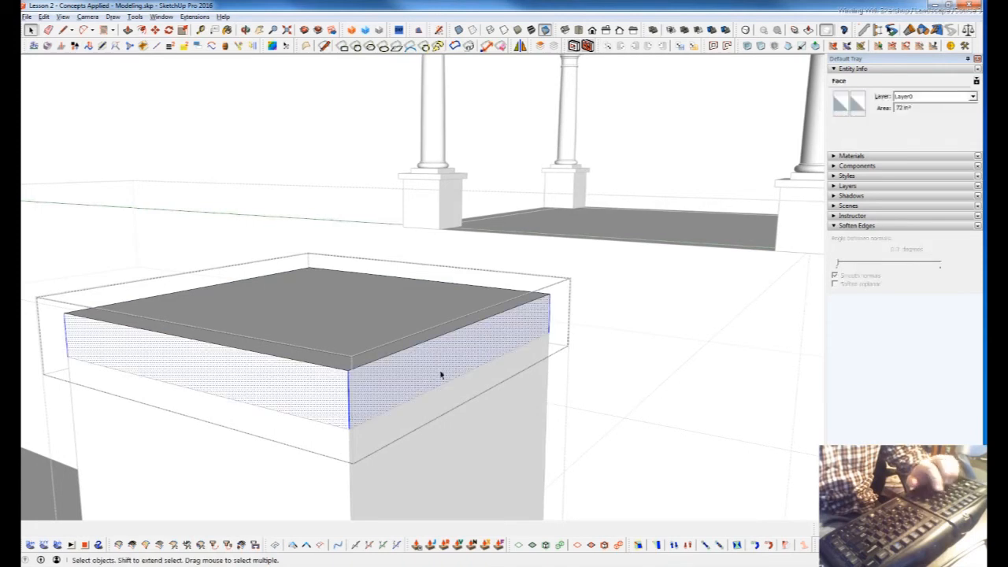
Try to extend the cap's four side faces outward 2" with Joint Push Pull in Thickening mode.
{"action": "key", "text": "j"}
{"action": "left_click_drag", "start_coordinate": [482, 355], "coordinate": [495, 357]}
{"action": "type", "text": "2"}
{"action": "key", "text": "Return"}
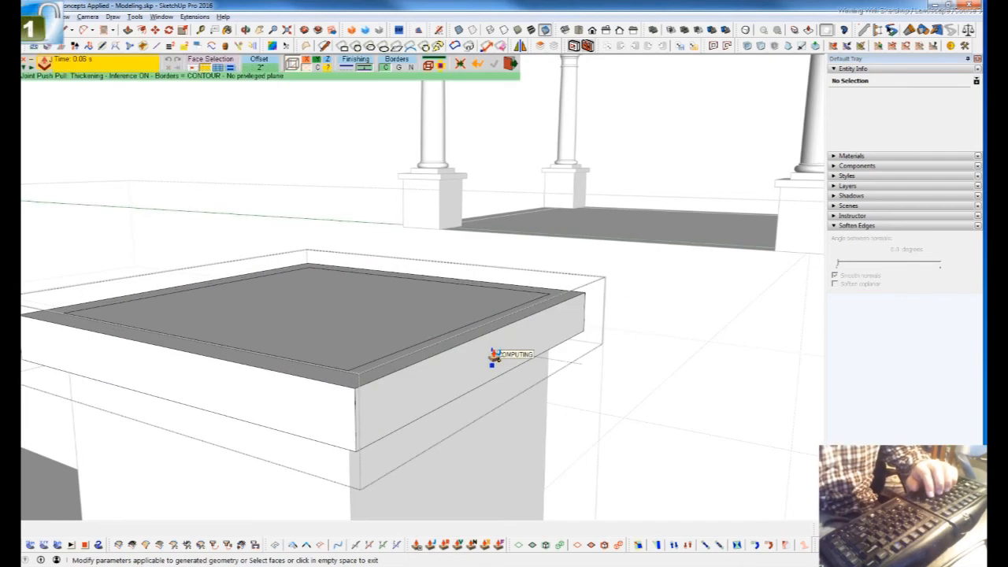
Extend the cap's four side faces outward 2" with Joint Push Pull, set to erase the original faces.
{"action": "middle_click_drag", "start_coordinate": [480, 355], "coordinate": [498, 469]}
{"action": "key", "text": "ctrl"}
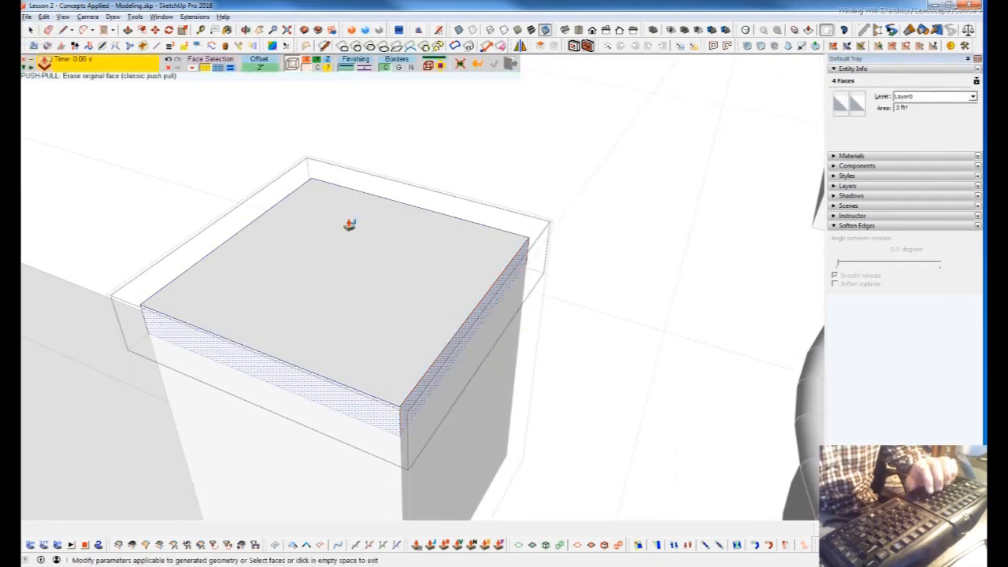
{"action": "mouse_move", "coordinate": [434, 382]}
{"action": "left_mouse_down"}
{"action": "mouse_move", "coordinate": [457, 393]}
{"action": "mouse_move", "coordinate": [451, 384]}
{"action": "left_mouse_up"}
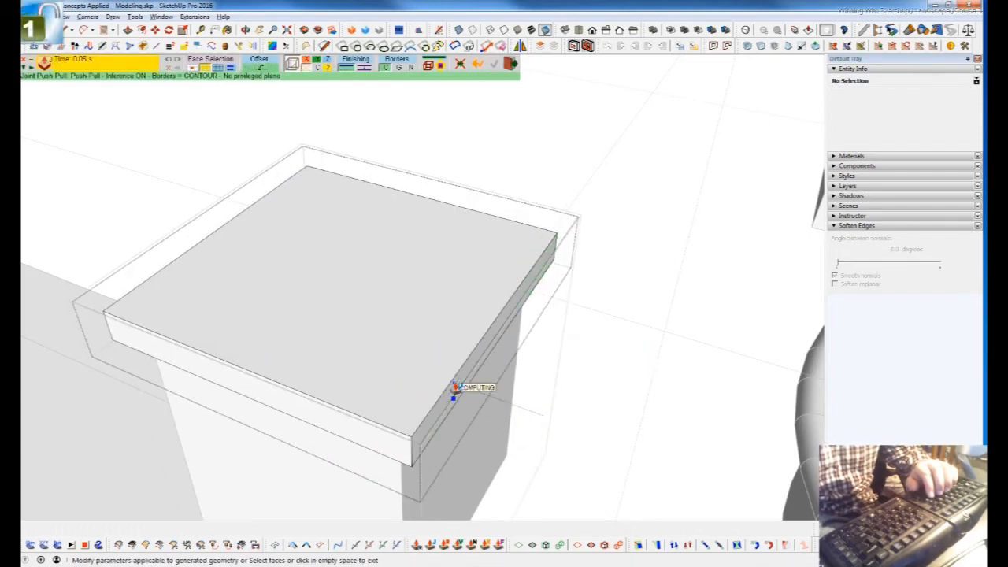
{"action": "middle_click_drag", "start_coordinate": [456, 387], "coordinate": [463, 360]}
{"action": "scroll", "coordinate": [463, 360], "scroll_direction": "down", "scroll_amount": 3}
{"action": "key", "text": "Return"}
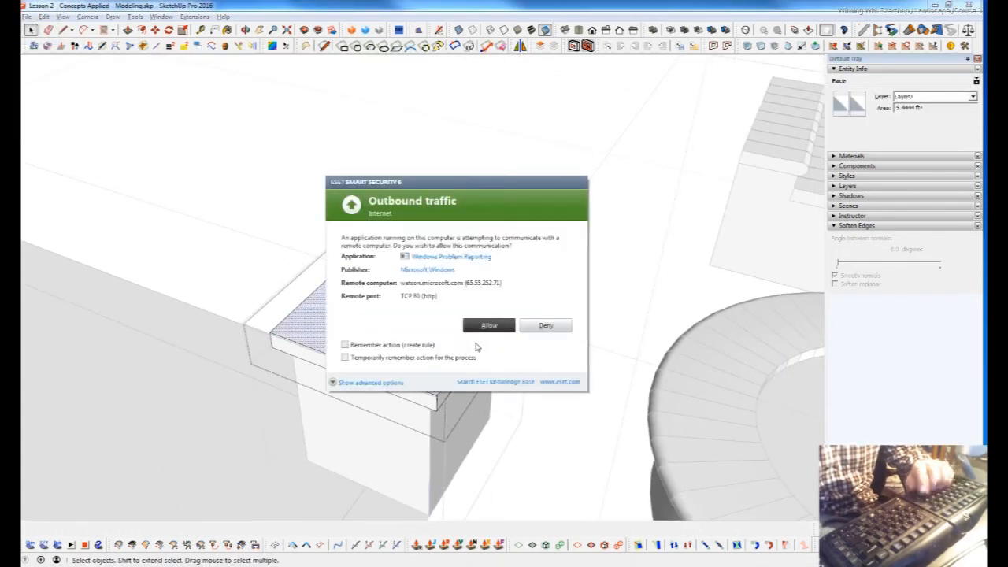
Deny the outbound connection of Windows Problem Reporting and leave the cap group for editing.
{"action": "left_click", "coordinate": [563, 326]}
{"action": "key", "text": "Escape"}
{"action": "left_click", "coordinate": [462, 373]}
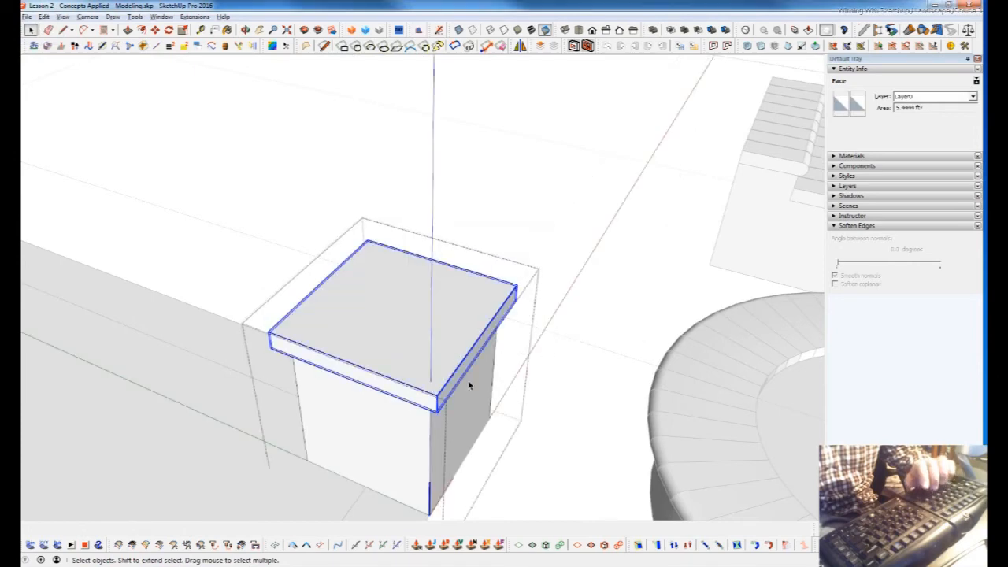
Group all geometry of the pedestal block below the cap.
{"action": "scroll", "coordinate": [473, 342], "scroll_direction": "down", "scroll_amount": 2}
{"action": "left_click", "coordinate": [452, 433]}
{"action": "triple_click", "coordinate": [457, 428]}
{"action": "key", "text": "g"}
Check the nesting of the pedestal component by selecting its block and cap groups, closing it and reopening it.
{"action": "left_click", "coordinate": [441, 334]}
{"action": "left_click", "coordinate": [456, 392]}
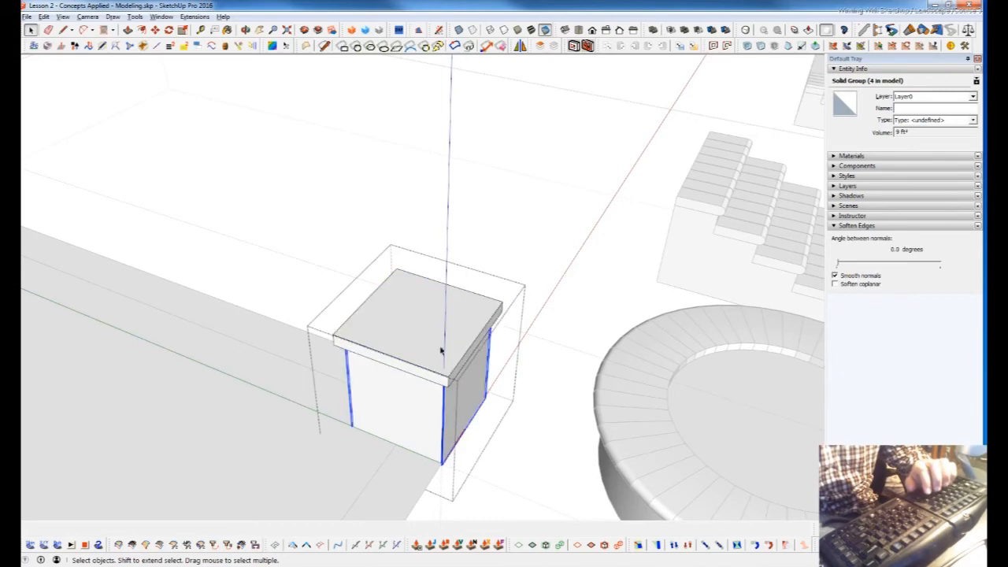
{"action": "left_click", "coordinate": [438, 342]}
{"action": "scroll", "coordinate": [439, 351], "scroll_direction": "down", "scroll_amount": 3}
{"action": "key", "text": "Escape"}
{"action": "middle_click_drag", "start_coordinate": [439, 353], "coordinate": [481, 354]}
{"action": "scroll", "coordinate": [473, 362], "scroll_direction": "up", "scroll_amount": 3}
{"action": "left_click", "coordinate": [472, 368]}
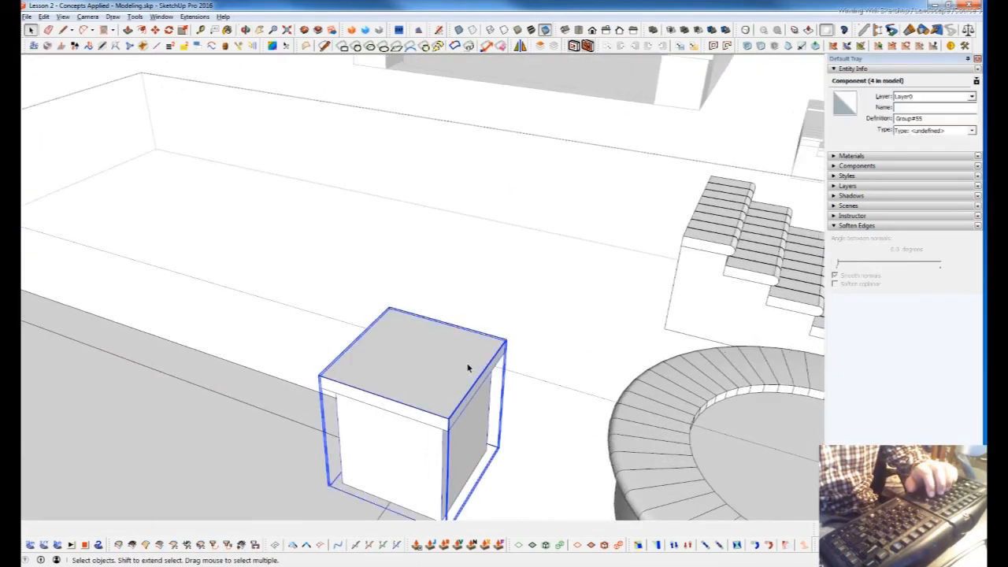
{"action": "scroll", "coordinate": [467, 362], "scroll_direction": "down", "scroll_amount": 2}
{"action": "double_click", "coordinate": [448, 413]}
{"action": "left_click", "coordinate": [448, 412]}
{"action": "key", "text": "Escape"}
{"action": "left_click", "coordinate": [449, 419]}
{"action": "double_click", "coordinate": [449, 418]}
{"action": "left_click", "coordinate": [449, 419]}
{"action": "middle_click_drag", "start_coordinate": [448, 419], "coordinate": [534, 396]}
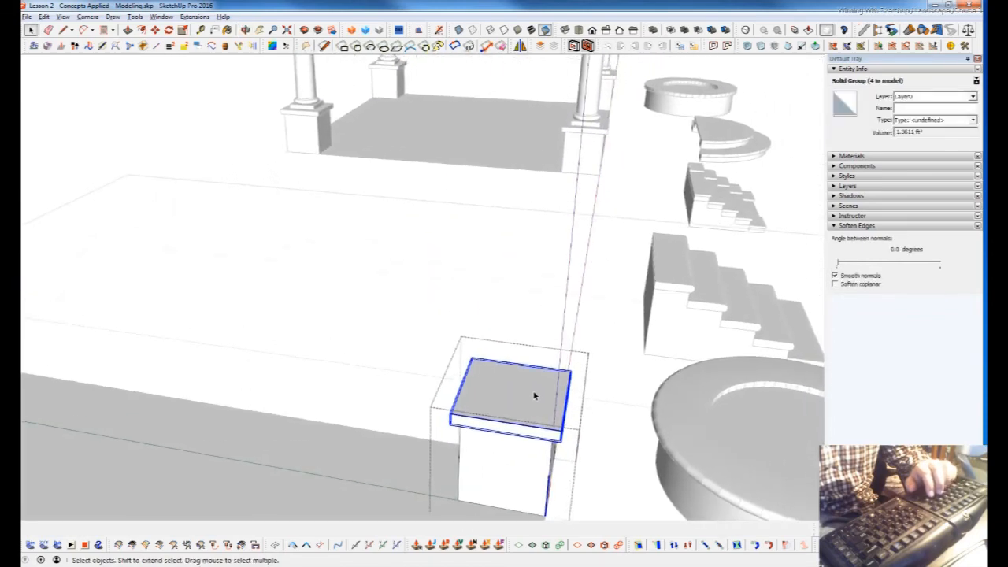
Copy the cap's top face with its edges and paste it in place outside the cap group.
{"action": "double_click", "coordinate": [535, 384]}
{"action": "left_click", "coordinate": [525, 393]}
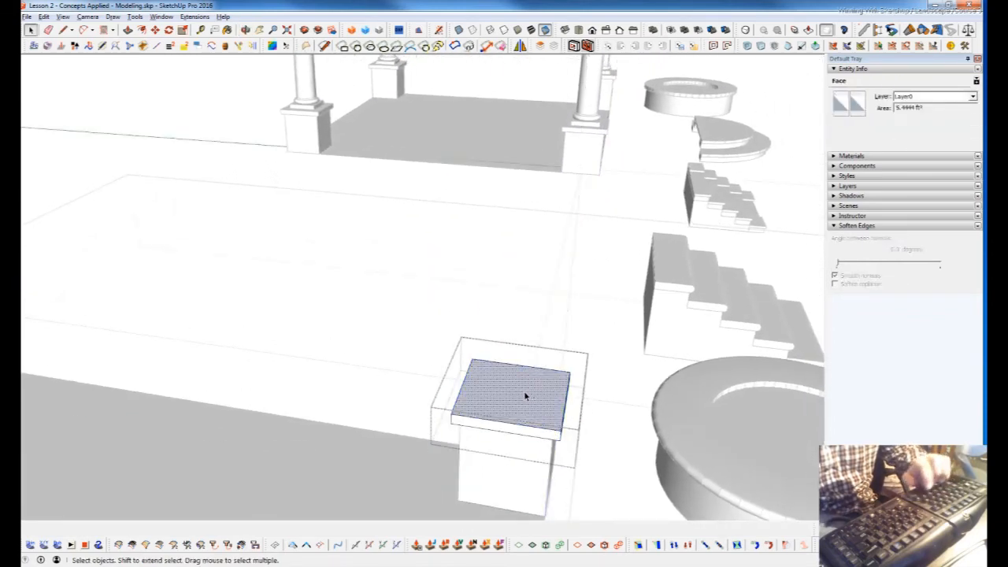
{"action": "key", "text": "ctrl+c"}
{"action": "double_click", "coordinate": [524, 391]}
Offset the pasted face's edges inward, taking the distance from the finished pergola pedestal.
{"action": "key", "text": "f"}
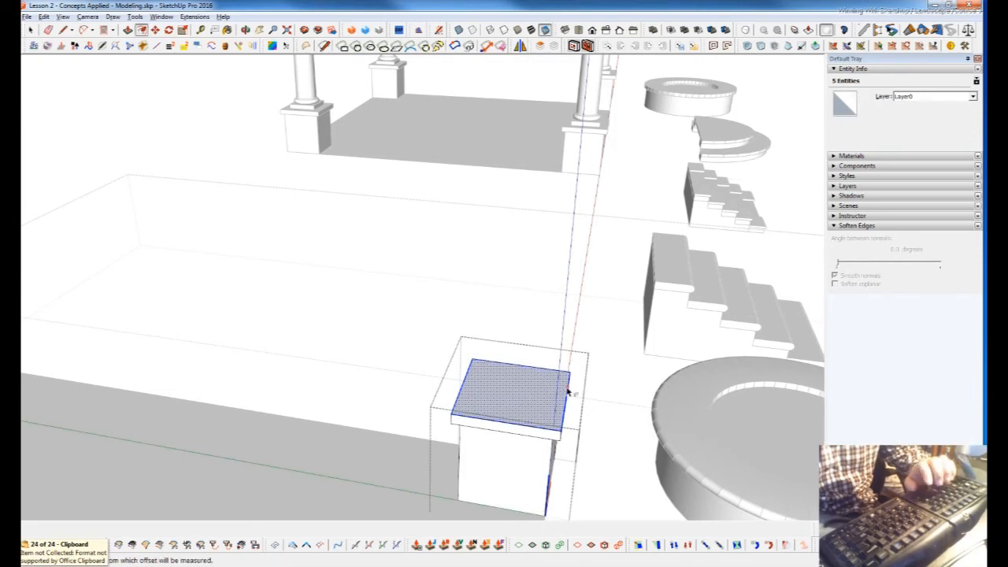
{"action": "left_click", "coordinate": [600, 126]}
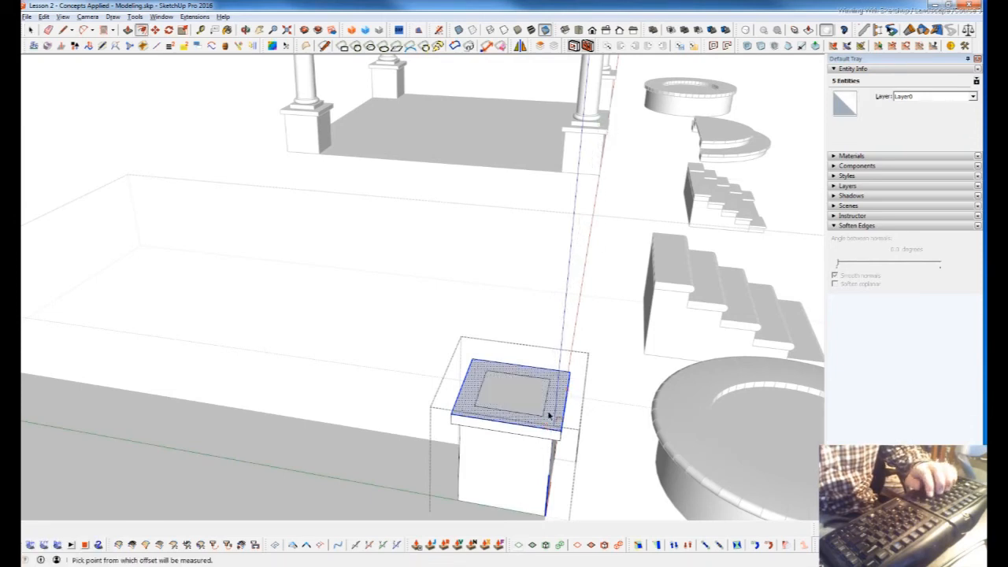
{"action": "middle_click_drag", "start_coordinate": [550, 414], "coordinate": [523, 405]}
{"action": "key", "text": "space"}
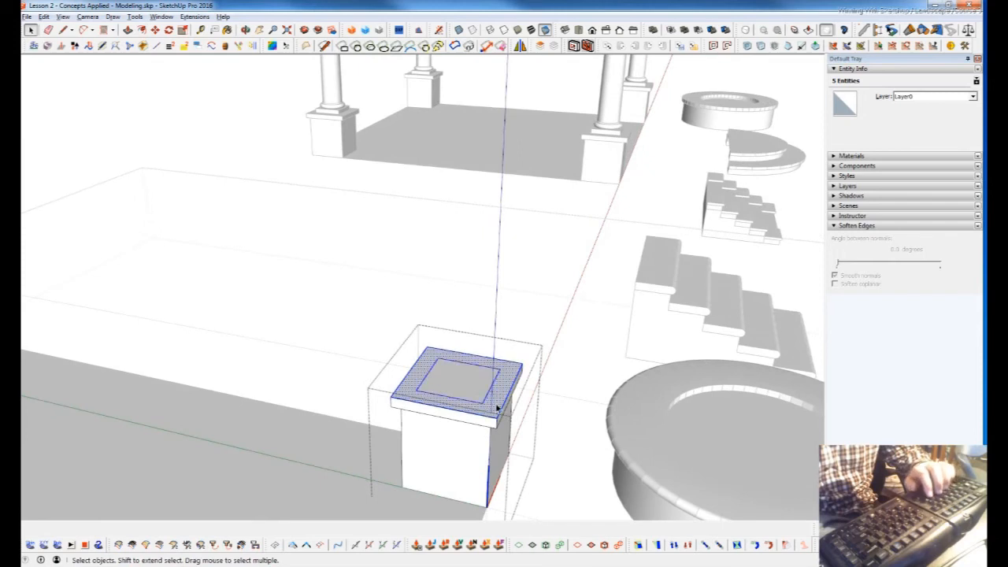
Raise the inner offset face into a plinth with Push/Pull, referencing the finished pergola pedestal for its height.
{"action": "left_click", "coordinate": [479, 384]}
{"action": "key", "text": "p"}
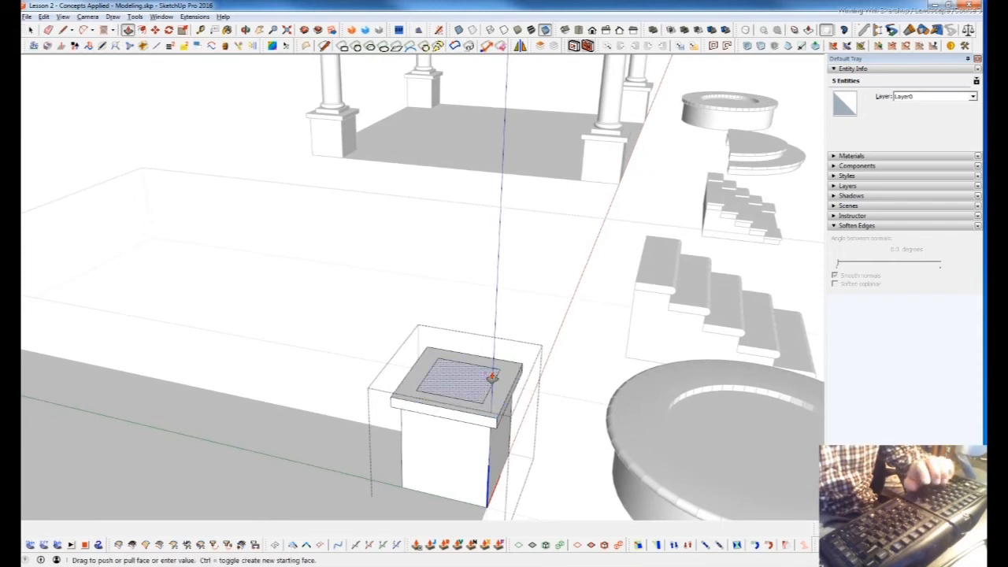
{"action": "left_click", "coordinate": [621, 136]}
{"action": "left_click", "coordinate": [488, 360]}
{"action": "left_click", "coordinate": [624, 135]}
Group all geometry of the plinth on top of the cap.
{"action": "key", "text": "space"}
{"action": "triple_click", "coordinate": [474, 397]}
{"action": "key", "text": "g"}
{"action": "mouse_move", "coordinate": [475, 400]}
{"action": "middle_mouse_down"}
{"action": "mouse_move", "coordinate": [481, 409]}
{"action": "mouse_move", "coordinate": [486, 396]}
{"action": "middle_mouse_up"}
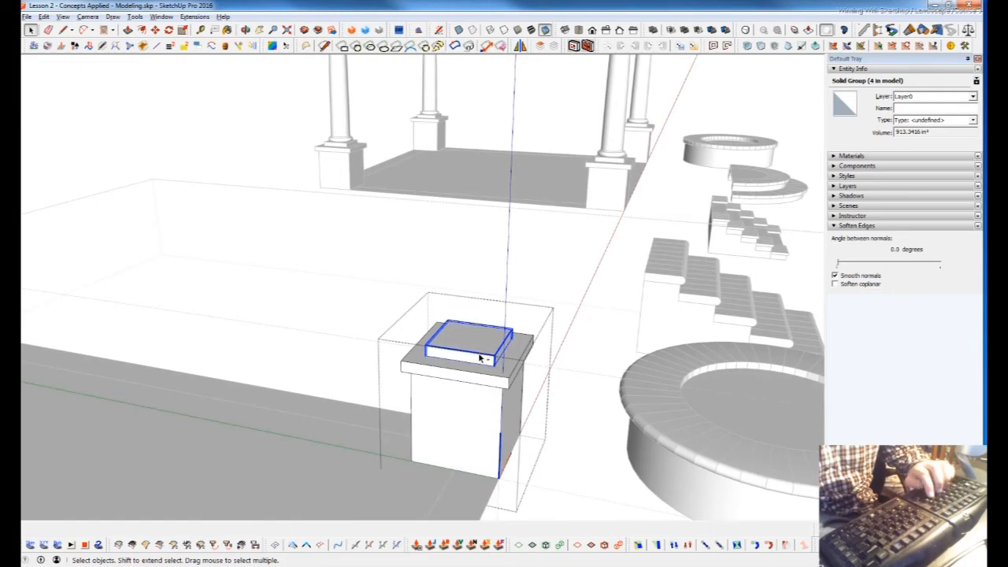
{"action": "left_click", "coordinate": [540, 342]}
Open the plinth group and add a centerpoint to its top face with the Add Centerpoint extension.
{"action": "mouse_move", "coordinate": [540, 342]}
{"action": "middle_mouse_down"}
{"action": "mouse_move", "coordinate": [485, 397]}
{"action": "mouse_move", "coordinate": [480, 383]}
{"action": "mouse_move", "coordinate": [527, 375]}
{"action": "mouse_move", "coordinate": [445, 383]}
{"action": "mouse_move", "coordinate": [467, 388]}
{"action": "mouse_move", "coordinate": [475, 425]}
{"action": "middle_mouse_up"}
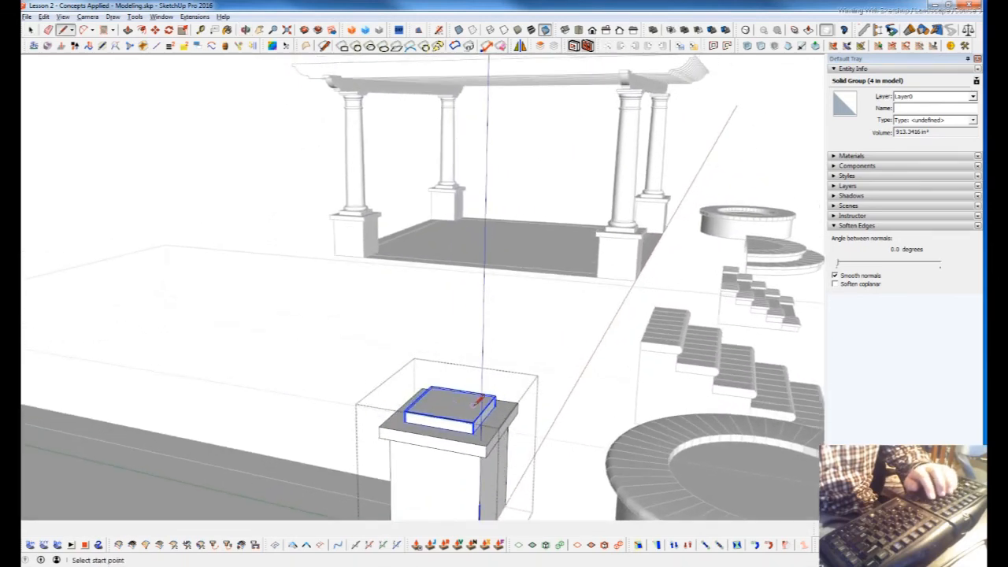
{"action": "key", "text": "space"}
{"action": "double_click", "coordinate": [473, 406]}
{"action": "triple_click", "coordinate": [473, 406]}
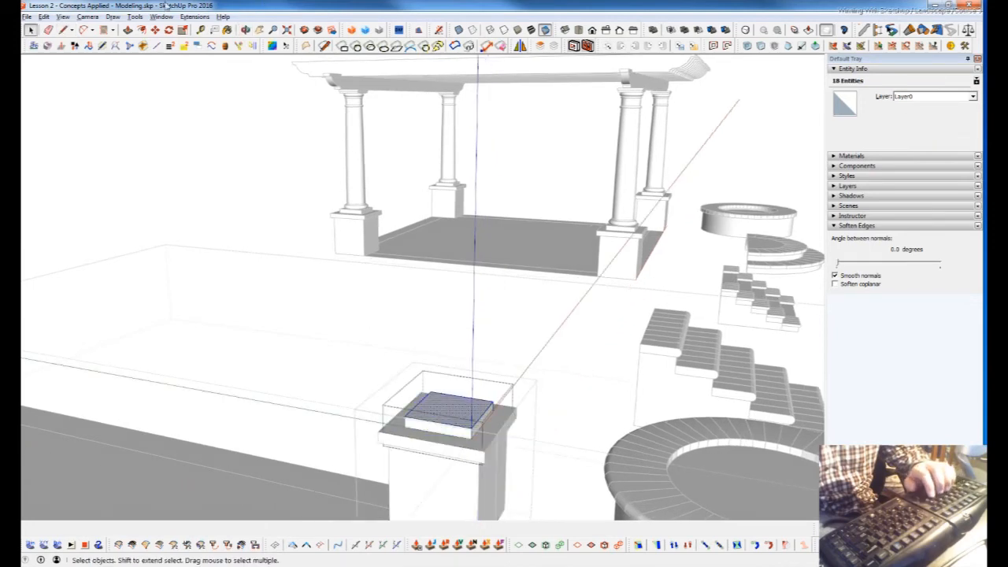
{"action": "left_click", "coordinate": [194, 17]}
{"action": "left_click", "coordinate": [239, 40]}
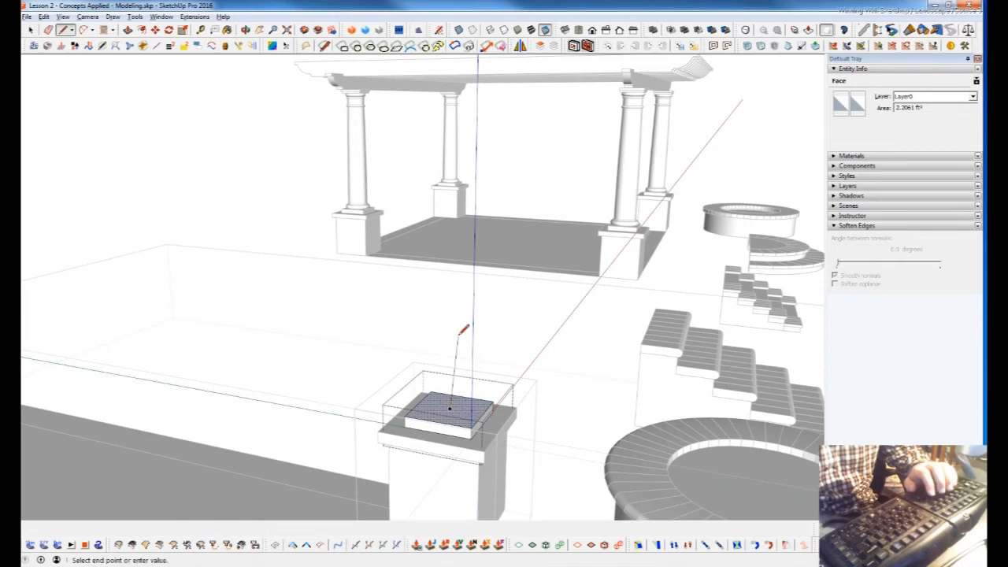
{"action": "key", "text": "space"}
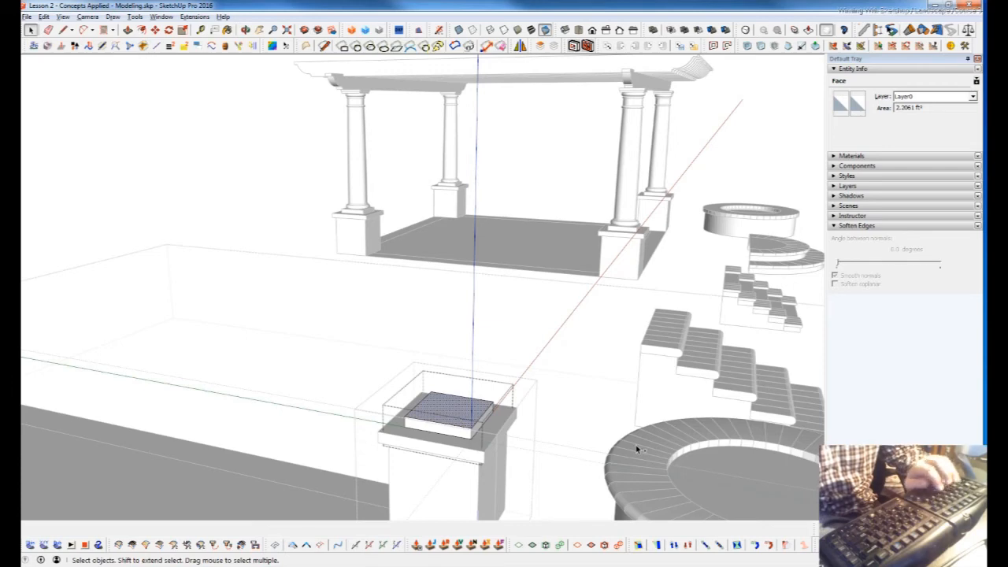
{"action": "key", "text": "l"}
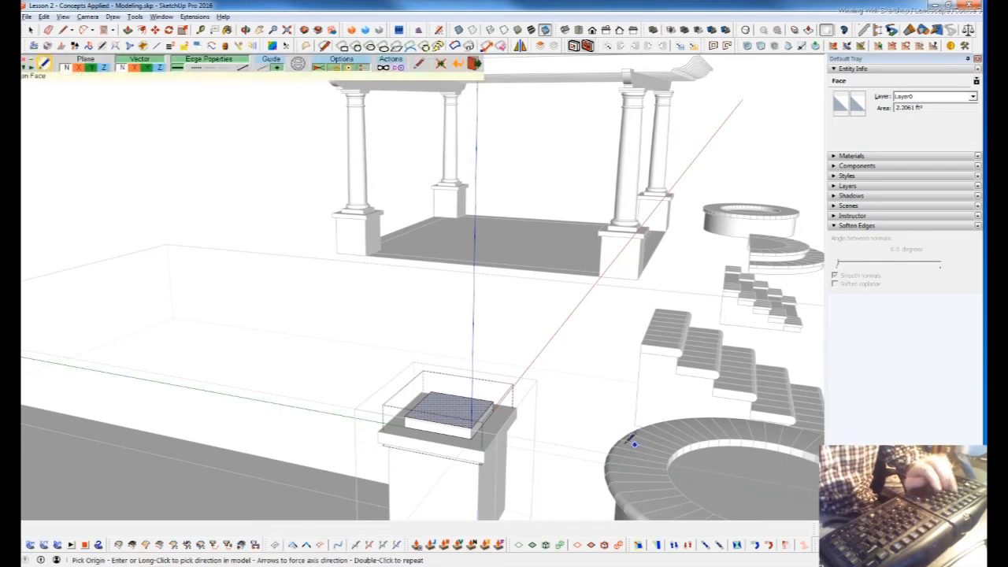
{"action": "left_click", "coordinate": [451, 407]}
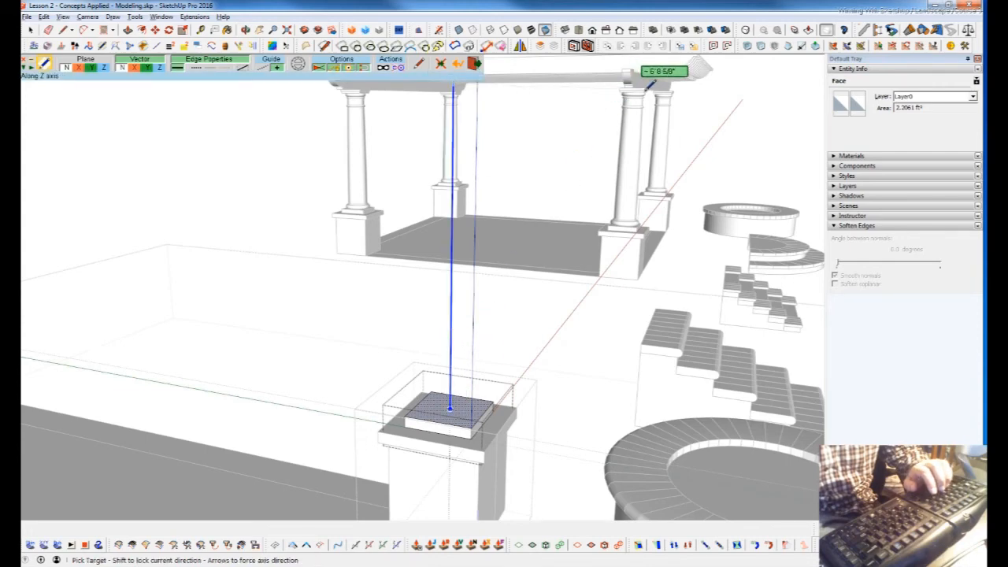
{"action": "middle_click_drag", "start_coordinate": [631, 85], "coordinate": [645, 95]}
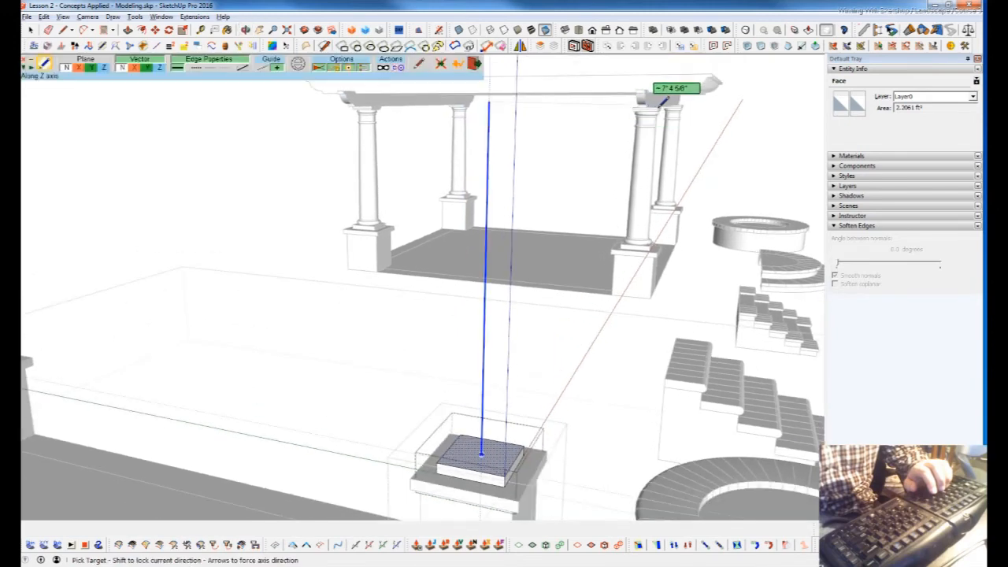
{"action": "key", "text": "l"}
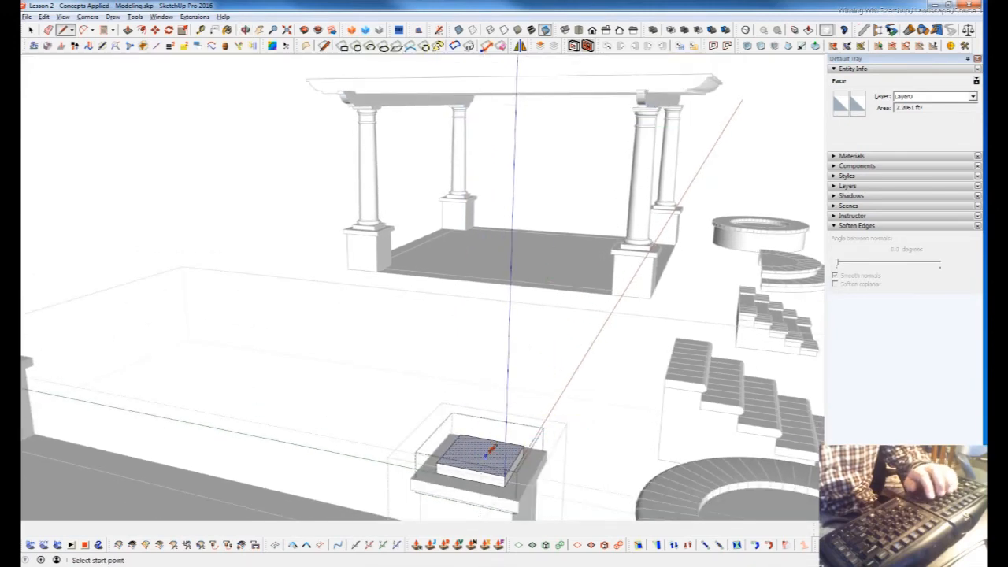
Add a centerpoint to the plinth's top face and draw a vertical line from it up to the finished column's top height.
{"action": "left_click", "coordinate": [192, 17]}
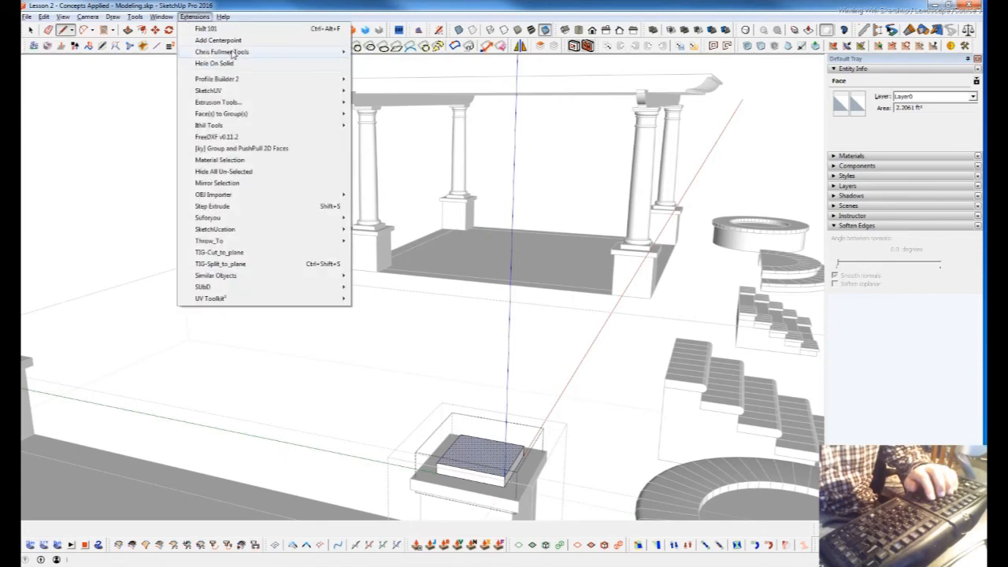
{"action": "left_click", "coordinate": [229, 41]}
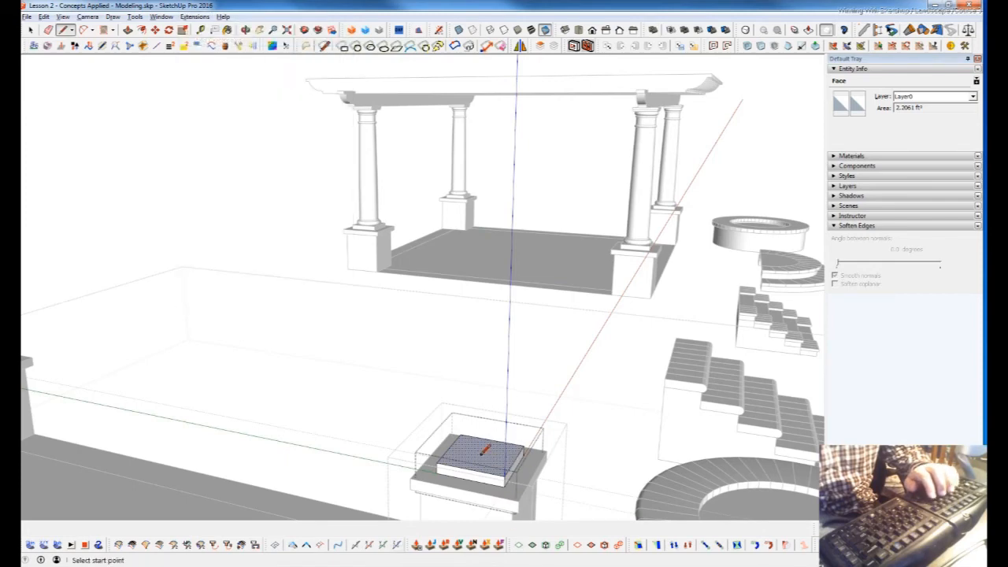
{"action": "left_click", "coordinate": [646, 108]}
{"action": "middle_click_drag", "start_coordinate": [530, 436], "coordinate": [518, 437]}
{"action": "key", "text": "space"}
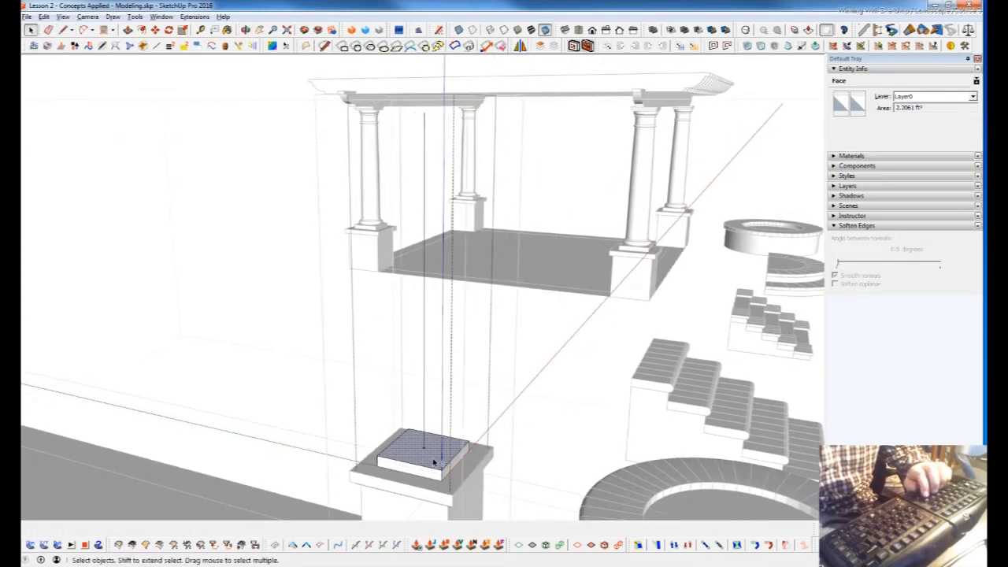
Convert the vertical line to an XLine guide and separate it from the plinth with a cut and paste in place.
{"action": "right_click", "coordinate": [424, 415]}
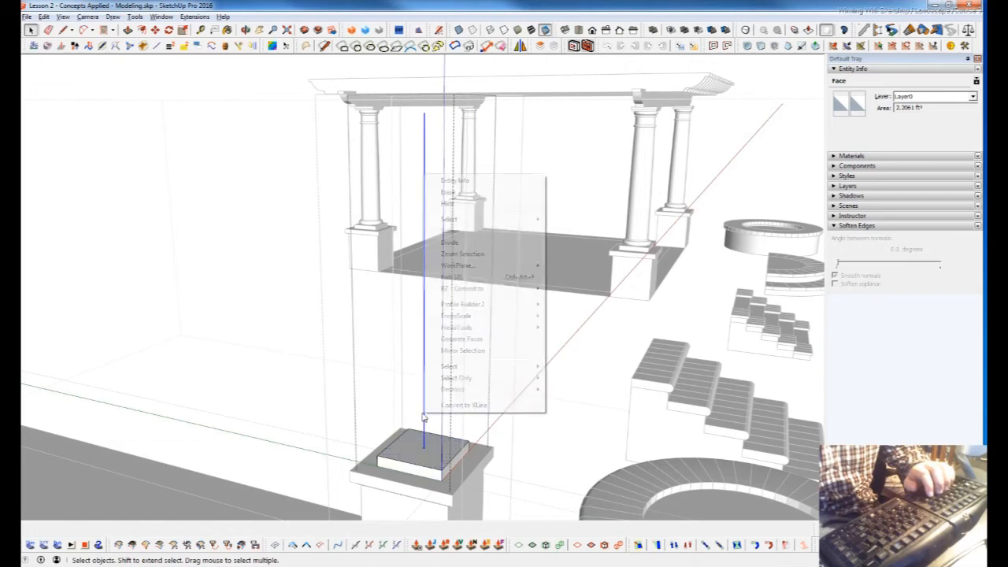
{"action": "left_click", "coordinate": [463, 405]}
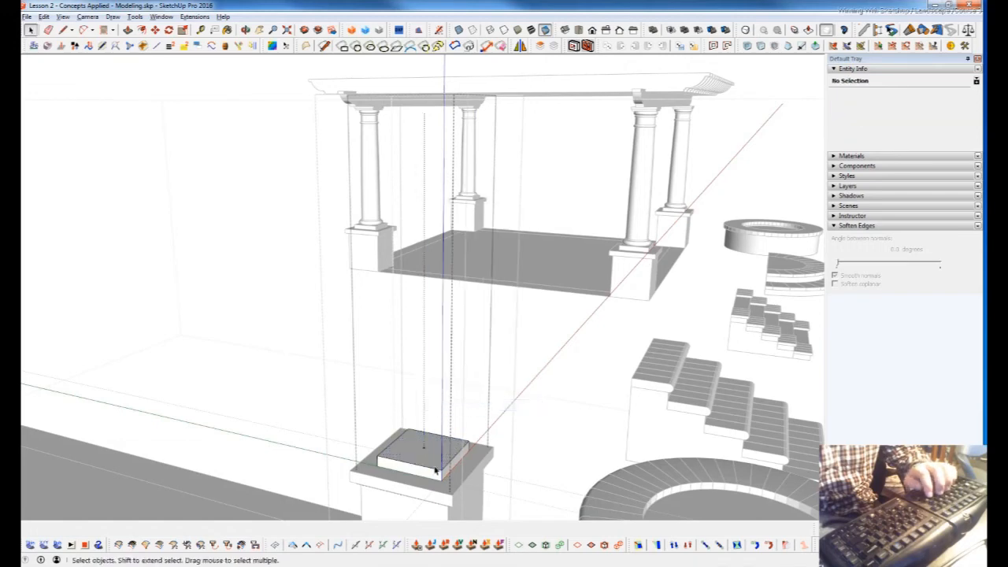
{"action": "left_click", "coordinate": [439, 468]}
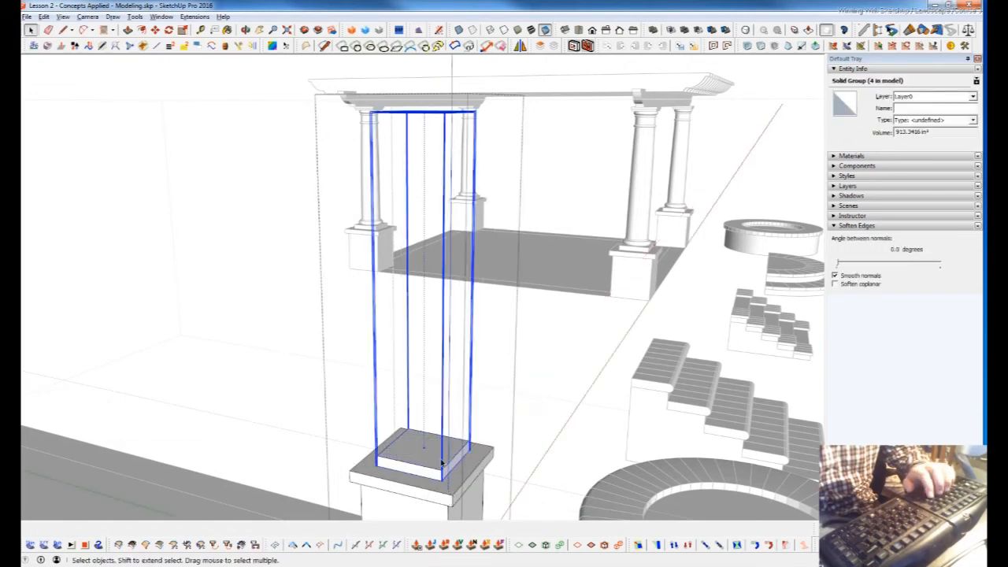
{"action": "left_click", "coordinate": [436, 455]}
{"action": "left_click", "coordinate": [437, 457]}
{"action": "key", "text": "ctrl+x"}
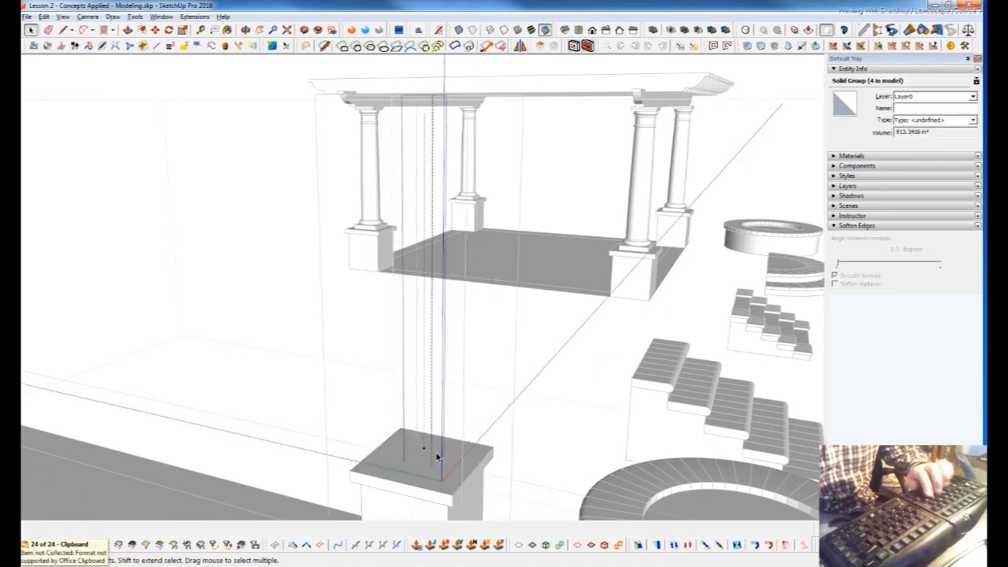
{"action": "key", "text": "ctrl+v"}
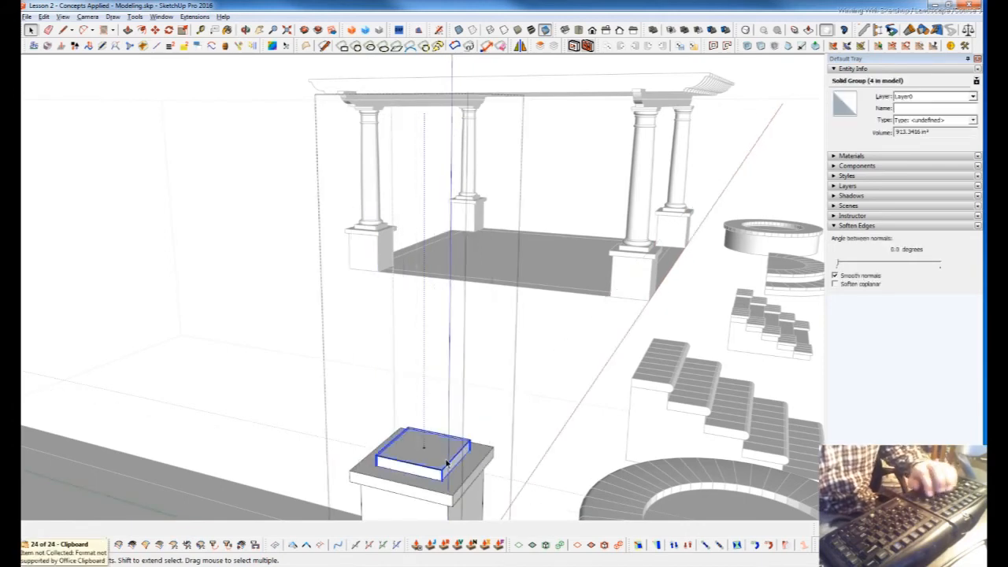
Copy the plinth straight up to the top end of the vertical guide, using X-ray display.
{"action": "key", "text": "ctrl"}
{"action": "left_click", "coordinate": [440, 476]}
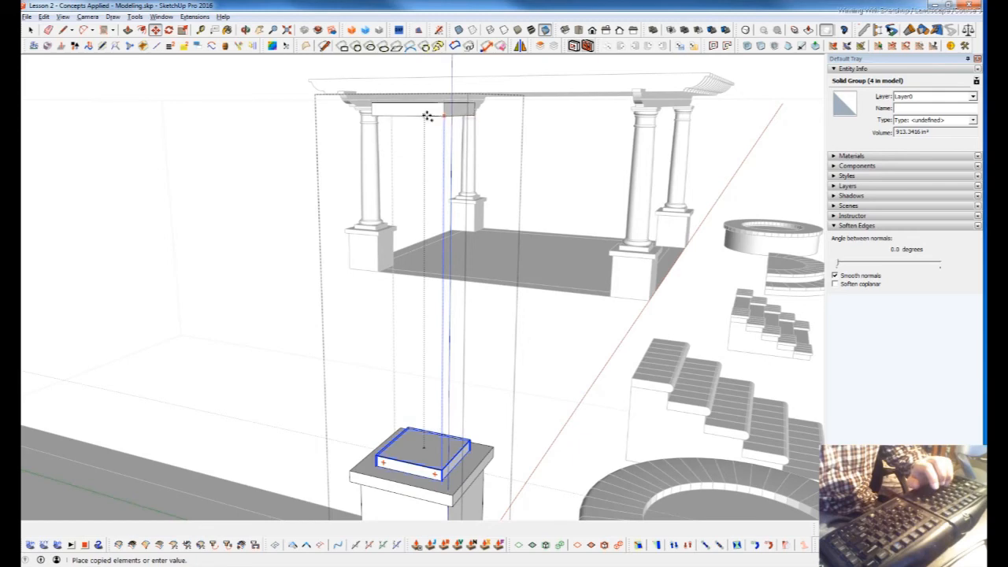
{"action": "key", "text": "x"}
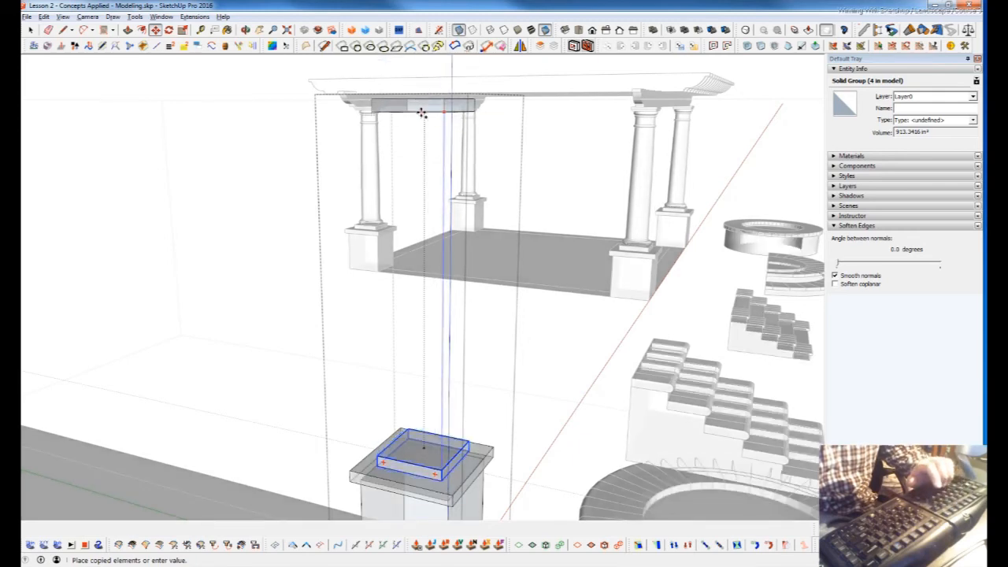
{"action": "left_click", "coordinate": [427, 115]}
{"action": "scroll", "coordinate": [470, 423], "scroll_direction": "down", "scroll_amount": 1}
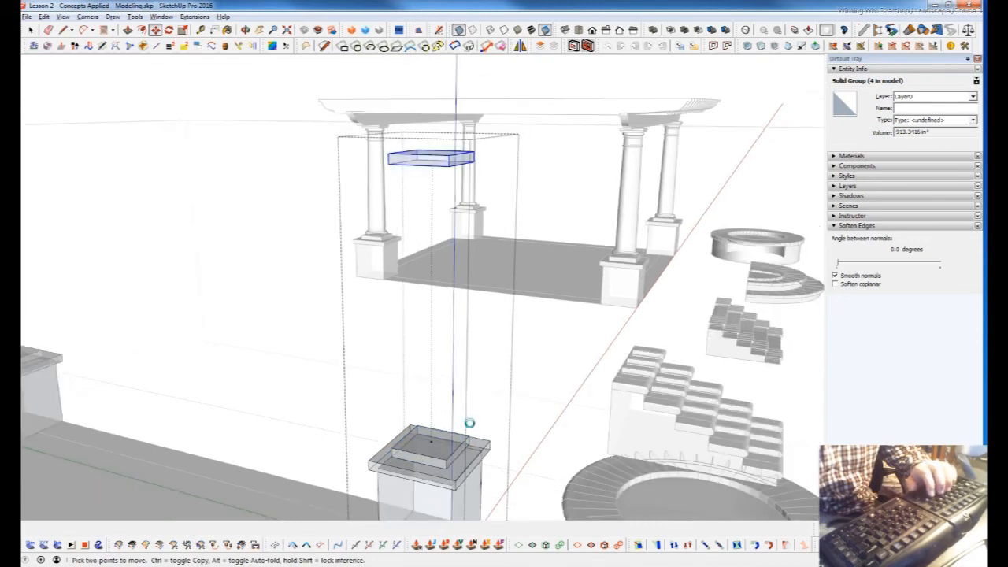
Scale the upper plinth copy down vertically into a thin slab, referencing the top of the finished pergola's column.
{"action": "middle_click_drag", "start_coordinate": [492, 452], "coordinate": [435, 466]}
{"action": "middle_click_drag", "start_coordinate": [299, 222], "coordinate": [408, 191]}
{"action": "key", "text": "s"}
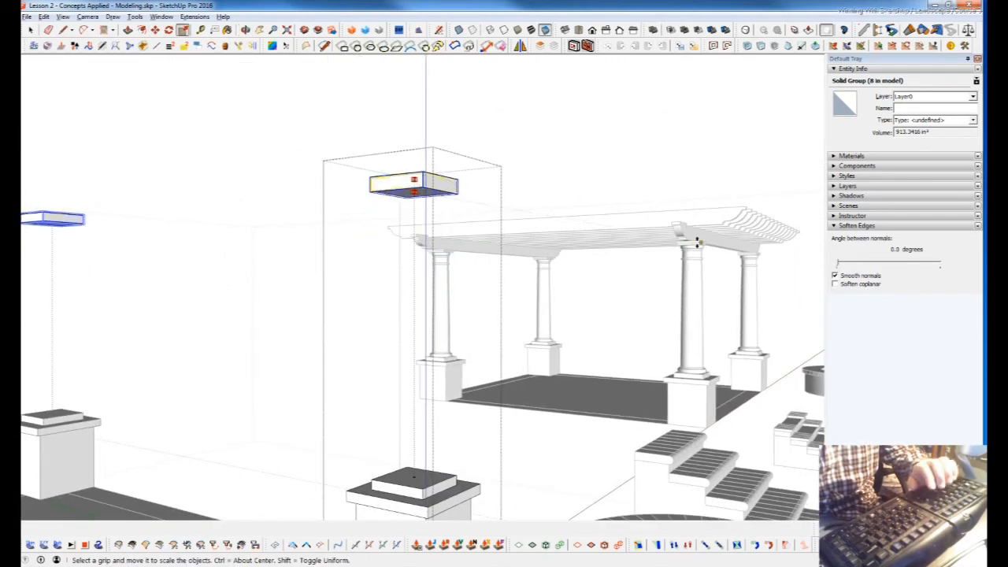
{"action": "middle_click_drag", "start_coordinate": [420, 211], "coordinate": [457, 354]}
{"action": "mouse_move", "coordinate": [464, 352]}
{"action": "left_mouse_down"}
{"action": "mouse_move", "coordinate": [464, 261]}
{"action": "mouse_move", "coordinate": [464, 358]}
{"action": "left_mouse_up"}
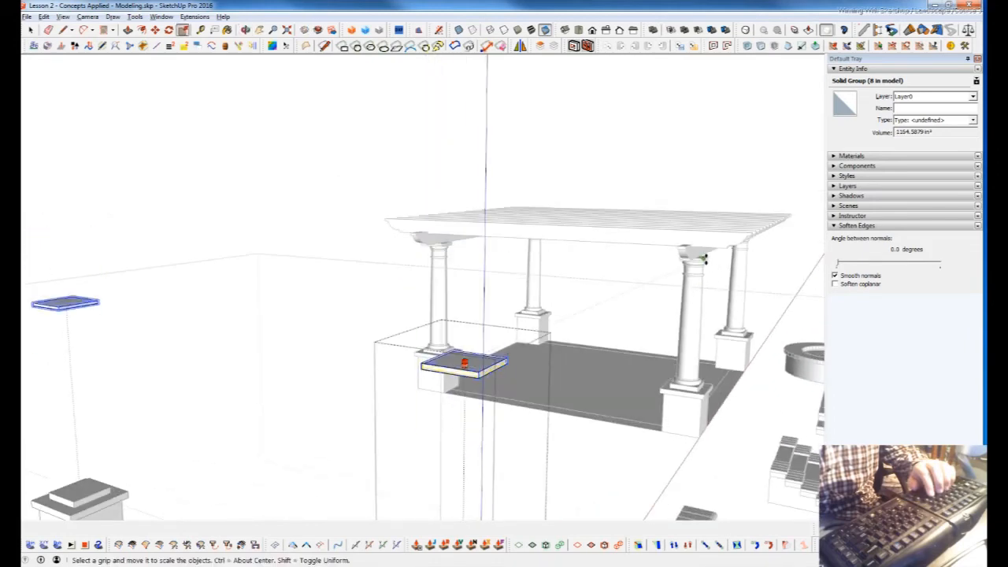
{"action": "middle_click_drag", "start_coordinate": [655, 330], "coordinate": [652, 272]}
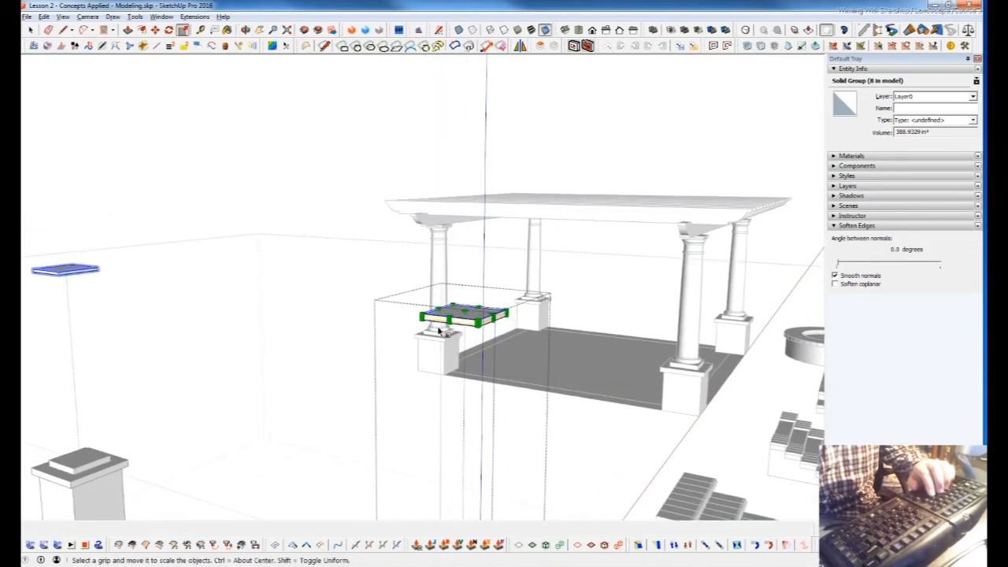
{"action": "middle_click_drag", "start_coordinate": [472, 330], "coordinate": [489, 475]}
{"action": "middle_click_drag", "start_coordinate": [660, 285], "coordinate": [556, 449]}
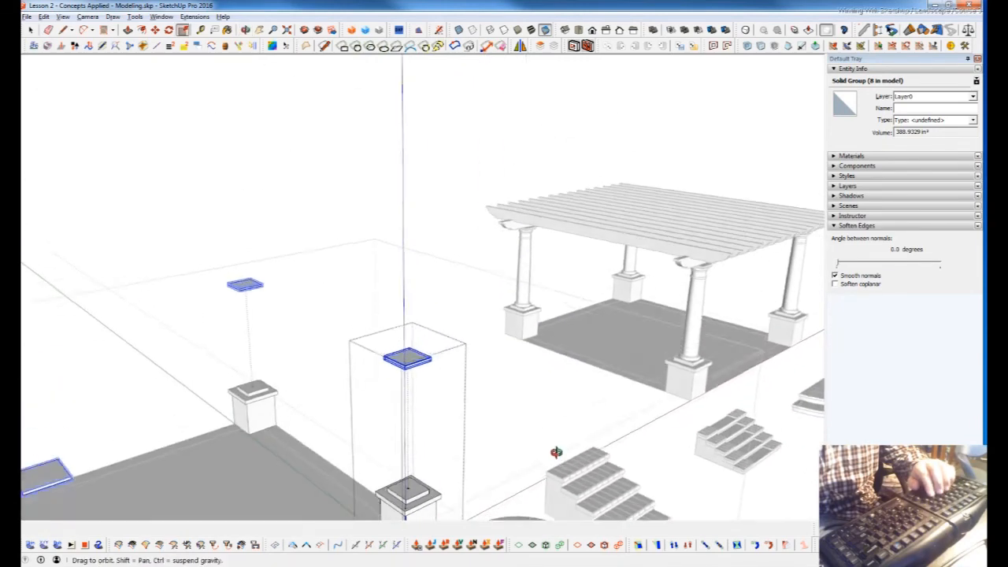
Draw a line between the edge midpoints of the two raised slabs along the front side of the pergola.
{"action": "key", "text": "space"}
{"action": "middle_click_drag", "start_coordinate": [481, 446], "coordinate": [515, 439]}
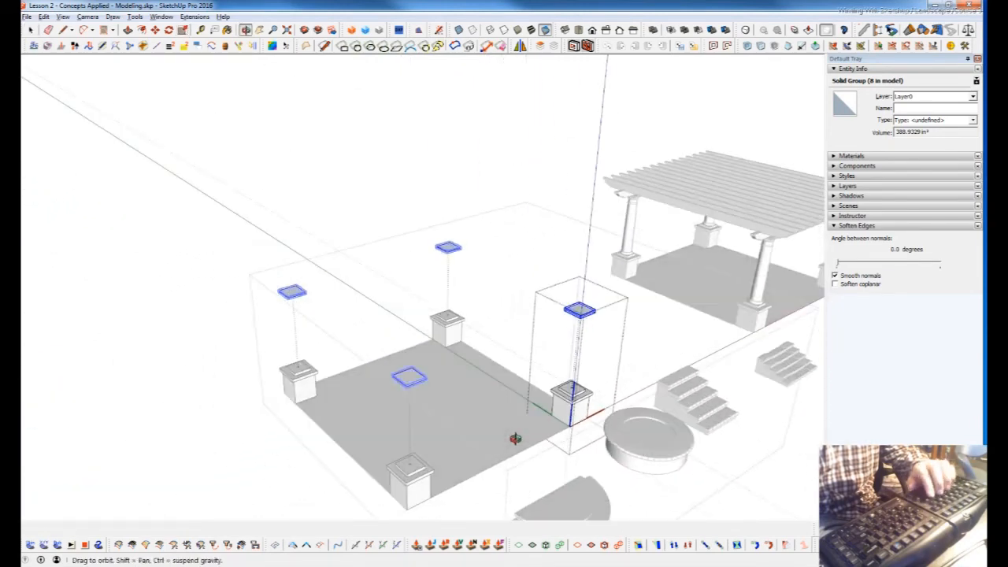
{"action": "scroll", "coordinate": [420, 378], "scroll_direction": "up", "scroll_amount": 3}
{"action": "key", "text": "l"}
{"action": "key", "text": "t"}
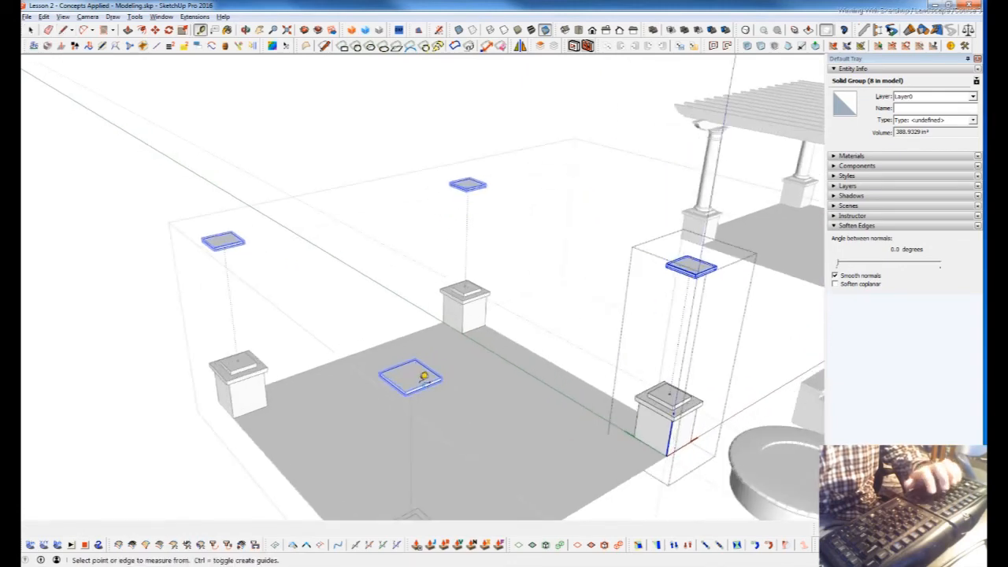
{"action": "key", "text": "l"}
{"action": "scroll", "coordinate": [402, 380], "scroll_direction": "up", "scroll_amount": 2}
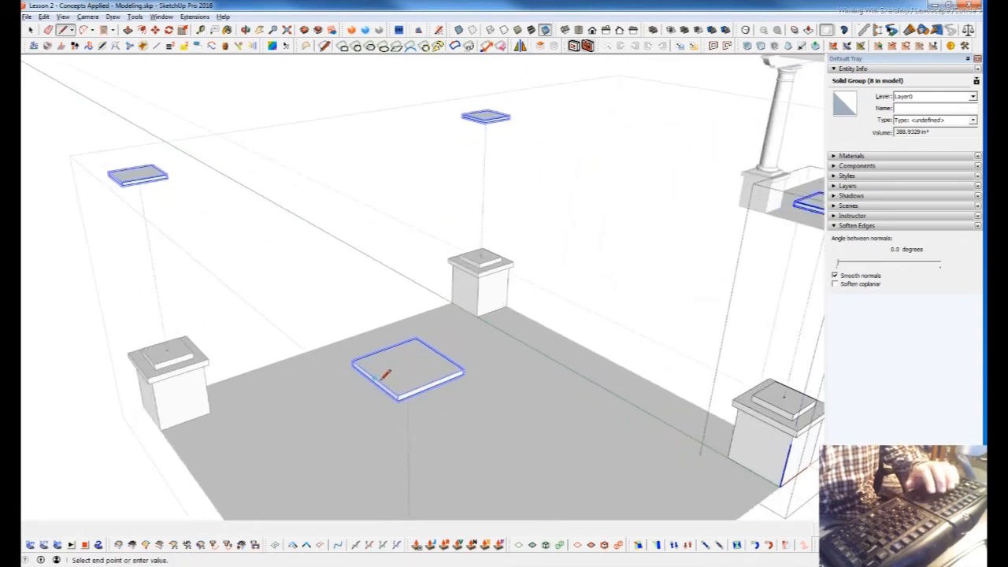
{"action": "scroll", "coordinate": [385, 375], "scroll_direction": "down", "scroll_amount": 2}
{"action": "left_click", "coordinate": [704, 251]}
Cut the line out of the nested pedestal group and paste it in place in the parent pergola group.
{"action": "key", "text": "space"}
{"action": "left_click", "coordinate": [429, 363]}
{"action": "key", "text": "m"}
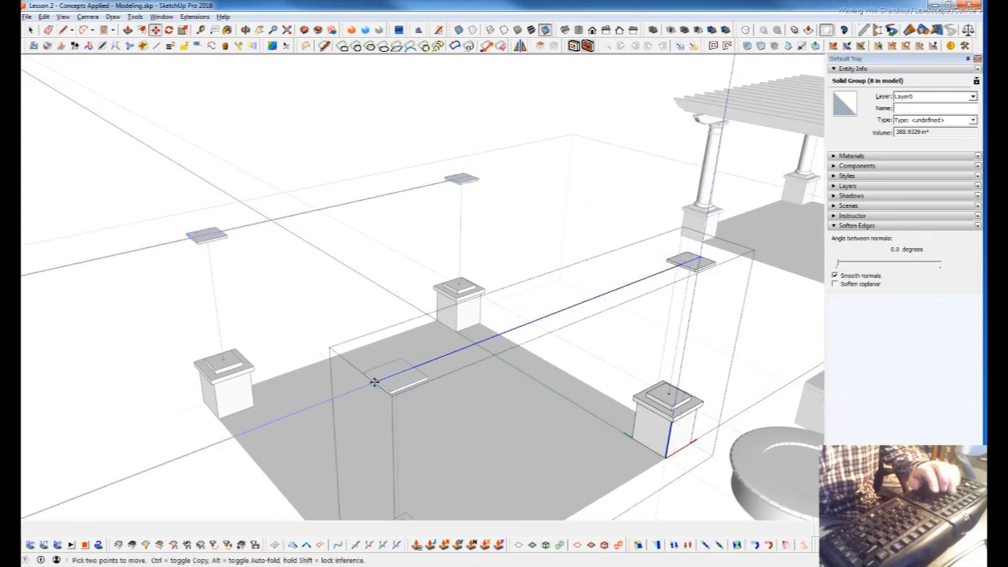
{"action": "middle_click_drag", "start_coordinate": [378, 381], "coordinate": [457, 423]}
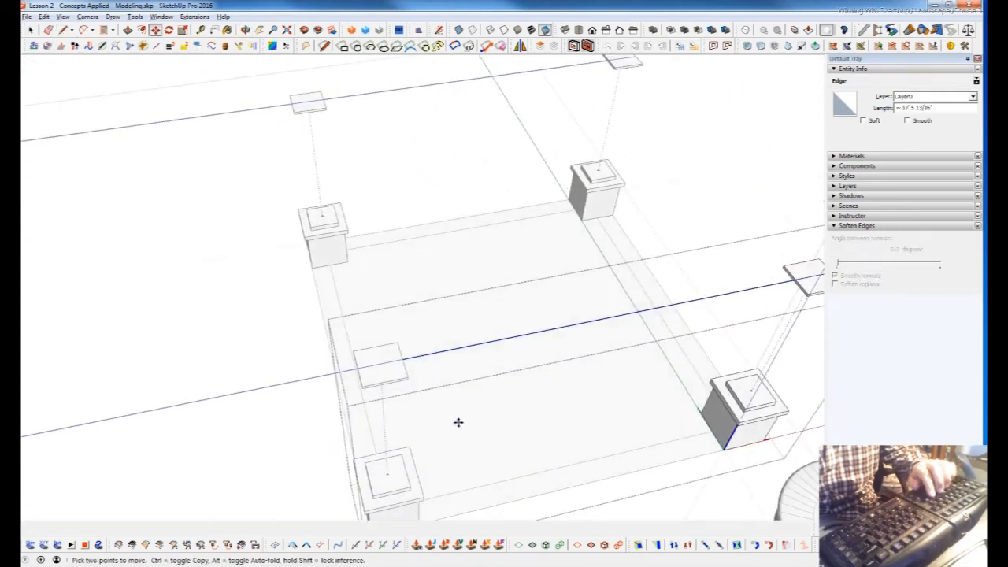
{"action": "scroll", "coordinate": [452, 441], "scroll_direction": "down", "scroll_amount": 3}
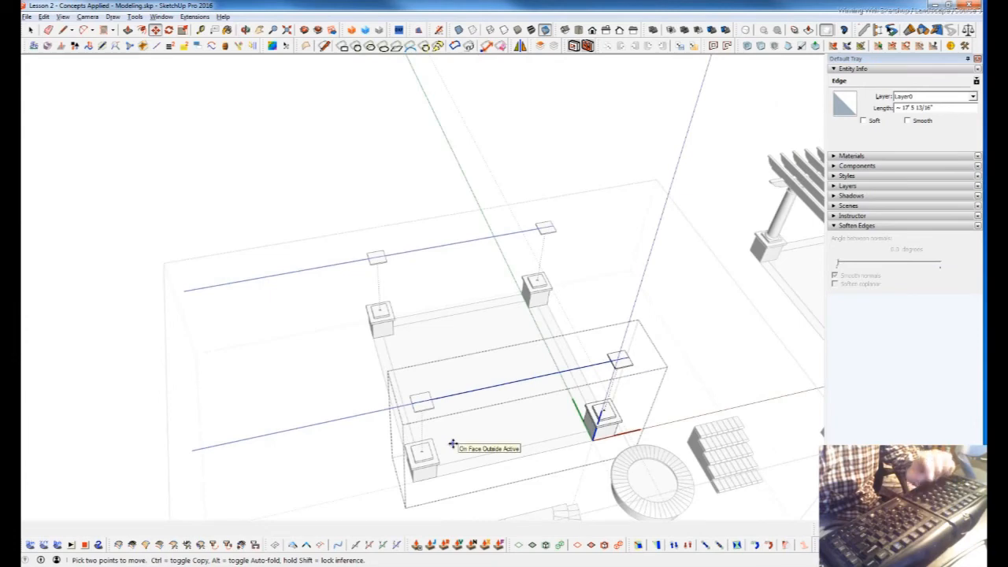
{"action": "key", "text": "ctrl+x"}
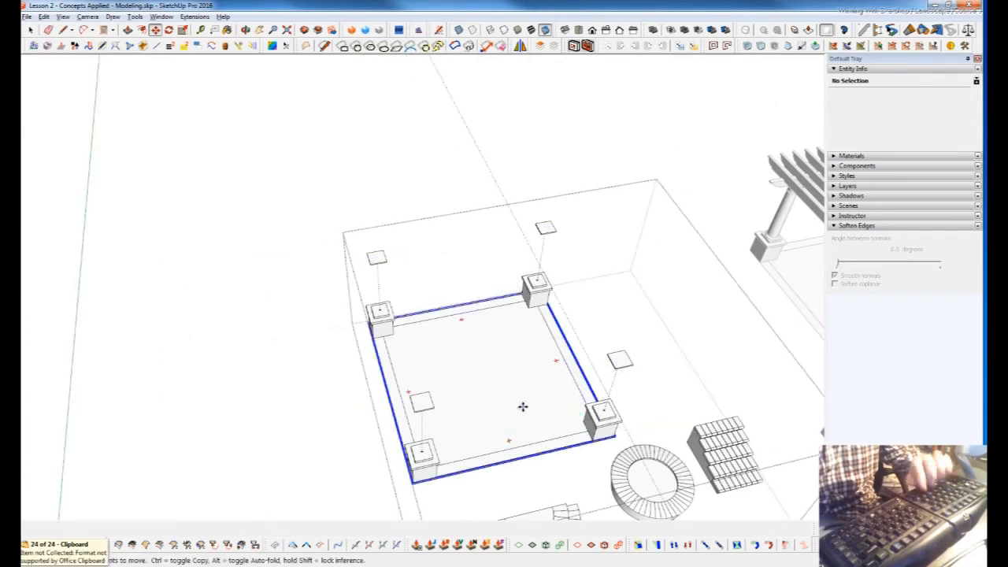
{"action": "scroll", "coordinate": [433, 394], "scroll_direction": "up", "scroll_amount": 5}
Copy the line from the front pair of raised slabs to the matching midpoint on the rear pair.
{"action": "key", "text": "space"}
{"action": "left_click", "coordinate": [523, 365]}
{"action": "key", "text": "m"}
{"action": "key", "text": "ctrl"}
{"action": "left_click", "coordinate": [401, 389]}
{"action": "middle_click_drag", "start_coordinate": [337, 182], "coordinate": [456, 459], "text": "shift"}
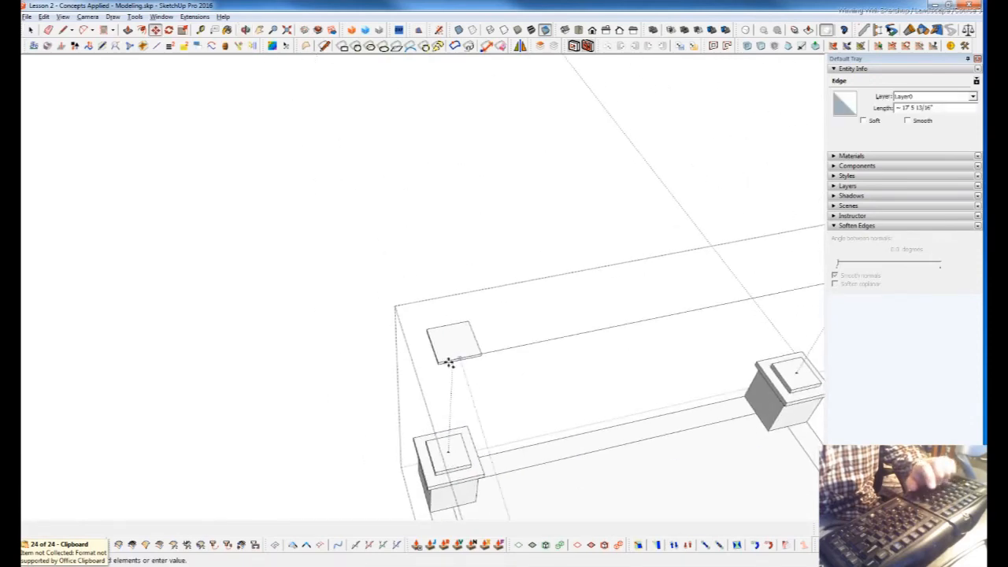
{"action": "left_click", "coordinate": [433, 345]}
{"action": "scroll", "coordinate": [441, 334], "scroll_direction": "down", "scroll_amount": 6}
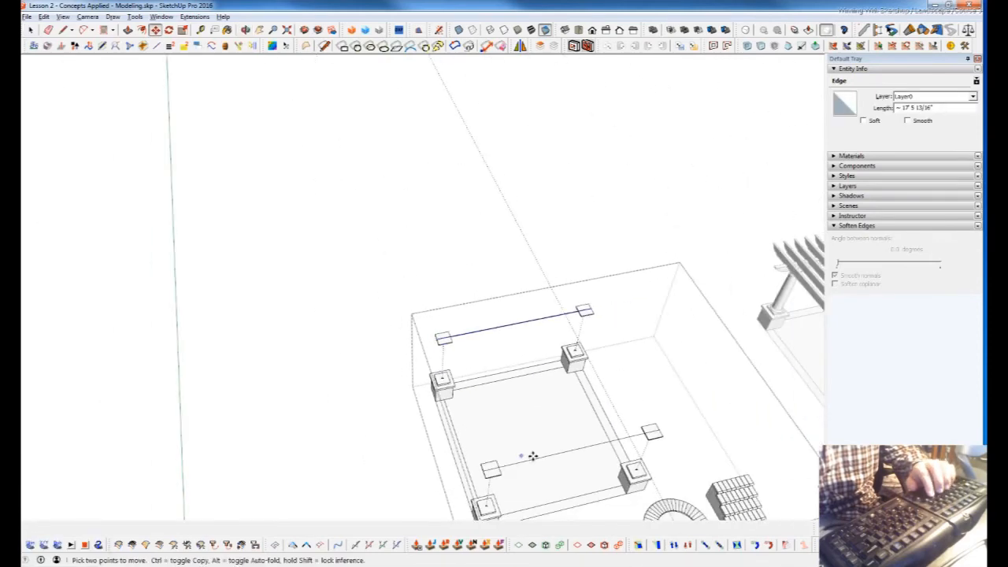
Convert the line between the rear pair of raised slabs to an XLine guide.
{"action": "scroll", "coordinate": [481, 405], "scroll_direction": "up", "scroll_amount": 5}
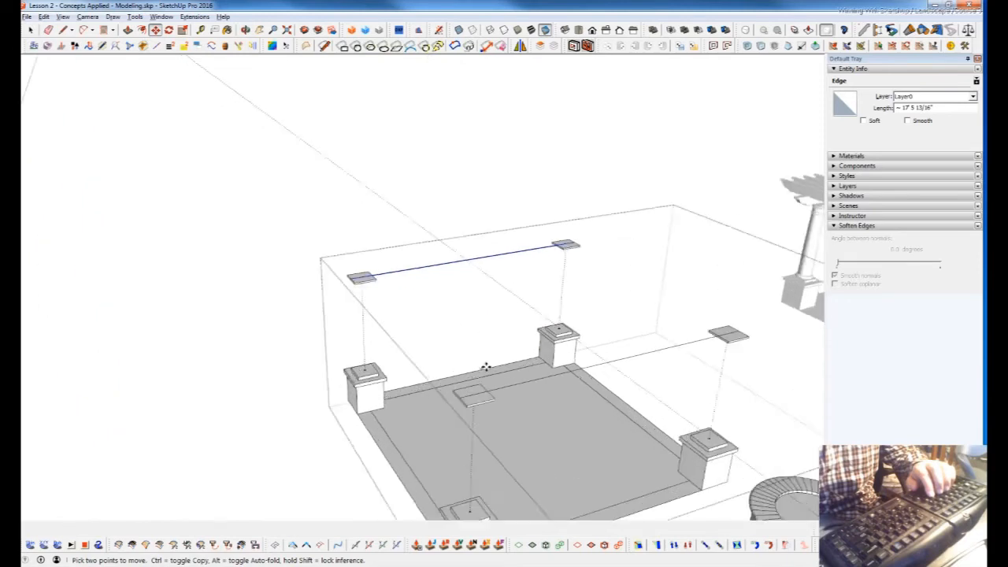
{"action": "right_click", "coordinate": [372, 235]}
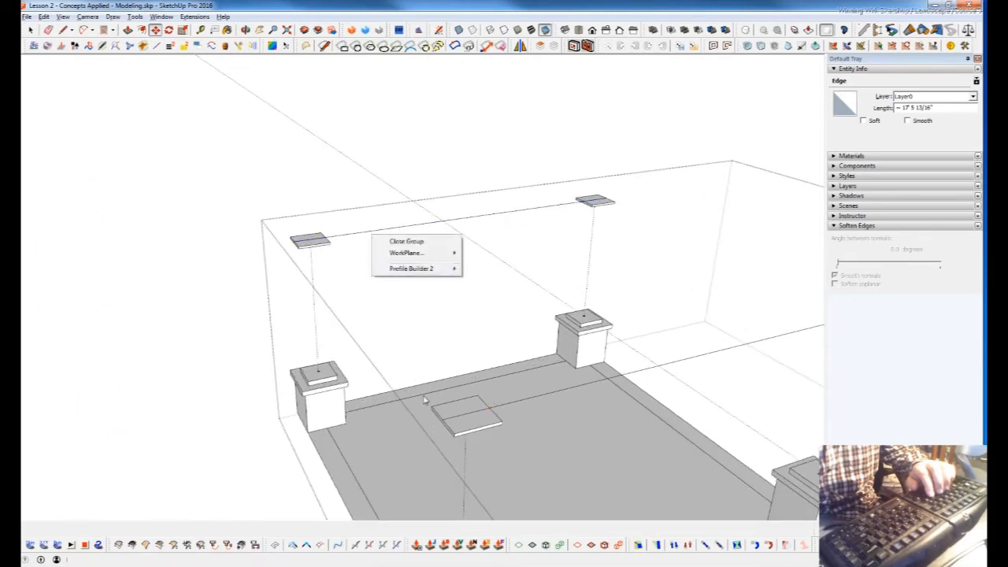
{"action": "right_click", "coordinate": [344, 238]}
{"action": "right_click", "coordinate": [348, 234]}
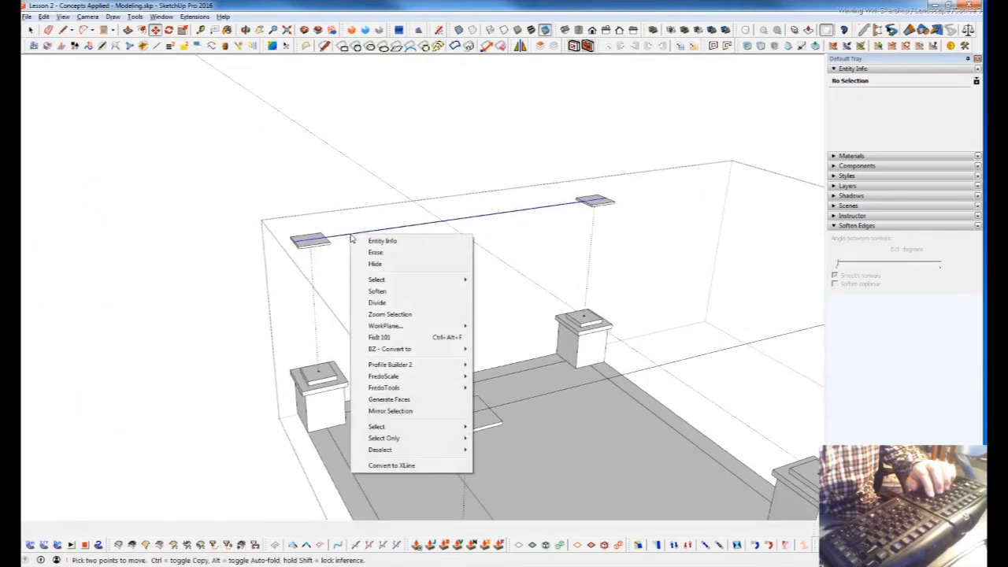
{"action": "left_click", "coordinate": [471, 461]}
Extrude the front line upward into a vertical face with Extrude Edges by Vector, reversing the resulting faces.
{"action": "middle_click_drag", "start_coordinate": [477, 461], "coordinate": [482, 308]}
{"action": "key", "text": "space"}
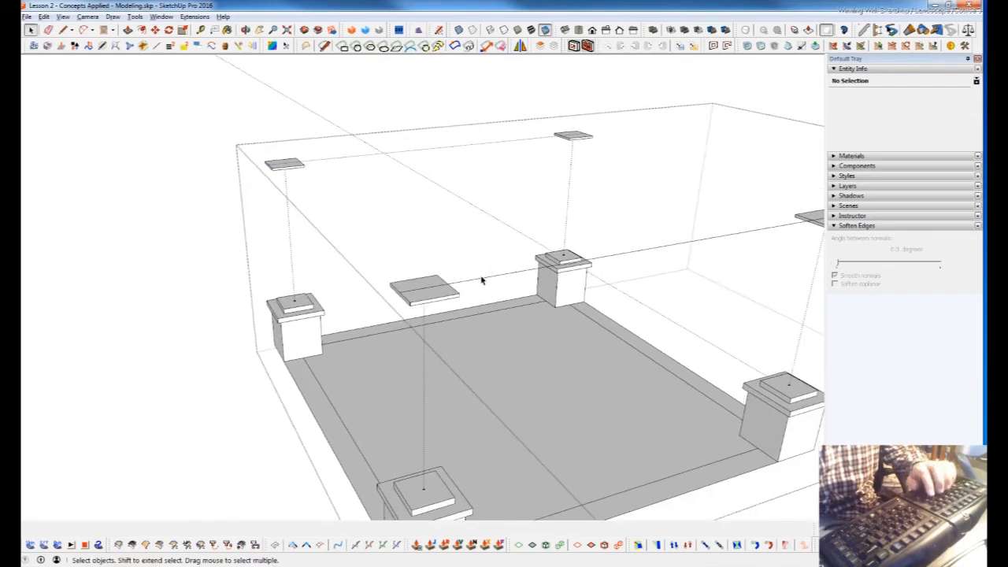
{"action": "left_click", "coordinate": [482, 284]}
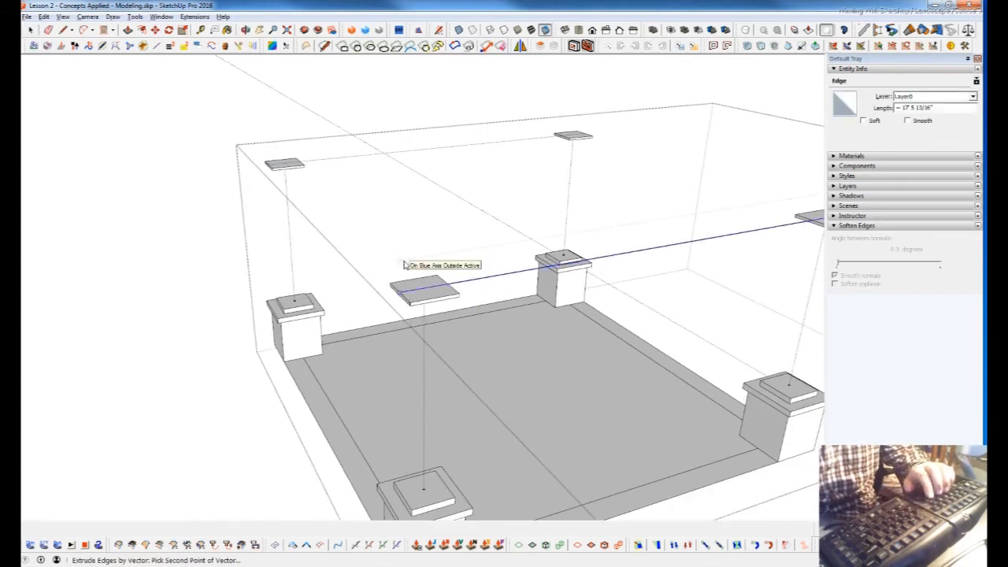
{"action": "left_click", "coordinate": [404, 265]}
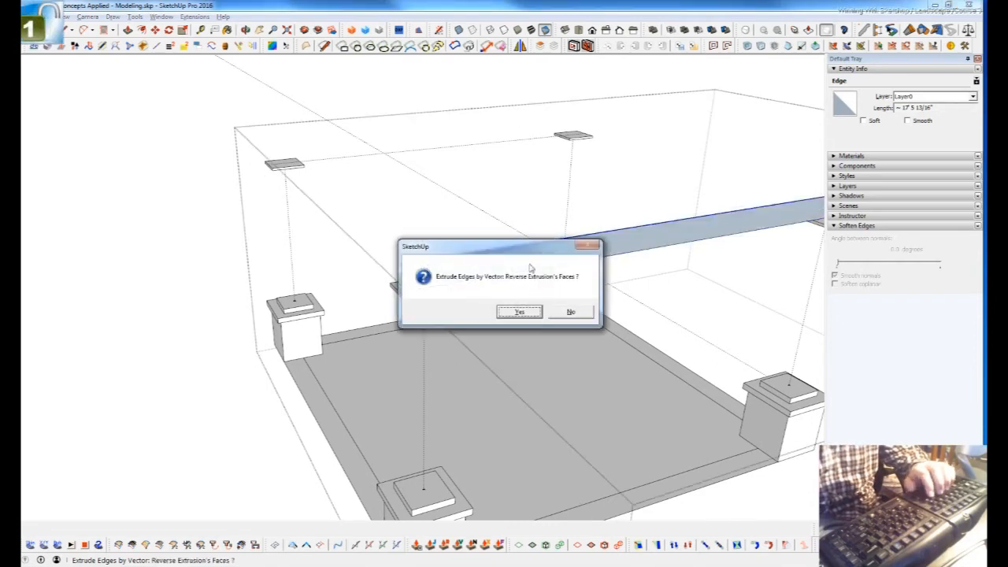
{"action": "left_click", "coordinate": [532, 313]}
Scale the new vertical beam face lengthwise about its centre so both ends overhang the front raised slabs.
{"action": "key", "text": "s"}
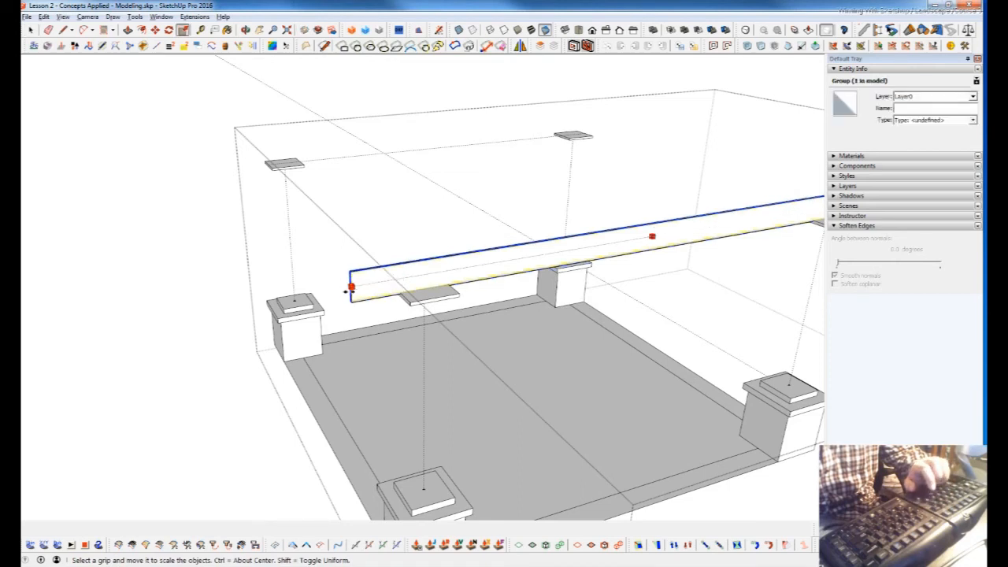
{"action": "left_click_drag", "start_coordinate": [284, 303], "coordinate": [263, 324]}
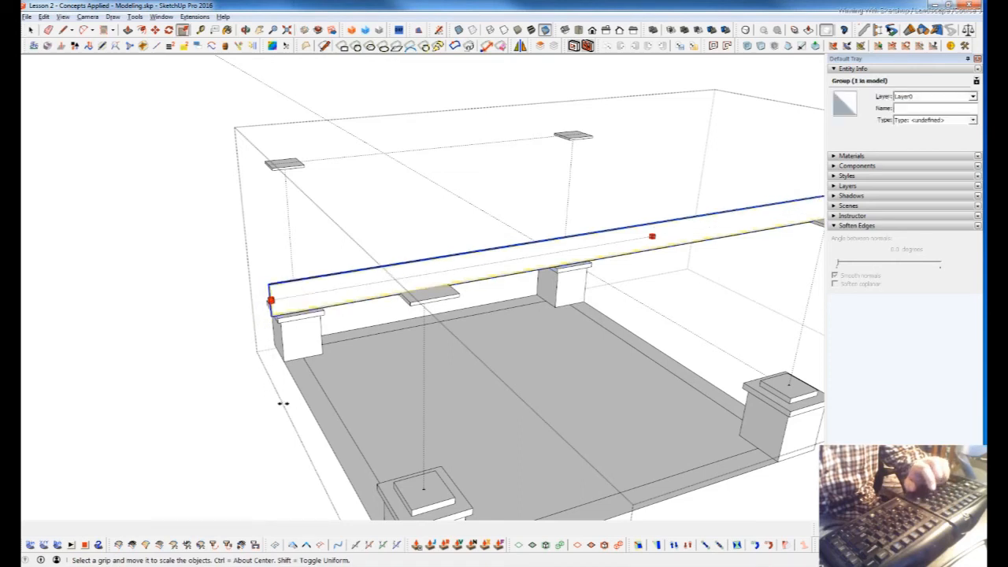
Open the nested group of the front support beam in the finished pergola for editing.
{"action": "middle_click_drag", "start_coordinate": [513, 407], "coordinate": [80, 400]}
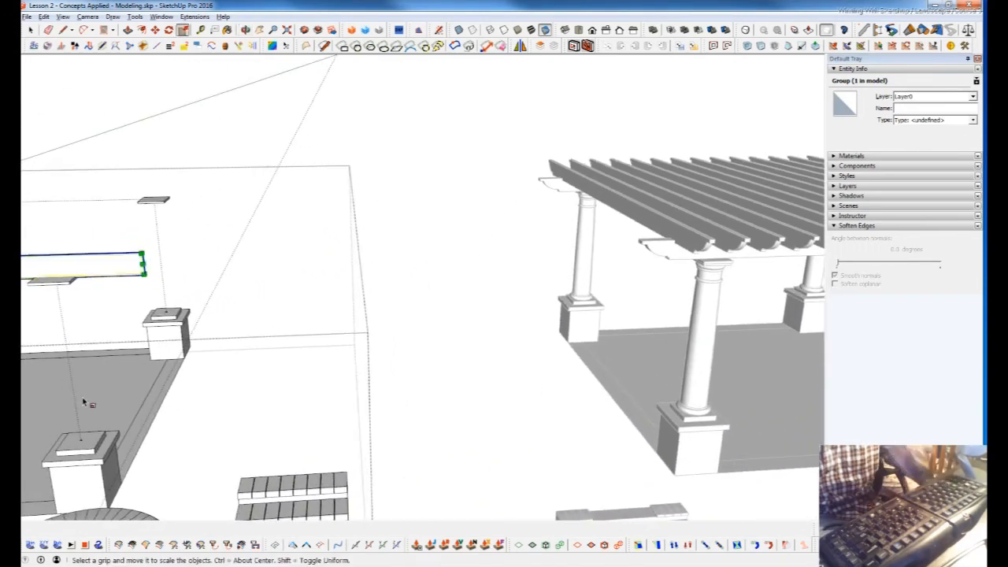
{"action": "scroll", "coordinate": [402, 380], "scroll_direction": "down", "scroll_amount": 2}
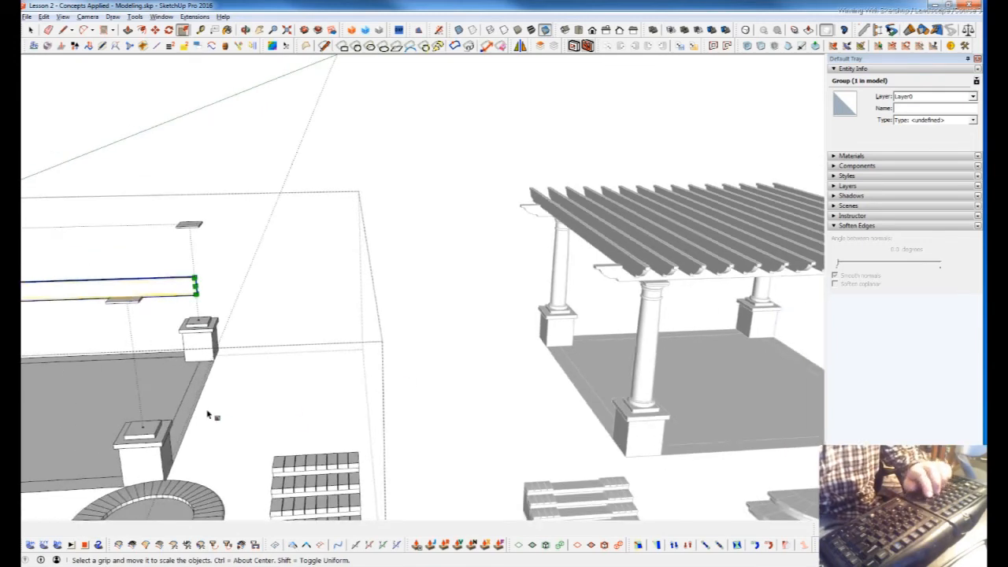
{"action": "middle_click_drag", "start_coordinate": [209, 415], "coordinate": [281, 407], "text": "shift"}
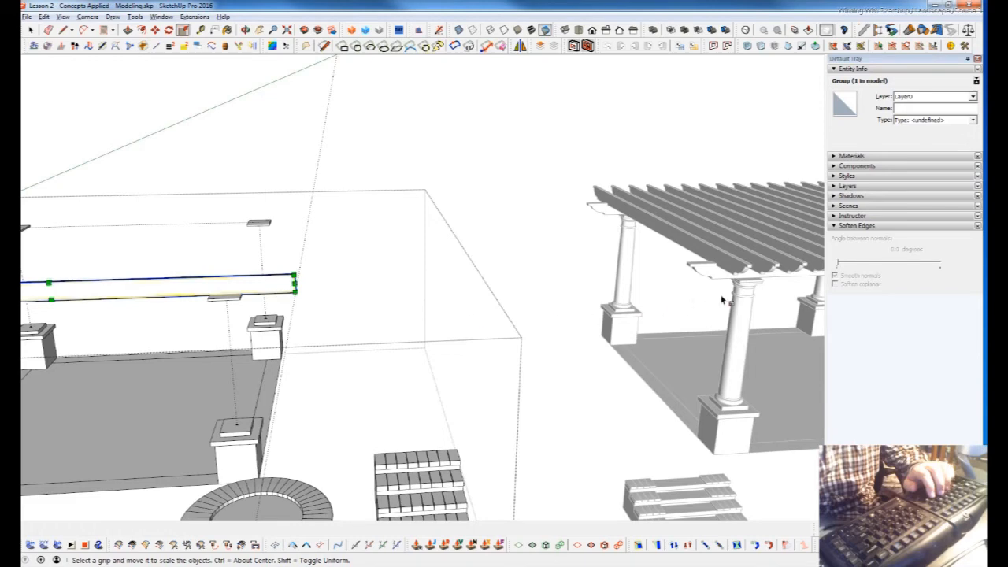
{"action": "middle_click_drag", "start_coordinate": [753, 293], "coordinate": [540, 326]}
{"action": "scroll", "coordinate": [473, 323], "scroll_direction": "up", "scroll_amount": 5}
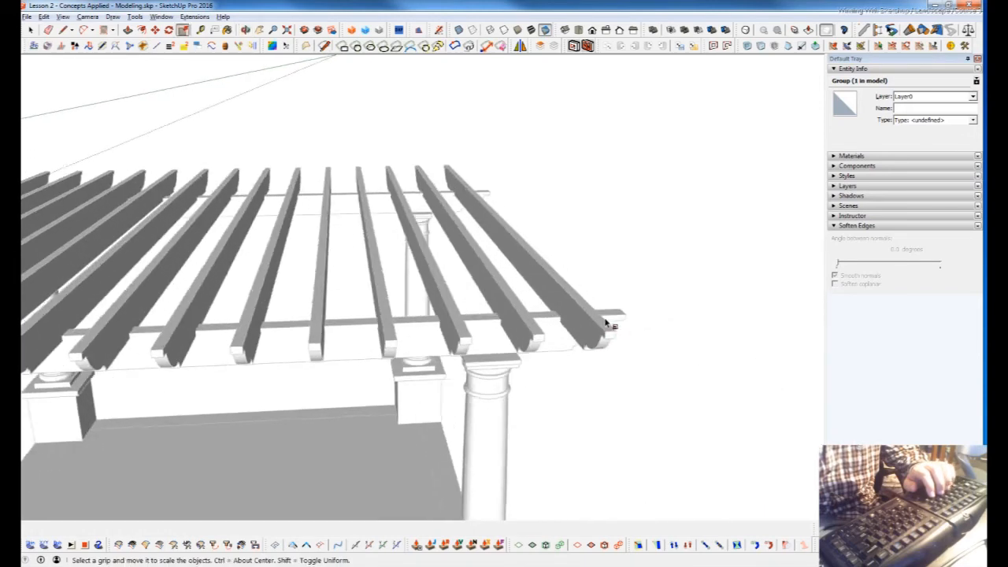
{"action": "double_click", "coordinate": [437, 317]}
{"action": "middle_click_drag", "start_coordinate": [437, 317], "coordinate": [465, 394]}
{"action": "double_click", "coordinate": [462, 371]}
{"action": "double_click", "coordinate": [477, 370]}
Path-select the decorative profile edges at the finished beam's end, from the upper ledge to the lower notch, and copy them.
{"action": "key", "text": "w"}
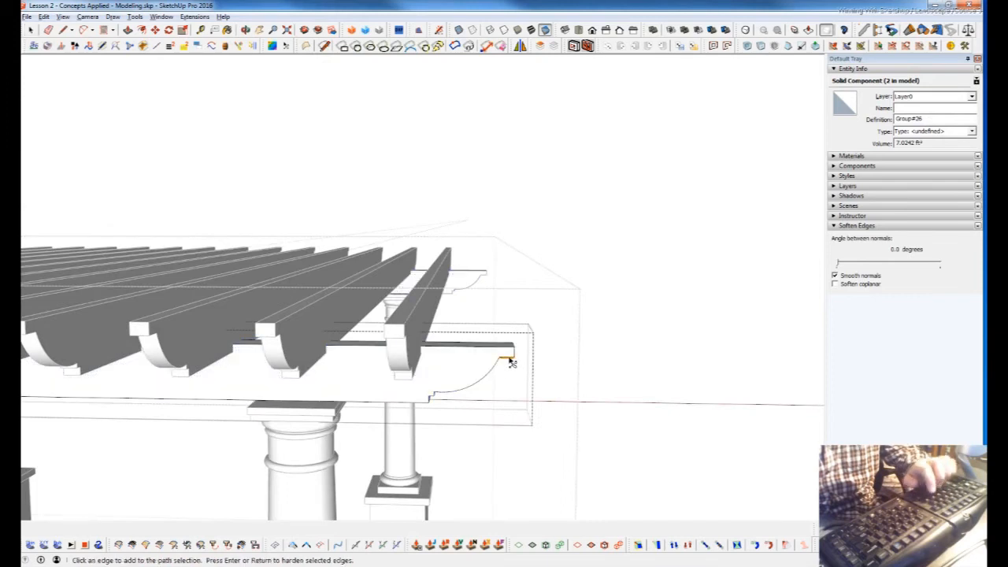
{"action": "left_click", "coordinate": [511, 359]}
{"action": "left_click", "coordinate": [444, 397]}
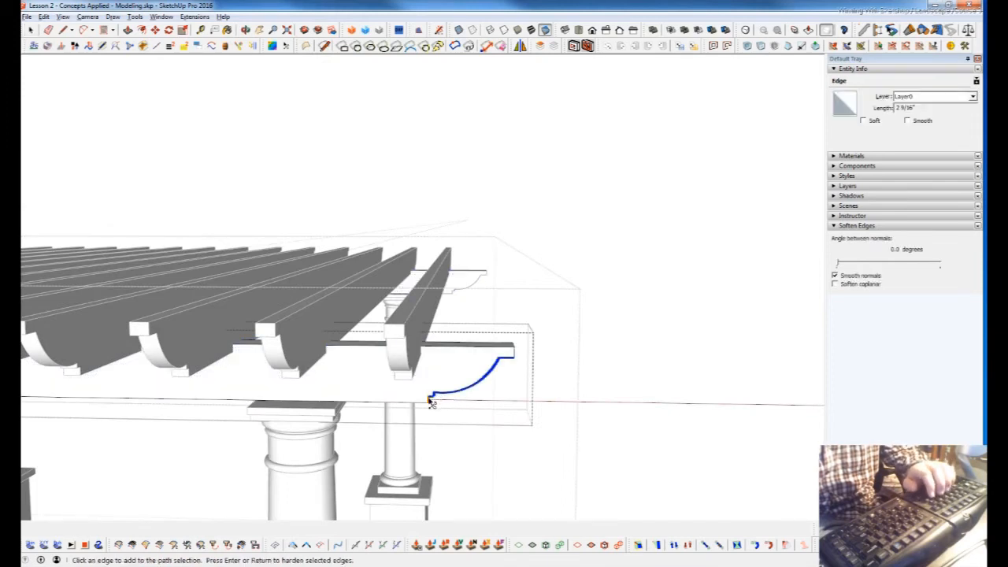
{"action": "key", "text": "space"}
{"action": "key", "text": "ctrl+c"}
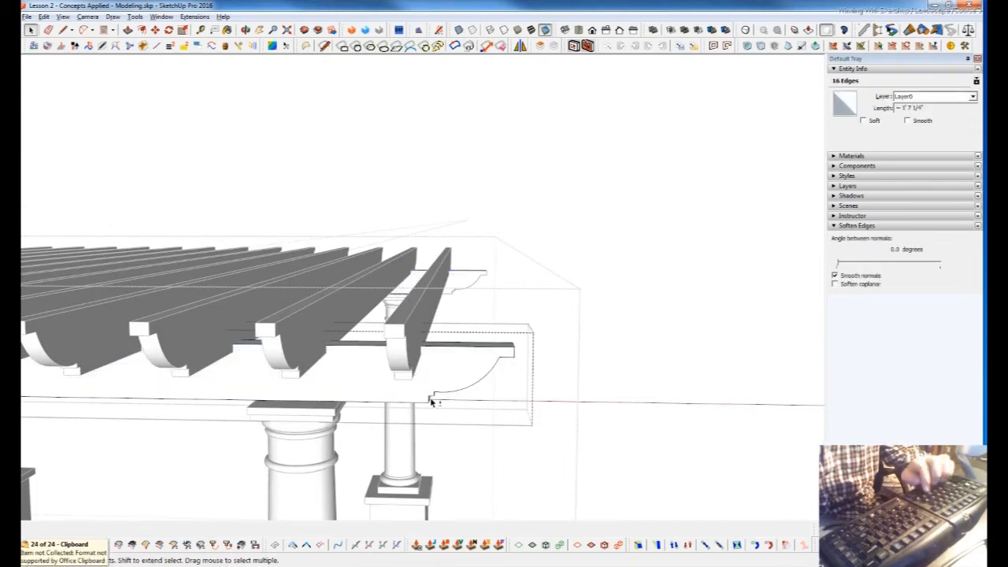
Leave the finished pergola, open the new beam face group, and paste the copied profile edges in place inside it.
{"action": "key", "text": "Escape"}
{"action": "scroll", "coordinate": [431, 403], "scroll_direction": "down", "scroll_amount": 10}
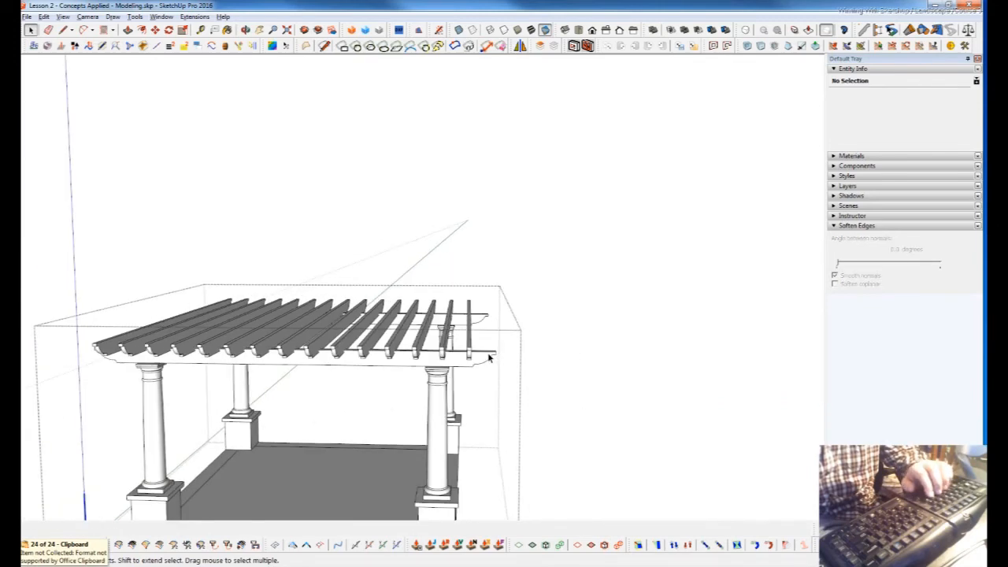
{"action": "middle_click_drag", "start_coordinate": [431, 402], "coordinate": [281, 408]}
{"action": "left_click", "coordinate": [219, 388]}
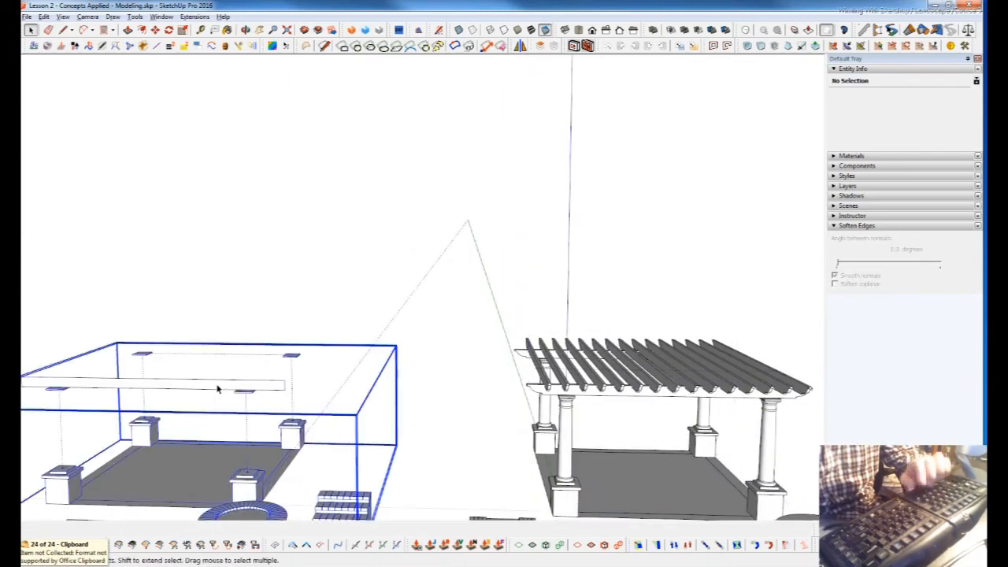
{"action": "left_click", "coordinate": [219, 388]}
{"action": "double_click", "coordinate": [218, 388]}
{"action": "key", "text": "ctrl+shift+v"}
{"action": "middle_click_drag", "start_coordinate": [743, 396], "coordinate": [685, 396]}
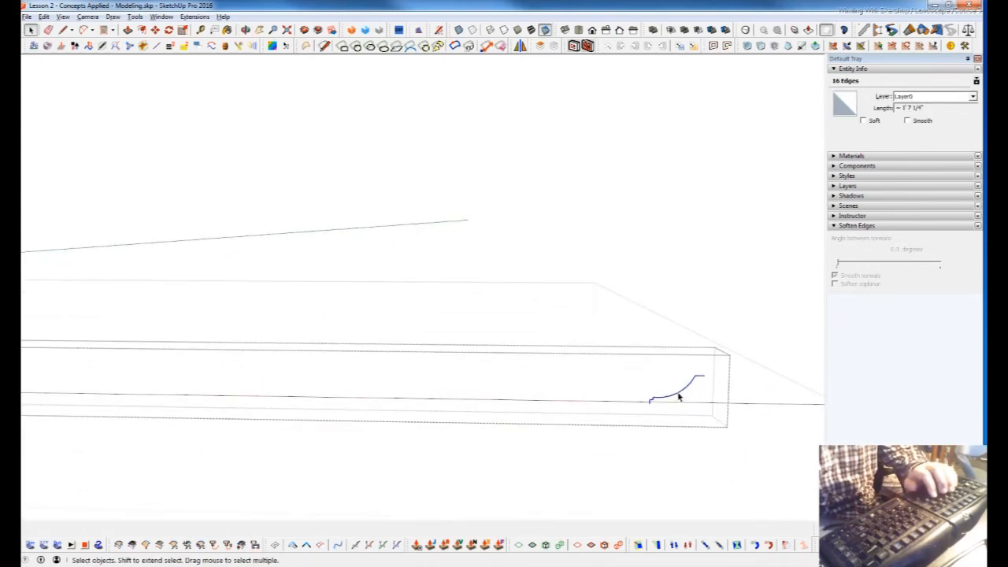
Move the pasted profile by its upper outer endpoint onto the vertical end edge of the beam face.
{"action": "key", "text": "m"}
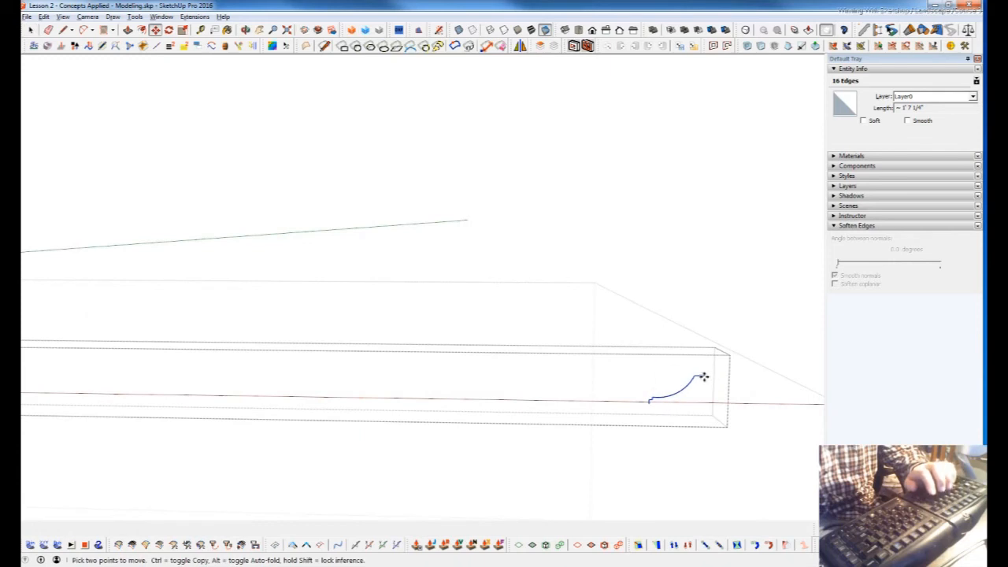
{"action": "scroll", "coordinate": [607, 382], "scroll_direction": "down", "scroll_amount": 4}
{"action": "scroll", "coordinate": [201, 376], "scroll_direction": "down", "scroll_amount": 2}
{"action": "scroll", "coordinate": [202, 375], "scroll_direction": "up", "scroll_amount": 5}
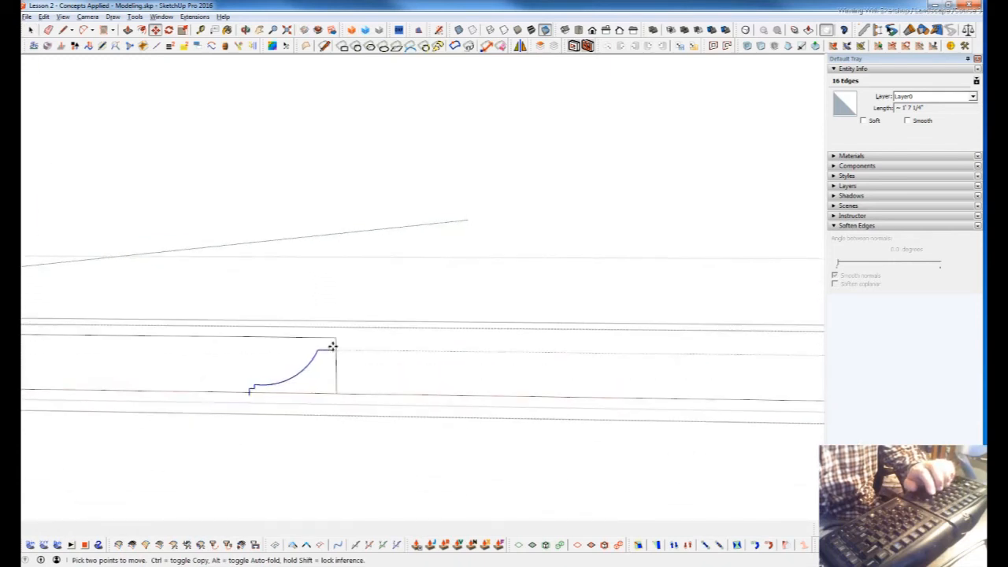
{"action": "left_click", "coordinate": [336, 350]}
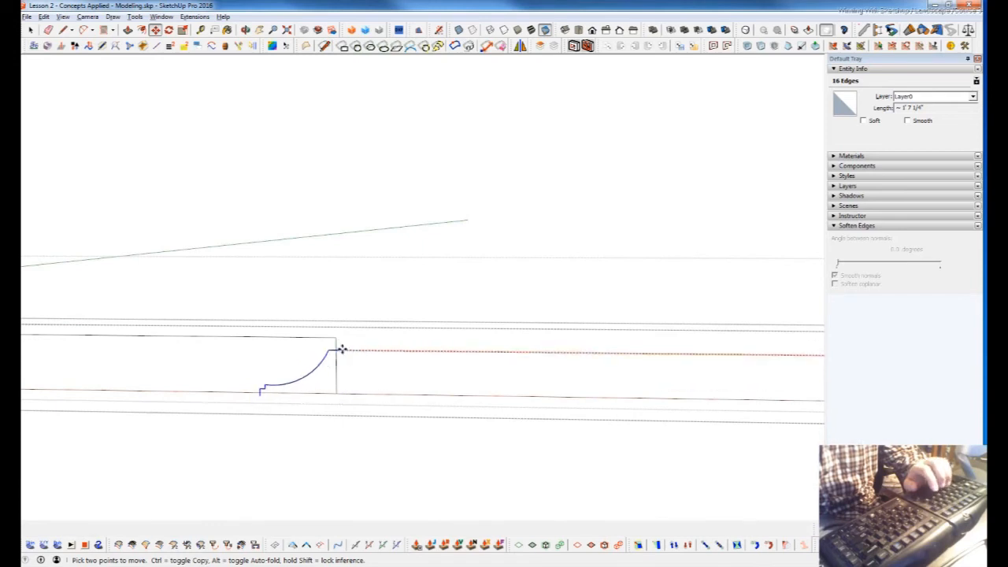
{"action": "left_click", "coordinate": [335, 337]}
{"action": "scroll", "coordinate": [315, 367], "scroll_direction": "up", "scroll_amount": 3}
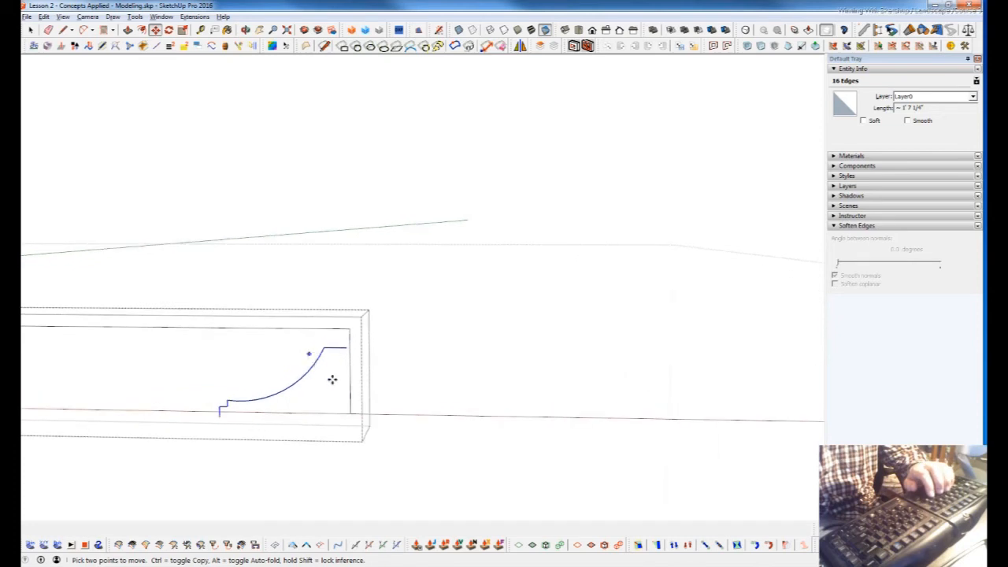
{"action": "mouse_move", "coordinate": [337, 344]}
{"action": "middle_mouse_down"}
{"action": "mouse_move", "coordinate": [475, 300]}
{"action": "mouse_move", "coordinate": [554, 209]}
{"action": "mouse_move", "coordinate": [761, 317]}
{"action": "mouse_move", "coordinate": [724, 426]}
{"action": "mouse_move", "coordinate": [522, 457]}
{"action": "middle_mouse_up"}
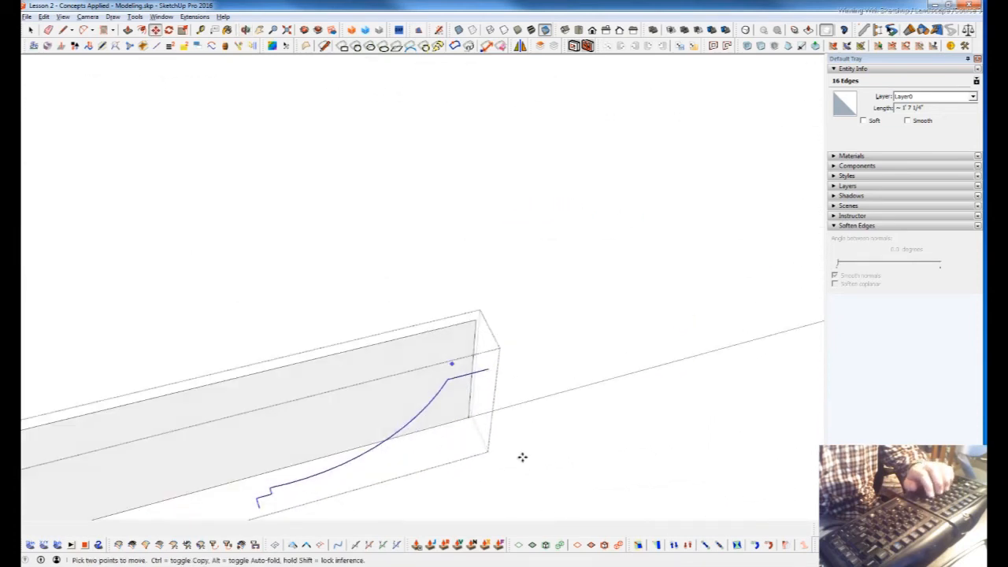
{"action": "left_click", "coordinate": [488, 367]}
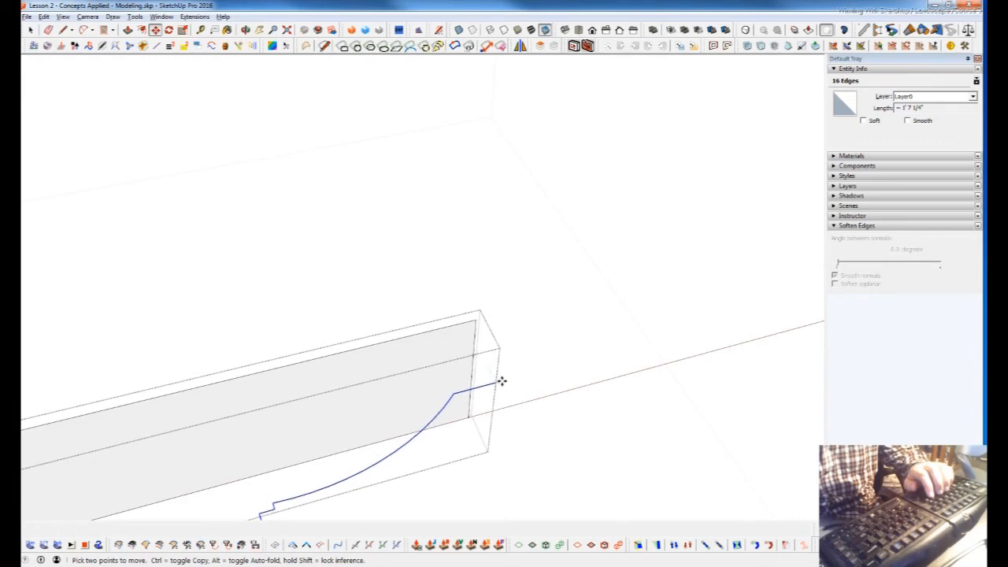
{"action": "left_click", "coordinate": [472, 340]}
Delete the piece of face cut off below the end profile.
{"action": "key", "text": "space"}
{"action": "double_click", "coordinate": [443, 387]}
{"action": "key", "text": "g"}
{"action": "key", "text": "Delete"}
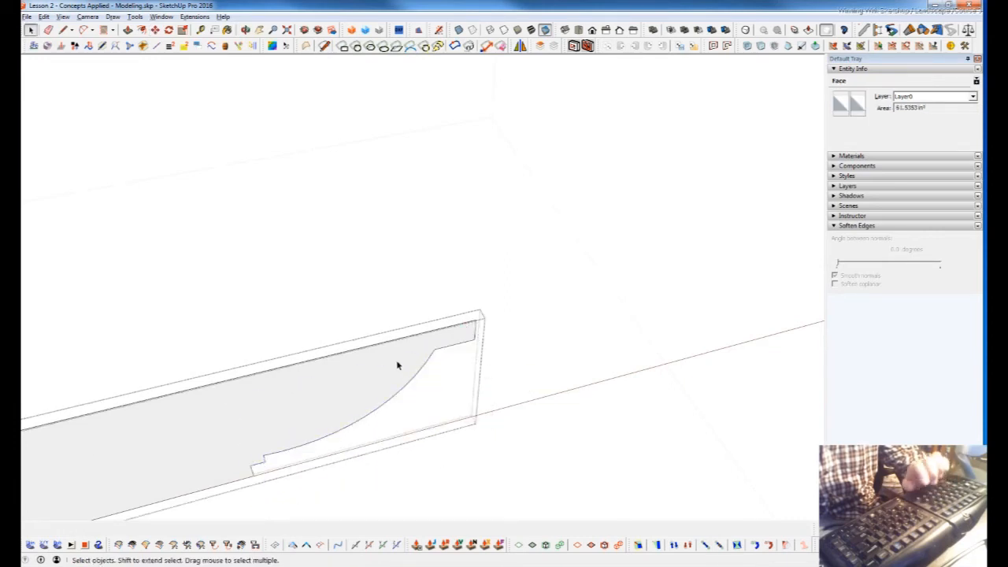
Restore the piece of face below the end profile and select it together with its bounding edges.
{"action": "scroll", "coordinate": [401, 376], "scroll_direction": "down", "scroll_amount": 5}
{"action": "scroll", "coordinate": [405, 383], "scroll_direction": "down", "scroll_amount": 2}
{"action": "scroll", "coordinate": [383, 383], "scroll_direction": "up", "scroll_amount": 8}
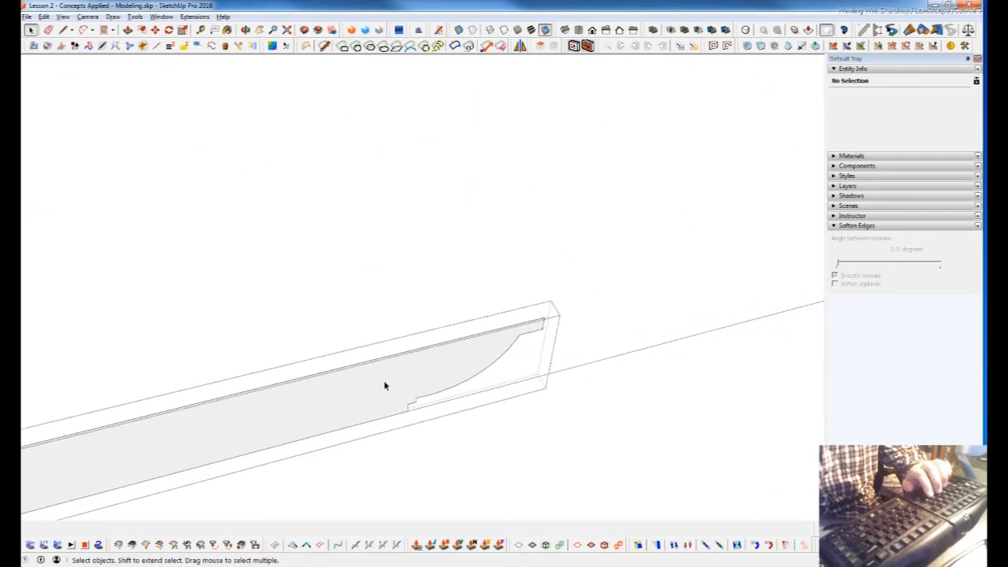
{"action": "scroll", "coordinate": [601, 322], "scroll_direction": "down", "scroll_amount": 2}
{"action": "middle_click_drag", "start_coordinate": [601, 322], "coordinate": [592, 347]}
{"action": "scroll", "coordinate": [592, 347], "scroll_direction": "down", "scroll_amount": 5}
{"action": "scroll", "coordinate": [592, 345], "scroll_direction": "up", "scroll_amount": 5}
{"action": "double_click", "coordinate": [592, 346]}
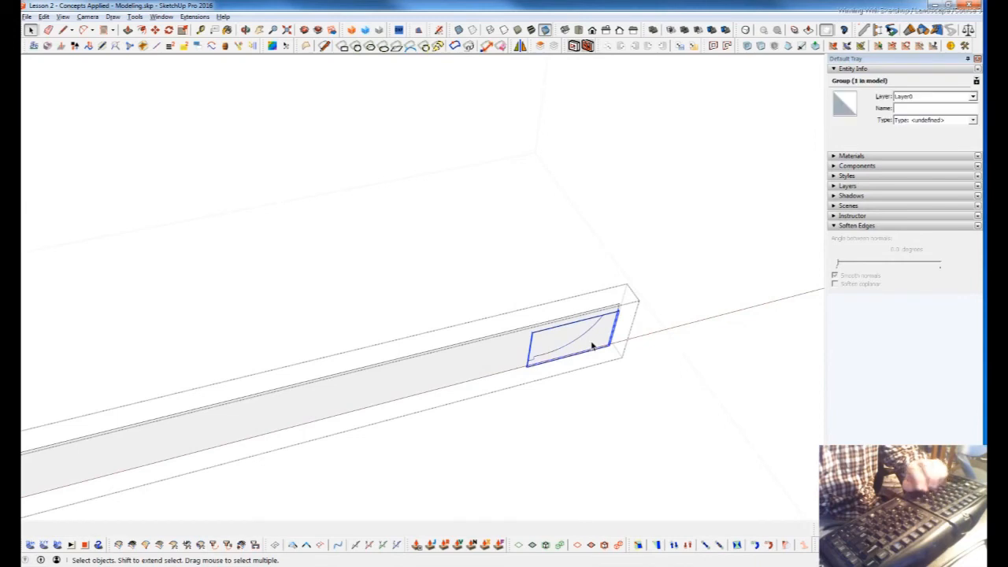
{"action": "scroll", "coordinate": [591, 344], "scroll_direction": "down", "scroll_amount": 3}
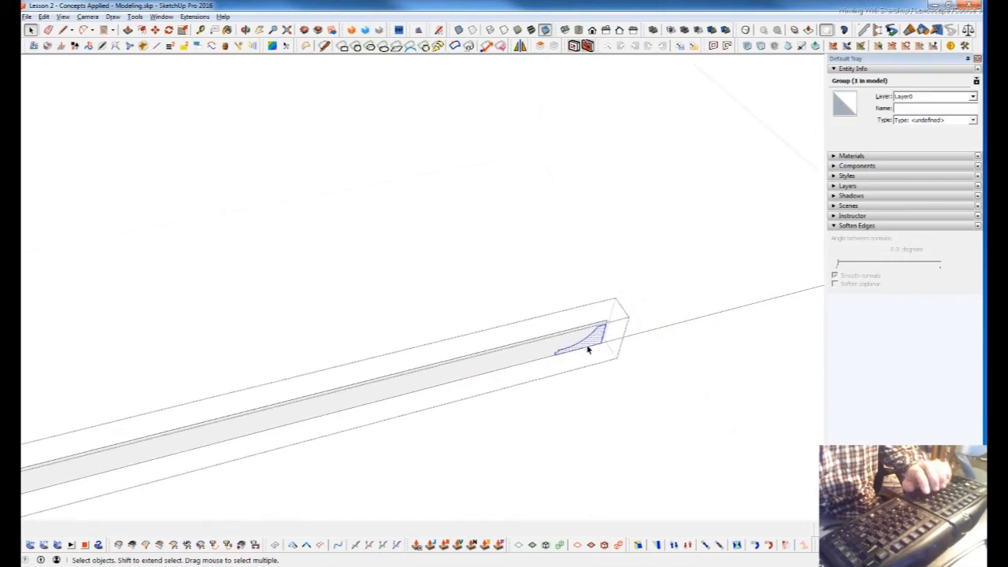
Try to mirror the selected end piece across a line near the beam's middle, keeping the original.
{"action": "left_click", "coordinate": [521, 47]}
{"action": "scroll", "coordinate": [616, 258], "scroll_direction": "down", "scroll_amount": 4}
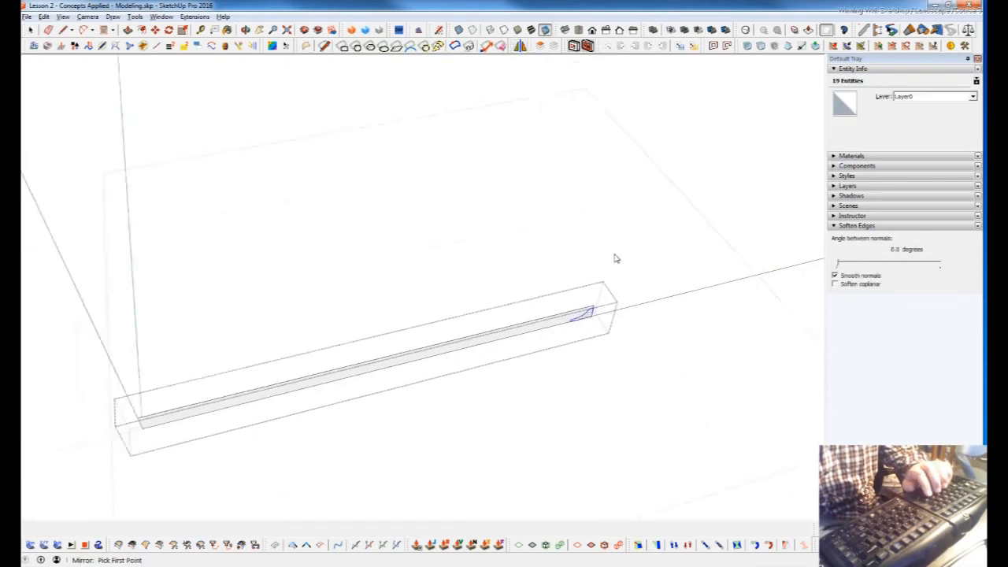
{"action": "left_click", "coordinate": [424, 348]}
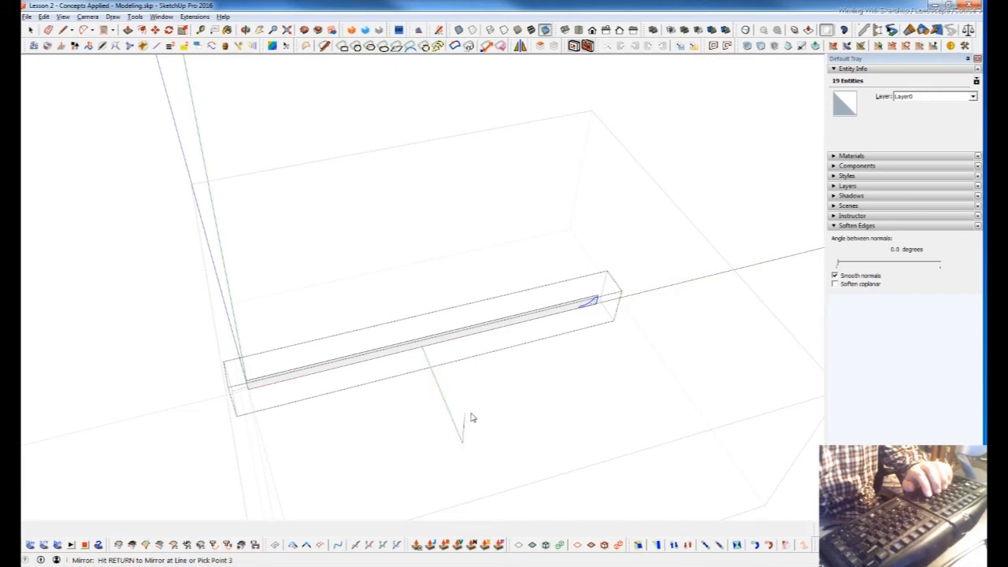
{"action": "key", "text": "Return"}
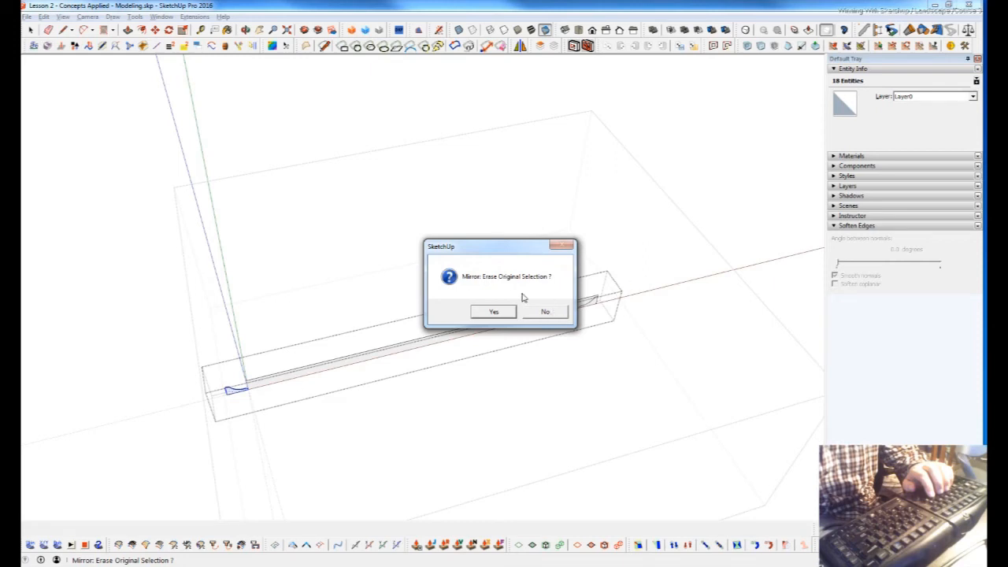
{"action": "left_click", "coordinate": [555, 313]}
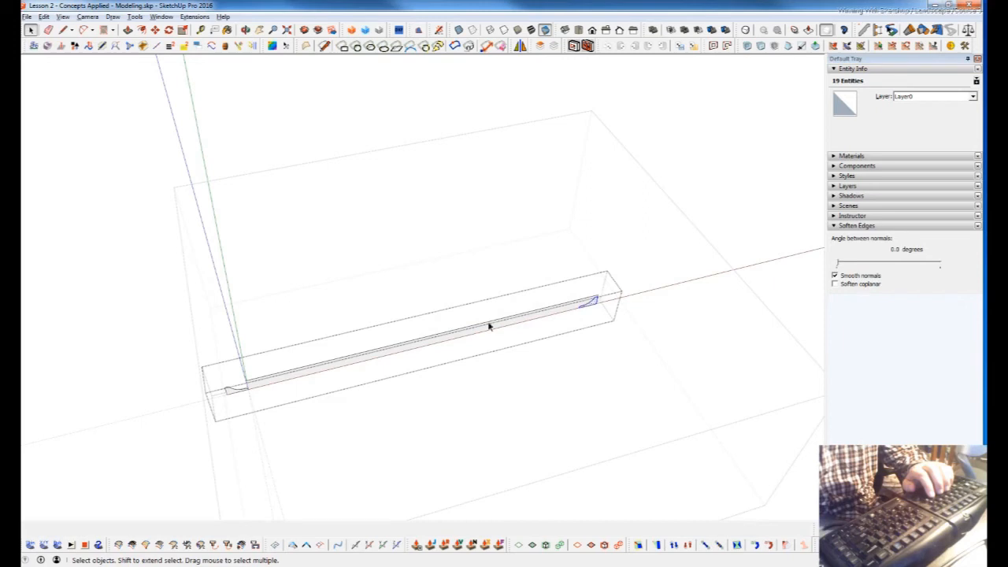
Mirror the selected end piece across a line at the beam's midpoint, keeping the original selection.
{"action": "left_click", "coordinate": [520, 46]}
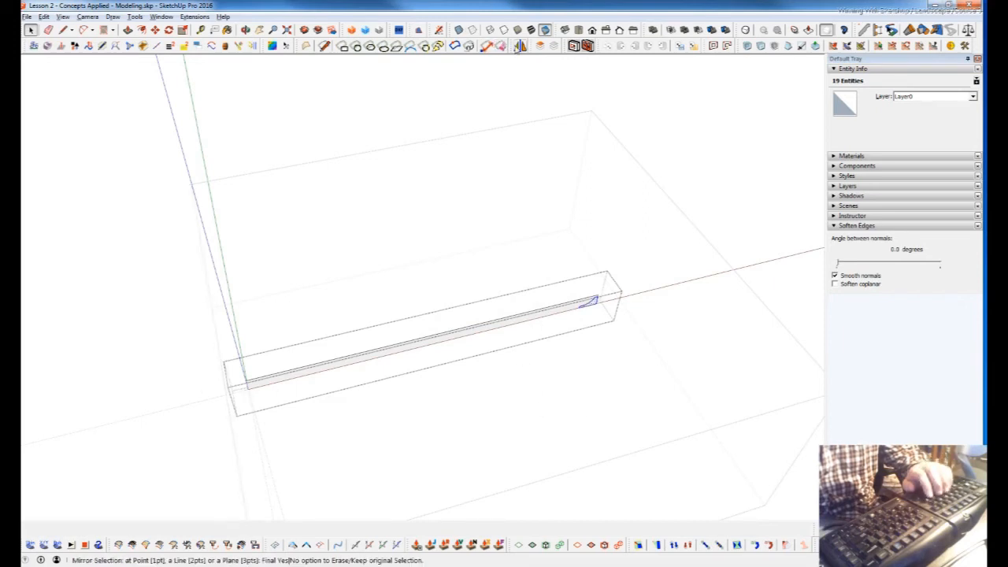
{"action": "left_click", "coordinate": [431, 337]}
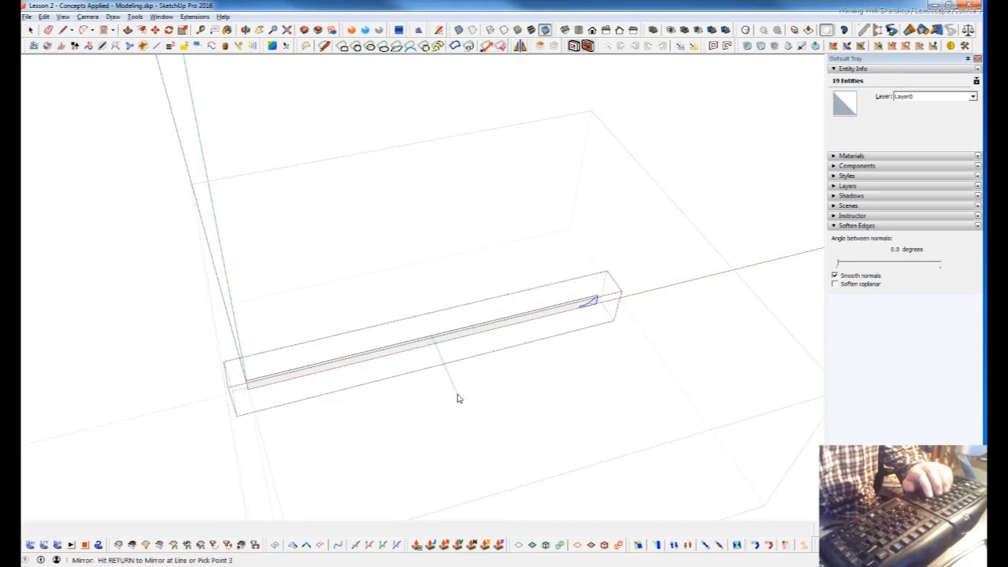
{"action": "key", "text": "Return"}
{"action": "left_click", "coordinate": [542, 311]}
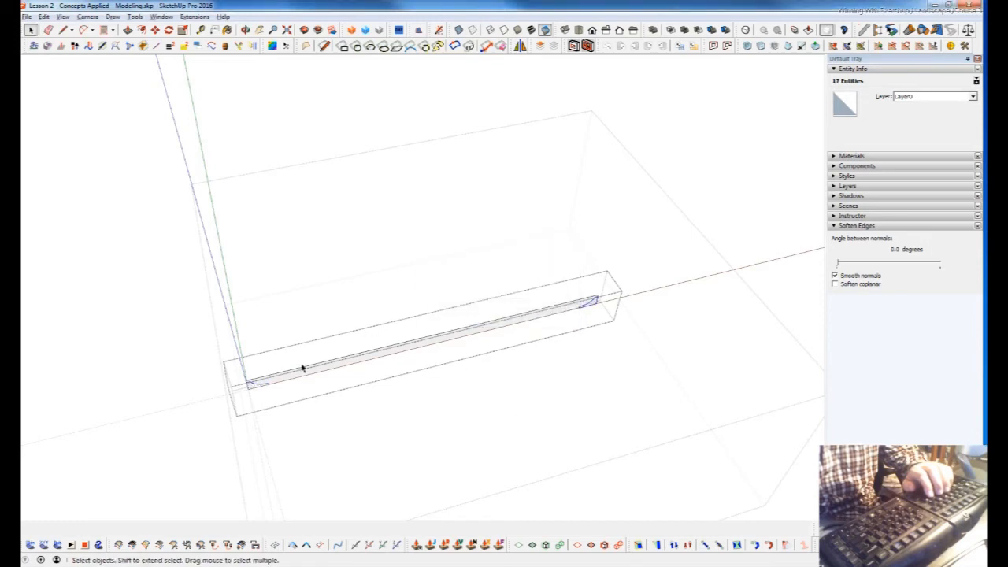
Delete the cut-off pieces below the profiles one at a time, starting with the mirrored end.
{"action": "scroll", "coordinate": [248, 392], "scroll_direction": "up", "scroll_amount": 3}
{"action": "scroll", "coordinate": [248, 392], "scroll_direction": "up", "scroll_amount": 1}
{"action": "scroll", "coordinate": [284, 384], "scroll_direction": "down", "scroll_amount": 5}
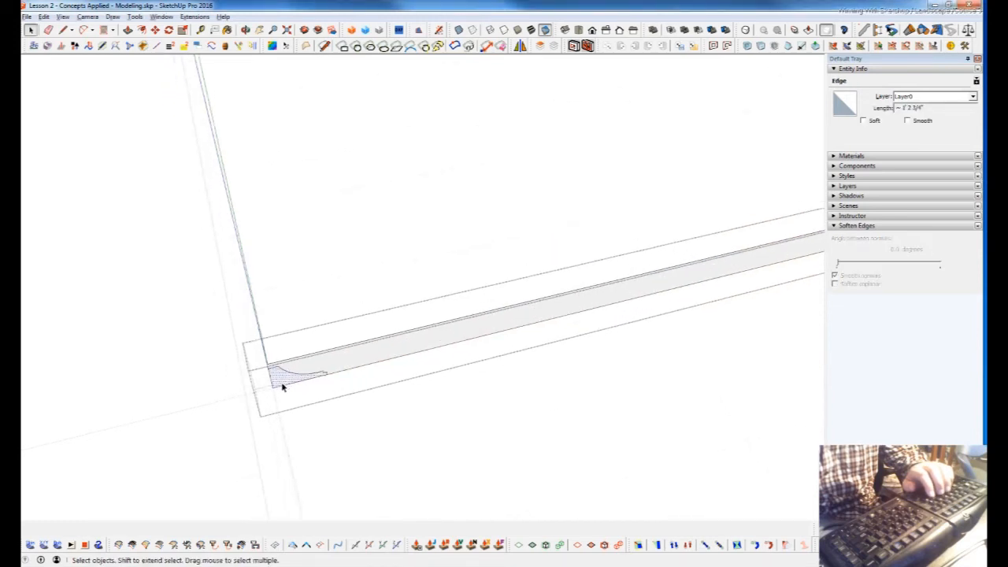
{"action": "scroll", "coordinate": [527, 310], "scroll_direction": "up", "scroll_amount": 4}
{"action": "key", "text": "Delete"}
{"action": "scroll", "coordinate": [529, 279], "scroll_direction": "up", "scroll_amount": 4}
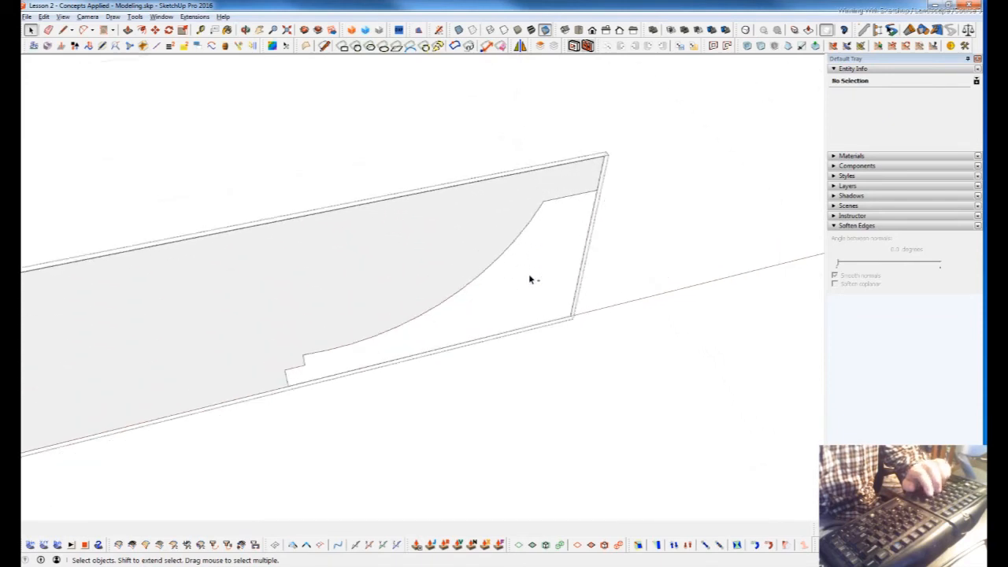
Undo the deletions of the cut-off pieces at the beam ends.
{"action": "key", "text": "ctrl+z"}
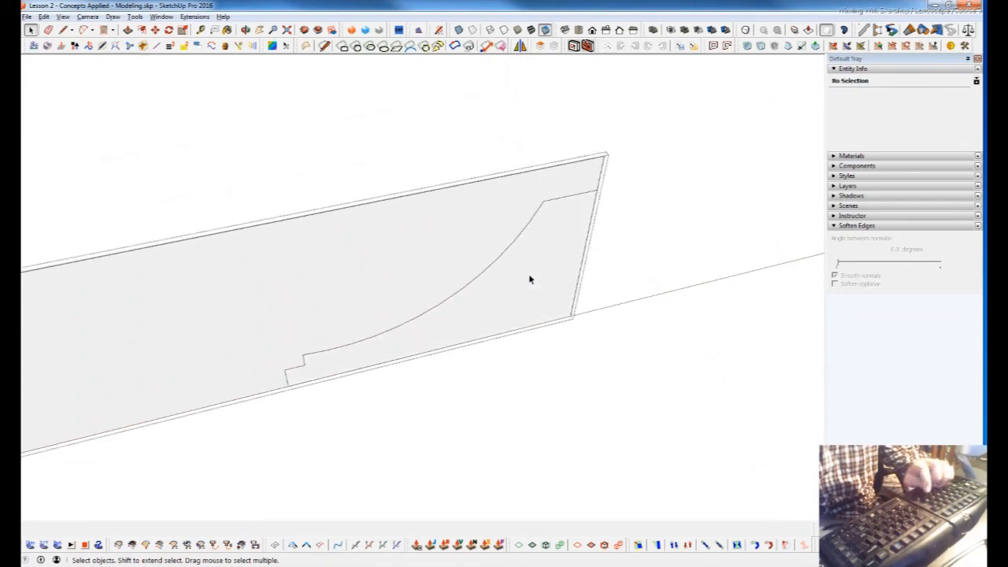
{"action": "key", "text": "ctrl+z"}
{"action": "key", "text": "ctrl+z"}
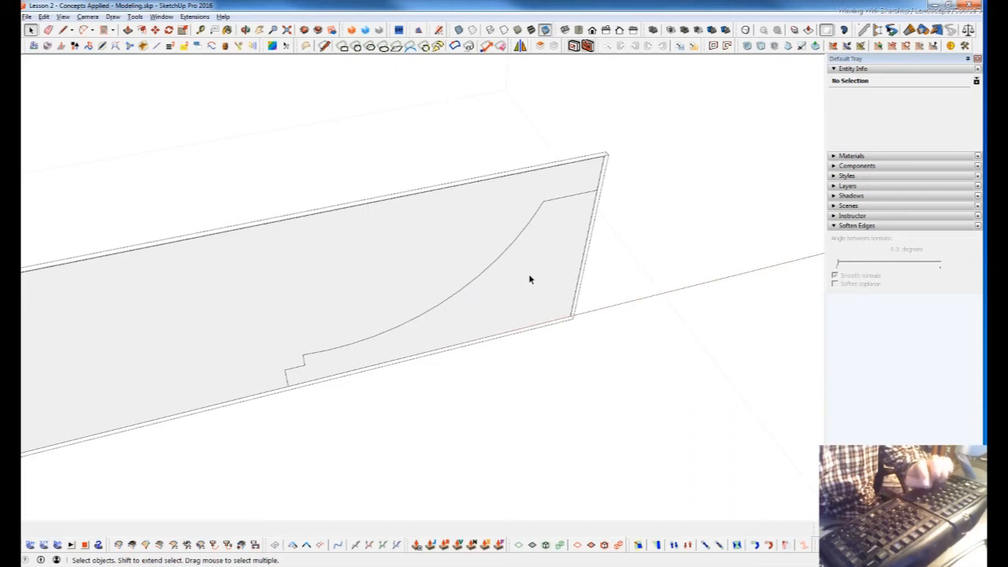
Select the cut-off faces below the profiles at both beam ends and delete them together.
{"action": "left_click", "coordinate": [543, 240]}
{"action": "scroll", "coordinate": [543, 244], "scroll_direction": "down", "scroll_amount": 6}
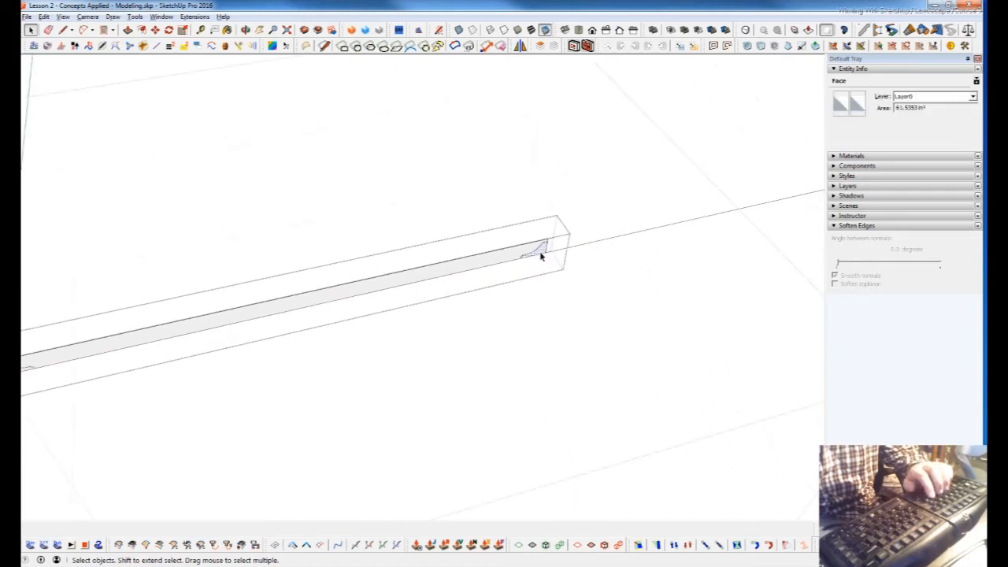
{"action": "middle_click_drag", "start_coordinate": [149, 344], "coordinate": [422, 314], "text": "shift"}
{"action": "scroll", "coordinate": [421, 313], "scroll_direction": "up", "scroll_amount": 4}
{"action": "left_click", "coordinate": [422, 308], "text": "shift"}
{"action": "key", "text": "Delete"}
{"action": "scroll", "coordinate": [437, 294], "scroll_direction": "down", "scroll_amount": 3}
{"action": "scroll", "coordinate": [516, 276], "scroll_direction": "up", "scroll_amount": 5}
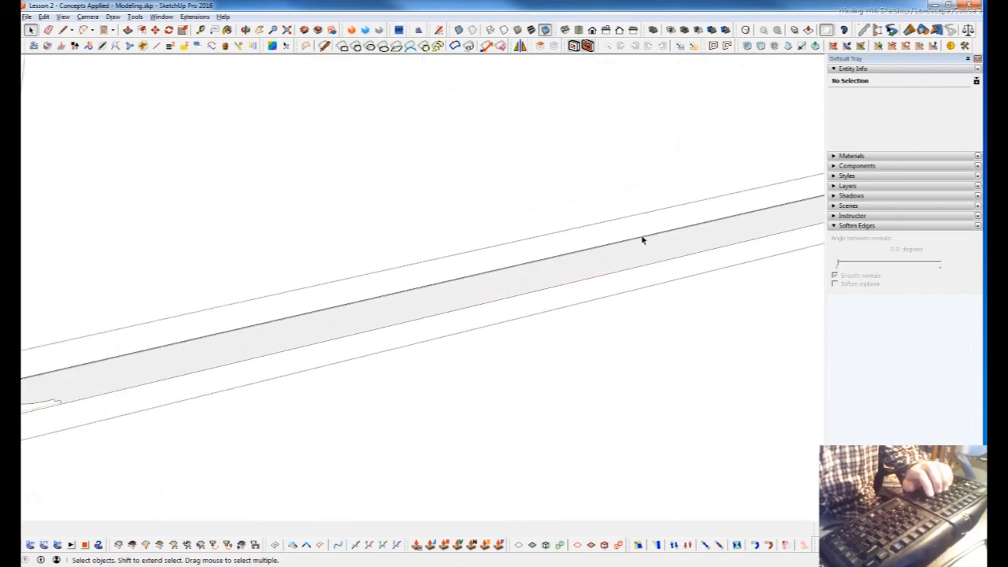
Push/pull the long side face of the profiled beam to adjust its thickness, and close the beam's group.
{"action": "key", "text": "p"}
{"action": "left_click", "coordinate": [641, 276]}
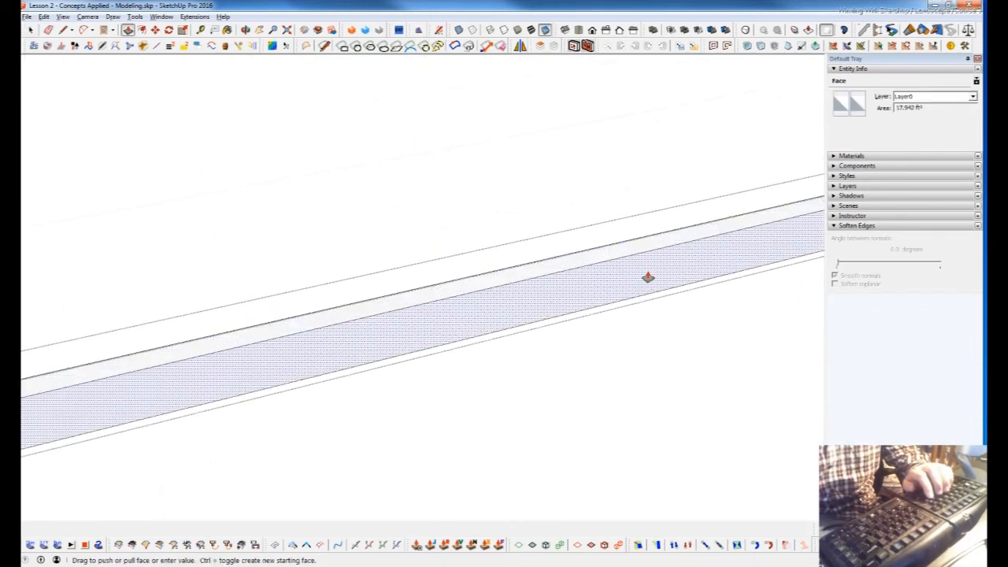
{"action": "left_click", "coordinate": [647, 278]}
{"action": "middle_click_drag", "start_coordinate": [648, 277], "coordinate": [881, 251]}
{"action": "scroll", "coordinate": [611, 263], "scroll_direction": "up", "scroll_amount": 1}
{"action": "scroll", "coordinate": [611, 263], "scroll_direction": "down", "scroll_amount": 5}
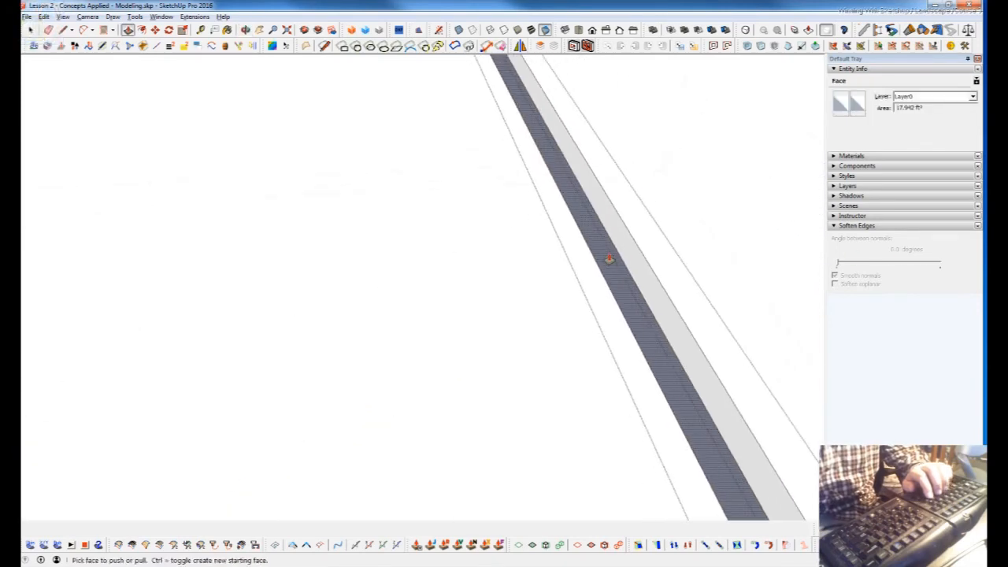
{"action": "scroll", "coordinate": [614, 263], "scroll_direction": "down", "scroll_amount": 5}
{"action": "middle_click_drag", "start_coordinate": [614, 263], "coordinate": [478, 253]}
{"action": "scroll", "coordinate": [477, 253], "scroll_direction": "up", "scroll_amount": 6}
{"action": "key", "text": "space"}
{"action": "left_click", "coordinate": [509, 322]}
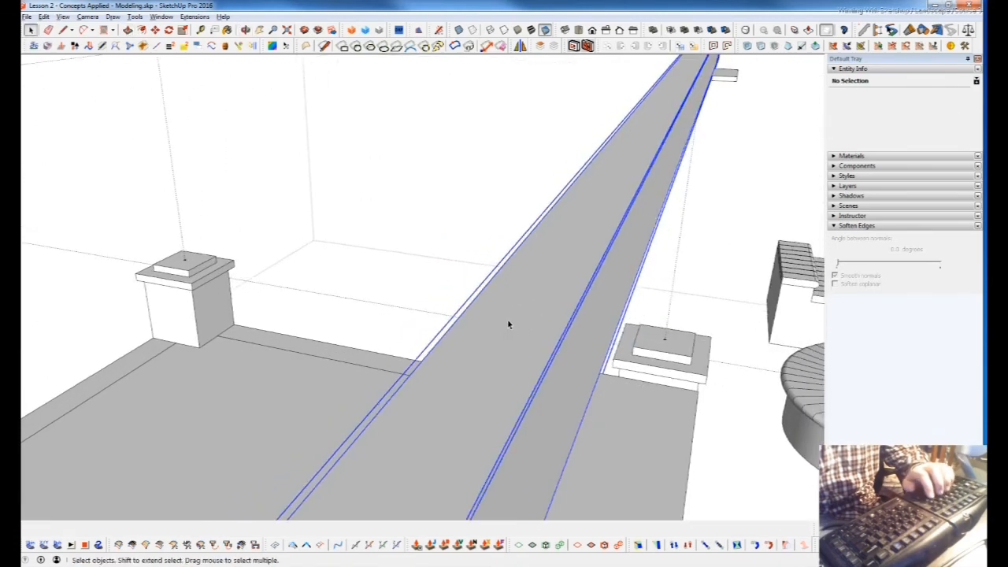
Copy the profiled beam straight across the patio onto the post tops of the opposite pair of pedestals.
{"action": "scroll", "coordinate": [551, 392], "scroll_direction": "down", "scroll_amount": 7}
{"action": "key", "text": "m"}
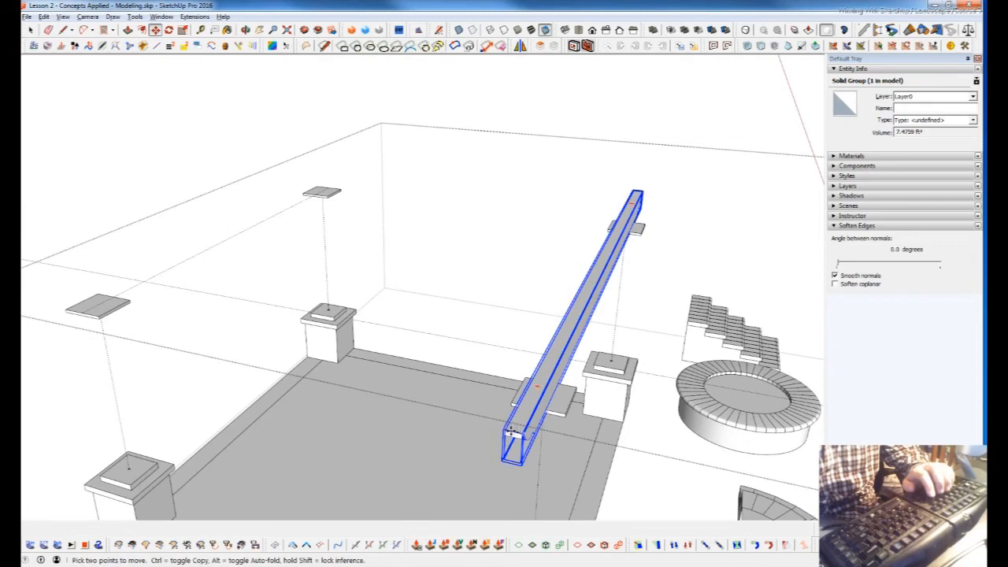
{"action": "left_click", "coordinate": [513, 431]}
{"action": "key", "text": "ctrl"}
{"action": "middle_click_drag", "start_coordinate": [513, 432], "coordinate": [540, 396]}
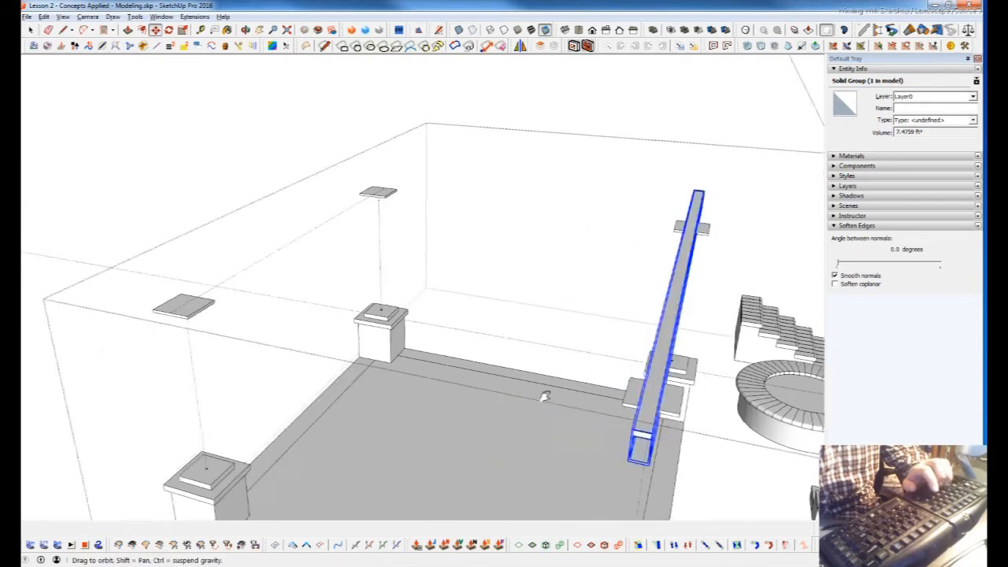
{"action": "scroll", "coordinate": [540, 396], "scroll_direction": "up", "scroll_amount": 4}
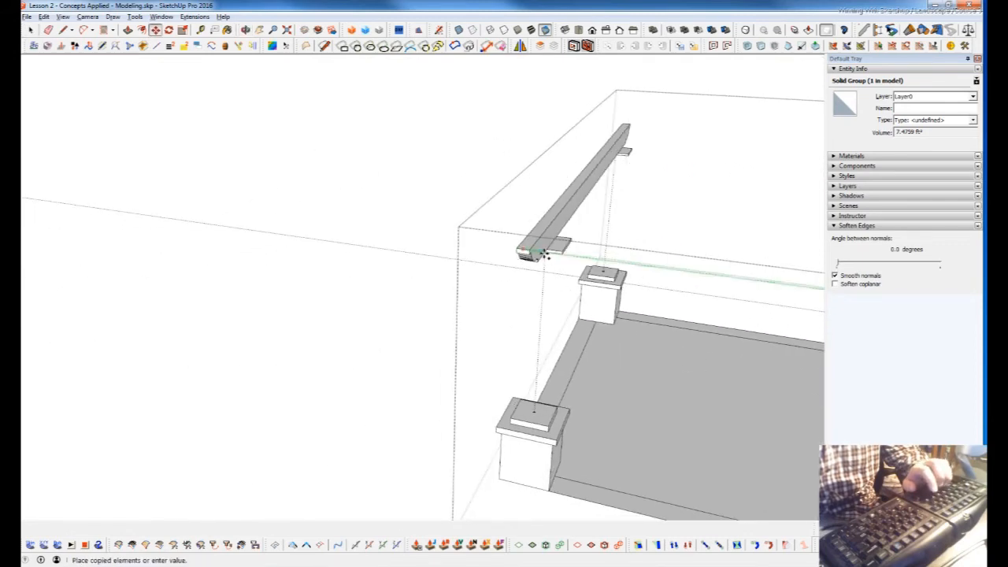
{"action": "left_click", "coordinate": [542, 251]}
{"action": "middle_click_drag", "start_coordinate": [542, 250], "coordinate": [425, 263]}
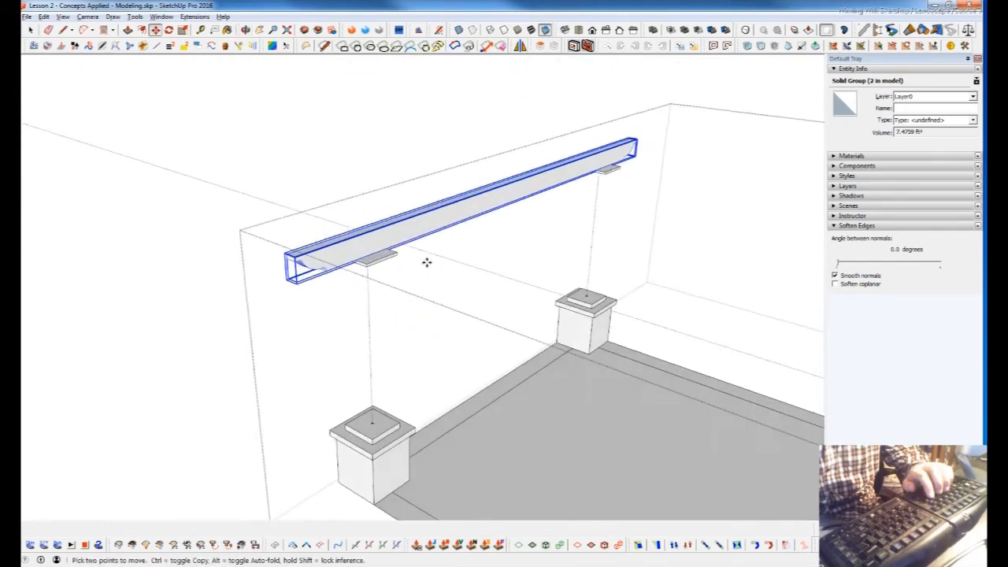
{"action": "scroll", "coordinate": [386, 277], "scroll_direction": "down", "scroll_amount": 4}
{"action": "key", "text": "space"}
Copy the original support beam upward so that the duplicate overlaps the beam's upper part as a notched crossbeam.
{"action": "middle_click_drag", "start_coordinate": [582, 349], "coordinate": [522, 407]}
{"action": "scroll", "coordinate": [488, 378], "scroll_direction": "up", "scroll_amount": 5}
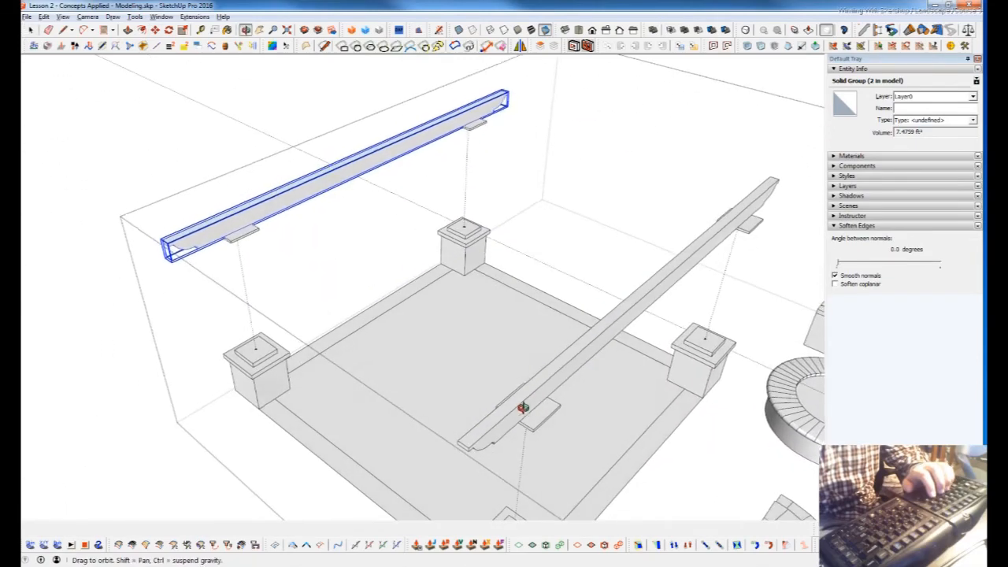
{"action": "key", "text": "space"}
{"action": "left_click", "coordinate": [540, 396]}
{"action": "key", "text": "m"}
{"action": "key", "text": "ctrl"}
{"action": "left_click", "coordinate": [536, 407]}
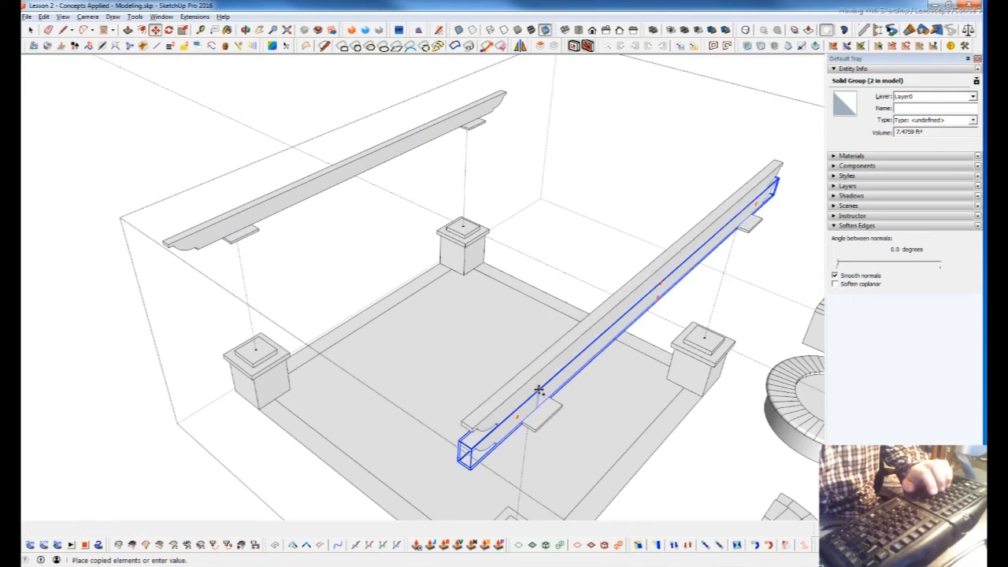
{"action": "left_click", "coordinate": [539, 388]}
Rotate the raised beam copy horizontally by a quarter turn so it runs perpendicular to the support beams.
{"action": "key", "text": "q"}
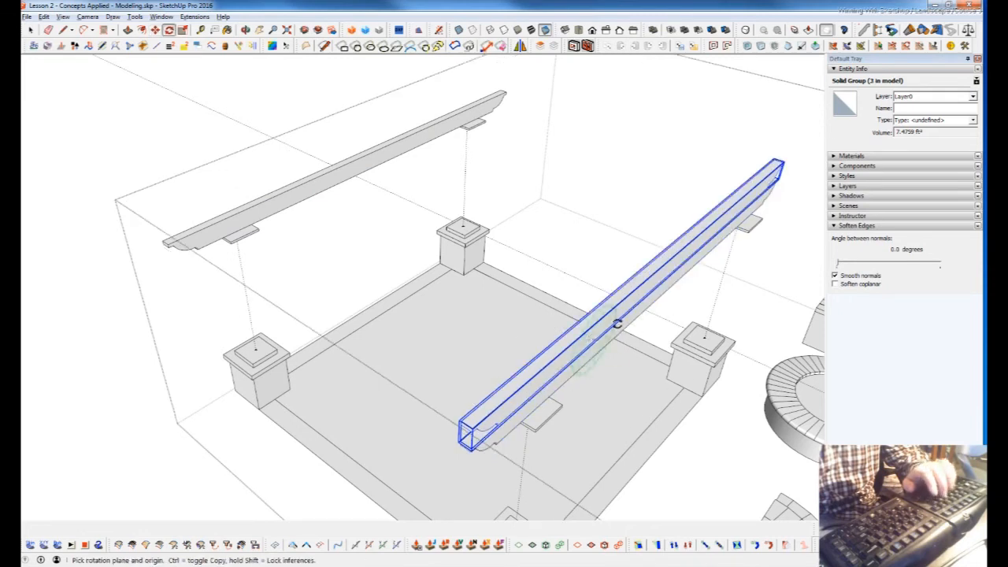
{"action": "key", "text": "m"}
{"action": "left_click", "coordinate": [513, 382]}
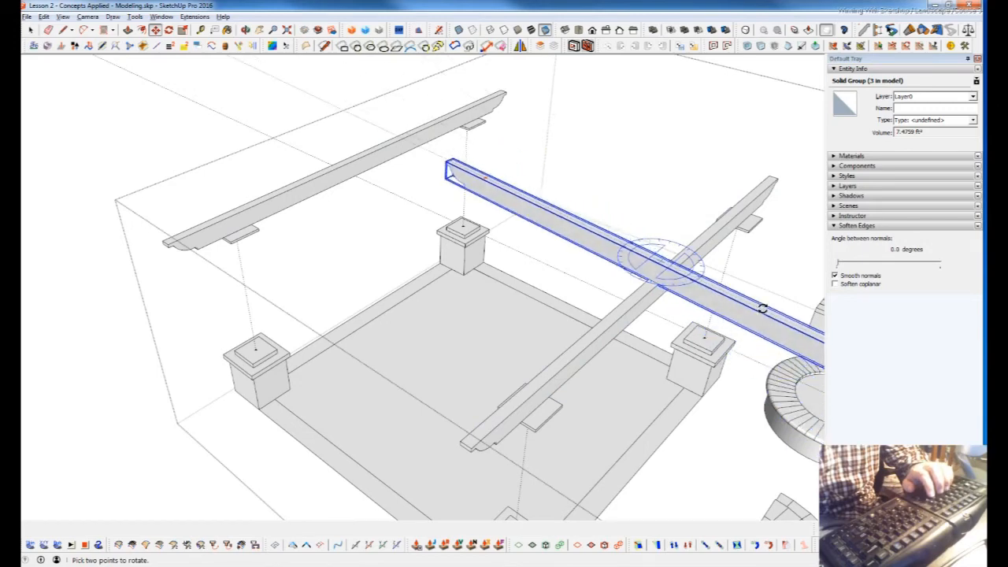
{"action": "left_click", "coordinate": [764, 308]}
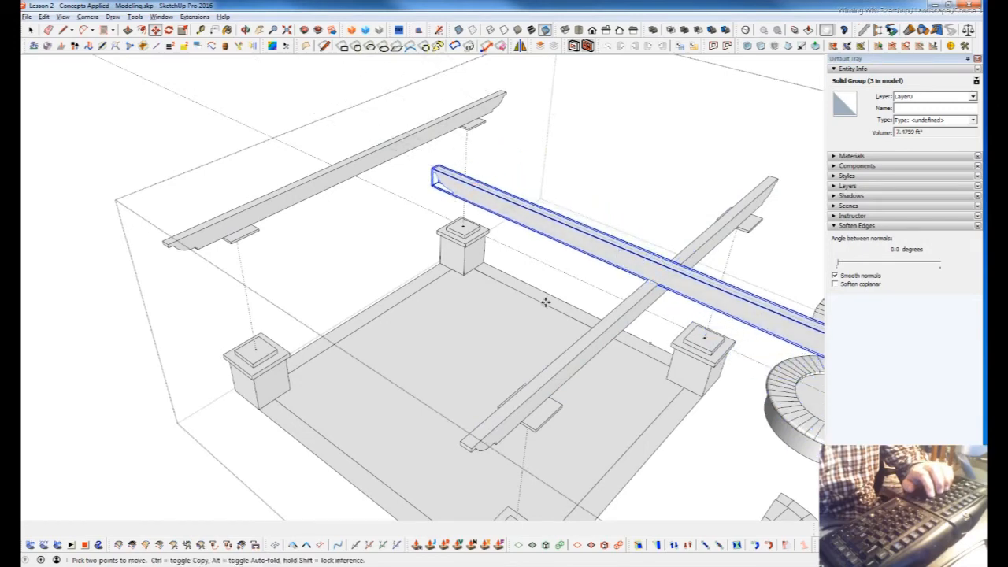
Draw a reference line between the matching ends of the two support beams and move the crossbeam to centre it on the line's midpoint.
{"action": "scroll", "coordinate": [460, 352], "scroll_direction": "down", "scroll_amount": 3}
{"action": "mouse_move", "coordinate": [616, 376]}
{"action": "middle_mouse_down"}
{"action": "mouse_move", "coordinate": [704, 407]}
{"action": "mouse_move", "coordinate": [628, 417]}
{"action": "middle_mouse_up"}
{"action": "key", "text": "l"}
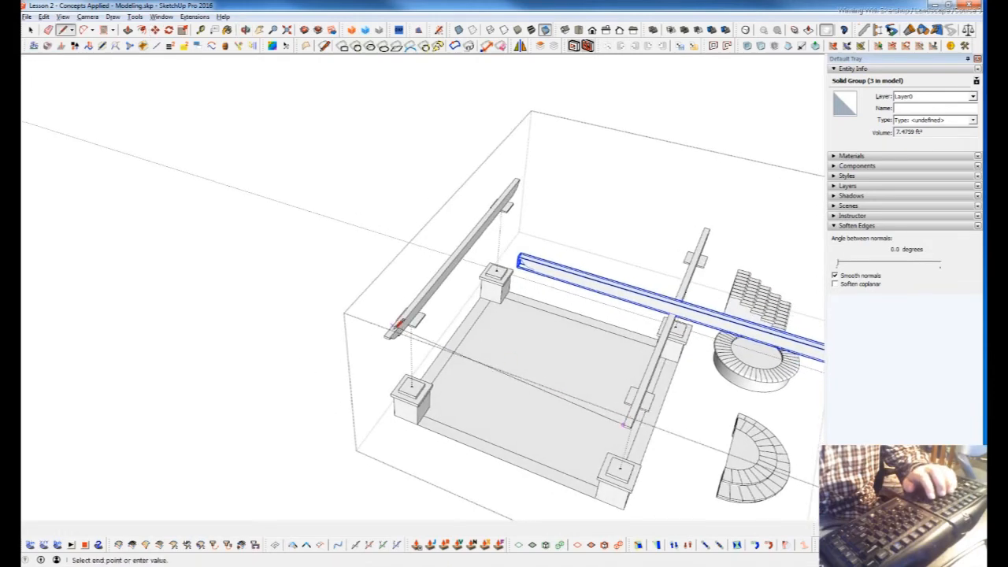
{"action": "key", "text": "m"}
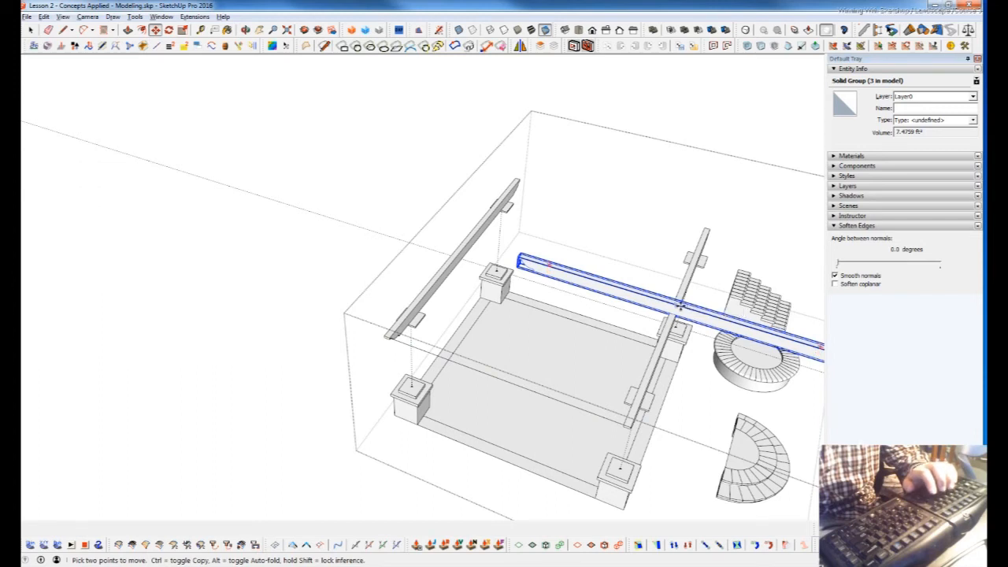
{"action": "left_click", "coordinate": [662, 301]}
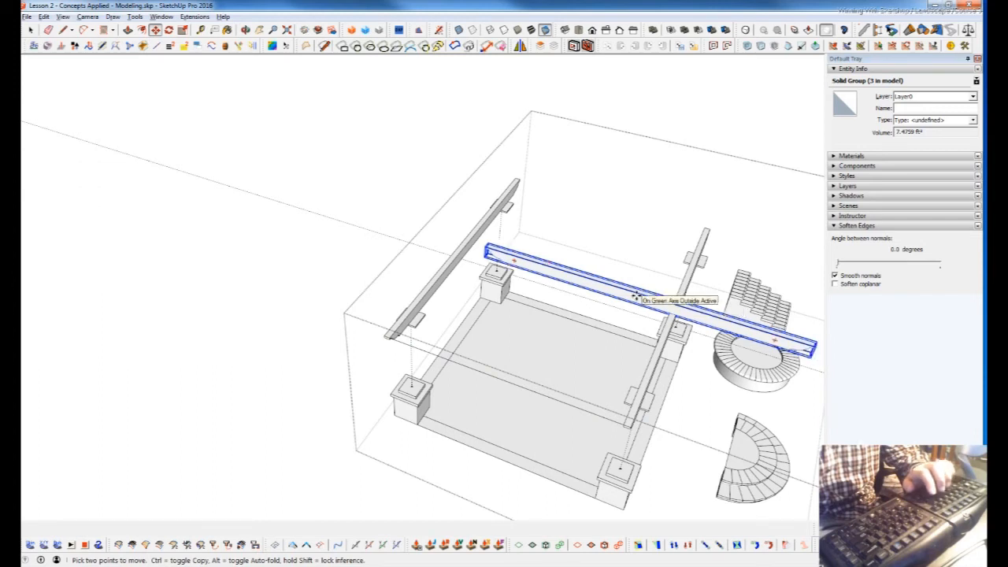
{"action": "left_click", "coordinate": [502, 378]}
Delete the reference line between the support beam ends.
{"action": "key", "text": "space"}
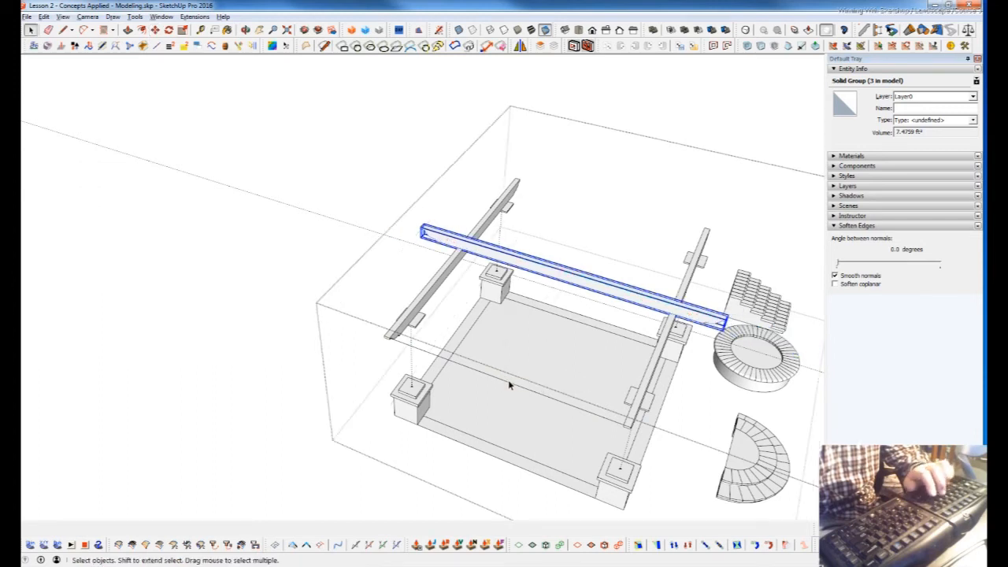
{"action": "left_click", "coordinate": [509, 382]}
{"action": "left_click", "coordinate": [512, 385]}
{"action": "key", "text": "Delete"}
Convert the beam groups to components and make the crossbeam a unique component.
{"action": "middle_click_drag", "start_coordinate": [632, 431], "coordinate": [550, 247]}
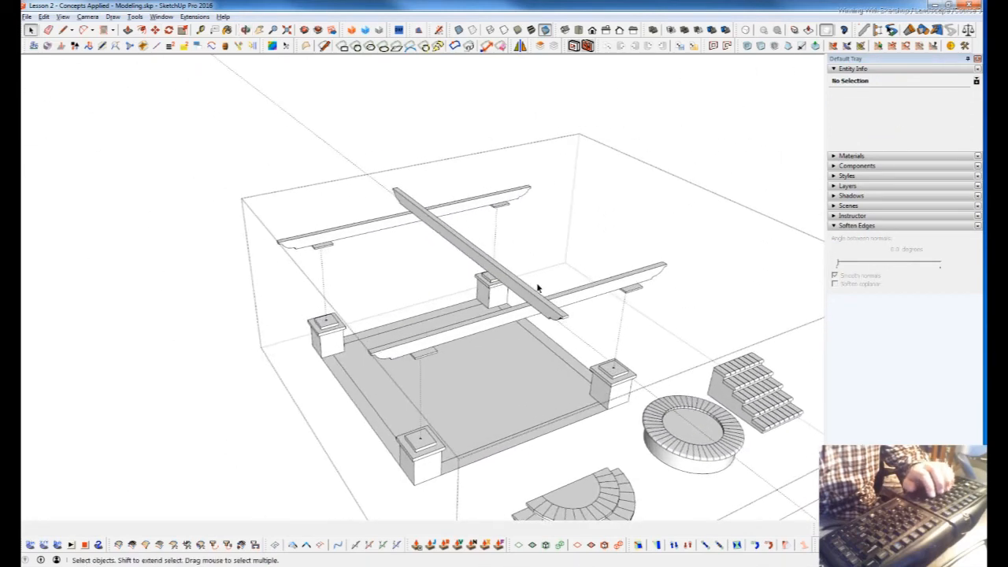
{"action": "scroll", "coordinate": [538, 288], "scroll_direction": "up", "scroll_amount": 6}
{"action": "middle_click_drag", "start_coordinate": [534, 317], "coordinate": [560, 387]}
{"action": "right_click", "coordinate": [625, 263]}
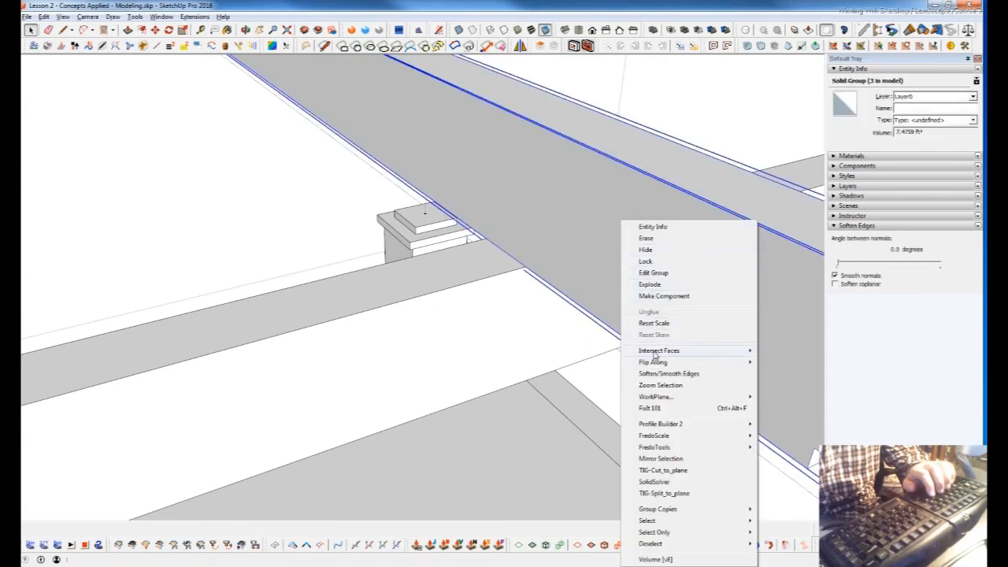
{"action": "left_click", "coordinate": [575, 256]}
{"action": "scroll", "coordinate": [607, 266], "scroll_direction": "down", "scroll_amount": 5}
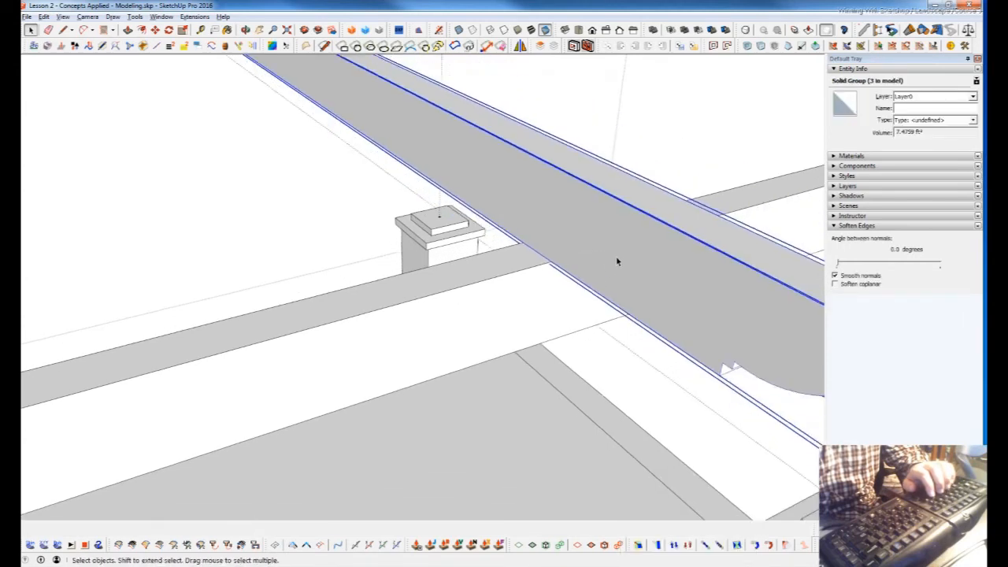
{"action": "left_click", "coordinate": [573, 305]}
{"action": "right_click", "coordinate": [589, 223]}
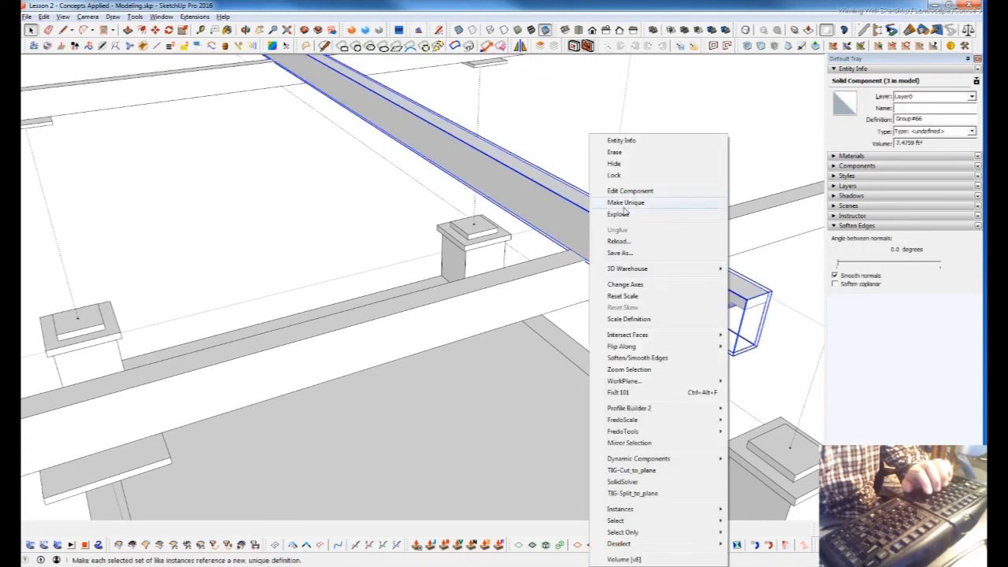
{"action": "left_click", "coordinate": [623, 202]}
Move the crossbeam along the support beams to just inside their profiled ends.
{"action": "scroll", "coordinate": [633, 253], "scroll_direction": "down", "scroll_amount": 4}
{"action": "key", "text": "m"}
{"action": "left_click", "coordinate": [609, 254]}
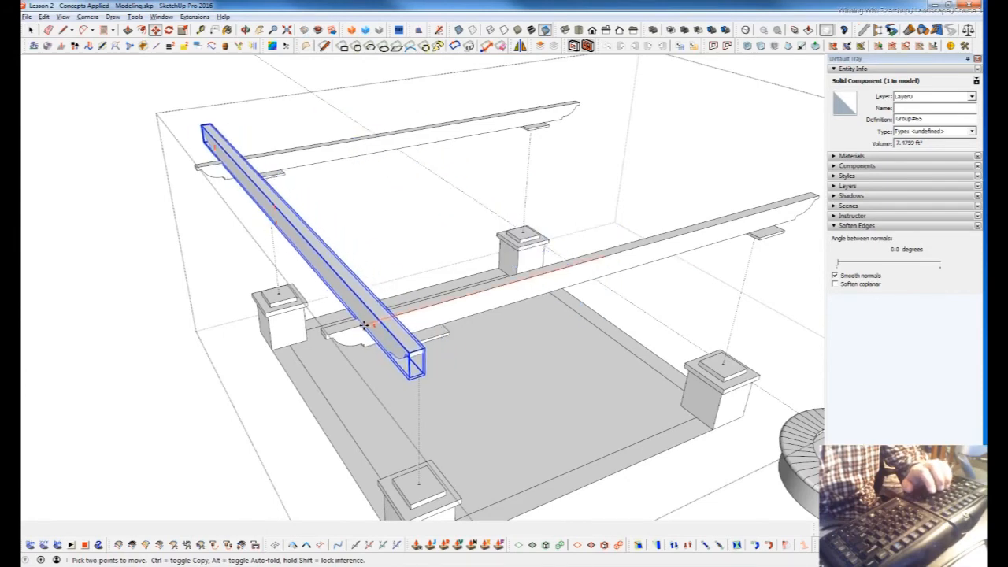
{"action": "left_click", "coordinate": [361, 324]}
{"action": "middle_click_drag", "start_coordinate": [415, 310], "coordinate": [253, 289]}
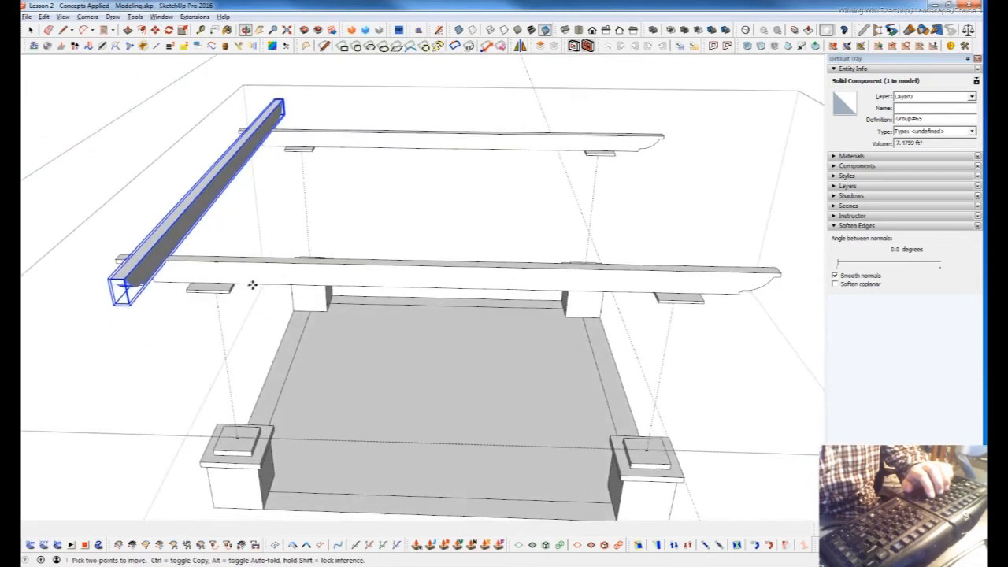
{"action": "key", "text": "ctrl"}
{"action": "left_click", "coordinate": [169, 261]}
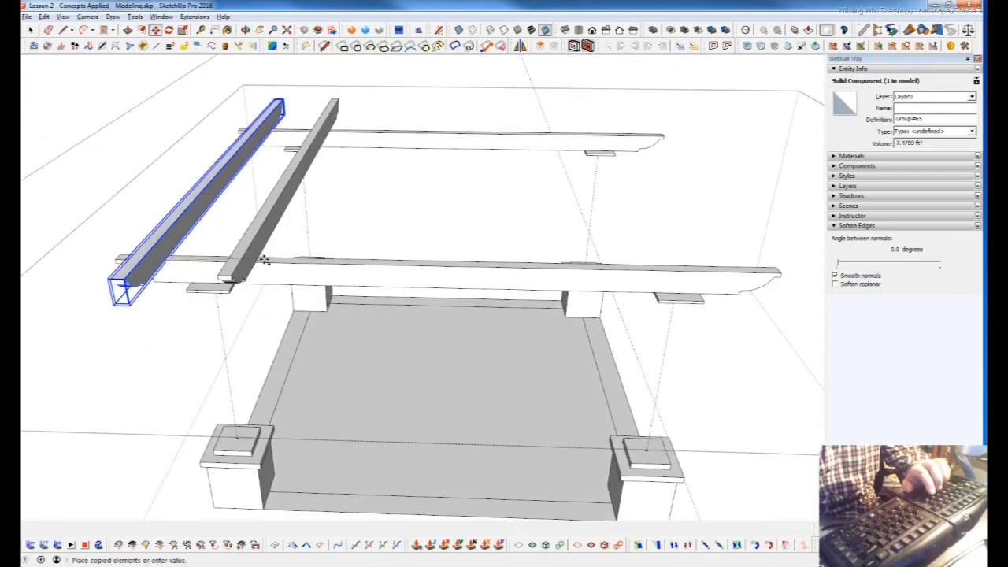
Try to mirror the crossbeam to the other end about the midpoint of the patio edge, keeping the original selection.
{"action": "middle_click_drag", "start_coordinate": [728, 267], "coordinate": [698, 184]}
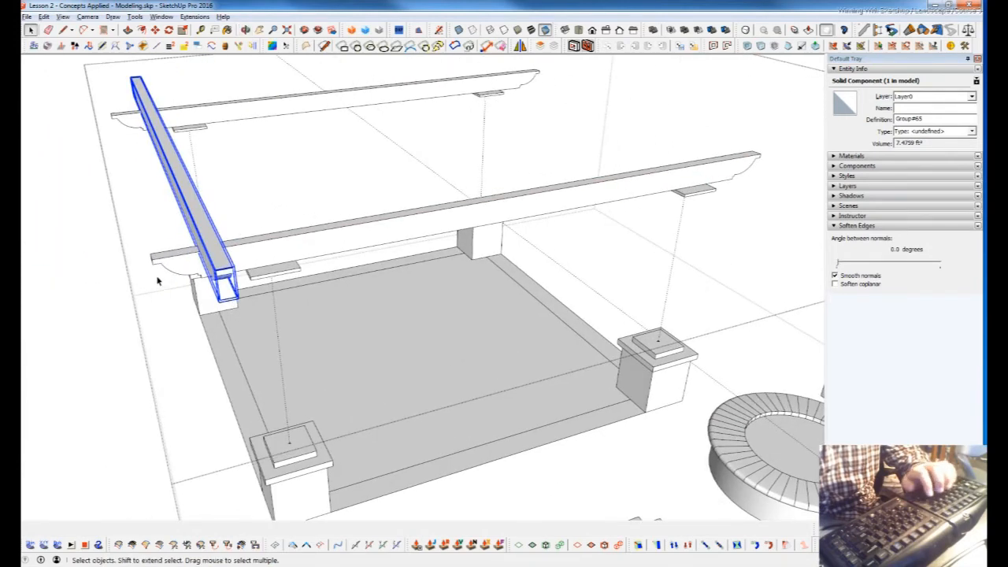
{"action": "left_click", "coordinate": [520, 46]}
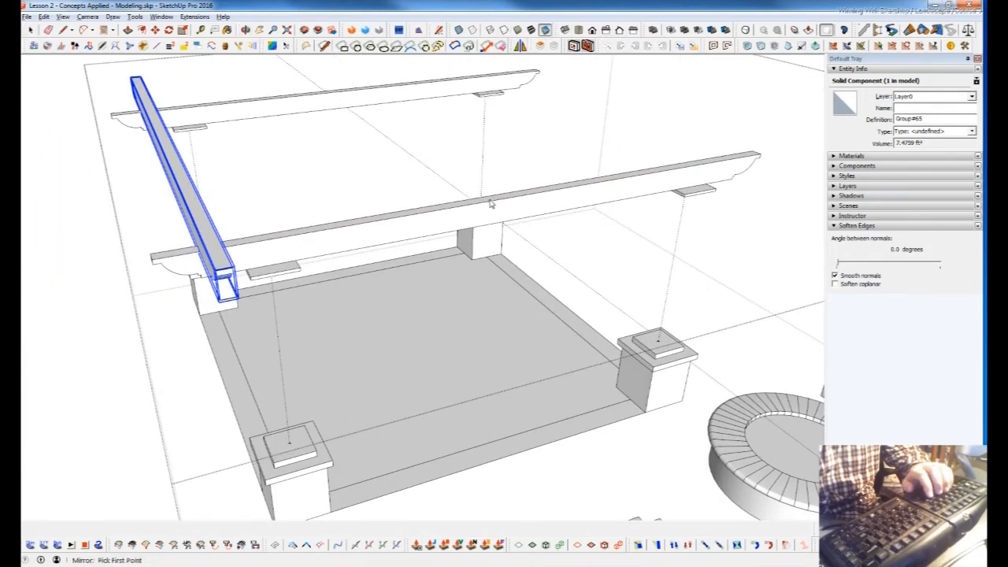
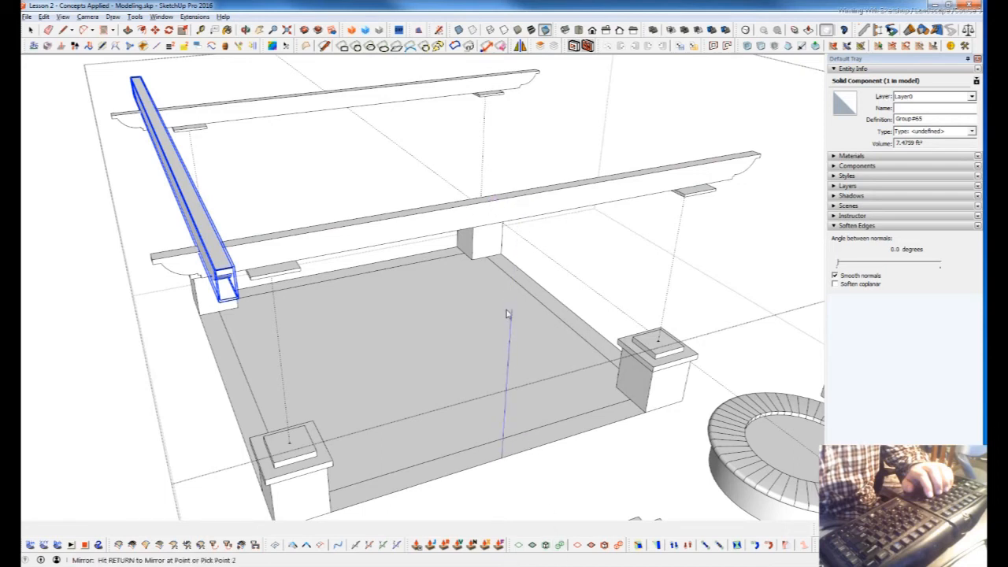
{"action": "key", "text": "Return"}
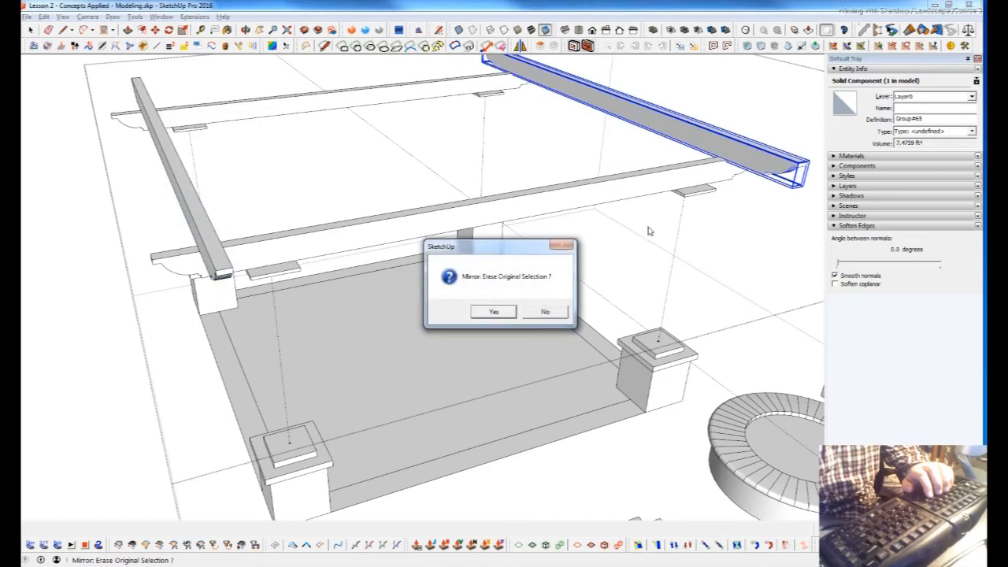
{"action": "left_click", "coordinate": [552, 312]}
{"action": "middle_click_drag", "start_coordinate": [564, 394], "coordinate": [560, 238]}
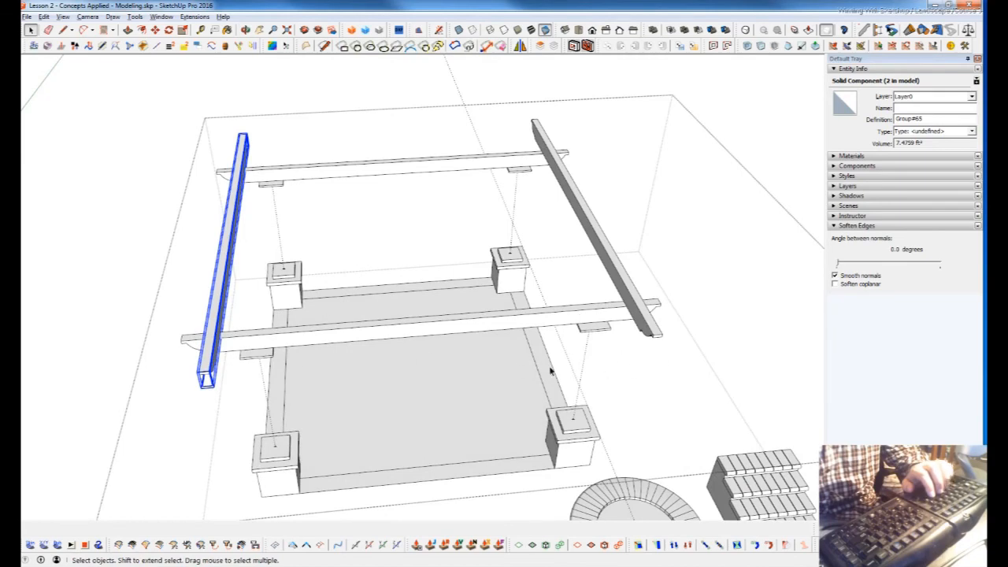
{"action": "key", "text": "ctrl+z"}
Copy the crossbeam to the opposite end of the support beams and fill the distance with evenly spaced copies using 12 divisions.
{"action": "middle_click_drag", "start_coordinate": [417, 387], "coordinate": [102, 207]}
{"action": "key", "text": "m"}
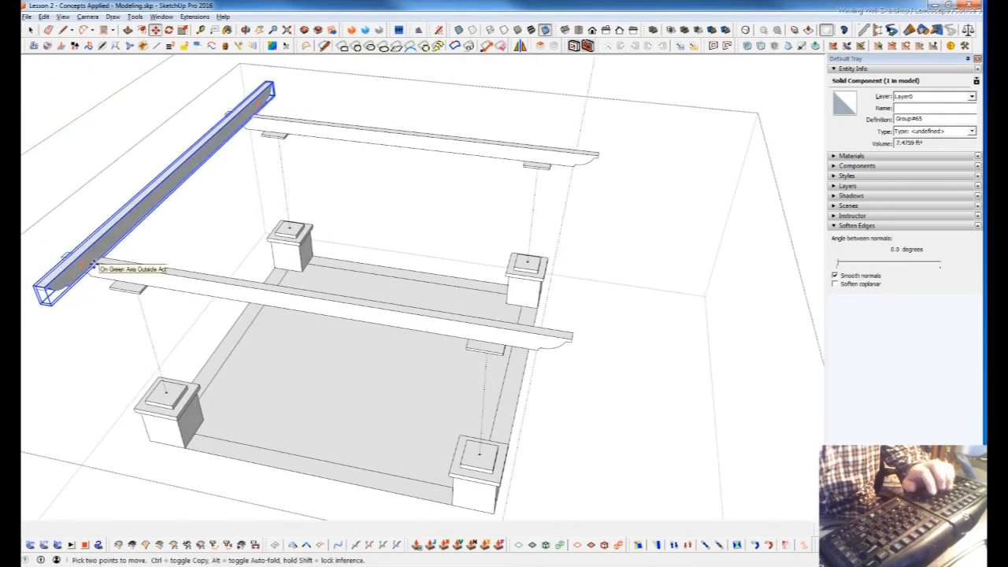
{"action": "key", "text": "ctrl"}
{"action": "left_click", "coordinate": [94, 263]}
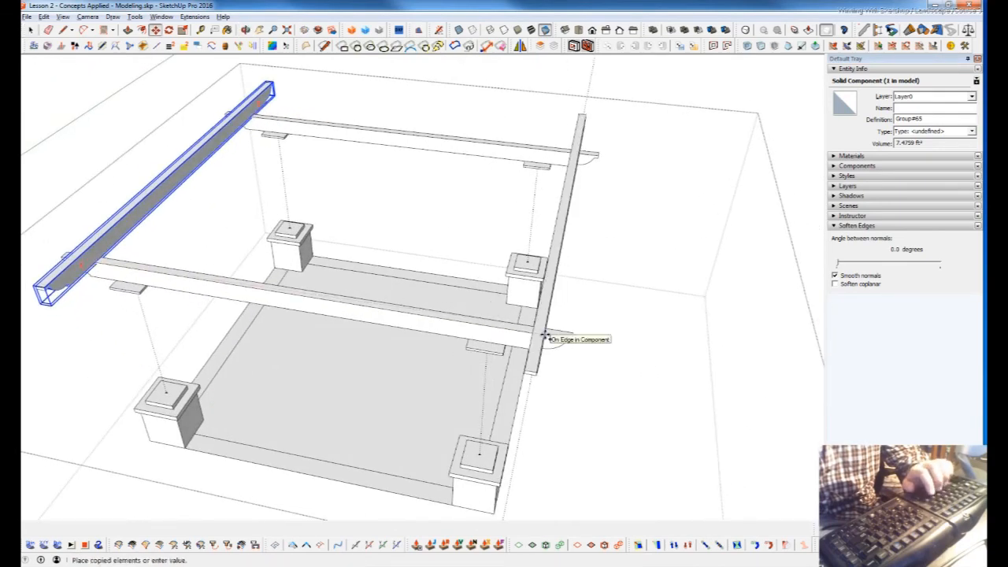
{"action": "scroll", "coordinate": [551, 337], "scroll_direction": "up", "scroll_amount": 2}
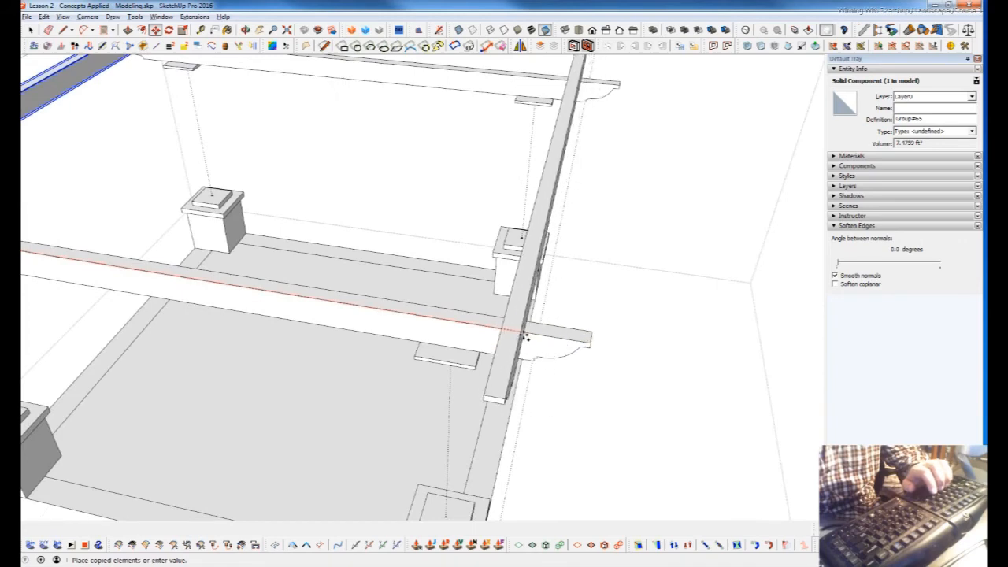
{"action": "left_click", "coordinate": [521, 337]}
{"action": "scroll", "coordinate": [532, 340], "scroll_direction": "down", "scroll_amount": 5}
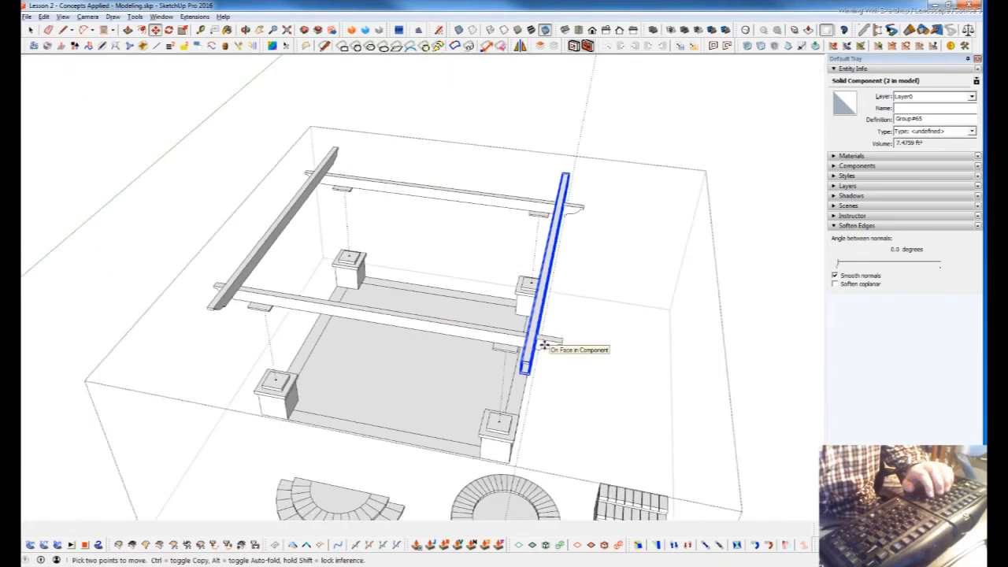
{"action": "type", "text": "/12"}
{"action": "key", "text": "Return"}
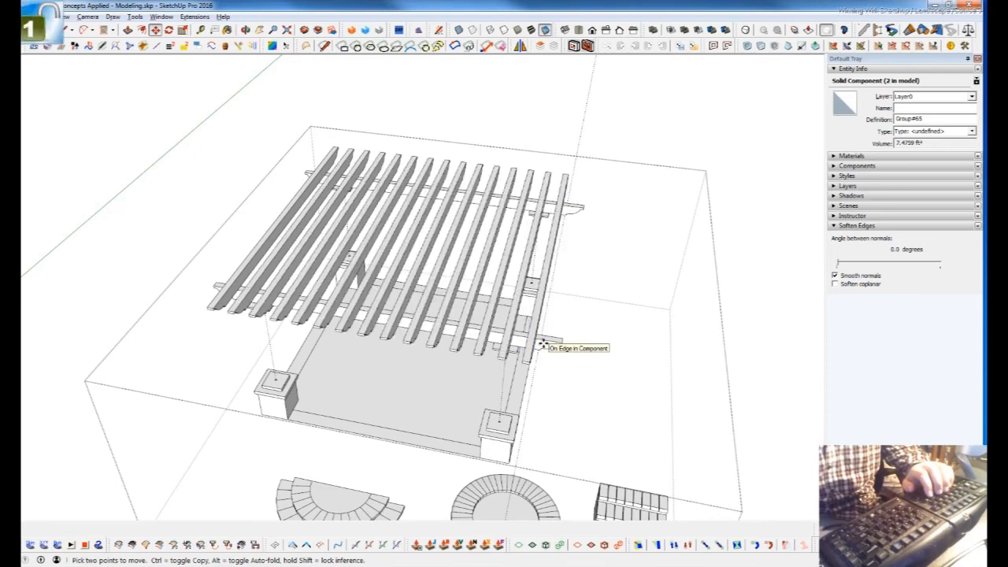
Open the outermost crossbeam component for editing and push its long side face inward to make the crossbeams thinner.
{"action": "scroll", "coordinate": [531, 341], "scroll_direction": "up", "scroll_amount": 2}
{"action": "scroll", "coordinate": [532, 340], "scroll_direction": "up", "scroll_amount": 5}
{"action": "middle_click_drag", "start_coordinate": [529, 342], "coordinate": [496, 375]}
{"action": "key", "text": "space"}
{"action": "scroll", "coordinate": [533, 339], "scroll_direction": "up", "scroll_amount": 3}
{"action": "double_click", "coordinate": [534, 339]}
{"action": "key", "text": "p"}
{"action": "left_click", "coordinate": [534, 334]}
{"action": "left_click", "coordinate": [531, 334]}
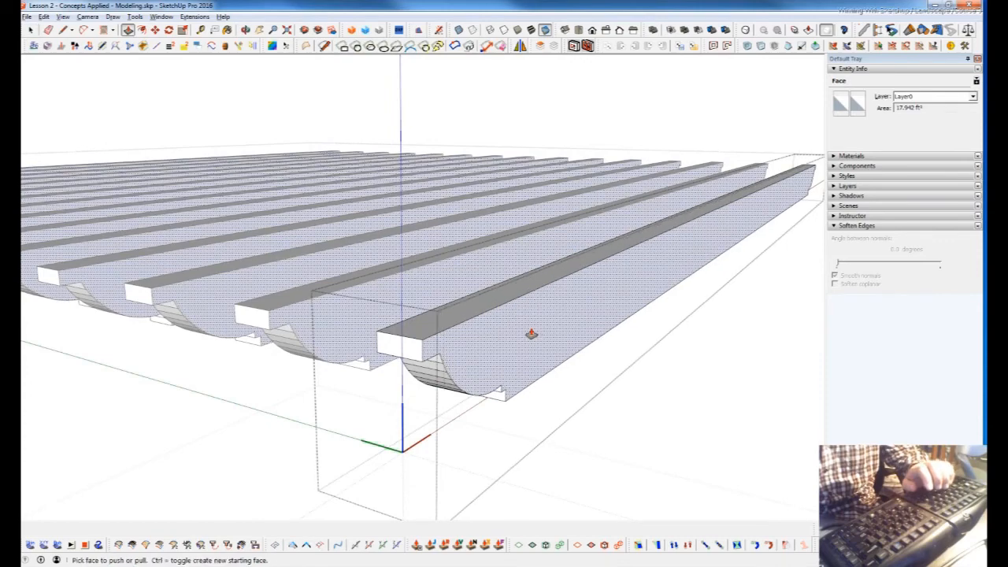
{"action": "left_click", "coordinate": [532, 334]}
{"action": "middle_click_drag", "start_coordinate": [532, 334], "coordinate": [553, 281]}
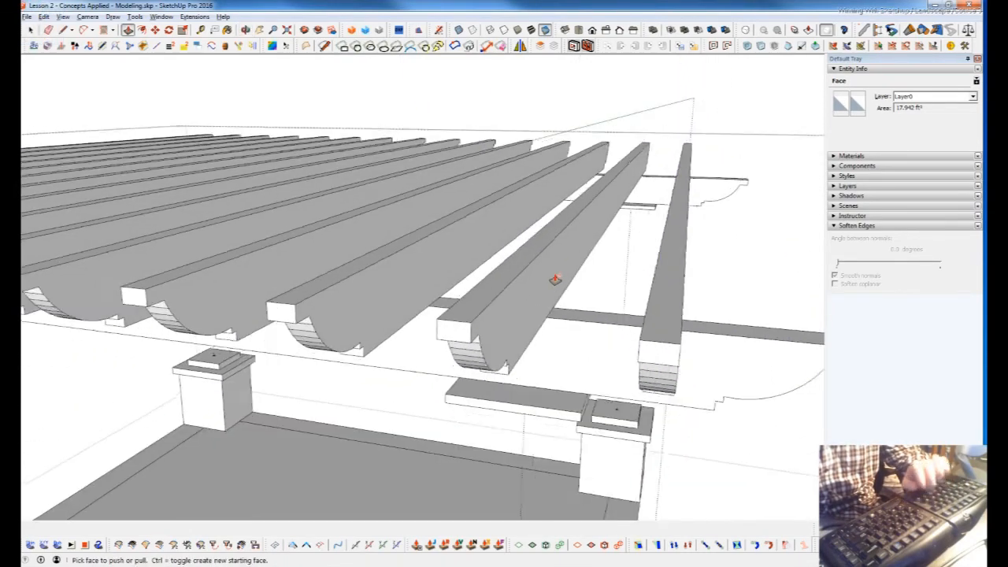
Soften all edges of the crossbeam component at 39.3 degrees between normals so the curved ends are smooth.
{"action": "scroll", "coordinate": [554, 281], "scroll_direction": "down", "scroll_amount": 3}
{"action": "scroll", "coordinate": [567, 273], "scroll_direction": "up", "scroll_amount": 5}
{"action": "scroll", "coordinate": [574, 319], "scroll_direction": "up", "scroll_amount": 1}
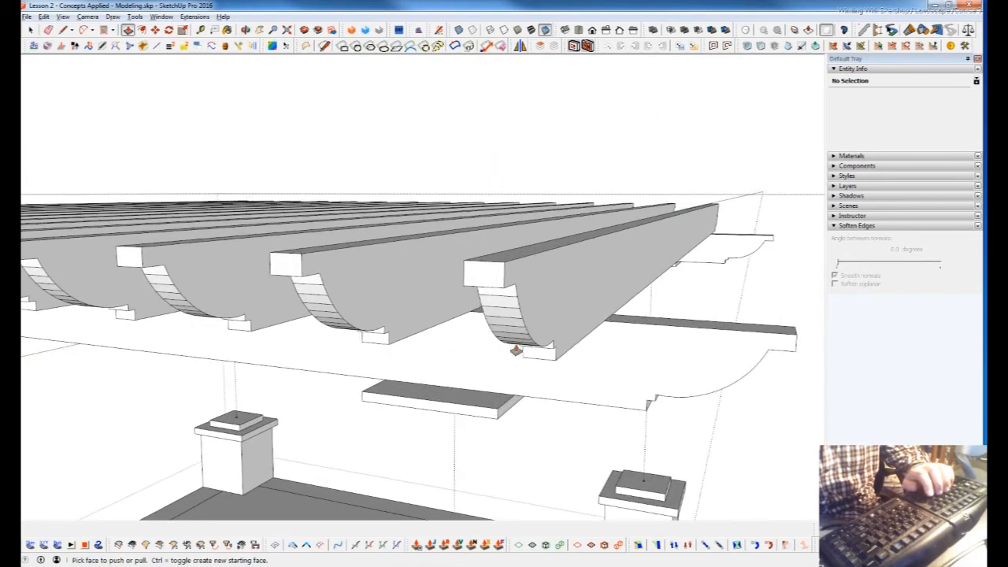
{"action": "key", "text": "space"}
{"action": "left_click", "coordinate": [516, 345]}
{"action": "double_click", "coordinate": [519, 331]}
{"action": "left_click", "coordinate": [524, 317]}
{"action": "key", "text": "ctrl+a"}
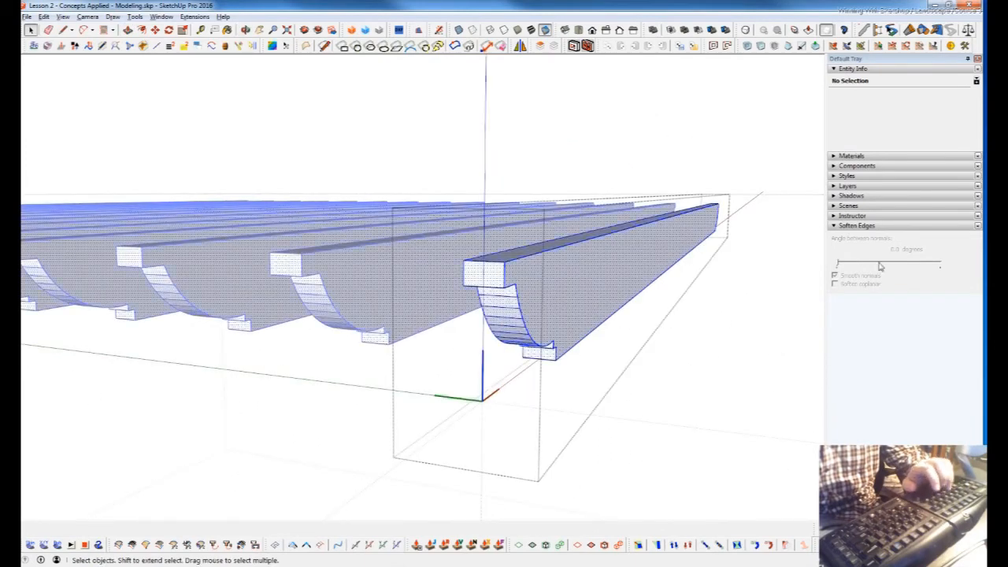
{"action": "left_click", "coordinate": [748, 298]}
Select the corner pedestal component beneath the support beam's far end and show the rest of the model around it.
{"action": "scroll", "coordinate": [636, 227], "scroll_direction": "down", "scroll_amount": 5}
{"action": "middle_click_drag", "start_coordinate": [623, 286], "coordinate": [542, 380]}
{"action": "scroll", "coordinate": [579, 294], "scroll_direction": "down", "scroll_amount": 3}
{"action": "scroll", "coordinate": [579, 294], "scroll_direction": "down", "scroll_amount": 3}
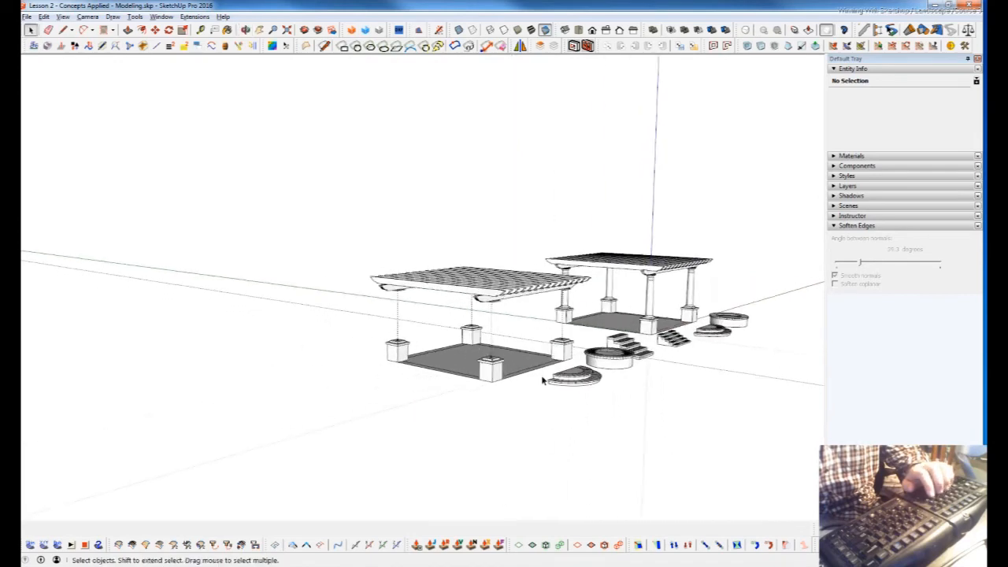
{"action": "scroll", "coordinate": [542, 381], "scroll_direction": "up", "scroll_amount": 5}
{"action": "scroll", "coordinate": [587, 277], "scroll_direction": "down", "scroll_amount": 3}
{"action": "middle_click_drag", "start_coordinate": [587, 277], "coordinate": [558, 142]}
{"action": "scroll", "coordinate": [642, 301], "scroll_direction": "up", "scroll_amount": 3}
{"action": "scroll", "coordinate": [557, 140], "scroll_direction": "up", "scroll_amount": 4}
{"action": "scroll", "coordinate": [558, 140], "scroll_direction": "up", "scroll_amount": 5}
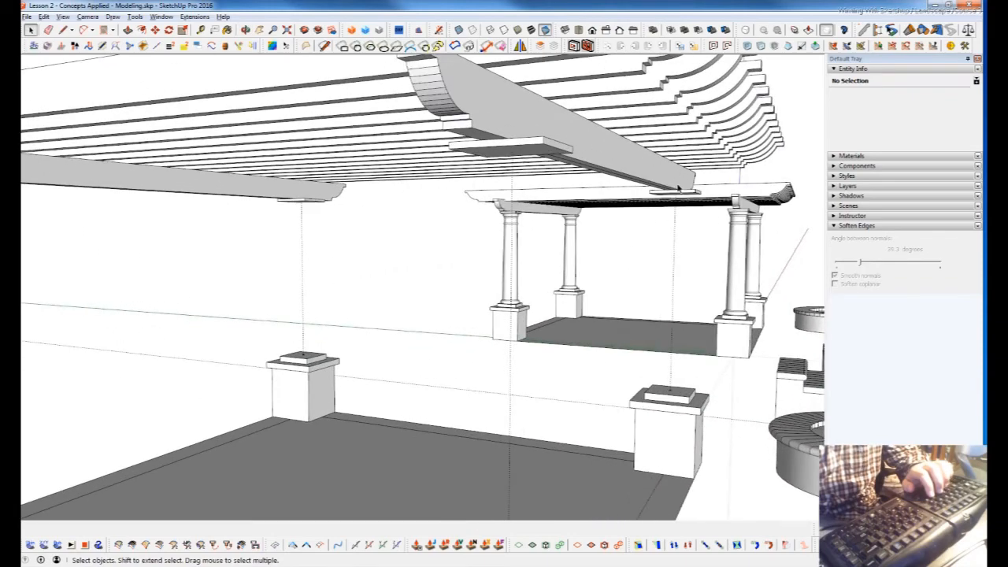
{"action": "left_click", "coordinate": [691, 203]}
{"action": "double_click", "coordinate": [691, 204]}
{"action": "left_click", "coordinate": [691, 204]}
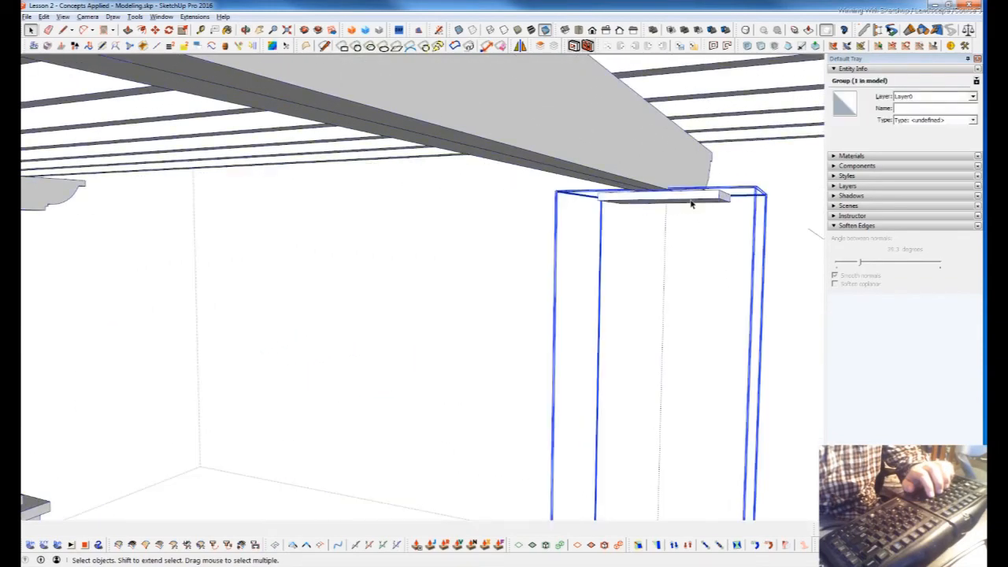
{"action": "scroll", "coordinate": [627, 189], "scroll_direction": "down", "scroll_amount": 5}
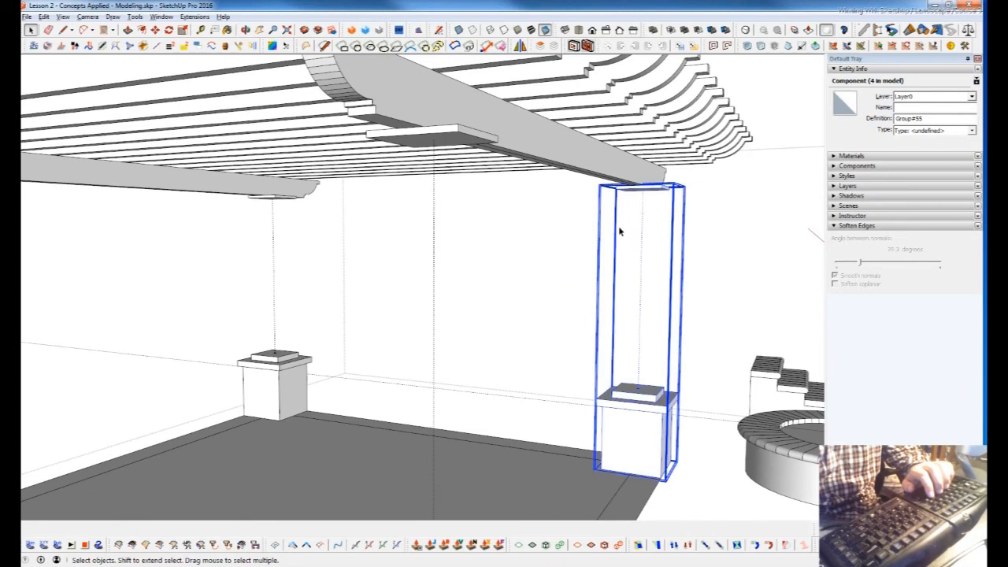
{"action": "key", "text": "i"}
{"action": "scroll", "coordinate": [653, 209], "scroll_direction": "up", "scroll_amount": 6}
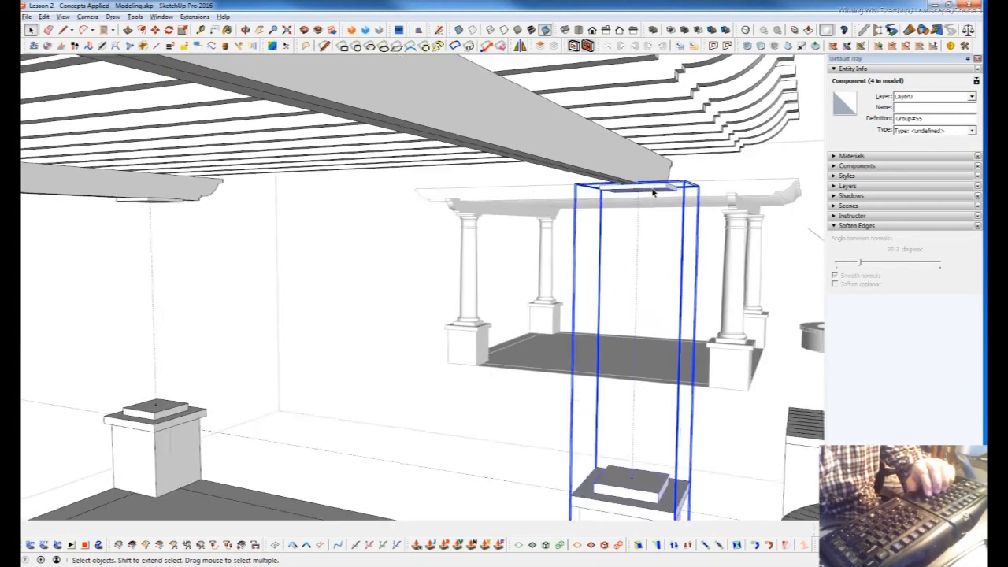
Open the pedestal component and copy the plate under the beam straight down by its own thickness.
{"action": "double_click", "coordinate": [690, 188]}
{"action": "left_click", "coordinate": [690, 189]}
{"action": "key", "text": "m"}
{"action": "key", "text": "ctrl"}
{"action": "left_click", "coordinate": [701, 156]}
{"action": "left_click", "coordinate": [701, 179]}
Scale the copied lower plate down uniformly about its center so it steps in from the plate above.
{"action": "key", "text": "s"}
{"action": "mouse_move", "coordinate": [699, 181]}
{"action": "left_mouse_down"}
{"action": "mouse_move", "coordinate": [691, 183]}
{"action": "mouse_move", "coordinate": [701, 181]}
{"action": "left_mouse_up"}
{"action": "left_click", "coordinate": [700, 181]}
{"action": "key", "text": "space"}
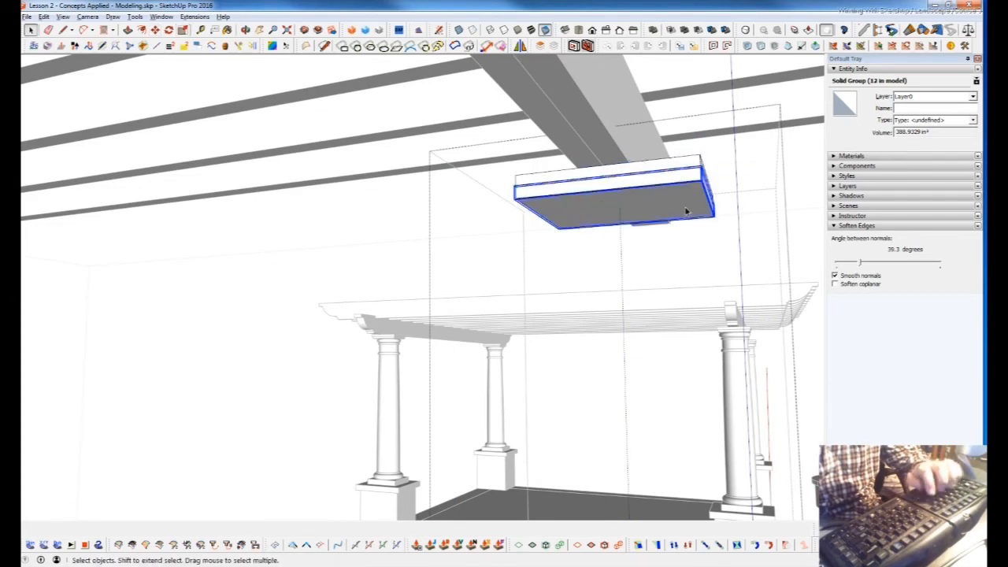
{"action": "scroll", "coordinate": [708, 181], "scroll_direction": "up", "scroll_amount": 2}
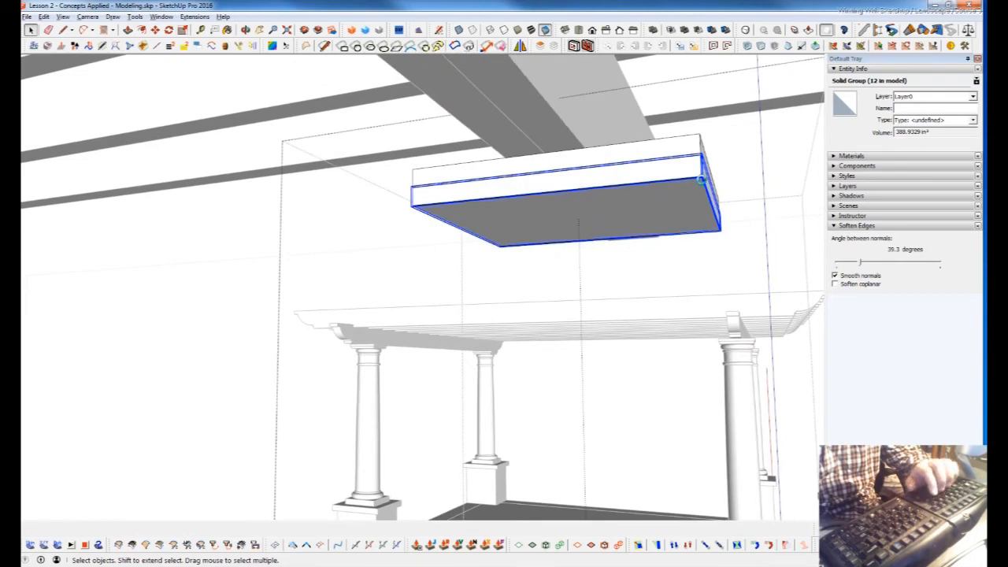
{"action": "scroll", "coordinate": [703, 180], "scroll_direction": "up", "scroll_amount": 1}
{"action": "key", "text": "s"}
{"action": "left_click_drag", "start_coordinate": [700, 175], "coordinate": [689, 180], "text": "ctrl"}
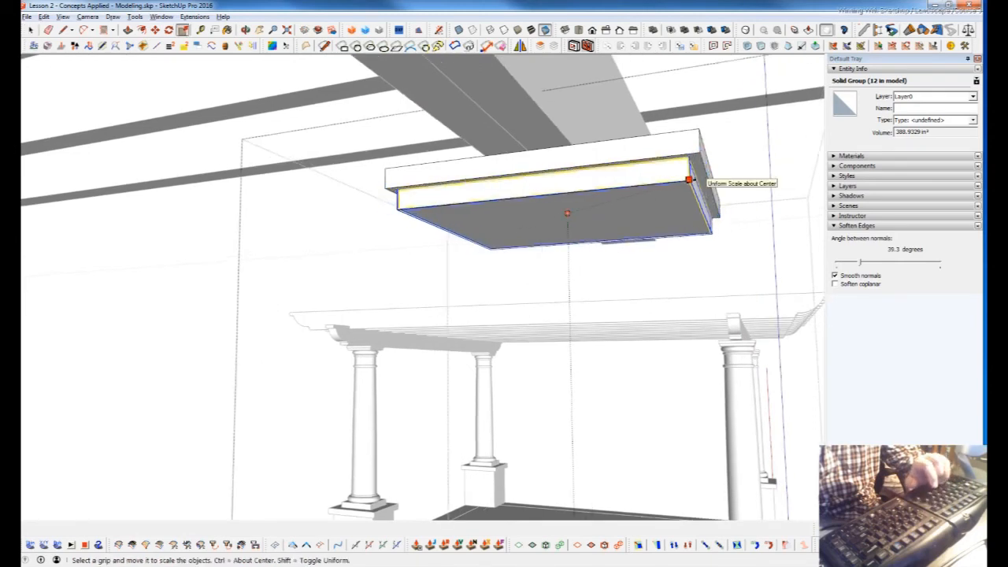
{"action": "key", "text": "space"}
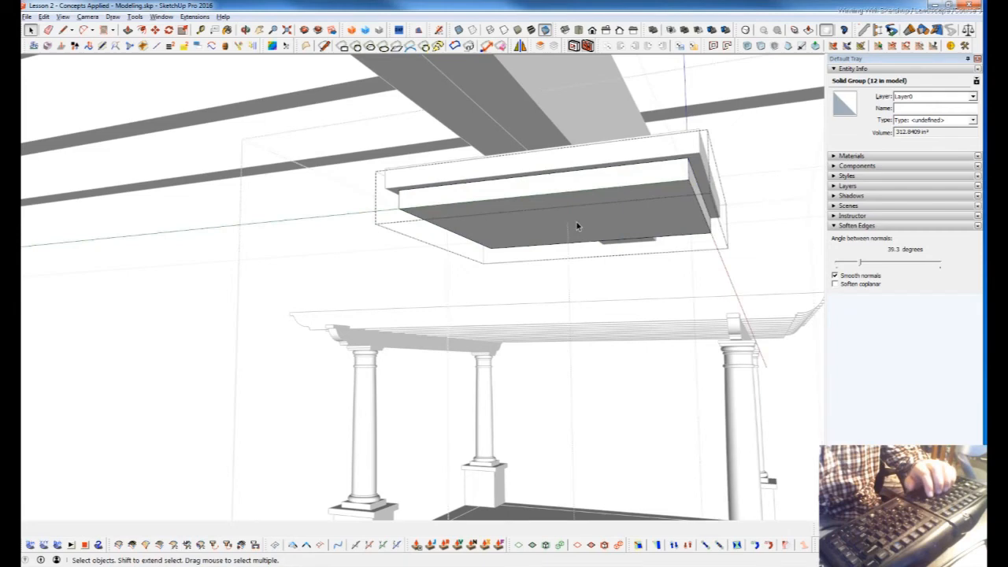
Add a center point to the underside face of the smaller plate.
{"action": "left_click", "coordinate": [464, 200]}
{"action": "left_click", "coordinate": [194, 17]}
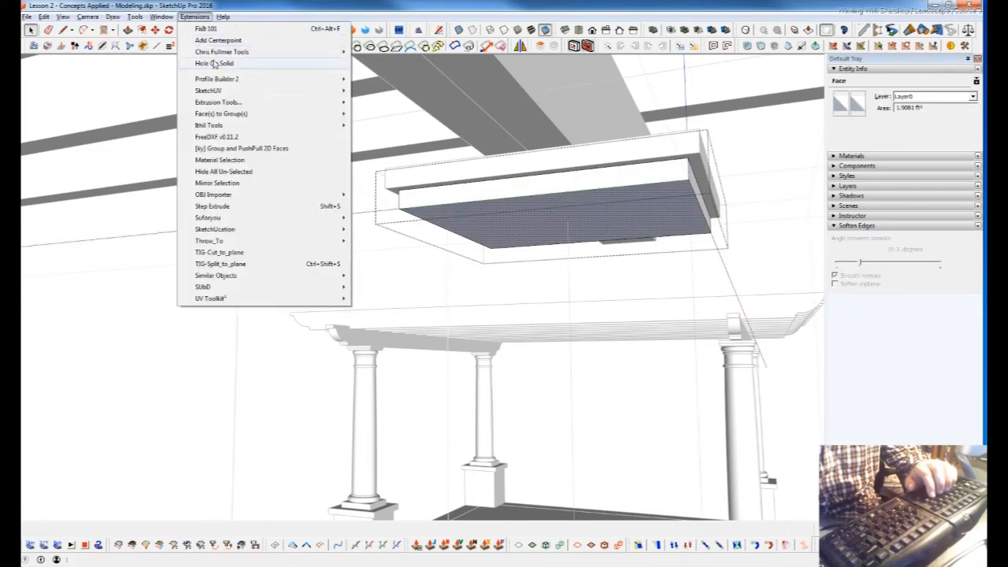
{"action": "left_click", "coordinate": [219, 44]}
Draw a vertical line from the plate's center point down to the center of the pedestal's top.
{"action": "middle_click_drag", "start_coordinate": [624, 214], "coordinate": [618, 118]}
{"action": "key", "text": "l"}
{"action": "mouse_move", "coordinate": [577, 244]}
{"action": "middle_mouse_down"}
{"action": "mouse_move", "coordinate": [581, 214]}
{"action": "mouse_move", "coordinate": [540, 331]}
{"action": "mouse_move", "coordinate": [511, 267]}
{"action": "mouse_move", "coordinate": [497, 177]}
{"action": "mouse_move", "coordinate": [479, 292]}
{"action": "mouse_move", "coordinate": [534, 263]}
{"action": "middle_mouse_up"}
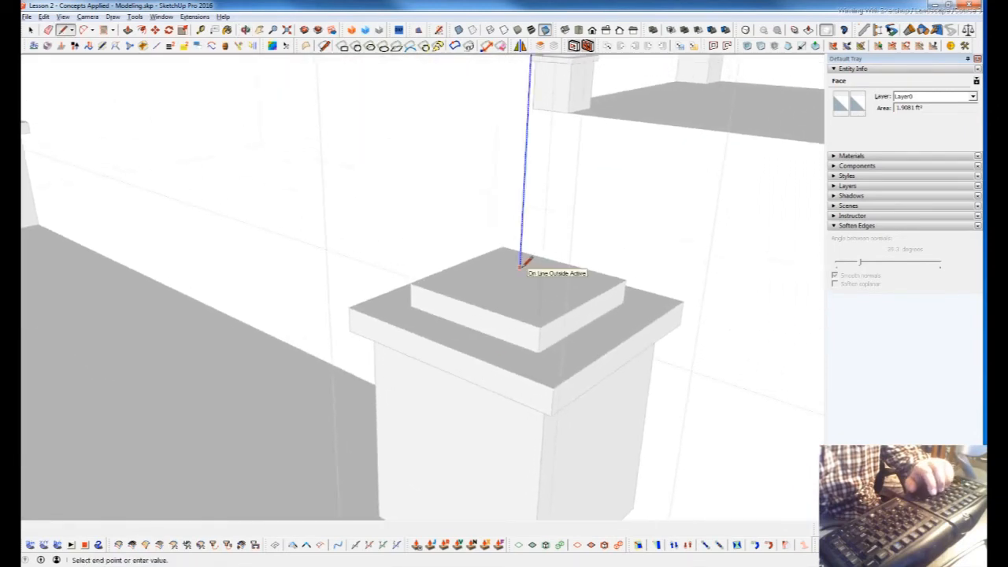
{"action": "left_click", "coordinate": [520, 265]}
{"action": "key", "text": "space"}
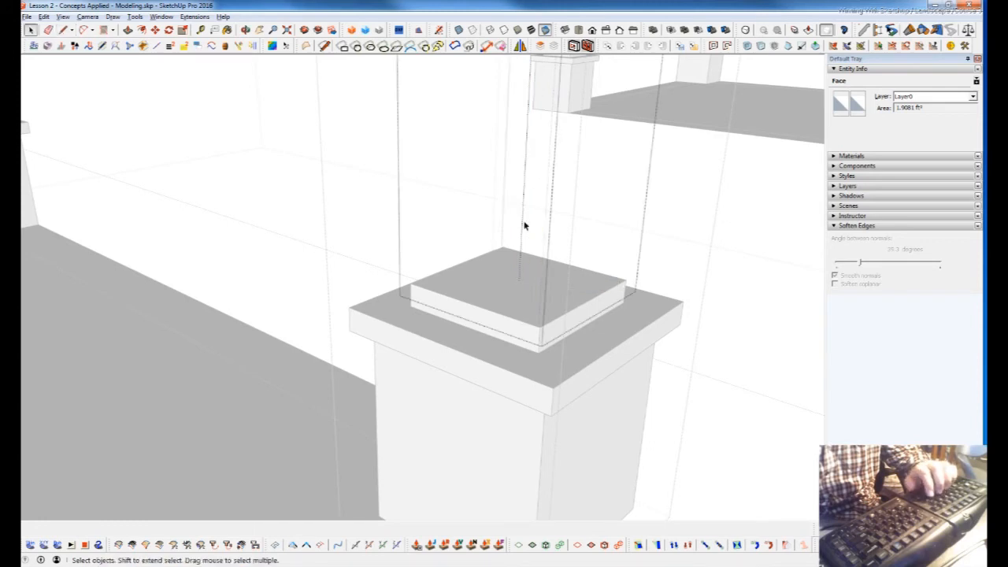
{"action": "right_click", "coordinate": [523, 228]}
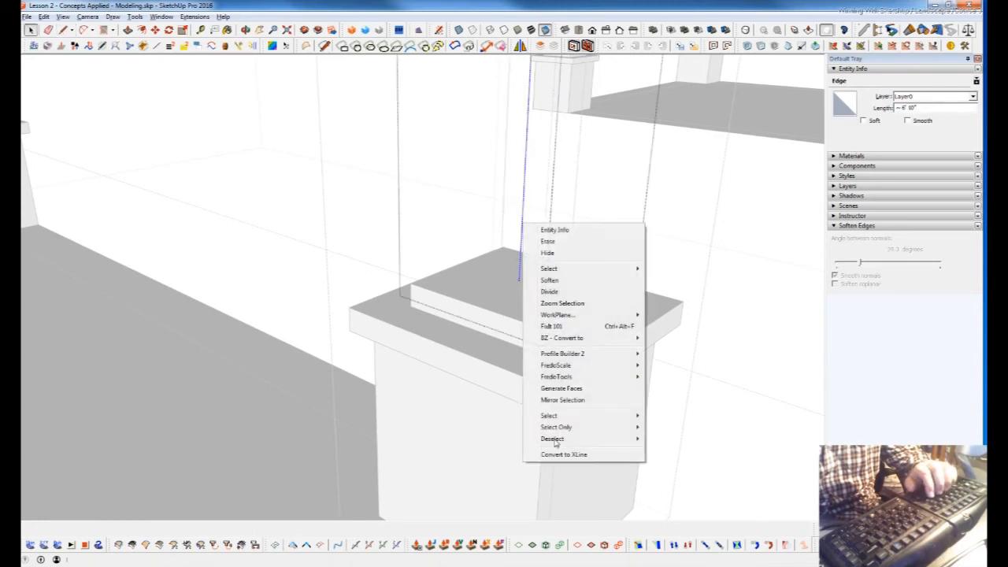
{"action": "left_click", "coordinate": [551, 452]}
{"action": "scroll", "coordinate": [548, 446], "scroll_direction": "down", "scroll_amount": 2}
{"action": "scroll", "coordinate": [546, 446], "scroll_direction": "down", "scroll_amount": 2}
{"action": "middle_click_drag", "start_coordinate": [541, 443], "coordinate": [599, 318]}
{"action": "scroll", "coordinate": [580, 326], "scroll_direction": "up", "scroll_amount": 6}
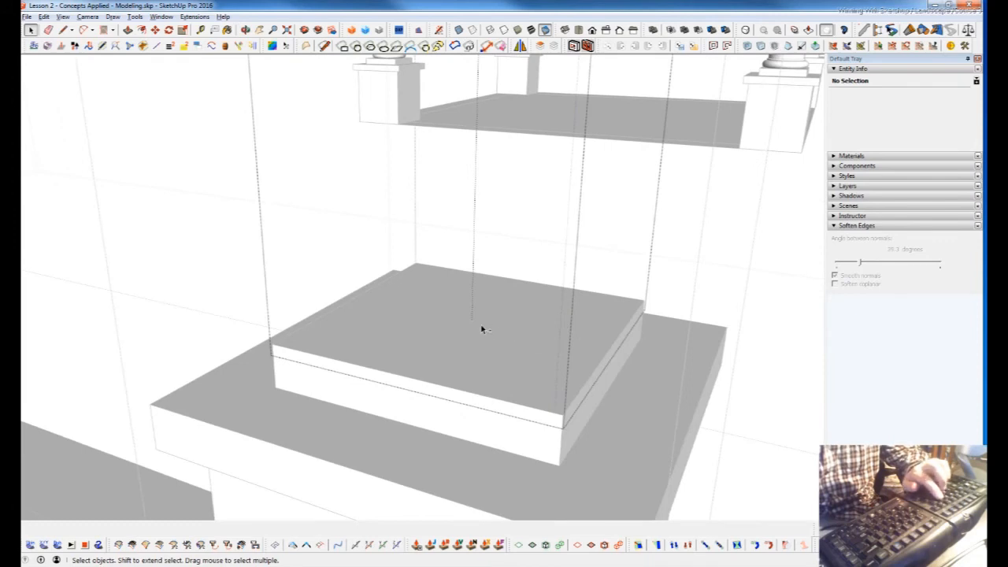
Try to extrude the vertical center line sideways into a narrow face with Extrude Edges by Vector, reversing its faces.
{"action": "left_click", "coordinate": [473, 263]}
{"action": "key", "text": "e"}
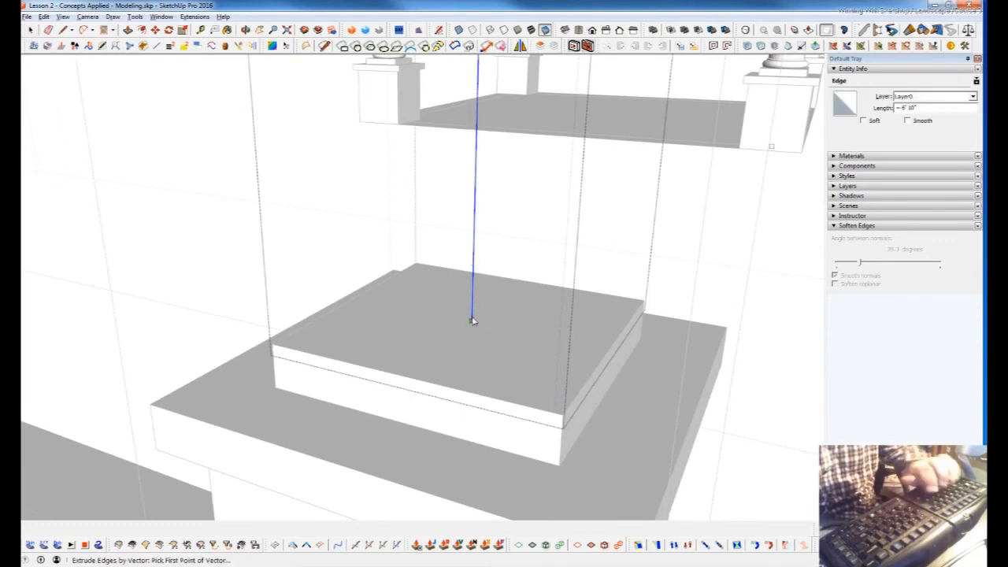
{"action": "left_click", "coordinate": [473, 318]}
{"action": "left_click", "coordinate": [531, 337]}
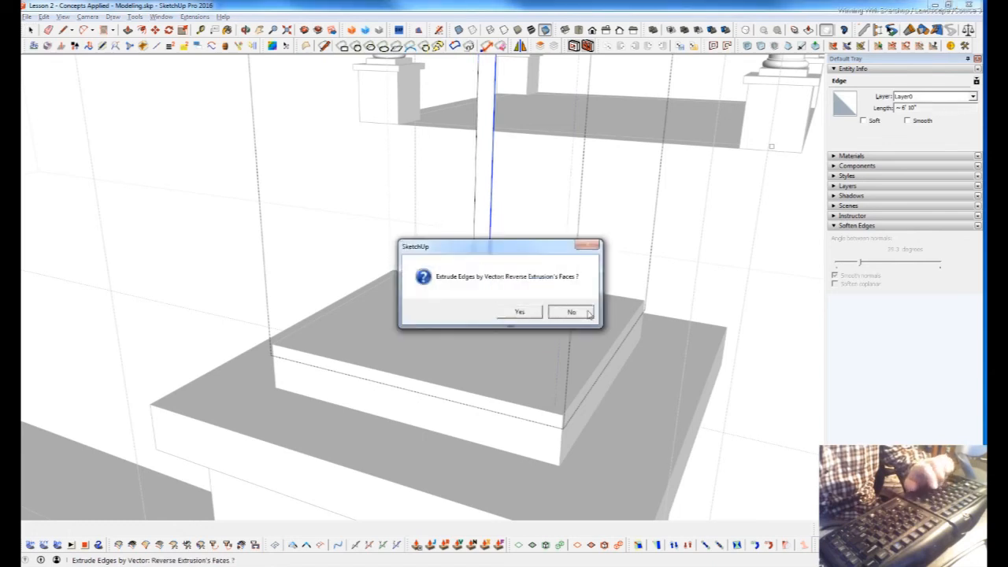
{"action": "left_click", "coordinate": [522, 310]}
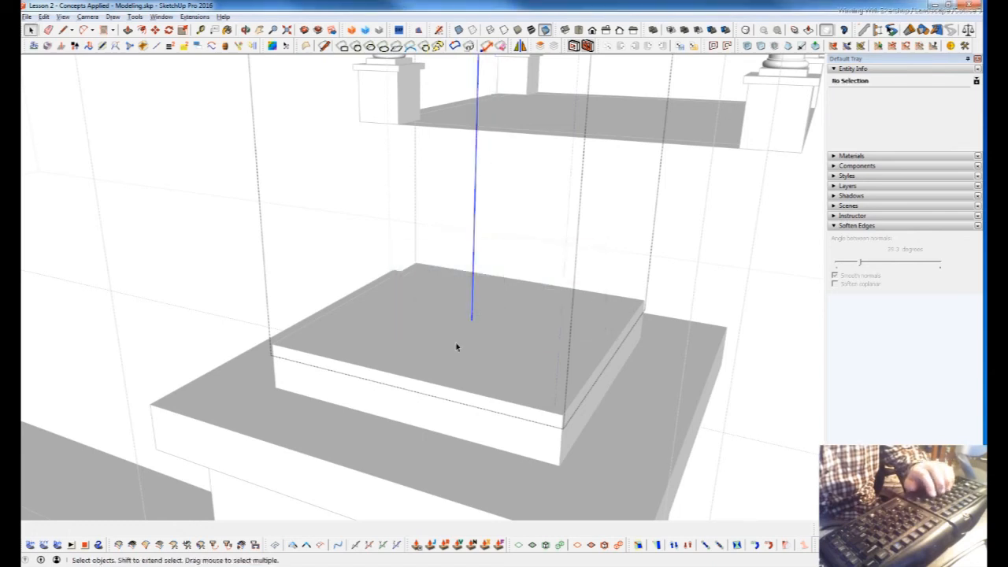
Extrude the vertical center line sideways by vector into a tall flat face above the pedestal without reversing its faces.
{"action": "key", "text": "e"}
{"action": "left_click", "coordinate": [471, 320]}
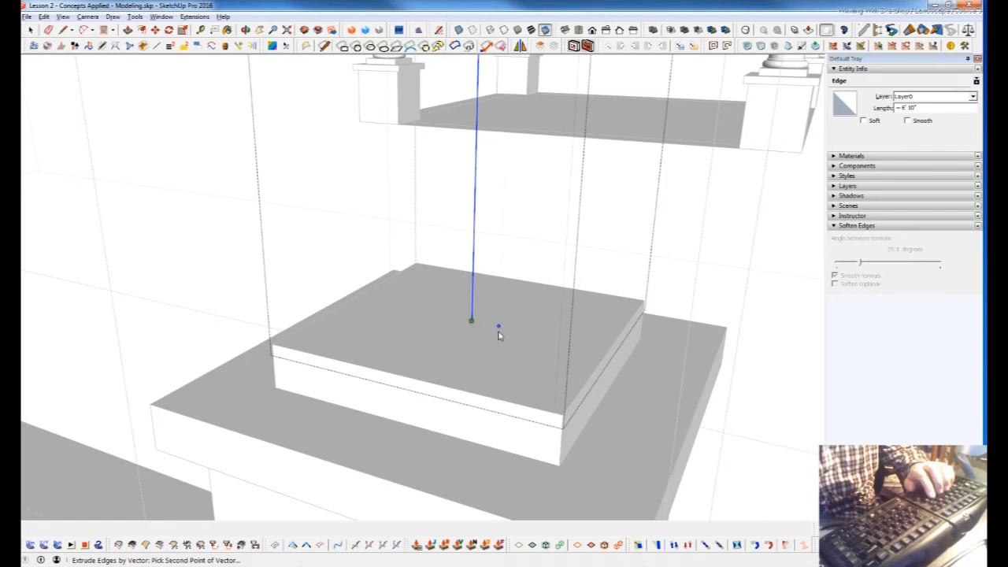
{"action": "scroll", "coordinate": [551, 407], "scroll_direction": "down", "scroll_amount": 6}
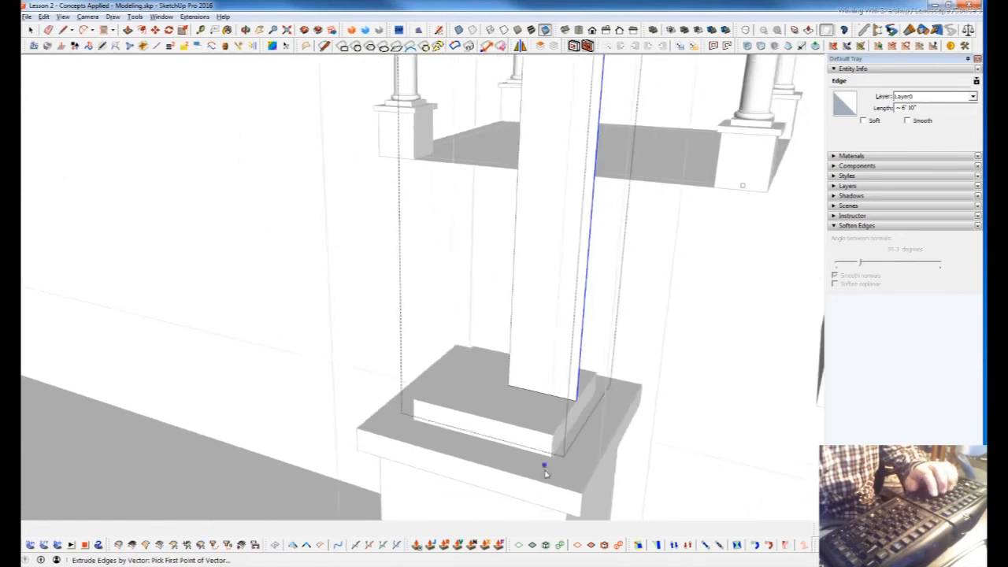
{"action": "left_click", "coordinate": [563, 266]}
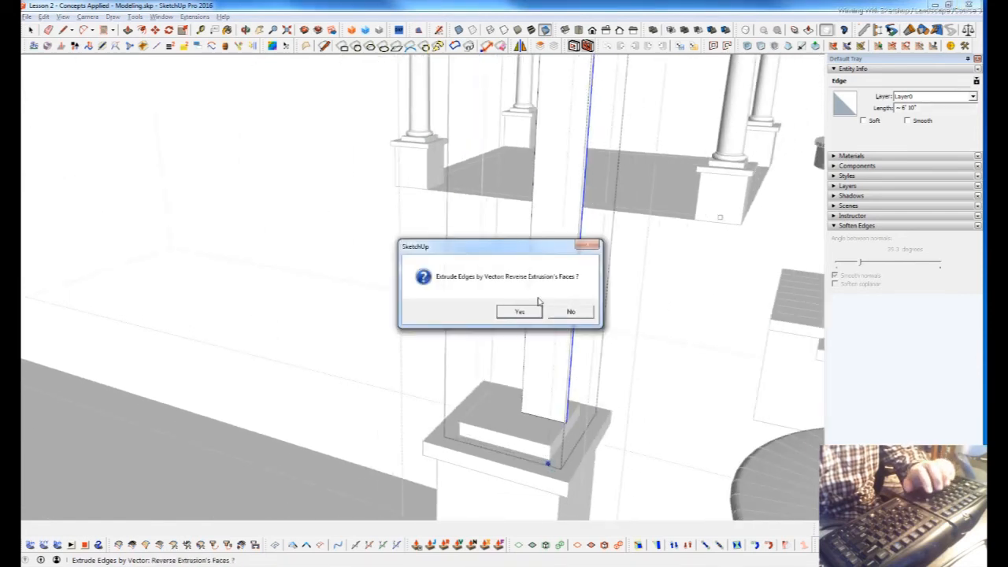
{"action": "left_click", "coordinate": [571, 312]}
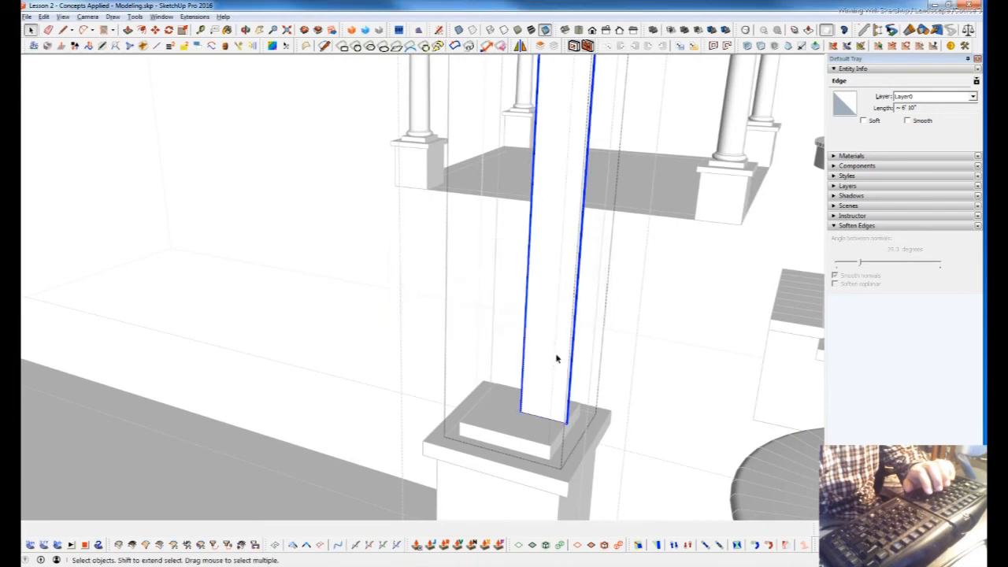
{"action": "key", "text": "m"}
{"action": "left_click", "coordinate": [556, 359]}
{"action": "key", "text": "space"}
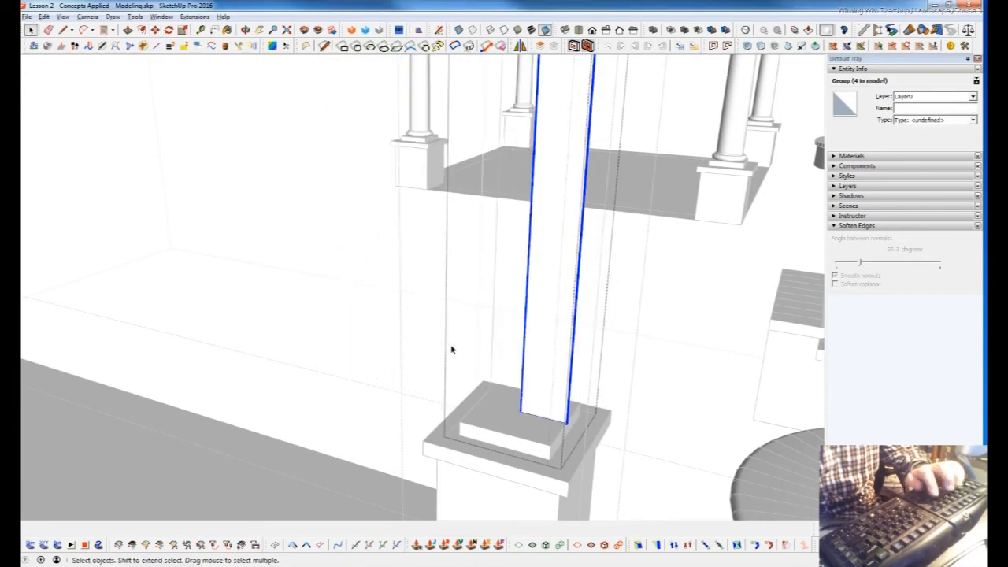
{"action": "key", "text": "m"}
{"action": "left_click", "coordinate": [556, 349]}
{"action": "key", "text": "space"}
Draw a large half-round arc at the face's bottom outer corner and a smaller arc directly above it.
{"action": "middle_click_drag", "start_coordinate": [524, 378], "coordinate": [658, 297]}
{"action": "middle_click_drag", "start_coordinate": [543, 358], "coordinate": [540, 391]}
{"action": "scroll", "coordinate": [559, 423], "scroll_direction": "up", "scroll_amount": 5}
{"action": "key", "text": "l"}
{"action": "key", "text": "a"}
{"action": "left_click", "coordinate": [580, 463]}
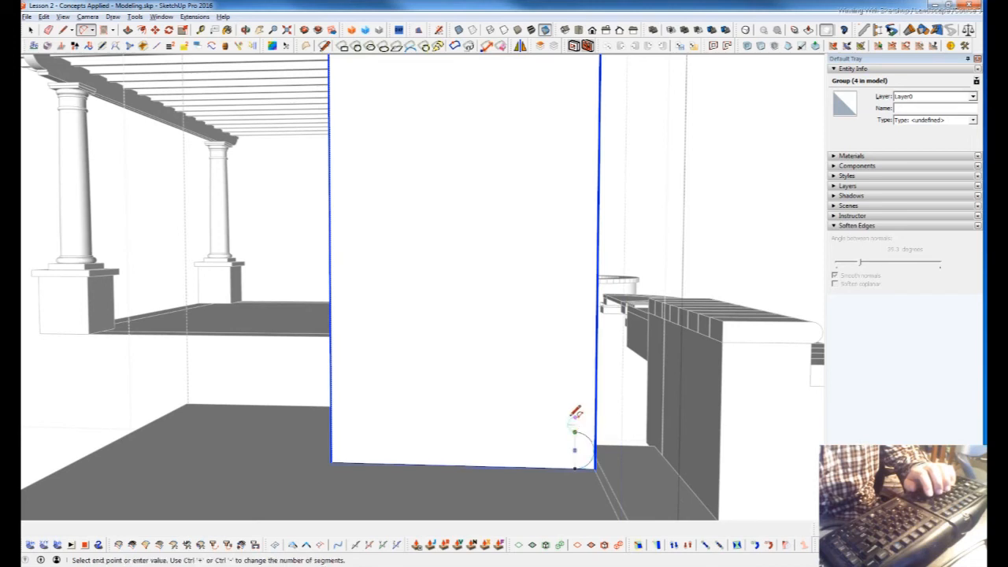
{"action": "left_click", "coordinate": [574, 412]}
{"action": "scroll", "coordinate": [575, 414], "scroll_direction": "up", "scroll_amount": 3}
{"action": "left_click", "coordinate": [592, 422]}
{"action": "scroll", "coordinate": [551, 456], "scroll_direction": "down", "scroll_amount": 5}
Draw short stepped line segments from the top of the smaller arc inward to continue the column base profile.
{"action": "key", "text": "l"}
{"action": "scroll", "coordinate": [557, 441], "scroll_direction": "up", "scroll_amount": 2}
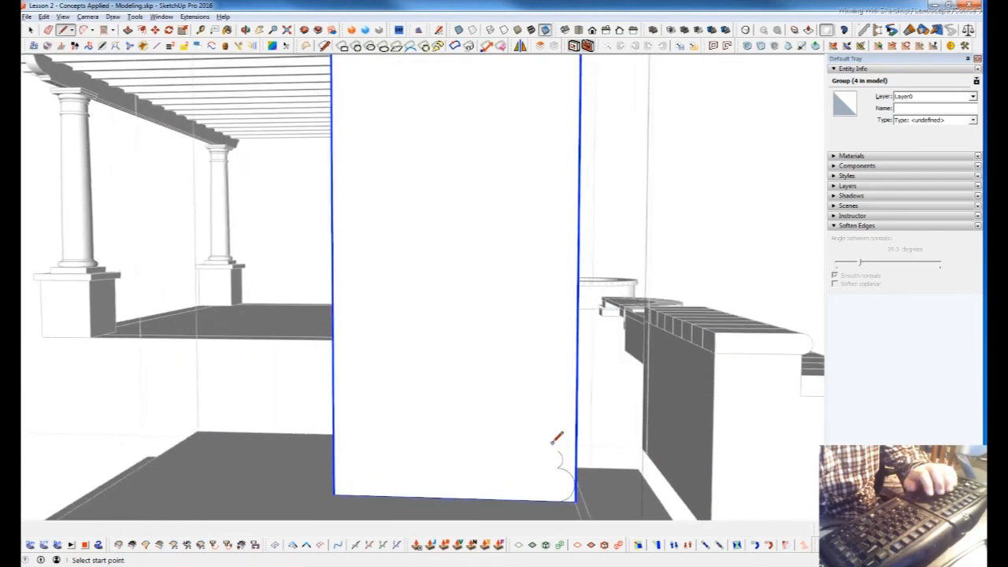
{"action": "scroll", "coordinate": [552, 442], "scroll_direction": "up", "scroll_amount": 3}
{"action": "scroll", "coordinate": [558, 448], "scroll_direction": "up", "scroll_amount": 3}
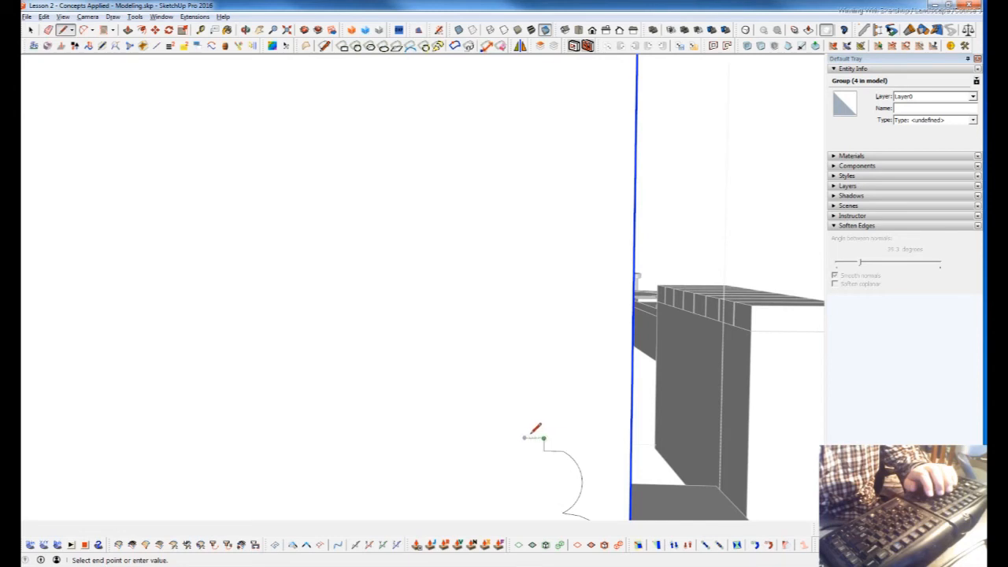
{"action": "scroll", "coordinate": [531, 457], "scroll_direction": "down", "scroll_amount": 6}
{"action": "key", "text": "space"}
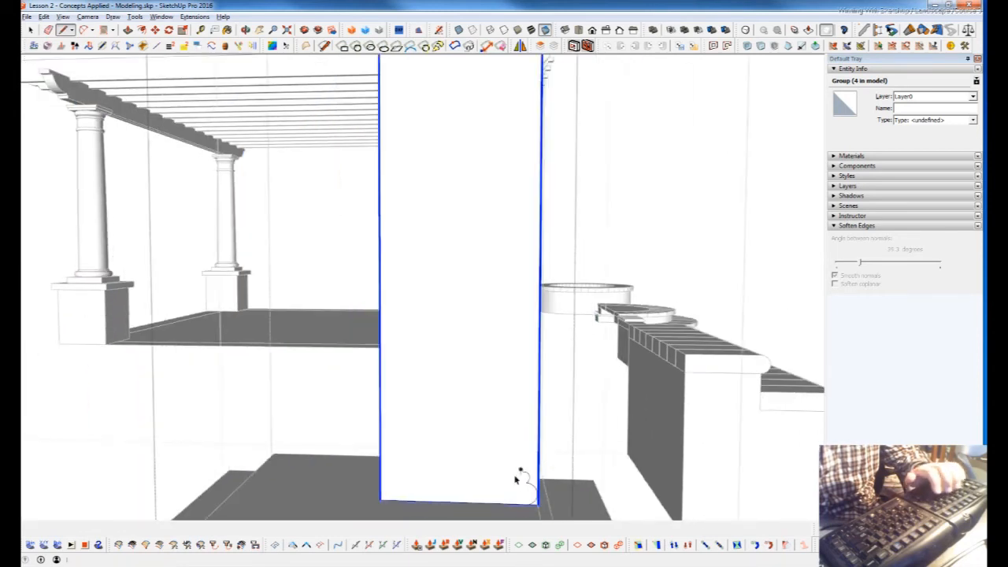
Select the whole column base profile, both arcs and the stepped lines, and stretch it vertically with Scale to make it taller.
{"action": "scroll", "coordinate": [473, 441], "scroll_direction": "down", "scroll_amount": 2}
{"action": "scroll", "coordinate": [464, 425], "scroll_direction": "down", "scroll_amount": 2}
{"action": "middle_click_drag", "start_coordinate": [470, 439], "coordinate": [461, 402]}
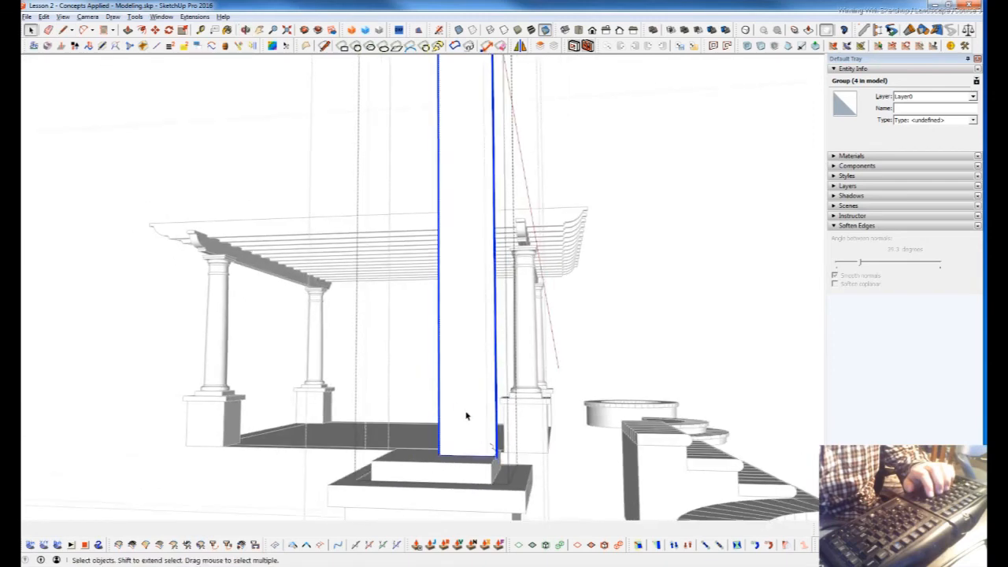
{"action": "scroll", "coordinate": [472, 425], "scroll_direction": "up", "scroll_amount": 1}
{"action": "scroll", "coordinate": [490, 457], "scroll_direction": "up", "scroll_amount": 5}
{"action": "scroll", "coordinate": [477, 477], "scroll_direction": "down", "scroll_amount": 4}
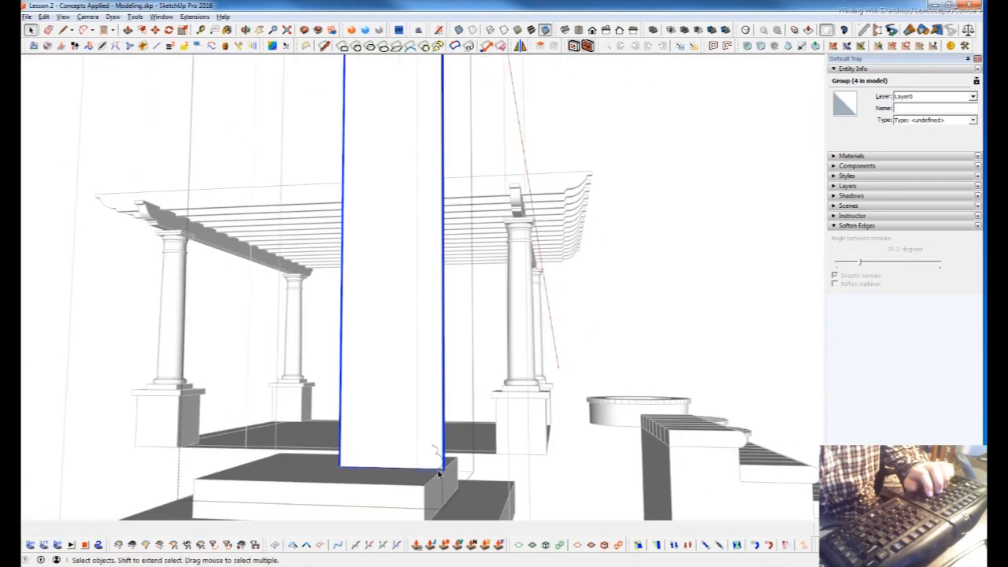
{"action": "scroll", "coordinate": [436, 465], "scroll_direction": "up", "scroll_amount": 3}
{"action": "scroll", "coordinate": [437, 473], "scroll_direction": "up", "scroll_amount": 3}
{"action": "key", "text": "p"}
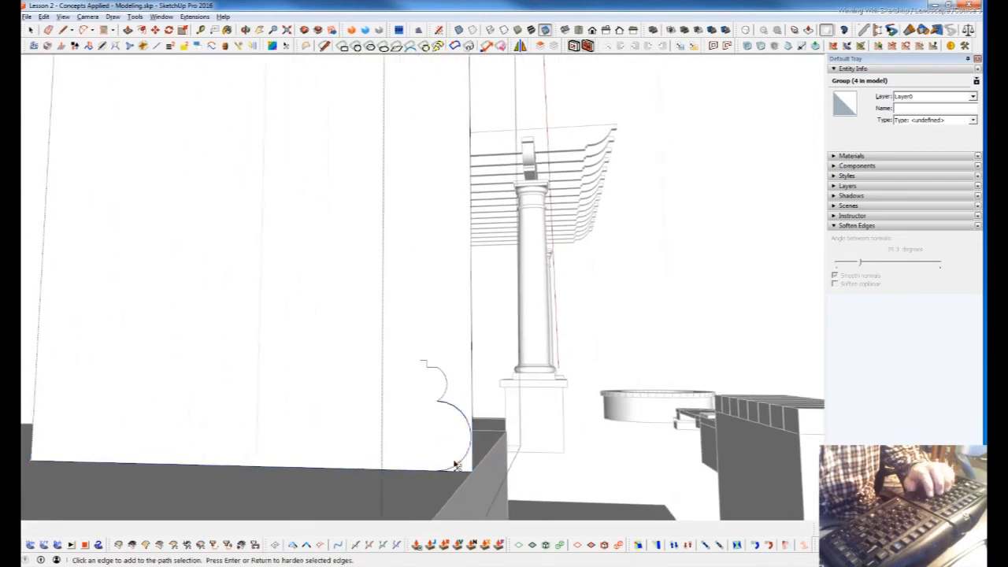
{"action": "left_click", "coordinate": [450, 472]}
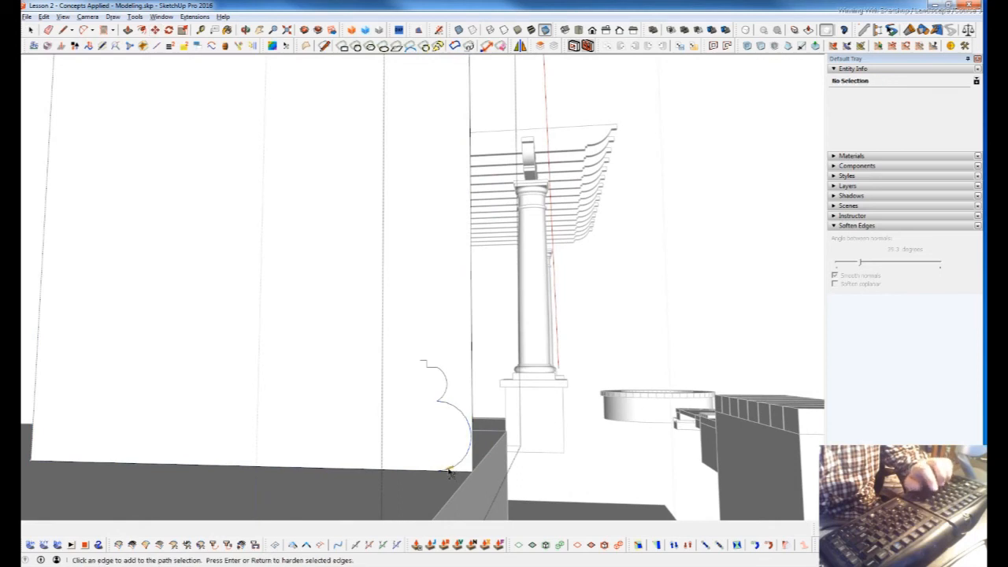
{"action": "scroll", "coordinate": [445, 471], "scroll_direction": "up", "scroll_amount": 2}
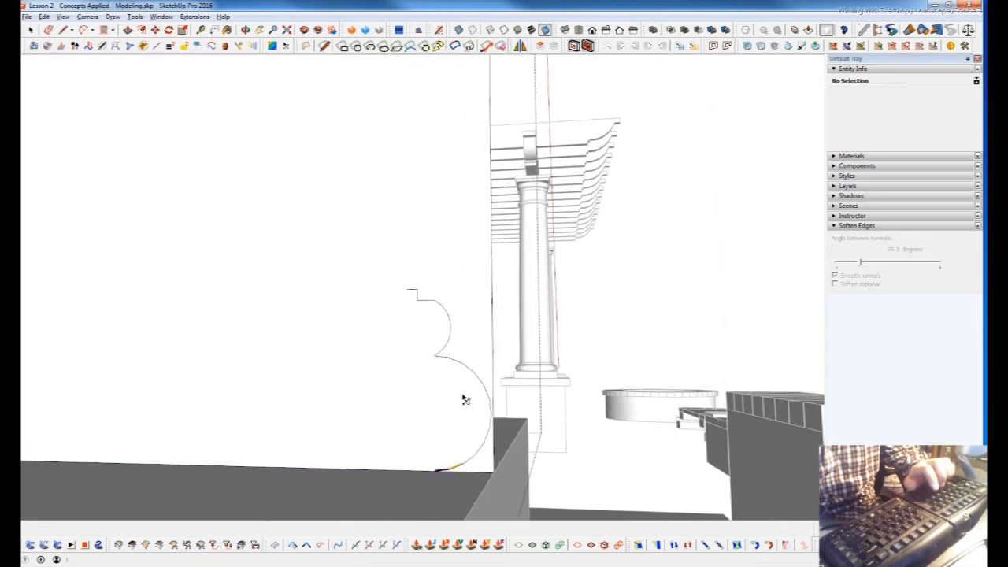
{"action": "left_click", "coordinate": [443, 357]}
{"action": "left_click", "coordinate": [412, 293], "text": "shift"}
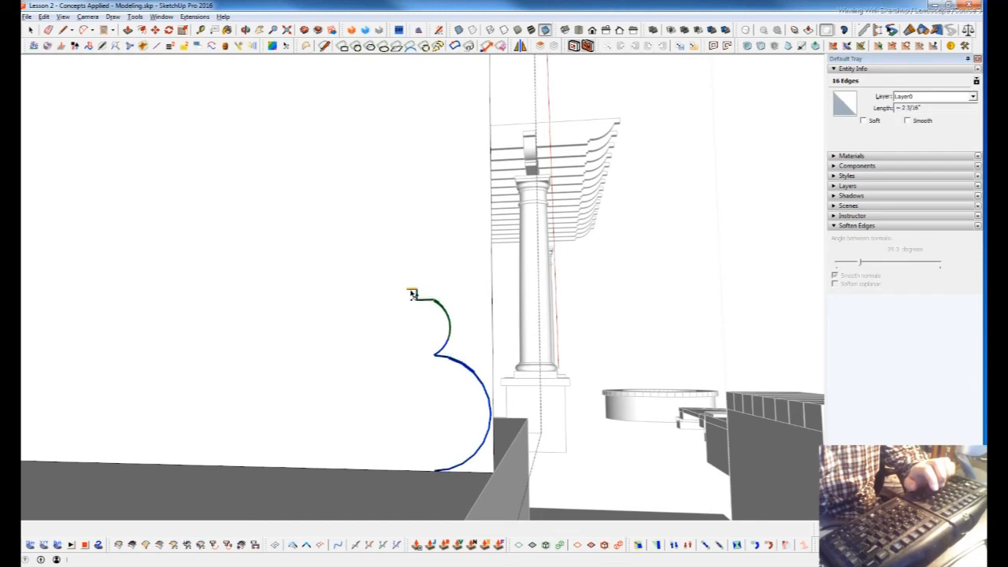
{"action": "key", "text": "s"}
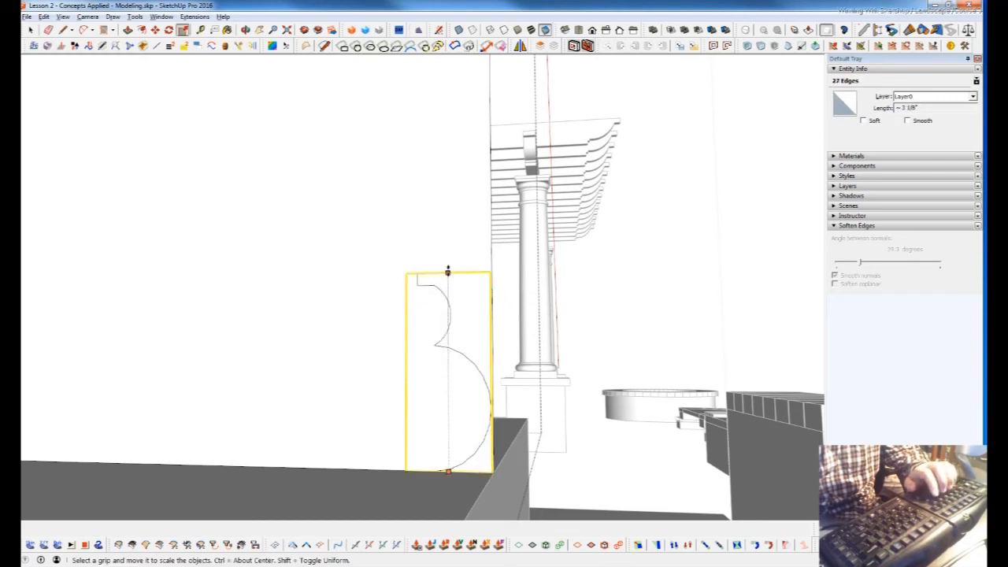
{"action": "left_click_drag", "start_coordinate": [447, 265], "coordinate": [552, 360]}
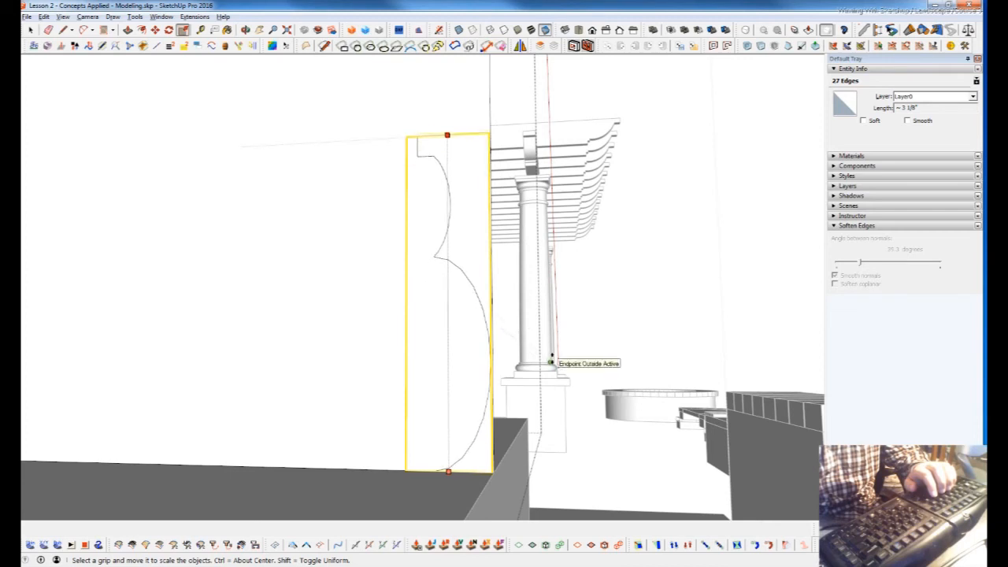
{"action": "left_click_drag", "start_coordinate": [551, 360], "coordinate": [552, 361]}
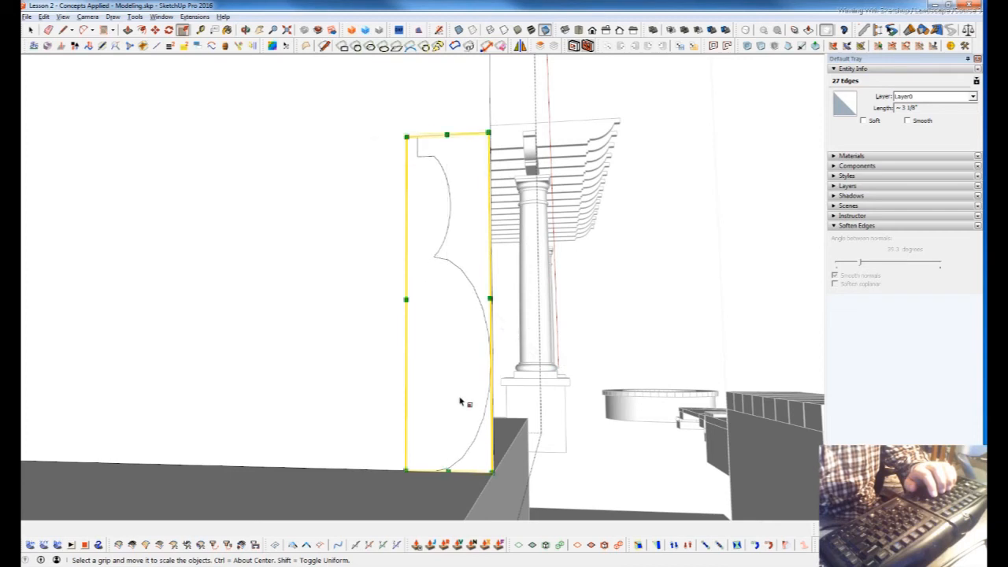
Move the base profile's smaller arc and stepped lines inward together, pulling the large arc's upper end with them.
{"action": "scroll", "coordinate": [457, 398], "scroll_direction": "down", "scroll_amount": 8}
{"action": "middle_click_drag", "start_coordinate": [451, 393], "coordinate": [471, 436]}
{"action": "scroll", "coordinate": [470, 394], "scroll_direction": "up", "scroll_amount": 5}
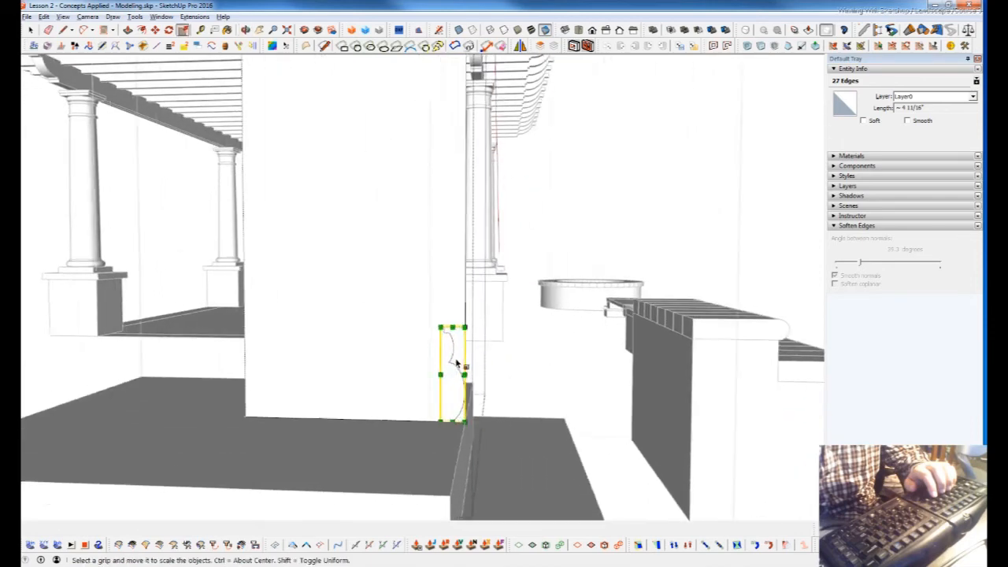
{"action": "key", "text": "space"}
{"action": "key", "text": "w"}
{"action": "left_click", "coordinate": [456, 400]}
{"action": "key", "text": "Return"}
{"action": "key", "text": "m"}
{"action": "left_click", "coordinate": [454, 400]}
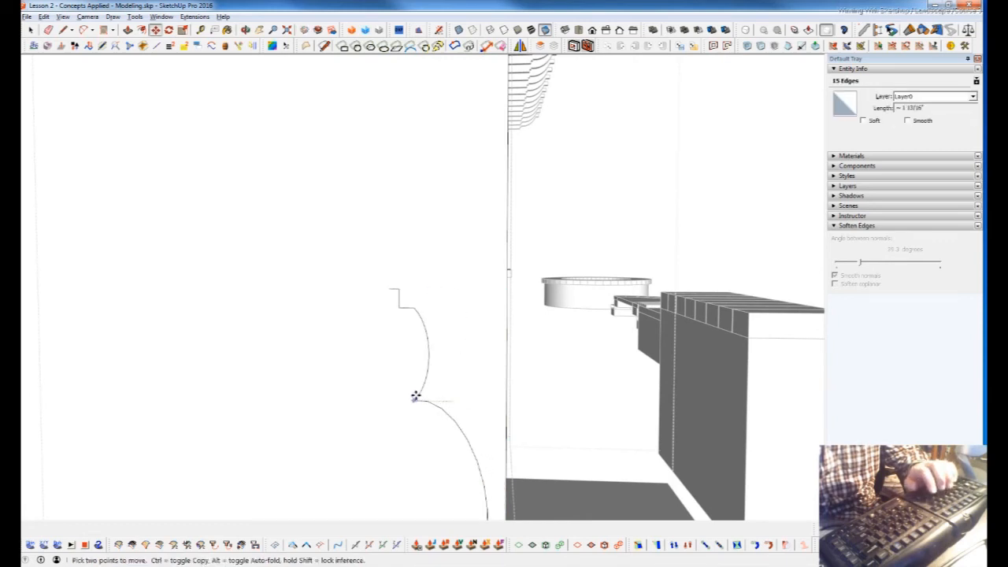
Shift the two upper step segments of the base profile inward, and move the smaller arc's upper endpoint slightly inward too.
{"action": "key", "text": "space"}
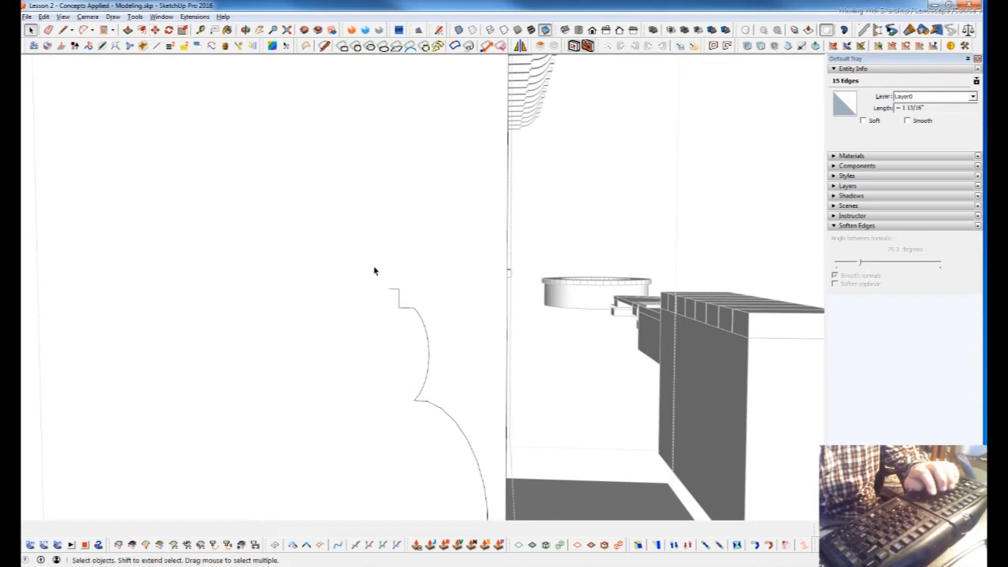
{"action": "left_click_drag", "start_coordinate": [404, 320], "coordinate": [403, 318]}
{"action": "key", "text": "m"}
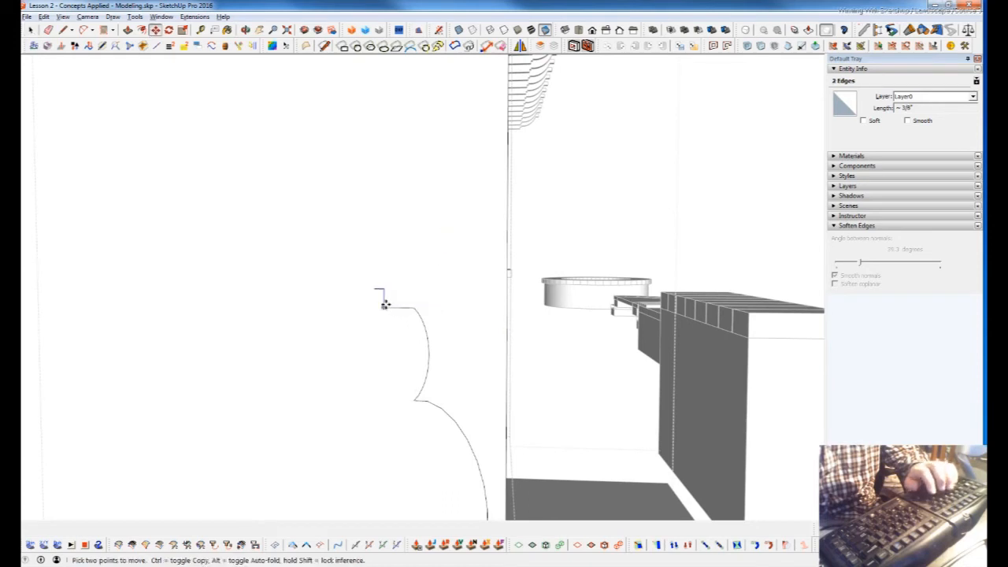
{"action": "key", "text": "space"}
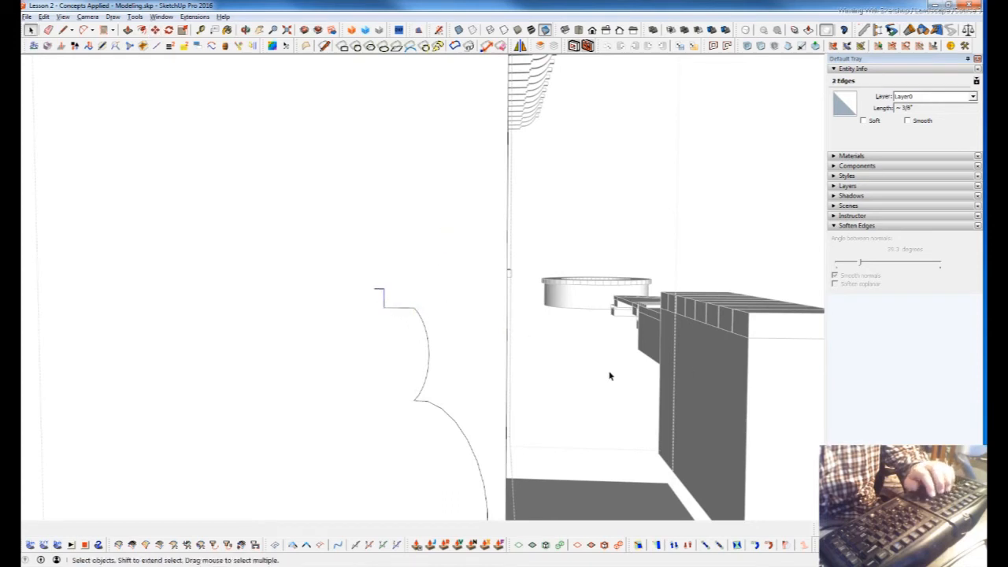
{"action": "left_click", "coordinate": [468, 358]}
{"action": "key", "text": "m"}
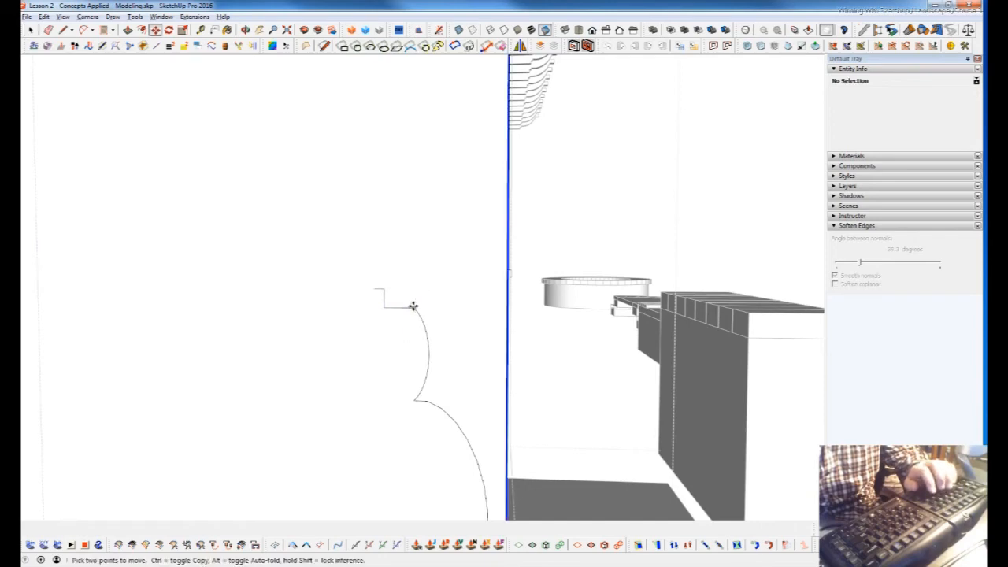
{"action": "left_click", "coordinate": [413, 306]}
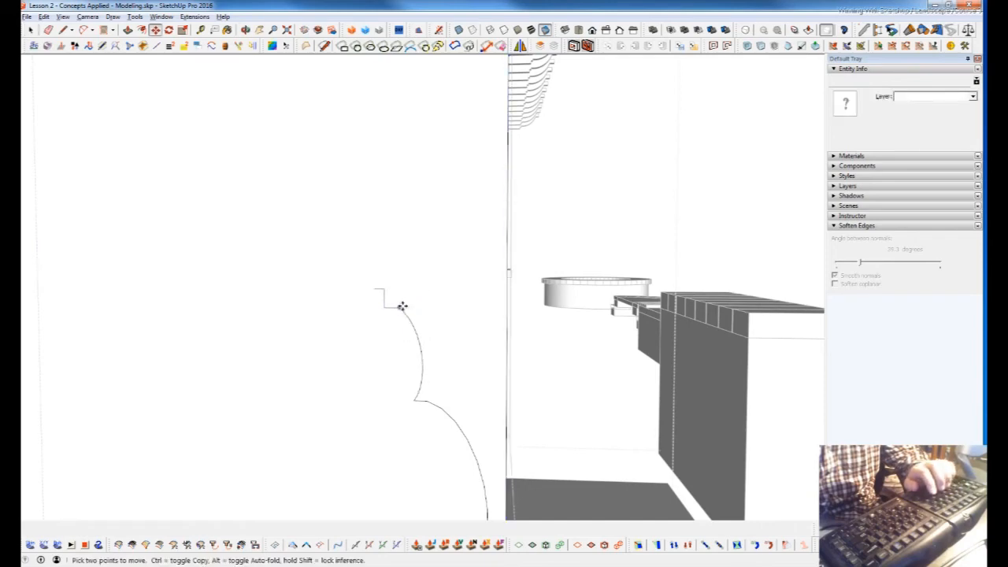
{"action": "scroll", "coordinate": [452, 322], "scroll_direction": "down", "scroll_amount": 2}
{"action": "key", "text": "space"}
Draw a half-round arc bulging outward at the upper outer corner of the tall face, directly below the cap block.
{"action": "scroll", "coordinate": [504, 351], "scroll_direction": "down", "scroll_amount": 5}
{"action": "scroll", "coordinate": [498, 343], "scroll_direction": "up", "scroll_amount": 2}
{"action": "scroll", "coordinate": [498, 342], "scroll_direction": "up", "scroll_amount": 1}
{"action": "middle_click_drag", "start_coordinate": [498, 342], "coordinate": [454, 449], "text": "shift"}
{"action": "scroll", "coordinate": [455, 449], "scroll_direction": "down", "scroll_amount": 6}
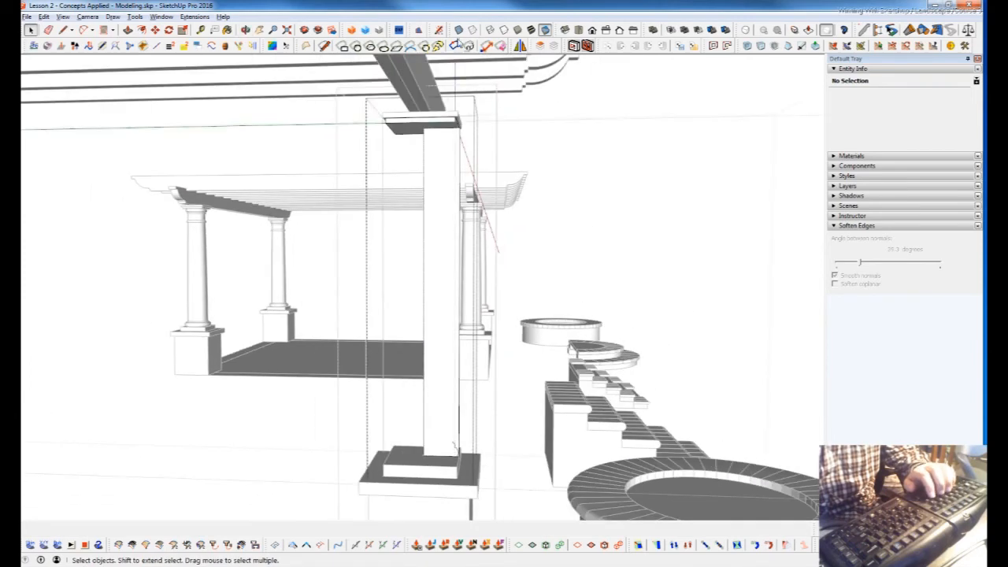
{"action": "scroll", "coordinate": [470, 174], "scroll_direction": "up", "scroll_amount": 5}
{"action": "mouse_move", "coordinate": [468, 169]}
{"action": "middle_mouse_down"}
{"action": "mouse_move", "coordinate": [421, 171]}
{"action": "mouse_move", "coordinate": [423, 128]}
{"action": "middle_mouse_up"}
{"action": "key", "text": "l"}
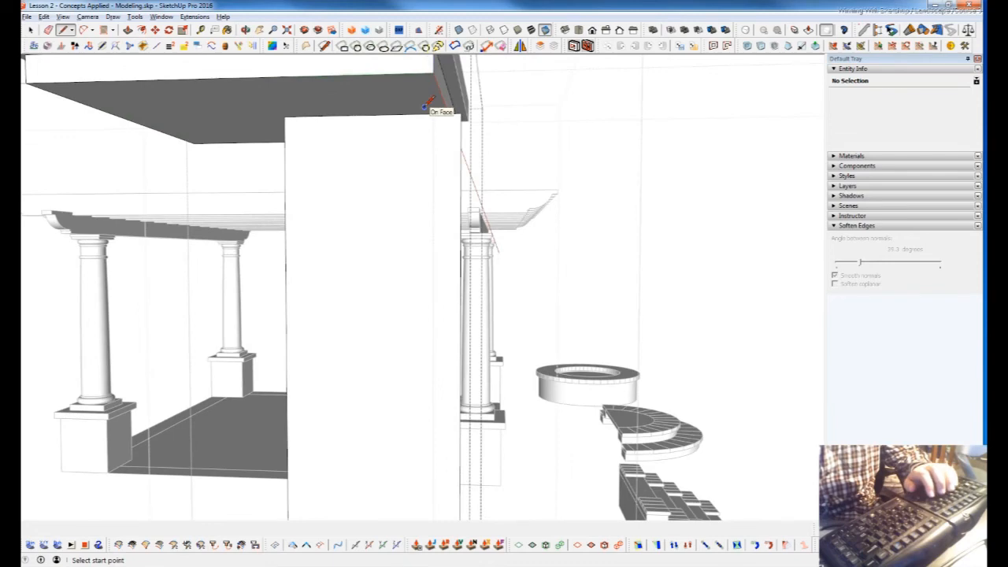
{"action": "mouse_move", "coordinate": [454, 113]}
{"action": "middle_mouse_down"}
{"action": "mouse_move", "coordinate": [462, 147]}
{"action": "mouse_move", "coordinate": [439, 124]}
{"action": "middle_mouse_up"}
{"action": "key", "text": "c"}
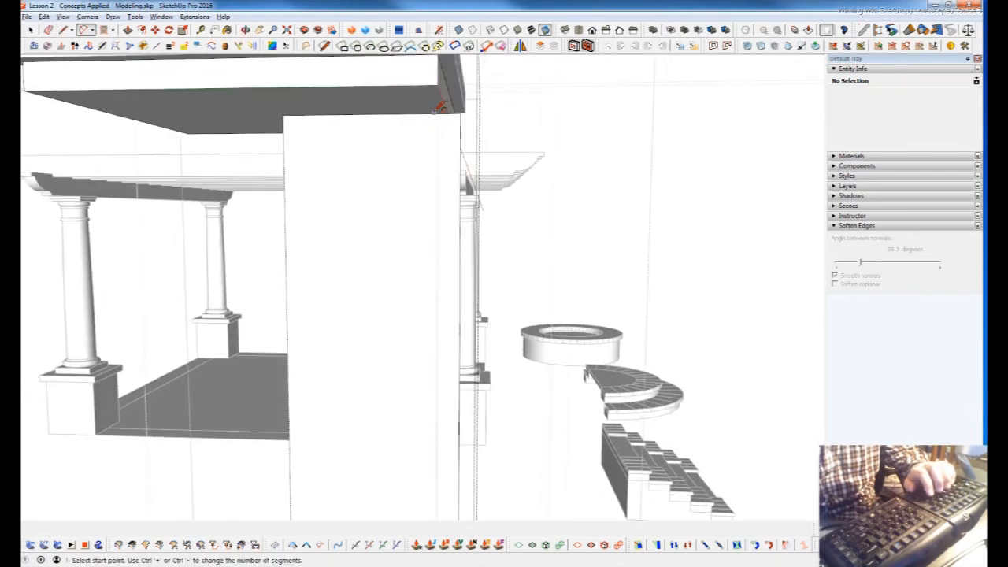
{"action": "left_click", "coordinate": [439, 108]}
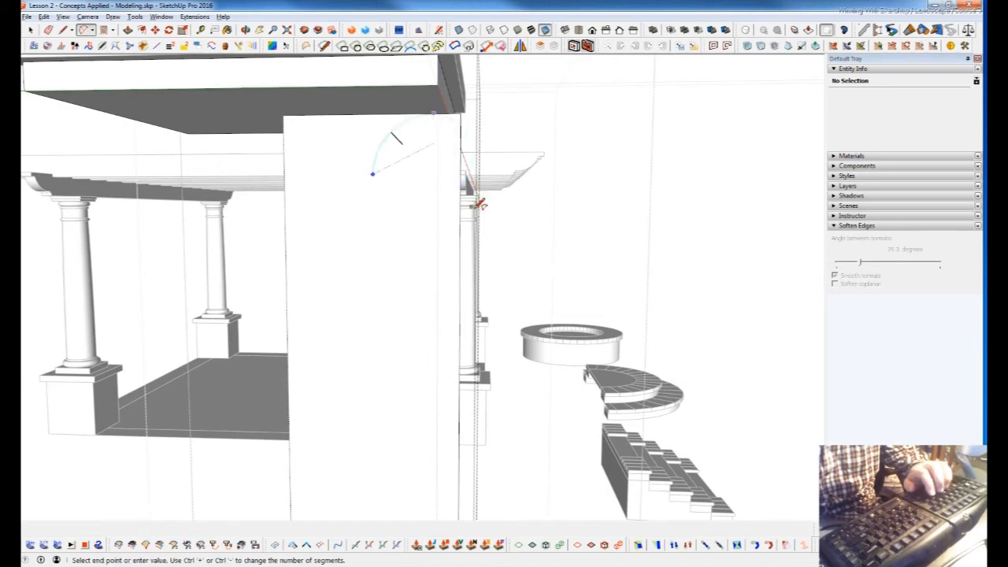
{"action": "left_click", "coordinate": [433, 152]}
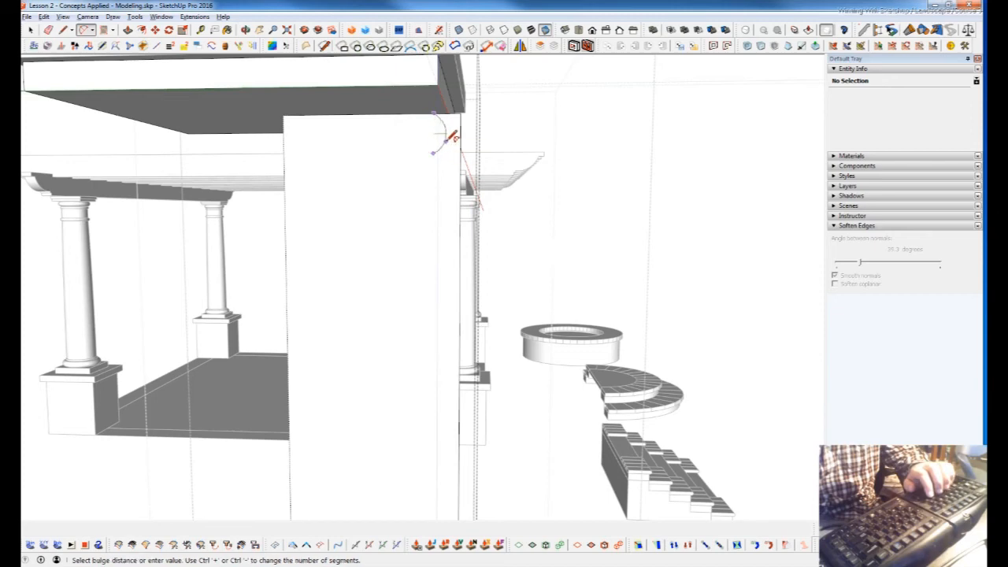
{"action": "left_click", "coordinate": [460, 139]}
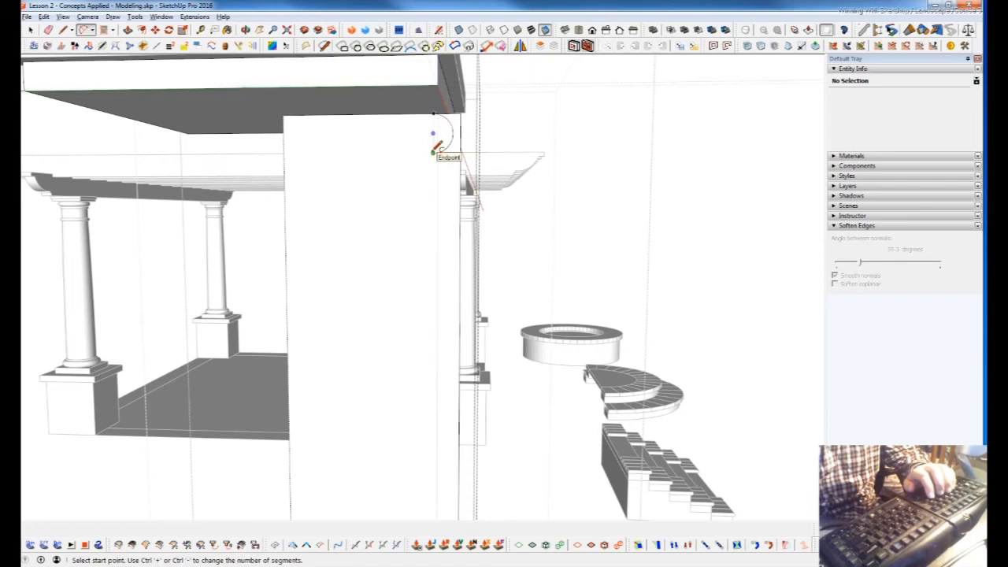
Draw a short line inward from the upper arc's lower end and a longer vertical line down from it.
{"action": "key", "text": "l"}
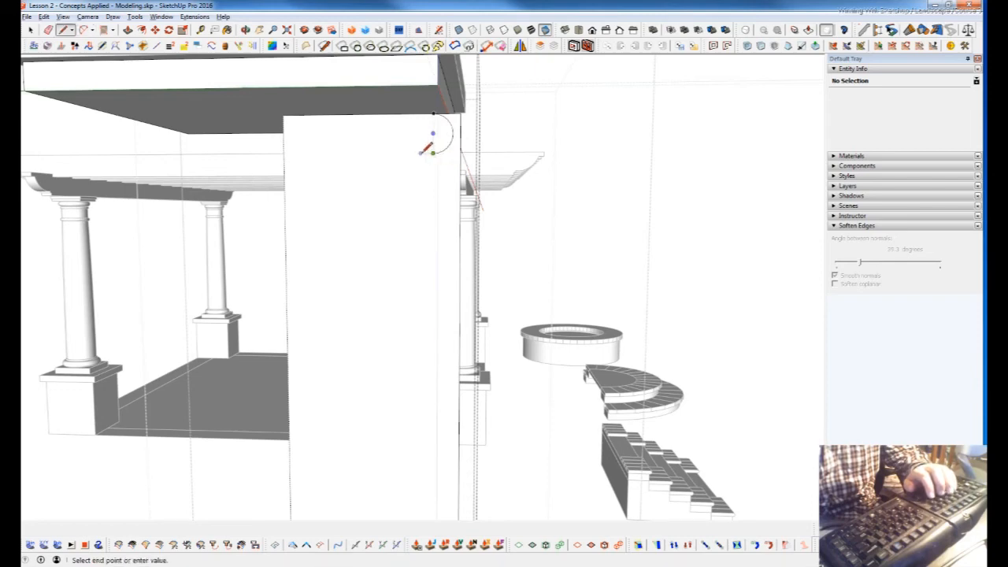
{"action": "scroll", "coordinate": [432, 148], "scroll_direction": "up", "scroll_amount": 3}
{"action": "scroll", "coordinate": [432, 219], "scroll_direction": "down", "scroll_amount": 3}
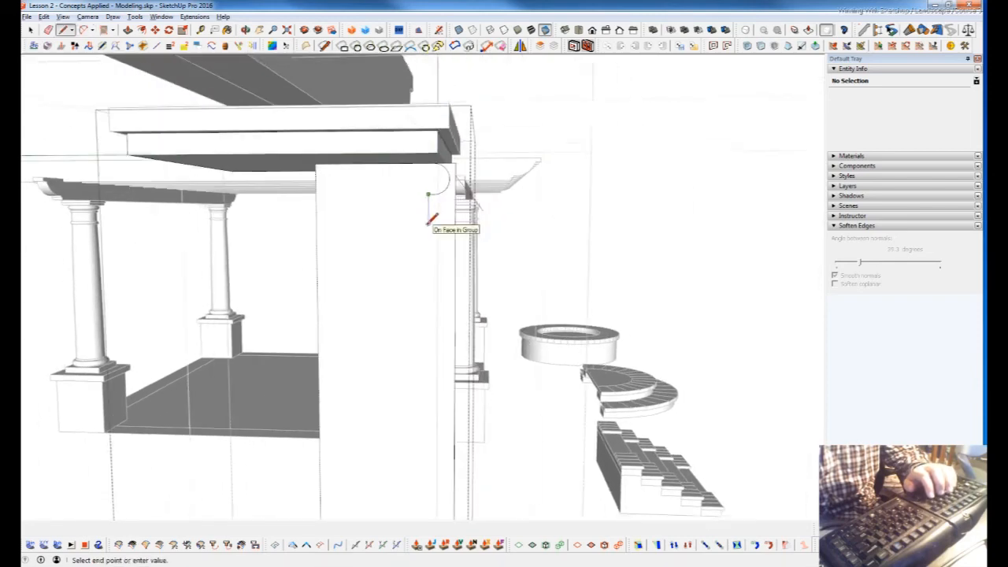
{"action": "key", "text": "shift"}
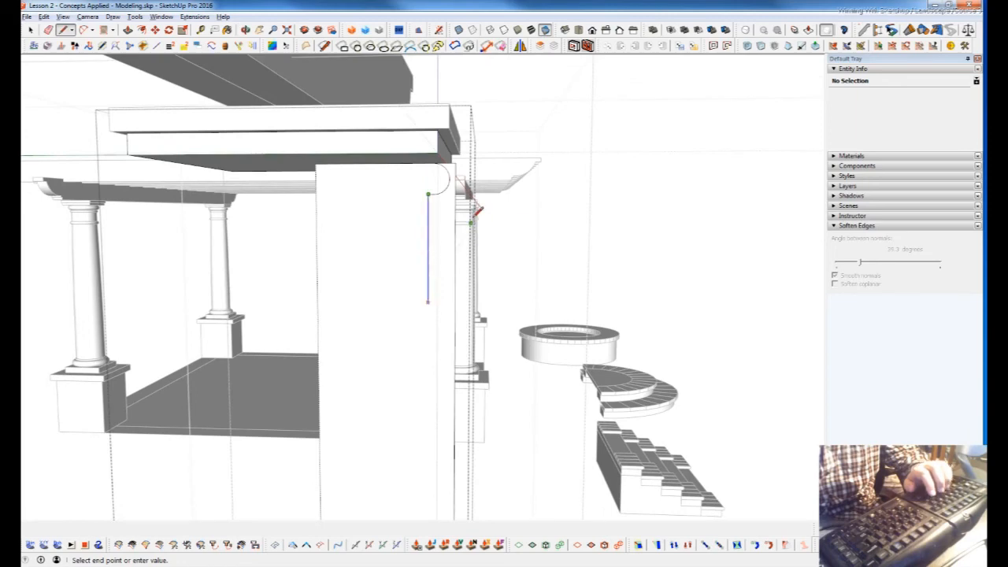
{"action": "left_click", "coordinate": [428, 288]}
Try to draw a small half-round arc below the lower end of the vertical line.
{"action": "scroll", "coordinate": [437, 286], "scroll_direction": "up", "scroll_amount": 2}
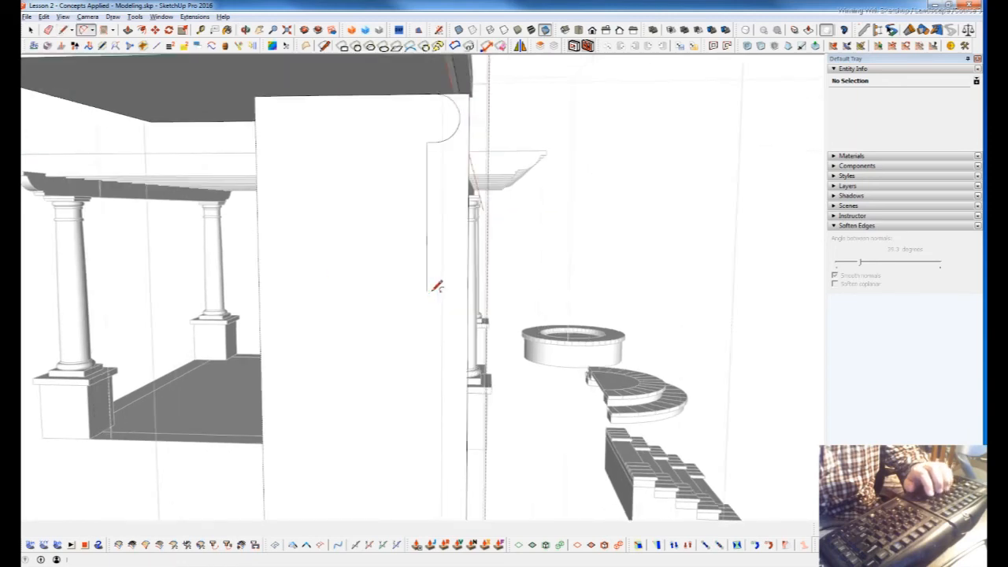
{"action": "left_click", "coordinate": [427, 291]}
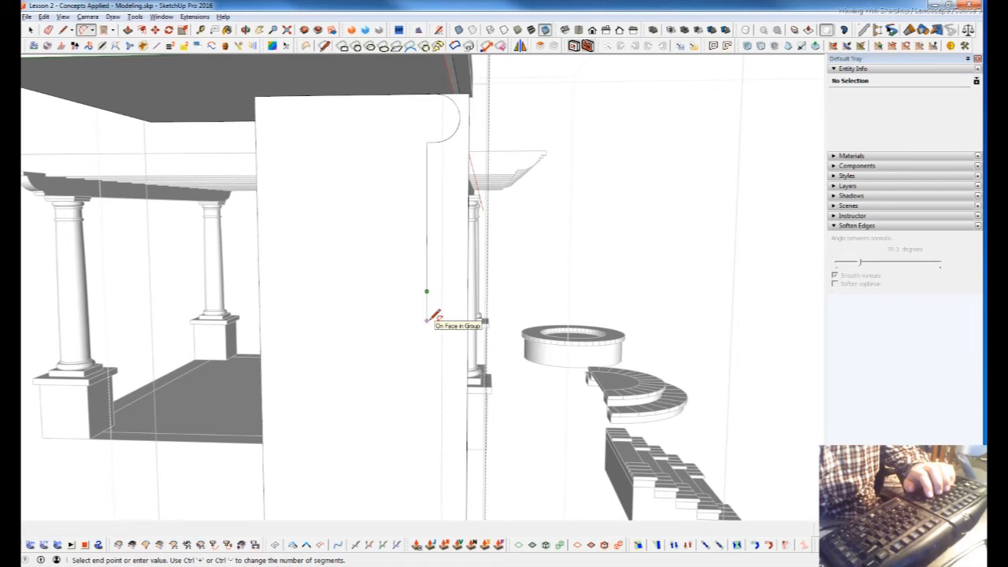
{"action": "left_click", "coordinate": [427, 319]}
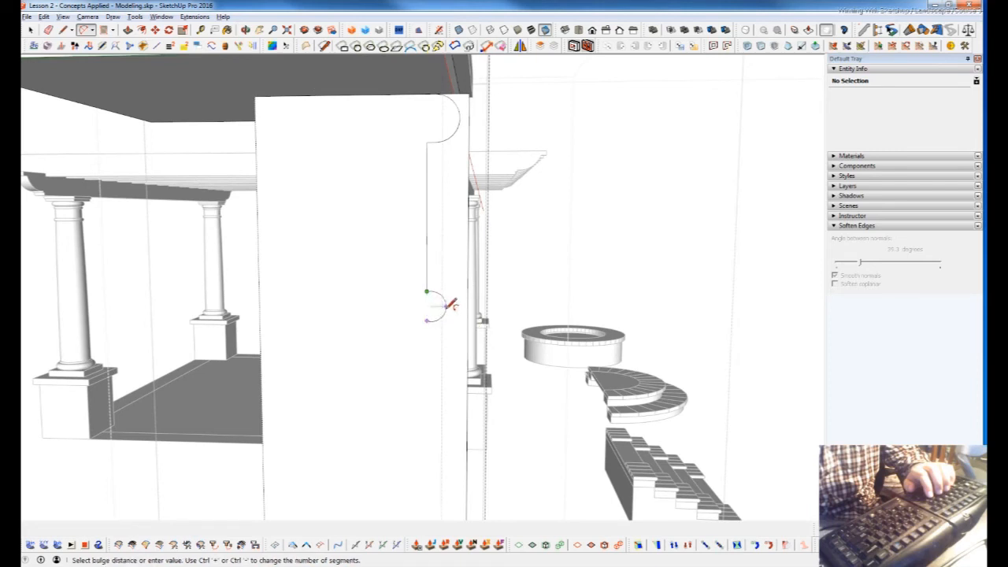
{"action": "left_click", "coordinate": [446, 306]}
{"action": "scroll", "coordinate": [444, 291], "scroll_direction": "up", "scroll_amount": 2}
{"action": "key", "text": "ctrl+z"}
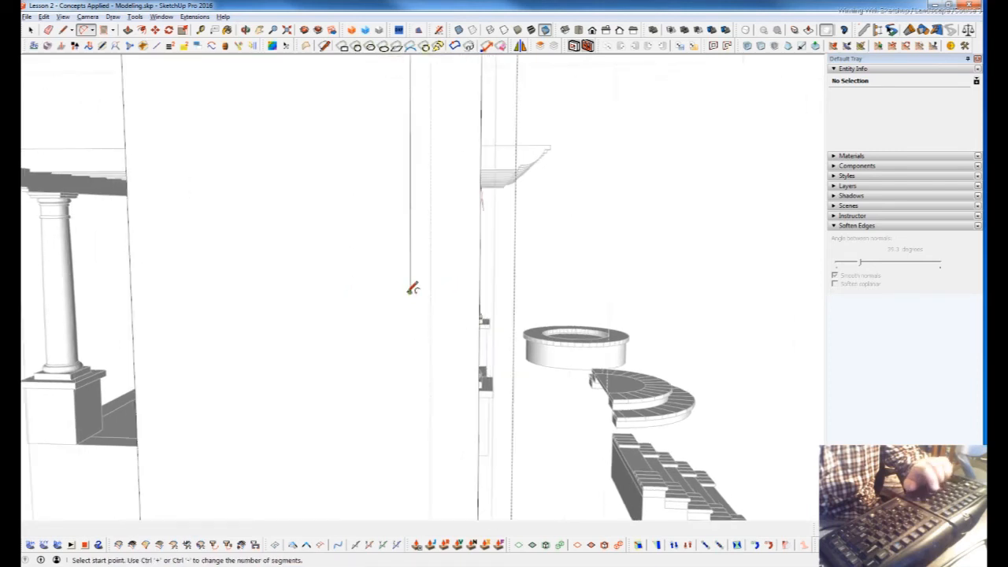
Draw a small outward-bulging arc from the vertical line's lower end to a point directly below it.
{"action": "left_click", "coordinate": [410, 292]}
{"action": "left_click", "coordinate": [410, 356]}
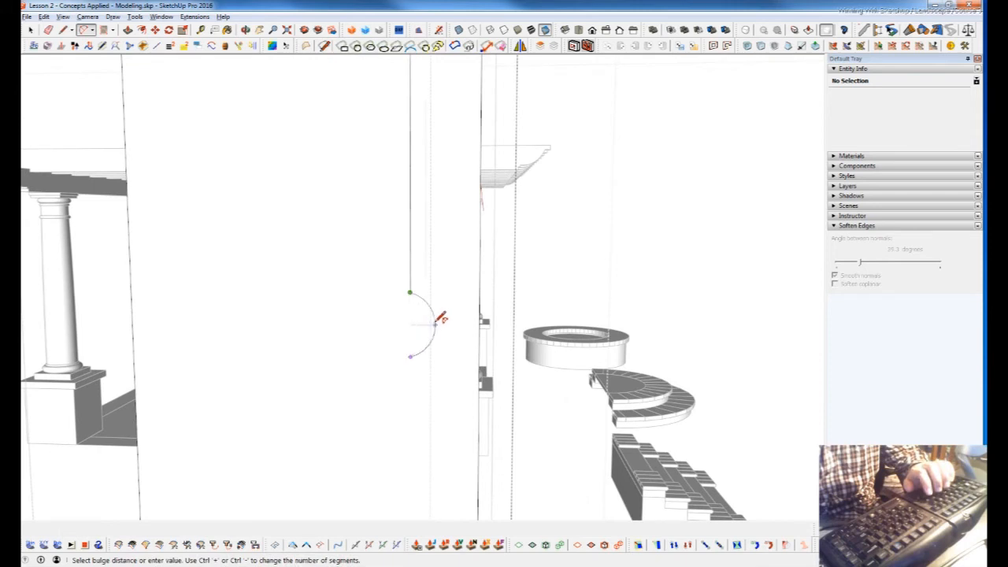
{"action": "left_click", "coordinate": [441, 318]}
{"action": "scroll", "coordinate": [405, 175], "scroll_direction": "down", "scroll_amount": 6}
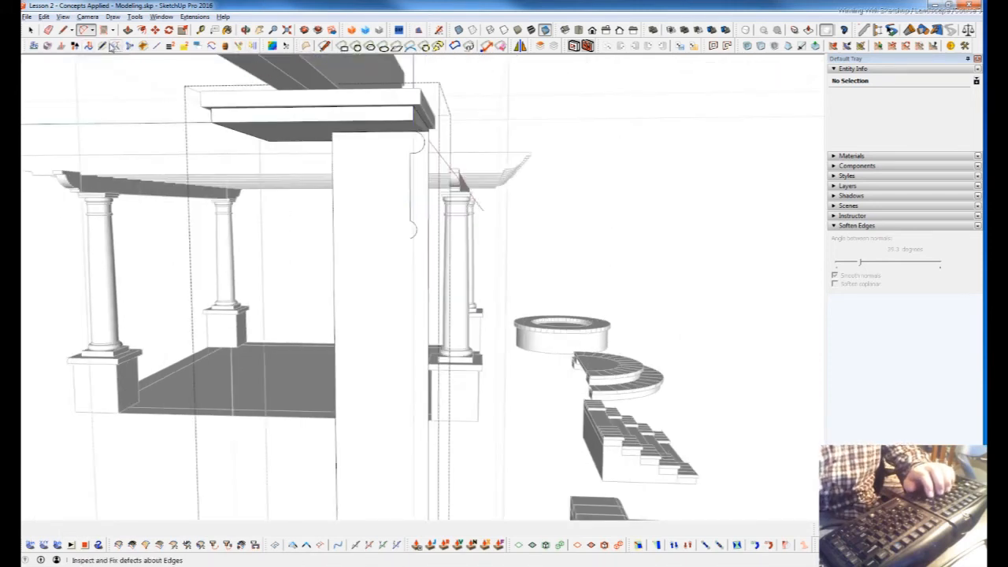
Start a Classic Bezier curve at the upper end of the base profile and end it at the small neck arc's lower end.
{"action": "left_click", "coordinate": [113, 16]}
{"action": "mouse_move", "coordinate": [146, 41]}
{"action": "mouse_move", "coordinate": [156, 69]}
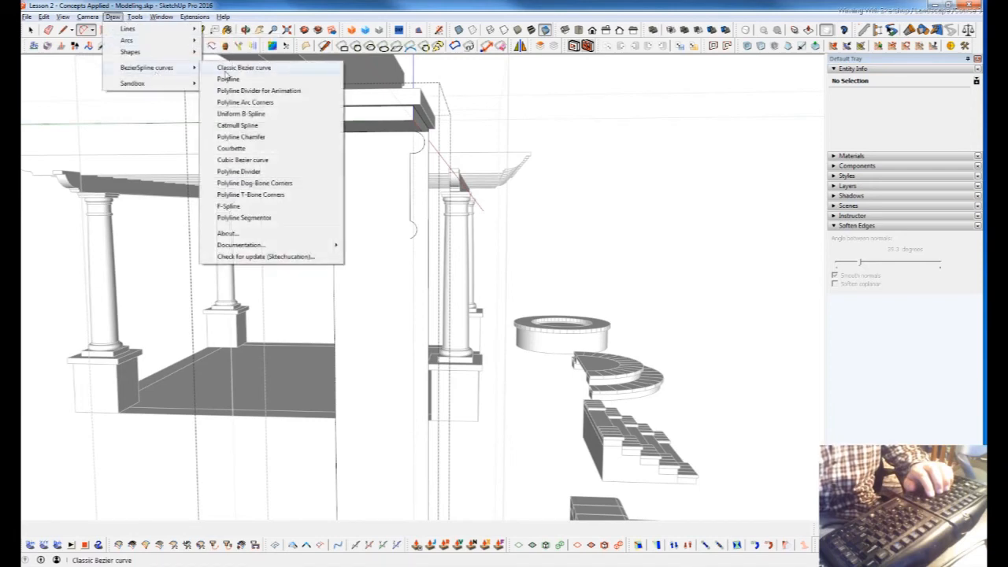
{"action": "left_click", "coordinate": [227, 68]}
{"action": "middle_click_drag", "start_coordinate": [409, 229], "coordinate": [389, 211]}
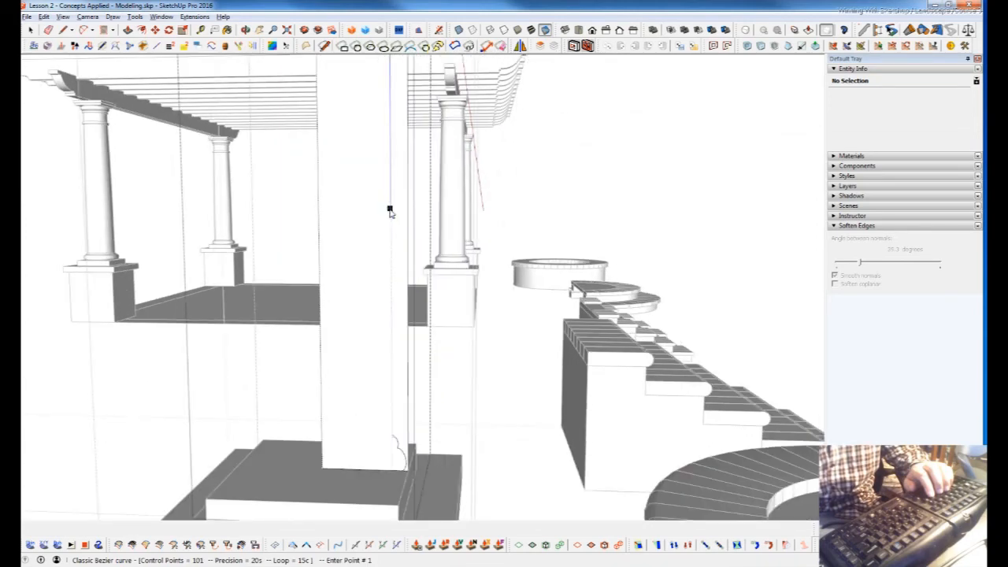
{"action": "scroll", "coordinate": [391, 458], "scroll_direction": "up", "scroll_amount": 2}
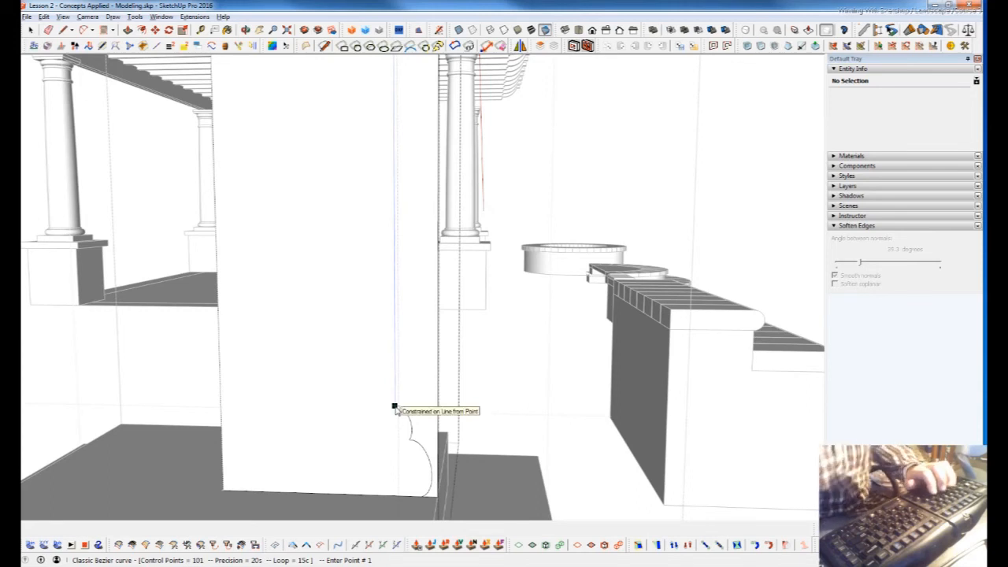
{"action": "scroll", "coordinate": [394, 409], "scroll_direction": "up", "scroll_amount": 3}
{"action": "scroll", "coordinate": [400, 407], "scroll_direction": "up", "scroll_amount": 1}
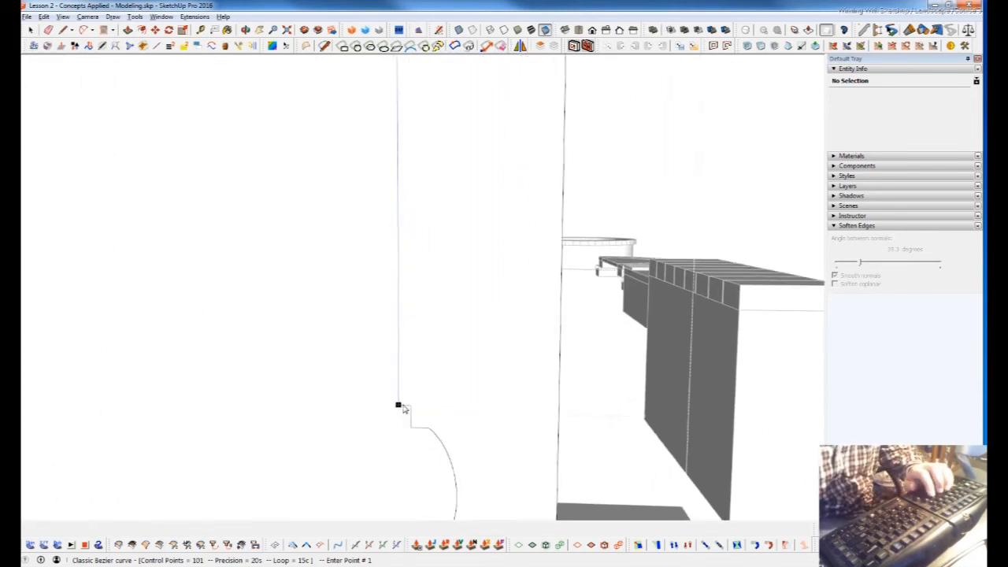
{"action": "left_click", "coordinate": [398, 406]}
{"action": "scroll", "coordinate": [398, 406], "scroll_direction": "down", "scroll_amount": 4}
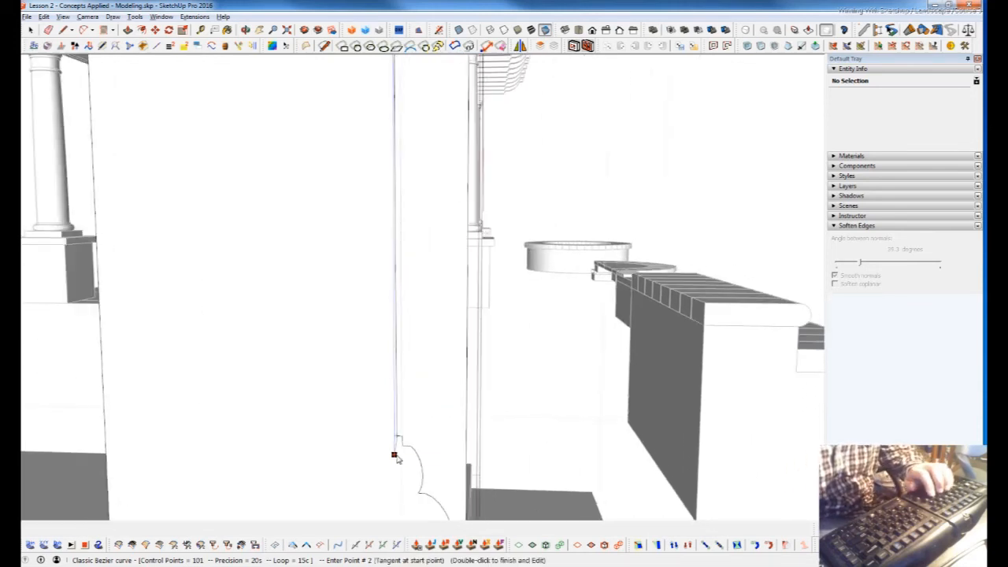
{"action": "scroll", "coordinate": [420, 338], "scroll_direction": "down", "scroll_amount": 3}
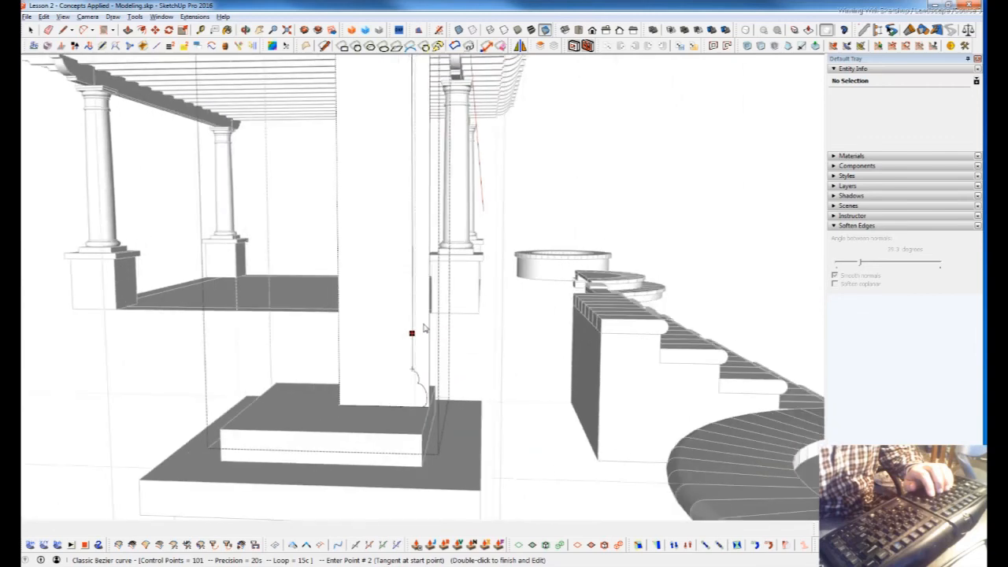
{"action": "scroll", "coordinate": [426, 230], "scroll_direction": "up", "scroll_amount": 3}
{"action": "left_click", "coordinate": [423, 218]}
{"action": "scroll", "coordinate": [425, 209], "scroll_direction": "down", "scroll_amount": 3}
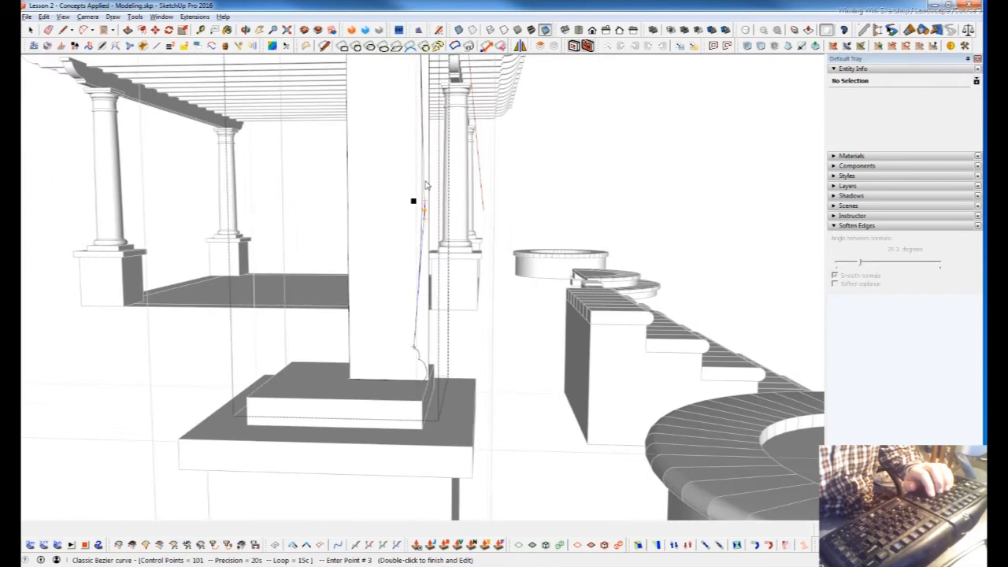
Place two control points that bow the Bezier curve slightly outward along the column shaft, fine-tune its bulge and finish the curve.
{"action": "middle_click_drag", "start_coordinate": [365, 97], "coordinate": [384, 323]}
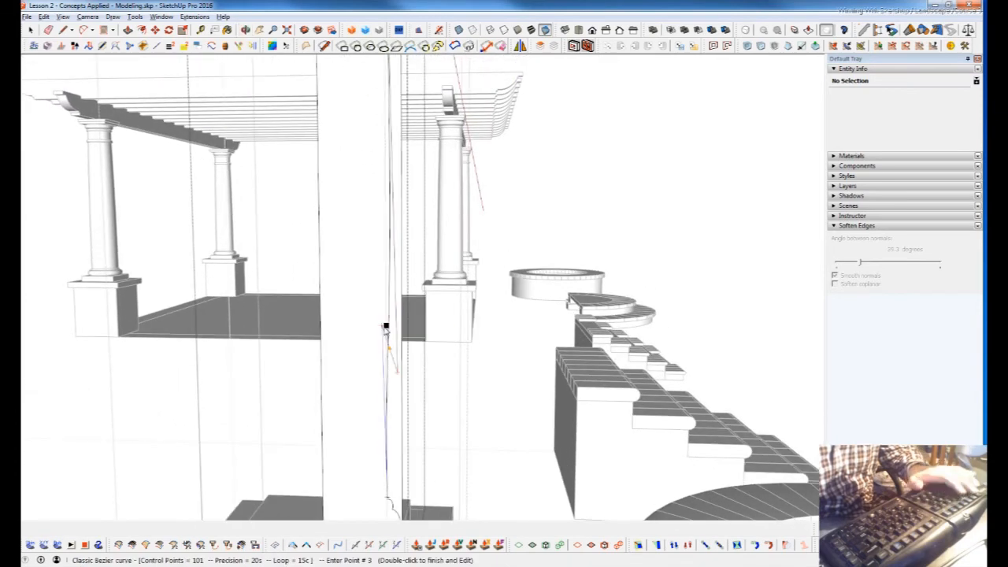
{"action": "scroll", "coordinate": [386, 327], "scroll_direction": "down", "scroll_amount": 3}
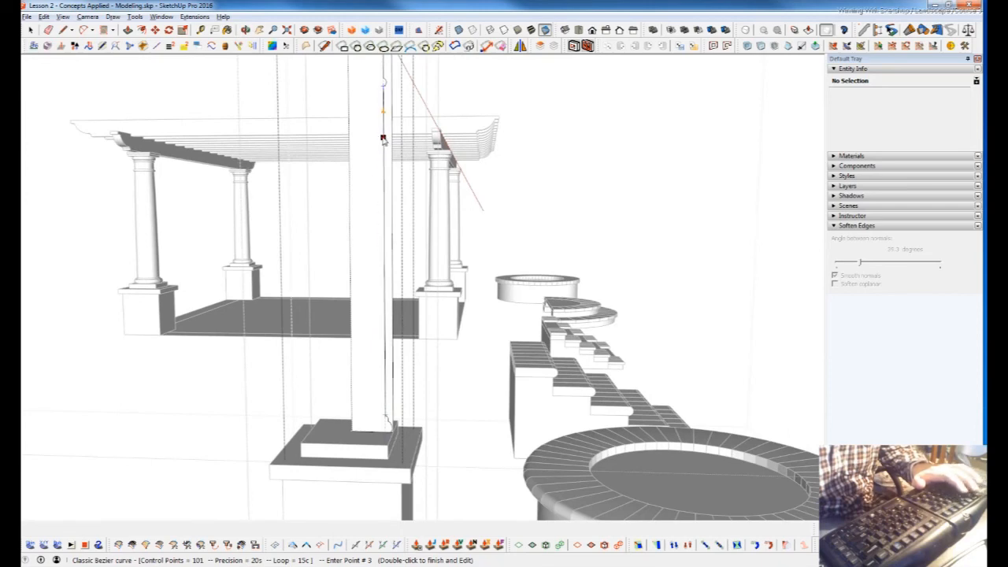
{"action": "scroll", "coordinate": [382, 140], "scroll_direction": "up", "scroll_amount": 2}
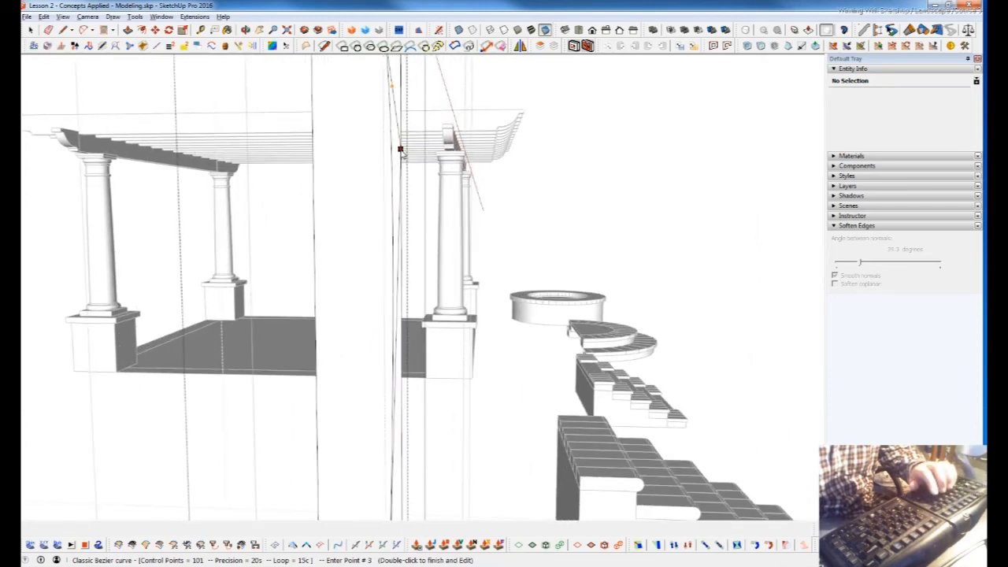
{"action": "scroll", "coordinate": [400, 150], "scroll_direction": "down", "scroll_amount": 3}
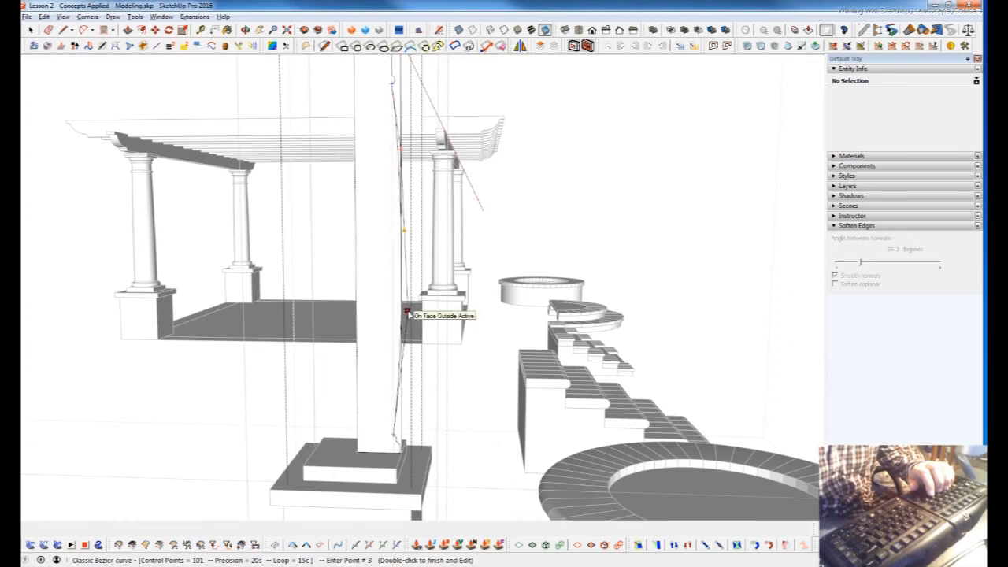
{"action": "double_click", "coordinate": [401, 311]}
{"action": "scroll", "coordinate": [406, 221], "scroll_direction": "up", "scroll_amount": 5}
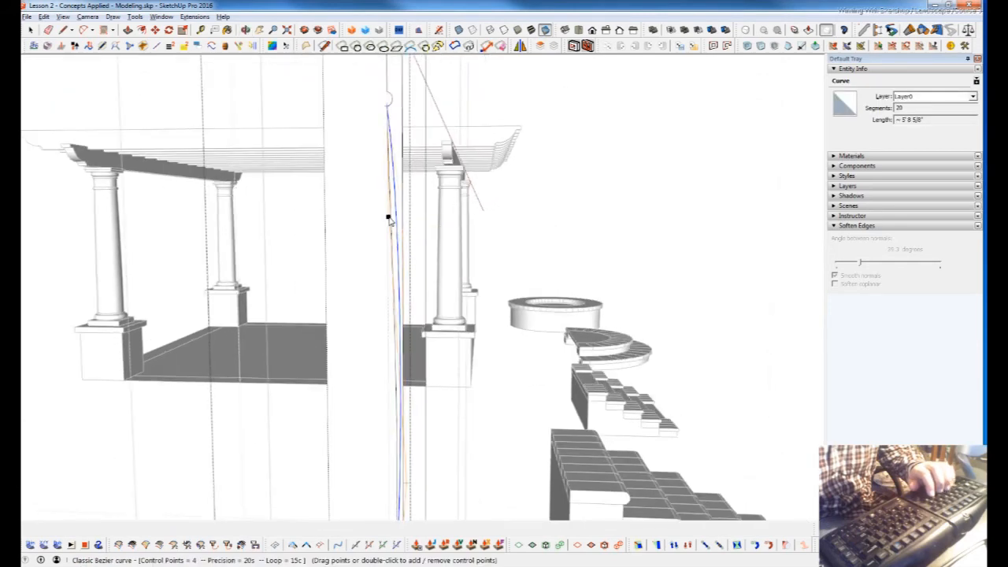
{"action": "middle_click_drag", "start_coordinate": [363, 201], "coordinate": [362, 205]}
{"action": "scroll", "coordinate": [365, 265], "scroll_direction": "down", "scroll_amount": 5}
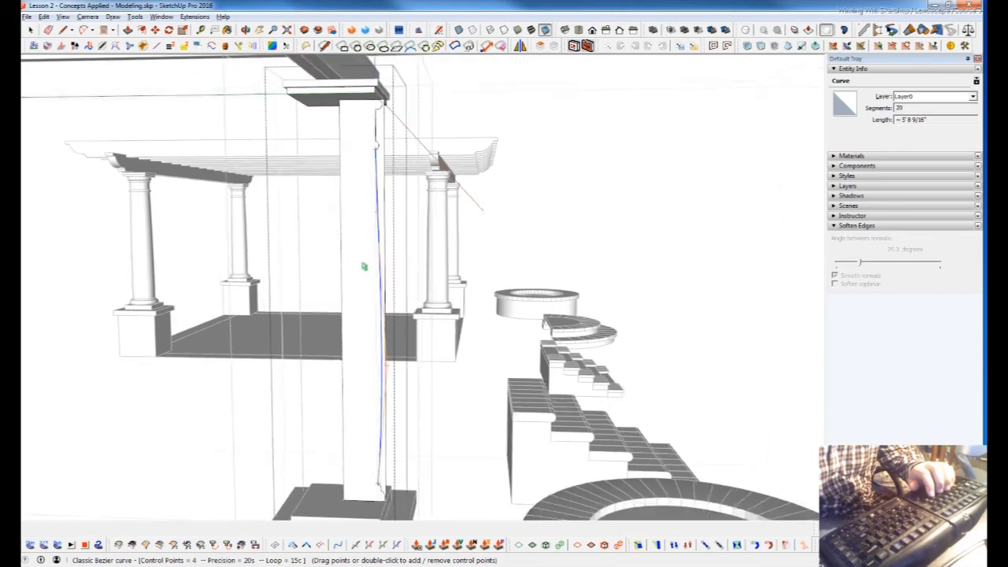
{"action": "key", "text": "space"}
{"action": "scroll", "coordinate": [364, 394], "scroll_direction": "up", "scroll_amount": 2}
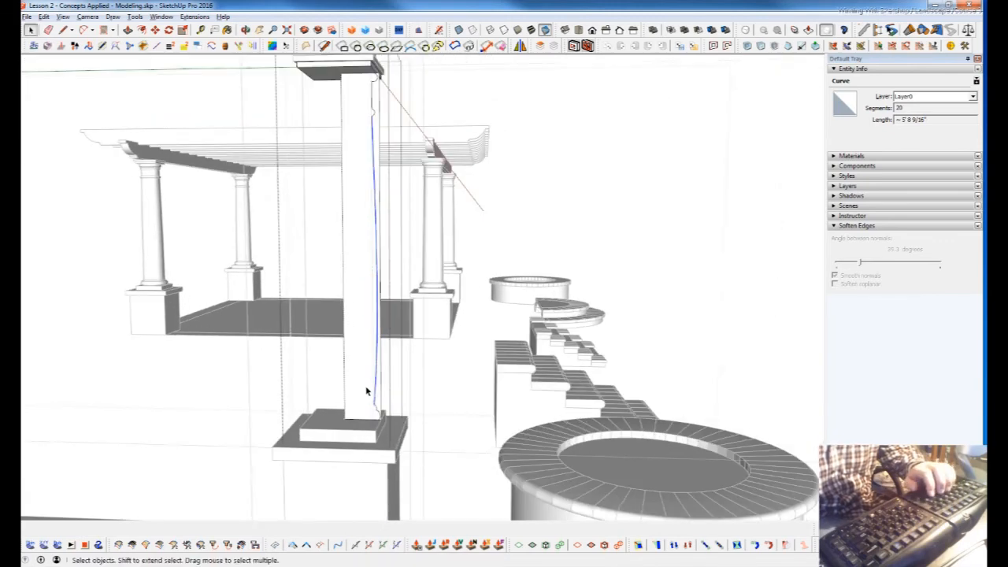
Reopen the shaft's Classic Bezier curve for editing, review its shape and exit the edit.
{"action": "right_click", "coordinate": [374, 379]}
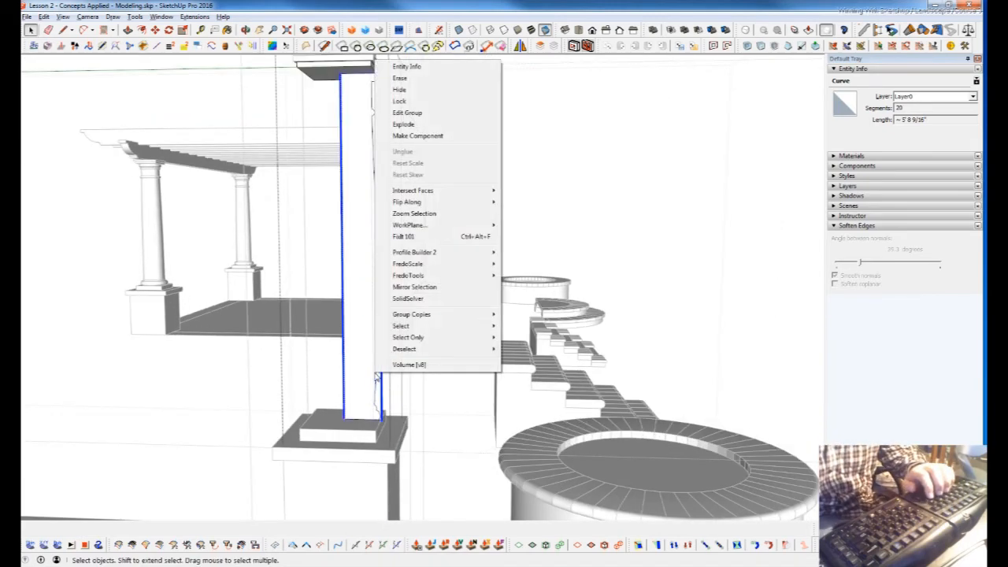
{"action": "key", "text": "Escape"}
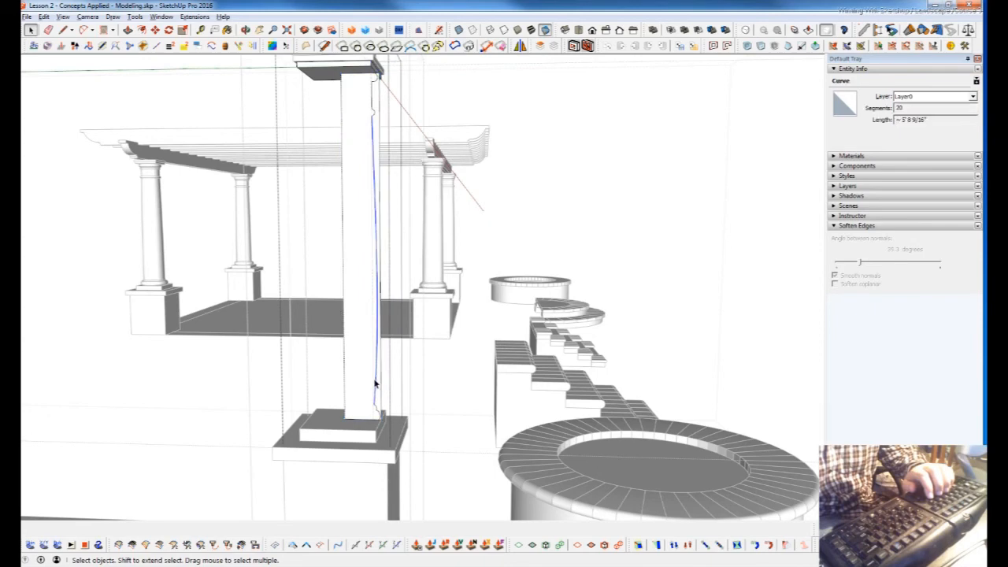
{"action": "right_click", "coordinate": [375, 381]}
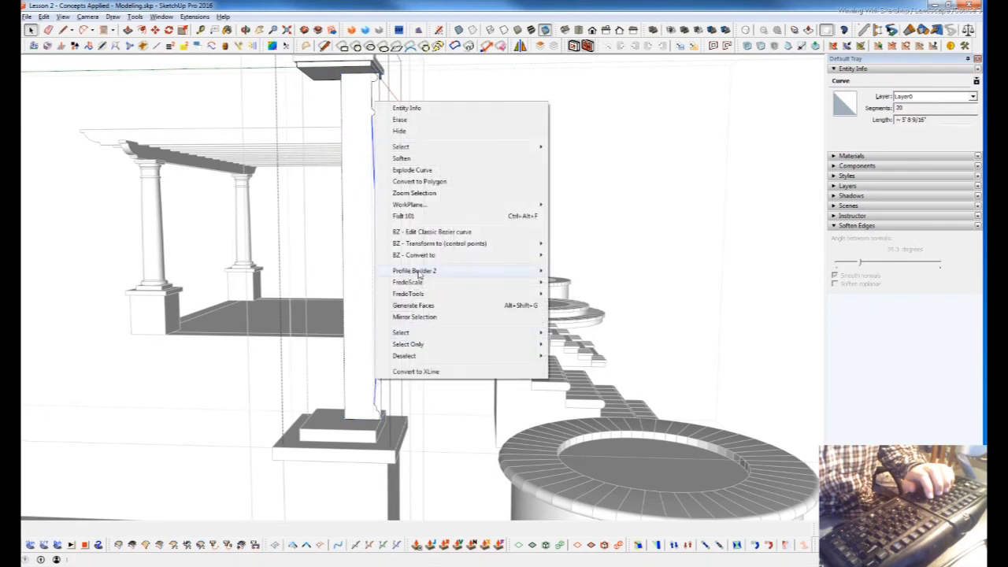
{"action": "left_click", "coordinate": [425, 232]}
{"action": "scroll", "coordinate": [393, 312], "scroll_direction": "up", "scroll_amount": 3}
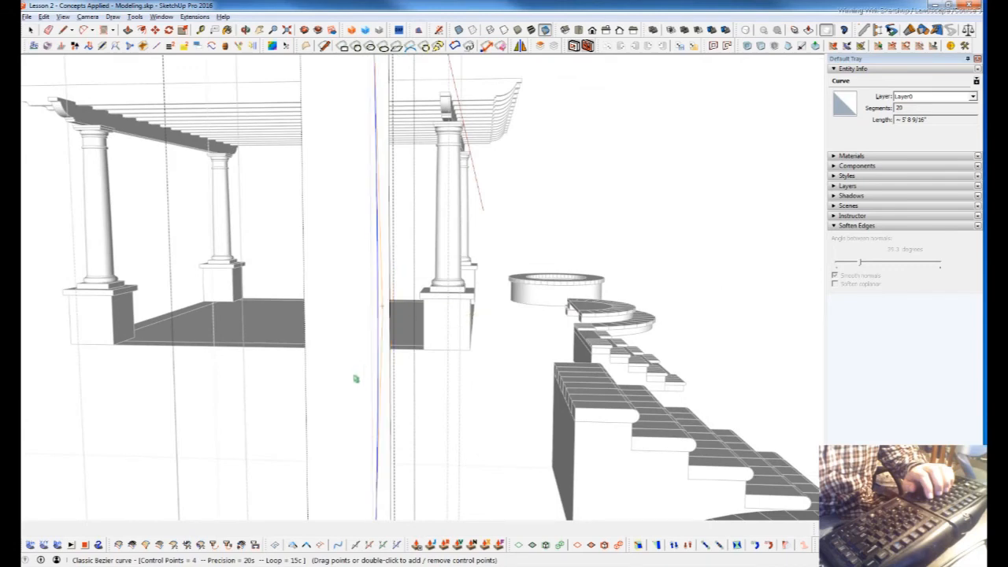
{"action": "scroll", "coordinate": [367, 290], "scroll_direction": "down", "scroll_amount": 2}
{"action": "scroll", "coordinate": [367, 290], "scroll_direction": "down", "scroll_amount": 2}
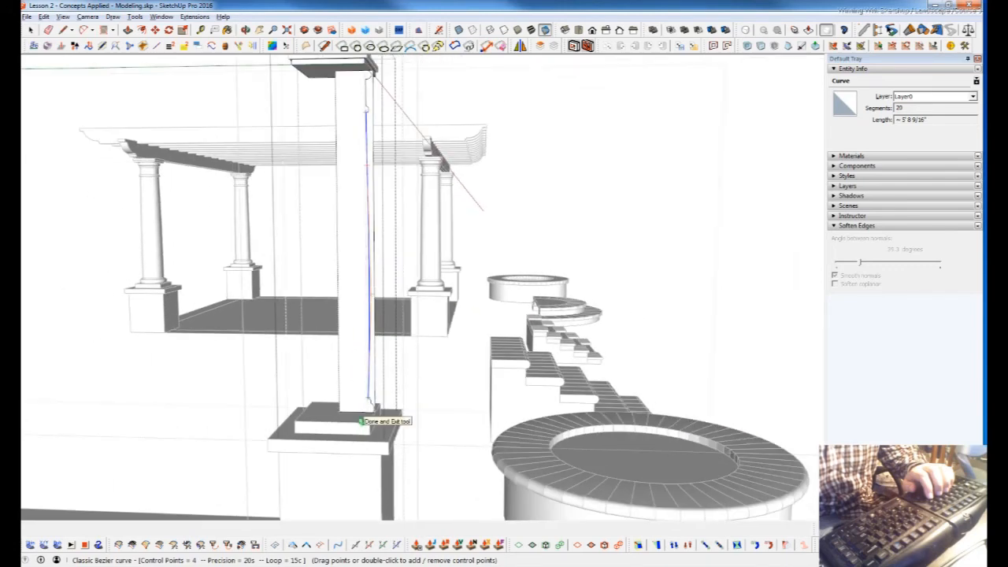
{"action": "scroll", "coordinate": [361, 421], "scroll_direction": "down", "scroll_amount": 2}
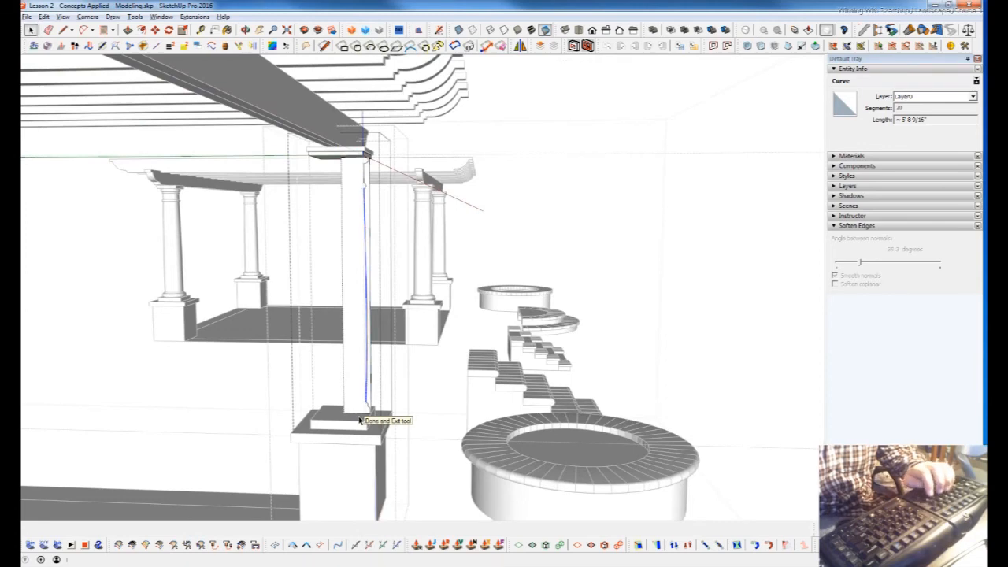
Remove the tall block behind the column profile and erase the stray vertical edges, keeping the profile and cap block.
{"action": "scroll", "coordinate": [359, 420], "scroll_direction": "up", "scroll_amount": 3}
{"action": "scroll", "coordinate": [356, 197], "scroll_direction": "up", "scroll_amount": 2}
{"action": "middle_click_drag", "start_coordinate": [356, 194], "coordinate": [340, 250]}
{"action": "double_click", "coordinate": [338, 257]}
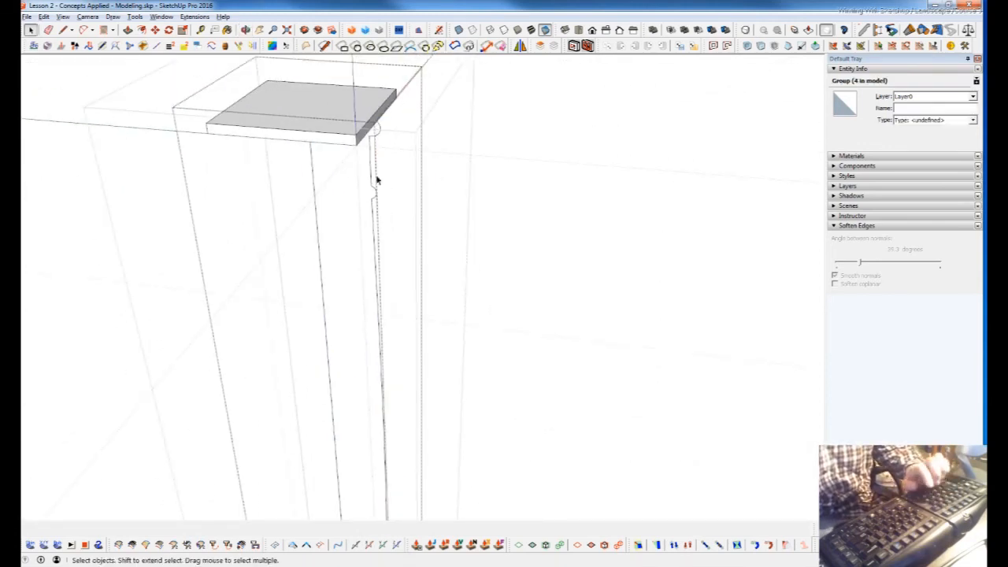
{"action": "scroll", "coordinate": [364, 199], "scroll_direction": "down", "scroll_amount": 3}
{"action": "key", "text": "e"}
{"action": "left_click_drag", "start_coordinate": [369, 300], "coordinate": [383, 354]}
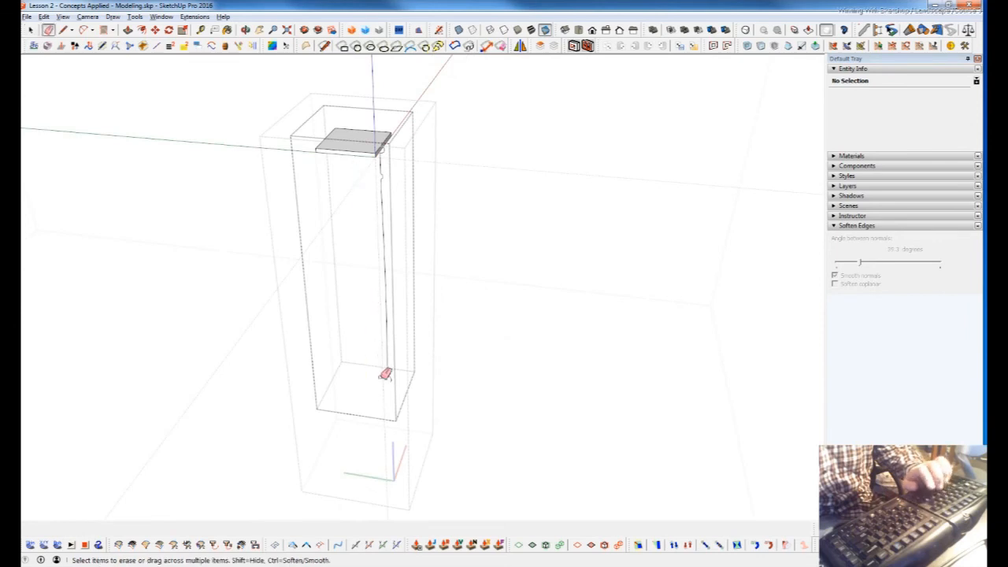
Select the connected edges of the whole column profile and check it for open ends.
{"action": "key", "text": "space"}
{"action": "left_click", "coordinate": [386, 332]}
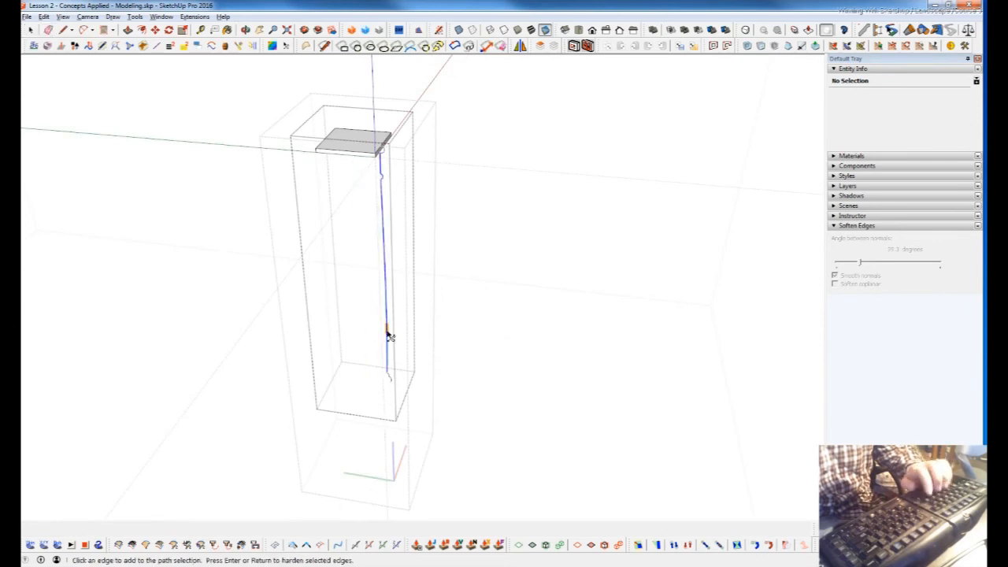
{"action": "mouse_move", "coordinate": [386, 332]}
{"action": "middle_mouse_down"}
{"action": "mouse_move", "coordinate": [386, 228]}
{"action": "mouse_move", "coordinate": [405, 380]}
{"action": "middle_mouse_up"}
{"action": "left_click", "coordinate": [293, 544]}
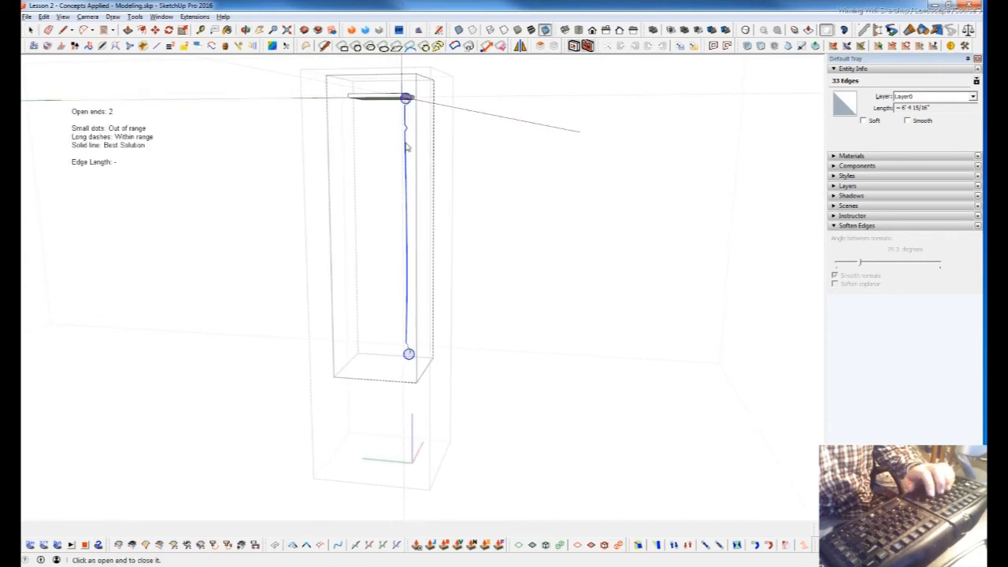
{"action": "key", "text": "space"}
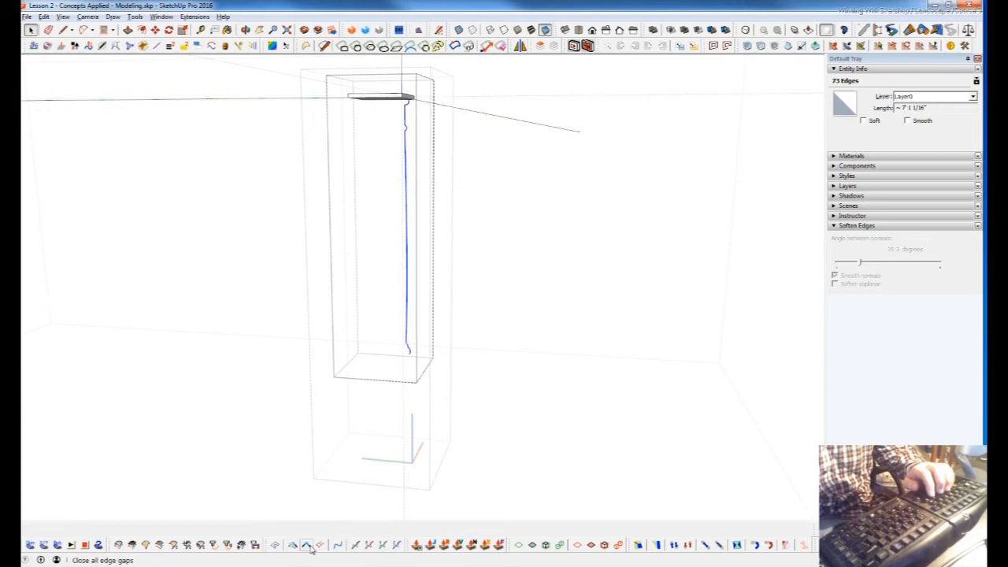
Run Simplify Curves on the profile edges with the default maximum deviation and select the resulting profile curve.
{"action": "left_click", "coordinate": [337, 544]}
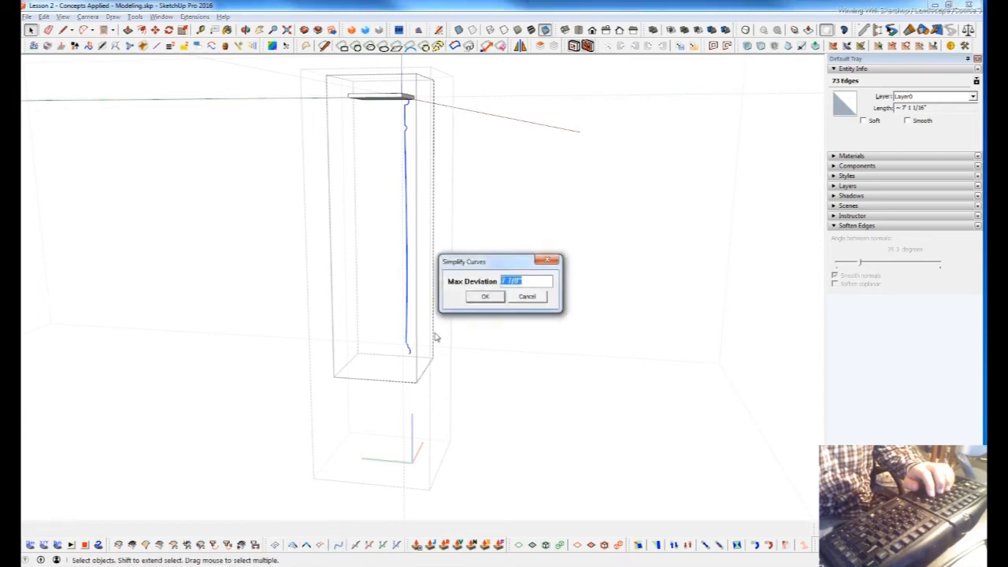
{"action": "left_click", "coordinate": [486, 296]}
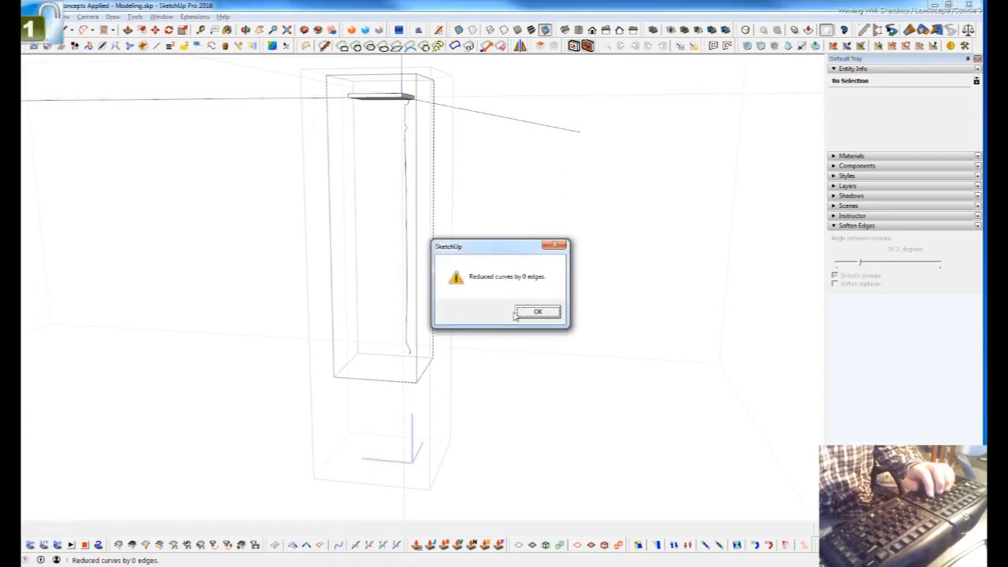
{"action": "left_click", "coordinate": [534, 313]}
{"action": "left_click", "coordinate": [408, 337]}
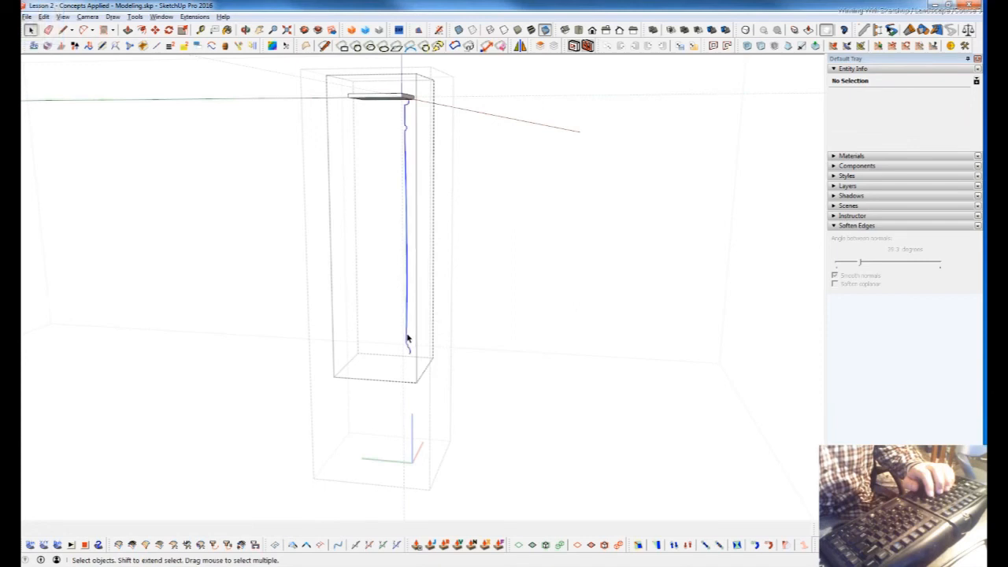
Add a centre point to the underside face of the cap block.
{"action": "middle_click_drag", "start_coordinate": [408, 338], "coordinate": [433, 366]}
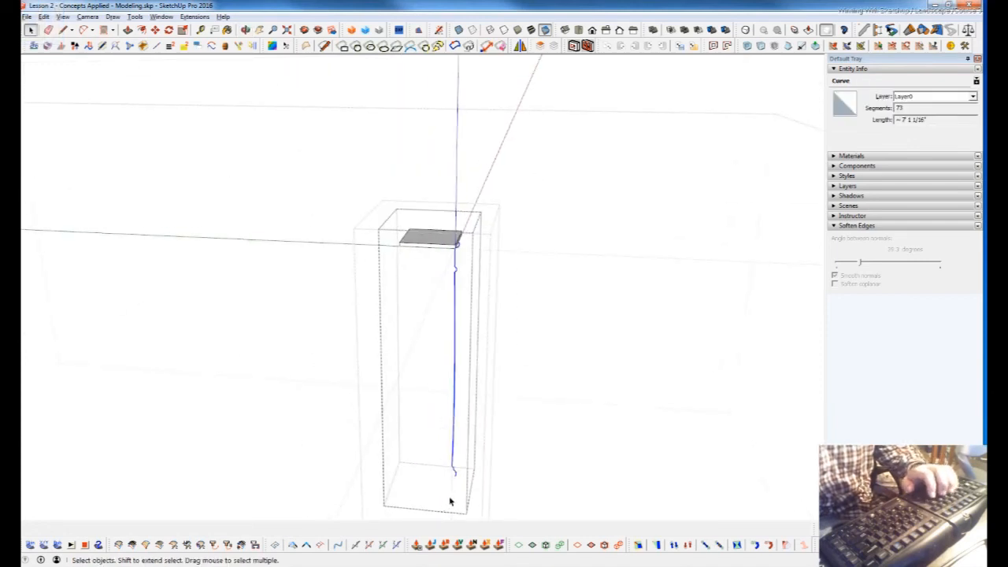
{"action": "middle_click_drag", "start_coordinate": [446, 382], "coordinate": [432, 466]}
{"action": "middle_click_drag", "start_coordinate": [473, 102], "coordinate": [448, 155], "text": "shift"}
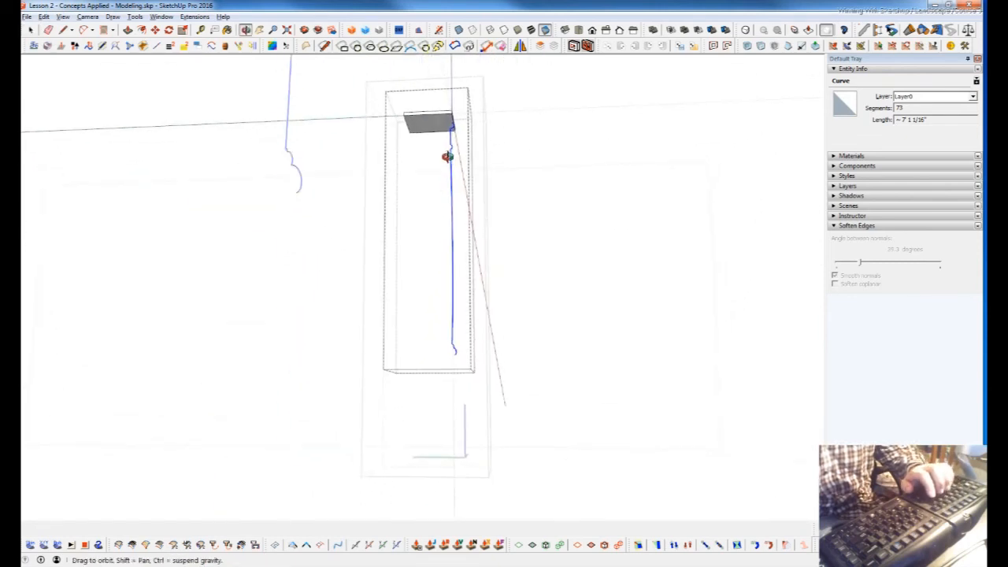
{"action": "scroll", "coordinate": [430, 116], "scroll_direction": "up", "scroll_amount": 4}
{"action": "scroll", "coordinate": [439, 166], "scroll_direction": "up", "scroll_amount": 3}
{"action": "double_click", "coordinate": [443, 149]}
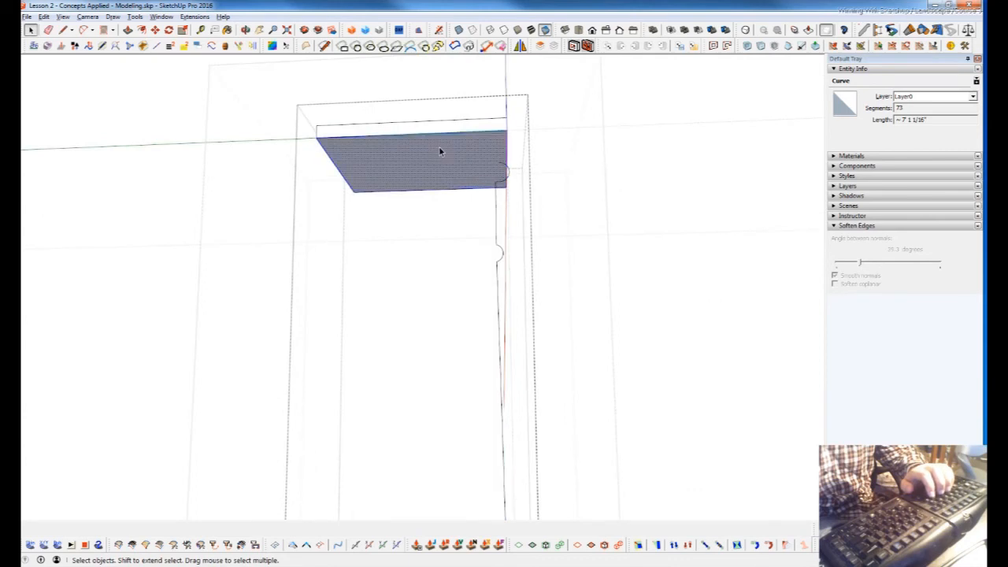
{"action": "left_click", "coordinate": [194, 16]}
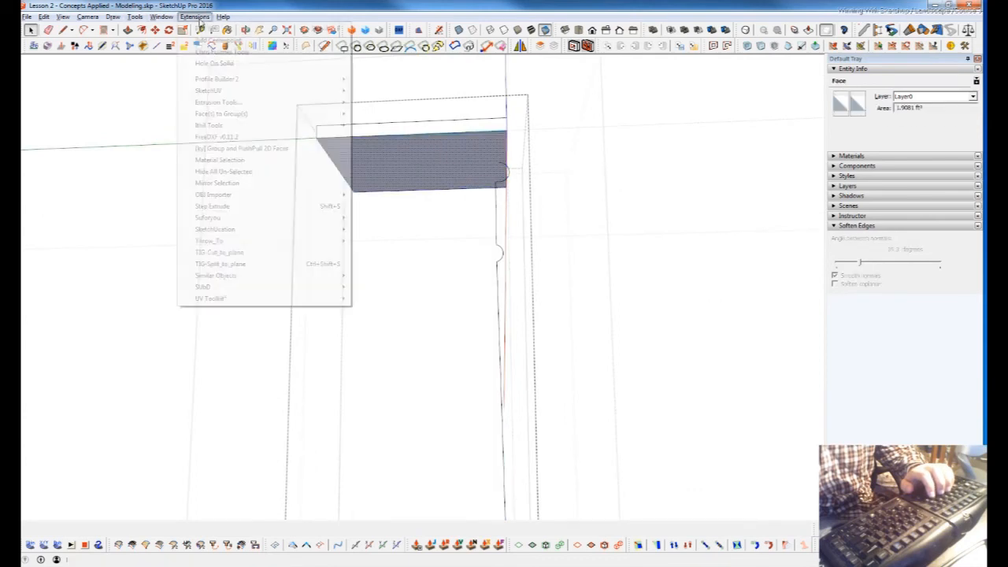
{"action": "left_click", "coordinate": [219, 40]}
{"action": "mouse_move", "coordinate": [423, 180]}
{"action": "middle_mouse_down"}
{"action": "mouse_move", "coordinate": [439, 187]}
{"action": "mouse_move", "coordinate": [415, 170]}
{"action": "middle_mouse_up"}
{"action": "key", "text": "l"}
{"action": "key", "text": "space"}
{"action": "key", "text": "l"}
{"action": "key", "text": "space"}
{"action": "left_click", "coordinate": [494, 228]}
{"action": "left_click", "coordinate": [202, 543]}
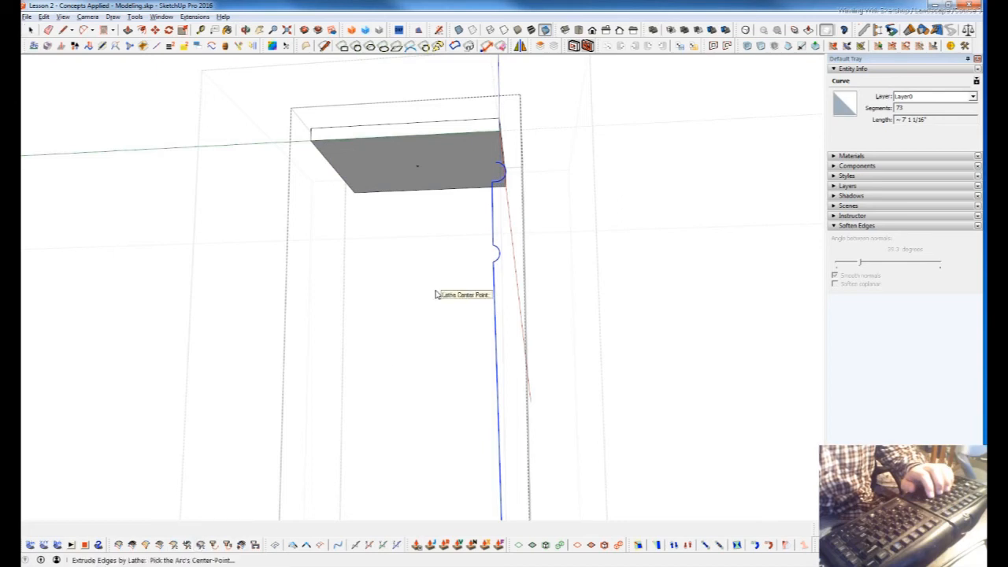
{"action": "left_click", "coordinate": [418, 168]}
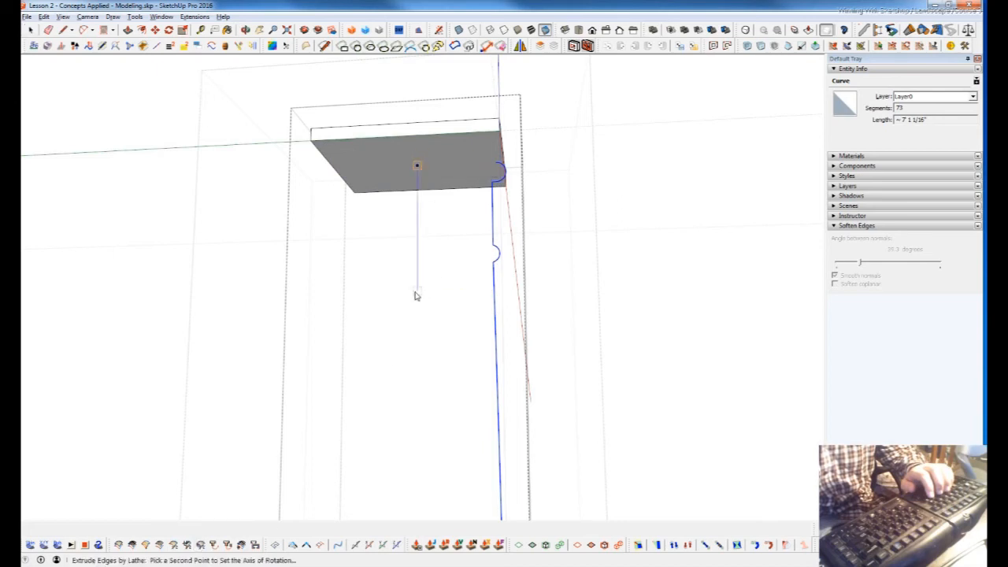
{"action": "left_click", "coordinate": [417, 292]}
{"action": "scroll", "coordinate": [450, 293], "scroll_direction": "down", "scroll_amount": 5}
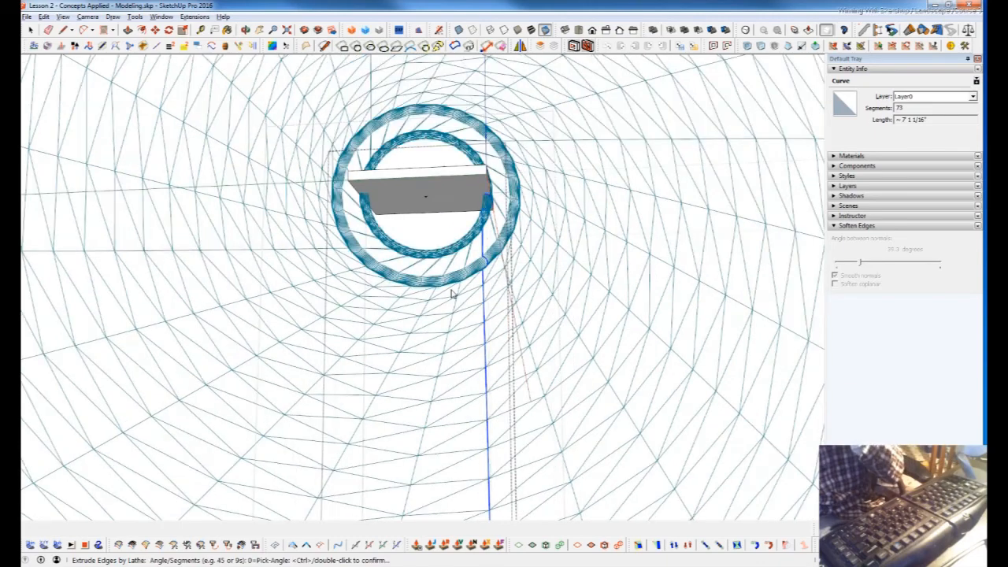
{"action": "middle_click_drag", "start_coordinate": [420, 295], "coordinate": [311, 354]}
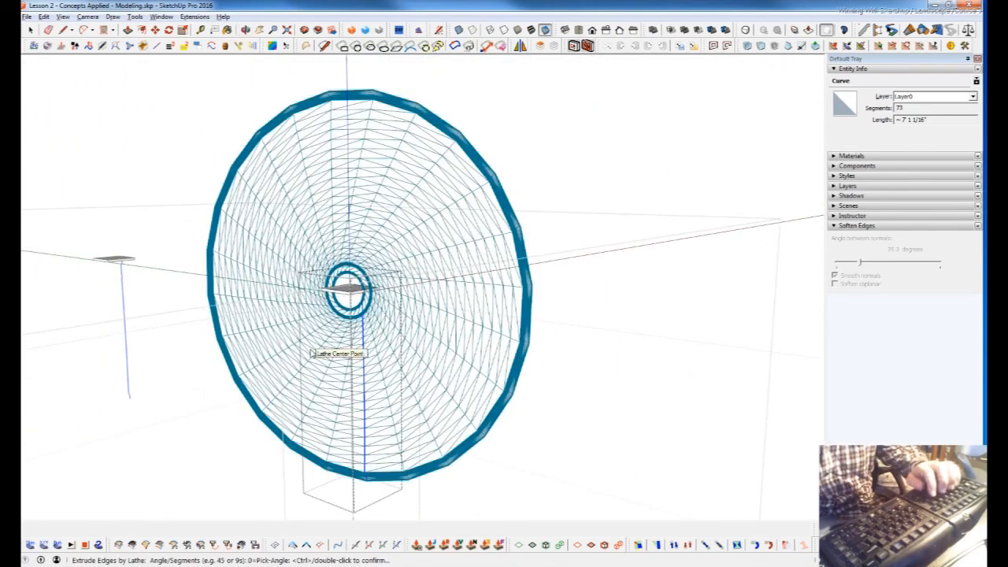
{"action": "key", "text": "space"}
{"action": "scroll", "coordinate": [359, 293], "scroll_direction": "up", "scroll_amount": 3}
{"action": "middle_click_drag", "start_coordinate": [360, 293], "coordinate": [468, 73]}
{"action": "left_click", "coordinate": [201, 544]}
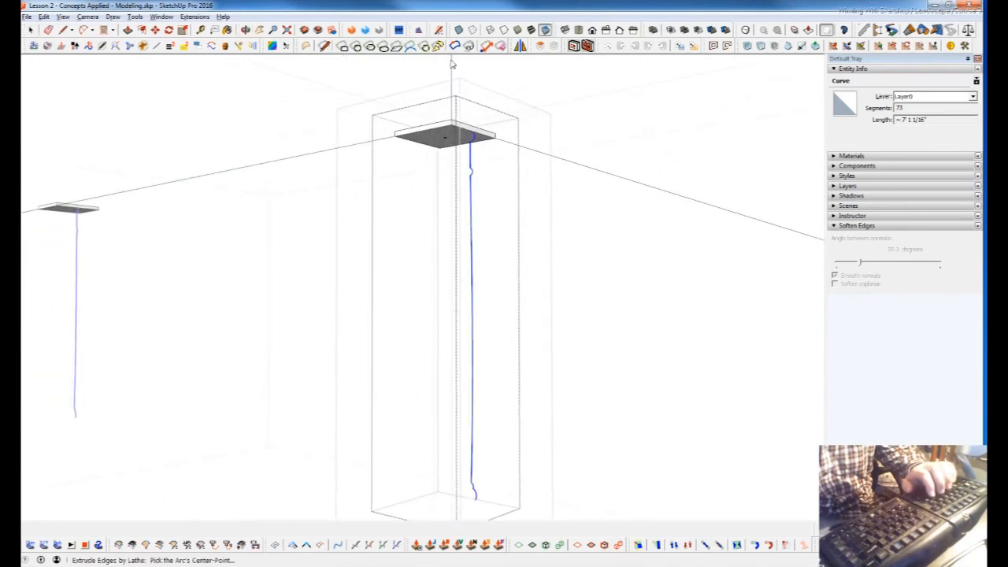
{"action": "left_click", "coordinate": [445, 139]}
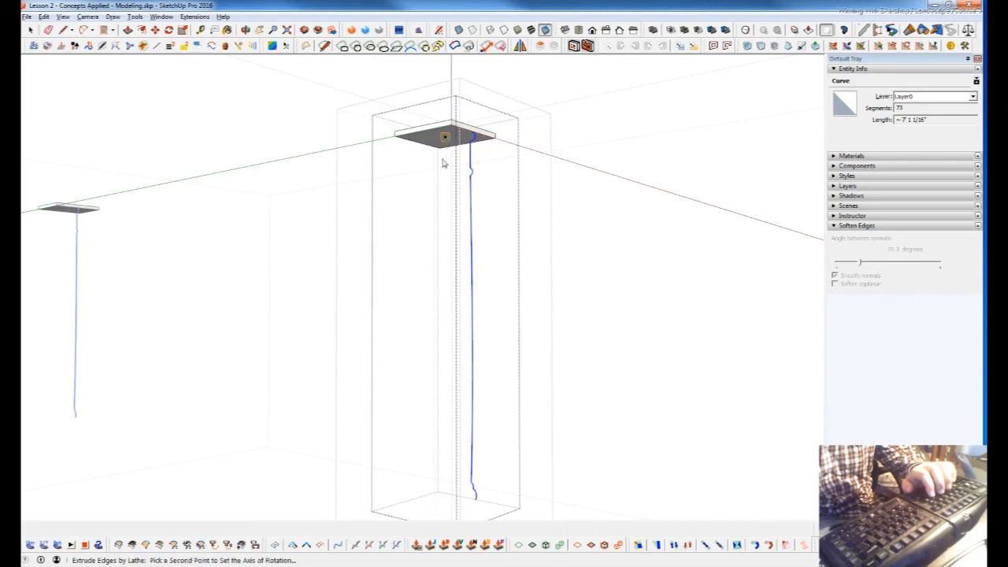
{"action": "left_click", "coordinate": [450, 482]}
{"action": "middle_click_drag", "start_coordinate": [447, 345], "coordinate": [646, 502]}
{"action": "middle_click_drag", "start_coordinate": [652, 391], "coordinate": [594, 388]}
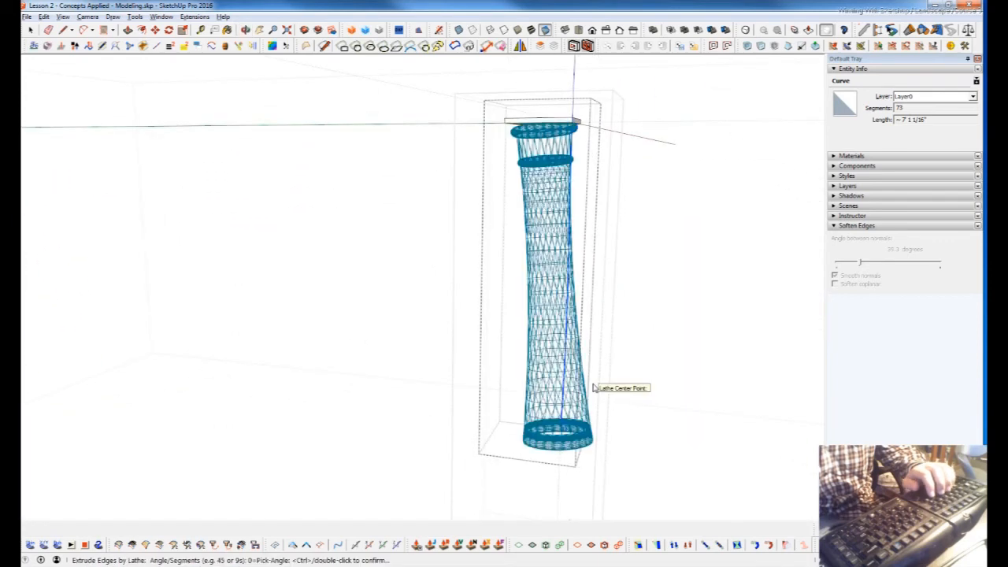
{"action": "mouse_move", "coordinate": [581, 425]}
{"action": "middle_mouse_down"}
{"action": "mouse_move", "coordinate": [606, 426]}
{"action": "mouse_move", "coordinate": [457, 423]}
{"action": "mouse_move", "coordinate": [718, 428]}
{"action": "middle_mouse_up"}
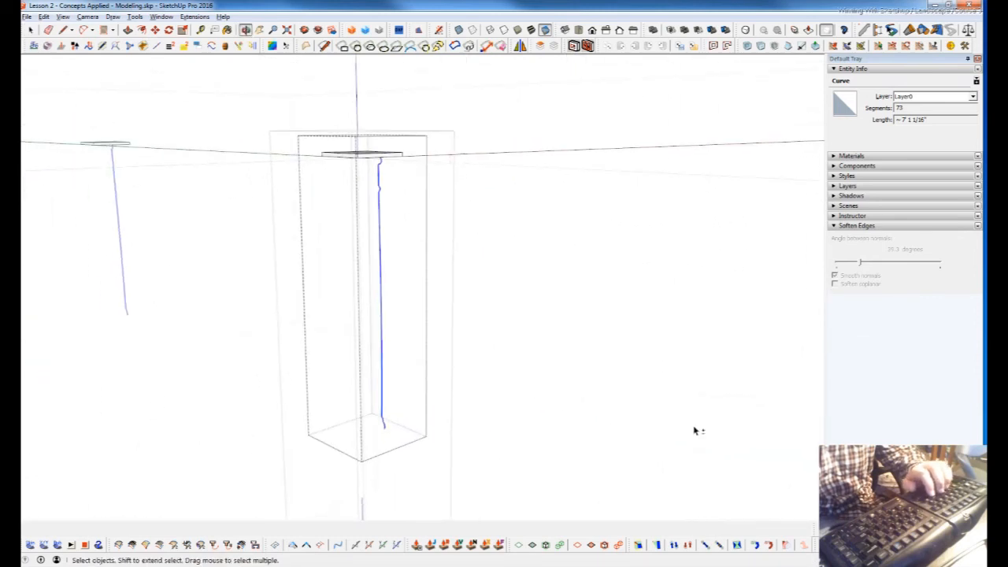
Cut the column profile curve out of its group and paste it in place outside that group.
{"action": "mouse_move", "coordinate": [353, 423]}
{"action": "middle_mouse_down"}
{"action": "mouse_move", "coordinate": [279, 433]}
{"action": "mouse_move", "coordinate": [260, 457]}
{"action": "mouse_move", "coordinate": [426, 468]}
{"action": "middle_mouse_up"}
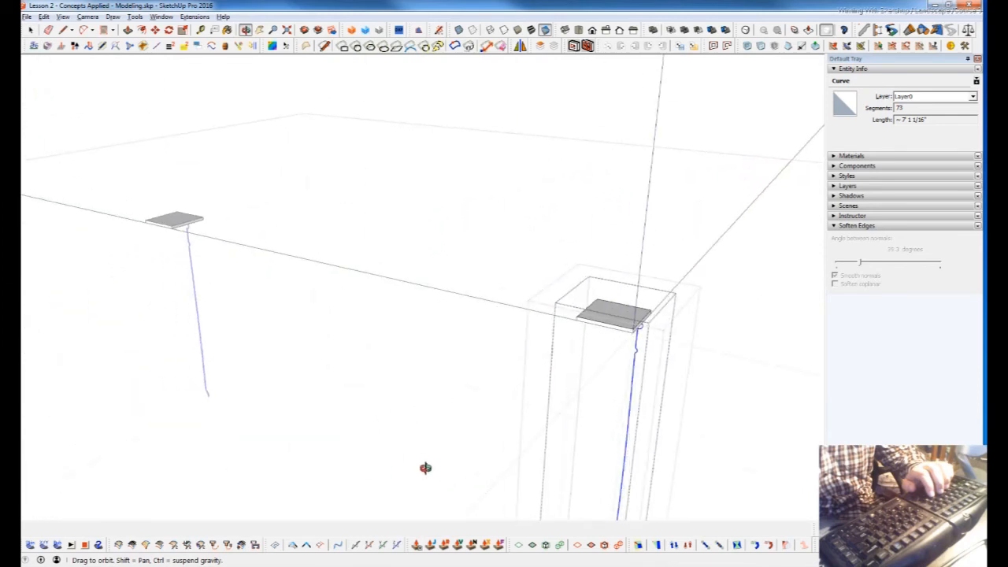
{"action": "key", "text": "ctrl+x"}
{"action": "key", "text": "Escape"}
{"action": "mouse_move", "coordinate": [640, 362]}
{"action": "middle_mouse_down"}
{"action": "mouse_move", "coordinate": [523, 315]}
{"action": "mouse_move", "coordinate": [545, 255]}
{"action": "middle_mouse_up"}
{"action": "scroll", "coordinate": [597, 444], "scroll_direction": "up", "scroll_amount": 2}
{"action": "key", "text": "ctrl+shift+v"}
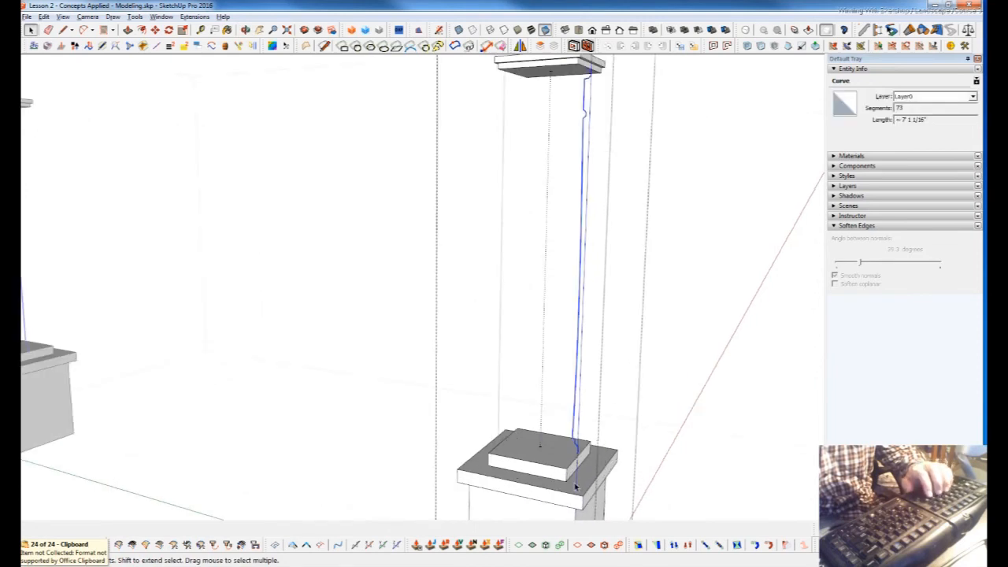
Lathe the profile curve around the vertical axis between the two blocks, removing coplanar edges and reversing faces, and soften the column's edges.
{"action": "left_click", "coordinate": [202, 546]}
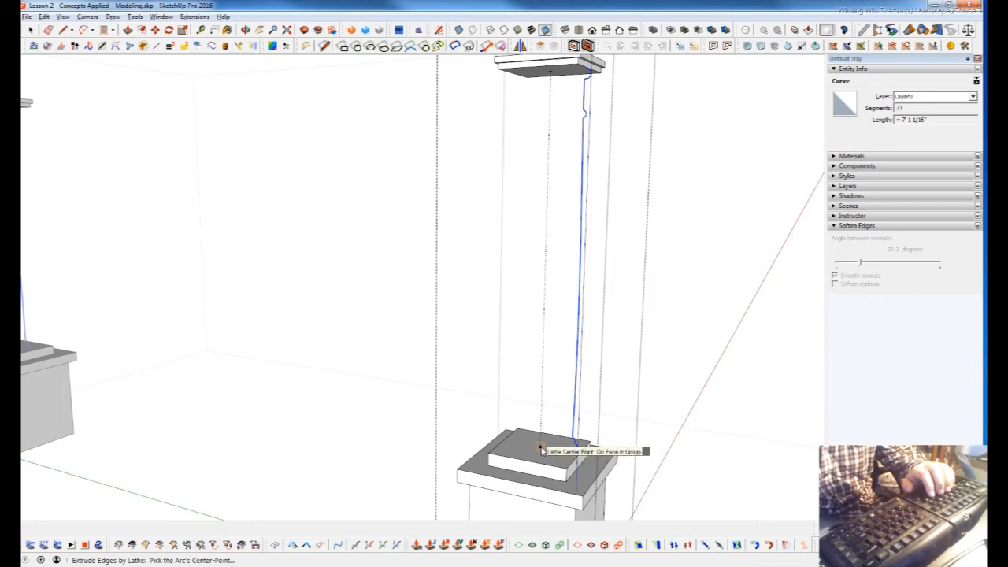
{"action": "left_click", "coordinate": [539, 447]}
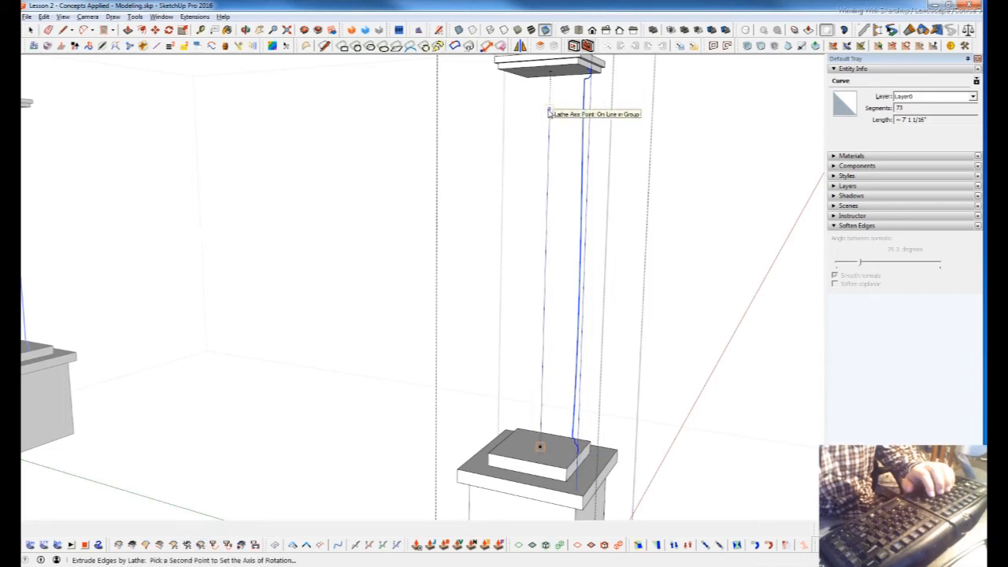
{"action": "left_click", "coordinate": [549, 112]}
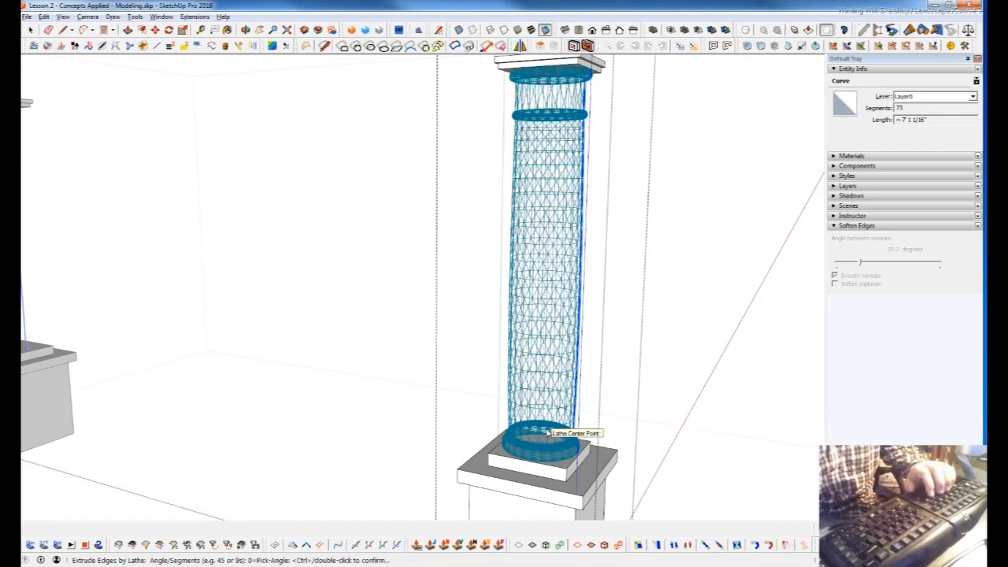
{"action": "double_click", "coordinate": [539, 413]}
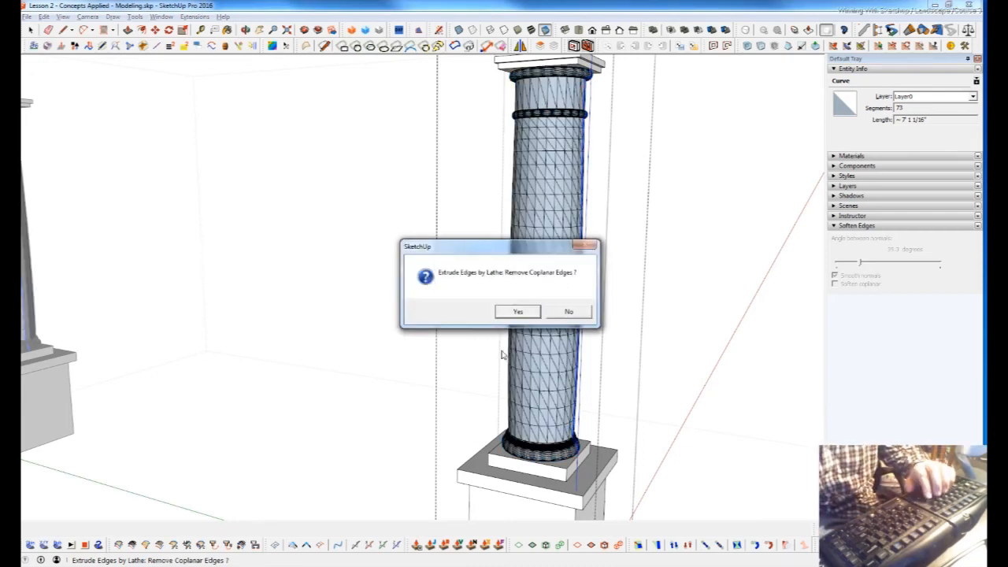
{"action": "left_click", "coordinate": [519, 311]}
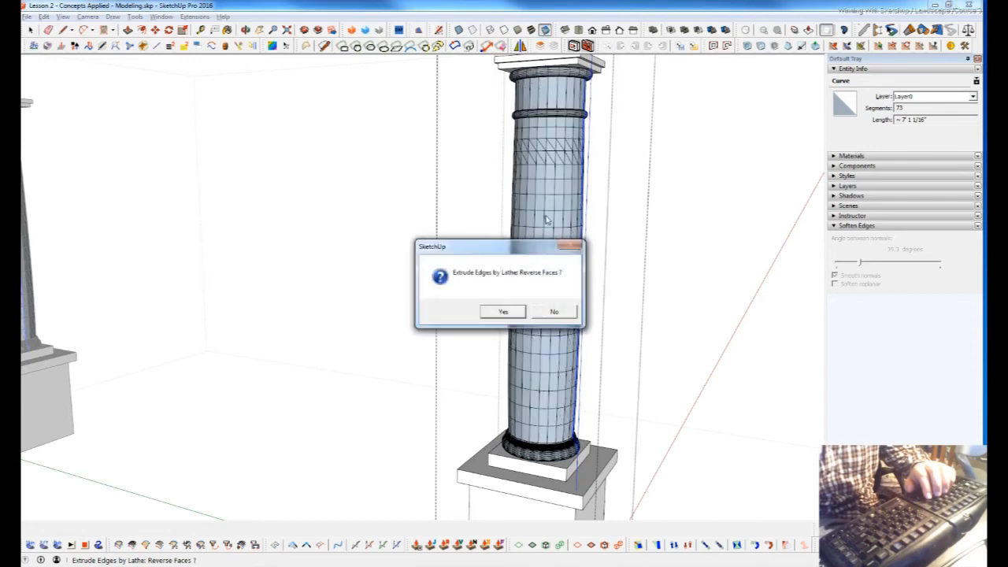
{"action": "left_click", "coordinate": [504, 312]}
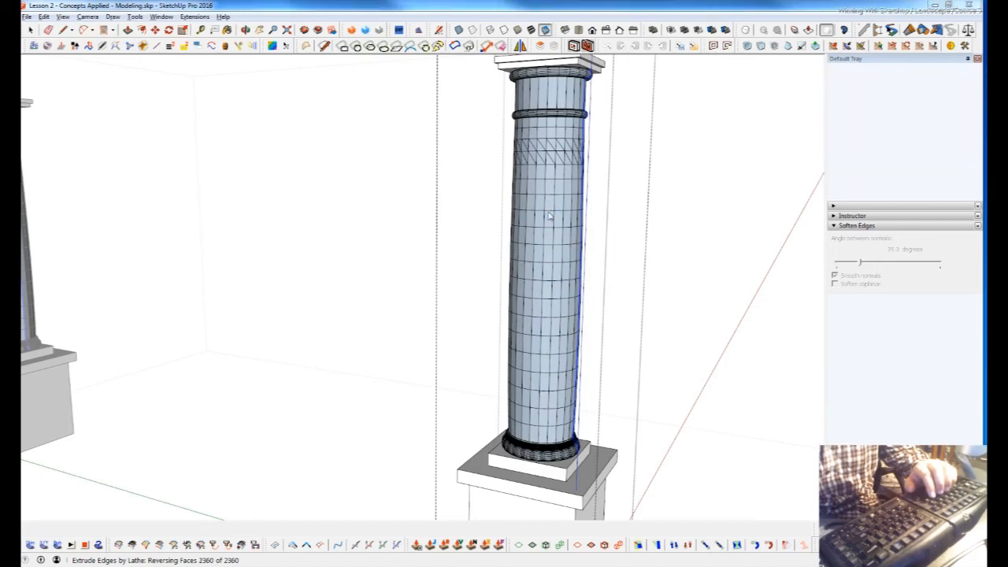
{"action": "left_click", "coordinate": [555, 314]}
{"action": "left_click", "coordinate": [556, 313]}
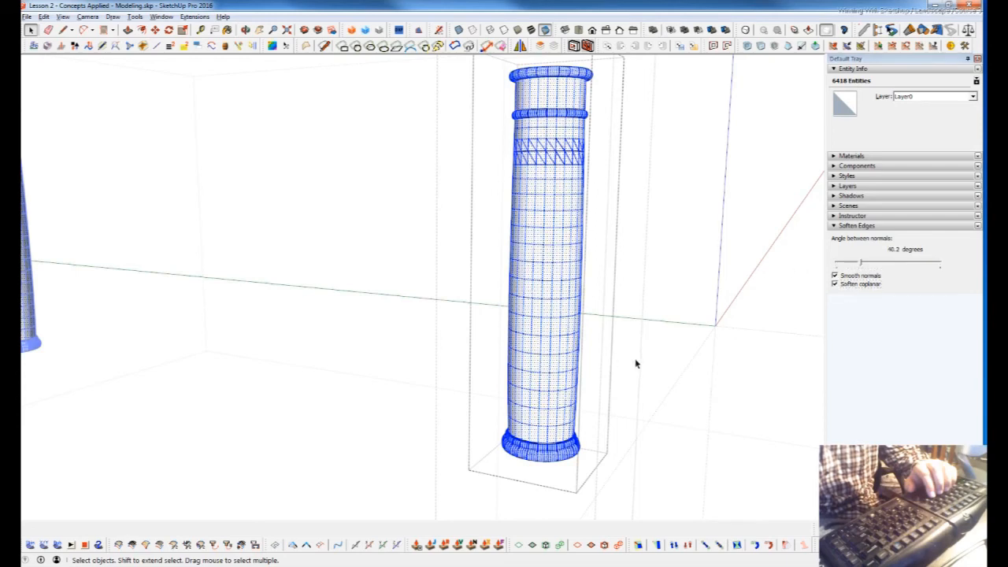
{"action": "left_click", "coordinate": [664, 475]}
{"action": "left_click", "coordinate": [664, 475]}
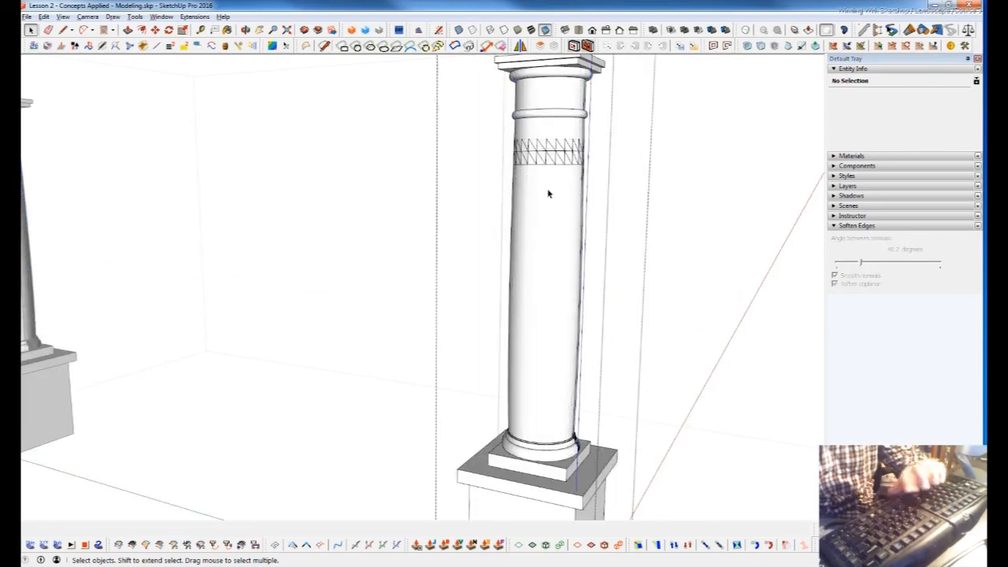
Open the column group and examine the unsoftened triangulated band below the upper ring moulding.
{"action": "scroll", "coordinate": [549, 193], "scroll_direction": "up", "scroll_amount": 5}
{"action": "left_click", "coordinate": [576, 197]}
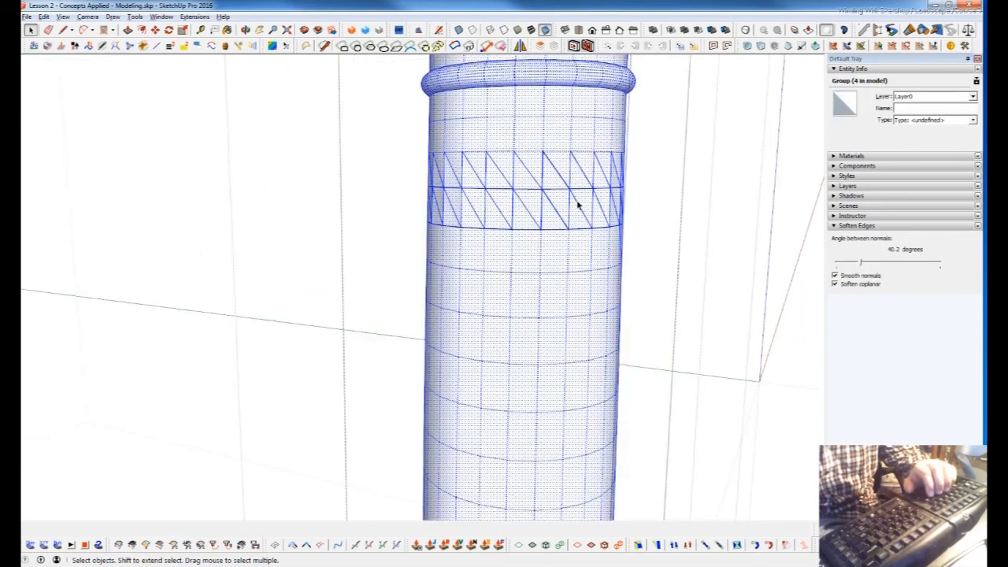
{"action": "left_click", "coordinate": [580, 228]}
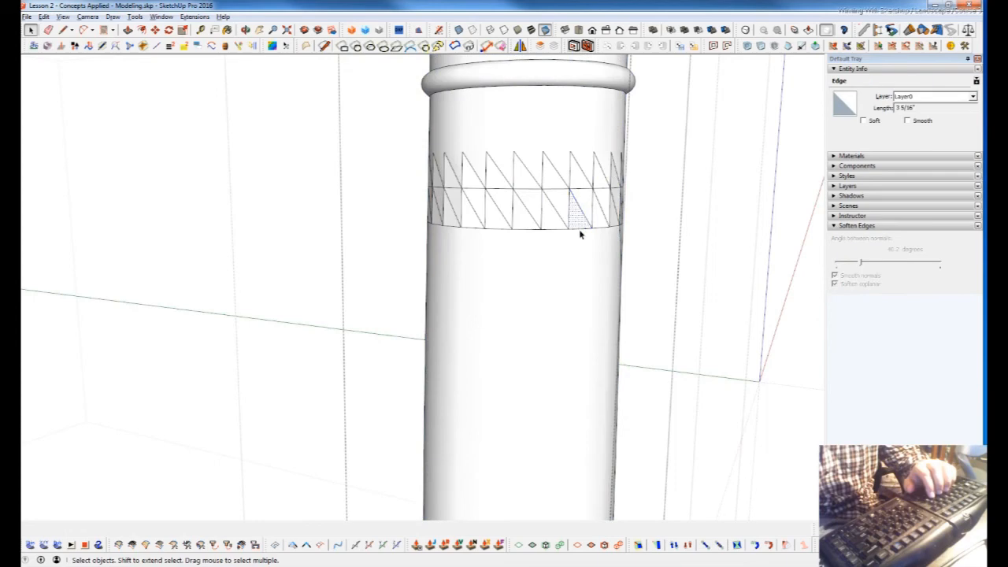
{"action": "left_click", "coordinate": [576, 206]}
{"action": "scroll", "coordinate": [575, 207], "scroll_direction": "up", "scroll_amount": 3}
{"action": "middle_click_drag", "start_coordinate": [589, 282], "coordinate": [551, 165]}
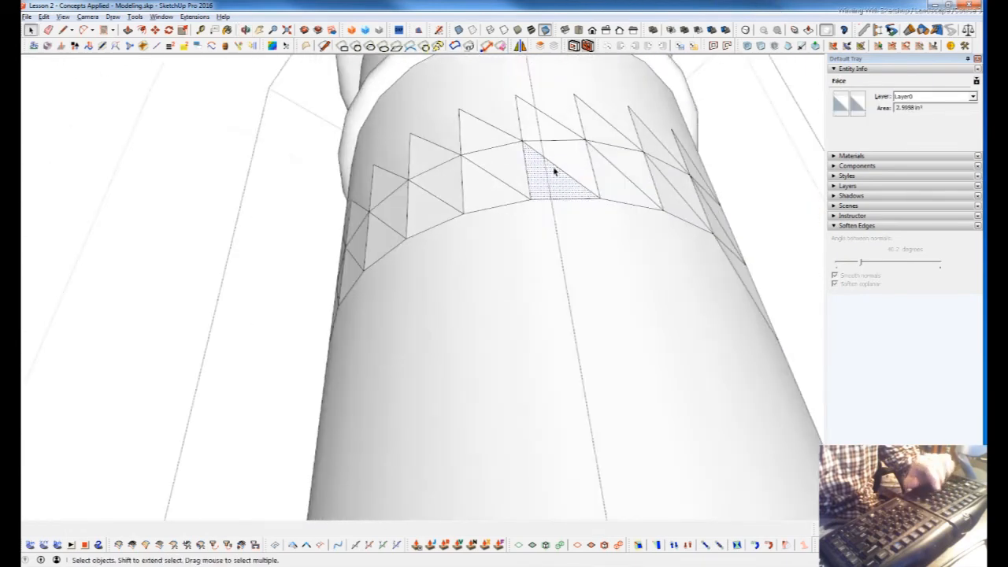
{"action": "triple_click", "coordinate": [557, 189]}
{"action": "scroll", "coordinate": [556, 189], "scroll_direction": "down", "scroll_amount": 4}
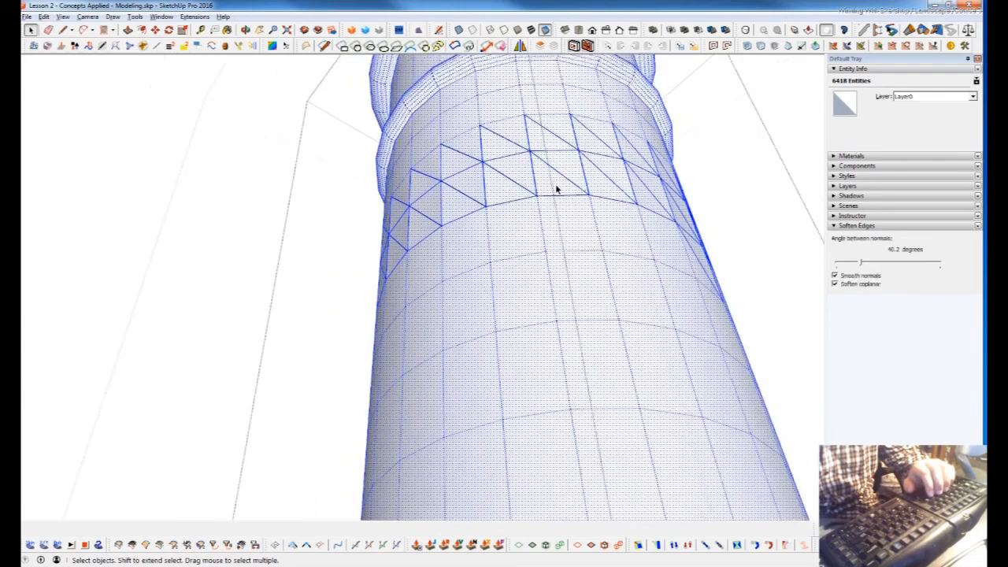
{"action": "middle_click_drag", "start_coordinate": [532, 201], "coordinate": [532, 339]}
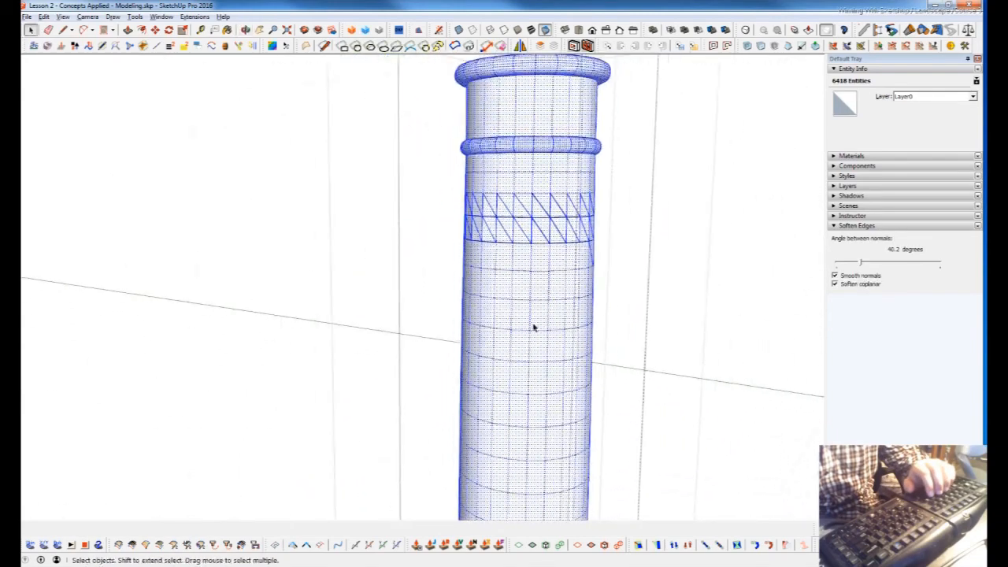
Display hidden geometry and select the edges and faces of the triangulated band below the upper ring.
{"action": "left_click_drag", "start_coordinate": [419, 181], "coordinate": [675, 281]}
{"action": "scroll", "coordinate": [480, 204], "scroll_direction": "up", "scroll_amount": 3}
{"action": "middle_click_drag", "start_coordinate": [486, 206], "coordinate": [782, 204]}
{"action": "scroll", "coordinate": [490, 244], "scroll_direction": "down", "scroll_amount": 2}
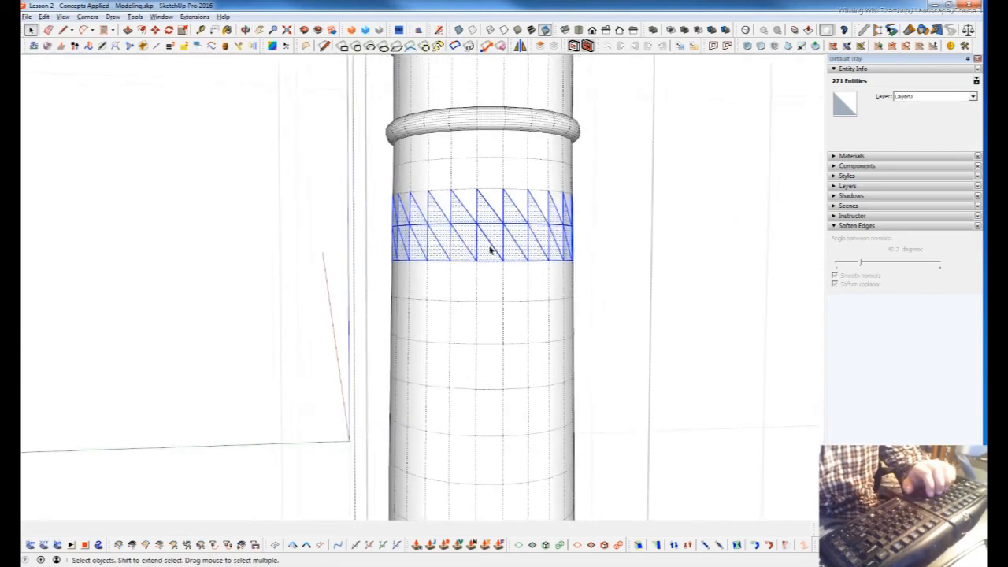
{"action": "left_click", "coordinate": [445, 244]}
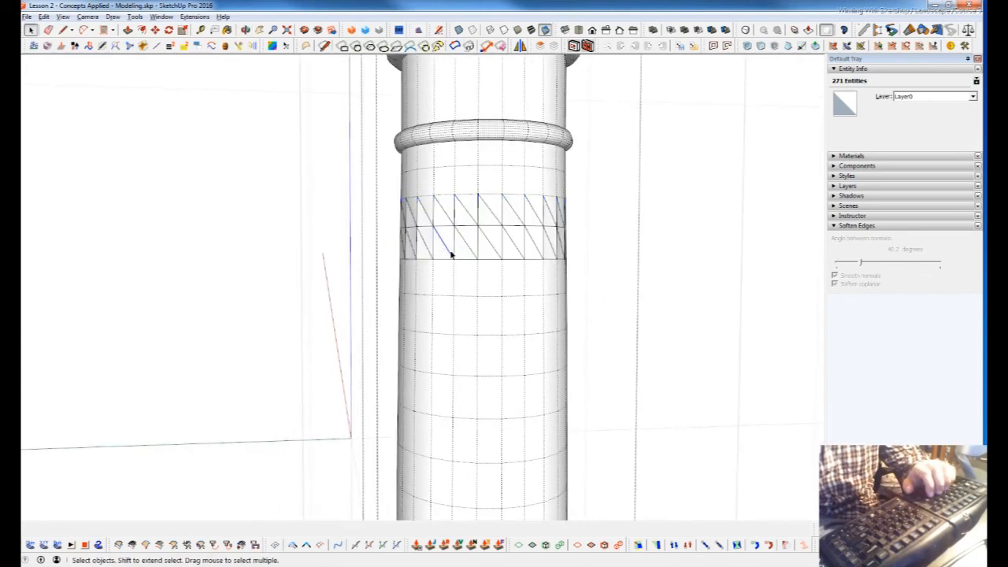
{"action": "triple_click", "coordinate": [452, 251]}
{"action": "left_click_drag", "start_coordinate": [508, 228], "coordinate": [611, 270]}
{"action": "scroll", "coordinate": [493, 228], "scroll_direction": "up", "scroll_amount": 4}
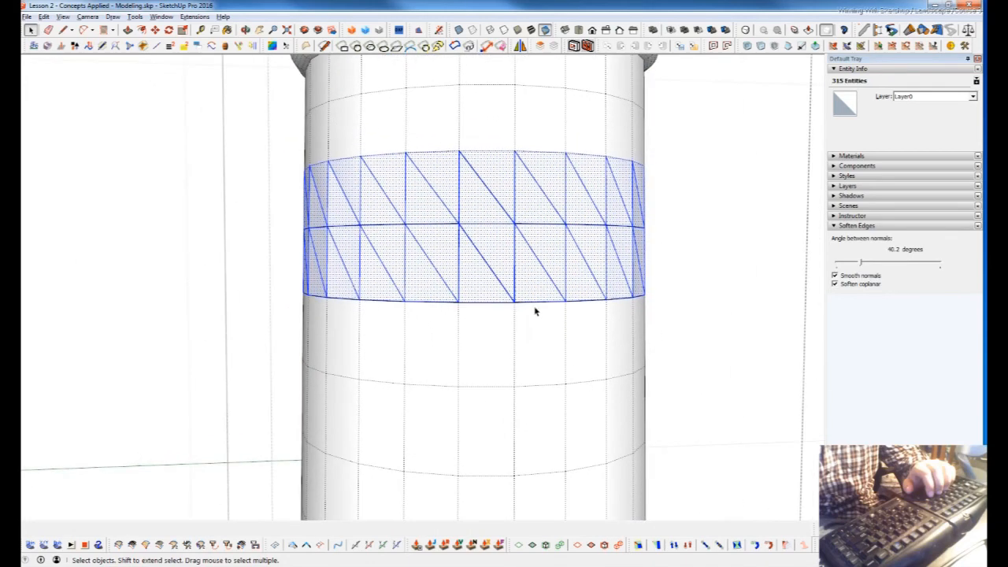
Restrict the selection to the band's edges, deselect the soft edges, and delete the rest.
{"action": "left_click", "coordinate": [520, 547]}
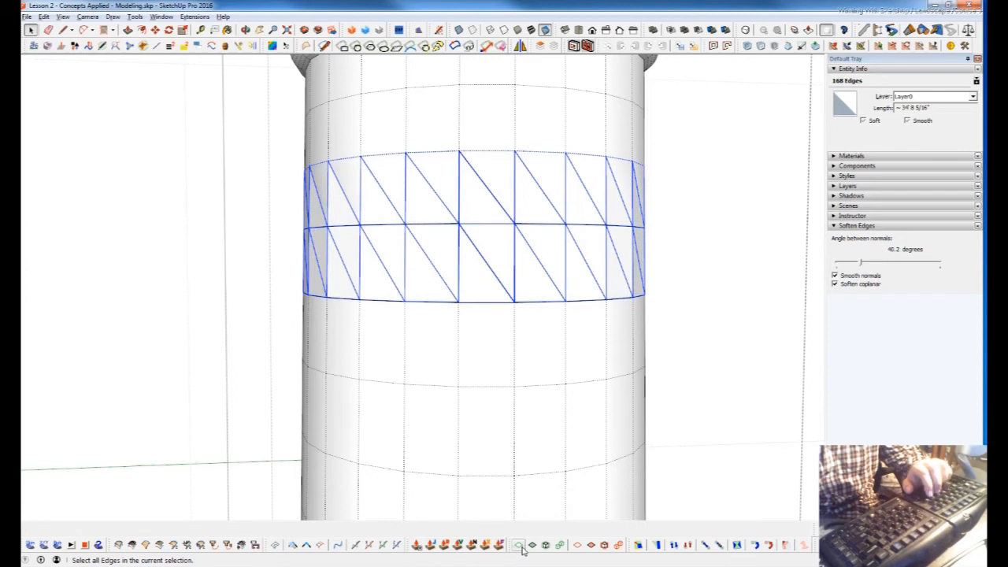
{"action": "right_click", "coordinate": [511, 299]}
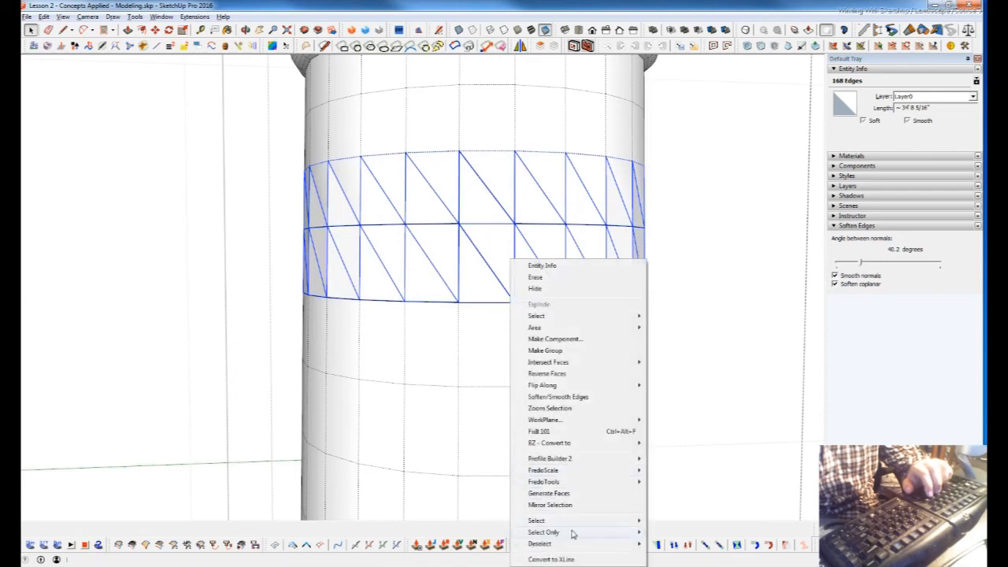
{"action": "mouse_move", "coordinate": [569, 532]}
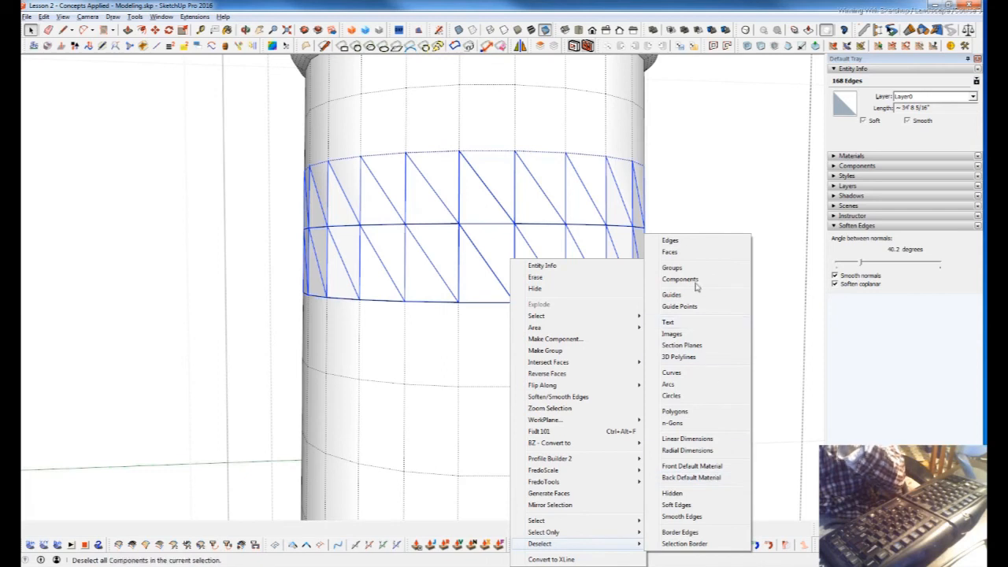
{"action": "left_click", "coordinate": [700, 504]}
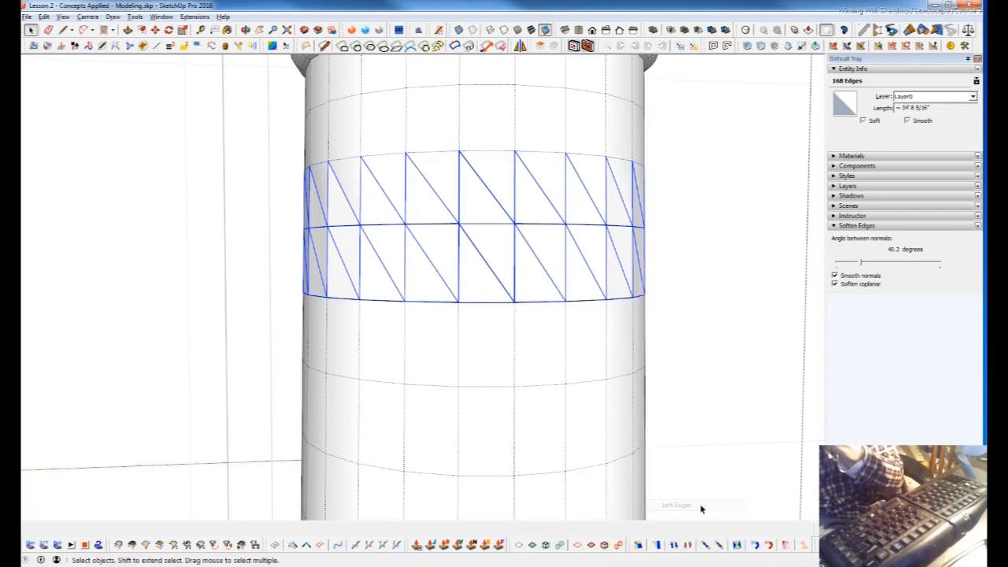
{"action": "key", "text": "Delete"}
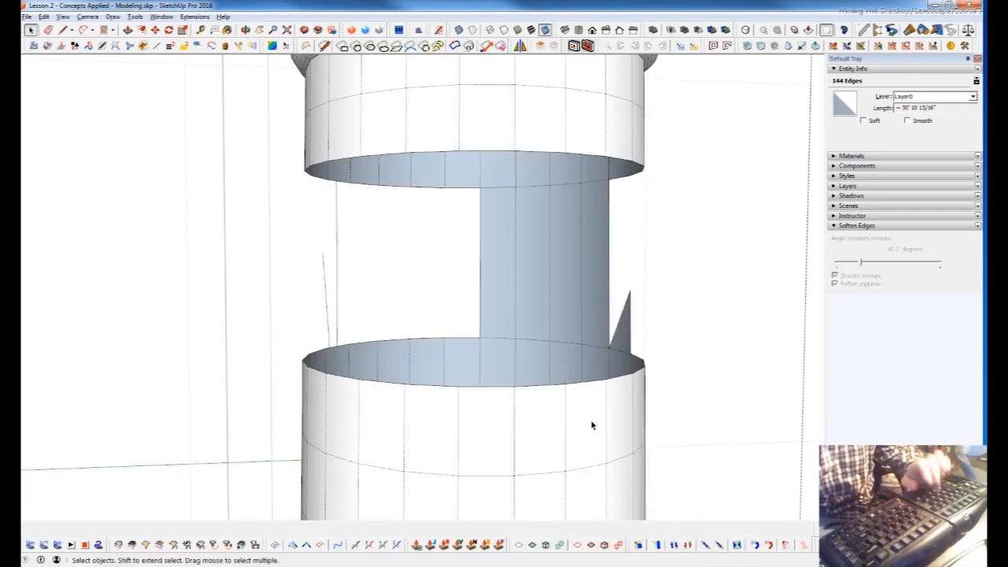
Erase the stray triangle and the remaining band faces at the back of the gap in the column.
{"action": "mouse_move", "coordinate": [583, 356]}
{"action": "middle_mouse_down"}
{"action": "mouse_move", "coordinate": [407, 379]}
{"action": "mouse_move", "coordinate": [603, 342]}
{"action": "middle_mouse_up"}
{"action": "key", "text": "e"}
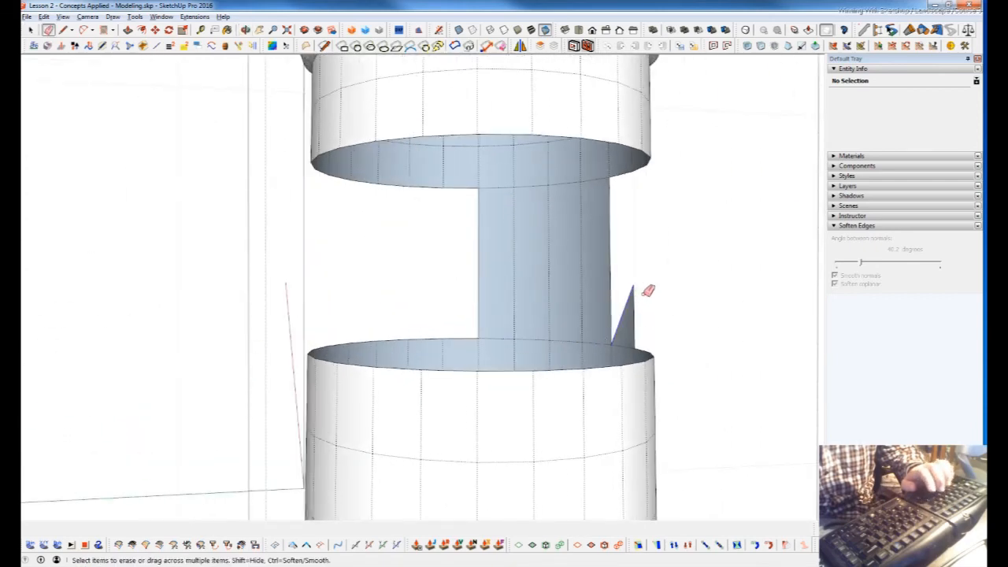
{"action": "left_click", "coordinate": [636, 292]}
{"action": "key", "text": "space"}
{"action": "left_click_drag", "start_coordinate": [623, 275], "coordinate": [451, 247]}
{"action": "key", "text": "Delete"}
Extrude the upper shaft's open rim downward with Extrude Edges by Vector to Object, keeping face orientation and exploding the resulting group.
{"action": "scroll", "coordinate": [561, 343], "scroll_direction": "down", "scroll_amount": 5}
{"action": "middle_click_drag", "start_coordinate": [561, 343], "coordinate": [426, 295]}
{"action": "scroll", "coordinate": [553, 175], "scroll_direction": "up", "scroll_amount": 3}
{"action": "middle_click_drag", "start_coordinate": [549, 180], "coordinate": [318, 170]}
{"action": "left_click_drag", "start_coordinate": [318, 170], "coordinate": [668, 271]}
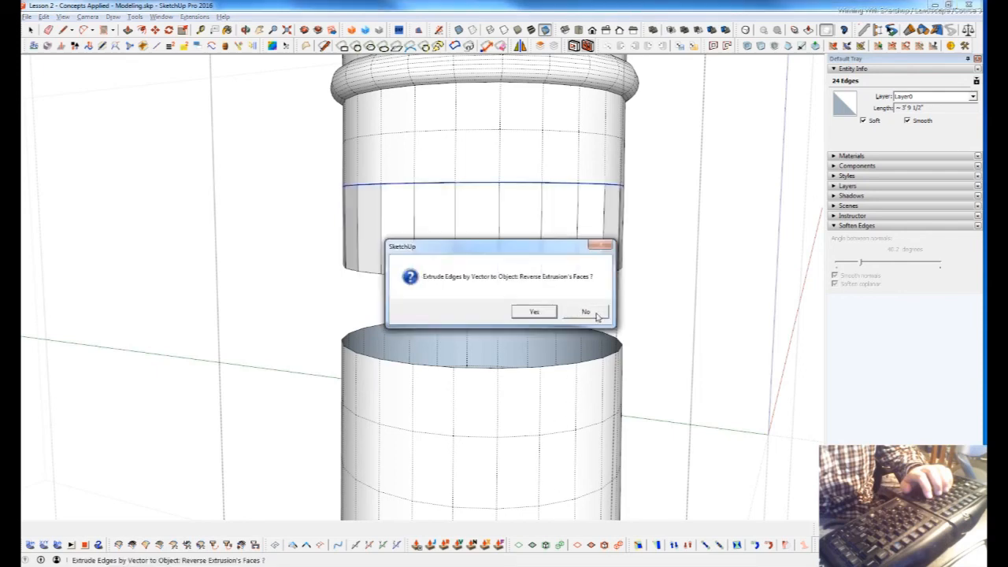
{"action": "left_click", "coordinate": [595, 314]}
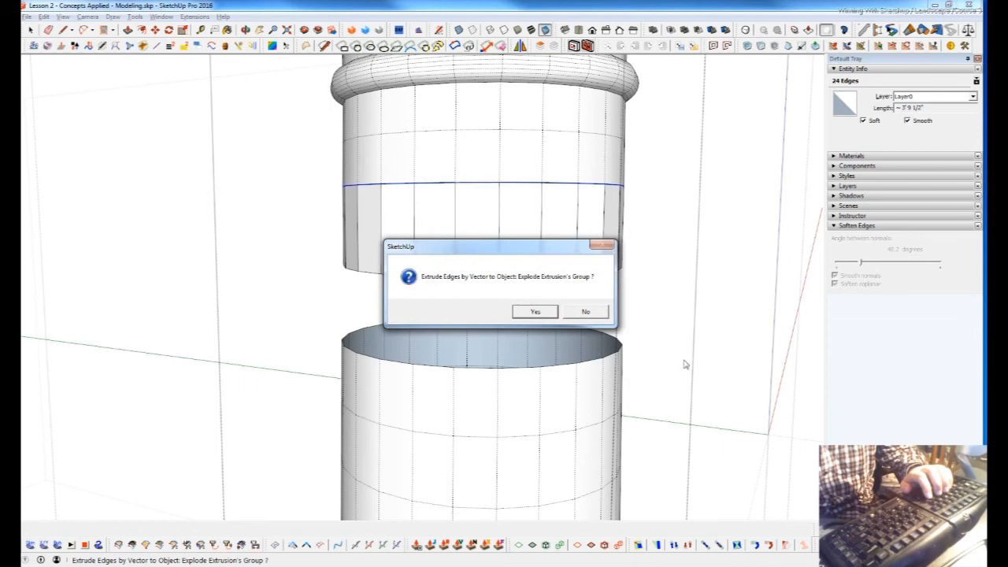
{"action": "left_click", "coordinate": [550, 313]}
{"action": "middle_click_drag", "start_coordinate": [497, 493], "coordinate": [518, 252]}
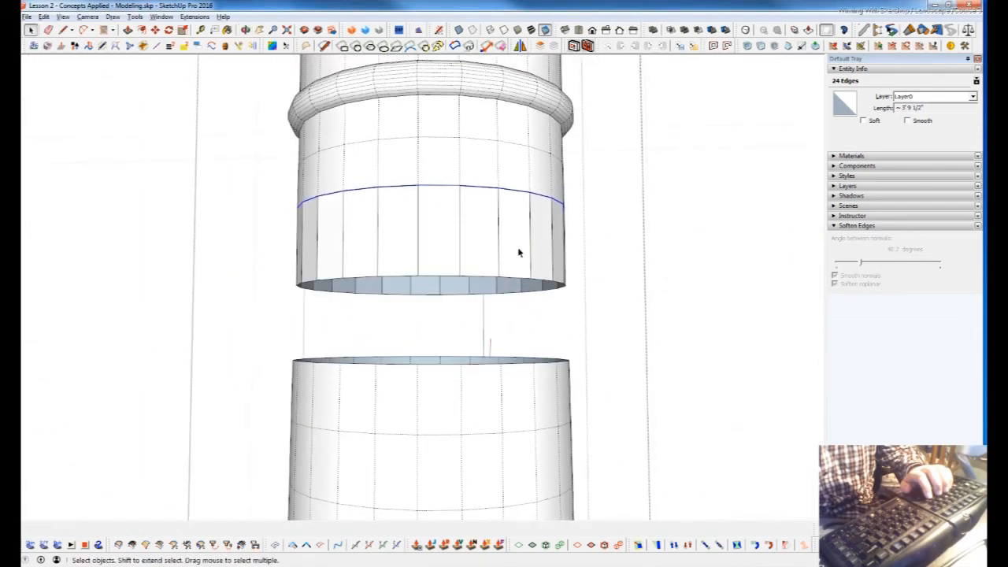
Soften the extruded band's edges below the upper ring and smooth away the edge loop joining it to the shaft above.
{"action": "left_click_drag", "start_coordinate": [609, 324], "coordinate": [256, 223]}
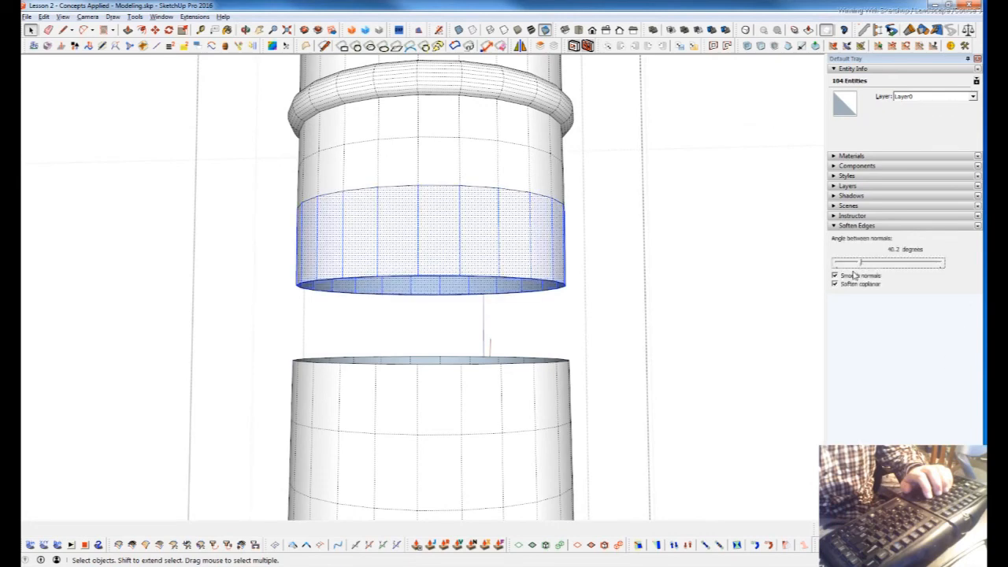
{"action": "left_click", "coordinate": [587, 374]}
{"action": "left_click_drag", "start_coordinate": [275, 189], "coordinate": [637, 244]}
{"action": "middle_click_drag", "start_coordinate": [424, 279], "coordinate": [479, 333]}
{"action": "key", "text": "h"}
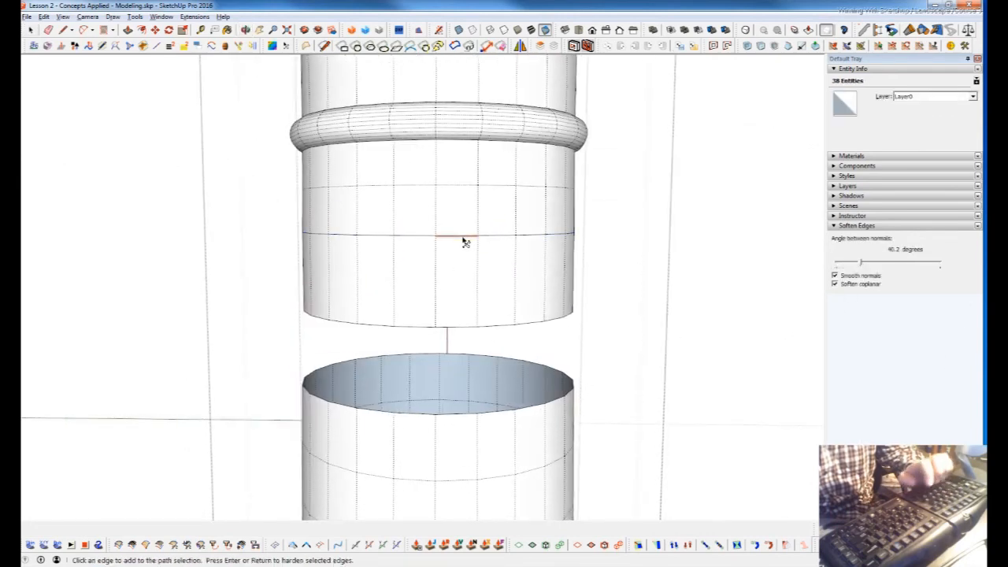
{"action": "key", "text": "space"}
Bridge the gap between the column's two open rims with Loft by Spline, using 1 segment.
{"action": "middle_click_drag", "start_coordinate": [633, 376], "coordinate": [543, 278]}
{"action": "scroll", "coordinate": [542, 278], "scroll_direction": "up", "scroll_amount": 5}
{"action": "scroll", "coordinate": [518, 349], "scroll_direction": "down", "scroll_amount": 8}
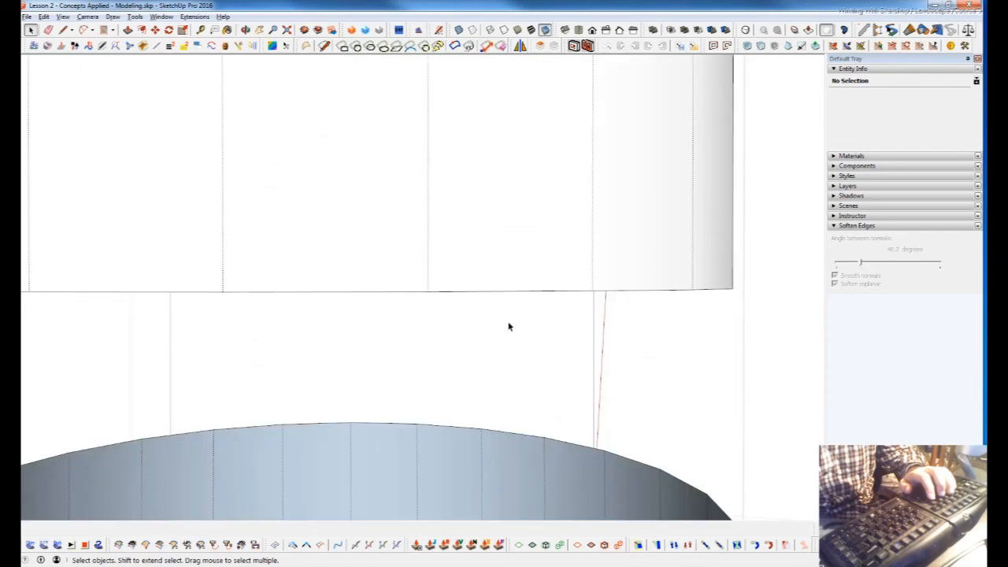
{"action": "scroll", "coordinate": [494, 365], "scroll_direction": "up", "scroll_amount": 3}
{"action": "middle_click_drag", "start_coordinate": [495, 360], "coordinate": [512, 419]}
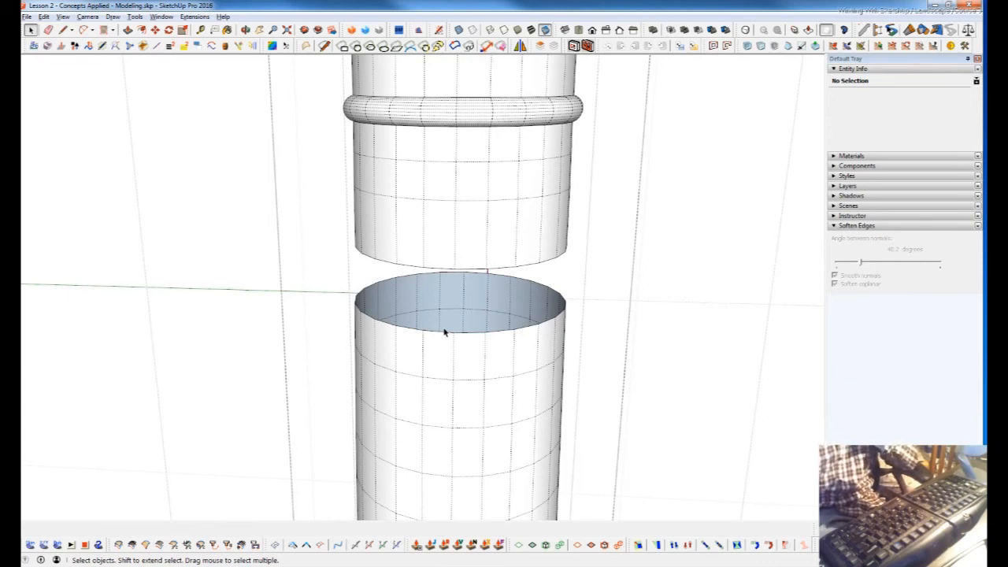
{"action": "middle_click_drag", "start_coordinate": [436, 456], "coordinate": [304, 267]}
{"action": "left_click_drag", "start_coordinate": [304, 247], "coordinate": [627, 346]}
{"action": "left_click", "coordinate": [416, 544]}
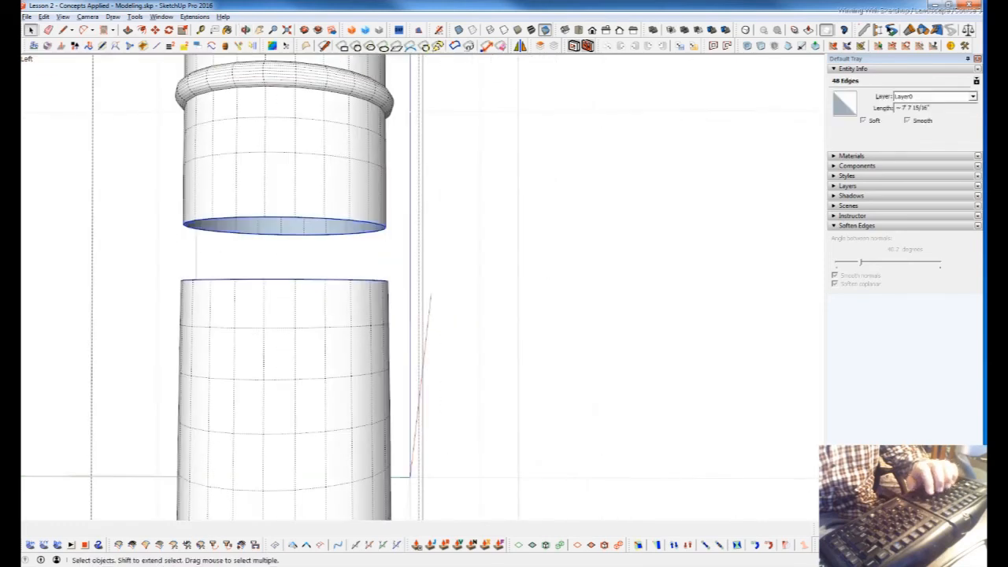
{"action": "left_click_drag", "start_coordinate": [131, 206], "coordinate": [431, 309]}
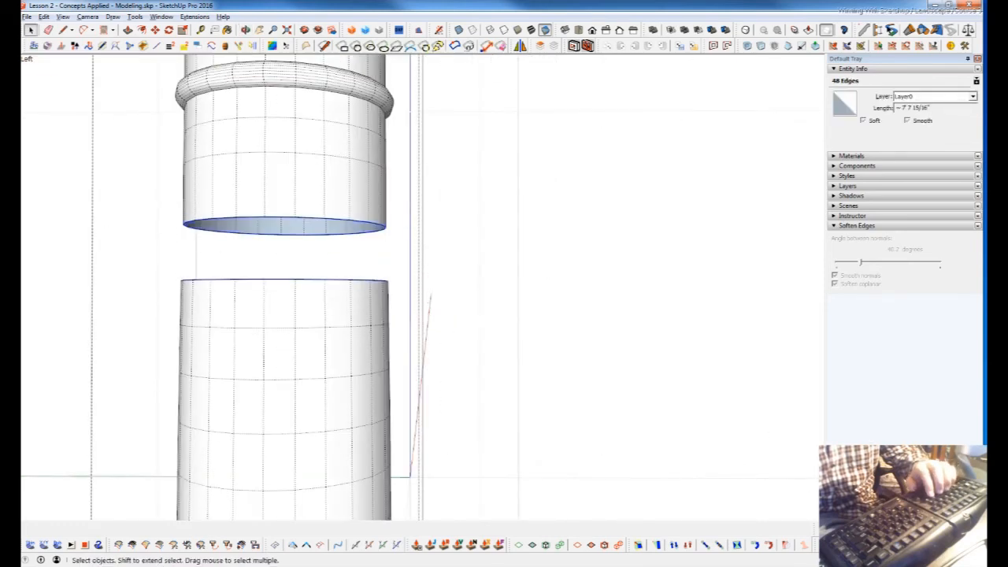
{"action": "key", "text": "shift+l"}
{"action": "middle_click_drag", "start_coordinate": [317, 328], "coordinate": [432, 239]}
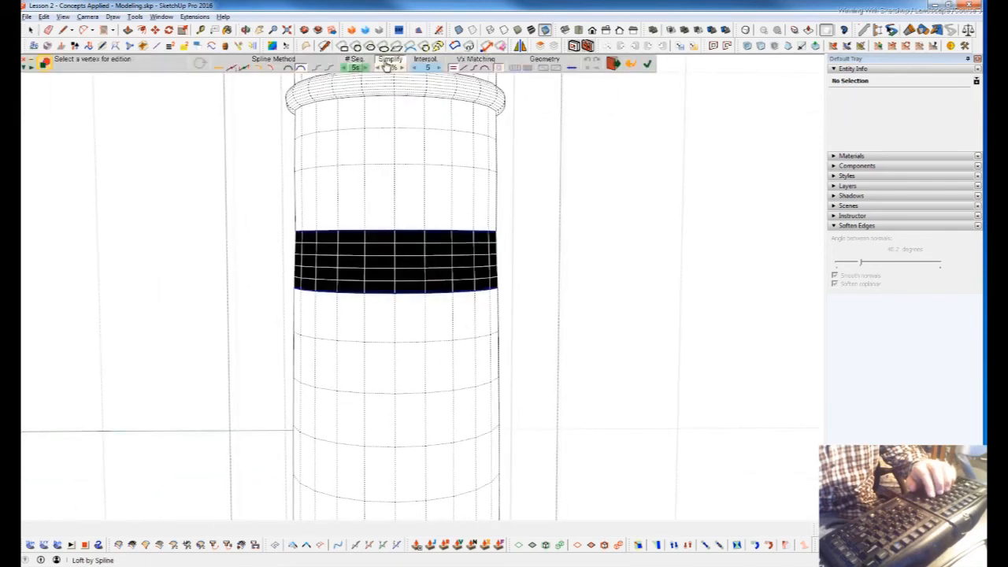
{"action": "left_click", "coordinate": [344, 68]}
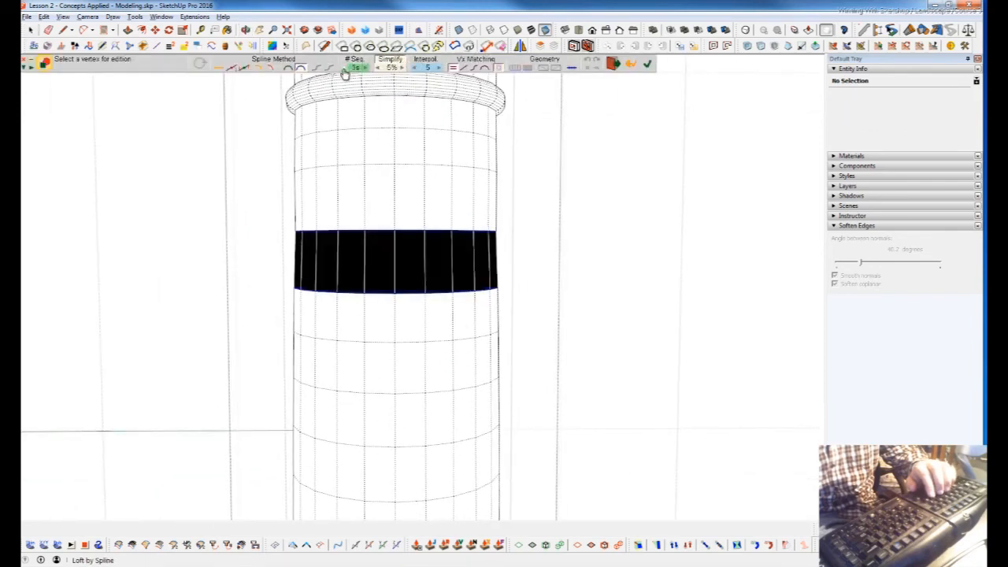
{"action": "key", "text": "Return"}
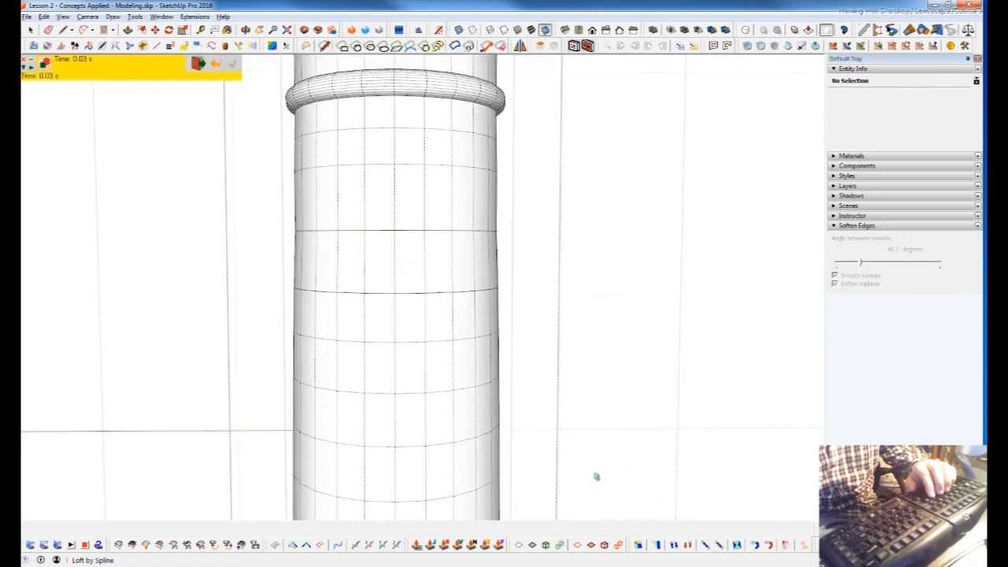
{"action": "middle_click_drag", "start_coordinate": [405, 322], "coordinate": [287, 220]}
{"action": "key", "text": "space"}
{"action": "left_click_drag", "start_coordinate": [241, 203], "coordinate": [567, 229]}
{"action": "scroll", "coordinate": [488, 236], "scroll_direction": "up", "scroll_amount": 3}
{"action": "key", "text": "s"}
{"action": "key", "text": "Escape"}
{"action": "key", "text": "space"}
{"action": "left_click", "coordinate": [504, 307]}
Scale the edge loop at the top of the lofted band slightly about its centre to fit the shaft's taper.
{"action": "left_click_drag", "start_coordinate": [71, 191], "coordinate": [586, 268]}
{"action": "key", "text": "s"}
{"action": "mouse_move", "coordinate": [559, 229]}
{"action": "left_mouse_down", "text": "ctrl"}
{"action": "mouse_move", "coordinate": [570, 230]}
{"action": "mouse_move", "coordinate": [562, 240]}
{"action": "left_mouse_up", "text": "ctrl"}
{"action": "key", "text": "space"}
{"action": "scroll", "coordinate": [426, 234], "scroll_direction": "down", "scroll_amount": 5}
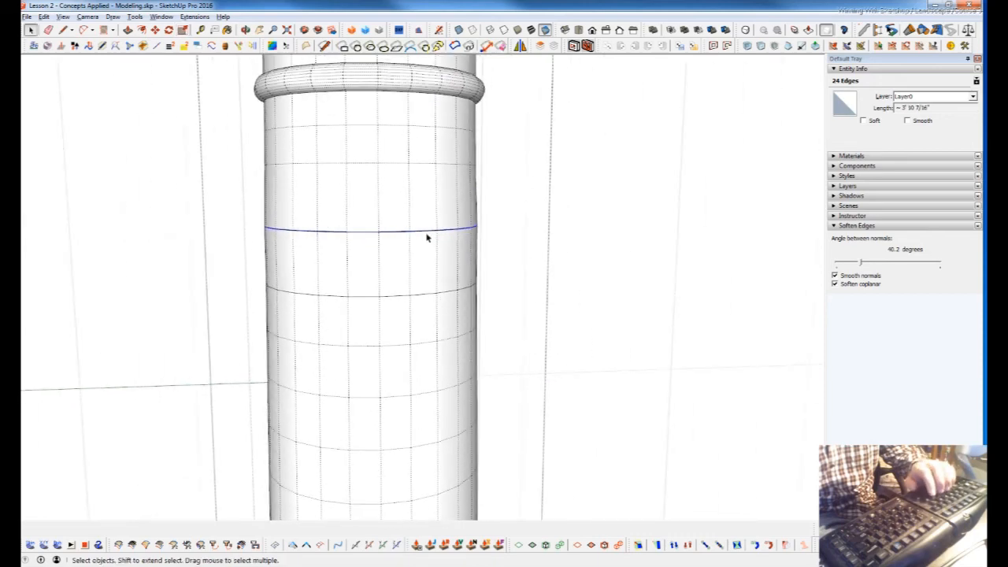
{"action": "key", "text": "s"}
{"action": "left_click_drag", "start_coordinate": [497, 230], "coordinate": [497, 231], "text": "ctrl"}
{"action": "key", "text": "space"}
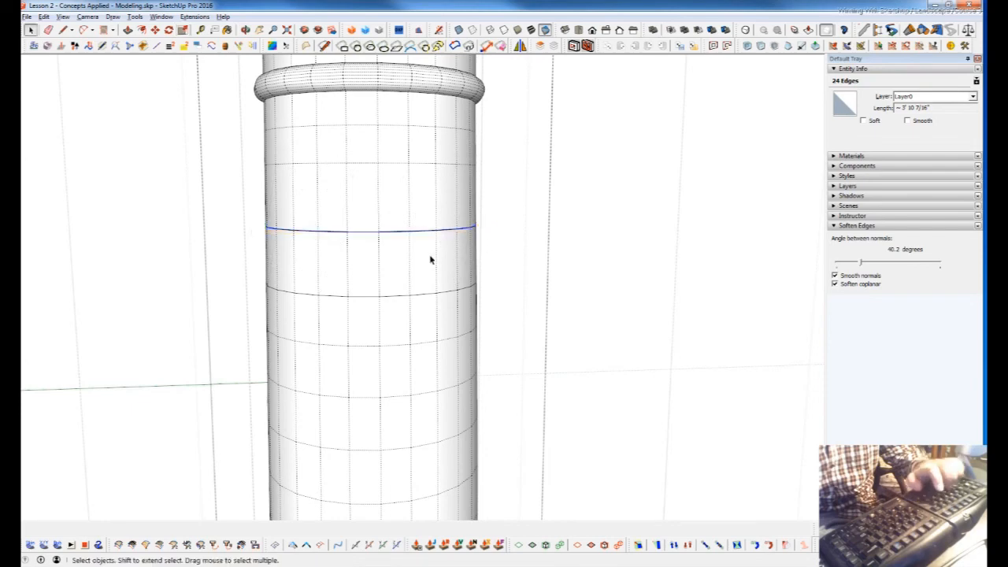
Select all connected geometry of the column and soften its edges with an angle of 44.8 degrees.
{"action": "scroll", "coordinate": [432, 260], "scroll_direction": "down", "scroll_amount": 2}
{"action": "left_click", "coordinate": [580, 313]}
{"action": "left_click_drag", "start_coordinate": [274, 202], "coordinate": [597, 323]}
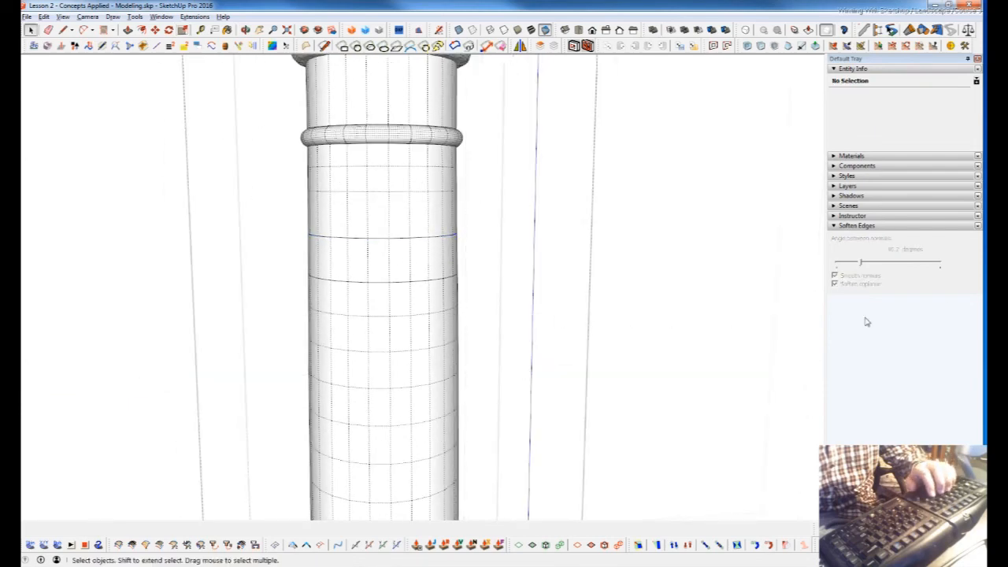
{"action": "triple_click", "coordinate": [416, 281]}
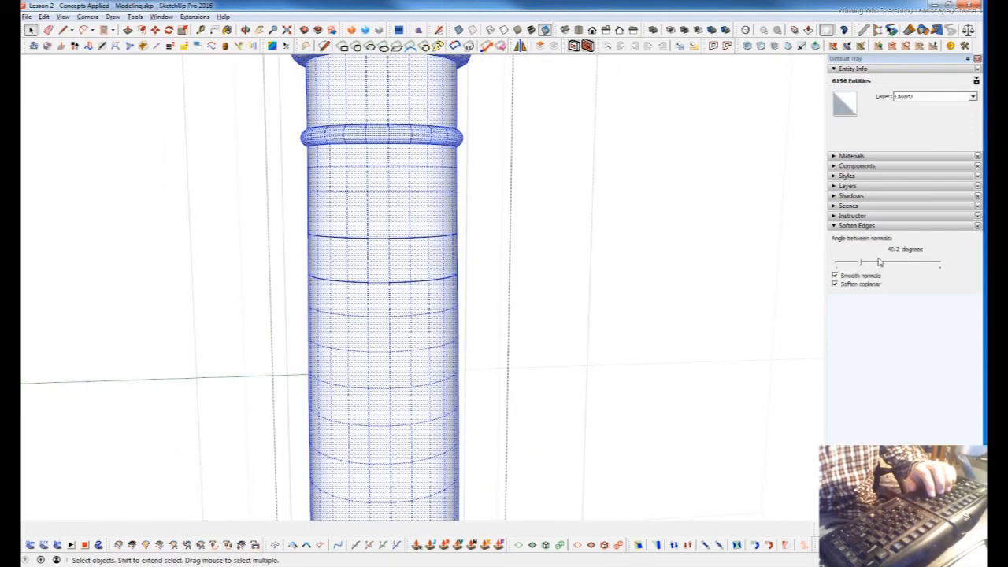
{"action": "left_click", "coordinate": [603, 344]}
{"action": "scroll", "coordinate": [411, 266], "scroll_direction": "down", "scroll_amount": 5}
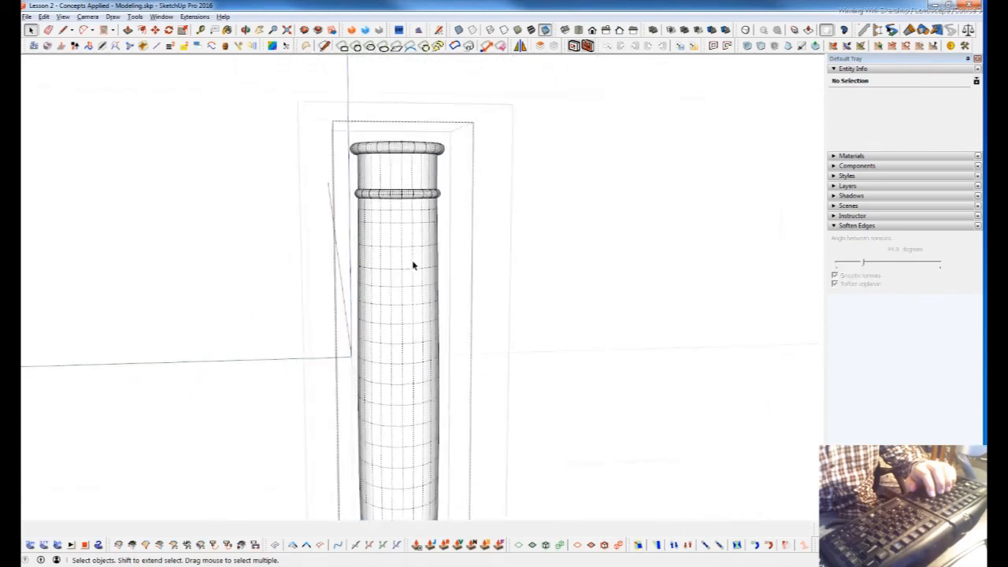
Leave the column group and turn off the display of hidden geometry.
{"action": "scroll", "coordinate": [400, 270], "scroll_direction": "down", "scroll_amount": 2}
{"action": "key", "text": "Escape"}
{"action": "key", "text": "alt+h"}
{"action": "middle_click_drag", "start_coordinate": [422, 328], "coordinate": [118, 347]}
{"action": "middle_click_drag", "start_coordinate": [247, 364], "coordinate": [449, 400]}
{"action": "scroll", "coordinate": [420, 351], "scroll_direction": "up", "scroll_amount": 7}
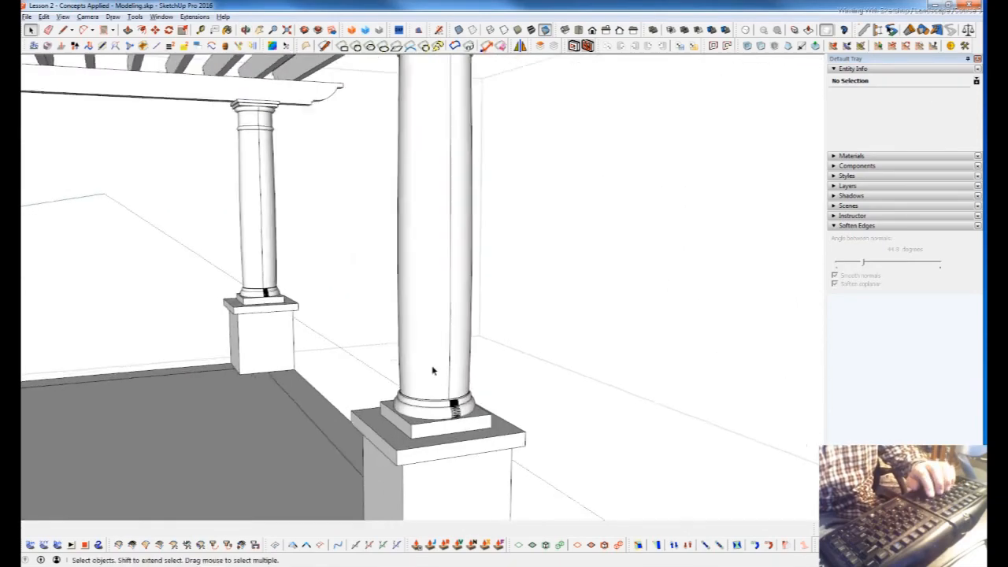
Open the column for editing and hide the vertical seam curve running down its shaft.
{"action": "scroll", "coordinate": [459, 428], "scroll_direction": "up", "scroll_amount": 3}
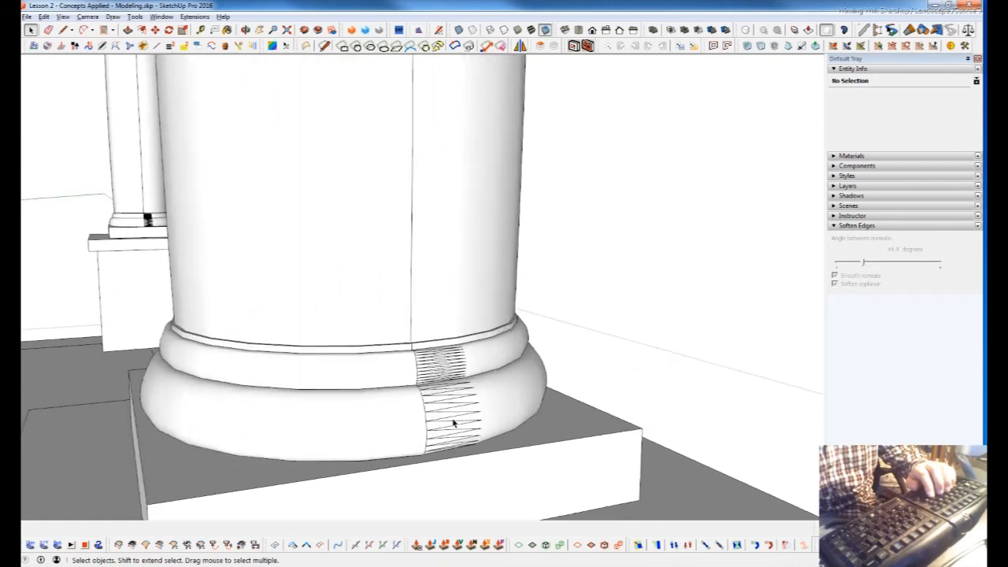
{"action": "double_click", "coordinate": [411, 314]}
{"action": "left_click", "coordinate": [411, 314]}
{"action": "key", "text": "h"}
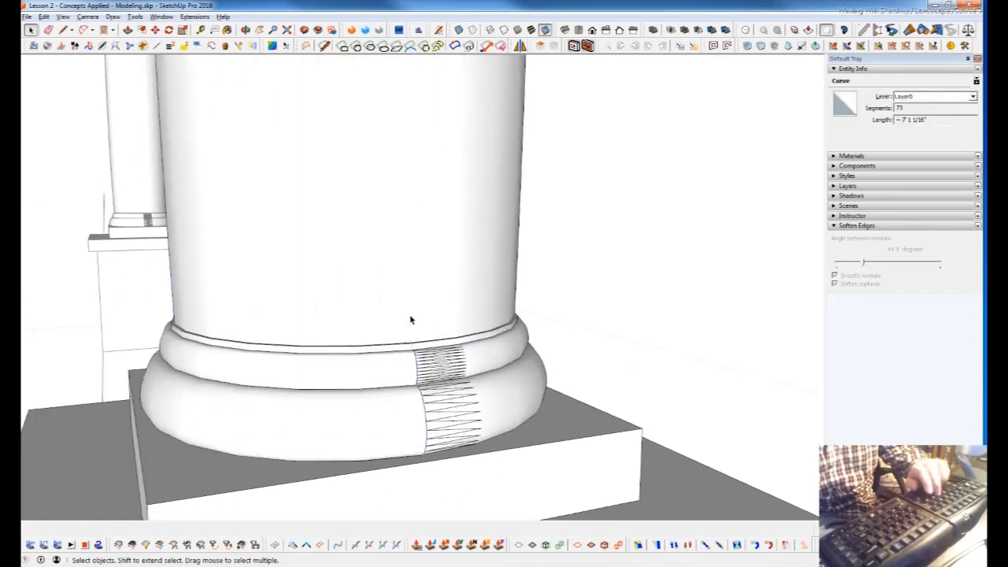
Run FixIt 101 on all of the column's geometry and soften its edges at 30.2 degrees.
{"action": "double_click", "coordinate": [459, 441]}
{"action": "key", "text": "ctrl+a"}
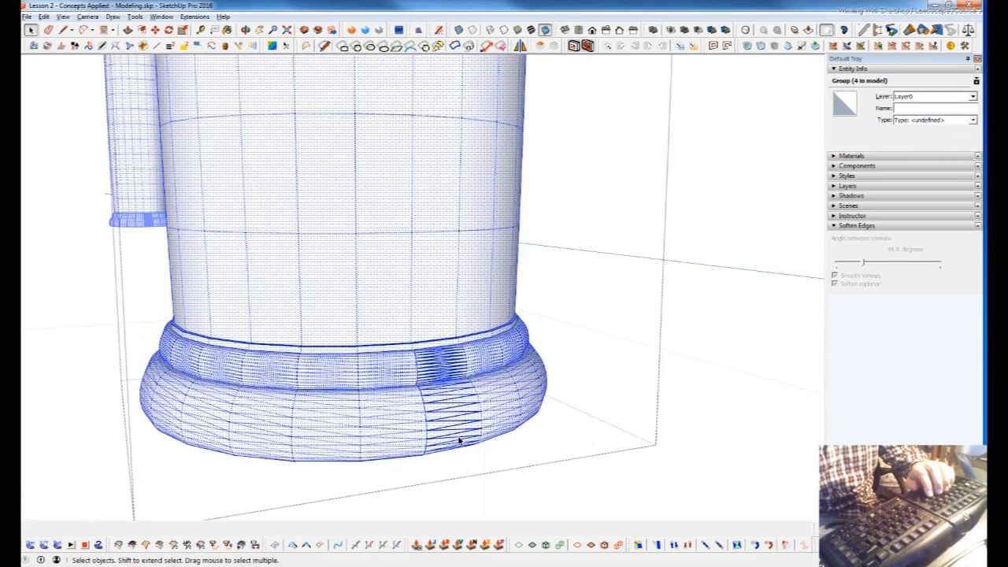
{"action": "key", "text": "f"}
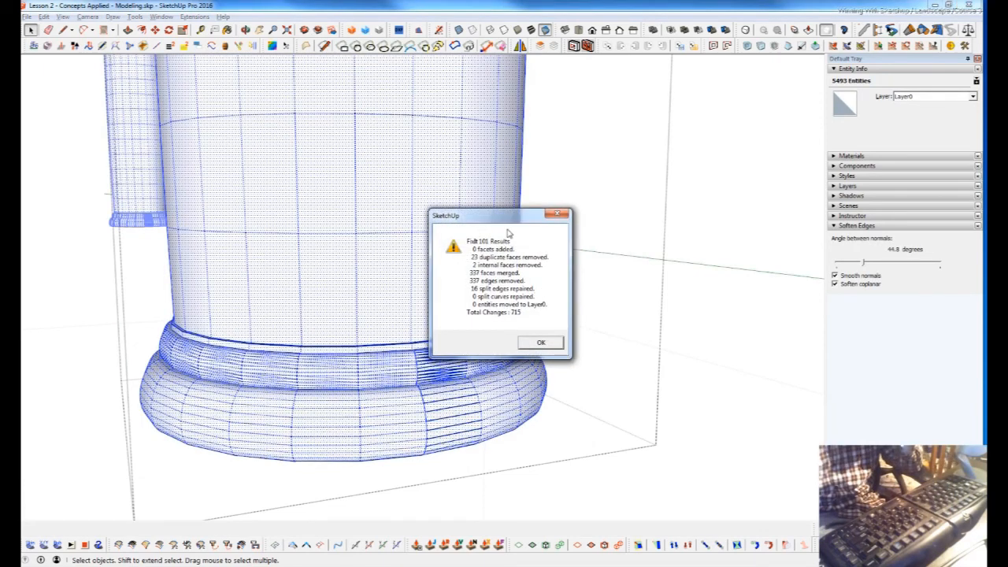
{"action": "left_click", "coordinate": [542, 343]}
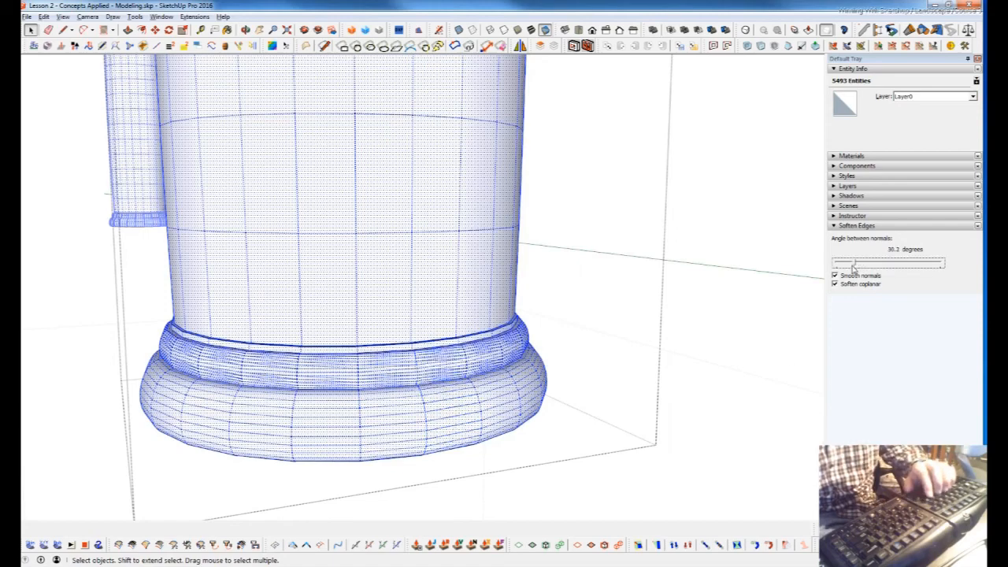
{"action": "left_click", "coordinate": [682, 441]}
Run FixIt 101 on the main beam under the crossbeams and soften its edges at 36.5 degrees.
{"action": "scroll", "coordinate": [490, 366], "scroll_direction": "down", "scroll_amount": 5}
{"action": "scroll", "coordinate": [520, 382], "scroll_direction": "down", "scroll_amount": 6}
{"action": "middle_click_drag", "start_coordinate": [520, 382], "coordinate": [622, 388]}
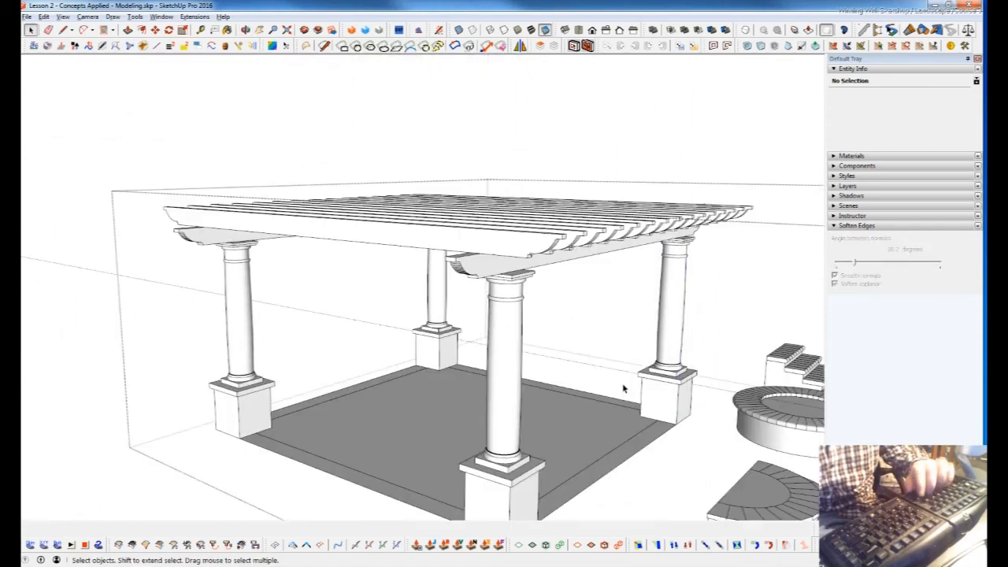
{"action": "scroll", "coordinate": [420, 289], "scroll_direction": "down", "scroll_amount": 4}
{"action": "scroll", "coordinate": [444, 298], "scroll_direction": "up", "scroll_amount": 7}
{"action": "left_click", "coordinate": [450, 298]}
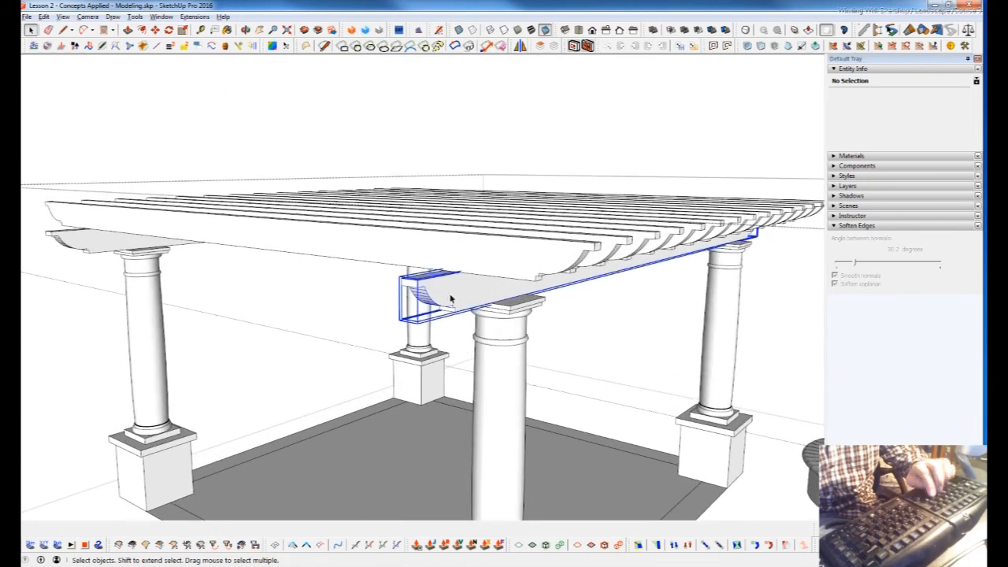
{"action": "key", "text": "f"}
{"action": "key", "text": "Return"}
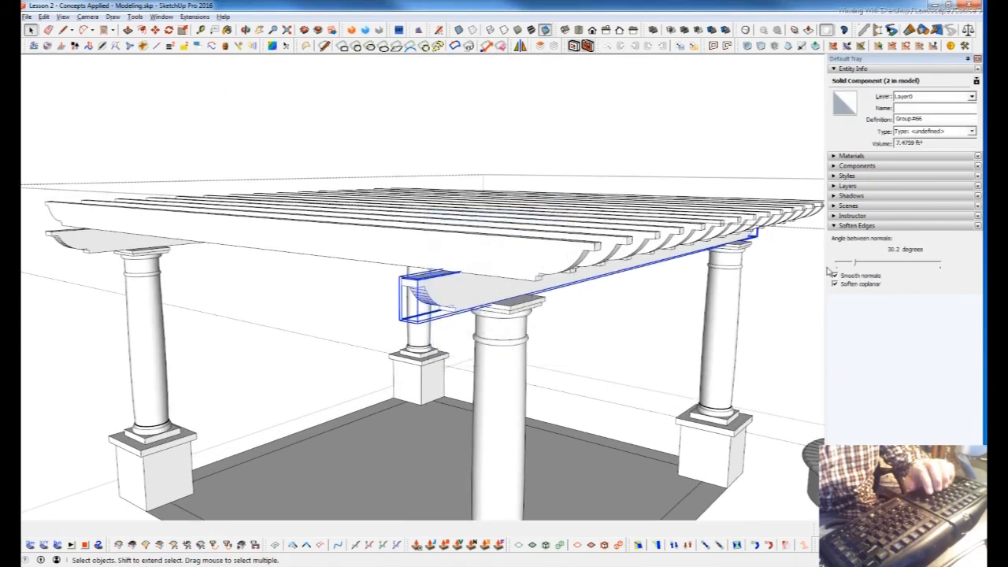
{"action": "left_click", "coordinate": [655, 347]}
Examine both pergolas with their curved steps, round fire pits and stairs from several angles.
{"action": "middle_click_drag", "start_coordinate": [498, 281], "coordinate": [464, 265]}
{"action": "scroll", "coordinate": [543, 260], "scroll_direction": "down", "scroll_amount": 3}
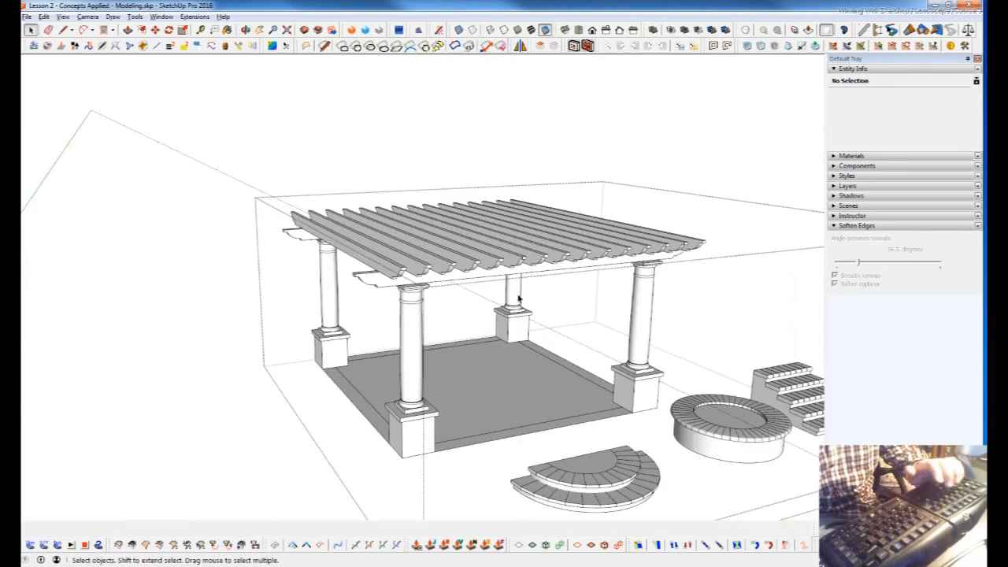
{"action": "left_click", "coordinate": [554, 482]}
{"action": "middle_click_drag", "start_coordinate": [648, 473], "coordinate": [686, 475]}
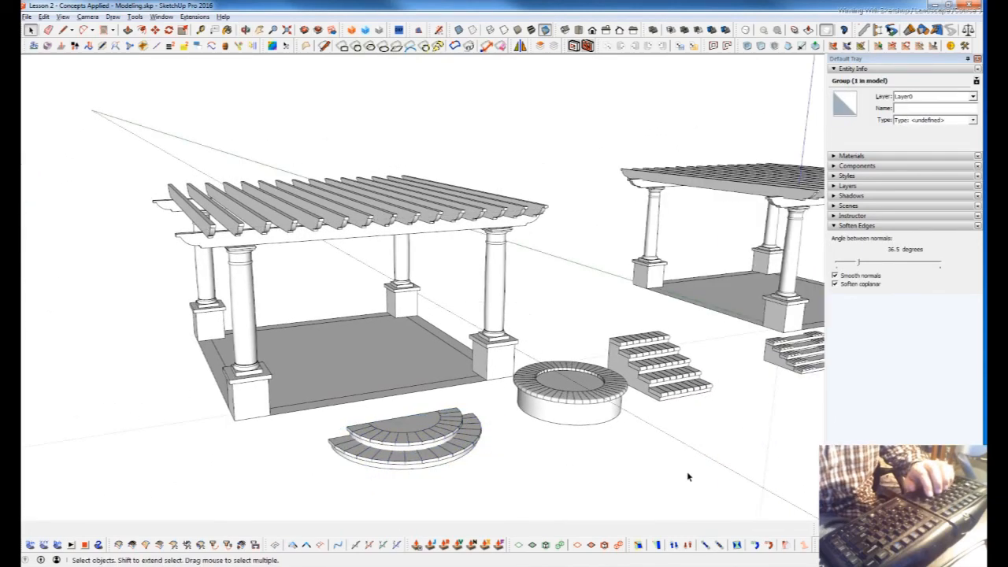
{"action": "left_click", "coordinate": [687, 476]}
{"action": "scroll", "coordinate": [429, 388], "scroll_direction": "down", "scroll_amount": 5}
{"action": "middle_click_drag", "start_coordinate": [551, 378], "coordinate": [697, 422]}
{"action": "scroll", "coordinate": [635, 348], "scroll_direction": "up", "scroll_amount": 2}
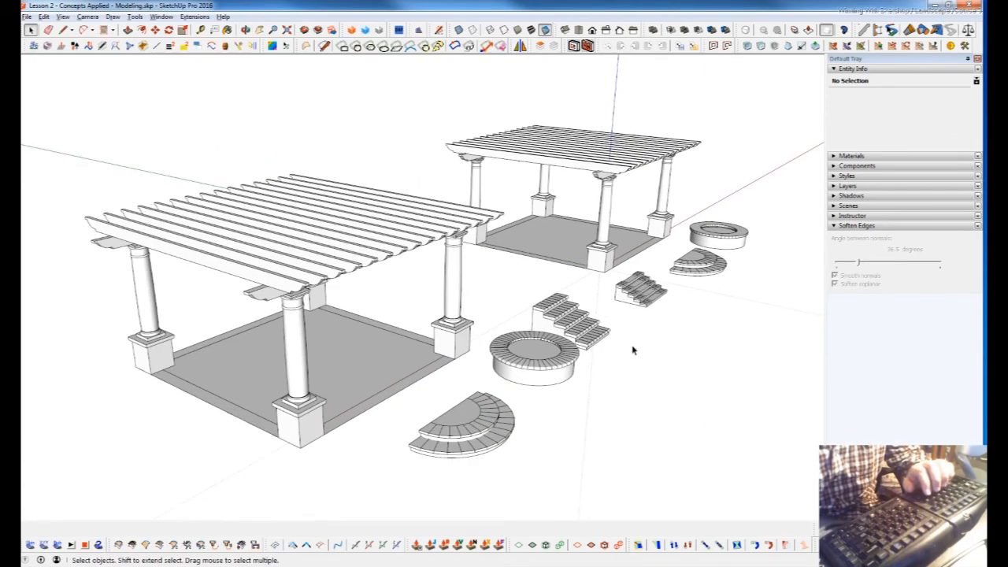
{"action": "middle_click_drag", "start_coordinate": [611, 312], "coordinate": [387, 344]}
{"action": "scroll", "coordinate": [336, 448], "scroll_direction": "up", "scroll_amount": 3}
{"action": "left_click", "coordinate": [344, 392]}
{"action": "scroll", "coordinate": [378, 404], "scroll_direction": "down", "scroll_amount": 3}
{"action": "scroll", "coordinate": [378, 404], "scroll_direction": "down", "scroll_amount": 1}
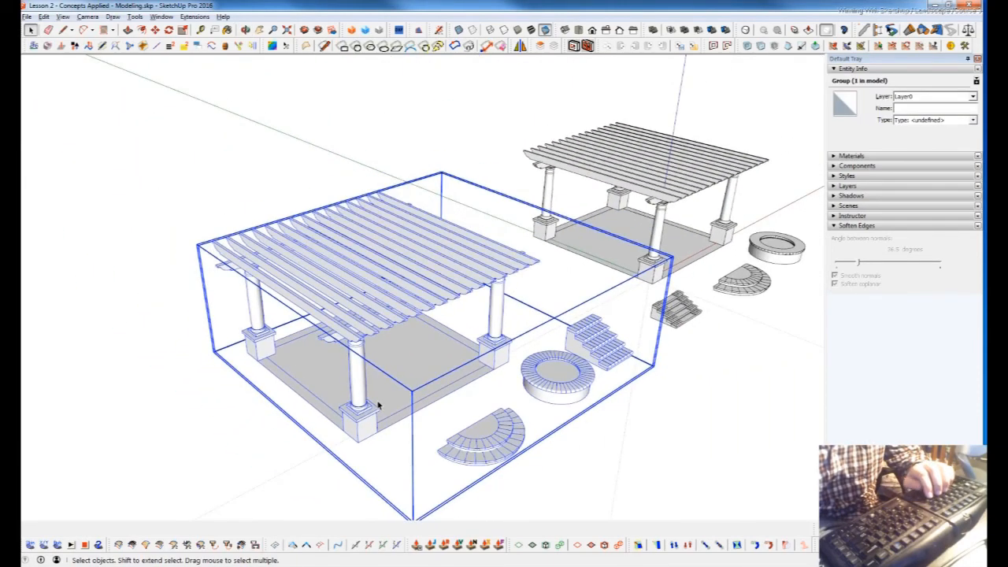
{"action": "middle_click_drag", "start_coordinate": [498, 426], "coordinate": [557, 451]}
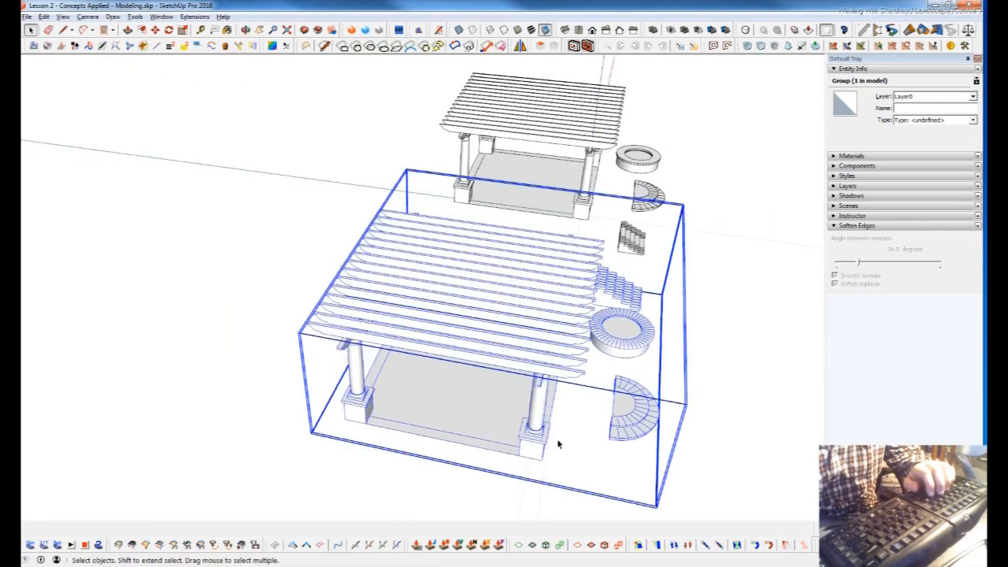
Open the nearer pergola's nested groups down to the front corner column assembly.
{"action": "scroll", "coordinate": [534, 457], "scroll_direction": "up", "scroll_amount": 2}
{"action": "double_click", "coordinate": [535, 466]}
{"action": "double_click", "coordinate": [540, 467]}
{"action": "scroll", "coordinate": [541, 466], "scroll_direction": "up", "scroll_amount": 3}
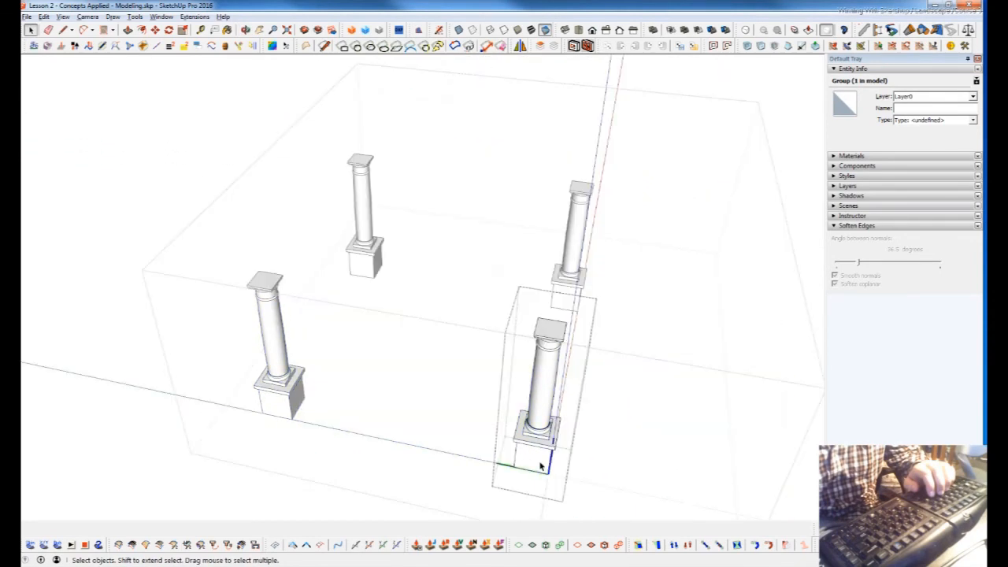
{"action": "key", "text": "Escape"}
{"action": "double_click", "coordinate": [549, 405]}
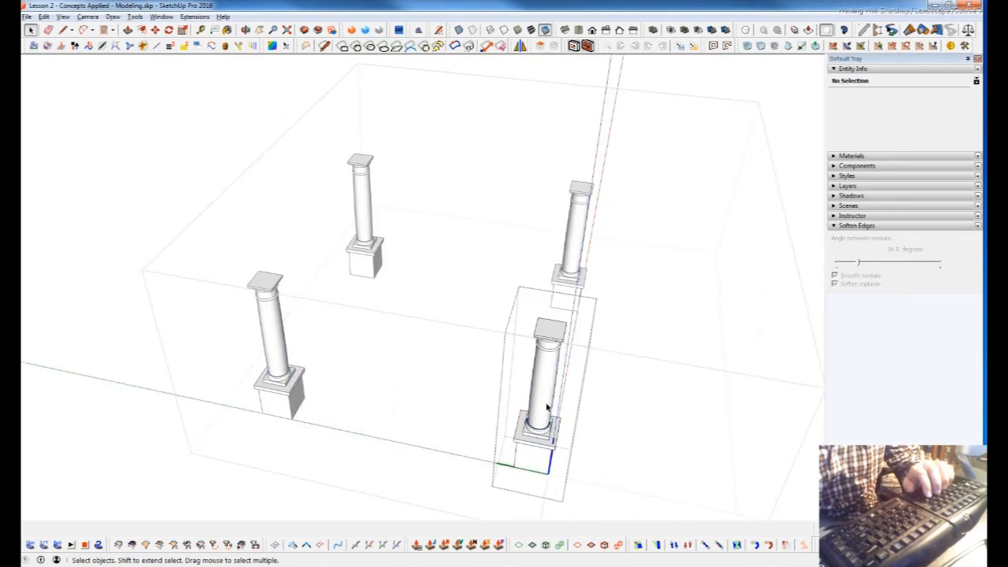
Run FixIt 101 on the corner column's round shaft group and close the results.
{"action": "left_click", "coordinate": [549, 386]}
{"action": "left_click", "coordinate": [554, 329]}
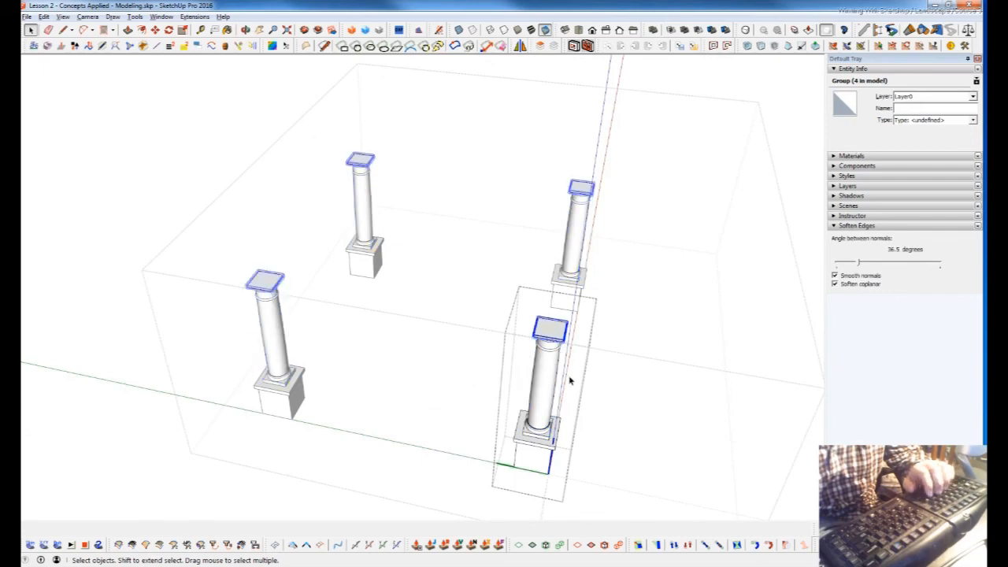
{"action": "middle_click_drag", "start_coordinate": [548, 374], "coordinate": [544, 333]}
{"action": "left_click", "coordinate": [542, 331]}
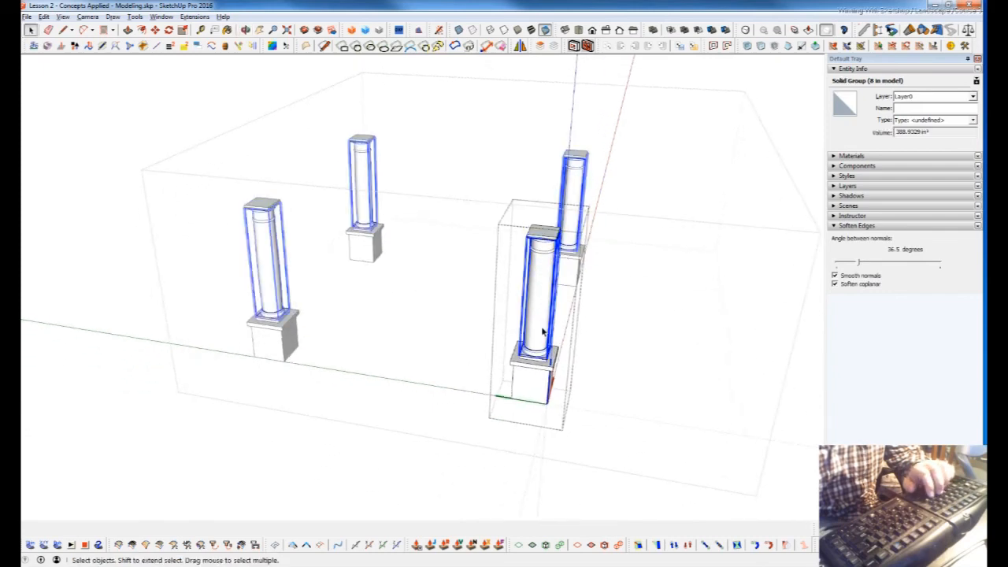
{"action": "scroll", "coordinate": [556, 370], "scroll_direction": "up", "scroll_amount": 8}
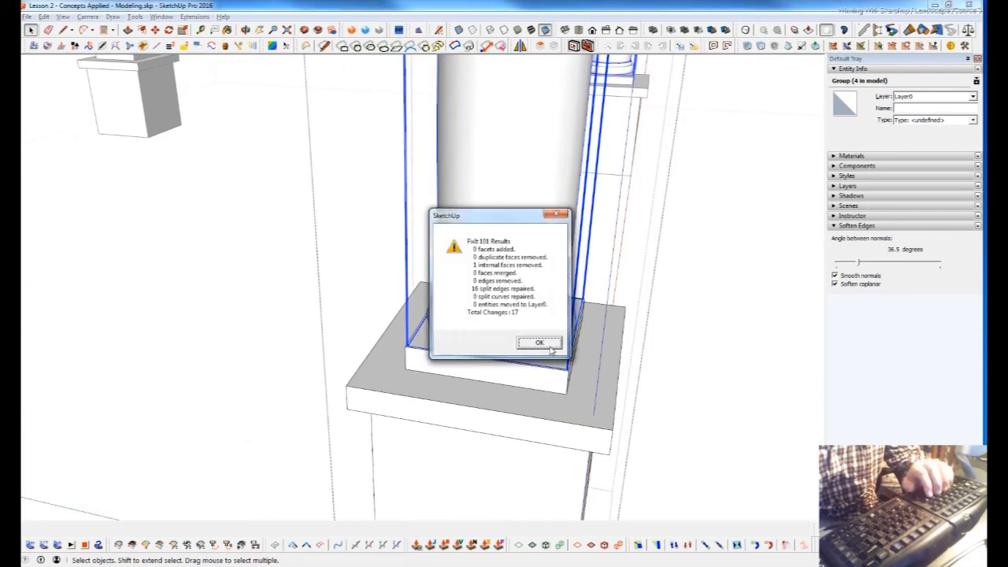
{"action": "left_click", "coordinate": [550, 350]}
Run FixIt 101 on all geometry inside the corner column's shaft group, close the results and leave the group.
{"action": "double_click", "coordinate": [516, 268]}
{"action": "key", "text": "ctrl+a"}
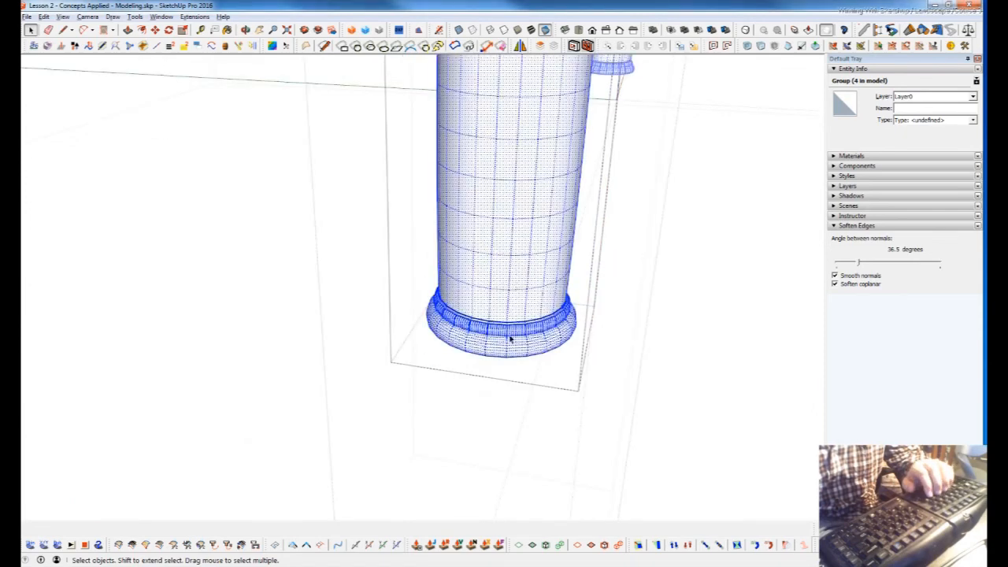
{"action": "scroll", "coordinate": [506, 337], "scroll_direction": "down", "scroll_amount": 5}
{"action": "scroll", "coordinate": [540, 115], "scroll_direction": "up", "scroll_amount": 3}
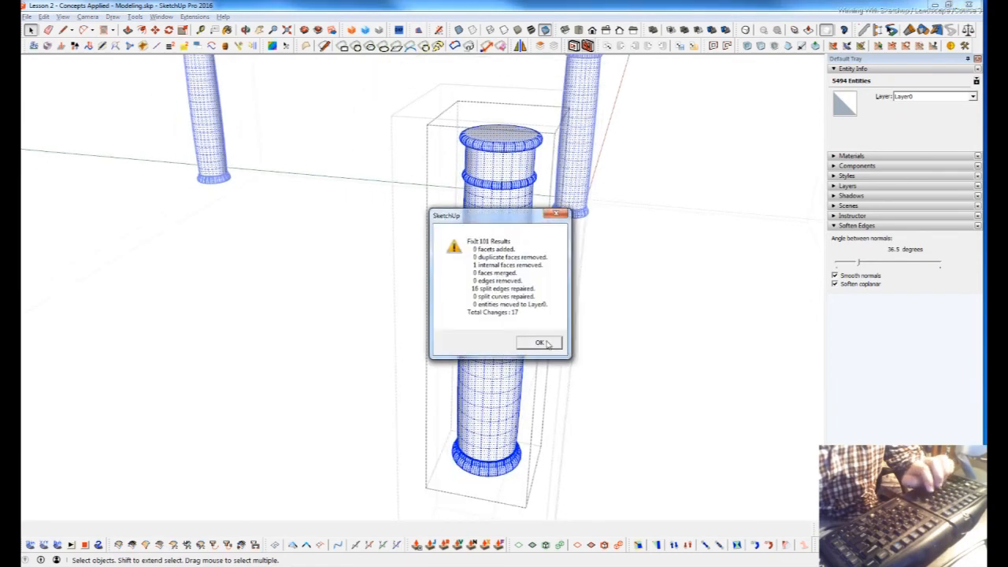
{"action": "left_click", "coordinate": [541, 342]}
{"action": "key", "text": "Escape"}
{"action": "key", "text": "Escape"}
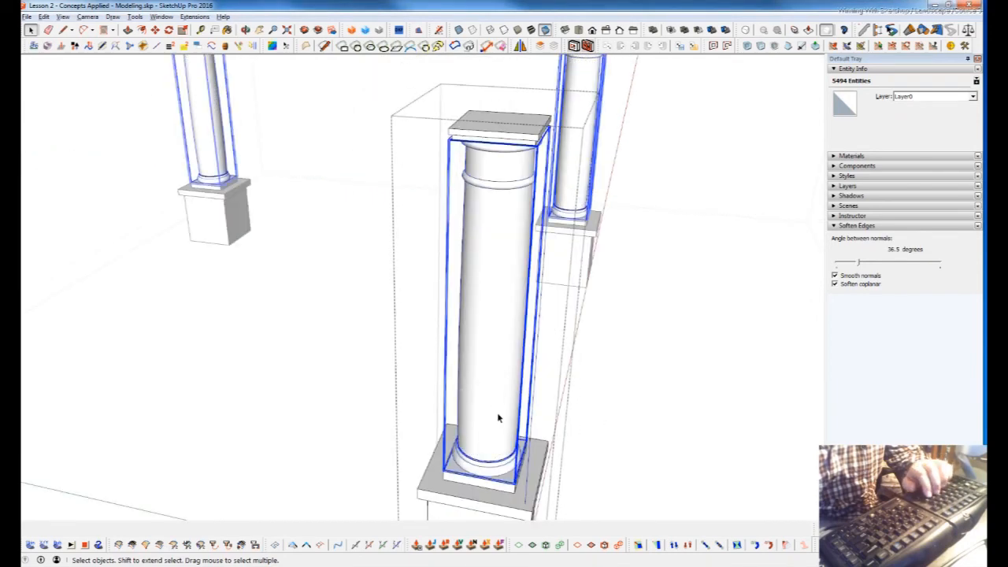
Run SolidSolver on the corner column's round shaft group, accepting its offer to fix the lack of solidity.
{"action": "left_click", "coordinate": [499, 419]}
{"action": "middle_click_drag", "start_coordinate": [502, 420], "coordinate": [535, 408]}
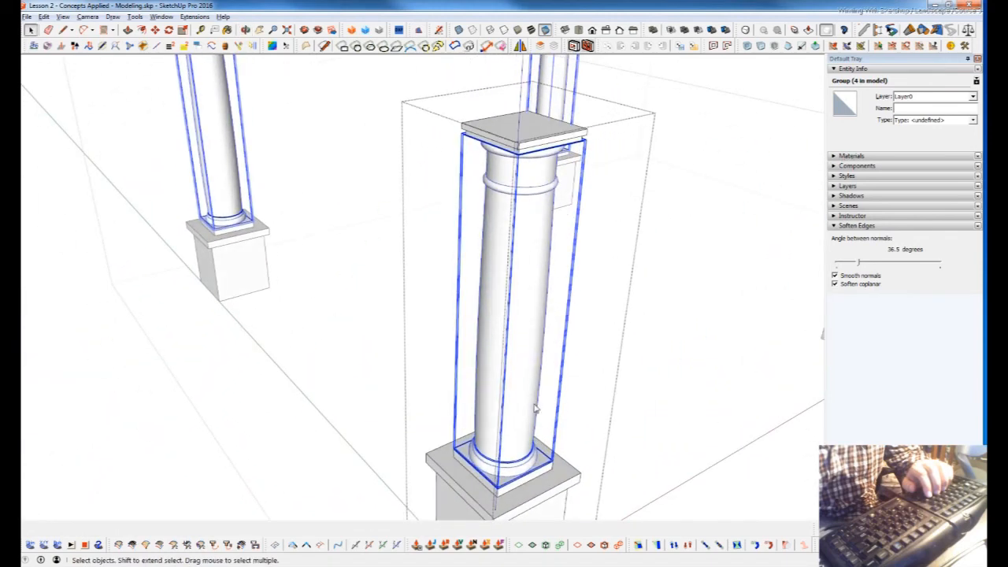
{"action": "right_click", "coordinate": [534, 408]}
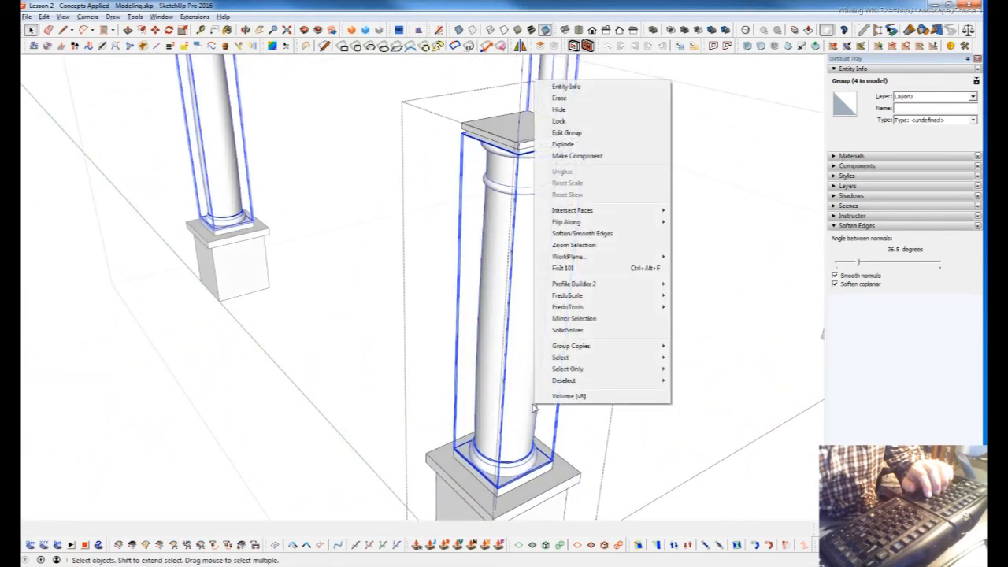
{"action": "left_click", "coordinate": [583, 331]}
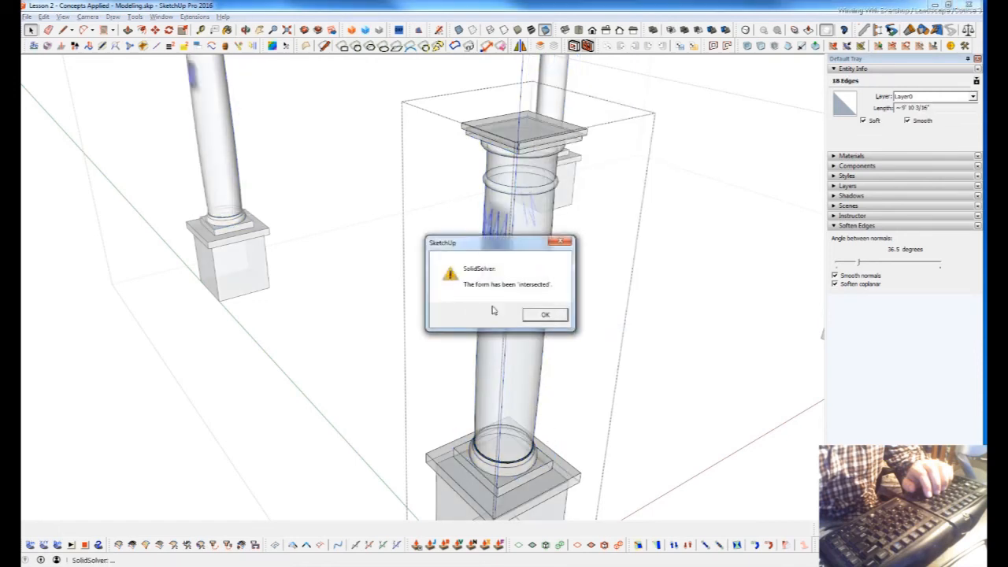
{"action": "left_click", "coordinate": [548, 315]}
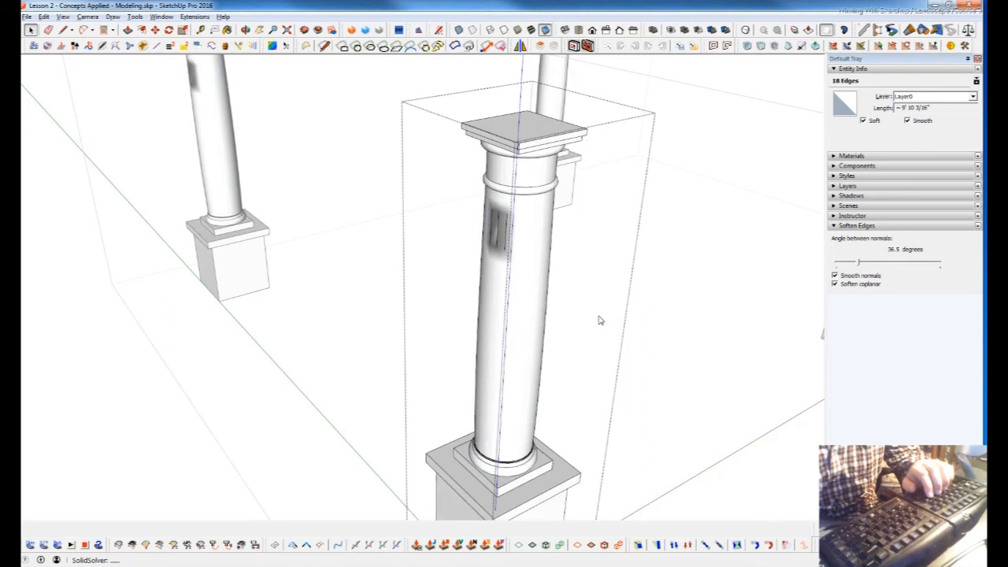
{"action": "left_click", "coordinate": [546, 318]}
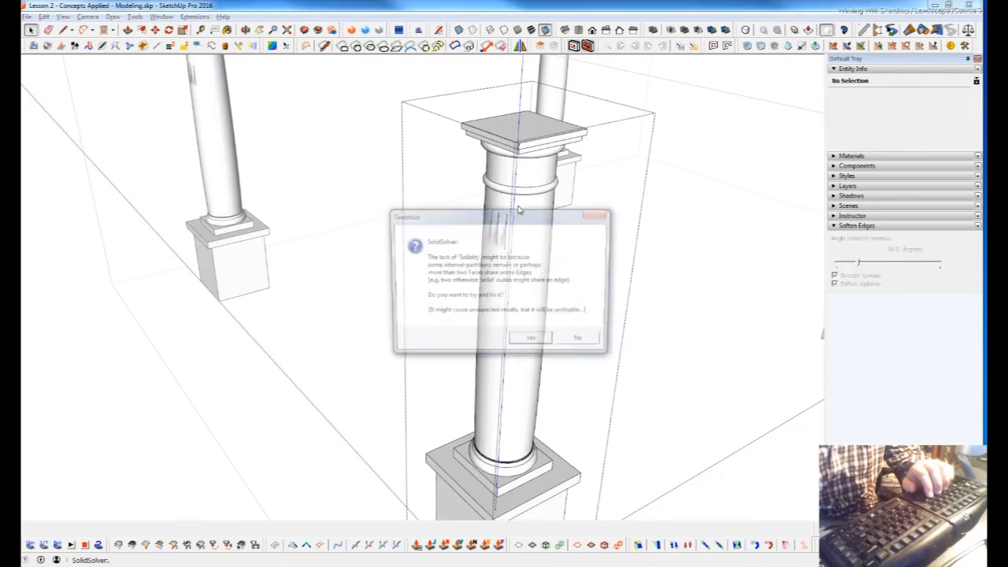
{"action": "left_click", "coordinate": [540, 345]}
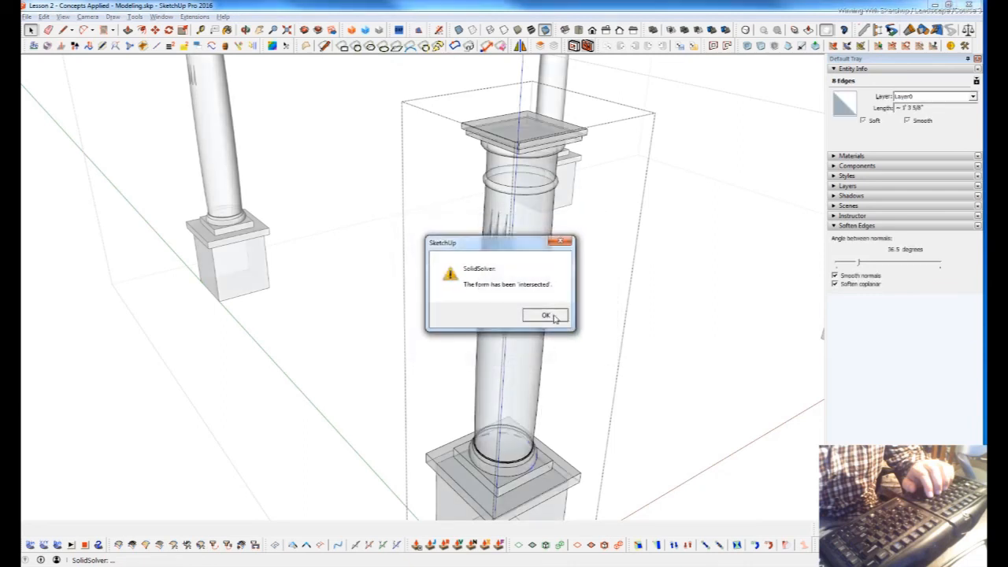
{"action": "left_click", "coordinate": [553, 317]}
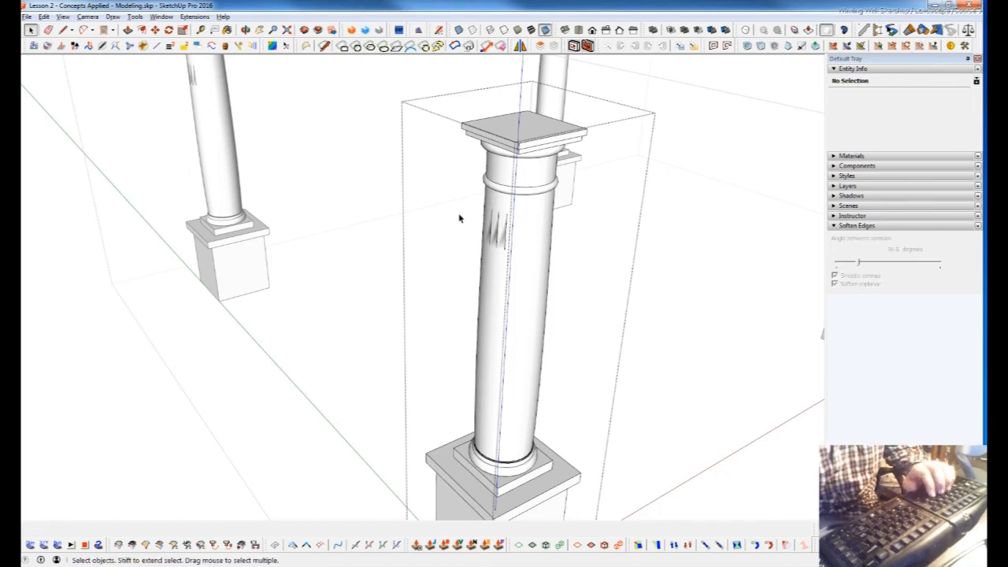
Open the shaft group again and run FixIt 101 on all its geometry around the creased area below the upper ring.
{"action": "key", "text": "space"}
{"action": "scroll", "coordinate": [512, 236], "scroll_direction": "up", "scroll_amount": 5}
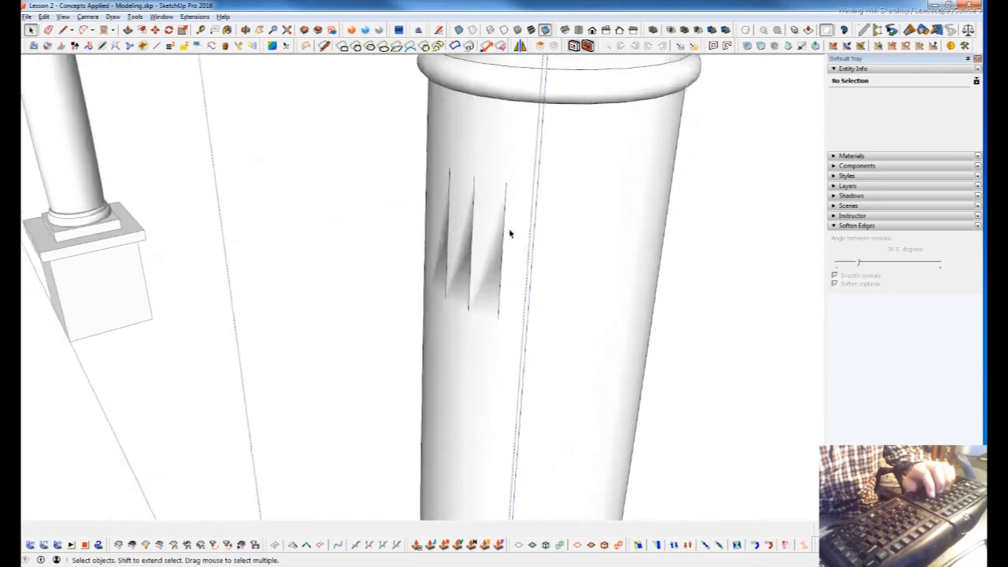
{"action": "double_click", "coordinate": [533, 268]}
{"action": "key", "text": "ctrl+a"}
{"action": "key", "text": "shift+f"}
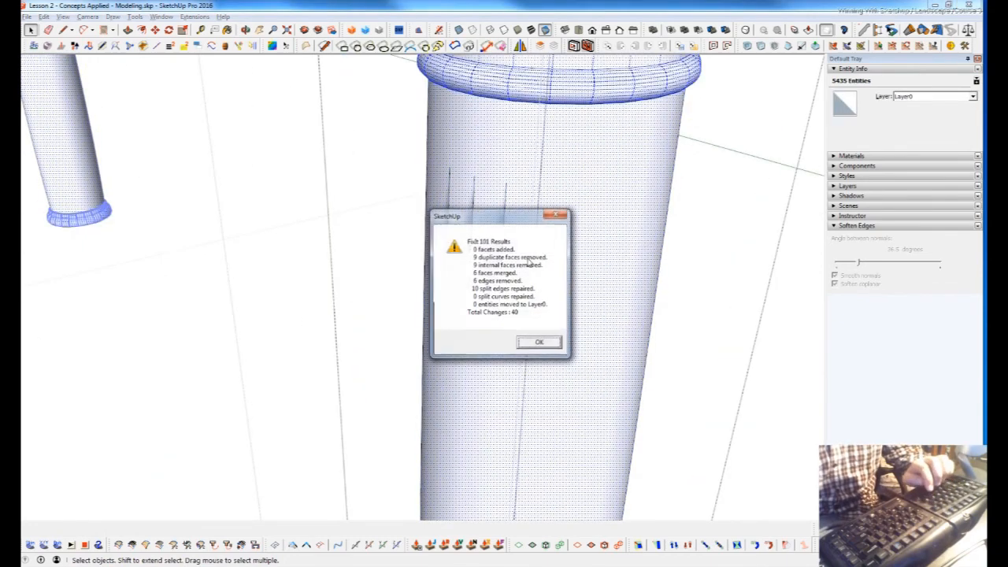
{"action": "left_click", "coordinate": [539, 343]}
Erase the diagonal edges of the creased faces on the shaft from the inside, one facet after another.
{"action": "scroll", "coordinate": [538, 328], "scroll_direction": "up", "scroll_amount": 5}
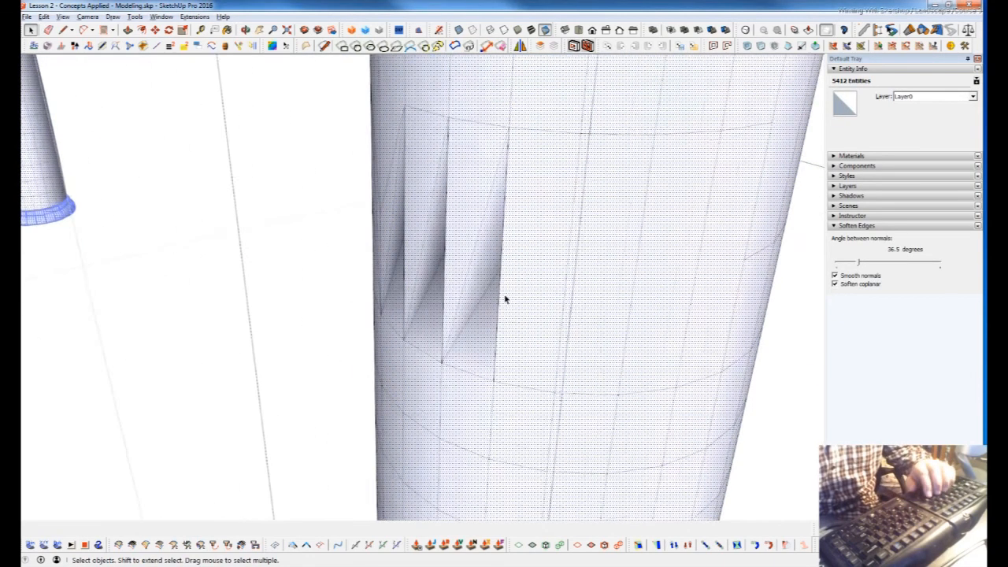
{"action": "key", "text": "o"}
{"action": "middle_click_drag", "start_coordinate": [495, 316], "coordinate": [741, 142]}
{"action": "middle_click_drag", "start_coordinate": [420, 350], "coordinate": [862, 315]}
{"action": "middle_click_drag", "start_coordinate": [540, 380], "coordinate": [627, 265]}
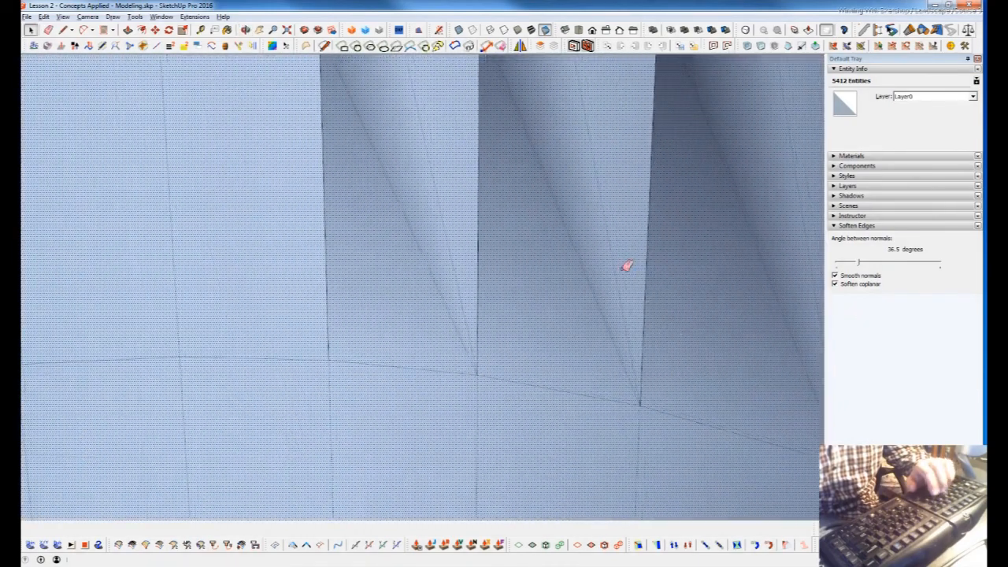
{"action": "key", "text": "e"}
{"action": "left_click", "coordinate": [636, 292]}
{"action": "left_click", "coordinate": [623, 308]}
{"action": "left_click", "coordinate": [426, 281]}
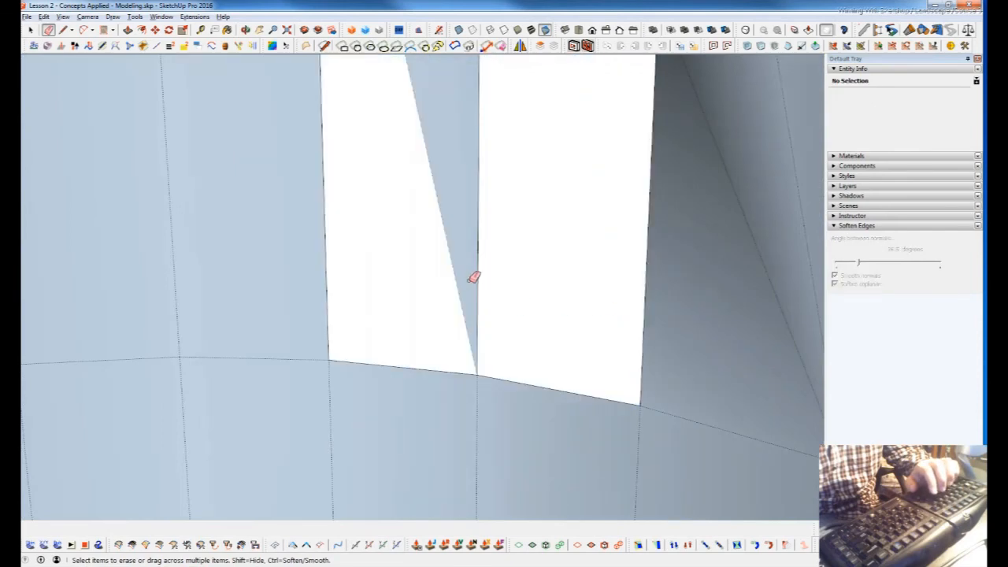
{"action": "left_click", "coordinate": [459, 285]}
{"action": "left_click", "coordinate": [798, 297]}
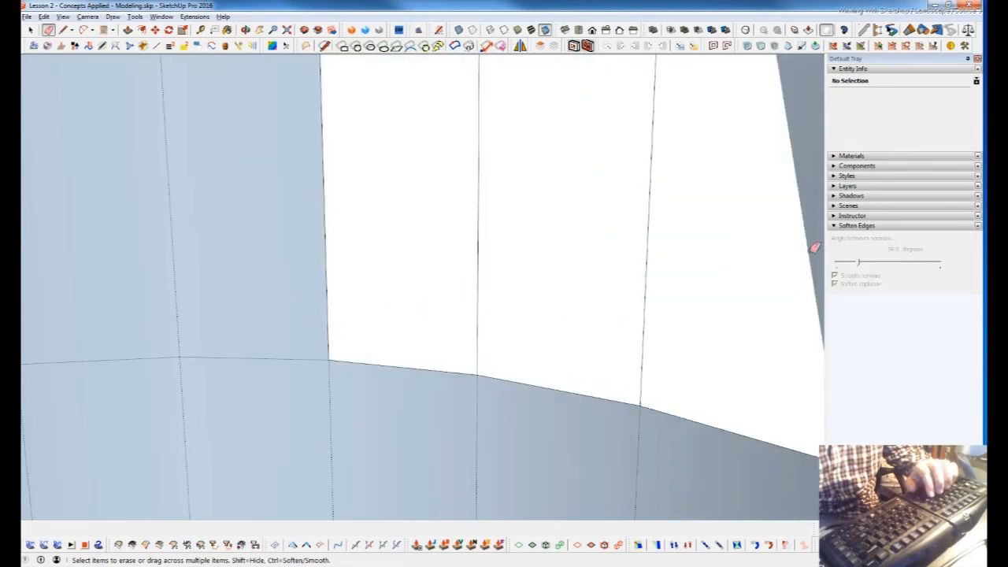
Delete the whole damaged band of the shaft below the upper ring, all the way around.
{"action": "middle_click_drag", "start_coordinate": [793, 260], "coordinate": [29, 468]}
{"action": "scroll", "coordinate": [569, 387], "scroll_direction": "down", "scroll_amount": 6}
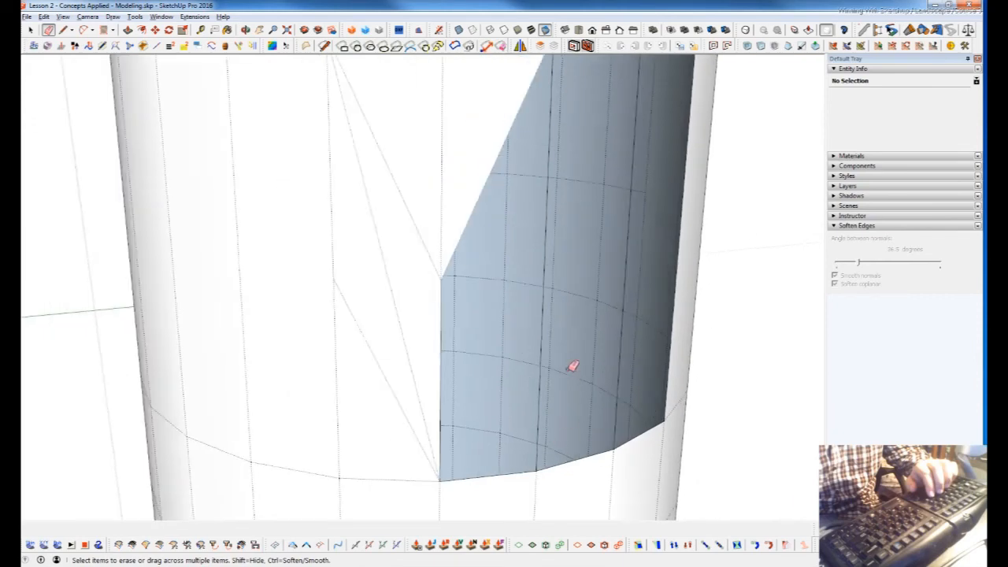
{"action": "mouse_move", "coordinate": [542, 378]}
{"action": "middle_mouse_down"}
{"action": "mouse_move", "coordinate": [543, 360]}
{"action": "mouse_move", "coordinate": [569, 338]}
{"action": "mouse_move", "coordinate": [614, 386]}
{"action": "middle_mouse_up"}
{"action": "key", "text": "space"}
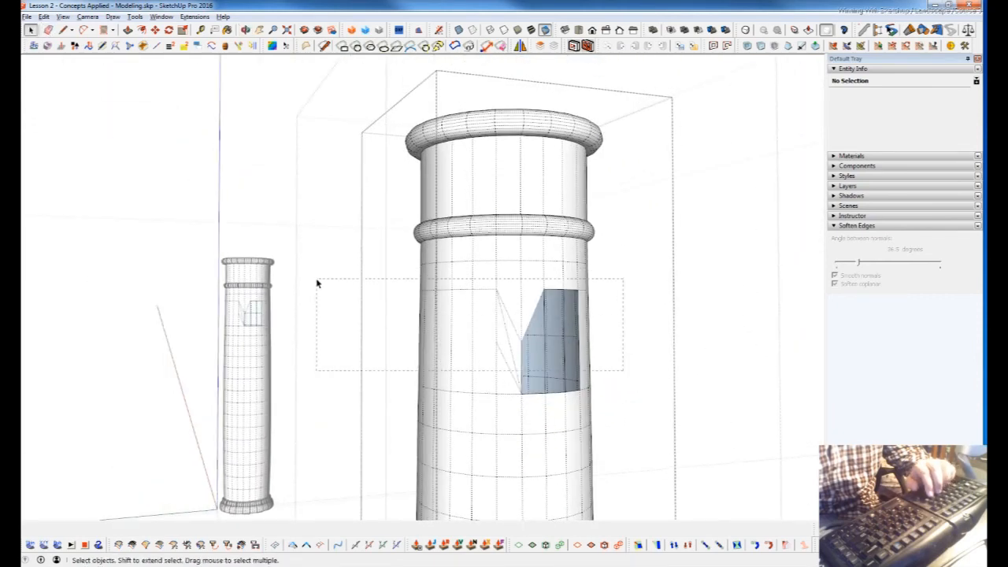
{"action": "left_click_drag", "start_coordinate": [318, 284], "coordinate": [317, 282]}
{"action": "key", "text": "Delete"}
Select the two open circular rims and bridge the gap between them with Loft by Spline.
{"action": "middle_click_drag", "start_coordinate": [475, 365], "coordinate": [504, 452]}
{"action": "left_click_drag", "start_coordinate": [341, 386], "coordinate": [553, 452]}
{"action": "left_click_drag", "start_coordinate": [518, 349], "coordinate": [537, 342], "text": "shift"}
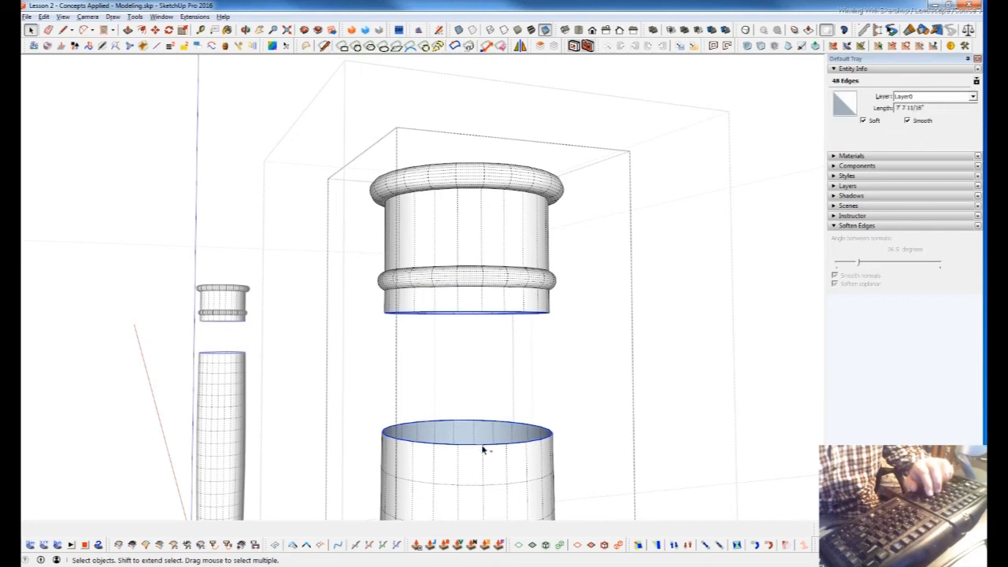
{"action": "left_click", "coordinate": [755, 544]}
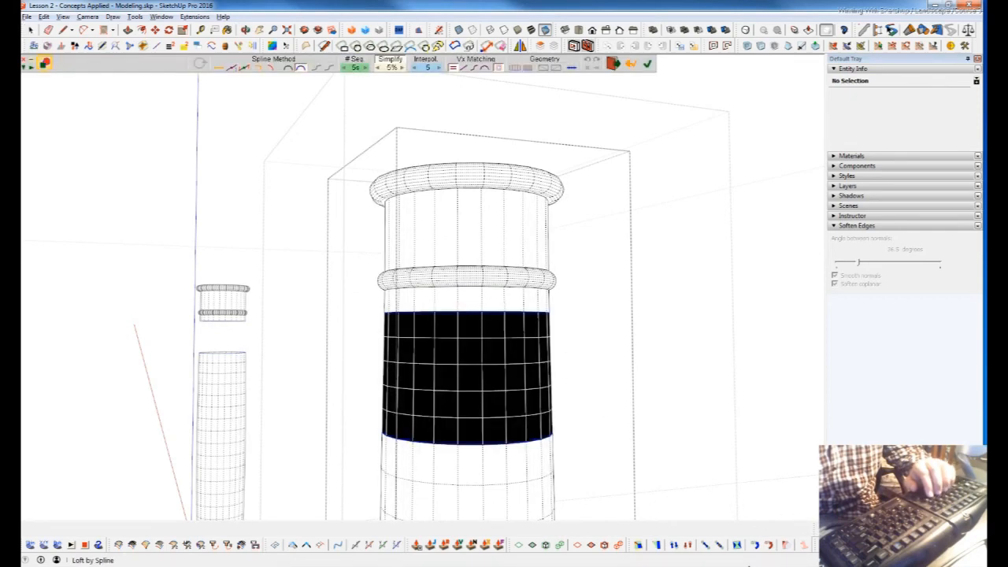
{"action": "left_click", "coordinate": [664, 376]}
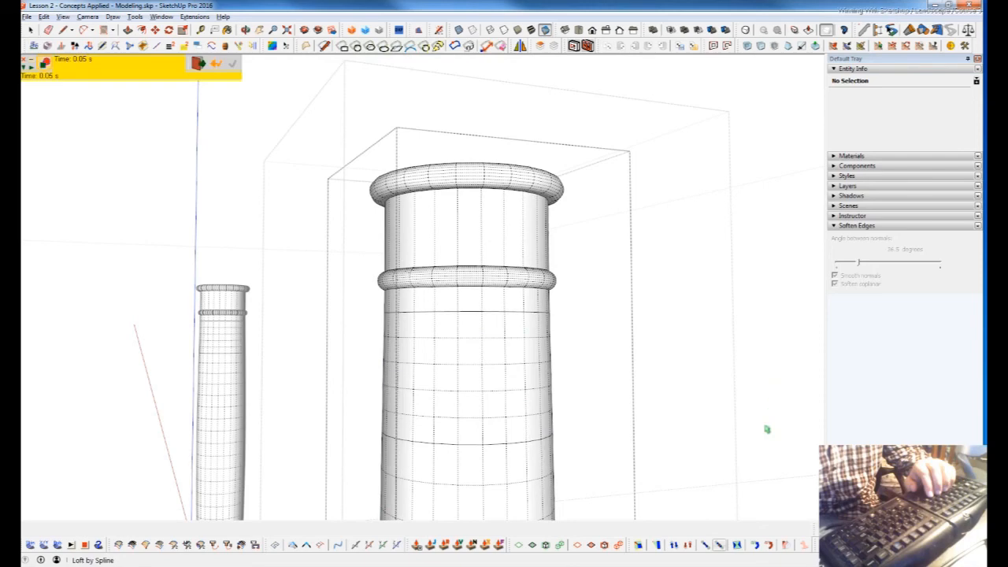
{"action": "key", "text": "space"}
Run FixIt 101 on all geometry of the rebuilt shaft, close the results and leave the group.
{"action": "scroll", "coordinate": [515, 338], "scroll_direction": "down", "scroll_amount": 1}
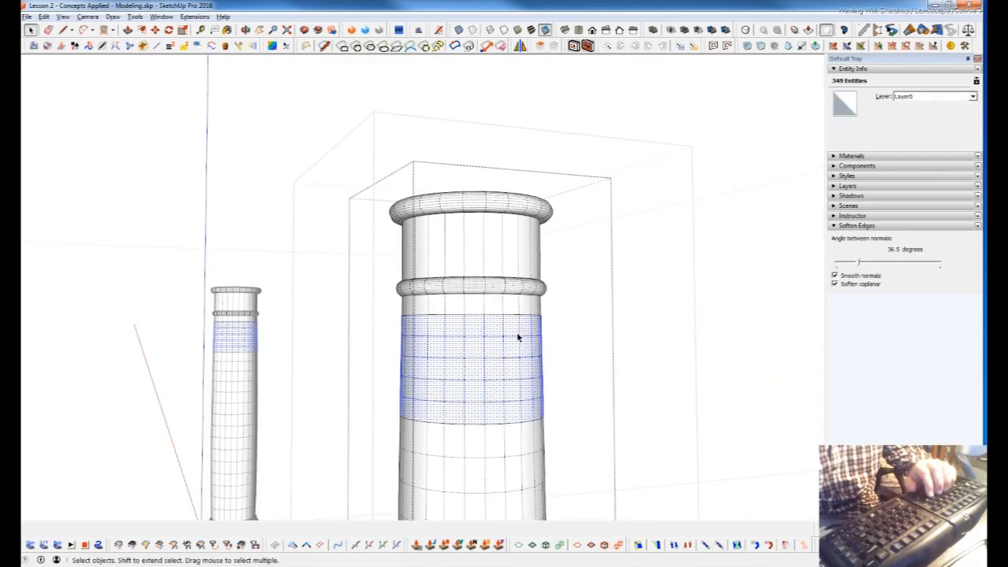
{"action": "key", "text": "ctrl+a"}
{"action": "key", "text": "x"}
{"action": "left_click", "coordinate": [541, 345]}
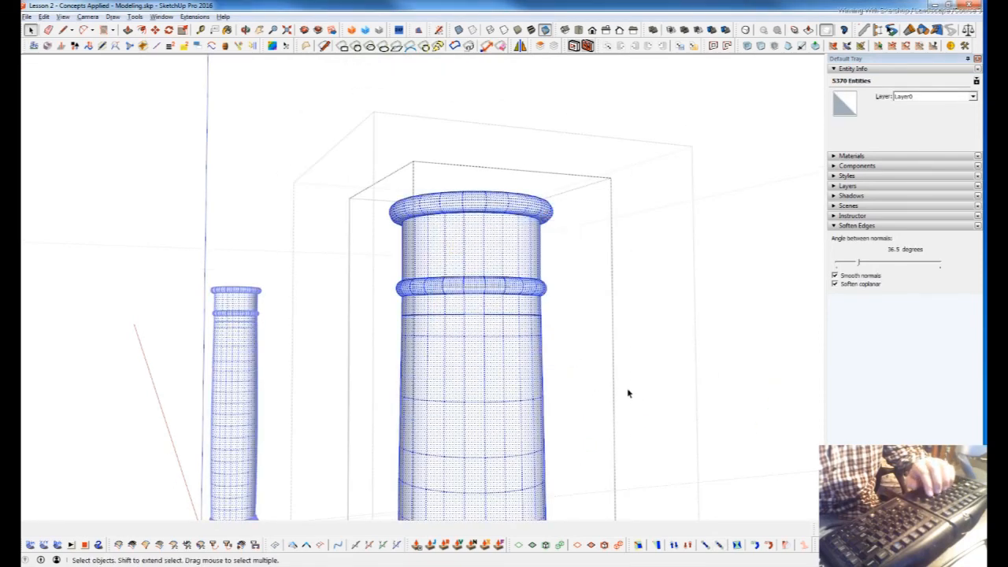
{"action": "left_click", "coordinate": [676, 387]}
{"action": "key", "text": "ctrl+g"}
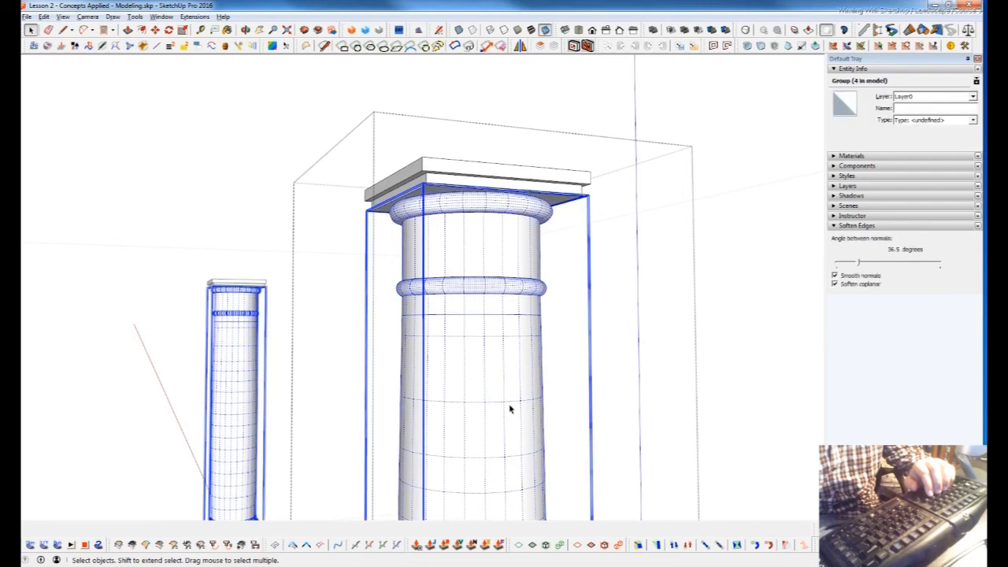
Try to make the rebuilt shaft group solid with SolidSolver, accepting its repeated offers to fix it.
{"action": "scroll", "coordinate": [501, 245], "scroll_direction": "down", "scroll_amount": 2}
{"action": "right_click", "coordinate": [489, 341]}
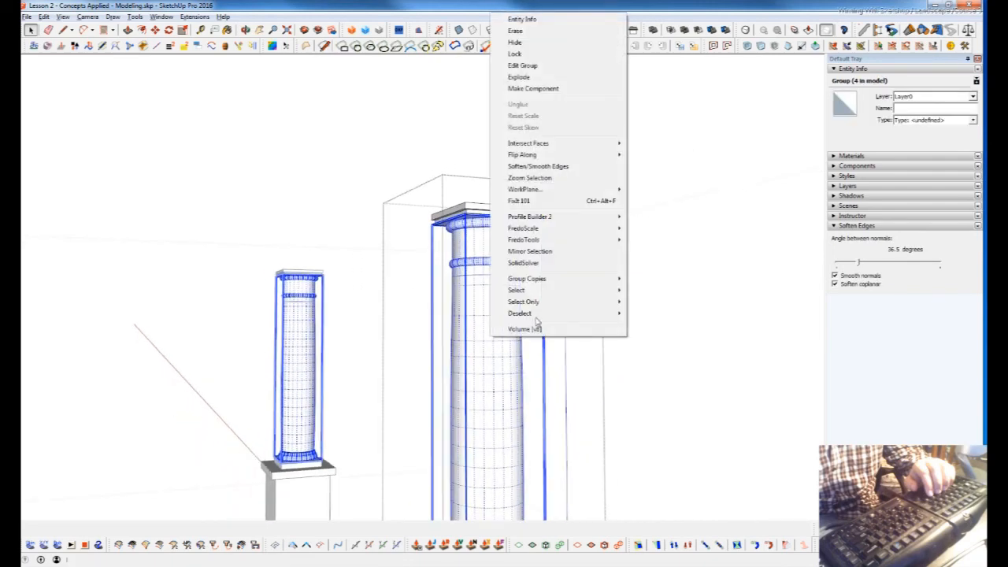
{"action": "left_click", "coordinate": [535, 262]}
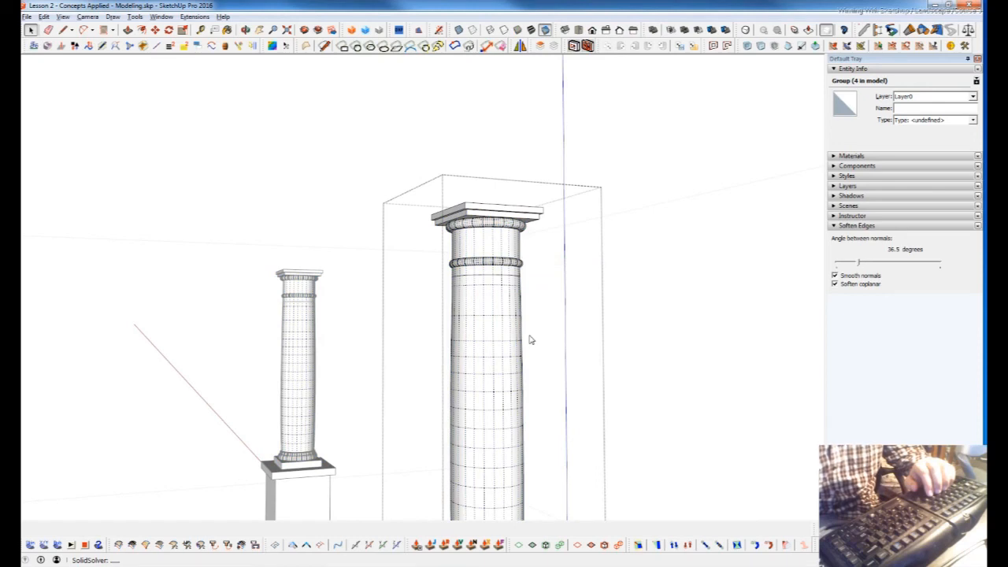
{"action": "left_click", "coordinate": [542, 321]}
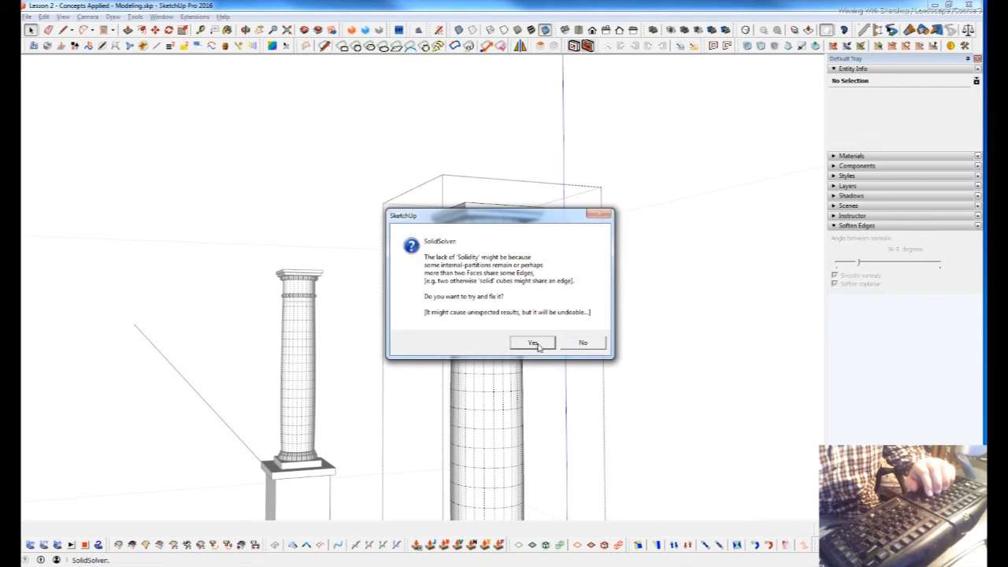
{"action": "left_click", "coordinate": [533, 343]}
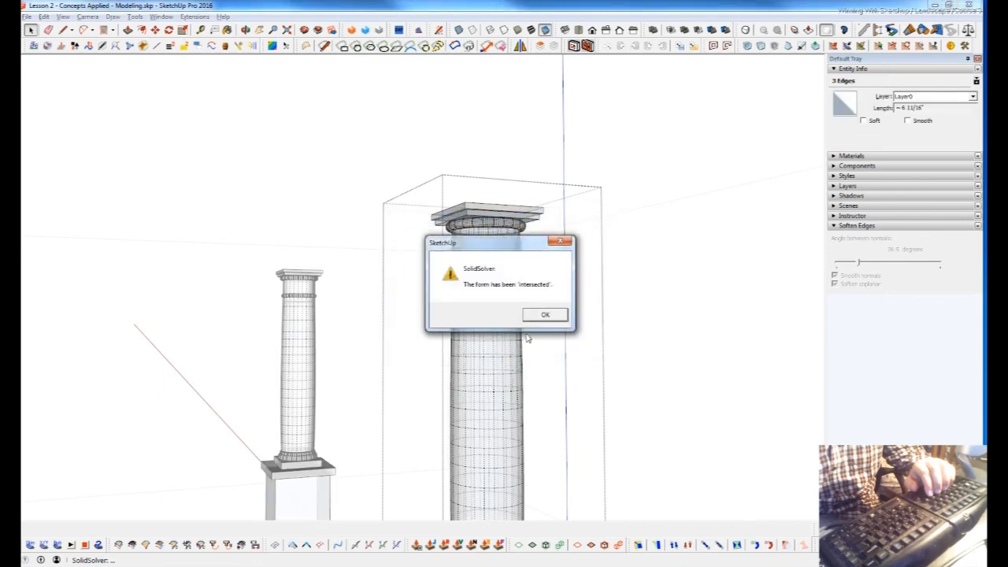
{"action": "left_click", "coordinate": [541, 320]}
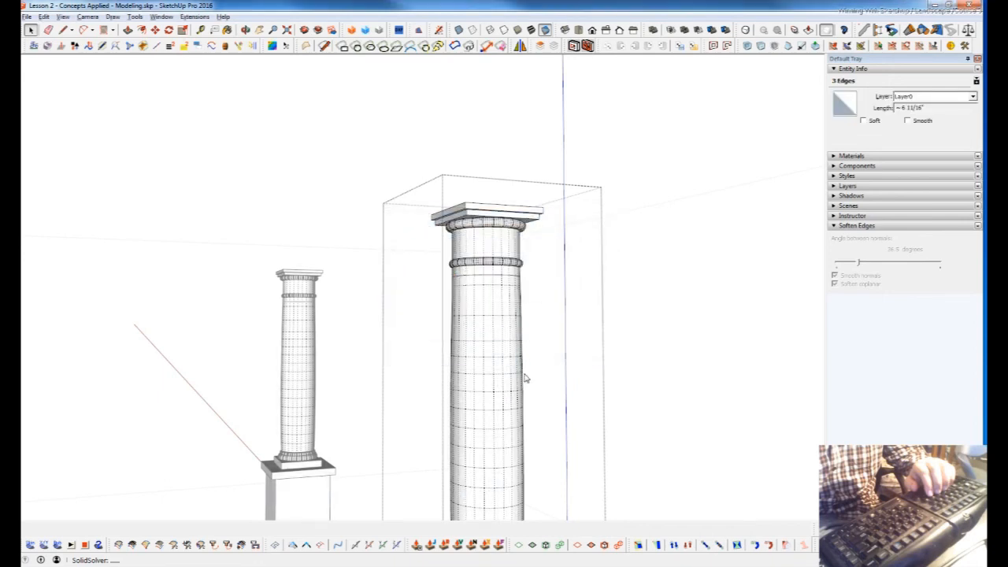
{"action": "left_click", "coordinate": [509, 341]}
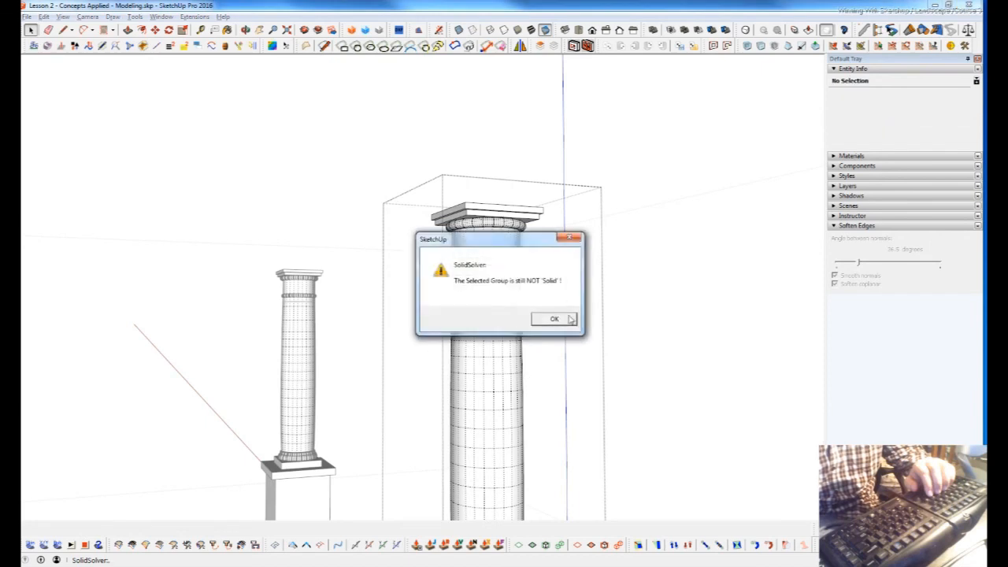
{"action": "left_click", "coordinate": [542, 320]}
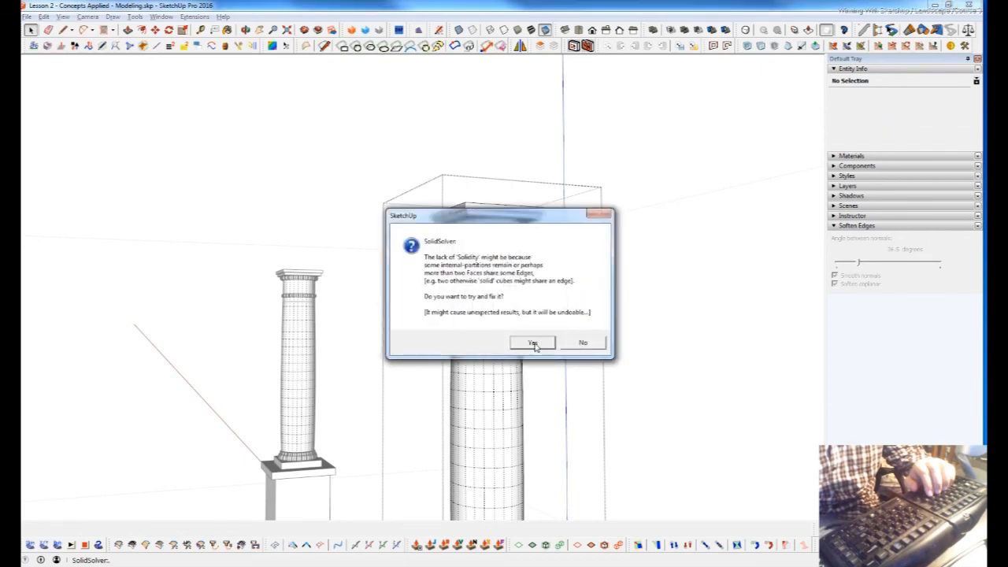
{"action": "left_click", "coordinate": [533, 343]}
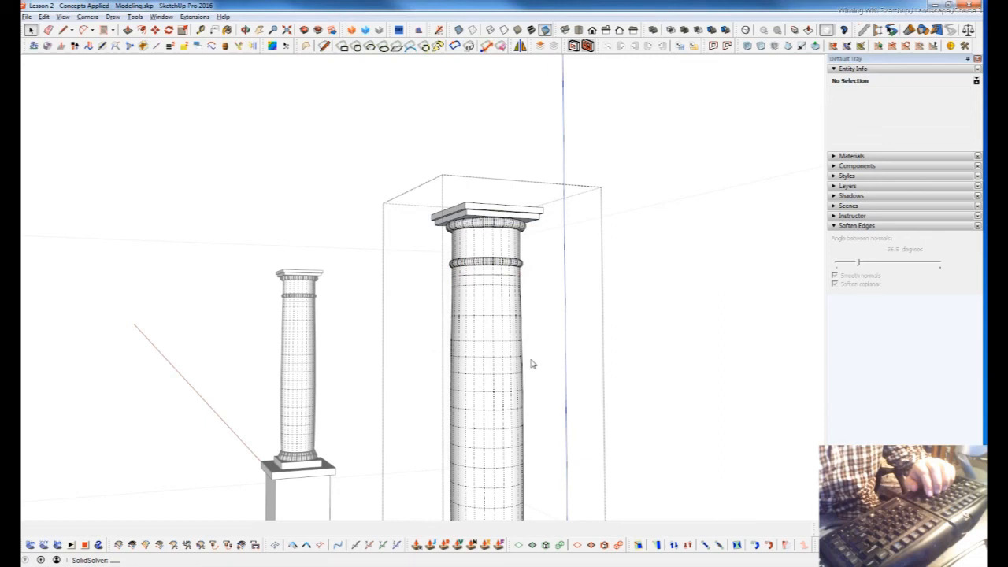
{"action": "left_click", "coordinate": [542, 319]}
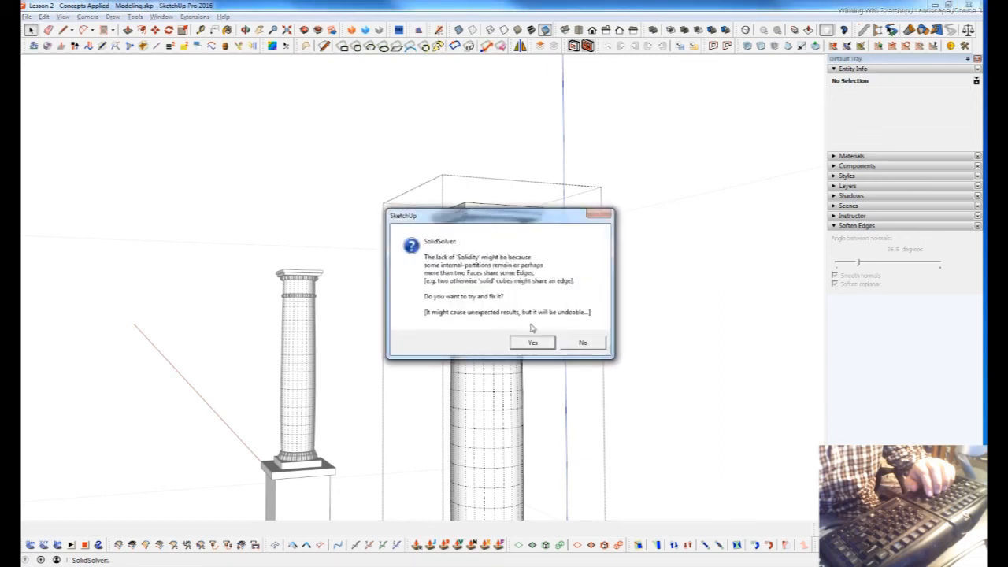
Undo the SolidSolver changes on the rebuilt shaft and return to editing inside its group.
{"action": "middle_click_drag", "start_coordinate": [494, 281], "coordinate": [494, 358]}
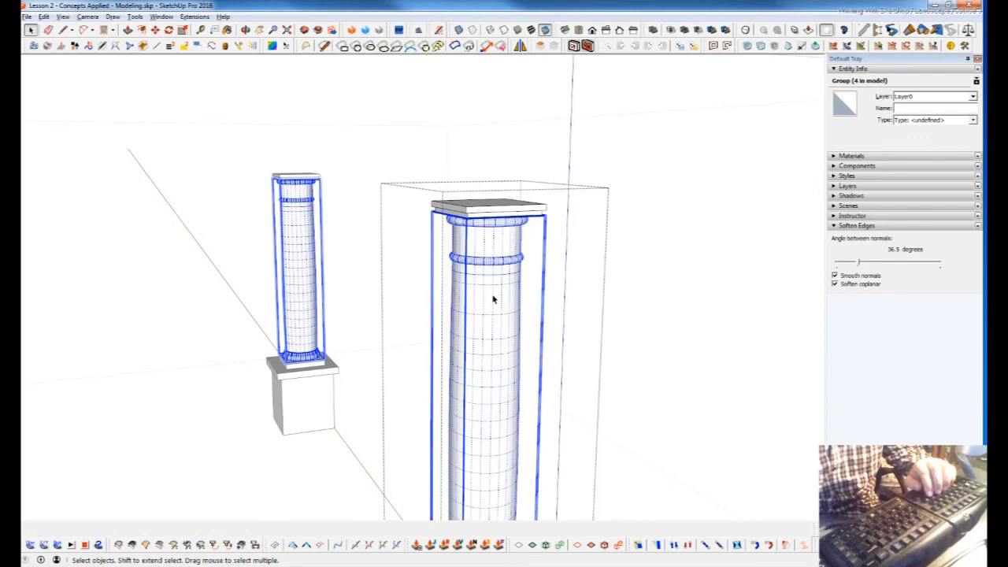
{"action": "key", "text": "ctrl+z"}
{"action": "left_click", "coordinate": [541, 319]}
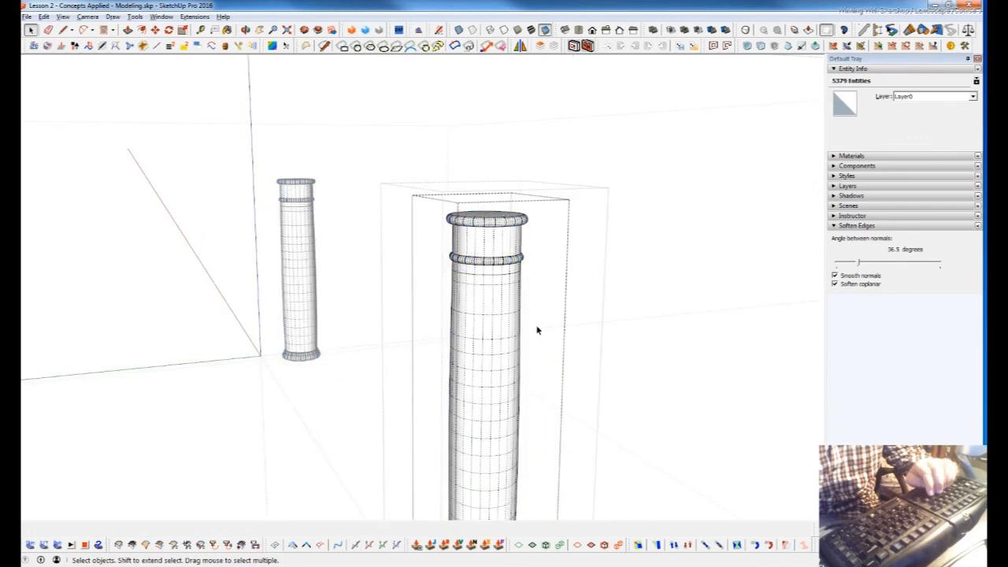
Run FixIt 101 on all geometry of the rebuilt shaft, then close the results and clear the selection.
{"action": "key", "text": "Return"}
{"action": "key", "text": "ctrl+a"}
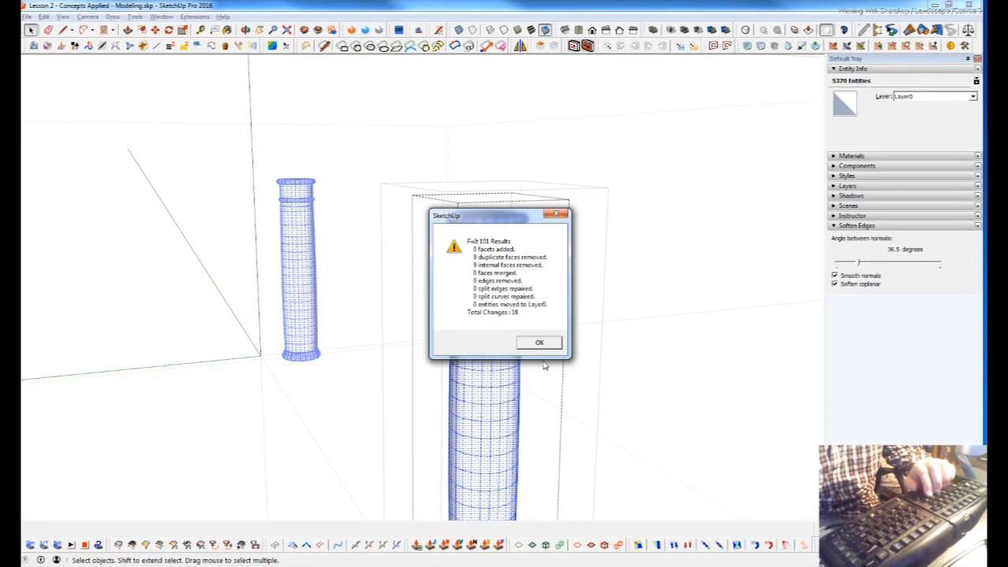
{"action": "left_click", "coordinate": [546, 347]}
{"action": "key", "text": "Escape"}
{"action": "left_click", "coordinate": [496, 305]}
Delete the first two stray narrow faces along the bottom rim of the rebuilt shaft.
{"action": "mouse_move", "coordinate": [518, 368]}
{"action": "middle_mouse_down"}
{"action": "mouse_move", "coordinate": [473, 286]}
{"action": "mouse_move", "coordinate": [477, 449]}
{"action": "mouse_move", "coordinate": [570, 300]}
{"action": "mouse_move", "coordinate": [512, 362]}
{"action": "middle_mouse_up"}
{"action": "scroll", "coordinate": [477, 449], "scroll_direction": "up", "scroll_amount": 5}
{"action": "key", "text": "Escape"}
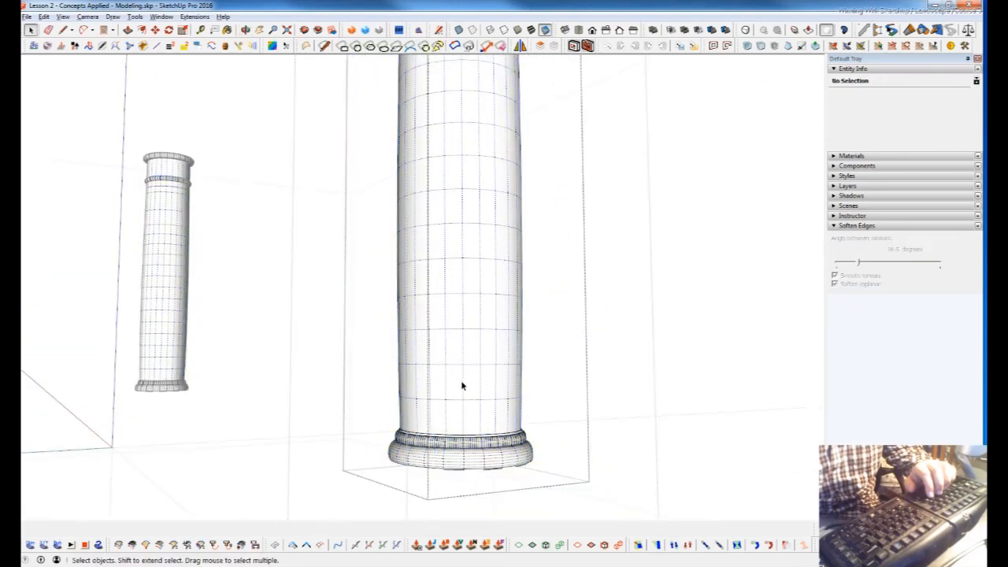
{"action": "middle_click_drag", "start_coordinate": [462, 386], "coordinate": [387, 515]}
{"action": "scroll", "coordinate": [495, 459], "scroll_direction": "up", "scroll_amount": 5}
{"action": "middle_click_drag", "start_coordinate": [496, 459], "coordinate": [475, 415]}
{"action": "scroll", "coordinate": [489, 436], "scroll_direction": "down", "scroll_amount": 5}
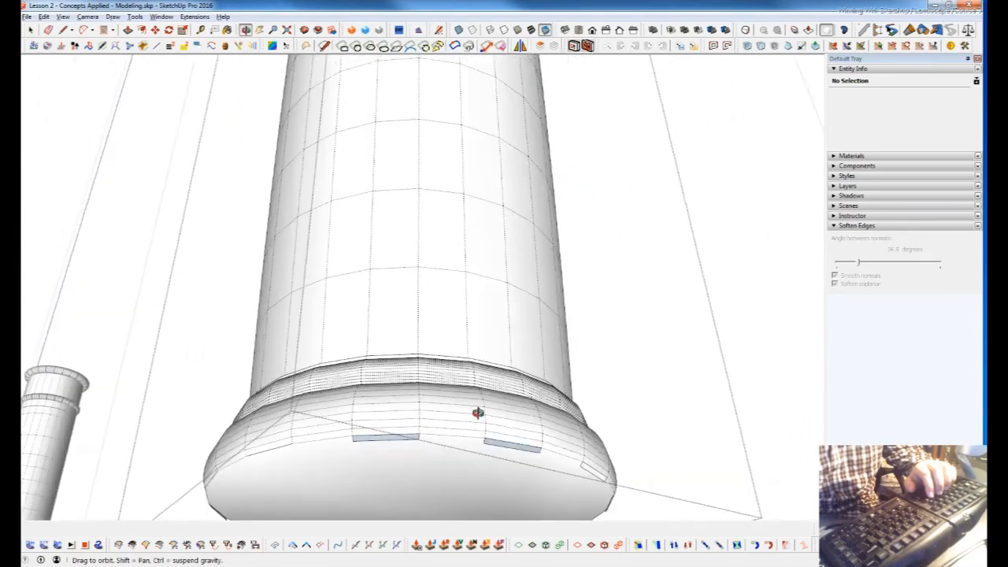
{"action": "scroll", "coordinate": [393, 459], "scroll_direction": "up", "scroll_amount": 3}
{"action": "scroll", "coordinate": [393, 460], "scroll_direction": "up", "scroll_amount": 2}
{"action": "left_click", "coordinate": [446, 439]}
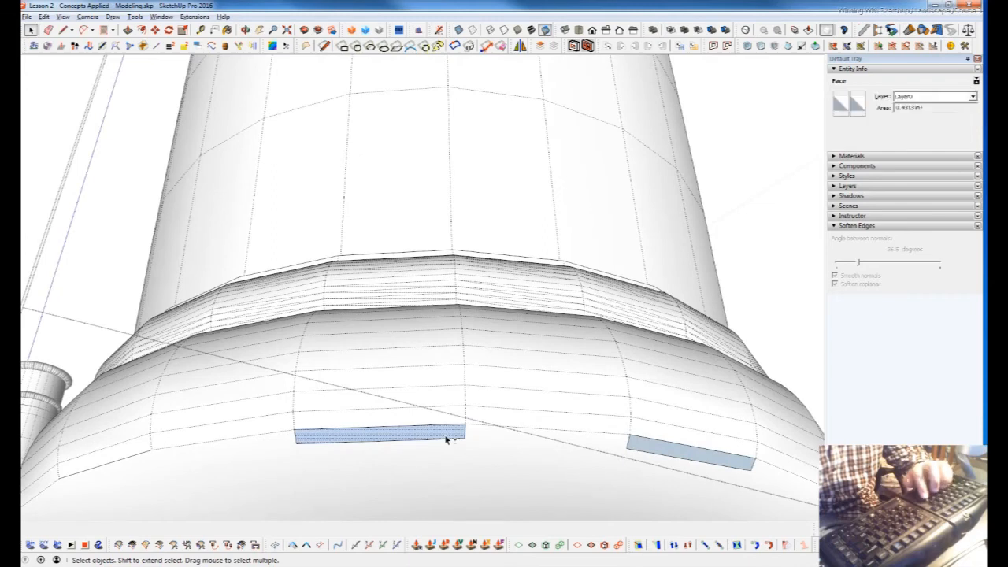
{"action": "key", "text": "Delete"}
{"action": "left_click", "coordinate": [711, 465]}
{"action": "key", "text": "Delete"}
Delete the remaining stray narrow faces around the rest of the shaft's bottom rim.
{"action": "middle_click_drag", "start_coordinate": [742, 449], "coordinate": [426, 351]}
{"action": "middle_click_drag", "start_coordinate": [495, 414], "coordinate": [600, 319]}
{"action": "left_click", "coordinate": [707, 346]}
{"action": "key", "text": "Delete"}
{"action": "middle_click_drag", "start_coordinate": [663, 344], "coordinate": [454, 405]}
{"action": "middle_click_drag", "start_coordinate": [432, 365], "coordinate": [686, 358]}
{"action": "middle_click_drag", "start_coordinate": [742, 403], "coordinate": [595, 348]}
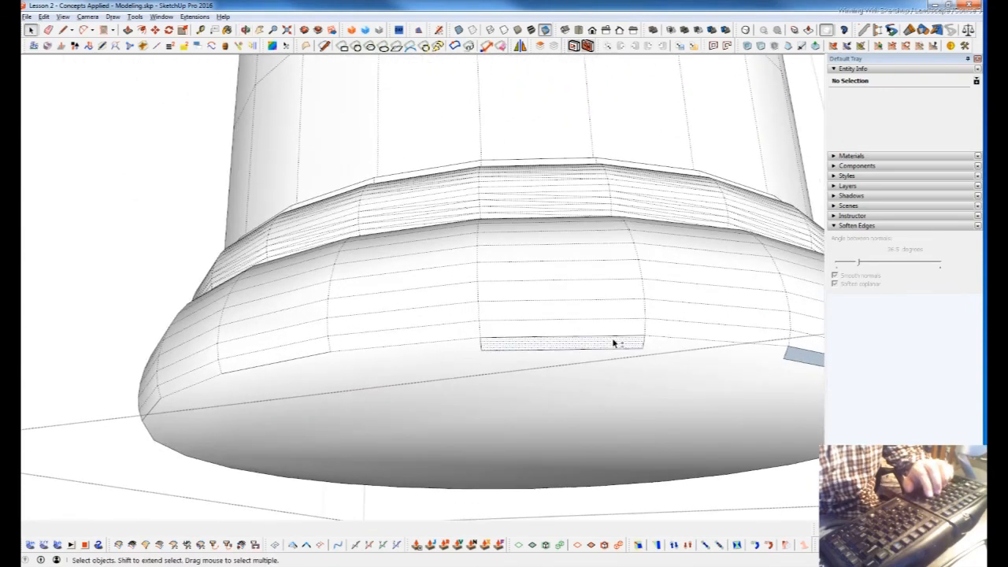
{"action": "middle_click_drag", "start_coordinate": [697, 355], "coordinate": [597, 323]}
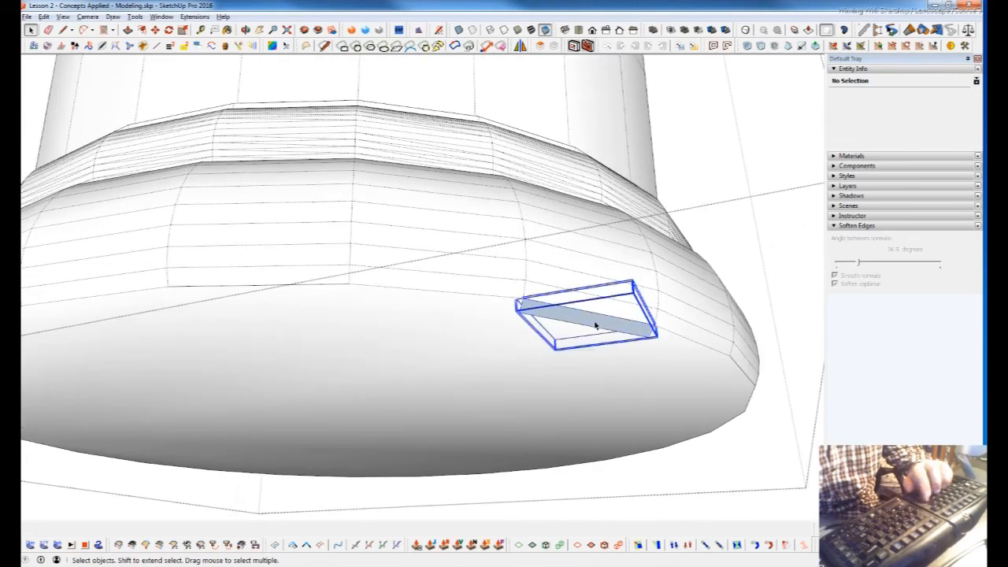
{"action": "middle_click_drag", "start_coordinate": [702, 344], "coordinate": [553, 351]}
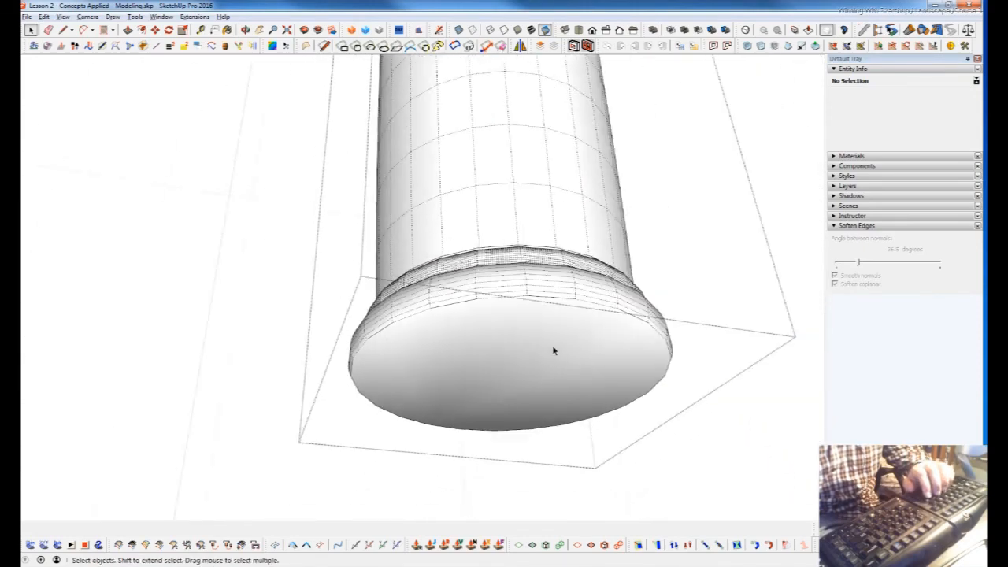
Unsoften the outline edges of the shaft's bottom face with a 0 degree angle, then leave the group and select it.
{"action": "double_click", "coordinate": [553, 351]}
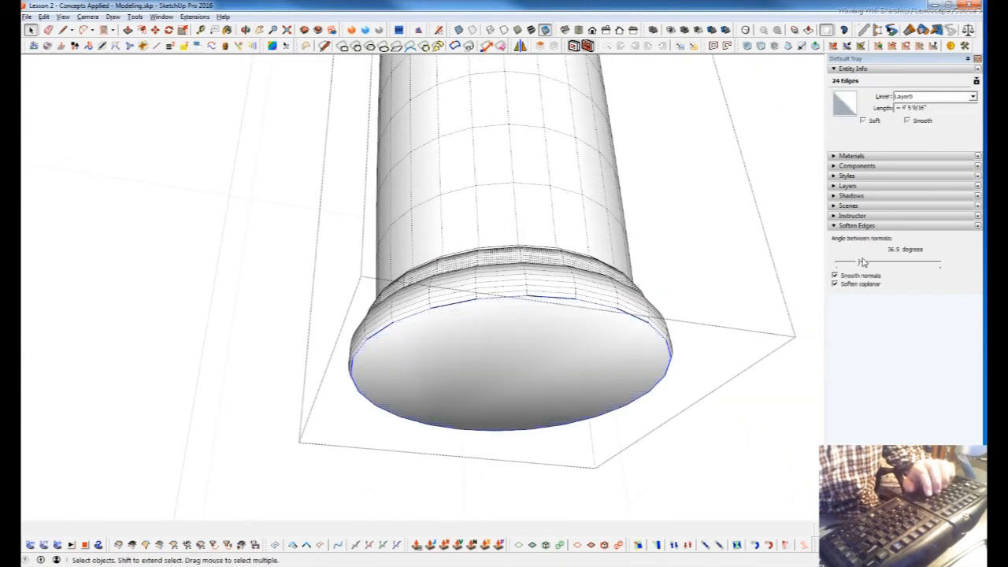
{"action": "left_click_drag", "start_coordinate": [862, 262], "coordinate": [828, 269]}
{"action": "key", "text": "Escape"}
{"action": "middle_click_drag", "start_coordinate": [515, 185], "coordinate": [628, 432]}
{"action": "left_click", "coordinate": [528, 277]}
Reopen the shaft group and soften the hard ring of edges just below the upper collar with a 41.1 degree angle.
{"action": "scroll", "coordinate": [523, 395], "scroll_direction": "down", "scroll_amount": 3}
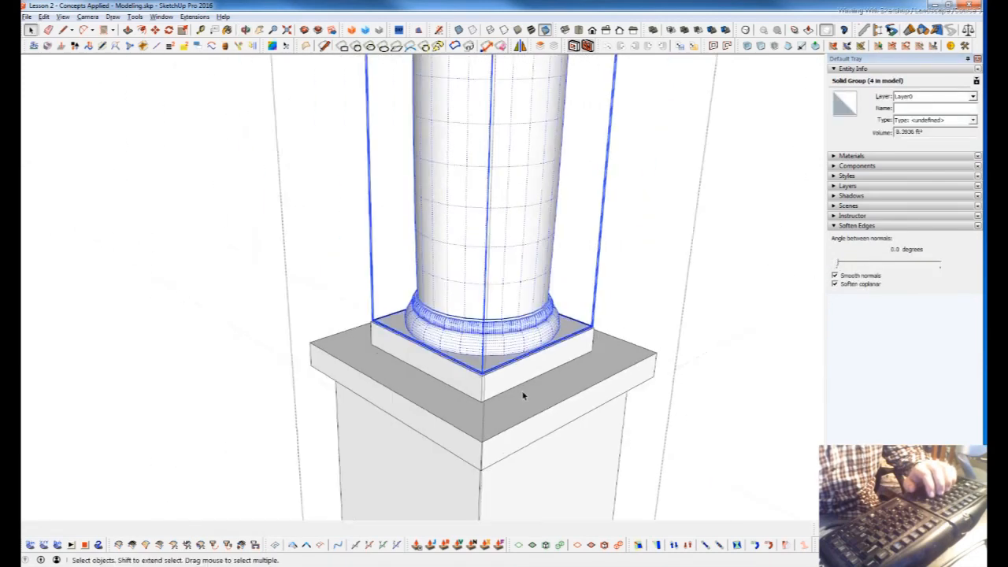
{"action": "scroll", "coordinate": [523, 395], "scroll_direction": "down", "scroll_amount": 6}
{"action": "scroll", "coordinate": [512, 288], "scroll_direction": "up", "scroll_amount": 5}
{"action": "scroll", "coordinate": [510, 325], "scroll_direction": "up", "scroll_amount": 2}
{"action": "middle_click_drag", "start_coordinate": [507, 338], "coordinate": [423, 344]}
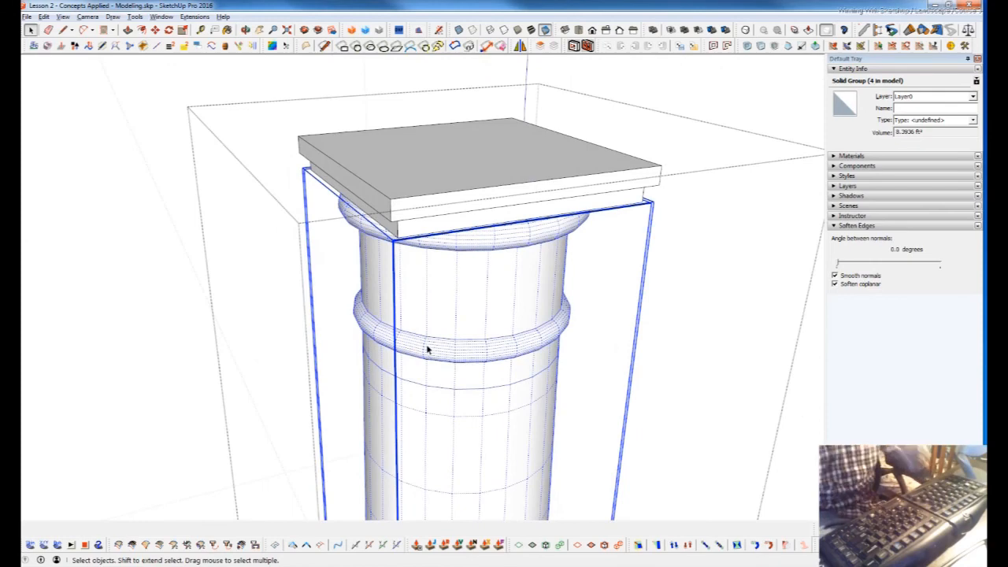
{"action": "scroll", "coordinate": [478, 293], "scroll_direction": "down", "scroll_amount": 2}
{"action": "middle_click_drag", "start_coordinate": [462, 363], "coordinate": [480, 295]}
{"action": "double_click", "coordinate": [471, 305]}
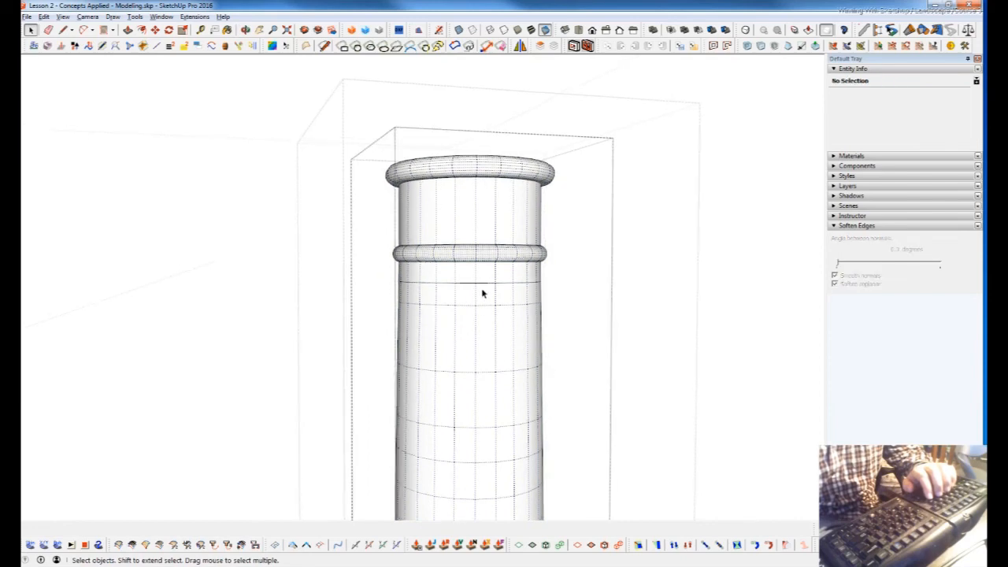
{"action": "left_click", "coordinate": [485, 283]}
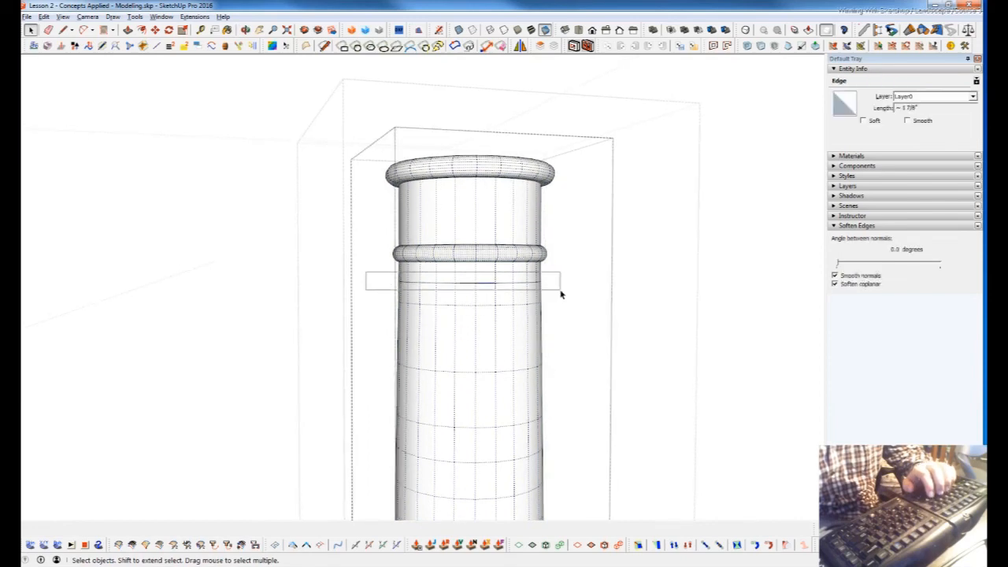
{"action": "middle_click_drag", "start_coordinate": [467, 351], "coordinate": [454, 230]}
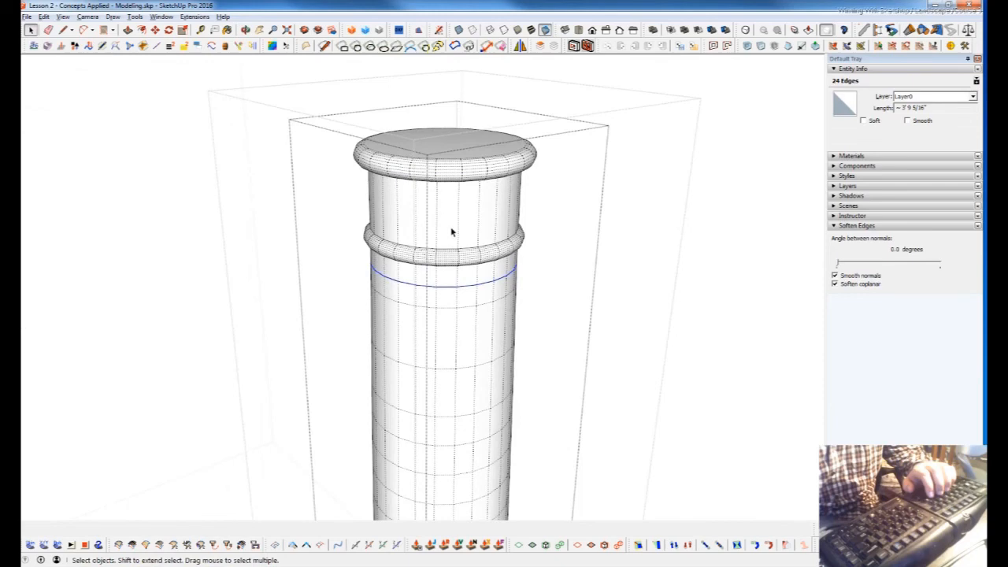
{"action": "scroll", "coordinate": [455, 229], "scroll_direction": "up", "scroll_amount": 2}
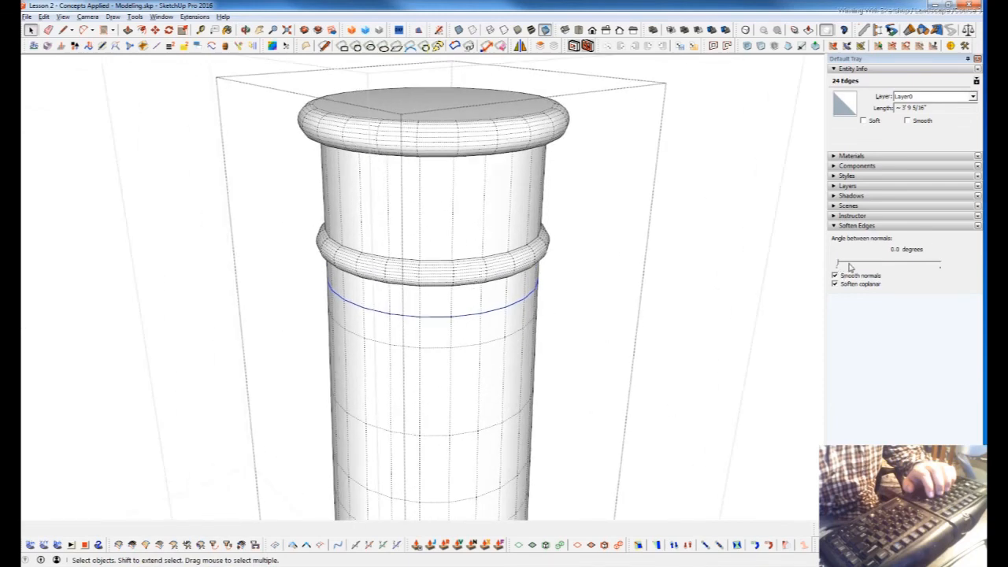
{"action": "key", "text": "Delete"}
Select only the outline edges of the shaft's top face and unsoften them with a 0 degree angle.
{"action": "scroll", "coordinate": [431, 465], "scroll_direction": "down", "scroll_amount": 2}
{"action": "double_click", "coordinate": [443, 241]}
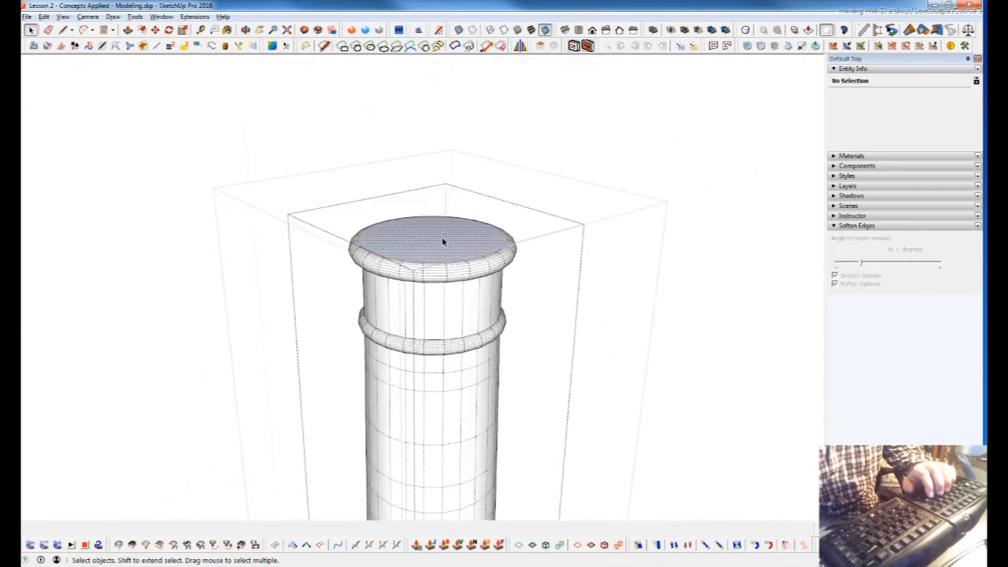
{"action": "scroll", "coordinate": [434, 239], "scroll_direction": "up", "scroll_amount": 4}
{"action": "left_click", "coordinate": [439, 268], "text": "shift"}
{"action": "left_click", "coordinate": [440, 270], "text": "shift"}
{"action": "left_click", "coordinate": [440, 271], "text": "shift"}
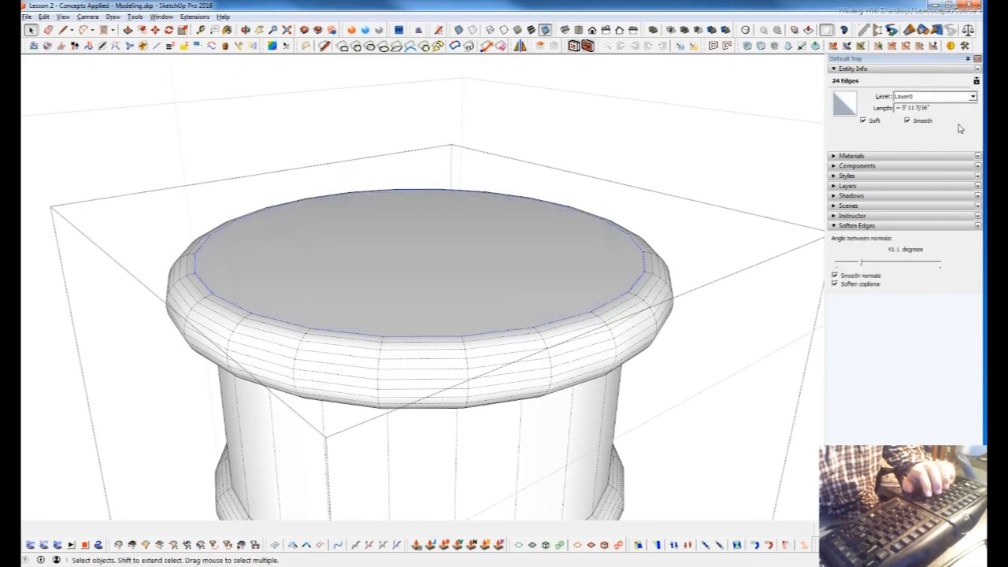
{"action": "left_click_drag", "start_coordinate": [861, 265], "coordinate": [649, 309]}
{"action": "key", "text": "ctrl+t"}
Leave the shaft and column groups and turn off the display of hidden geometry.
{"action": "scroll", "coordinate": [460, 291], "scroll_direction": "down", "scroll_amount": 4}
{"action": "scroll", "coordinate": [443, 249], "scroll_direction": "down", "scroll_amount": 4}
{"action": "left_click", "coordinate": [616, 348]}
{"action": "left_click", "coordinate": [680, 342]}
{"action": "key", "text": "alt+h"}
Open the front column component, select its shaft to check whether it is a solid group, and leave the component.
{"action": "scroll", "coordinate": [424, 248], "scroll_direction": "down", "scroll_amount": 5}
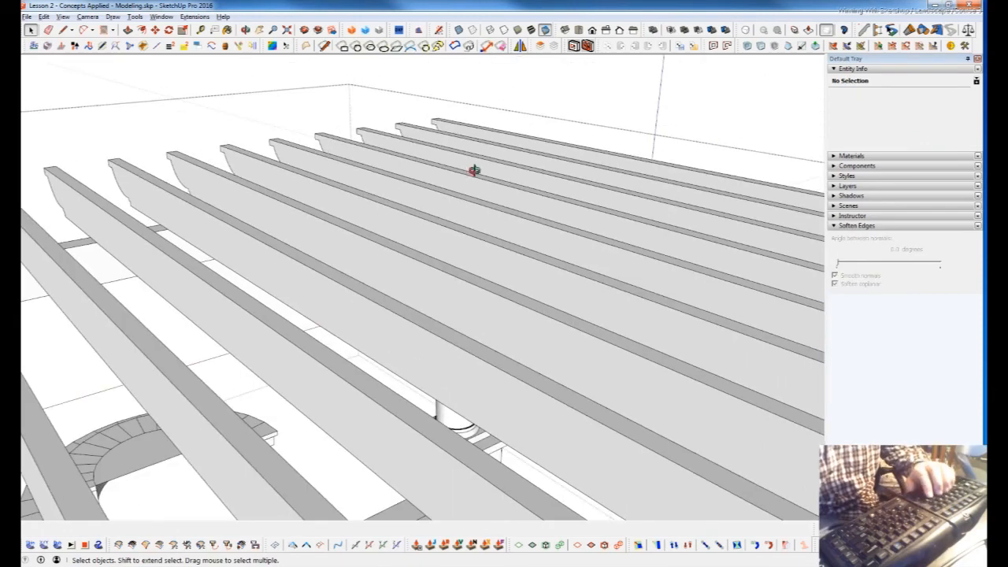
{"action": "middle_click_drag", "start_coordinate": [473, 171], "coordinate": [472, 197]}
{"action": "scroll", "coordinate": [473, 198], "scroll_direction": "down", "scroll_amount": 8}
{"action": "middle_click_drag", "start_coordinate": [446, 270], "coordinate": [951, 272]}
{"action": "scroll", "coordinate": [495, 293], "scroll_direction": "up", "scroll_amount": 10}
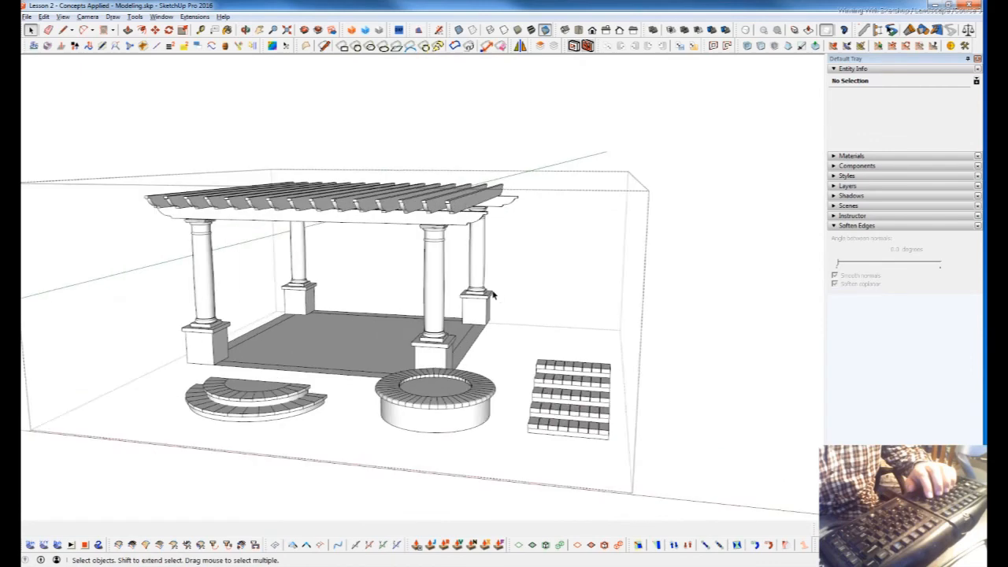
{"action": "scroll", "coordinate": [451, 222], "scroll_direction": "down", "scroll_amount": 2}
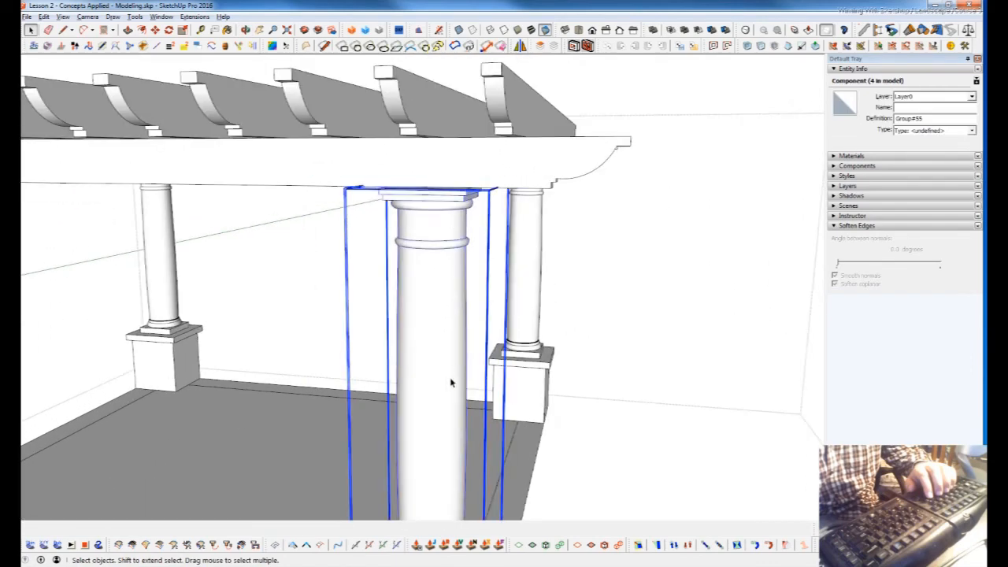
{"action": "double_click", "coordinate": [438, 364]}
{"action": "scroll", "coordinate": [443, 228], "scroll_direction": "down", "scroll_amount": 3}
{"action": "left_click", "coordinate": [426, 391]}
{"action": "scroll", "coordinate": [439, 213], "scroll_direction": "up", "scroll_amount": 4}
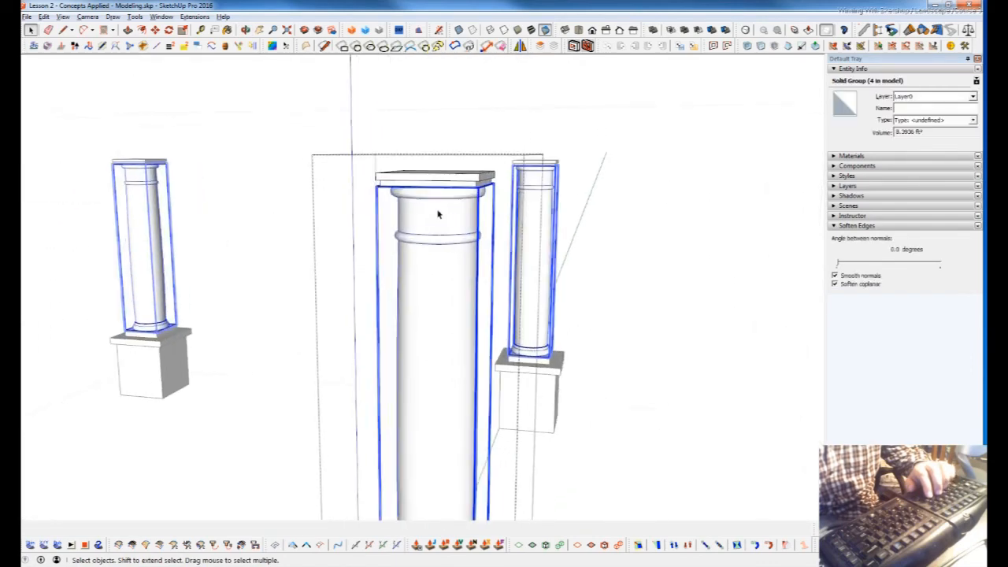
{"action": "scroll", "coordinate": [433, 233], "scroll_direction": "down", "scroll_amount": 2}
{"action": "key", "text": "Escape"}
{"action": "scroll", "coordinate": [416, 239], "scroll_direction": "down", "scroll_amount": 2}
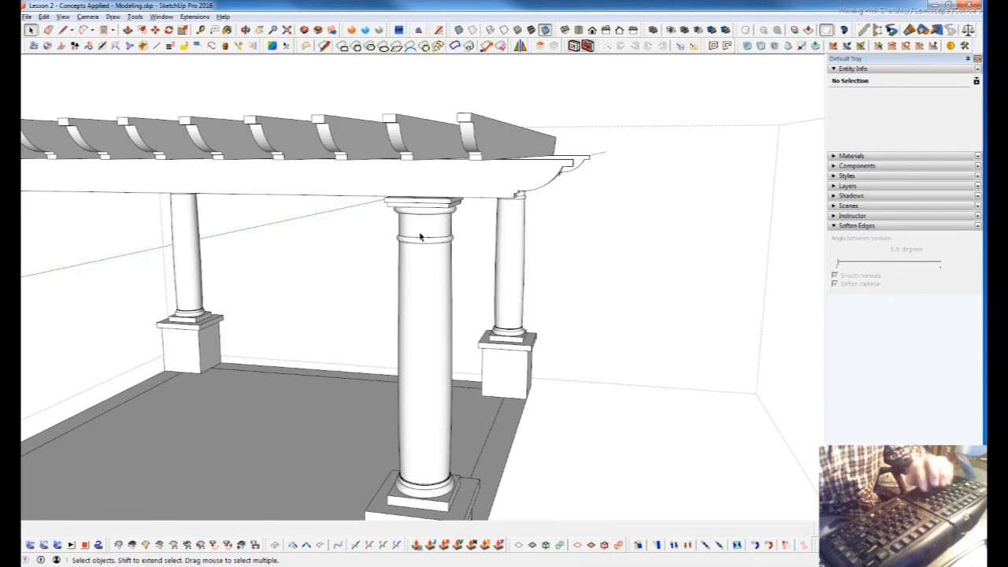
Examine the finished pergola from several sides, checking the smoothness of its columns, beams and crossbeams.
{"action": "scroll", "coordinate": [432, 202], "scroll_direction": "down", "scroll_amount": 4}
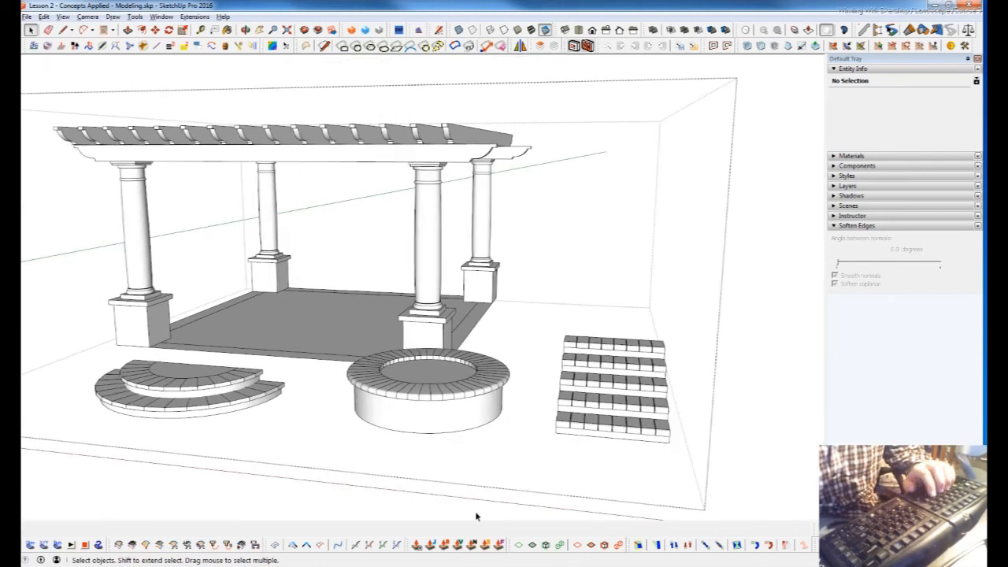
{"action": "mouse_move", "coordinate": [439, 428]}
{"action": "middle_mouse_down"}
{"action": "mouse_move", "coordinate": [596, 417]}
{"action": "mouse_move", "coordinate": [515, 444]}
{"action": "mouse_move", "coordinate": [528, 441]}
{"action": "middle_mouse_up"}
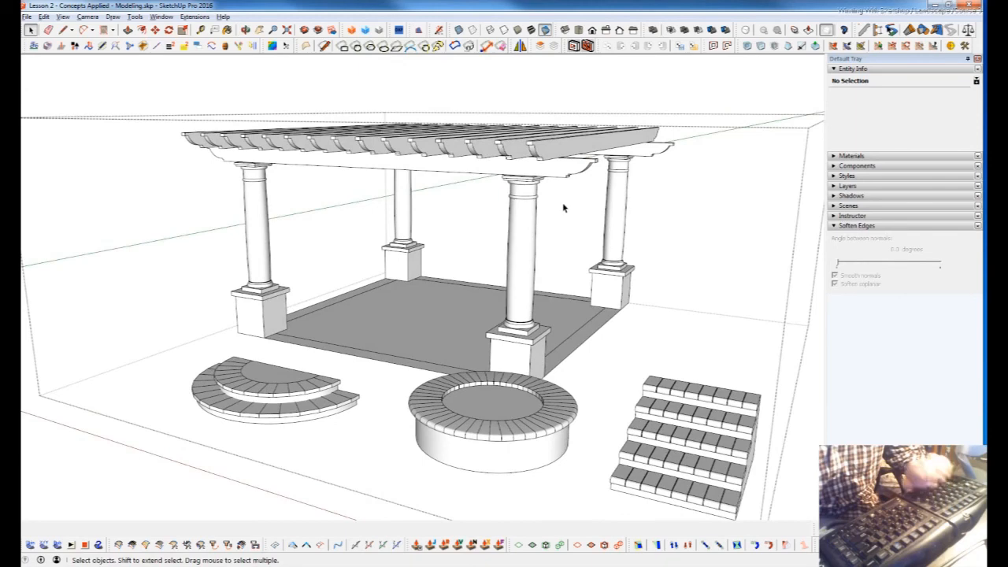
{"action": "scroll", "coordinate": [516, 198], "scroll_direction": "up", "scroll_amount": 2}
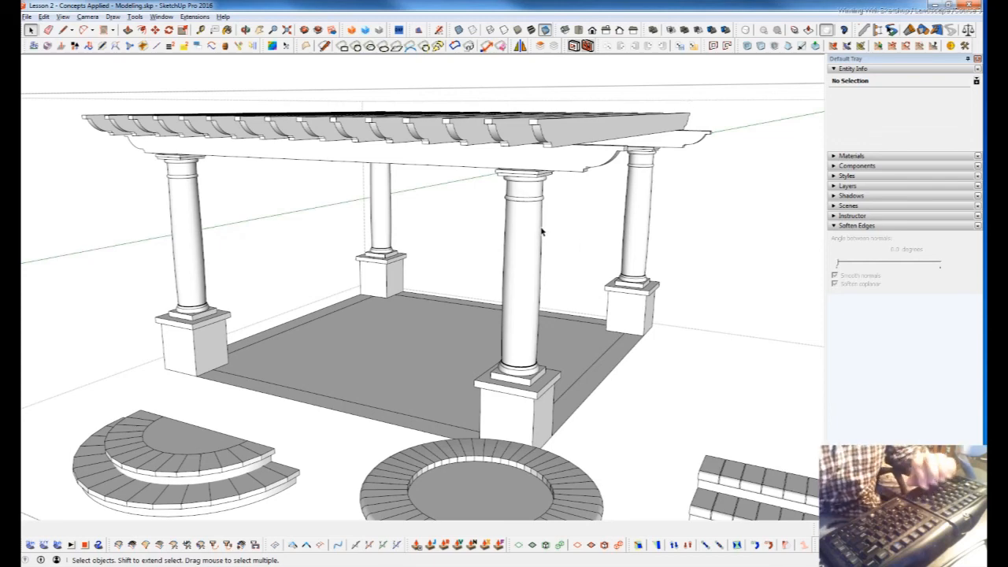
{"action": "scroll", "coordinate": [517, 223], "scroll_direction": "up", "scroll_amount": 2}
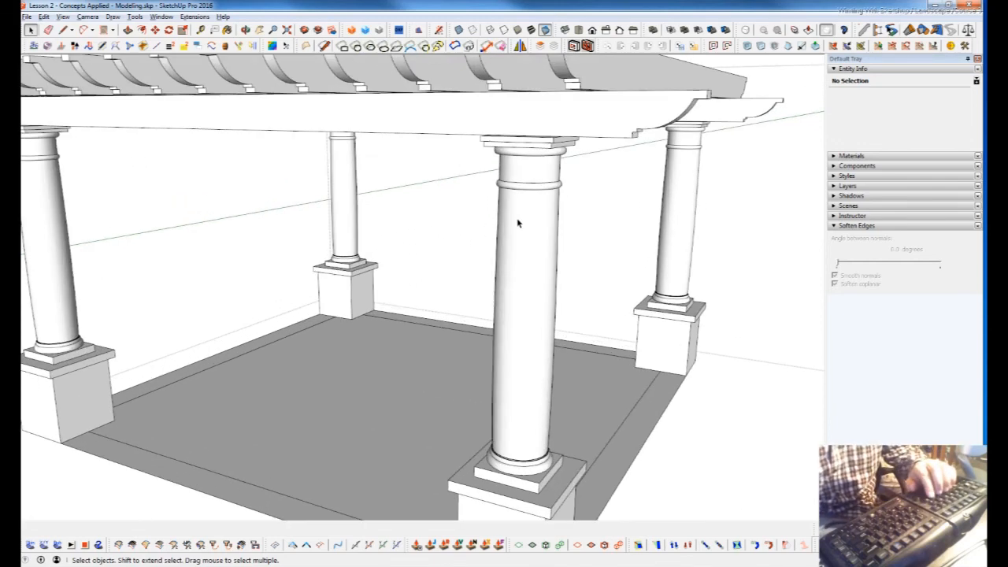
{"action": "scroll", "coordinate": [516, 223], "scroll_direction": "down", "scroll_amount": 2}
{"action": "middle_click_drag", "start_coordinate": [536, 451], "coordinate": [651, 446]}
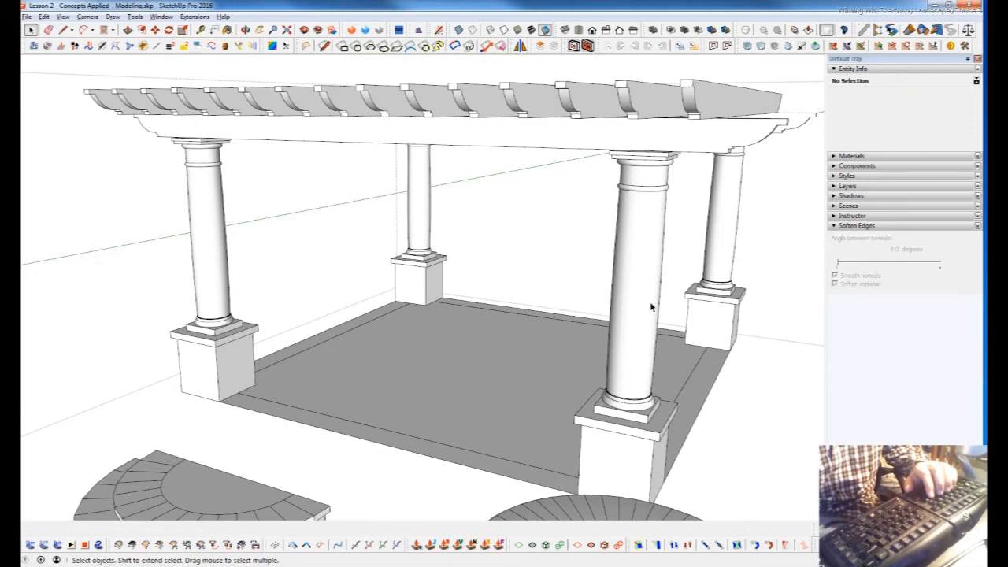
{"action": "scroll", "coordinate": [654, 311], "scroll_direction": "down", "scroll_amount": 2}
{"action": "scroll", "coordinate": [317, 183], "scroll_direction": "up", "scroll_amount": 5}
{"action": "mouse_move", "coordinate": [304, 266]}
{"action": "middle_mouse_down"}
{"action": "mouse_move", "coordinate": [543, 258]}
{"action": "mouse_move", "coordinate": [783, 189]}
{"action": "middle_mouse_up"}
{"action": "scroll", "coordinate": [620, 375], "scroll_direction": "down", "scroll_amount": 4}
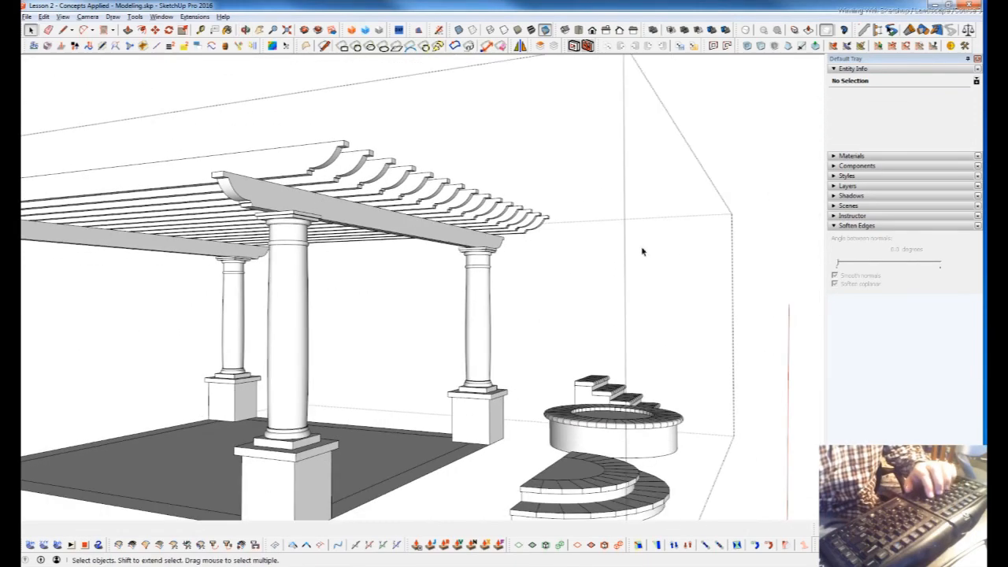
{"action": "mouse_move", "coordinate": [406, 403]}
{"action": "middle_mouse_down"}
{"action": "mouse_move", "coordinate": [552, 370]}
{"action": "mouse_move", "coordinate": [580, 337]}
{"action": "mouse_move", "coordinate": [539, 395]}
{"action": "mouse_move", "coordinate": [482, 427]}
{"action": "middle_mouse_up"}
{"action": "scroll", "coordinate": [538, 395], "scroll_direction": "down", "scroll_amount": 3}
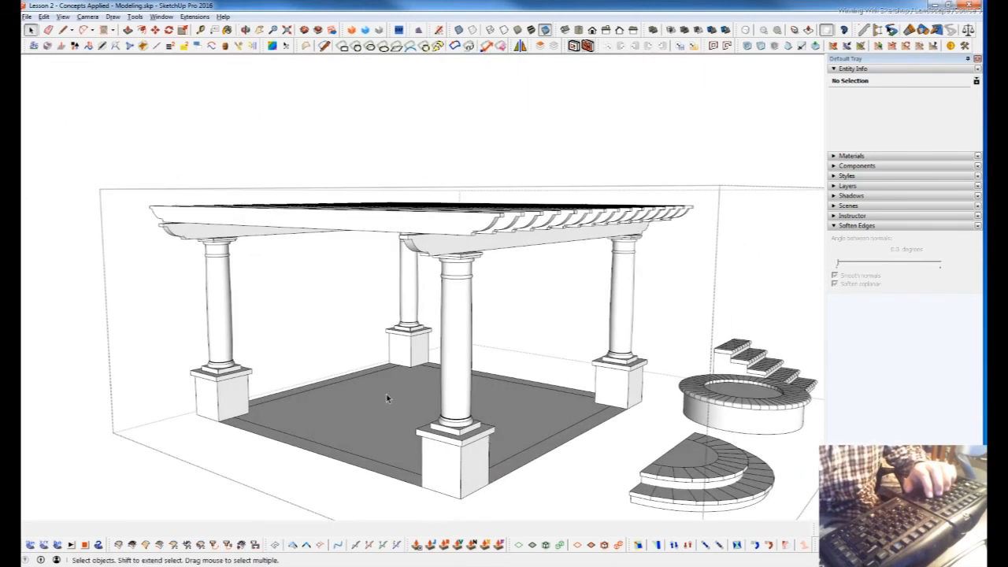
{"action": "scroll", "coordinate": [389, 400], "scroll_direction": "down", "scroll_amount": 3}
{"action": "scroll", "coordinate": [388, 400], "scroll_direction": "down", "scroll_amount": 4}
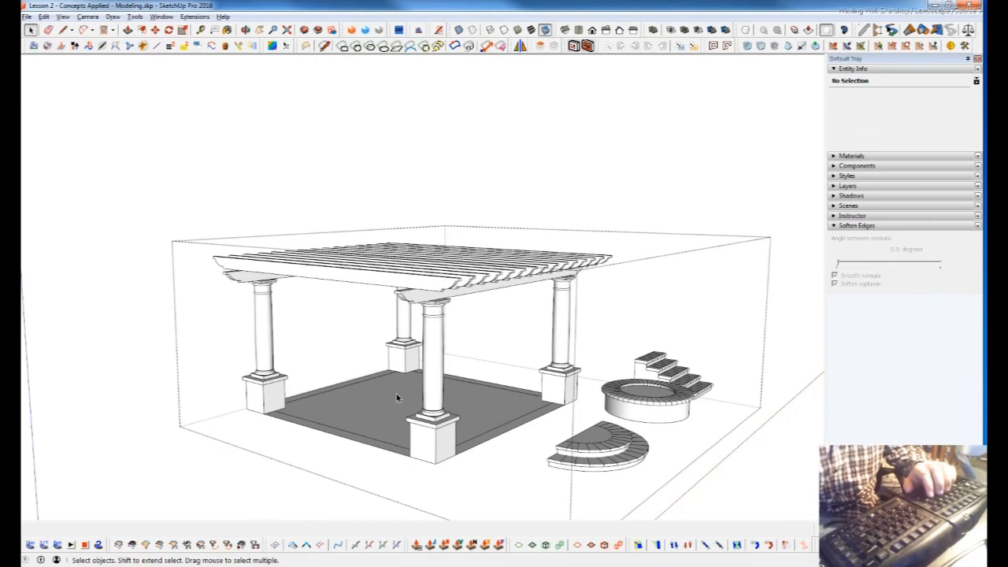
View both pergolas in the model, then inspect the repaired corner columns and their bases up close.
{"action": "mouse_move", "coordinate": [394, 400]}
{"action": "middle_mouse_down"}
{"action": "mouse_move", "coordinate": [429, 441]}
{"action": "mouse_move", "coordinate": [423, 450]}
{"action": "mouse_move", "coordinate": [461, 387]}
{"action": "middle_mouse_up"}
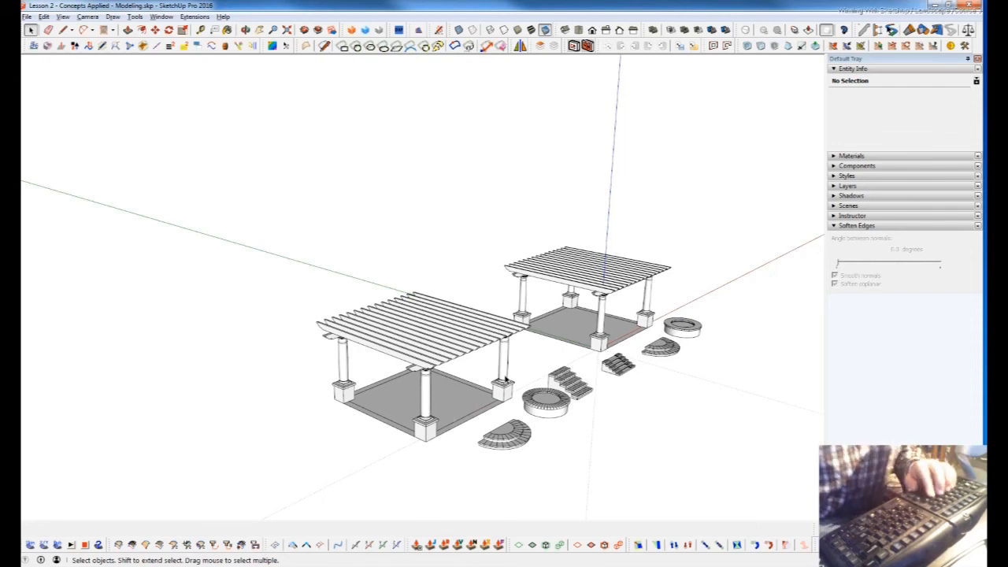
{"action": "scroll", "coordinate": [422, 426], "scroll_direction": "up", "scroll_amount": 3}
{"action": "scroll", "coordinate": [422, 426], "scroll_direction": "up", "scroll_amount": 6}
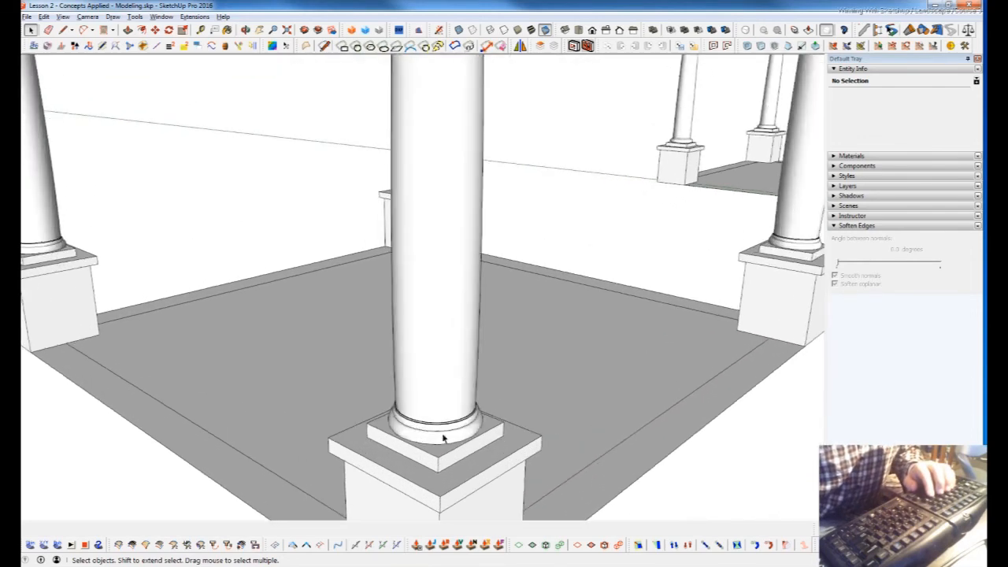
{"action": "scroll", "coordinate": [466, 443], "scroll_direction": "down", "scroll_amount": 2}
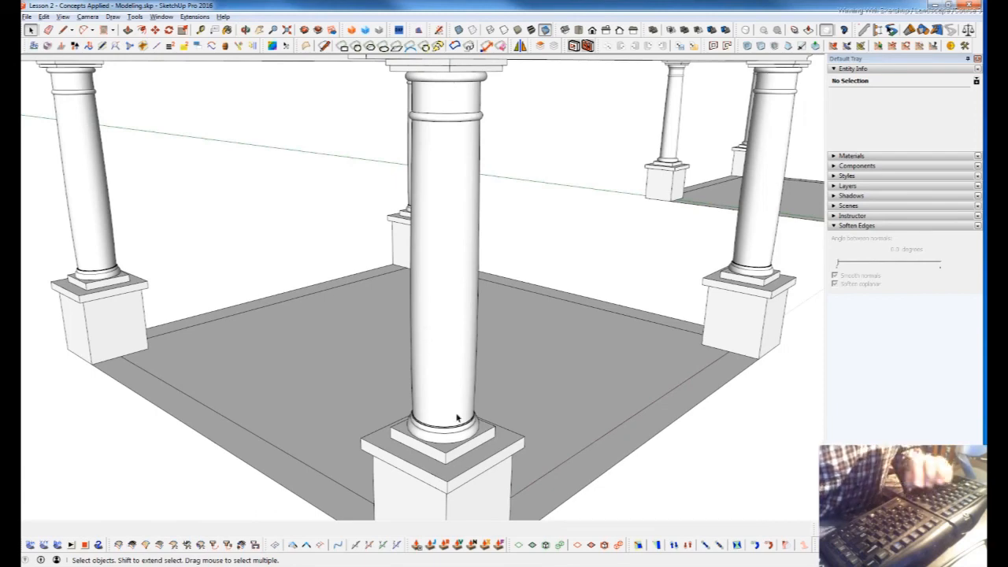
{"action": "scroll", "coordinate": [461, 420], "scroll_direction": "down", "scroll_amount": 2}
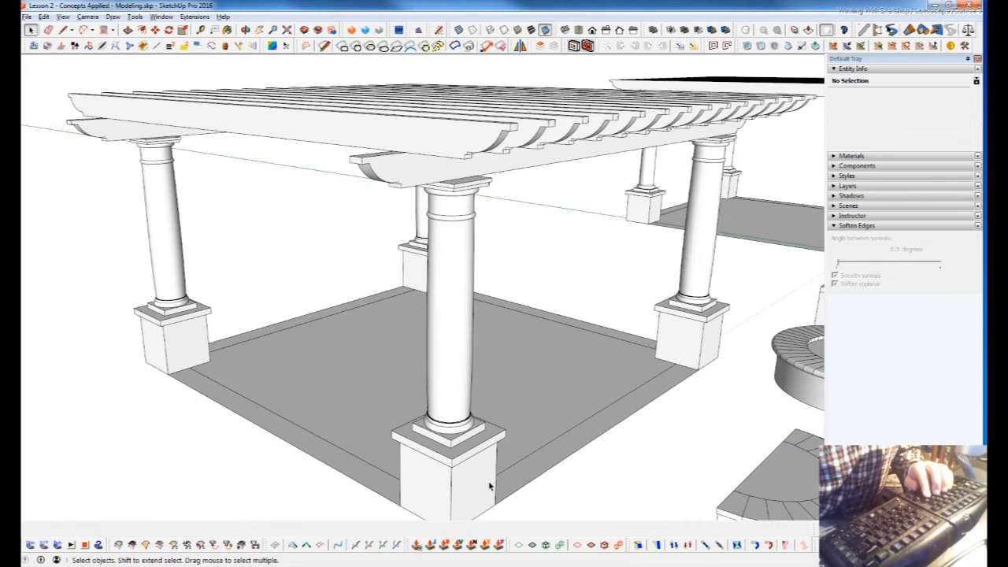
{"action": "middle_click_drag", "start_coordinate": [496, 437], "coordinate": [436, 427]}
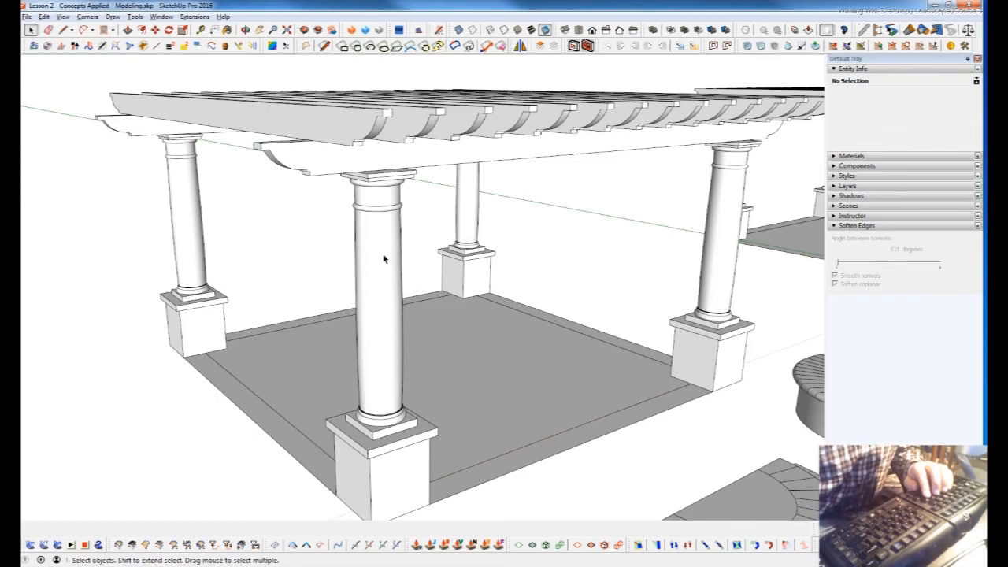
{"action": "middle_click_drag", "start_coordinate": [413, 463], "coordinate": [351, 313]}
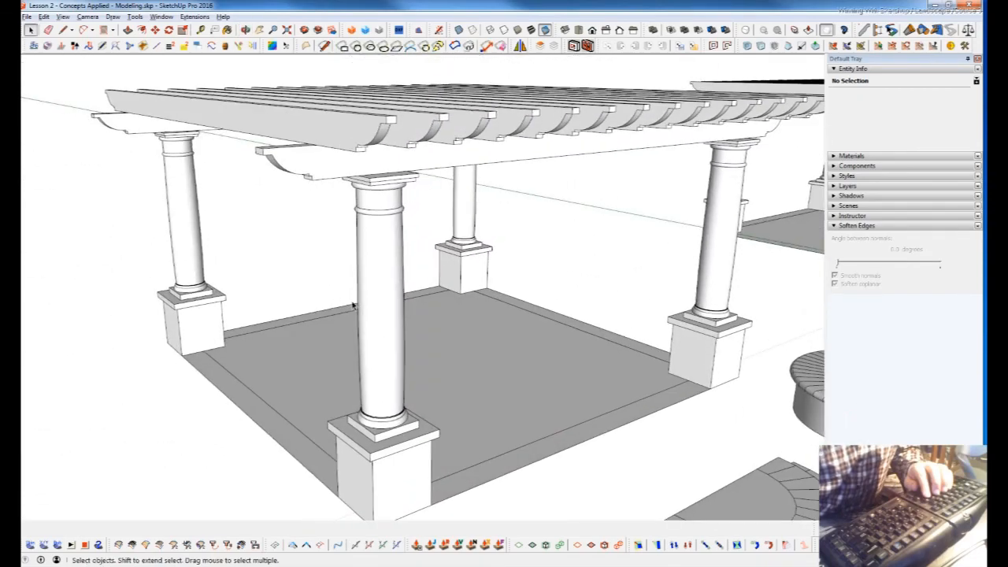
Review the whole model from several sides, comparing both pergolas with their stairs, round fire pits and half-round steps.
{"action": "scroll", "coordinate": [410, 296], "scroll_direction": "down", "scroll_amount": 3}
{"action": "middle_click_drag", "start_coordinate": [567, 431], "coordinate": [465, 417]}
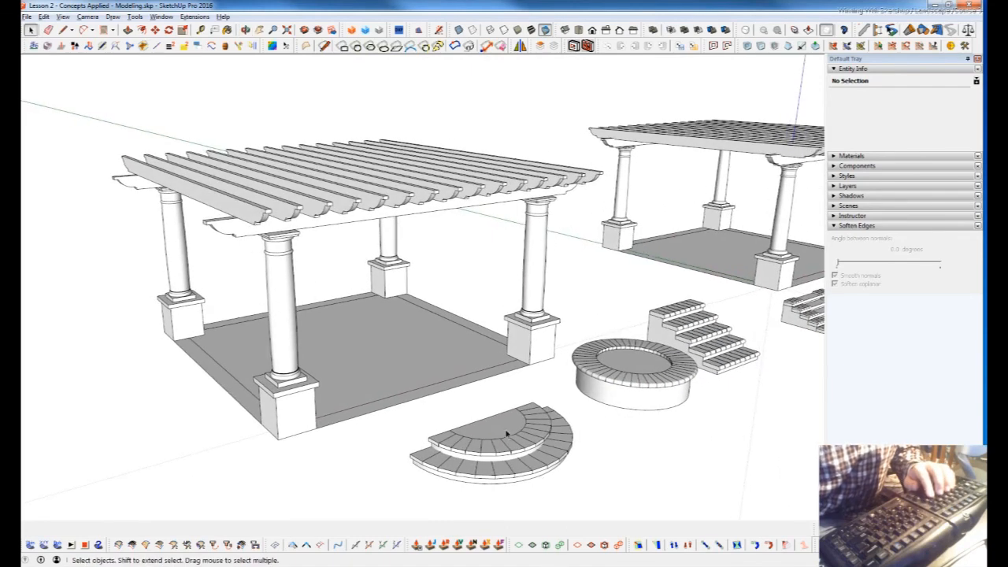
{"action": "middle_click_drag", "start_coordinate": [578, 435], "coordinate": [756, 414]}
{"action": "scroll", "coordinate": [438, 364], "scroll_direction": "down", "scroll_amount": 3}
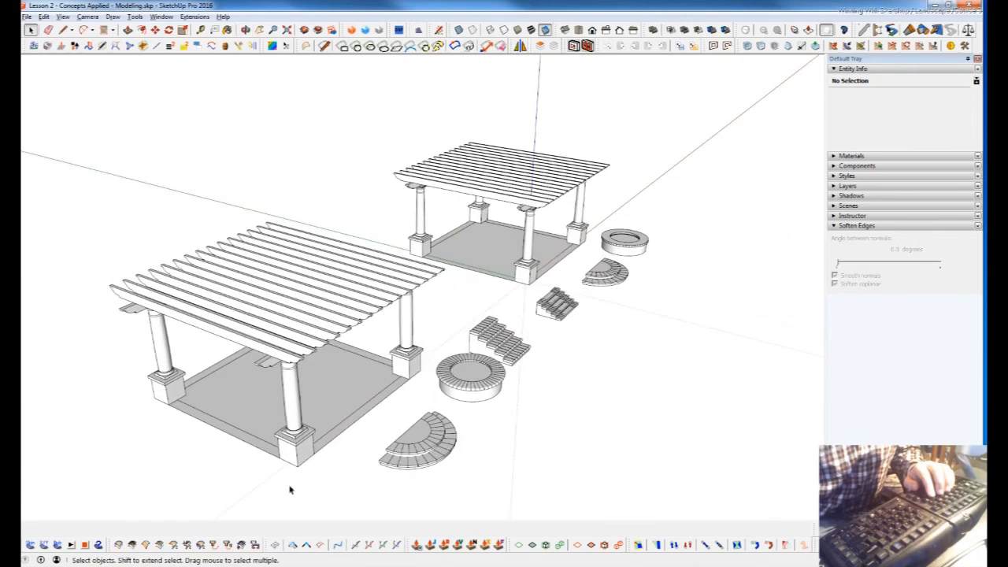
{"action": "middle_click_drag", "start_coordinate": [490, 412], "coordinate": [650, 403]}
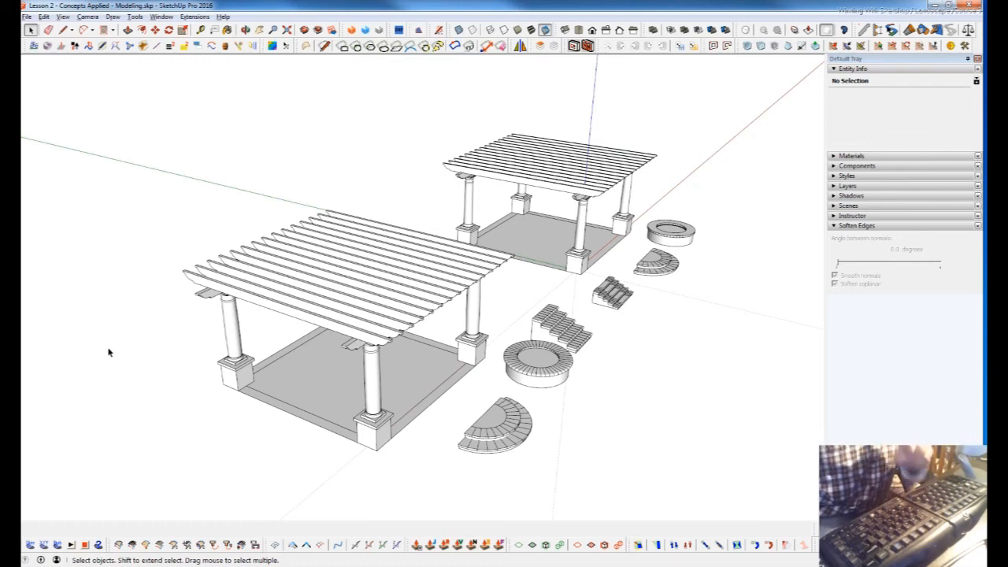
{"action": "middle_click_drag", "start_coordinate": [617, 439], "coordinate": [565, 418]}
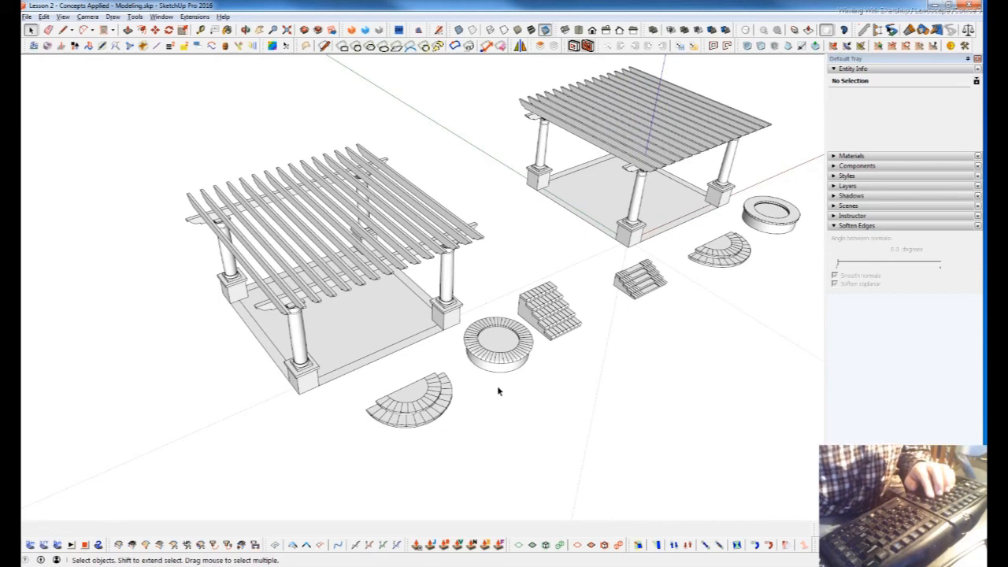
Examine the two-tier half-round steps beside the front pergola up close, checking the paver coping around each curved edge.
{"action": "scroll", "coordinate": [430, 417], "scroll_direction": "up", "scroll_amount": 5}
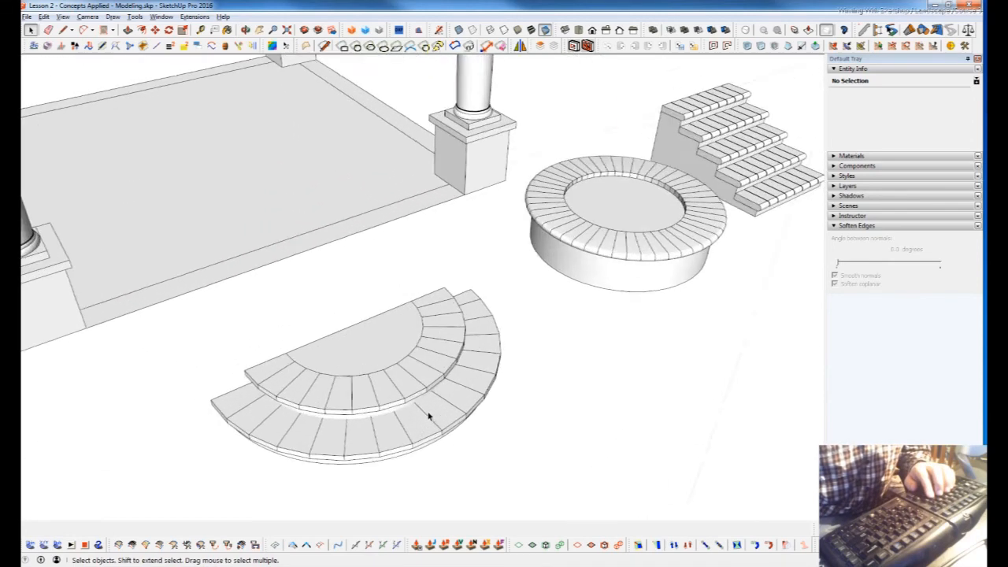
{"action": "scroll", "coordinate": [429, 417], "scroll_direction": "up", "scroll_amount": 3}
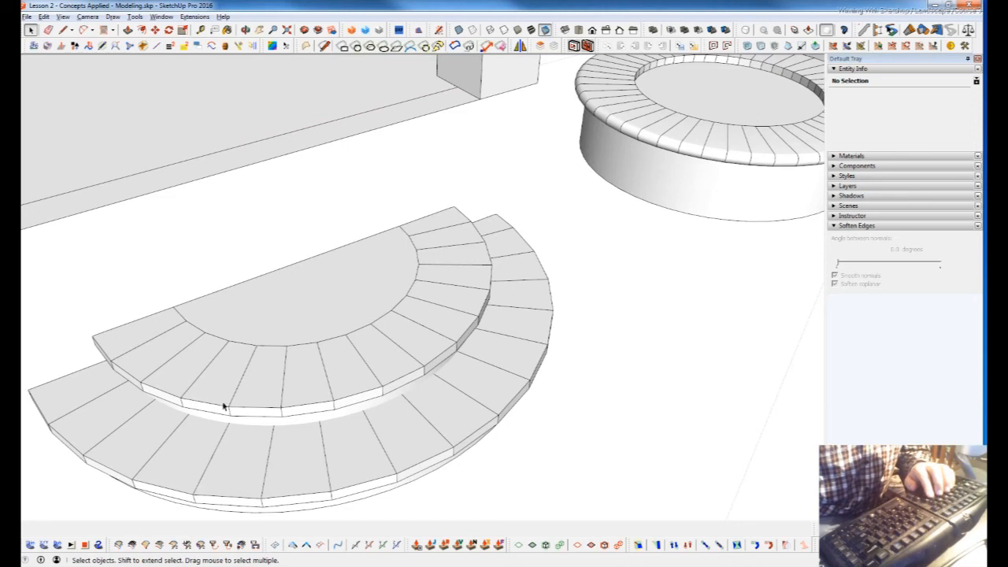
{"action": "scroll", "coordinate": [493, 305], "scroll_direction": "down", "scroll_amount": 2}
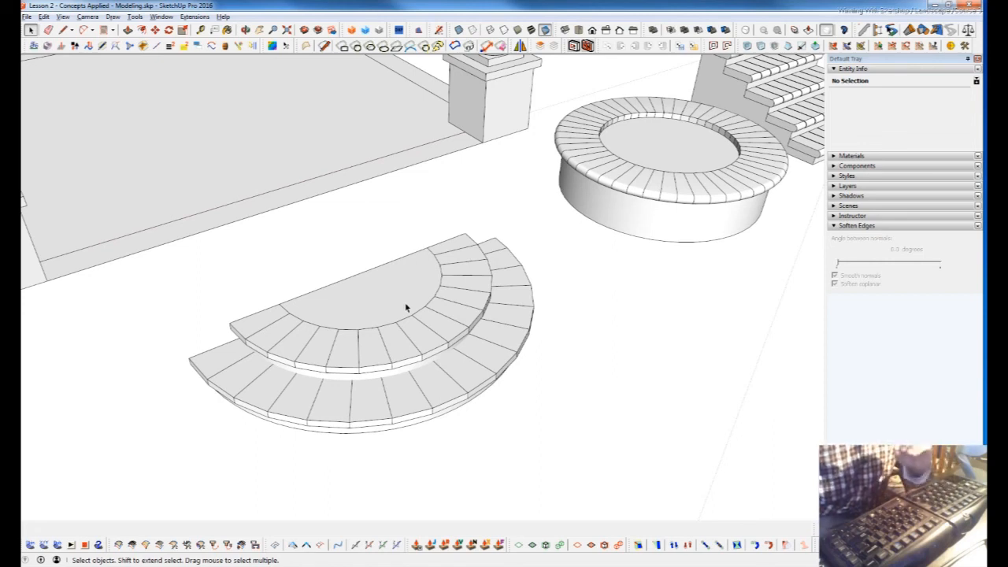
{"action": "middle_click_drag", "start_coordinate": [406, 307], "coordinate": [407, 307]}
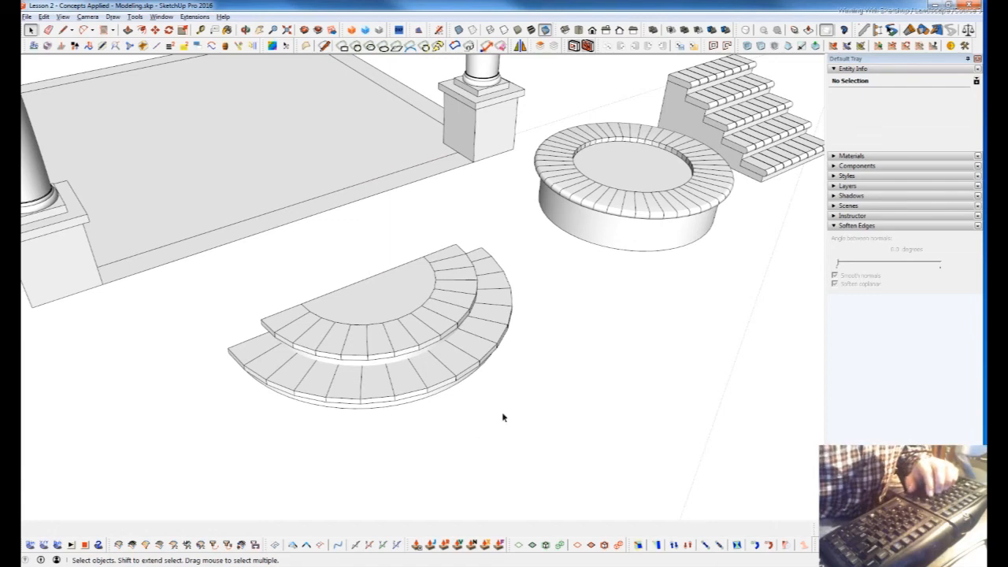
{"action": "middle_click_drag", "start_coordinate": [397, 379], "coordinate": [499, 409], "text": "shift"}
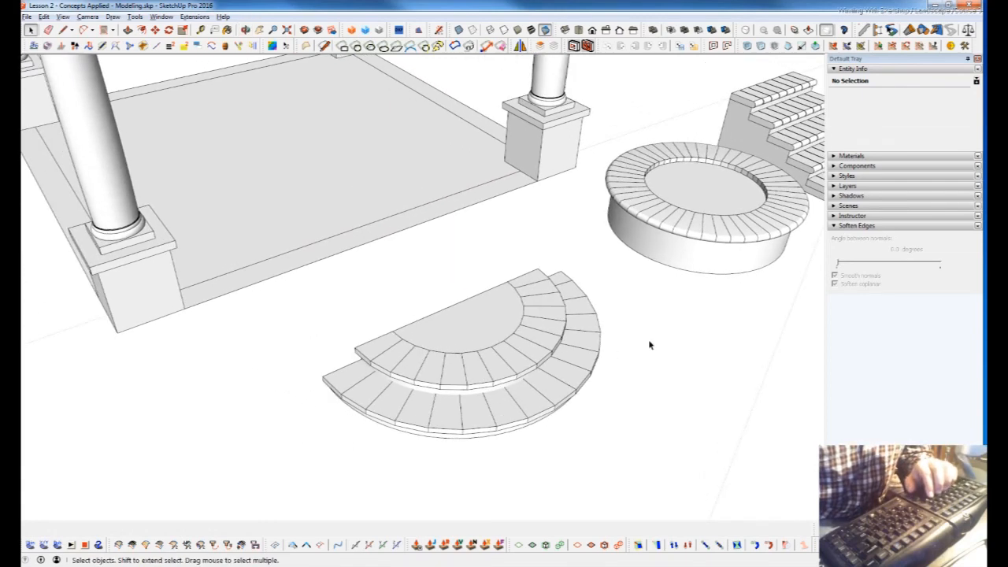